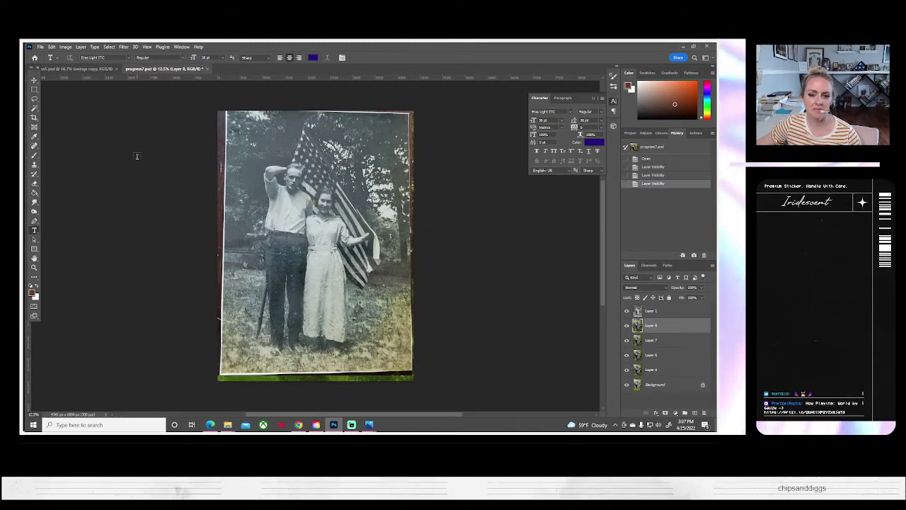
- Toggle Layer 1's visibility to compare the original photo with the colorized painting, leaving Layer 1 hidden
{"action": "left_click", "coordinate": [626, 310]}
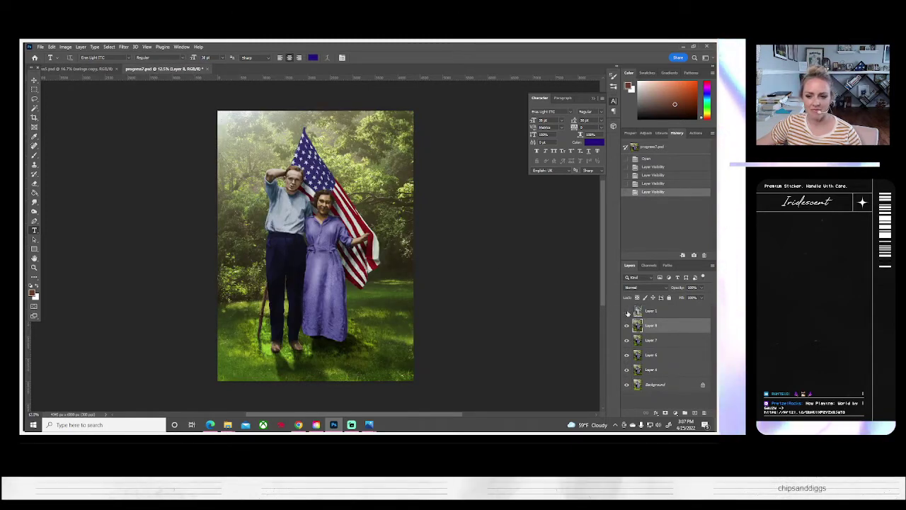
{"action": "left_click", "coordinate": [626, 311]}
{"action": "left_click", "coordinate": [626, 310]}
{"action": "left_click", "coordinate": [626, 311]}
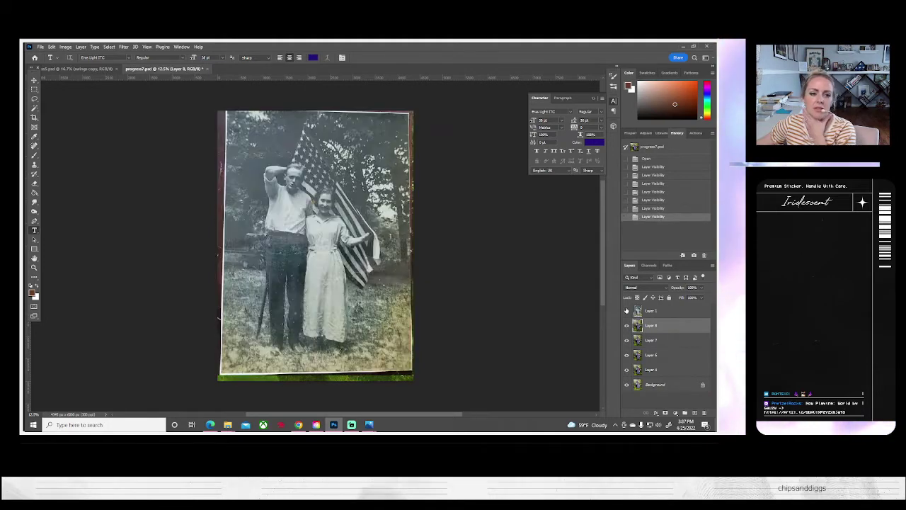
{"action": "left_click", "coordinate": [626, 310]}
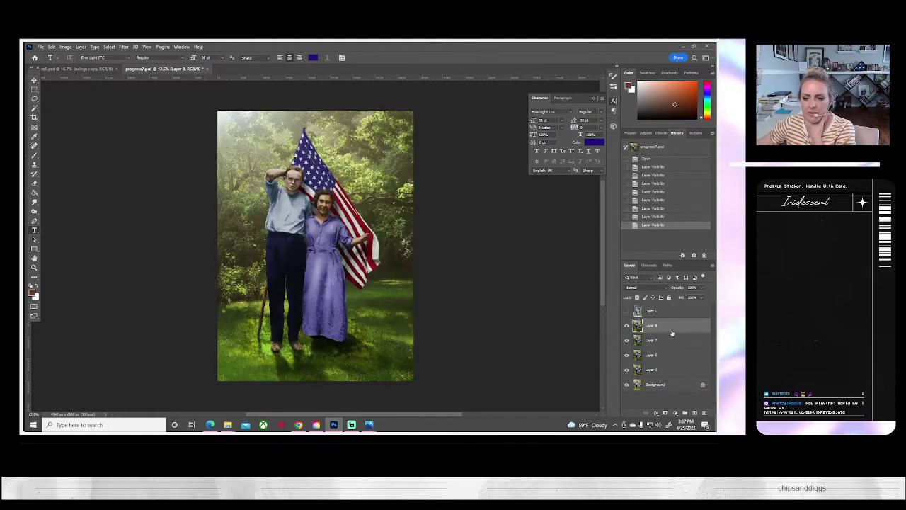
- Set up the Burn tool with a very small soft brush for retouching the man's face at close range
{"action": "left_click", "coordinate": [33, 268]}
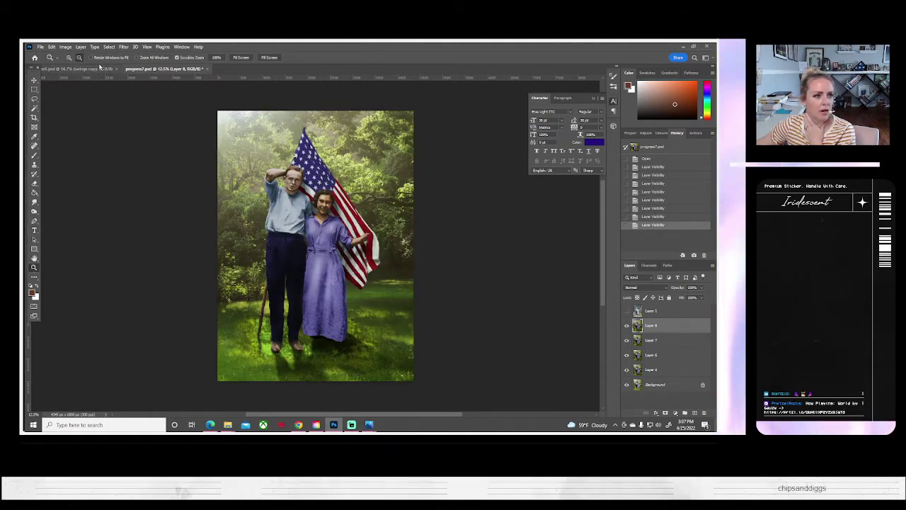
{"action": "left_click", "coordinate": [292, 180]}
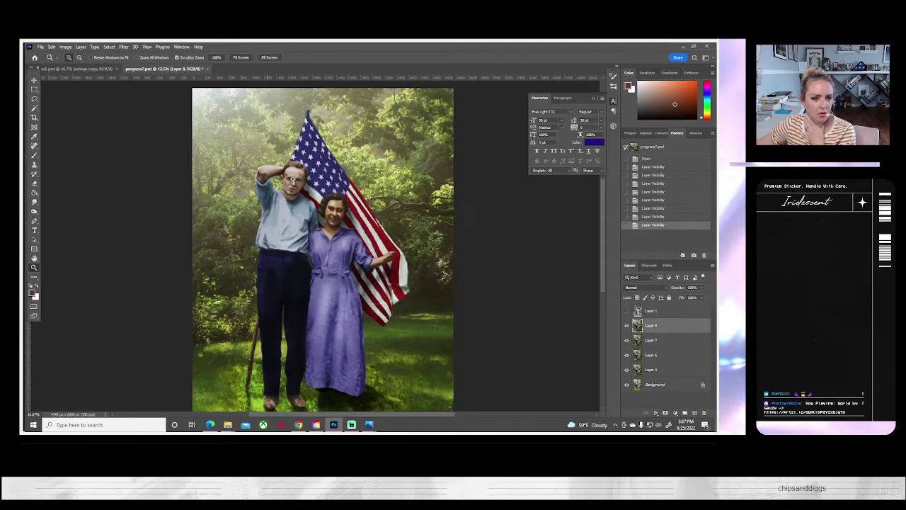
{"action": "left_click", "coordinate": [292, 179]}
{"action": "left_click", "coordinate": [292, 179]}
{"action": "left_click", "coordinate": [292, 179]}
{"action": "left_click", "coordinate": [293, 179]}
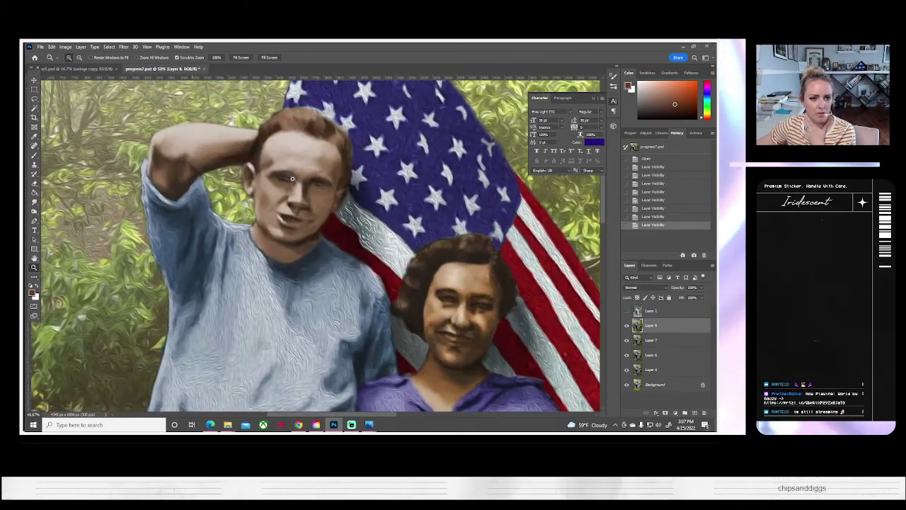
{"action": "left_click", "coordinate": [292, 179]}
{"action": "left_click_drag", "start_coordinate": [293, 179], "coordinate": [292, 179]}
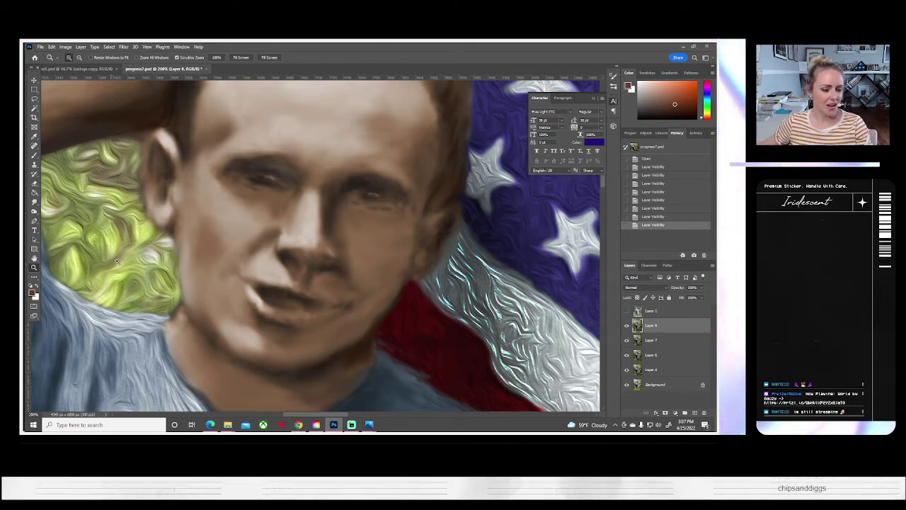
{"action": "left_click", "coordinate": [35, 211]}
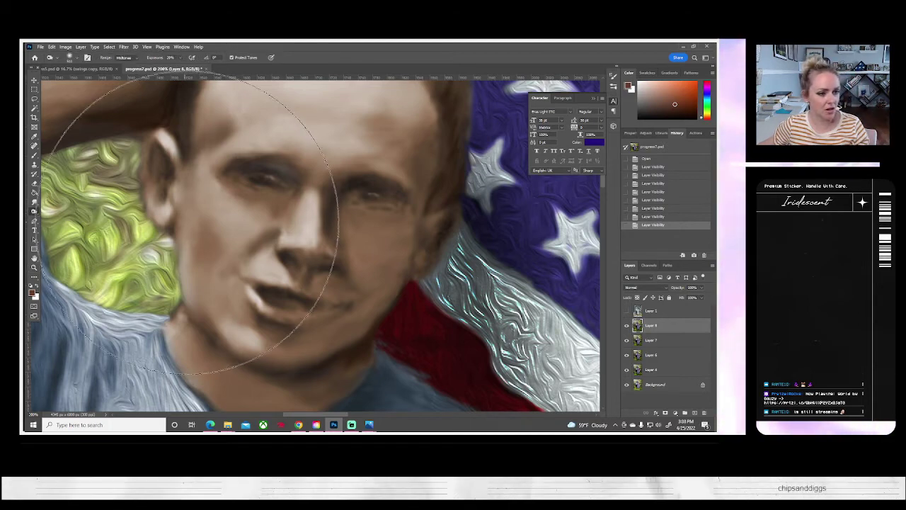
{"action": "left_click", "coordinate": [76, 58]}
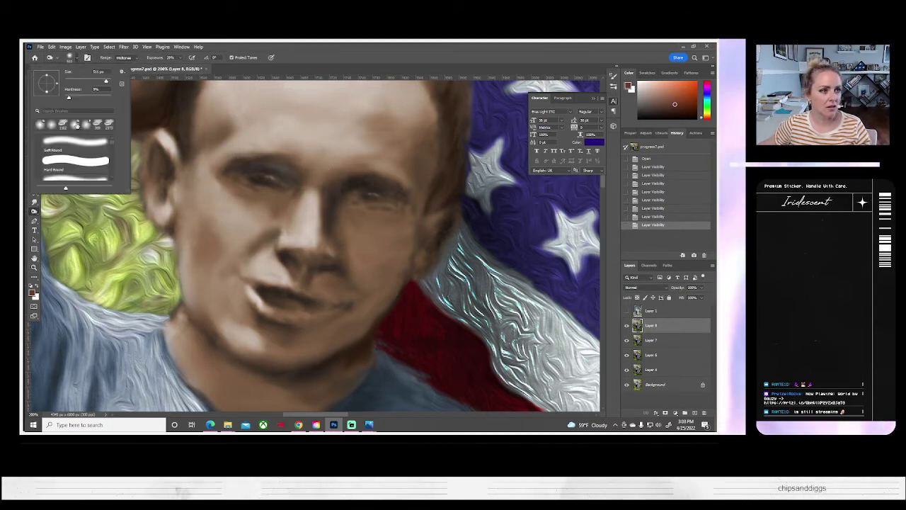
{"action": "left_click", "coordinate": [70, 82]}
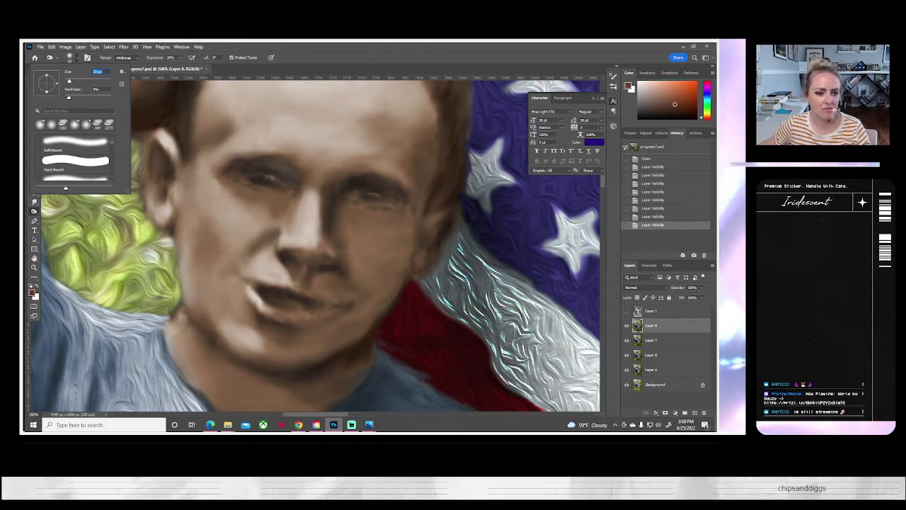
{"action": "left_click", "coordinate": [68, 82]}
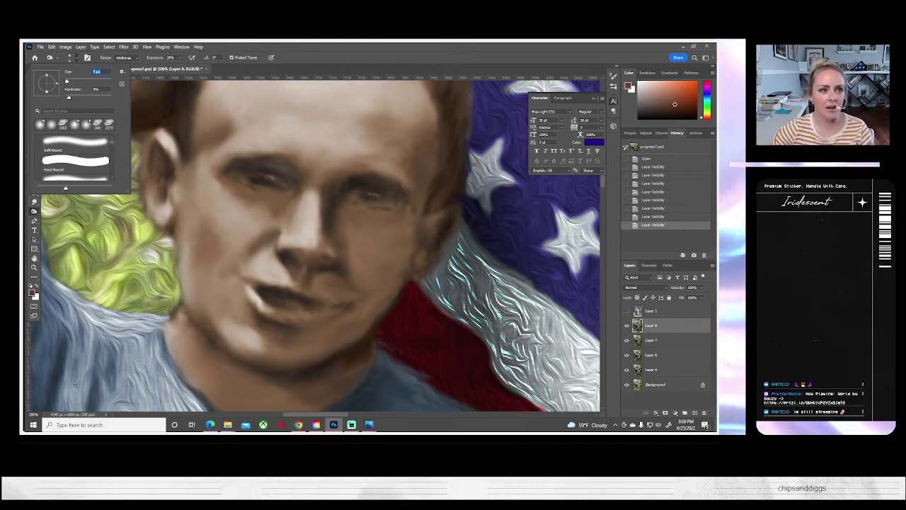
- Darken the lower edge of the man's eye nearest the raised arm with short Burn strokes
{"action": "left_click", "coordinate": [247, 183]}
{"action": "left_click", "coordinate": [257, 187]}
{"action": "left_click", "coordinate": [266, 192]}
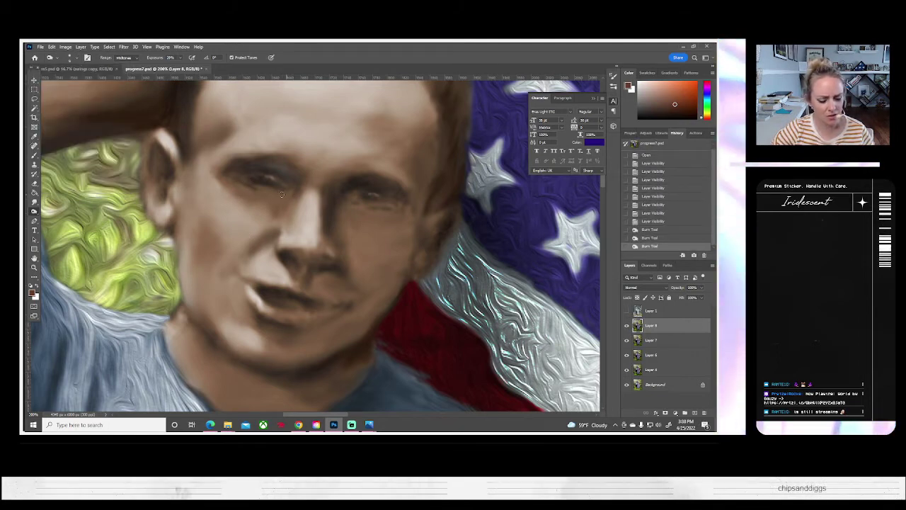
{"action": "key", "text": "ctrl+z"}
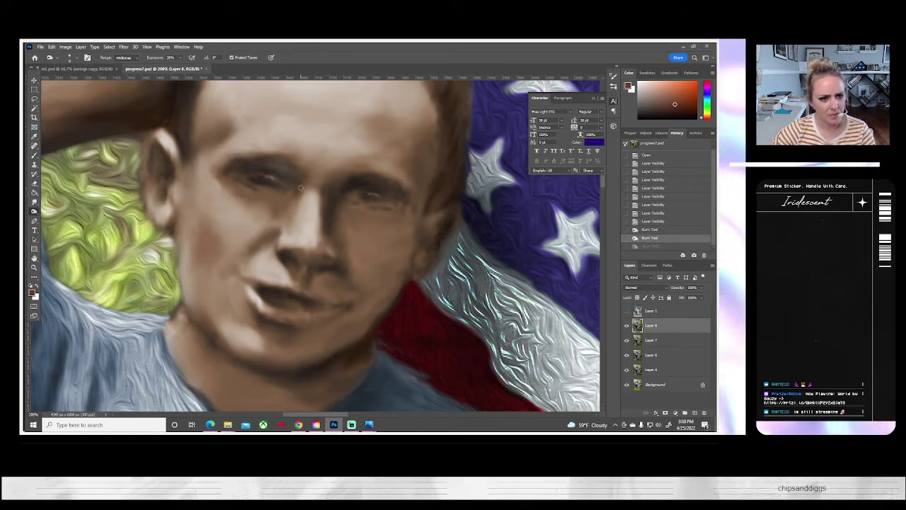
{"action": "key", "text": "ctrl+shift+z"}
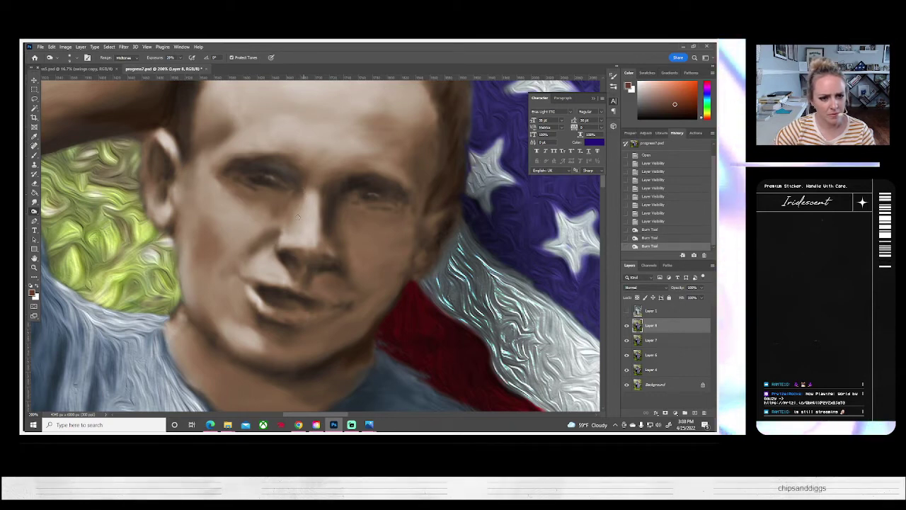
- Burn a shadow down the side of the man's nose and around the nostril
{"action": "left_click", "coordinate": [296, 220]}
{"action": "left_click", "coordinate": [292, 226]}
{"action": "left_click", "coordinate": [286, 231]}
{"action": "left_click", "coordinate": [282, 235]}
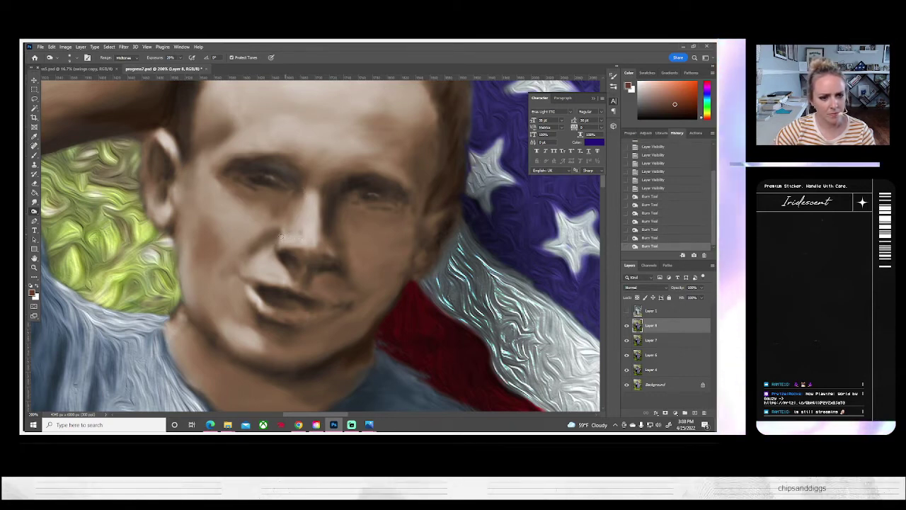
{"action": "left_click", "coordinate": [281, 238]}
{"action": "left_click", "coordinate": [282, 243]}
{"action": "left_click", "coordinate": [286, 249]}
{"action": "left_click", "coordinate": [291, 251]}
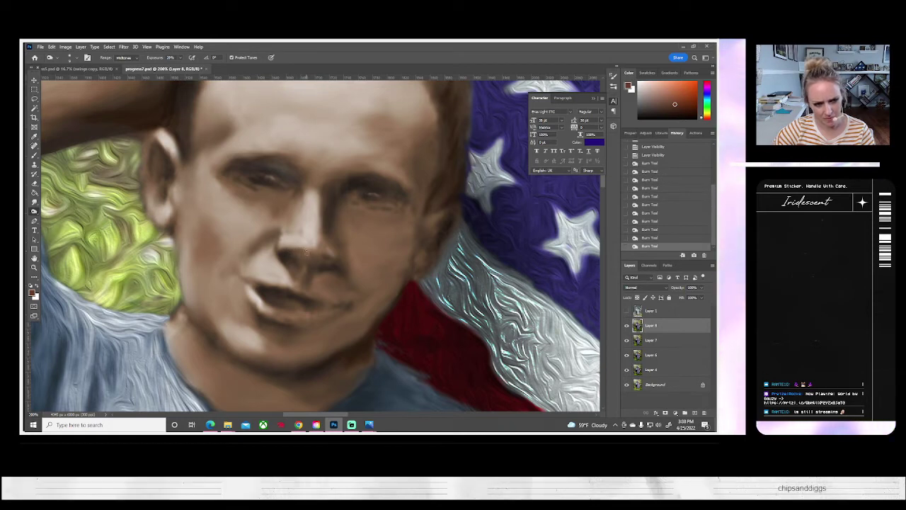
- Deepen the shadows under the man's nose and around his mouth with the Burn tool
{"action": "left_click", "coordinate": [305, 253]}
{"action": "left_click", "coordinate": [295, 260]}
{"action": "left_click", "coordinate": [299, 259]}
{"action": "left_click", "coordinate": [301, 268]}
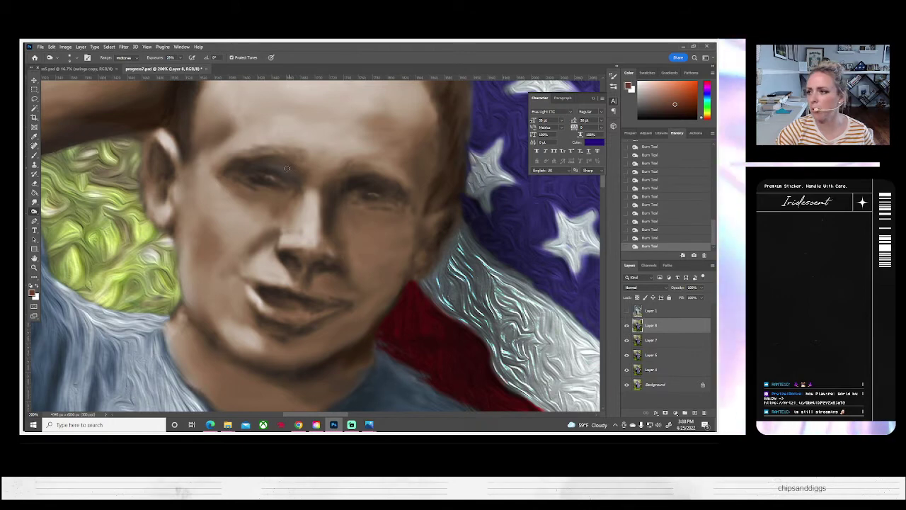
- Compare the whole retouched painting with the original photo by showing and hiding Layer 1
{"action": "left_click", "coordinate": [34, 268]}
{"action": "left_click", "coordinate": [239, 57]}
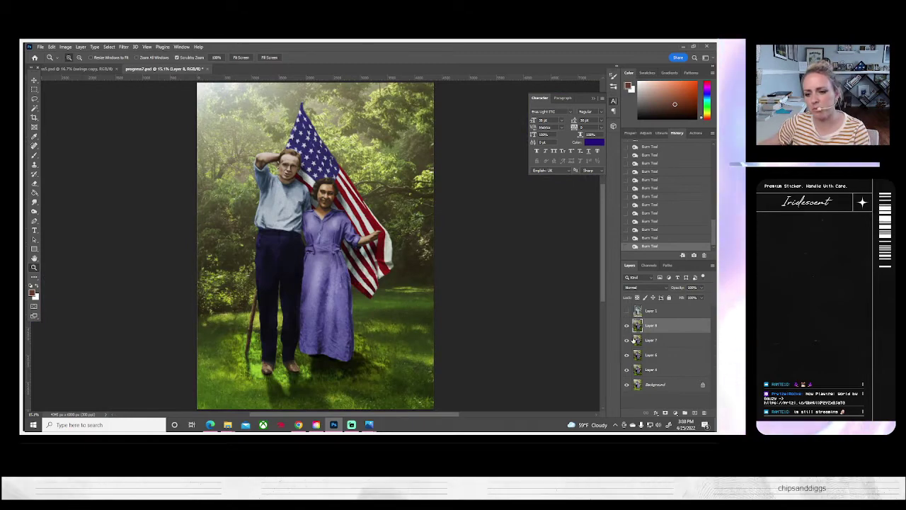
{"action": "left_click", "coordinate": [627, 311]}
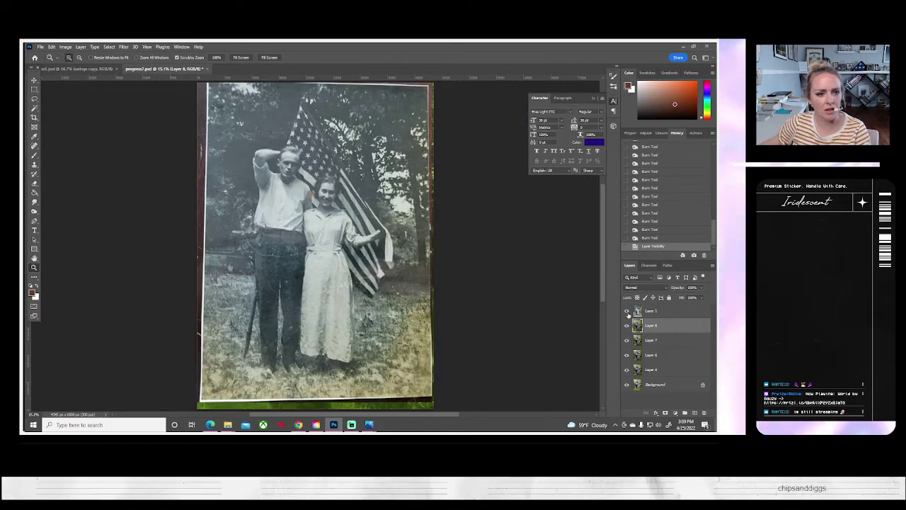
{"action": "left_click", "coordinate": [627, 311]}
{"action": "left_click", "coordinate": [627, 311]}
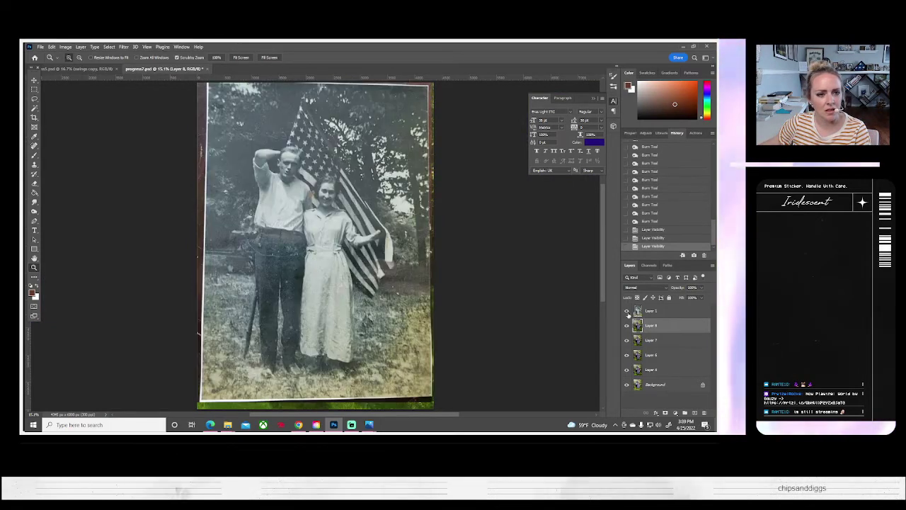
{"action": "left_click", "coordinate": [627, 311]}
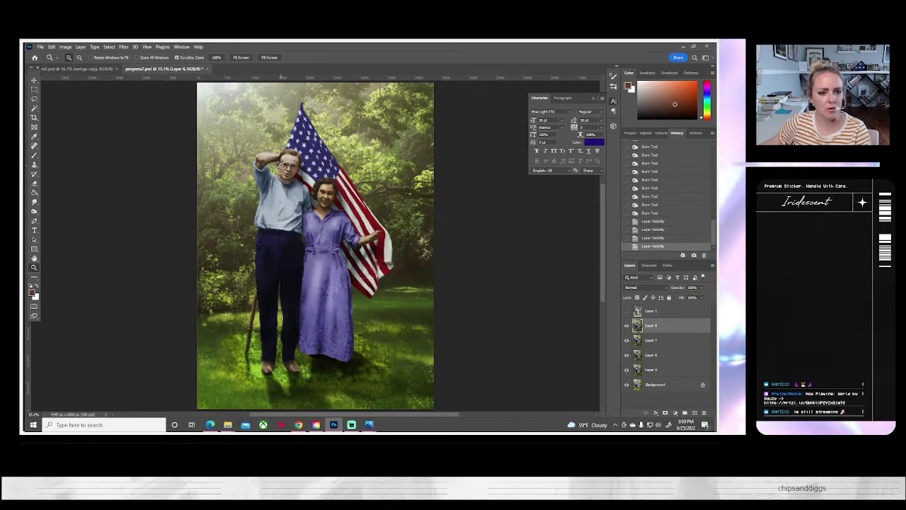
- Check the painting at thumbnail size and save the document
{"action": "left_click_drag", "start_coordinate": [278, 152], "coordinate": [234, 153]}
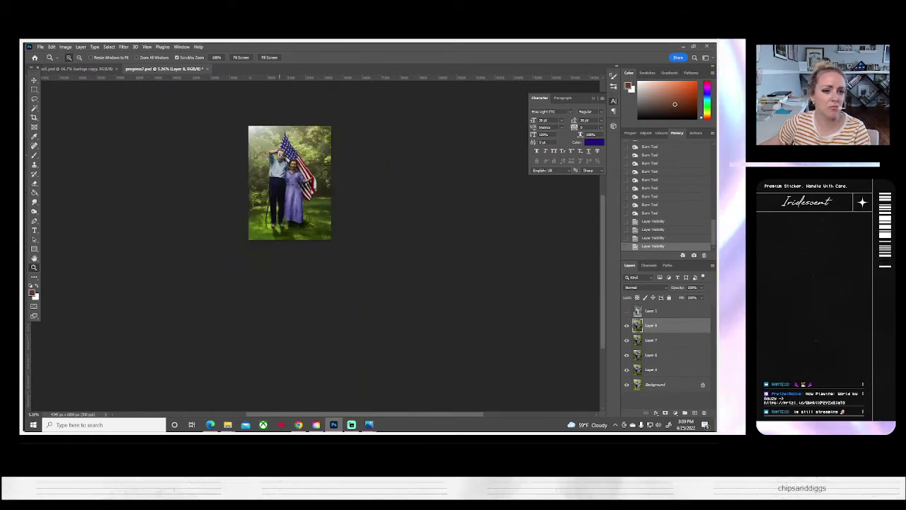
{"action": "scroll", "coordinate": [297, 191], "scroll_direction": "up", "scroll_amount": 2}
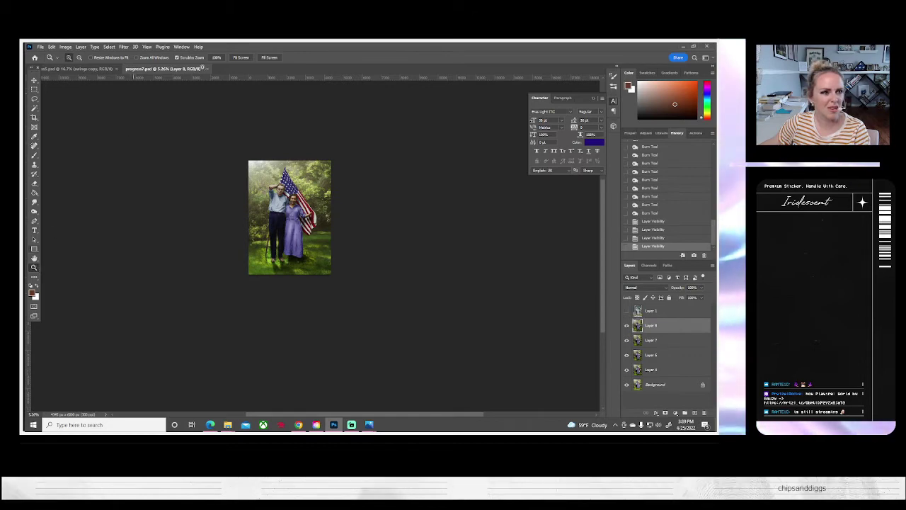
{"action": "scroll", "coordinate": [278, 190], "scroll_direction": "up", "scroll_amount": 1}
{"action": "scroll", "coordinate": [277, 189], "scroll_direction": "down", "scroll_amount": 4}
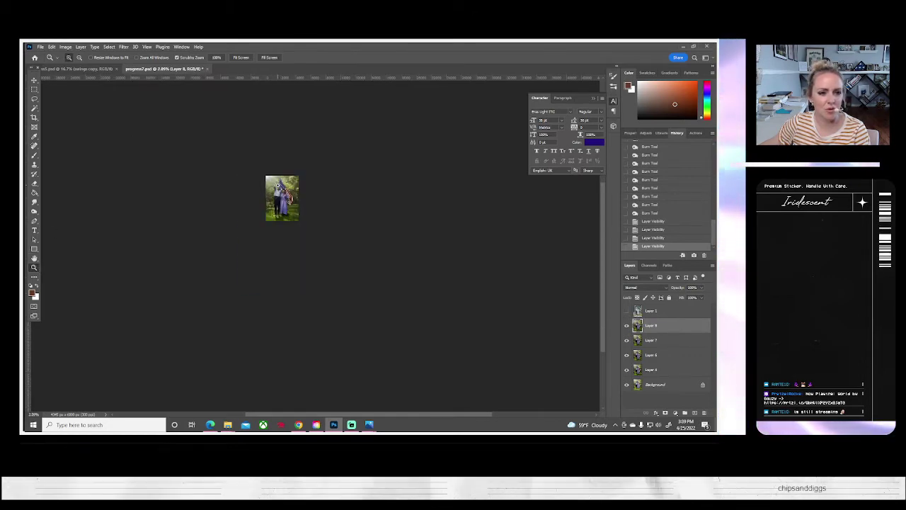
{"action": "left_click", "coordinate": [40, 47]}
{"action": "left_click", "coordinate": [67, 128]}
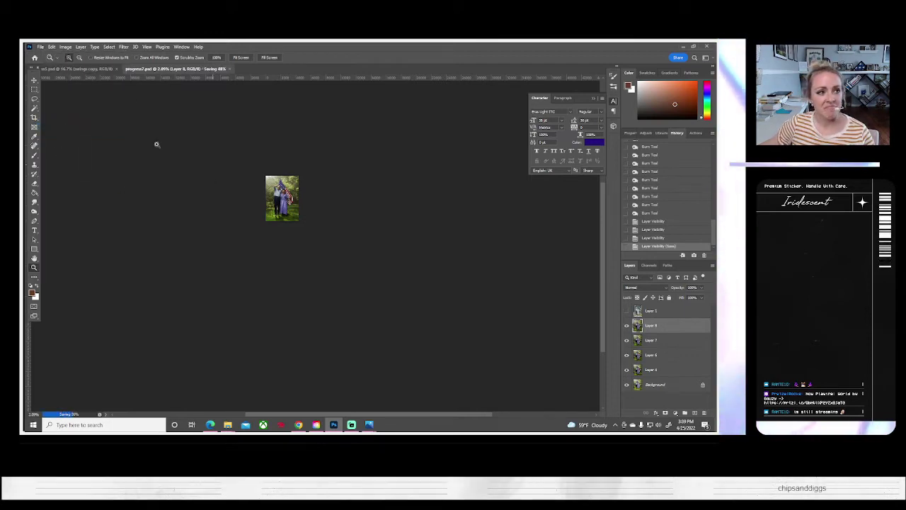
- Review the couple and the overall composition of the painting at several viewing sizes
{"action": "left_click", "coordinate": [241, 58]}
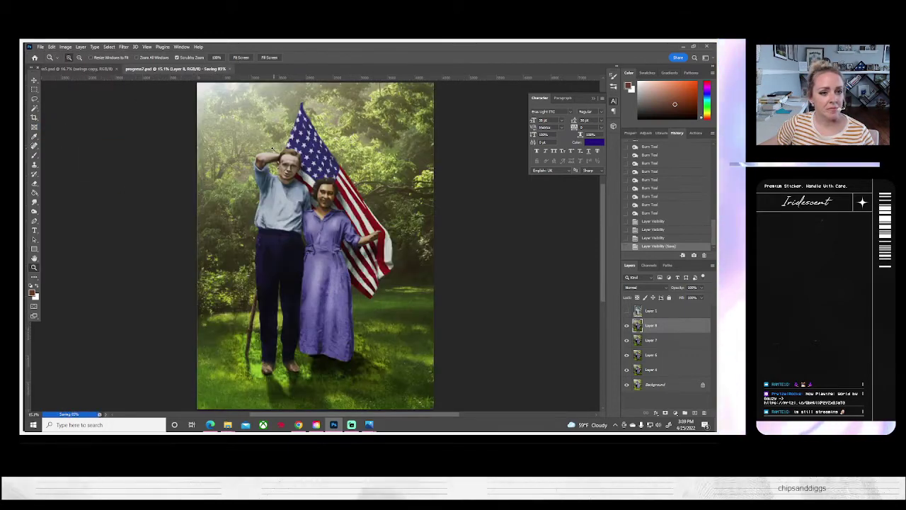
{"action": "scroll", "coordinate": [297, 182], "scroll_direction": "up", "scroll_amount": 2}
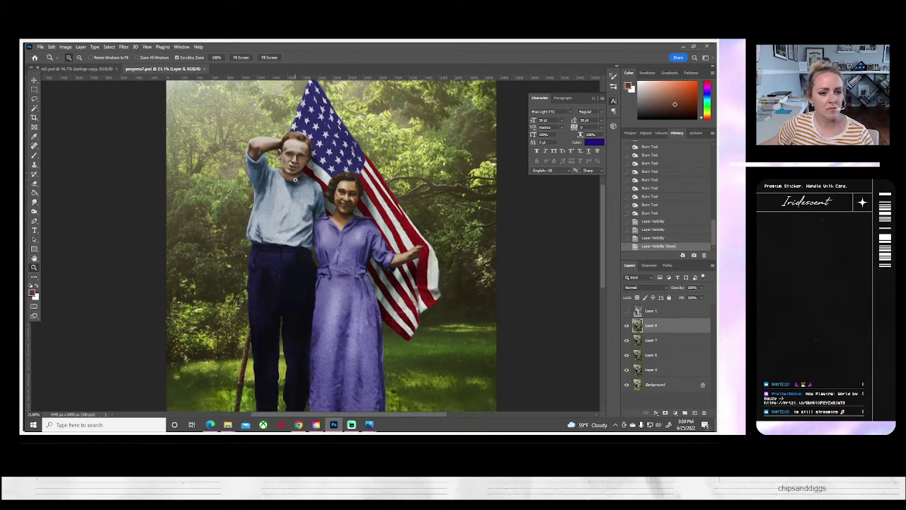
{"action": "scroll", "coordinate": [301, 187], "scroll_direction": "down", "scroll_amount": 1}
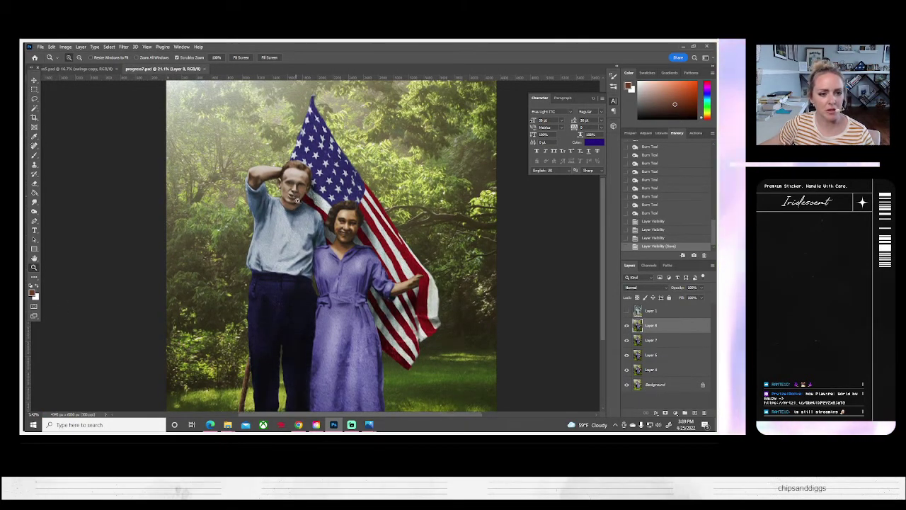
{"action": "scroll", "coordinate": [309, 259], "scroll_direction": "down", "scroll_amount": 5}
{"action": "left_click_drag", "start_coordinate": [295, 196], "coordinate": [369, 195]}
{"action": "left_click_drag", "start_coordinate": [287, 167], "coordinate": [237, 170]}
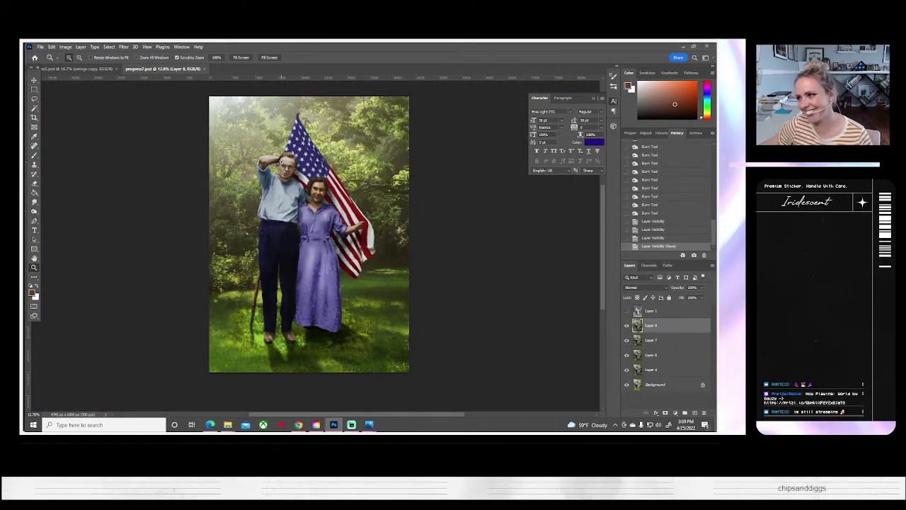
{"action": "scroll", "coordinate": [269, 154], "scroll_direction": "down", "scroll_amount": 4}
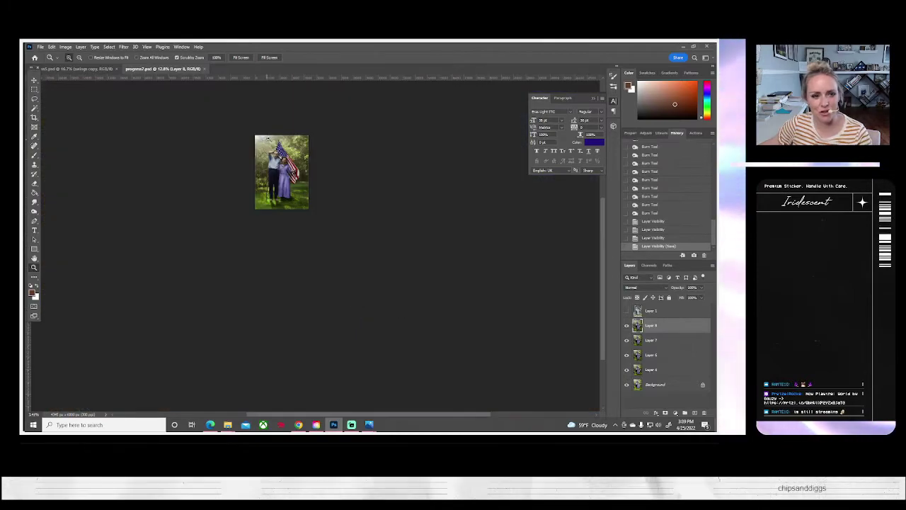
{"action": "left_click", "coordinate": [241, 57]}
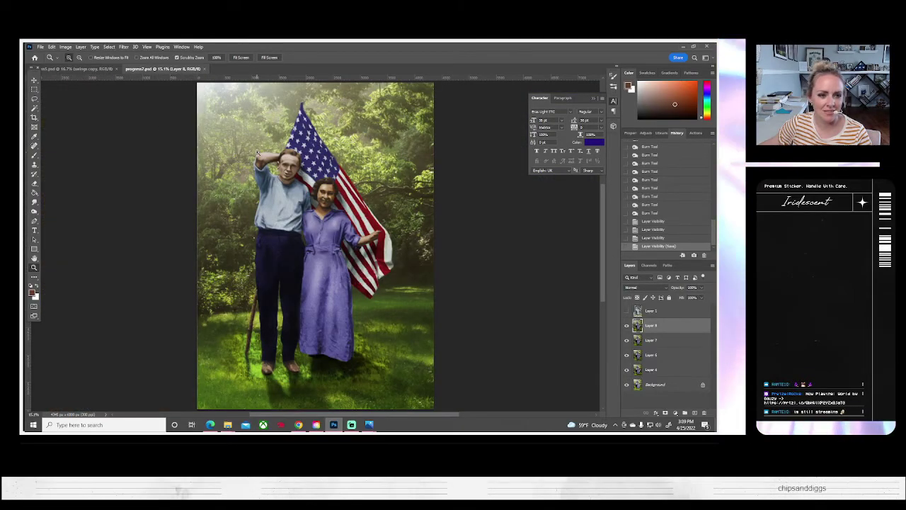
- Inspect the details of the man's face and arm, the woman's purple dress and her face up close
{"action": "left_click_drag", "start_coordinate": [265, 168], "coordinate": [310, 240]}
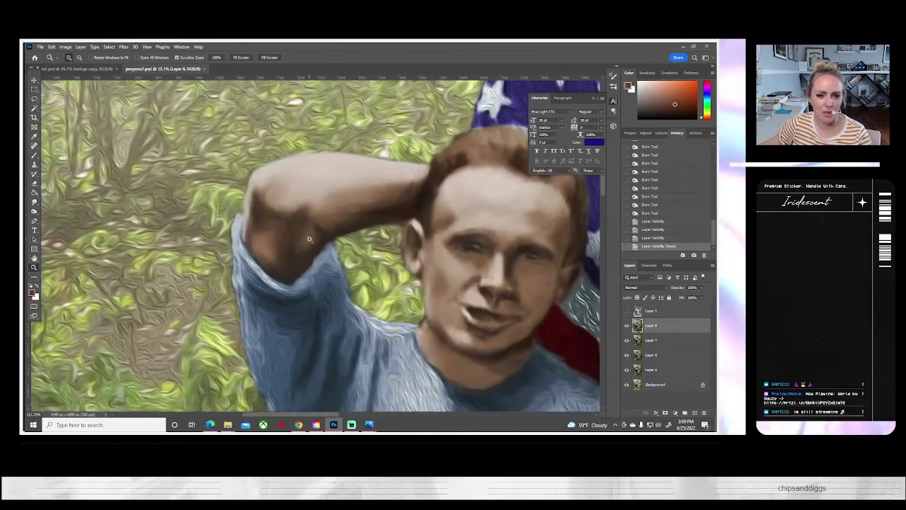
{"action": "left_click_drag", "start_coordinate": [501, 297], "coordinate": [376, 297]}
{"action": "scroll", "coordinate": [376, 297], "scroll_direction": "down", "scroll_amount": 5}
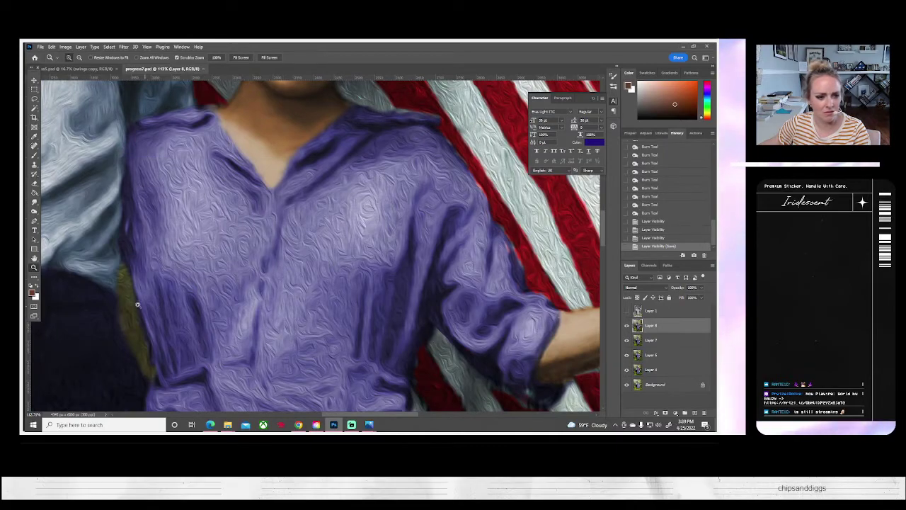
{"action": "left_click_drag", "start_coordinate": [289, 106], "coordinate": [371, 409]}
{"action": "scroll", "coordinate": [384, 383], "scroll_direction": "up", "scroll_amount": 5}
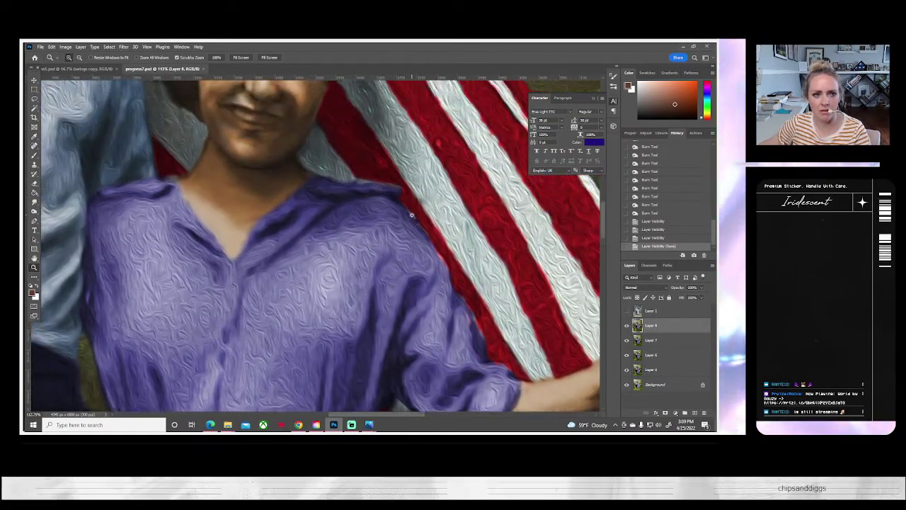
{"action": "scroll", "coordinate": [422, 229], "scroll_direction": "up", "scroll_amount": 3}
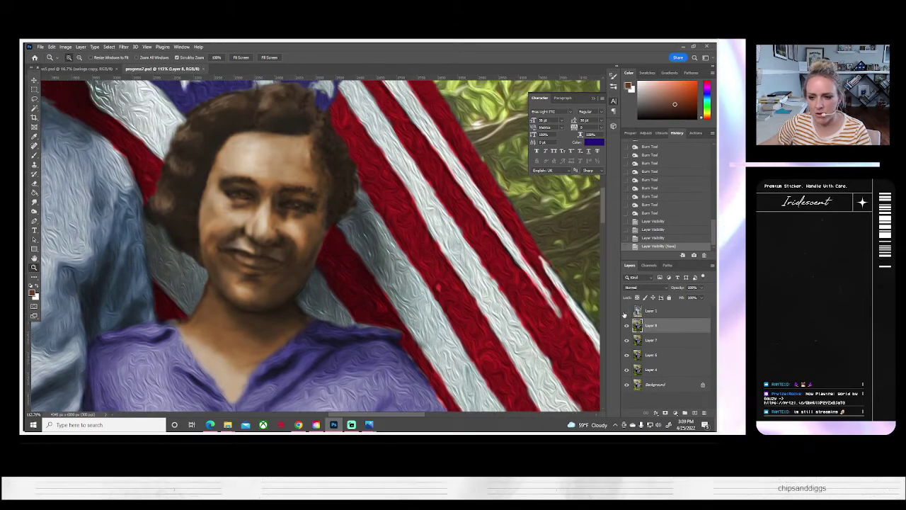
- Compare the woman's face and the surrounding details up close with the original photo by showing and hiding Layer 1
{"action": "left_click", "coordinate": [626, 310]}
{"action": "left_click", "coordinate": [626, 311]}
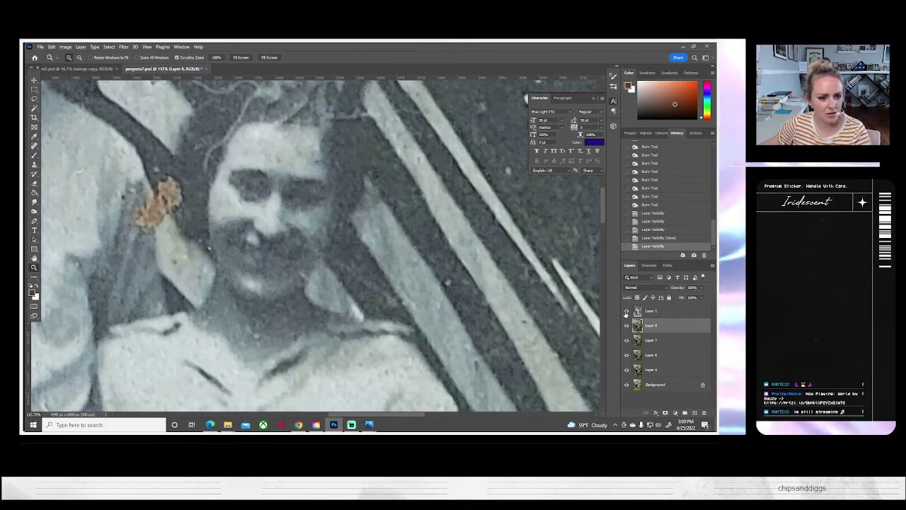
{"action": "left_click", "coordinate": [626, 311]}
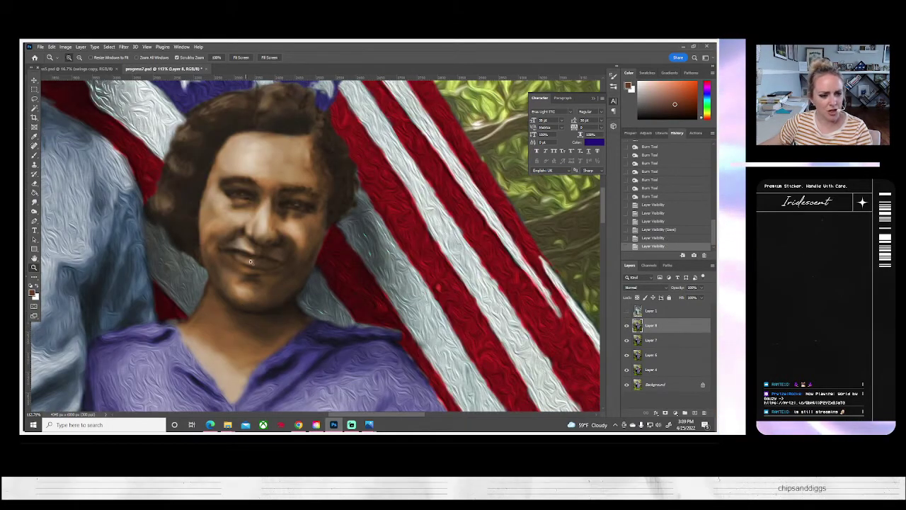
{"action": "left_click_drag", "start_coordinate": [248, 259], "coordinate": [264, 259]}
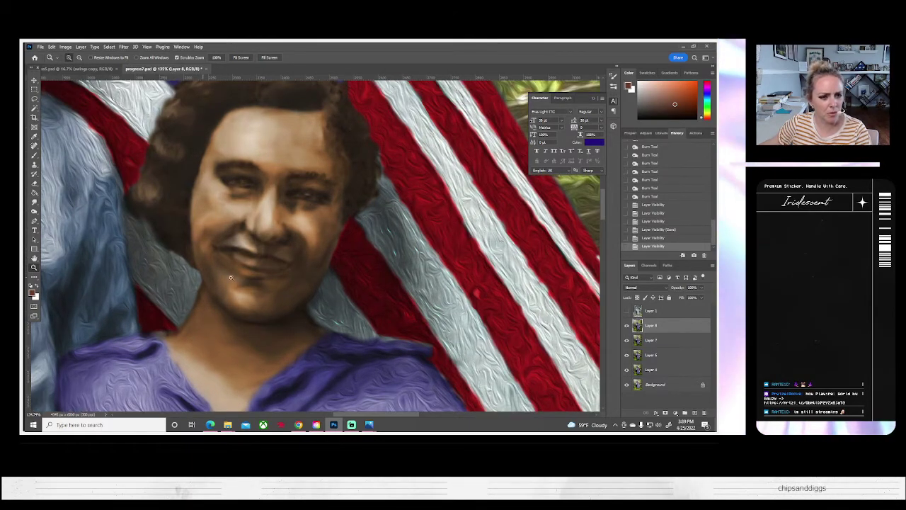
{"action": "scroll", "coordinate": [248, 275], "scroll_direction": "down", "scroll_amount": 5}
{"action": "scroll", "coordinate": [277, 290], "scroll_direction": "up", "scroll_amount": 3}
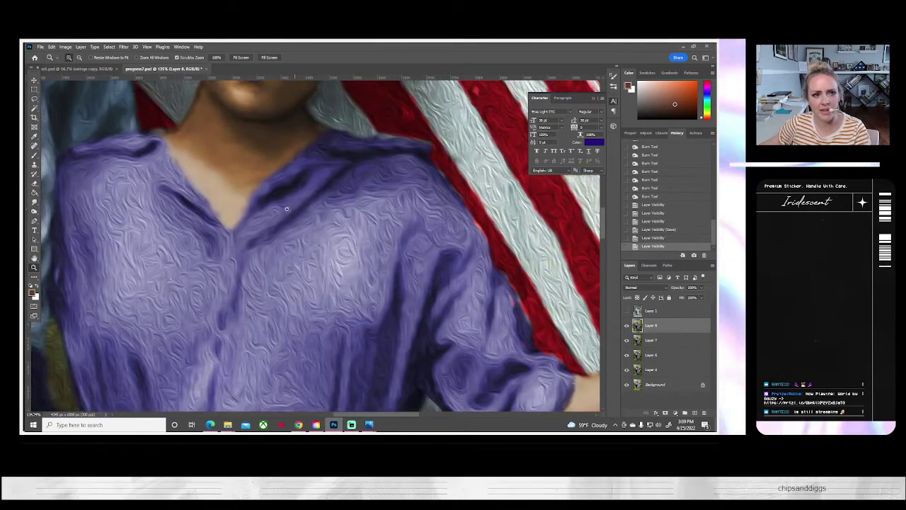
{"action": "scroll", "coordinate": [282, 214], "scroll_direction": "up", "scroll_amount": 3}
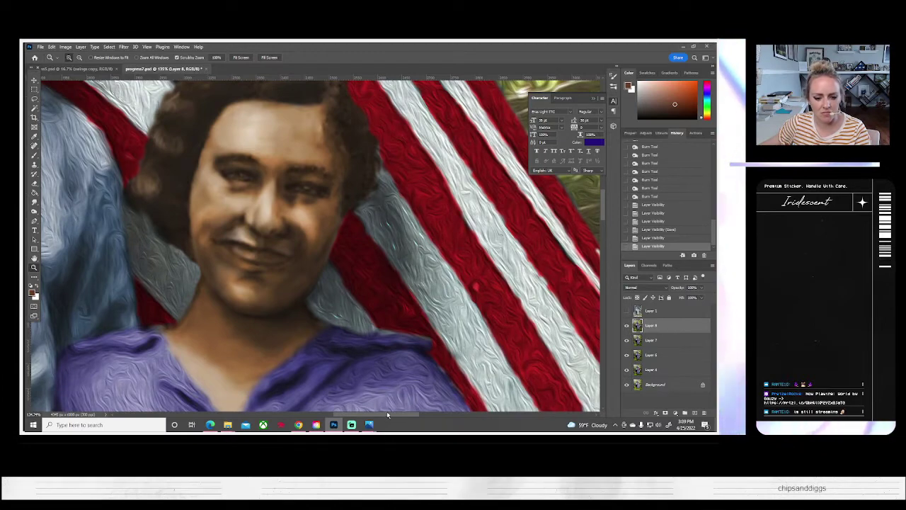
{"action": "mouse_move", "coordinate": [382, 413]}
{"action": "left_mouse_down"}
{"action": "mouse_move", "coordinate": [364, 414]}
{"action": "mouse_move", "coordinate": [375, 414]}
{"action": "left_mouse_up"}
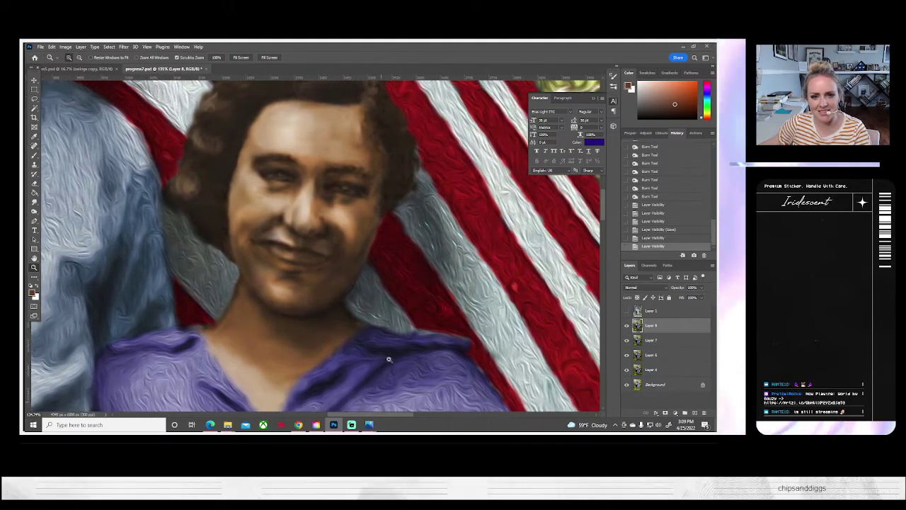
{"action": "scroll", "coordinate": [416, 234], "scroll_direction": "up", "scroll_amount": 2}
{"action": "scroll", "coordinate": [415, 235], "scroll_direction": "up", "scroll_amount": 2}
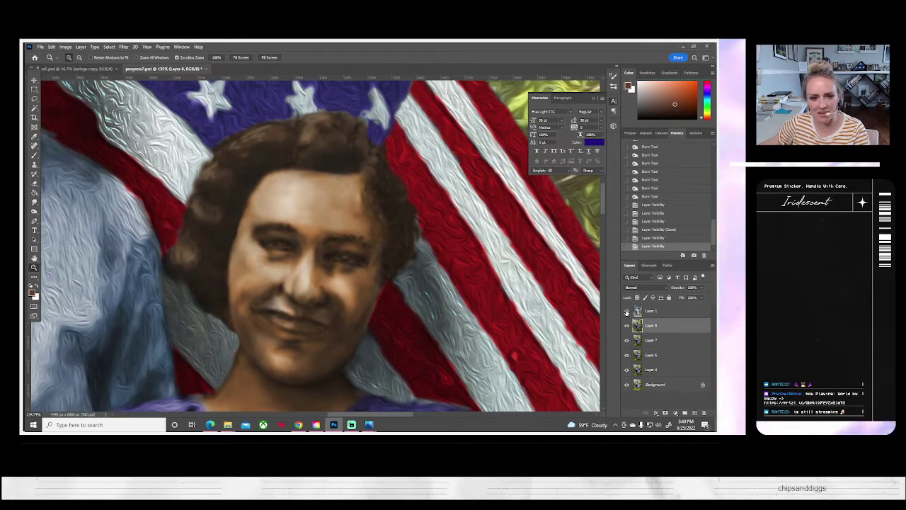
{"action": "left_click", "coordinate": [627, 311]}
{"action": "left_click", "coordinate": [626, 312]}
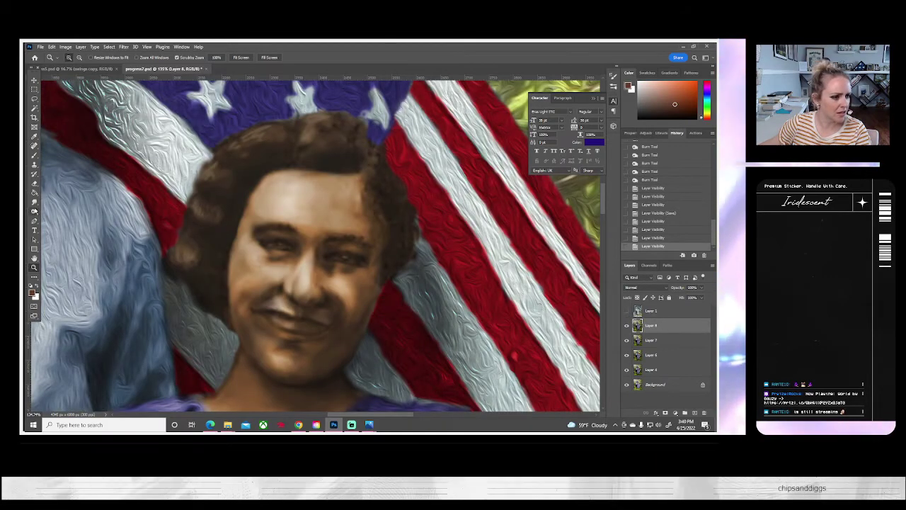
- Lighten the area between the woman's eyebrow and eye on the shaded side of her face with a small Dodge brush
{"action": "left_click", "coordinate": [34, 211]}
{"action": "left_click", "coordinate": [62, 211]}
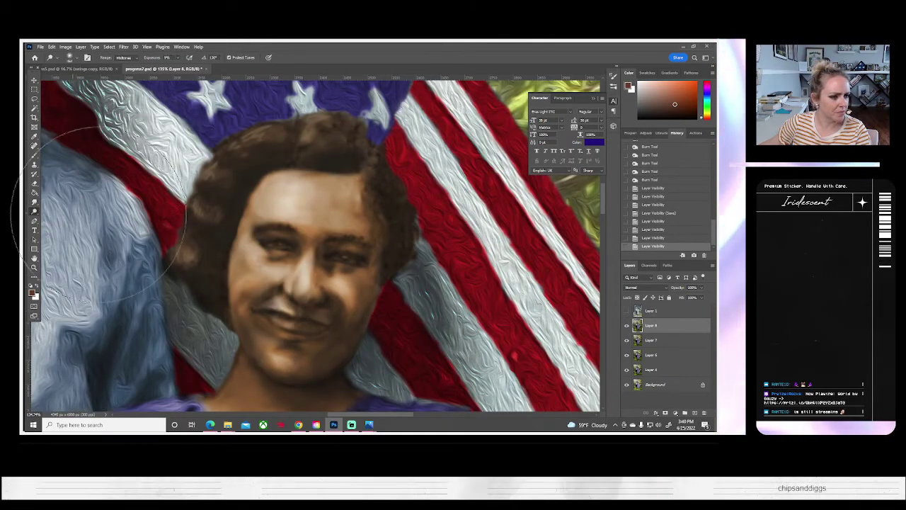
{"action": "left_click", "coordinate": [70, 57]}
{"action": "left_click", "coordinate": [68, 80]}
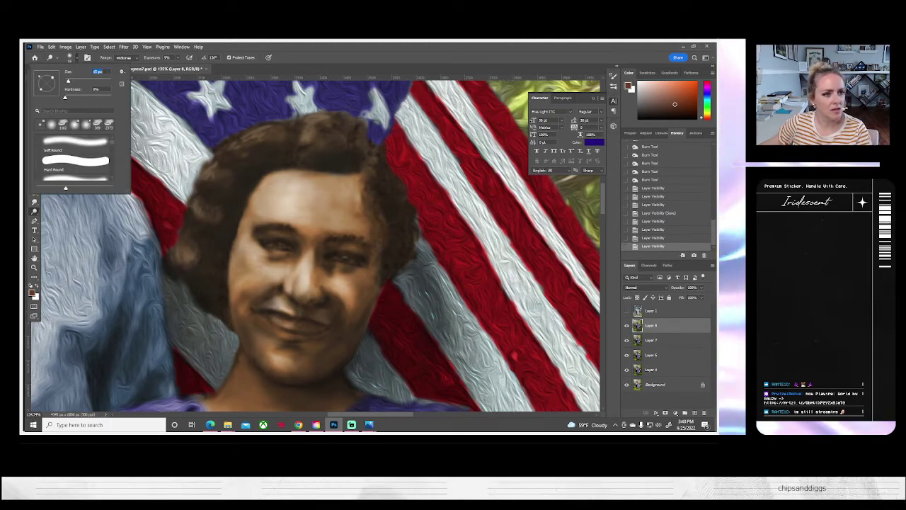
{"action": "left_click", "coordinate": [362, 253]}
{"action": "left_click_drag", "start_coordinate": [350, 245], "coordinate": [363, 245]}
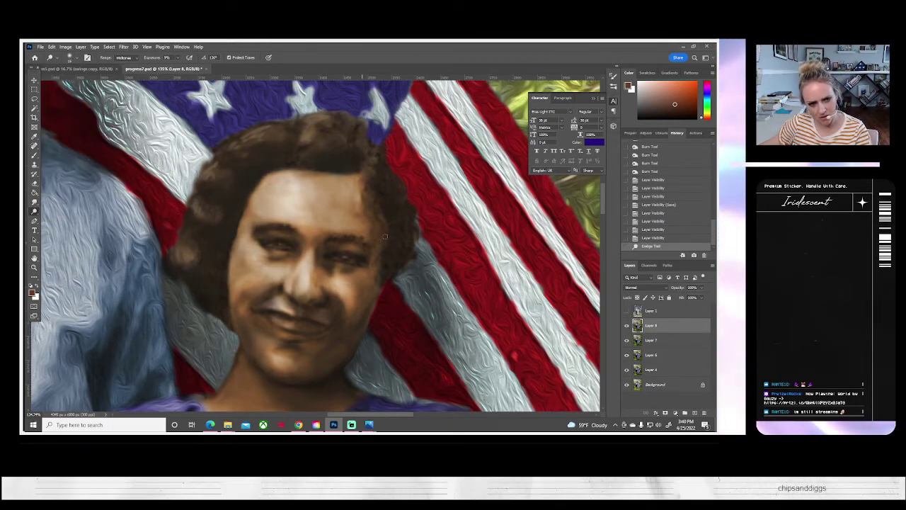
{"action": "key", "text": "ctrl+z"}
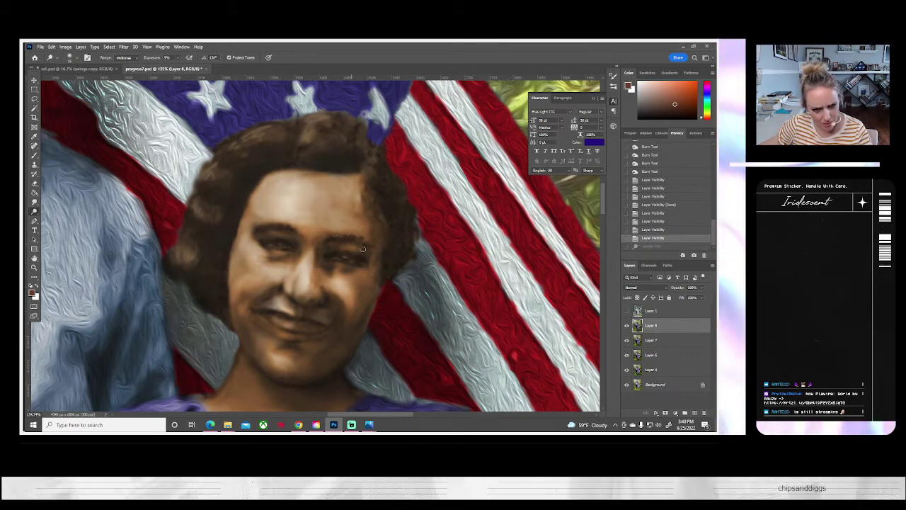
{"action": "key", "text": "ctrl+shift+z"}
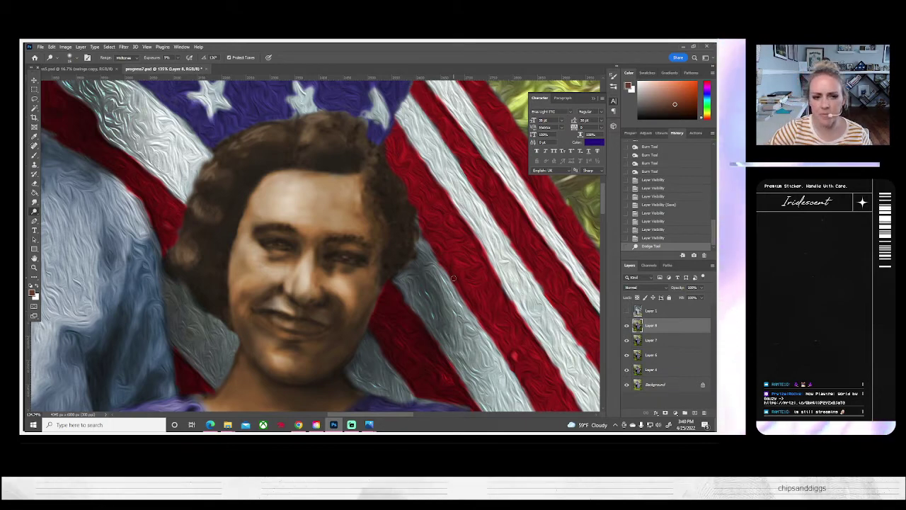
{"action": "left_click", "coordinate": [343, 244]}
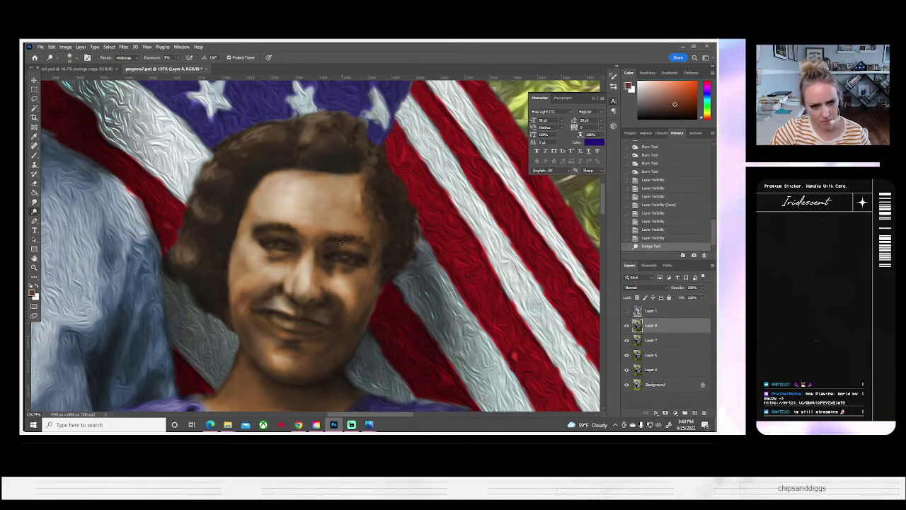
- Check the eyes against the original photo in Layer 1 and dodge subtle highlights around both of the woman's eyes
{"action": "left_click", "coordinate": [627, 311]}
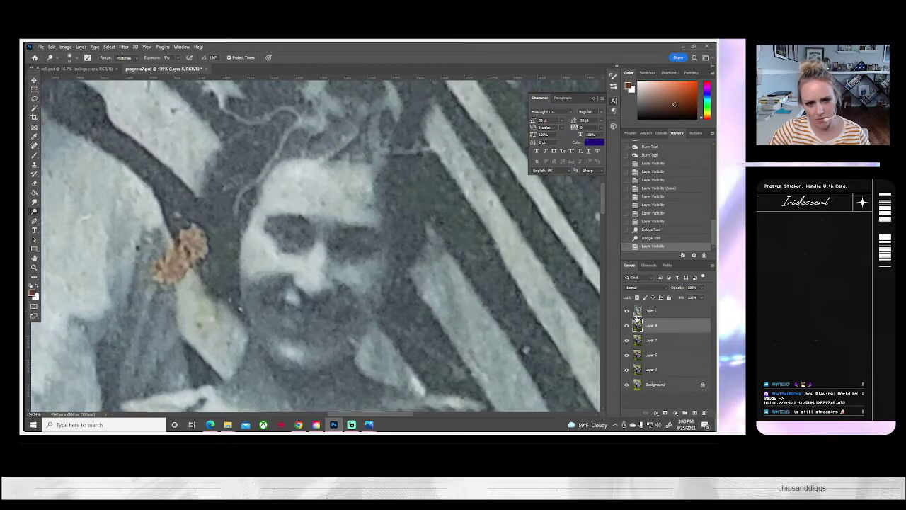
{"action": "left_click", "coordinate": [626, 312]}
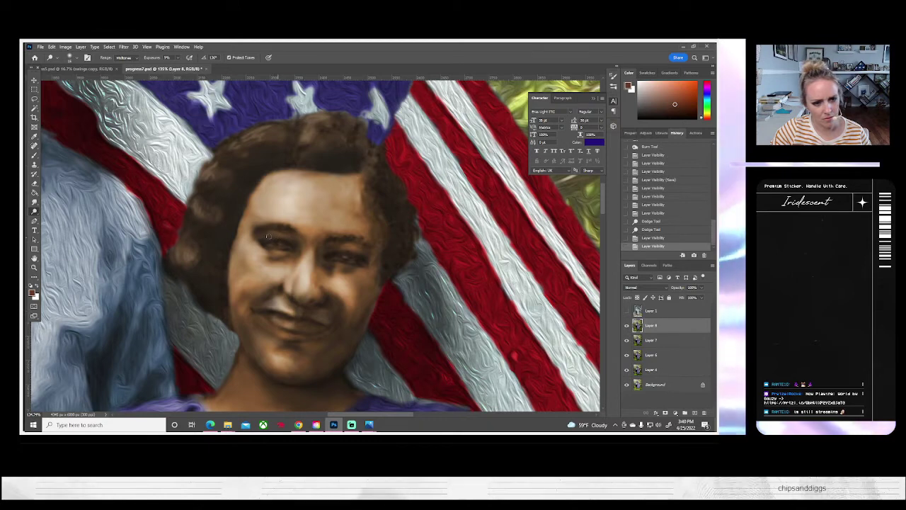
{"action": "left_click_drag", "start_coordinate": [278, 237], "coordinate": [292, 238]}
{"action": "left_click_drag", "start_coordinate": [283, 237], "coordinate": [290, 238]}
{"action": "left_click_drag", "start_coordinate": [340, 256], "coordinate": [368, 260]}
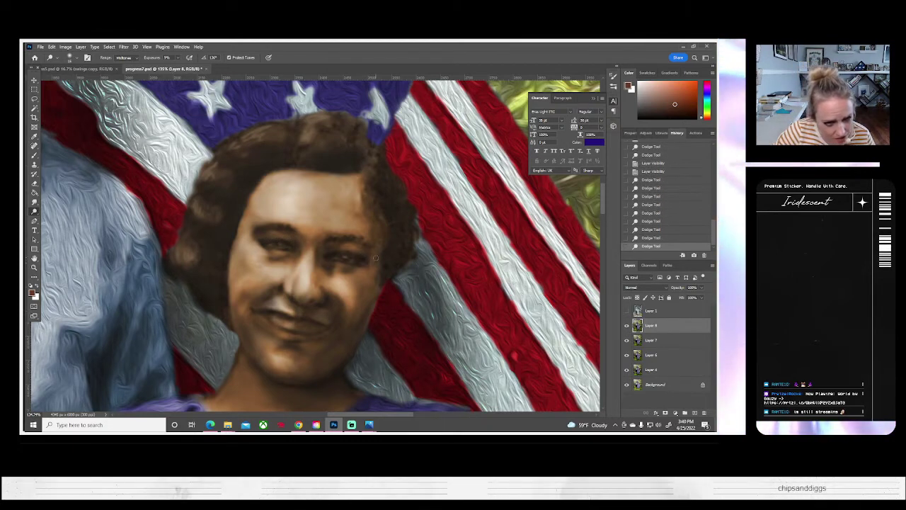
{"action": "left_click_drag", "start_coordinate": [279, 239], "coordinate": [293, 241]}
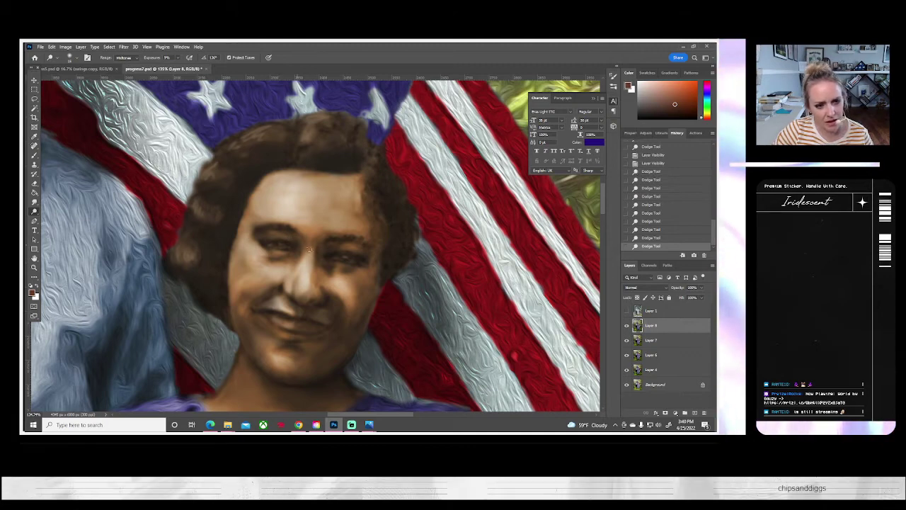
{"action": "left_click_drag", "start_coordinate": [370, 250], "coordinate": [367, 250]}
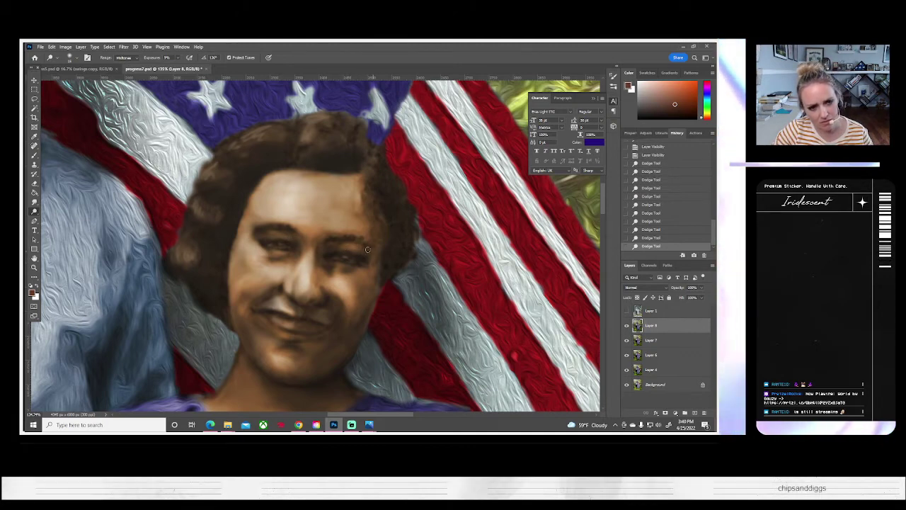
- Check the nose against the original photo in Layer 1 and dodge a highlight on the lit side of the woman's nose
{"action": "left_click", "coordinate": [626, 311]}
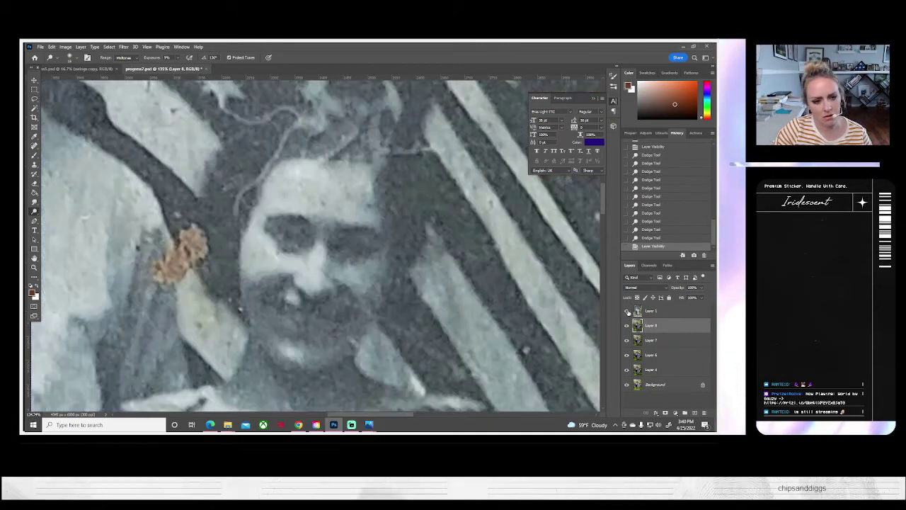
{"action": "left_click", "coordinate": [627, 311]}
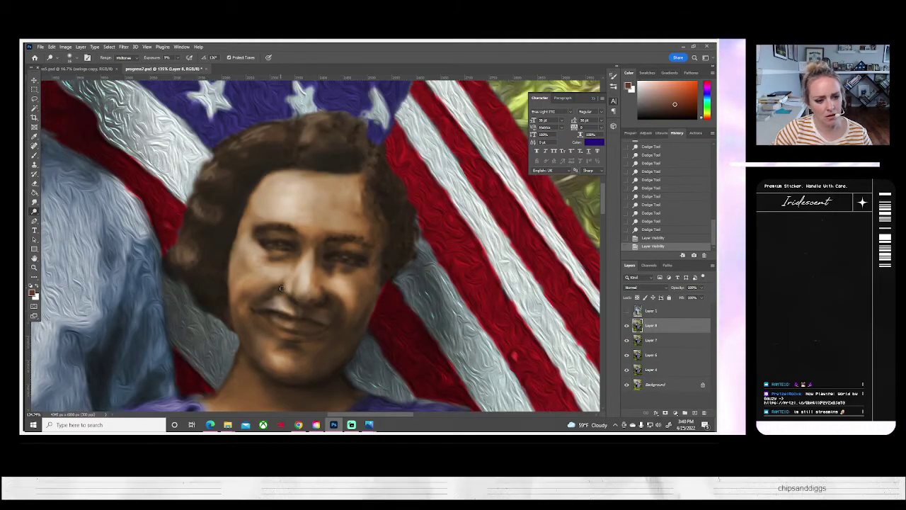
{"action": "left_click_drag", "start_coordinate": [296, 292], "coordinate": [297, 280]}
{"action": "mouse_move", "coordinate": [297, 280]}
{"action": "left_mouse_down"}
{"action": "mouse_move", "coordinate": [297, 289]}
{"action": "mouse_move", "coordinate": [299, 282]}
{"action": "left_mouse_up"}
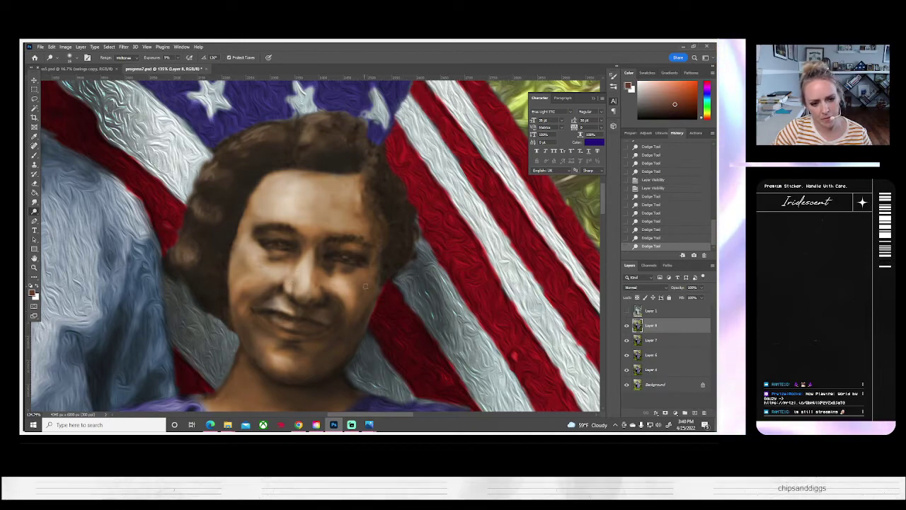
- Recheck the original photo in Layer 1 and burn the shaded side and bridge of the woman's nose with a small brush
{"action": "left_click", "coordinate": [627, 312]}
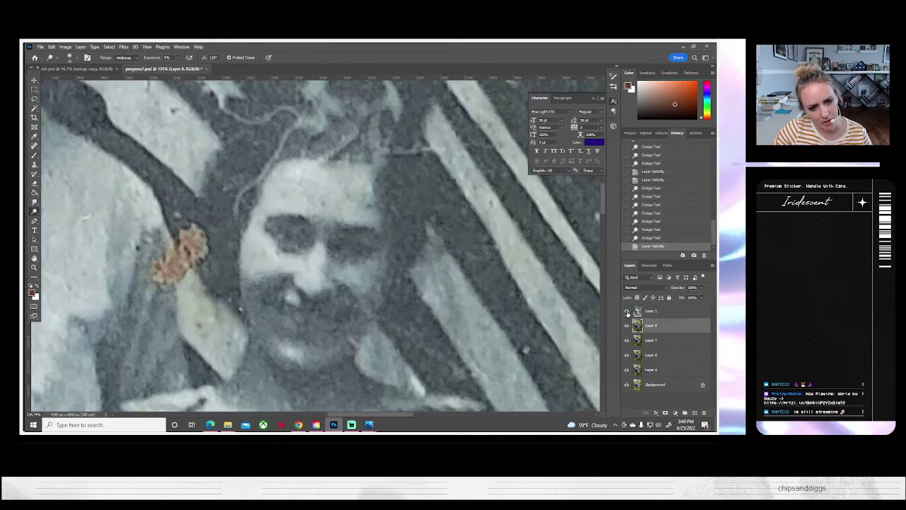
{"action": "left_click", "coordinate": [627, 312]}
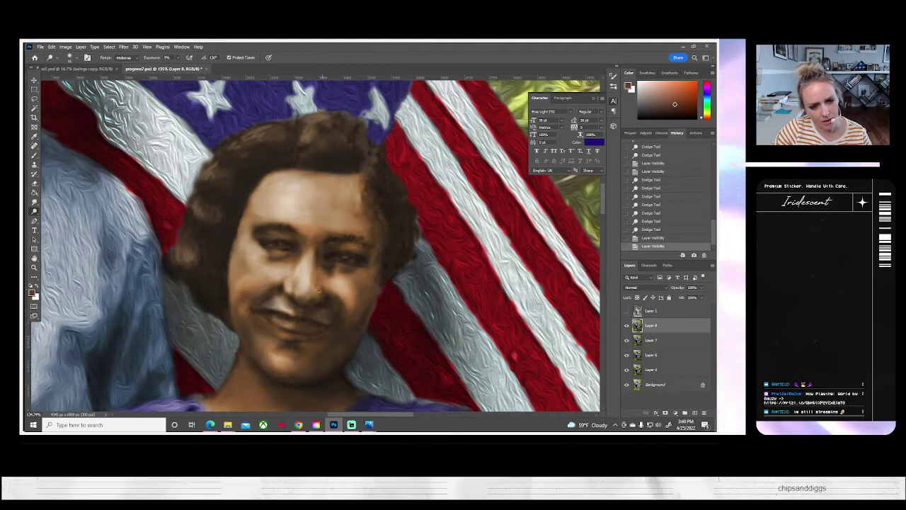
{"action": "left_click", "coordinate": [51, 218]}
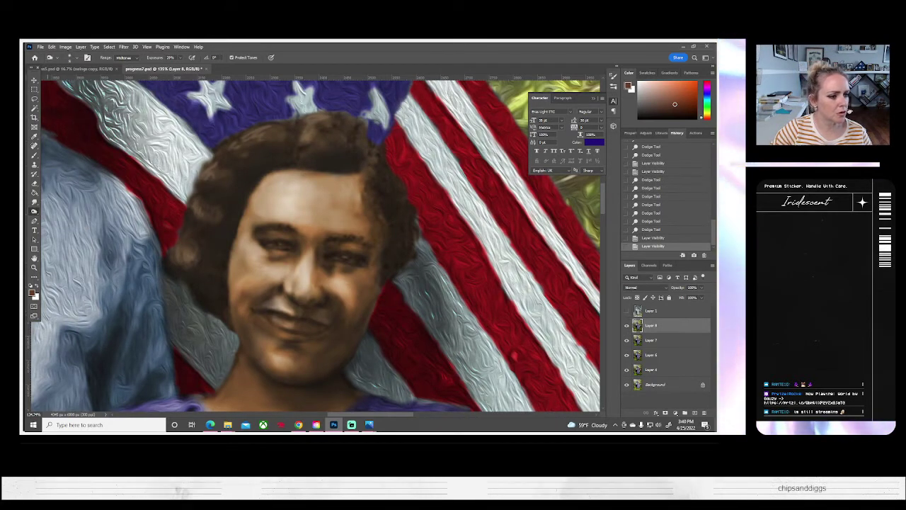
{"action": "left_click_drag", "start_coordinate": [322, 287], "coordinate": [326, 292]}
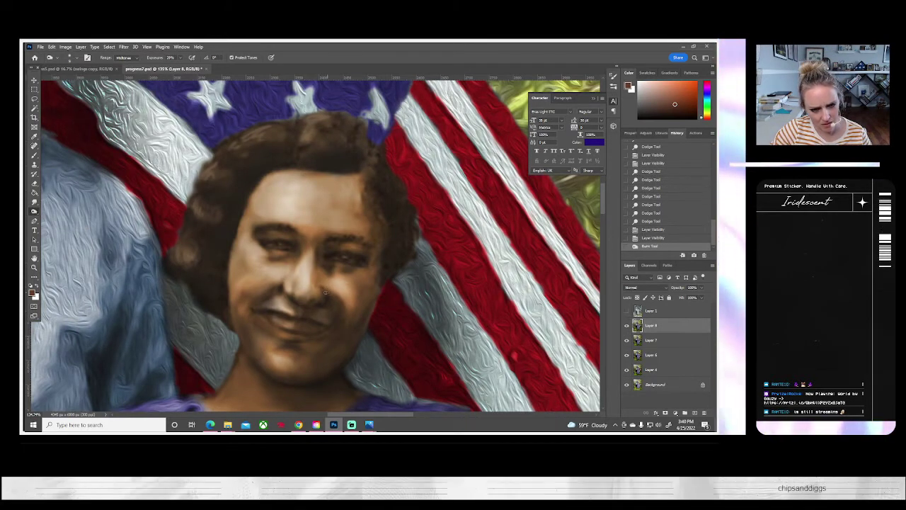
{"action": "left_click", "coordinate": [327, 296]}
{"action": "left_click", "coordinate": [326, 295]}
{"action": "left_click", "coordinate": [326, 291]}
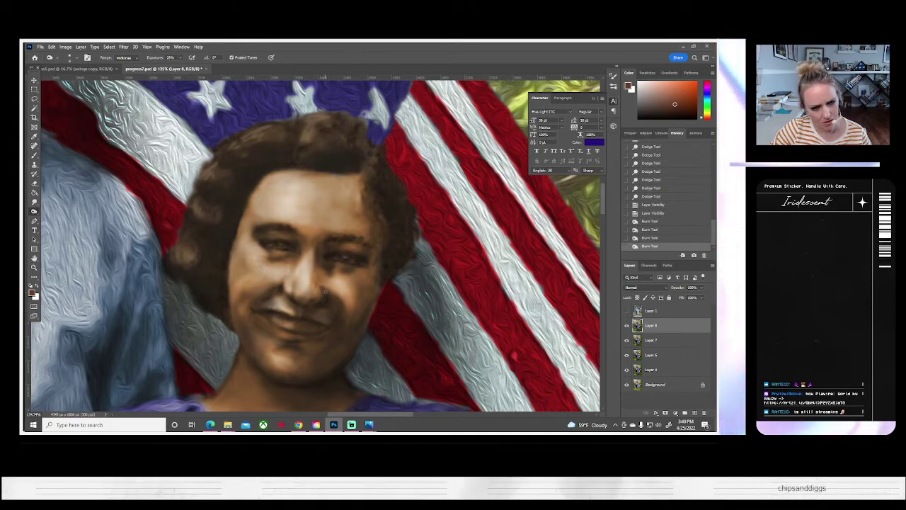
{"action": "left_click", "coordinate": [318, 282]}
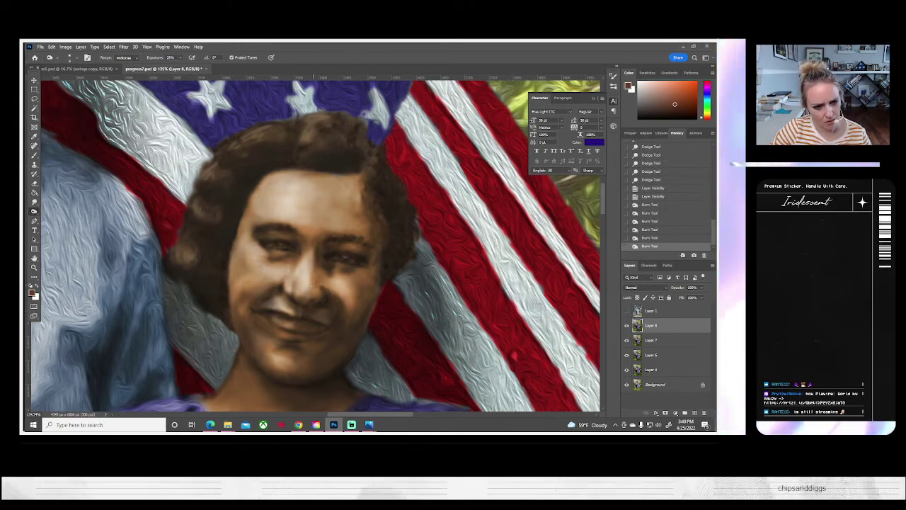
{"action": "left_click", "coordinate": [298, 269]}
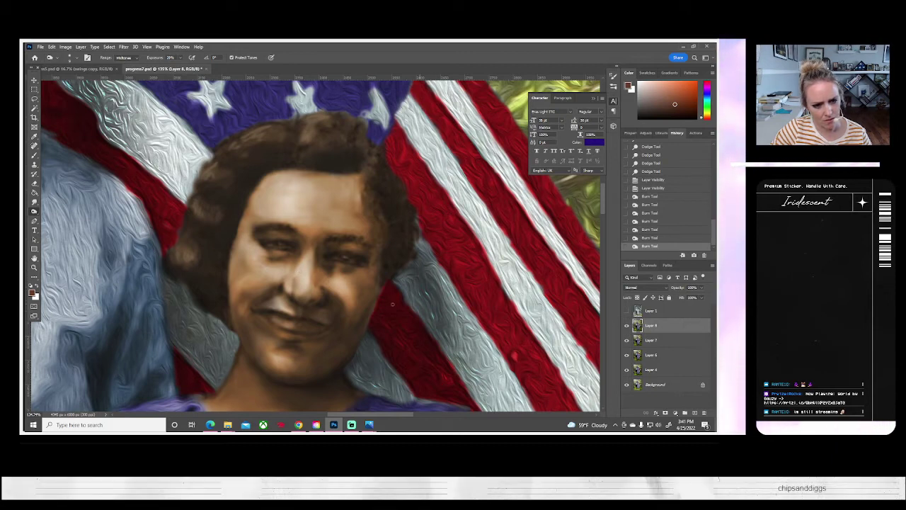
- Burn the shadows under the woman's nose and around the nostril on the lit side, and compare them with Layer 1
{"action": "left_click_drag", "start_coordinate": [298, 303], "coordinate": [286, 306]}
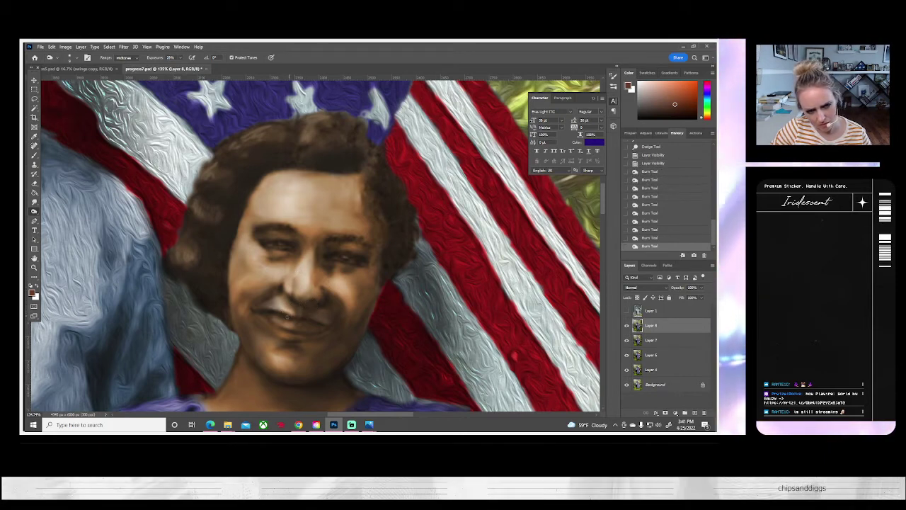
{"action": "left_click_drag", "start_coordinate": [289, 300], "coordinate": [288, 298]}
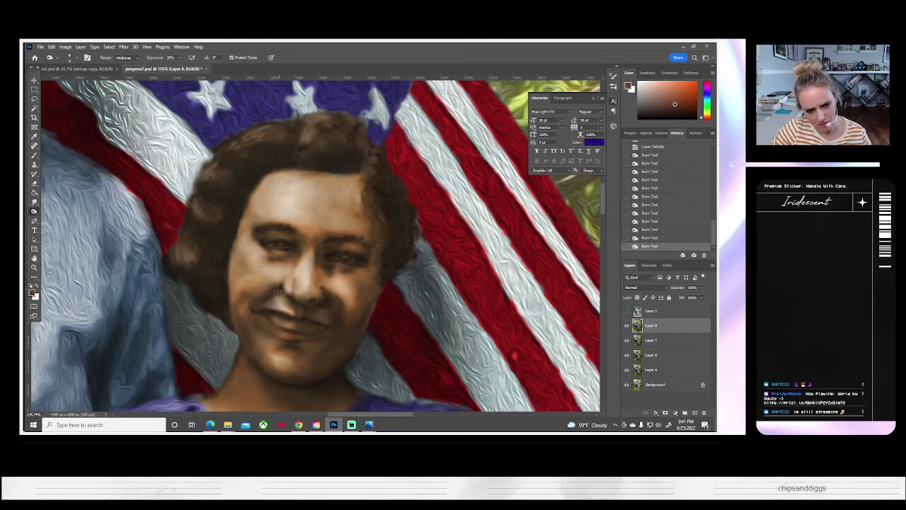
{"action": "left_click", "coordinate": [281, 290]}
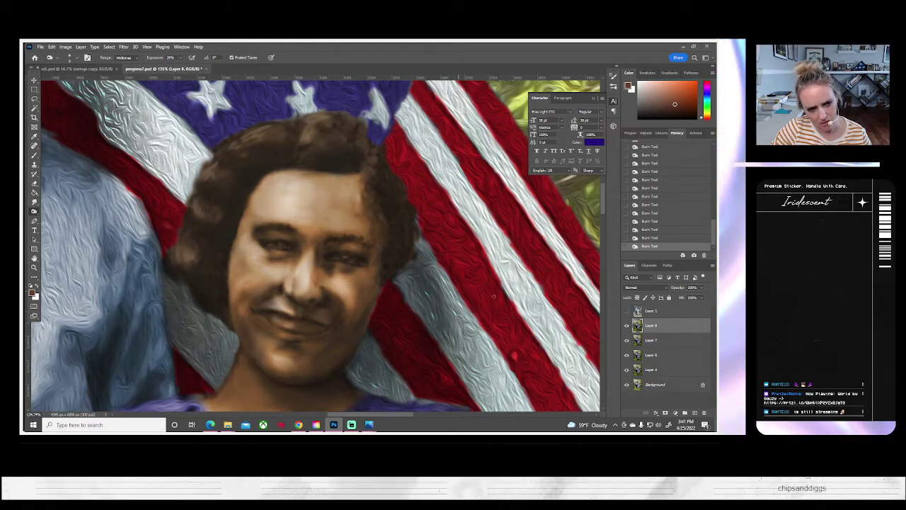
{"action": "left_click", "coordinate": [626, 311]}
{"action": "left_click", "coordinate": [626, 311]}
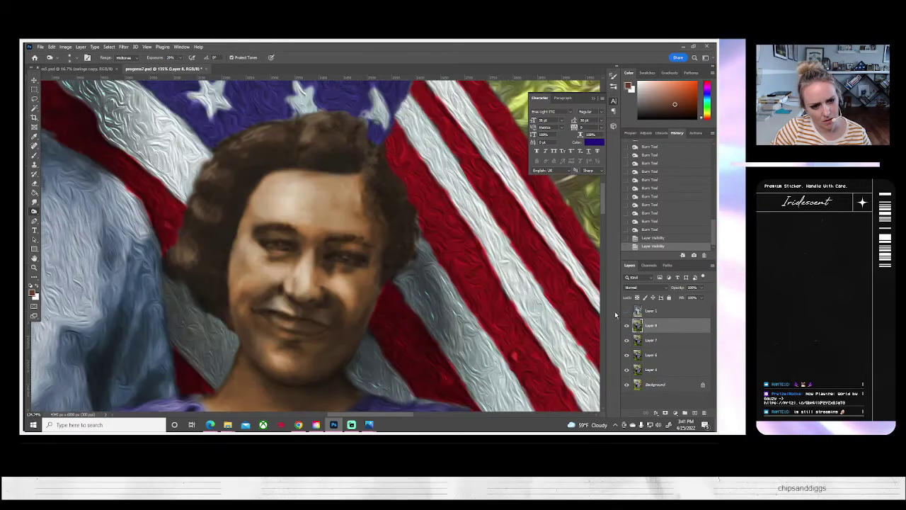
- Blend the highlights and shadows on the woman's nose with short strokes of a smaller Smudge brush
{"action": "left_click", "coordinate": [34, 202]}
{"action": "left_click", "coordinate": [75, 58]}
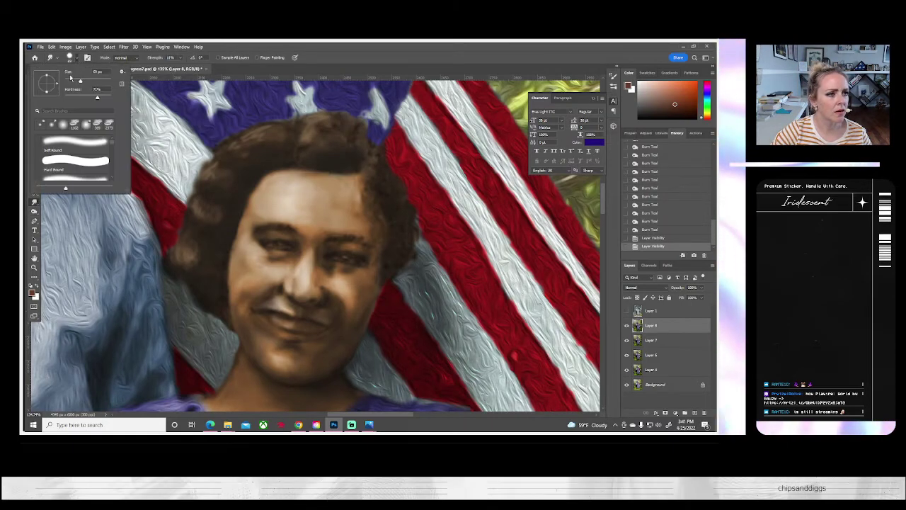
{"action": "mouse_move", "coordinate": [285, 282]}
{"action": "left_mouse_down"}
{"action": "mouse_move", "coordinate": [285, 316]}
{"action": "mouse_move", "coordinate": [294, 290]}
{"action": "left_mouse_up"}
{"action": "left_click_drag", "start_coordinate": [295, 285], "coordinate": [294, 290]}
{"action": "left_click_drag", "start_coordinate": [295, 284], "coordinate": [293, 292]}
{"action": "left_click_drag", "start_coordinate": [294, 287], "coordinate": [303, 291]}
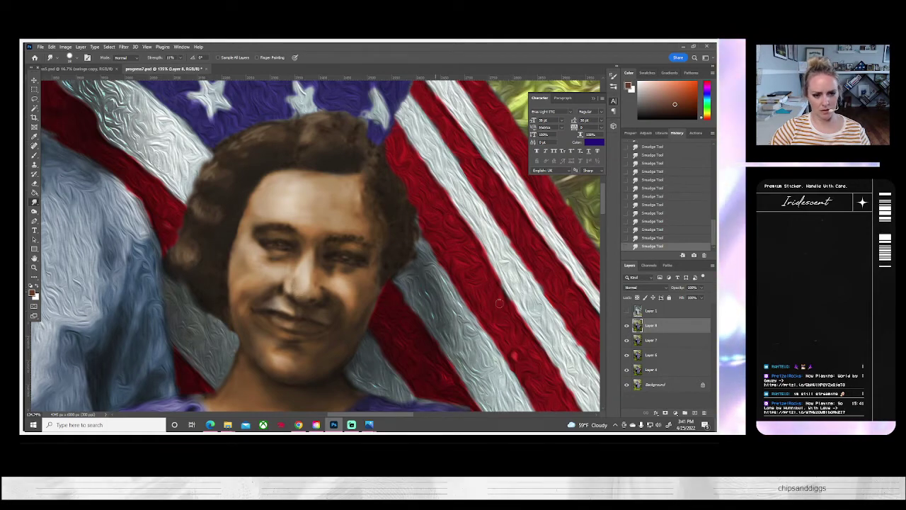
- Compare the face with the original photo in Layer 1 and burn the shaded side of the woman's nose bridge
{"action": "left_click", "coordinate": [627, 311]}
{"action": "left_click", "coordinate": [627, 311]}
{"action": "left_click", "coordinate": [627, 311]}
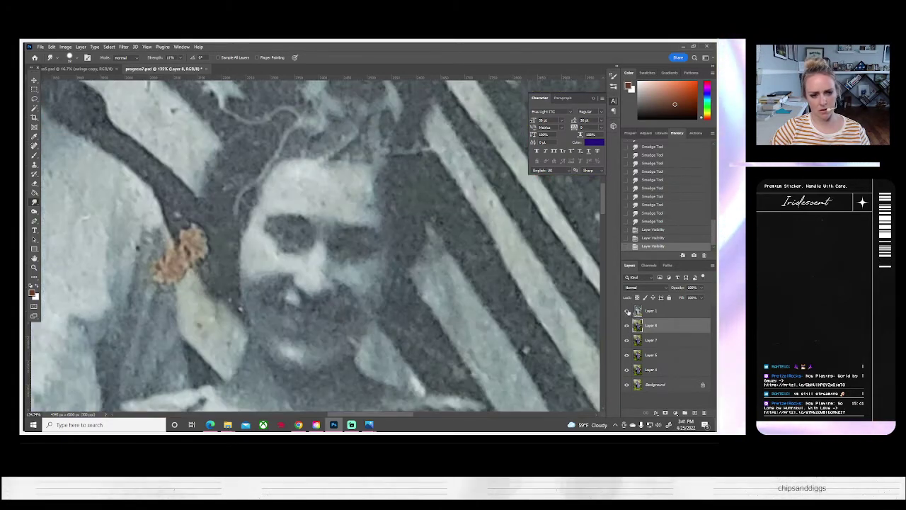
{"action": "left_click", "coordinate": [627, 311]}
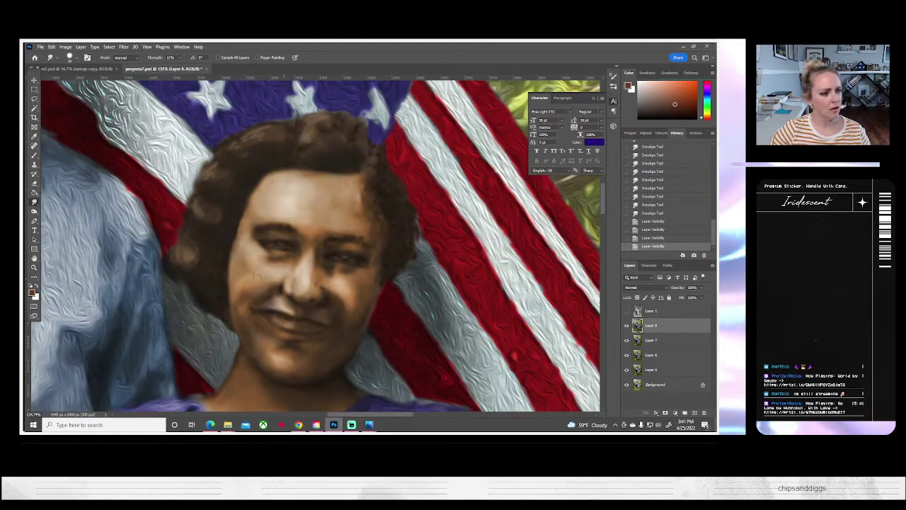
{"action": "key", "text": "o"}
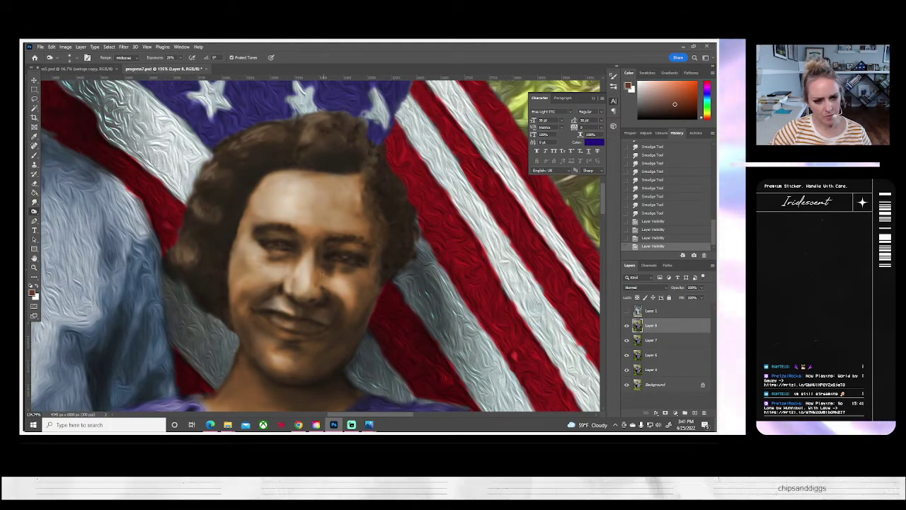
{"action": "left_click", "coordinate": [313, 272]}
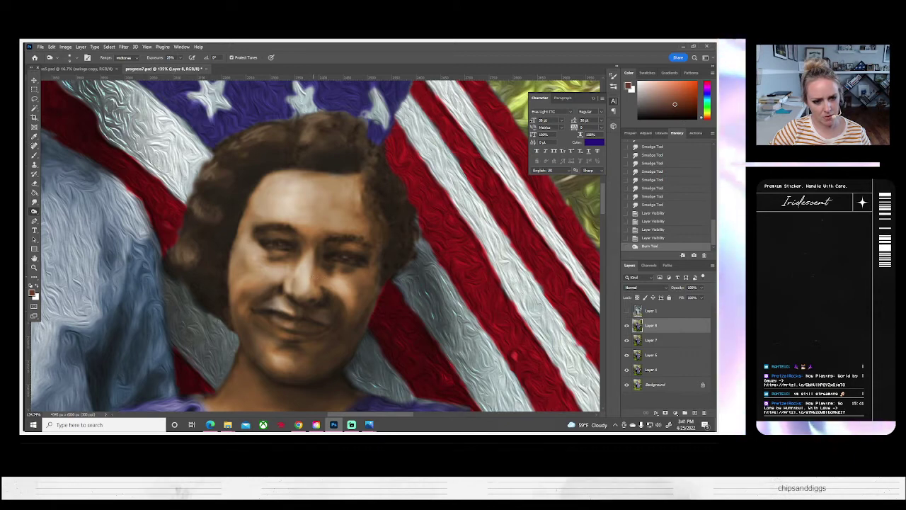
{"action": "left_click", "coordinate": [312, 272]}
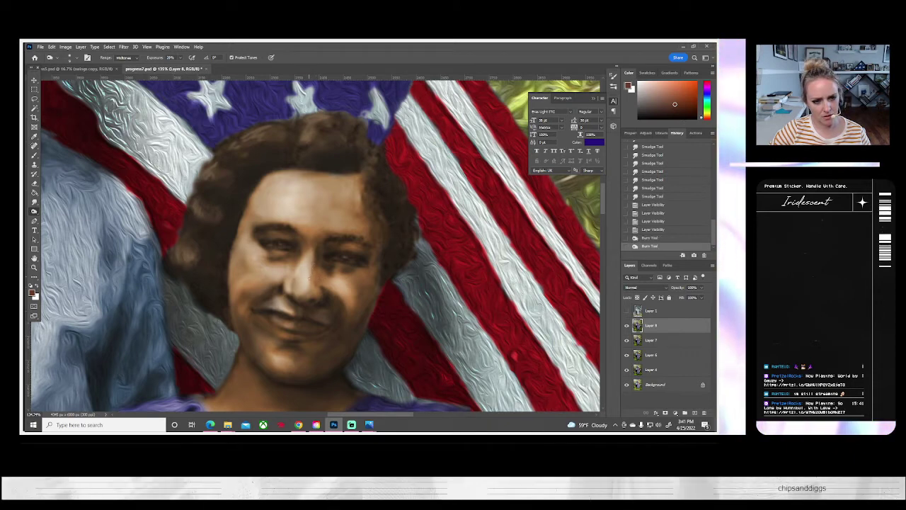
{"action": "left_click", "coordinate": [313, 272]}
{"action": "left_click", "coordinate": [312, 272]}
{"action": "left_click", "coordinate": [312, 272]}
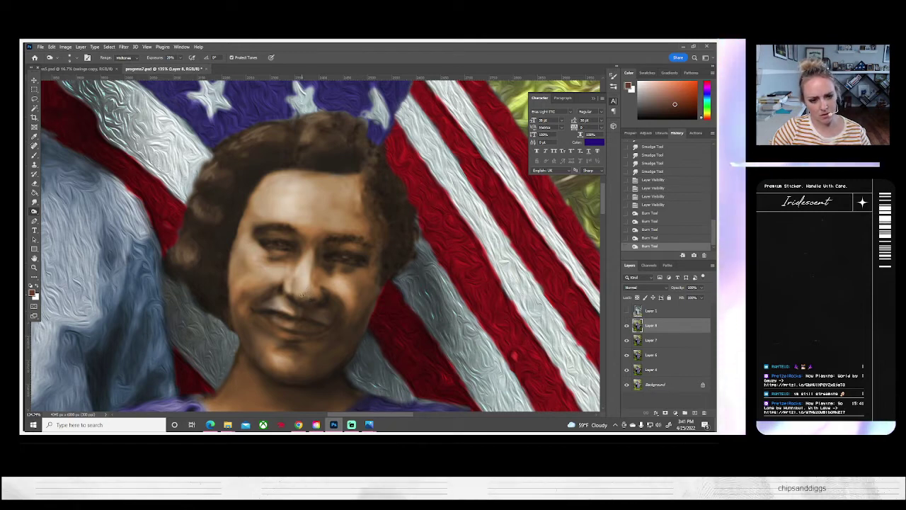
- Burn the shadow across the lower tip of the woman's nose toward the lit side, and compare it with Layer 1
{"action": "left_click", "coordinate": [308, 295]}
{"action": "left_click", "coordinate": [306, 294]}
{"action": "left_click", "coordinate": [303, 294]}
{"action": "left_click", "coordinate": [300, 295]}
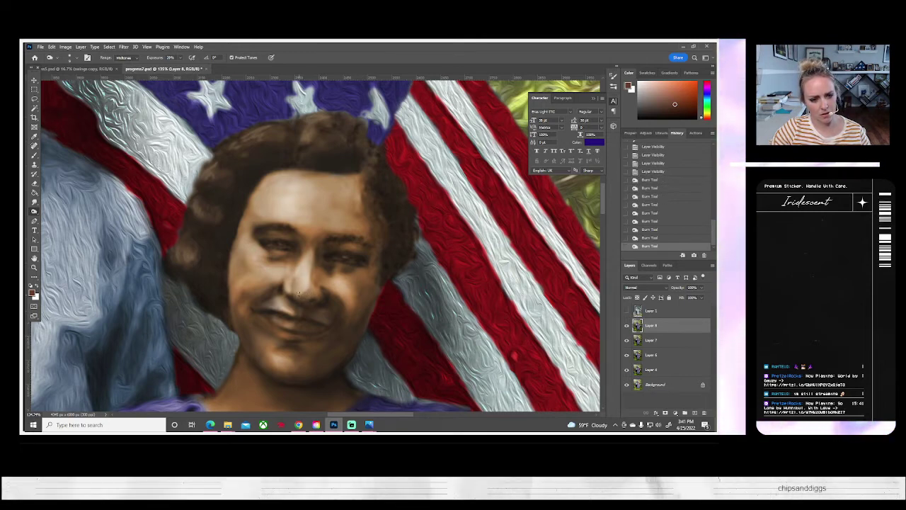
{"action": "left_click", "coordinate": [298, 295]}
{"action": "left_click_drag", "start_coordinate": [298, 294], "coordinate": [296, 294]}
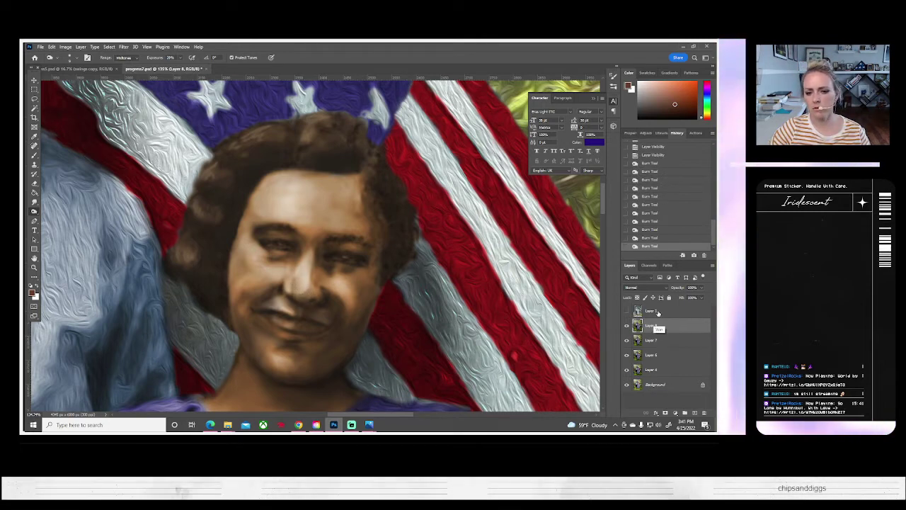
{"action": "left_click", "coordinate": [627, 312]}
{"action": "left_click", "coordinate": [627, 311]}
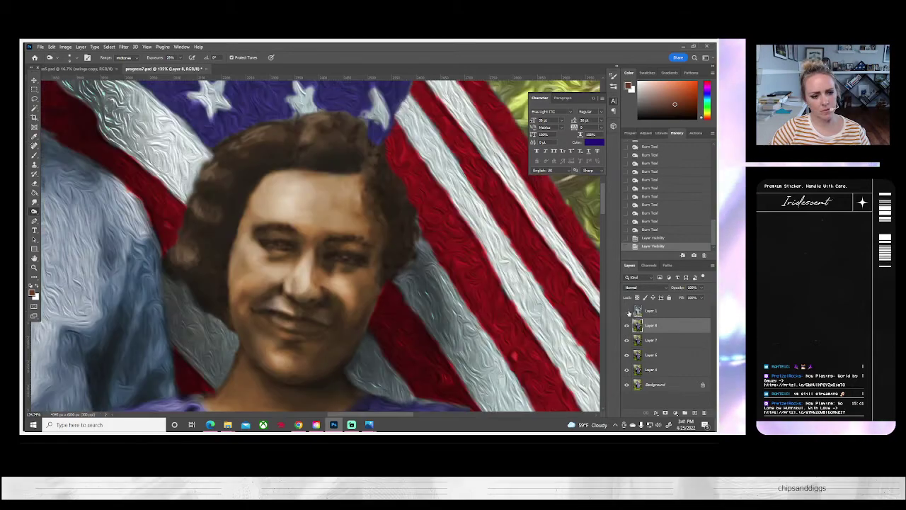
- Dodge a highlight along the woman's nose from the tip up to between the eyebrows
{"action": "right_click", "coordinate": [34, 211]}
{"action": "left_click", "coordinate": [58, 211]}
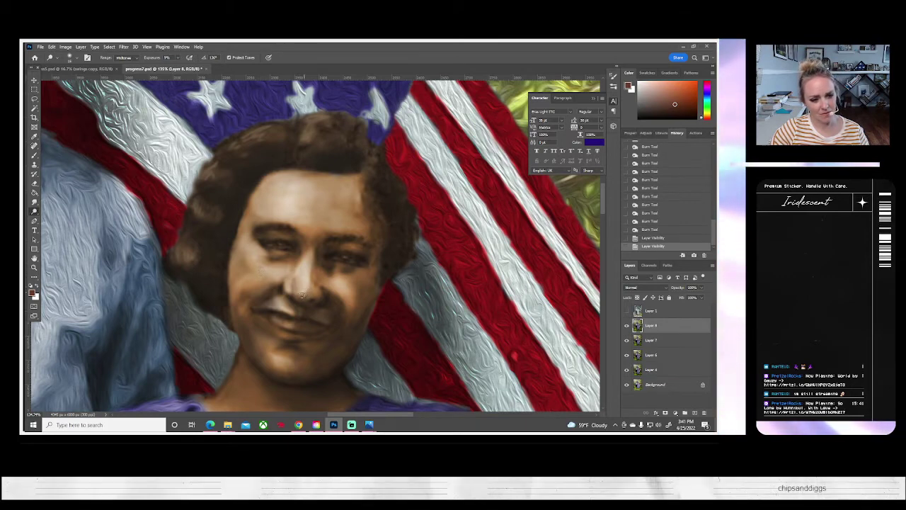
{"action": "left_click_drag", "start_coordinate": [305, 292], "coordinate": [297, 235]}
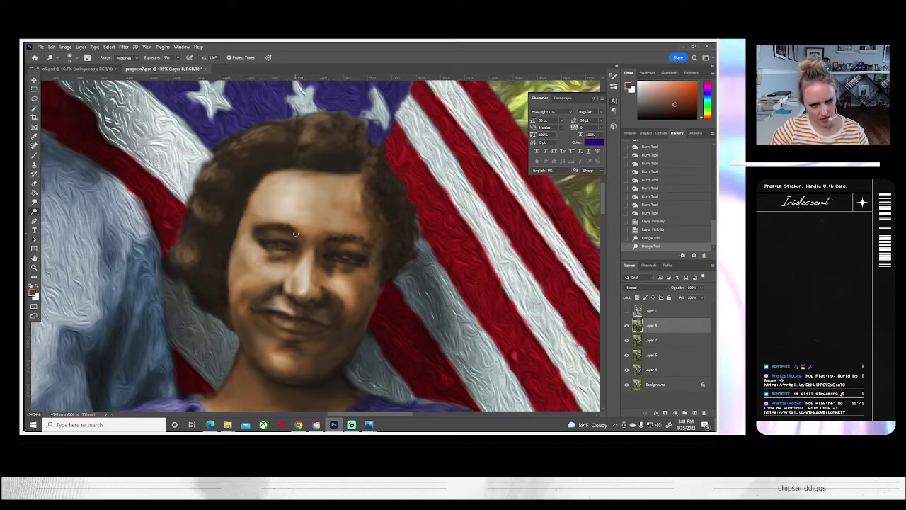
- Examine the woman's facial light and shadow in the original photo in Layer 1 against the painted version
{"action": "left_click", "coordinate": [627, 311]}
{"action": "left_click", "coordinate": [627, 311]}
{"action": "left_click", "coordinate": [632, 311]}
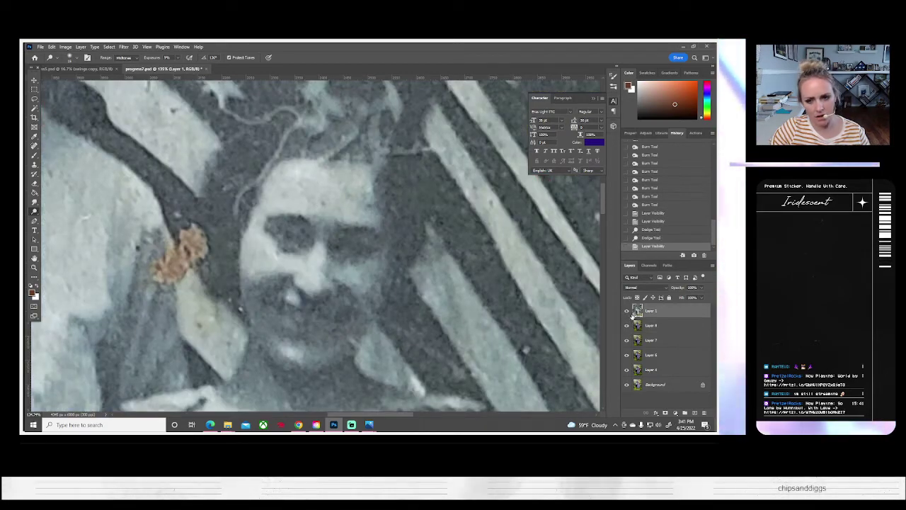
{"action": "left_click", "coordinate": [626, 311]}
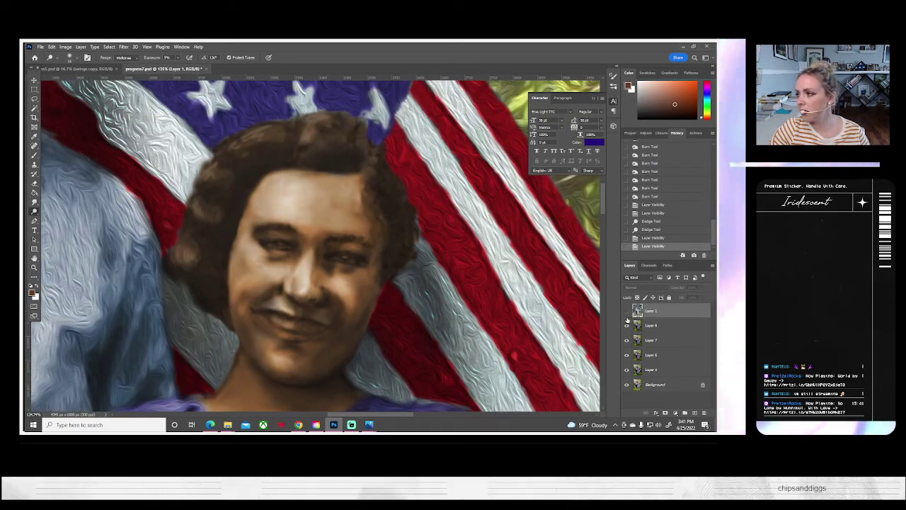
{"action": "left_click", "coordinate": [626, 312]}
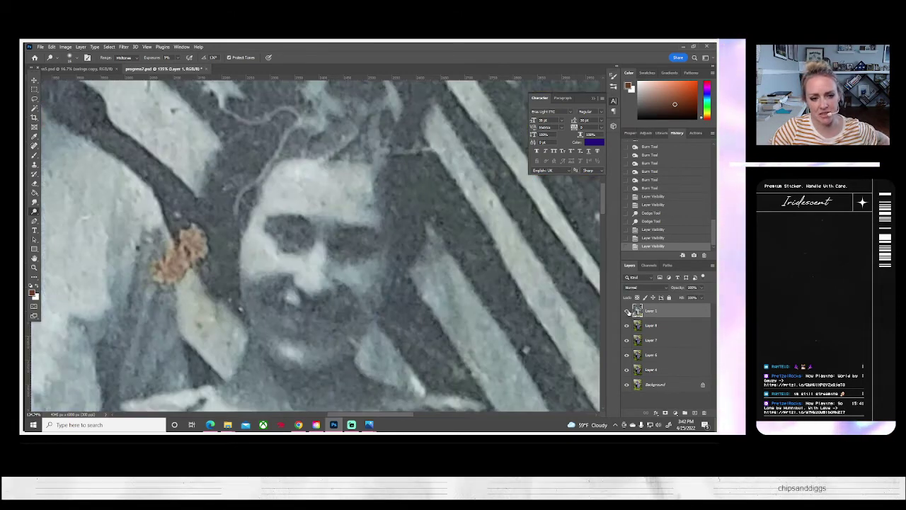
{"action": "left_click", "coordinate": [626, 312]}
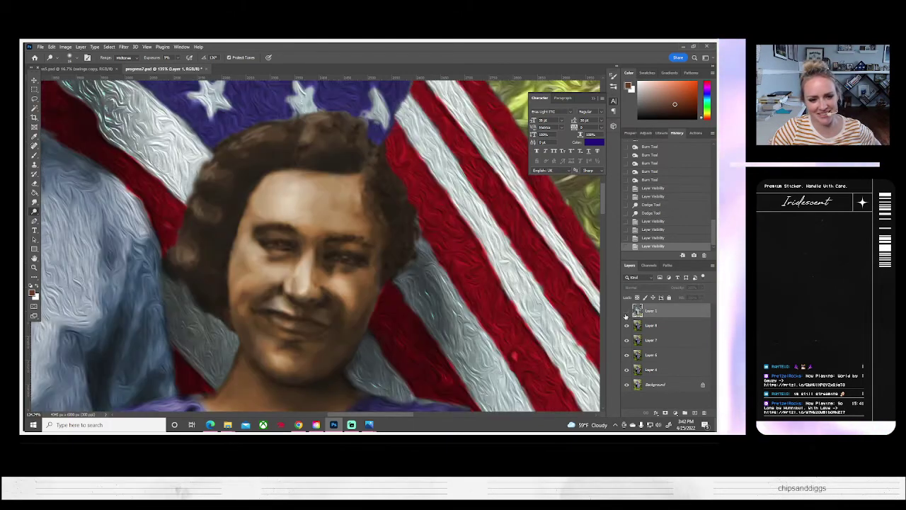
{"action": "left_click", "coordinate": [627, 311]}
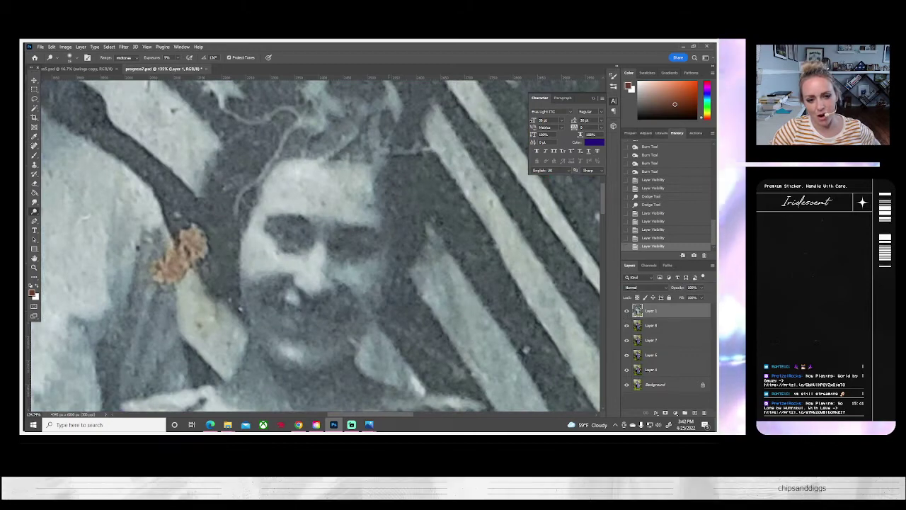
{"action": "left_click", "coordinate": [627, 311]}
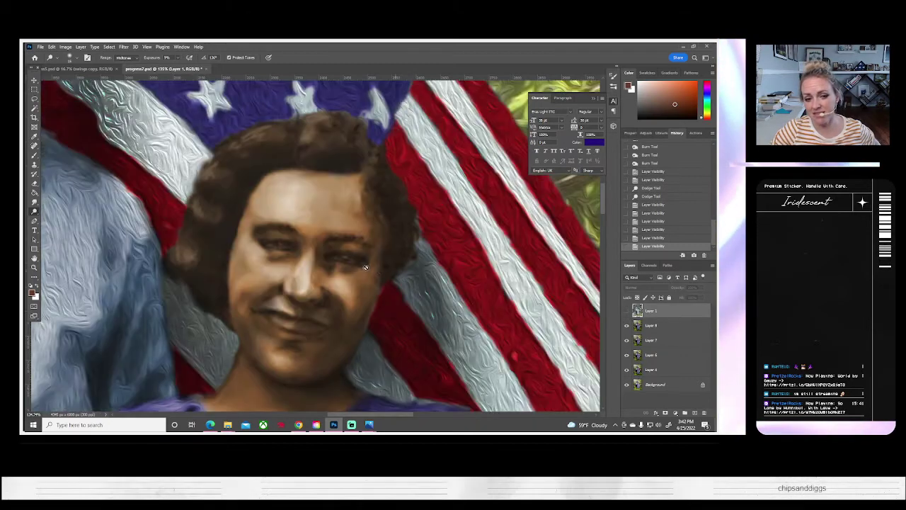
- Dodge the area beneath the woman's shaded eye and beside the nose on the painted layer, and compare it with Layer 1
{"action": "left_click", "coordinate": [659, 325]}
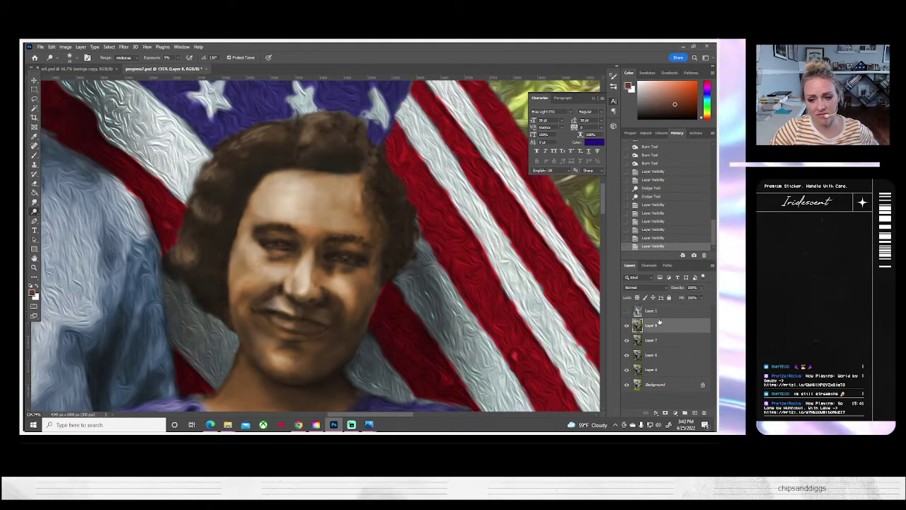
{"action": "left_click", "coordinate": [327, 264]}
{"action": "left_click", "coordinate": [328, 265]}
{"action": "mouse_move", "coordinate": [357, 271]}
{"action": "left_mouse_down"}
{"action": "mouse_move", "coordinate": [383, 285]}
{"action": "mouse_move", "coordinate": [365, 288]}
{"action": "mouse_move", "coordinate": [339, 270]}
{"action": "mouse_move", "coordinate": [370, 278]}
{"action": "mouse_move", "coordinate": [331, 274]}
{"action": "left_mouse_up"}
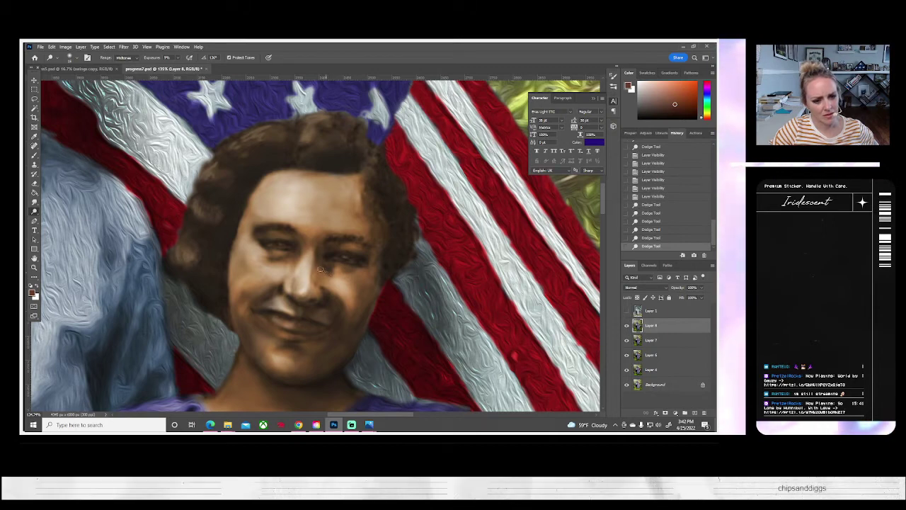
{"action": "left_click", "coordinate": [329, 274]}
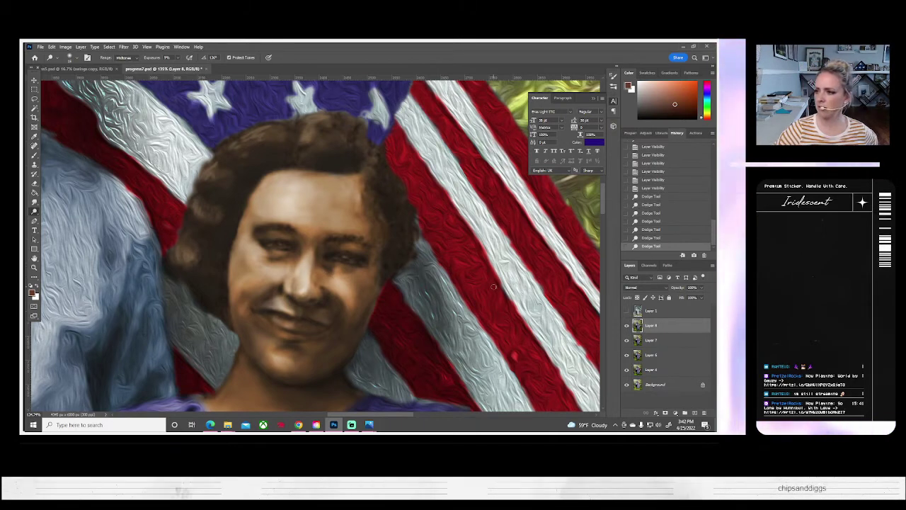
{"action": "left_click", "coordinate": [627, 312]}
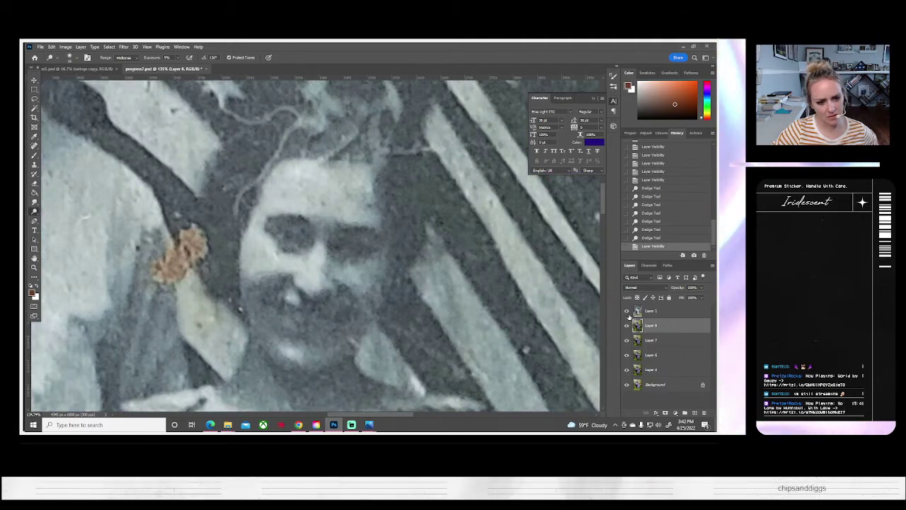
{"action": "left_click", "coordinate": [627, 312]}
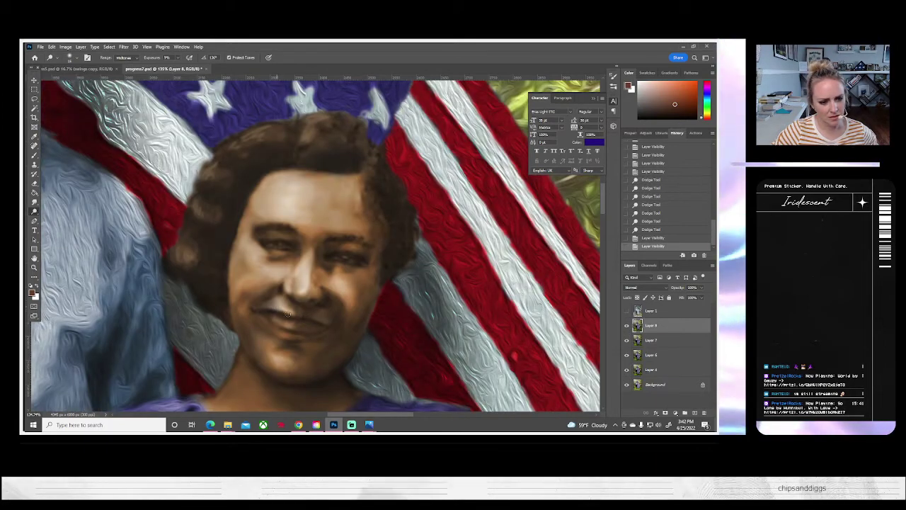
- Dodge a spot on the woman's upper lip on the lit side and soften it with the Blur tool
{"action": "left_click", "coordinate": [286, 312]}
{"action": "left_click", "coordinate": [34, 202]}
{"action": "scroll", "coordinate": [321, 246], "scroll_direction": "down", "scroll_amount": 1}
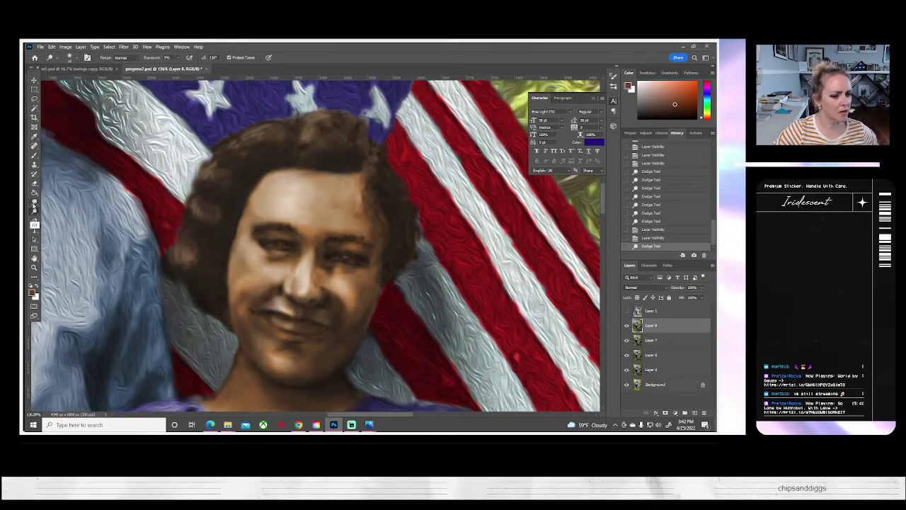
{"action": "key", "text": "r"}
{"action": "left_click", "coordinate": [286, 310]}
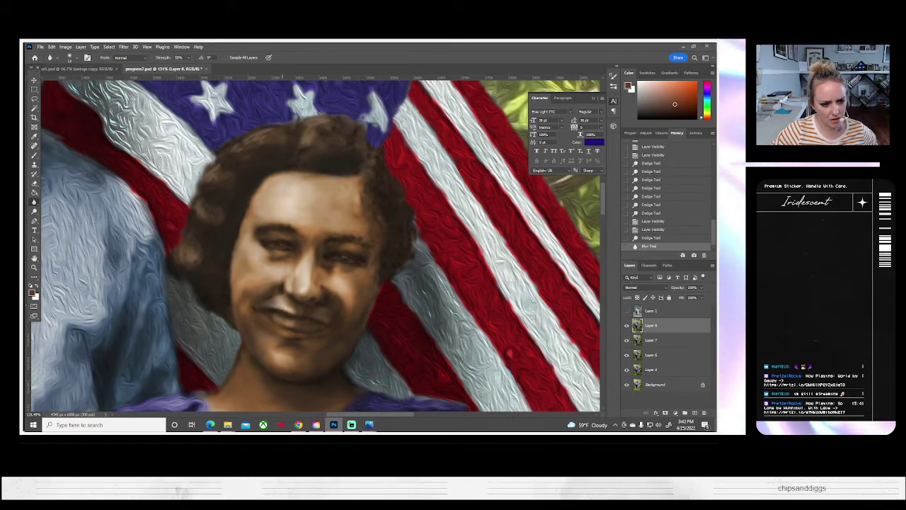
{"action": "left_click", "coordinate": [286, 311]}
{"action": "left_click", "coordinate": [286, 311]}
{"action": "left_click", "coordinate": [286, 310]}
{"action": "left_click", "coordinate": [286, 310]}
{"action": "left_click", "coordinate": [286, 311]}
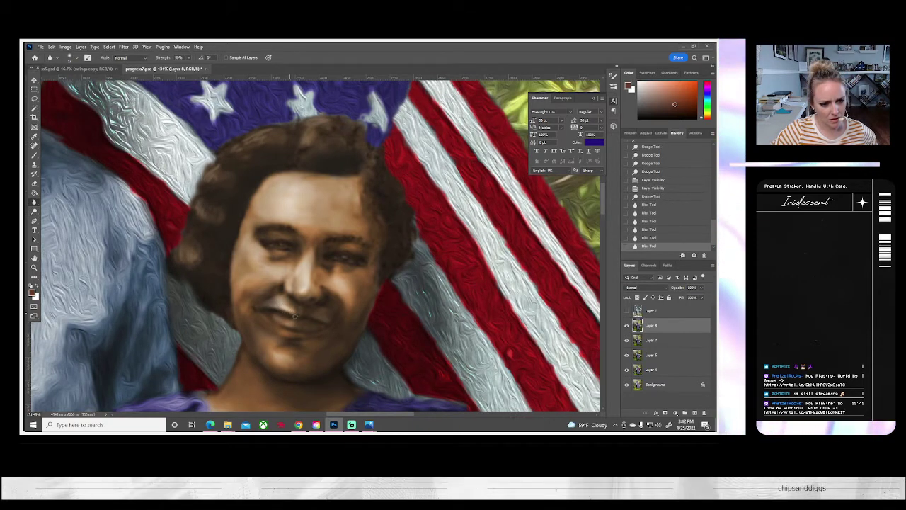
- Blur the middle of the woman's mouth between the lips and compare it with the original in Layer 1
{"action": "left_click", "coordinate": [289, 314]}
{"action": "left_click", "coordinate": [292, 316]}
{"action": "left_click", "coordinate": [292, 316]}
{"action": "left_click", "coordinate": [292, 318]}
{"action": "left_click", "coordinate": [292, 319]}
{"action": "left_click_drag", "start_coordinate": [291, 318], "coordinate": [289, 319]}
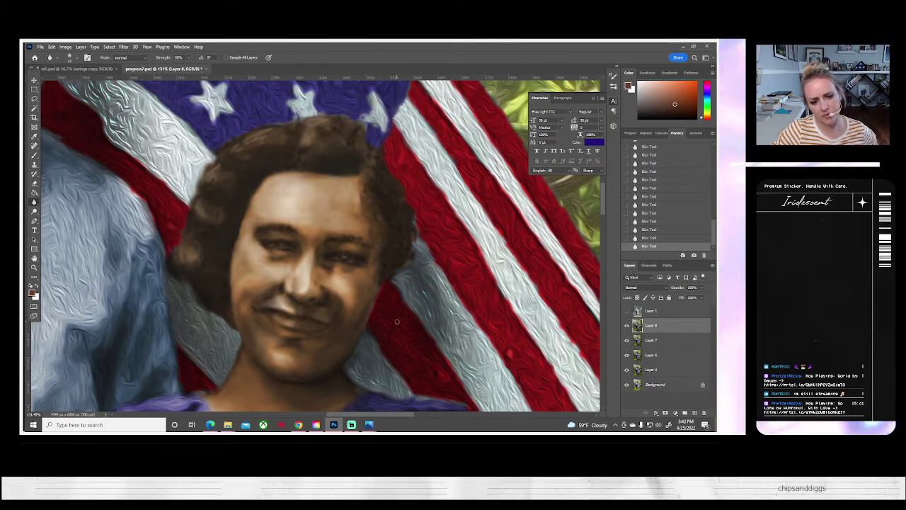
{"action": "left_click", "coordinate": [627, 311]}
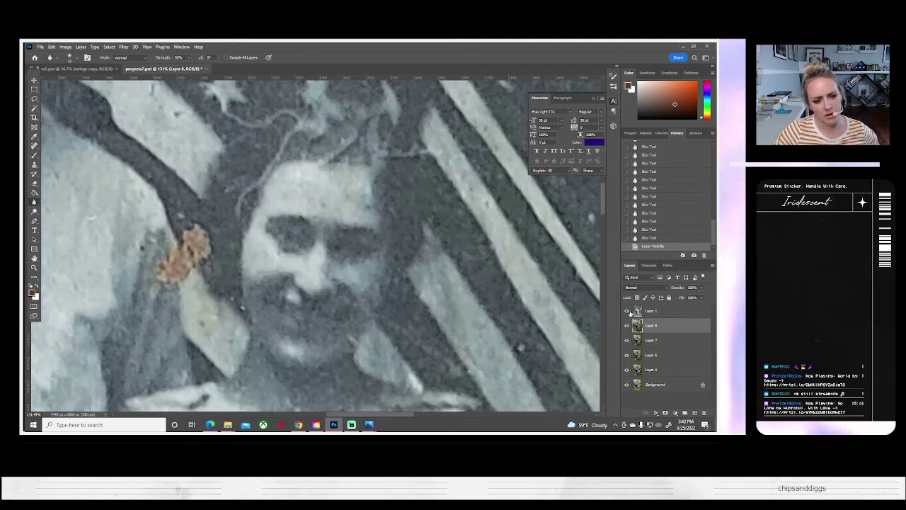
{"action": "left_click", "coordinate": [627, 311]}
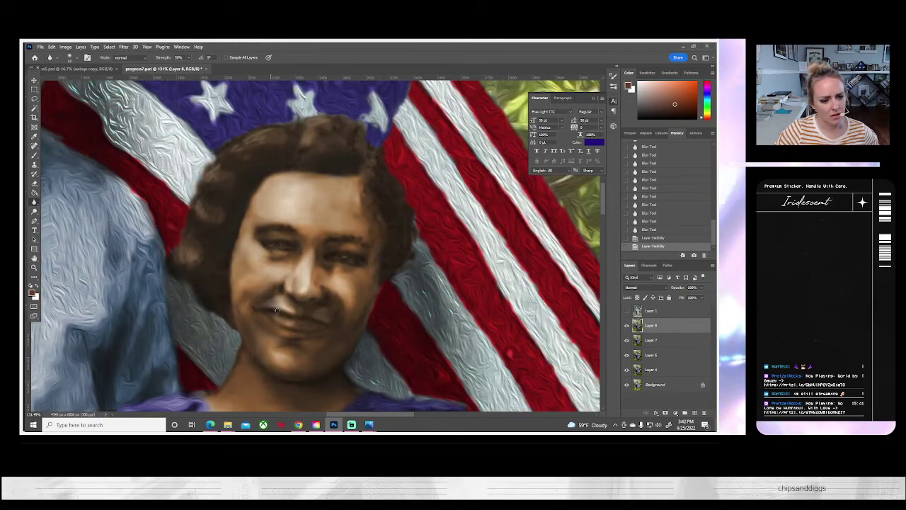
- Blur the lit-side corner of the woman's mouth and the skin above it, and recheck against Layer 1
{"action": "left_click_drag", "start_coordinate": [276, 311], "coordinate": [272, 311]}
{"action": "left_click_drag", "start_coordinate": [275, 310], "coordinate": [266, 306]}
{"action": "left_click_drag", "start_coordinate": [269, 308], "coordinate": [286, 303]}
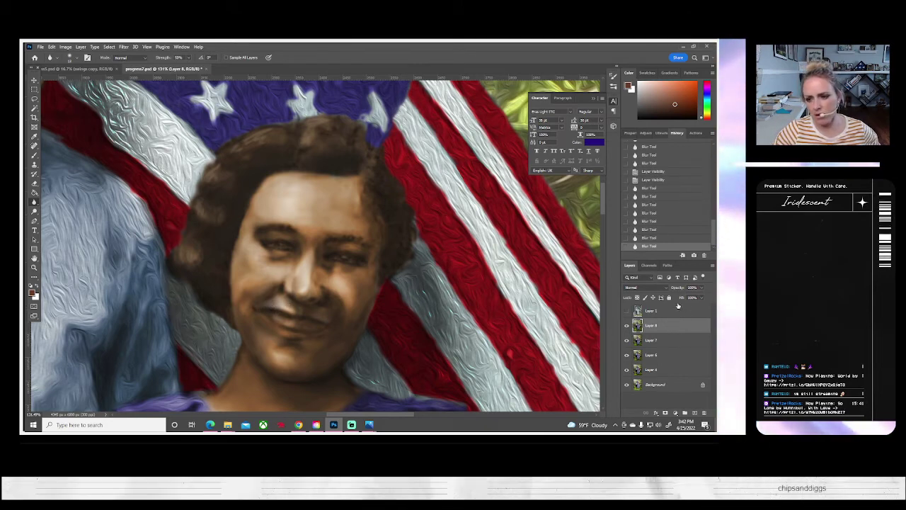
{"action": "left_click", "coordinate": [626, 312]}
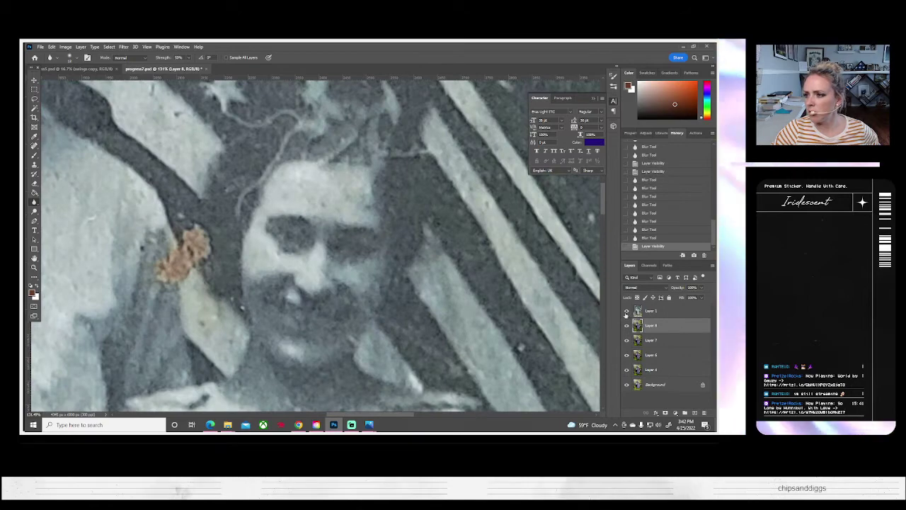
{"action": "left_click", "coordinate": [626, 312]}
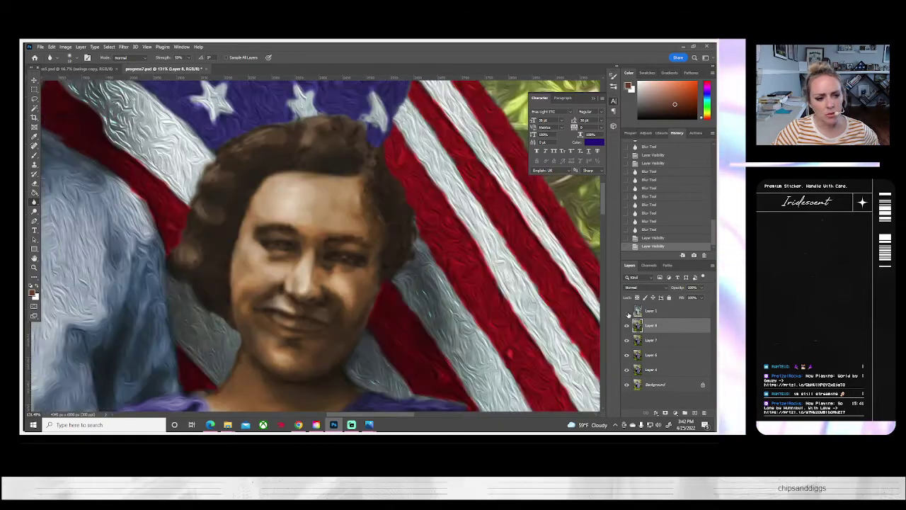
{"action": "left_click", "coordinate": [627, 312]}
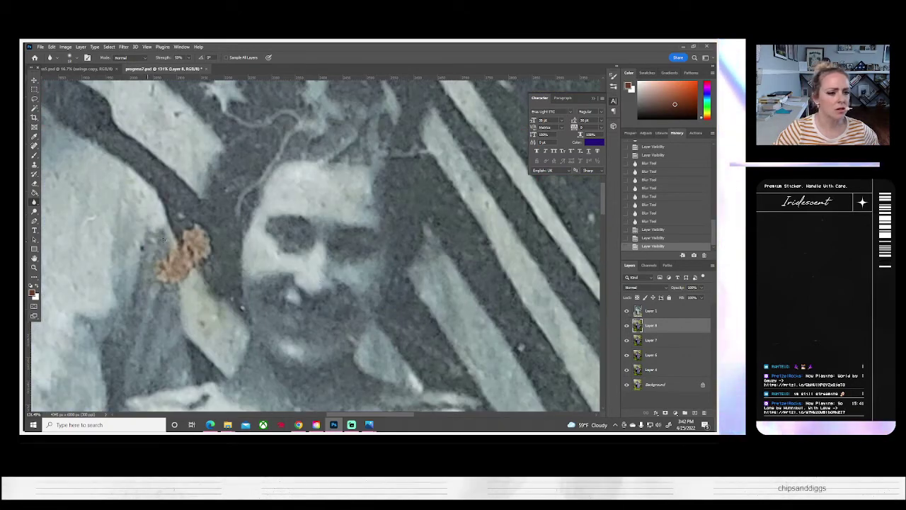
{"action": "left_click", "coordinate": [626, 312]}
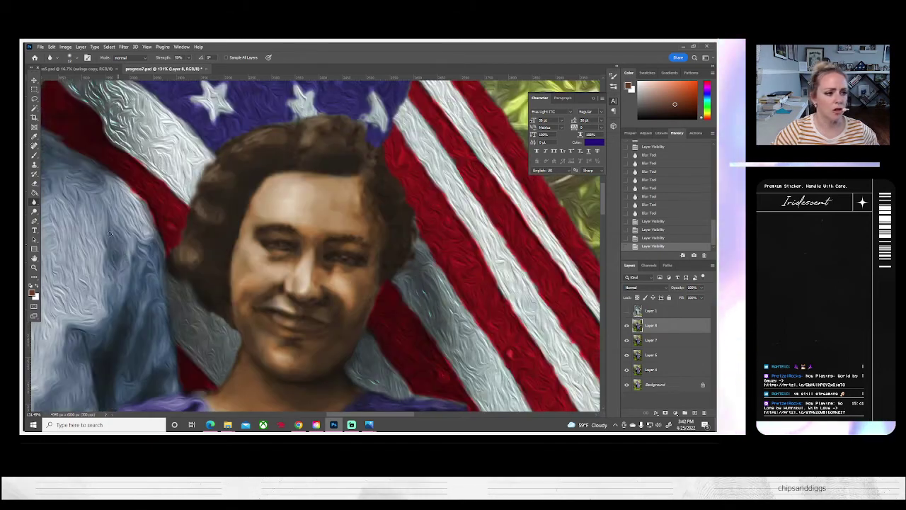
- Burn the outer edge of the woman's lit cheek beside her hair and compare the shading with the original in Layer 1
{"action": "left_click", "coordinate": [34, 212]}
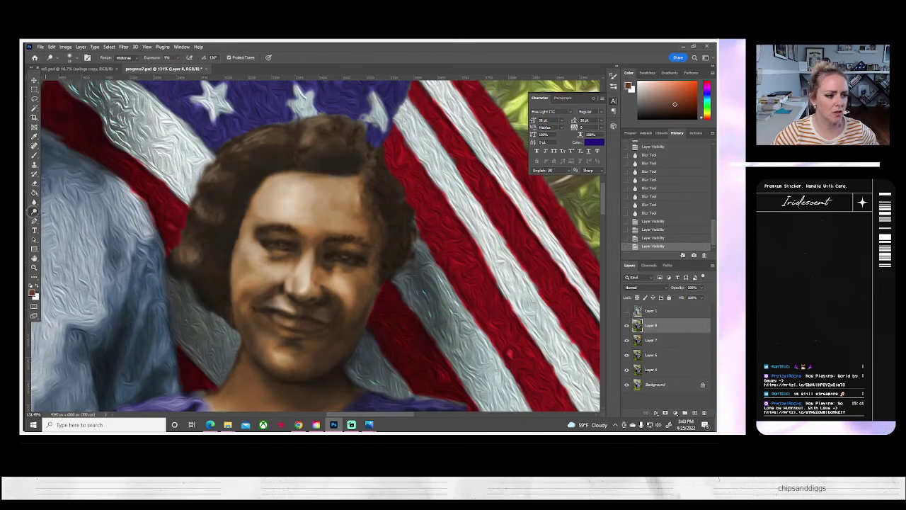
{"action": "right_click", "coordinate": [34, 213]}
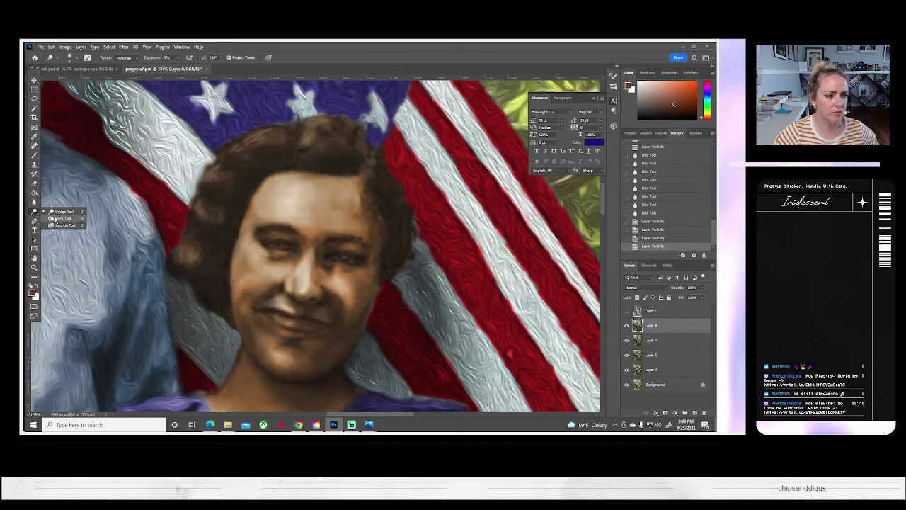
{"action": "left_click", "coordinate": [56, 219]}
{"action": "left_click", "coordinate": [78, 59]}
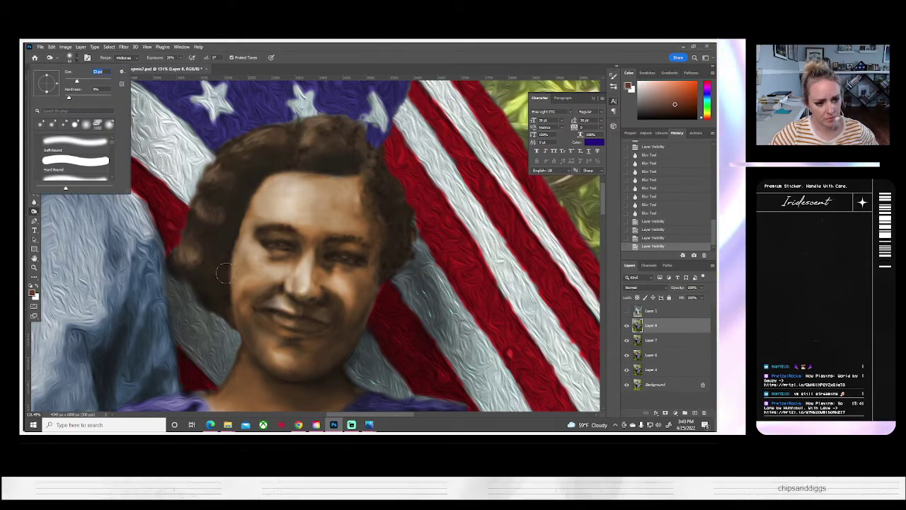
{"action": "left_click_drag", "start_coordinate": [224, 272], "coordinate": [236, 295]}
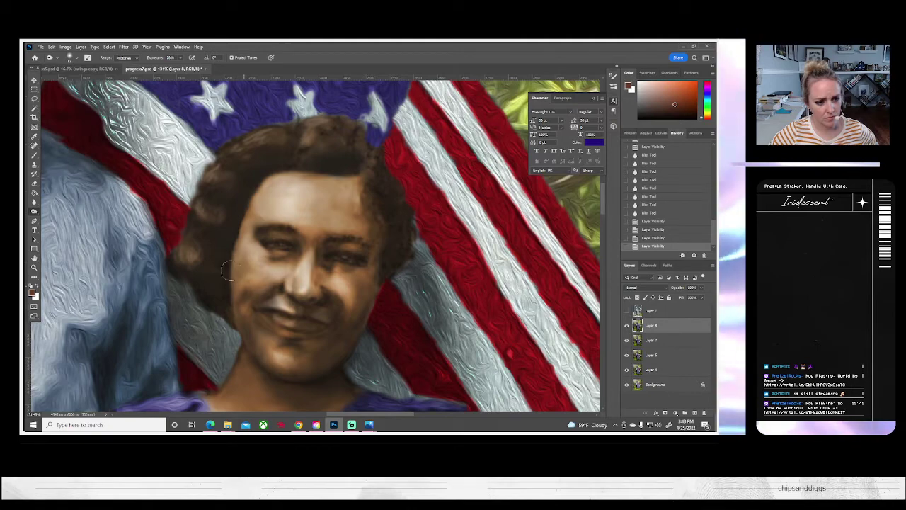
{"action": "left_click", "coordinate": [229, 273]}
{"action": "left_click", "coordinate": [626, 313]}
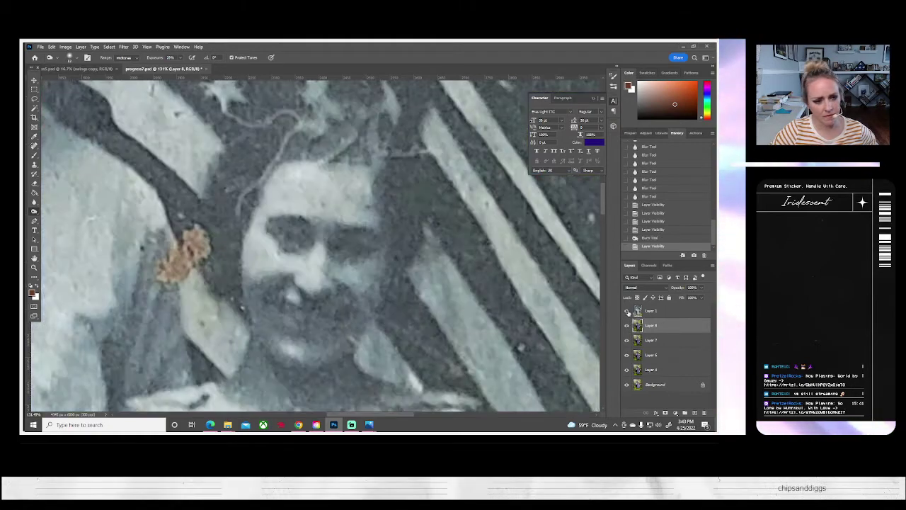
{"action": "left_click", "coordinate": [632, 312]}
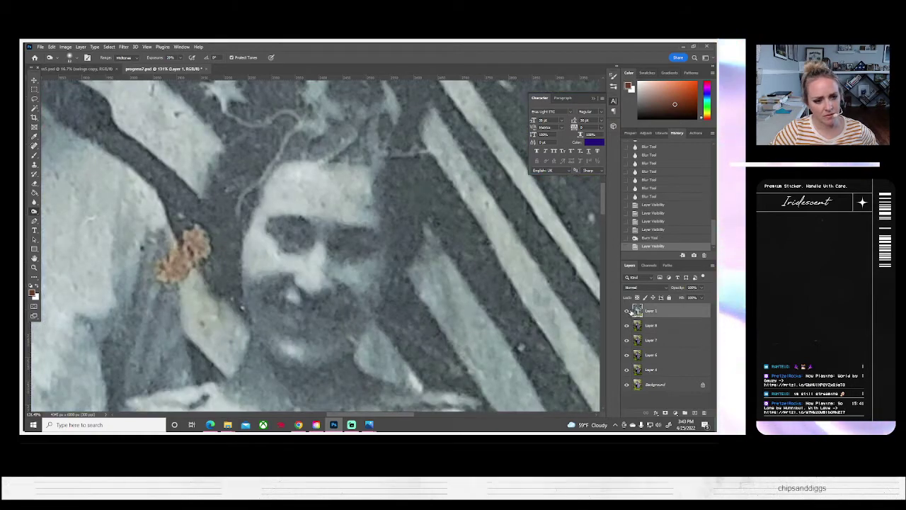
{"action": "left_click", "coordinate": [626, 312]}
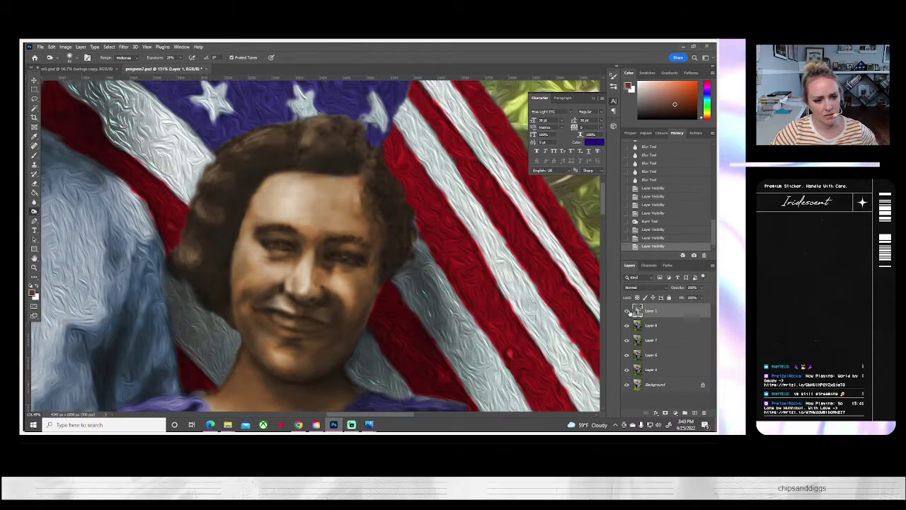
{"action": "left_click", "coordinate": [626, 312]}
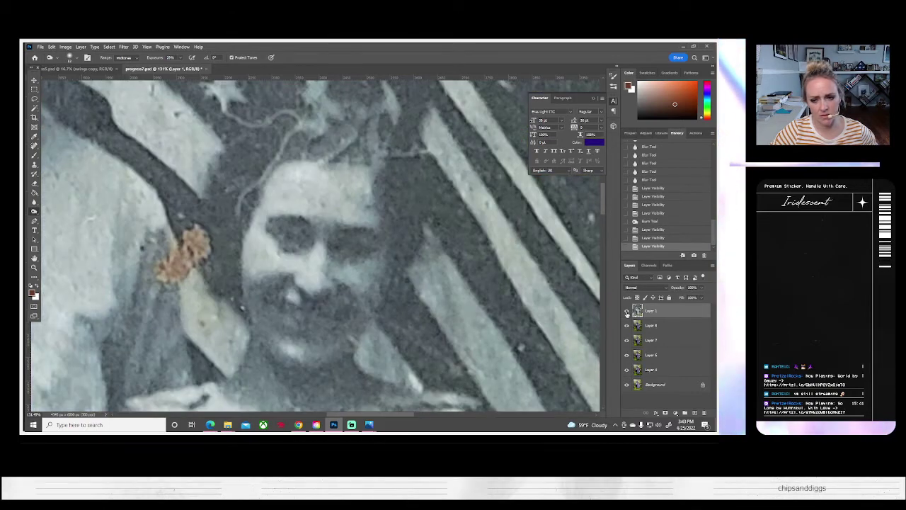
{"action": "left_click", "coordinate": [627, 313]}
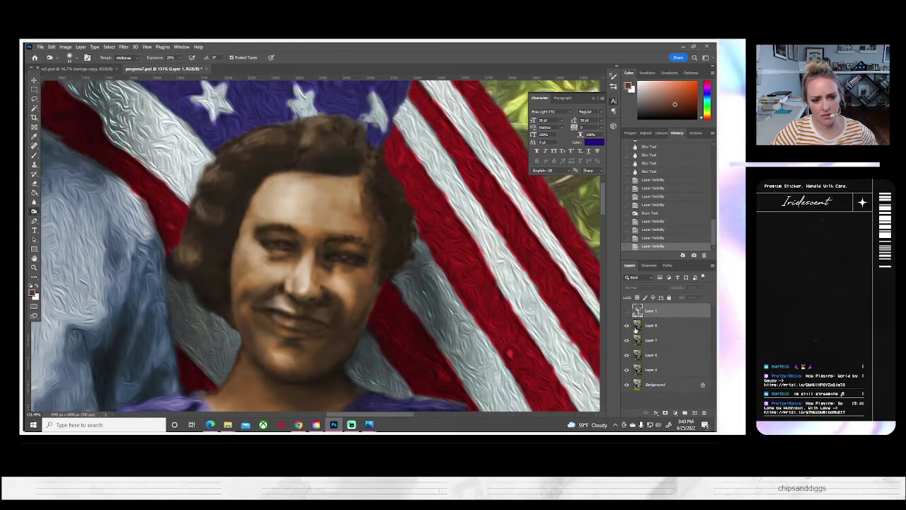
- Burn the shadow across the woman's lower lit cheek beside the nose on the painted layer
{"action": "left_click", "coordinate": [650, 325]}
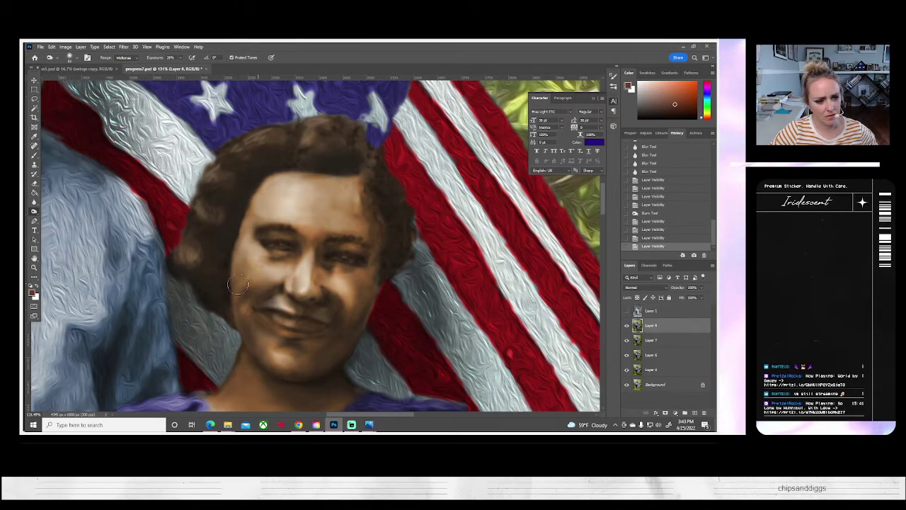
{"action": "left_click", "coordinate": [260, 290]}
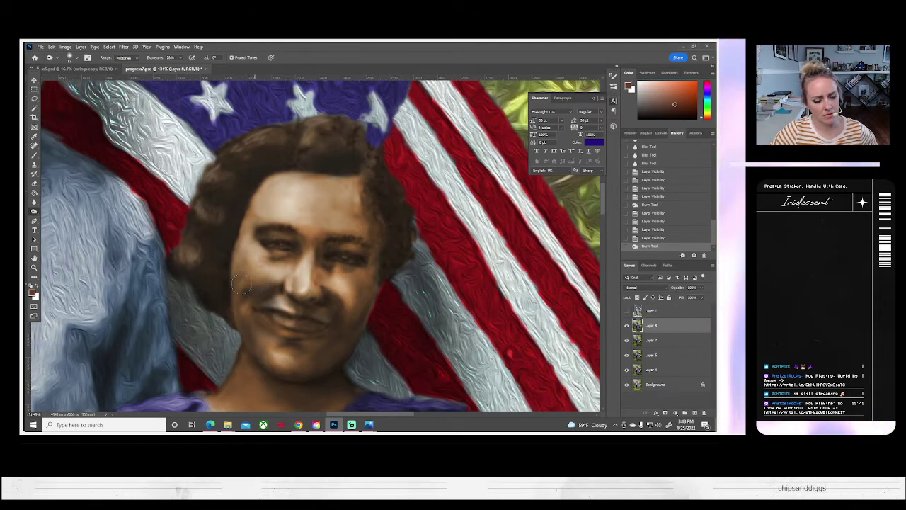
{"action": "left_click", "coordinate": [259, 290]}
- Dodge the woman's lit cheek beneath the eye with a larger brush and check it against Layer 1
{"action": "right_click", "coordinate": [35, 211]}
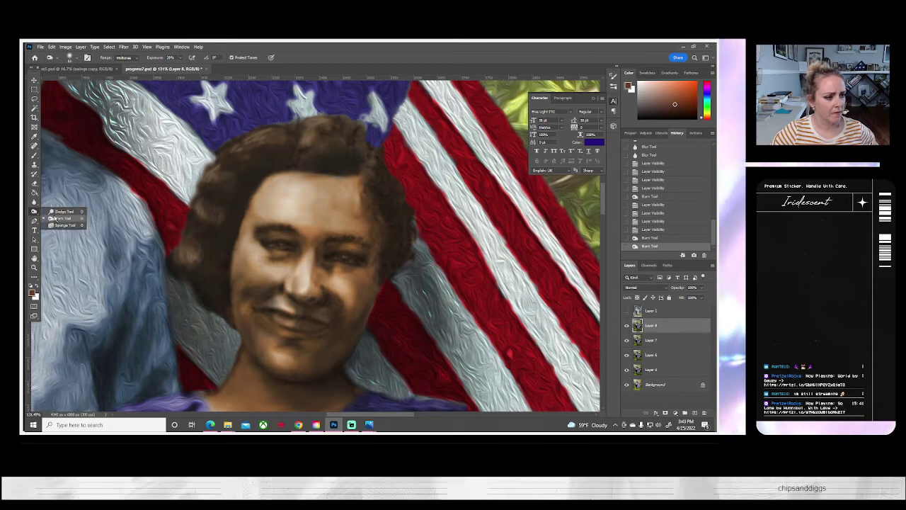
{"action": "left_click", "coordinate": [58, 211]}
{"action": "left_click", "coordinate": [74, 60]}
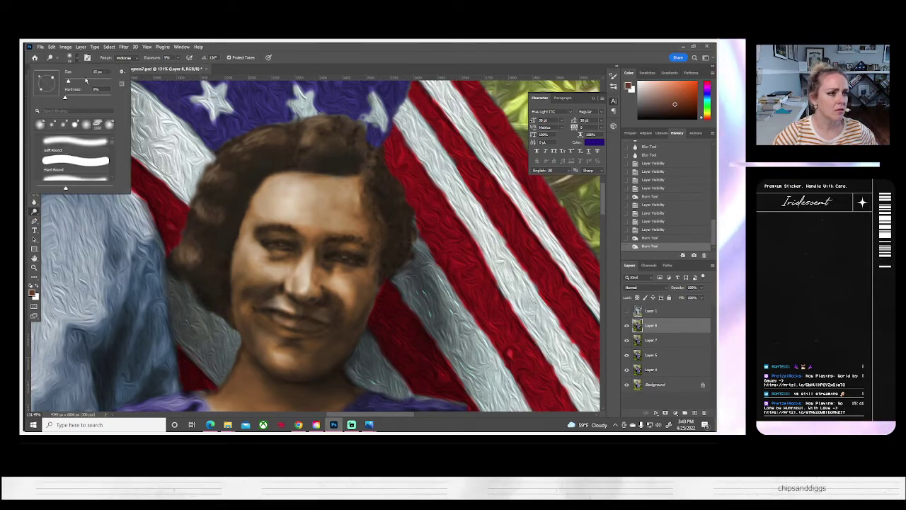
{"action": "left_click", "coordinate": [85, 80]}
{"action": "left_click", "coordinate": [261, 242]}
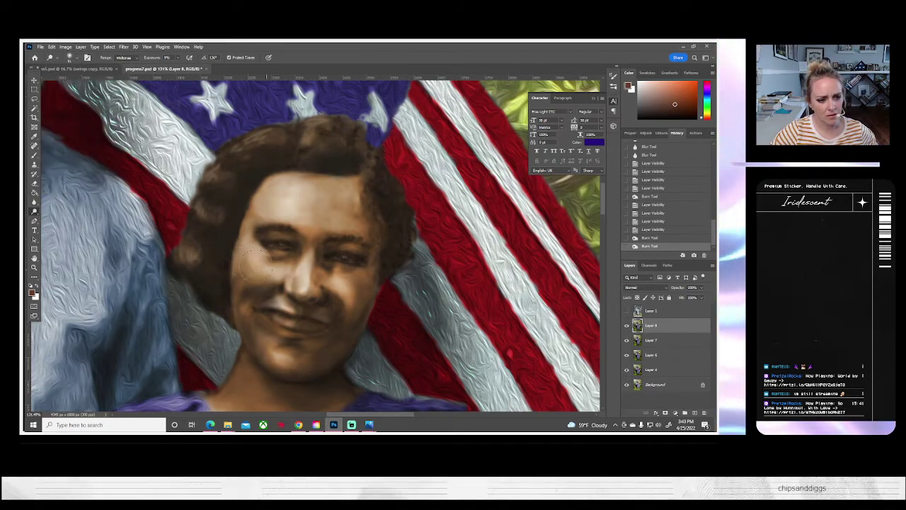
{"action": "left_click", "coordinate": [276, 276]}
{"action": "left_click", "coordinate": [281, 258]}
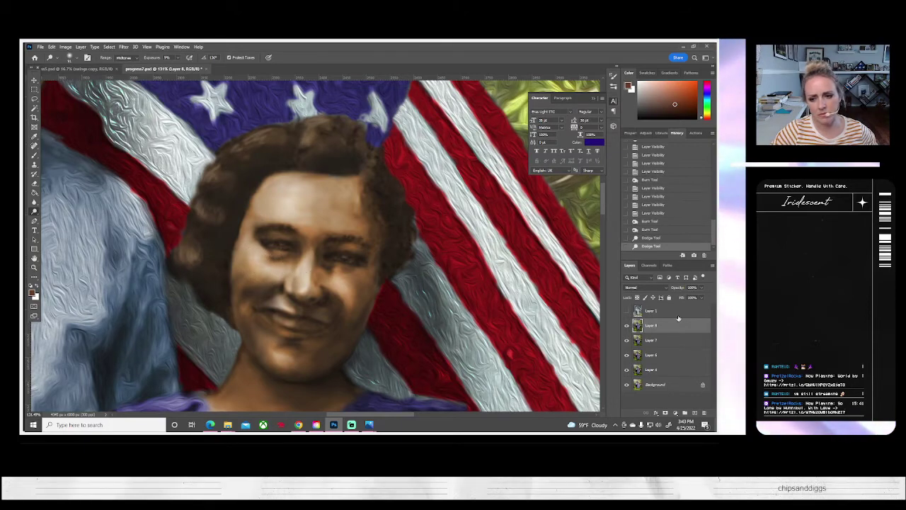
{"action": "left_click", "coordinate": [626, 311]}
{"action": "left_click", "coordinate": [627, 311]}
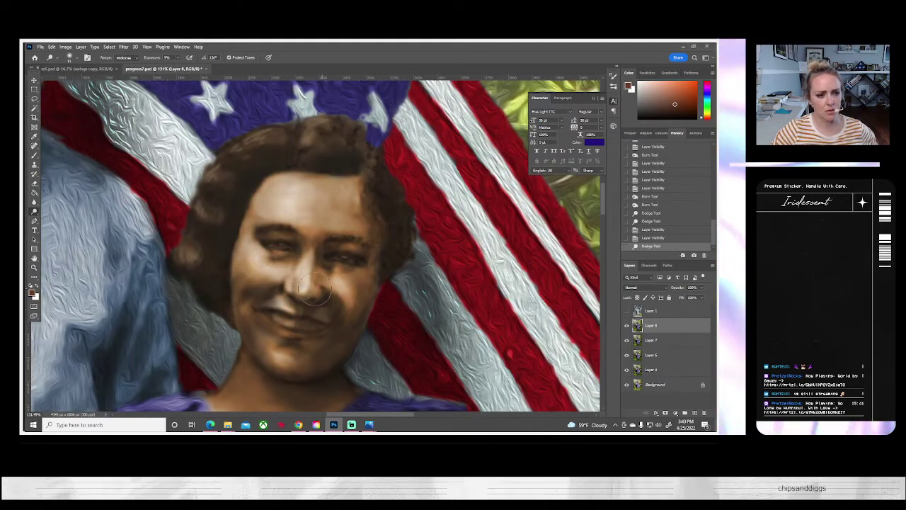
- Compare the highlights on the woman's cheek, nose and forehead in the painting with the original photo in Layer 1
{"action": "left_click", "coordinate": [626, 310]}
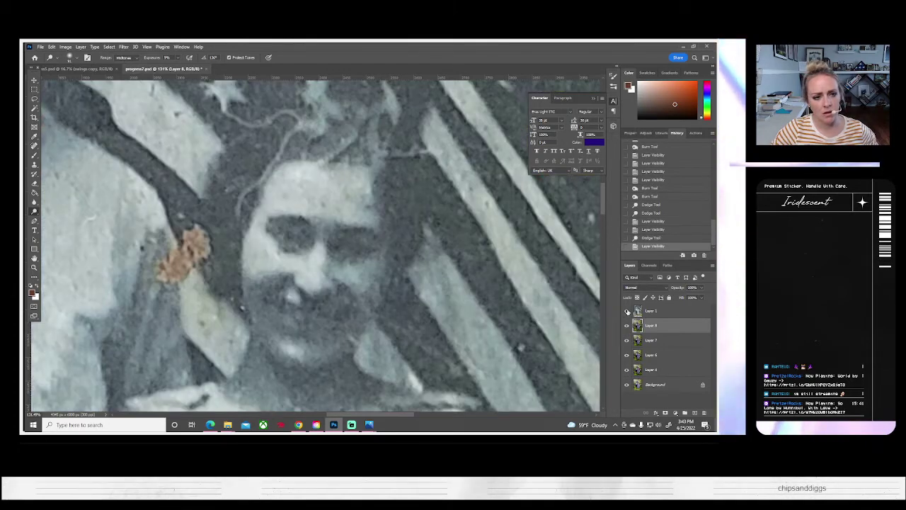
{"action": "left_click", "coordinate": [627, 311]}
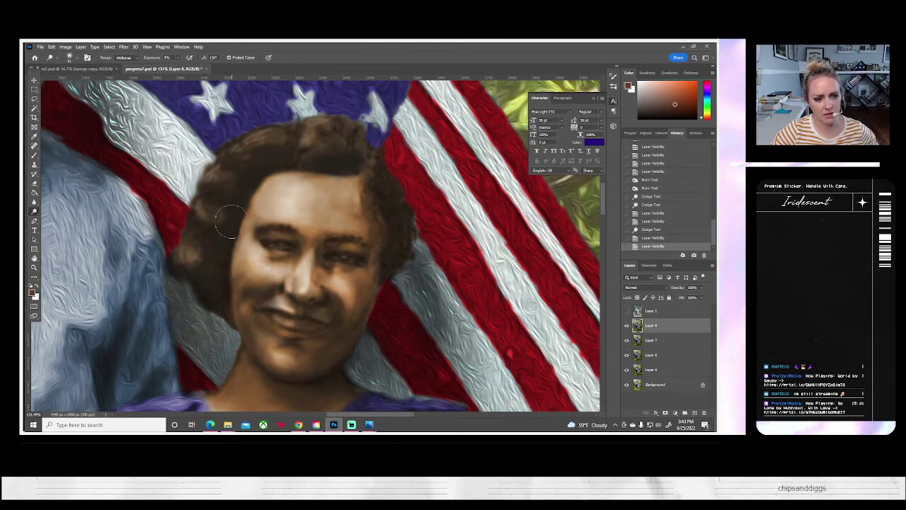
{"action": "left_click", "coordinate": [627, 311]}
{"action": "left_click", "coordinate": [627, 312]}
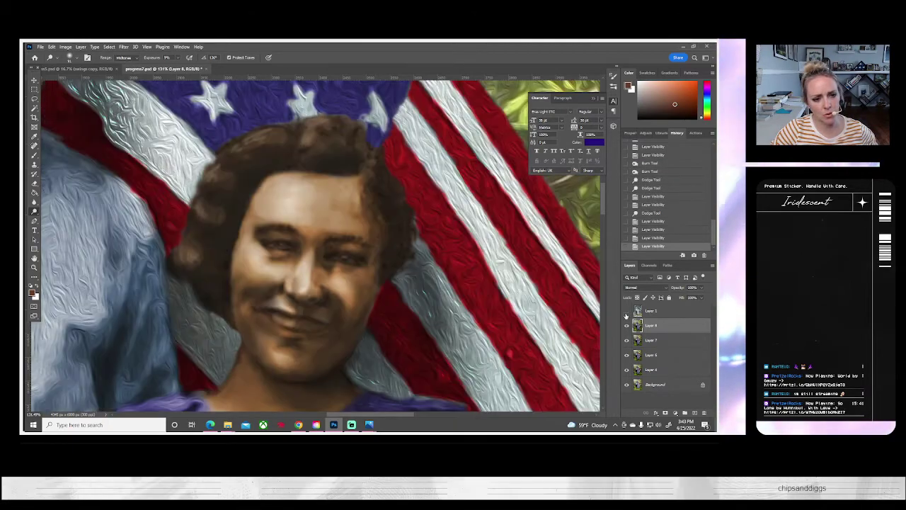
{"action": "left_click", "coordinate": [627, 312]}
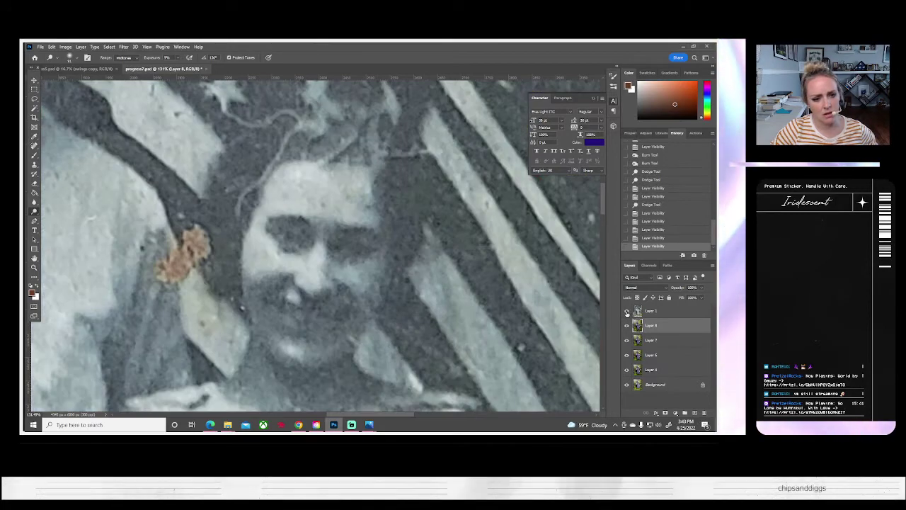
{"action": "left_click", "coordinate": [626, 312]}
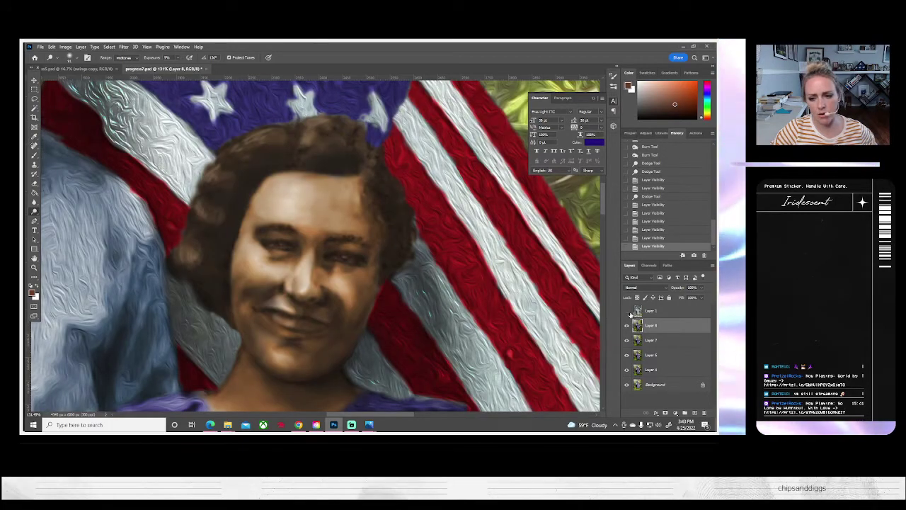
{"action": "left_click", "coordinate": [627, 311]}
{"action": "left_click", "coordinate": [627, 312]}
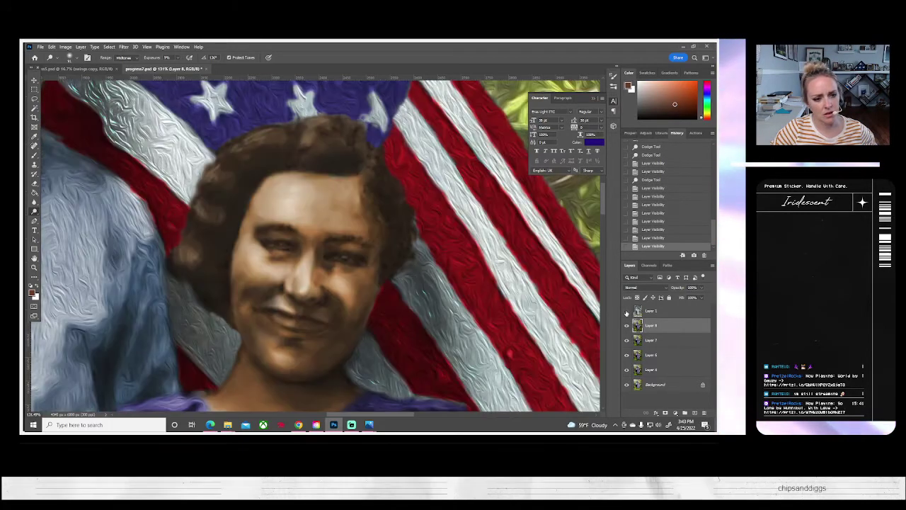
{"action": "left_click", "coordinate": [626, 312]}
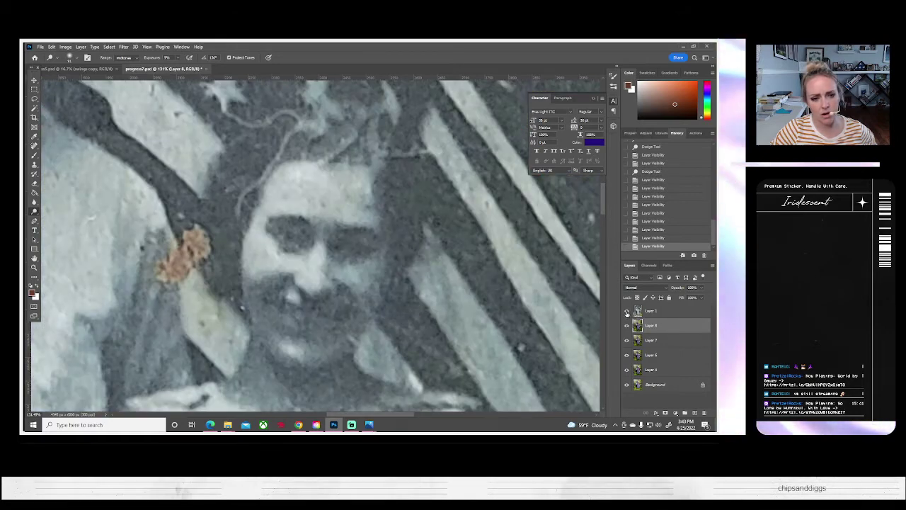
{"action": "left_click", "coordinate": [626, 312]}
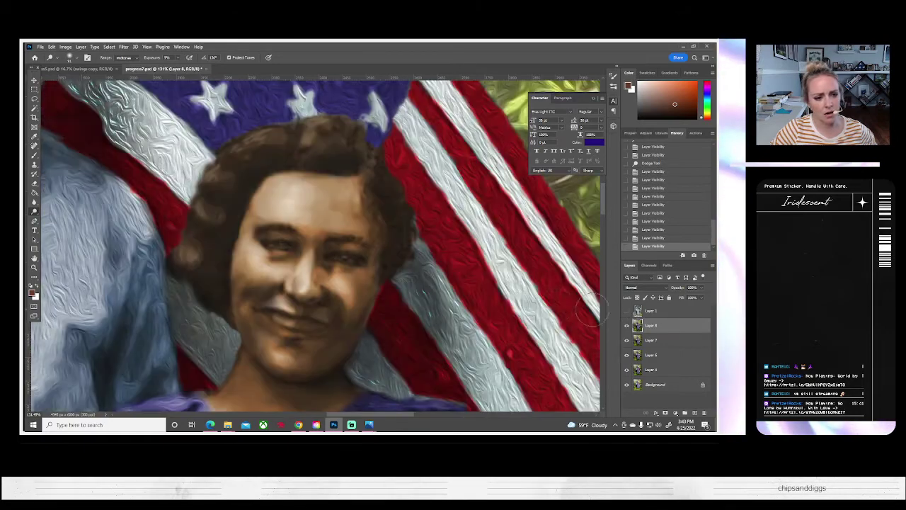
- Dodge the temple beside the woman's lit eyebrow and the forehead with a smaller brush, and compare with Layer 1
{"action": "left_click", "coordinate": [71, 57]}
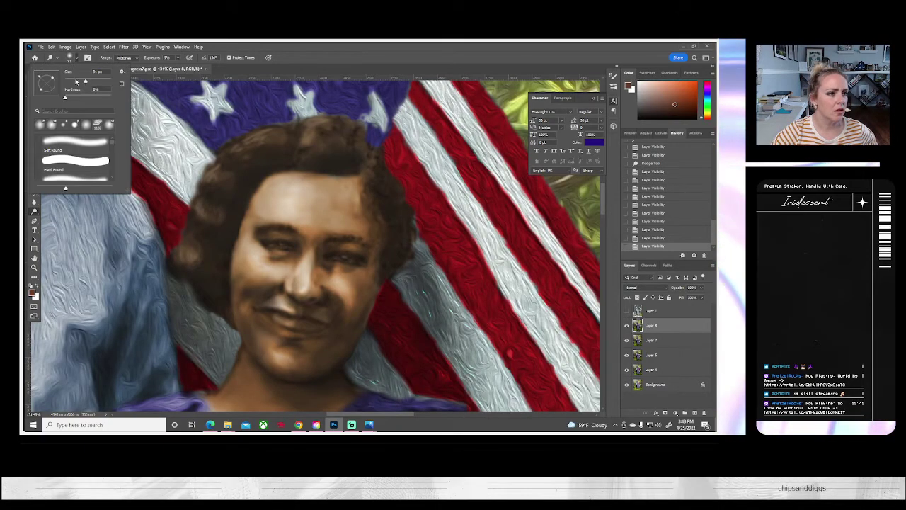
{"action": "left_click", "coordinate": [255, 234]}
{"action": "left_click", "coordinate": [256, 233]}
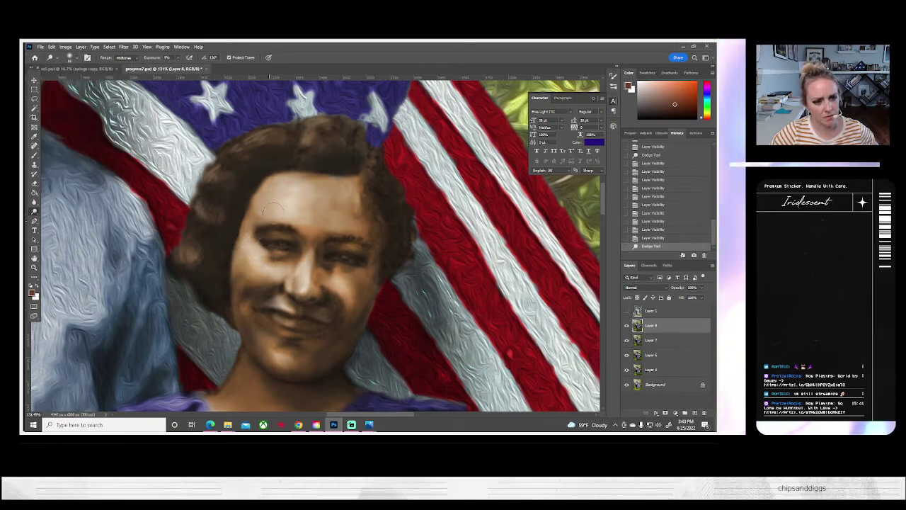
{"action": "left_click_drag", "start_coordinate": [297, 195], "coordinate": [566, 266]}
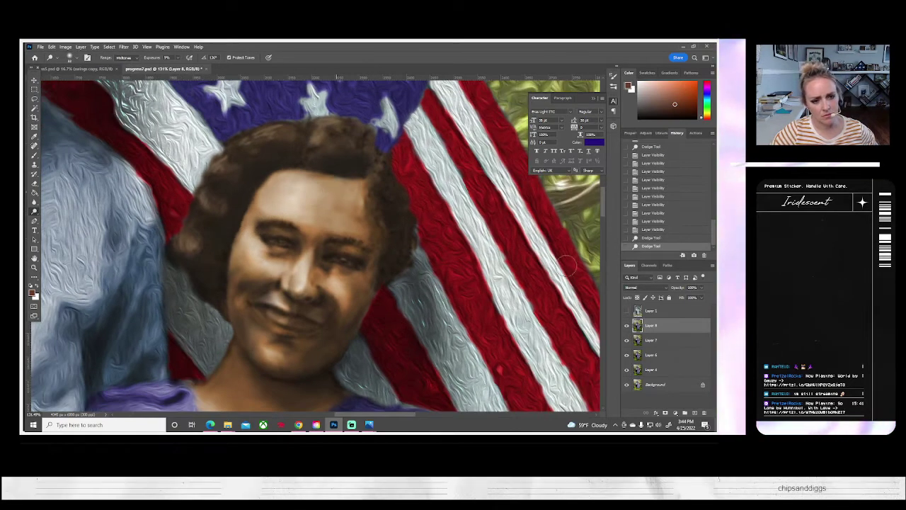
{"action": "left_click", "coordinate": [626, 312]}
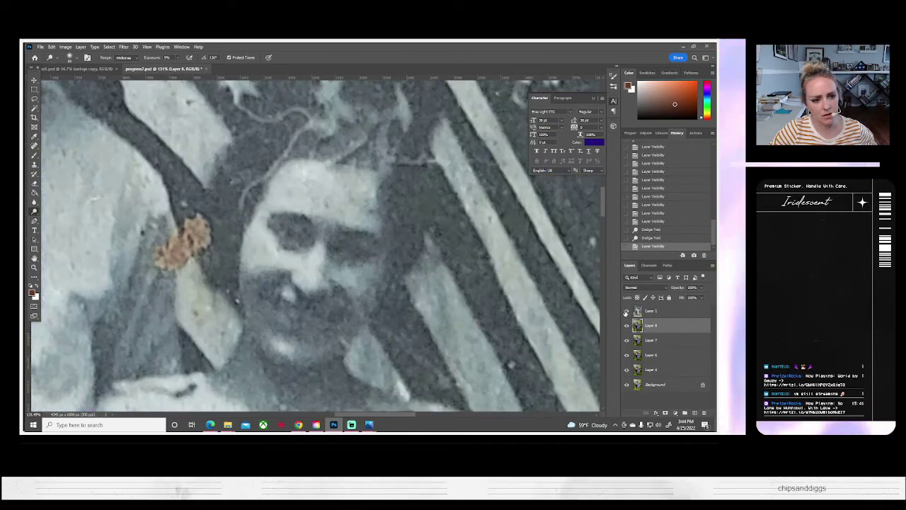
{"action": "left_click", "coordinate": [626, 311]}
{"action": "left_click", "coordinate": [626, 311]}
{"action": "left_click", "coordinate": [626, 312]}
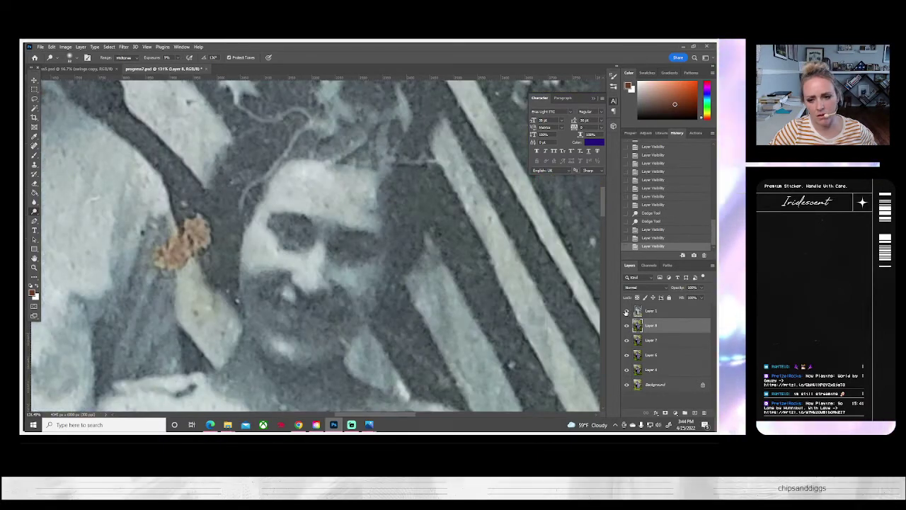
{"action": "left_click", "coordinate": [626, 312]}
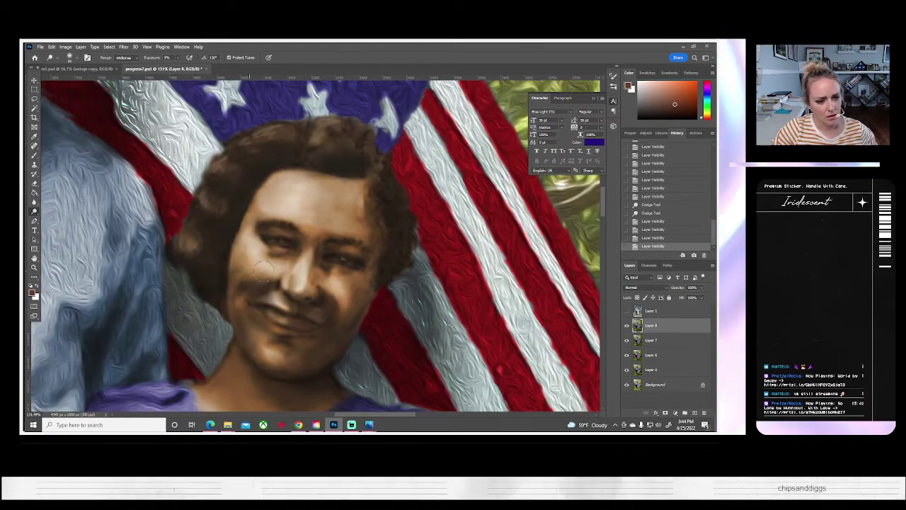
- Dodge the woman's lit cheek below the eye, check it against Layer 1, and lighten the skin beside and below the mouth
{"action": "left_click_drag", "start_coordinate": [248, 268], "coordinate": [263, 265]}
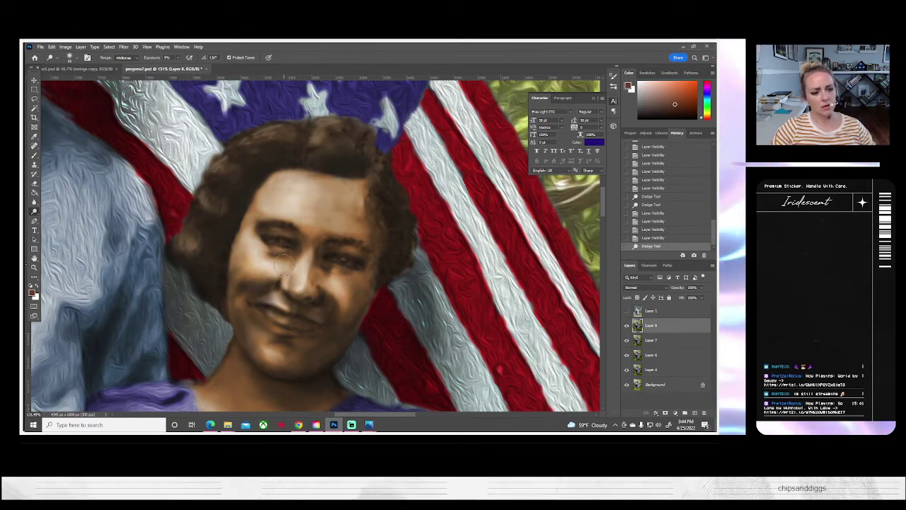
{"action": "left_click", "coordinate": [628, 311]}
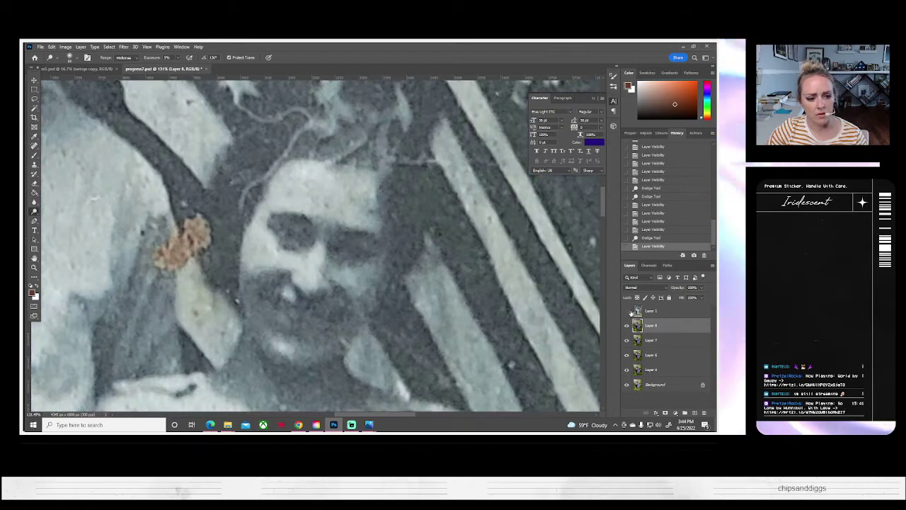
{"action": "left_click", "coordinate": [627, 312]}
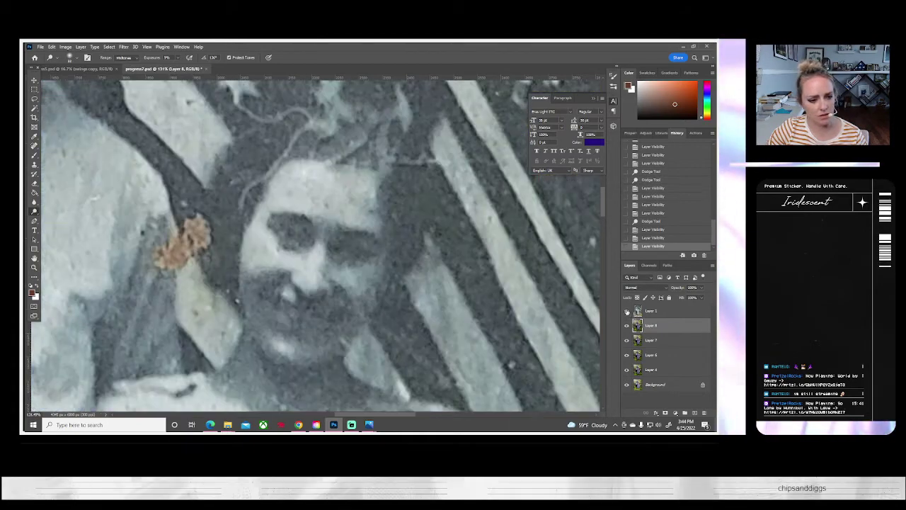
{"action": "left_click", "coordinate": [628, 312]}
{"action": "left_click_drag", "start_coordinate": [278, 326], "coordinate": [252, 316]}
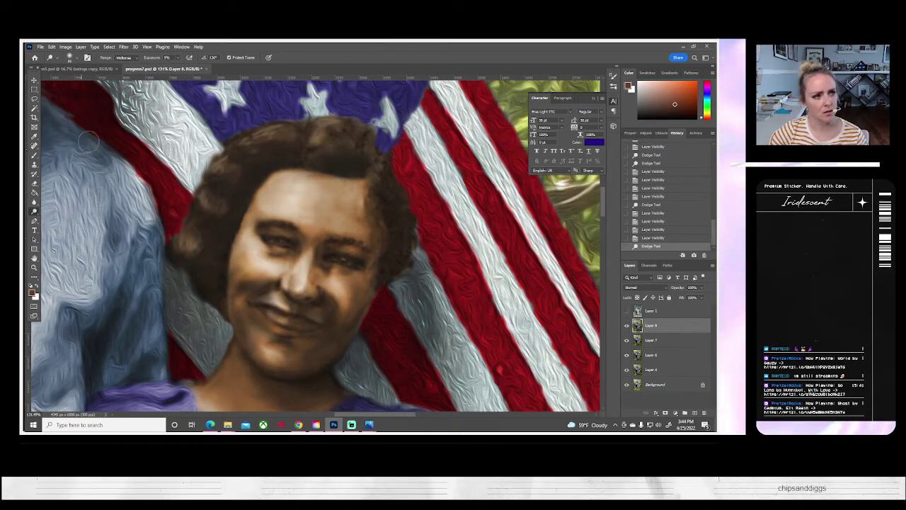
- Liquify the woman's face with the Forward Warp tool at brush size 107, nudging the mouth corner on her lit side slightly upward
{"action": "left_click", "coordinate": [123, 46]}
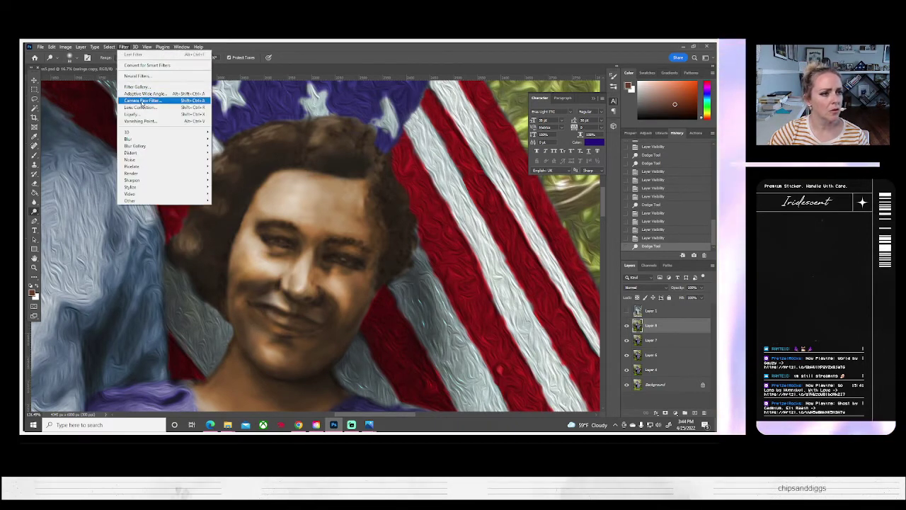
{"action": "key", "text": "Escape"}
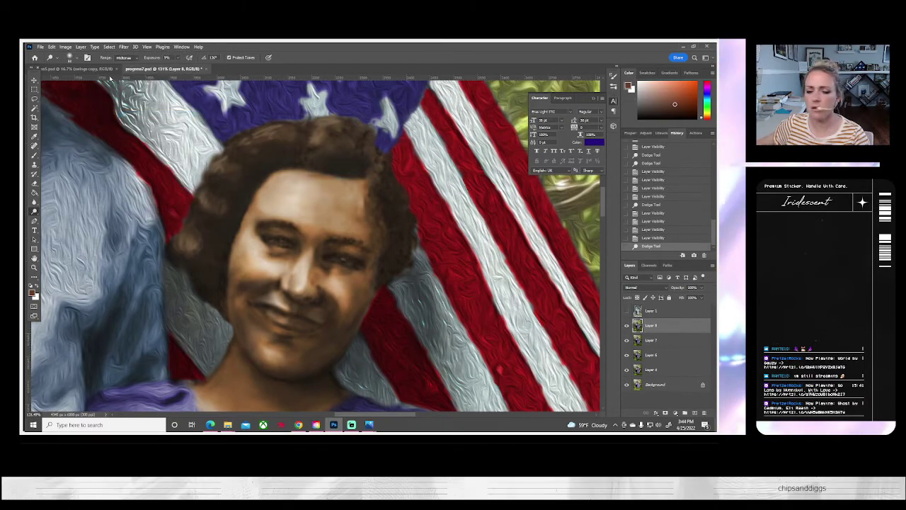
{"action": "key", "text": "ctrl+shift+x"}
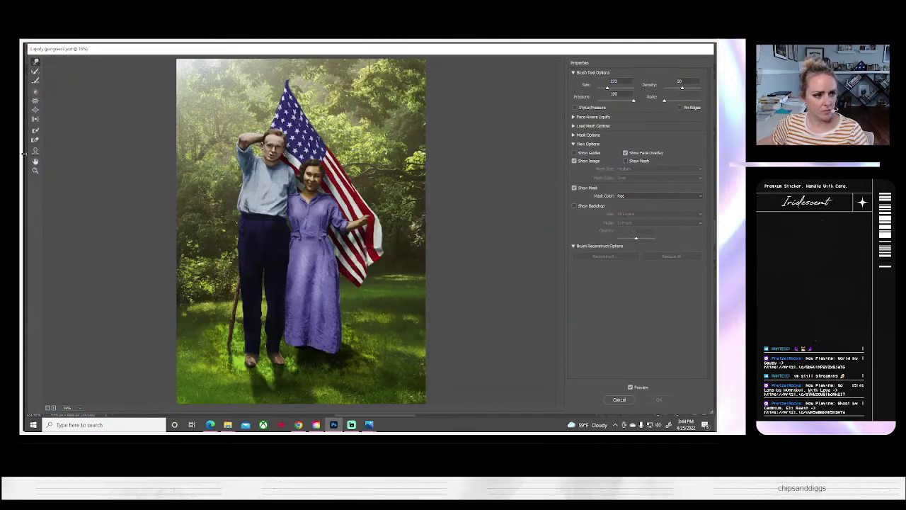
{"action": "left_click", "coordinate": [35, 170]}
{"action": "left_click", "coordinate": [307, 172]}
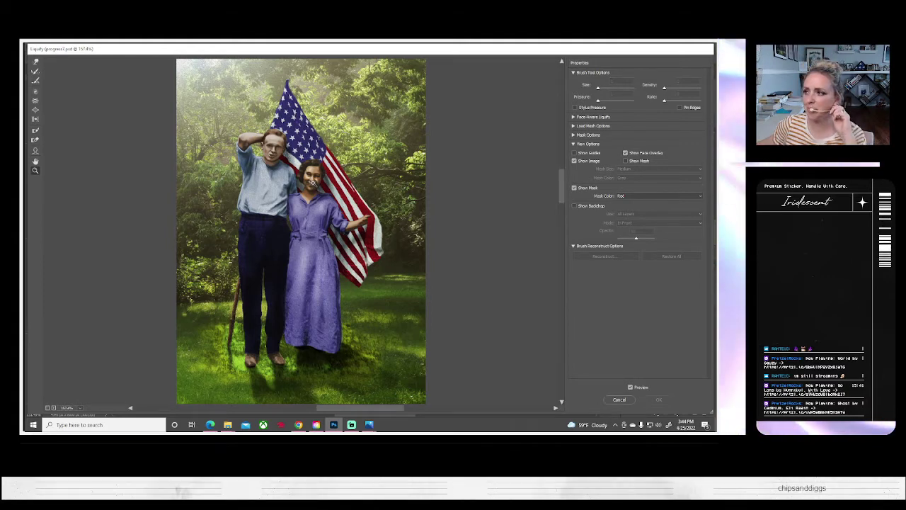
{"action": "left_click", "coordinate": [312, 183]}
{"action": "scroll", "coordinate": [303, 237], "scroll_direction": "down", "scroll_amount": 5}
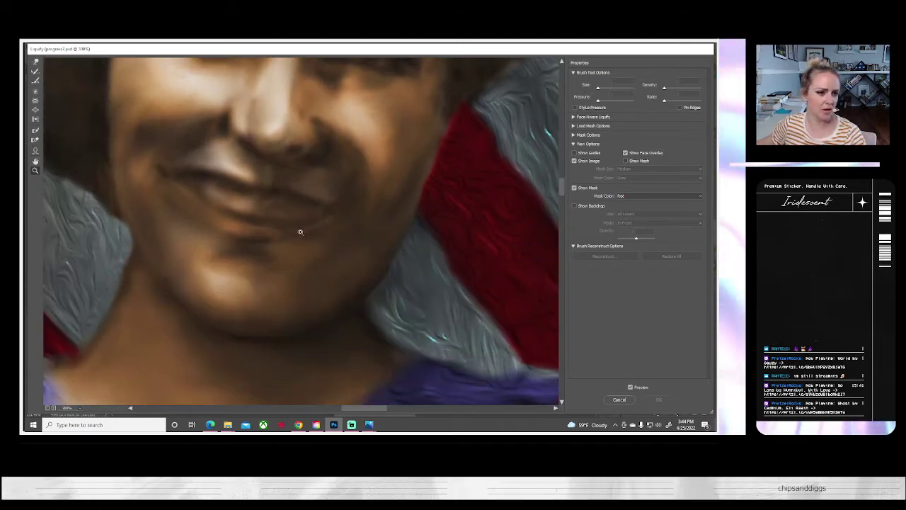
{"action": "left_click", "coordinate": [35, 63]}
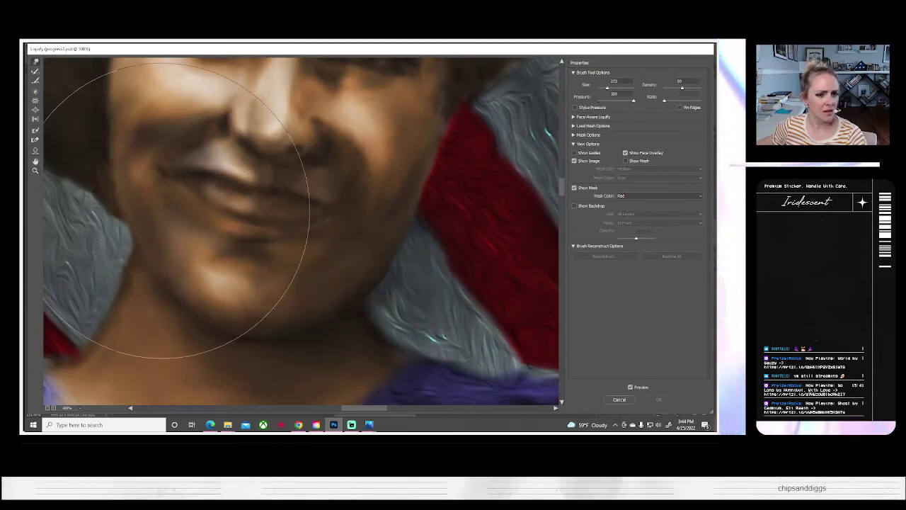
{"action": "left_click_drag", "start_coordinate": [607, 88], "coordinate": [604, 88]}
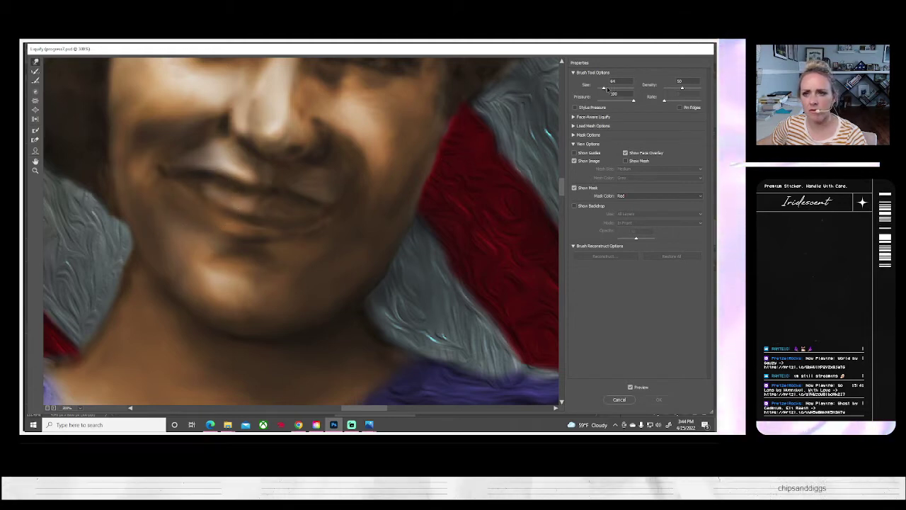
{"action": "left_click_drag", "start_coordinate": [604, 88], "coordinate": [603, 89]}
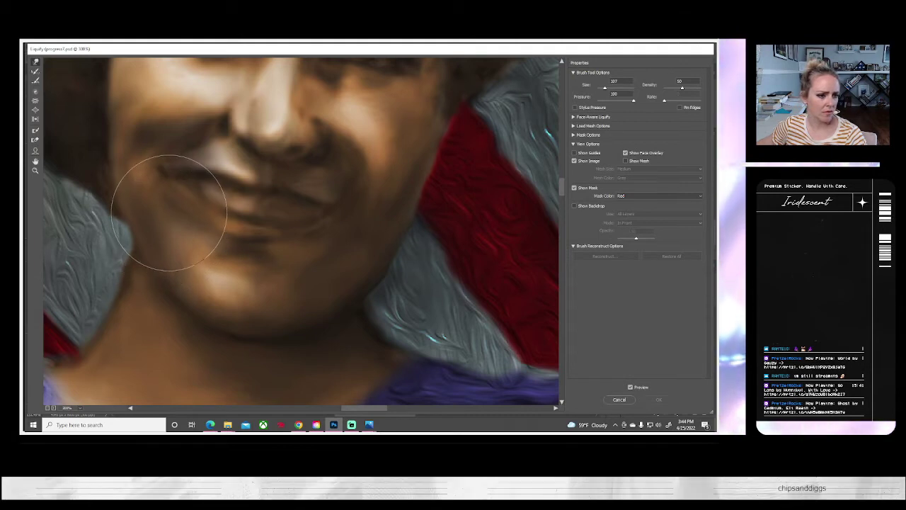
{"action": "left_click_drag", "start_coordinate": [177, 208], "coordinate": [172, 182]}
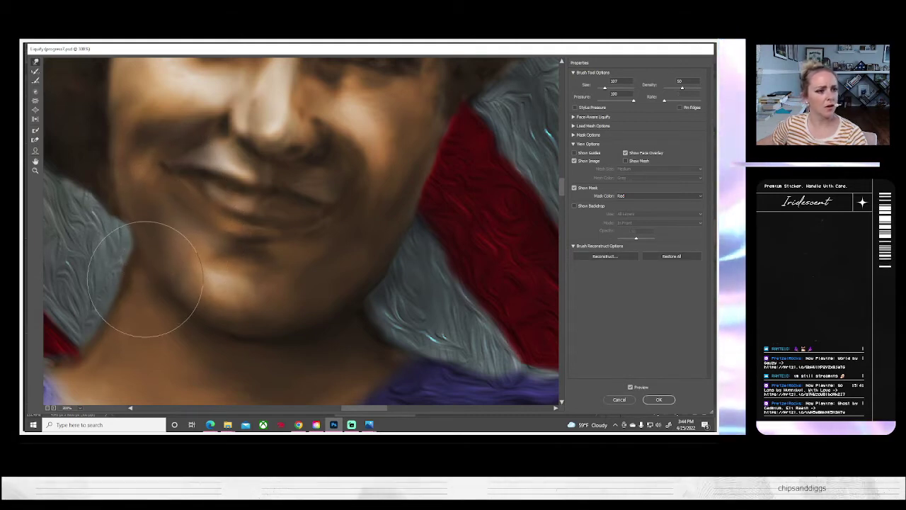
{"action": "left_click", "coordinate": [659, 400]}
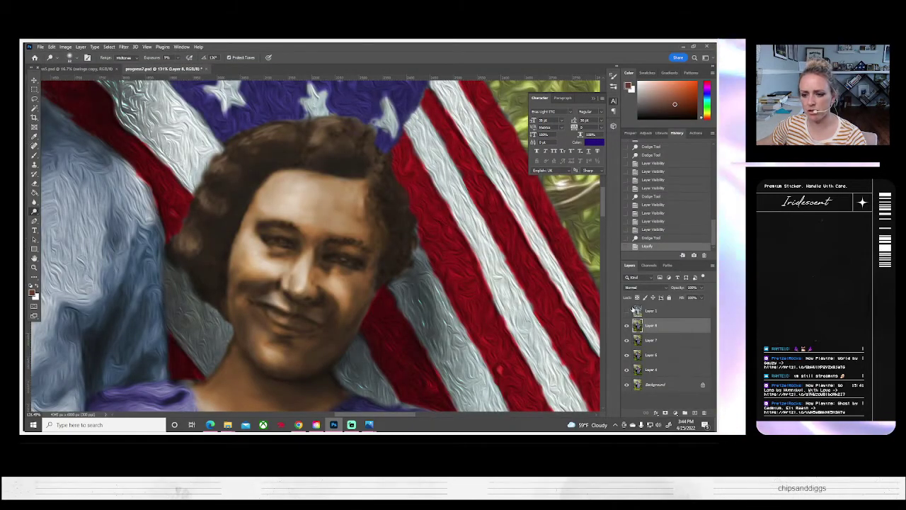
- Compare the reshaped mouth corner with the original photo in Layer 1
{"action": "left_click", "coordinate": [626, 312]}
{"action": "left_click", "coordinate": [626, 311]}
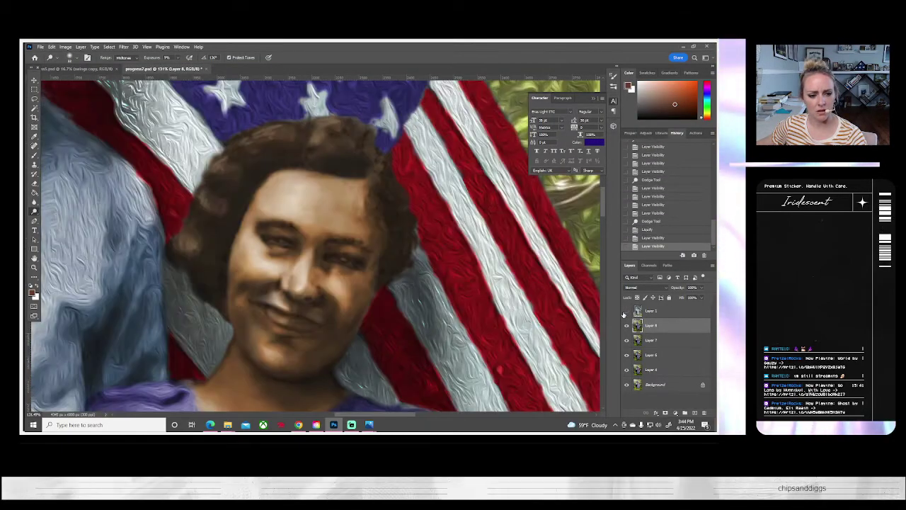
{"action": "left_click", "coordinate": [626, 311]}
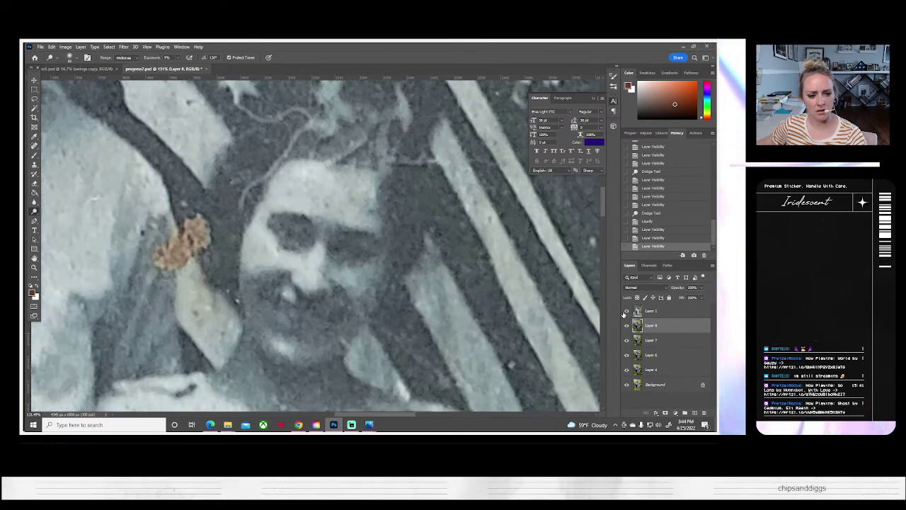
{"action": "left_click", "coordinate": [626, 311]}
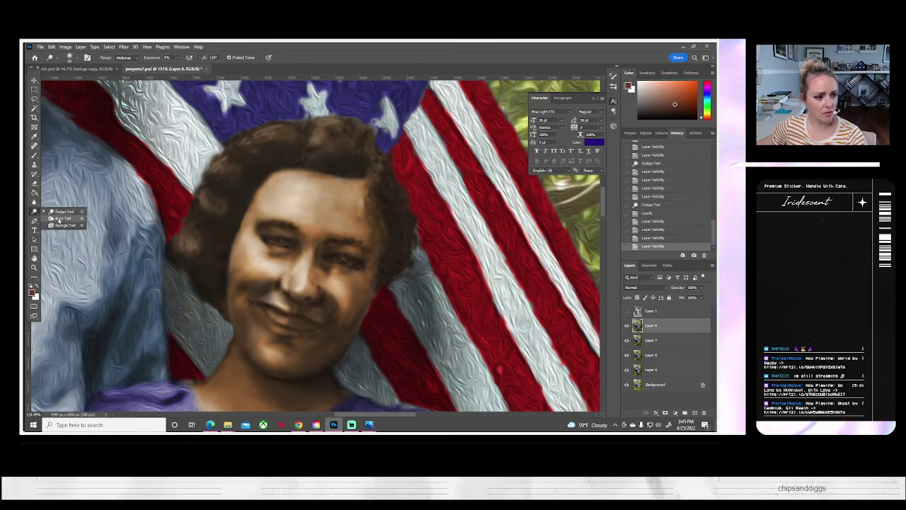
- Burn the line between the woman's lips from the lit corner to the shaded corner, using a smaller Burn brush
{"action": "left_click", "coordinate": [34, 211]}
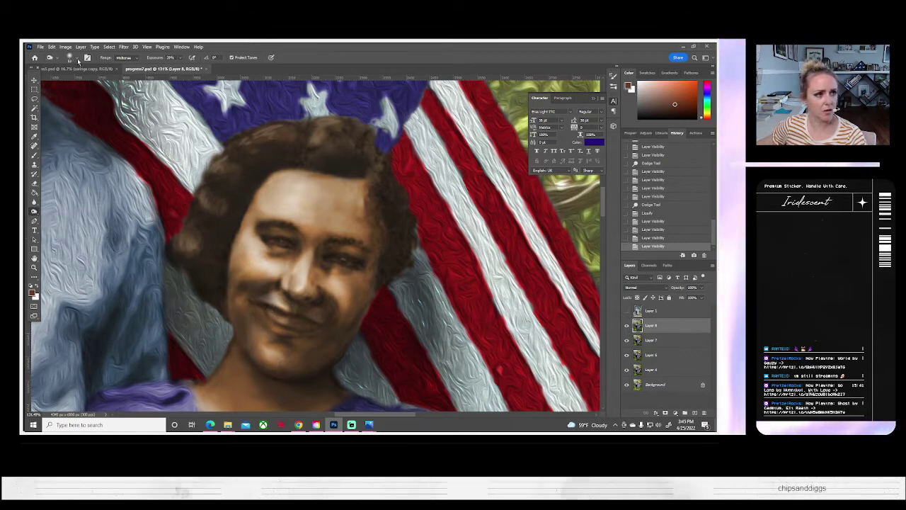
{"action": "left_click", "coordinate": [68, 57]}
{"action": "left_click", "coordinate": [69, 81]}
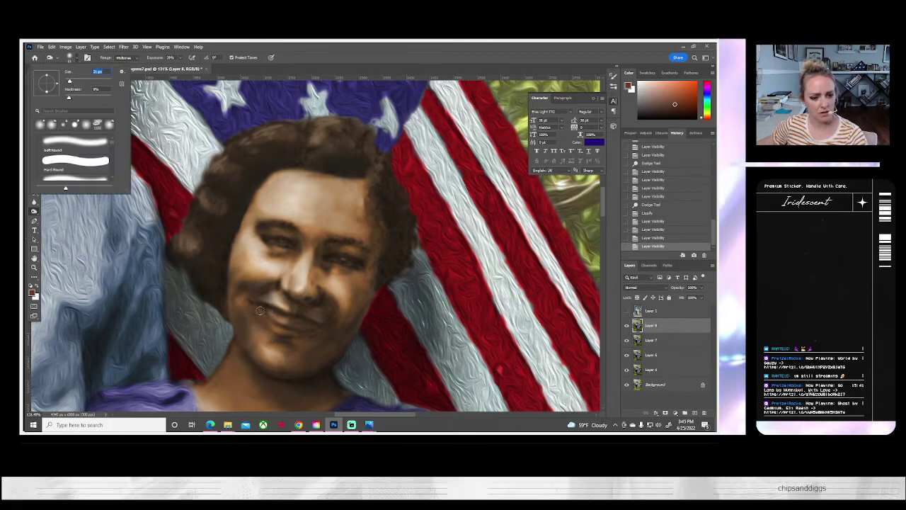
{"action": "left_click", "coordinate": [265, 312]}
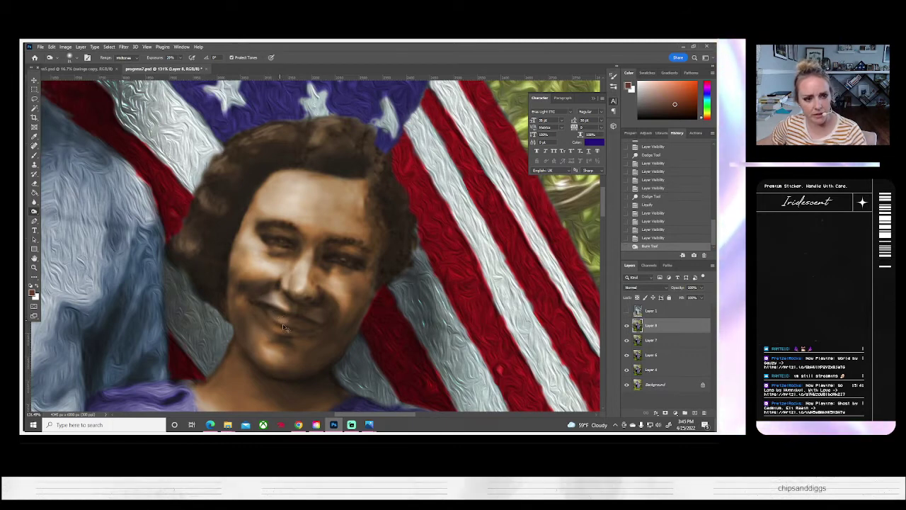
{"action": "key", "text": "ctrl+z"}
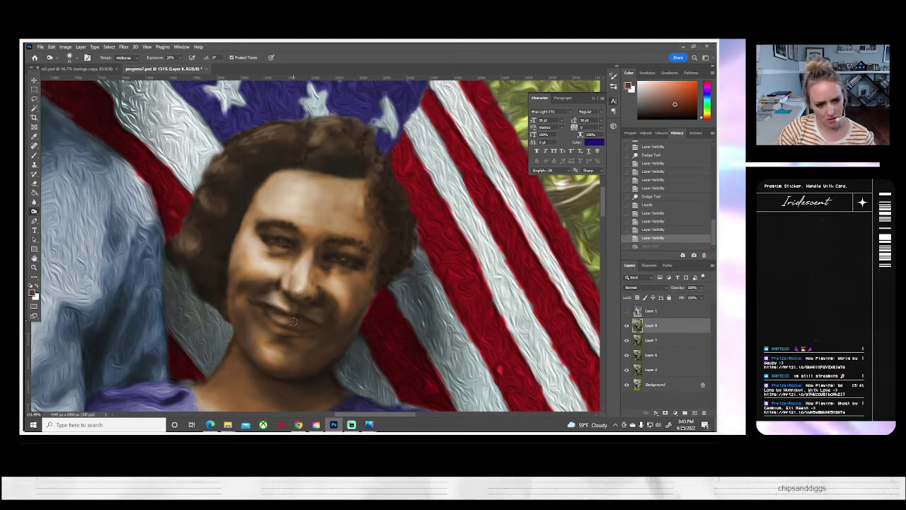
{"action": "left_click", "coordinate": [275, 314]}
{"action": "left_click", "coordinate": [317, 321]}
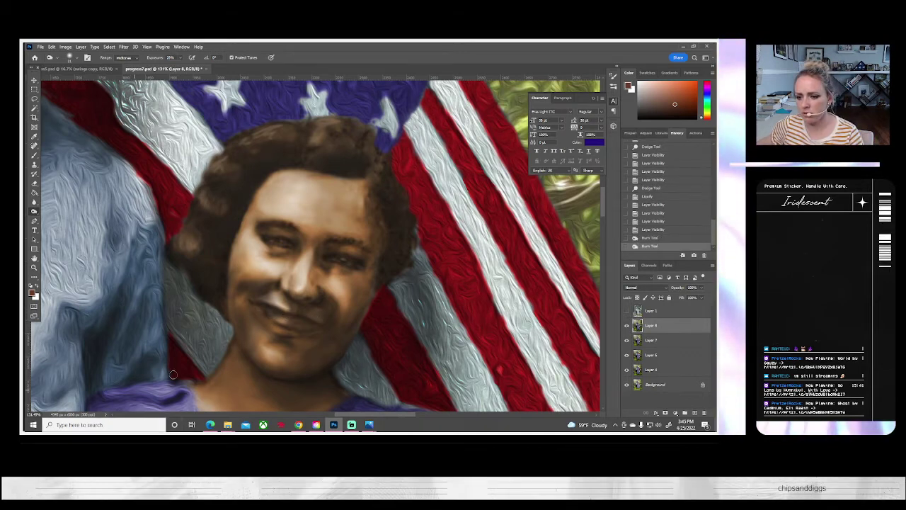
- Compare the woman's mouth, face shape and shading in the painting with the original photo in Layer 1
{"action": "left_click", "coordinate": [627, 313]}
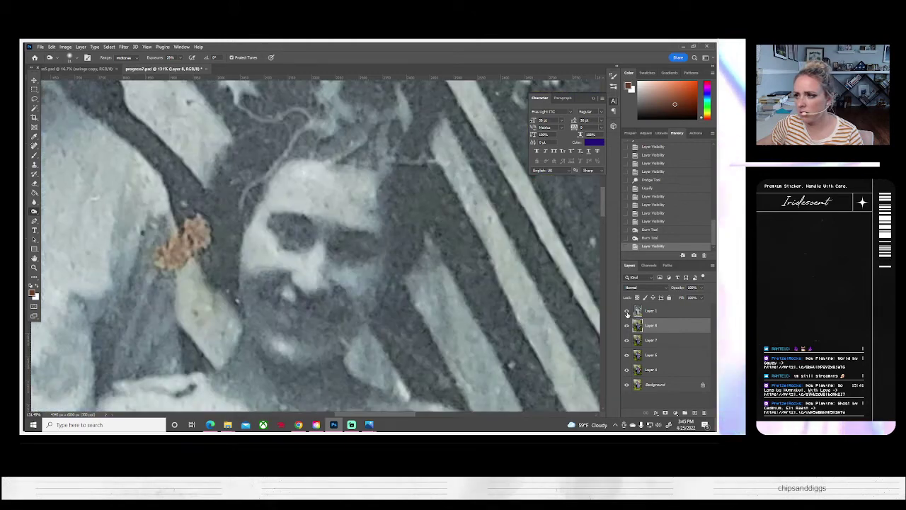
{"action": "left_click", "coordinate": [626, 312]}
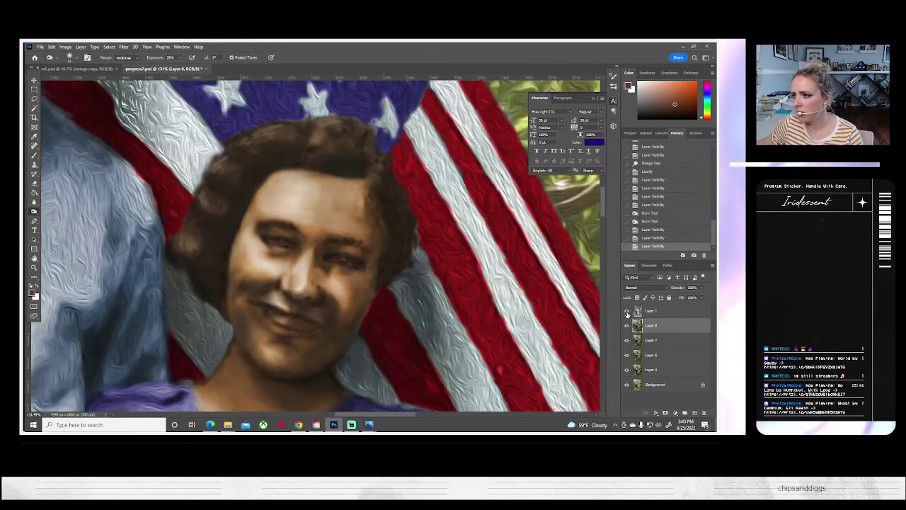
{"action": "left_click", "coordinate": [627, 313]}
{"action": "left_click", "coordinate": [627, 312]}
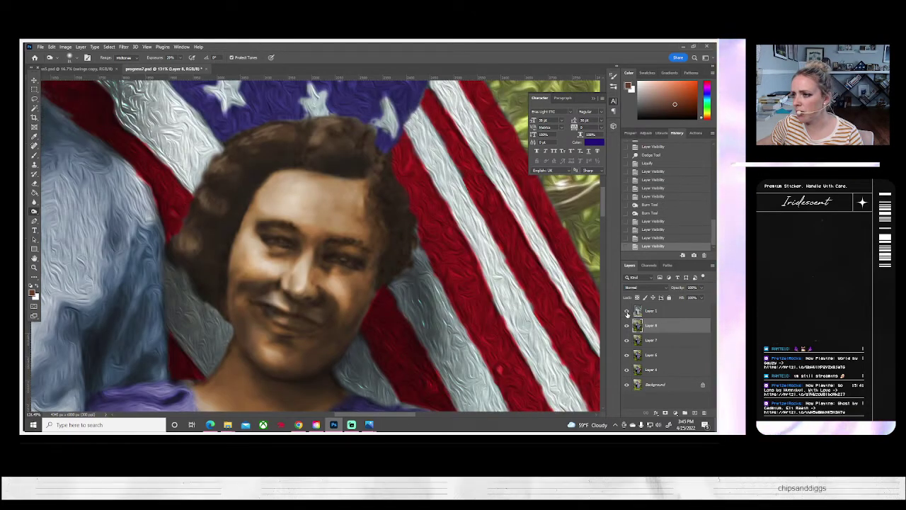
{"action": "left_click", "coordinate": [626, 313]}
{"action": "left_click", "coordinate": [626, 312]}
{"action": "left_click", "coordinate": [627, 312]}
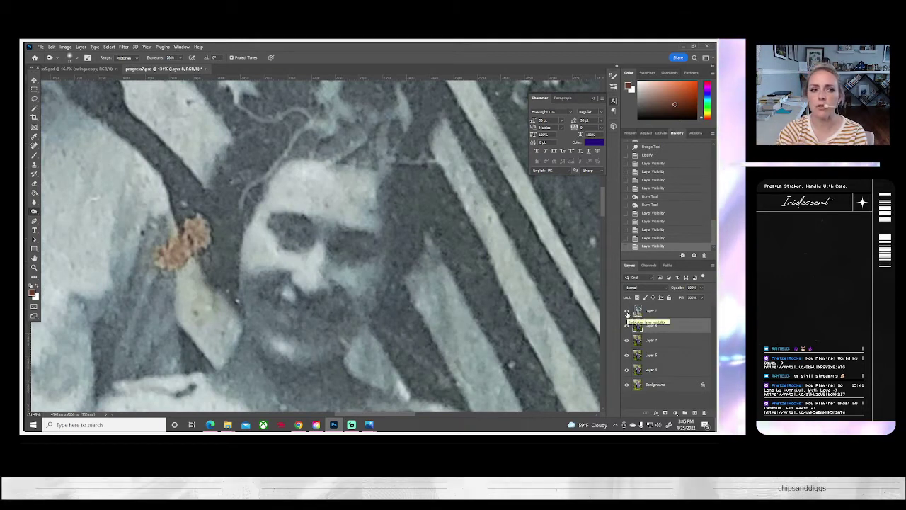
{"action": "left_click", "coordinate": [627, 311]}
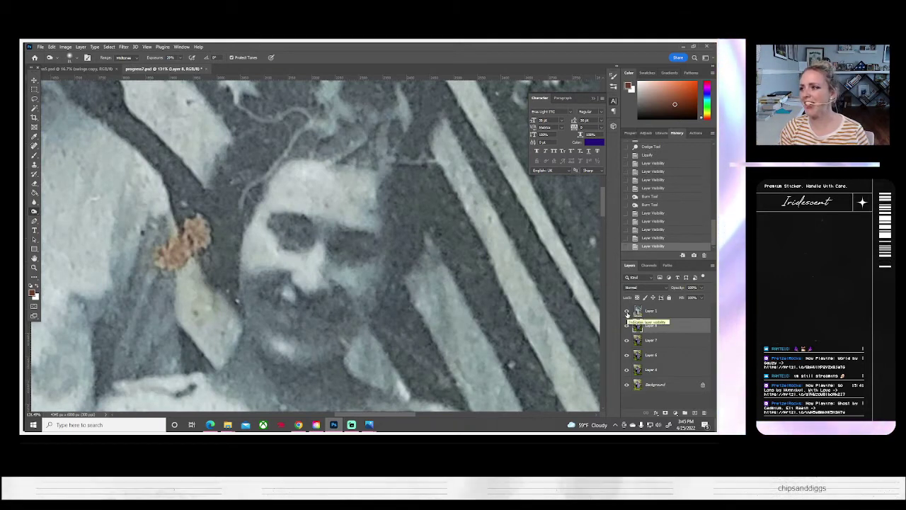
{"action": "left_click", "coordinate": [626, 311]}
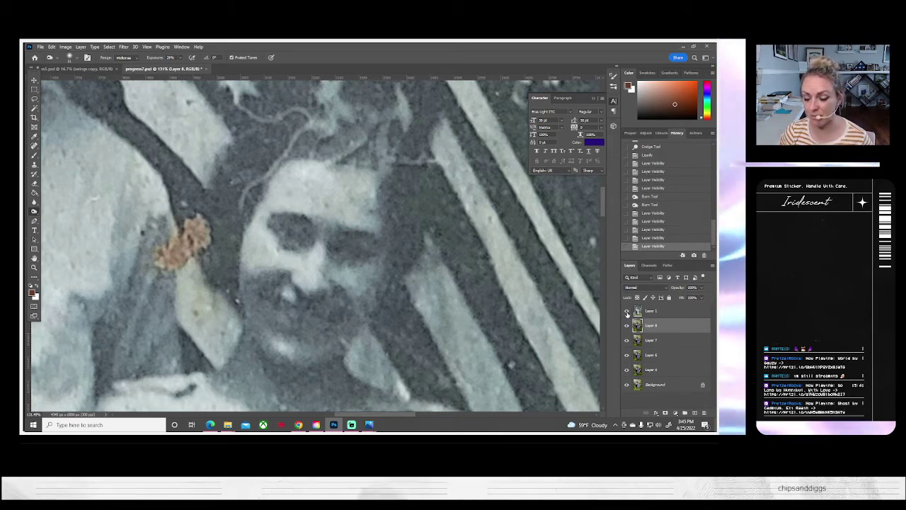
{"action": "left_click", "coordinate": [627, 312]}
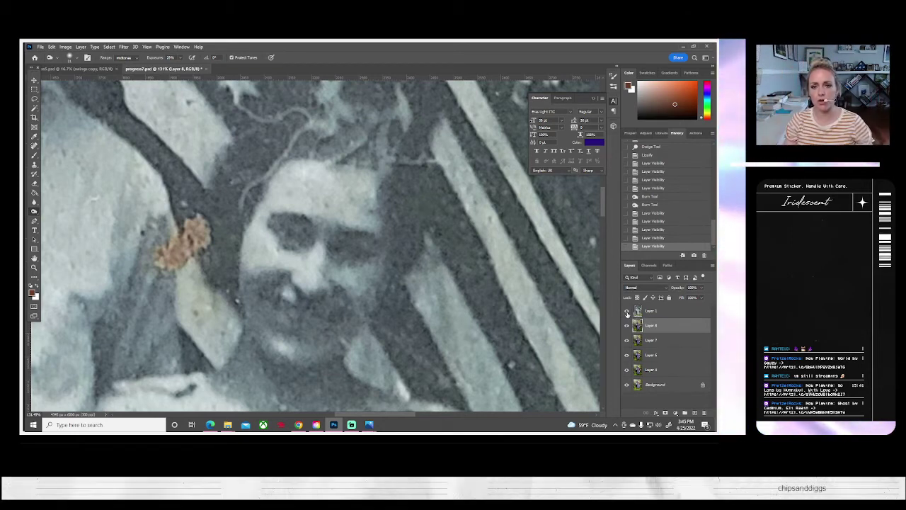
{"action": "left_click", "coordinate": [626, 312]}
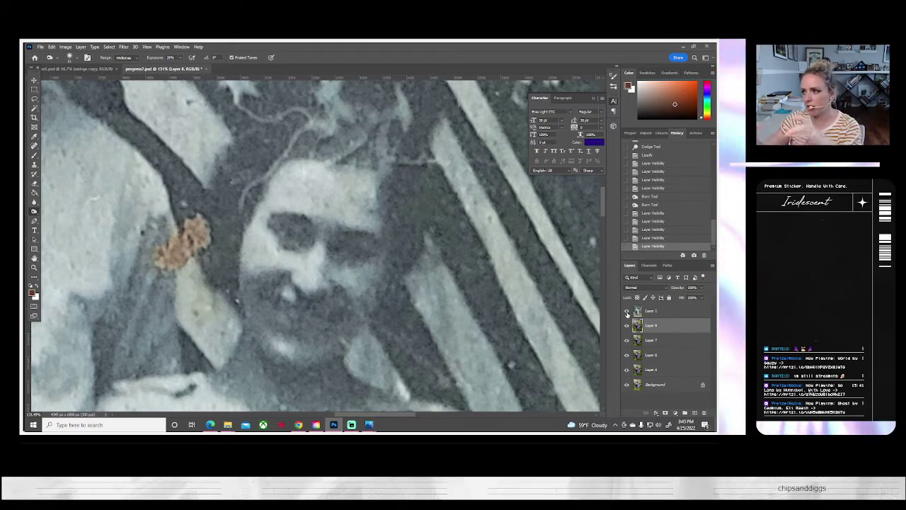
{"action": "left_click", "coordinate": [627, 311]}
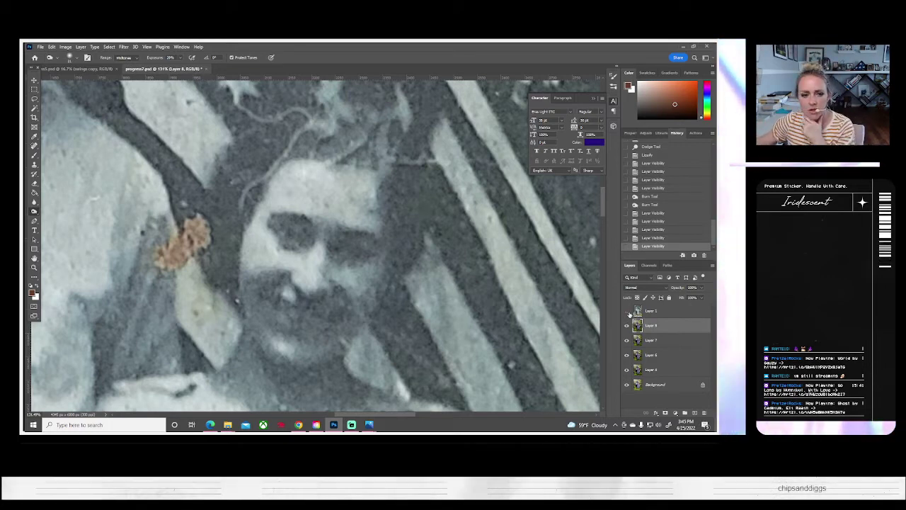
{"action": "left_click", "coordinate": [627, 312]}
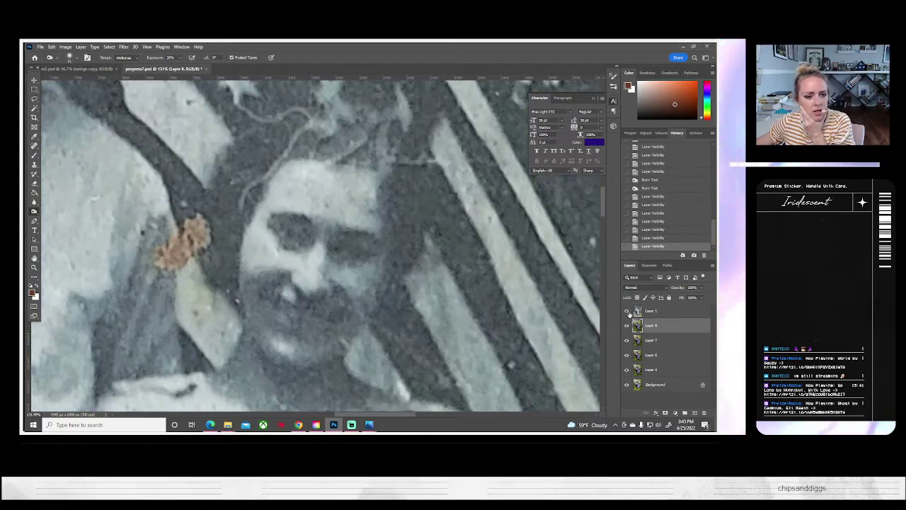
{"action": "left_click", "coordinate": [627, 312]}
{"action": "left_click", "coordinate": [627, 311]}
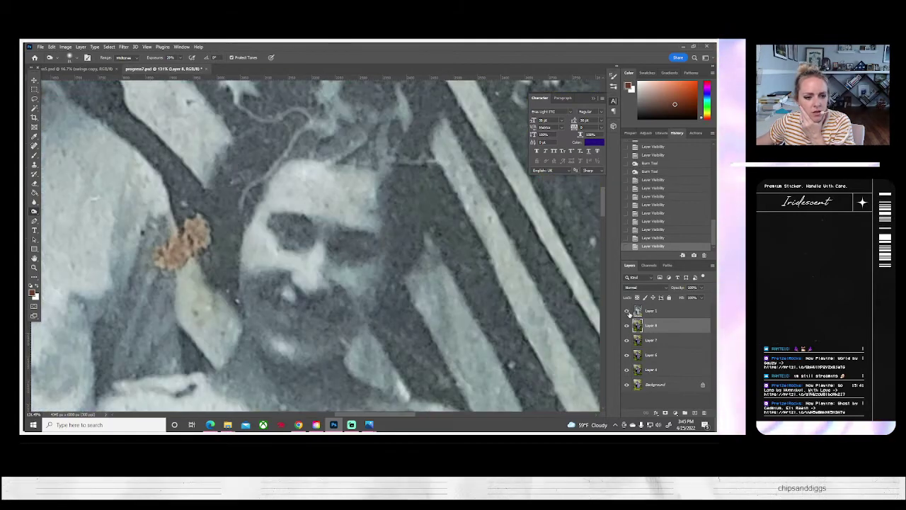
{"action": "left_click", "coordinate": [628, 312]}
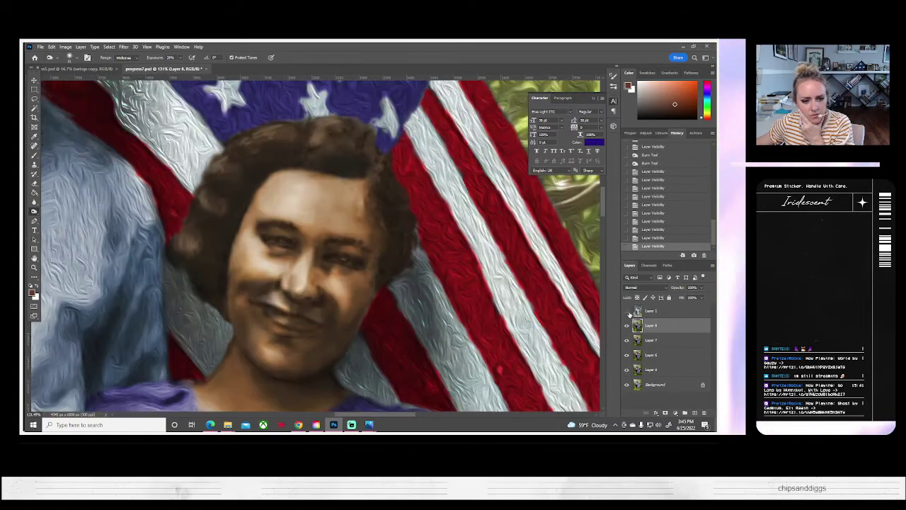
{"action": "left_click", "coordinate": [628, 313]}
{"action": "left_click", "coordinate": [628, 312]}
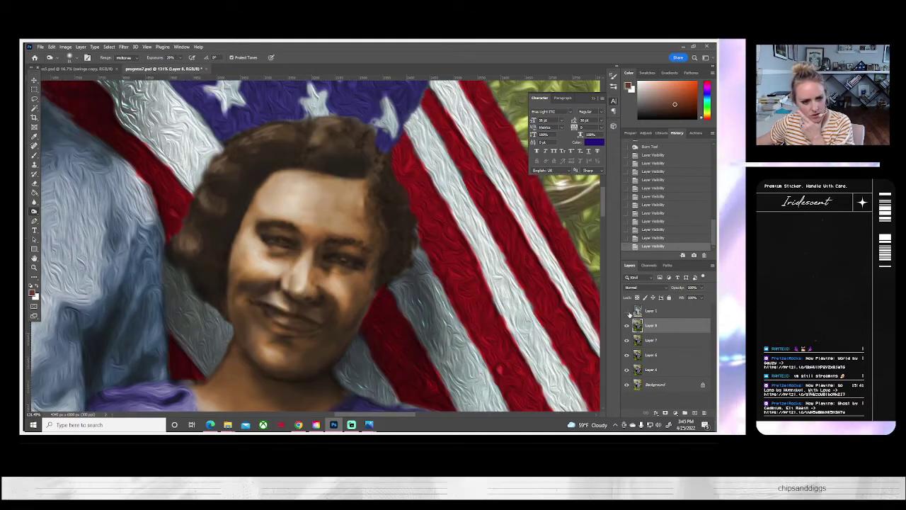
{"action": "left_click", "coordinate": [628, 312]}
{"action": "left_click", "coordinate": [628, 312]}
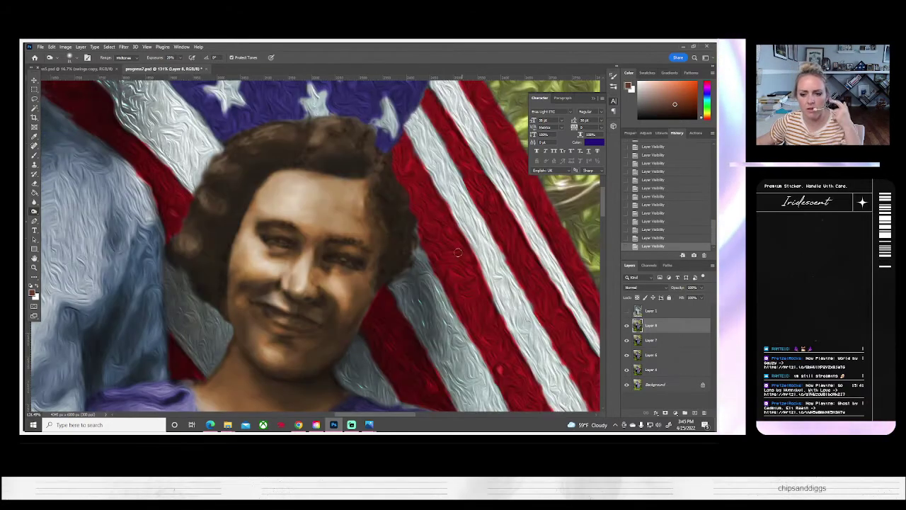
- Liquify the woman's face with the Forward Warp tool, nudging the mouth corner on her shaded side slightly upward and outward
{"action": "left_click", "coordinate": [124, 46]}
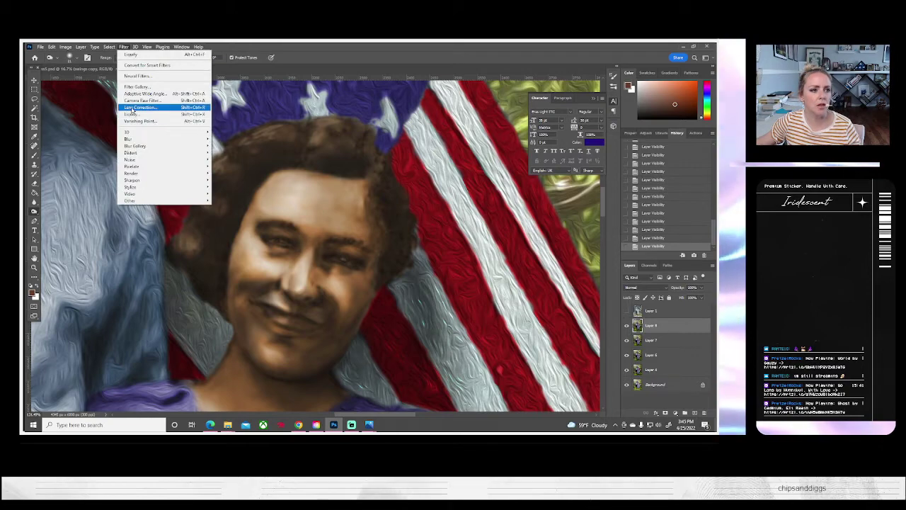
{"action": "left_click", "coordinate": [132, 114]}
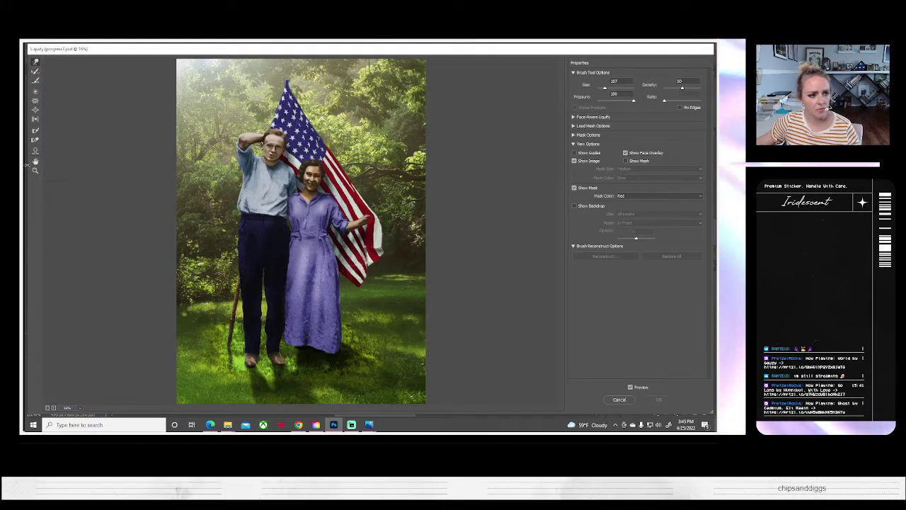
{"action": "left_click", "coordinate": [35, 170]}
{"action": "left_click", "coordinate": [318, 183]}
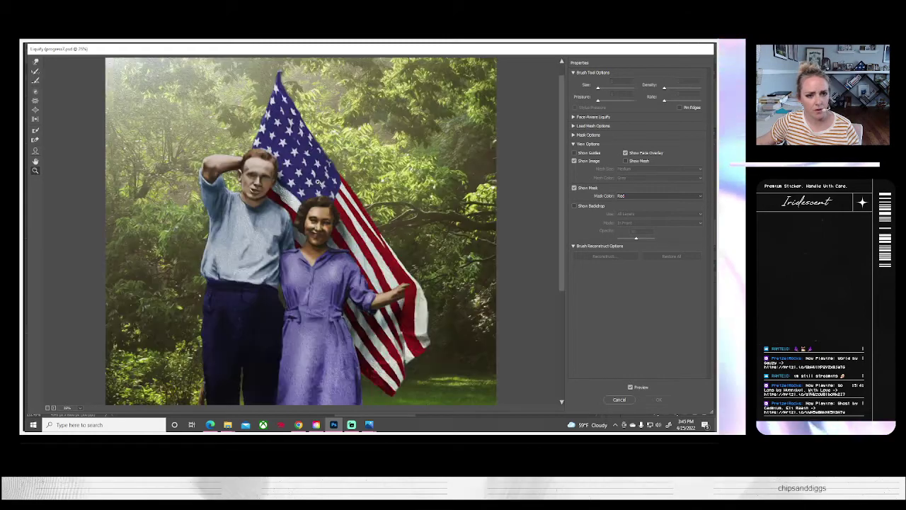
{"action": "left_click", "coordinate": [324, 236]}
{"action": "left_click", "coordinate": [325, 218]}
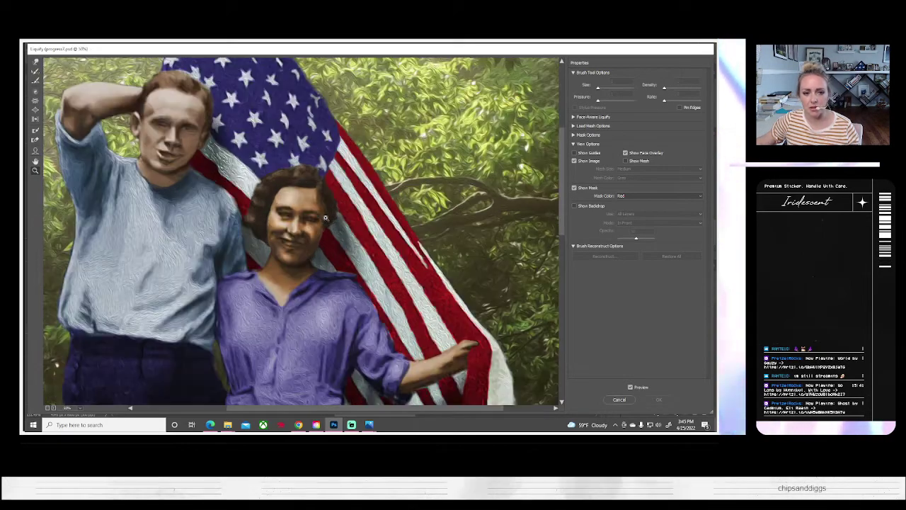
{"action": "left_click", "coordinate": [292, 259]}
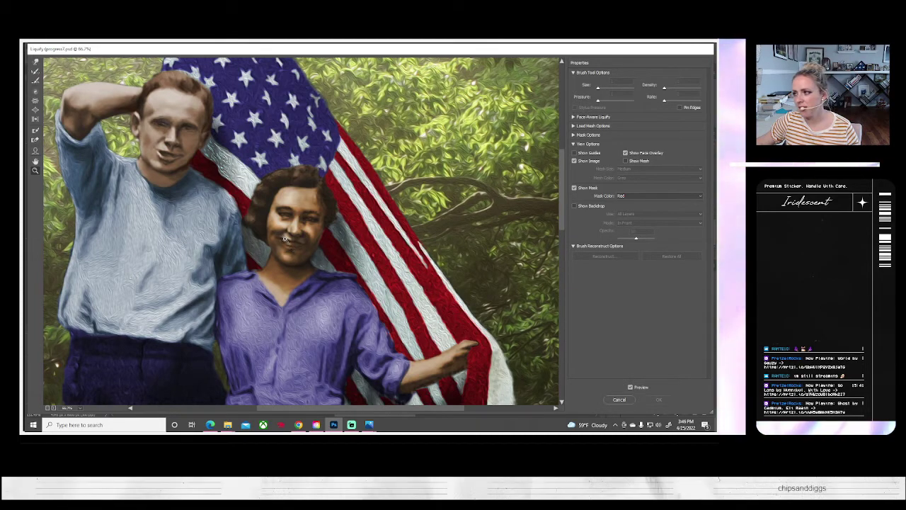
{"action": "left_click", "coordinate": [288, 241]}
{"action": "left_click", "coordinate": [289, 239]}
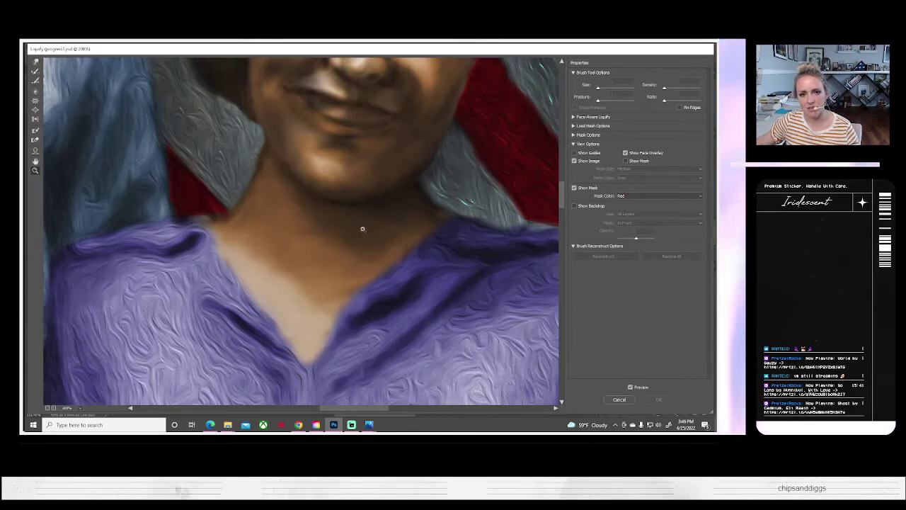
{"action": "scroll", "coordinate": [360, 228], "scroll_direction": "up", "scroll_amount": 5}
{"action": "left_click", "coordinate": [36, 71]}
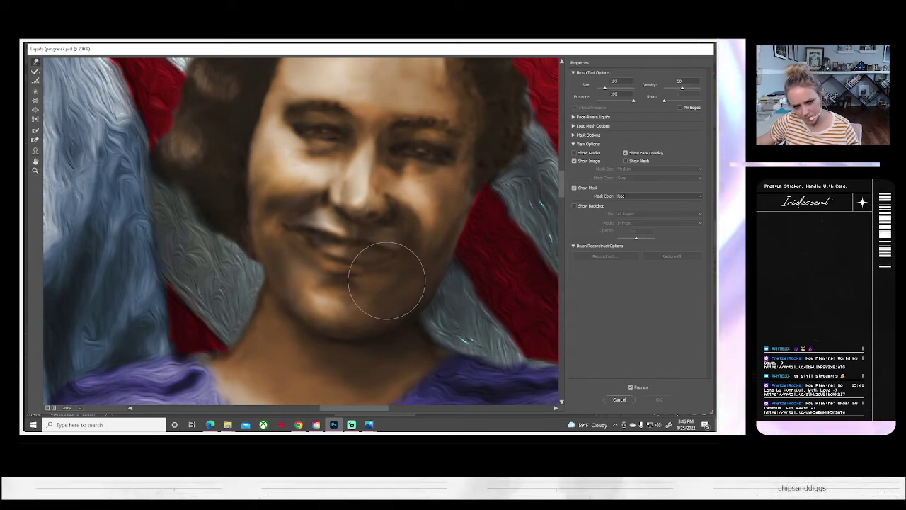
{"action": "left_click_drag", "start_coordinate": [388, 278], "coordinate": [403, 262]}
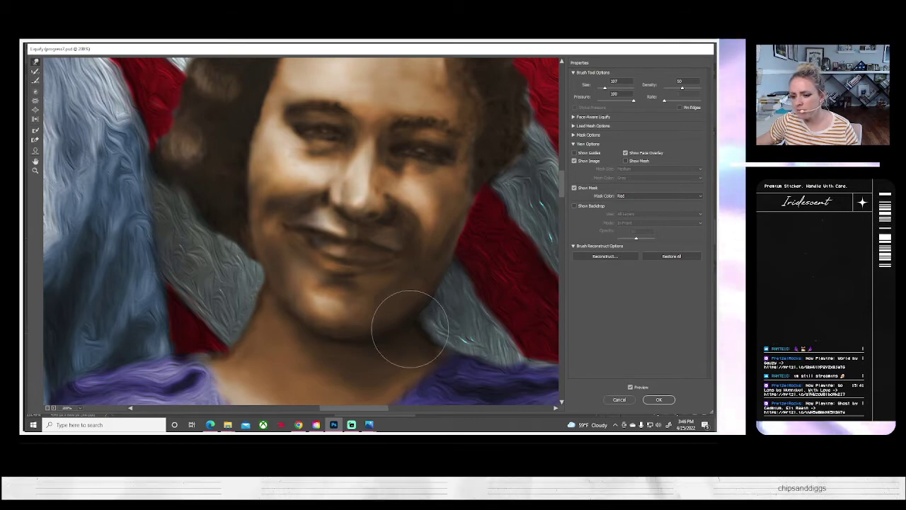
{"action": "left_click", "coordinate": [659, 400]}
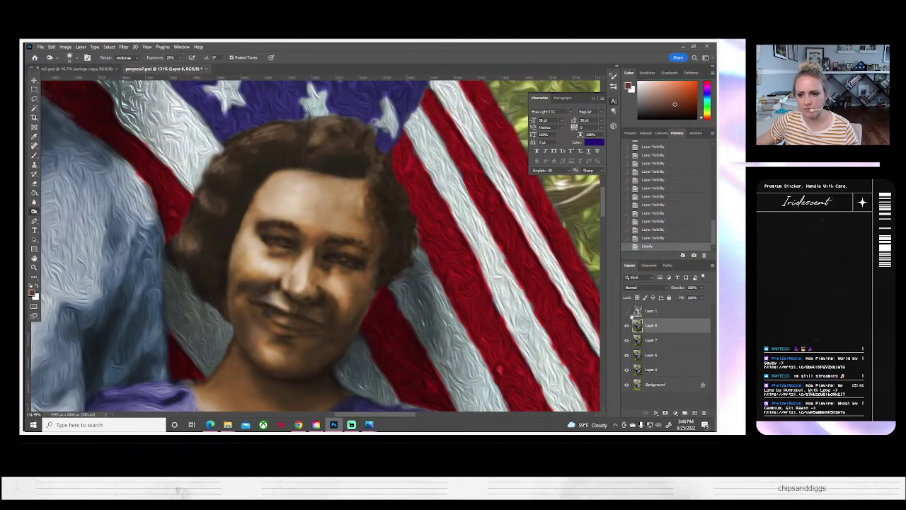
- Compare the reshaped shaded-side mouth corner with the original photo in Layer 1
{"action": "left_click", "coordinate": [626, 312]}
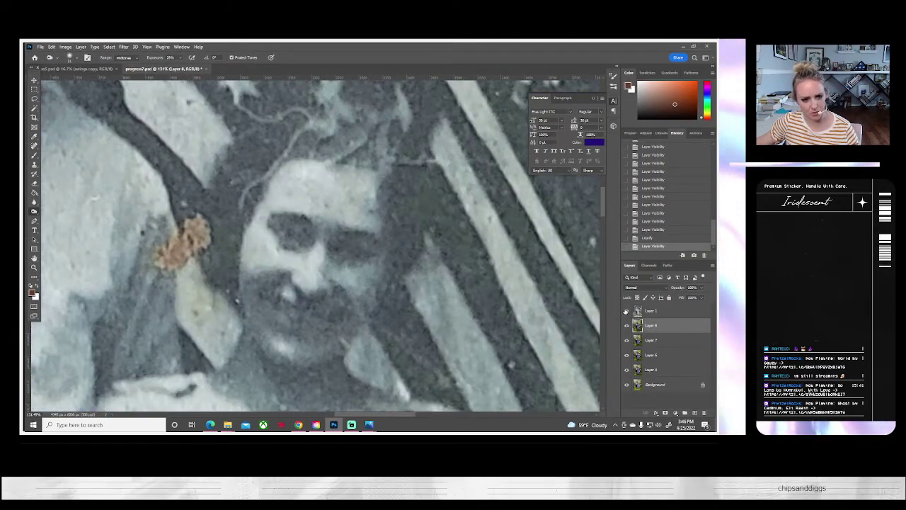
{"action": "left_click", "coordinate": [626, 311]}
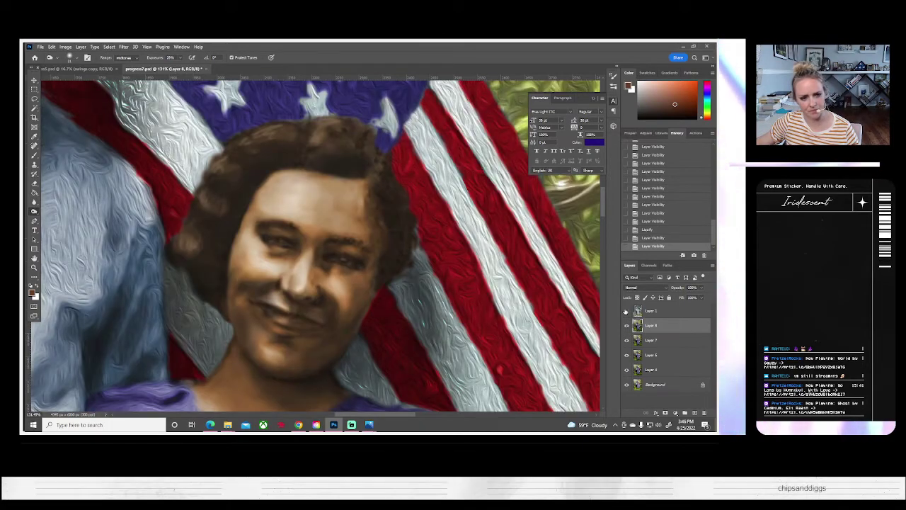
{"action": "left_click", "coordinate": [626, 312]}
{"action": "left_click", "coordinate": [626, 311]}
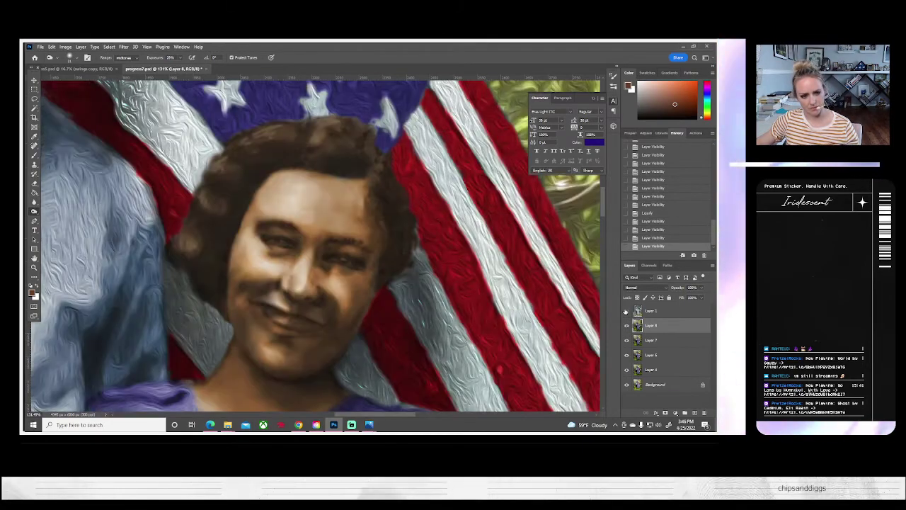
{"action": "left_click", "coordinate": [626, 311]}
{"action": "left_click", "coordinate": [626, 311]}
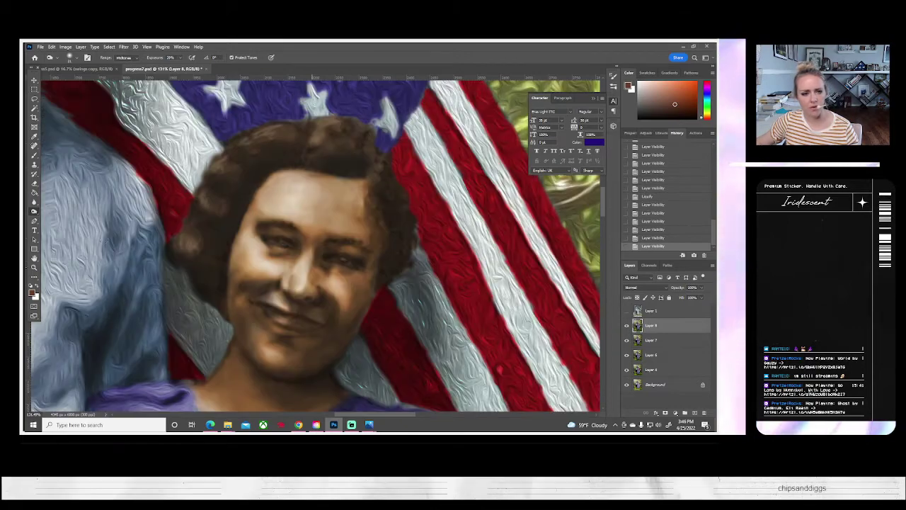
- Set up the Brush tool with the KYLE Ultimate Inking Thick 'n Thin preset from the Wet Media Brushes at a smaller size
{"action": "left_click", "coordinate": [34, 154]}
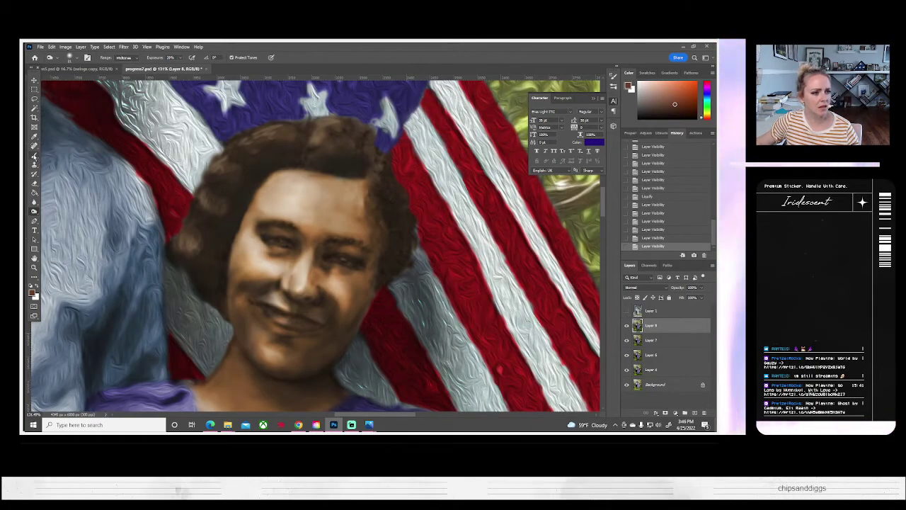
{"action": "left_click", "coordinate": [68, 57]}
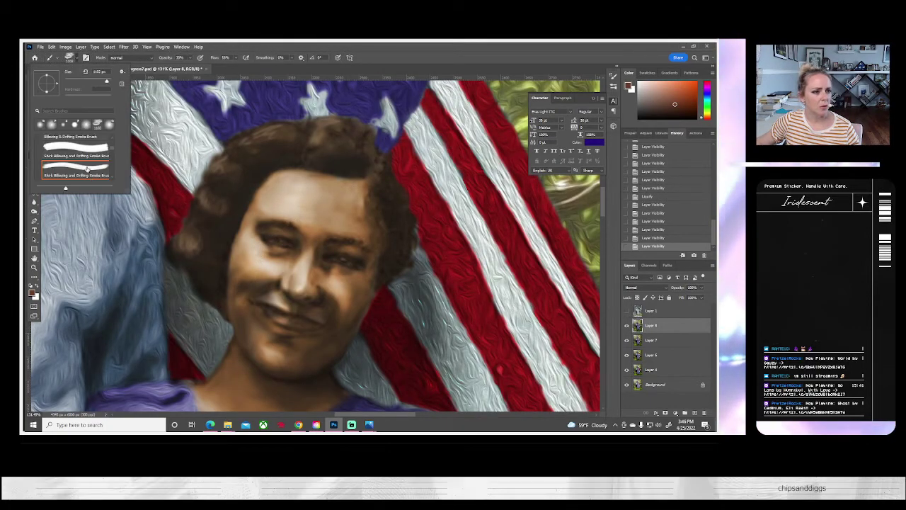
{"action": "scroll", "coordinate": [82, 157], "scroll_direction": "down", "scroll_amount": 4}
{"action": "scroll", "coordinate": [85, 158], "scroll_direction": "up", "scroll_amount": 5}
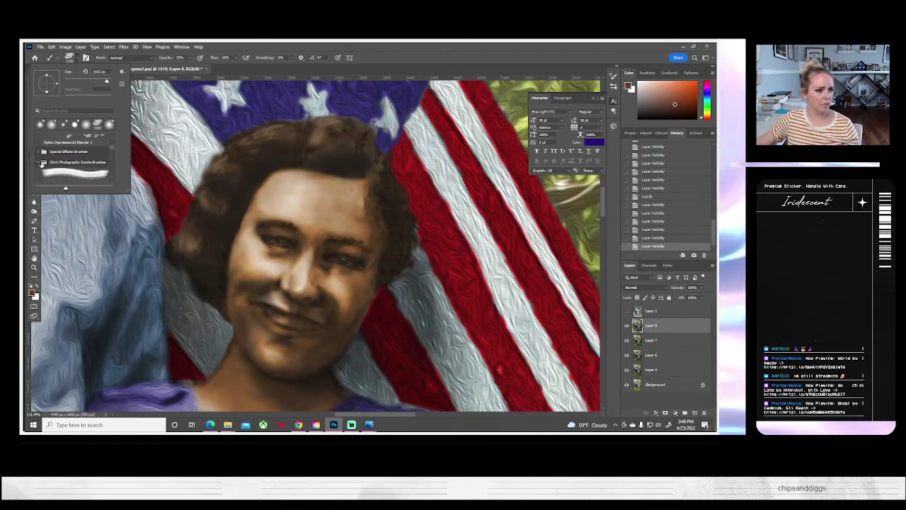
{"action": "scroll", "coordinate": [51, 167], "scroll_direction": "down", "scroll_amount": 3}
{"action": "scroll", "coordinate": [71, 171], "scroll_direction": "up", "scroll_amount": 6}
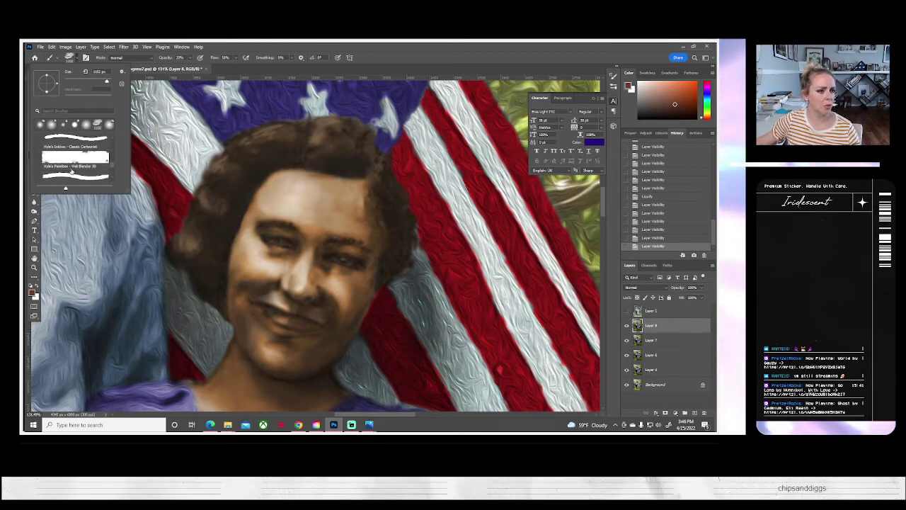
{"action": "left_click", "coordinate": [74, 171]}
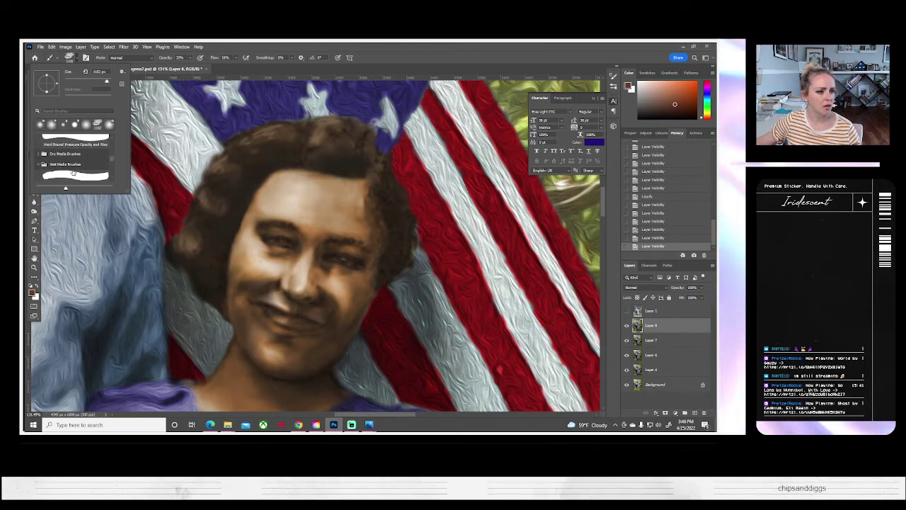
{"action": "left_click", "coordinate": [72, 162]}
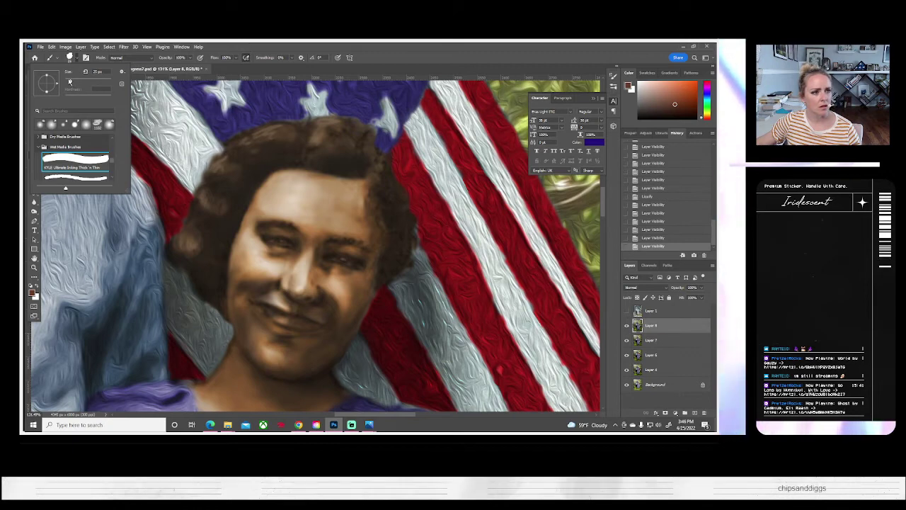
{"action": "left_click_drag", "start_coordinate": [70, 80], "coordinate": [68, 81]}
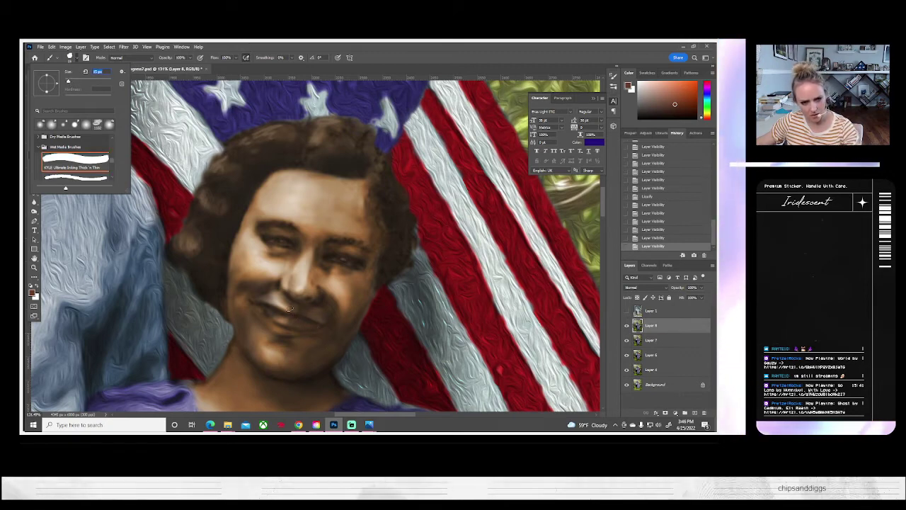
- Sample the tan skin tone from the woman's lit cheek and paint it lightly over her upper lip at reduced brush opacity
{"action": "left_click", "coordinate": [261, 276], "text": "alt"}
{"action": "left_click", "coordinate": [263, 272], "text": "alt"}
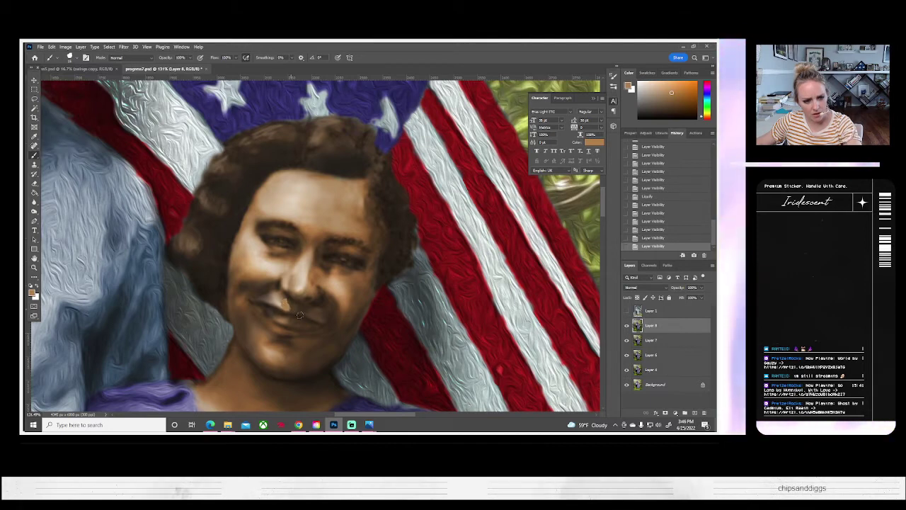
{"action": "left_click", "coordinate": [336, 327]}
{"action": "key", "text": "ctrl+z"}
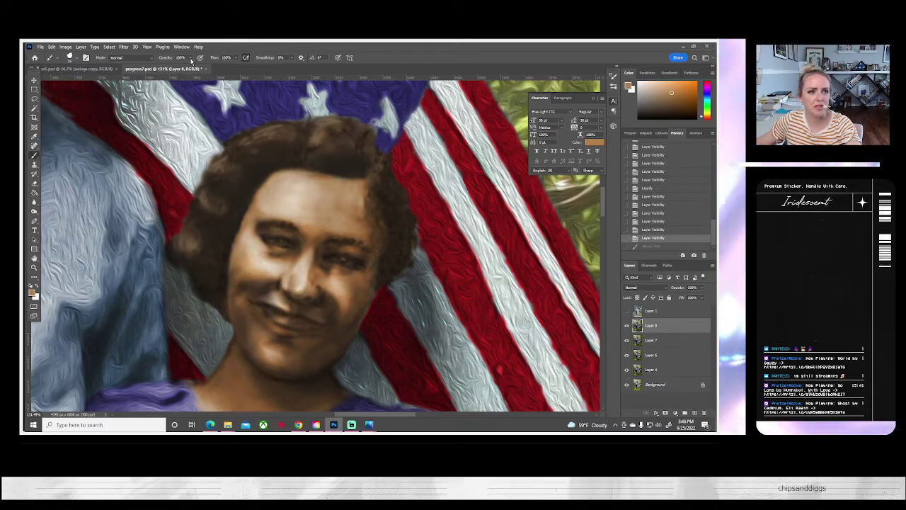
{"action": "key", "text": "ctrl+s"}
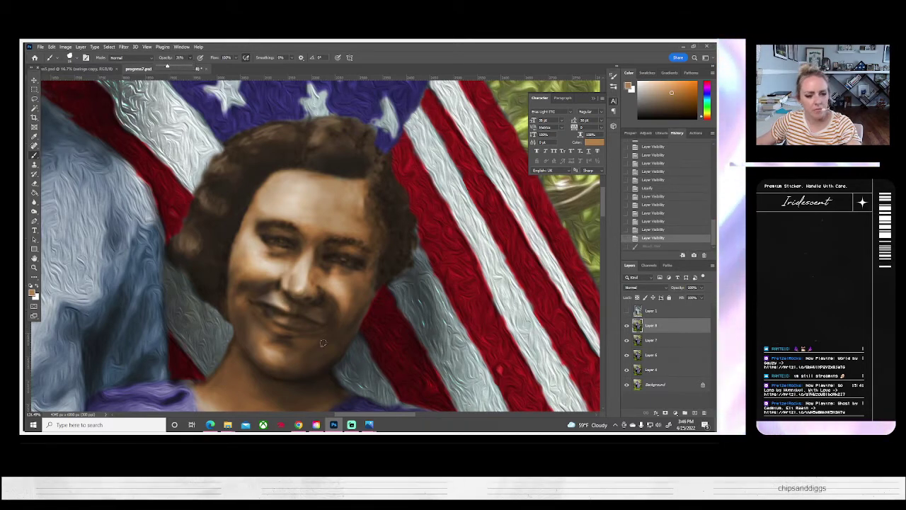
{"action": "left_click", "coordinate": [286, 305]}
{"action": "left_click_drag", "start_coordinate": [286, 306], "coordinate": [270, 311]}
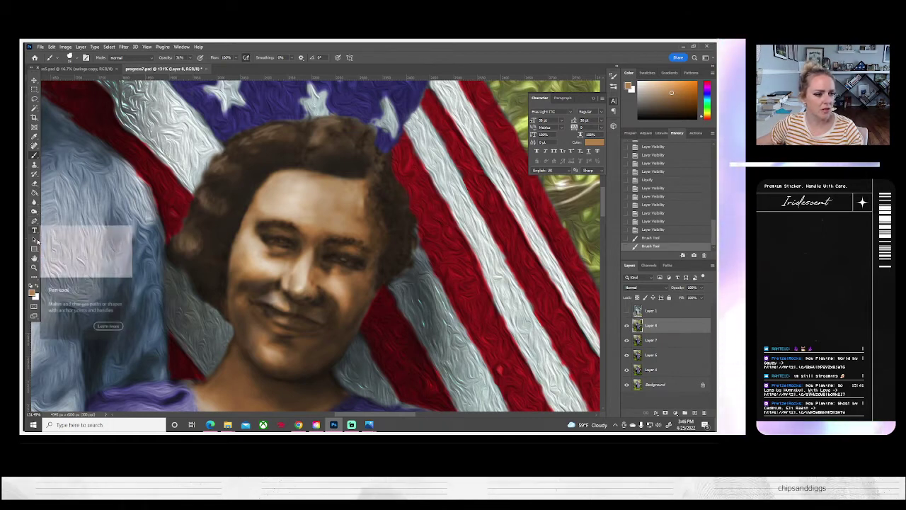
- Blend the fresh paint on the woman's upper lip into the surrounding skin with the Smudge tool
{"action": "right_click", "coordinate": [34, 202]}
{"action": "left_click", "coordinate": [60, 219]}
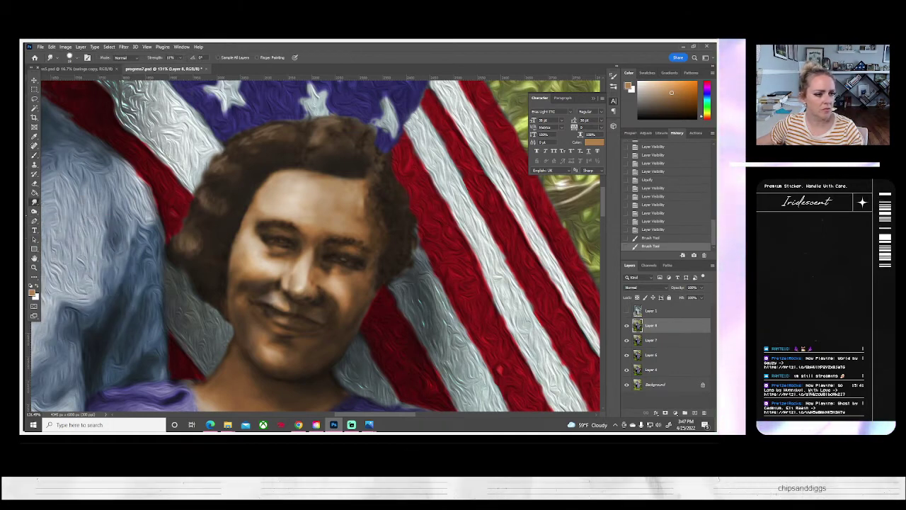
{"action": "mouse_move", "coordinate": [280, 317]}
{"action": "left_mouse_down"}
{"action": "mouse_move", "coordinate": [289, 315]}
{"action": "mouse_move", "coordinate": [262, 304]}
{"action": "mouse_move", "coordinate": [290, 304]}
{"action": "mouse_move", "coordinate": [291, 318]}
{"action": "mouse_move", "coordinate": [286, 309]}
{"action": "left_mouse_up"}
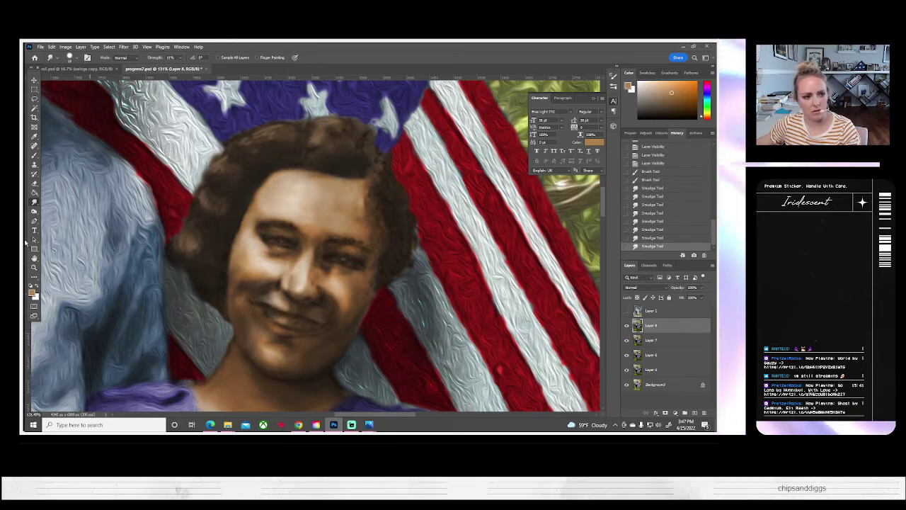
- Paint faint white teeth between the woman's lips on the lit side of her mouth, using a 10 px brush
{"action": "left_click", "coordinate": [34, 155]}
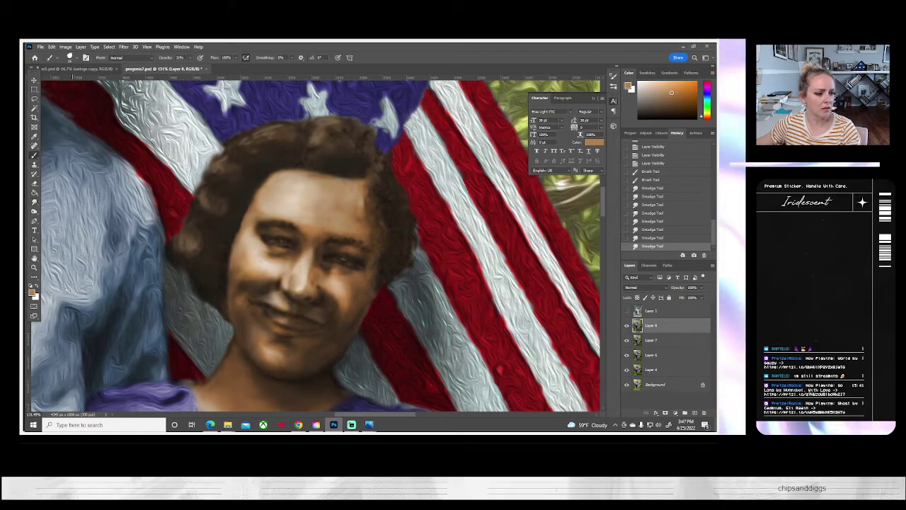
{"action": "left_click", "coordinate": [37, 287]}
{"action": "left_click", "coordinate": [283, 322]}
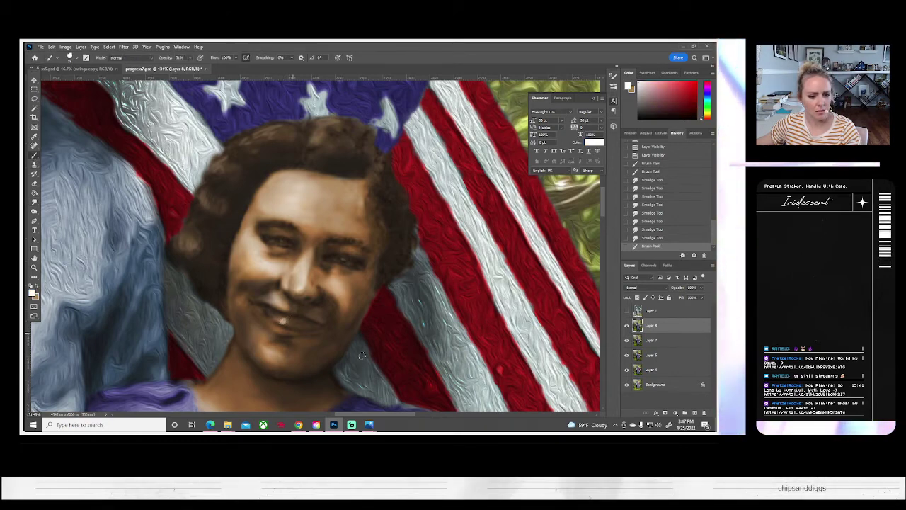
{"action": "key", "text": "ctrl+z"}
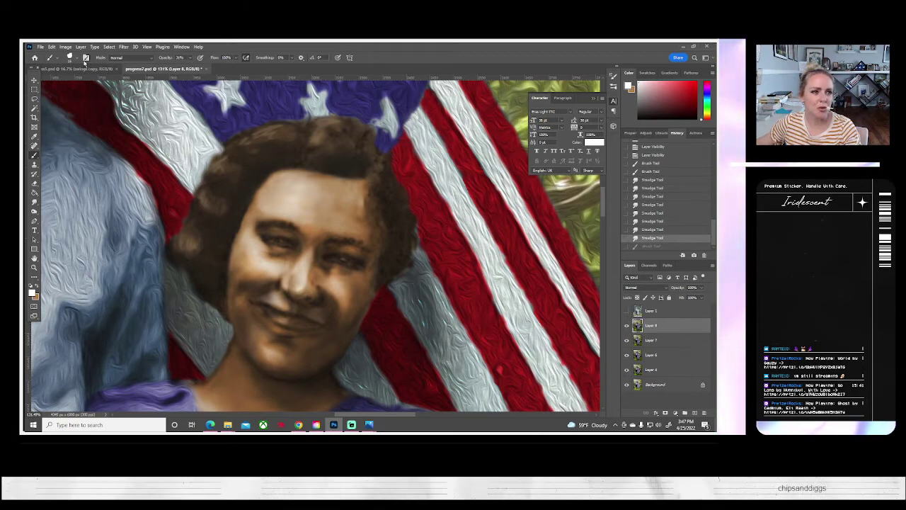
{"action": "left_click", "coordinate": [76, 57]}
{"action": "left_click_drag", "start_coordinate": [68, 81], "coordinate": [66, 81]}
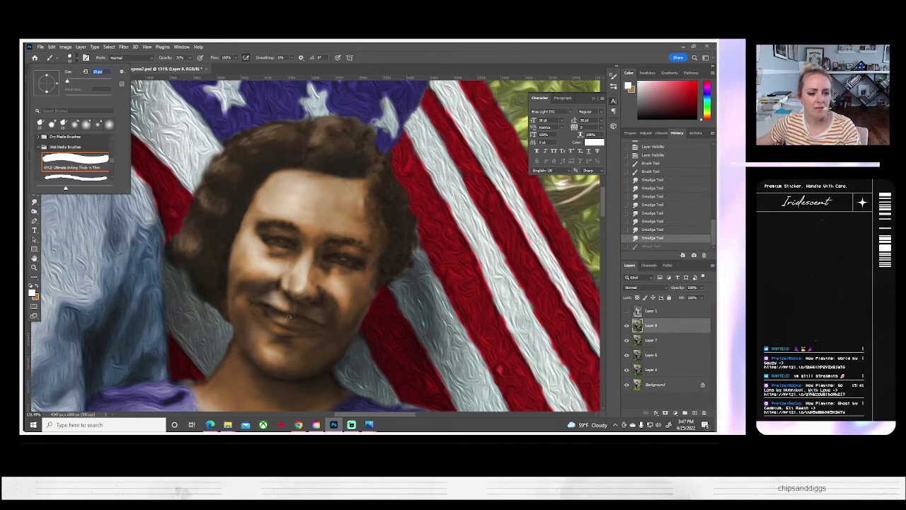
{"action": "left_click_drag", "start_coordinate": [282, 319], "coordinate": [281, 324]}
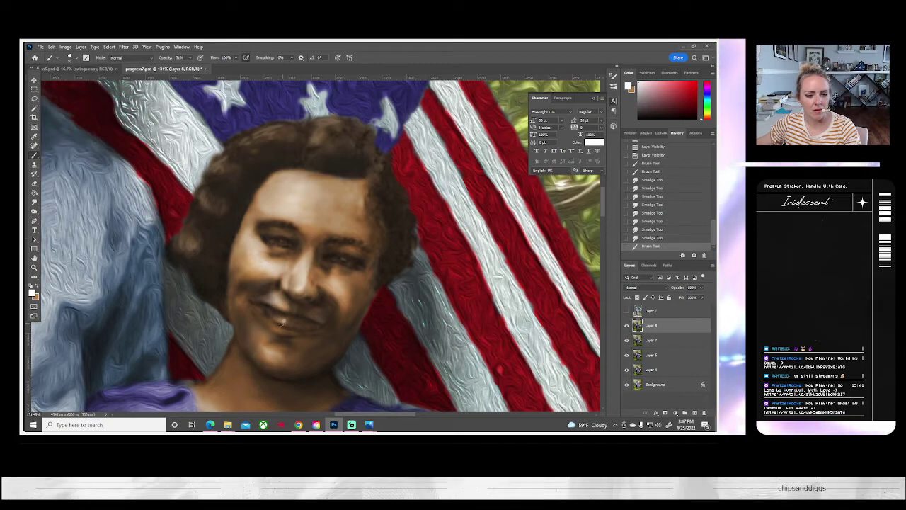
{"action": "left_click", "coordinate": [282, 320]}
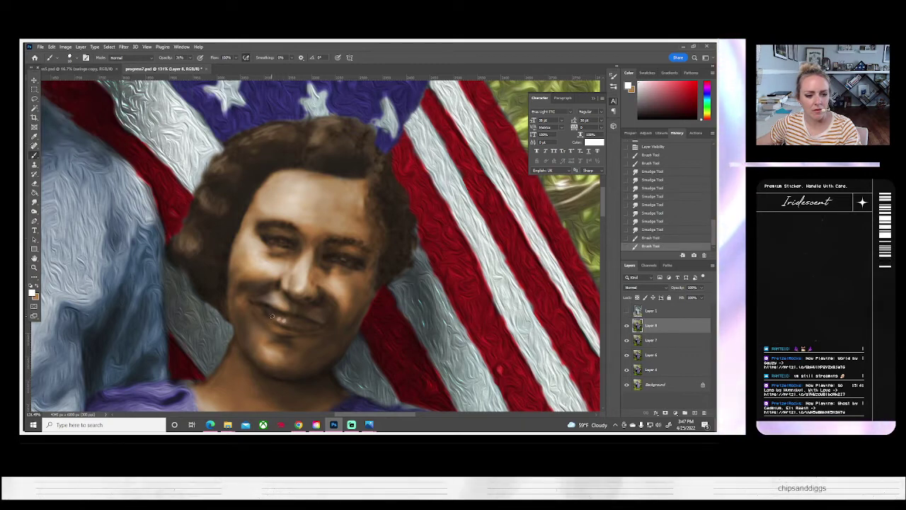
{"action": "left_click", "coordinate": [275, 317]}
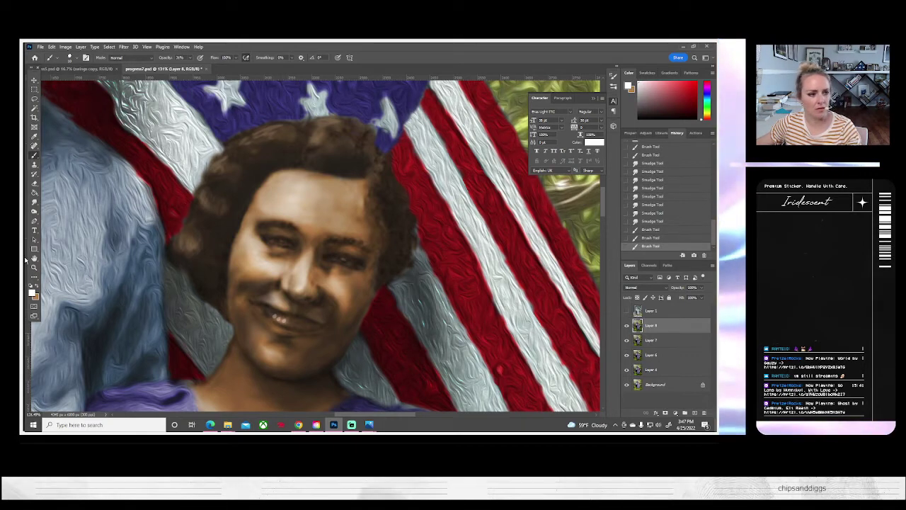
- Soften the white teeth on the lit side of the woman's mouth with the Smudge tool at a small brush size
{"action": "left_click", "coordinate": [34, 203]}
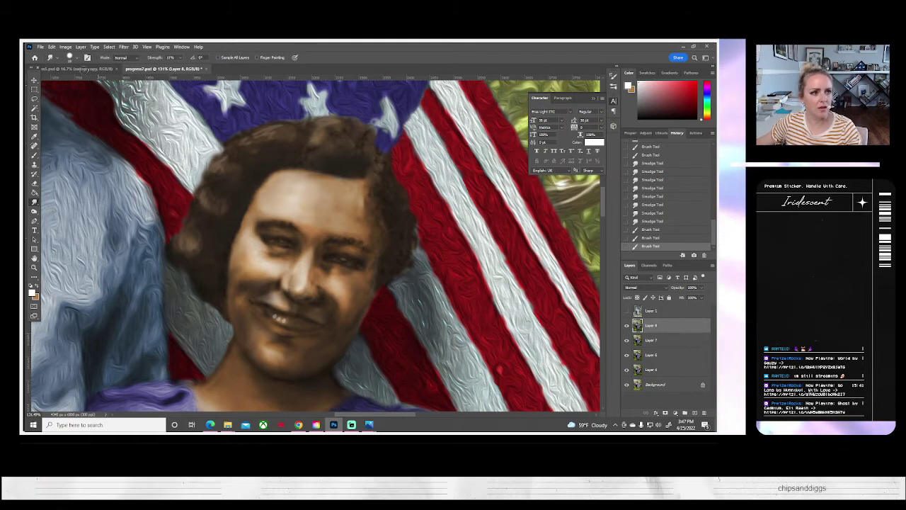
{"action": "left_click", "coordinate": [76, 59]}
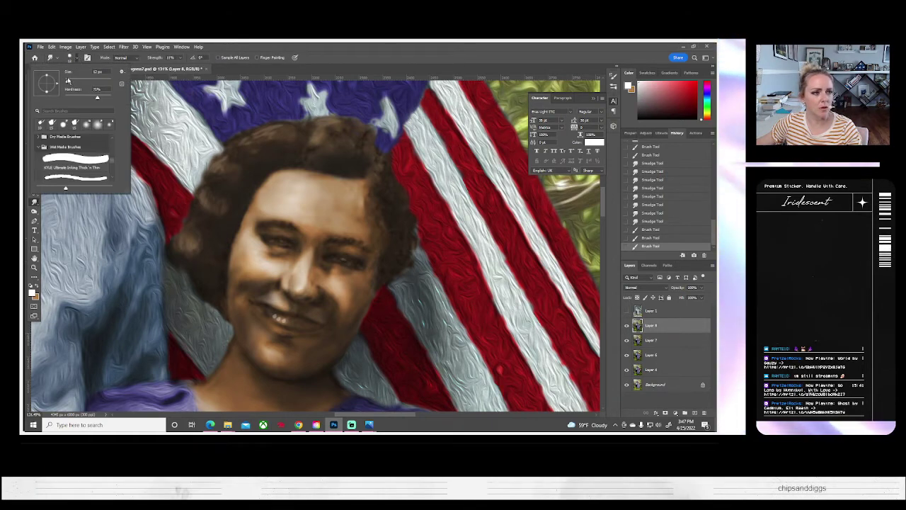
{"action": "left_click_drag", "start_coordinate": [69, 82], "coordinate": [67, 83]}
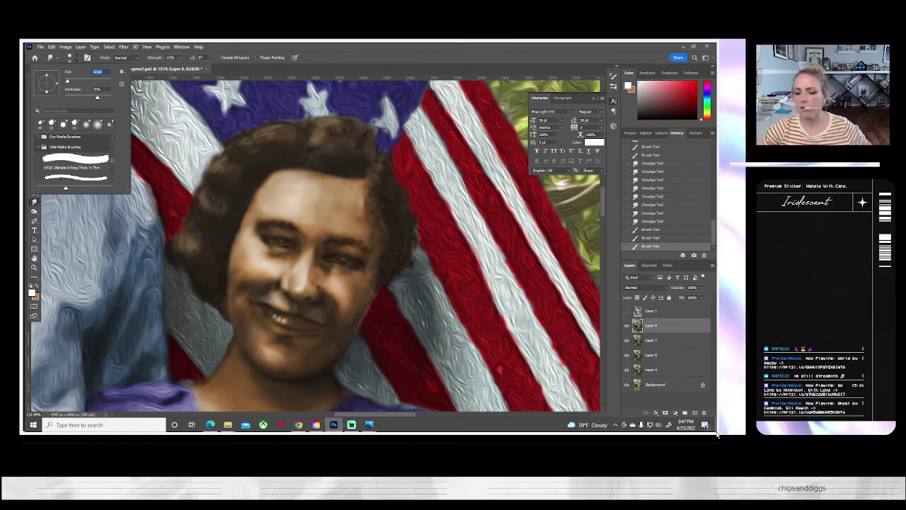
{"action": "left_click", "coordinate": [268, 315]}
{"action": "left_click_drag", "start_coordinate": [268, 315], "coordinate": [291, 320]}
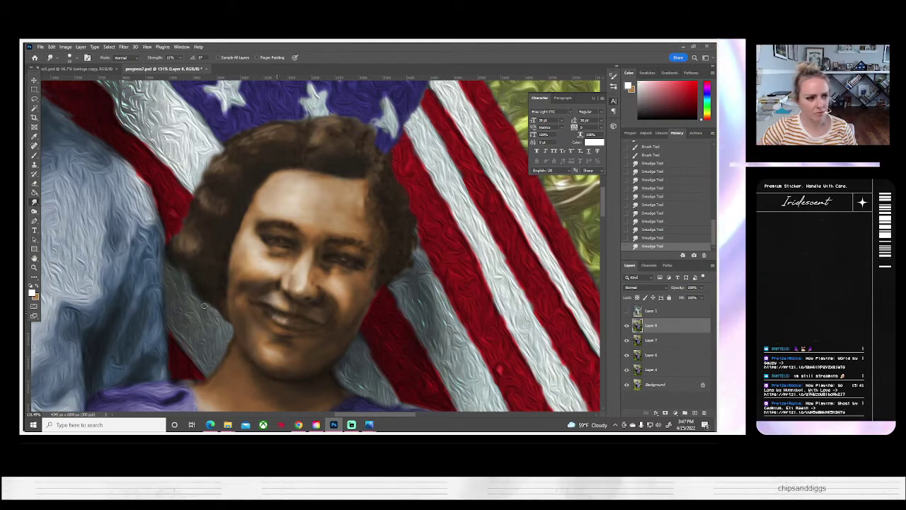
- Sample the tooth tone from the woman's mouth for the Brush tool and darken the foreground color to #a0836e
{"action": "key", "text": "b"}
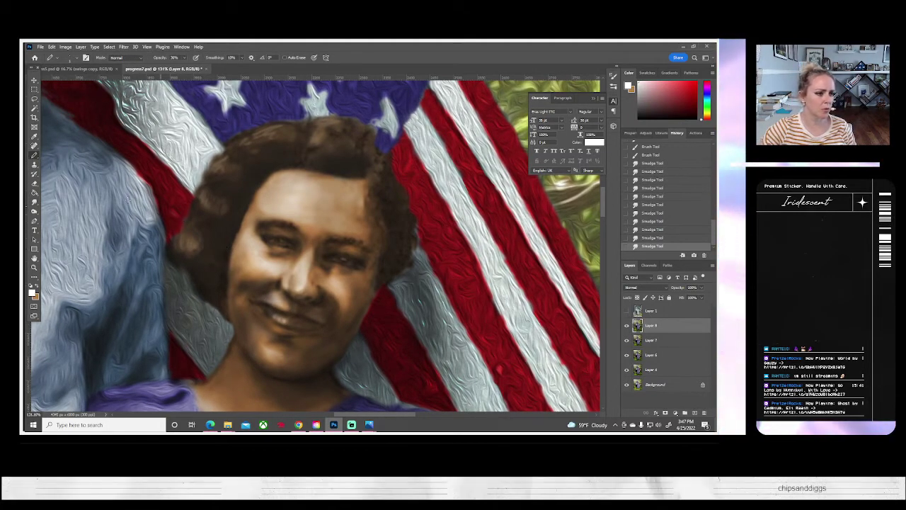
{"action": "right_click", "coordinate": [35, 156]}
{"action": "left_click", "coordinate": [63, 155]}
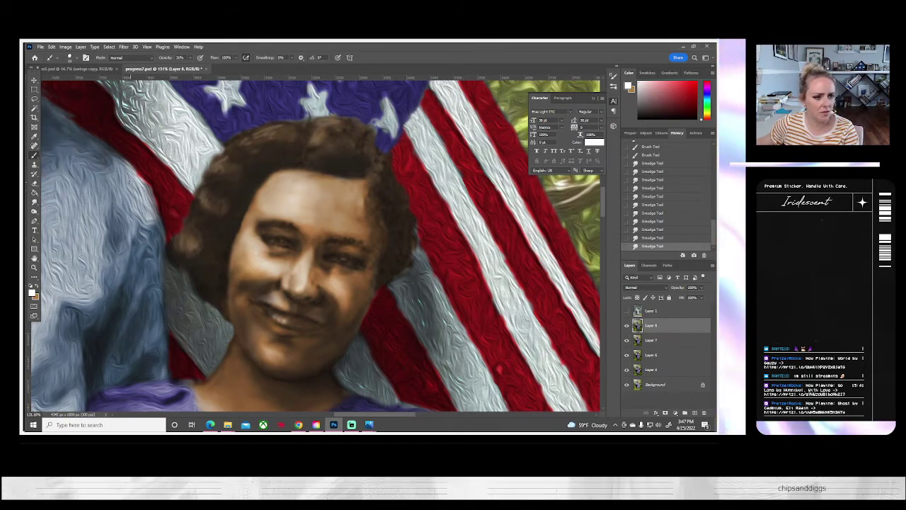
{"action": "left_click", "coordinate": [288, 319], "text": "alt"}
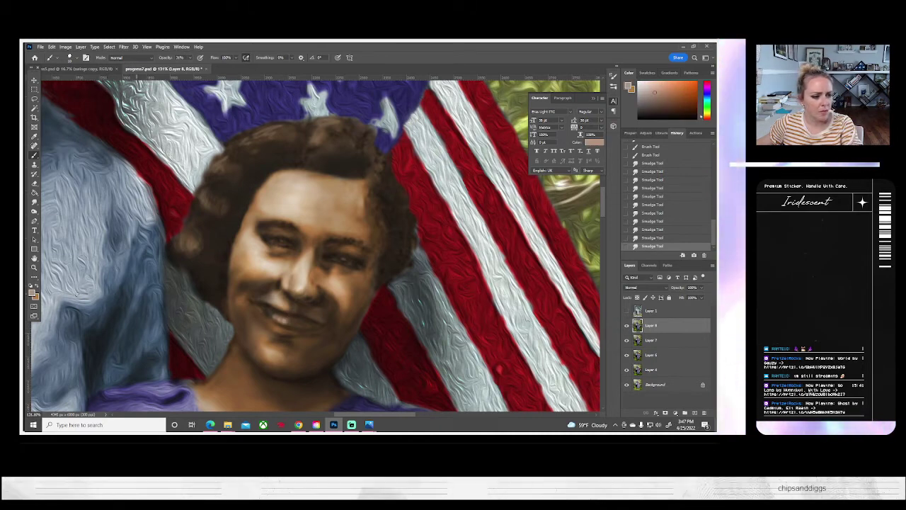
{"action": "left_click", "coordinate": [32, 294]}
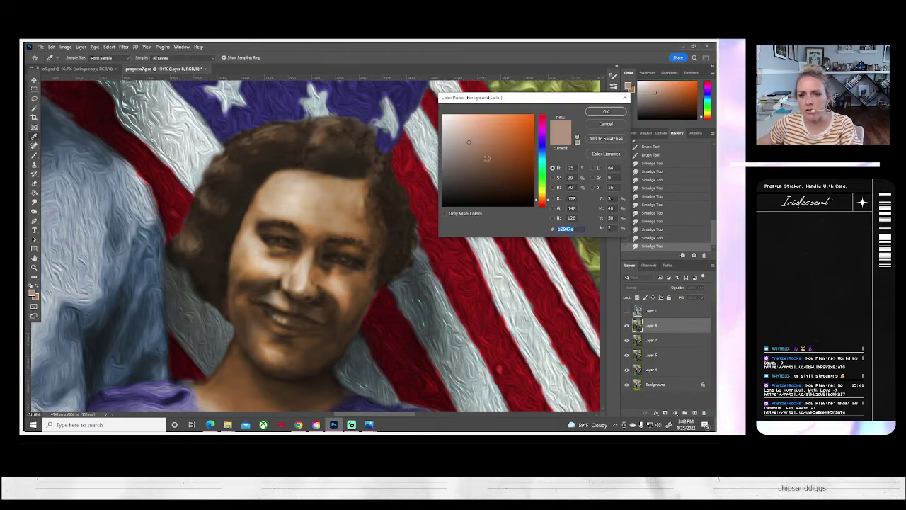
{"action": "left_click", "coordinate": [471, 149]}
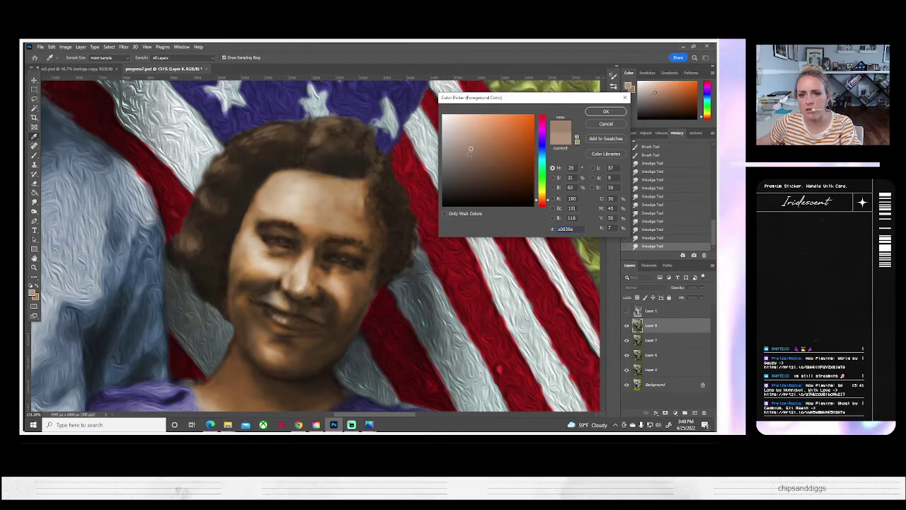
{"action": "left_click", "coordinate": [613, 114]}
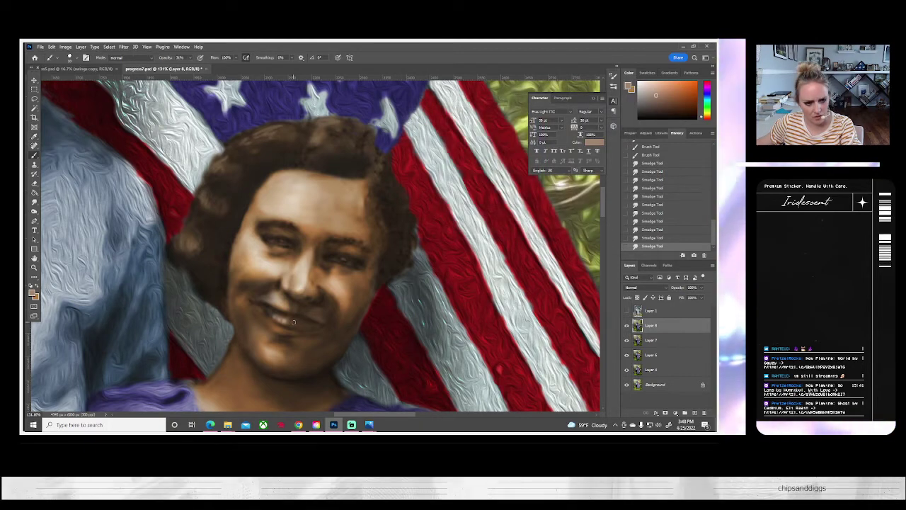
- Paint the remaining teeth toward the shaded side of the woman's mouth with the darker tooth color
{"action": "left_click_drag", "start_coordinate": [291, 320], "coordinate": [291, 326]}
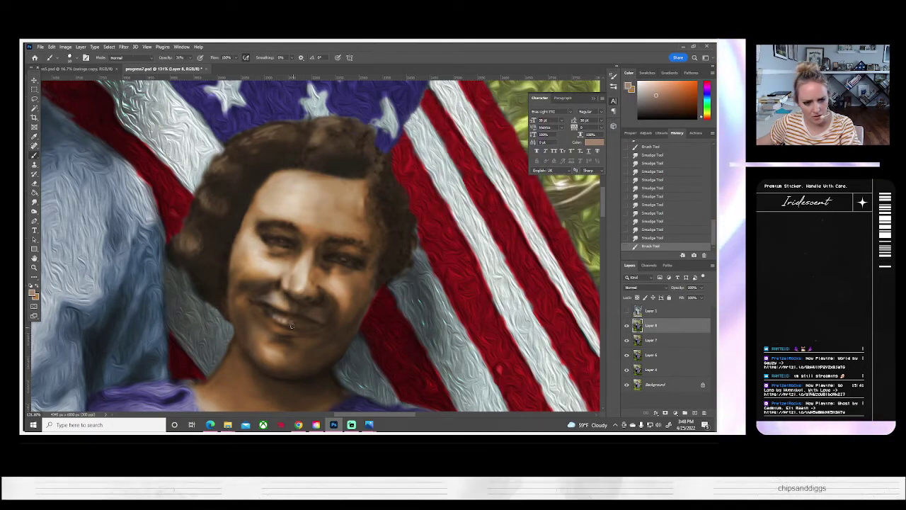
{"action": "left_click", "coordinate": [291, 323]}
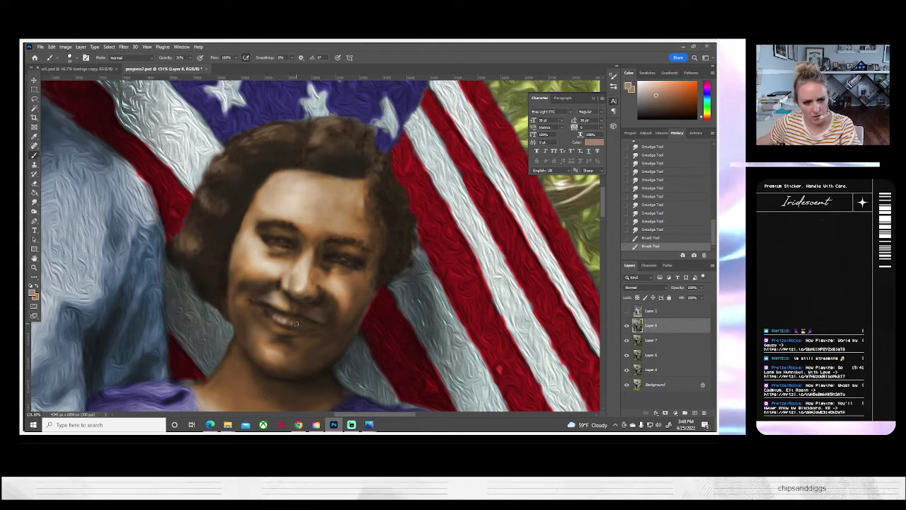
{"action": "left_click", "coordinate": [297, 324]}
{"action": "left_click", "coordinate": [300, 324]}
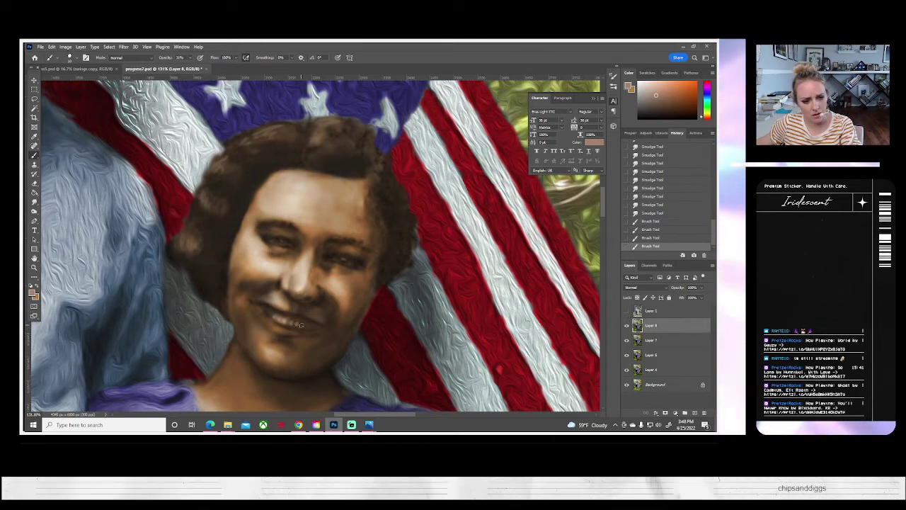
{"action": "left_click", "coordinate": [291, 324]}
{"action": "left_click", "coordinate": [303, 325]}
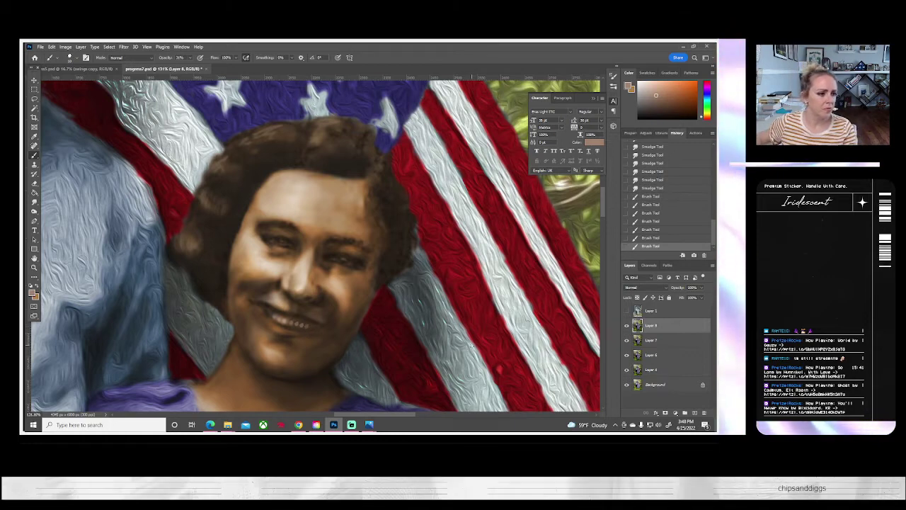
- Blend the newly painted darker teeth into the shaded side of the woman's mouth with the Smudge tool
{"action": "left_click", "coordinate": [34, 202]}
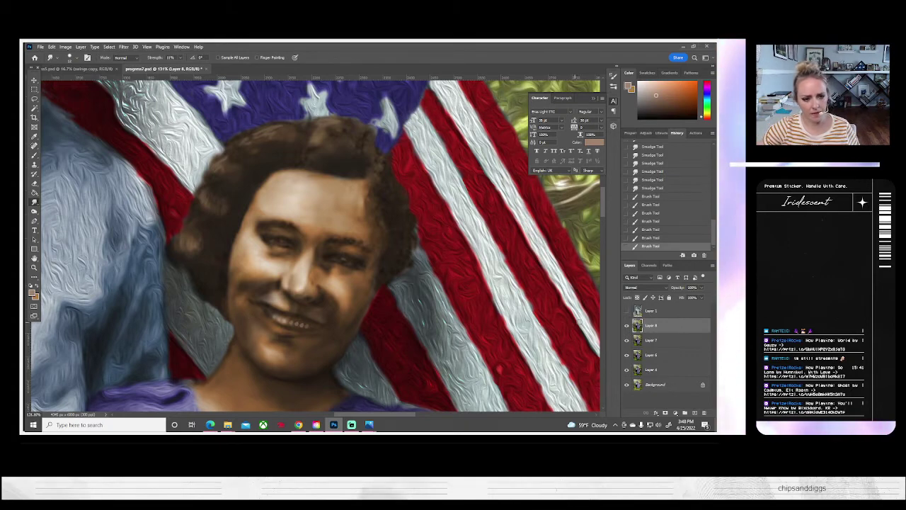
{"action": "left_click_drag", "start_coordinate": [289, 324], "coordinate": [298, 324]}
{"action": "left_click", "coordinate": [298, 324]}
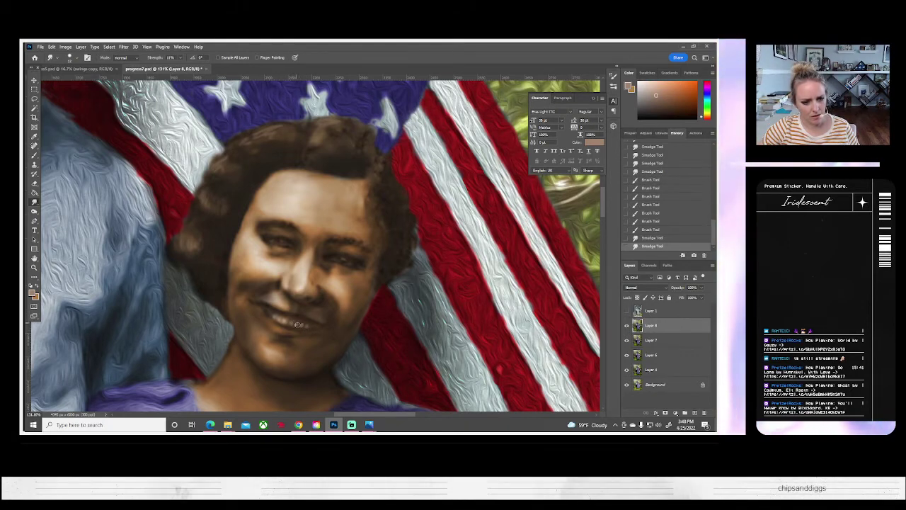
{"action": "left_click", "coordinate": [297, 323]}
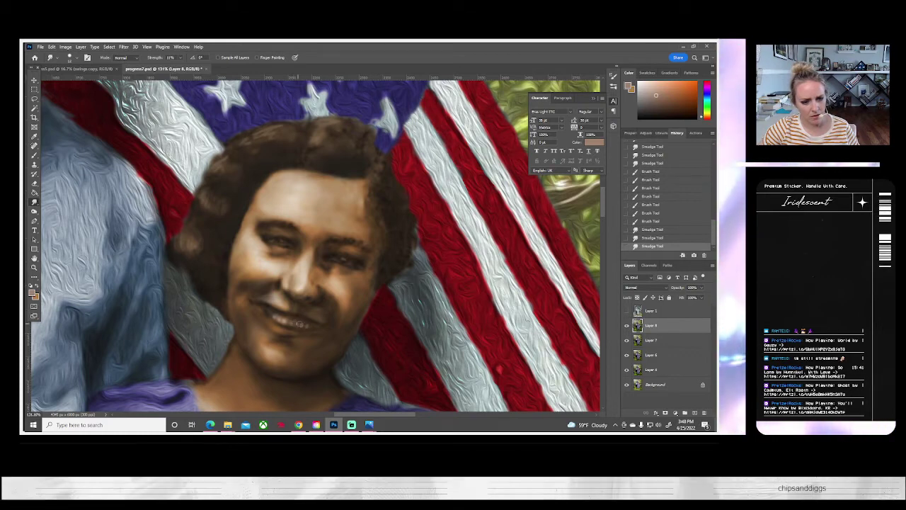
{"action": "left_click", "coordinate": [298, 324]}
{"action": "left_click_drag", "start_coordinate": [304, 325], "coordinate": [313, 327]}
{"action": "left_click", "coordinate": [305, 327]}
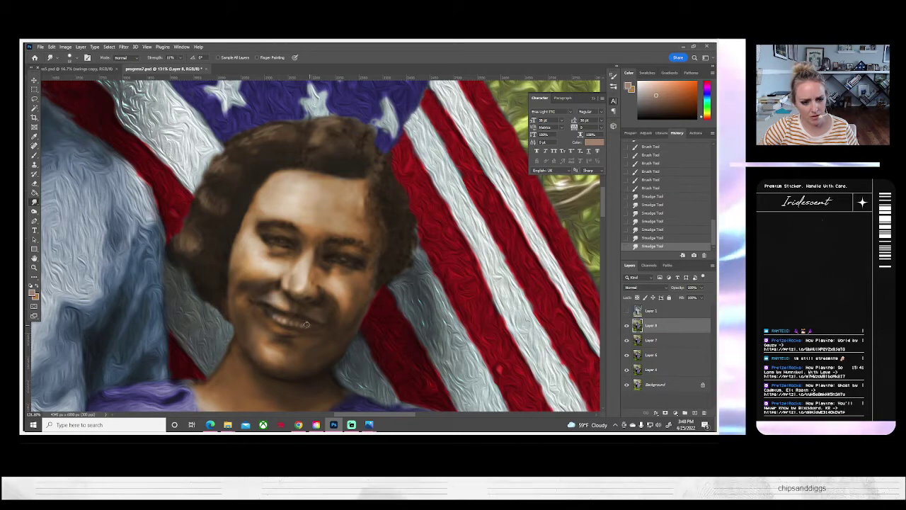
- Smudge along the lower lip beneath the woman's teeth and touch up the middle of the smile
{"action": "left_click", "coordinate": [310, 329]}
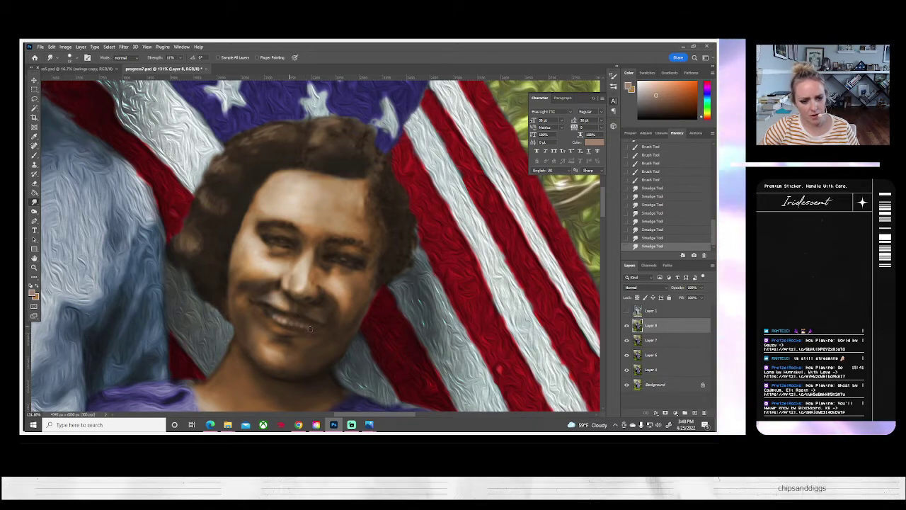
{"action": "left_click", "coordinate": [306, 328]}
{"action": "left_click_drag", "start_coordinate": [303, 329], "coordinate": [288, 326]}
{"action": "left_click", "coordinate": [286, 327]}
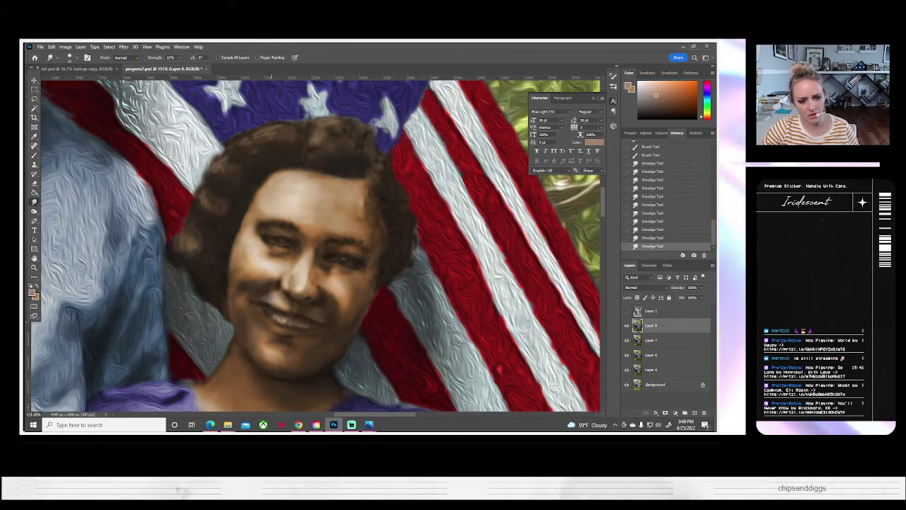
{"action": "left_click", "coordinate": [312, 328]}
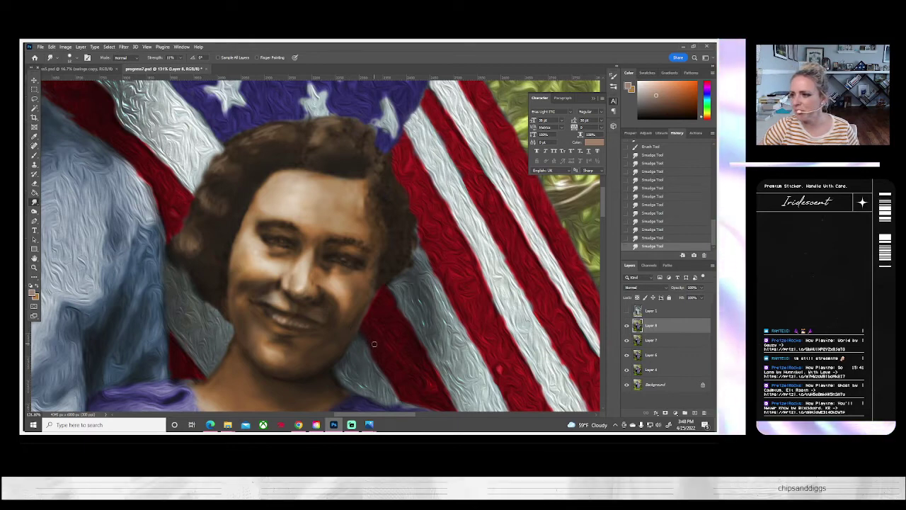
{"action": "left_click", "coordinate": [290, 318]}
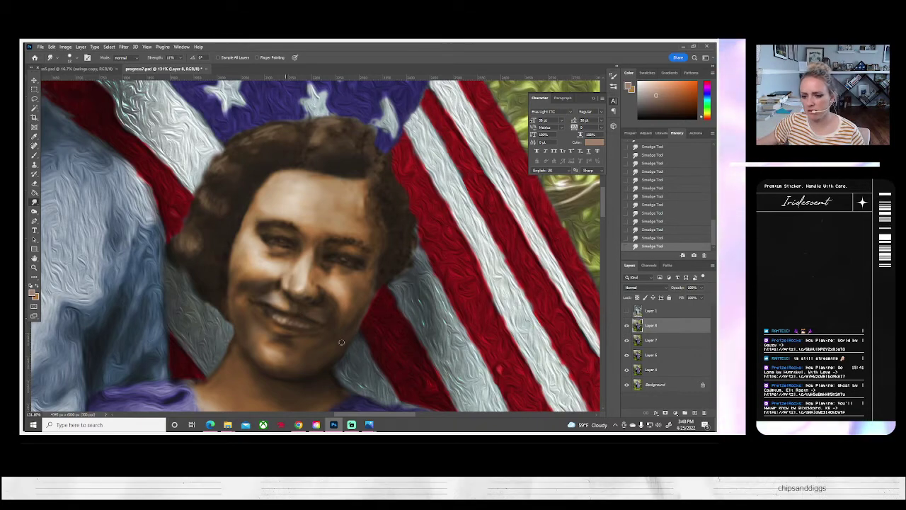
- Compare the woman's repainted face with the original photo by toggling the visibility of Layer 1
{"action": "left_click", "coordinate": [627, 311]}
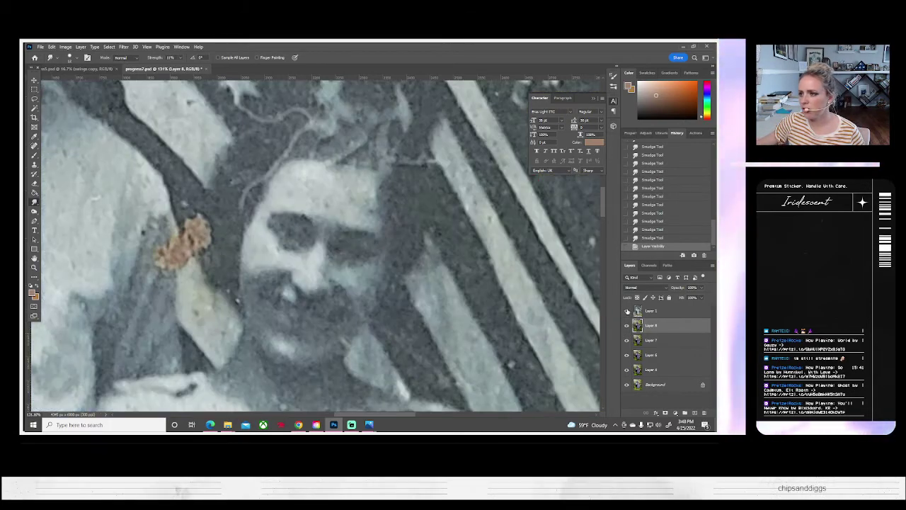
{"action": "left_click", "coordinate": [627, 311]}
{"action": "left_click", "coordinate": [627, 311]}
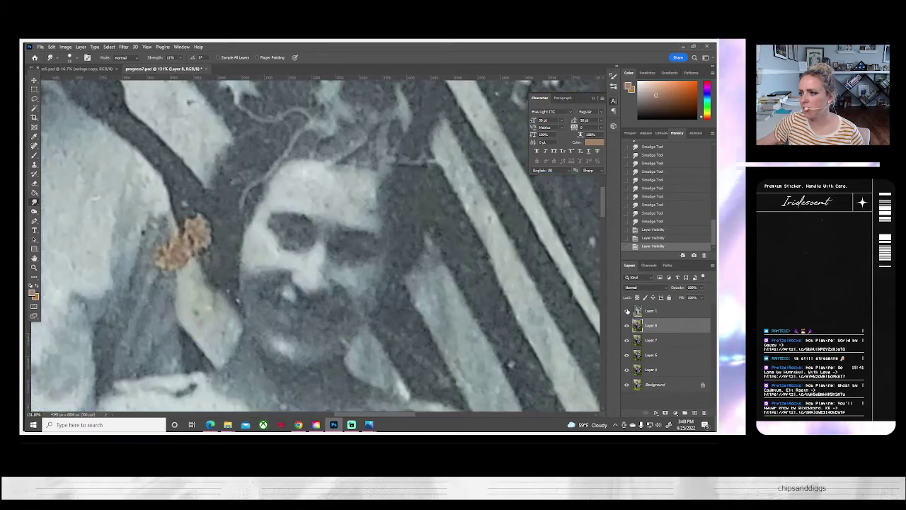
{"action": "left_click", "coordinate": [627, 311]}
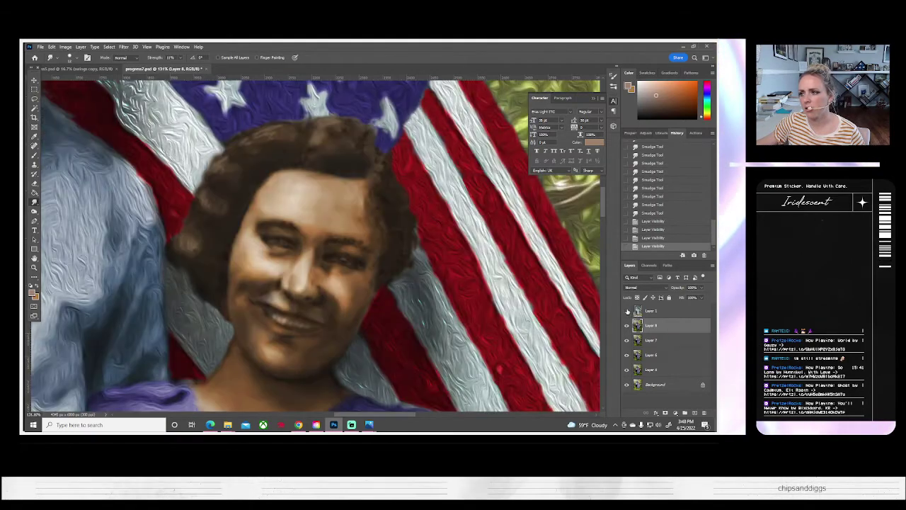
{"action": "left_click", "coordinate": [626, 311]}
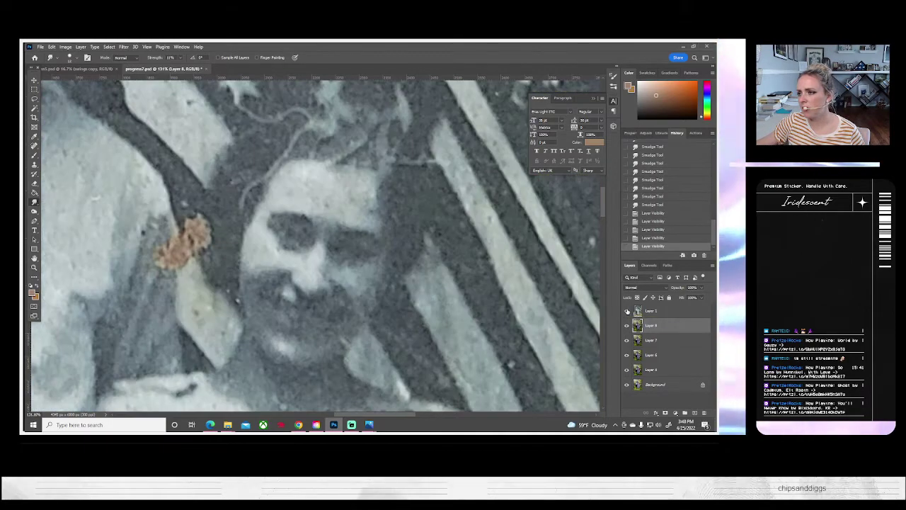
{"action": "left_click", "coordinate": [627, 311]}
{"action": "left_click", "coordinate": [626, 311]}
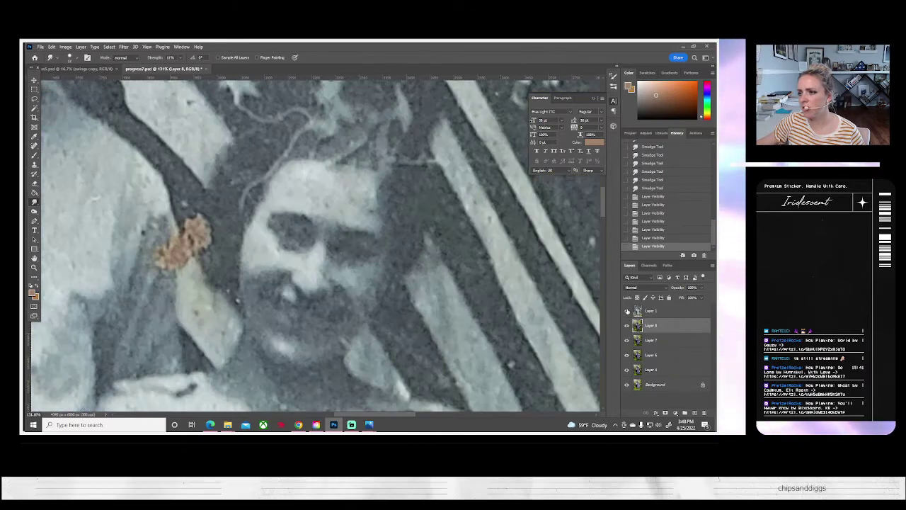
{"action": "left_click", "coordinate": [627, 311]}
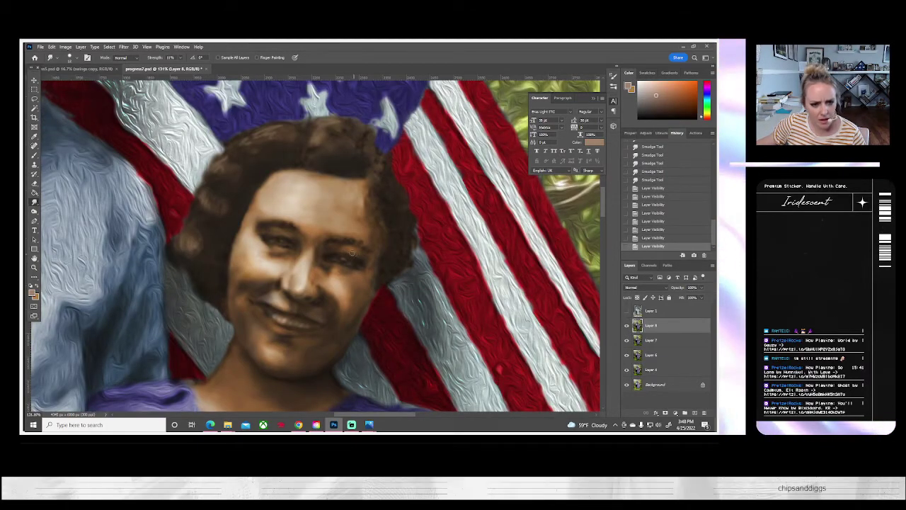
- Smudge the details of the woman's eye on the shaded side of her face with short strokes
{"action": "left_click_drag", "start_coordinate": [347, 251], "coordinate": [352, 252]}
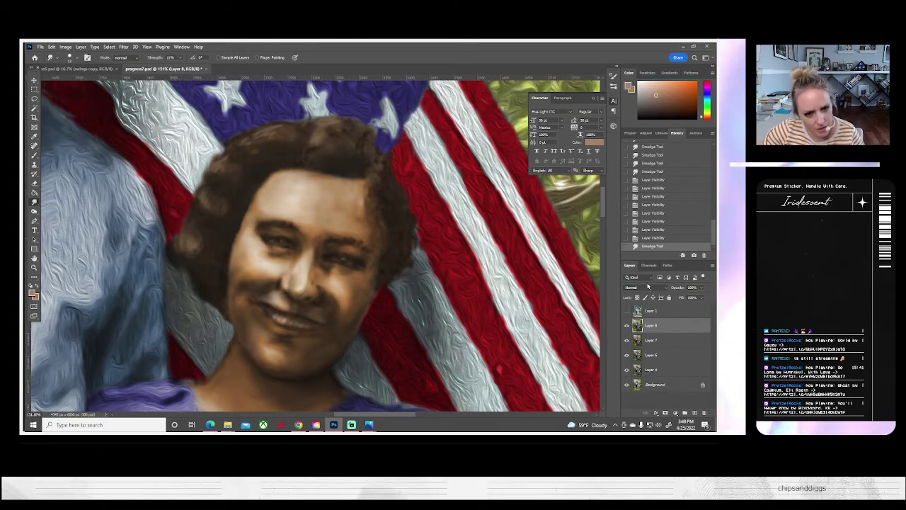
{"action": "left_click_drag", "start_coordinate": [346, 252], "coordinate": [350, 254]}
{"action": "left_click_drag", "start_coordinate": [347, 252], "coordinate": [355, 257]}
{"action": "mouse_move", "coordinate": [353, 257]}
{"action": "left_mouse_down"}
{"action": "mouse_move", "coordinate": [343, 249]}
{"action": "mouse_move", "coordinate": [361, 258]}
{"action": "mouse_move", "coordinate": [356, 252]}
{"action": "left_mouse_up"}
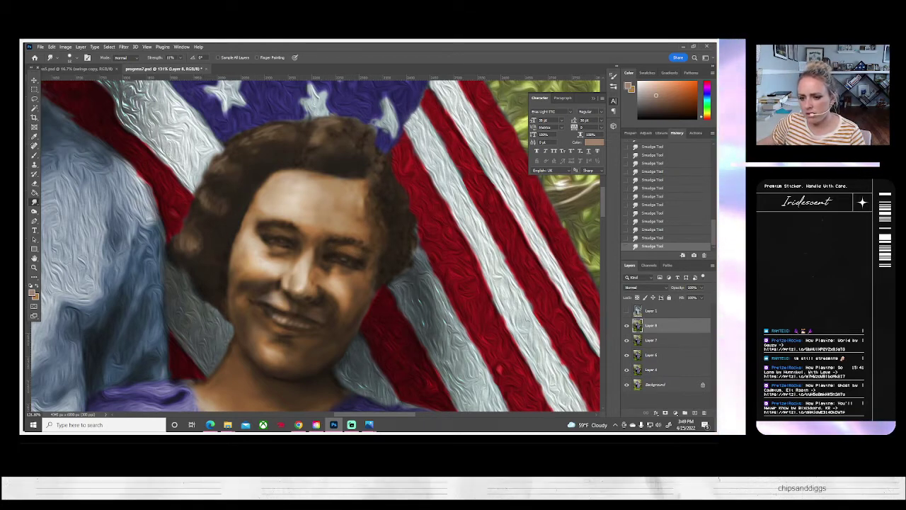
- Check the original photo on Layer 1, and smudge the lower outer corner of the woman's shaded eye to match
{"action": "left_click", "coordinate": [626, 312]}
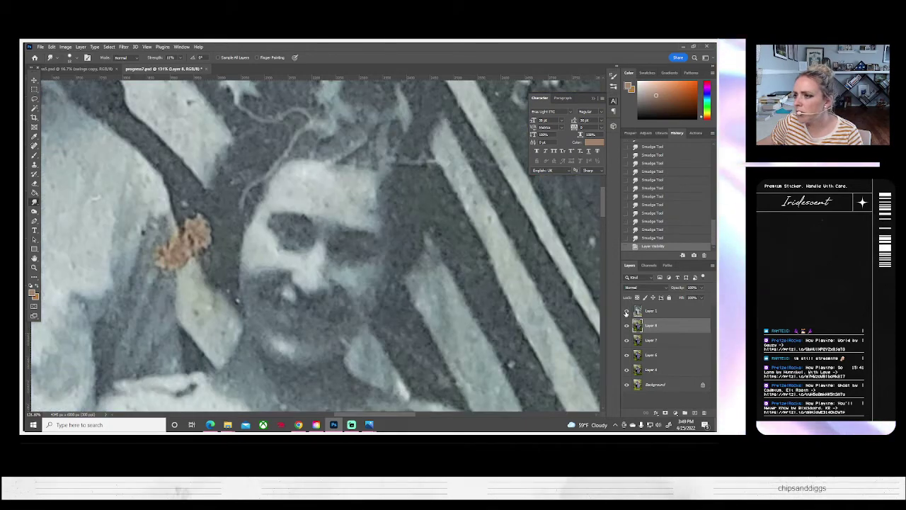
{"action": "left_click", "coordinate": [626, 311]}
{"action": "left_click", "coordinate": [626, 312]}
{"action": "left_click", "coordinate": [626, 312]}
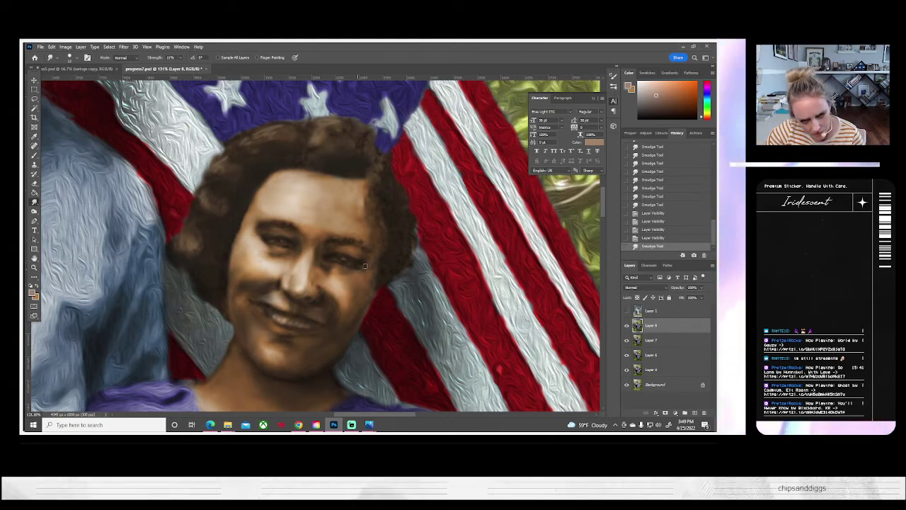
{"action": "left_click", "coordinate": [363, 268]}
{"action": "left_click", "coordinate": [362, 268]}
{"action": "left_click", "coordinate": [362, 267]}
{"action": "left_click", "coordinate": [363, 267]}
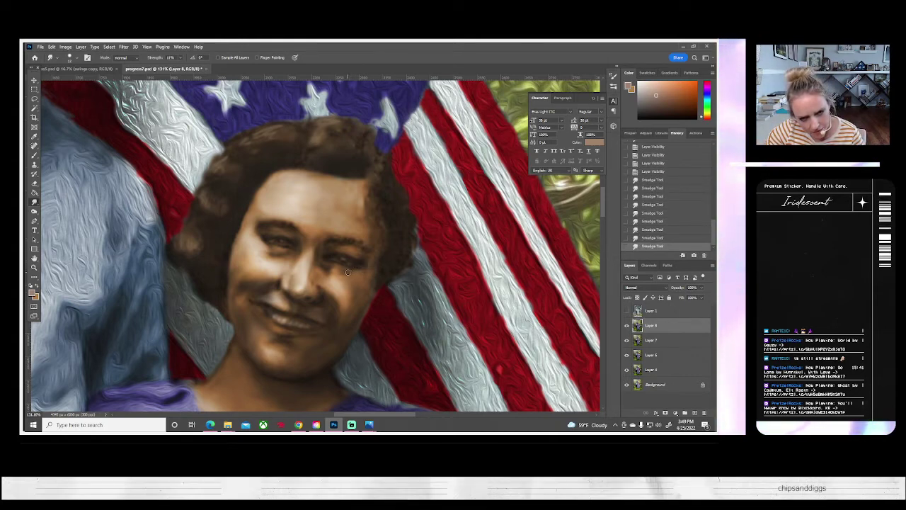
{"action": "left_click", "coordinate": [361, 267]}
{"action": "left_click", "coordinate": [359, 267]}
{"action": "left_click", "coordinate": [359, 267]}
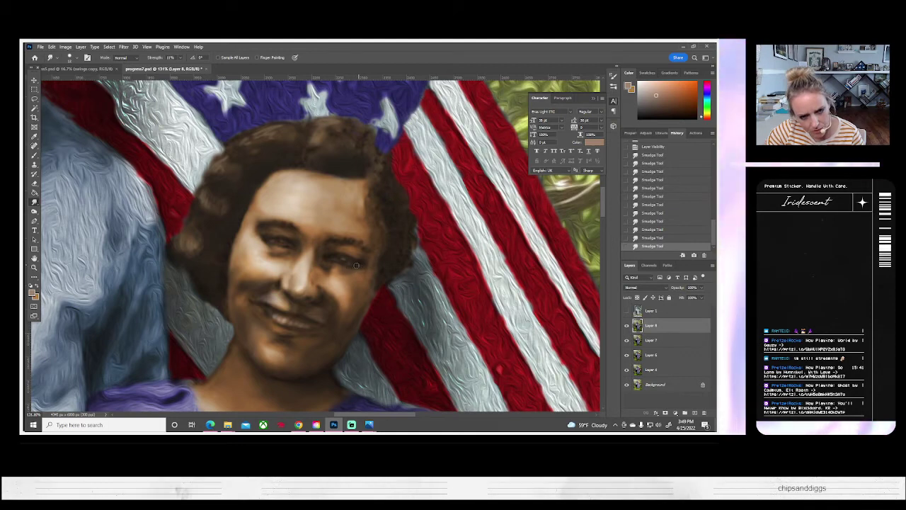
{"action": "left_click", "coordinate": [358, 267]}
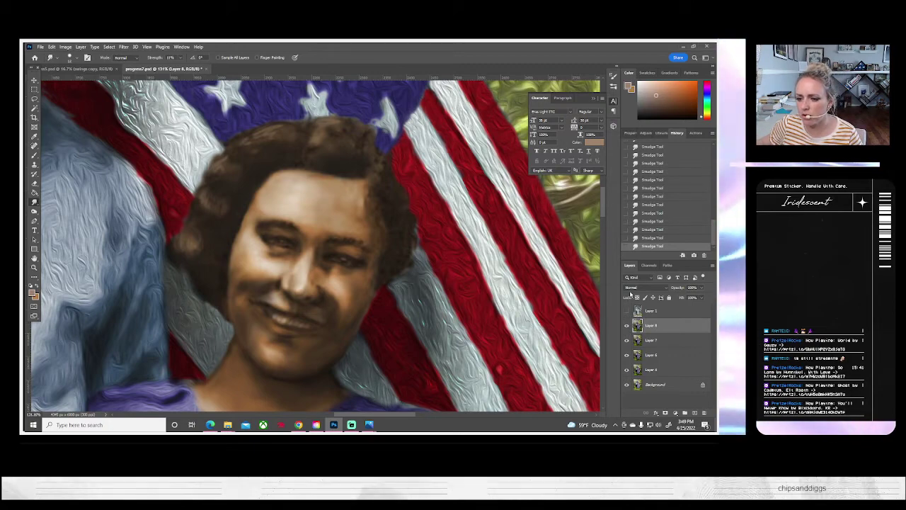
- Toggle the visibility of Layer 1 to compare the woman's repainted face with the original photo
{"action": "left_click", "coordinate": [626, 310]}
{"action": "left_click", "coordinate": [625, 311]}
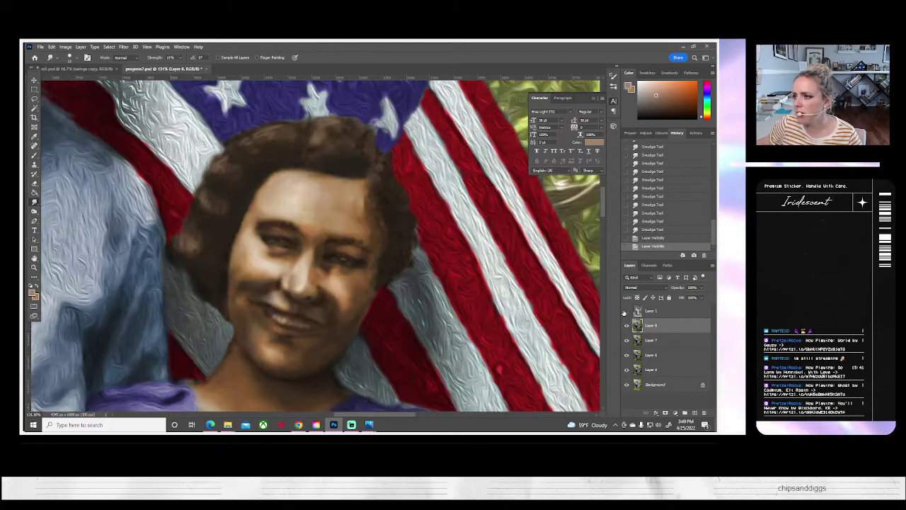
{"action": "left_click", "coordinate": [624, 312]}
{"action": "left_click", "coordinate": [625, 311]}
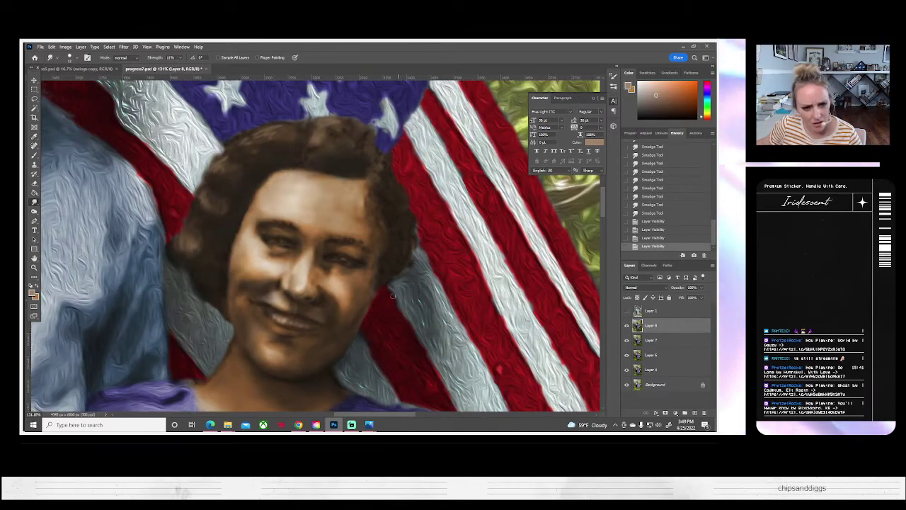
- Brush a brown skin tone sampled beside the woman's shaded eye onto its outer corner
{"action": "key", "text": "b"}
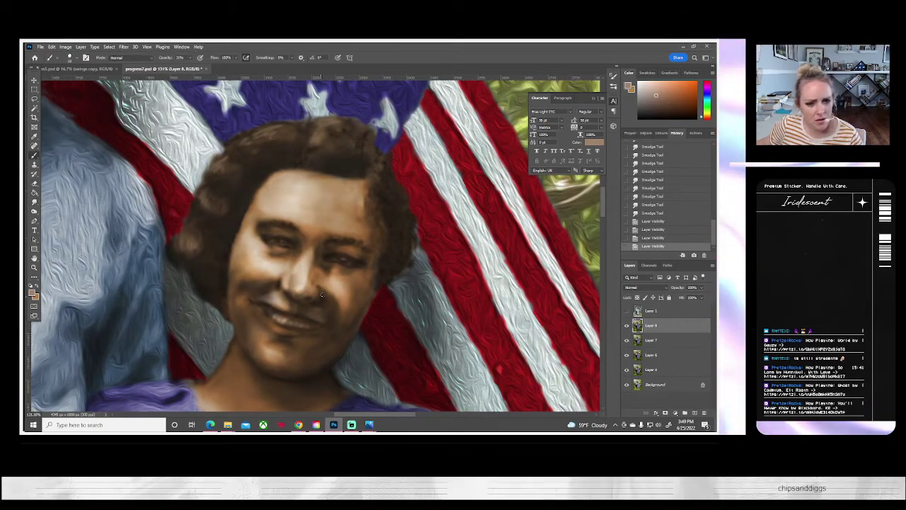
{"action": "left_click", "coordinate": [354, 251], "text": "alt"}
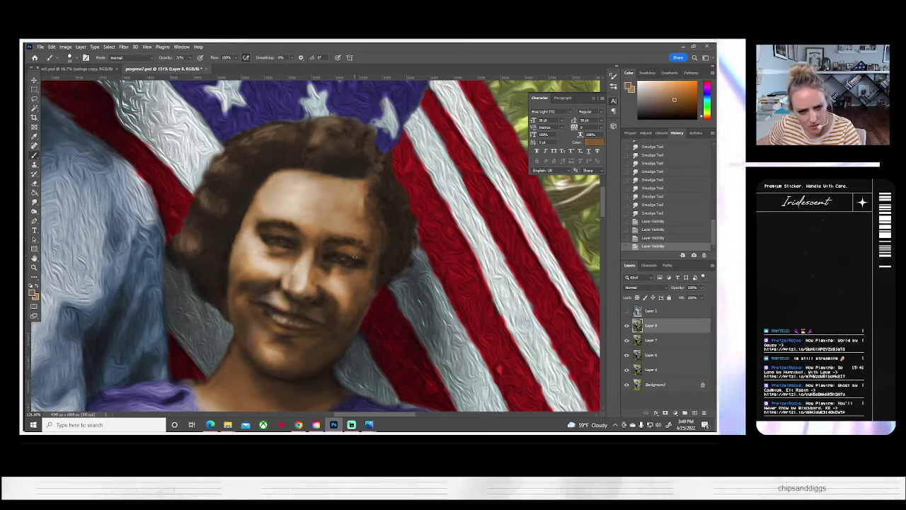
{"action": "left_click_drag", "start_coordinate": [357, 259], "coordinate": [362, 262]}
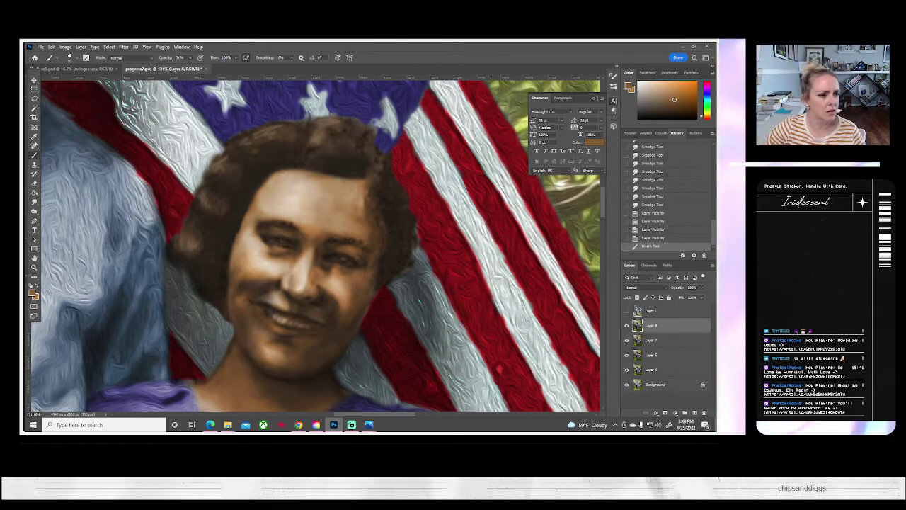
- Smudge the fresh brown paint at the outer corner of the shaded eye into the surrounding skin with short strokes
{"action": "left_click_drag", "start_coordinate": [490, 276], "coordinate": [438, 276]}
{"action": "left_click", "coordinate": [34, 203]}
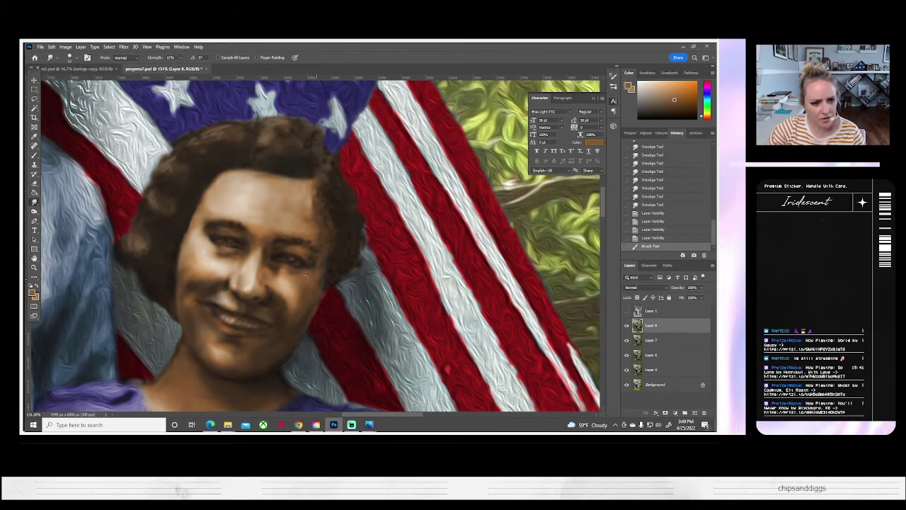
{"action": "left_click_drag", "start_coordinate": [303, 260], "coordinate": [315, 260]}
{"action": "left_click_drag", "start_coordinate": [309, 258], "coordinate": [315, 263]}
{"action": "left_click_drag", "start_coordinate": [311, 262], "coordinate": [316, 265]}
{"action": "left_click_drag", "start_coordinate": [310, 262], "coordinate": [314, 267]}
{"action": "mouse_move", "coordinate": [311, 264]}
{"action": "left_mouse_down"}
{"action": "mouse_move", "coordinate": [356, 279]}
{"action": "mouse_move", "coordinate": [298, 286]}
{"action": "left_mouse_up"}
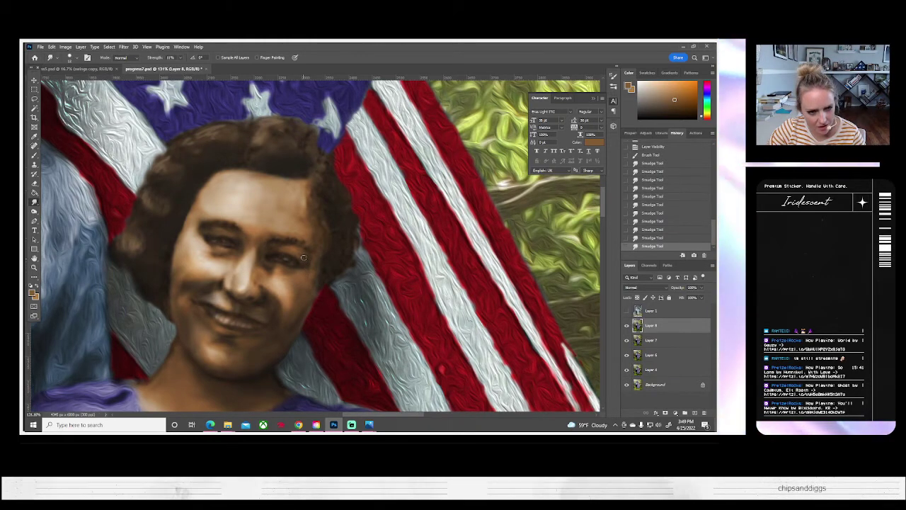
{"action": "left_click_drag", "start_coordinate": [320, 267], "coordinate": [312, 266]}
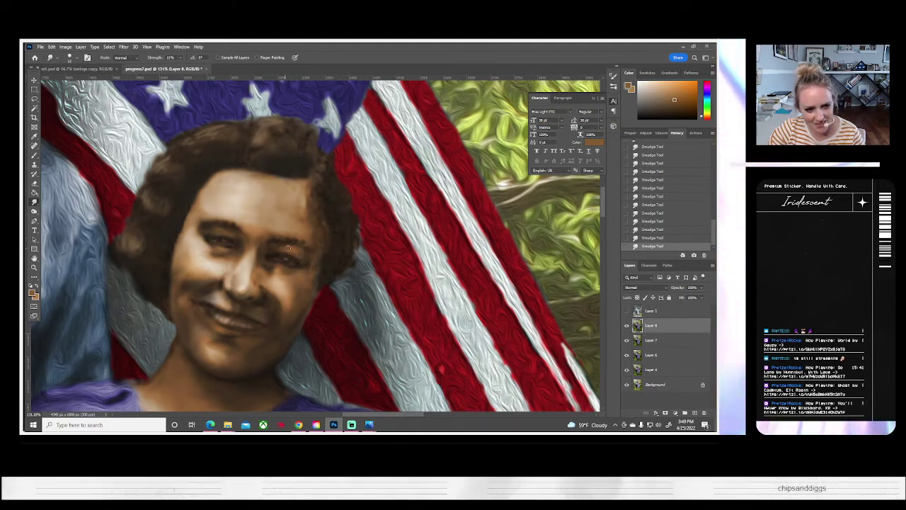
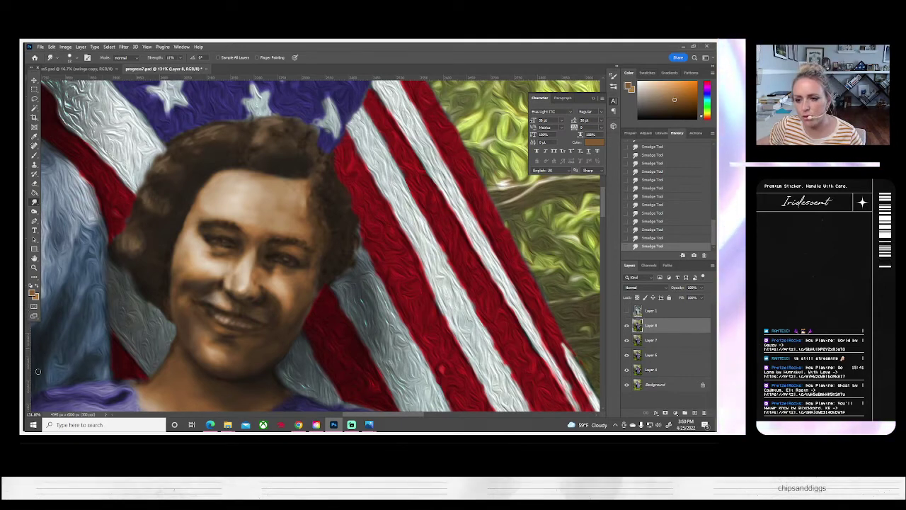
- Show and hide Layer 1 repeatedly to check the woman's eyes and face shading against the original photo
{"action": "left_click", "coordinate": [627, 311]}
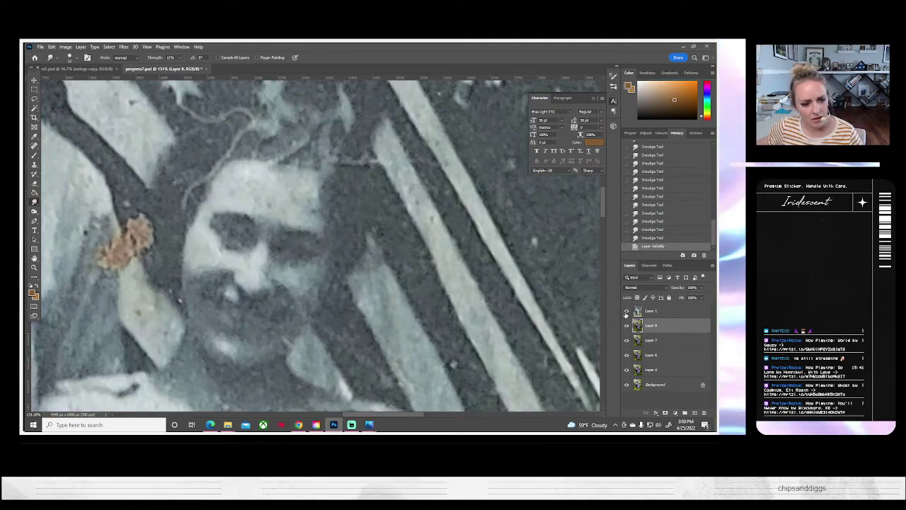
{"action": "left_click", "coordinate": [627, 311]}
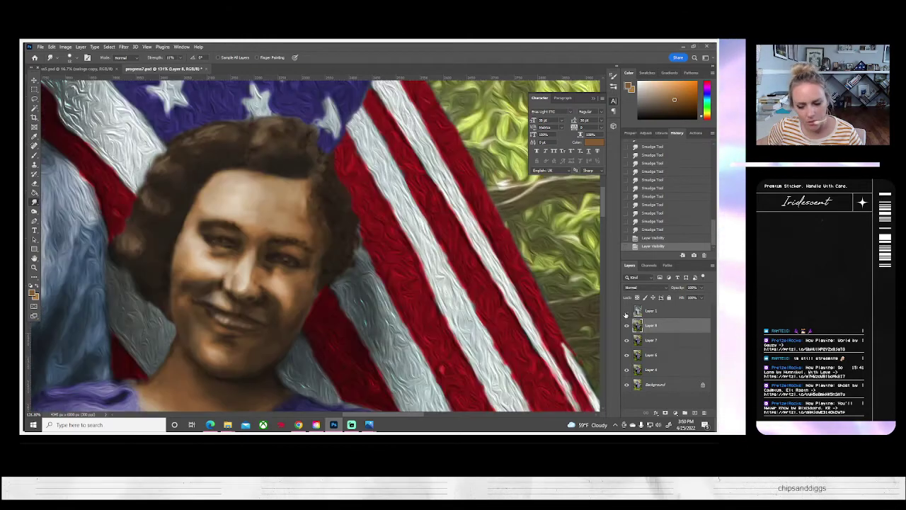
{"action": "left_click", "coordinate": [627, 311]}
{"action": "left_click", "coordinate": [627, 311]}
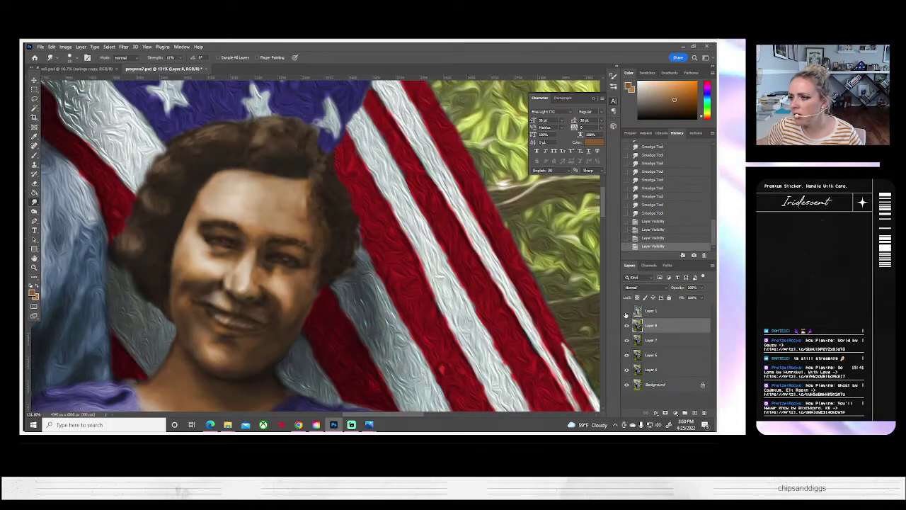
{"action": "left_click", "coordinate": [627, 311]}
{"action": "left_click", "coordinate": [626, 311]}
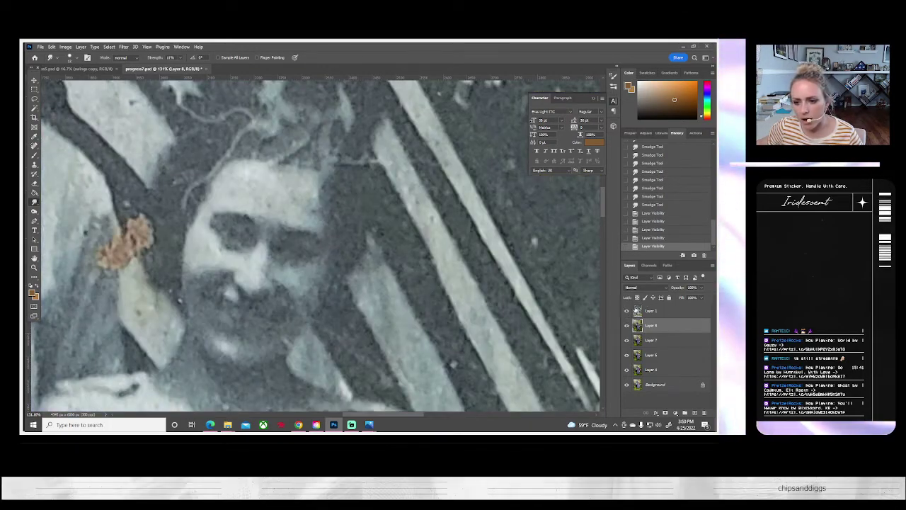
{"action": "left_click", "coordinate": [626, 312]}
{"action": "left_click", "coordinate": [627, 312]}
- Try painting a lighter sampled skin tone along the shaded jawline with a larger brush, smudge it, and revert to before the stroke
{"action": "scroll", "coordinate": [305, 315], "scroll_direction": "down", "scroll_amount": 2}
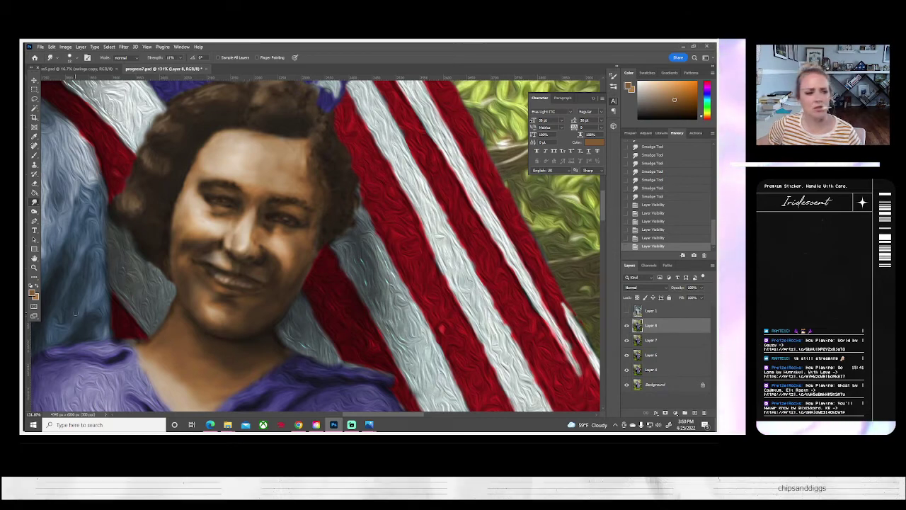
{"action": "key", "text": "b"}
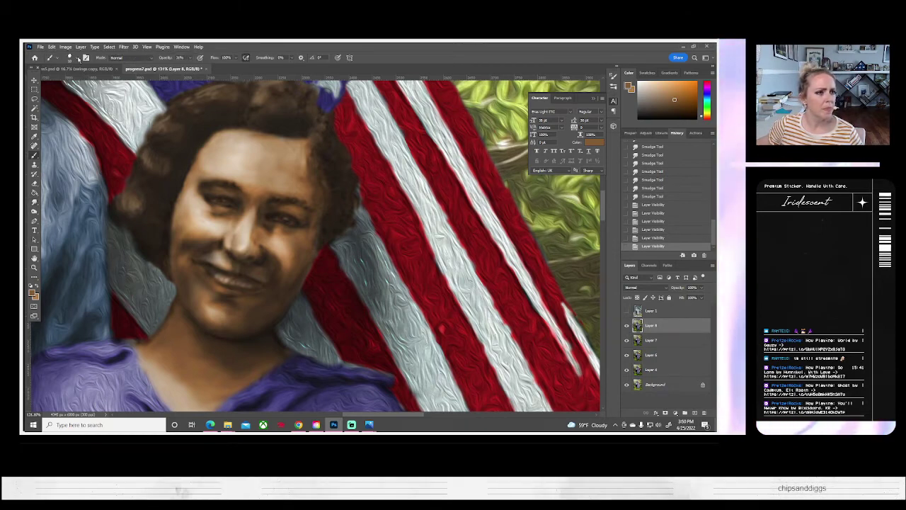
{"action": "left_click", "coordinate": [76, 59]}
{"action": "left_click", "coordinate": [70, 81]}
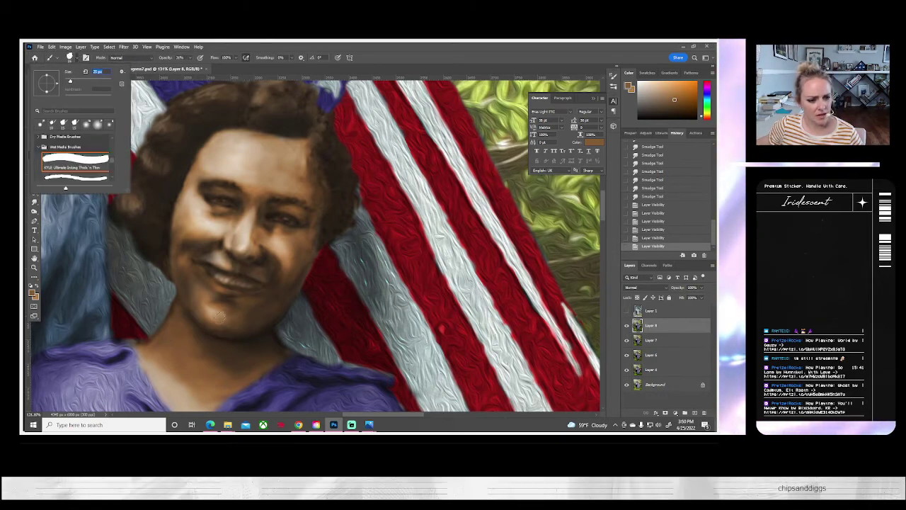
{"action": "key", "text": "Return"}
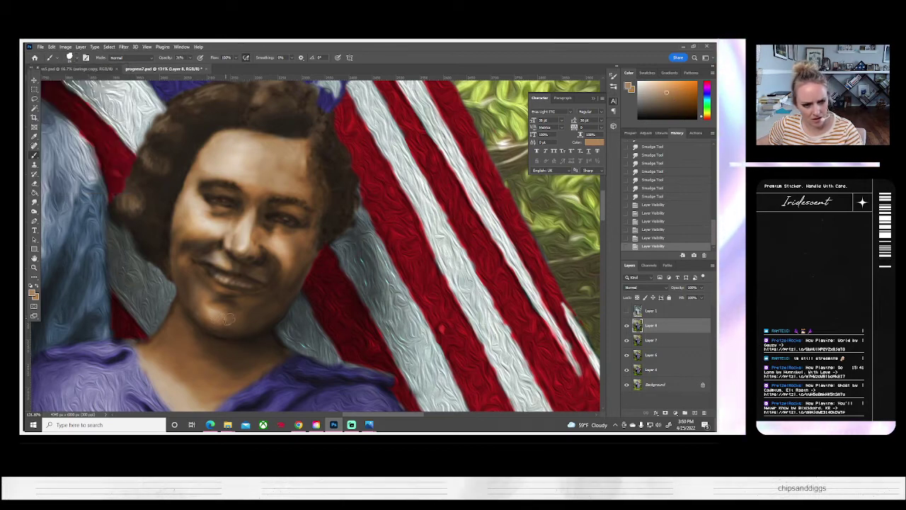
{"action": "left_click_drag", "start_coordinate": [243, 322], "coordinate": [296, 278]}
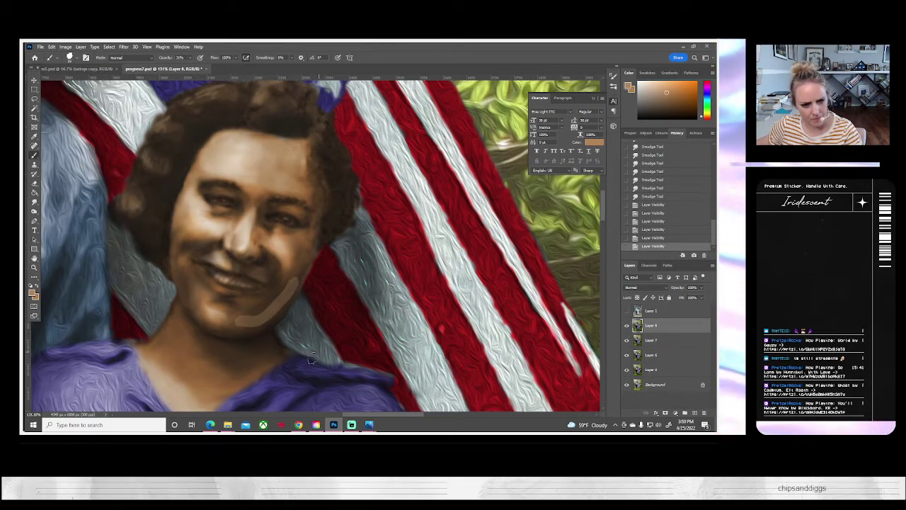
{"action": "left_click", "coordinate": [34, 202]}
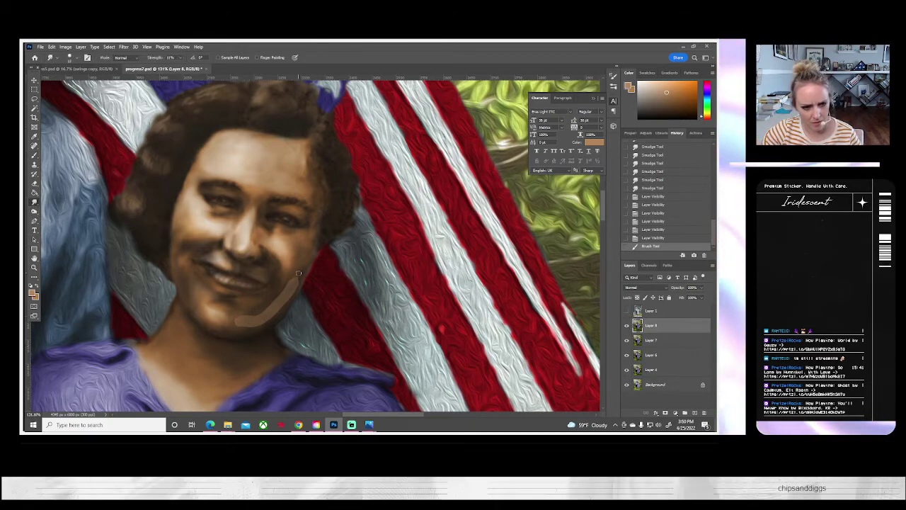
{"action": "mouse_move", "coordinate": [293, 280]}
{"action": "left_mouse_down"}
{"action": "mouse_move", "coordinate": [284, 287]}
{"action": "mouse_move", "coordinate": [301, 289]}
{"action": "mouse_move", "coordinate": [299, 273]}
{"action": "left_mouse_up"}
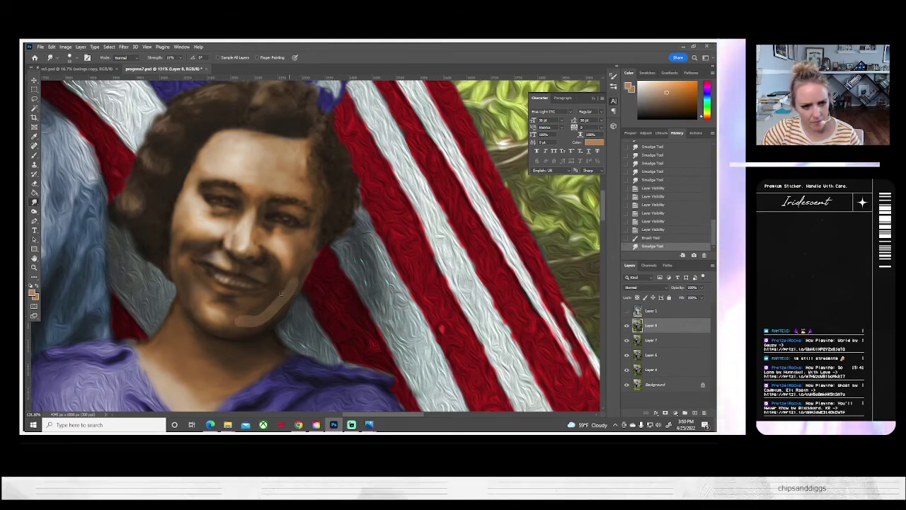
{"action": "left_click_drag", "start_coordinate": [253, 315], "coordinate": [226, 311]}
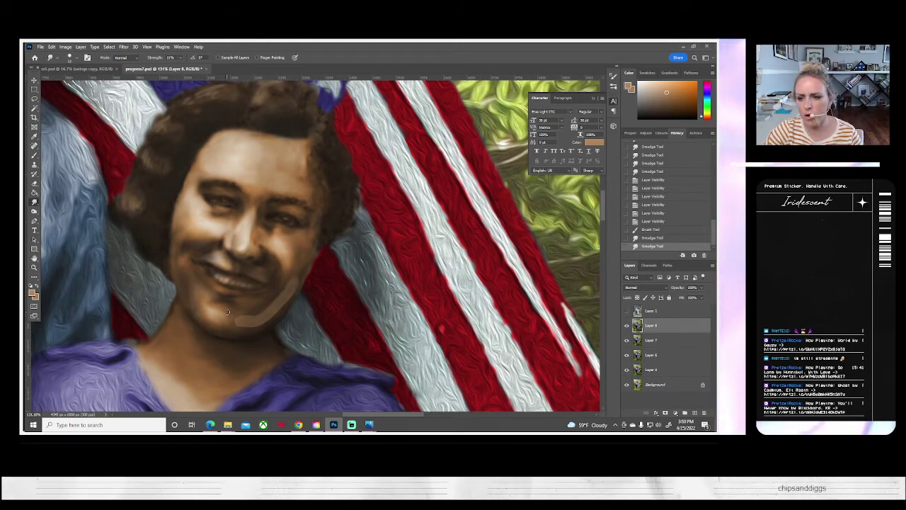
{"action": "left_click", "coordinate": [654, 222]}
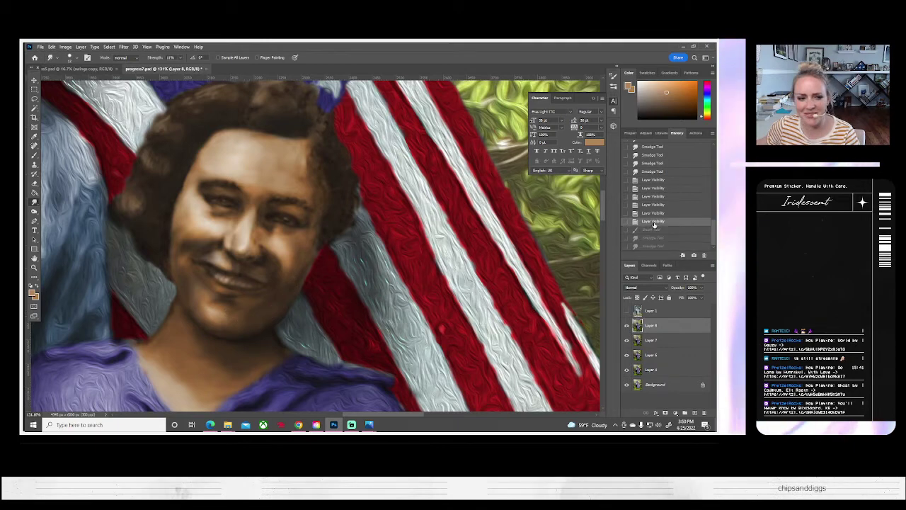
- Save the document, and darken the hair edges on both sides of the woman's face with the Burn tool
{"action": "left_click", "coordinate": [40, 47]}
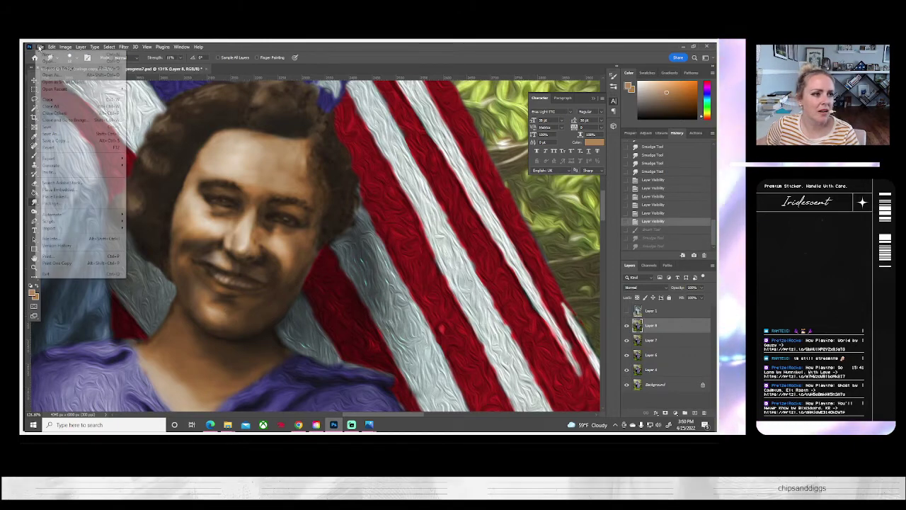
{"action": "left_click", "coordinate": [49, 128]}
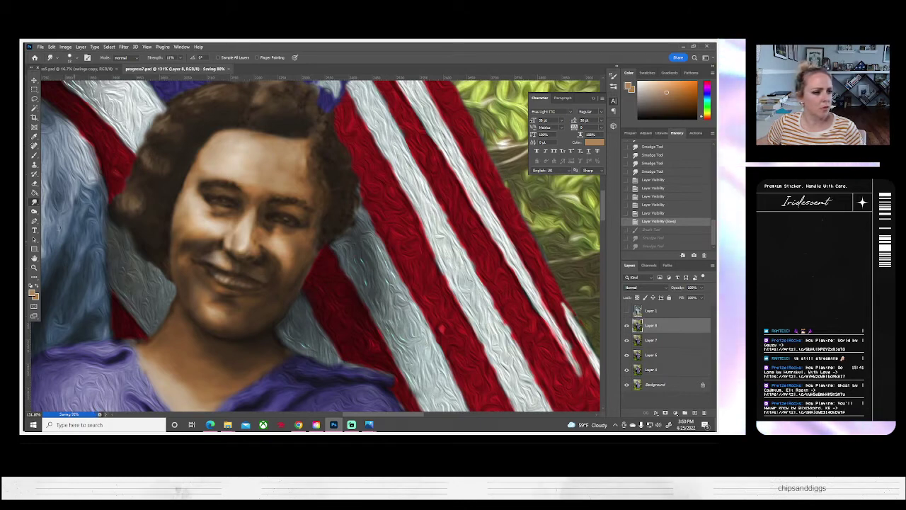
{"action": "left_click", "coordinate": [34, 211]}
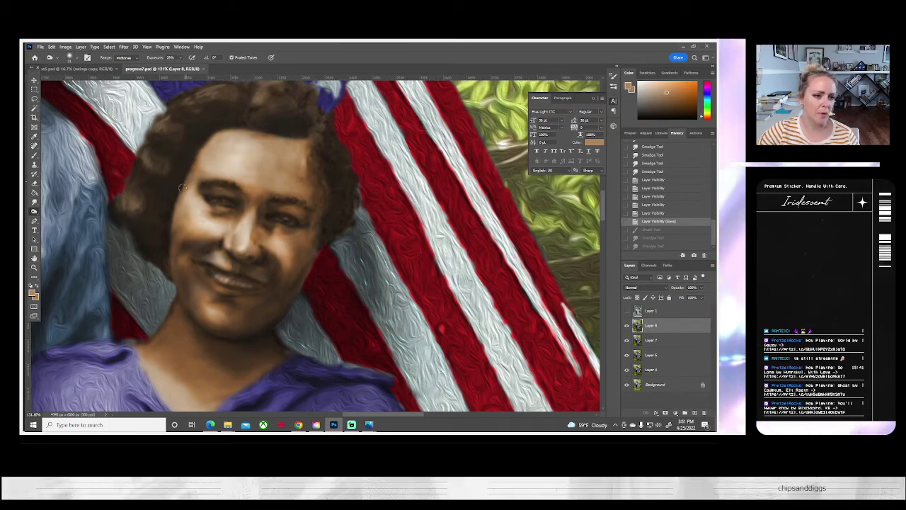
{"action": "mouse_move", "coordinate": [177, 200]}
{"action": "left_mouse_down"}
{"action": "mouse_move", "coordinate": [188, 162]}
{"action": "mouse_move", "coordinate": [235, 128]}
{"action": "mouse_move", "coordinate": [306, 139]}
{"action": "mouse_move", "coordinate": [268, 141]}
{"action": "mouse_move", "coordinate": [316, 157]}
{"action": "mouse_move", "coordinate": [309, 149]}
{"action": "mouse_move", "coordinate": [335, 201]}
{"action": "left_mouse_up"}
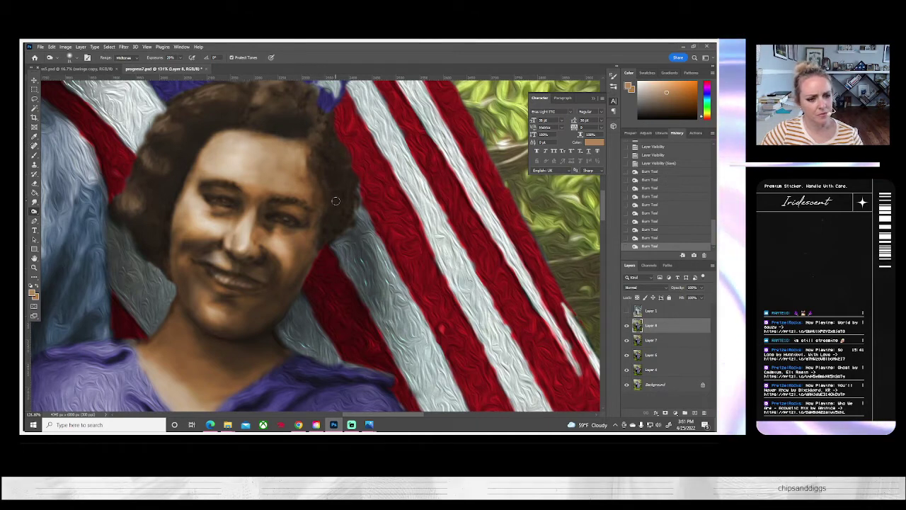
- Brush a dark brown sampled from the hair down the shaded edge of the face, from the temple to the cheek
{"action": "left_click", "coordinate": [34, 155]}
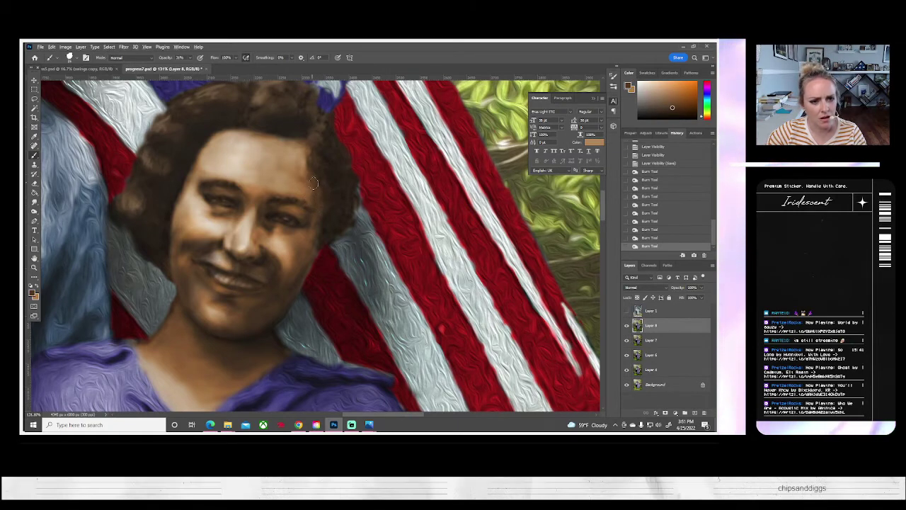
{"action": "left_click", "coordinate": [318, 192], "text": "alt"}
{"action": "left_click", "coordinate": [318, 214]}
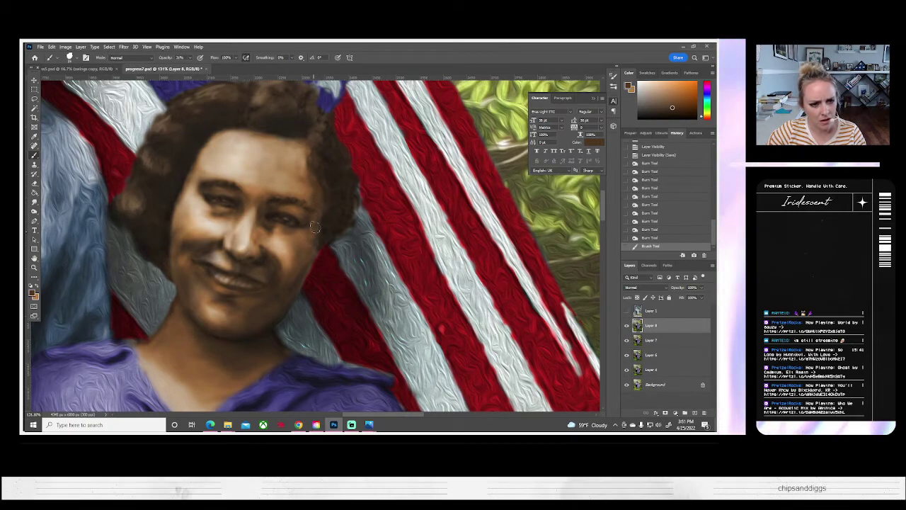
{"action": "left_click", "coordinate": [314, 228]}
{"action": "left_click", "coordinate": [313, 236]}
{"action": "left_click", "coordinate": [314, 252]}
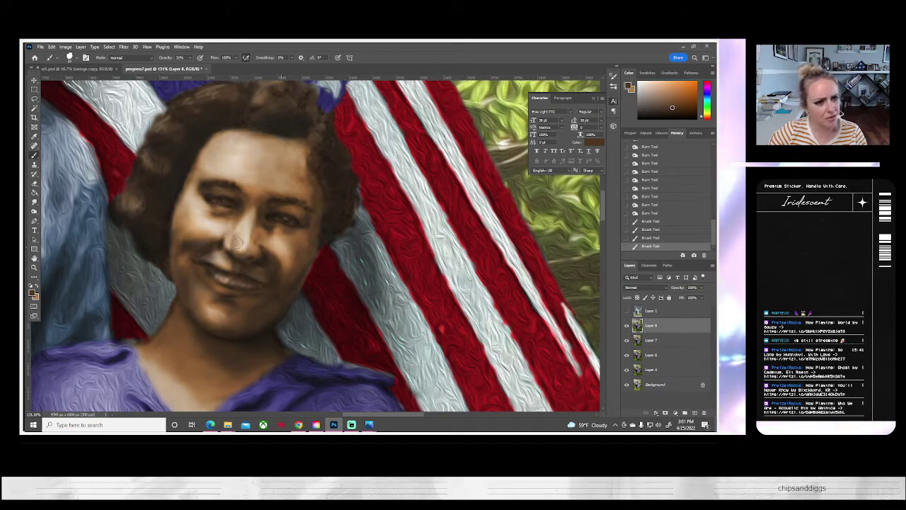
- Smudge the dark paint along the shaded temple and cheek with an enlarged tip to blend the hairline into the face
{"action": "left_click", "coordinate": [34, 202]}
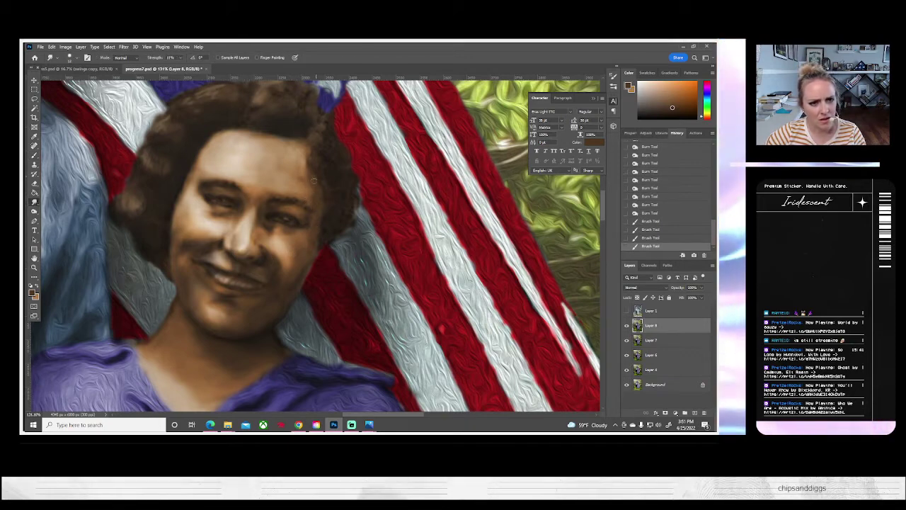
{"action": "left_click_drag", "start_coordinate": [314, 174], "coordinate": [317, 162]}
{"action": "left_click", "coordinate": [78, 61]}
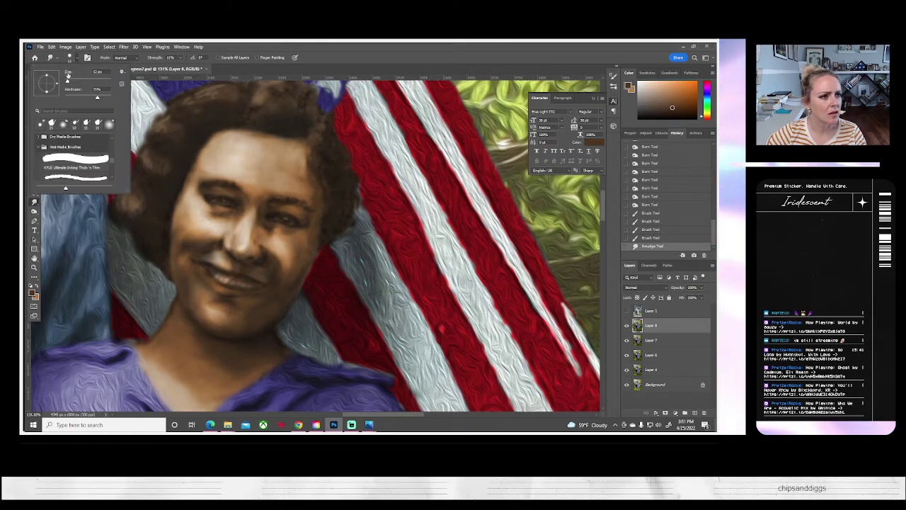
{"action": "left_click", "coordinate": [312, 203]}
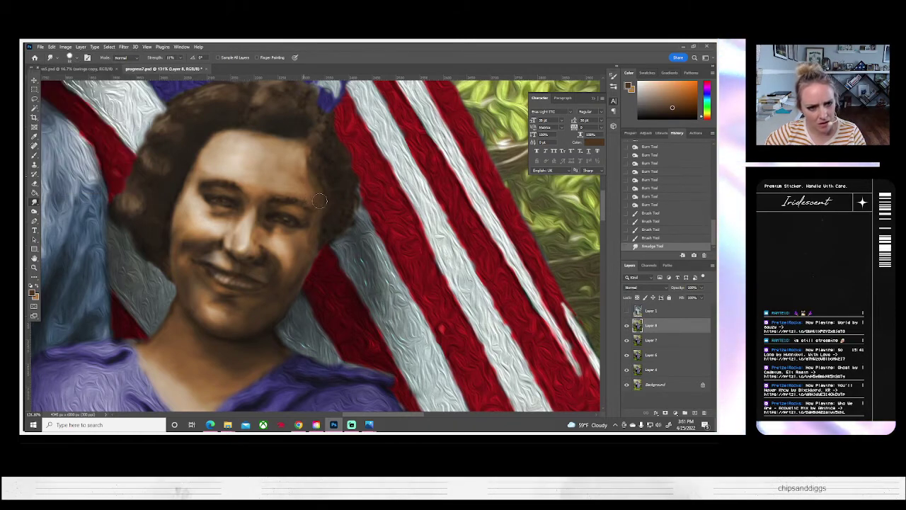
{"action": "mouse_move", "coordinate": [318, 202]}
{"action": "left_mouse_down"}
{"action": "mouse_move", "coordinate": [306, 170]}
{"action": "mouse_move", "coordinate": [311, 181]}
{"action": "left_mouse_up"}
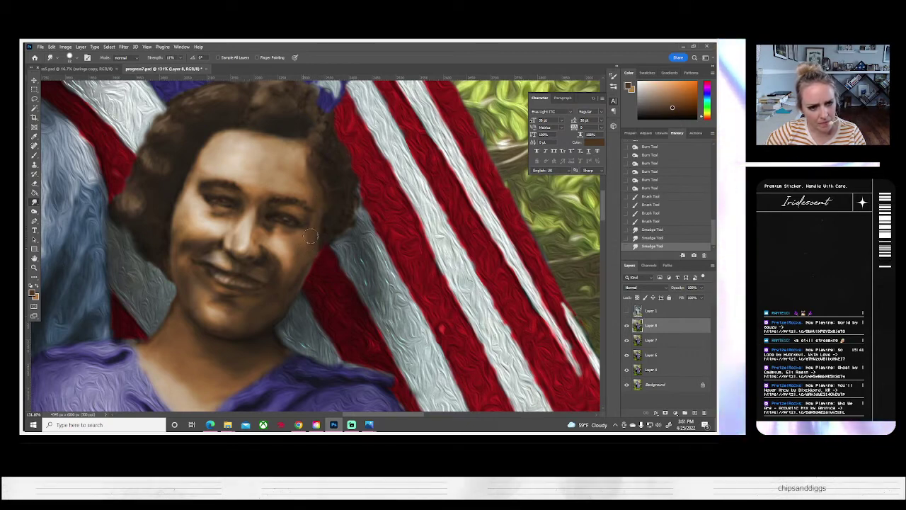
{"action": "mouse_move", "coordinate": [311, 238]}
{"action": "left_mouse_down"}
{"action": "mouse_move", "coordinate": [321, 202]}
{"action": "mouse_move", "coordinate": [315, 244]}
{"action": "left_mouse_up"}
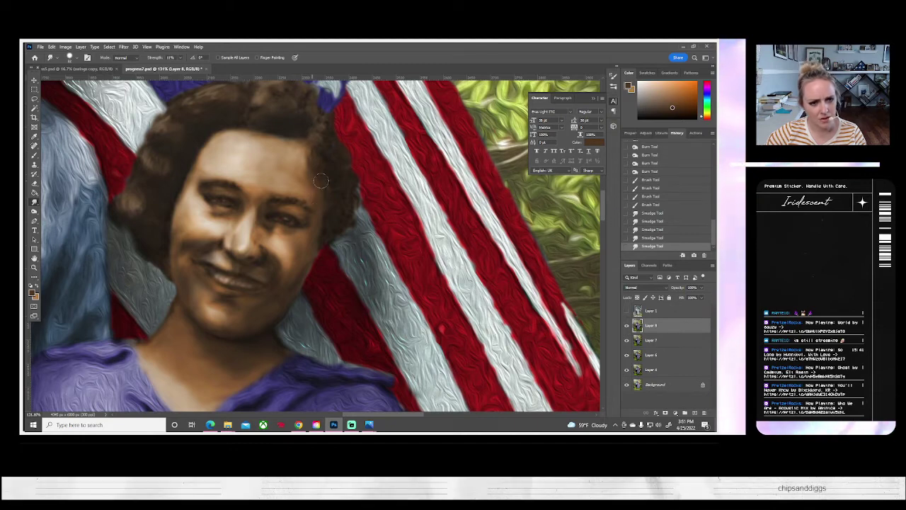
{"action": "left_click_drag", "start_coordinate": [323, 224], "coordinate": [314, 259]}
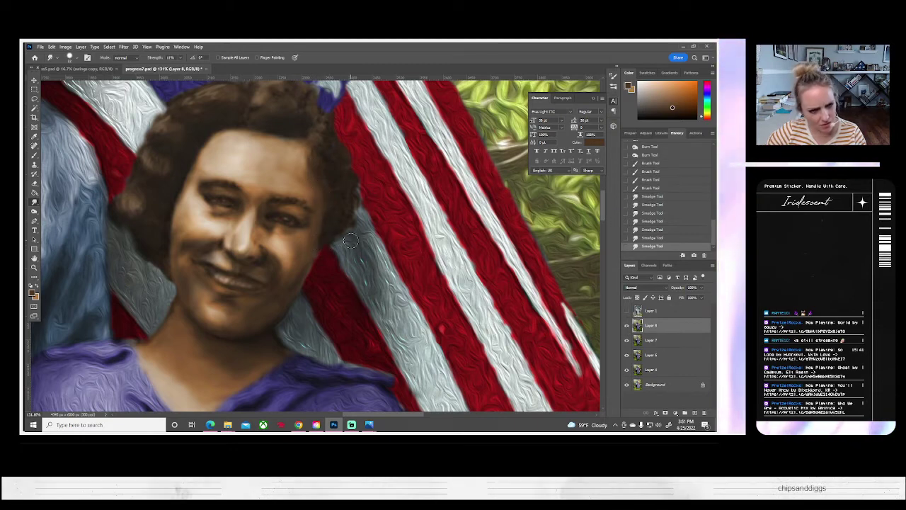
- Compare the painted face with the original photo by toggling Layer 1's visibility, checking the hairline, face shape and shading
{"action": "left_click", "coordinate": [626, 311]}
{"action": "left_click", "coordinate": [625, 313]}
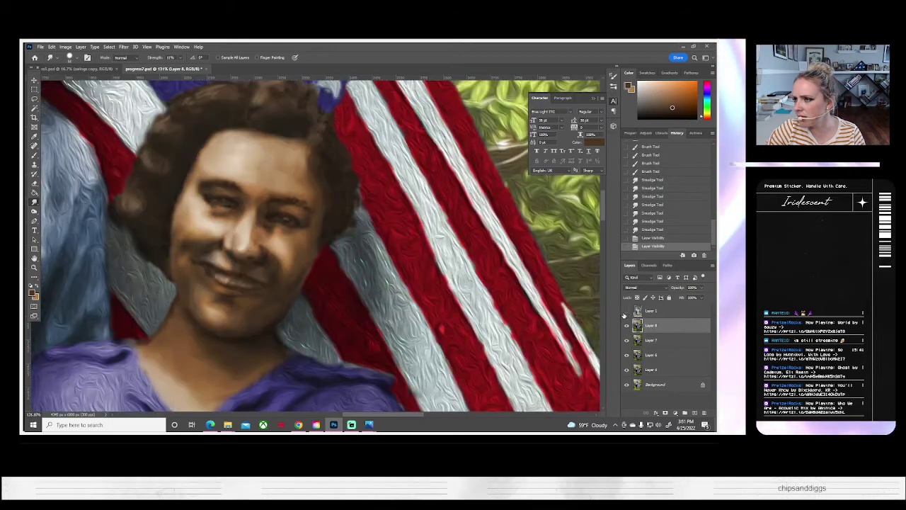
{"action": "left_click", "coordinate": [626, 313]}
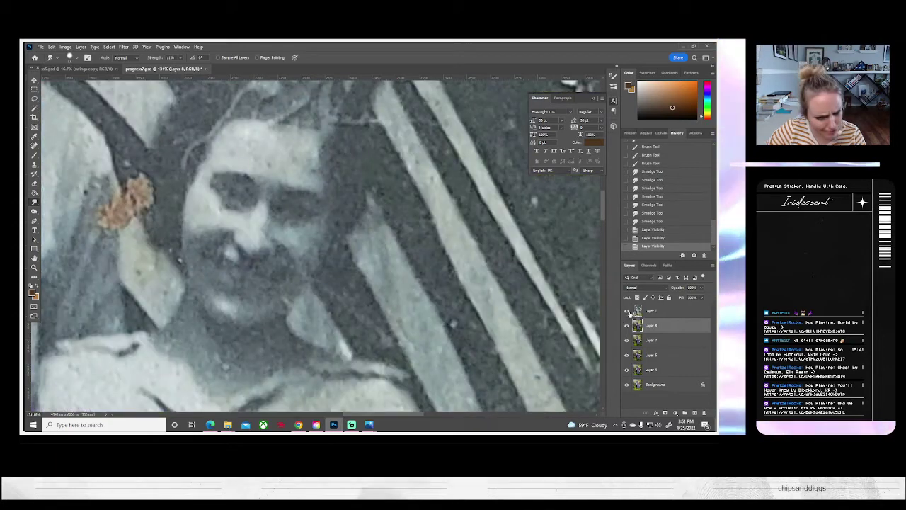
{"action": "left_click", "coordinate": [626, 313]}
{"action": "left_click", "coordinate": [626, 315]}
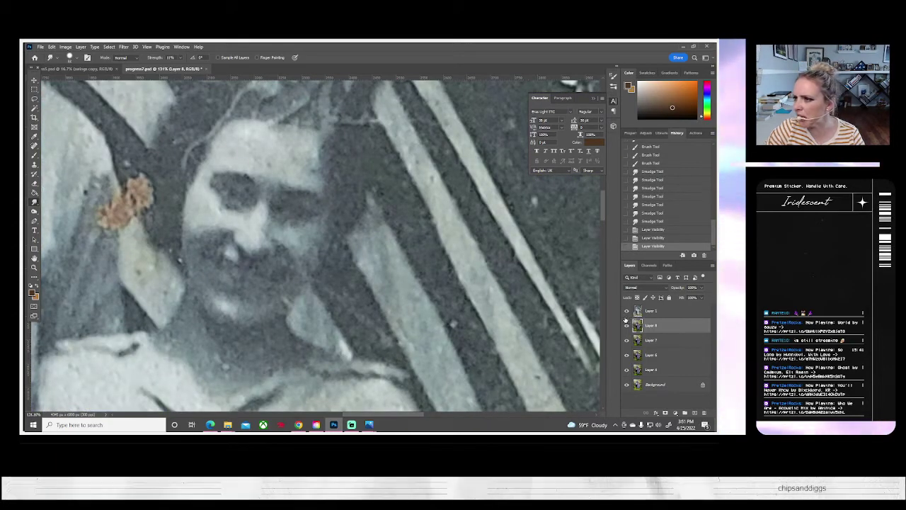
{"action": "left_click", "coordinate": [626, 312]}
{"action": "left_click", "coordinate": [626, 314]}
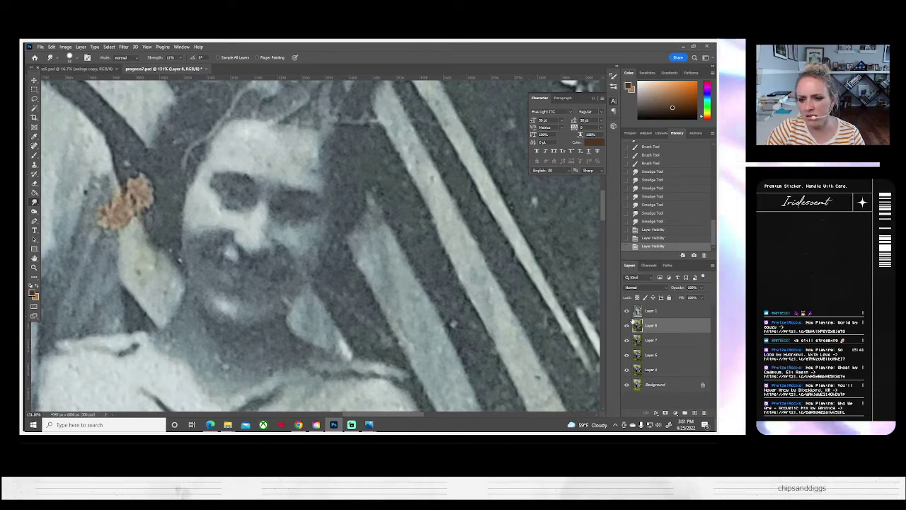
{"action": "left_click", "coordinate": [626, 313]}
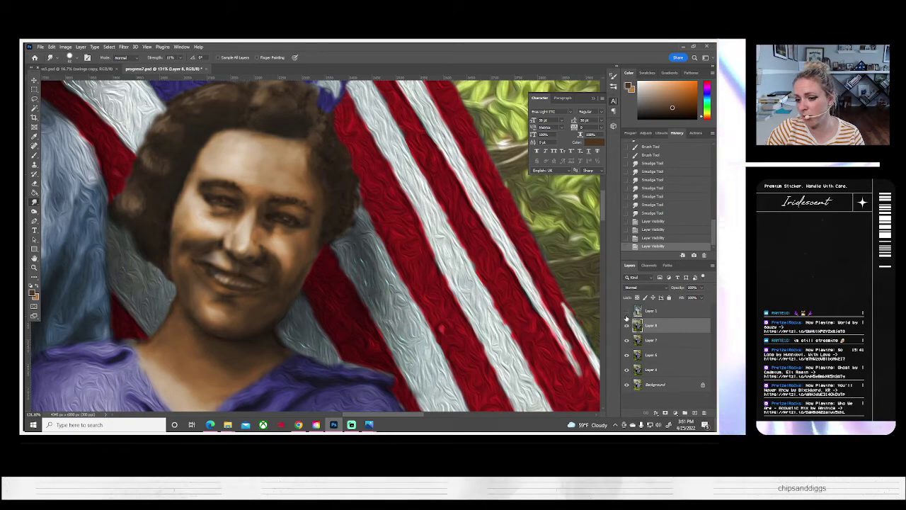
{"action": "left_click", "coordinate": [627, 313]}
{"action": "left_click", "coordinate": [627, 313]}
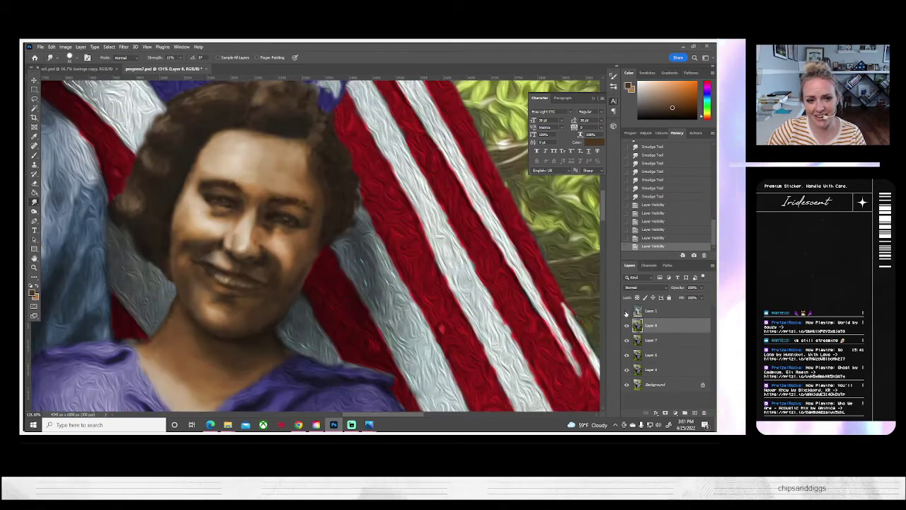
{"action": "left_click", "coordinate": [627, 313]}
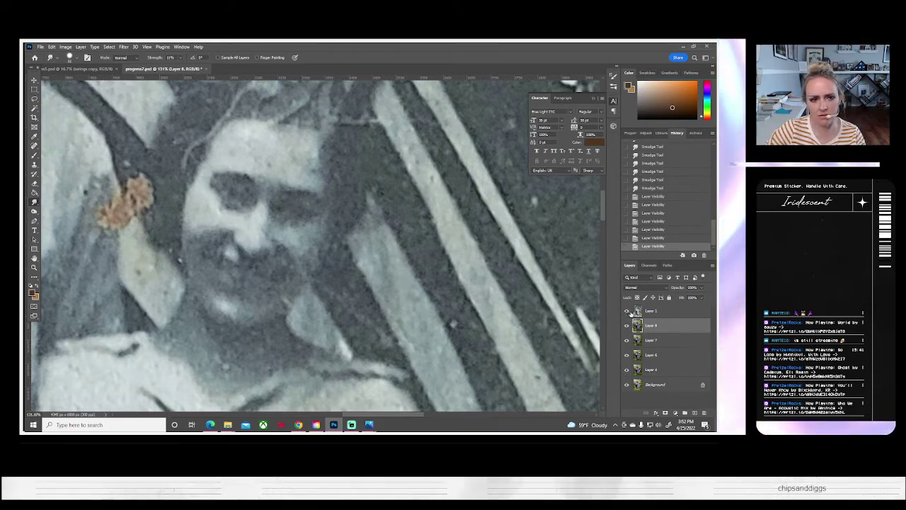
{"action": "left_click", "coordinate": [626, 312]}
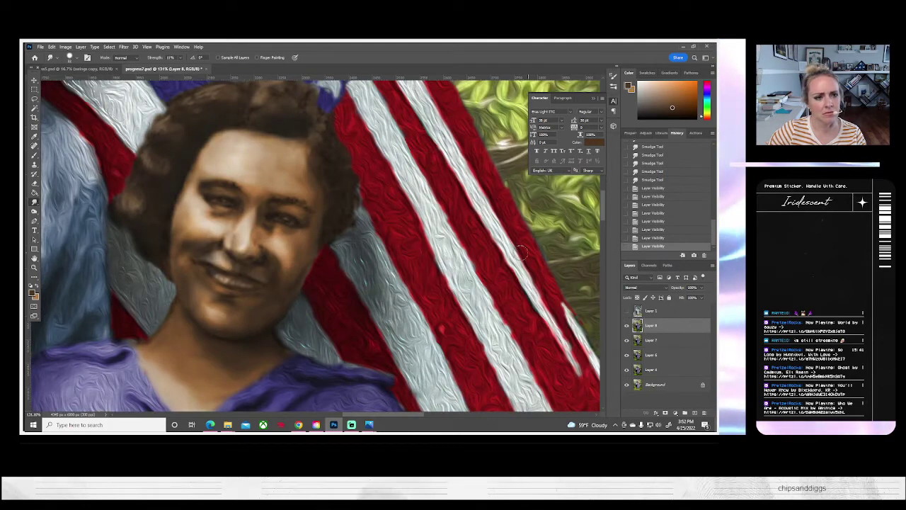
- Darken the woman's forehead along the hairline, from temple to temple, with the Burn tool
{"action": "left_click", "coordinate": [34, 212]}
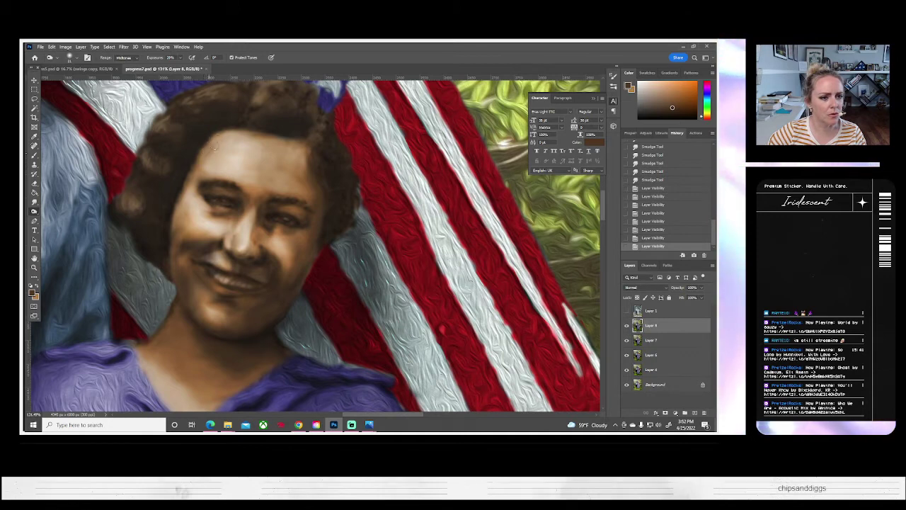
{"action": "mouse_move", "coordinate": [225, 133]}
{"action": "left_mouse_down"}
{"action": "mouse_move", "coordinate": [207, 144]}
{"action": "mouse_move", "coordinate": [185, 171]}
{"action": "left_mouse_up"}
{"action": "left_click_drag", "start_coordinate": [238, 134], "coordinate": [294, 141]}
{"action": "left_click_drag", "start_coordinate": [295, 141], "coordinate": [301, 148]}
{"action": "left_click_drag", "start_coordinate": [302, 149], "coordinate": [309, 154]}
{"action": "left_click", "coordinate": [323, 171]}
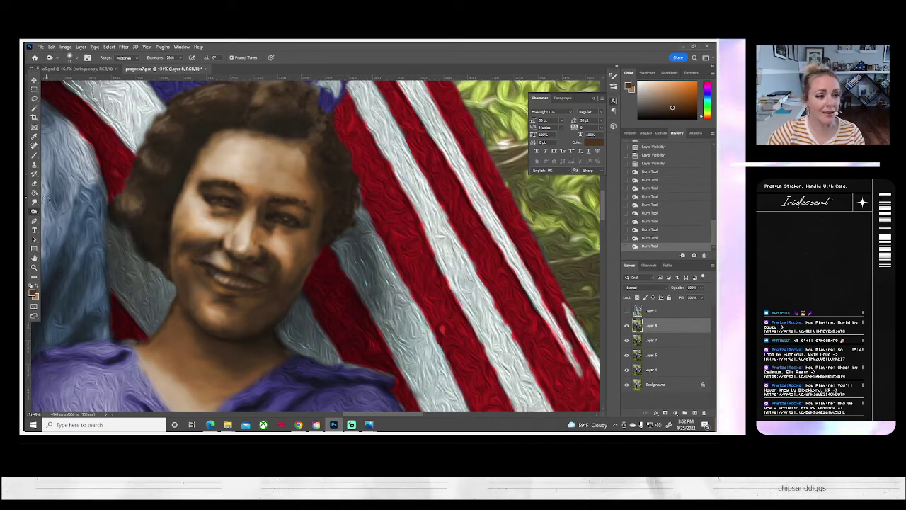
- Smudge the burned shading across the forehead and the lower hair edge, and check the result against the original photo on Layer 1
{"action": "left_click", "coordinate": [34, 202]}
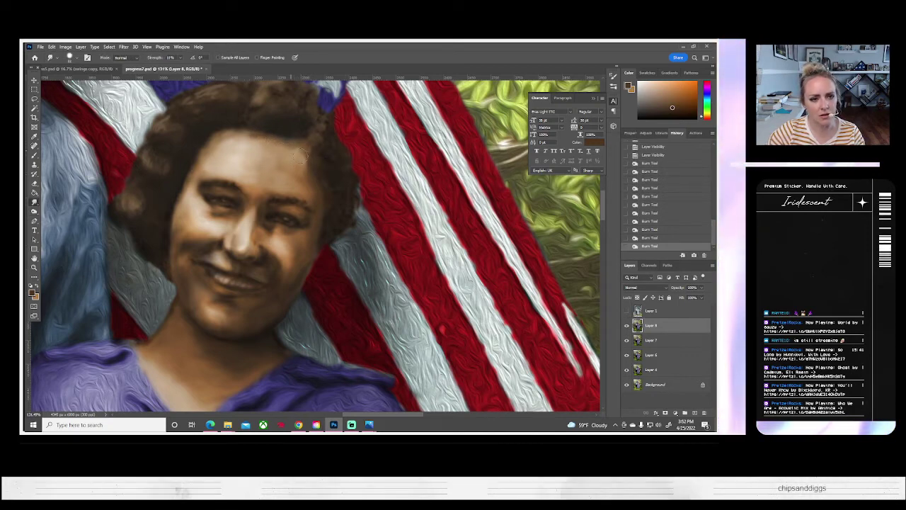
{"action": "left_click_drag", "start_coordinate": [287, 145], "coordinate": [233, 130]}
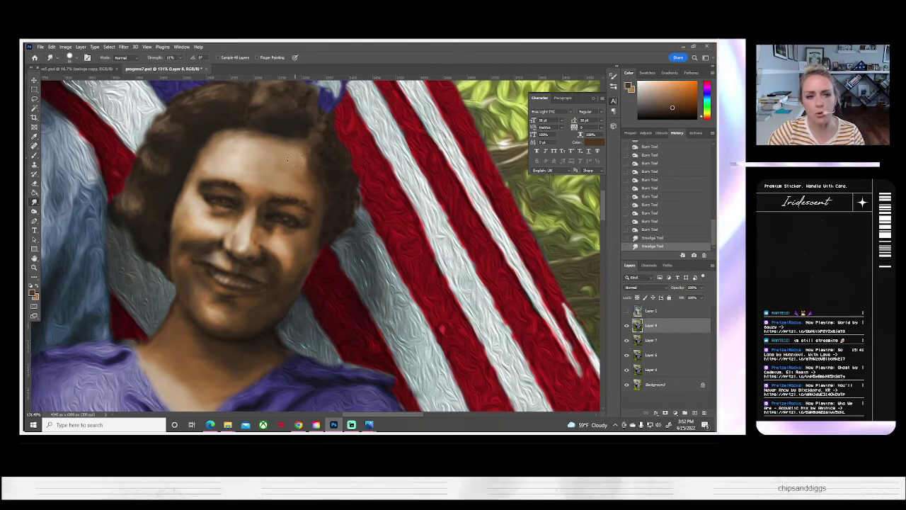
{"action": "left_click_drag", "start_coordinate": [250, 147], "coordinate": [242, 149]}
{"action": "left_click_drag", "start_coordinate": [244, 177], "coordinate": [239, 189]}
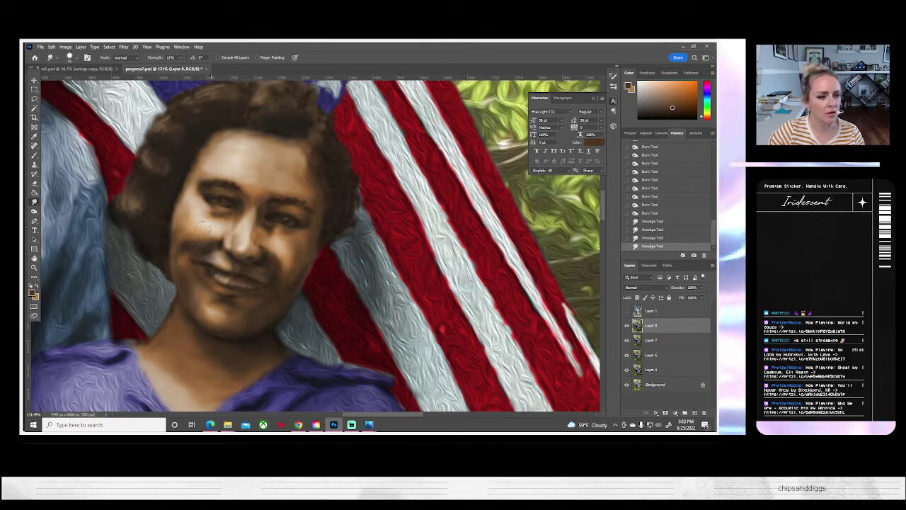
{"action": "left_click_drag", "start_coordinate": [121, 245], "coordinate": [116, 236]}
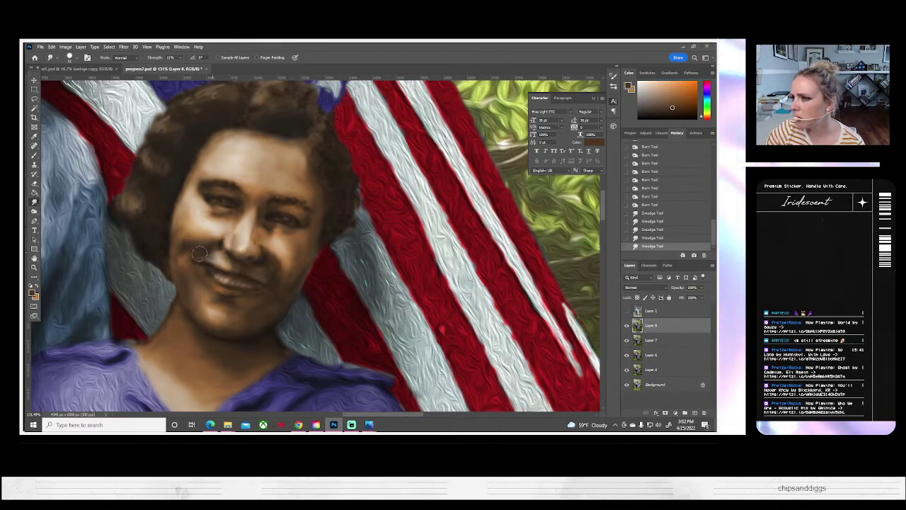
{"action": "left_click", "coordinate": [627, 310]}
{"action": "left_click", "coordinate": [627, 310]}
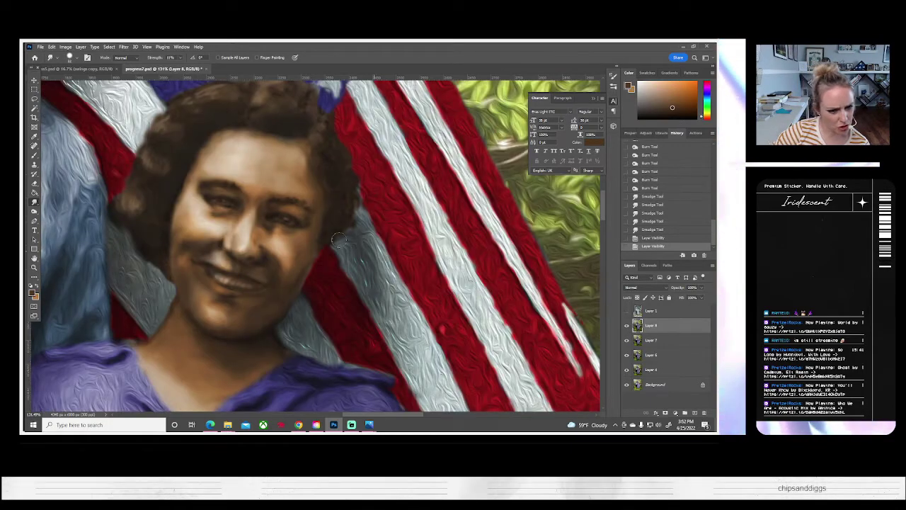
- Set the Brush tool to a smaller tip and sample a dark brown from the painting
{"action": "left_click", "coordinate": [34, 155]}
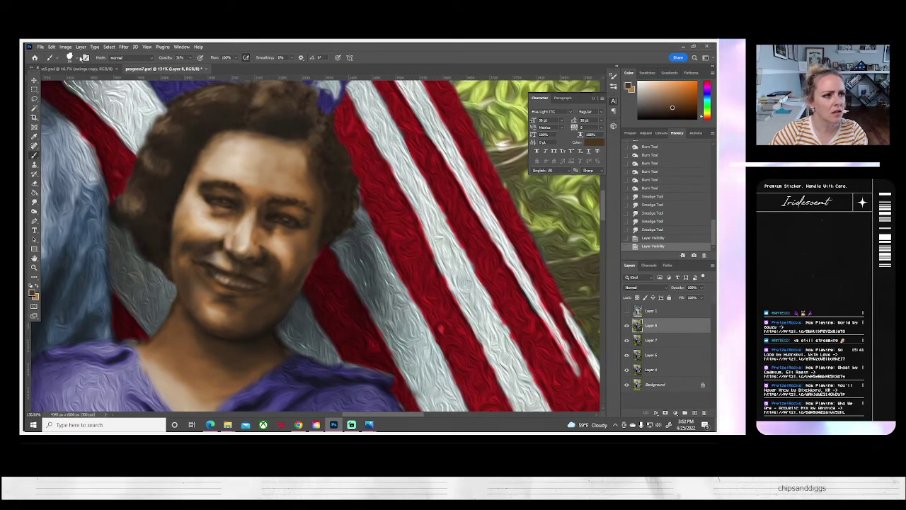
{"action": "left_click", "coordinate": [74, 58]}
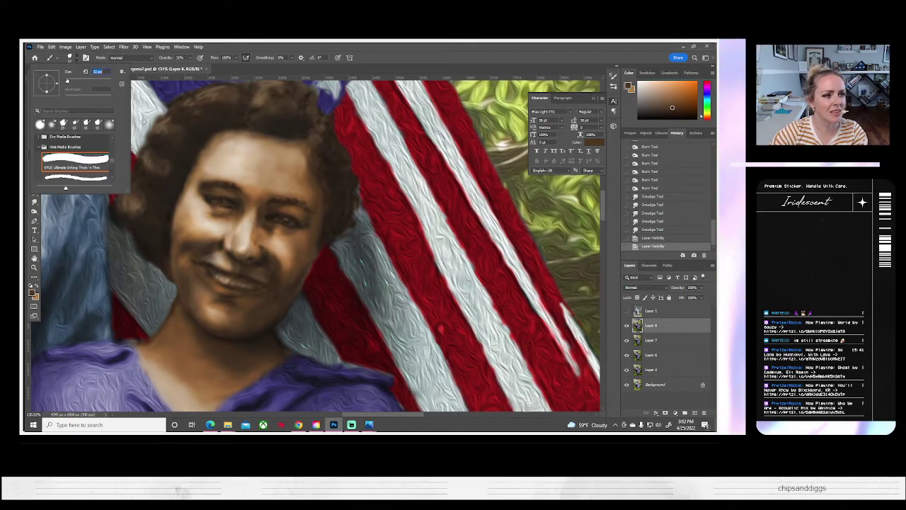
{"action": "left_click", "coordinate": [292, 299]}
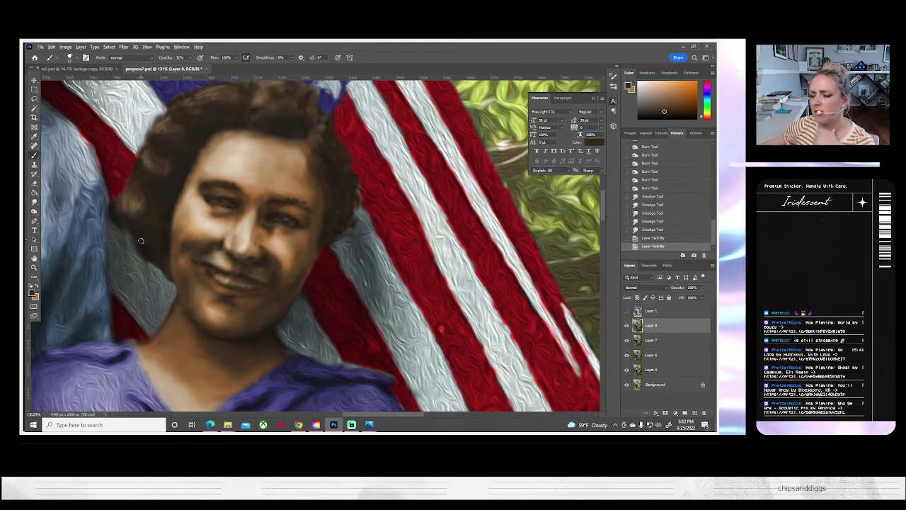
- Examine the jawline and hair outline by repeatedly switching between the original photo on Layer 1 and the painted portrait
{"action": "left_click", "coordinate": [626, 312]}
{"action": "left_click", "coordinate": [626, 311]}
{"action": "left_click", "coordinate": [627, 312]}
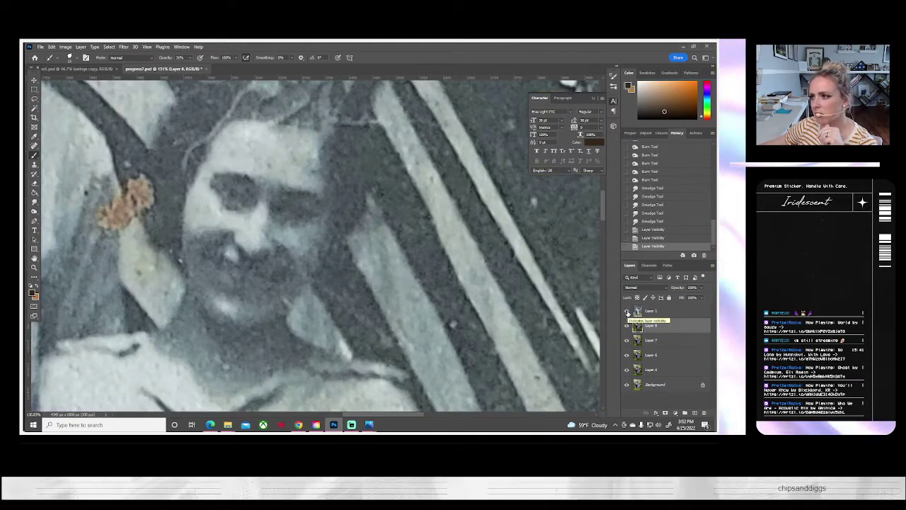
{"action": "left_click", "coordinate": [627, 311]}
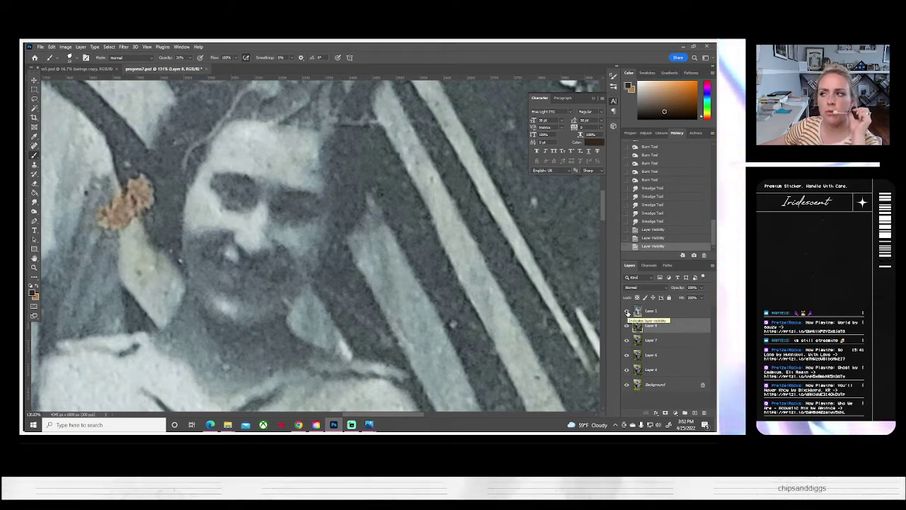
{"action": "left_click", "coordinate": [627, 311]}
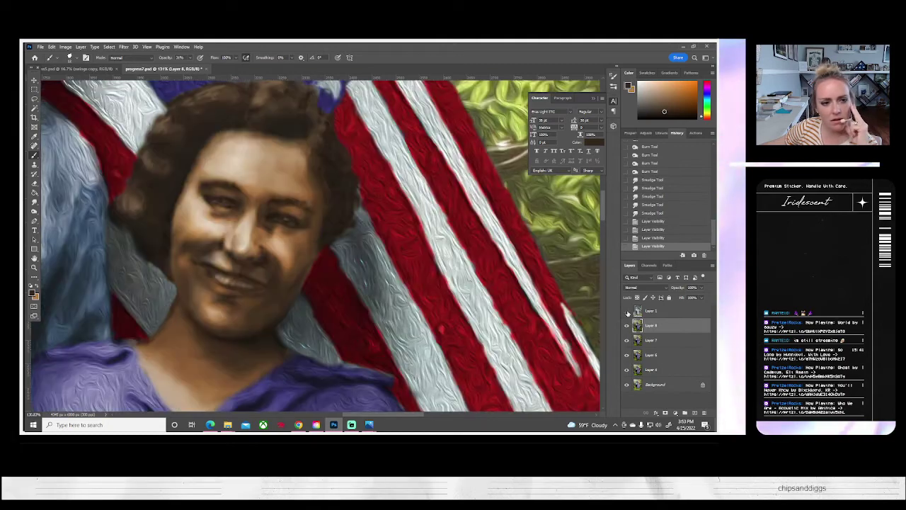
{"action": "left_click", "coordinate": [627, 311]}
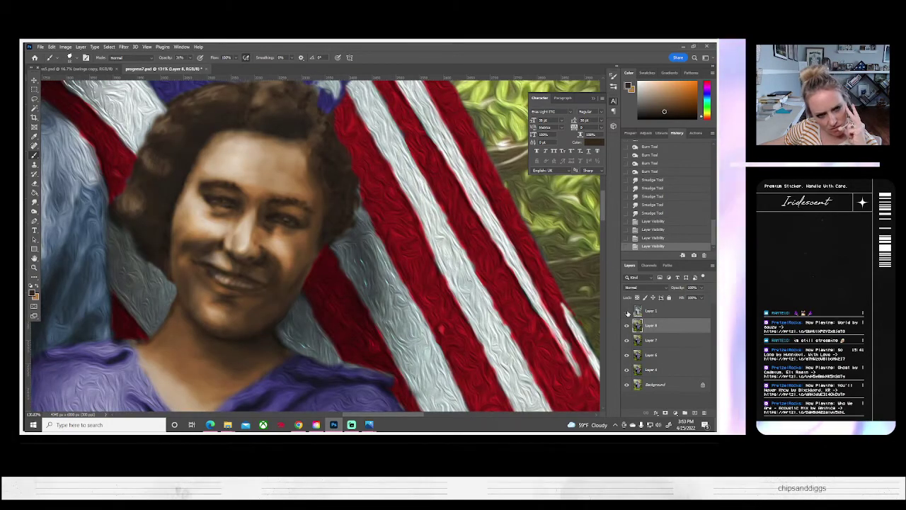
{"action": "left_click", "coordinate": [627, 312]}
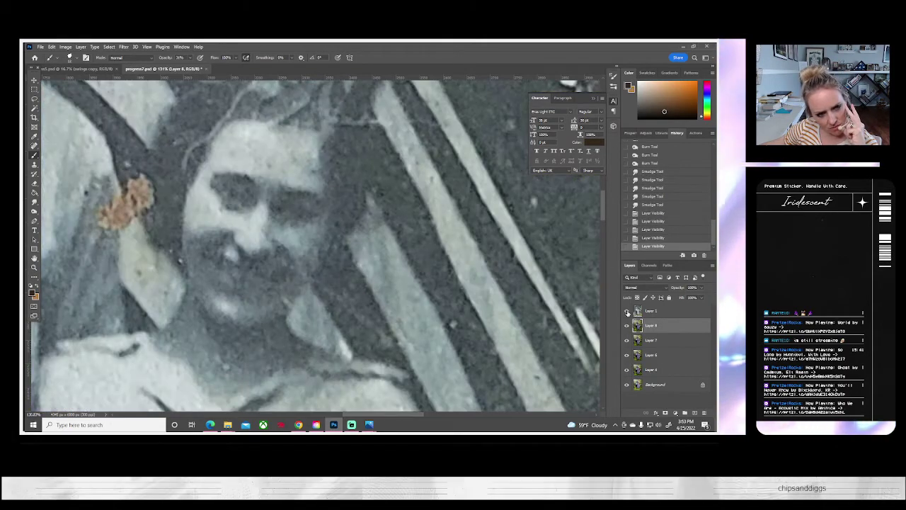
{"action": "left_click", "coordinate": [627, 311]}
{"action": "left_click", "coordinate": [627, 311]}
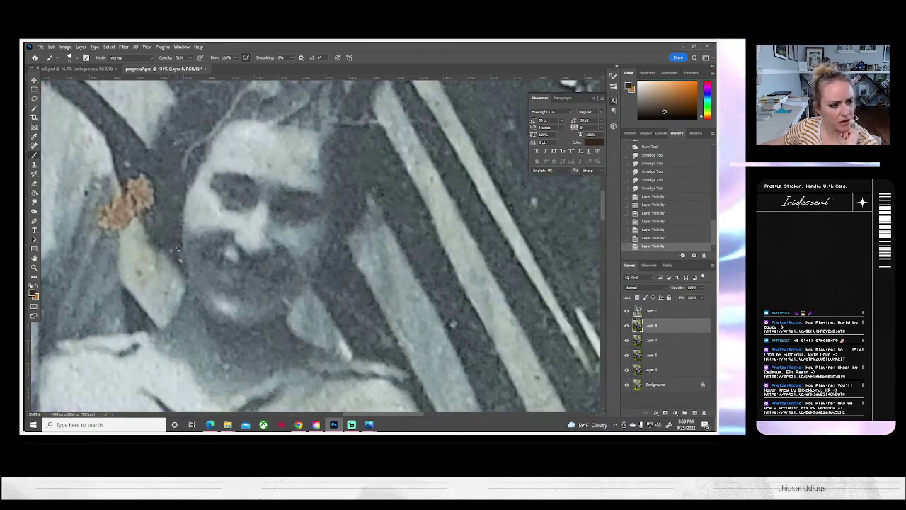
{"action": "left_click", "coordinate": [626, 312]}
{"action": "left_click", "coordinate": [626, 312]}
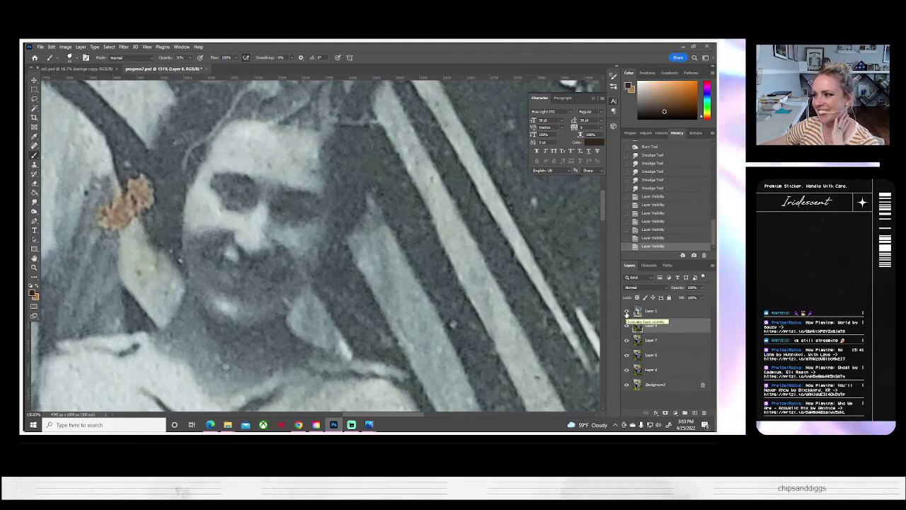
{"action": "left_click", "coordinate": [626, 313]}
{"action": "left_click", "coordinate": [626, 313]}
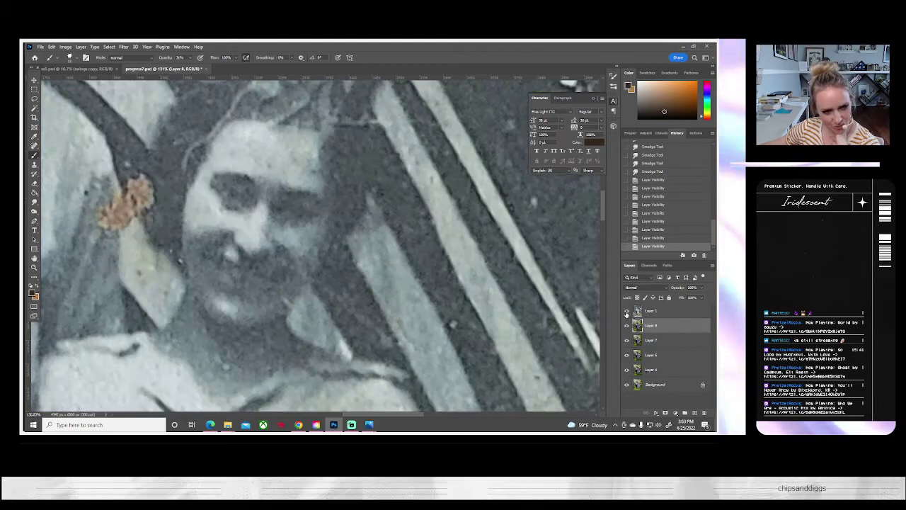
{"action": "left_click", "coordinate": [627, 313]}
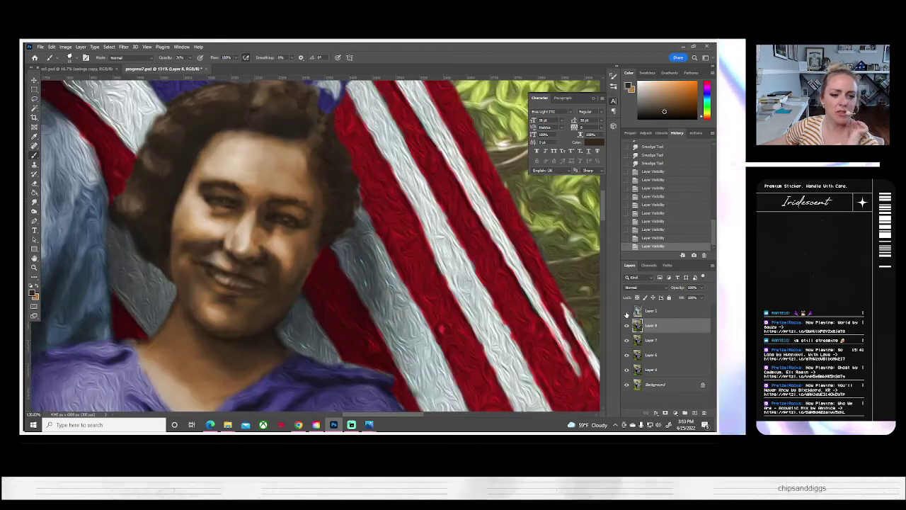
- Sample a brown from the shaded cheek and brush it along the outer jaw edge up to the hair, over the red stripe
{"action": "left_click", "coordinate": [279, 264], "text": "alt"}
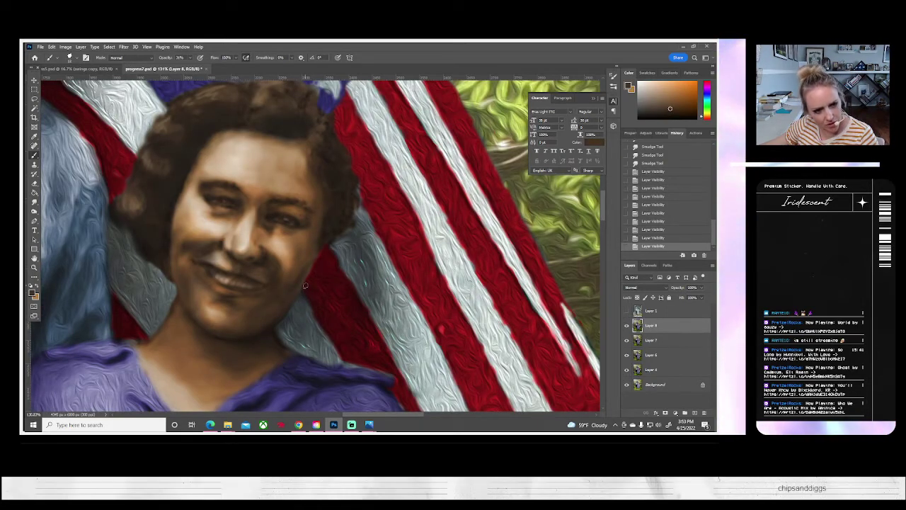
{"action": "left_click", "coordinate": [308, 284]}
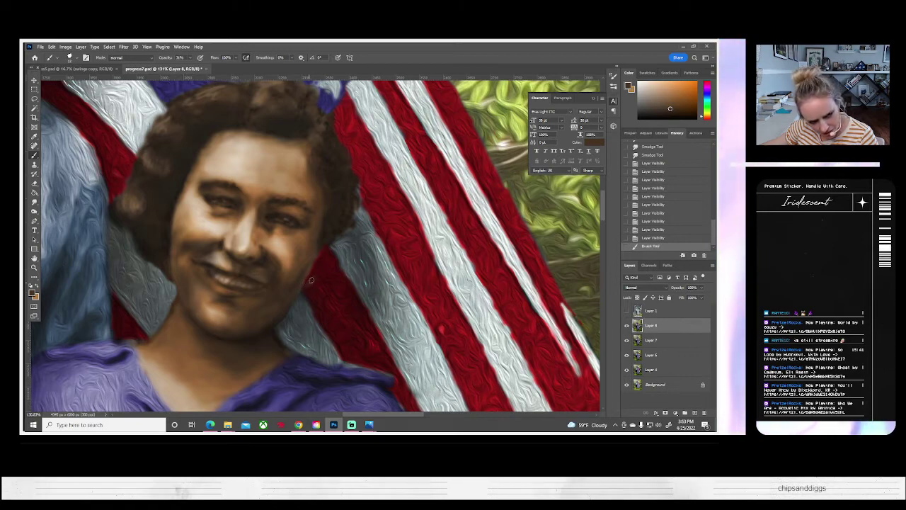
{"action": "left_click", "coordinate": [310, 287]}
{"action": "left_click", "coordinate": [310, 281]}
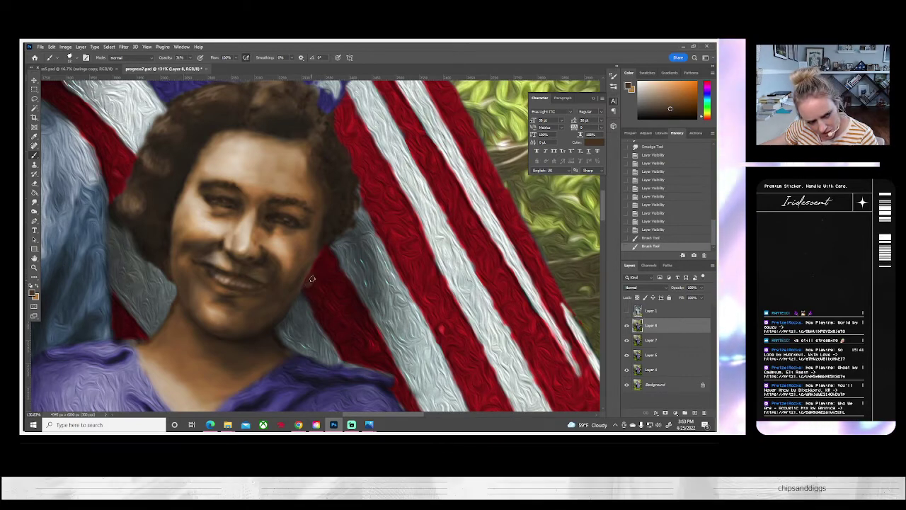
{"action": "left_click", "coordinate": [315, 267]}
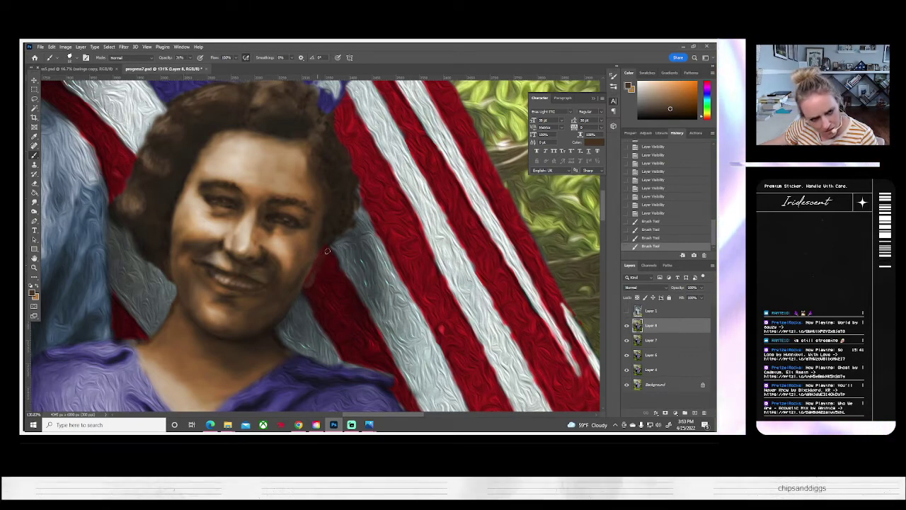
{"action": "left_click_drag", "start_coordinate": [329, 243], "coordinate": [325, 270]}
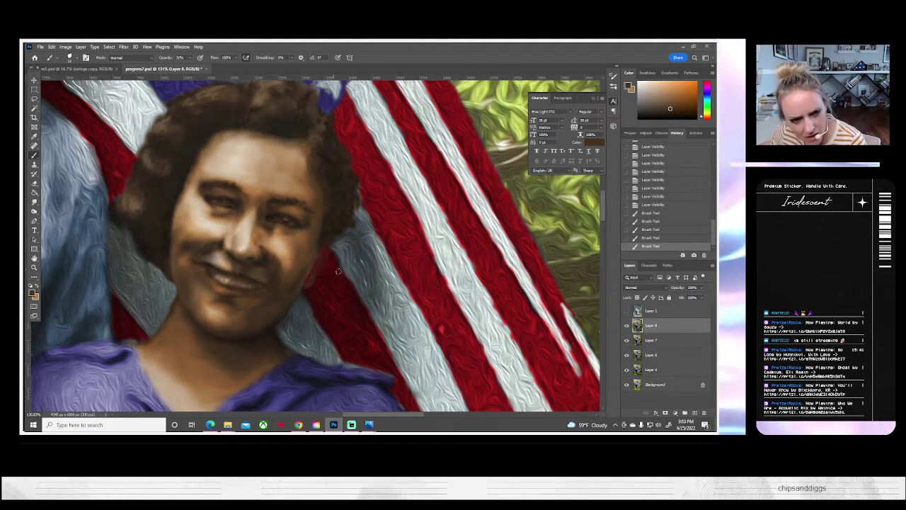
- Sample browns from the shaded cheek and lower jaw and brush them over the outer jaw edge just below the hair
{"action": "left_click", "coordinate": [299, 265], "text": "alt"}
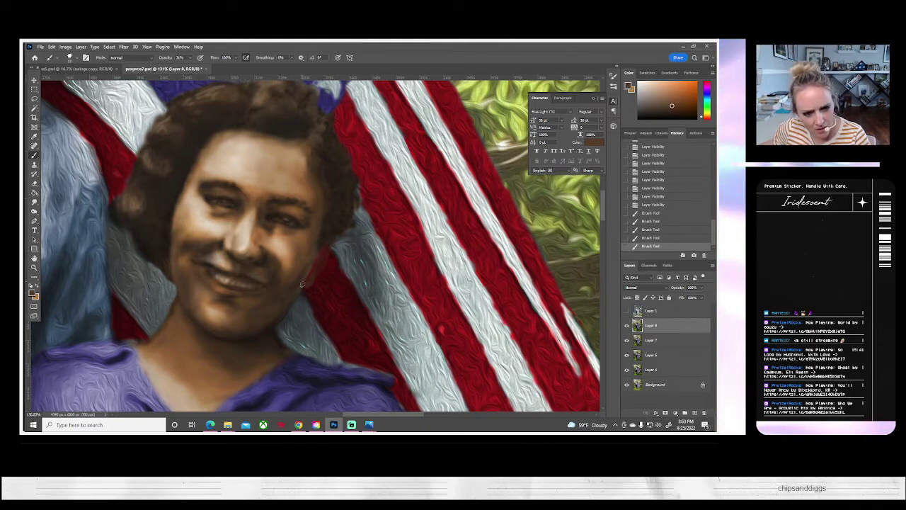
{"action": "mouse_move", "coordinate": [306, 283]}
{"action": "left_mouse_down"}
{"action": "mouse_move", "coordinate": [323, 262]}
{"action": "mouse_move", "coordinate": [315, 258]}
{"action": "left_mouse_up"}
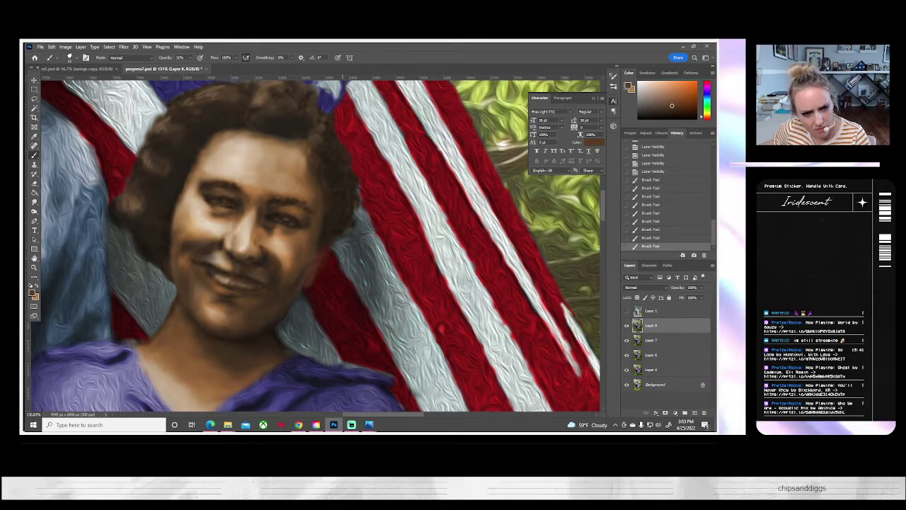
{"action": "left_click", "coordinate": [292, 296], "text": "alt"}
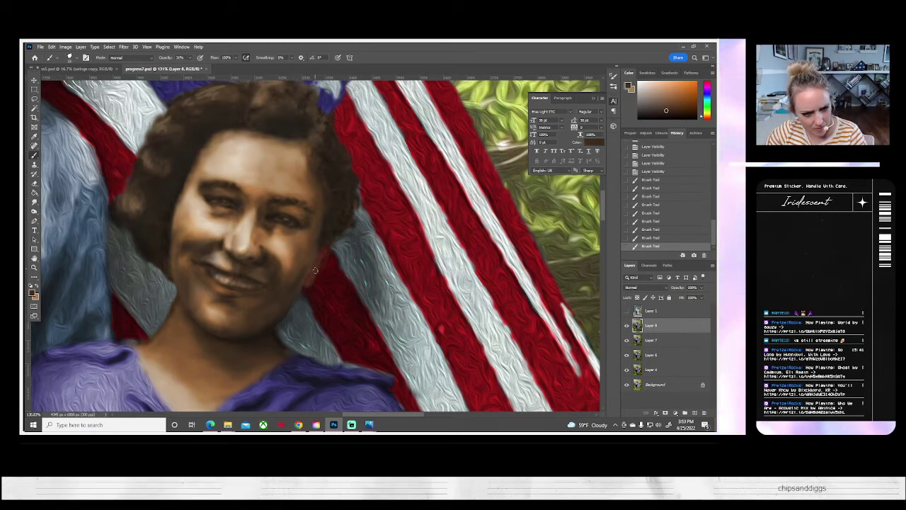
{"action": "mouse_move", "coordinate": [324, 257]}
{"action": "left_mouse_down"}
{"action": "mouse_move", "coordinate": [312, 283]}
{"action": "mouse_move", "coordinate": [312, 273]}
{"action": "mouse_move", "coordinate": [315, 297]}
{"action": "left_mouse_up"}
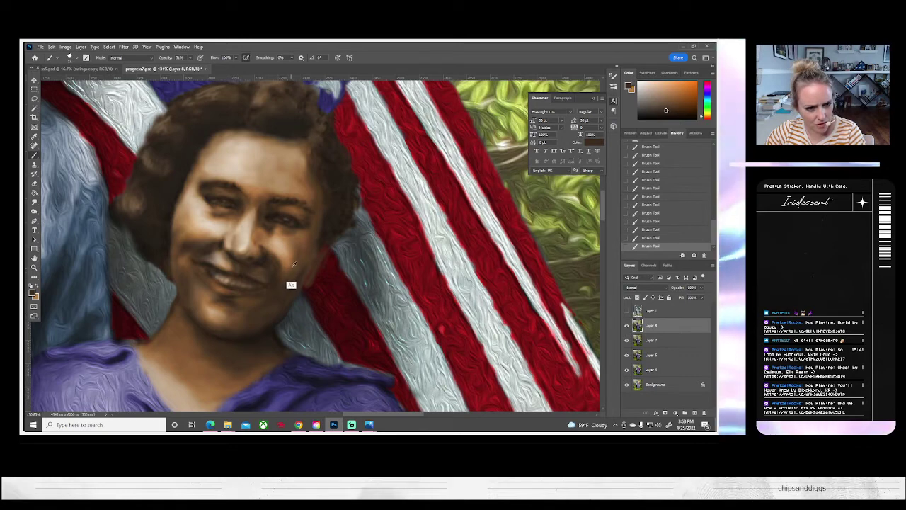
- Sample a lighter orange-brown from the face and dab it on the jaw edge beside the red stripe, undoing the first stroke
{"action": "left_click", "coordinate": [291, 282], "text": "alt"}
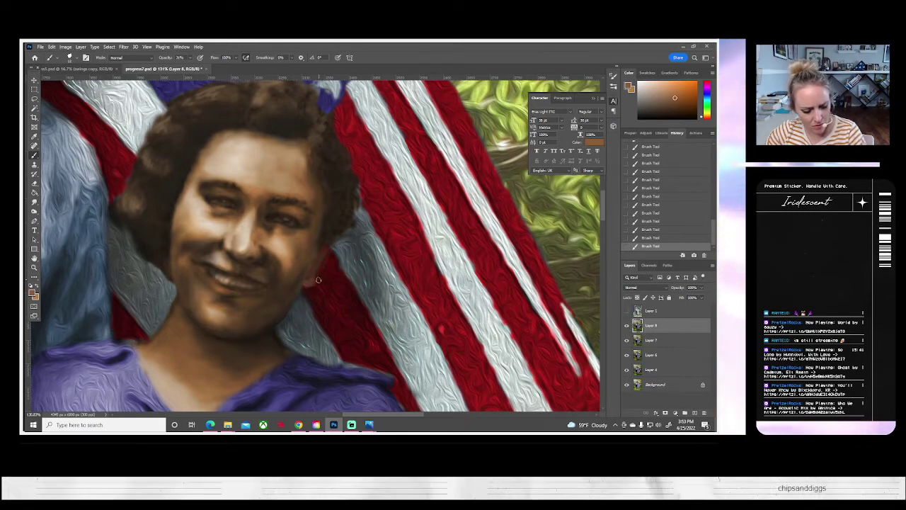
{"action": "key", "text": "ctrl+z"}
{"action": "left_click_drag", "start_coordinate": [313, 280], "coordinate": [307, 283]}
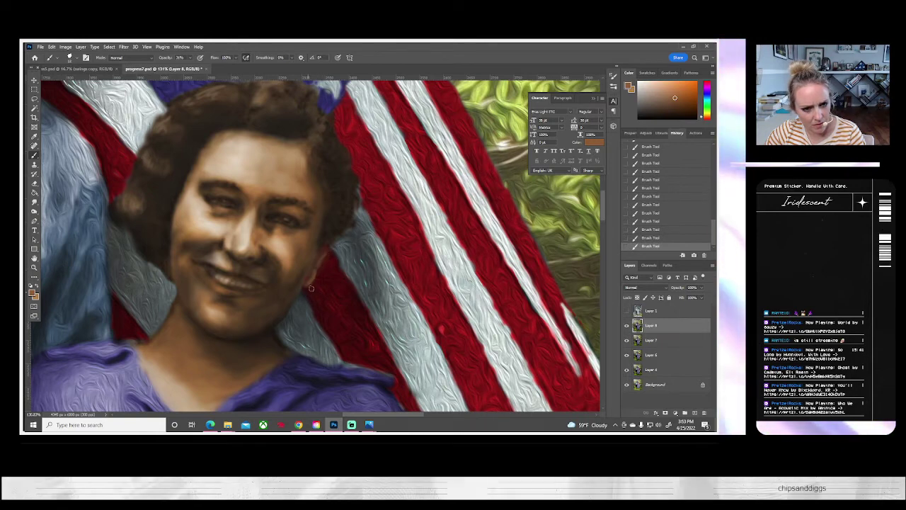
- Set the Brush tool to a smaller tip at 72% opacity and sample a dark brown from the hair beside the jaw
{"action": "left_click", "coordinate": [332, 243], "text": "alt"}
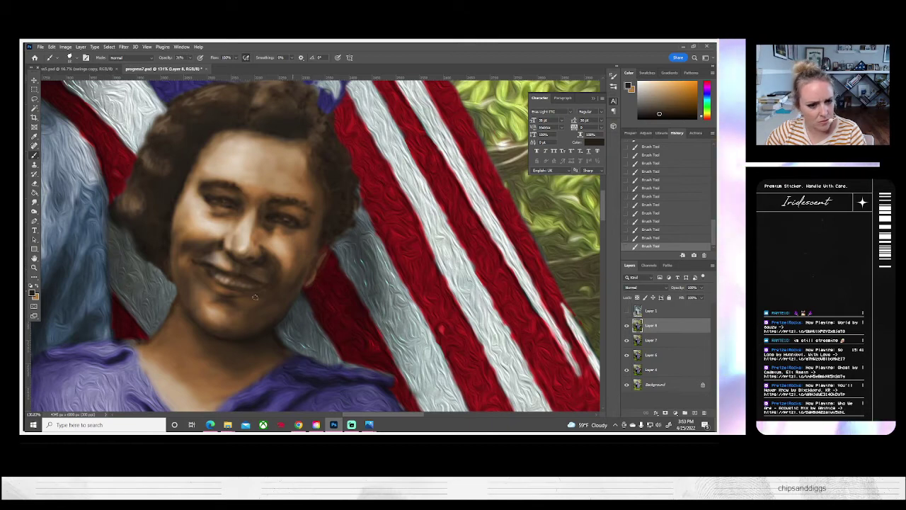
{"action": "left_click", "coordinate": [70, 58]}
{"action": "left_click", "coordinate": [68, 80]}
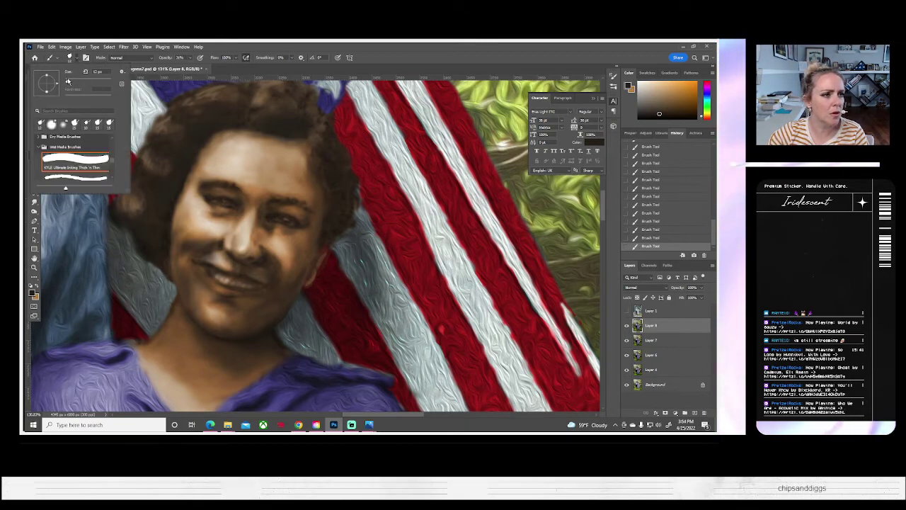
{"action": "left_click", "coordinate": [190, 58]}
{"action": "left_click", "coordinate": [203, 67]}
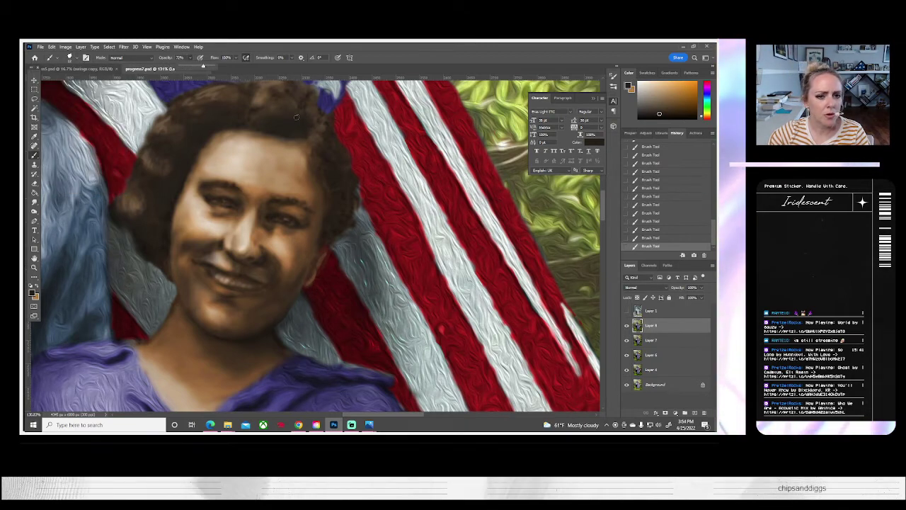
{"action": "left_click", "coordinate": [336, 232], "text": "alt"}
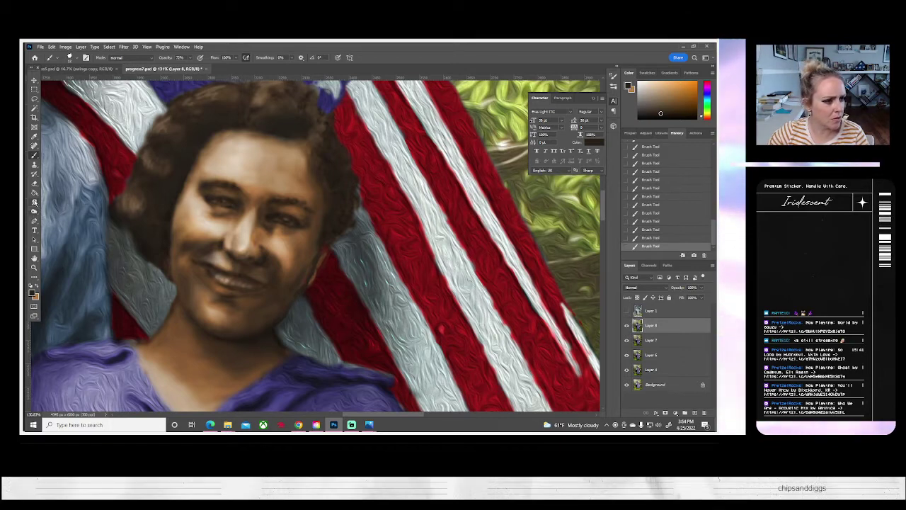
- Smudge the outer jaw edge below the hair with a smaller Smudge tool tip to blend the painted browns
{"action": "left_click", "coordinate": [34, 203]}
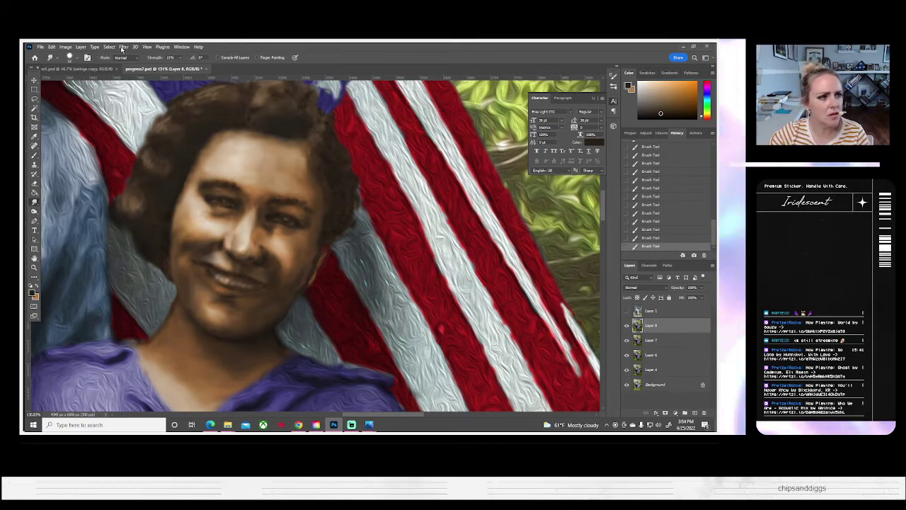
{"action": "left_click", "coordinate": [71, 58]}
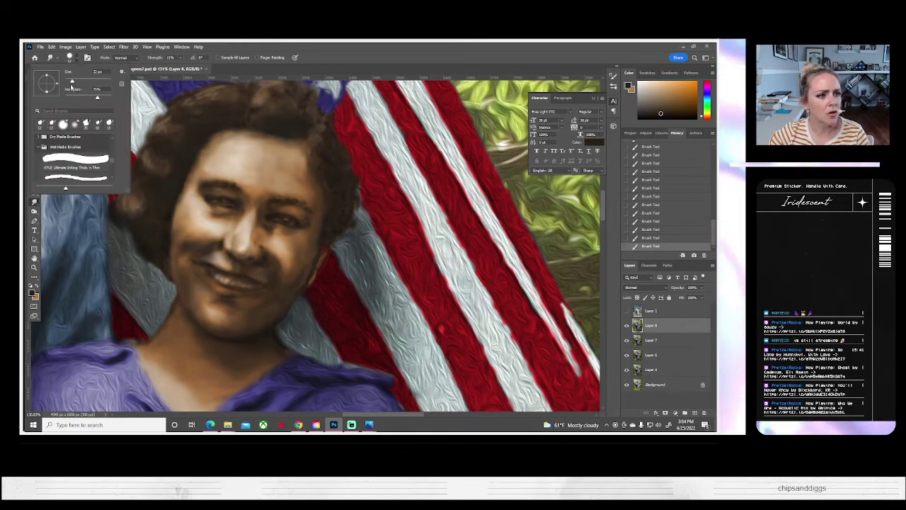
{"action": "left_click", "coordinate": [318, 256]}
{"action": "left_click_drag", "start_coordinate": [309, 270], "coordinate": [318, 253]}
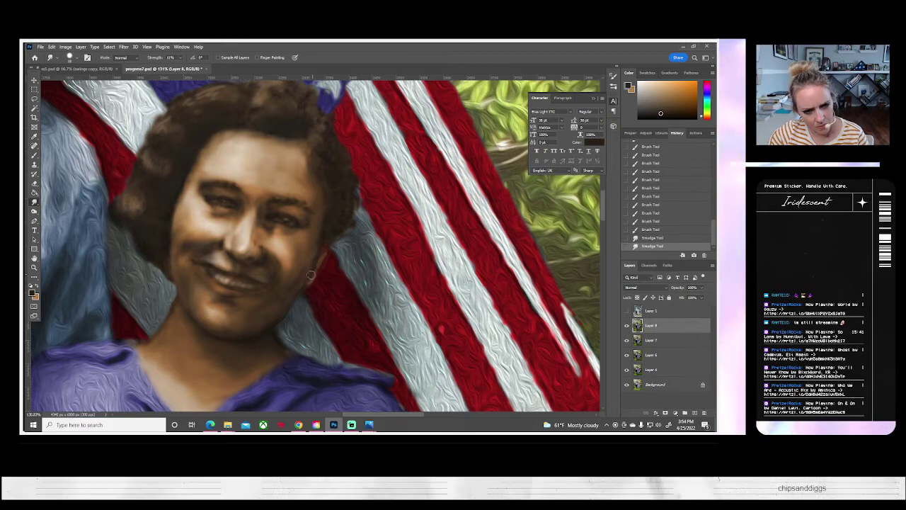
{"action": "left_click_drag", "start_coordinate": [312, 278], "coordinate": [323, 255]}
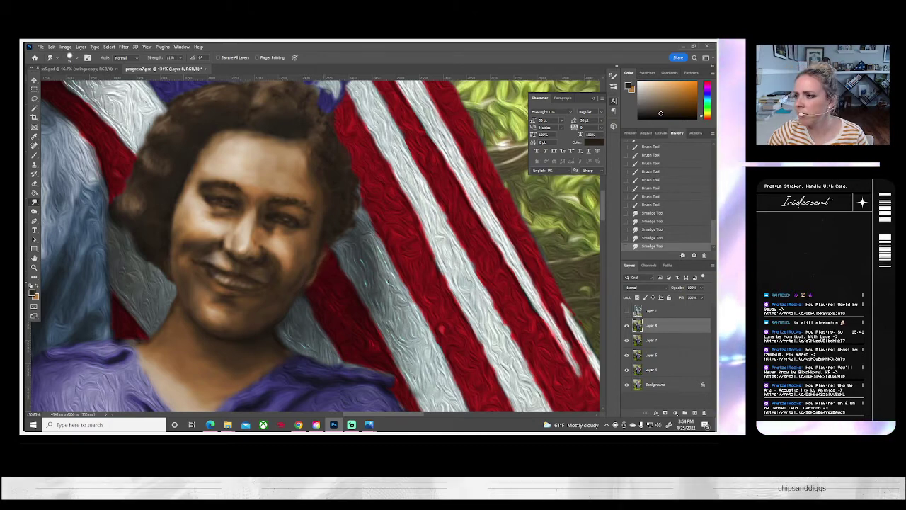
- Brush sampled cheek browns over the jaw edge where it meets the red stripe, and lightly smudge the face shading
{"action": "left_click", "coordinate": [34, 155]}
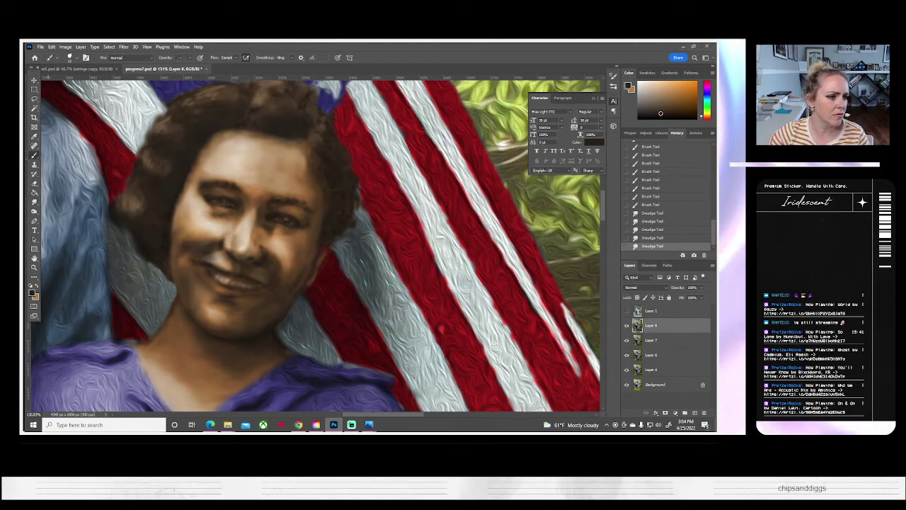
{"action": "left_click", "coordinate": [296, 284], "text": "alt"}
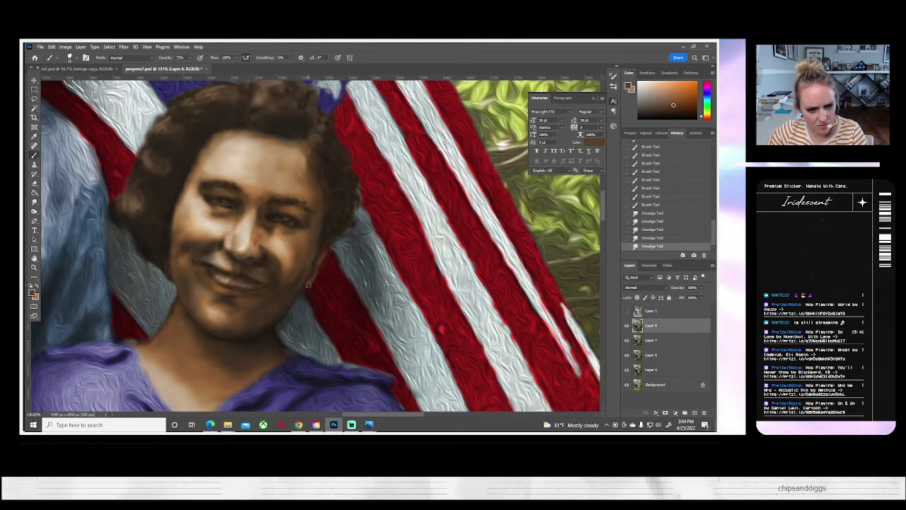
{"action": "left_click_drag", "start_coordinate": [323, 267], "coordinate": [314, 262]}
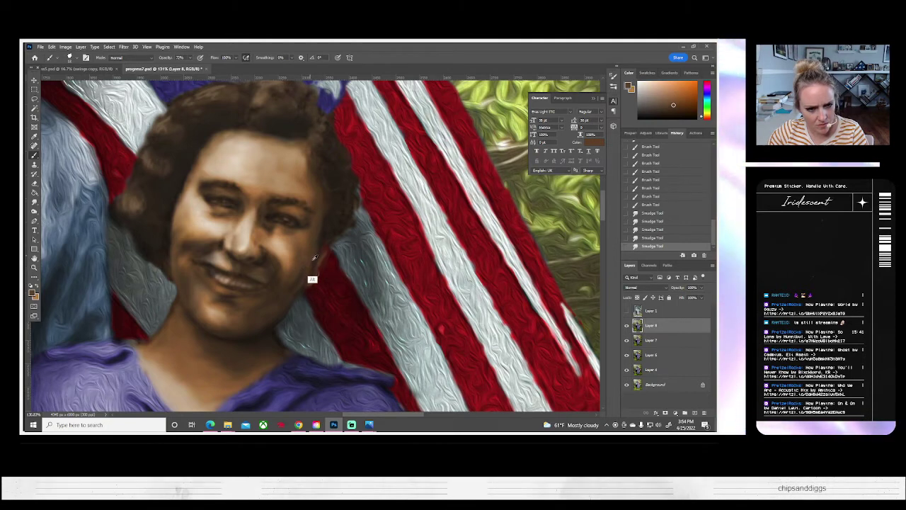
{"action": "left_click", "coordinate": [309, 268], "text": "alt"}
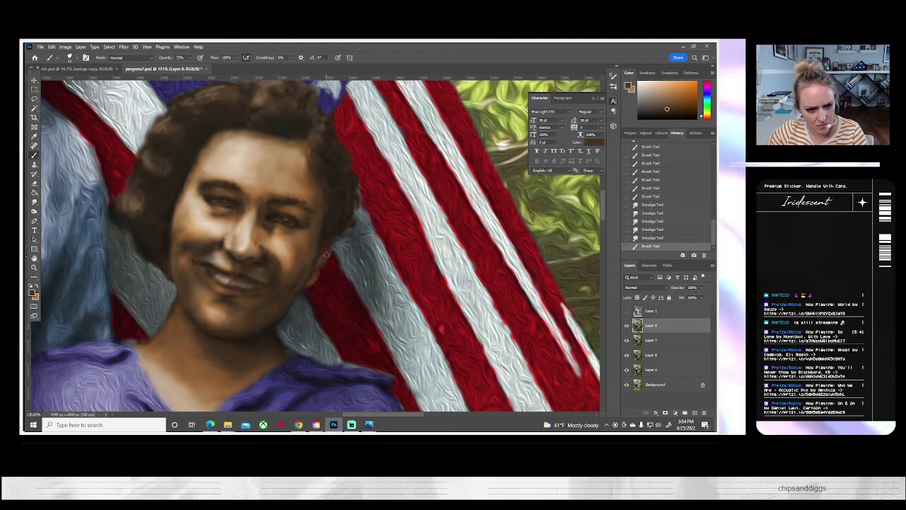
{"action": "left_click_drag", "start_coordinate": [321, 267], "coordinate": [317, 276]}
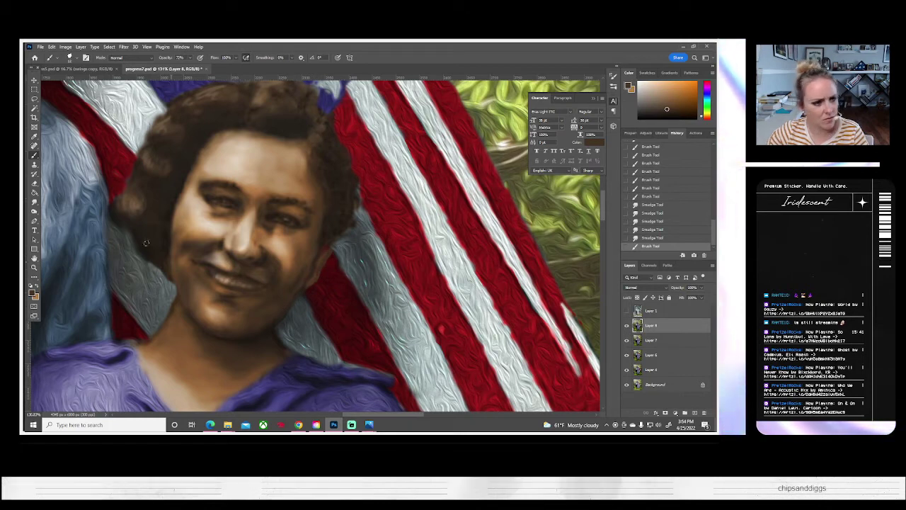
{"action": "left_click", "coordinate": [37, 203]}
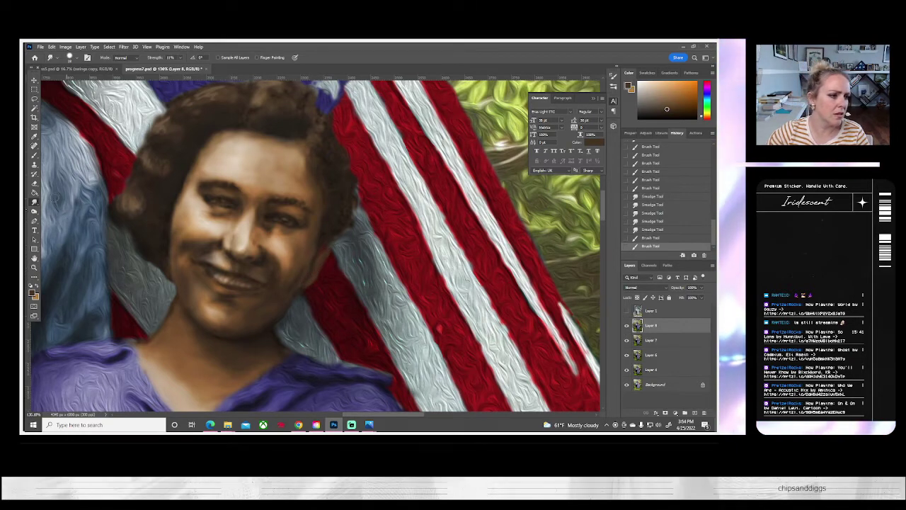
{"action": "left_click_drag", "start_coordinate": [204, 233], "coordinate": [201, 228]}
- Burn the midtones along the shaded jawline, the nearby hair edge and the area below the mouth
{"action": "left_click", "coordinate": [34, 211]}
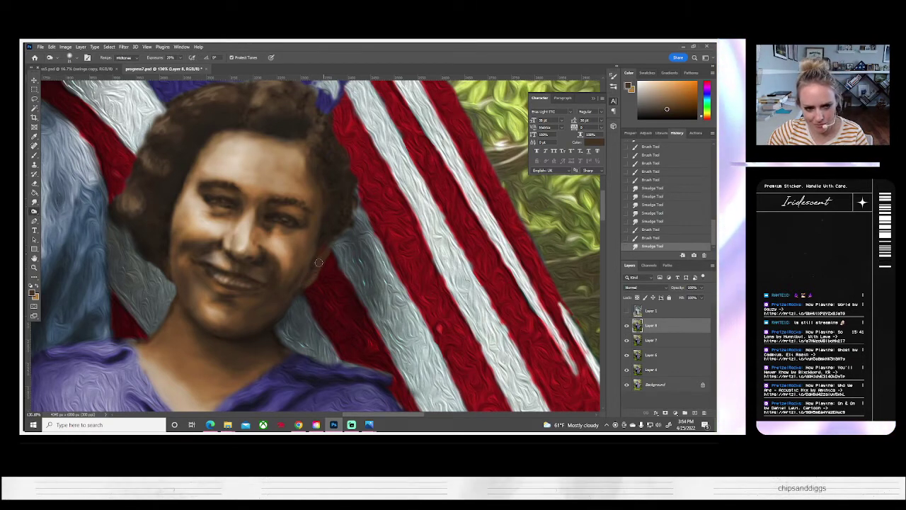
{"action": "left_click_drag", "start_coordinate": [307, 285], "coordinate": [306, 286]}
{"action": "left_click_drag", "start_coordinate": [339, 209], "coordinate": [345, 209]}
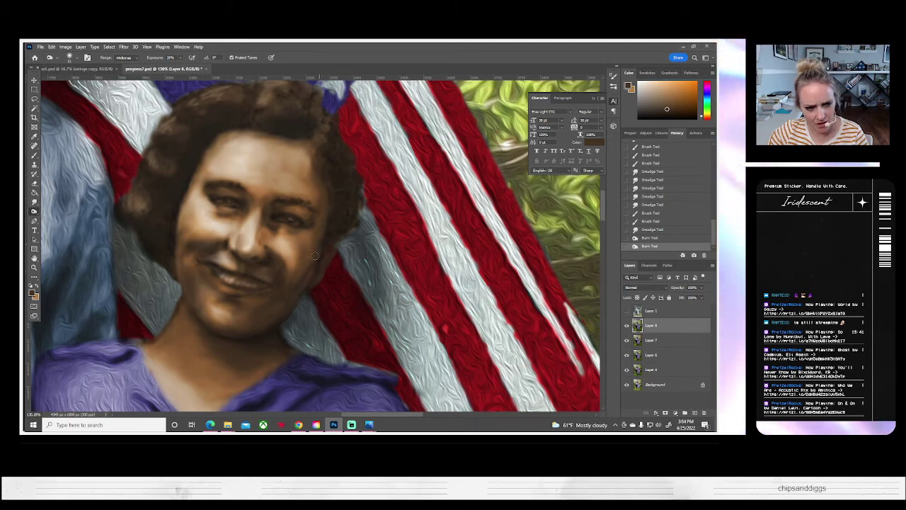
{"action": "left_click_drag", "start_coordinate": [297, 301], "coordinate": [293, 313]}
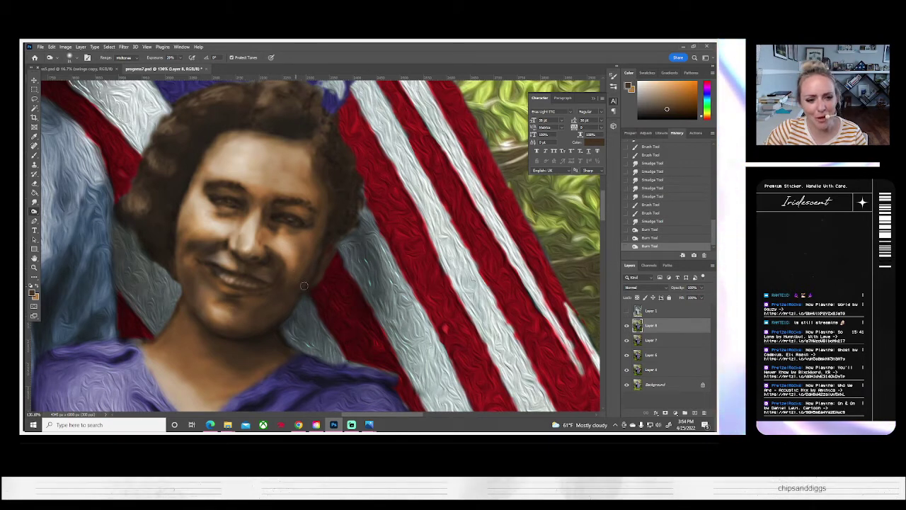
{"action": "left_click_drag", "start_coordinate": [328, 247], "coordinate": [305, 284]}
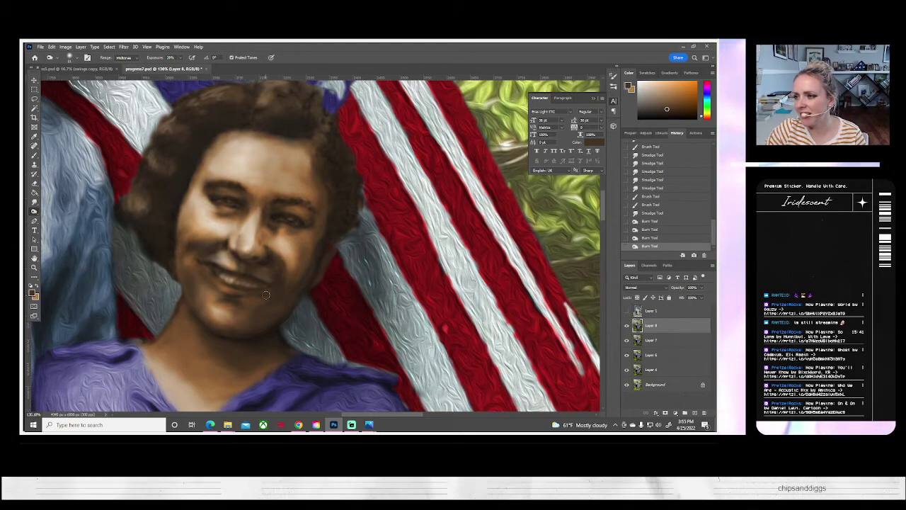
{"action": "left_click_drag", "start_coordinate": [251, 297], "coordinate": [247, 298]}
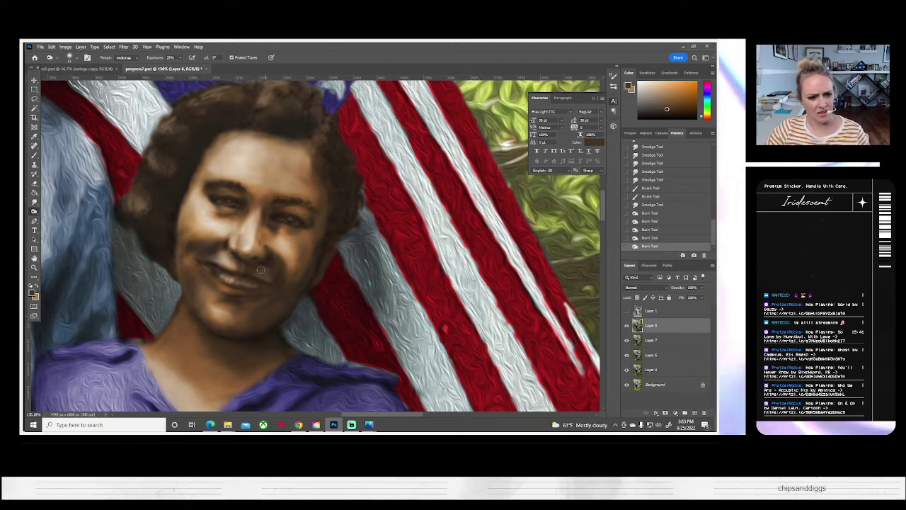
- Burn the shadows under the nose and up its shaded side with a smaller Burn tool tip
{"action": "scroll", "coordinate": [141, 208], "scroll_direction": "up", "scroll_amount": 1}
{"action": "scroll", "coordinate": [123, 184], "scroll_direction": "right", "scroll_amount": 1}
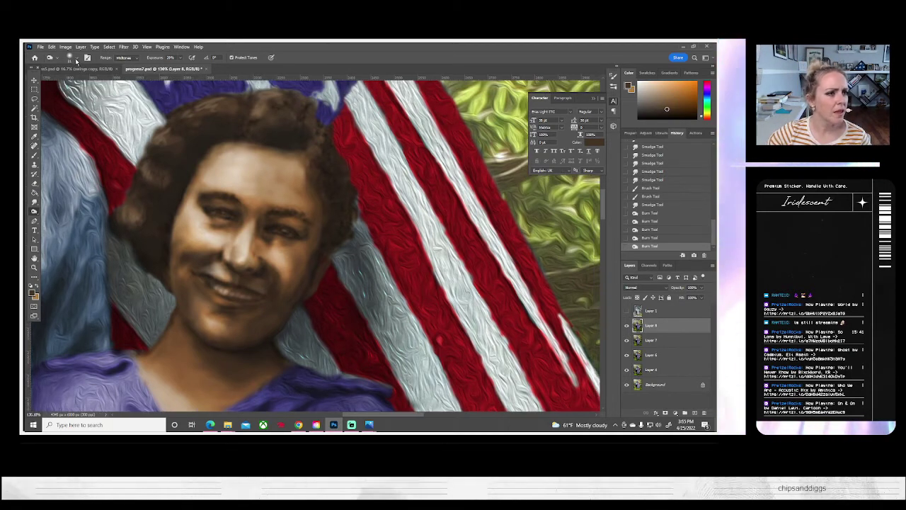
{"action": "left_click", "coordinate": [75, 59]}
{"action": "left_click_drag", "start_coordinate": [69, 81], "coordinate": [67, 81]}
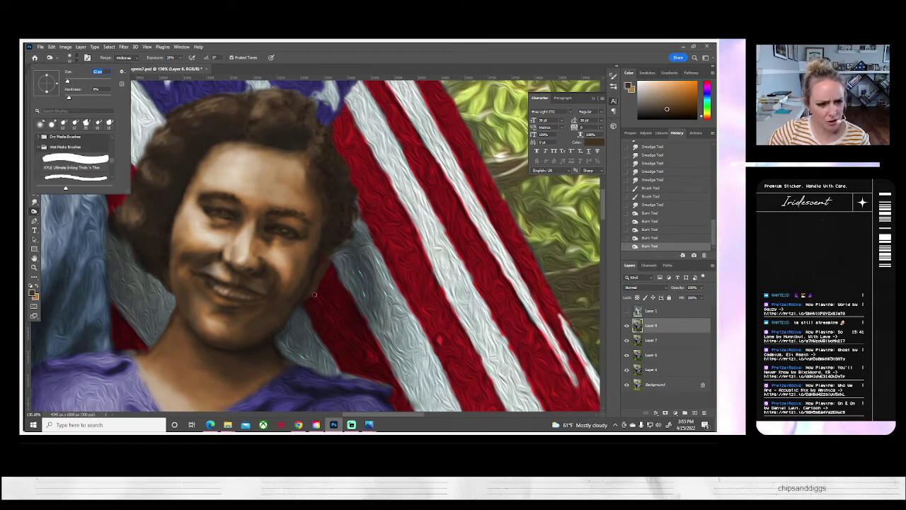
{"action": "left_click", "coordinate": [252, 278]}
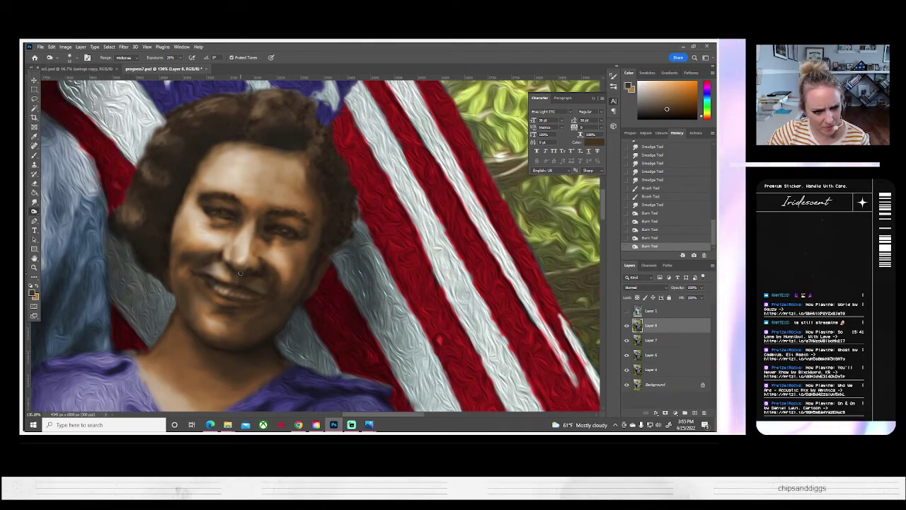
{"action": "left_click", "coordinate": [257, 275]}
{"action": "left_click", "coordinate": [246, 273]}
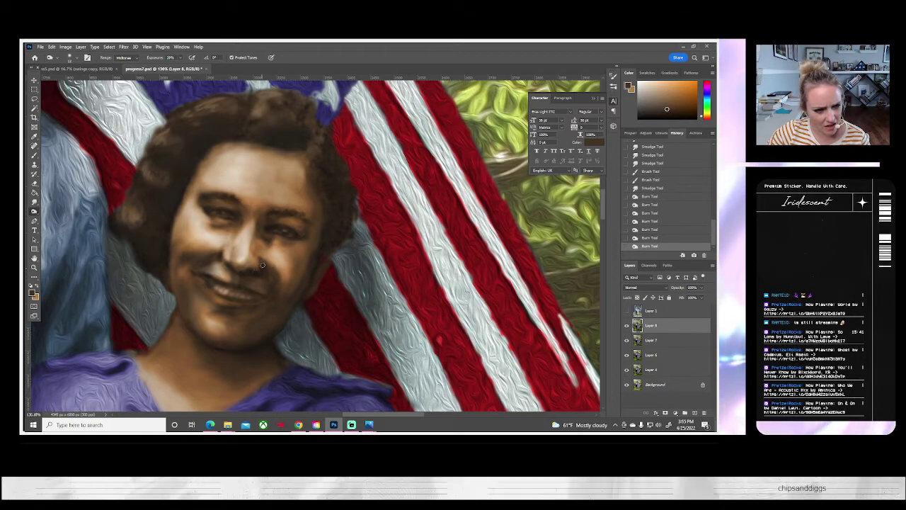
{"action": "left_click", "coordinate": [259, 261]}
{"action": "left_click", "coordinate": [258, 258]}
{"action": "left_click", "coordinate": [256, 257]}
{"action": "left_click", "coordinate": [254, 255]}
{"action": "left_click", "coordinate": [252, 254]}
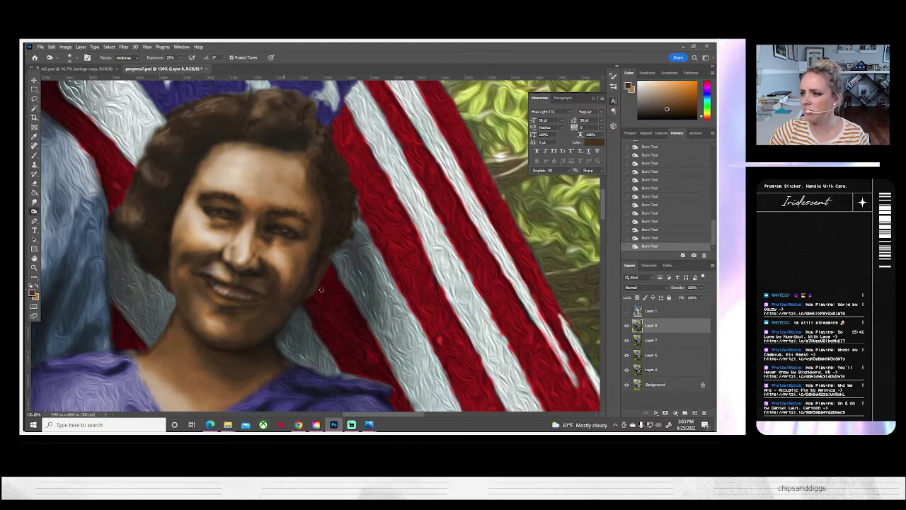
- Compare the face with the original photo on Layer 1 and add one more small burn touch to the painting
{"action": "left_click", "coordinate": [626, 310]}
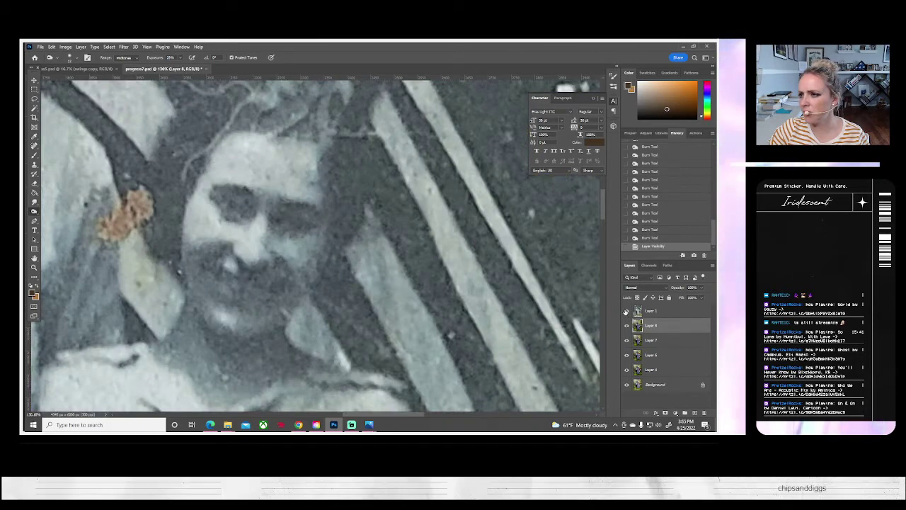
{"action": "left_click", "coordinate": [627, 311]}
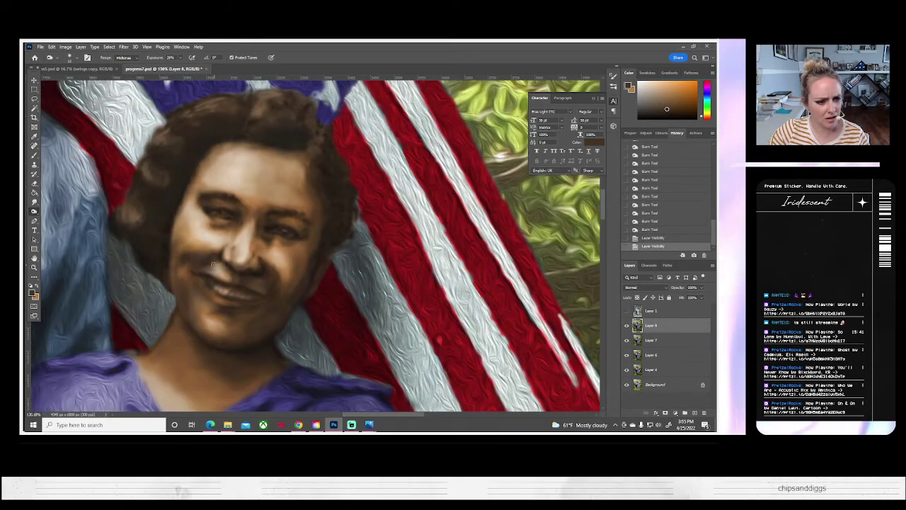
{"action": "left_click", "coordinate": [63, 376]}
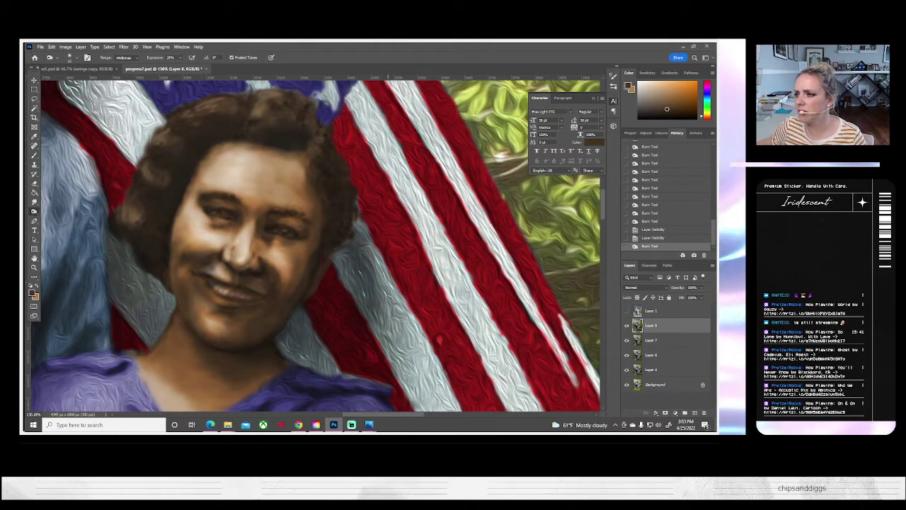
- Fit the whole image in view and save the document with the latest face edits
{"action": "left_click", "coordinate": [34, 267]}
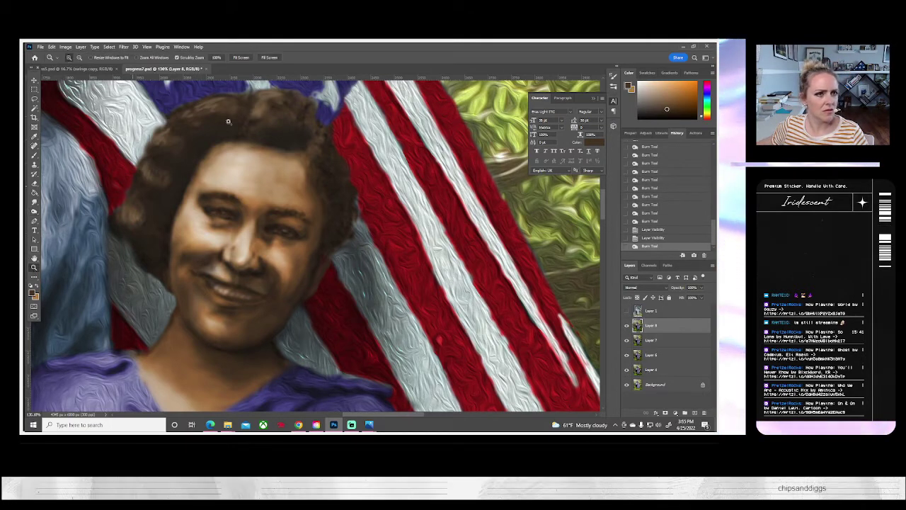
{"action": "left_click", "coordinate": [240, 58]}
{"action": "left_click", "coordinate": [41, 47]}
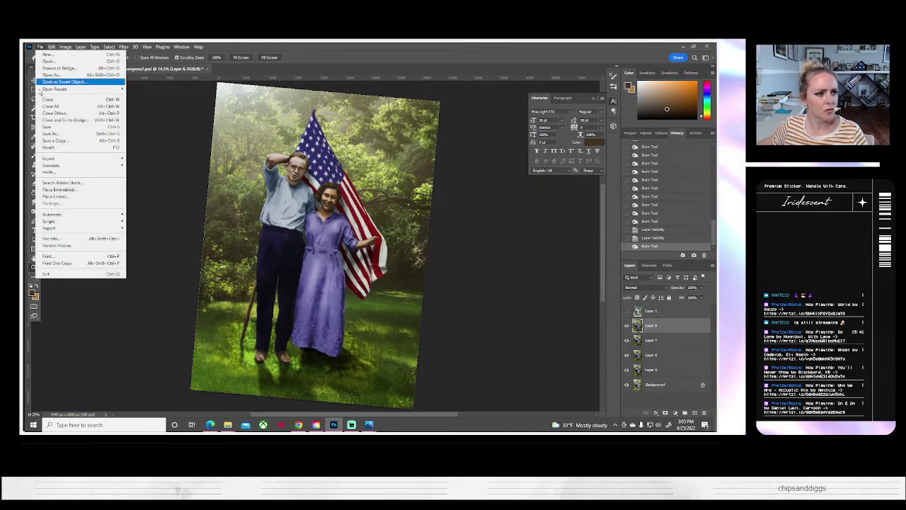
{"action": "left_click", "coordinate": [53, 122]}
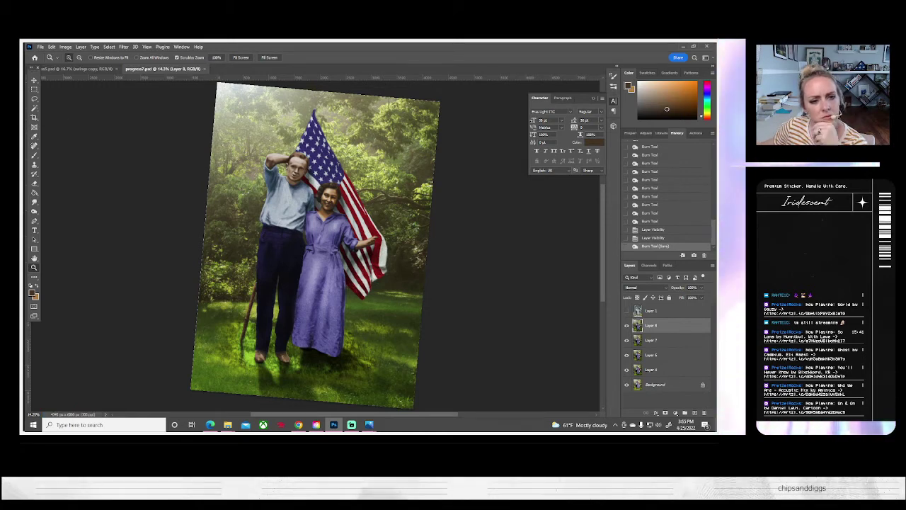
- Compare the painting with the original photo on Layer 1, first the whole picture and then the man's face
{"action": "left_click", "coordinate": [627, 311]}
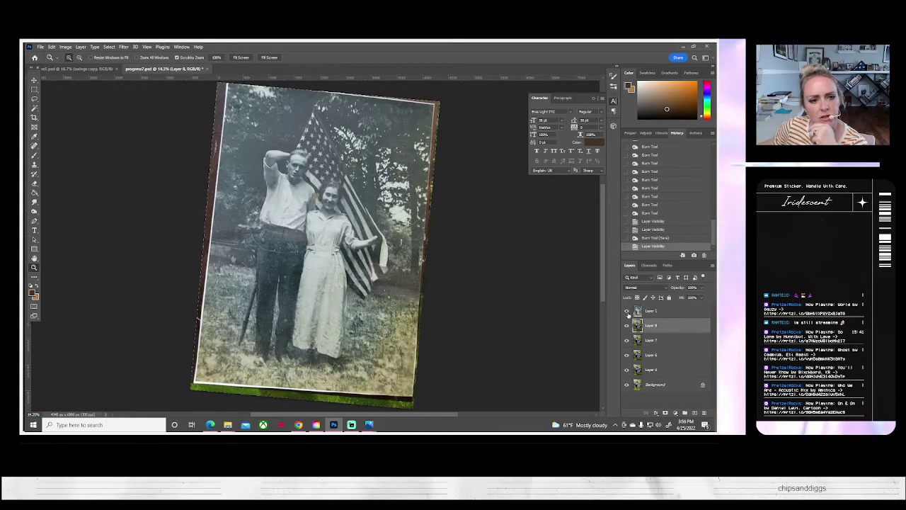
{"action": "left_click", "coordinate": [627, 311]}
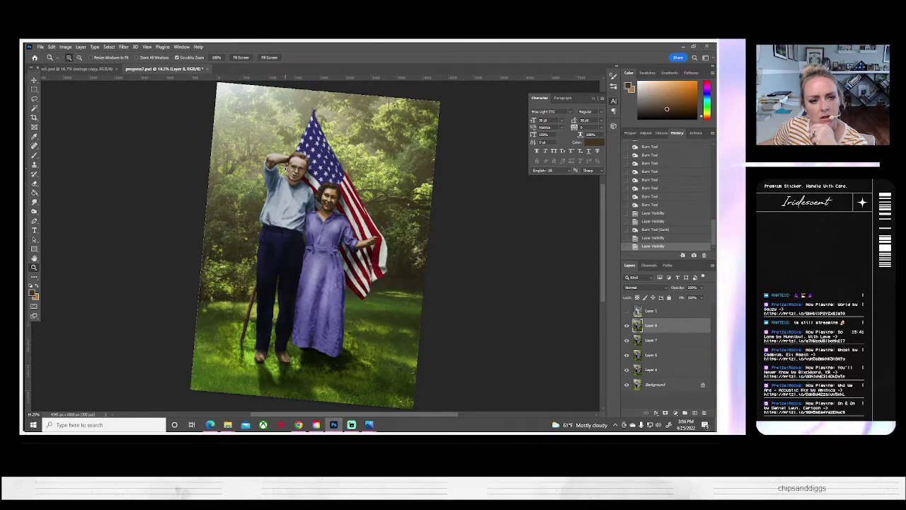
{"action": "left_click", "coordinate": [286, 169]}
{"action": "left_click_drag", "start_coordinate": [286, 169], "coordinate": [287, 169]}
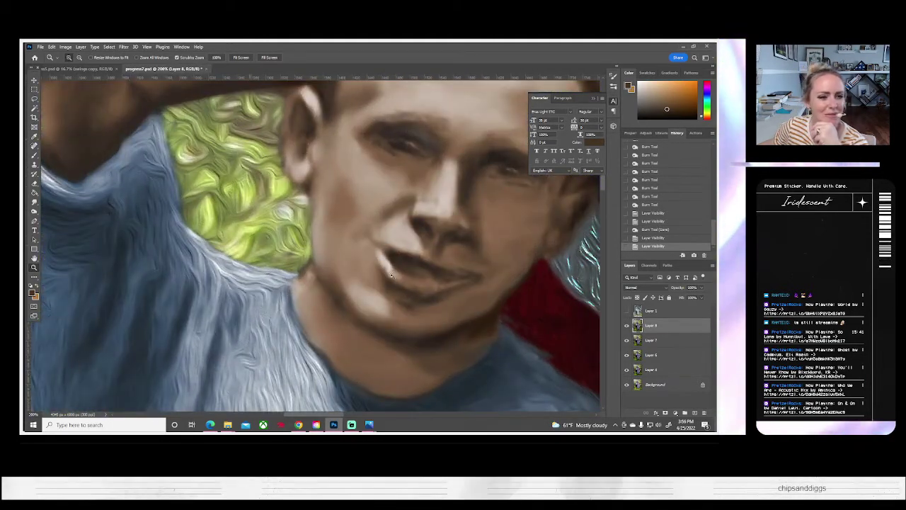
{"action": "scroll", "coordinate": [421, 275], "scroll_direction": "up", "scroll_amount": 1}
{"action": "scroll", "coordinate": [421, 275], "scroll_direction": "up", "scroll_amount": 1}
{"action": "left_click_drag", "start_coordinate": [436, 264], "coordinate": [298, 266]}
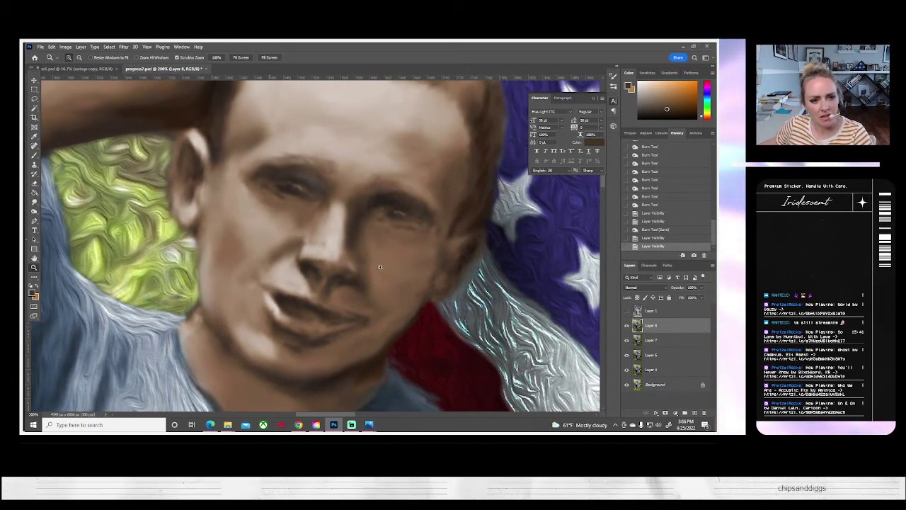
{"action": "left_click", "coordinate": [626, 311]}
{"action": "left_click", "coordinate": [626, 311]}
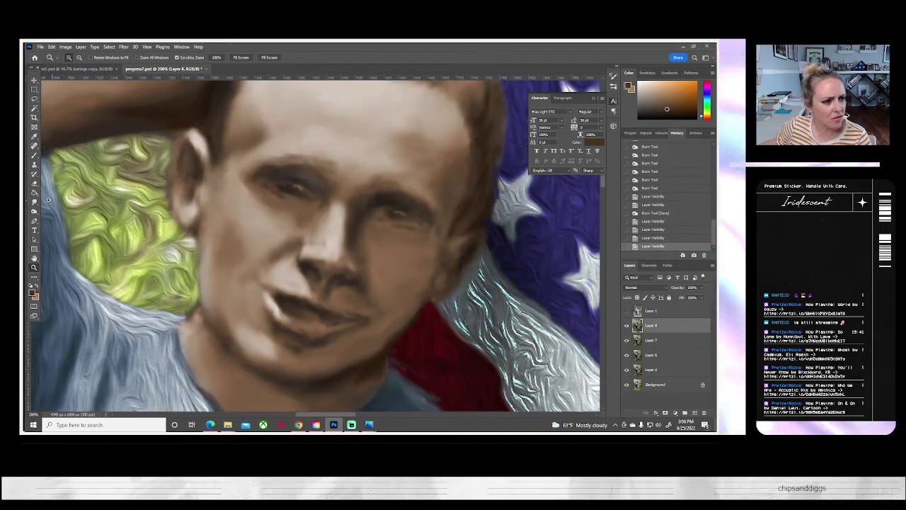
- Sample a light brown from the man's face and brush small highlights into both of his eyes with a finer brush
{"action": "left_click", "coordinate": [34, 155]}
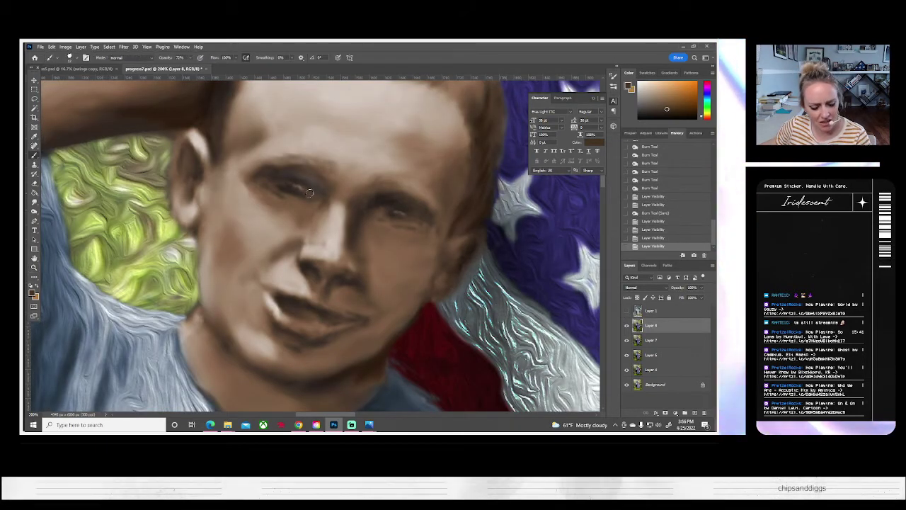
{"action": "left_click", "coordinate": [69, 58]}
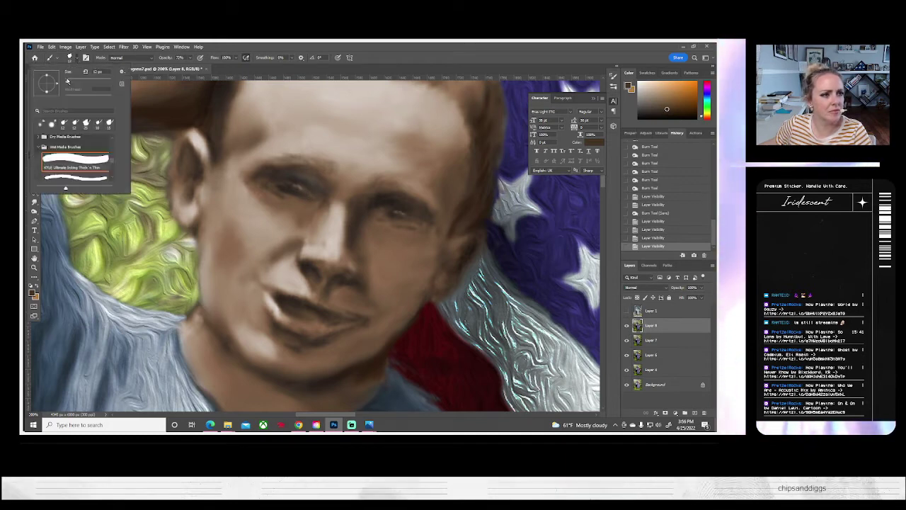
{"action": "left_click", "coordinate": [309, 194]}
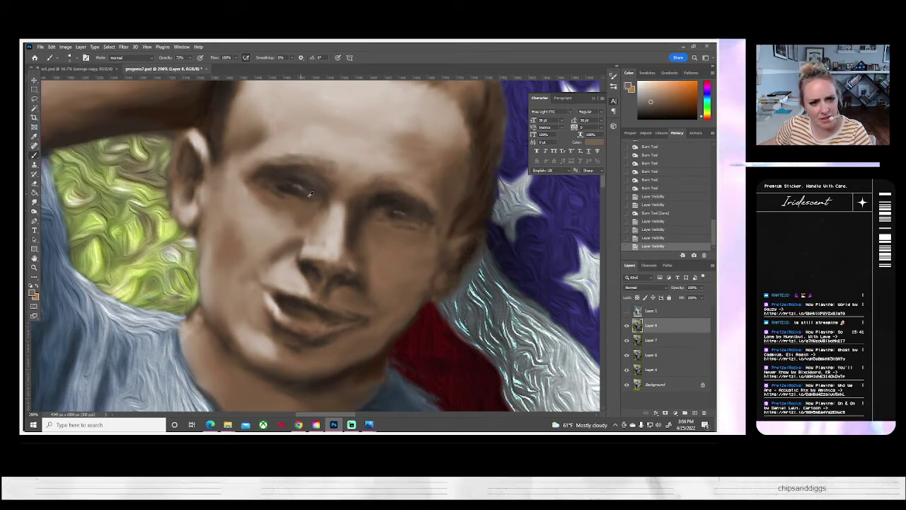
{"action": "left_click_drag", "start_coordinate": [310, 194], "coordinate": [304, 196]}
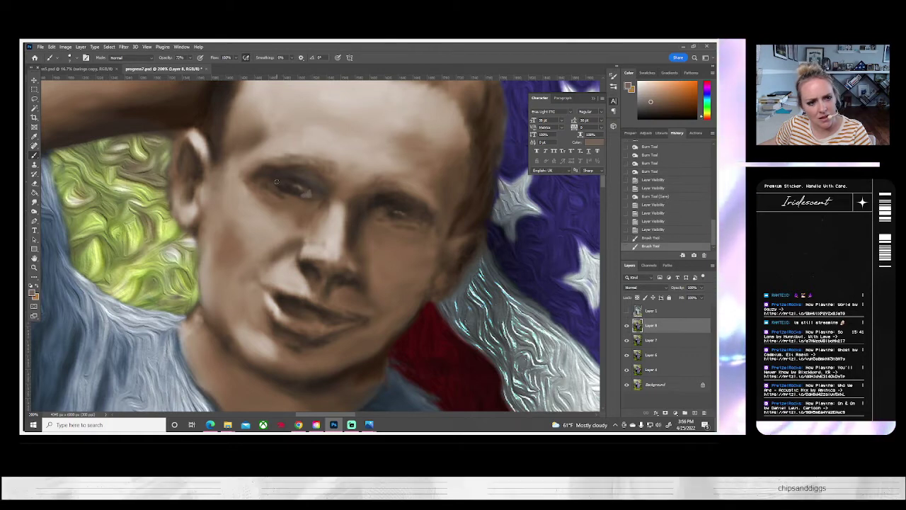
{"action": "left_click_drag", "start_coordinate": [283, 185], "coordinate": [283, 187]}
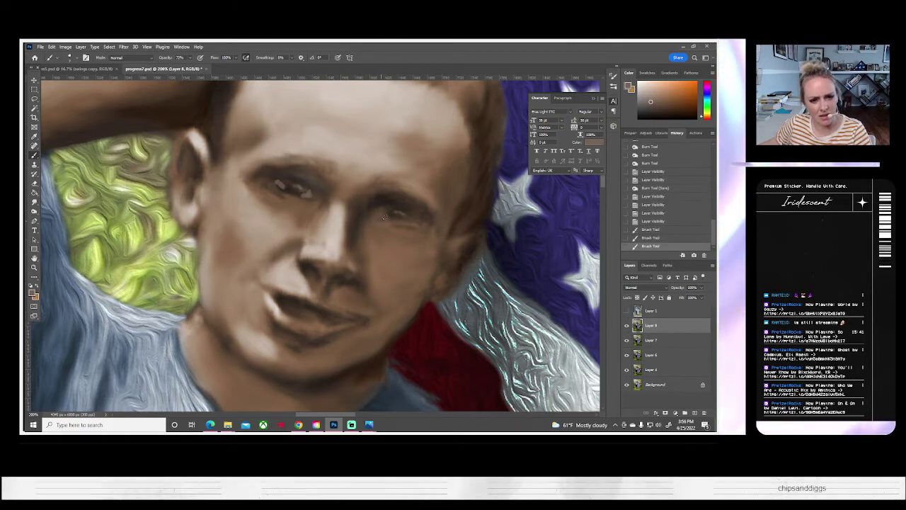
{"action": "left_click_drag", "start_coordinate": [382, 211], "coordinate": [387, 216]}
- Smudge the painted highlights and lower lid of the man's eye farther from the flag with a 7 px tip
{"action": "left_click", "coordinate": [34, 202]}
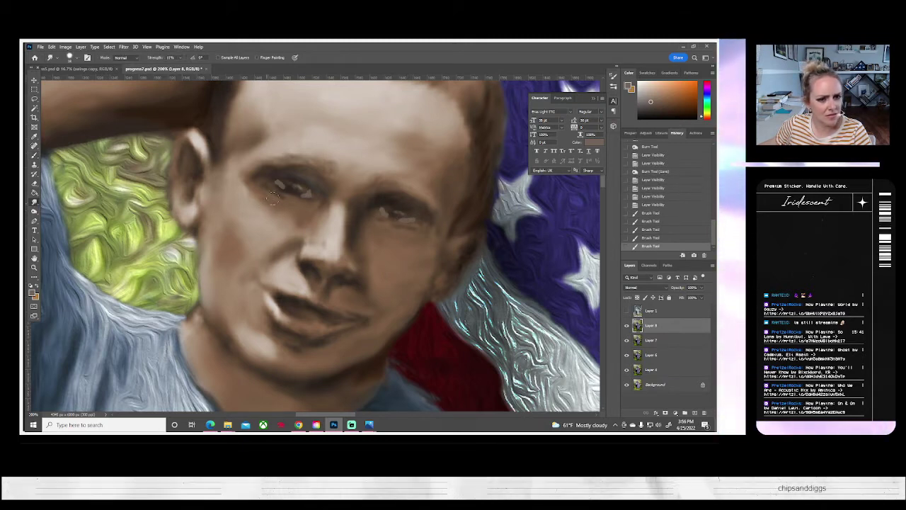
{"action": "left_click", "coordinate": [70, 57]}
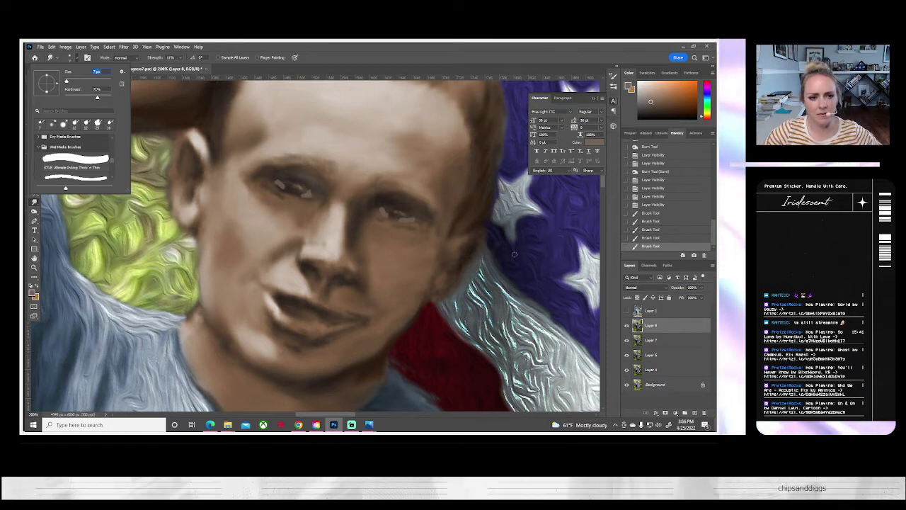
{"action": "left_click", "coordinate": [306, 191]}
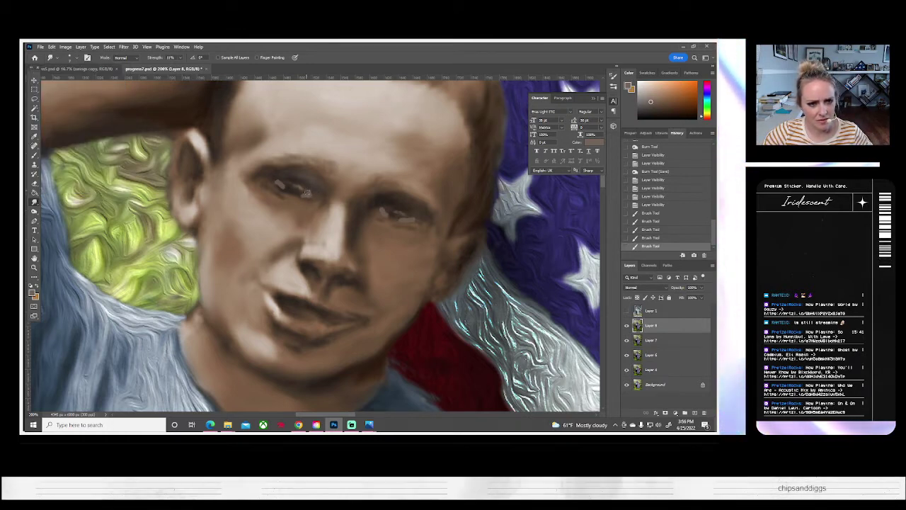
{"action": "left_click_drag", "start_coordinate": [310, 189], "coordinate": [311, 194]}
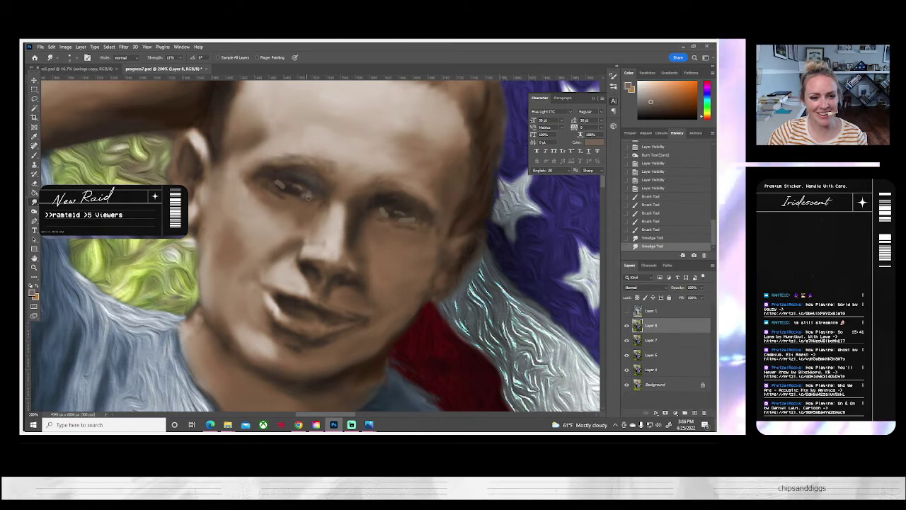
{"action": "left_click_drag", "start_coordinate": [295, 198], "coordinate": [319, 194]}
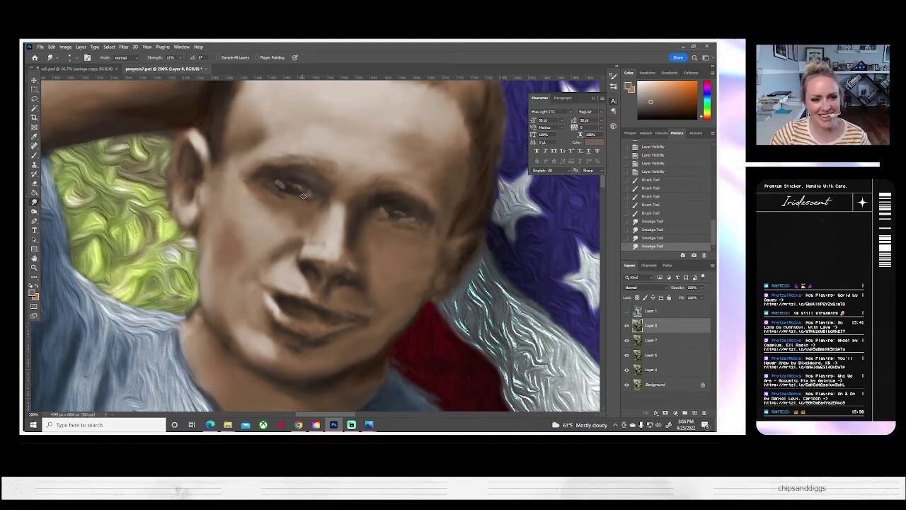
{"action": "left_click_drag", "start_coordinate": [303, 196], "coordinate": [297, 195]}
{"action": "mouse_move", "coordinate": [298, 196]}
{"action": "left_mouse_down"}
{"action": "mouse_move", "coordinate": [283, 182]}
{"action": "mouse_move", "coordinate": [290, 193]}
{"action": "left_mouse_up"}
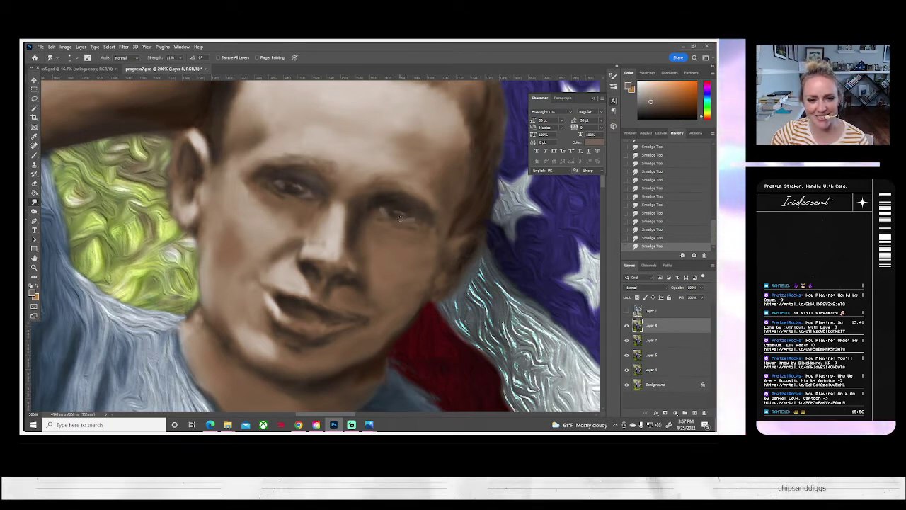
- Burn the midtones along the lower lid of the man's eye nearer the flag with a 6 px tip
{"action": "left_click", "coordinate": [34, 211]}
{"action": "right_click", "coordinate": [34, 211]}
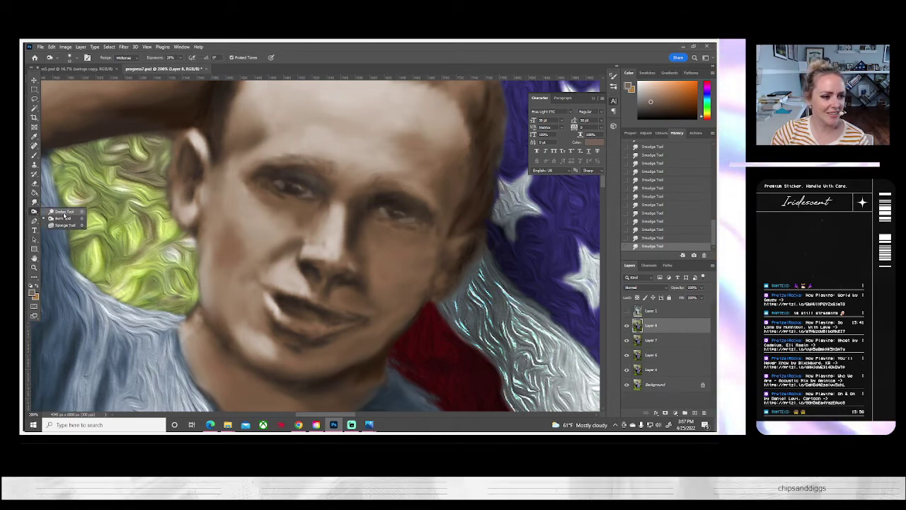
{"action": "left_click", "coordinate": [63, 219]}
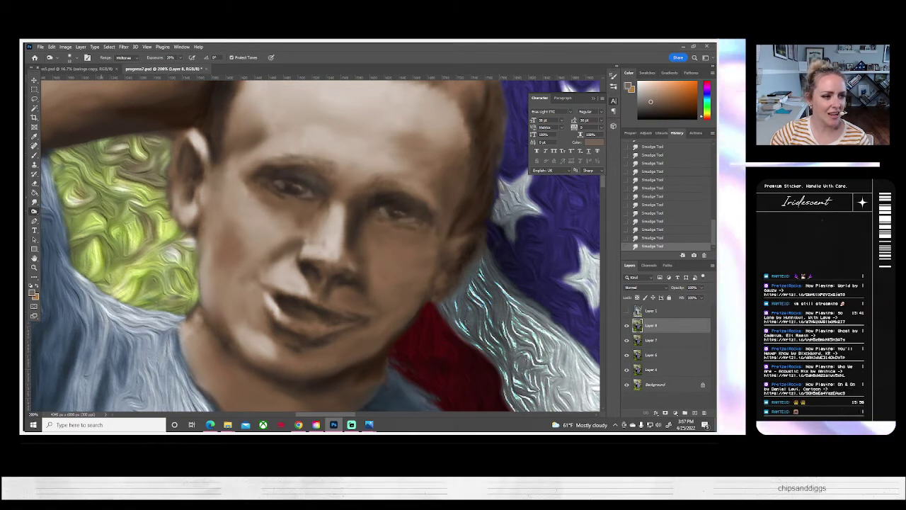
{"action": "left_click", "coordinate": [68, 58]}
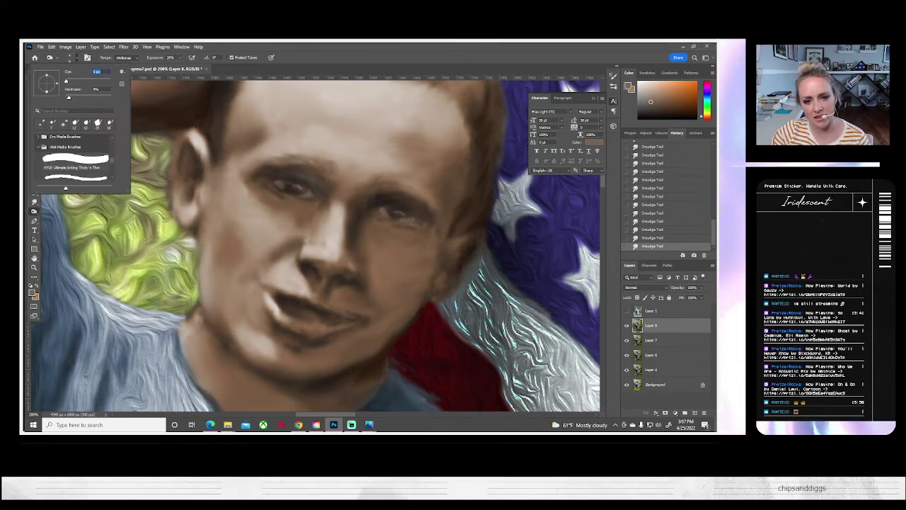
{"action": "key", "text": "Return"}
{"action": "left_click_drag", "start_coordinate": [398, 218], "coordinate": [405, 221]}
{"action": "left_click_drag", "start_coordinate": [405, 220], "coordinate": [412, 222]}
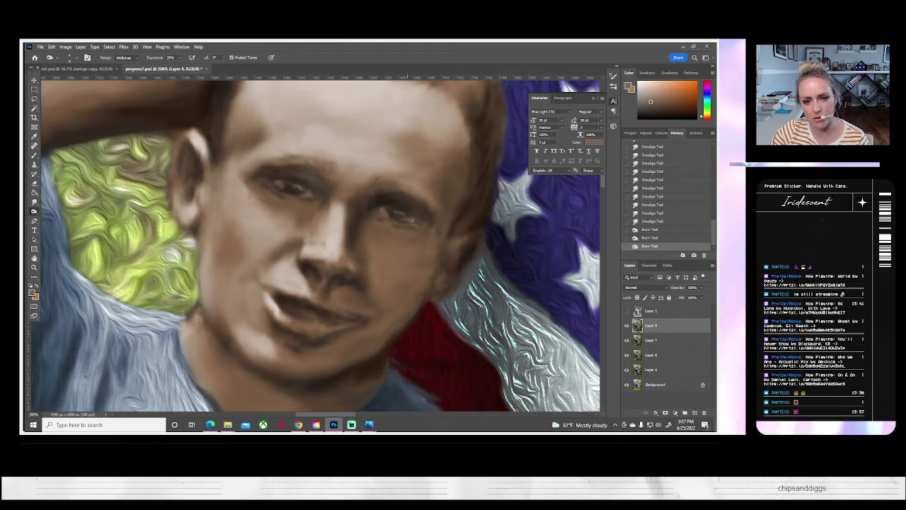
- Darken the lids and inner details of both of the man's eyes with short Burn tool strokes
{"action": "left_click", "coordinate": [402, 219]}
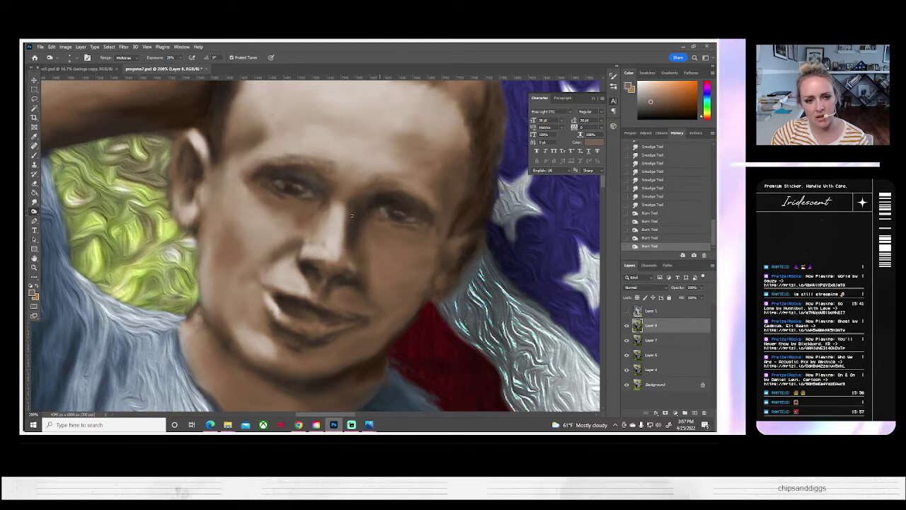
{"action": "left_click_drag", "start_coordinate": [305, 193], "coordinate": [301, 194]}
{"action": "left_click", "coordinate": [301, 197]}
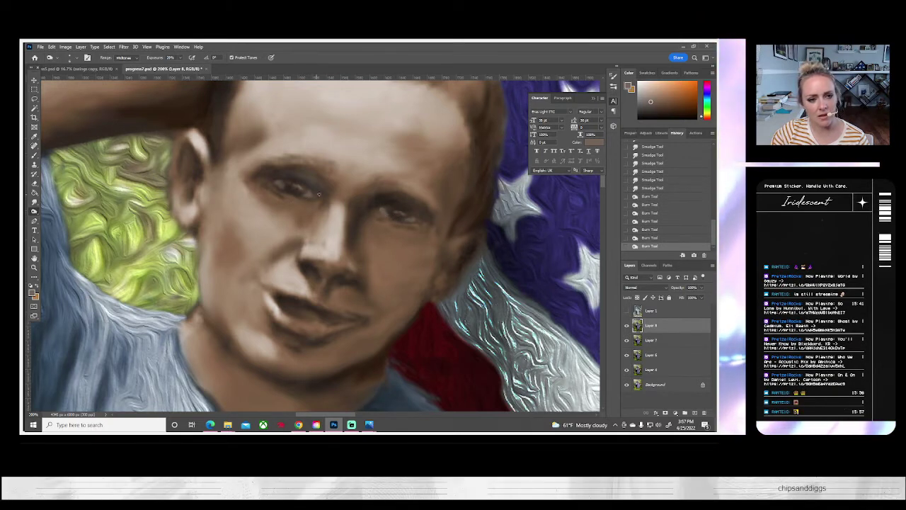
{"action": "left_click", "coordinate": [296, 189]}
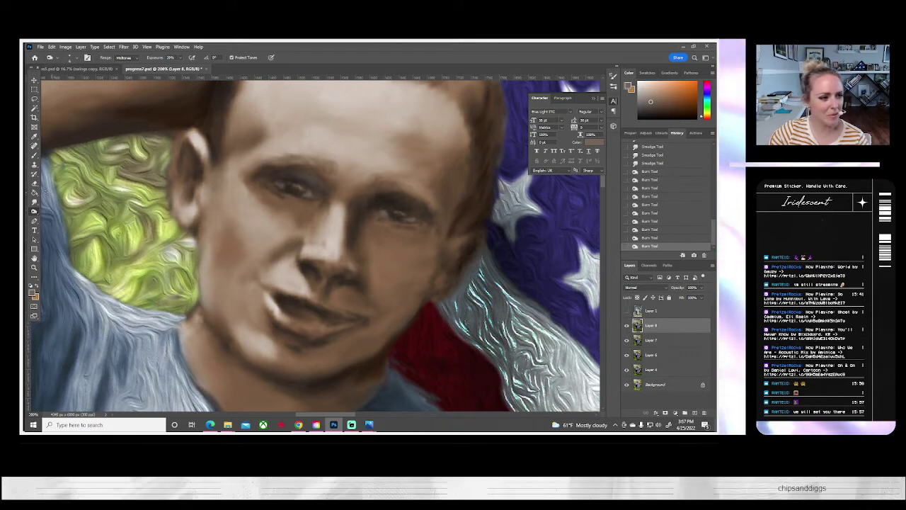
{"action": "left_click", "coordinate": [378, 208]}
- Smudge the burned shading around the man's shadow-side eye and blend the skin beside his nose
{"action": "left_click", "coordinate": [34, 201]}
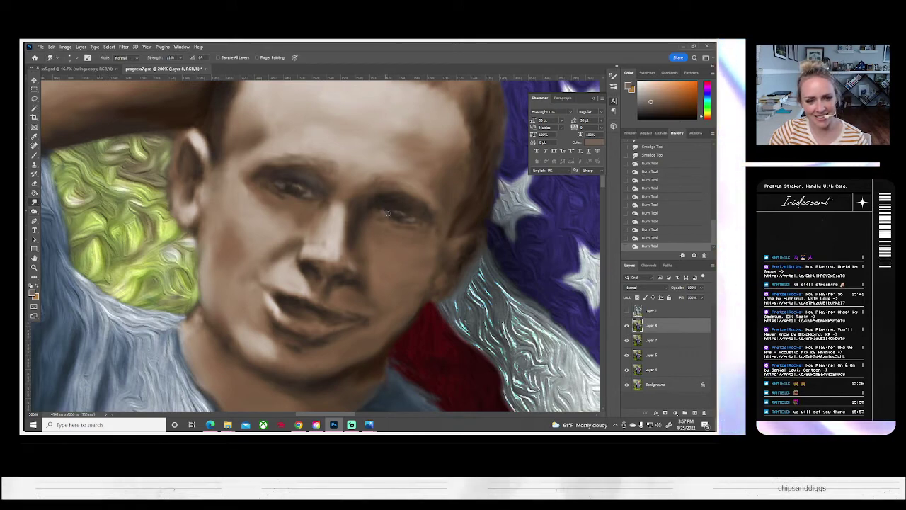
{"action": "left_click_drag", "start_coordinate": [385, 209], "coordinate": [387, 212]}
{"action": "left_click_drag", "start_coordinate": [386, 211], "coordinate": [434, 228]}
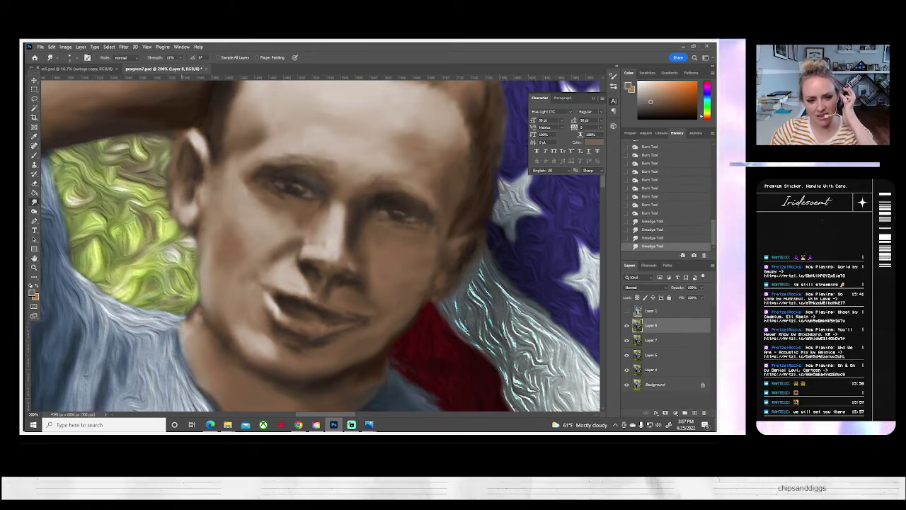
{"action": "left_click_drag", "start_coordinate": [376, 264], "coordinate": [355, 254]}
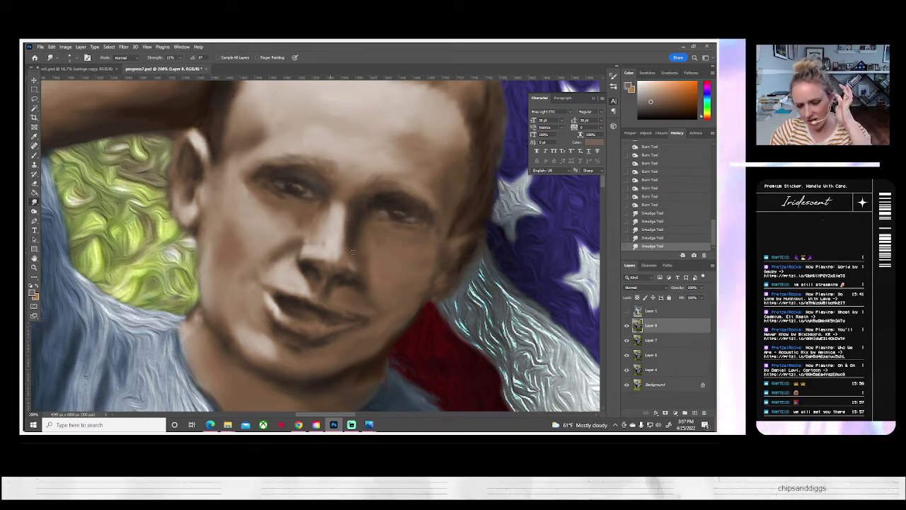
- Compare the painted face with the original photo by toggling Layer 1's visibility
{"action": "left_click", "coordinate": [626, 311]}
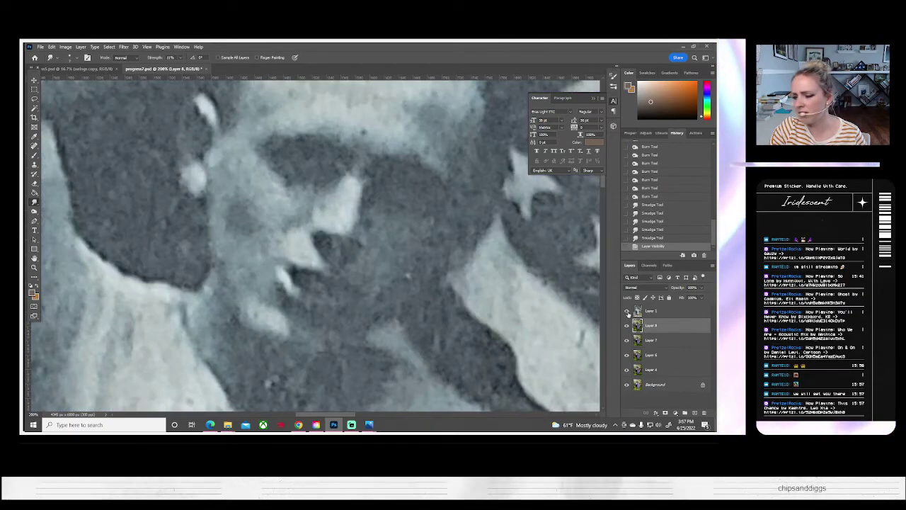
{"action": "left_click", "coordinate": [626, 311]}
{"action": "left_click", "coordinate": [626, 312]}
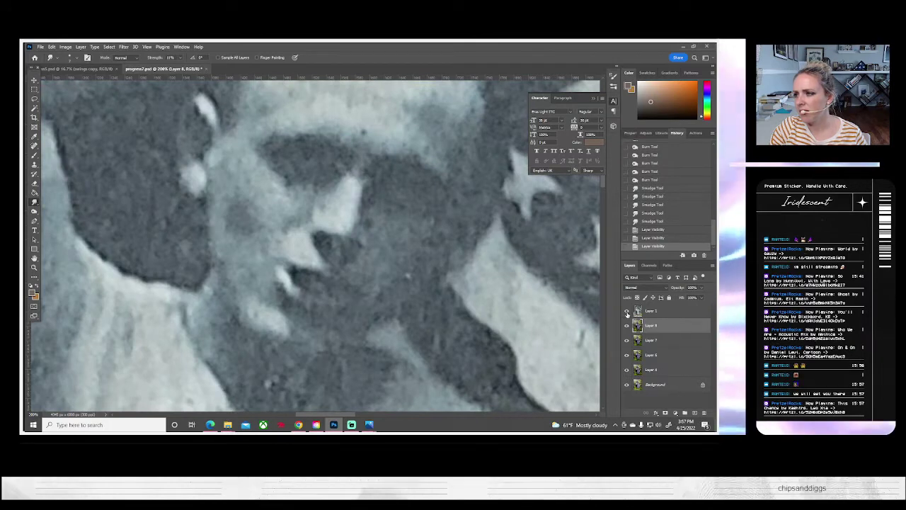
{"action": "left_click", "coordinate": [626, 311]}
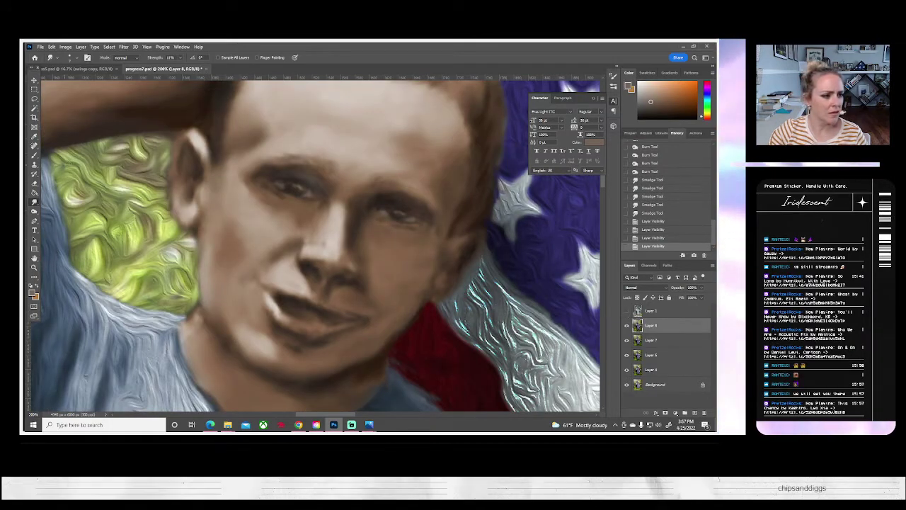
- Lighten the forehead and brow above the man's ear-side eye with a soft Dodge brush
{"action": "left_click", "coordinate": [34, 211]}
{"action": "right_click", "coordinate": [36, 211]}
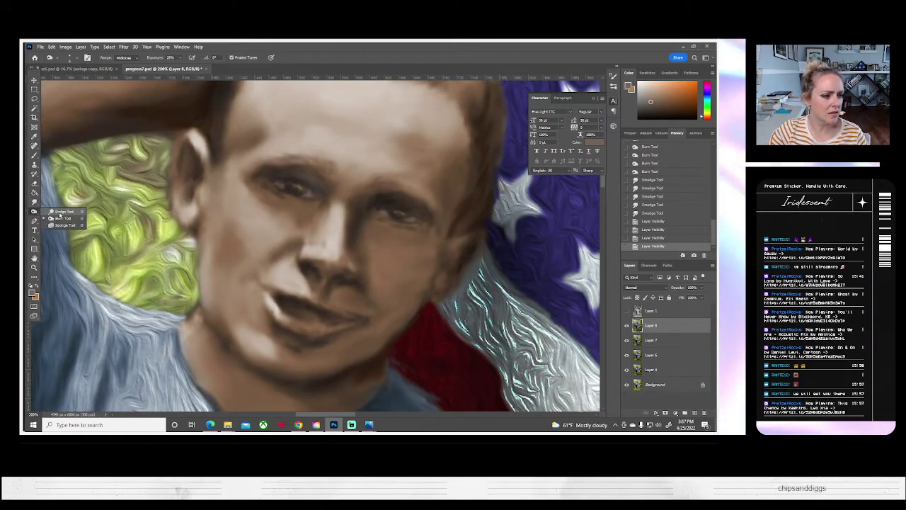
{"action": "left_click", "coordinate": [57, 211]}
{"action": "left_click", "coordinate": [70, 60]}
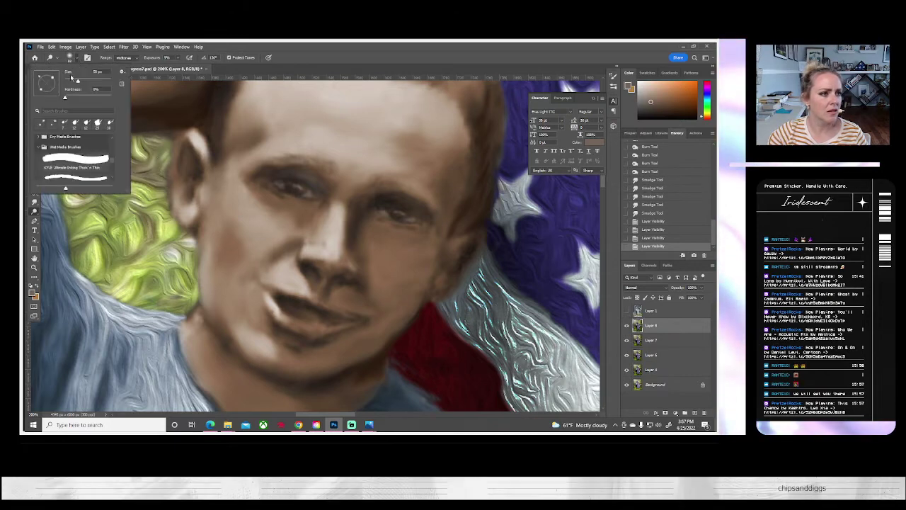
{"action": "left_click", "coordinate": [301, 145]}
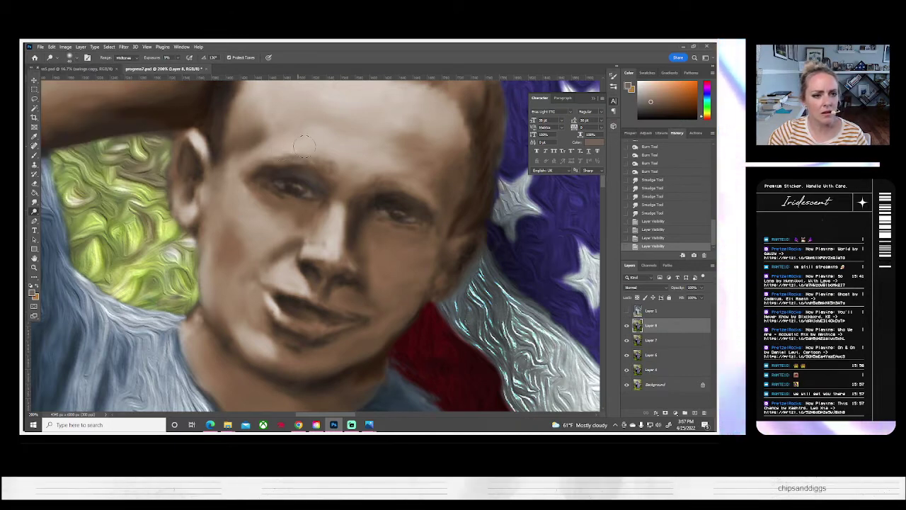
{"action": "mouse_move", "coordinate": [272, 152]}
{"action": "left_mouse_down"}
{"action": "mouse_move", "coordinate": [318, 147]}
{"action": "mouse_move", "coordinate": [255, 150]}
{"action": "mouse_move", "coordinate": [274, 163]}
{"action": "left_mouse_up"}
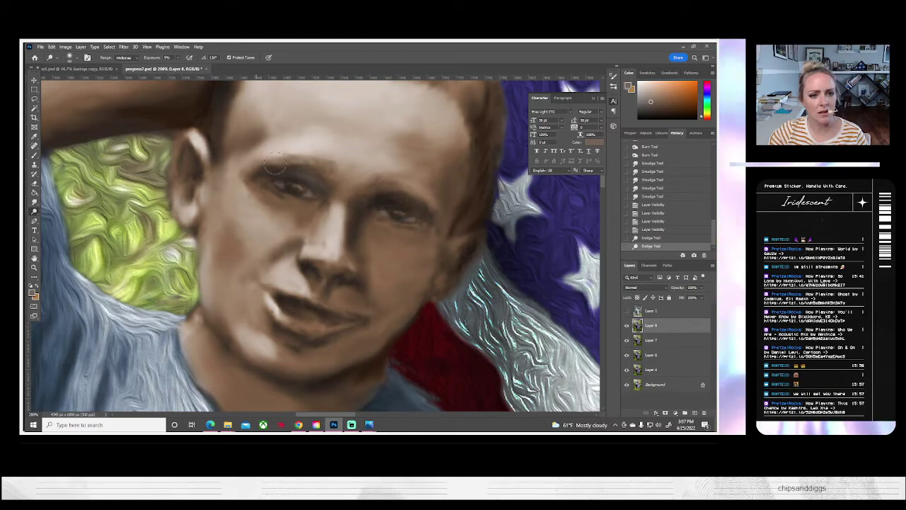
- Check the highlights against the Layer 1 photo and lighten the bridge of the man's nose with the Dodge tool
{"action": "left_click", "coordinate": [626, 310]}
{"action": "left_click", "coordinate": [626, 311]}
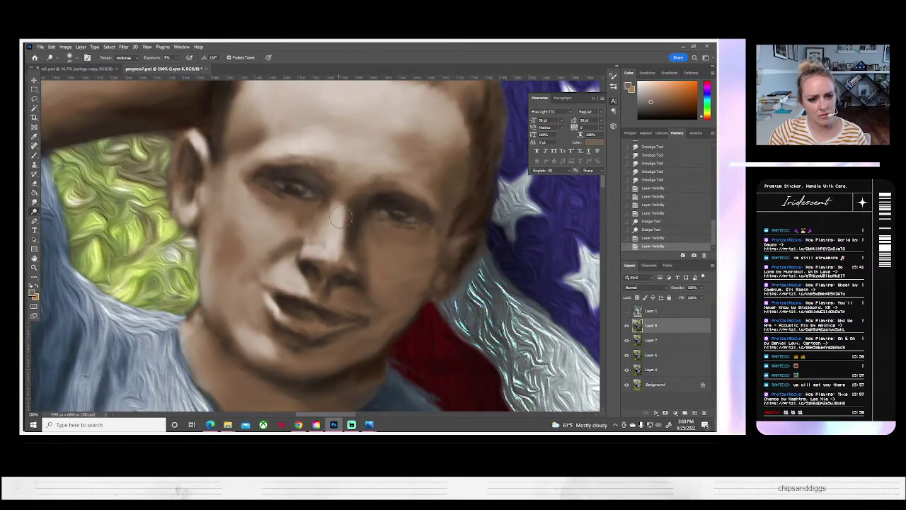
{"action": "left_click_drag", "start_coordinate": [338, 228], "coordinate": [319, 228]}
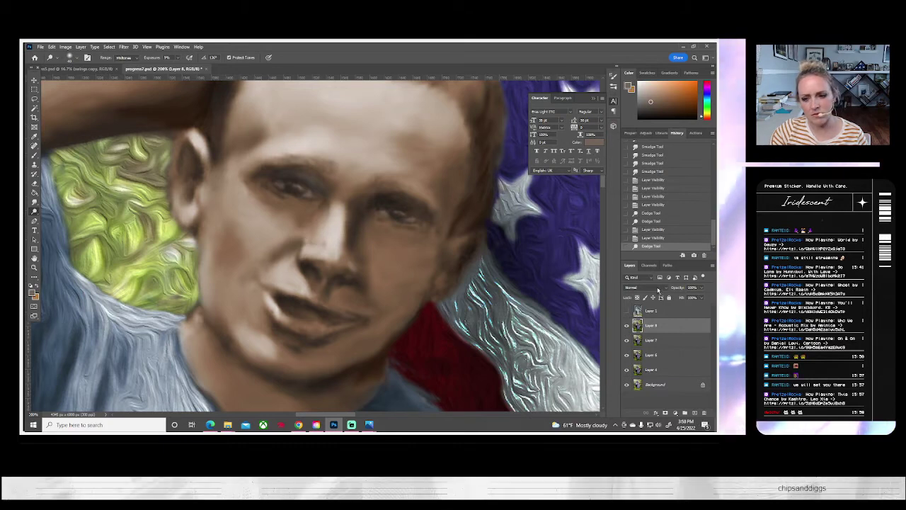
- Compare the lightened nose and brow with the Layer 1 reference photo, leaving the reference hidden
{"action": "left_click", "coordinate": [626, 311]}
{"action": "left_click", "coordinate": [632, 313]}
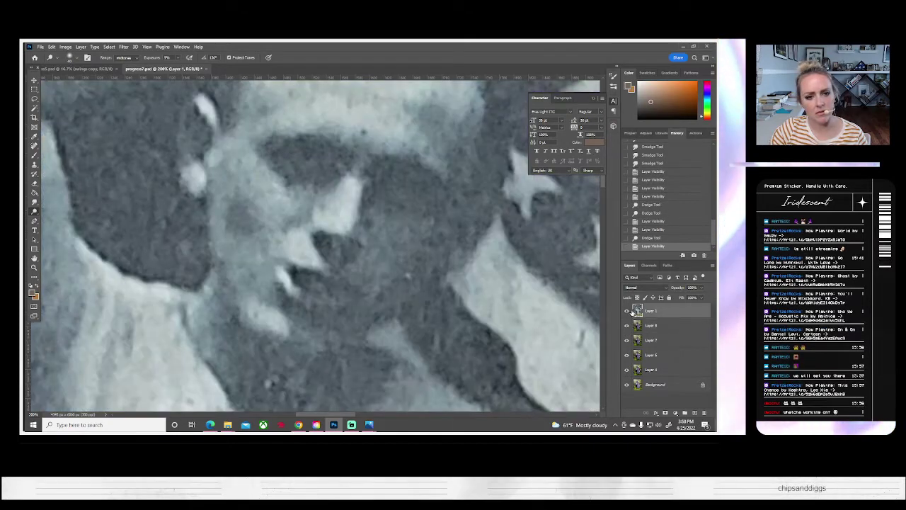
{"action": "left_click", "coordinate": [627, 311]}
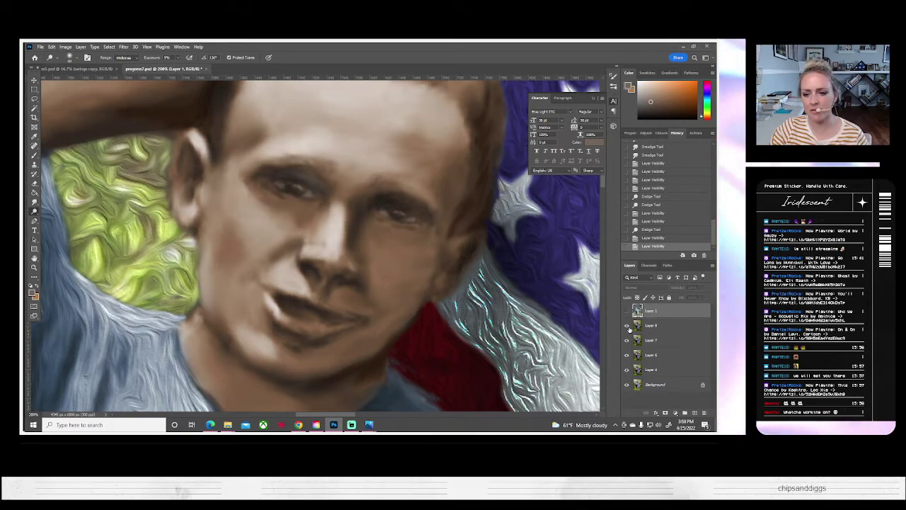
{"action": "left_click", "coordinate": [627, 312]}
{"action": "left_click", "coordinate": [626, 312]}
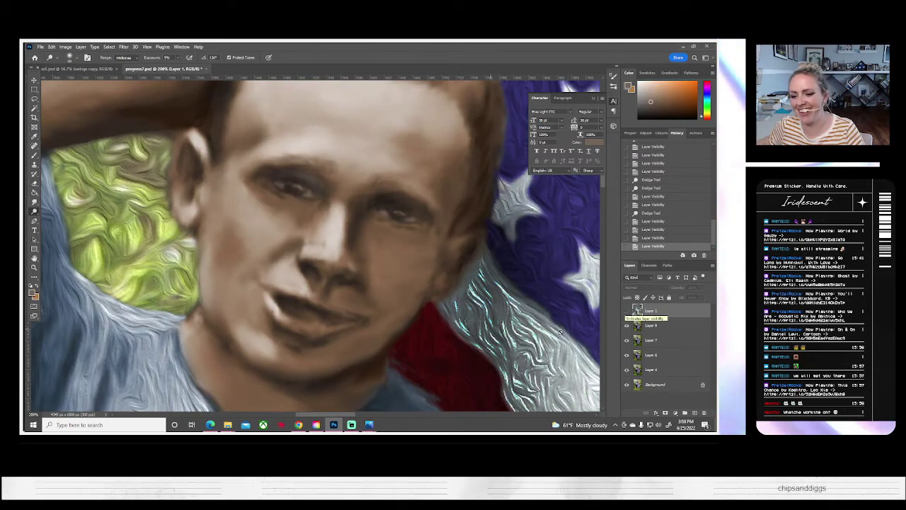
- Fit the whole portrait in view and compare the colorized painting with the original photo on Layer 1
{"action": "left_click", "coordinate": [34, 268]}
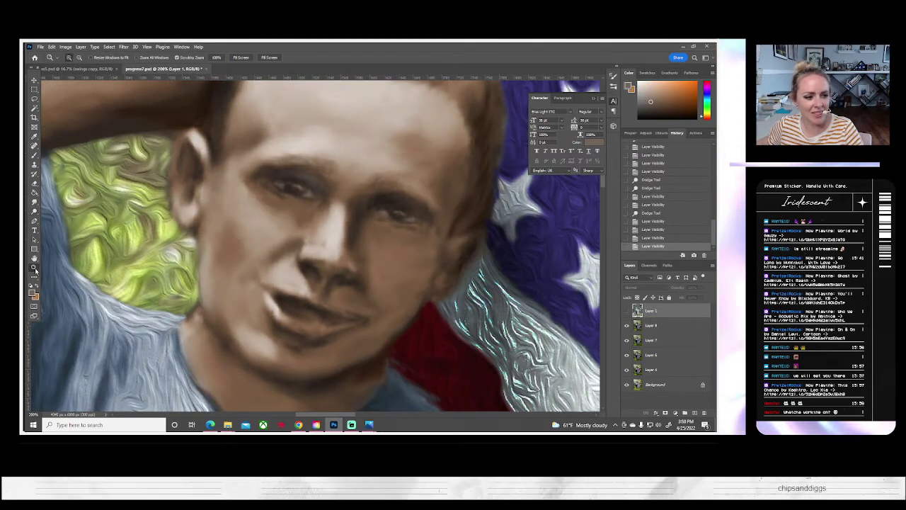
{"action": "left_click", "coordinate": [242, 57]}
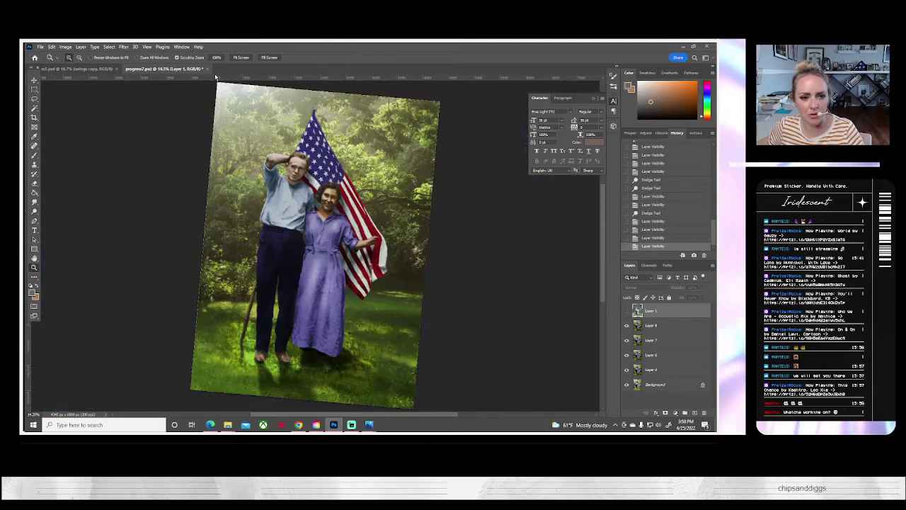
{"action": "left_click", "coordinate": [626, 313]}
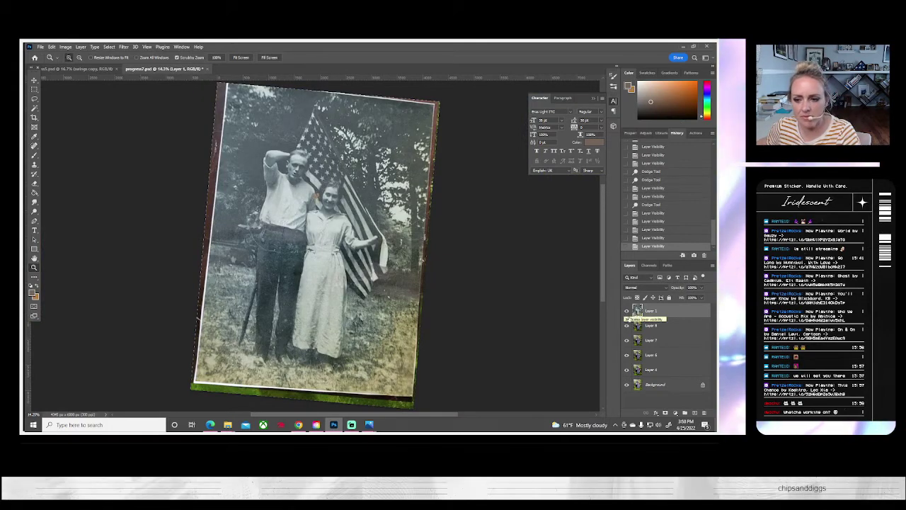
{"action": "left_click", "coordinate": [627, 312]}
{"action": "left_click", "coordinate": [626, 312]}
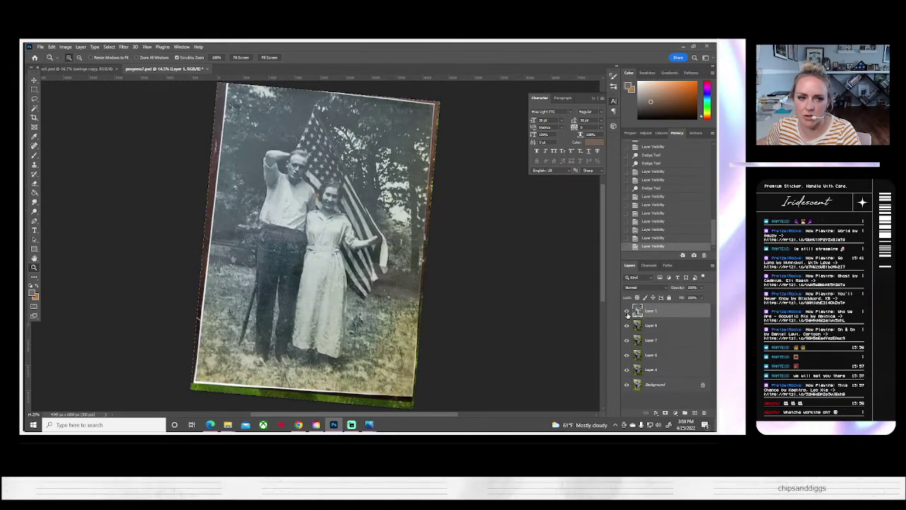
{"action": "left_click", "coordinate": [627, 312]}
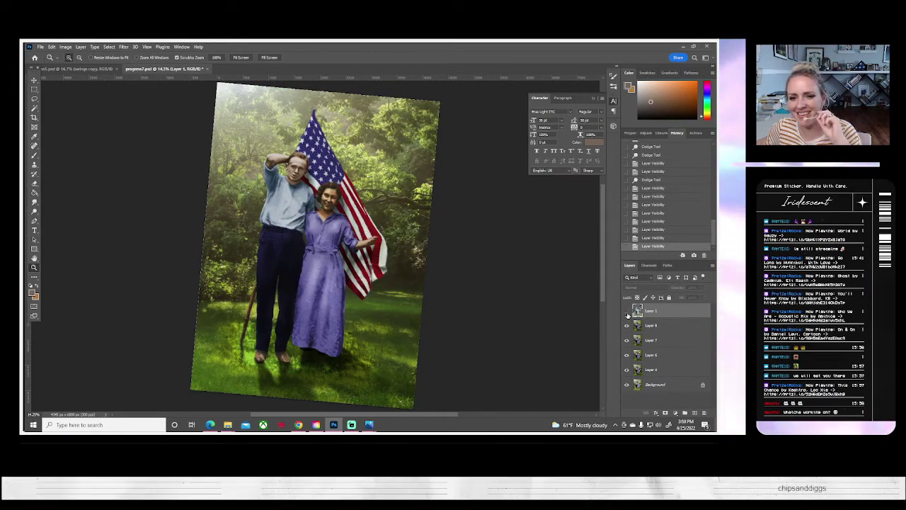
{"action": "left_click", "coordinate": [627, 312]}
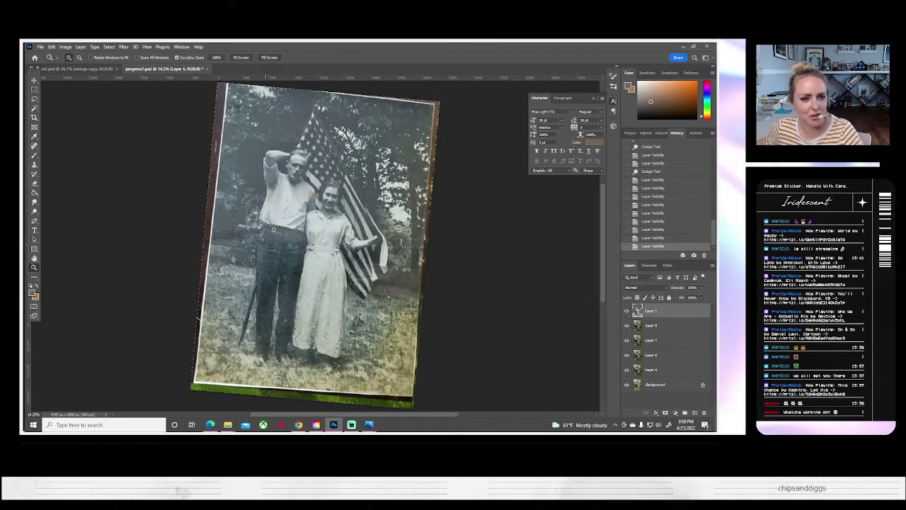
- Examine the man's face at 200% against the Layer 1 photo, focusing on how the facial shadows and features match
{"action": "scroll", "coordinate": [300, 172], "scroll_direction": "up", "scroll_amount": 6}
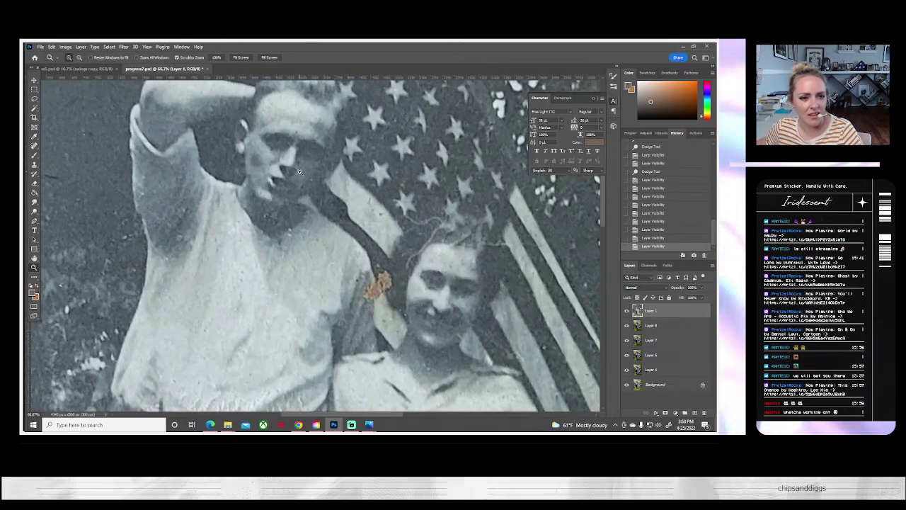
{"action": "scroll", "coordinate": [299, 171], "scroll_direction": "up", "scroll_amount": 3}
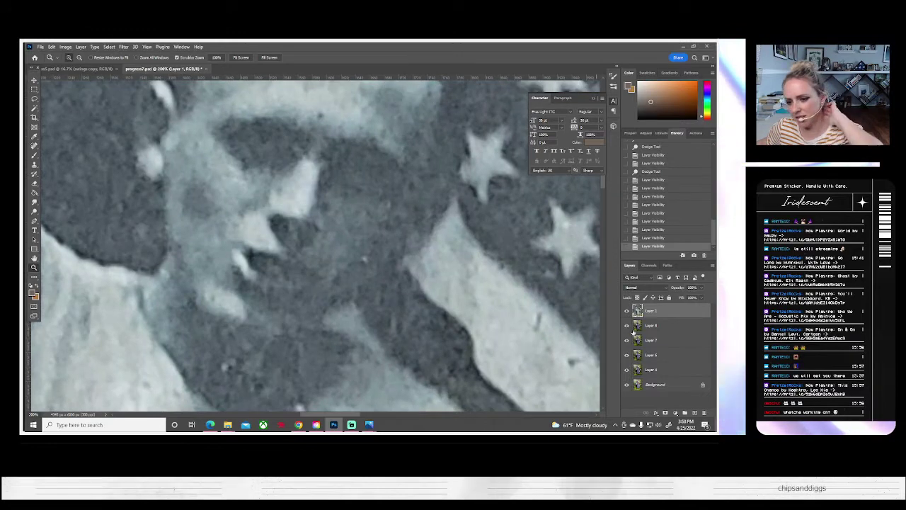
{"action": "left_click", "coordinate": [626, 311]}
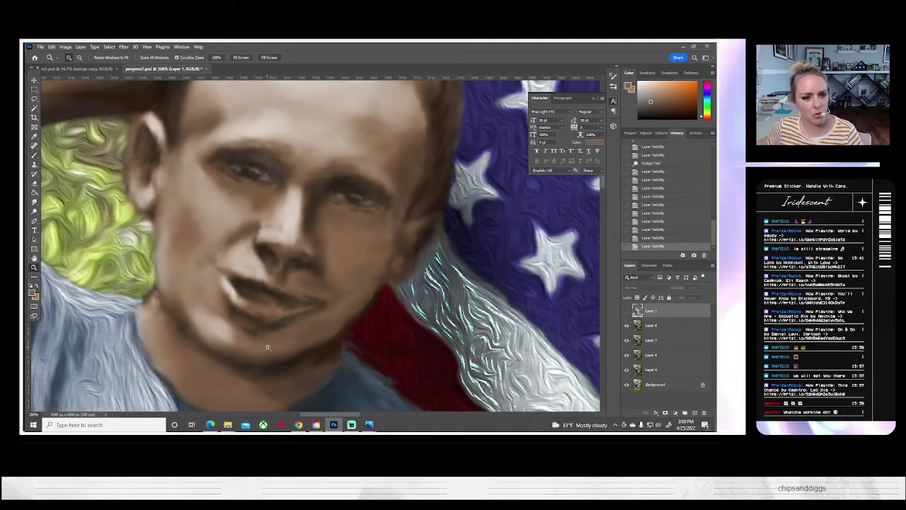
{"action": "left_click", "coordinate": [626, 311]}
{"action": "left_click", "coordinate": [626, 312]}
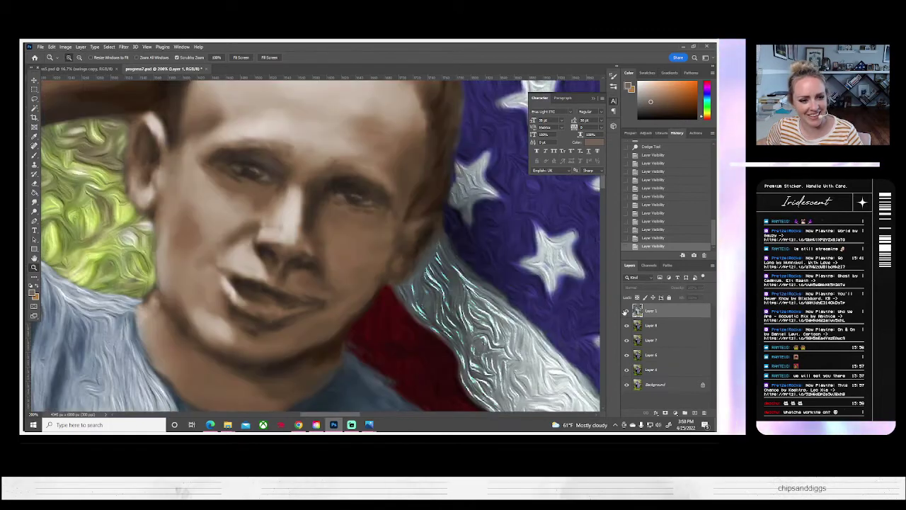
{"action": "left_click", "coordinate": [626, 311]}
{"action": "left_click", "coordinate": [626, 312]}
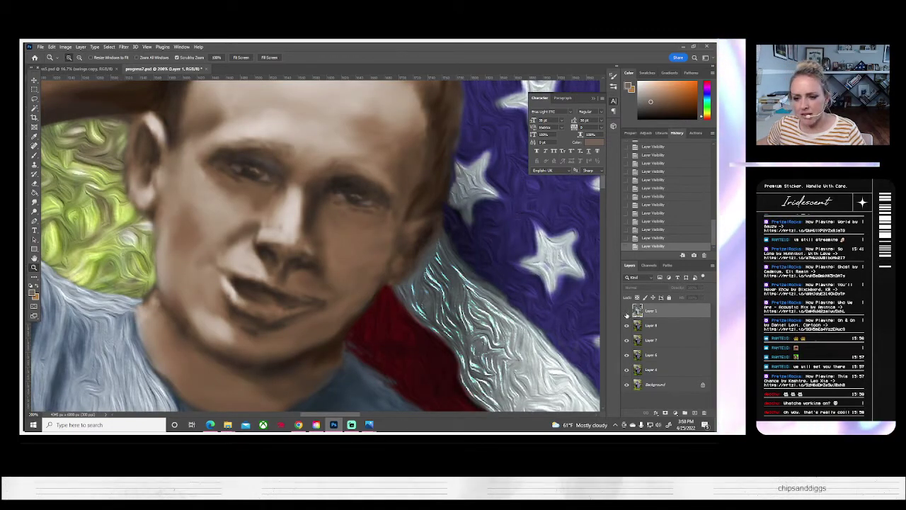
{"action": "left_click", "coordinate": [626, 311]}
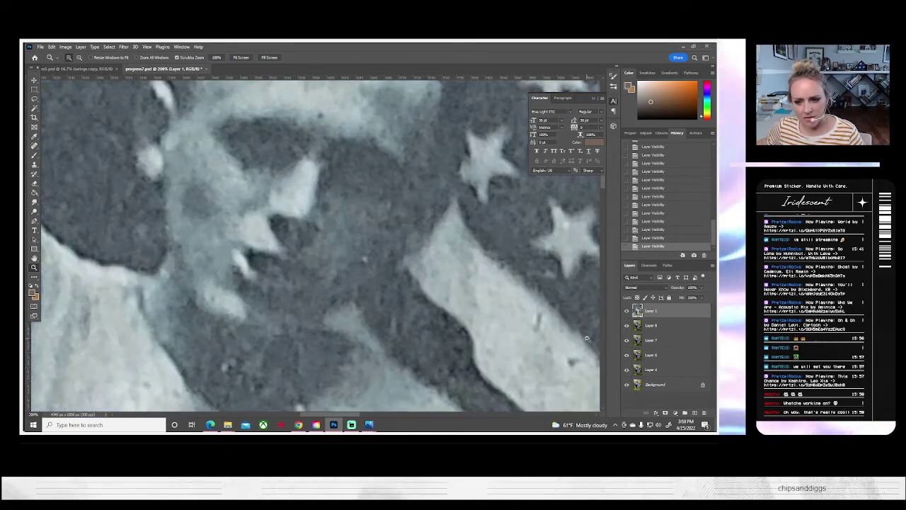
{"action": "left_click", "coordinate": [626, 312]}
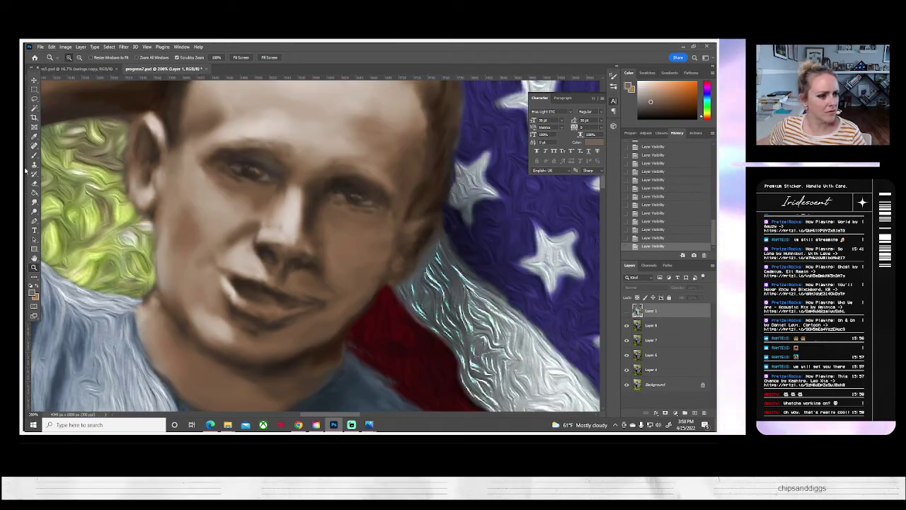
- Darken the man's mouth opening on Layer 8 with the Burn tool and check it against the Layer 1 photo
{"action": "left_click", "coordinate": [34, 211]}
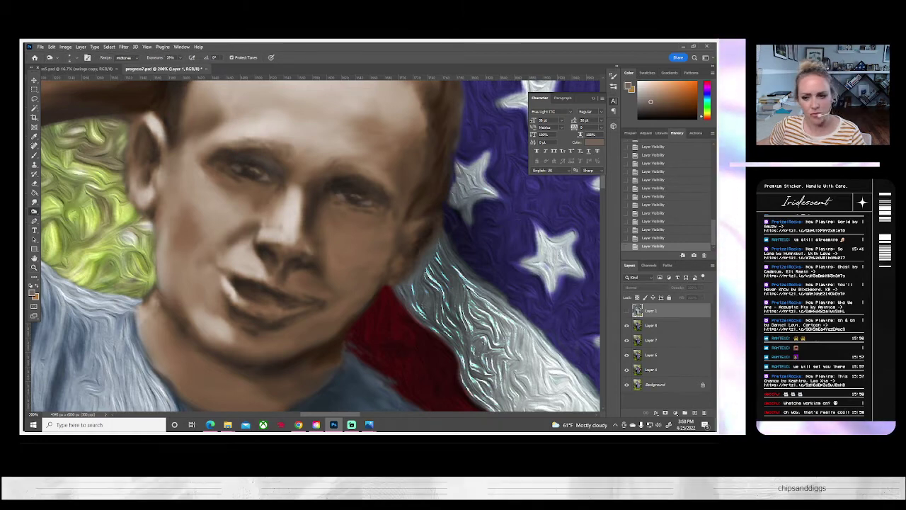
{"action": "left_click", "coordinate": [669, 325]}
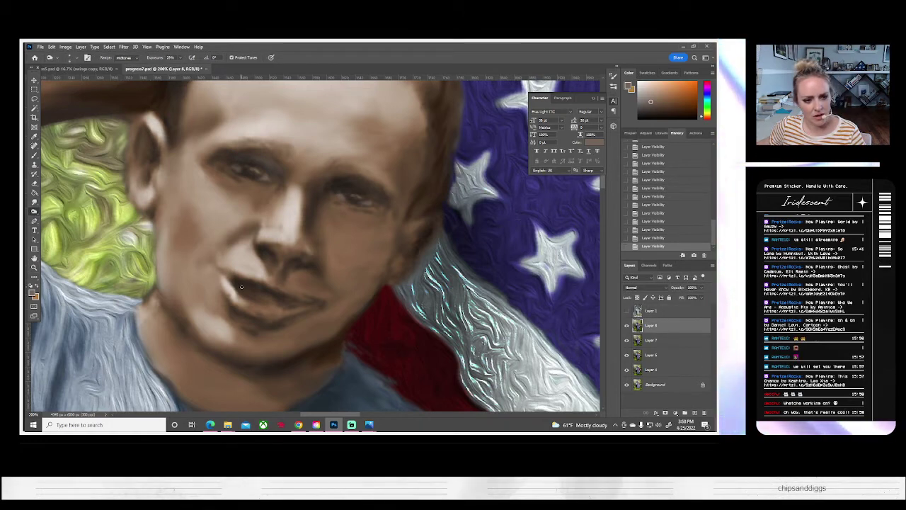
{"action": "left_click_drag", "start_coordinate": [271, 292], "coordinate": [281, 297]}
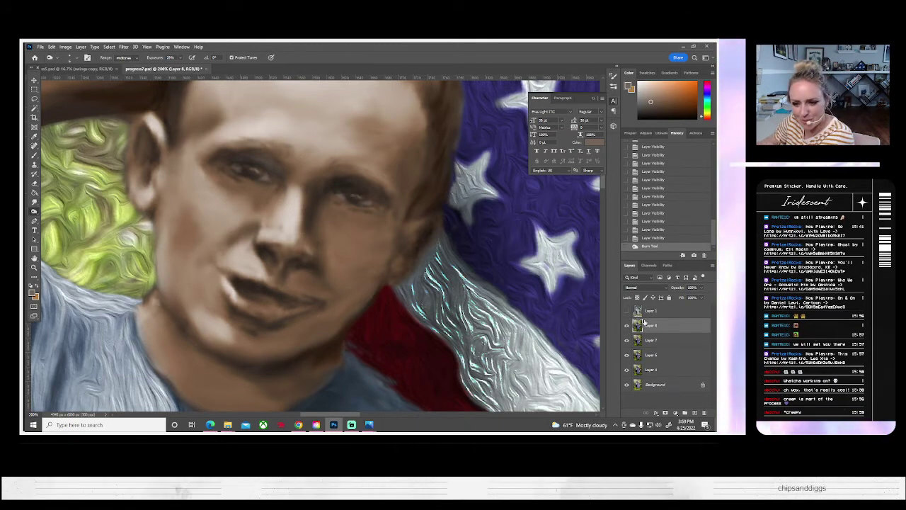
{"action": "left_click", "coordinate": [626, 312]}
{"action": "left_click", "coordinate": [626, 312]}
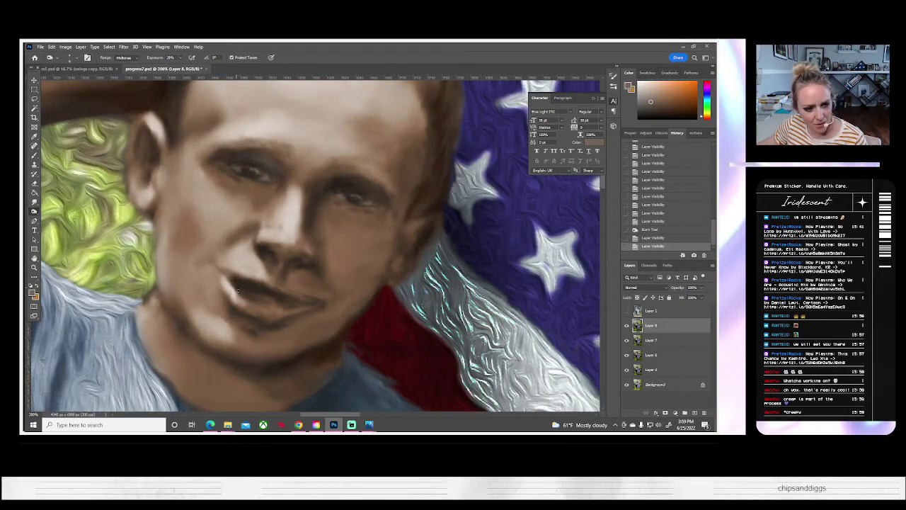
- Darken the edge of the mouth opening near the lower lip with the Burn tool and check against the Layer 1 photo
{"action": "left_click_drag", "start_coordinate": [256, 302], "coordinate": [236, 292]}
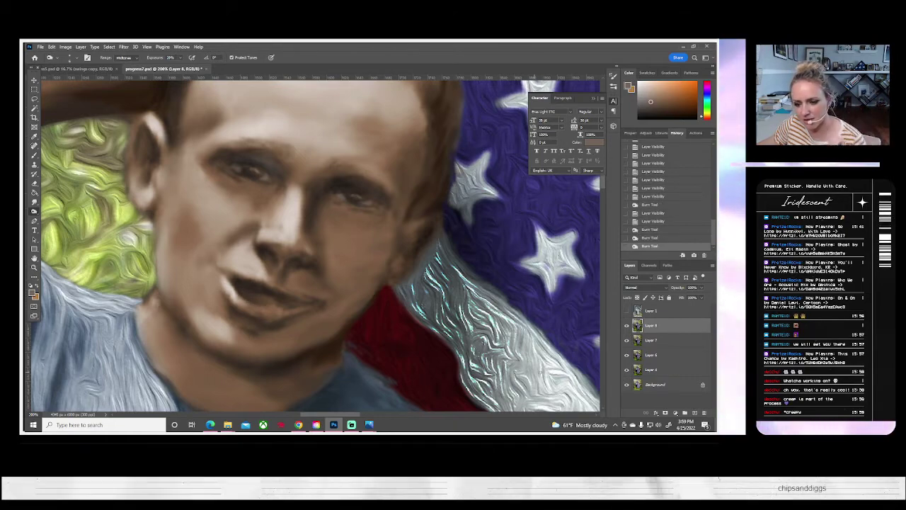
{"action": "left_click", "coordinate": [626, 310]}
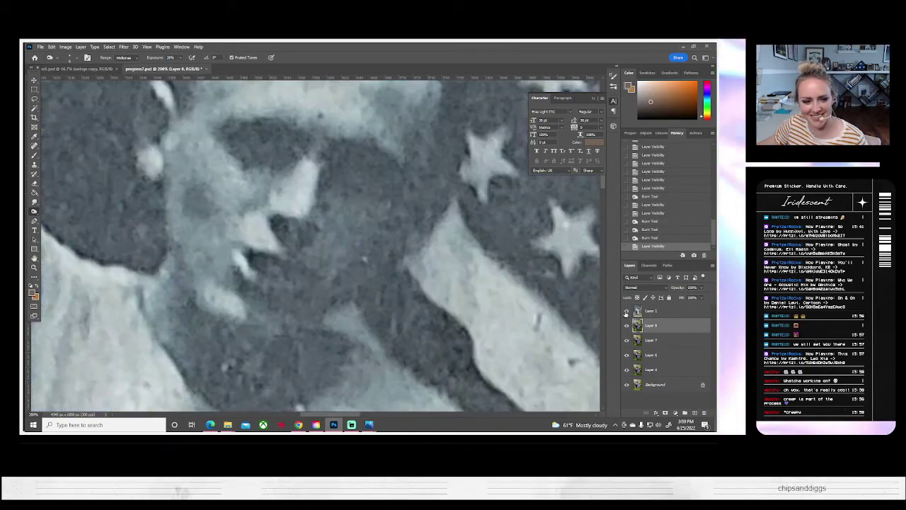
{"action": "left_click", "coordinate": [626, 310]}
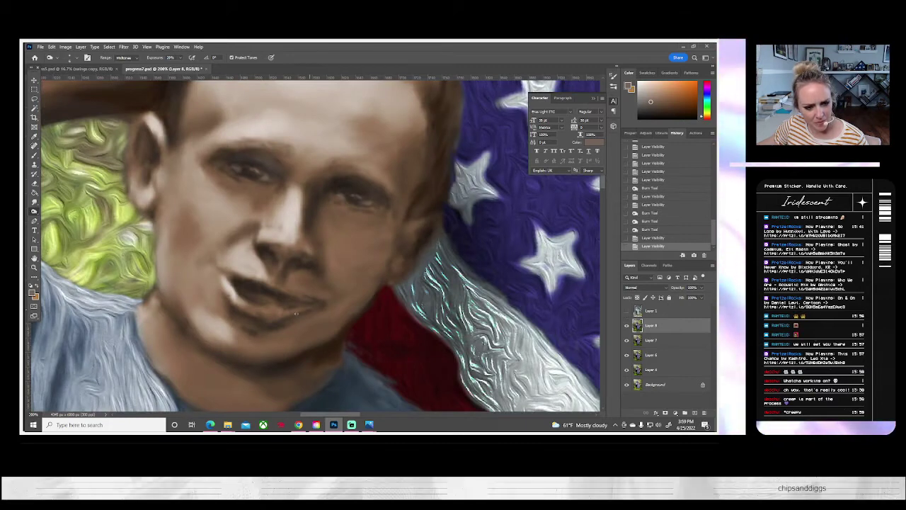
- Burn shading into the man's lower lip and the area just beneath it on Layer 8
{"action": "left_click_drag", "start_coordinate": [302, 310], "coordinate": [353, 321]}
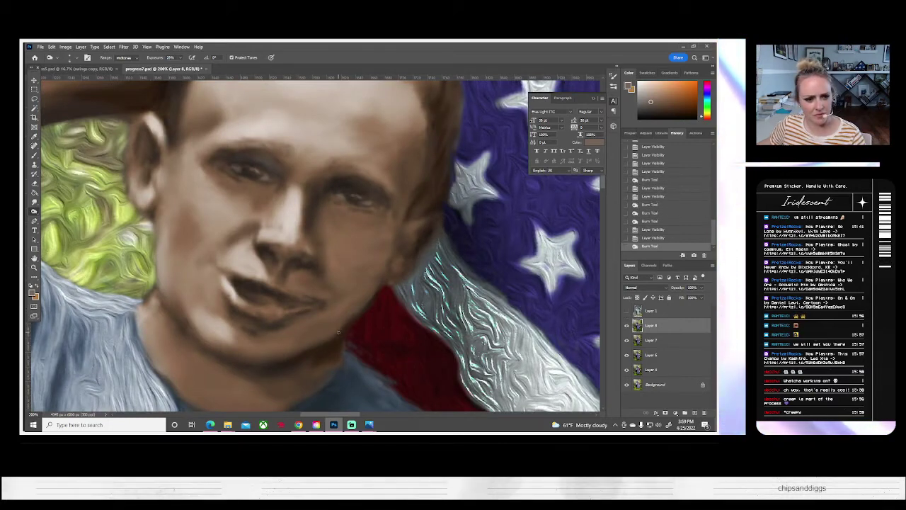
{"action": "key", "text": "ctrl+z"}
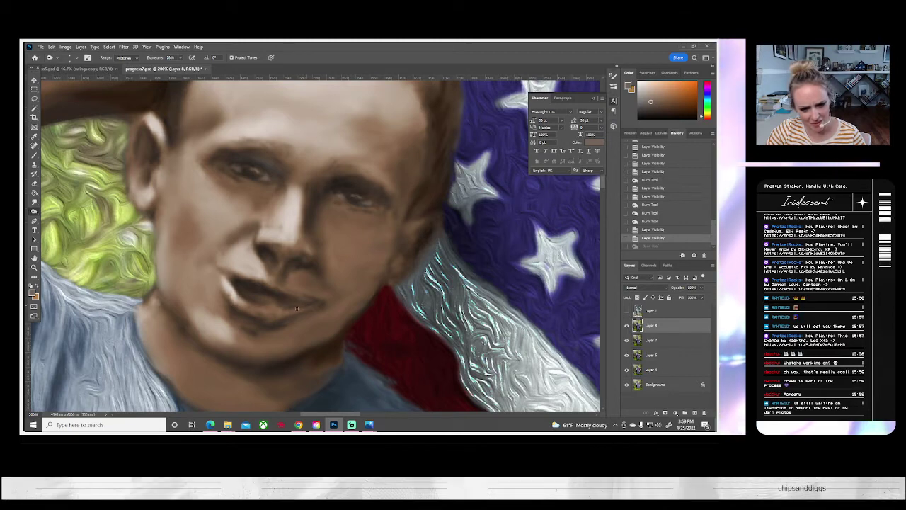
{"action": "mouse_move", "coordinate": [299, 309]}
{"action": "left_mouse_down"}
{"action": "mouse_move", "coordinate": [276, 307]}
{"action": "mouse_move", "coordinate": [288, 304]}
{"action": "left_mouse_up"}
{"action": "mouse_move", "coordinate": [275, 309]}
{"action": "left_mouse_down"}
{"action": "mouse_move", "coordinate": [286, 309]}
{"action": "mouse_move", "coordinate": [288, 326]}
{"action": "left_mouse_up"}
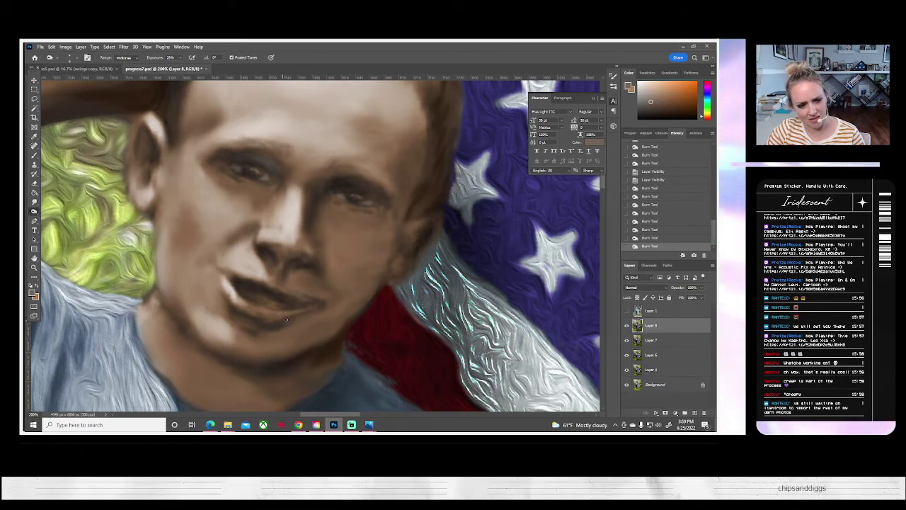
{"action": "left_click", "coordinate": [77, 61]}
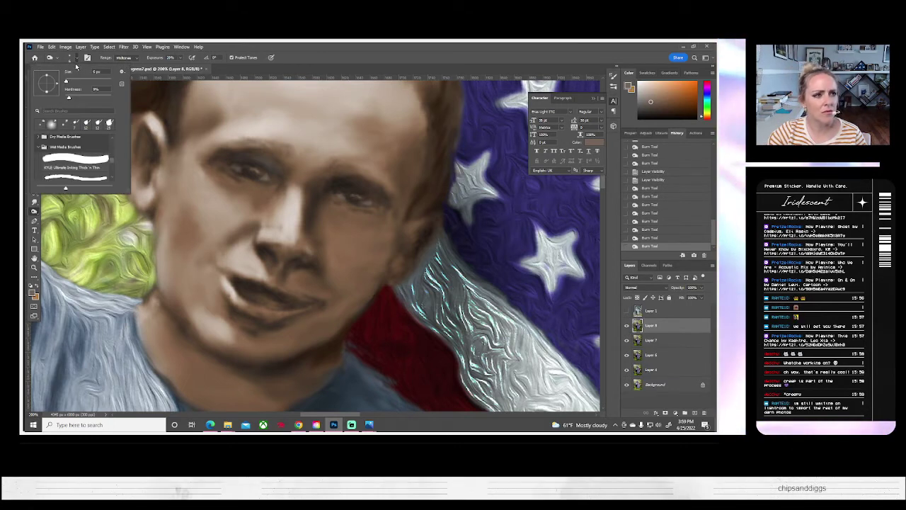
{"action": "left_click", "coordinate": [76, 61]}
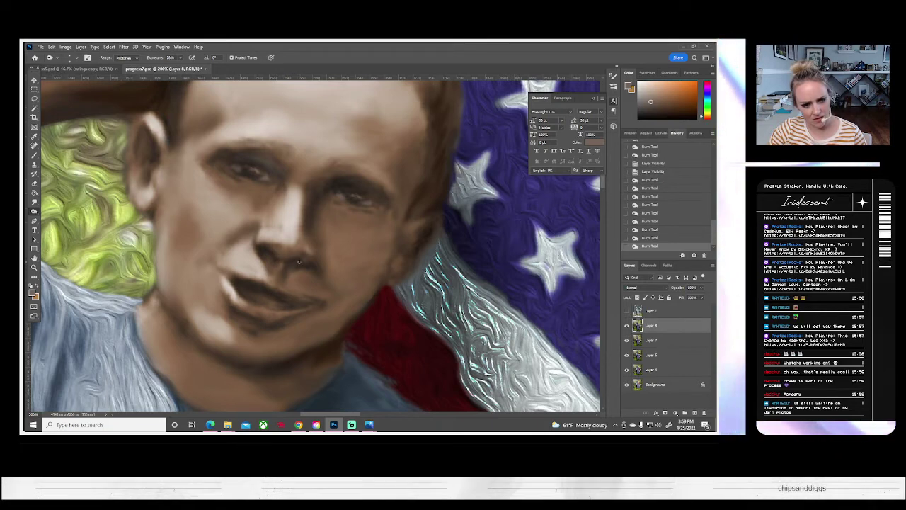
{"action": "left_click", "coordinate": [275, 259]}
{"action": "left_click", "coordinate": [275, 259]}
{"action": "key", "text": "ctrl+z"}
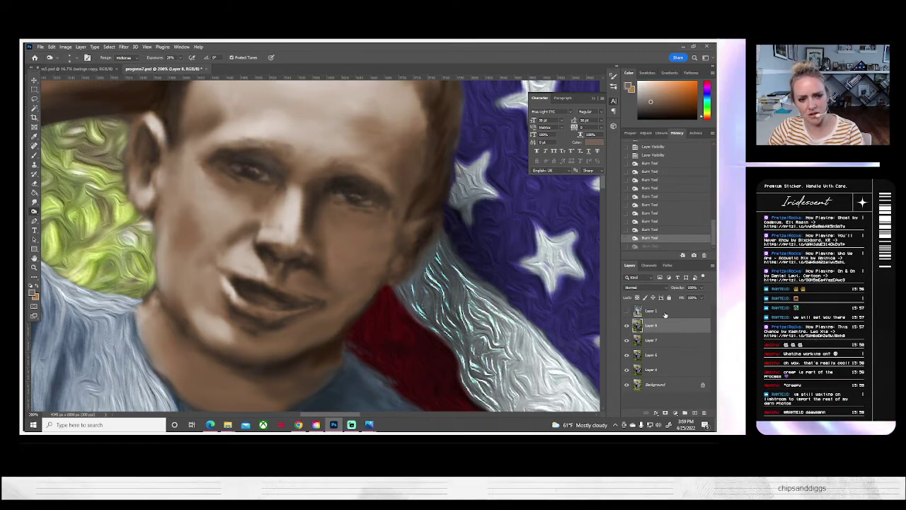
{"action": "key", "text": "ctrl+z"}
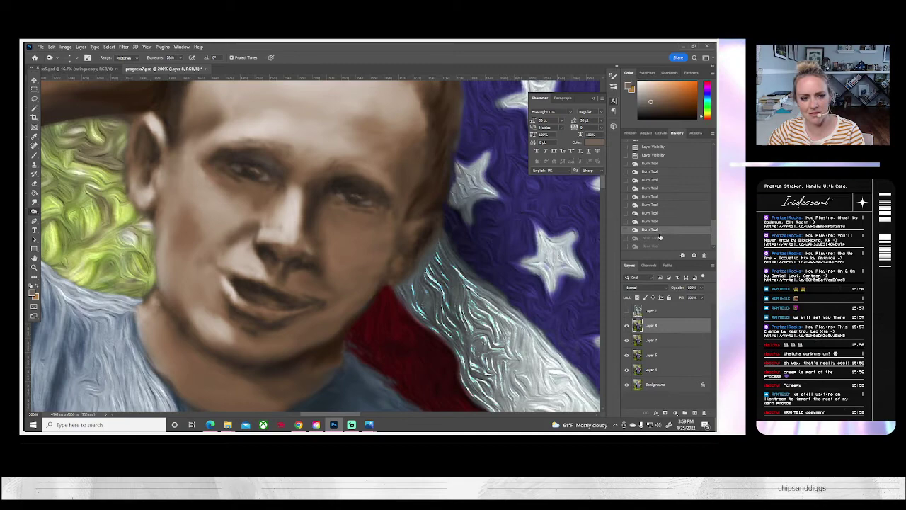
- Compare the nose and mouth with the Layer 1 photo, leaving it hidden and Layer 8 active
{"action": "left_click", "coordinate": [626, 311]}
{"action": "left_click", "coordinate": [637, 311]}
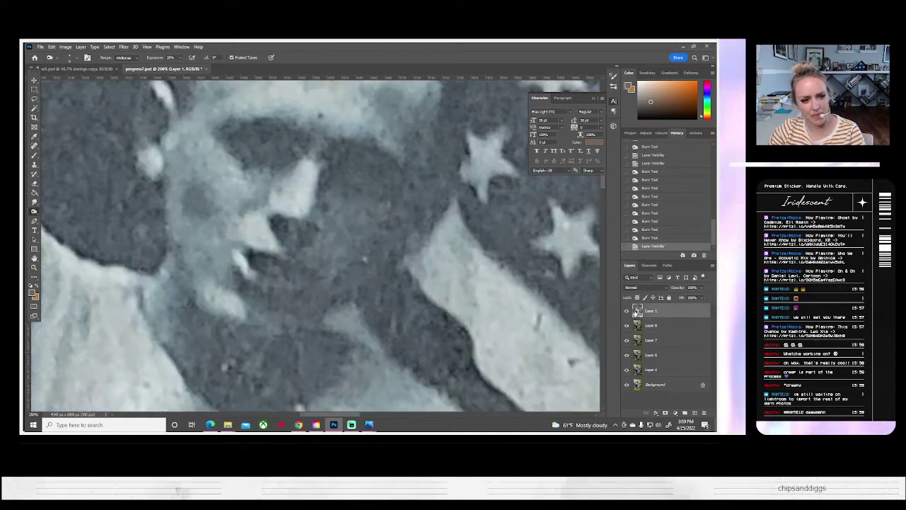
{"action": "left_click", "coordinate": [626, 312]}
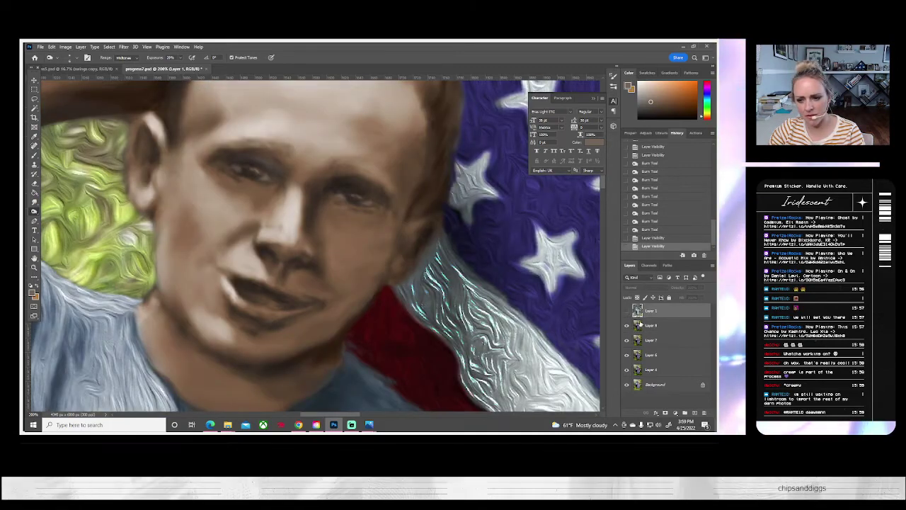
{"action": "left_click", "coordinate": [626, 313]}
{"action": "left_click", "coordinate": [627, 312]}
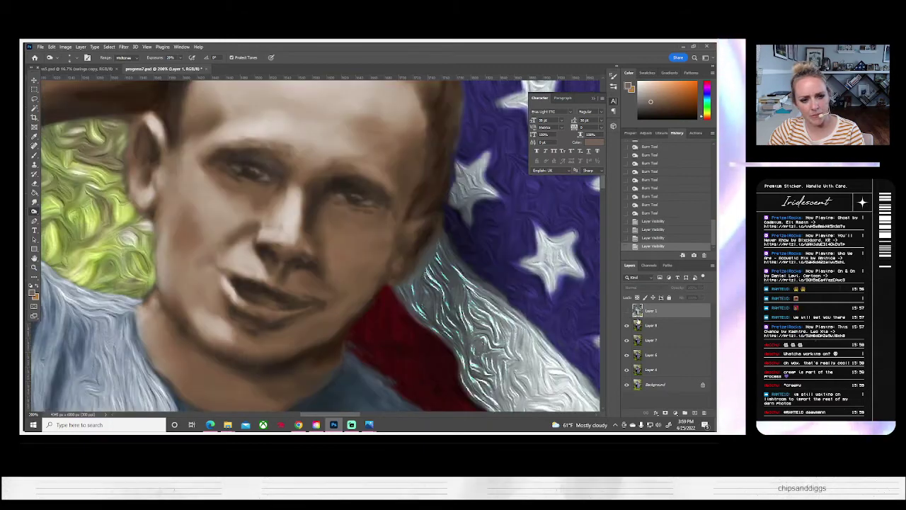
{"action": "left_click", "coordinate": [657, 326]}
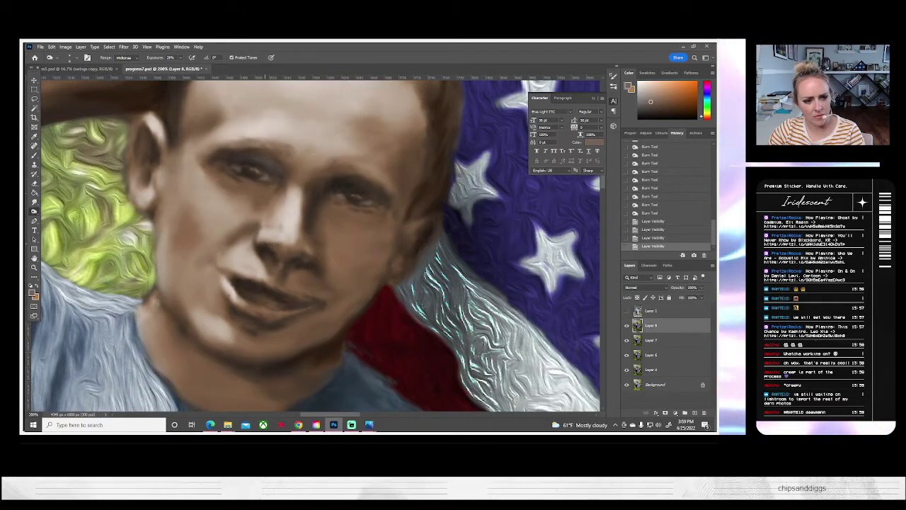
- Darken the tip of the man's nose and its nostril edge with short Burn strokes on Layer 8
{"action": "left_click", "coordinate": [264, 245]}
{"action": "left_click", "coordinate": [267, 245]}
{"action": "left_click", "coordinate": [273, 244]}
{"action": "left_click", "coordinate": [277, 242]}
{"action": "left_click", "coordinate": [281, 240]}
{"action": "left_click", "coordinate": [282, 239]}
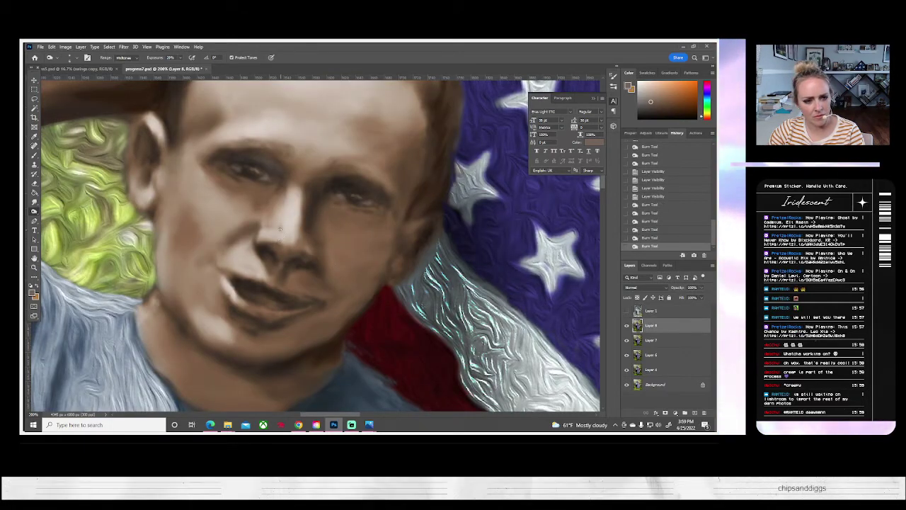
{"action": "left_click", "coordinate": [279, 226]}
{"action": "left_click", "coordinate": [273, 226]}
{"action": "left_click", "coordinate": [266, 226]}
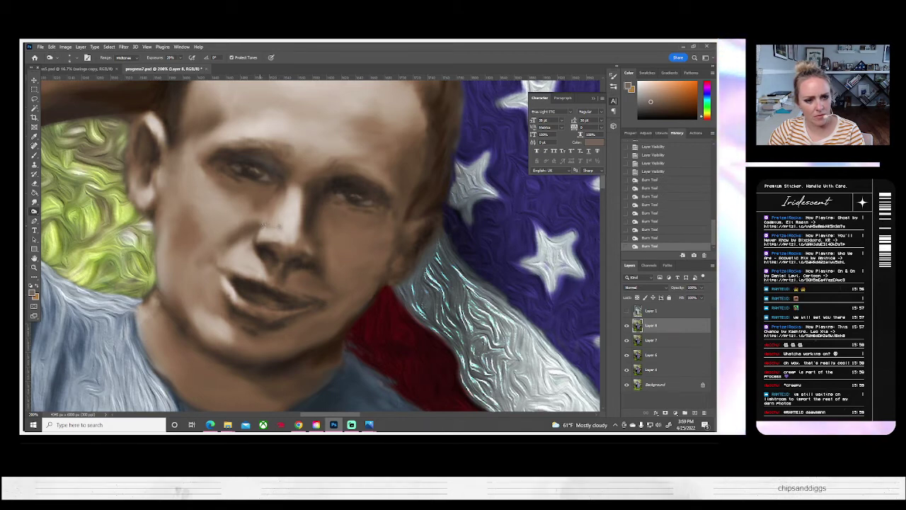
{"action": "left_click", "coordinate": [262, 225]}
{"action": "left_click_drag", "start_coordinate": [268, 223], "coordinate": [280, 225]}
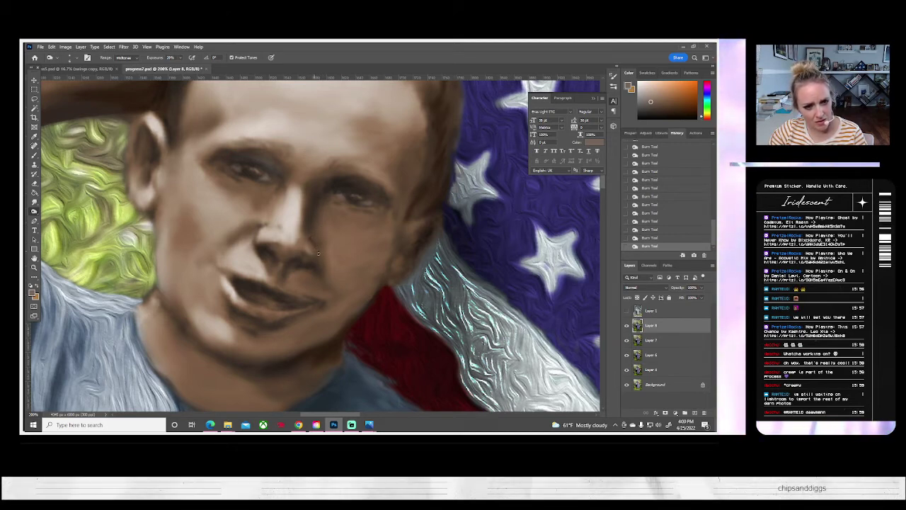
- Check the burned nose by toggling Layer 8 off and on and viewing the Layer 1 photo
{"action": "left_click", "coordinate": [627, 325]}
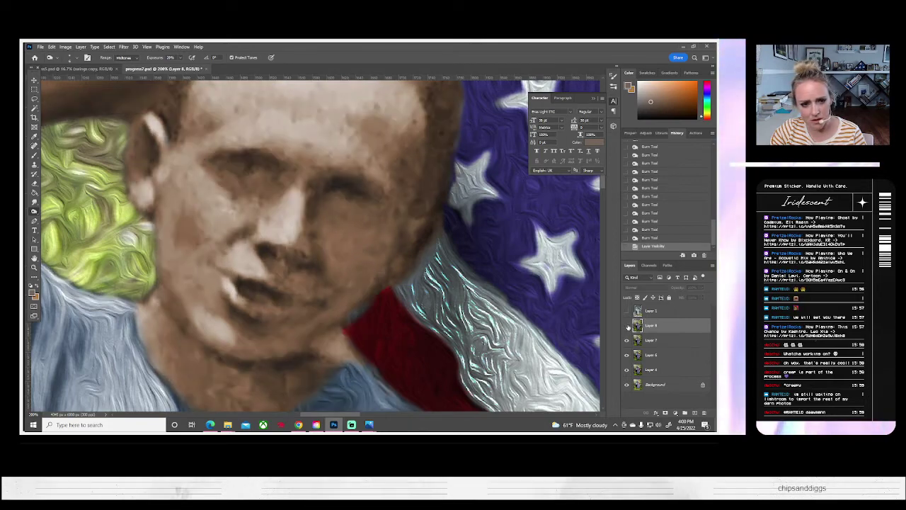
{"action": "left_click", "coordinate": [627, 326]}
{"action": "left_click", "coordinate": [627, 312]}
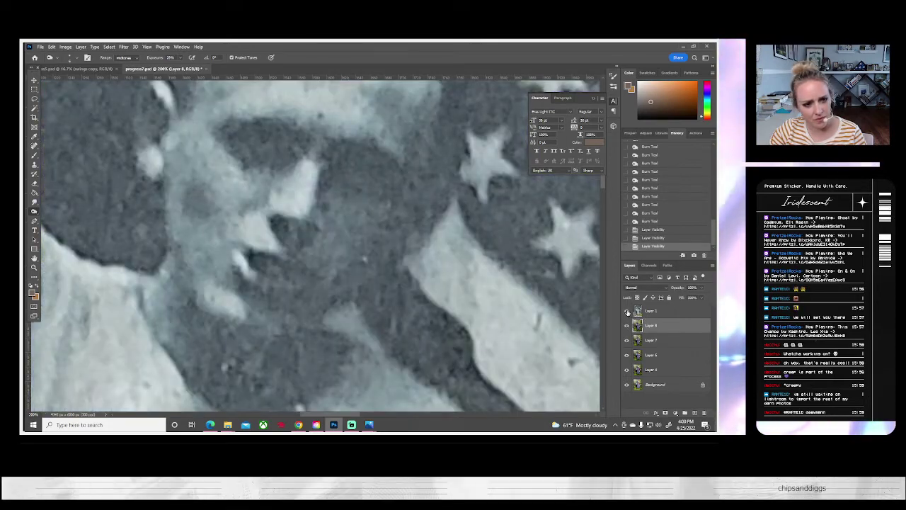
{"action": "left_click", "coordinate": [626, 312]}
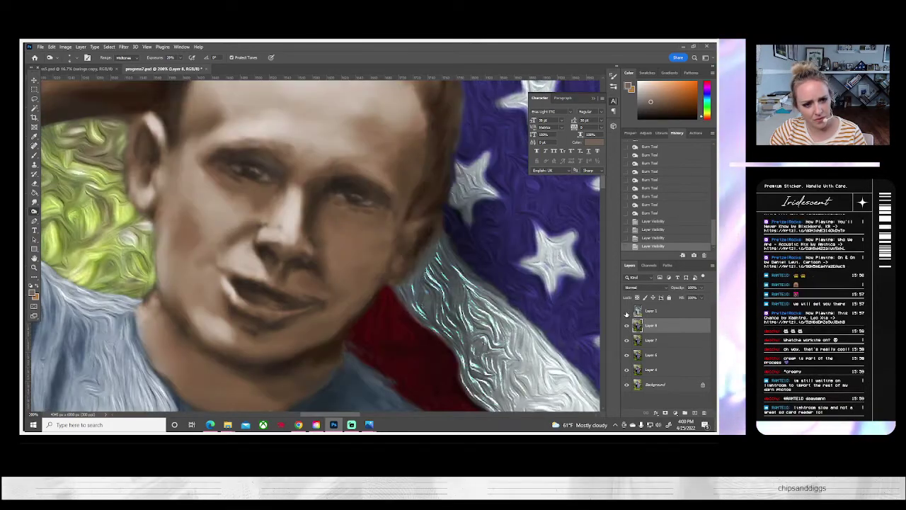
- Burn the cheek crease beside the shadowed nostril on Layer 8 and compare it with the Layer 1 photo
{"action": "left_click", "coordinate": [310, 266]}
{"action": "left_click", "coordinate": [314, 266]}
{"action": "left_click", "coordinate": [319, 266]}
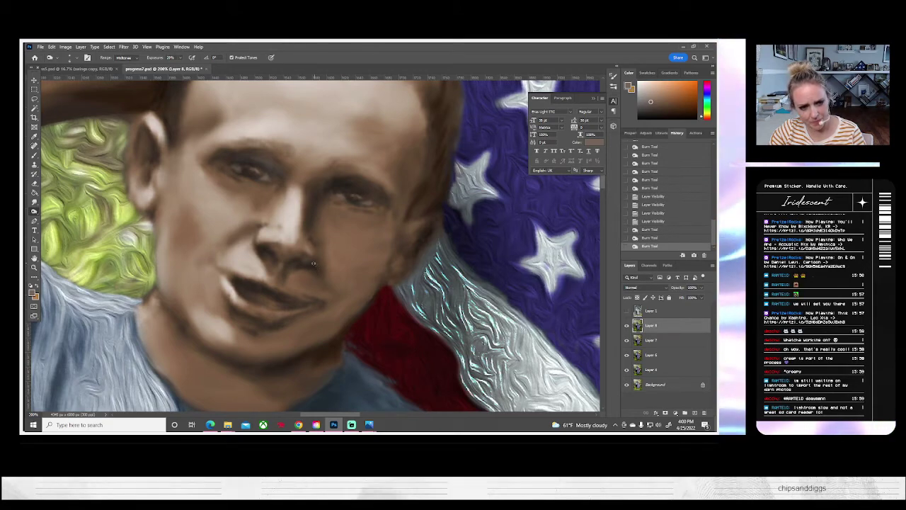
{"action": "left_click", "coordinate": [323, 266]}
{"action": "left_click", "coordinate": [328, 267]}
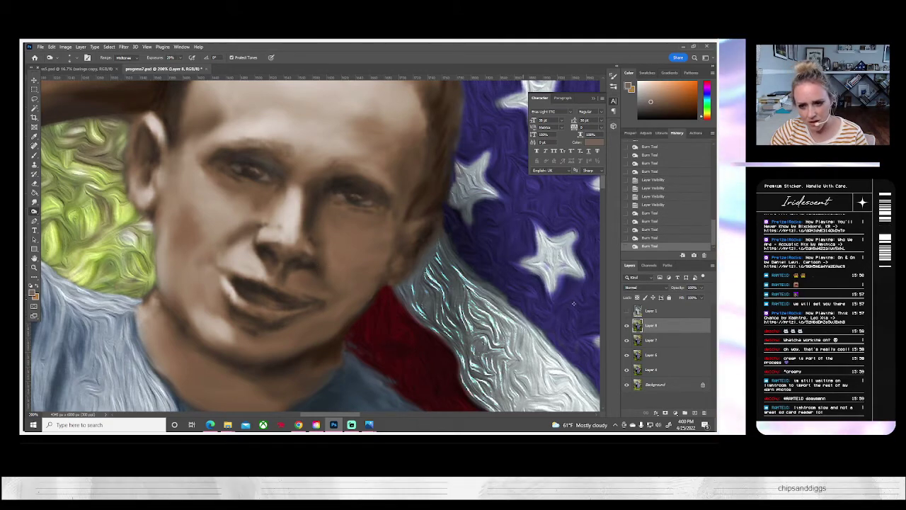
{"action": "left_click", "coordinate": [626, 311]}
{"action": "left_click", "coordinate": [626, 311]}
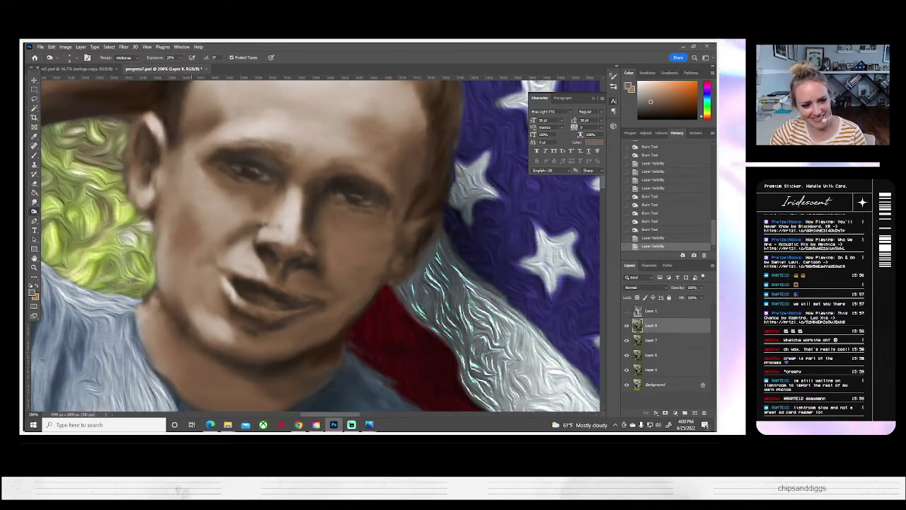
- Define the man's upper lip with Burn strokes on Layer 8 and compare it with the Layer 1 photo
{"action": "left_click_drag", "start_coordinate": [232, 278], "coordinate": [261, 273]}
{"action": "left_click_drag", "start_coordinate": [260, 271], "coordinate": [277, 273]}
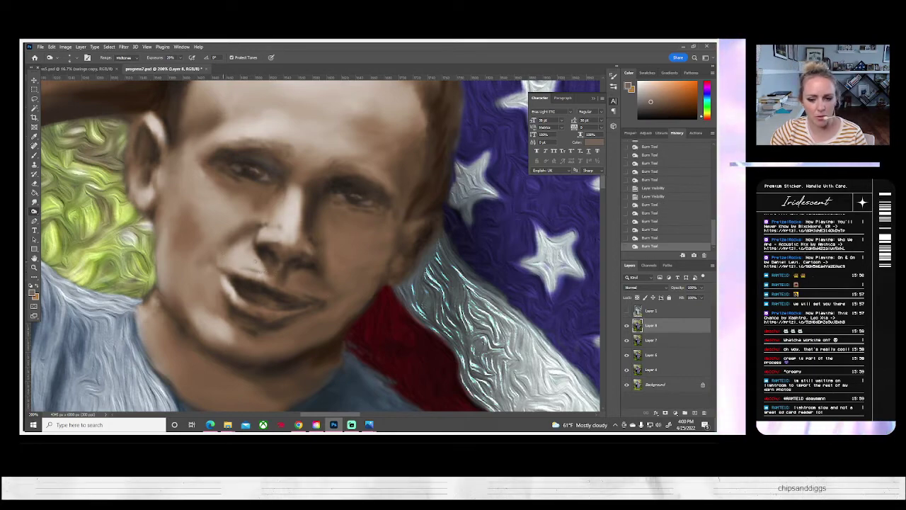
{"action": "left_click", "coordinate": [626, 312]}
{"action": "left_click", "coordinate": [627, 312]}
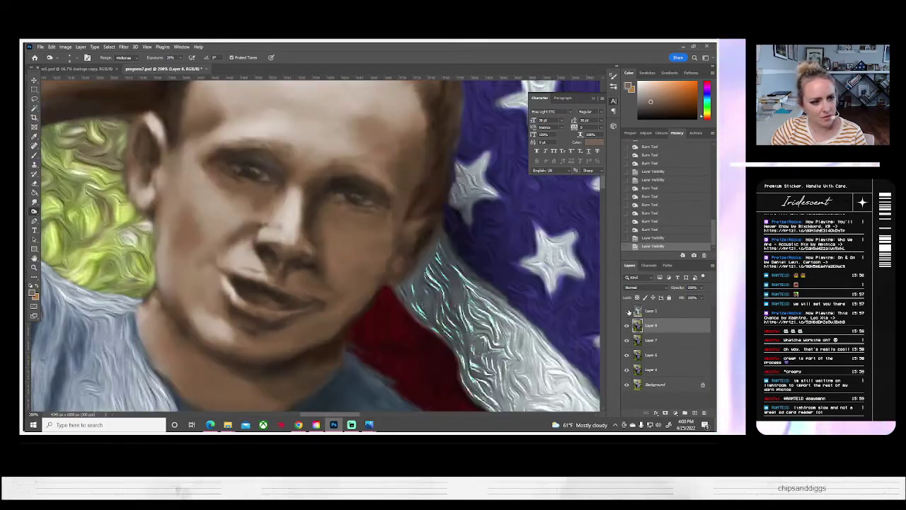
- Enlarge the Burn brush to 25 px, shade the cheek beside the nose and compare it with the Layer 1 photo
{"action": "scroll", "coordinate": [233, 254], "scroll_direction": "up", "scroll_amount": 1}
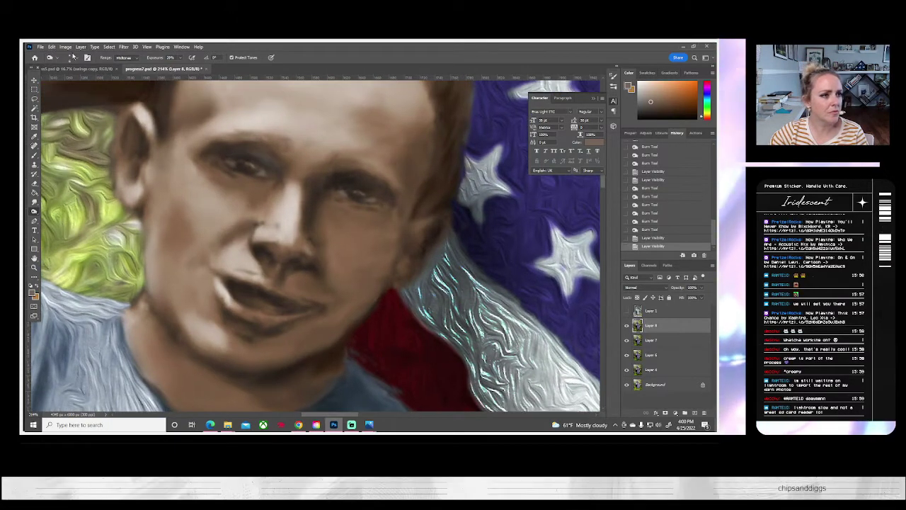
{"action": "left_click", "coordinate": [71, 58]}
{"action": "left_click", "coordinate": [70, 81]}
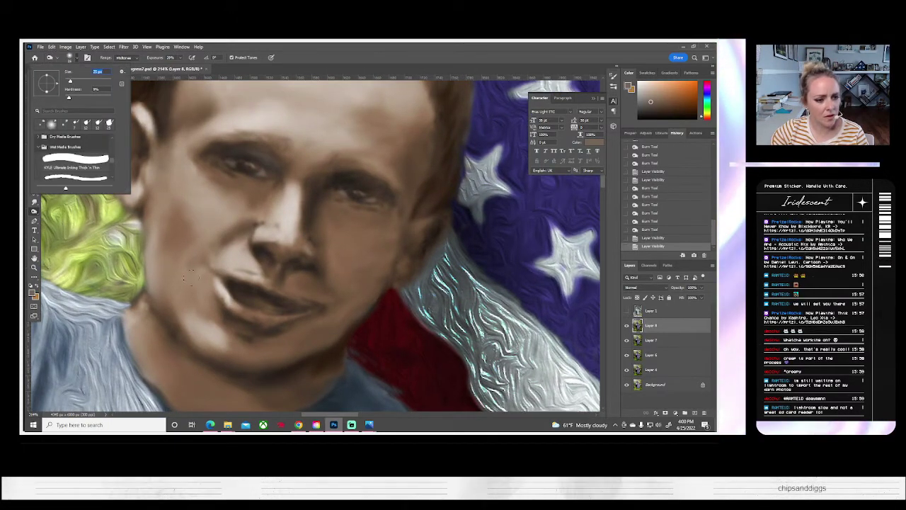
{"action": "mouse_move", "coordinate": [203, 257]}
{"action": "left_mouse_down"}
{"action": "mouse_move", "coordinate": [196, 279]}
{"action": "mouse_move", "coordinate": [238, 231]}
{"action": "left_mouse_up"}
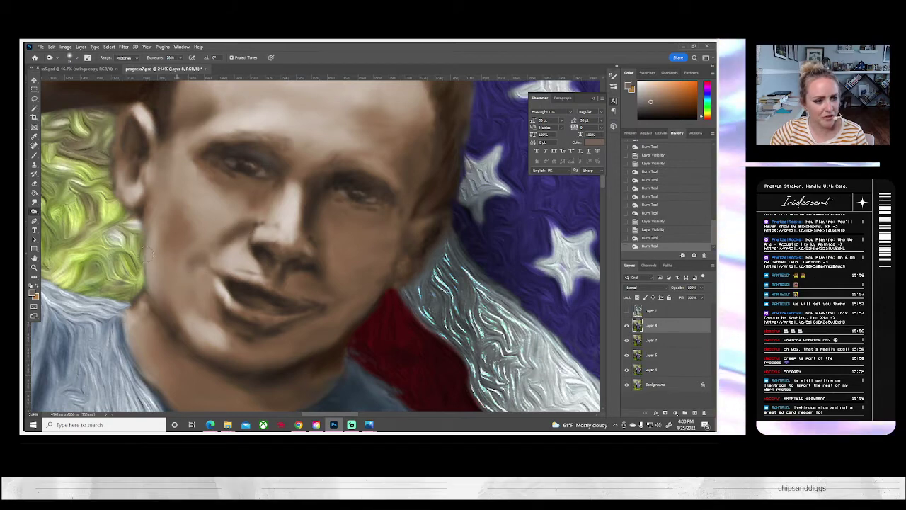
{"action": "left_click", "coordinate": [627, 311]}
{"action": "left_click", "coordinate": [627, 312]}
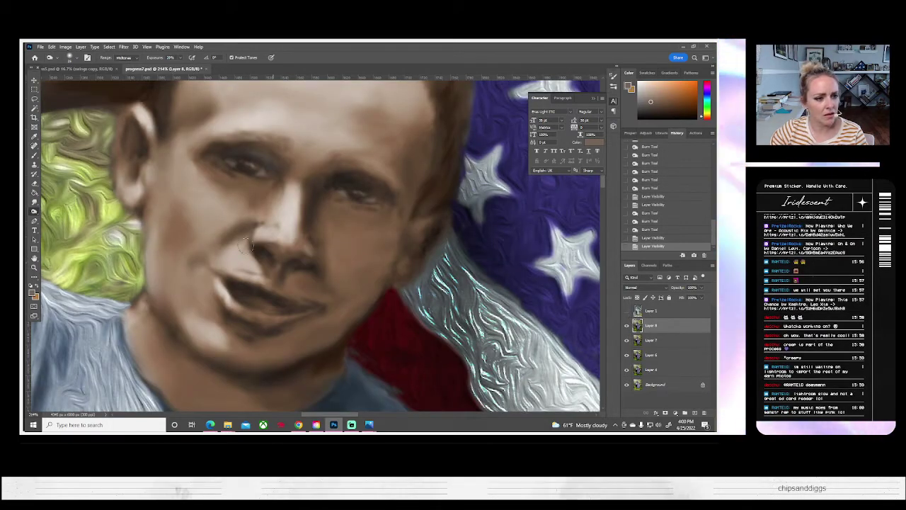
- Burn shading along the outer cheek and jaw below the lit ear and check it against the Layer 1 photo
{"action": "mouse_move", "coordinate": [167, 206]}
{"action": "left_mouse_down"}
{"action": "mouse_move", "coordinate": [179, 229]}
{"action": "mouse_move", "coordinate": [161, 191]}
{"action": "mouse_move", "coordinate": [157, 240]}
{"action": "left_mouse_up"}
{"action": "left_click_drag", "start_coordinate": [158, 275], "coordinate": [161, 302]}
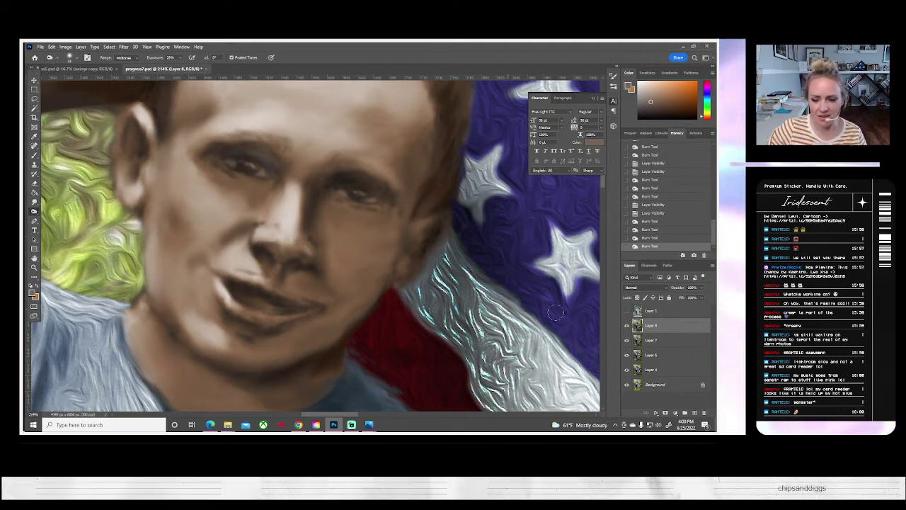
{"action": "left_click", "coordinate": [627, 312]}
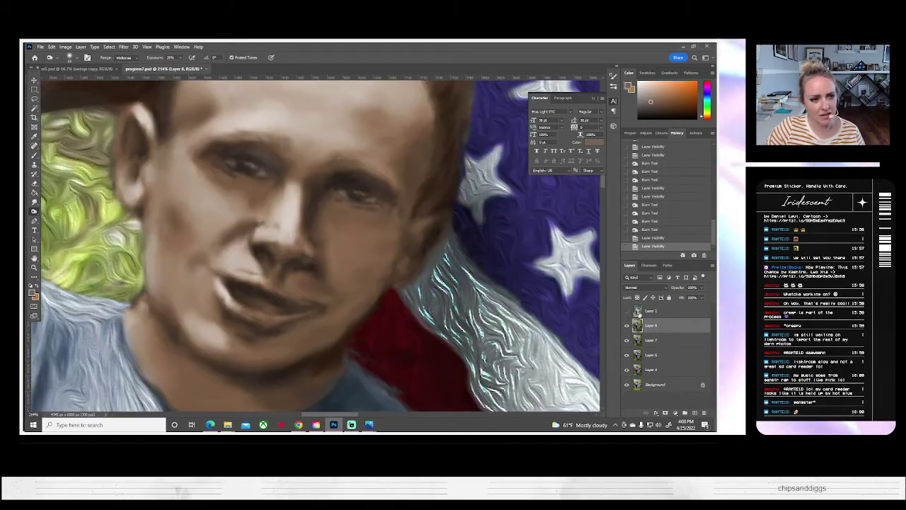
{"action": "scroll", "coordinate": [140, 228], "scroll_direction": "up", "scroll_amount": 1}
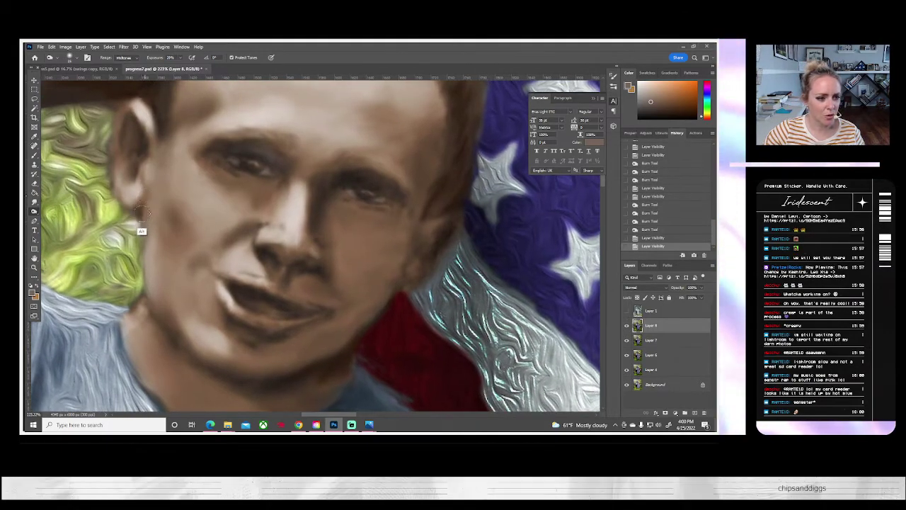
{"action": "left_click_drag", "start_coordinate": [140, 229], "coordinate": [144, 211]}
{"action": "key", "text": "ctrl+z"}
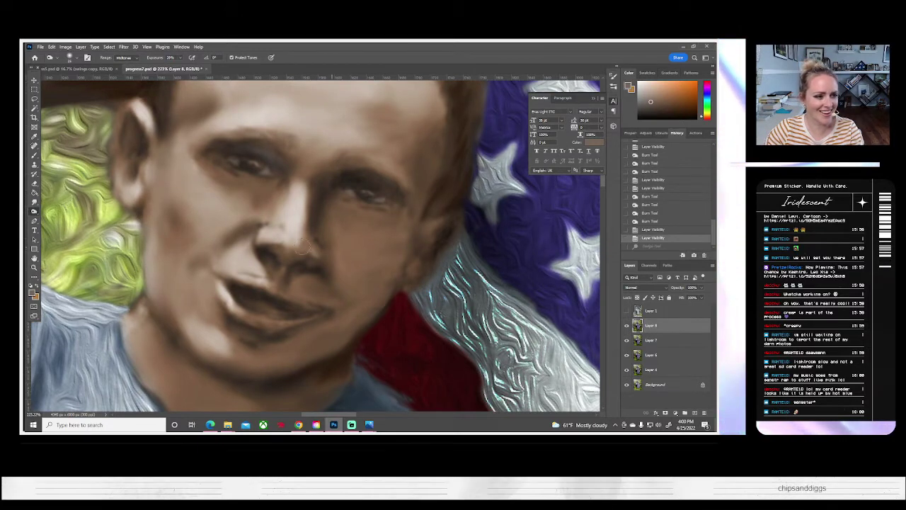
- Reduce the Burn brush and darken the face's outer edge on Layer 8 from the lit earlobe down the cheek
{"action": "left_click", "coordinate": [72, 58]}
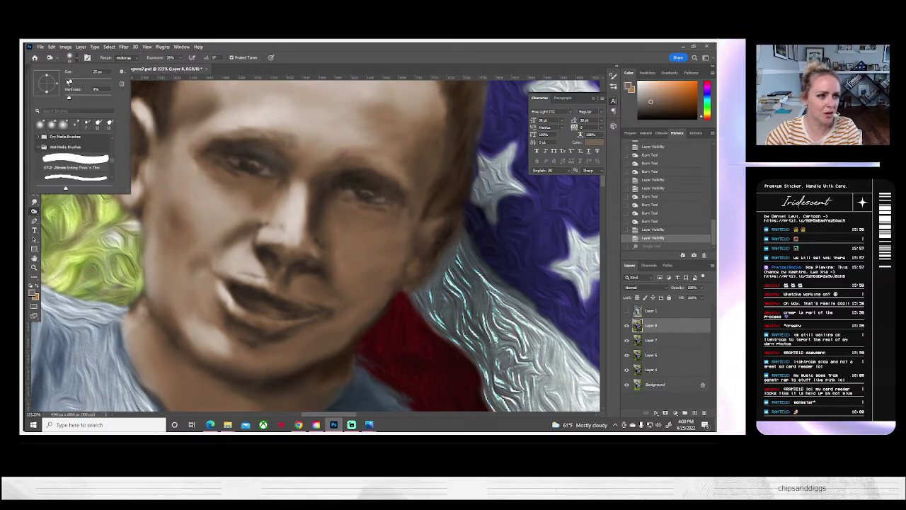
{"action": "left_click", "coordinate": [141, 207]}
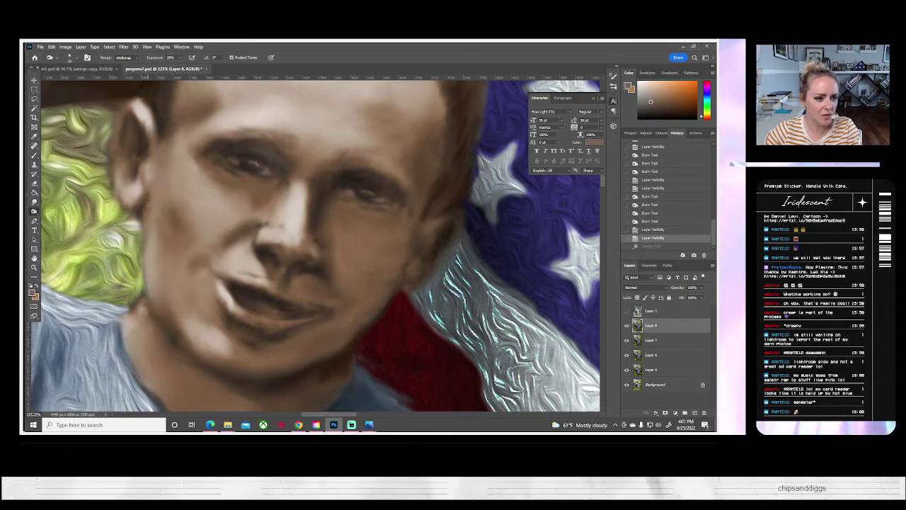
{"action": "left_click", "coordinate": [143, 205]}
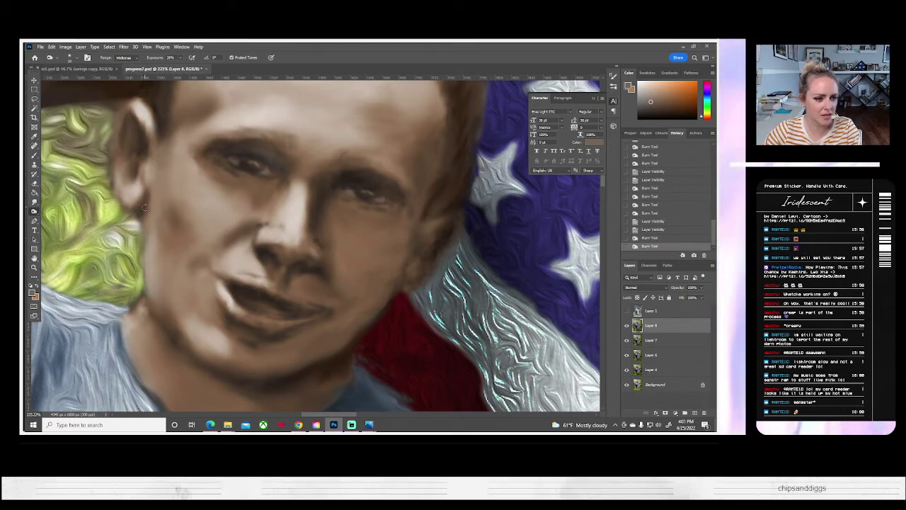
{"action": "left_click", "coordinate": [145, 215]}
{"action": "left_click", "coordinate": [148, 255]}
{"action": "mouse_move", "coordinate": [145, 235]}
{"action": "left_mouse_down"}
{"action": "mouse_move", "coordinate": [145, 272]}
{"action": "mouse_move", "coordinate": [152, 286]}
{"action": "mouse_move", "coordinate": [165, 275]}
{"action": "mouse_move", "coordinate": [145, 252]}
{"action": "mouse_move", "coordinate": [152, 296]}
{"action": "left_mouse_up"}
{"action": "left_click", "coordinate": [151, 292]}
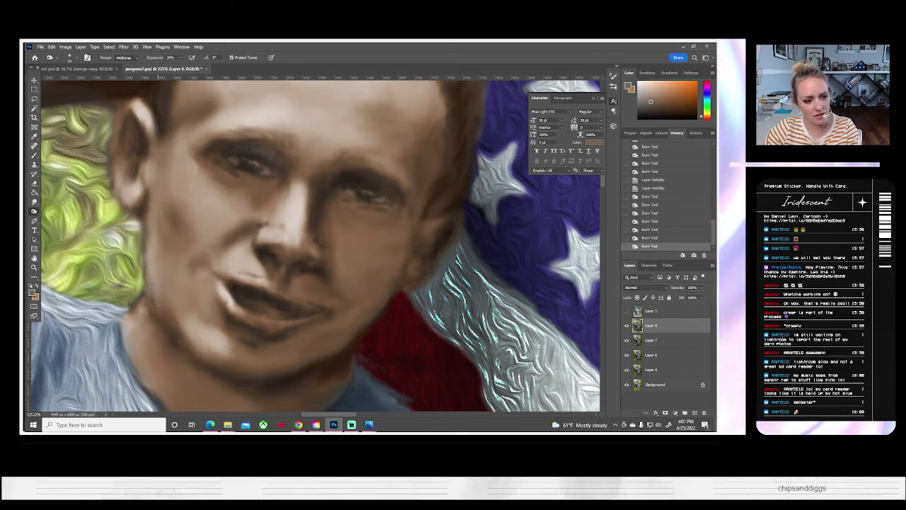
- Burn the jaw corner and lower jaw on the lit side and compare them with the Layer 1 photo
{"action": "left_click", "coordinate": [154, 297]}
{"action": "left_click", "coordinate": [157, 304]}
{"action": "left_click", "coordinate": [145, 293]}
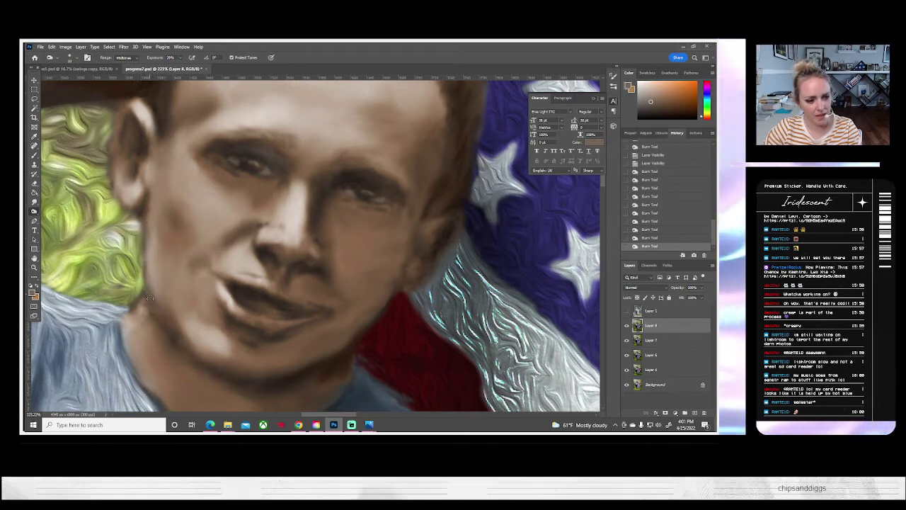
{"action": "left_click", "coordinate": [197, 323]}
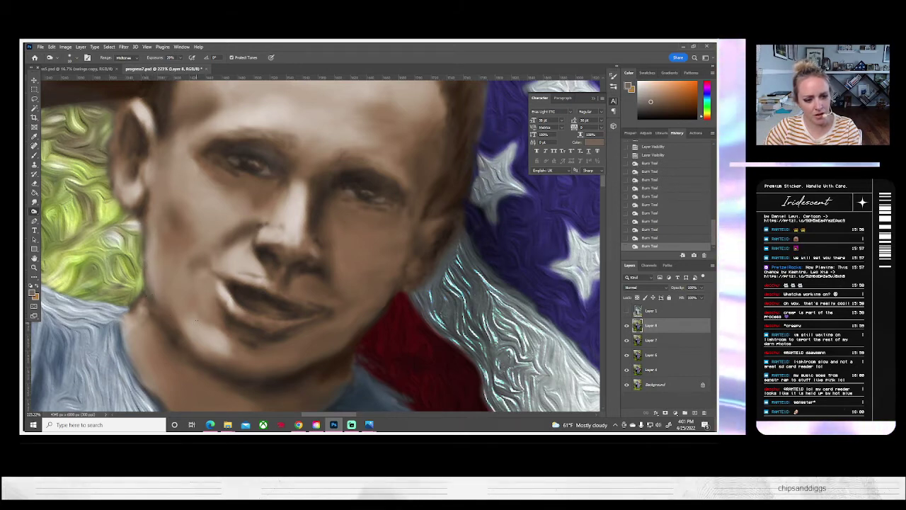
{"action": "left_click", "coordinate": [626, 312]}
{"action": "left_click", "coordinate": [626, 313]}
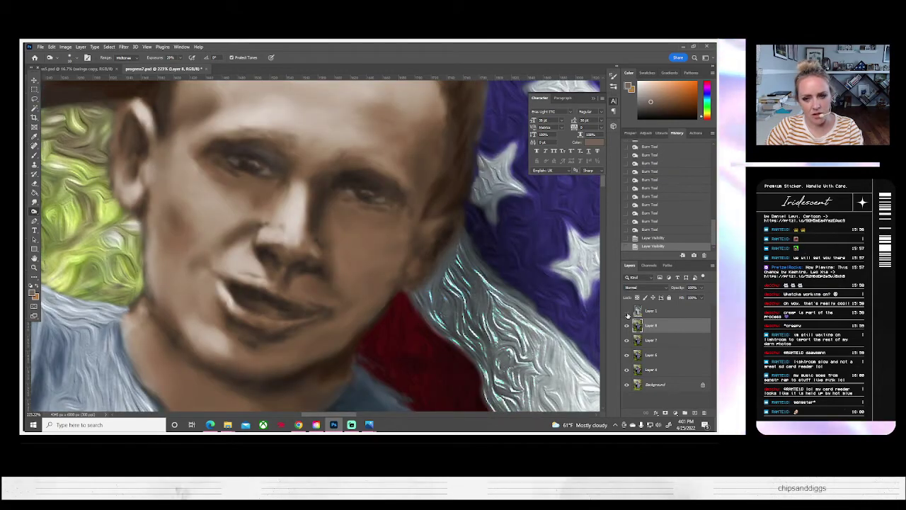
{"action": "left_click", "coordinate": [627, 312]}
{"action": "left_click", "coordinate": [627, 312]}
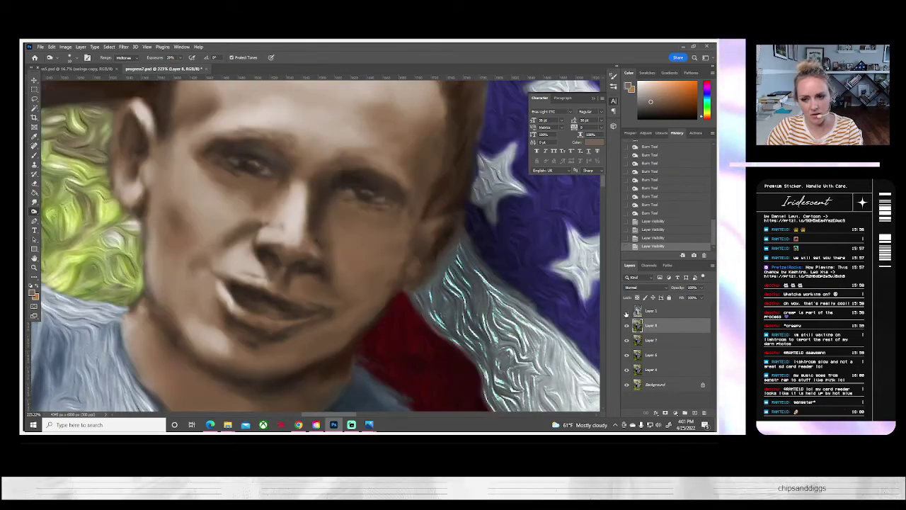
- Burn the shadow line under the man's chin and along the shadowed side of the jaw on Layer 8
{"action": "mouse_move", "coordinate": [334, 371]}
{"action": "left_mouse_down"}
{"action": "mouse_move", "coordinate": [378, 248]}
{"action": "mouse_move", "coordinate": [380, 258]}
{"action": "left_mouse_up"}
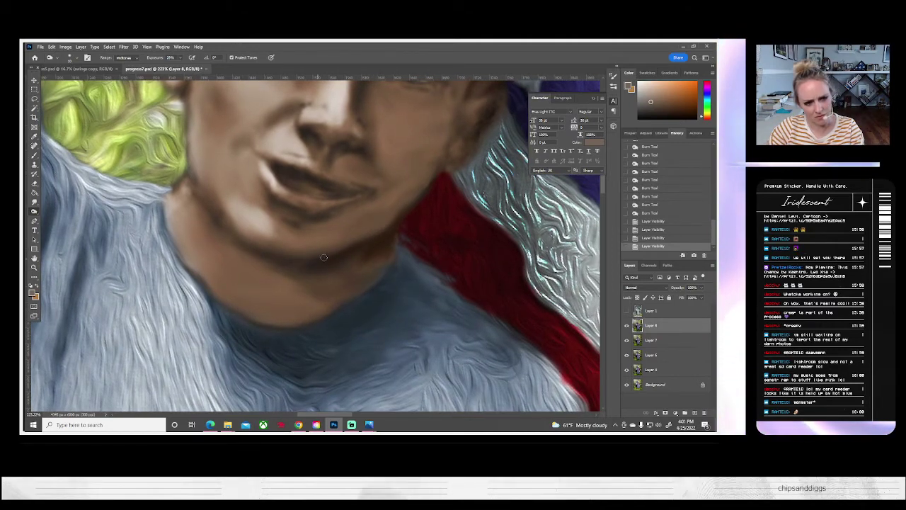
{"action": "mouse_move", "coordinate": [269, 256]}
{"action": "left_mouse_down"}
{"action": "mouse_move", "coordinate": [354, 254]}
{"action": "mouse_move", "coordinate": [308, 263]}
{"action": "mouse_move", "coordinate": [336, 257]}
{"action": "left_mouse_up"}
{"action": "mouse_move", "coordinate": [345, 255]}
{"action": "left_mouse_down"}
{"action": "mouse_move", "coordinate": [402, 228]}
{"action": "mouse_move", "coordinate": [392, 234]}
{"action": "left_mouse_up"}
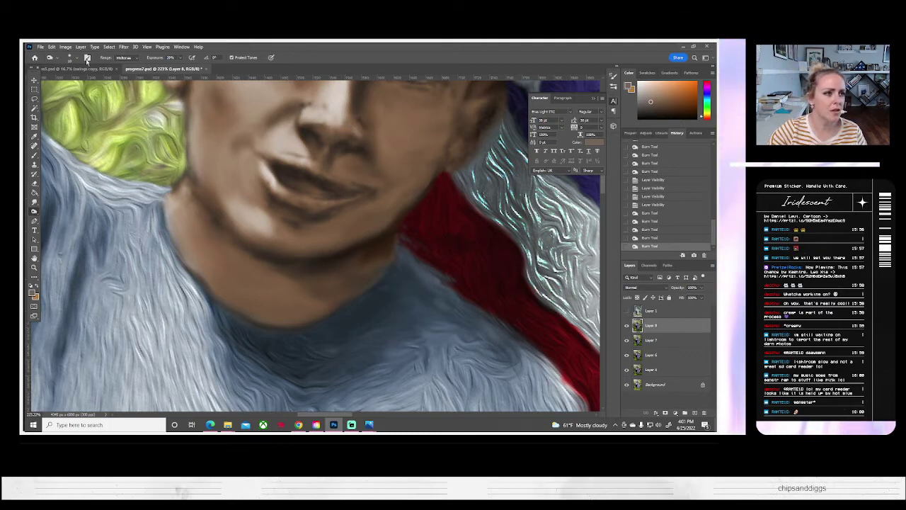
- Enlarge the Burn brush, shade the neck broadly beneath the chin and compare it with the Layer 1 photo
{"action": "left_click", "coordinate": [70, 58]}
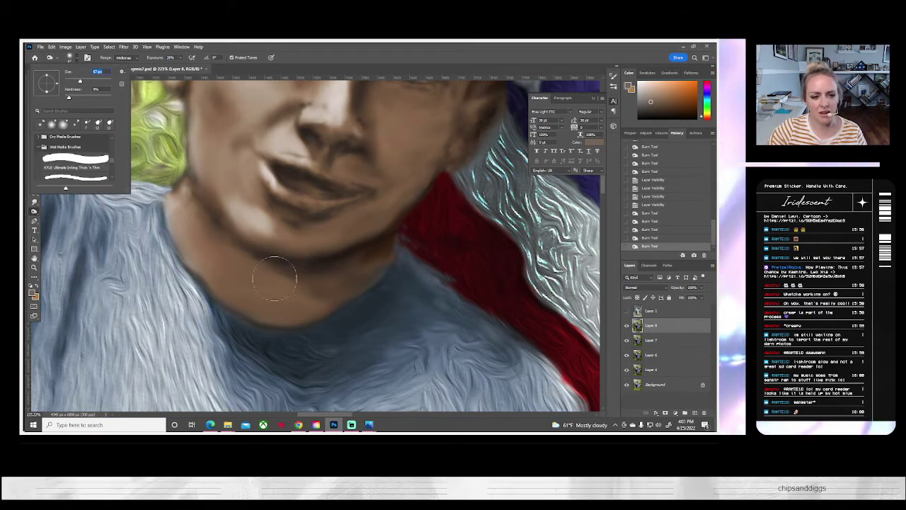
{"action": "mouse_move", "coordinate": [260, 267]}
{"action": "left_mouse_down"}
{"action": "mouse_move", "coordinate": [321, 300]}
{"action": "mouse_move", "coordinate": [286, 290]}
{"action": "mouse_move", "coordinate": [321, 291]}
{"action": "mouse_move", "coordinate": [259, 267]}
{"action": "mouse_move", "coordinate": [323, 270]}
{"action": "mouse_move", "coordinate": [388, 250]}
{"action": "mouse_move", "coordinate": [294, 277]}
{"action": "mouse_move", "coordinate": [391, 259]}
{"action": "mouse_move", "coordinate": [368, 274]}
{"action": "mouse_move", "coordinate": [279, 269]}
{"action": "mouse_move", "coordinate": [238, 249]}
{"action": "mouse_move", "coordinate": [289, 276]}
{"action": "mouse_move", "coordinate": [288, 285]}
{"action": "mouse_move", "coordinate": [263, 253]}
{"action": "left_mouse_up"}
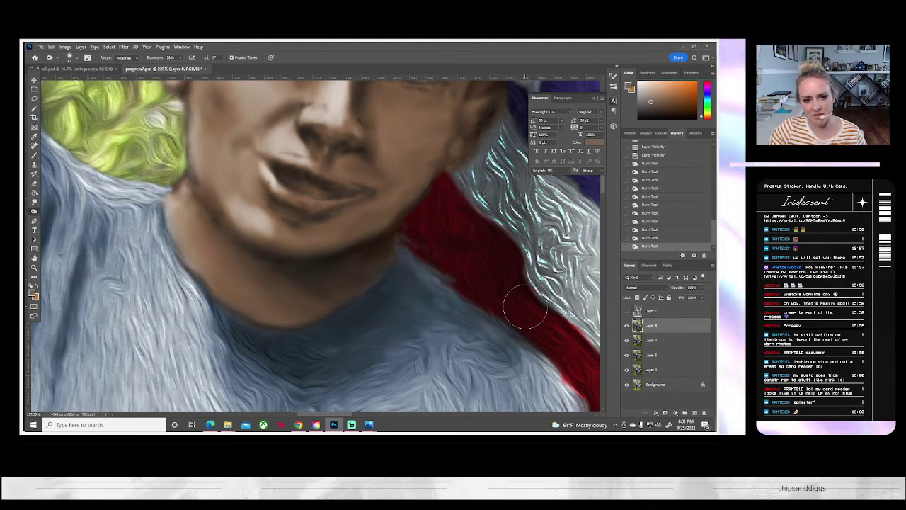
{"action": "mouse_move", "coordinate": [391, 284]}
{"action": "left_mouse_down"}
{"action": "mouse_move", "coordinate": [395, 250]}
{"action": "mouse_move", "coordinate": [369, 280]}
{"action": "mouse_move", "coordinate": [332, 290]}
{"action": "left_mouse_up"}
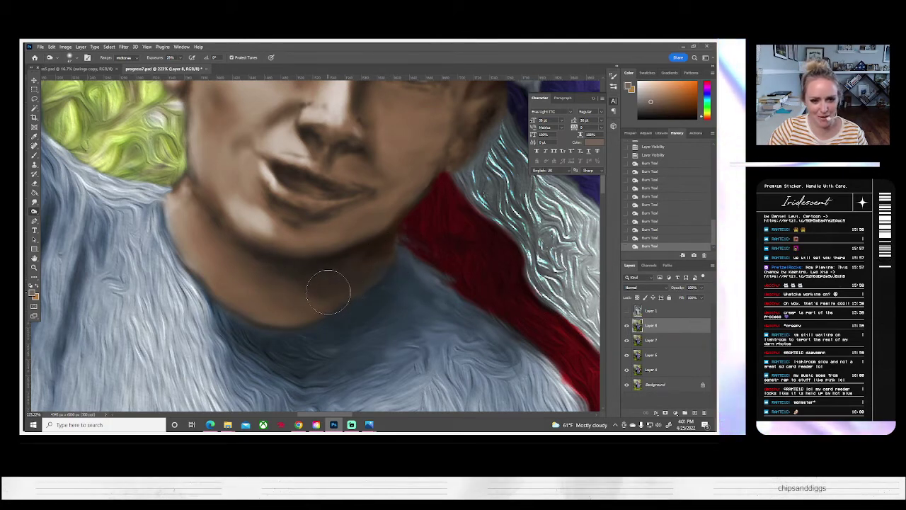
{"action": "left_click", "coordinate": [627, 312]}
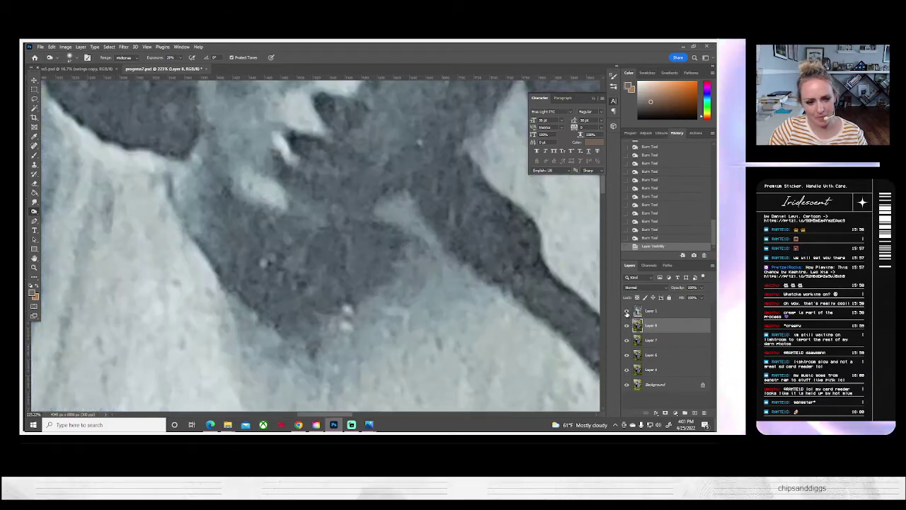
{"action": "left_click", "coordinate": [627, 312]}
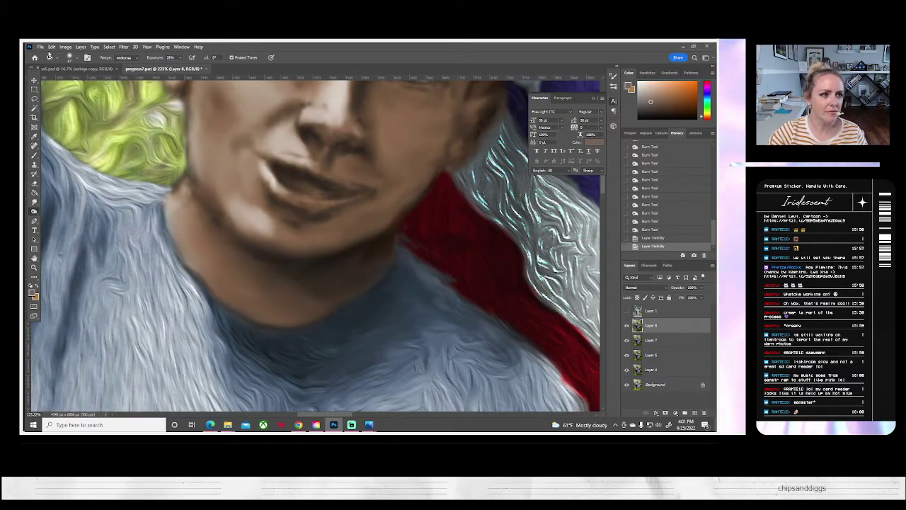
- Reduce the Burn brush to 7 px and darken the neck's edge along the shirt collar
{"action": "left_click", "coordinate": [74, 59]}
{"action": "left_click", "coordinate": [67, 81]}
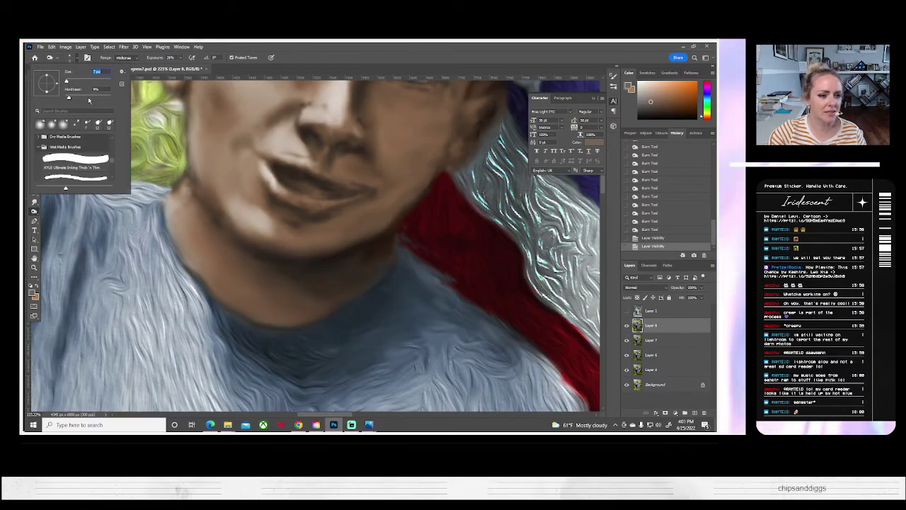
{"action": "mouse_move", "coordinate": [228, 301]}
{"action": "left_mouse_down"}
{"action": "mouse_move", "coordinate": [287, 327]}
{"action": "mouse_move", "coordinate": [259, 324]}
{"action": "mouse_move", "coordinate": [311, 325]}
{"action": "mouse_move", "coordinate": [292, 326]}
{"action": "mouse_move", "coordinate": [339, 310]}
{"action": "mouse_move", "coordinate": [300, 322]}
{"action": "left_mouse_up"}
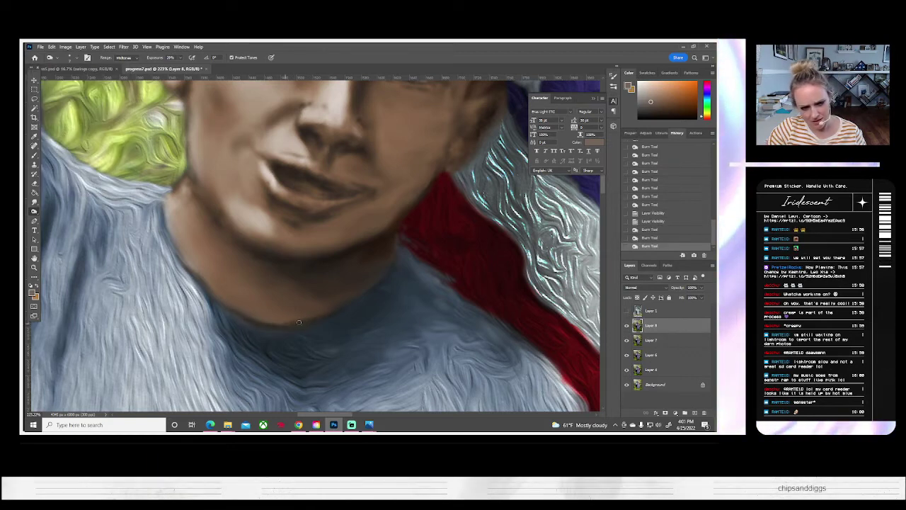
{"action": "left_click_drag", "start_coordinate": [233, 314], "coordinate": [240, 305]}
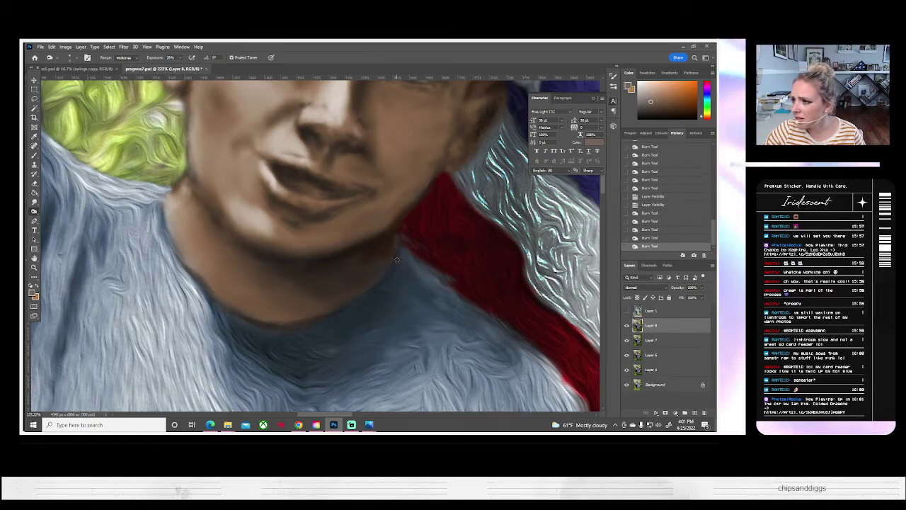
{"action": "mouse_move", "coordinate": [397, 255]}
{"action": "left_mouse_down"}
{"action": "mouse_move", "coordinate": [373, 277]}
{"action": "mouse_move", "coordinate": [379, 269]}
{"action": "left_mouse_up"}
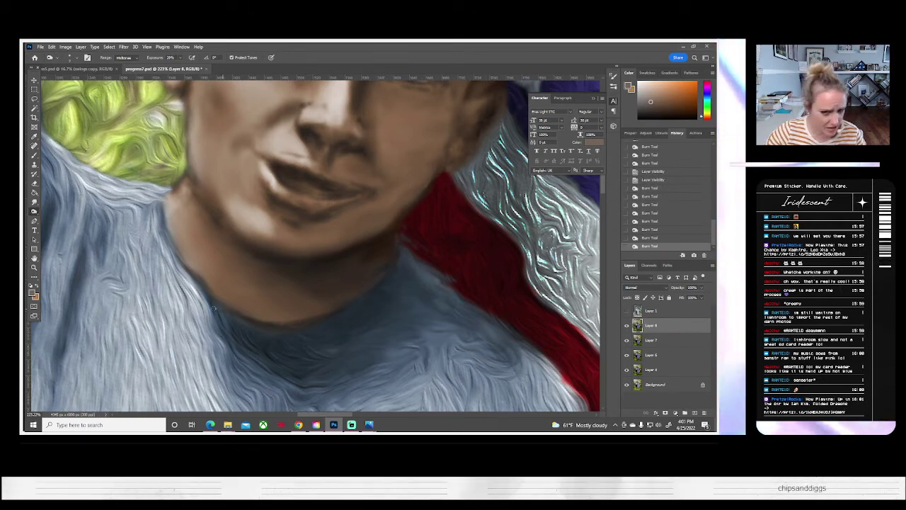
- Paint the shadowed side of the neck below the jaw in a sampled dark brown with the KYLE Ultimate Inking Thick 'n Thin brush
{"action": "key", "text": "s"}
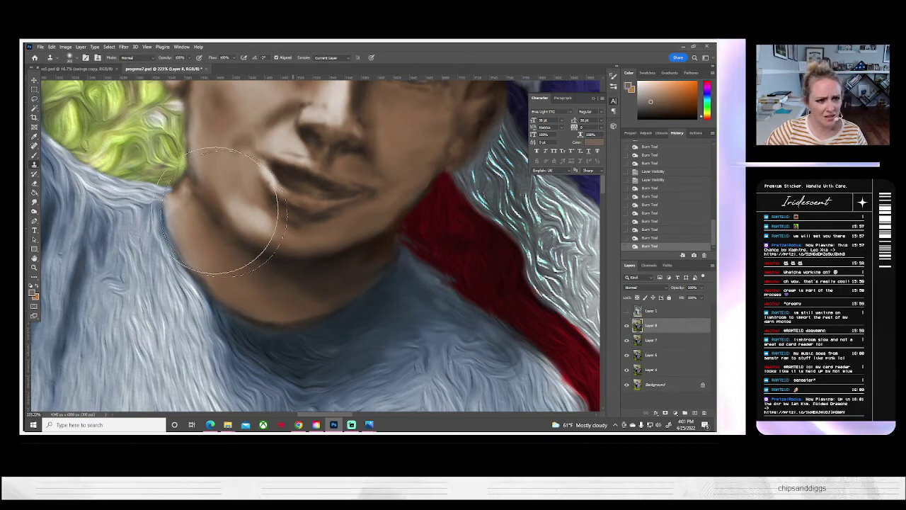
{"action": "scroll", "coordinate": [126, 212], "scroll_direction": "up", "scroll_amount": 1}
{"action": "left_click", "coordinate": [34, 155]}
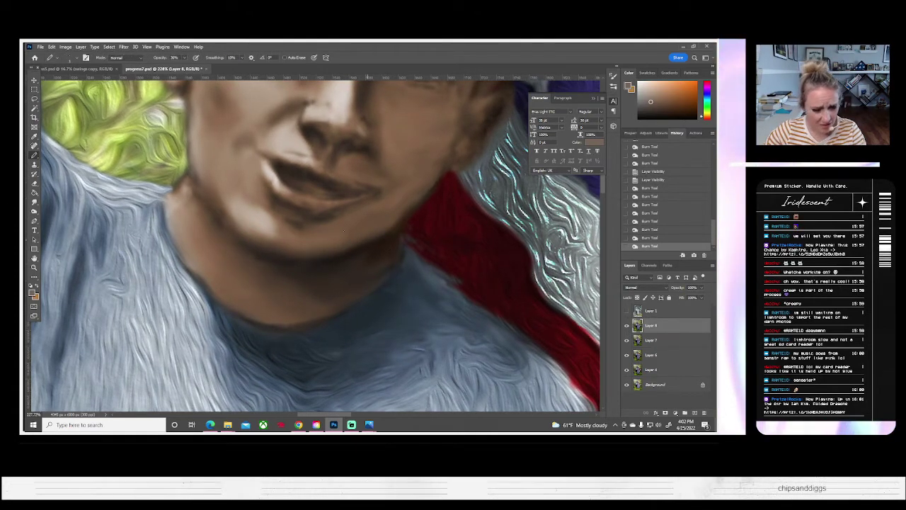
{"action": "left_click", "coordinate": [77, 59]}
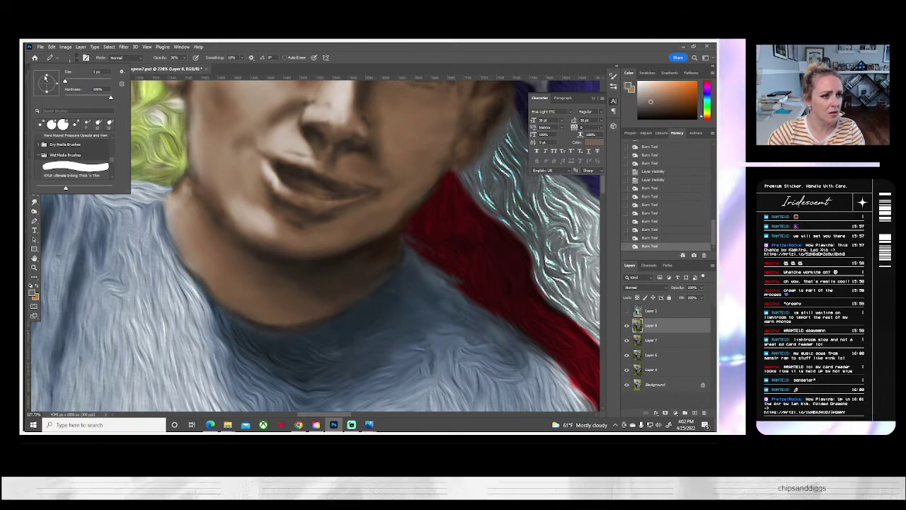
{"action": "left_click", "coordinate": [70, 80]}
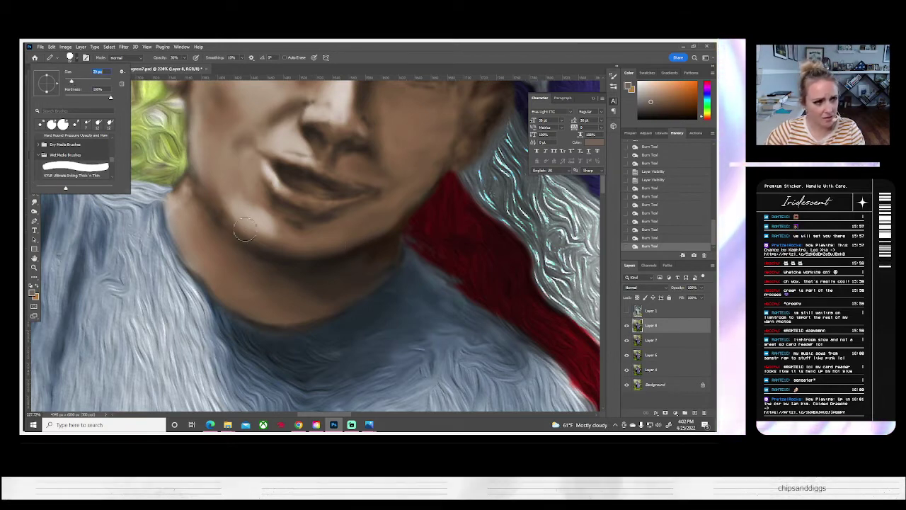
{"action": "left_click", "coordinate": [77, 168]}
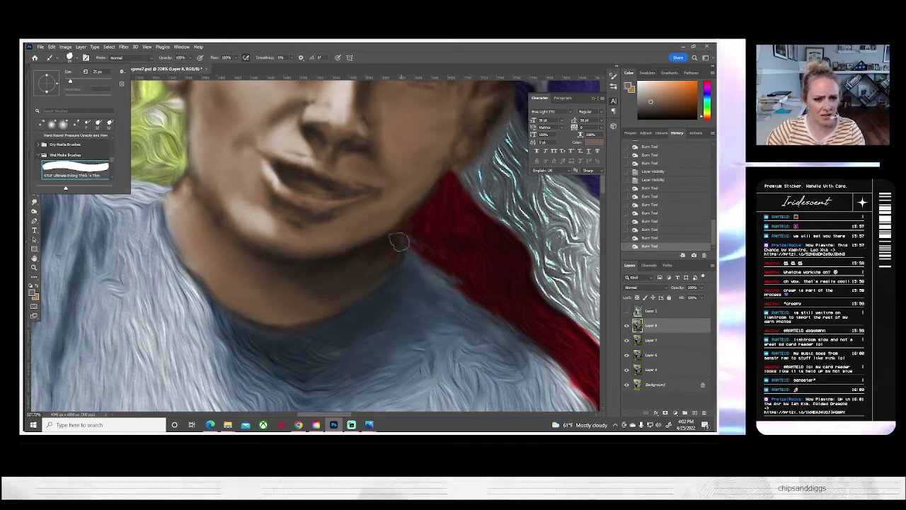
{"action": "left_click", "coordinate": [394, 259], "text": "alt"}
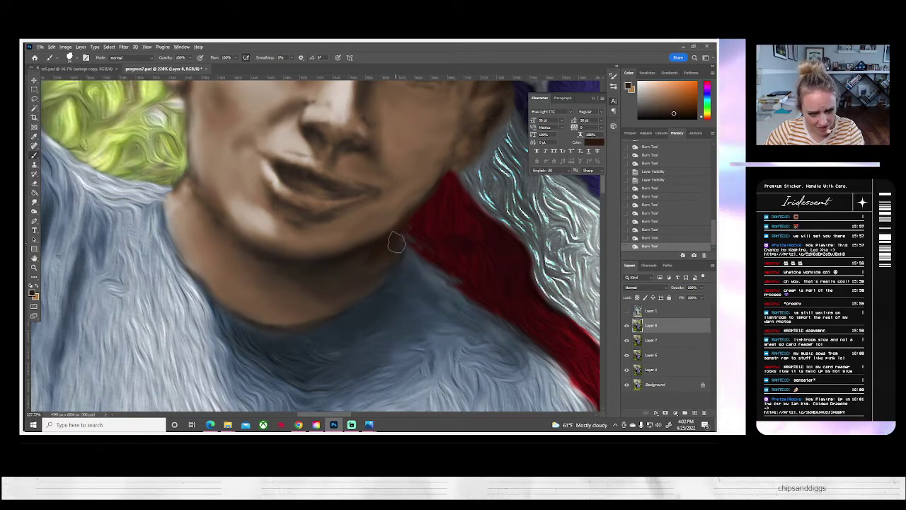
{"action": "left_click", "coordinate": [398, 247]}
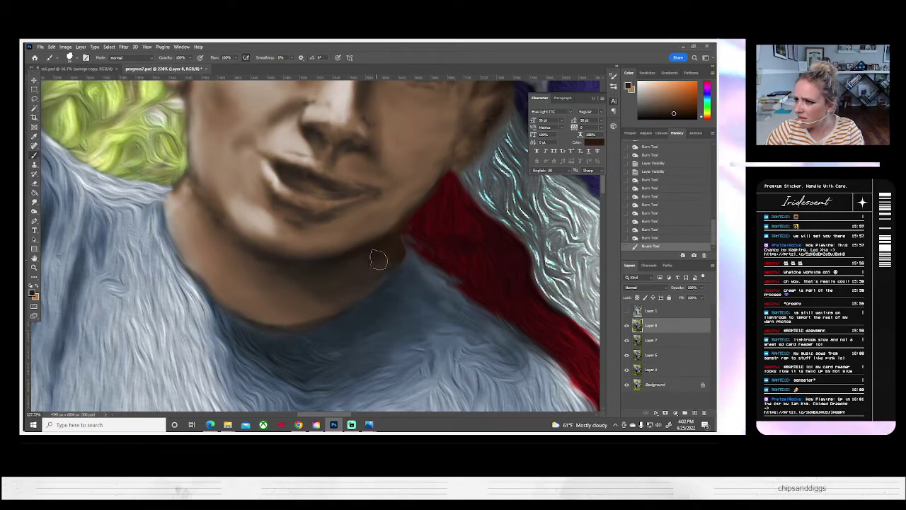
{"action": "mouse_move", "coordinate": [387, 250]}
{"action": "left_mouse_down"}
{"action": "mouse_move", "coordinate": [280, 265]}
{"action": "mouse_move", "coordinate": [276, 275]}
{"action": "mouse_move", "coordinate": [358, 262]}
{"action": "left_mouse_up"}
- Sample the flag's dark red and paint the stripe edge where it meets the shadowed jaw and neck
{"action": "scroll", "coordinate": [433, 264], "scroll_direction": "down", "scroll_amount": 1}
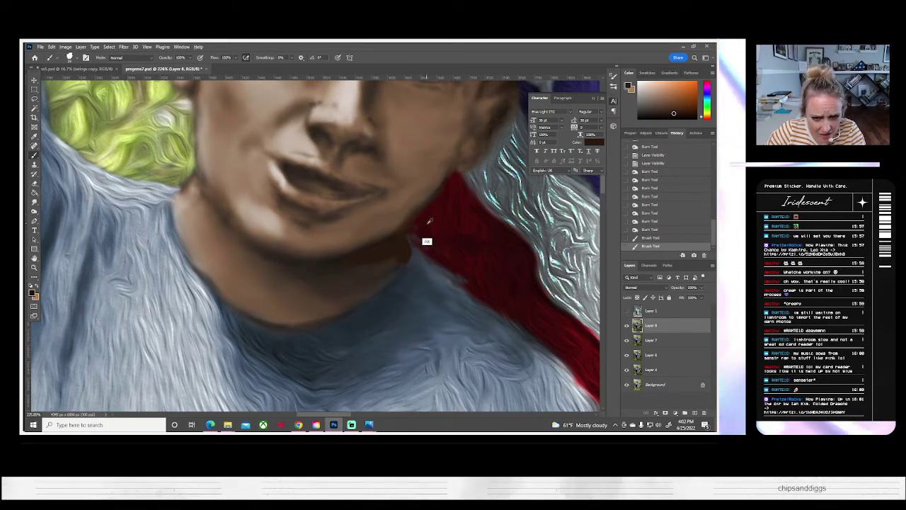
{"action": "left_click", "coordinate": [425, 227], "text": "alt"}
{"action": "mouse_move", "coordinate": [424, 226]}
{"action": "left_mouse_down"}
{"action": "mouse_move", "coordinate": [441, 247]}
{"action": "mouse_move", "coordinate": [416, 230]}
{"action": "mouse_move", "coordinate": [447, 266]}
{"action": "mouse_move", "coordinate": [477, 273]}
{"action": "mouse_move", "coordinate": [411, 269]}
{"action": "left_mouse_up"}
- Blend the new brown neck patch and the adjoining red stripe with Smudge strokes, enlarging the Smudge brush
{"action": "left_click", "coordinate": [34, 203]}
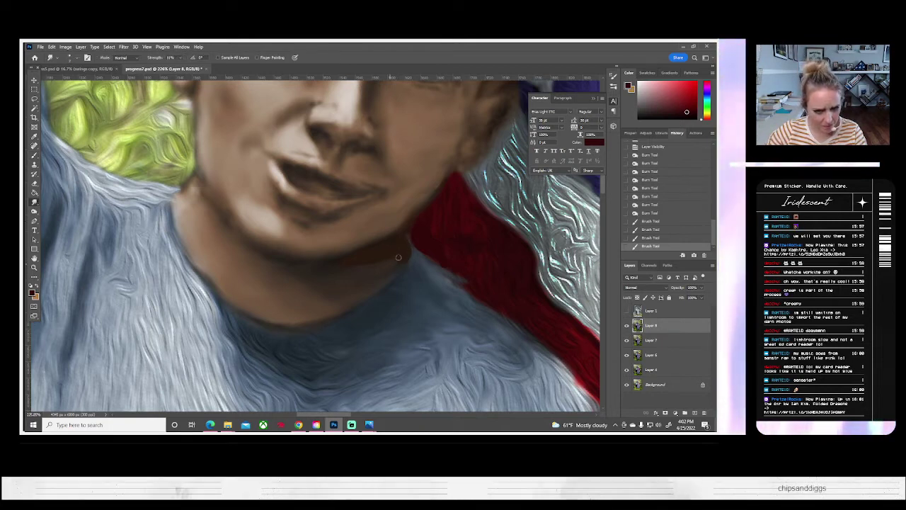
{"action": "mouse_move", "coordinate": [385, 256]}
{"action": "left_mouse_down"}
{"action": "mouse_move", "coordinate": [372, 257]}
{"action": "mouse_move", "coordinate": [388, 251]}
{"action": "left_mouse_up"}
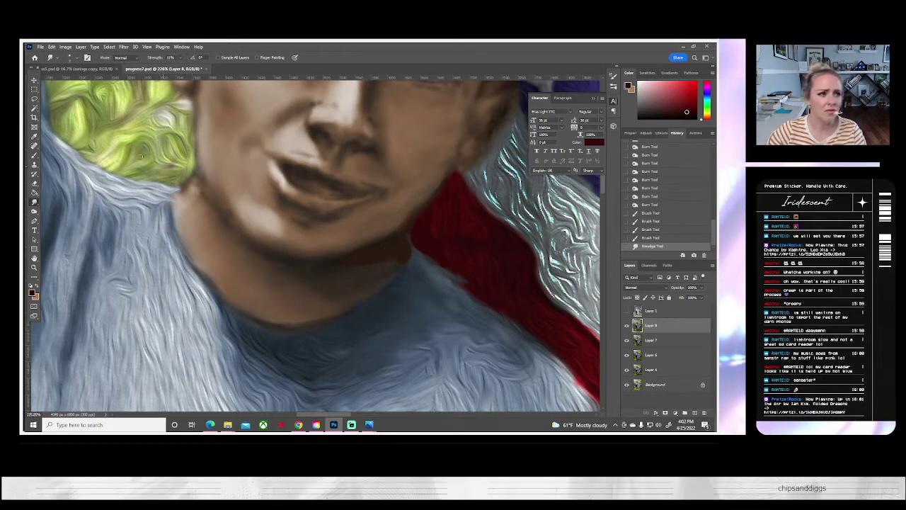
{"action": "left_click", "coordinate": [75, 57]}
{"action": "left_click_drag", "start_coordinate": [74, 83], "coordinate": [80, 86]}
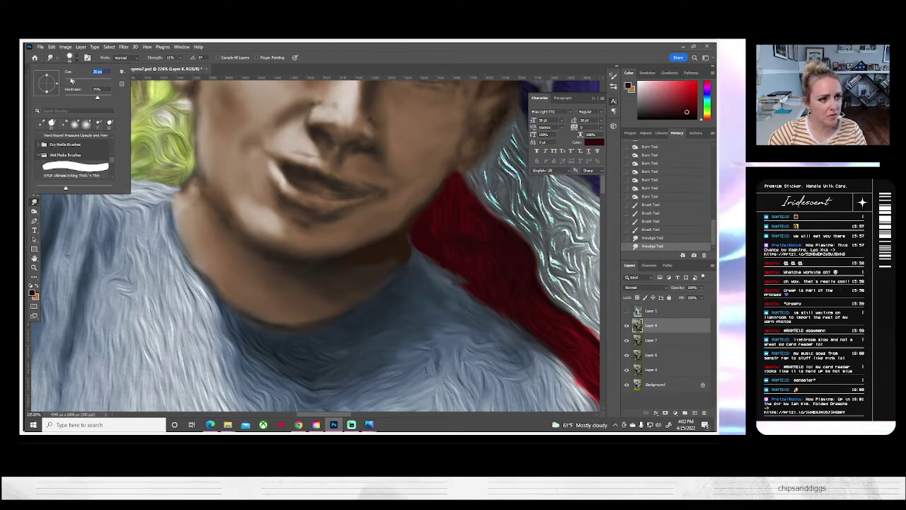
{"action": "left_click", "coordinate": [414, 237]}
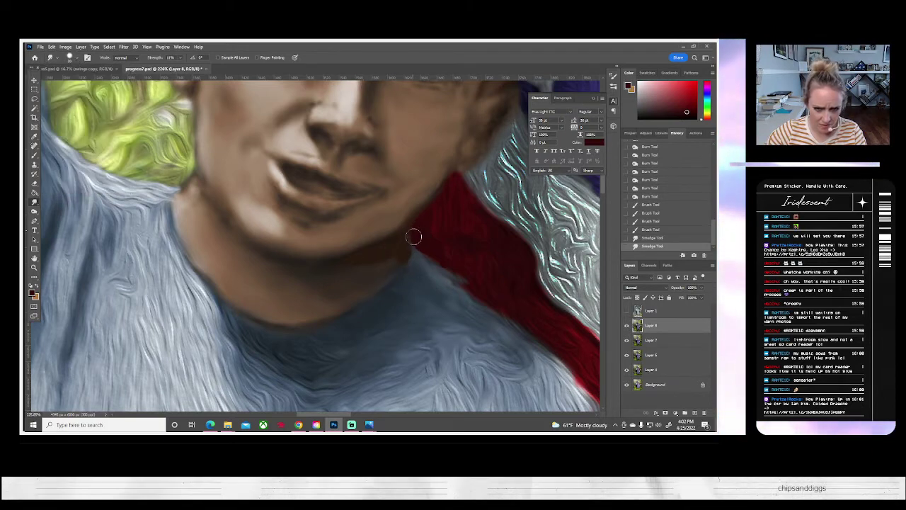
{"action": "left_click_drag", "start_coordinate": [433, 257], "coordinate": [423, 231]}
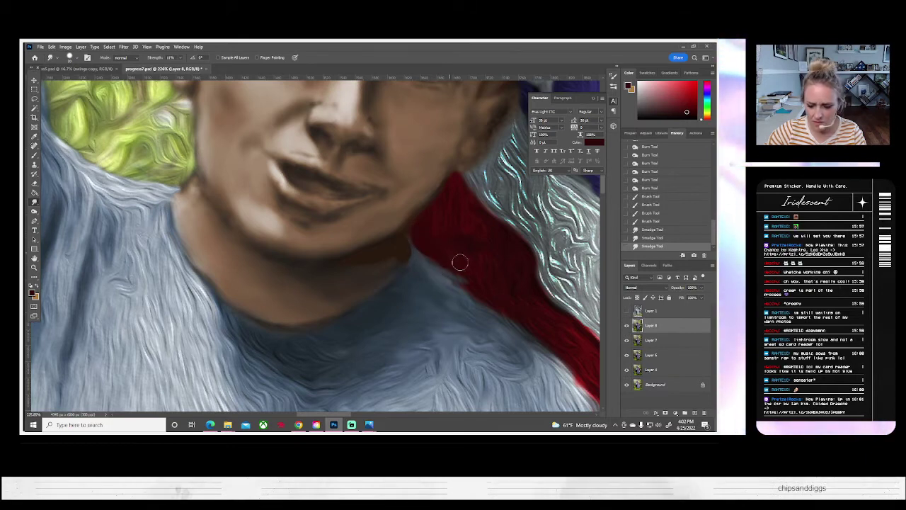
{"action": "mouse_move", "coordinate": [504, 273]}
{"action": "left_mouse_down"}
{"action": "mouse_move", "coordinate": [419, 272]}
{"action": "mouse_move", "coordinate": [379, 290]}
{"action": "mouse_move", "coordinate": [405, 254]}
{"action": "mouse_move", "coordinate": [365, 274]}
{"action": "mouse_move", "coordinate": [343, 300]}
{"action": "mouse_move", "coordinate": [394, 262]}
{"action": "mouse_move", "coordinate": [375, 291]}
{"action": "mouse_move", "coordinate": [399, 264]}
{"action": "mouse_move", "coordinate": [385, 280]}
{"action": "mouse_move", "coordinate": [399, 271]}
{"action": "mouse_move", "coordinate": [378, 272]}
{"action": "mouse_move", "coordinate": [380, 262]}
{"action": "mouse_move", "coordinate": [337, 271]}
{"action": "mouse_move", "coordinate": [383, 250]}
{"action": "mouse_move", "coordinate": [345, 287]}
{"action": "left_mouse_up"}
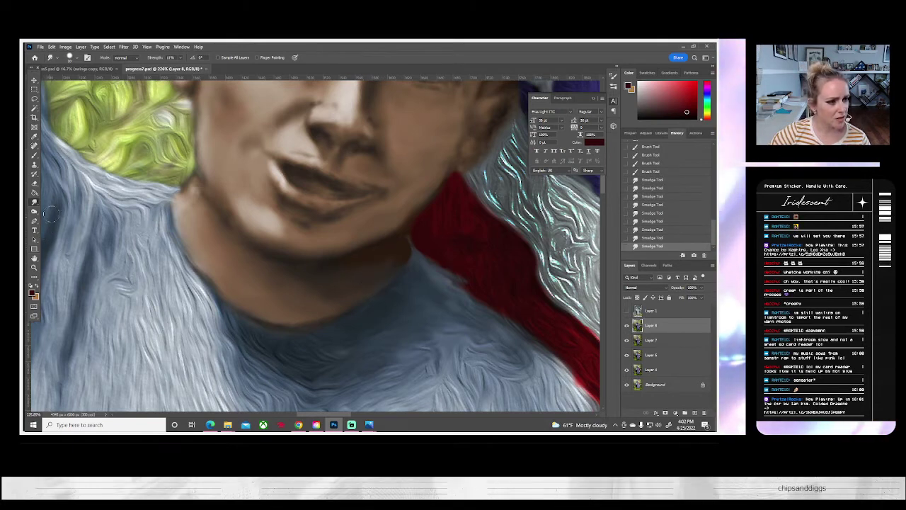
- Burn the brown painted area on the shadowed side of the neck just below the jaw
{"action": "scroll", "coordinate": [34, 210], "scroll_direction": "up", "scroll_amount": 1}
{"action": "key", "text": "o"}
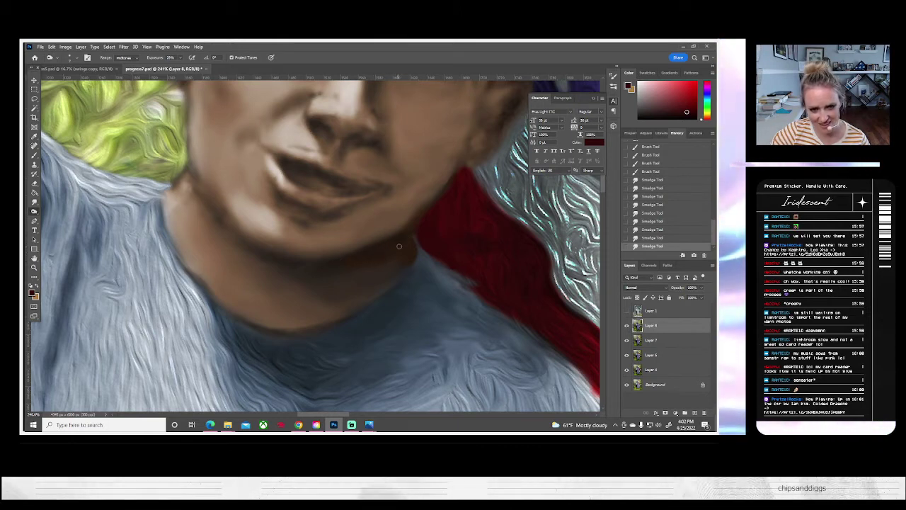
{"action": "mouse_move", "coordinate": [384, 255]}
{"action": "left_mouse_down"}
{"action": "mouse_move", "coordinate": [412, 240]}
{"action": "mouse_move", "coordinate": [408, 255]}
{"action": "mouse_move", "coordinate": [378, 265]}
{"action": "left_mouse_up"}
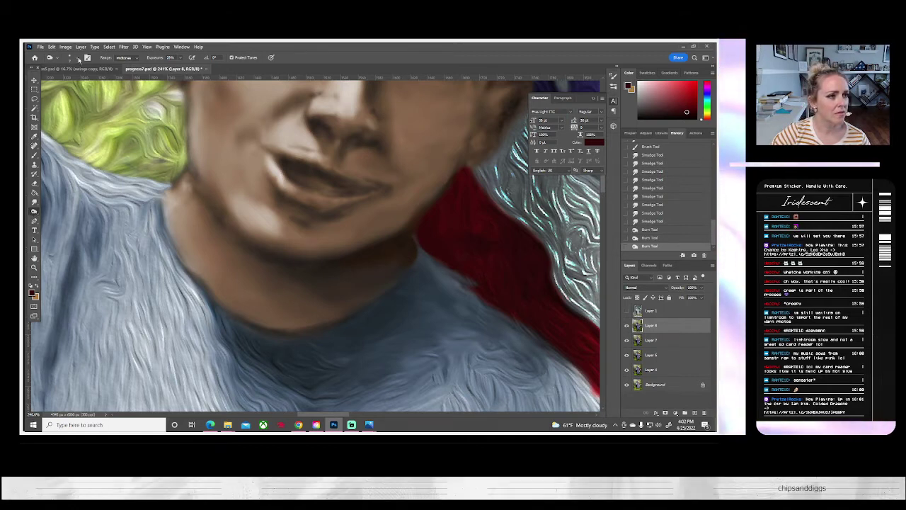
- Enlarge the Burn brush to 47 px and darken the neck and shirt collar along the neckline, starting at the red stripe
{"action": "left_click", "coordinate": [72, 58]}
{"action": "left_click", "coordinate": [416, 242]}
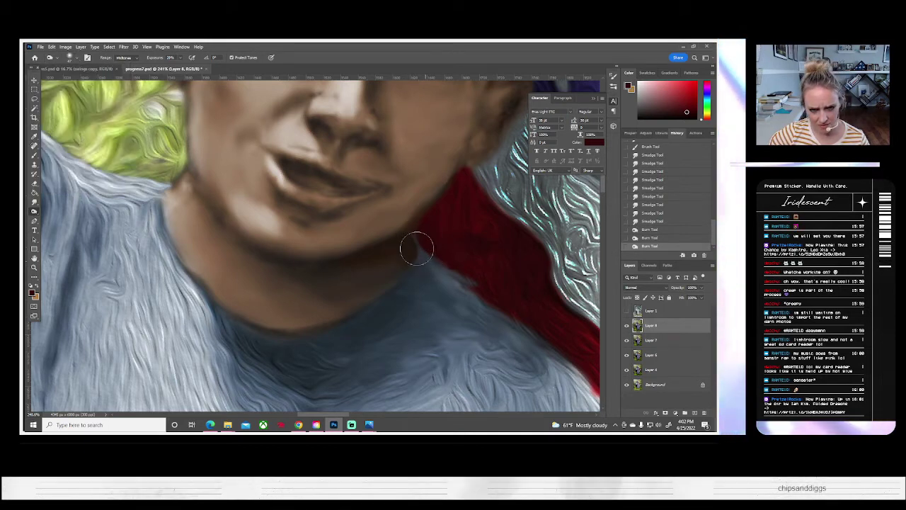
{"action": "mouse_move", "coordinate": [429, 257]}
{"action": "left_mouse_down"}
{"action": "mouse_move", "coordinate": [452, 285]}
{"action": "mouse_move", "coordinate": [435, 277]}
{"action": "mouse_move", "coordinate": [469, 305]}
{"action": "left_mouse_up"}
{"action": "mouse_move", "coordinate": [429, 269]}
{"action": "left_mouse_down"}
{"action": "mouse_move", "coordinate": [350, 315]}
{"action": "mouse_move", "coordinate": [379, 312]}
{"action": "mouse_move", "coordinate": [271, 335]}
{"action": "mouse_move", "coordinate": [345, 325]}
{"action": "mouse_move", "coordinate": [243, 309]}
{"action": "left_mouse_up"}
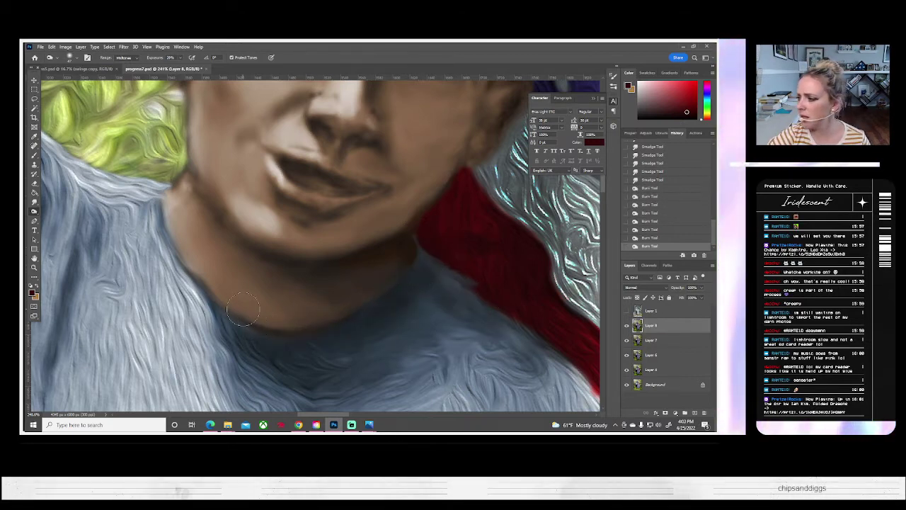
- Compare the painted face with the original photo by repeatedly showing and hiding Layer 1
{"action": "scroll", "coordinate": [195, 208], "scroll_direction": "up", "scroll_amount": 2}
{"action": "scroll", "coordinate": [197, 207], "scroll_direction": "up", "scroll_amount": 6}
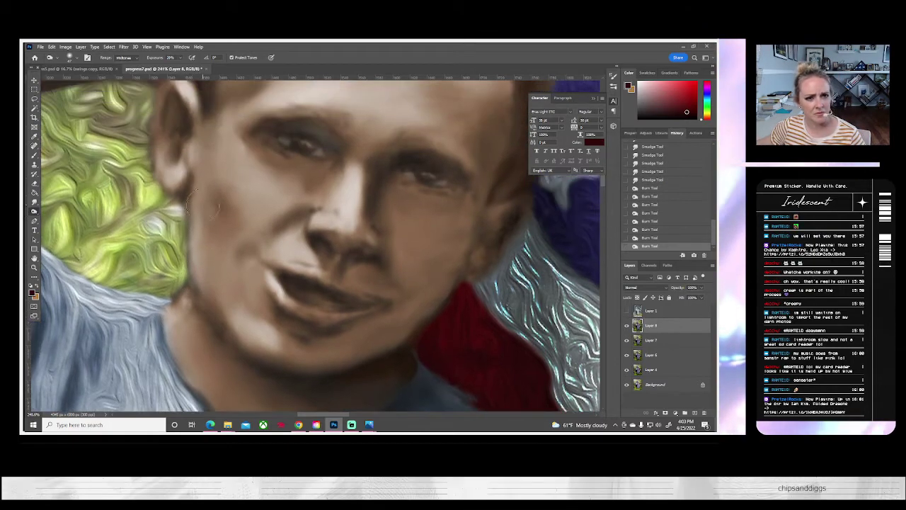
{"action": "left_click", "coordinate": [627, 313]}
{"action": "left_click", "coordinate": [627, 313]}
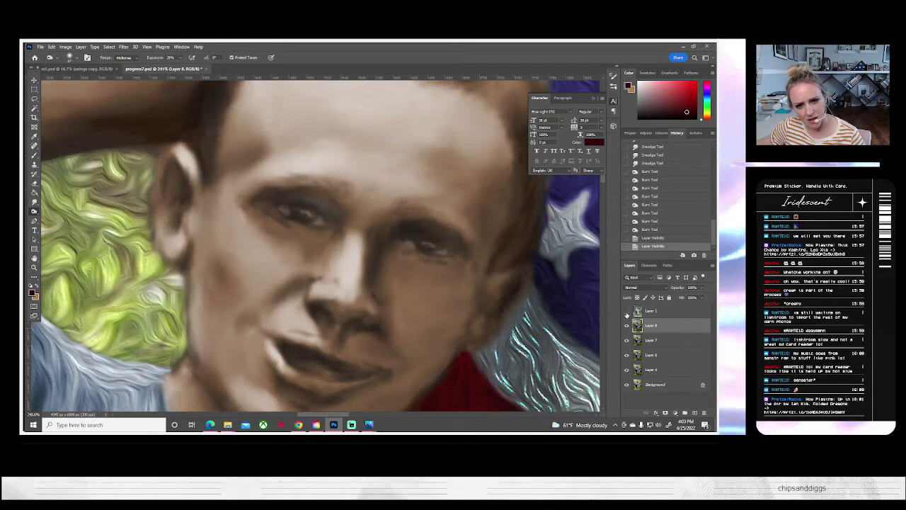
{"action": "left_click", "coordinate": [627, 312]}
{"action": "left_click", "coordinate": [627, 312]}
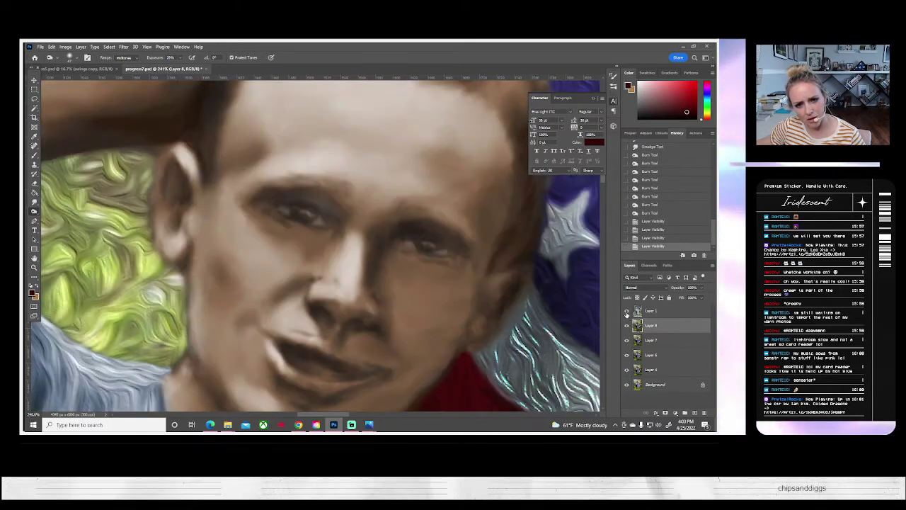
{"action": "left_click", "coordinate": [626, 313]}
{"action": "left_click", "coordinate": [627, 313]}
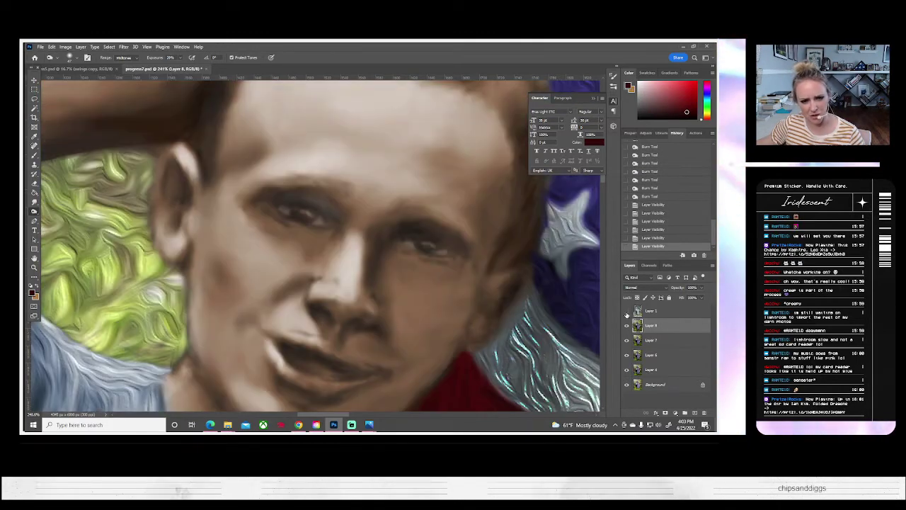
{"action": "left_click", "coordinate": [626, 312]}
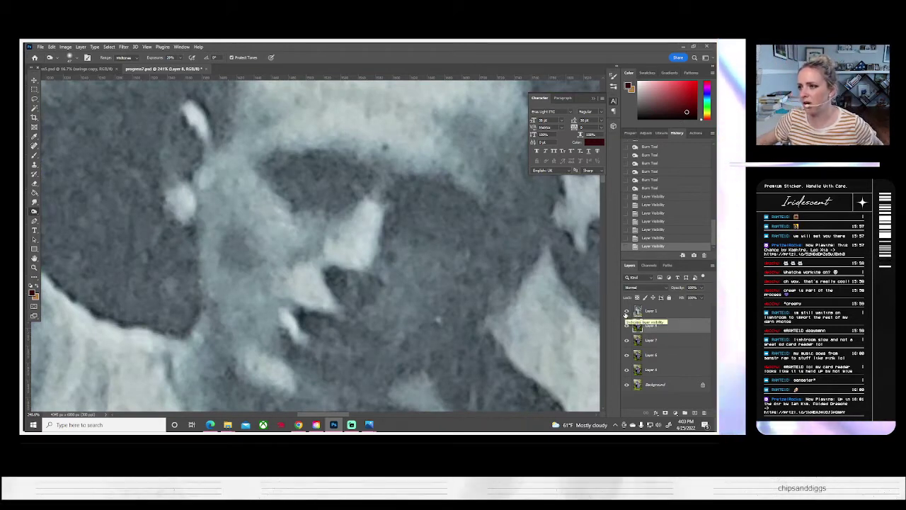
{"action": "scroll", "coordinate": [399, 299], "scroll_direction": "down", "scroll_amount": 3}
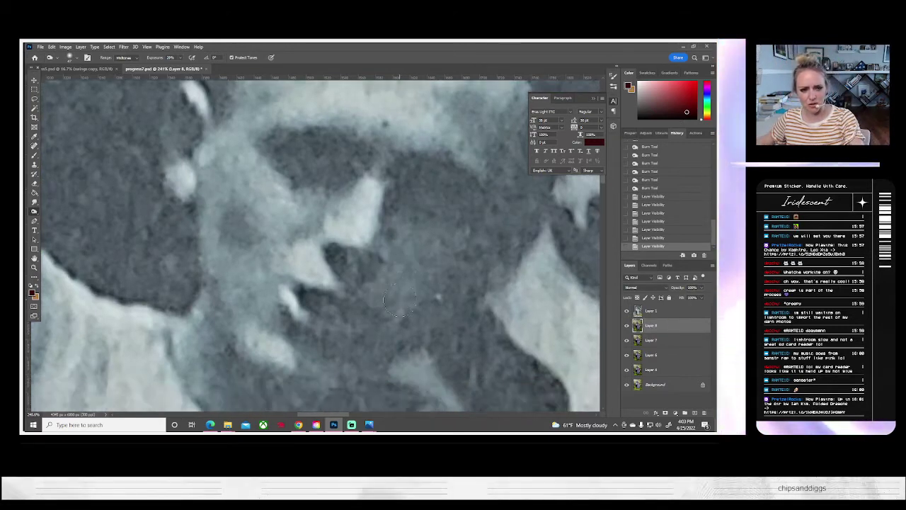
{"action": "left_click_drag", "start_coordinate": [399, 298], "coordinate": [368, 328]}
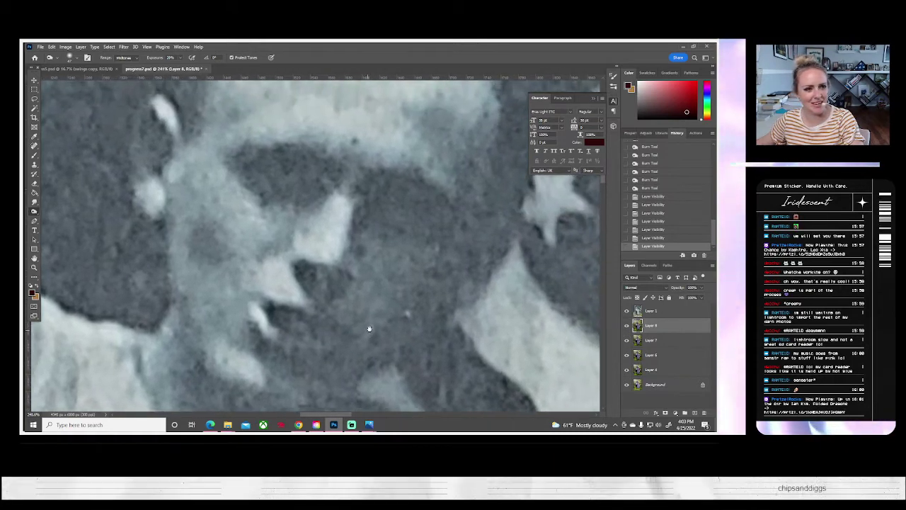
{"action": "left_click", "coordinate": [626, 312]}
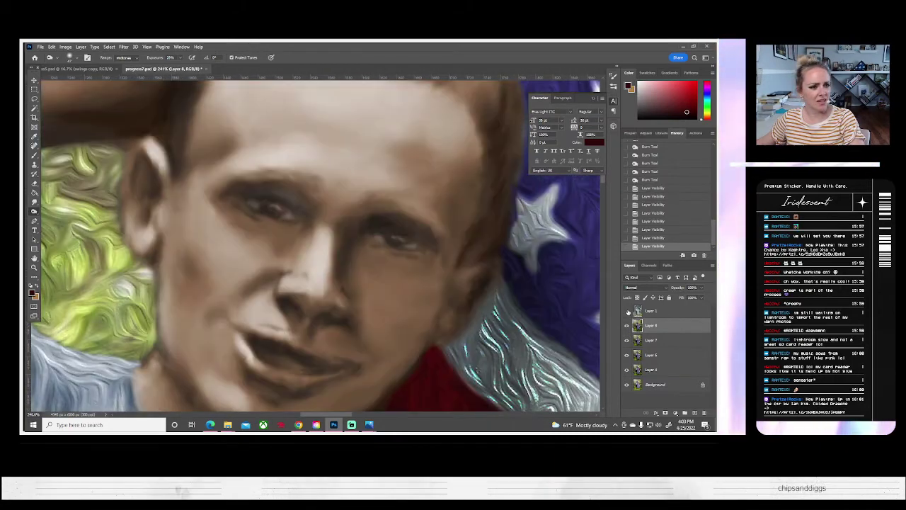
{"action": "left_click", "coordinate": [627, 311]}
{"action": "left_click", "coordinate": [627, 312]}
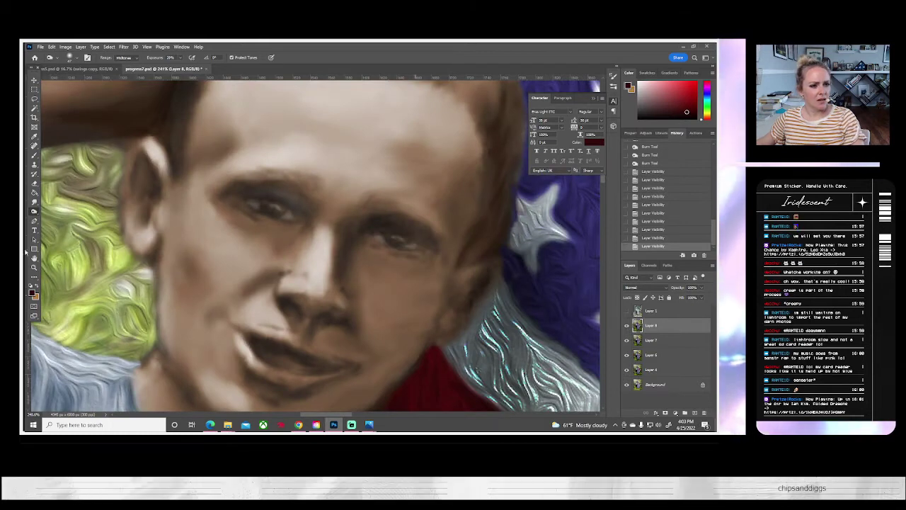
- Smudge the ear's outer edge against the green background, check it against Layer 1, and undo the extra stroke inside the ear
{"action": "left_click", "coordinate": [34, 202]}
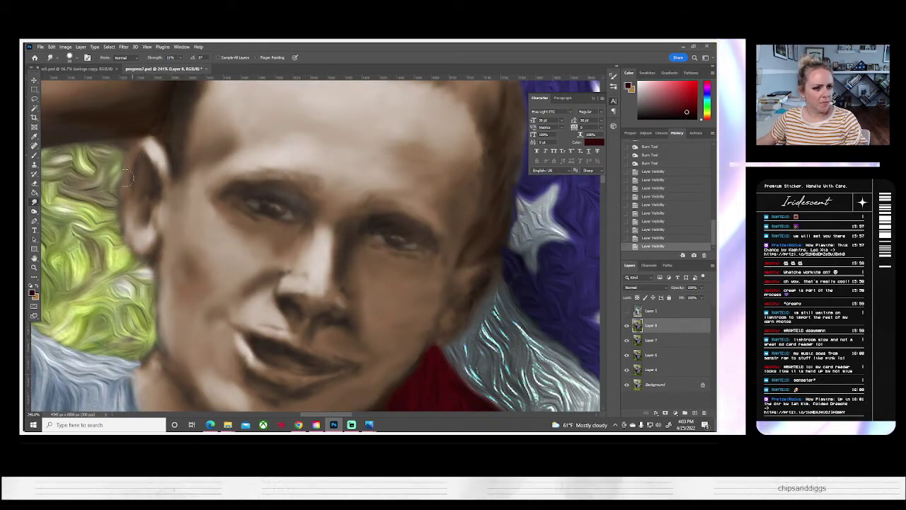
{"action": "left_click_drag", "start_coordinate": [132, 234], "coordinate": [134, 248]}
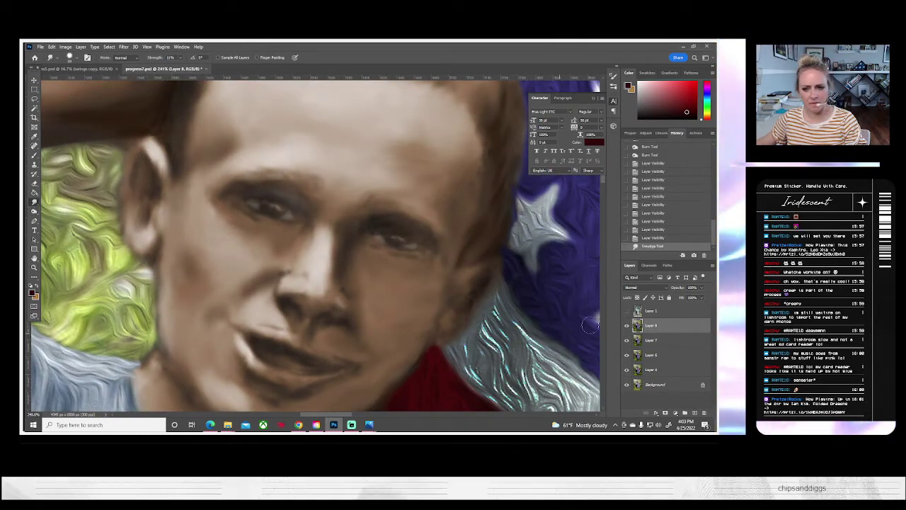
{"action": "left_click", "coordinate": [626, 312]}
{"action": "left_click", "coordinate": [626, 312]}
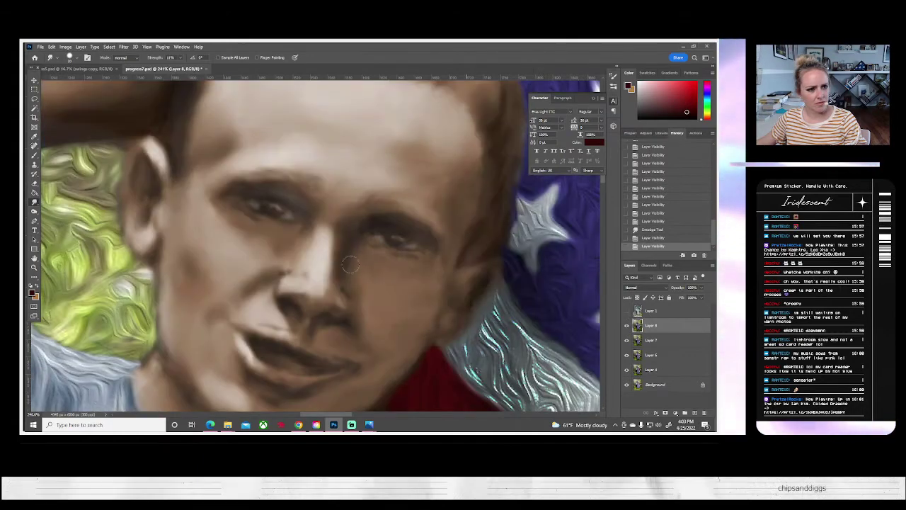
{"action": "left_click_drag", "start_coordinate": [145, 209], "coordinate": [156, 225]}
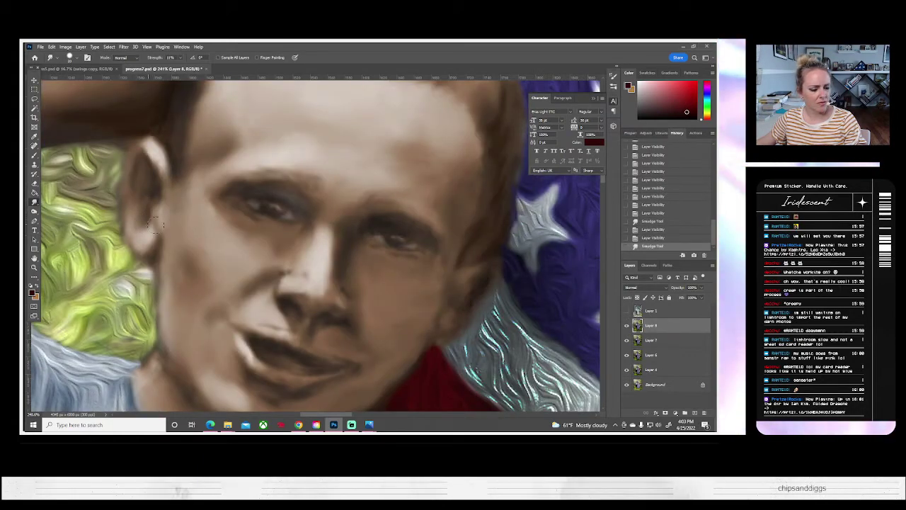
{"action": "key", "text": "ctrl+z"}
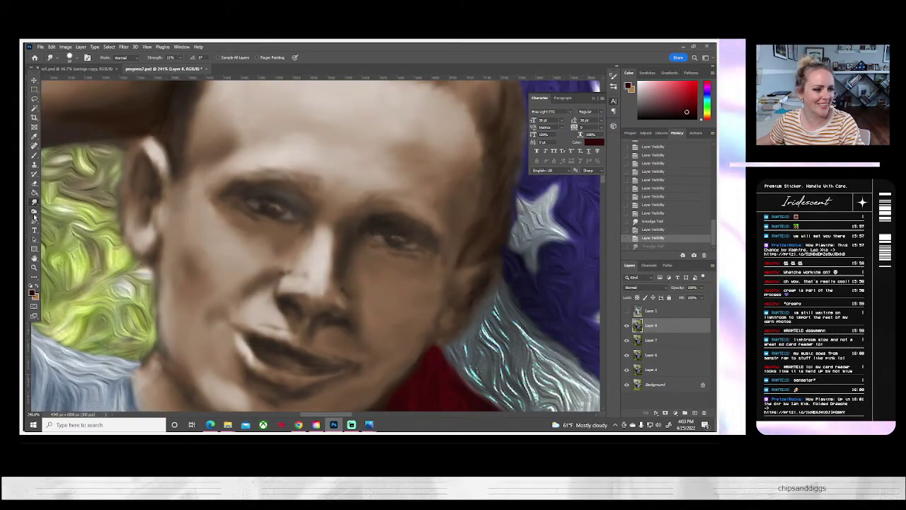
- Burn the shadows inside the ear and near its upper rim with a smaller Burn brush, checking them against Layer 1
{"action": "left_click", "coordinate": [34, 211]}
{"action": "left_click", "coordinate": [72, 57]}
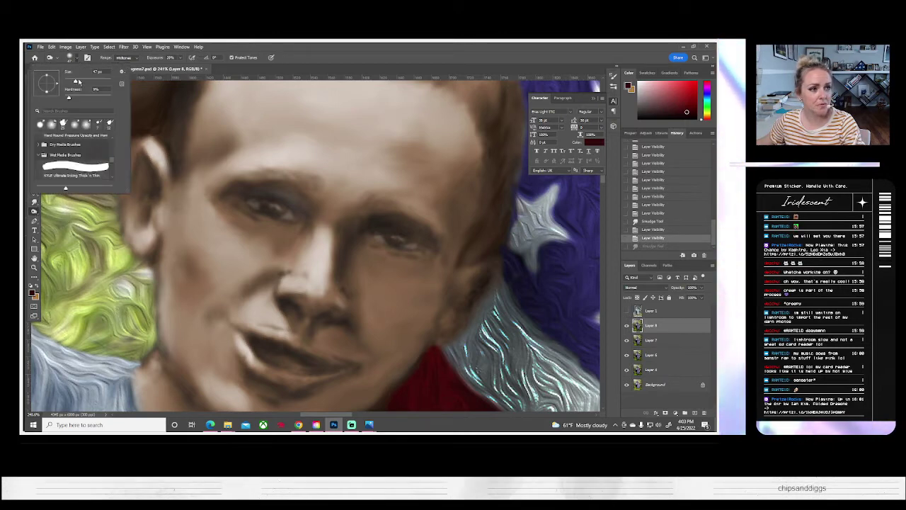
{"action": "left_click", "coordinate": [69, 81]}
{"action": "left_click_drag", "start_coordinate": [148, 205], "coordinate": [145, 211]}
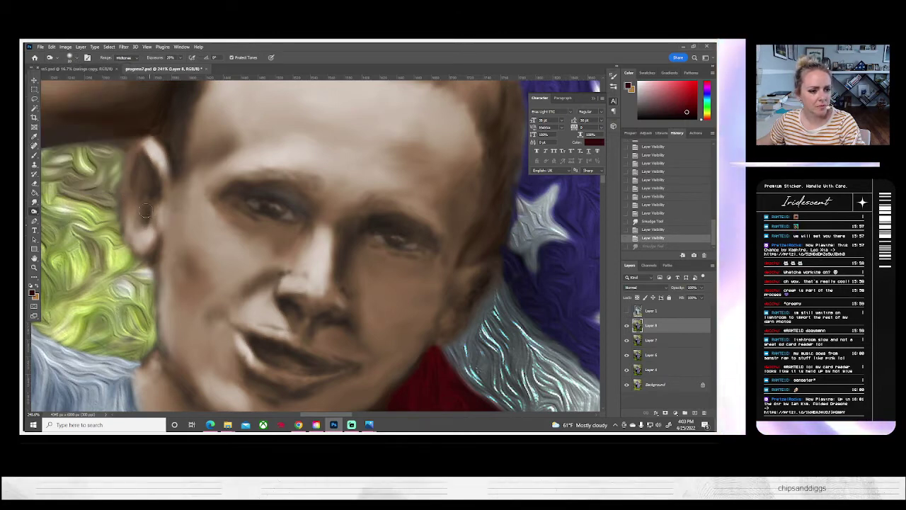
{"action": "left_click", "coordinate": [136, 226]}
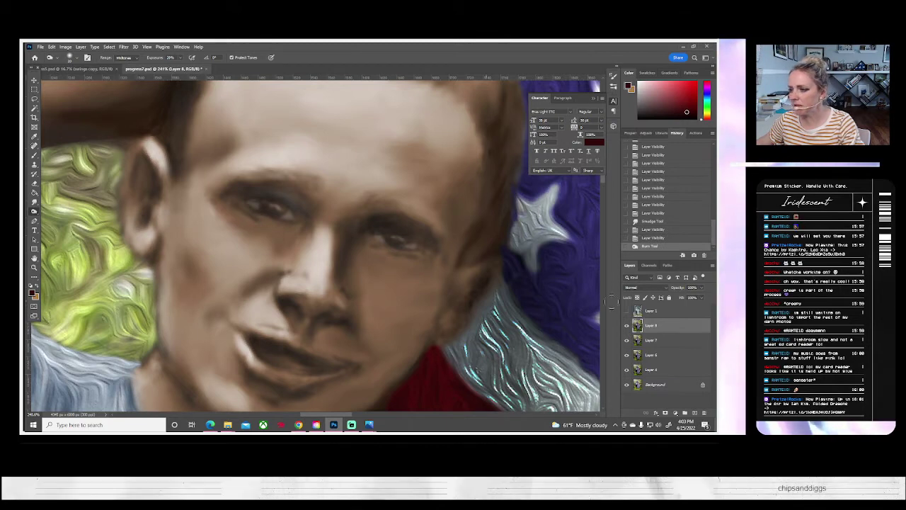
{"action": "left_click", "coordinate": [627, 310]}
{"action": "left_click", "coordinate": [627, 310]}
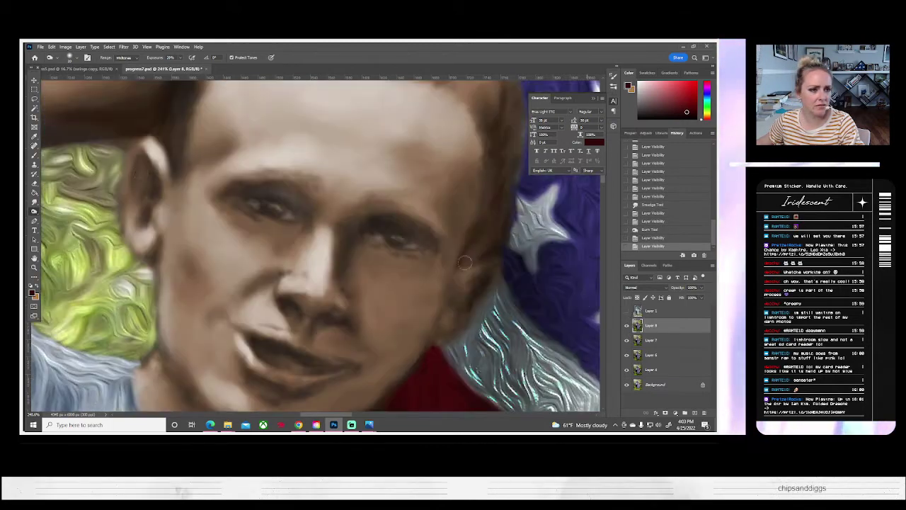
{"action": "left_click", "coordinate": [141, 157]}
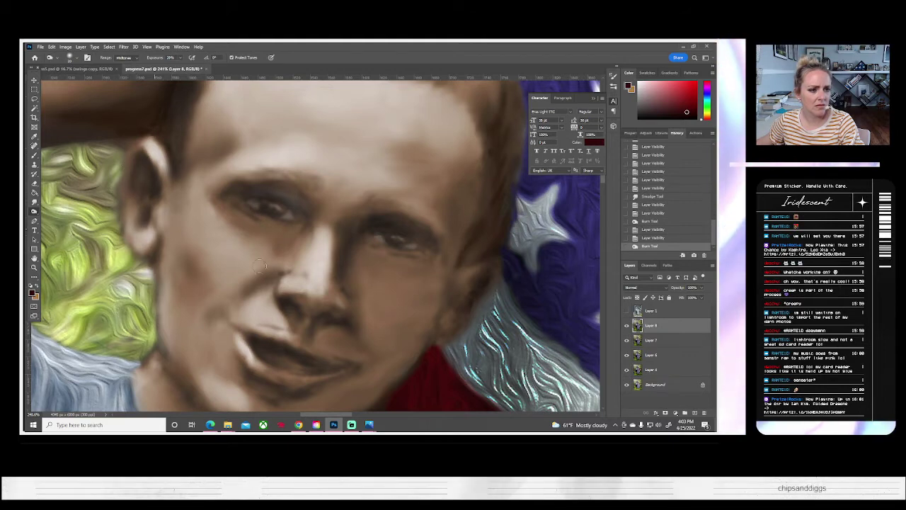
{"action": "left_click", "coordinate": [626, 310]}
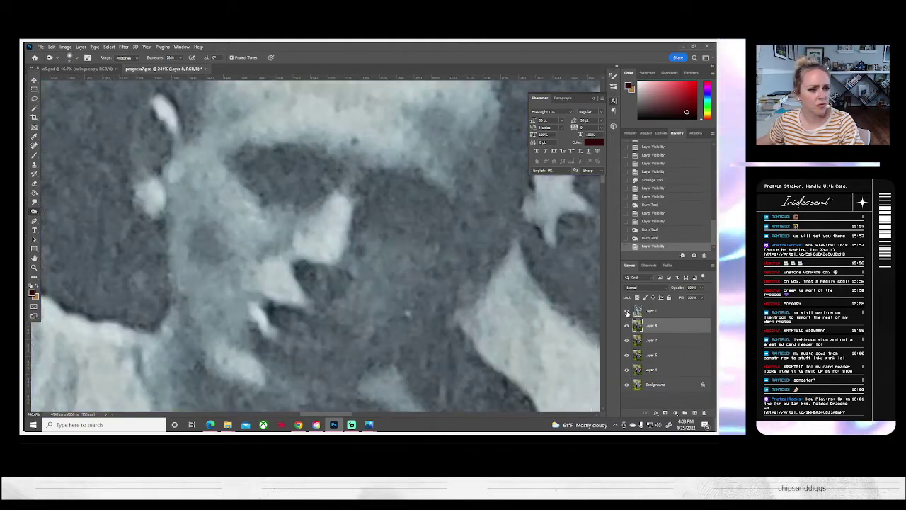
{"action": "left_click", "coordinate": [627, 310]}
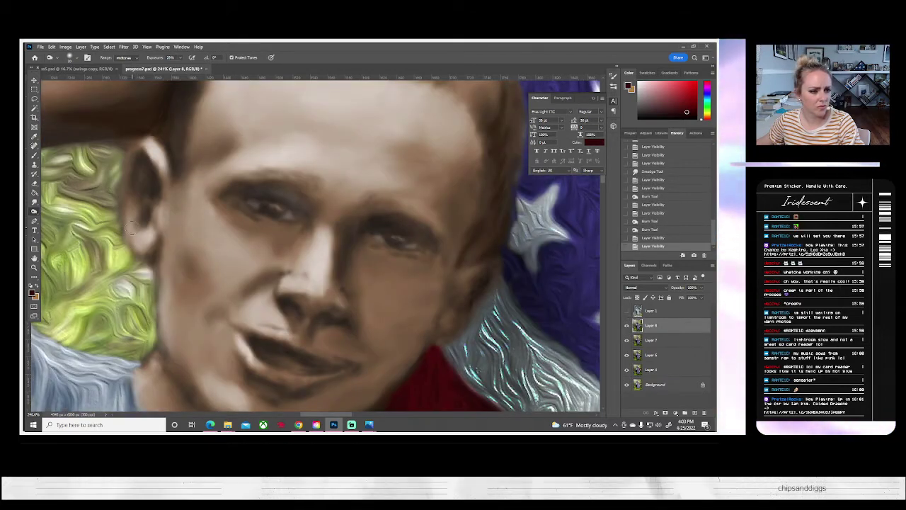
- Paint the earlobe in a light skin tone sampled from it at 22% brush opacity, and blend it with Smudge strokes
{"action": "key", "text": "b"}
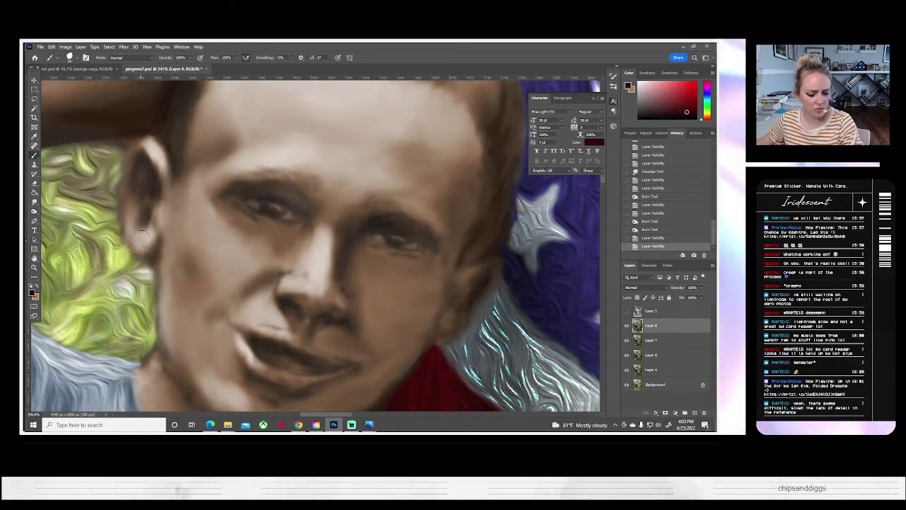
{"action": "left_click", "coordinate": [144, 238], "text": "alt"}
{"action": "left_click", "coordinate": [138, 228]}
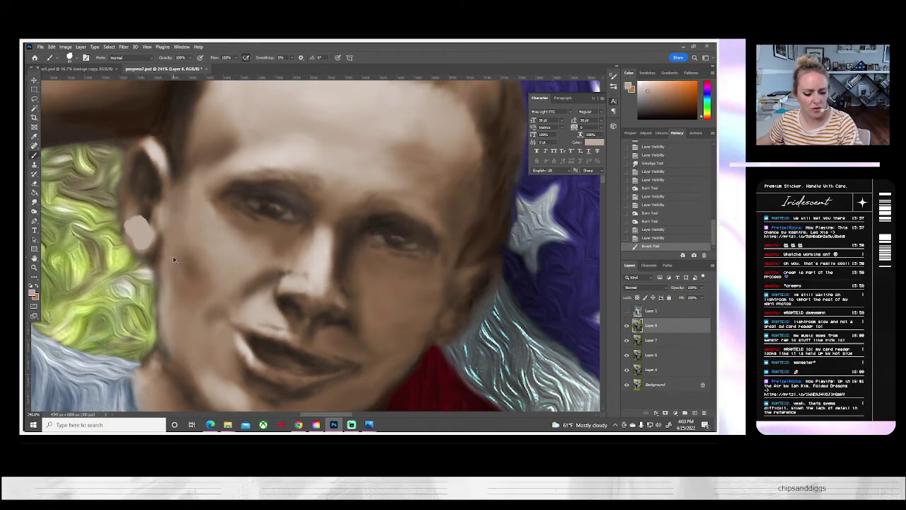
{"action": "key", "text": "ctrl+z"}
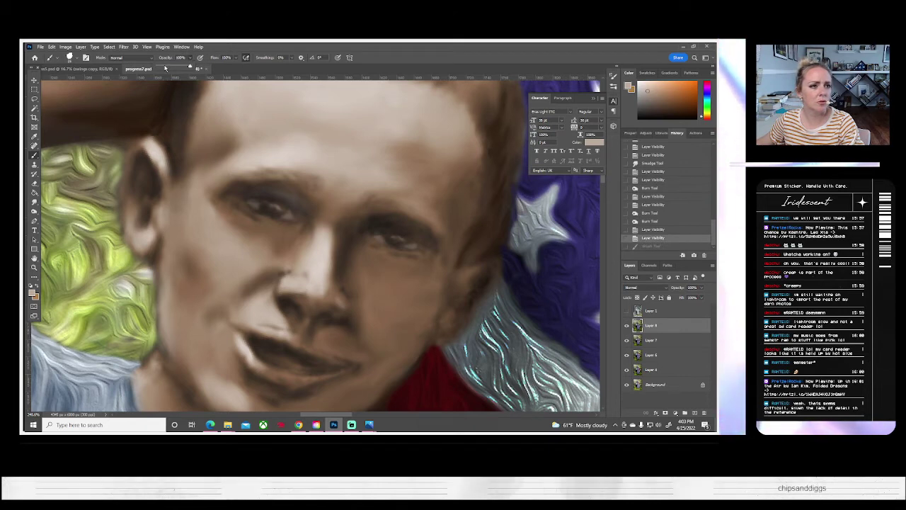
{"action": "left_click_drag", "start_coordinate": [144, 228], "coordinate": [137, 230]}
{"action": "left_click", "coordinate": [139, 224]}
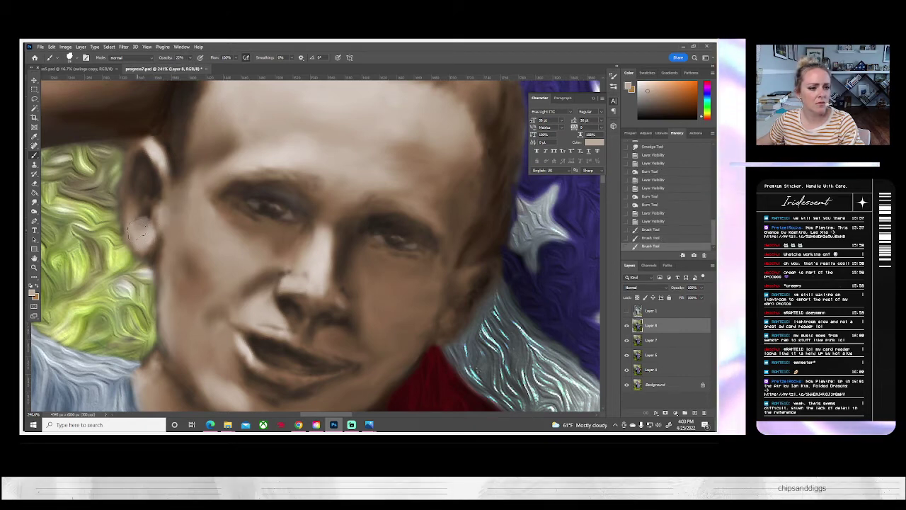
{"action": "left_click", "coordinate": [34, 201]}
{"action": "mouse_move", "coordinate": [134, 221]}
{"action": "left_mouse_down"}
{"action": "mouse_move", "coordinate": [146, 221]}
{"action": "mouse_move", "coordinate": [160, 250]}
{"action": "left_mouse_up"}
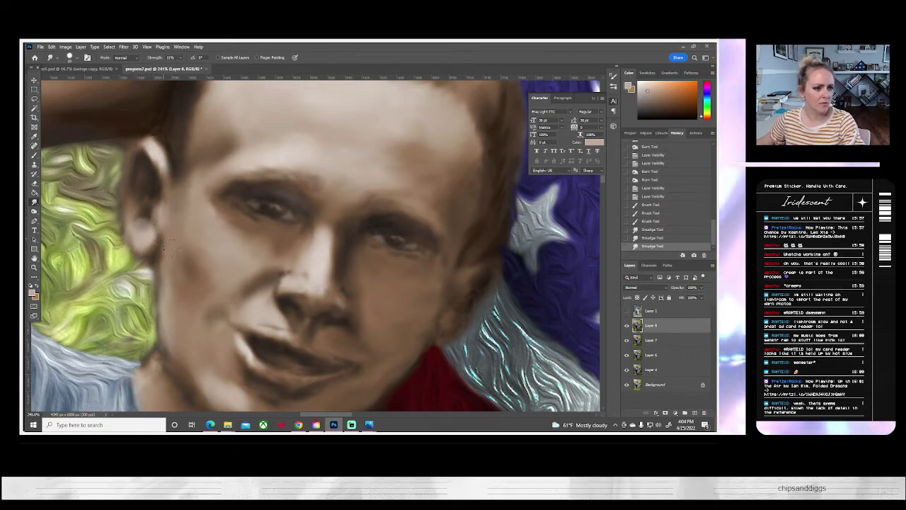
- Compare the ear and jawline with the original photo by showing and hiding Layer 1
{"action": "left_click", "coordinate": [626, 311]}
{"action": "left_click", "coordinate": [626, 311]}
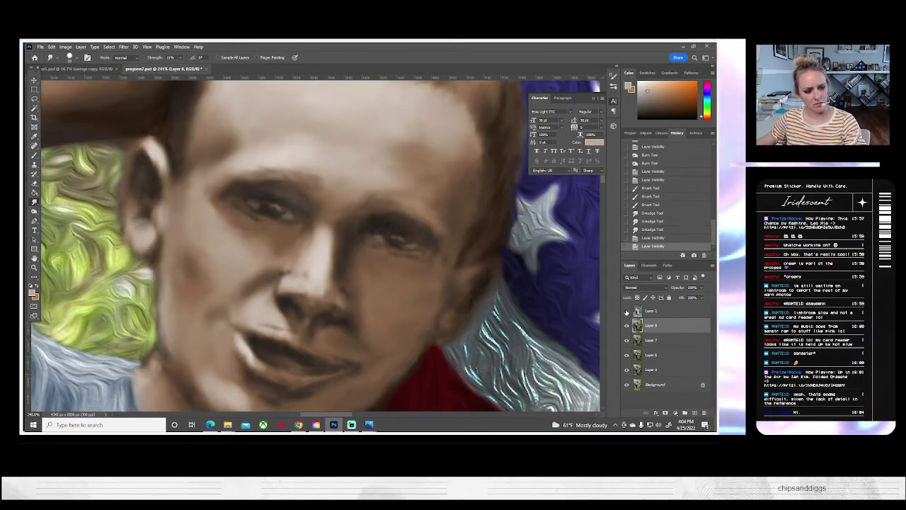
{"action": "left_click", "coordinate": [627, 311]}
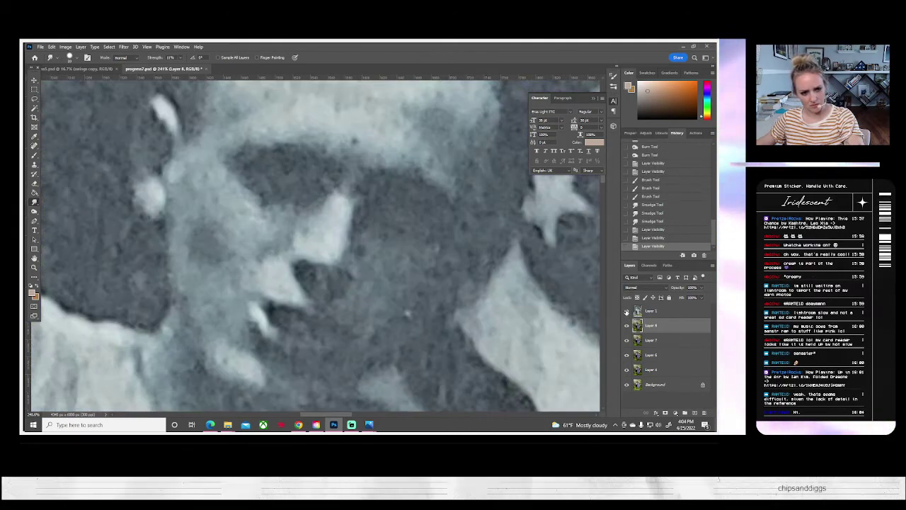
{"action": "left_click", "coordinate": [627, 311]}
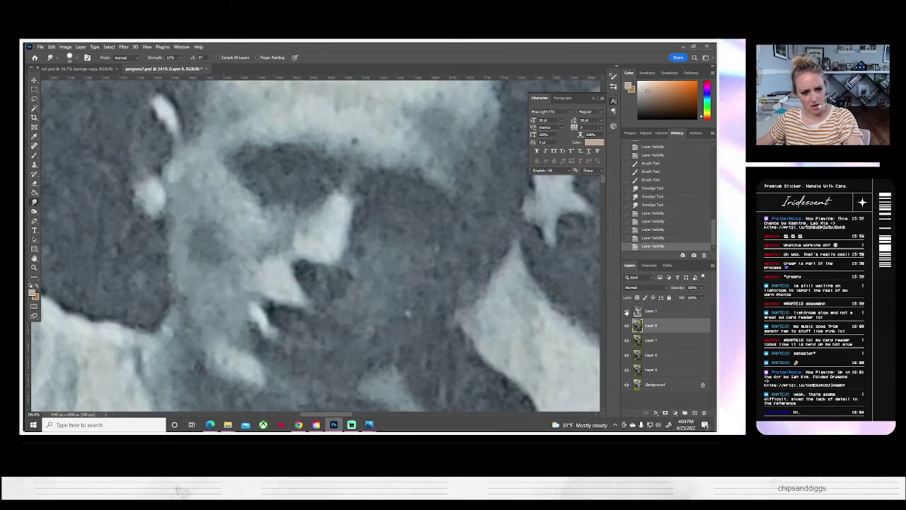
{"action": "left_click", "coordinate": [627, 312]}
{"action": "left_click", "coordinate": [627, 312]}
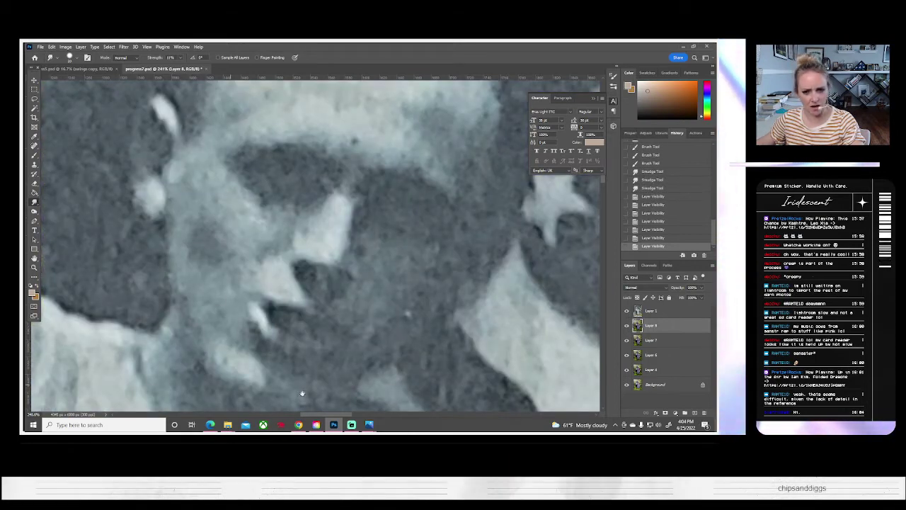
{"action": "left_click", "coordinate": [627, 311]}
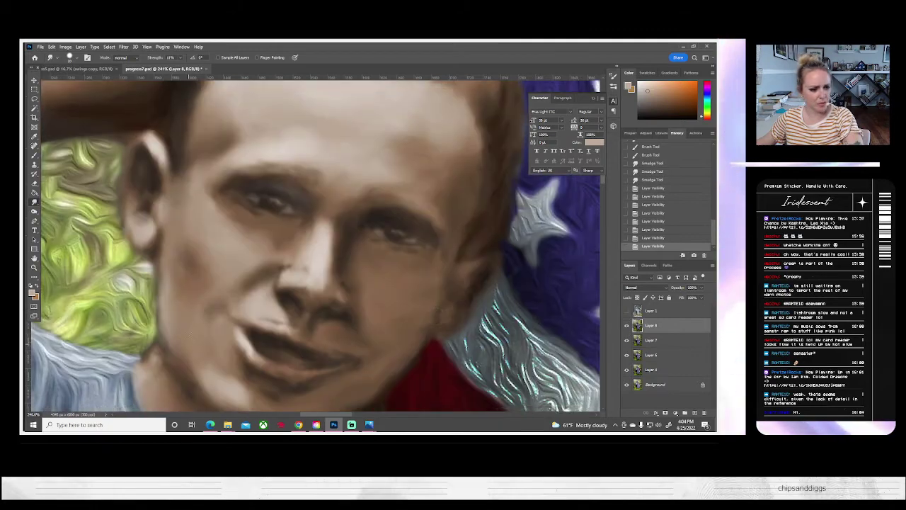
- Sample a mid brown from the lower cheek and paint along the jaw edge below the ear at 22% opacity
{"action": "key", "text": "b"}
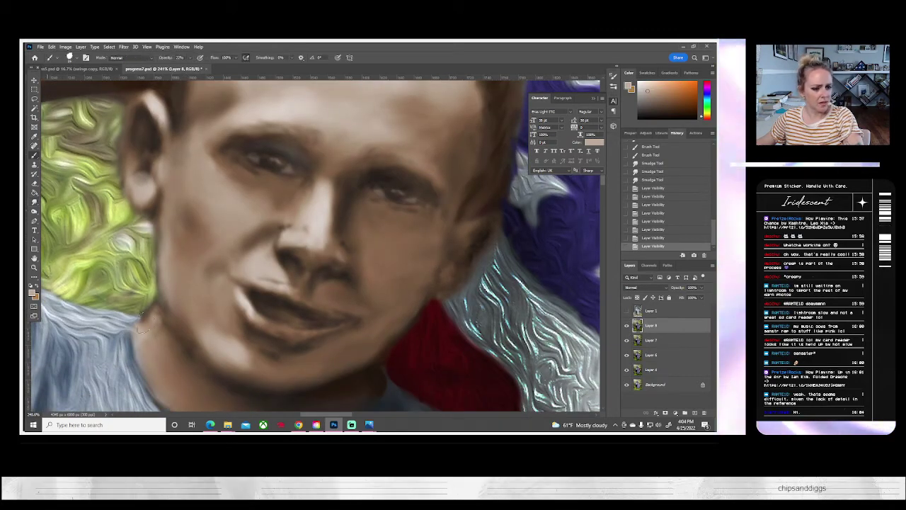
{"action": "left_click", "coordinate": [199, 345], "text": "alt"}
{"action": "left_click_drag", "start_coordinate": [199, 346], "coordinate": [167, 269]}
{"action": "mouse_move", "coordinate": [178, 306]}
{"action": "left_mouse_down"}
{"action": "mouse_move", "coordinate": [198, 350]}
{"action": "mouse_move", "coordinate": [169, 281]}
{"action": "left_mouse_up"}
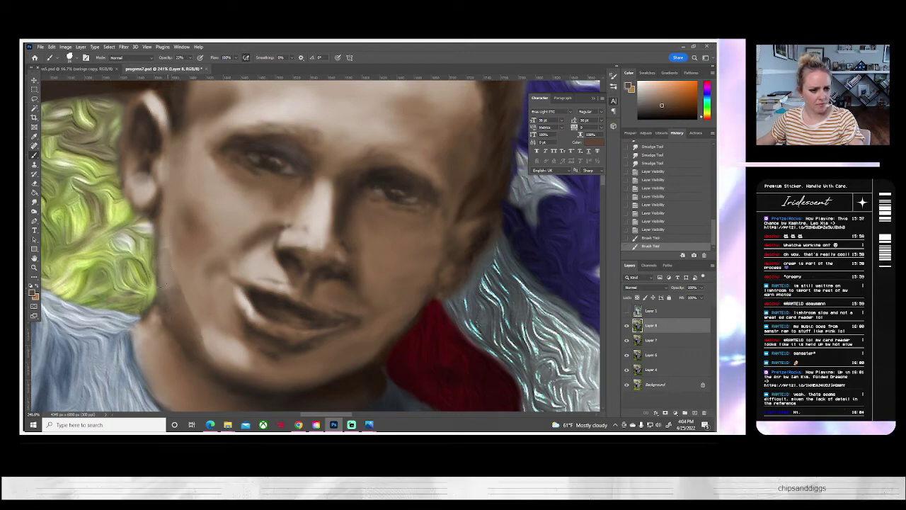
- Blend the new brown paint along the jaw edge below the ear and the lower jaw with Smudge strokes
{"action": "key", "text": "r"}
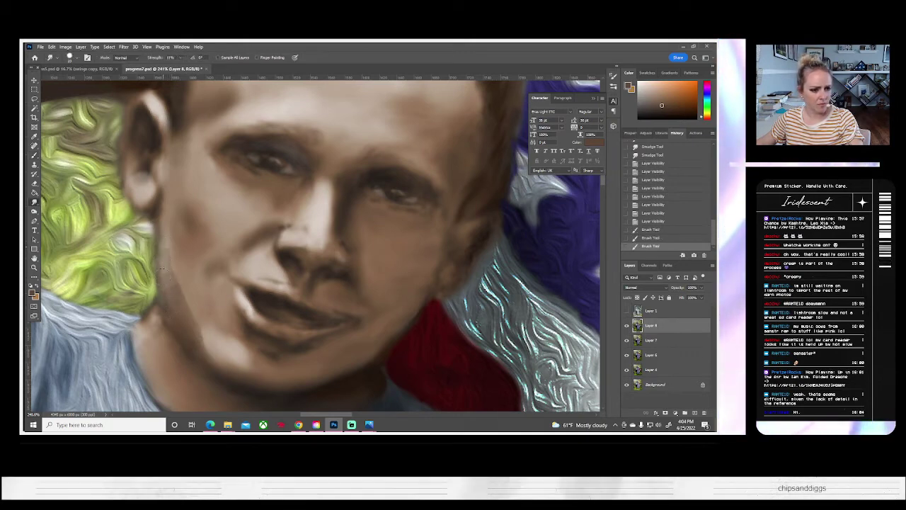
{"action": "left_click_drag", "start_coordinate": [164, 243], "coordinate": [170, 283]}
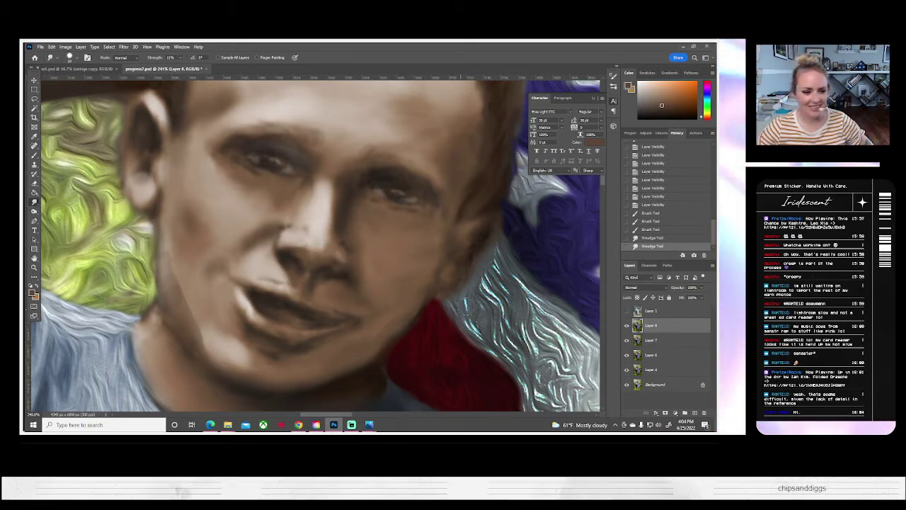
{"action": "mouse_move", "coordinate": [210, 349]}
{"action": "left_mouse_down"}
{"action": "mouse_move", "coordinate": [184, 308]}
{"action": "mouse_move", "coordinate": [195, 330]}
{"action": "mouse_move", "coordinate": [214, 339]}
{"action": "mouse_move", "coordinate": [199, 332]}
{"action": "mouse_move", "coordinate": [206, 357]}
{"action": "mouse_move", "coordinate": [182, 310]}
{"action": "mouse_move", "coordinate": [192, 317]}
{"action": "mouse_move", "coordinate": [186, 308]}
{"action": "mouse_move", "coordinate": [218, 287]}
{"action": "mouse_move", "coordinate": [197, 323]}
{"action": "left_mouse_up"}
{"action": "left_click_drag", "start_coordinate": [192, 319], "coordinate": [204, 336]}
{"action": "left_click_drag", "start_coordinate": [200, 331], "coordinate": [206, 343]}
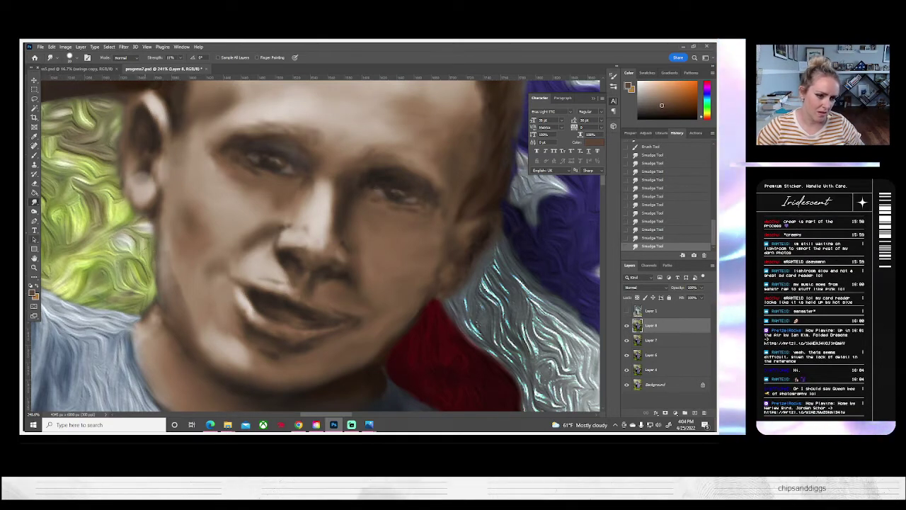
{"action": "left_click_drag", "start_coordinate": [165, 252], "coordinate": [184, 289]}
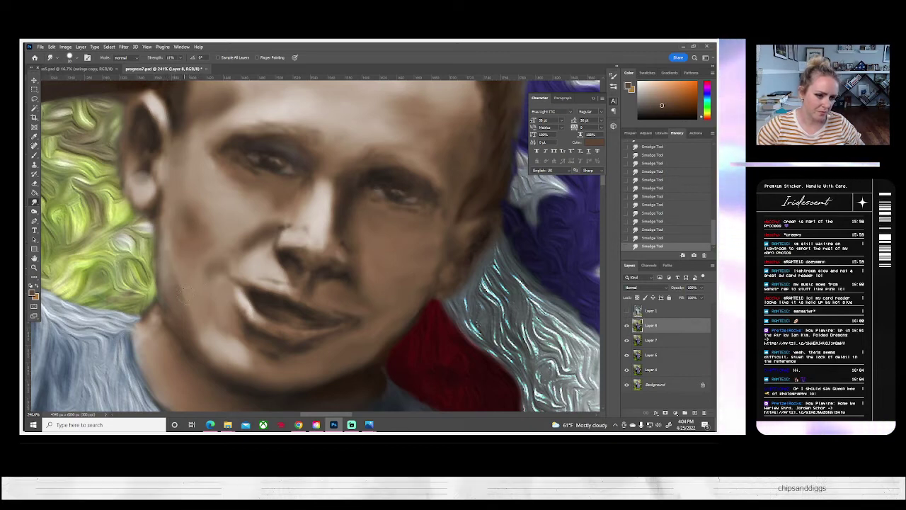
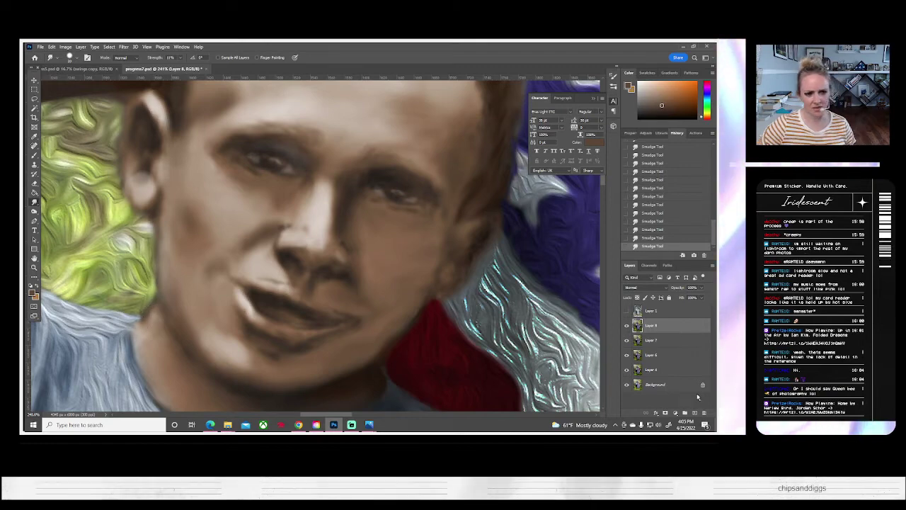
- Compare the smudged jaw and neck with the original photo by showing and hiding Layer 1
{"action": "left_click", "coordinate": [627, 311]}
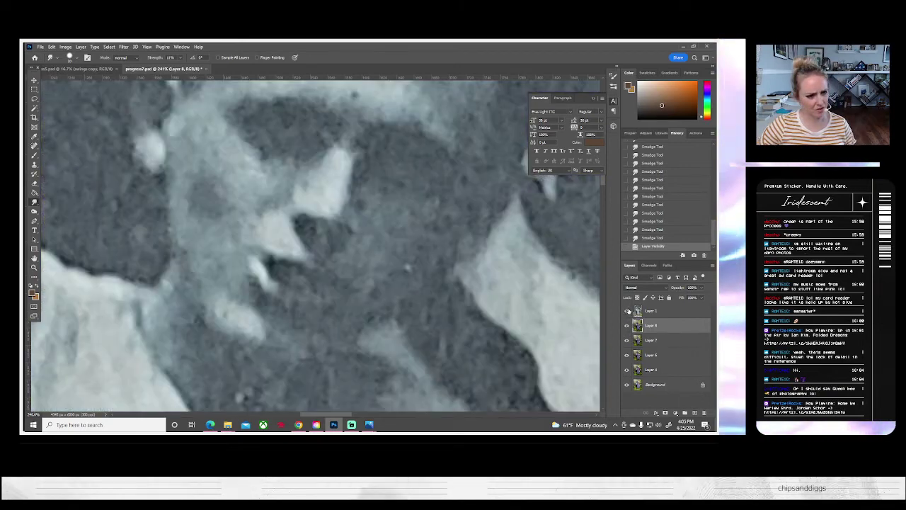
{"action": "left_click", "coordinate": [628, 312]}
{"action": "left_click", "coordinate": [627, 312]}
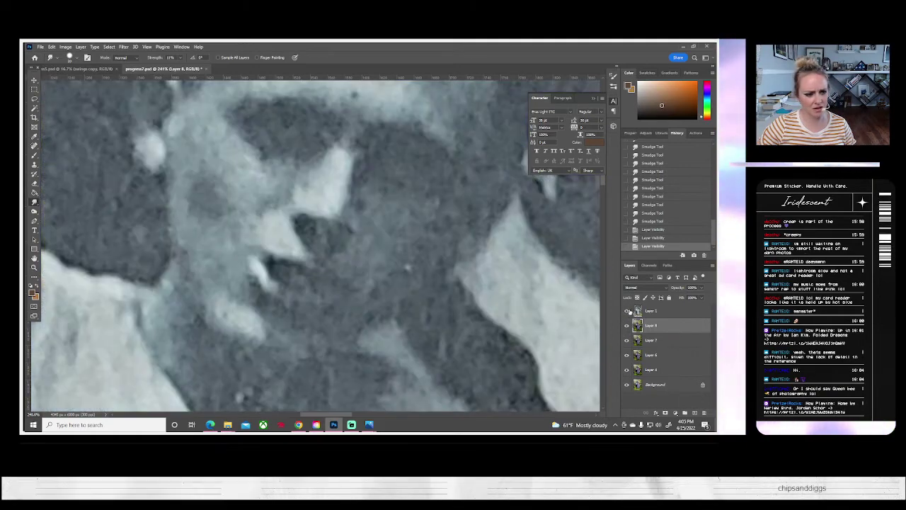
{"action": "left_click", "coordinate": [627, 312]}
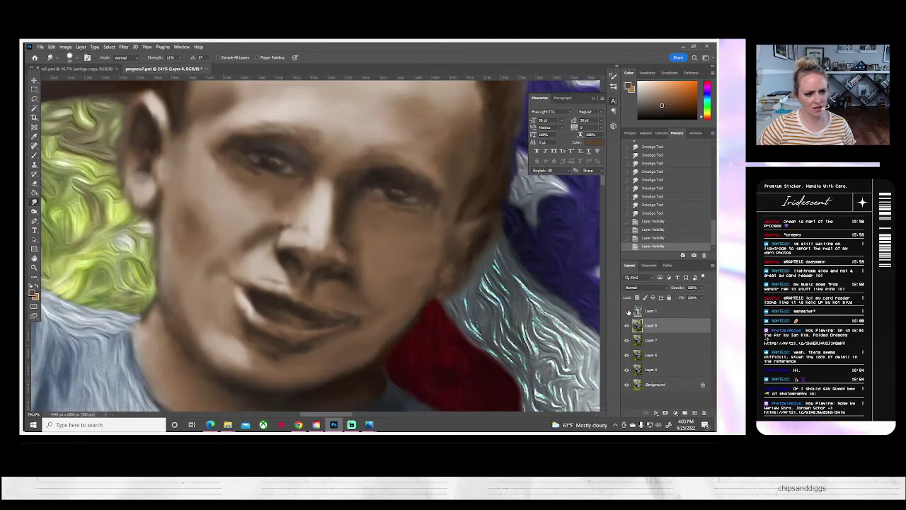
- Clone green background texture along the outer jaw edge and above the shirt shoulder with a 12 px soft Clone Stamp
{"action": "left_click", "coordinate": [34, 164]}
{"action": "left_click", "coordinate": [70, 58]}
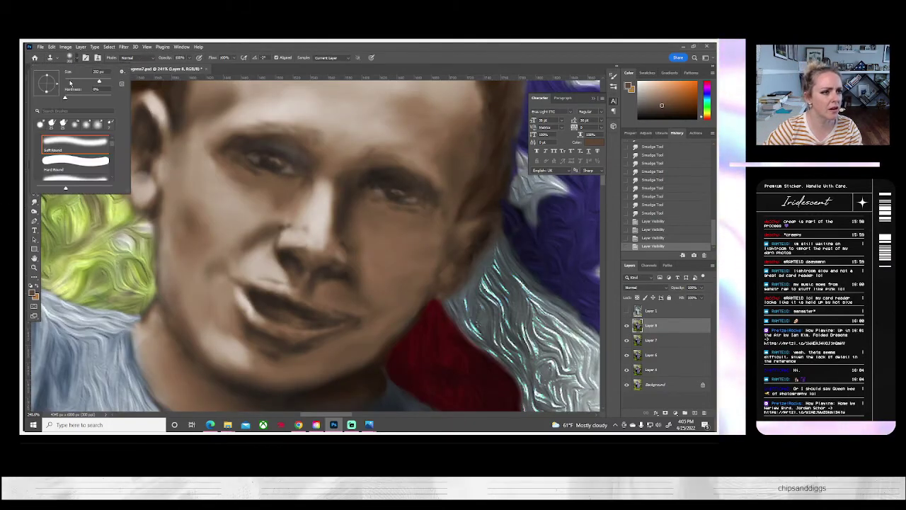
{"action": "left_click", "coordinate": [70, 82]}
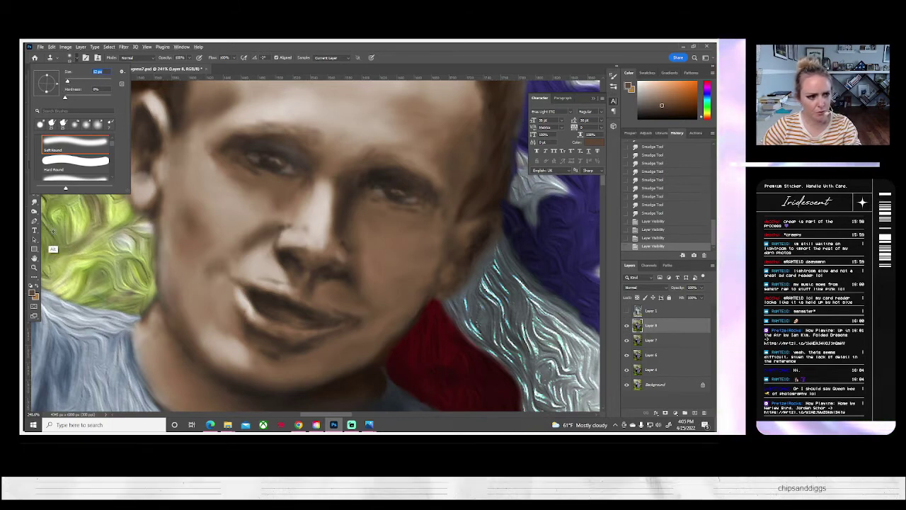
{"action": "left_click", "coordinate": [53, 248], "text": "alt"}
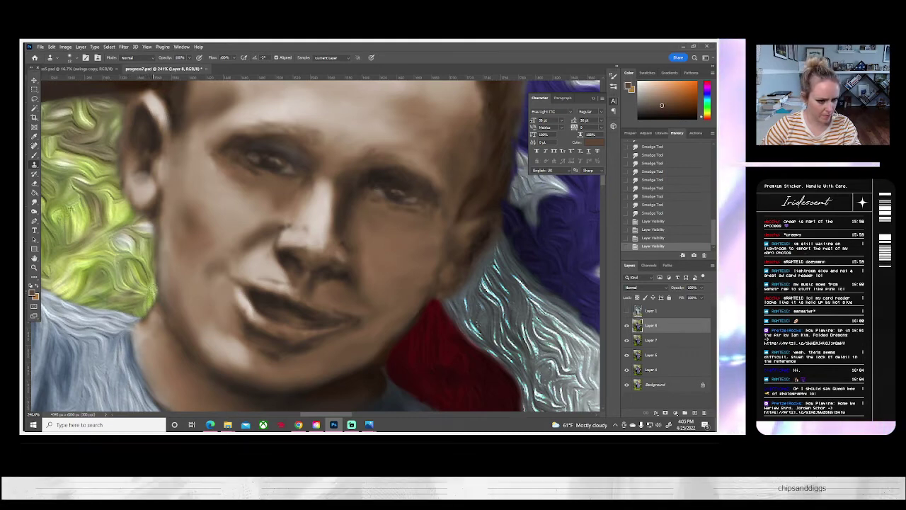
{"action": "left_click", "coordinate": [153, 300]}
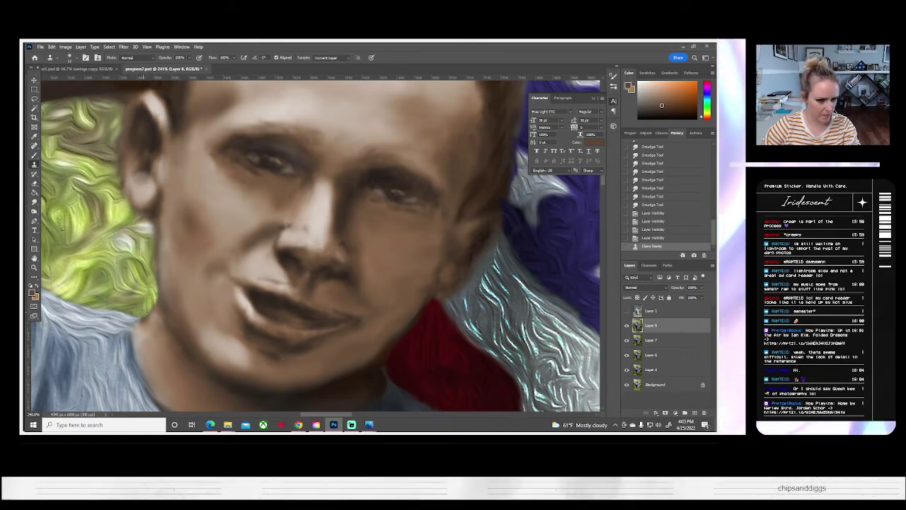
{"action": "left_click", "coordinate": [130, 309]}
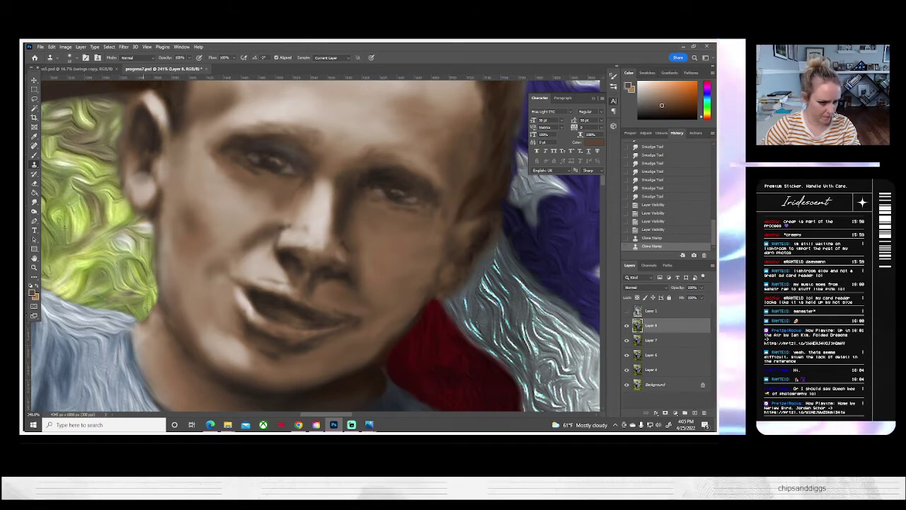
{"action": "left_click", "coordinate": [146, 287]}
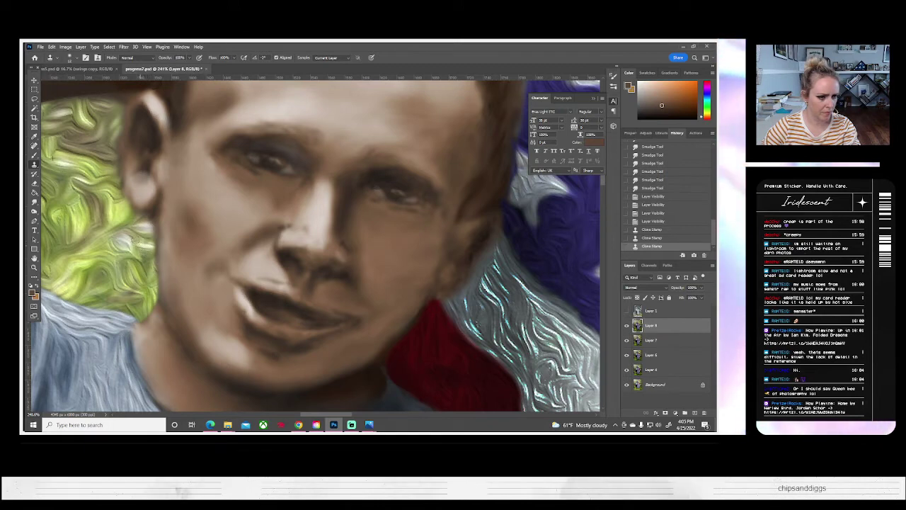
{"action": "left_click", "coordinate": [143, 251]}
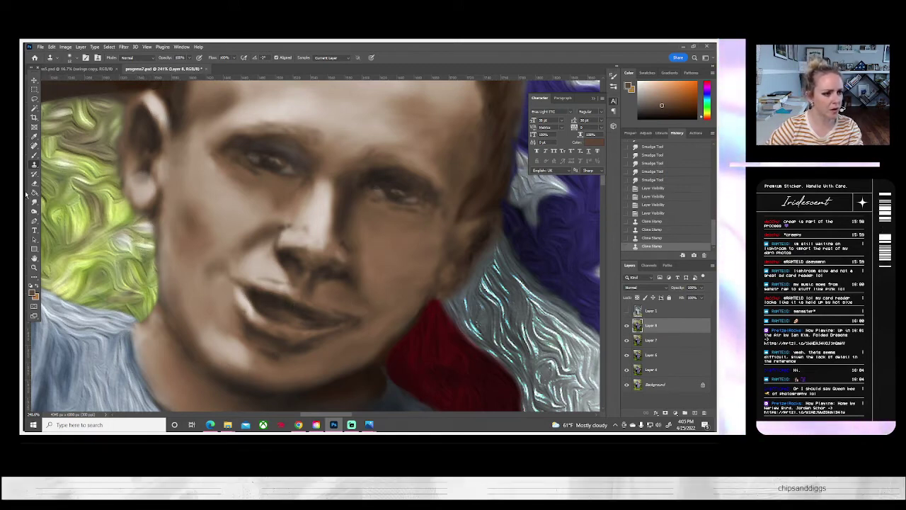
- Sample a light skin tone from the ear and paint the neck edge beside the shirt collar with a 12 px brush at 22% opacity
{"action": "left_click", "coordinate": [34, 155]}
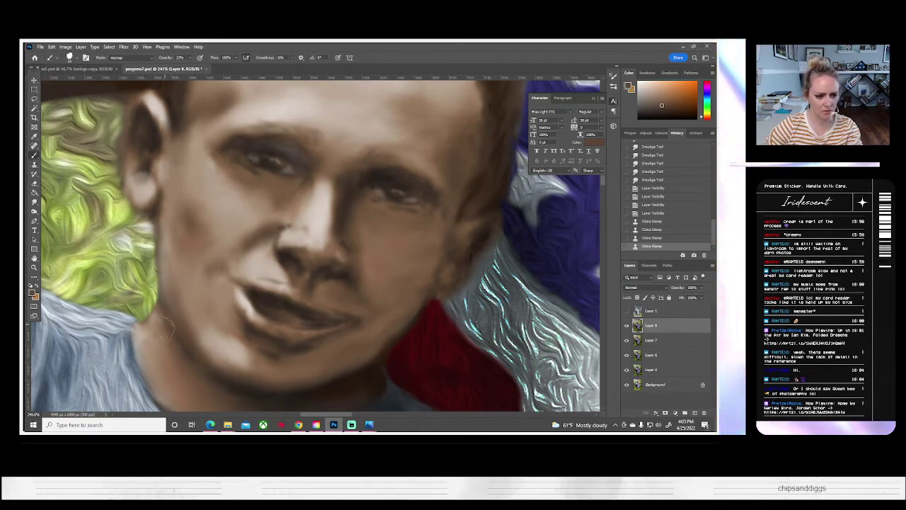
{"action": "left_click", "coordinate": [76, 59]}
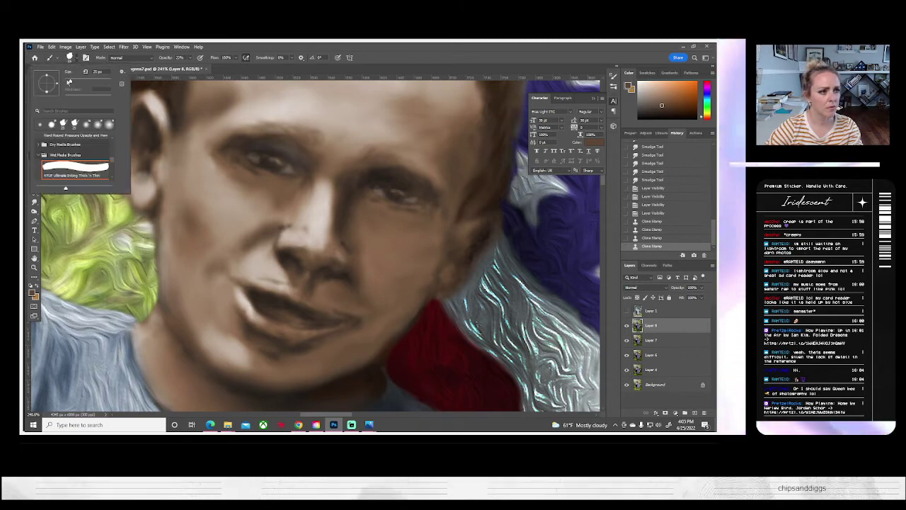
{"action": "left_click", "coordinate": [67, 81]}
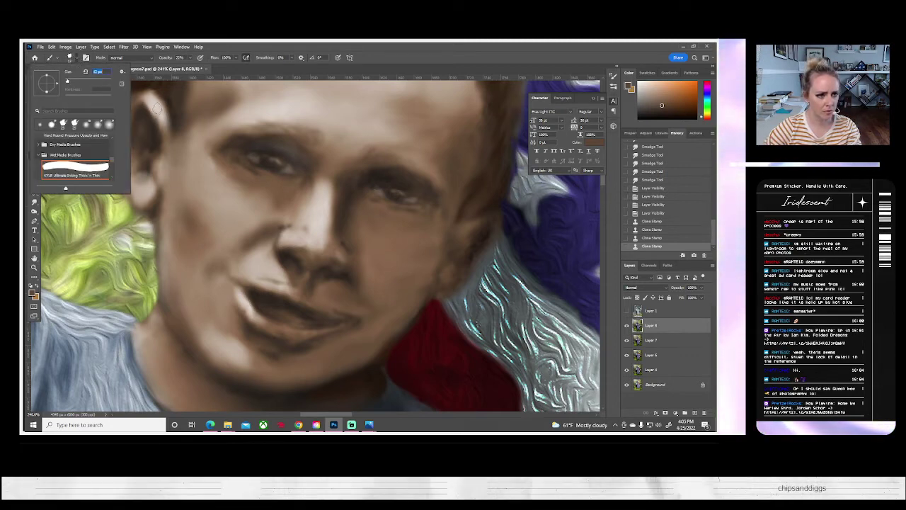
{"action": "left_click", "coordinate": [160, 132], "text": "alt"}
{"action": "left_click", "coordinate": [164, 322], "text": "alt"}
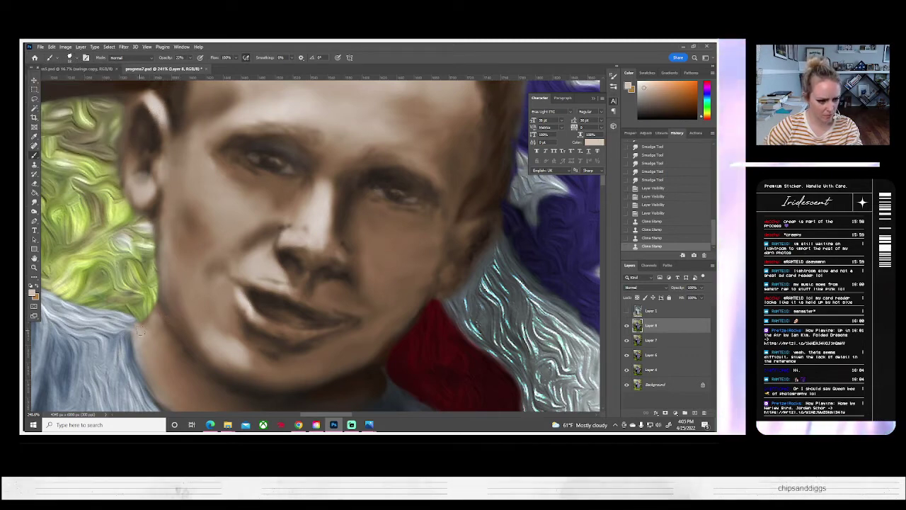
{"action": "mouse_move", "coordinate": [149, 320]}
{"action": "left_mouse_down"}
{"action": "mouse_move", "coordinate": [155, 316]}
{"action": "mouse_move", "coordinate": [143, 327]}
{"action": "mouse_move", "coordinate": [155, 313]}
{"action": "mouse_move", "coordinate": [137, 342]}
{"action": "left_mouse_up"}
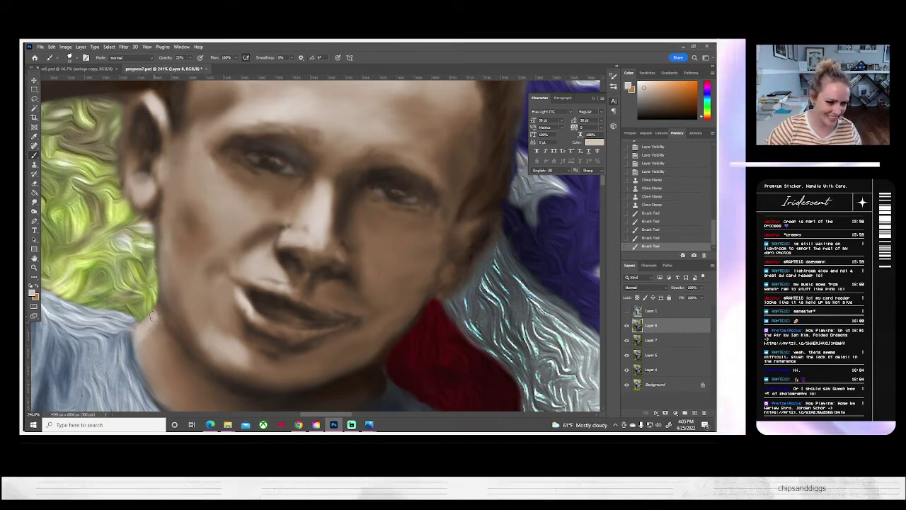
{"action": "left_click", "coordinate": [152, 334]}
{"action": "left_click", "coordinate": [149, 335]}
{"action": "left_click", "coordinate": [148, 335]}
{"action": "left_click", "coordinate": [145, 335]}
{"action": "left_click", "coordinate": [143, 336]}
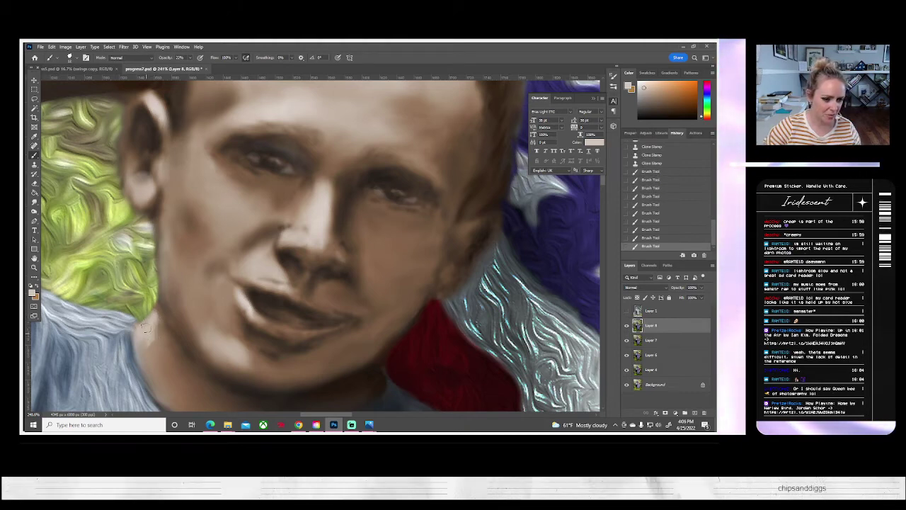
{"action": "left_click", "coordinate": [141, 337]}
{"action": "left_click", "coordinate": [141, 337]}
{"action": "left_click_drag", "start_coordinate": [141, 338], "coordinate": [142, 334]}
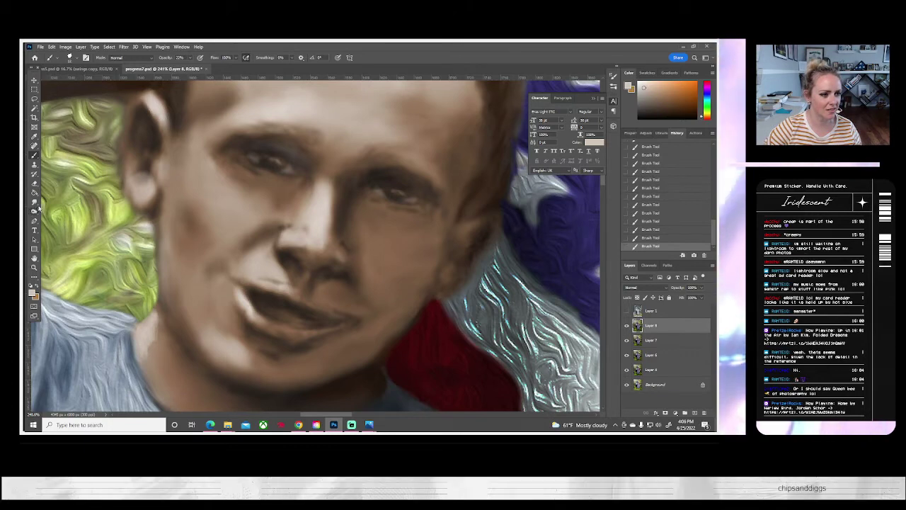
- Smudge the light paint down the neck edge beside the collar and inward to blend it with the surrounding skin
{"action": "left_click", "coordinate": [34, 201]}
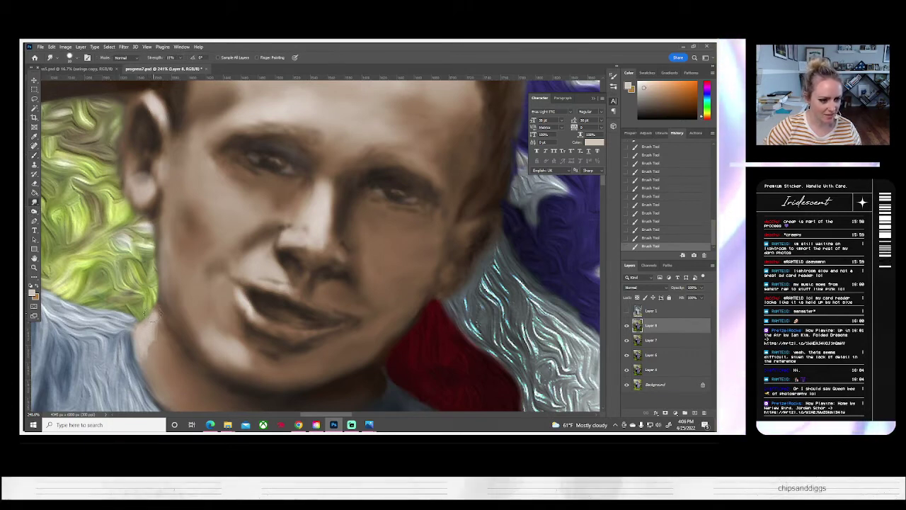
{"action": "left_click_drag", "start_coordinate": [157, 322], "coordinate": [146, 349]}
{"action": "left_click_drag", "start_coordinate": [149, 341], "coordinate": [147, 363]}
{"action": "mouse_move", "coordinate": [147, 354]}
{"action": "left_mouse_down"}
{"action": "mouse_move", "coordinate": [151, 370]}
{"action": "mouse_move", "coordinate": [148, 358]}
{"action": "mouse_move", "coordinate": [174, 340]}
{"action": "left_mouse_up"}
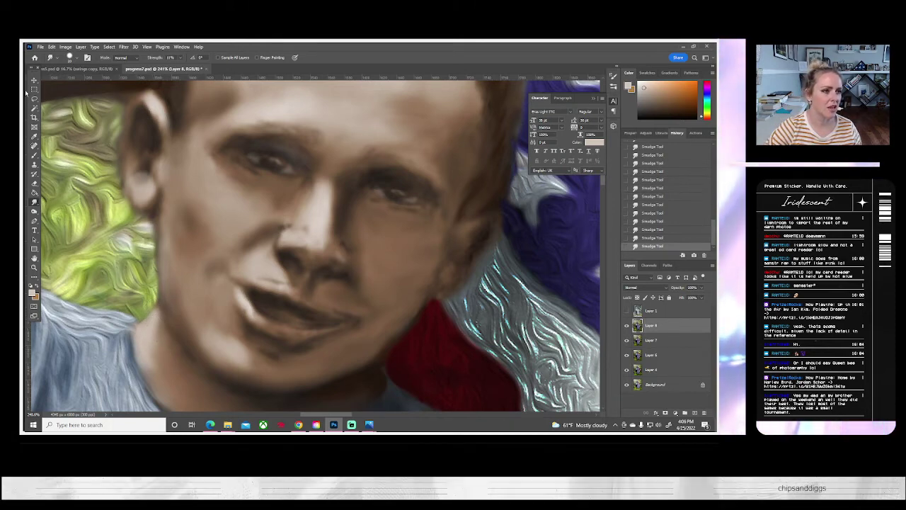
- Reduce the brush to 9 px and add a fine light touch at the neck edge at 22% opacity
{"action": "left_click", "coordinate": [33, 156]}
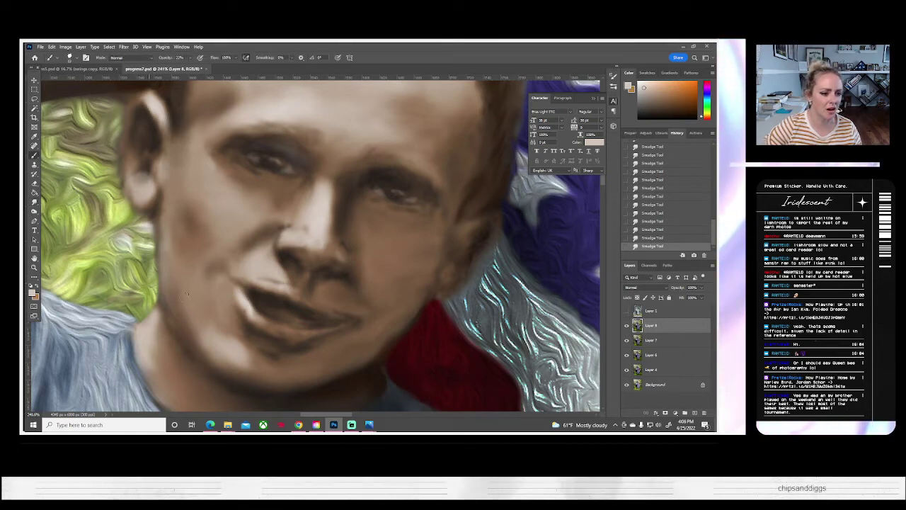
{"action": "left_click", "coordinate": [74, 58]}
{"action": "left_click_drag", "start_coordinate": [68, 81], "coordinate": [67, 81]}
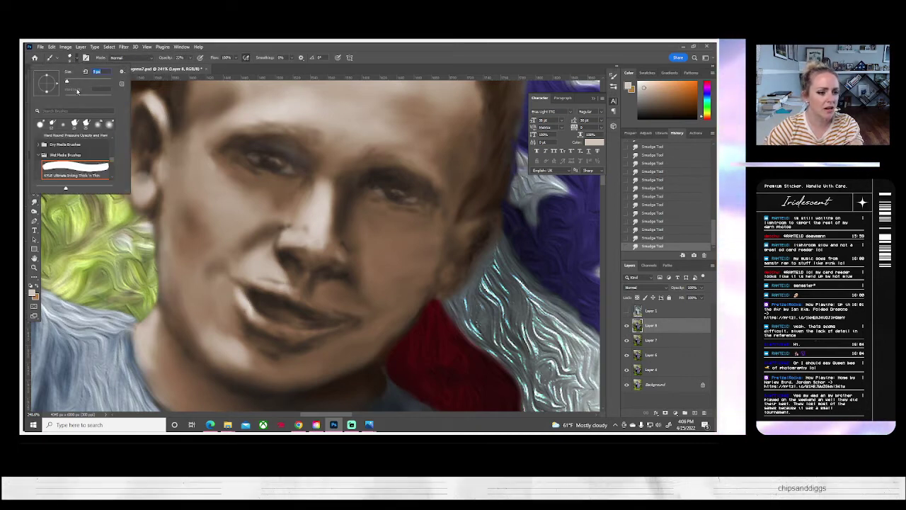
{"action": "key", "text": "Return"}
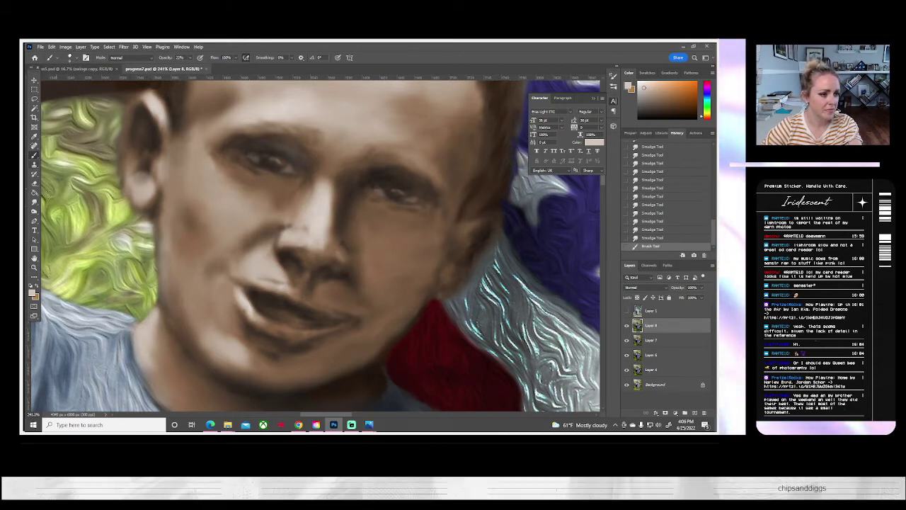
- Blend the corner where the jaw meets the neck using the Smudge tool with a 14 px brush
{"action": "left_click", "coordinate": [35, 202]}
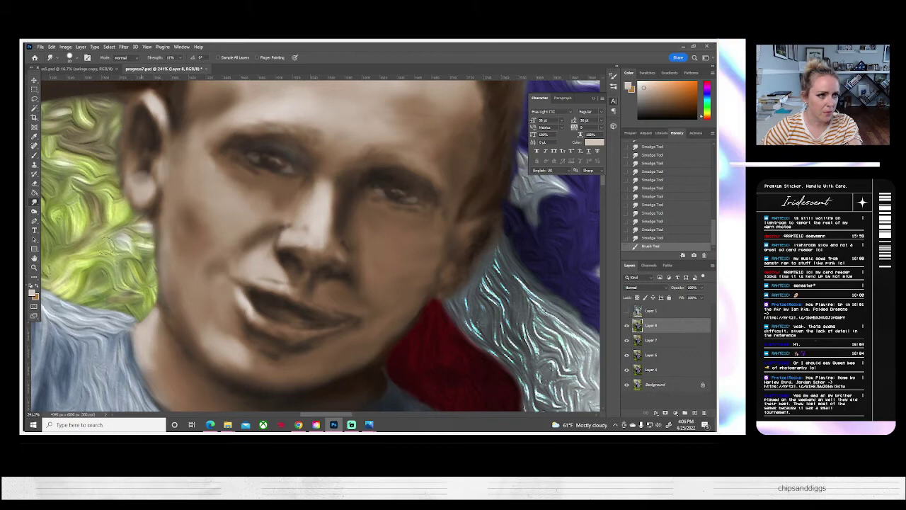
{"action": "scroll", "coordinate": [71, 57], "scroll_direction": "up", "scroll_amount": 1}
{"action": "left_click", "coordinate": [75, 58]}
{"action": "left_click", "coordinate": [68, 82]}
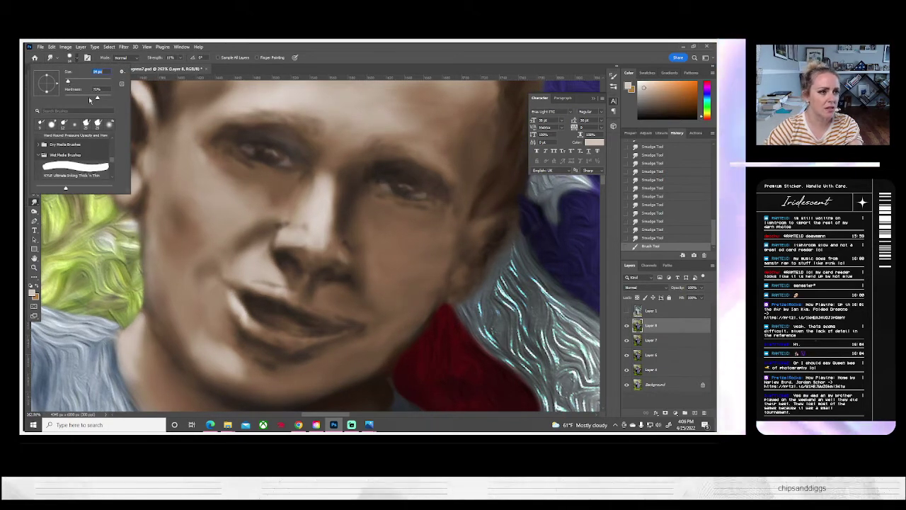
{"action": "left_click", "coordinate": [141, 333]}
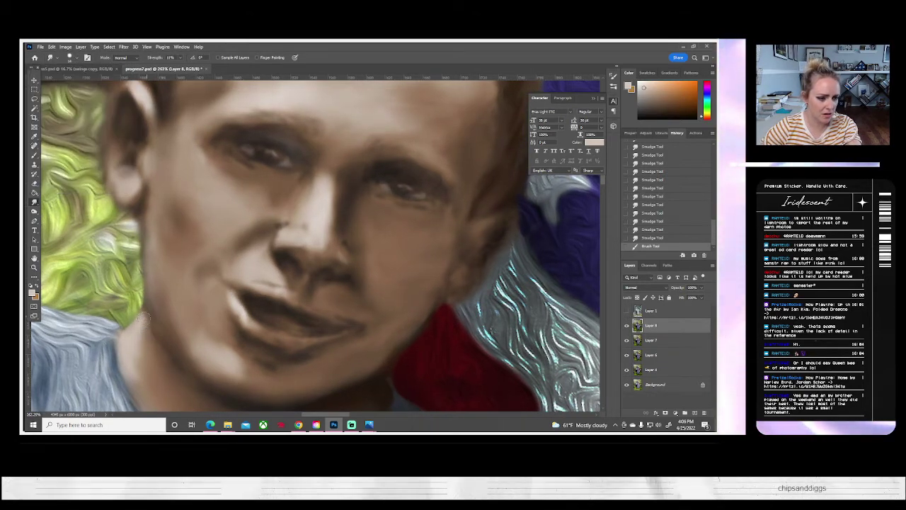
{"action": "mouse_move", "coordinate": [141, 330]}
{"action": "left_mouse_down"}
{"action": "mouse_move", "coordinate": [139, 316]}
{"action": "mouse_move", "coordinate": [136, 351]}
{"action": "left_mouse_up"}
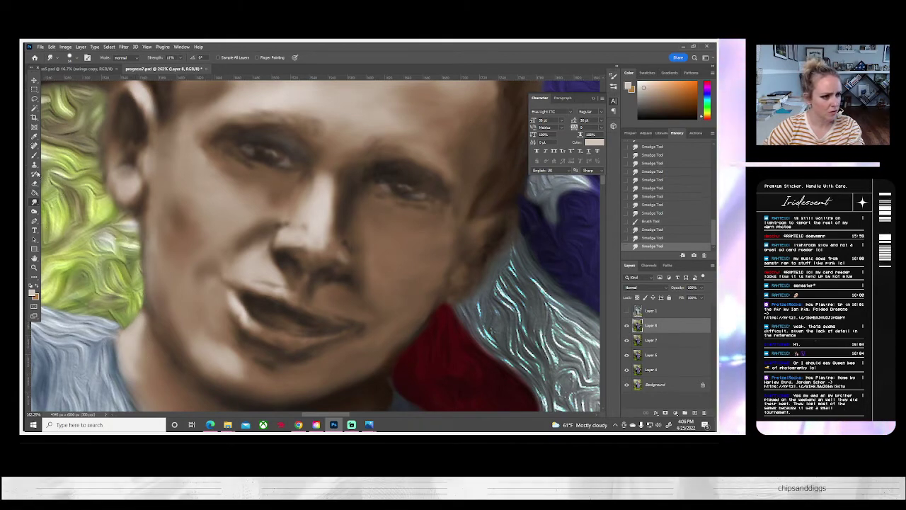
- Burn the shadow along the man's jawline and the neck beneath it using a 14 px brush with the range set to Midtones
{"action": "left_click", "coordinate": [34, 212]}
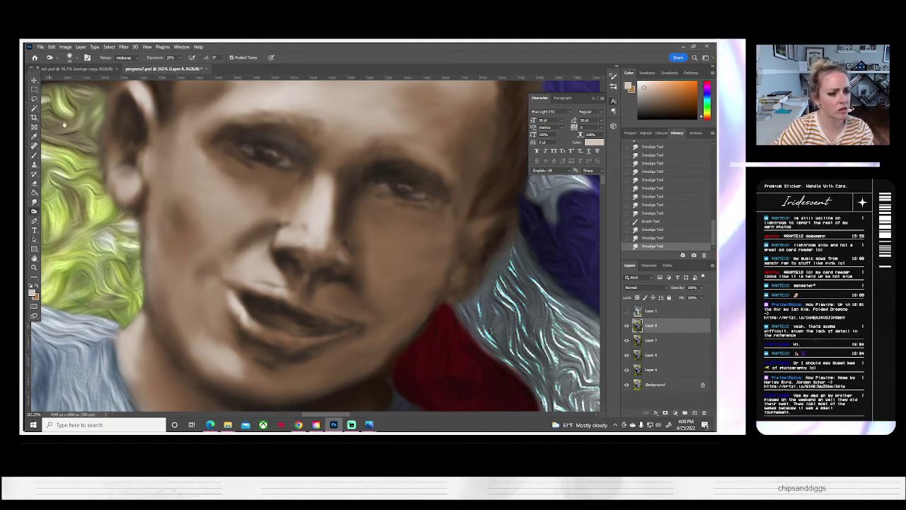
{"action": "left_click_drag", "start_coordinate": [187, 298], "coordinate": [235, 252]}
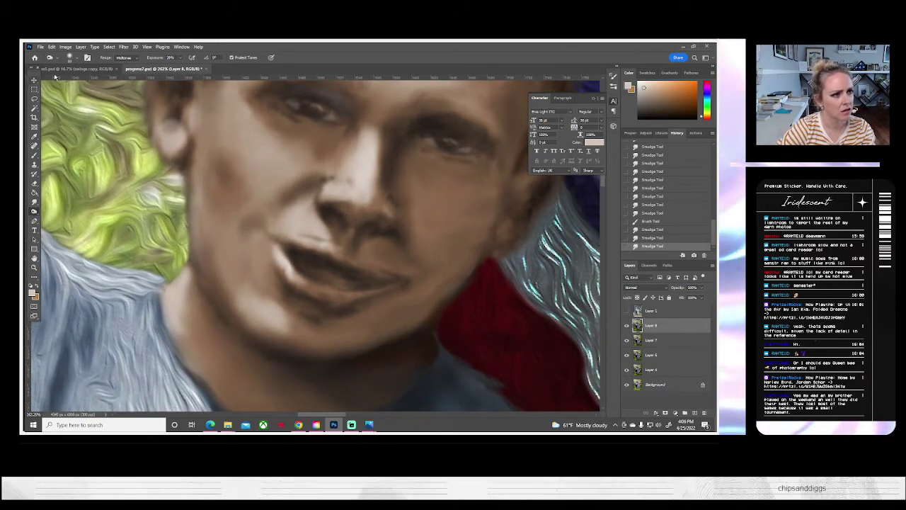
{"action": "left_click", "coordinate": [69, 57]}
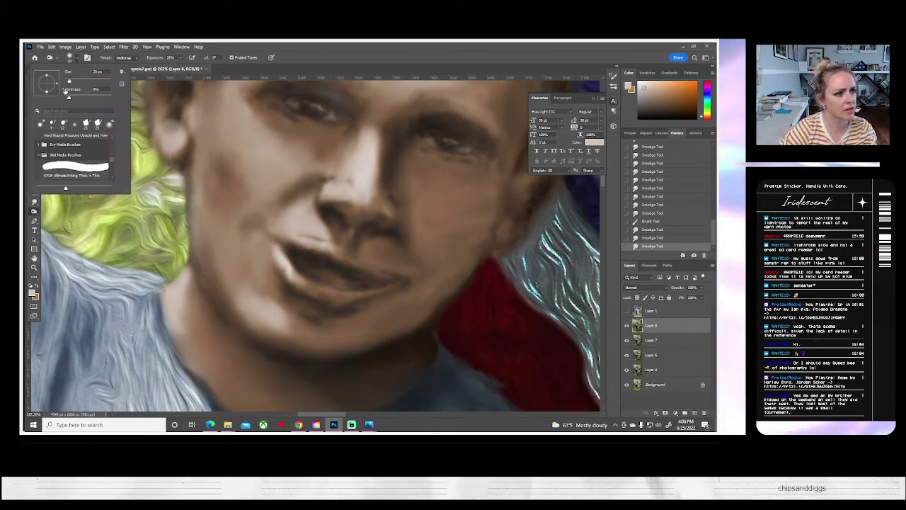
{"action": "left_click_drag", "start_coordinate": [69, 80], "coordinate": [67, 81]}
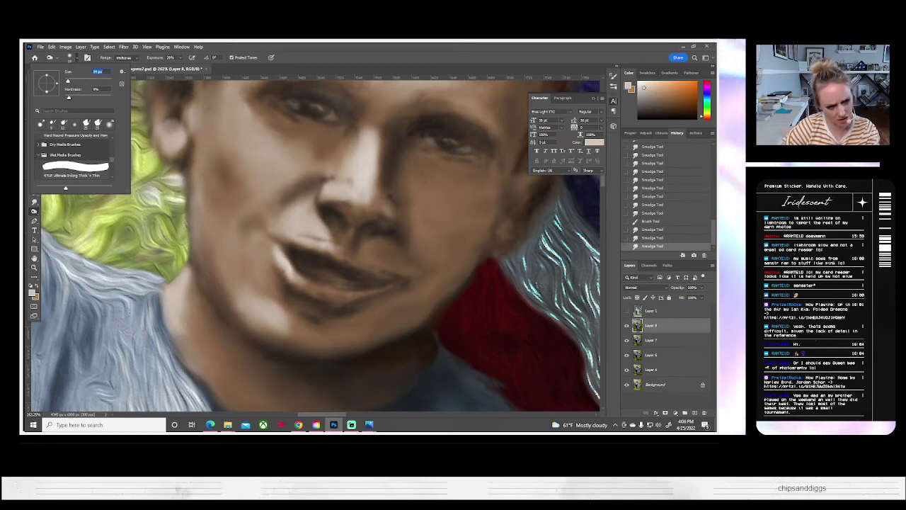
{"action": "mouse_move", "coordinate": [195, 278]}
{"action": "left_mouse_down"}
{"action": "mouse_move", "coordinate": [216, 320]}
{"action": "mouse_move", "coordinate": [191, 290]}
{"action": "mouse_move", "coordinate": [314, 362]}
{"action": "mouse_move", "coordinate": [233, 333]}
{"action": "left_mouse_up"}
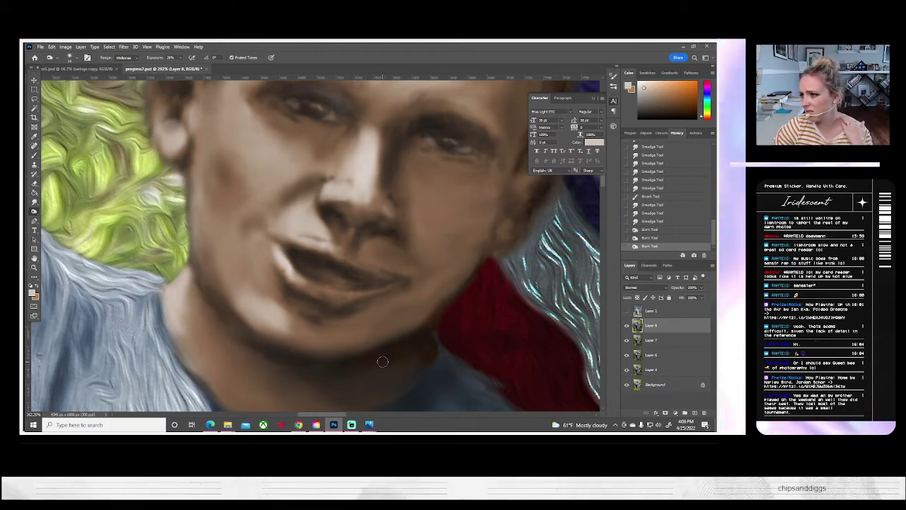
{"action": "left_click_drag", "start_coordinate": [436, 314], "coordinate": [393, 329]}
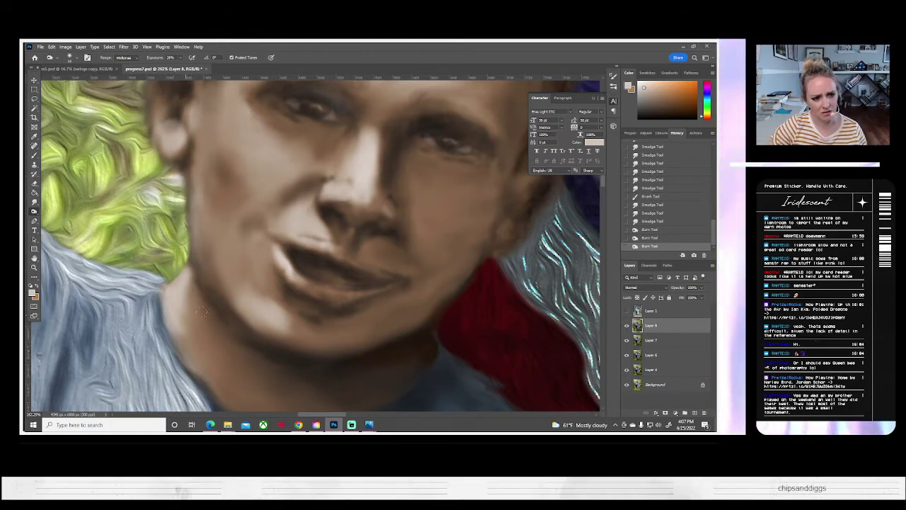
{"action": "mouse_move", "coordinate": [388, 365]}
{"action": "left_mouse_down"}
{"action": "mouse_move", "coordinate": [276, 351]}
{"action": "mouse_move", "coordinate": [340, 348]}
{"action": "left_mouse_up"}
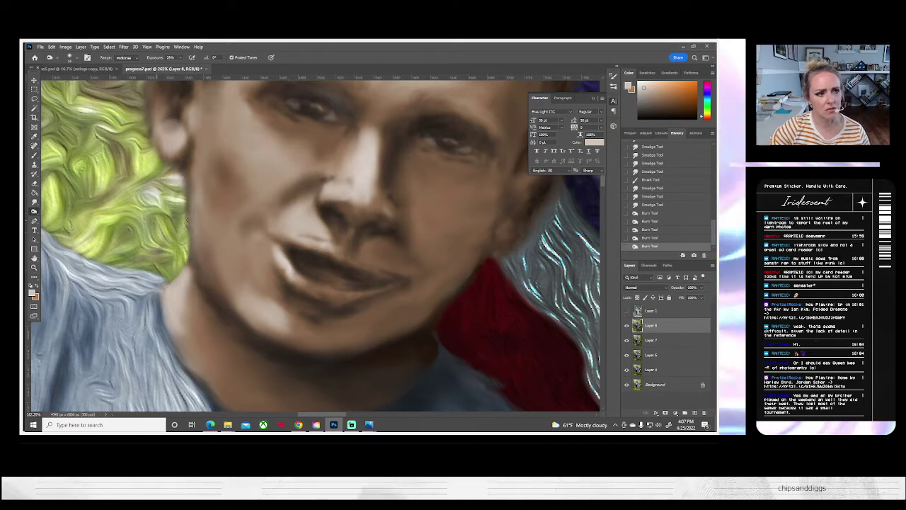
- Enlarge the Burn brush and darken the shaded lower cheek and jaw beside the red flag stripe
{"action": "scroll", "coordinate": [63, 99], "scroll_direction": "up", "scroll_amount": 1}
{"action": "left_click", "coordinate": [74, 58]}
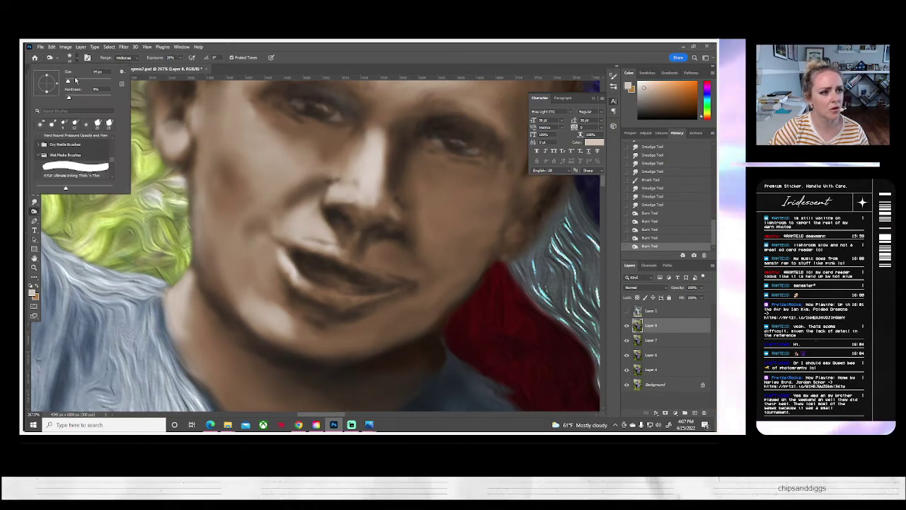
{"action": "left_click", "coordinate": [74, 80]}
{"action": "mouse_move", "coordinate": [408, 328]}
{"action": "left_mouse_down"}
{"action": "mouse_move", "coordinate": [320, 345]}
{"action": "mouse_move", "coordinate": [481, 298]}
{"action": "left_mouse_up"}
{"action": "mouse_move", "coordinate": [410, 310]}
{"action": "left_mouse_down"}
{"action": "mouse_move", "coordinate": [363, 332]}
{"action": "mouse_move", "coordinate": [464, 282]}
{"action": "left_mouse_up"}
{"action": "mouse_move", "coordinate": [403, 326]}
{"action": "left_mouse_down"}
{"action": "mouse_move", "coordinate": [484, 287]}
{"action": "mouse_move", "coordinate": [486, 306]}
{"action": "left_mouse_up"}
- Compare the face with the original photo in Layer 1 and burn the shaded side of the chin and lower jaw
{"action": "left_click", "coordinate": [627, 311]}
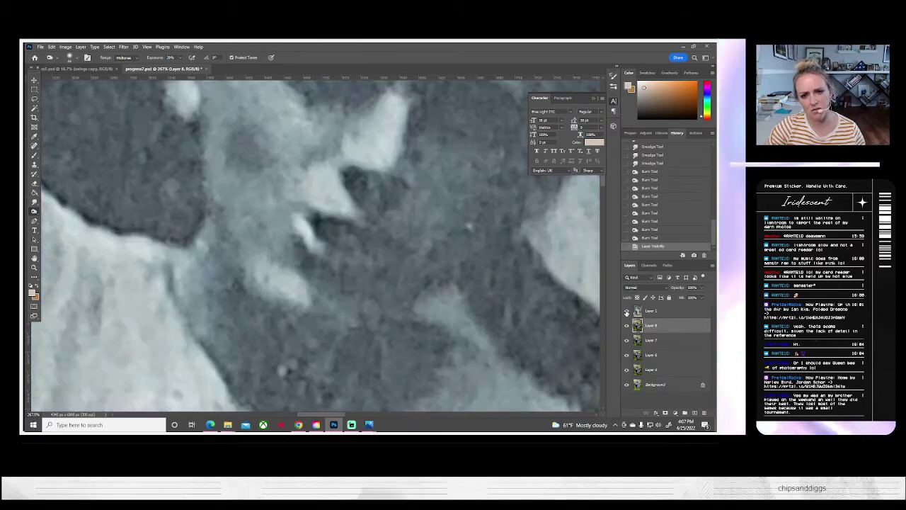
{"action": "left_click", "coordinate": [627, 311]}
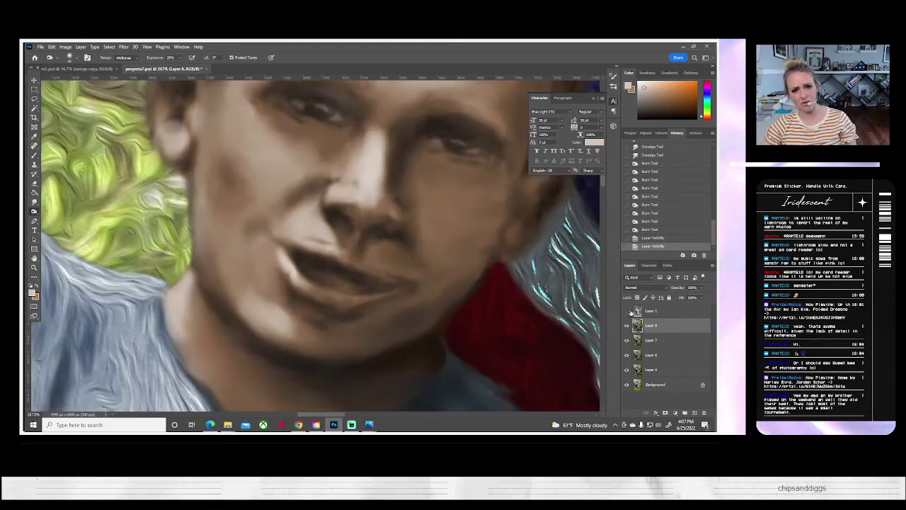
{"action": "left_click", "coordinate": [627, 312]}
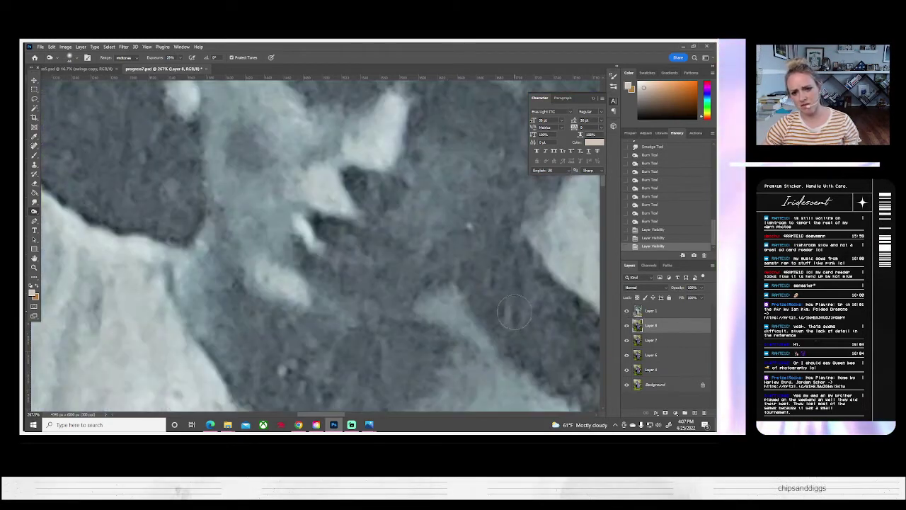
{"action": "left_click", "coordinate": [626, 312]}
{"action": "left_click", "coordinate": [627, 312]}
{"action": "left_click", "coordinate": [626, 313]}
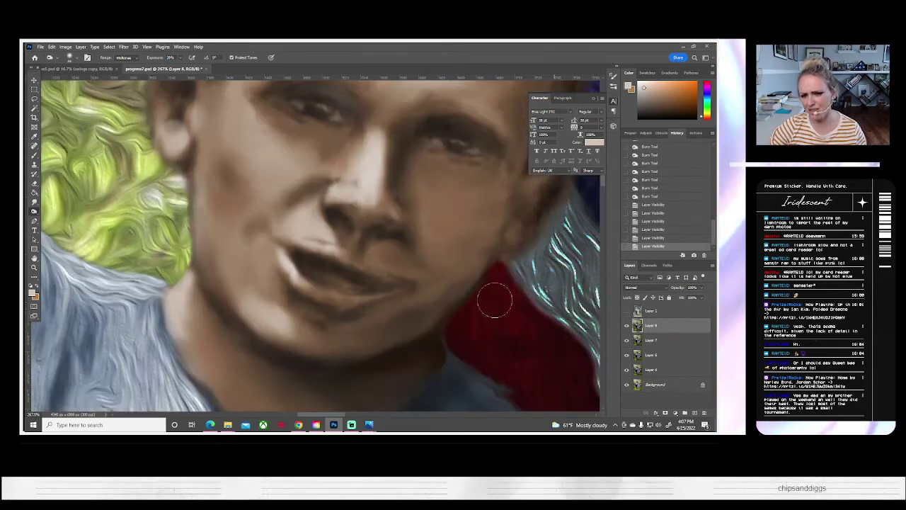
{"action": "mouse_move", "coordinate": [440, 285]}
{"action": "left_mouse_down"}
{"action": "mouse_move", "coordinate": [504, 271]}
{"action": "mouse_move", "coordinate": [484, 254]}
{"action": "mouse_move", "coordinate": [406, 326]}
{"action": "mouse_move", "coordinate": [482, 248]}
{"action": "mouse_move", "coordinate": [433, 273]}
{"action": "mouse_move", "coordinate": [466, 255]}
{"action": "mouse_move", "coordinate": [441, 258]}
{"action": "mouse_move", "coordinate": [425, 320]}
{"action": "mouse_move", "coordinate": [439, 290]}
{"action": "mouse_move", "coordinate": [385, 340]}
{"action": "left_mouse_up"}
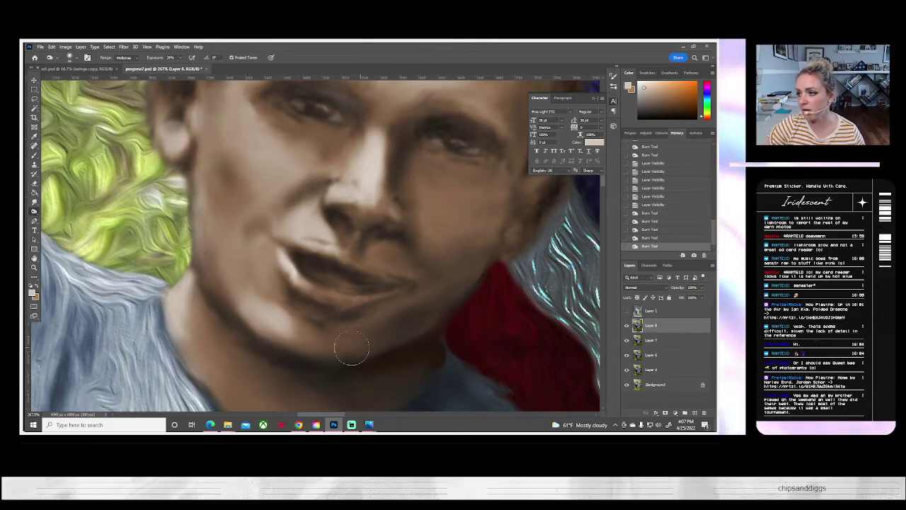
{"action": "mouse_move", "coordinate": [350, 347]}
{"action": "left_mouse_down"}
{"action": "mouse_move", "coordinate": [371, 343]}
{"action": "mouse_move", "coordinate": [321, 342]}
{"action": "mouse_move", "coordinate": [350, 346]}
{"action": "mouse_move", "coordinate": [310, 328]}
{"action": "mouse_move", "coordinate": [259, 334]}
{"action": "mouse_move", "coordinate": [345, 326]}
{"action": "mouse_move", "coordinate": [432, 299]}
{"action": "left_mouse_up"}
- Check the original photo layer and burn the area between nose and mouth corner and out across the shaded cheek
{"action": "left_click", "coordinate": [627, 311]}
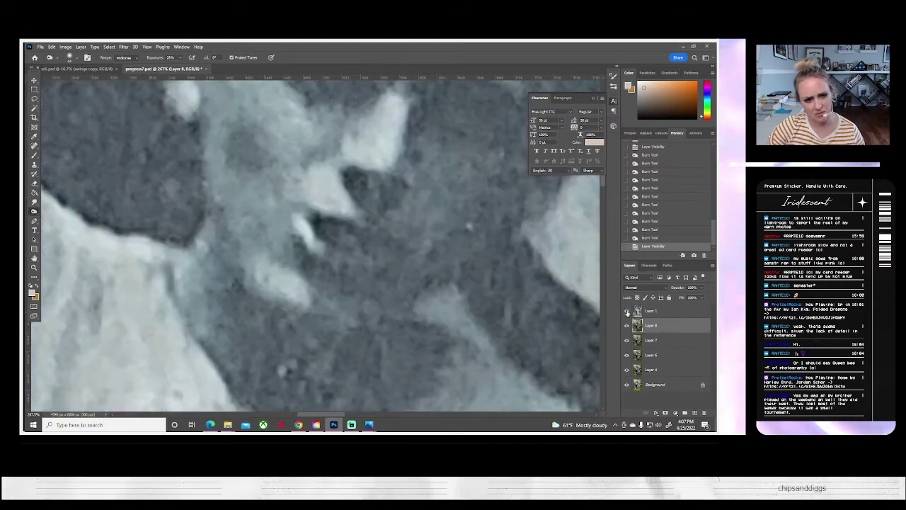
{"action": "left_click", "coordinate": [627, 312]}
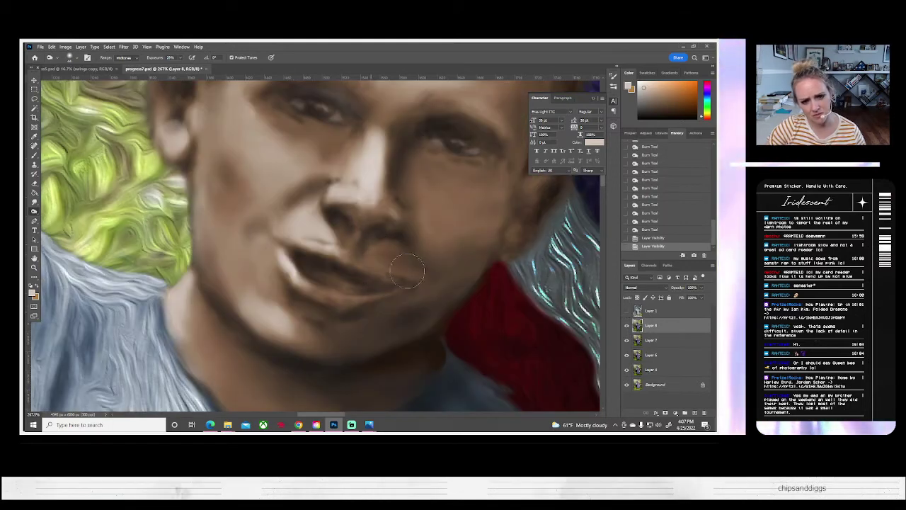
{"action": "left_click_drag", "start_coordinate": [375, 260], "coordinate": [416, 272]}
{"action": "left_click_drag", "start_coordinate": [370, 245], "coordinate": [416, 273]}
{"action": "left_click_drag", "start_coordinate": [411, 241], "coordinate": [453, 263]}
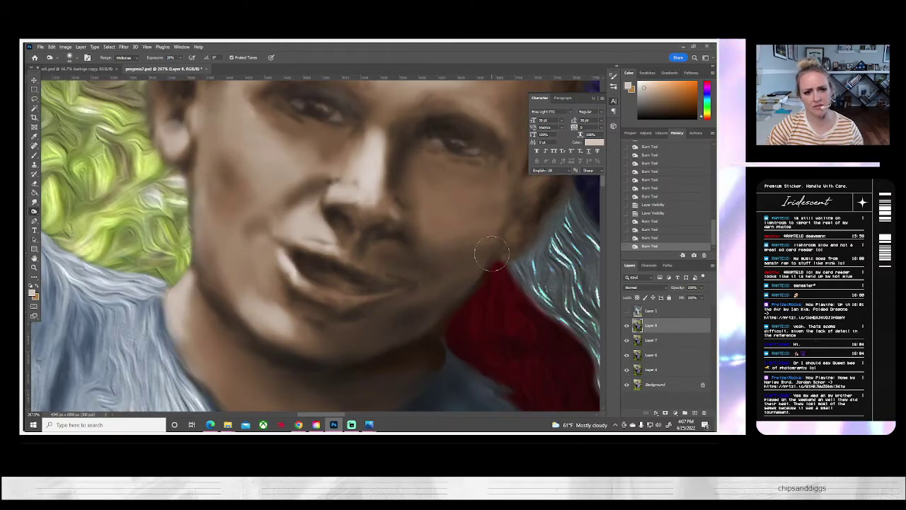
- Check the original photo layer again and burn from the shaded ear down along the jaw to the chin
{"action": "left_click", "coordinate": [627, 311]}
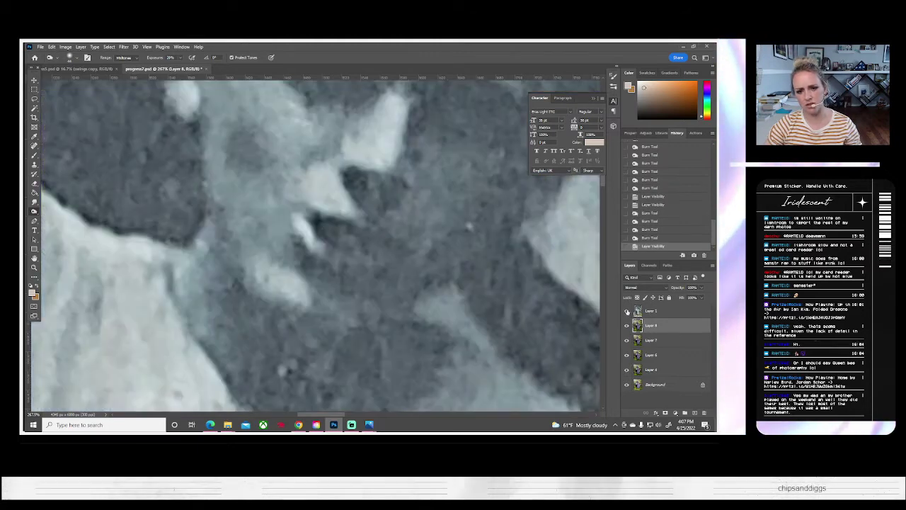
{"action": "left_click", "coordinate": [627, 311]}
{"action": "mouse_move", "coordinate": [532, 206]}
{"action": "left_mouse_down"}
{"action": "mouse_move", "coordinate": [496, 234]}
{"action": "mouse_move", "coordinate": [517, 216]}
{"action": "mouse_move", "coordinate": [511, 226]}
{"action": "left_mouse_up"}
{"action": "left_click_drag", "start_coordinate": [499, 248], "coordinate": [362, 337]}
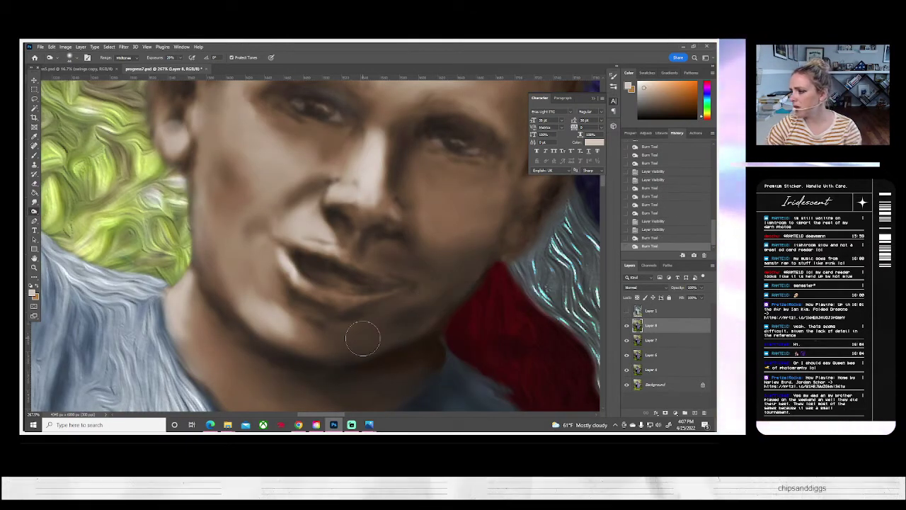
- Compare with the original photo layer and burn the lit cheek beside the nose, plus a touch at the shaded jaw edge
{"action": "left_click", "coordinate": [627, 312]}
{"action": "left_click", "coordinate": [627, 312]}
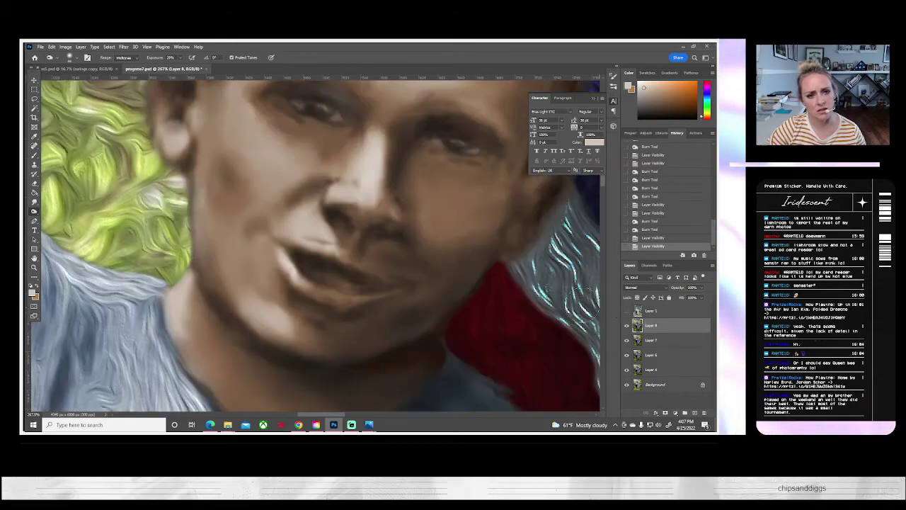
{"action": "left_click_drag", "start_coordinate": [322, 157], "coordinate": [299, 174]}
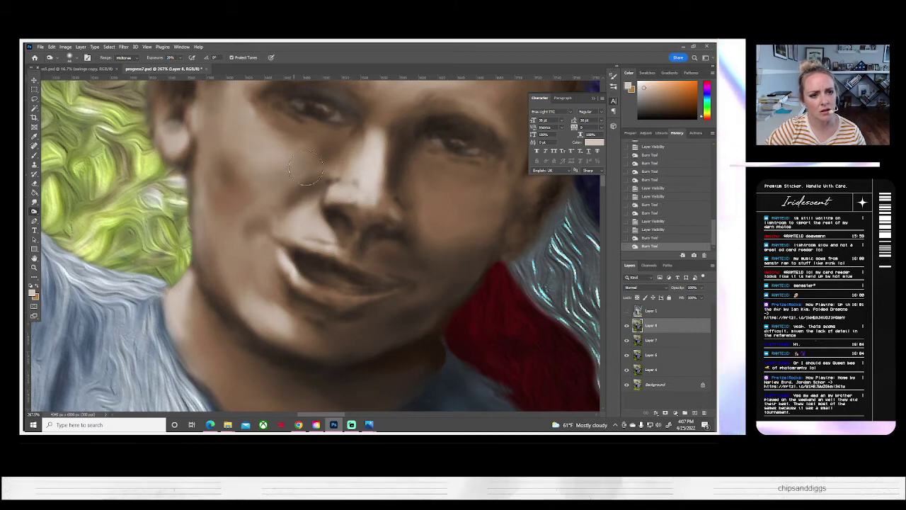
{"action": "left_click_drag", "start_coordinate": [255, 195], "coordinate": [301, 187]}
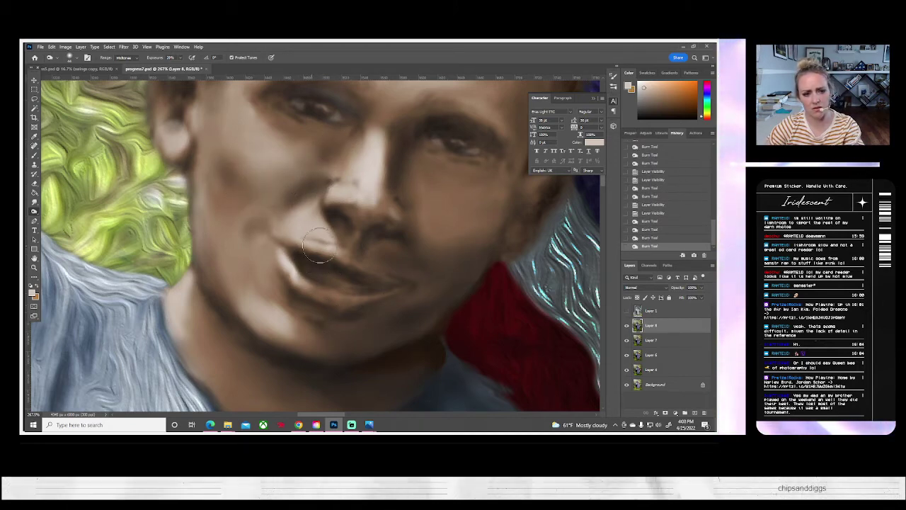
{"action": "left_click", "coordinate": [491, 268]}
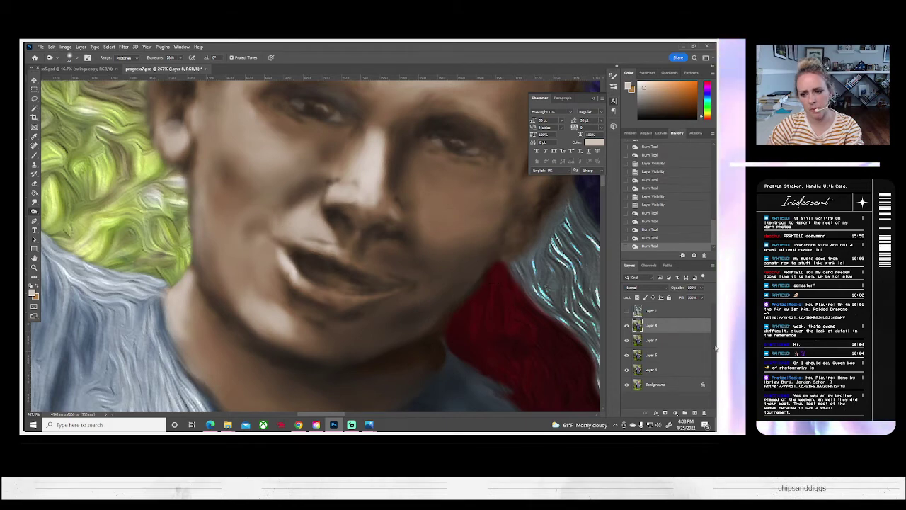
- Compare the painted face with the original photo in Layer 1, then fit the whole image in view and compare it too
{"action": "left_click", "coordinate": [652, 312]}
{"action": "left_click", "coordinate": [626, 311]}
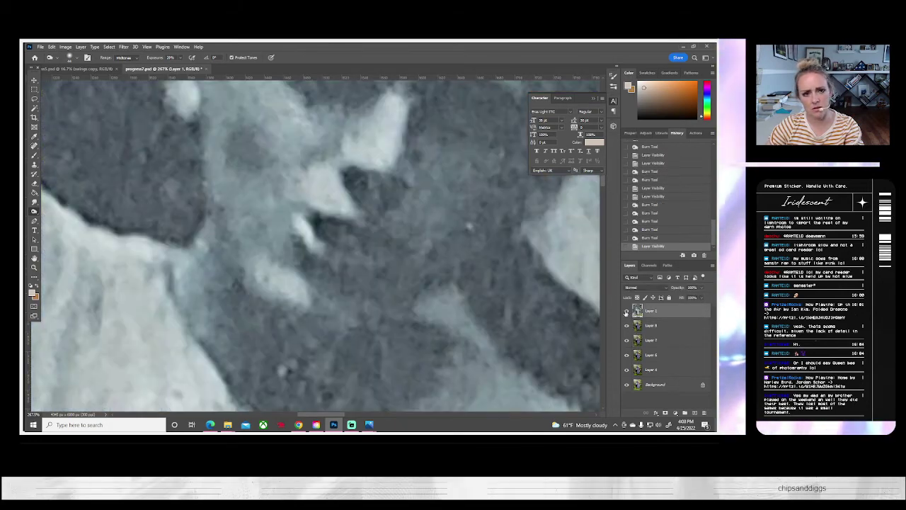
{"action": "left_click", "coordinate": [626, 312]}
{"action": "left_click", "coordinate": [34, 268]}
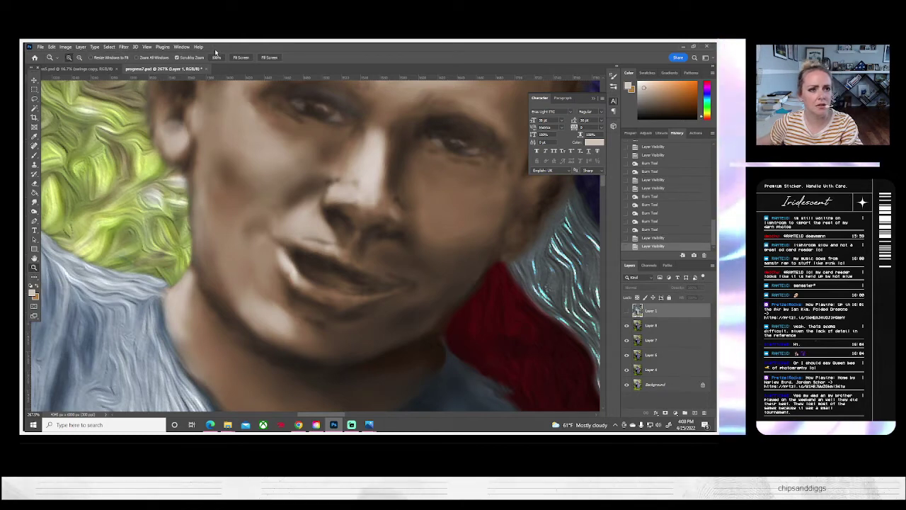
{"action": "left_click", "coordinate": [252, 58]}
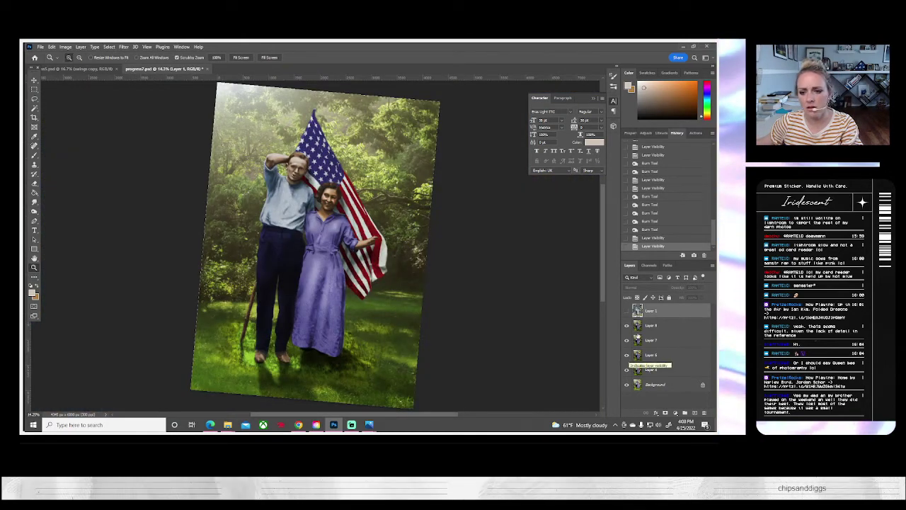
{"action": "left_click", "coordinate": [626, 311]}
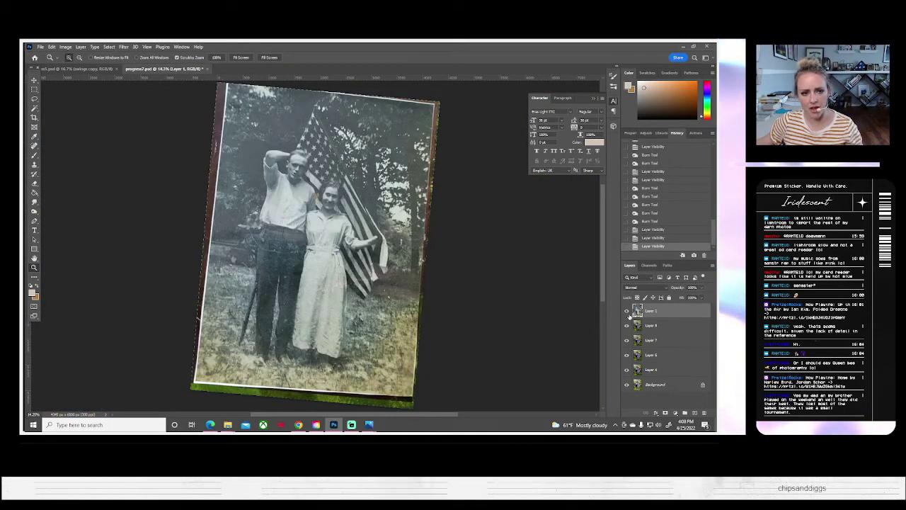
- Hide the four painted working layers and the original photo in Layer 1 to view the Background layer alone
{"action": "left_click", "coordinate": [628, 354]}
{"action": "left_click", "coordinate": [626, 370]}
{"action": "left_click", "coordinate": [626, 341]}
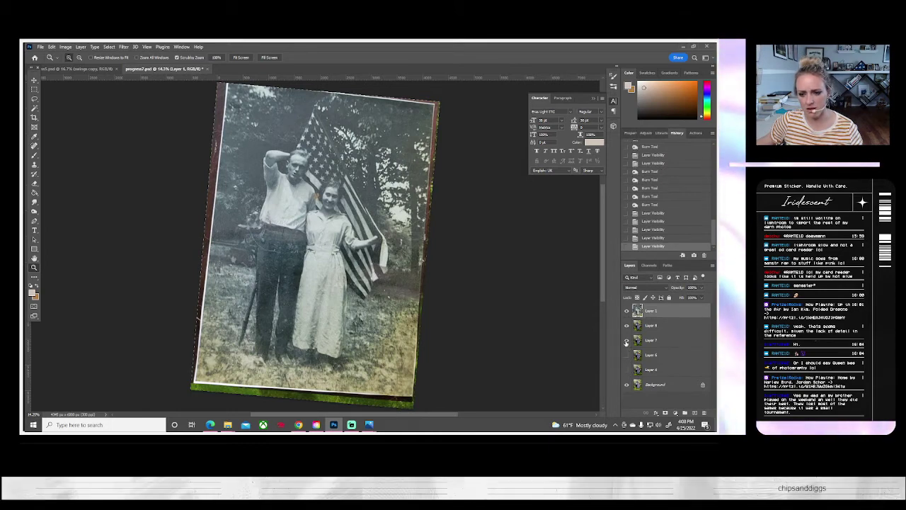
{"action": "left_click", "coordinate": [627, 325]}
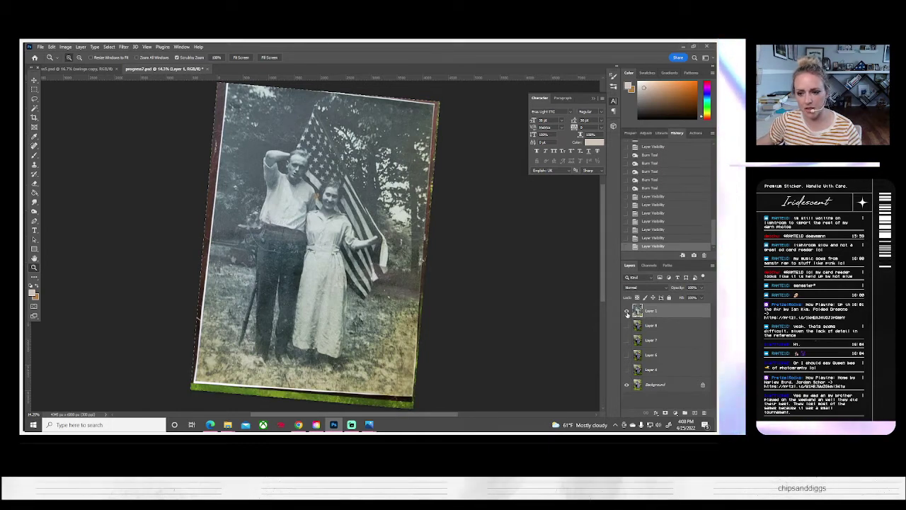
{"action": "left_click", "coordinate": [626, 312]}
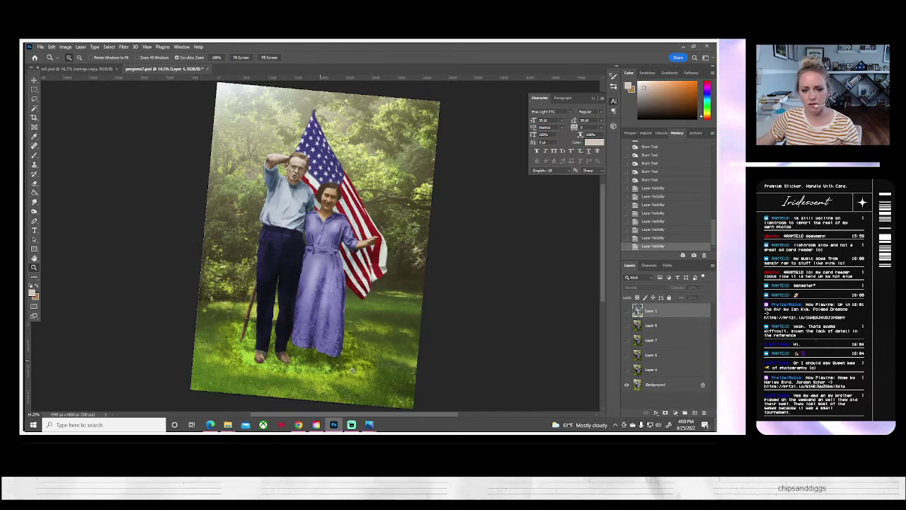
- Show the four working layers again one at a time from the lowest up to review each stage of the restoration
{"action": "left_click", "coordinate": [626, 369]}
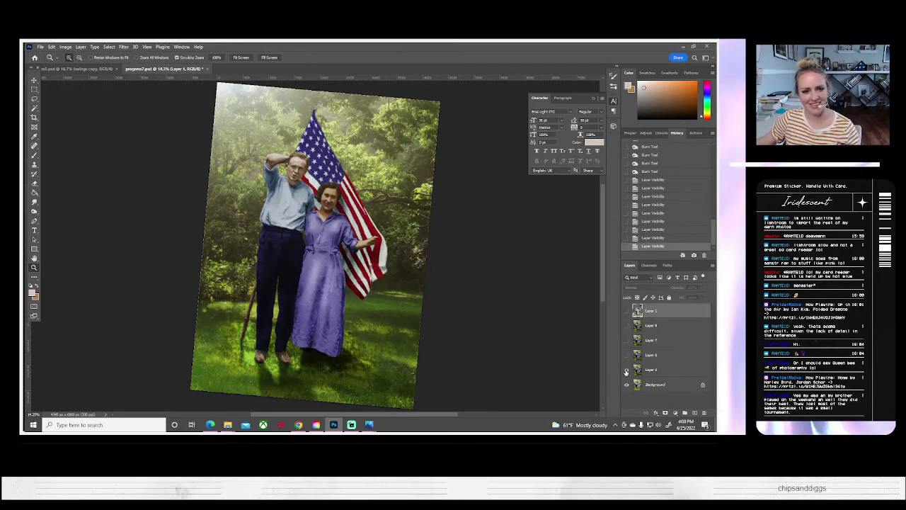
{"action": "left_click", "coordinate": [626, 355]}
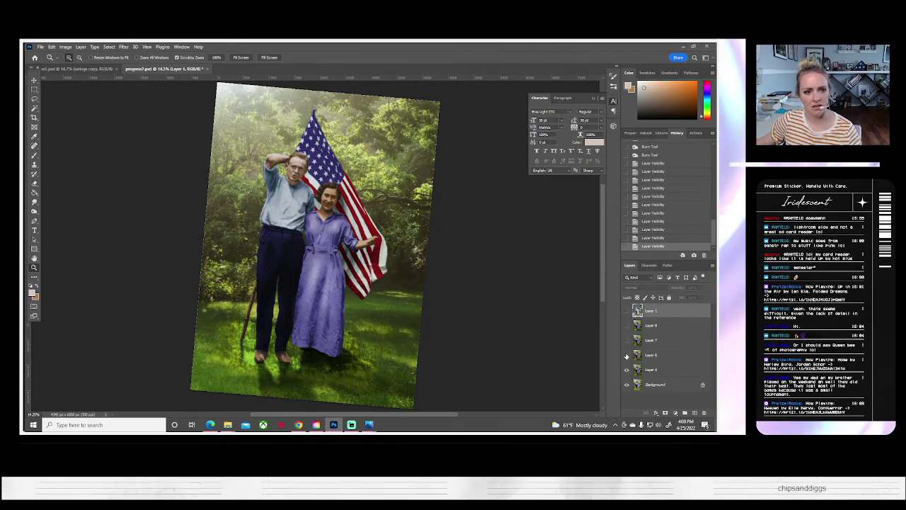
{"action": "left_click", "coordinate": [627, 355]}
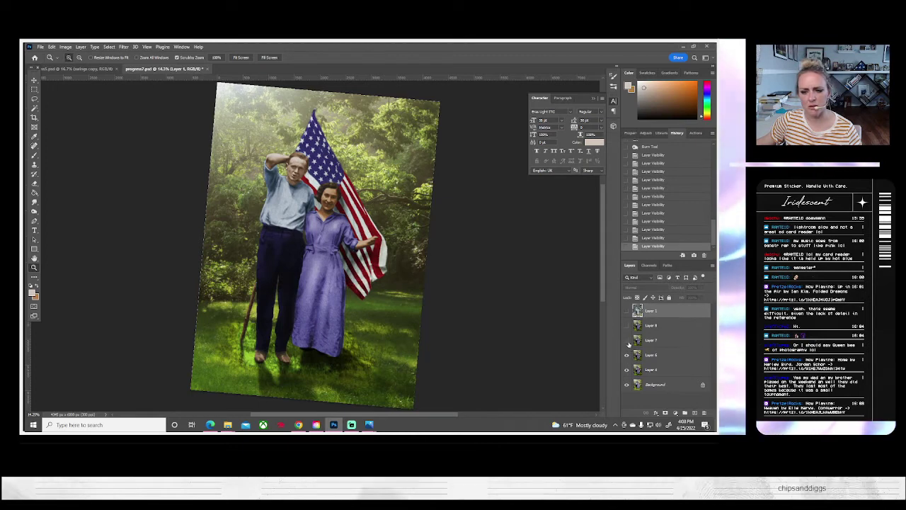
{"action": "left_click", "coordinate": [626, 340]}
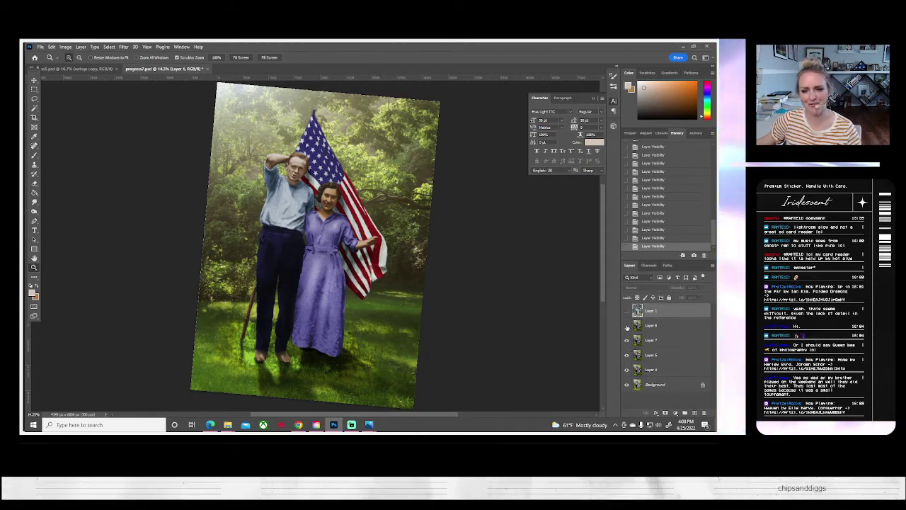
{"action": "left_click", "coordinate": [627, 325]}
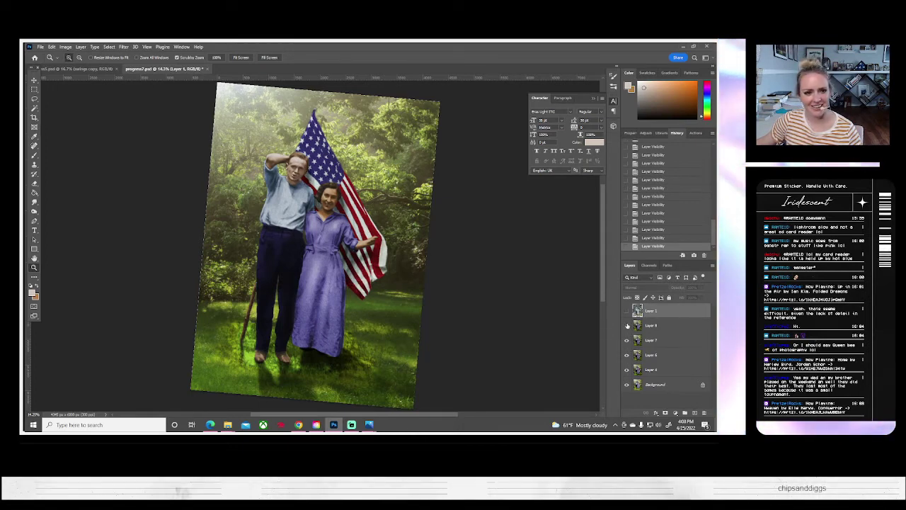
{"action": "left_click", "coordinate": [626, 325]}
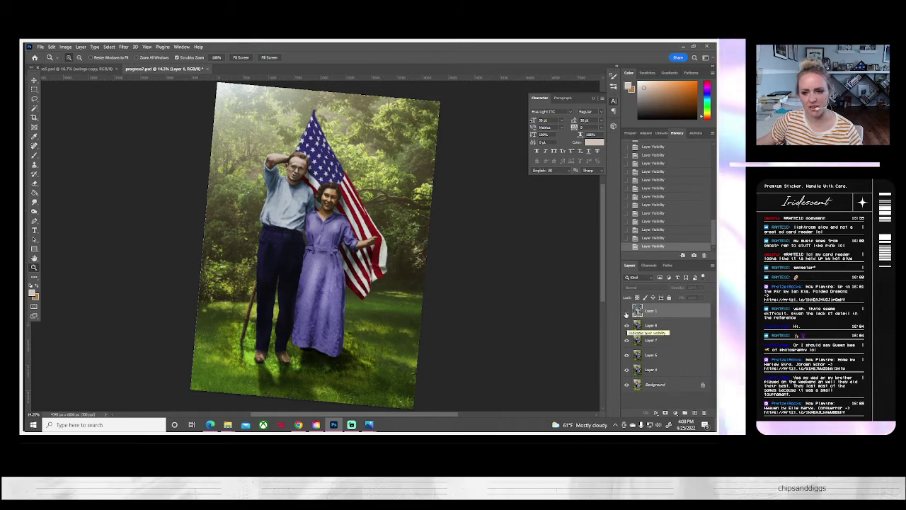
- Compare the whole painting with the original photo in Layer 1 once more, hide Layer 1, and save the document
{"action": "left_click", "coordinate": [626, 312]}
{"action": "left_click", "coordinate": [626, 313]}
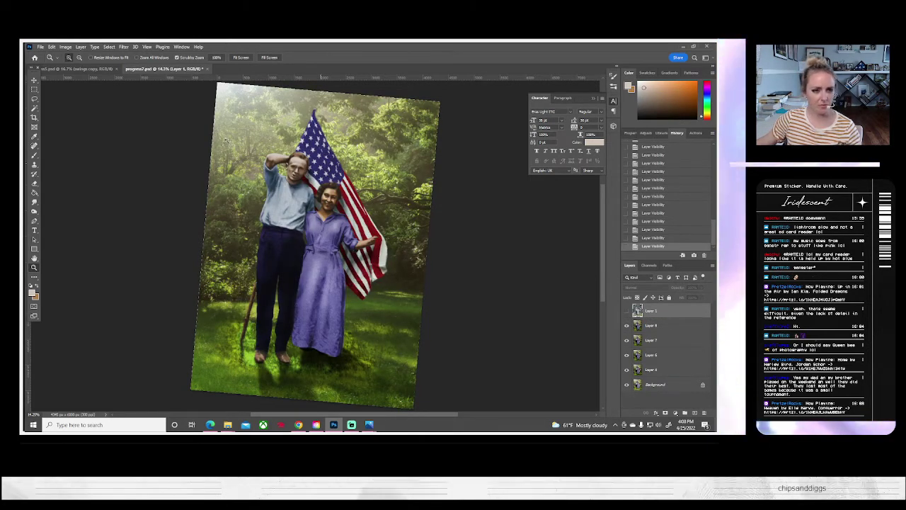
{"action": "left_click", "coordinate": [41, 47]}
{"action": "left_click", "coordinate": [51, 125]}
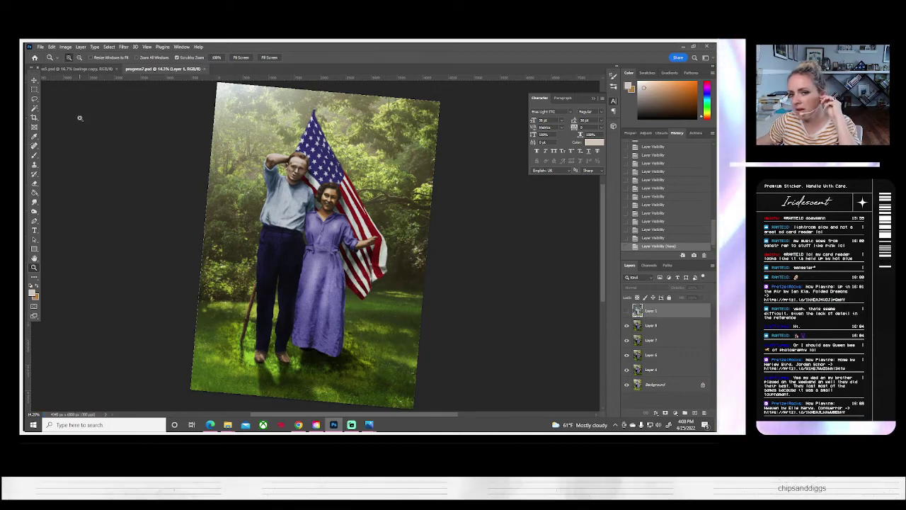
- Examine the couple's upper bodies up close, switching between the painted version and the original photo in Layer 1
{"action": "scroll", "coordinate": [316, 195], "scroll_direction": "up", "scroll_amount": 5}
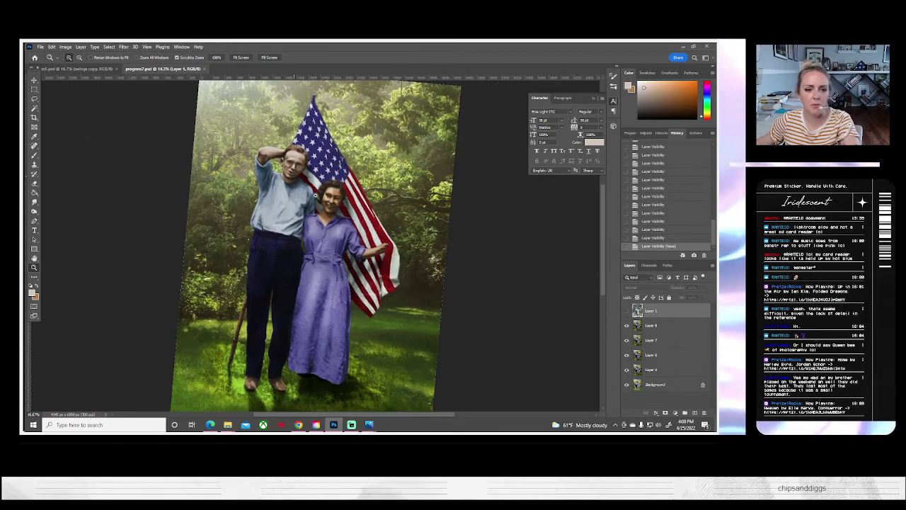
{"action": "scroll", "coordinate": [310, 203], "scroll_direction": "up", "scroll_amount": 2}
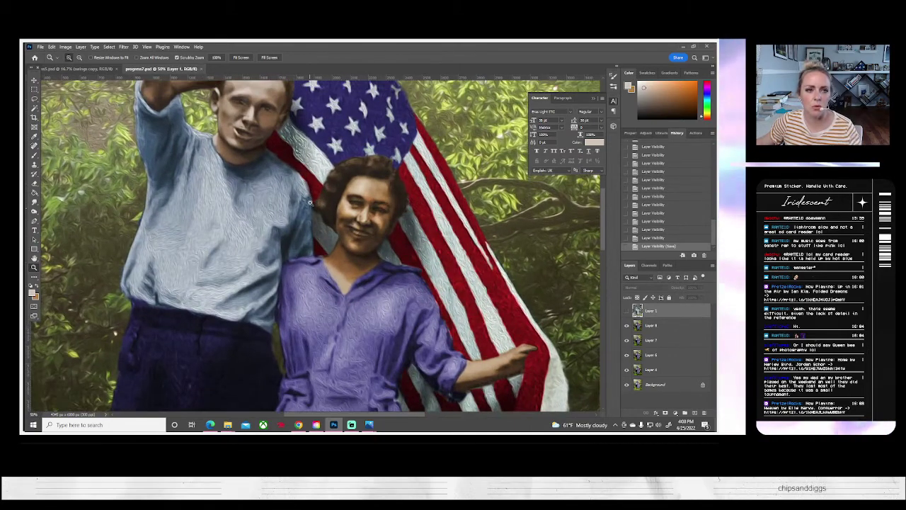
{"action": "scroll", "coordinate": [290, 194], "scroll_direction": "up", "scroll_amount": 3}
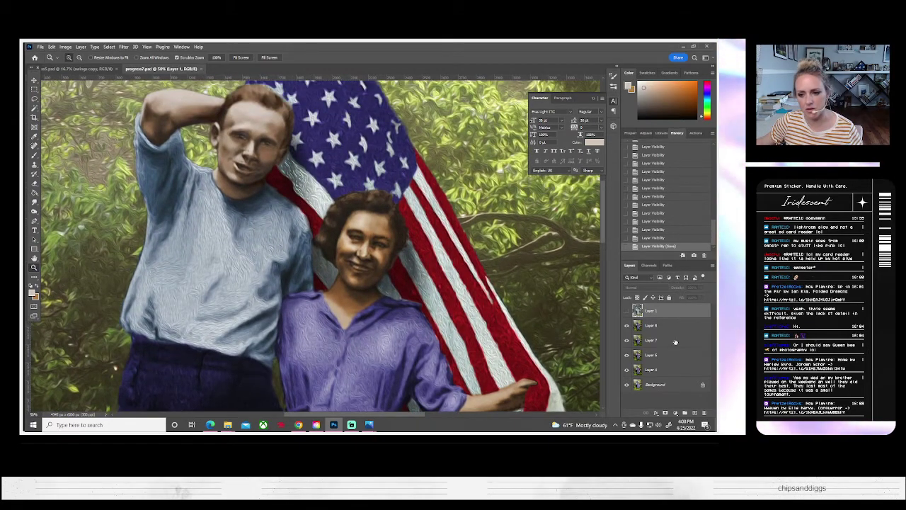
{"action": "left_click", "coordinate": [626, 312]}
{"action": "left_click", "coordinate": [626, 312]}
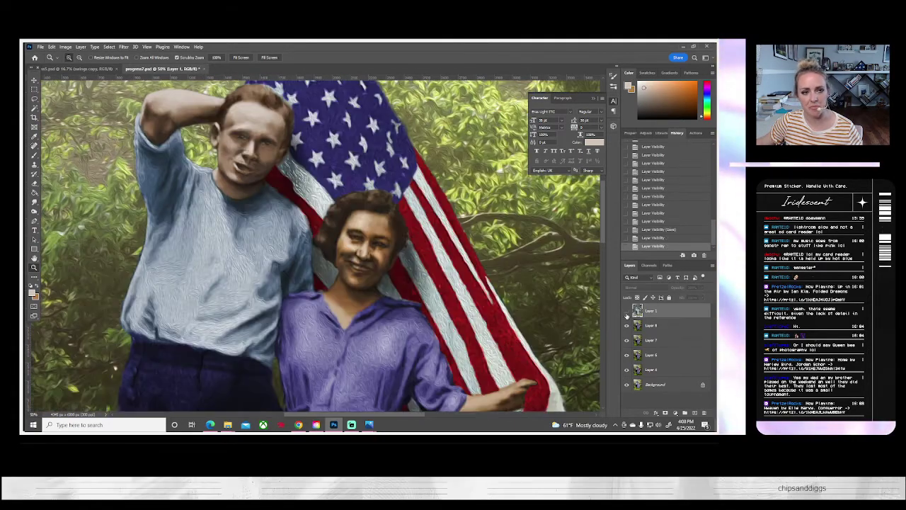
{"action": "left_click", "coordinate": [627, 313]}
{"action": "left_click", "coordinate": [626, 312]}
{"action": "left_click", "coordinate": [627, 312]}
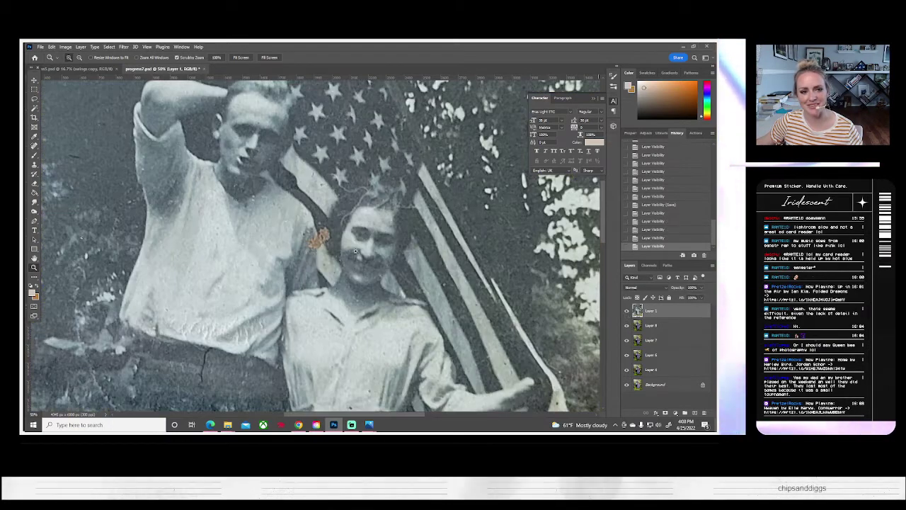
- Compare the man's mouth, nose and chin at high magnification with the original photo in Layer 1
{"action": "left_click", "coordinate": [246, 156]}
{"action": "left_click", "coordinate": [246, 155]}
{"action": "left_click", "coordinate": [245, 155]}
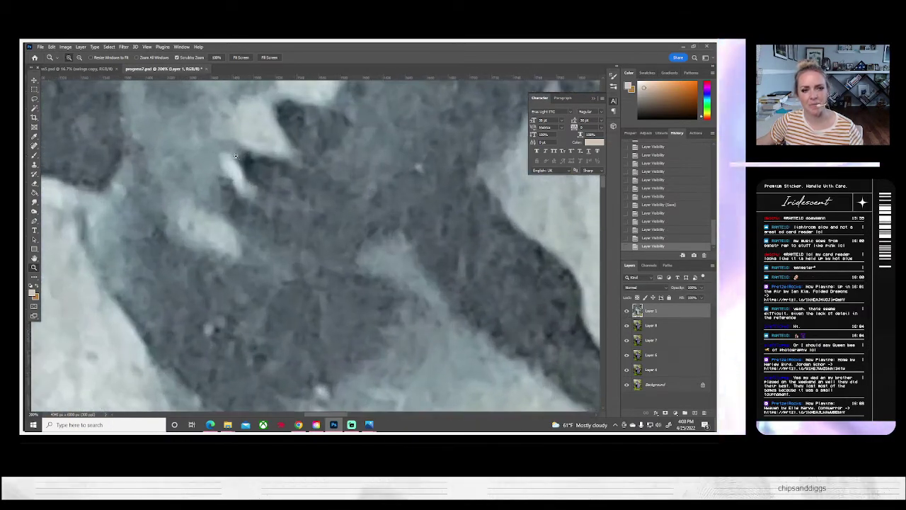
{"action": "scroll", "coordinate": [243, 186], "scroll_direction": "up", "scroll_amount": 1}
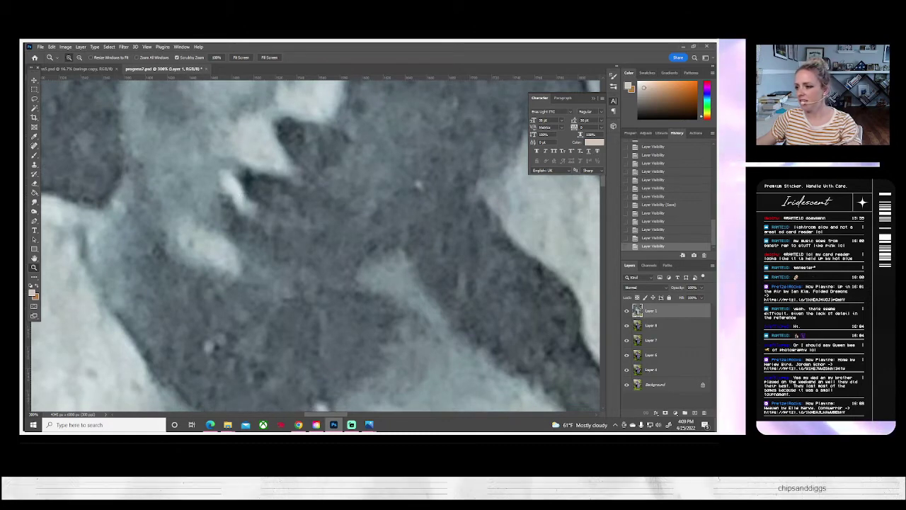
{"action": "left_click", "coordinate": [627, 311]}
{"action": "left_click", "coordinate": [627, 312]}
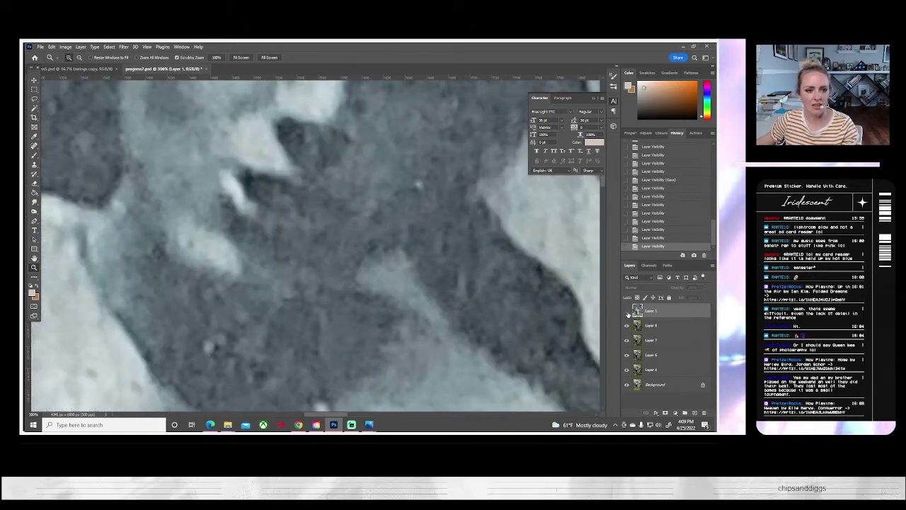
{"action": "left_click", "coordinate": [627, 311]}
{"action": "left_click", "coordinate": [626, 312]}
{"action": "left_click", "coordinate": [626, 312]}
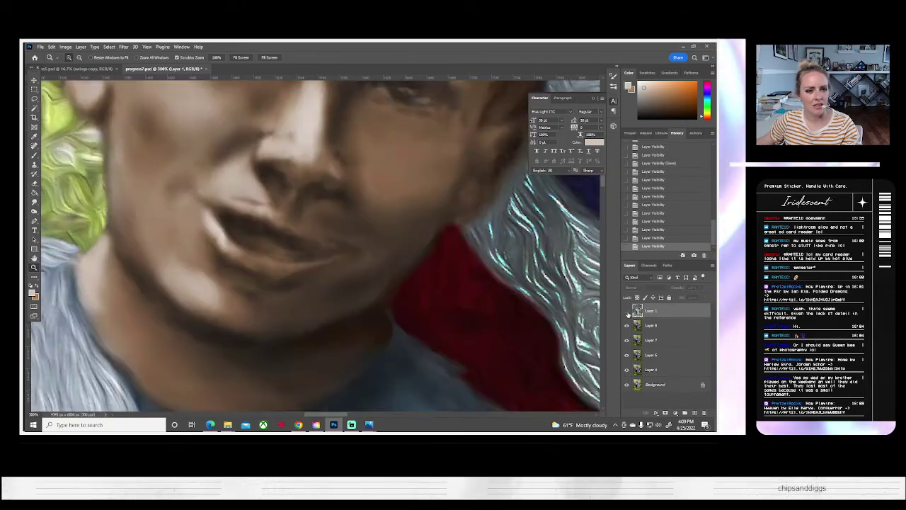
{"action": "left_click", "coordinate": [626, 312]}
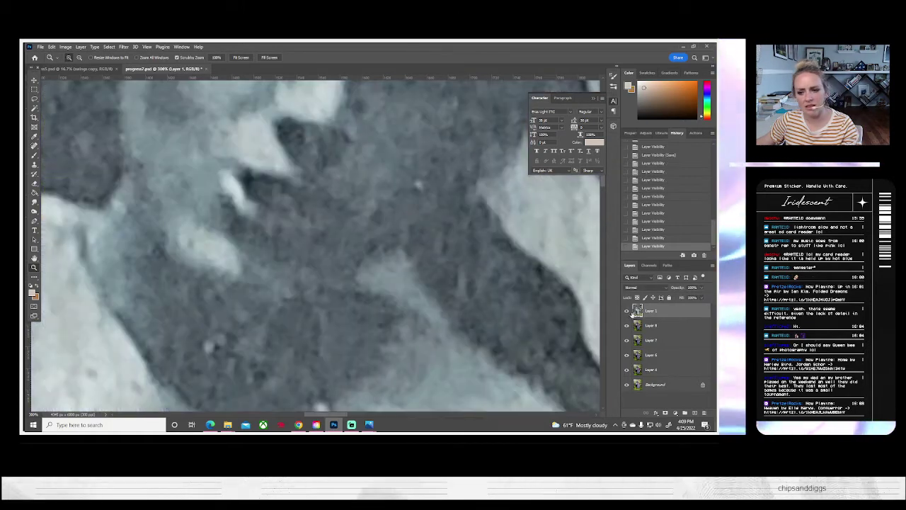
{"action": "left_click", "coordinate": [627, 312]}
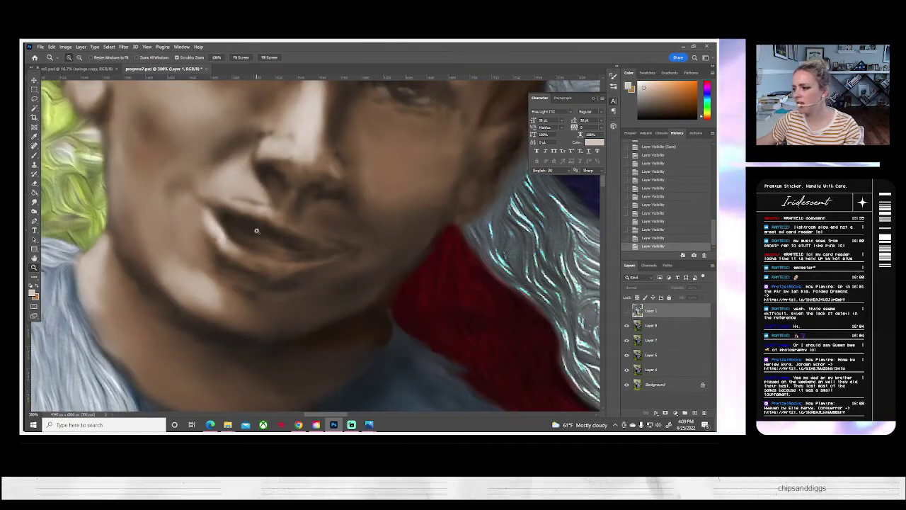
- Select the topmost painted layer, set the Burn brush to 10 px, and check the man's mouth against the layers beneath and Layer 1
{"action": "scroll", "coordinate": [286, 238], "scroll_direction": "up", "scroll_amount": 1}
{"action": "left_click_drag", "start_coordinate": [287, 238], "coordinate": [354, 268]}
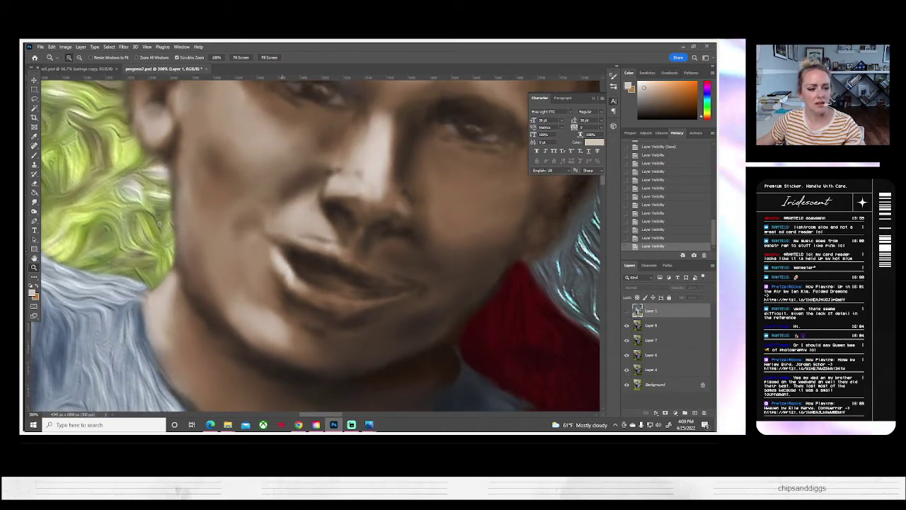
{"action": "left_click", "coordinate": [34, 211]}
{"action": "left_click", "coordinate": [657, 327]}
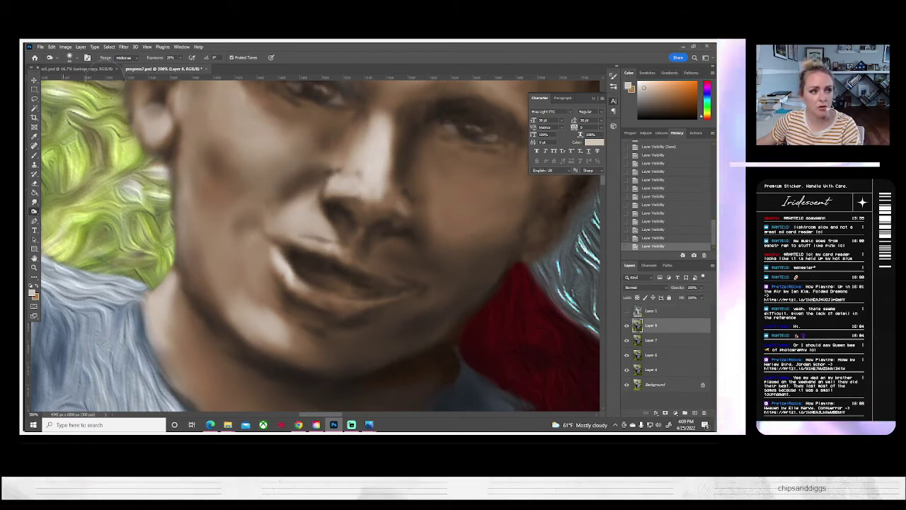
{"action": "left_click", "coordinate": [71, 57]}
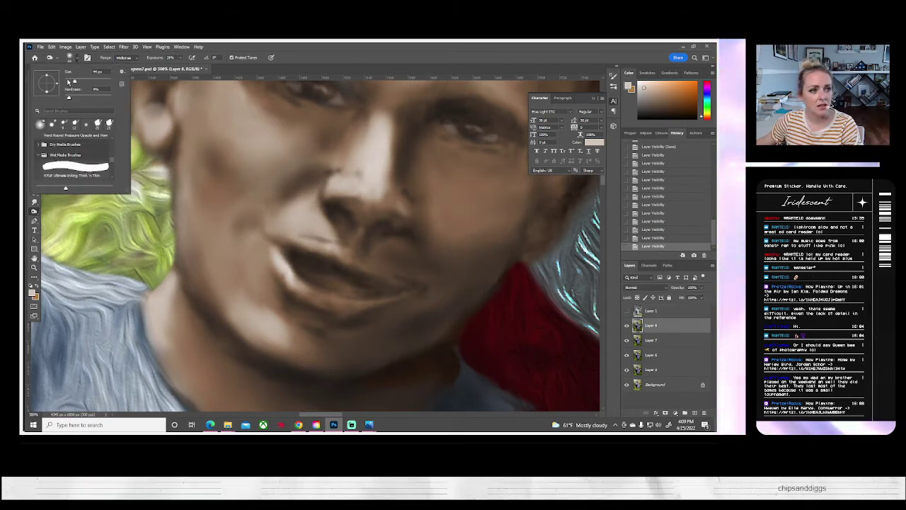
{"action": "left_click", "coordinate": [67, 81]}
{"action": "left_click", "coordinate": [626, 326]}
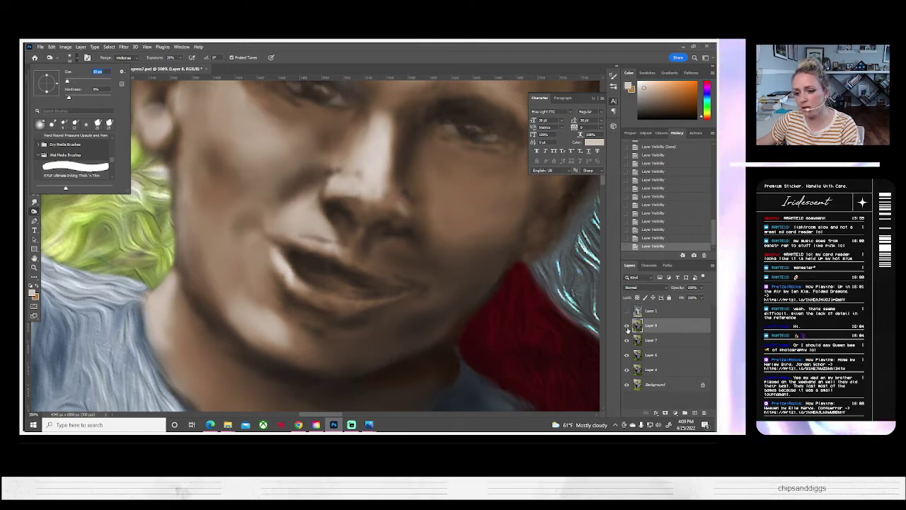
{"action": "left_click", "coordinate": [627, 326]}
{"action": "left_click", "coordinate": [627, 326]}
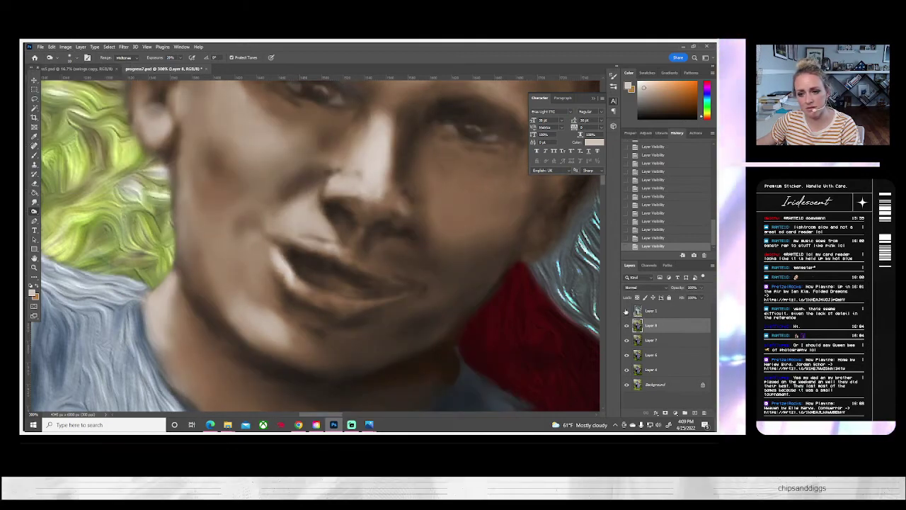
{"action": "left_click", "coordinate": [627, 311]}
{"action": "left_click", "coordinate": [627, 311]}
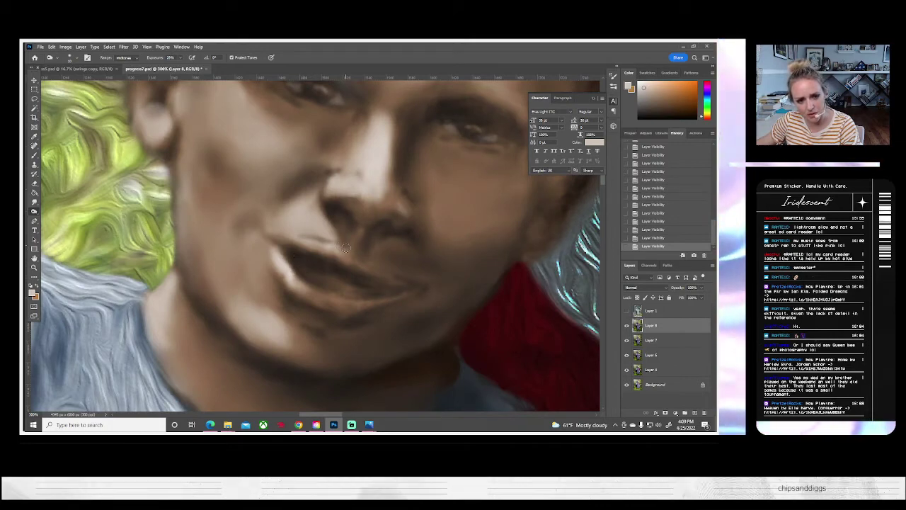
- Burn the shadow between the man's nose and upper lip, under the nostrils, and at the lit corner of his mouth
{"action": "mouse_move", "coordinate": [350, 257]}
{"action": "left_mouse_down"}
{"action": "mouse_move", "coordinate": [366, 235]}
{"action": "mouse_move", "coordinate": [368, 253]}
{"action": "mouse_move", "coordinate": [351, 217]}
{"action": "mouse_move", "coordinate": [376, 229]}
{"action": "left_mouse_up"}
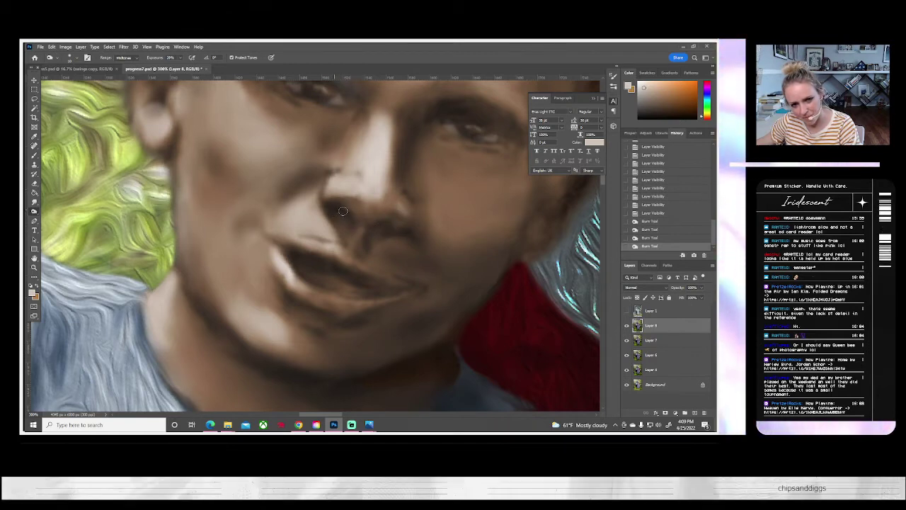
{"action": "left_click", "coordinate": [378, 228]}
{"action": "mouse_move", "coordinate": [392, 224]}
{"action": "left_mouse_down"}
{"action": "mouse_move", "coordinate": [370, 227]}
{"action": "mouse_move", "coordinate": [401, 232]}
{"action": "left_mouse_up"}
{"action": "left_click", "coordinate": [386, 224]}
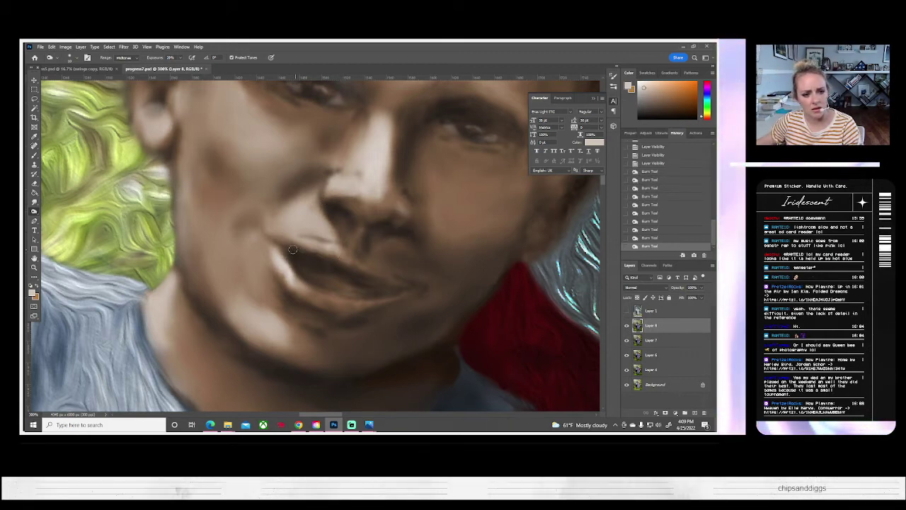
{"action": "mouse_move", "coordinate": [260, 235]}
{"action": "left_mouse_down"}
{"action": "mouse_move", "coordinate": [306, 259]}
{"action": "mouse_move", "coordinate": [283, 250]}
{"action": "left_mouse_up"}
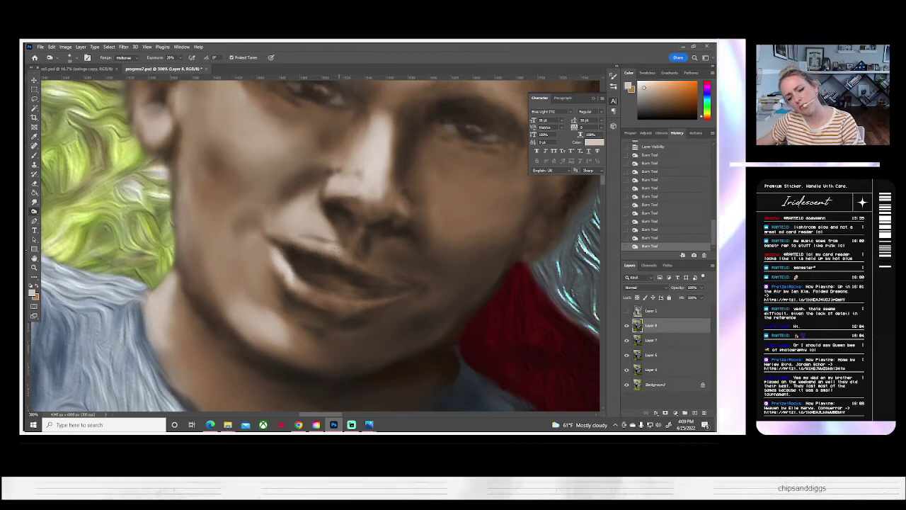
- Smudge the skin above the man's upper lip and from his lower lip to the chin, checking against the original in Layer 1
{"action": "left_click", "coordinate": [34, 203]}
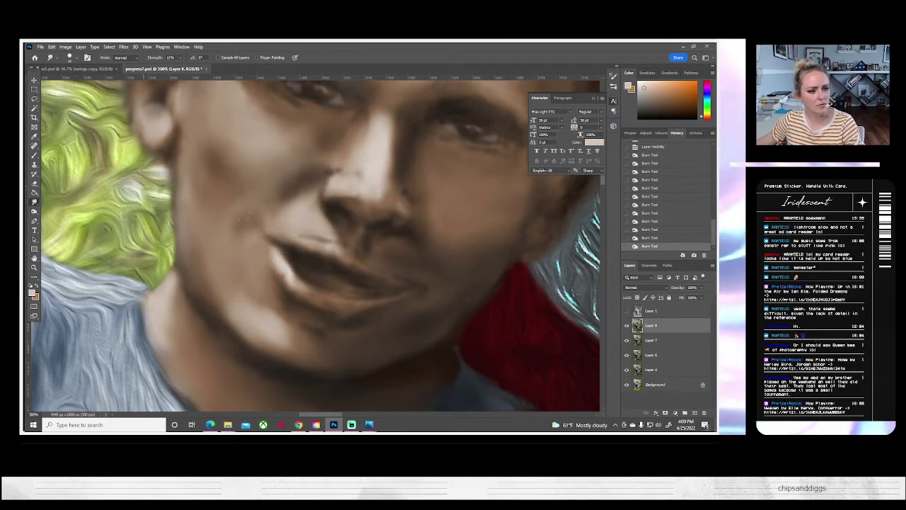
{"action": "mouse_move", "coordinate": [323, 233]}
{"action": "left_mouse_down"}
{"action": "mouse_move", "coordinate": [273, 231]}
{"action": "mouse_move", "coordinate": [319, 233]}
{"action": "left_mouse_up"}
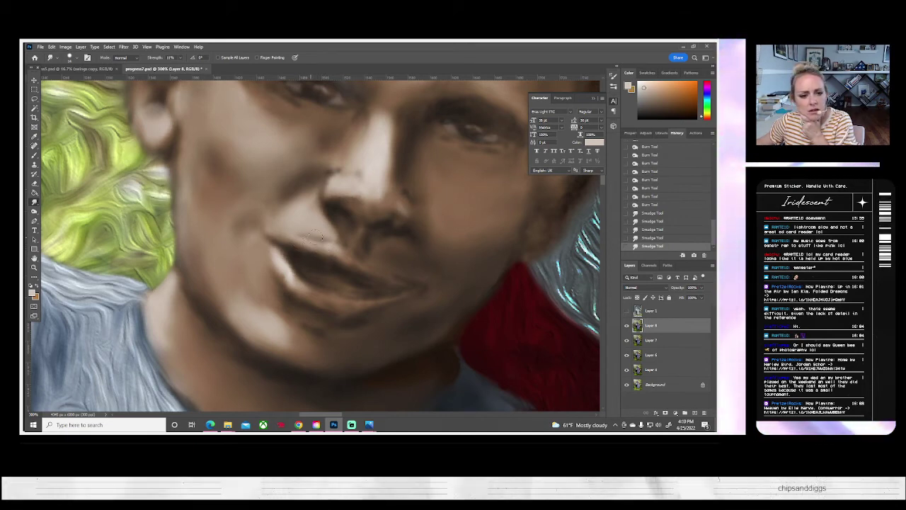
{"action": "left_click_drag", "start_coordinate": [313, 225], "coordinate": [327, 255]}
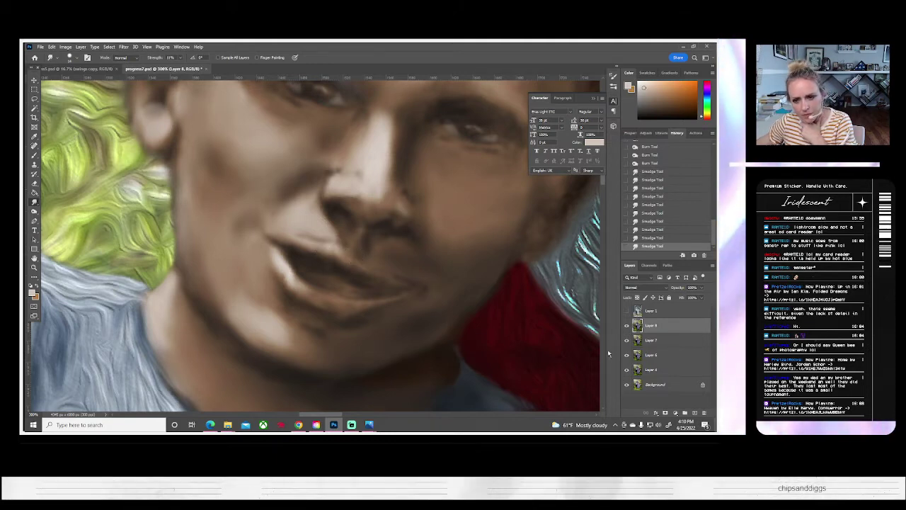
{"action": "left_click", "coordinate": [627, 311]}
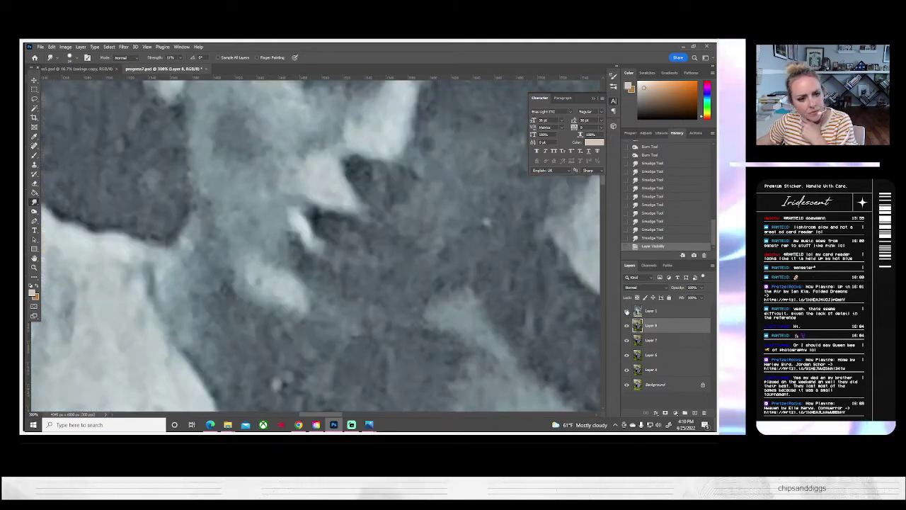
{"action": "left_click", "coordinate": [627, 311]}
{"action": "left_click", "coordinate": [626, 311]}
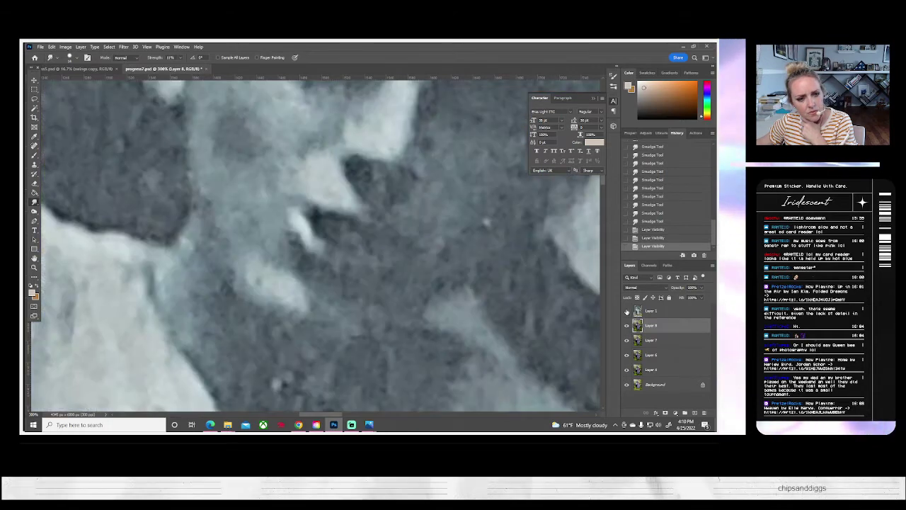
{"action": "left_click", "coordinate": [626, 310]}
{"action": "mouse_move", "coordinate": [286, 298]}
{"action": "left_mouse_down"}
{"action": "mouse_move", "coordinate": [264, 265]}
{"action": "mouse_move", "coordinate": [274, 294]}
{"action": "mouse_move", "coordinate": [270, 262]}
{"action": "mouse_move", "coordinate": [274, 308]}
{"action": "mouse_move", "coordinate": [273, 295]}
{"action": "mouse_move", "coordinate": [294, 333]}
{"action": "mouse_move", "coordinate": [293, 384]}
{"action": "left_mouse_up"}
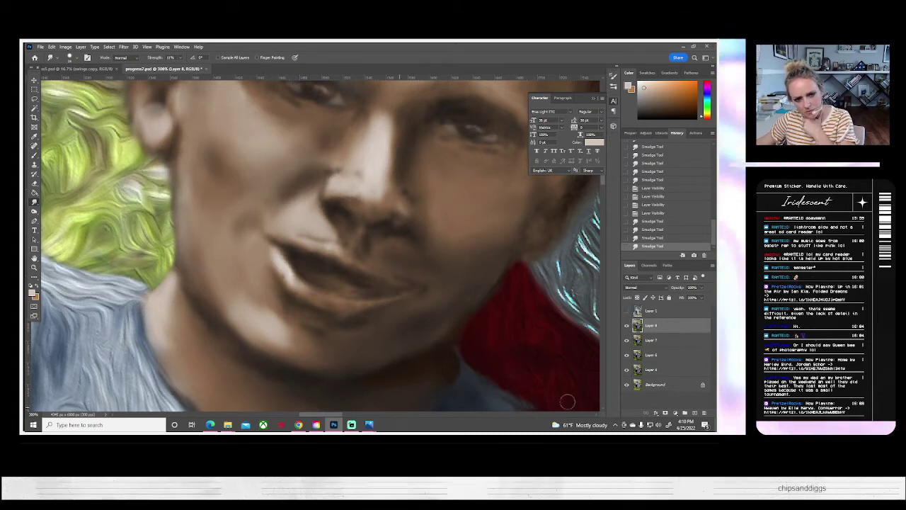
- Compare the smudged mouth and chin area with the original photo by toggling Layer 1, leaving it hidden
{"action": "left_click", "coordinate": [627, 312]}
{"action": "left_click", "coordinate": [627, 312]}
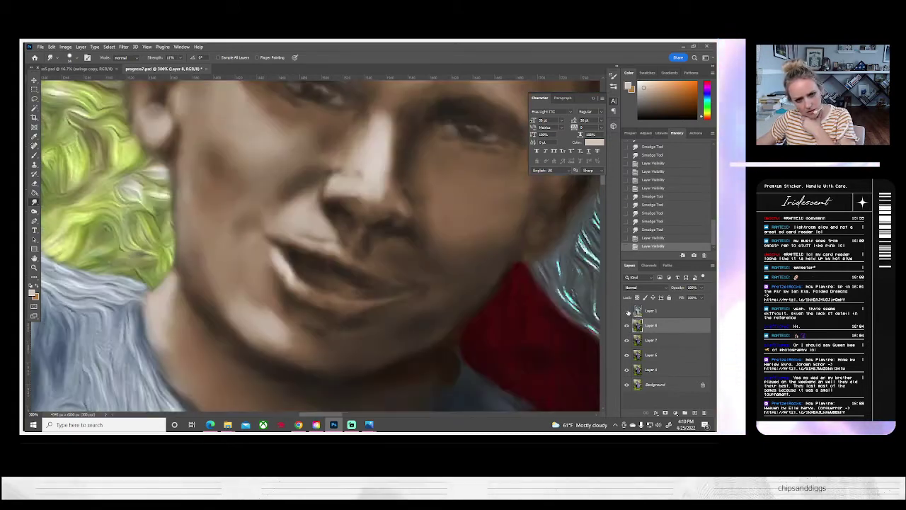
{"action": "left_click", "coordinate": [627, 312]}
{"action": "left_click", "coordinate": [626, 312]}
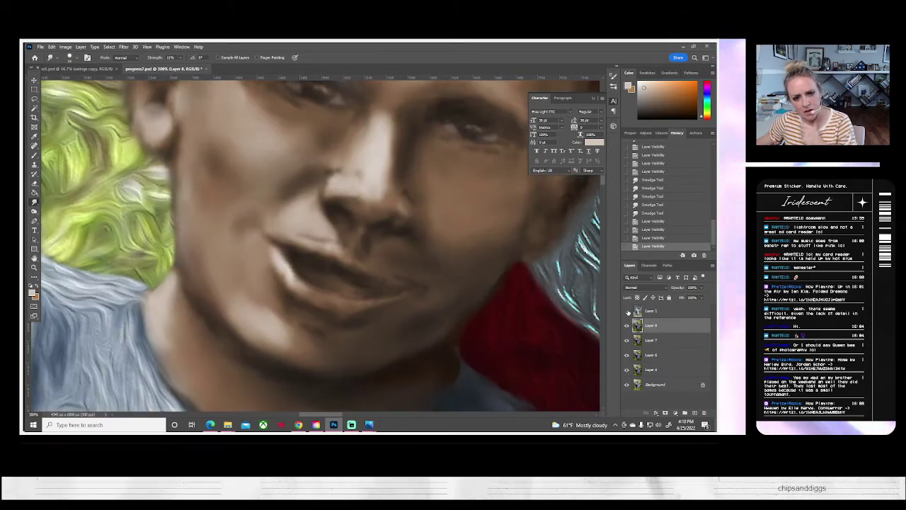
{"action": "left_click", "coordinate": [627, 312]}
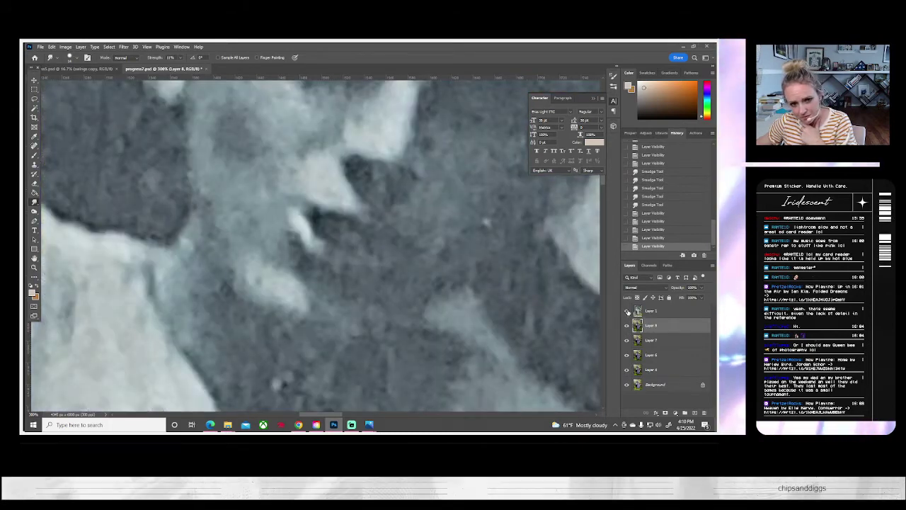
{"action": "left_click", "coordinate": [626, 312]}
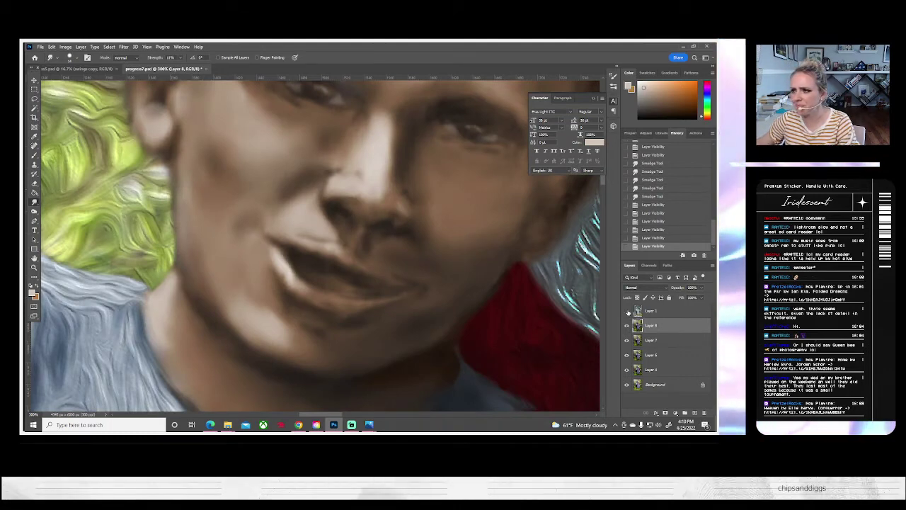
- View the whole restored image and save the document
{"action": "left_click", "coordinate": [34, 267]}
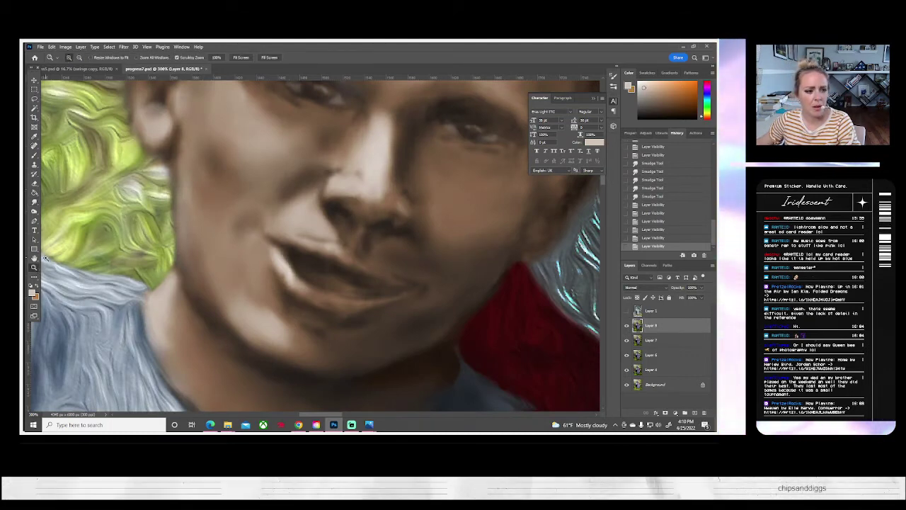
{"action": "left_click", "coordinate": [241, 57]}
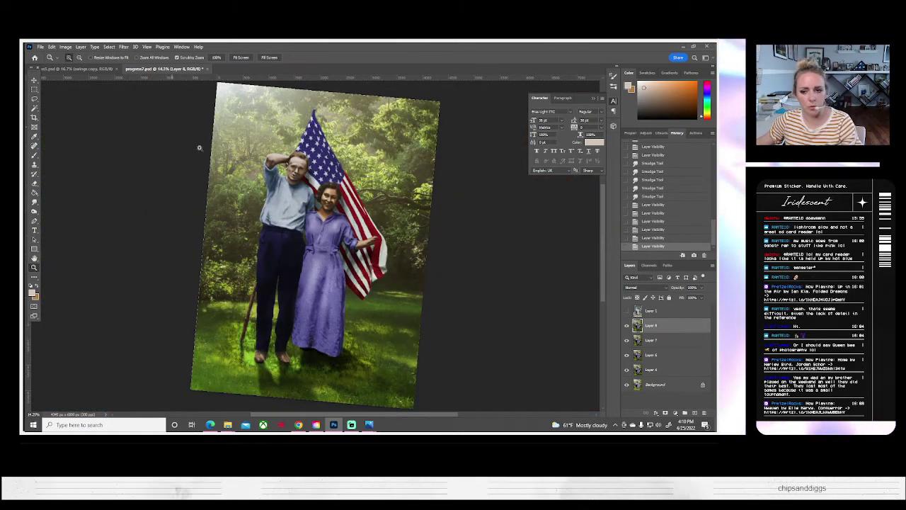
{"action": "left_click", "coordinate": [40, 47]}
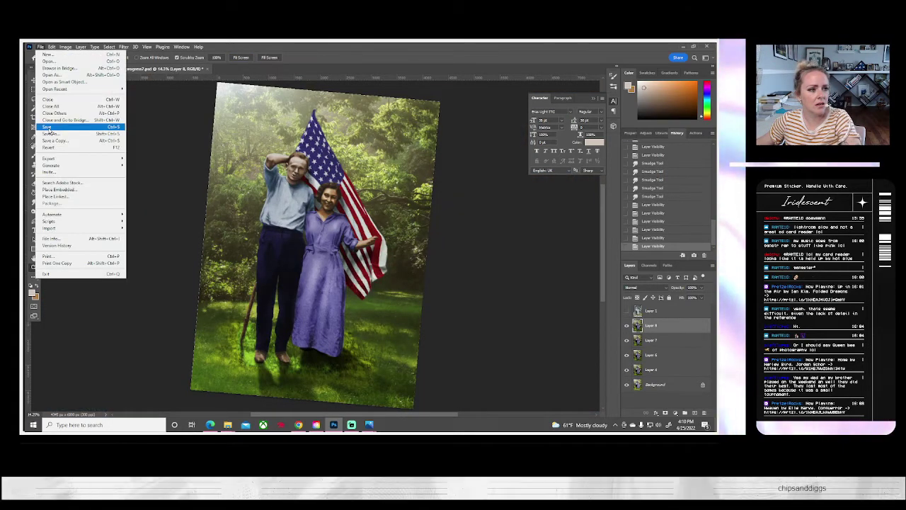
{"action": "left_click", "coordinate": [48, 128]}
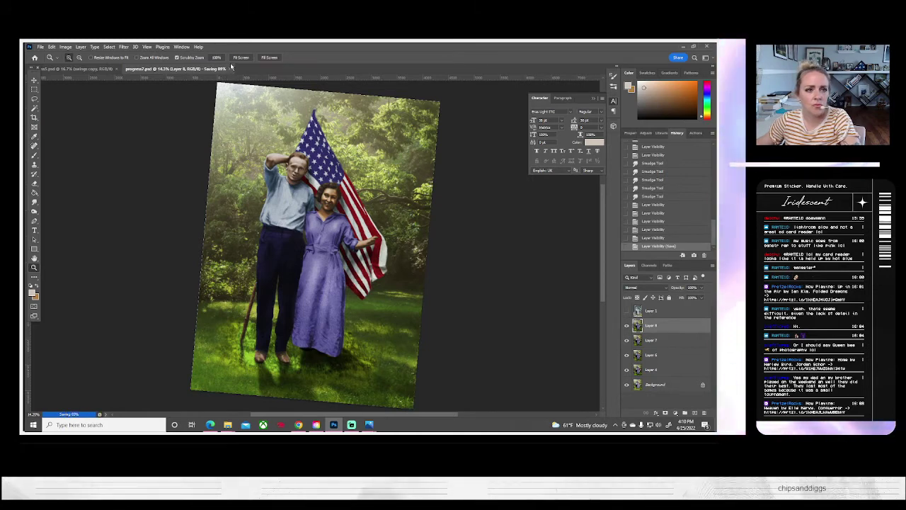
- Close the couple's restoration file and reopen progress7.psd
{"action": "left_click", "coordinate": [204, 69]}
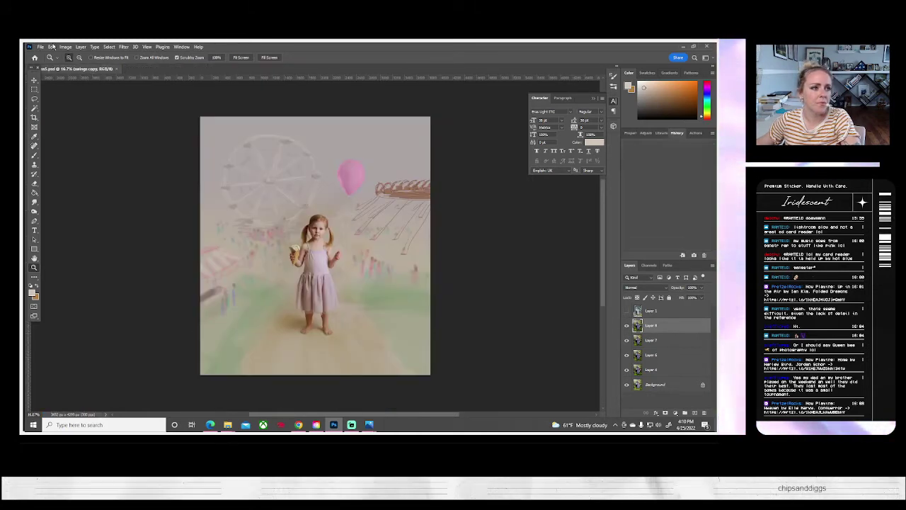
{"action": "left_click", "coordinate": [40, 47]}
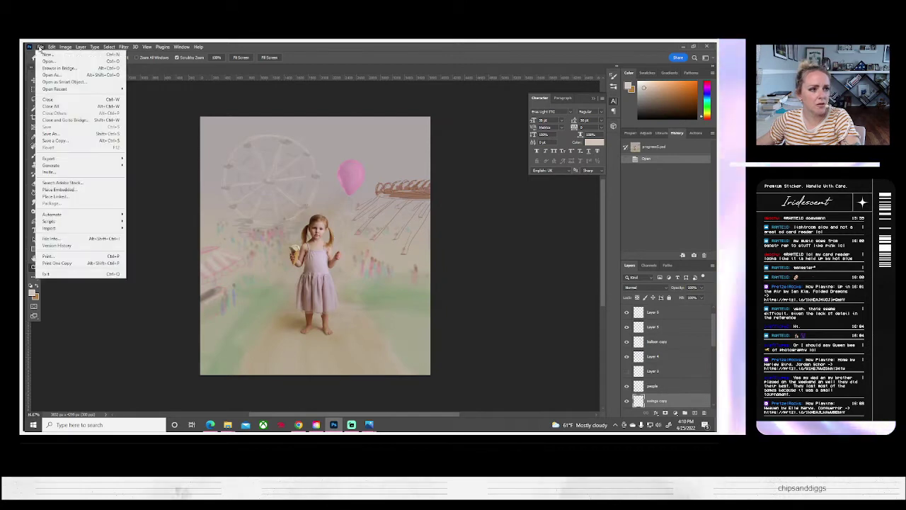
{"action": "left_click", "coordinate": [53, 63]}
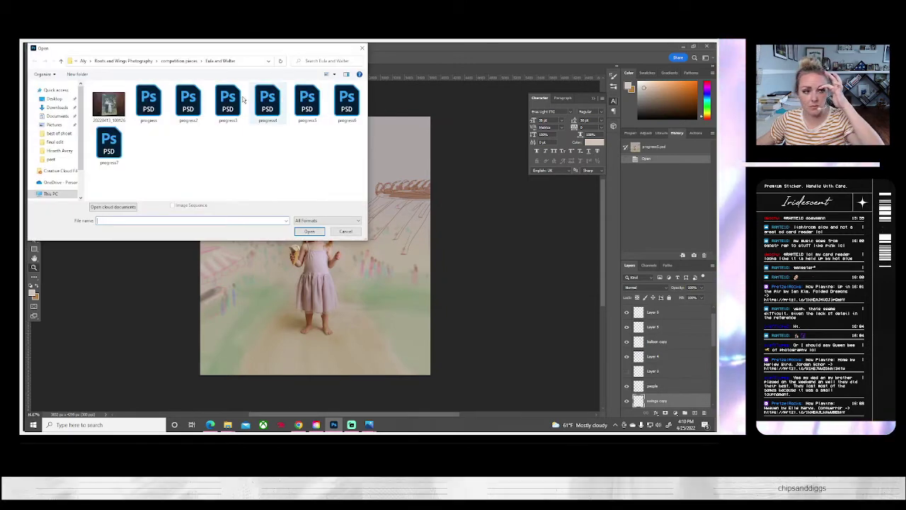
{"action": "key", "text": "Escape"}
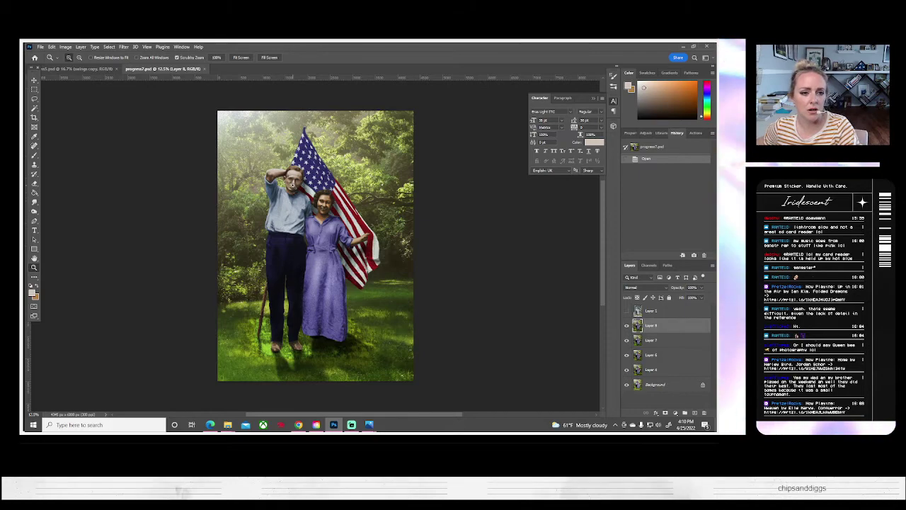
- Compare the couple's painted faces with the original photo by toggling Layer 1, leaving it hidden
{"action": "left_click_drag", "start_coordinate": [293, 185], "coordinate": [293, 185]}
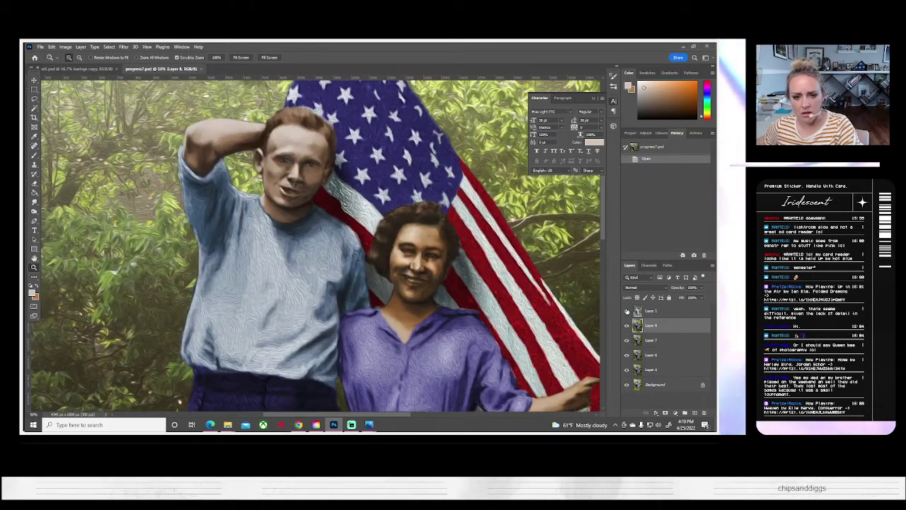
{"action": "left_click", "coordinate": [627, 311]}
{"action": "left_click", "coordinate": [627, 312]}
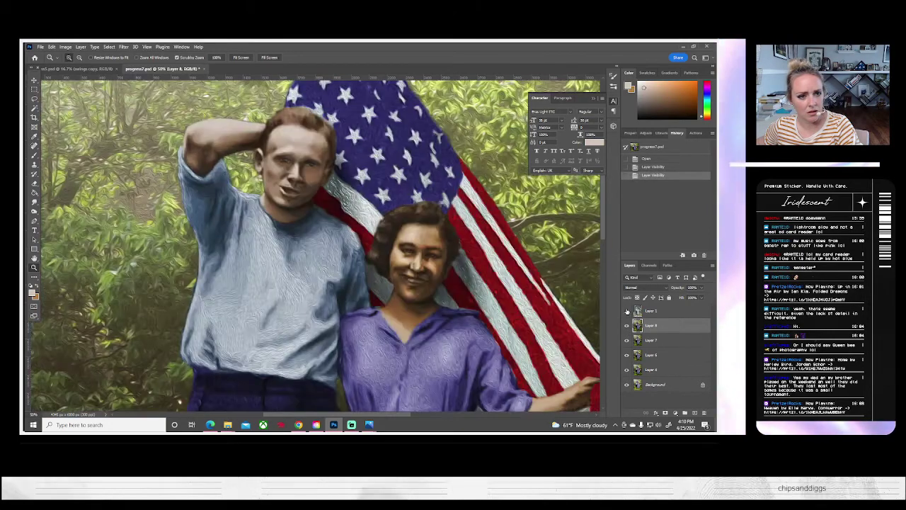
{"action": "left_click", "coordinate": [627, 311]}
{"action": "left_click", "coordinate": [626, 312]}
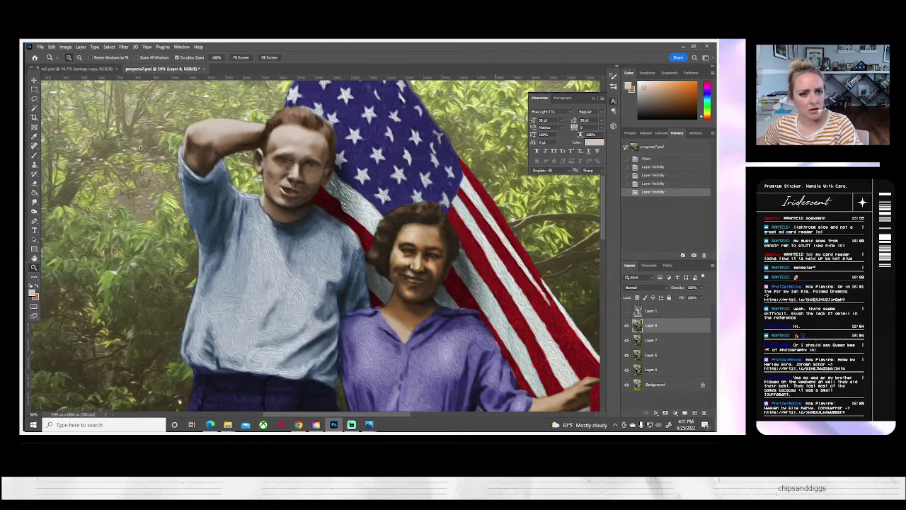
- Burn the man's temple and hairline on the flag side with a 77 px Midtones brush, checking Layer 1 first
{"action": "scroll", "coordinate": [39, 150], "scroll_direction": "up", "scroll_amount": 1}
{"action": "left_click", "coordinate": [34, 211]}
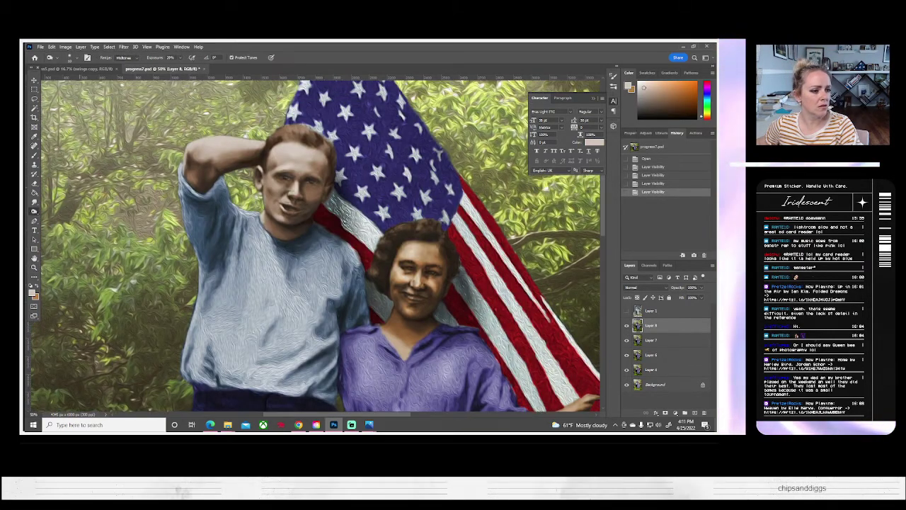
{"action": "left_click", "coordinate": [76, 57]}
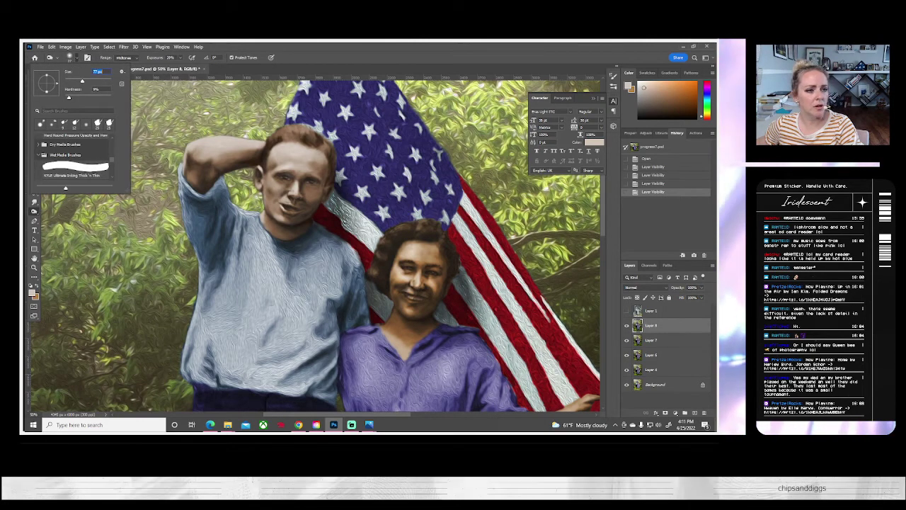
{"action": "left_click", "coordinate": [627, 311]}
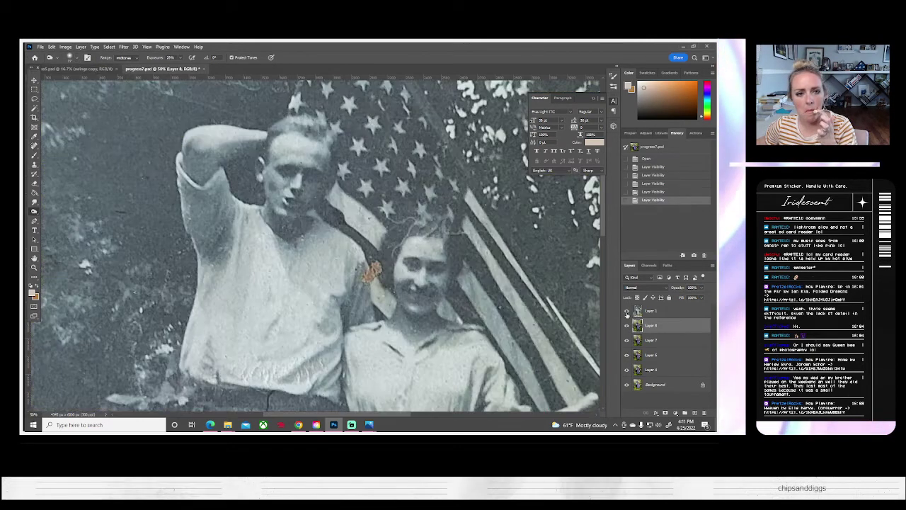
{"action": "left_click", "coordinate": [627, 312]}
{"action": "mouse_move", "coordinate": [327, 157]}
{"action": "left_mouse_down"}
{"action": "mouse_move", "coordinate": [285, 167]}
{"action": "mouse_move", "coordinate": [275, 154]}
{"action": "mouse_move", "coordinate": [294, 165]}
{"action": "mouse_move", "coordinate": [262, 164]}
{"action": "mouse_move", "coordinate": [284, 143]}
{"action": "mouse_move", "coordinate": [327, 154]}
{"action": "mouse_move", "coordinate": [318, 147]}
{"action": "mouse_move", "coordinate": [294, 140]}
{"action": "mouse_move", "coordinate": [258, 148]}
{"action": "mouse_move", "coordinate": [300, 144]}
{"action": "mouse_move", "coordinate": [323, 150]}
{"action": "left_mouse_up"}
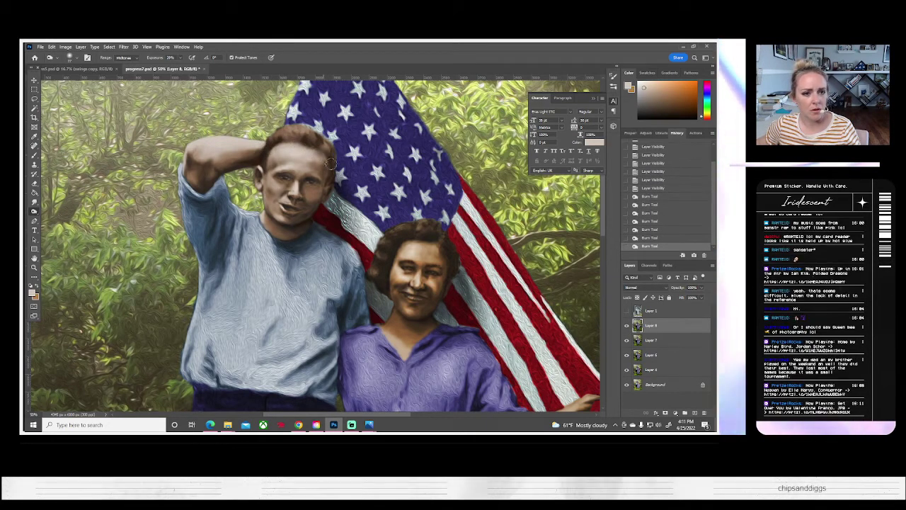
- Burn the man's hairline beside his raised arm with a 21 px brush, undoing the unwanted strokes
{"action": "left_click", "coordinate": [77, 58]}
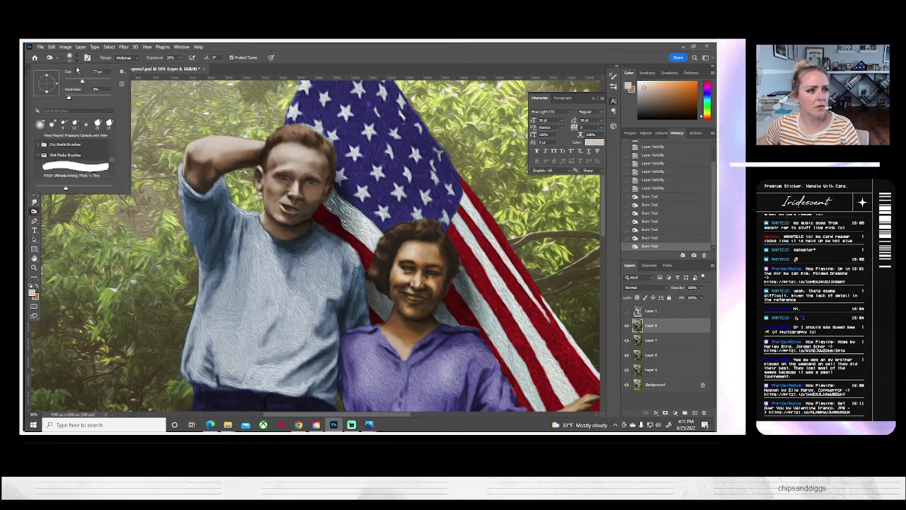
{"action": "left_click_drag", "start_coordinate": [75, 81], "coordinate": [69, 81]}
{"action": "left_click", "coordinate": [268, 158]}
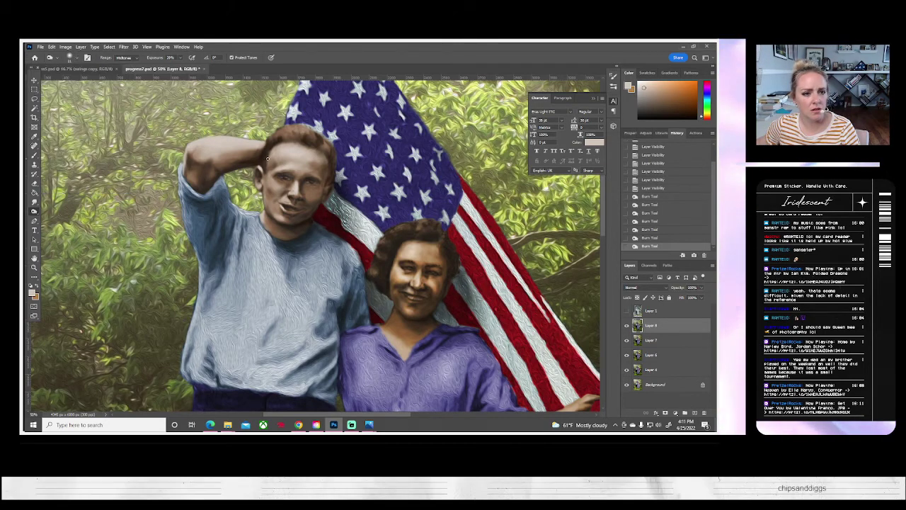
{"action": "left_click", "coordinate": [273, 146]}
{"action": "left_click", "coordinate": [278, 145]}
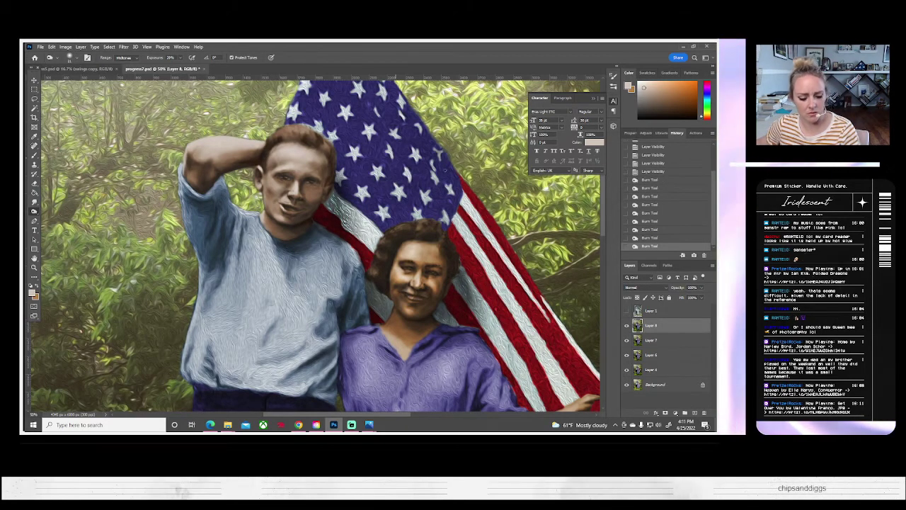
{"action": "key", "text": "ctrl+z"}
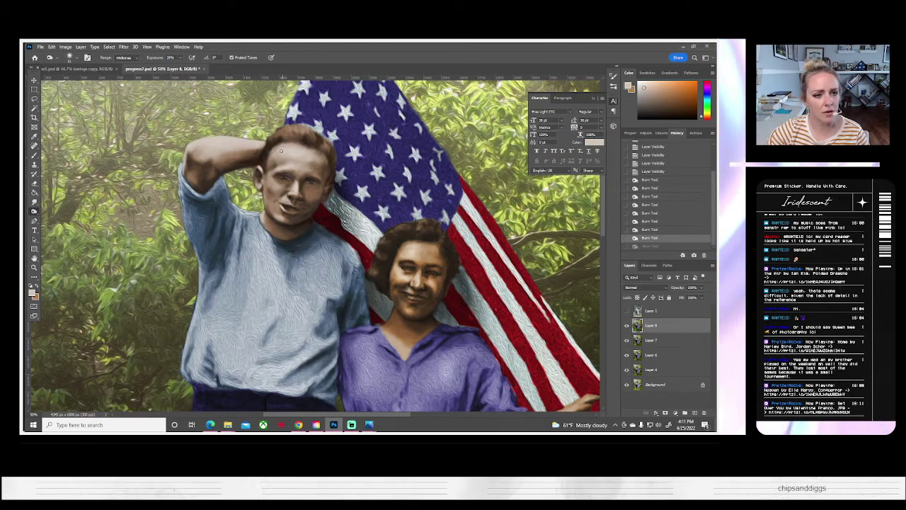
{"action": "left_click", "coordinate": [274, 149]}
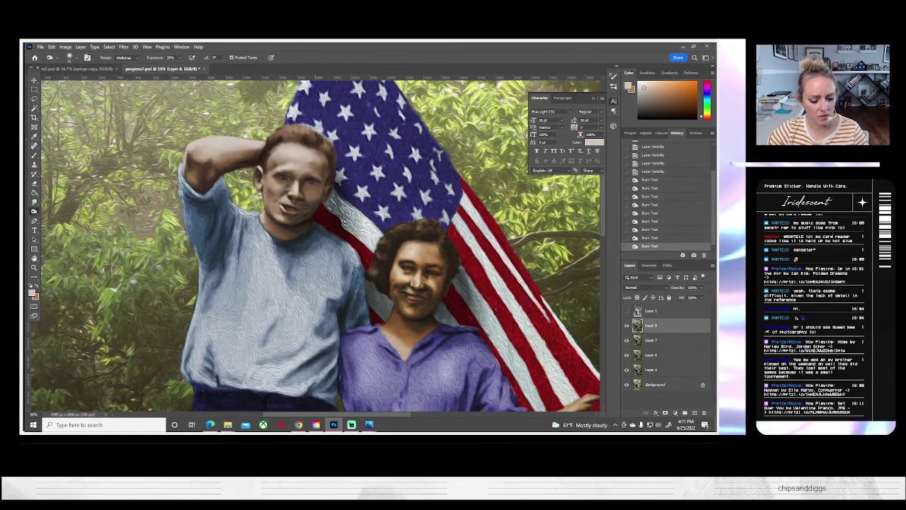
{"action": "key", "text": "ctrl+z"}
- Enlarge the Burn brush slightly and darken the man's temple by the raised arm and his upper forehead
{"action": "left_click", "coordinate": [76, 60]}
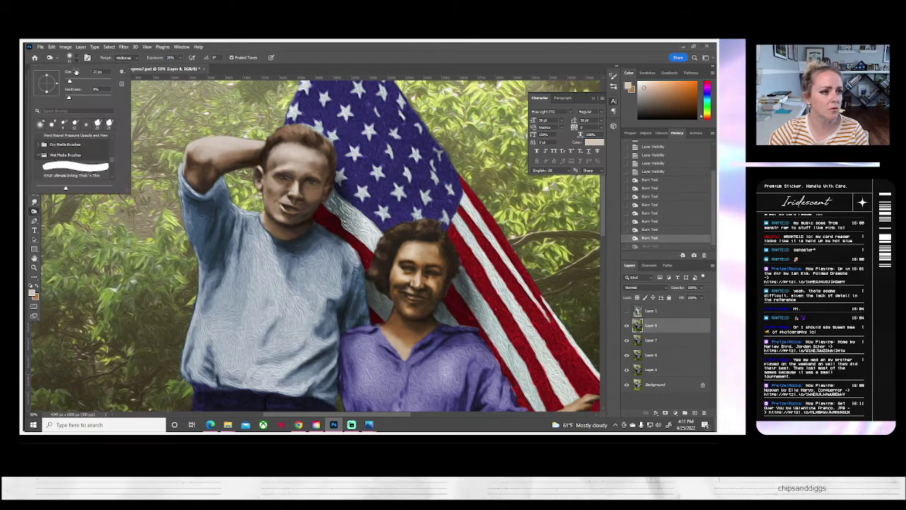
{"action": "left_click_drag", "start_coordinate": [74, 82], "coordinate": [74, 81]}
{"action": "left_click", "coordinate": [269, 152]}
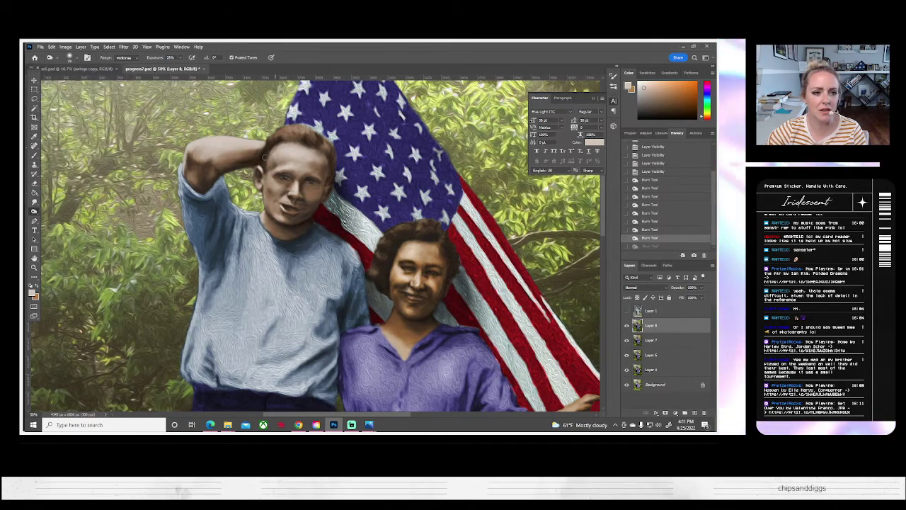
{"action": "left_click", "coordinate": [265, 157]}
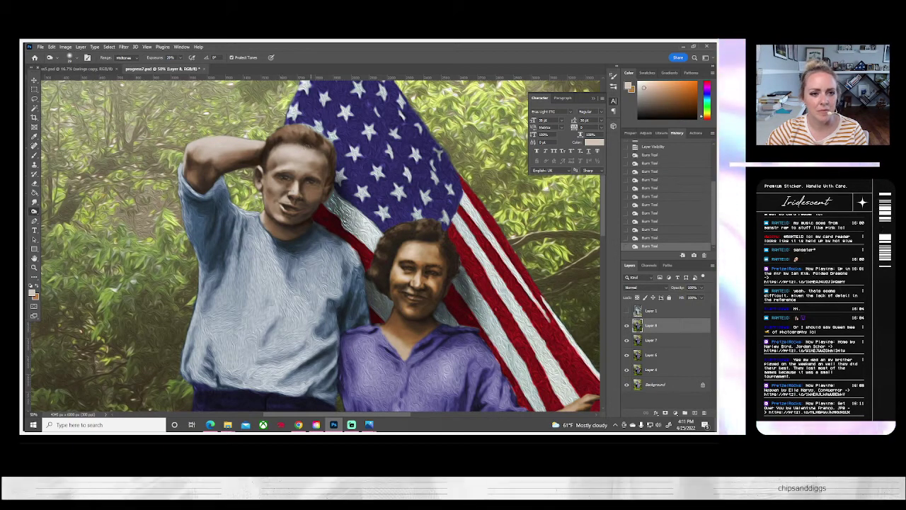
{"action": "left_click", "coordinate": [303, 147]}
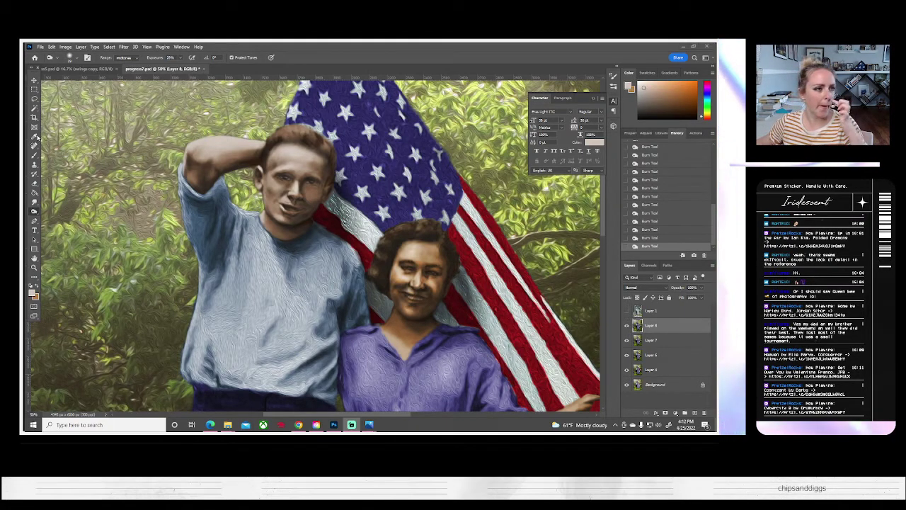
- Lasso the man's head, neck and raised arm and copy the selection to a new layer
{"action": "left_click", "coordinate": [34, 99]}
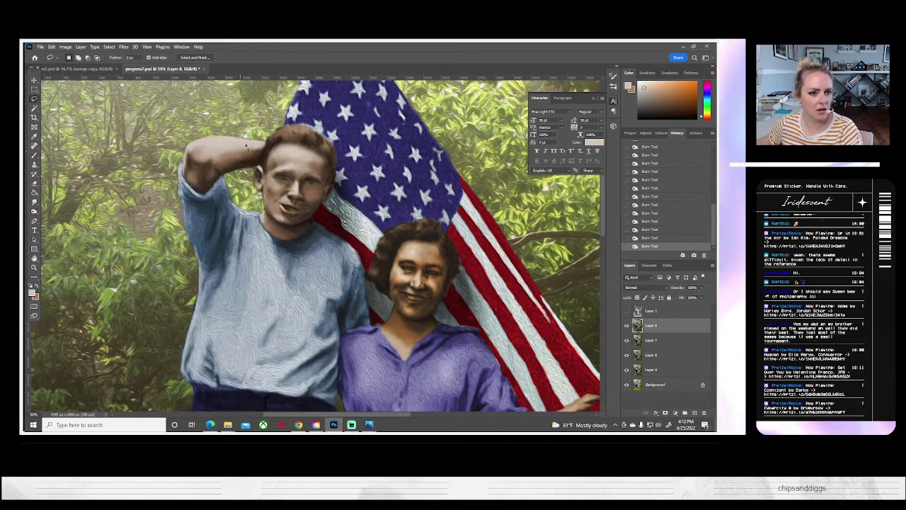
{"action": "mouse_move", "coordinate": [270, 140]}
{"action": "left_mouse_down"}
{"action": "mouse_move", "coordinate": [201, 136]}
{"action": "mouse_move", "coordinate": [178, 167]}
{"action": "mouse_move", "coordinate": [210, 201]}
{"action": "mouse_move", "coordinate": [248, 172]}
{"action": "mouse_move", "coordinate": [259, 236]}
{"action": "mouse_move", "coordinate": [277, 250]}
{"action": "mouse_move", "coordinate": [310, 244]}
{"action": "mouse_move", "coordinate": [342, 185]}
{"action": "mouse_move", "coordinate": [341, 145]}
{"action": "mouse_move", "coordinate": [334, 131]}
{"action": "mouse_move", "coordinate": [269, 133]}
{"action": "left_mouse_up"}
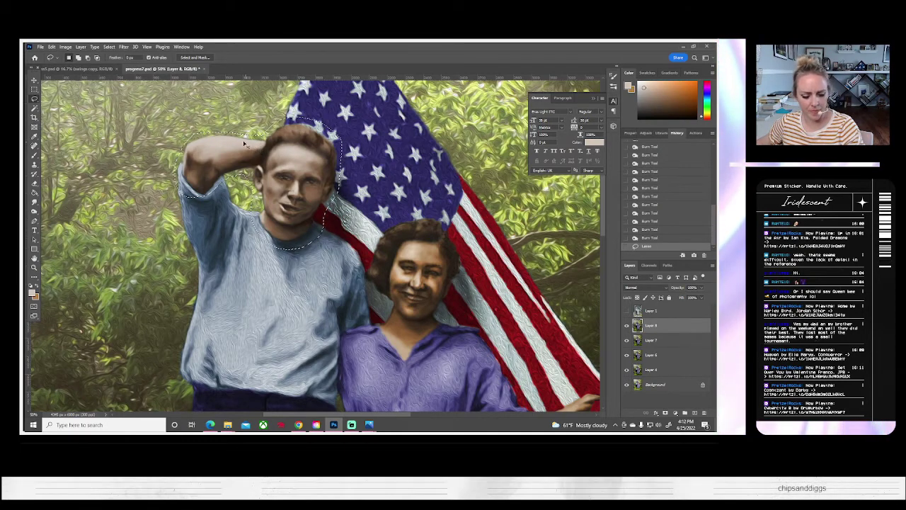
{"action": "key", "text": "ctrl+j"}
- Apply Color Balance to the copied head and arm with midtone levels of +21, 0 and -16
{"action": "left_click", "coordinate": [65, 47]}
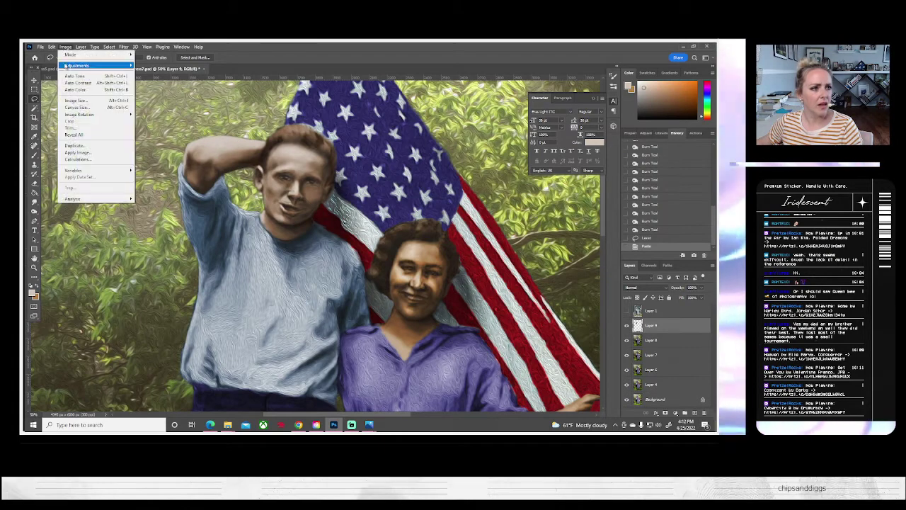
{"action": "mouse_move", "coordinate": [70, 66]}
{"action": "left_click", "coordinate": [170, 111]}
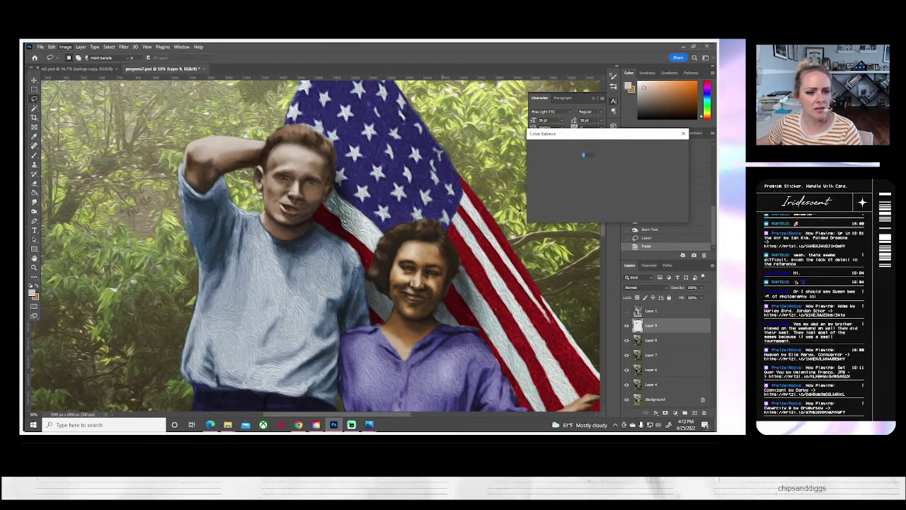
{"action": "mouse_move", "coordinate": [593, 173]}
{"action": "left_mouse_down"}
{"action": "mouse_move", "coordinate": [601, 171]}
{"action": "mouse_move", "coordinate": [588, 186]}
{"action": "left_mouse_up"}
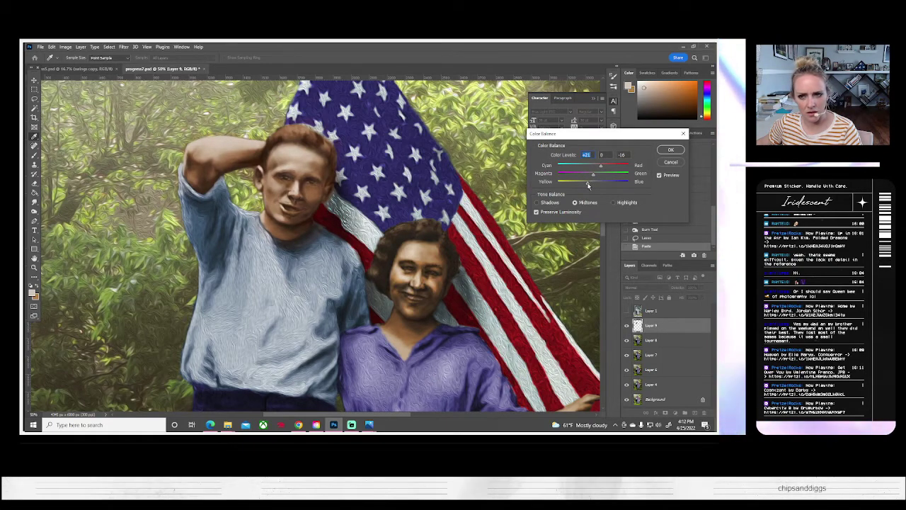
{"action": "left_click", "coordinate": [671, 150]}
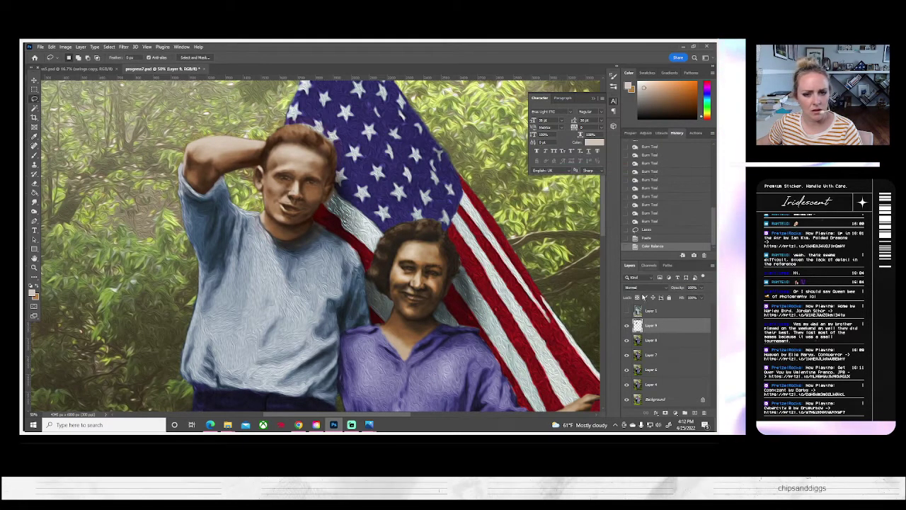
- Hide all layers beneath the copied head and arm, including Background, to isolate the cutout
{"action": "left_click", "coordinate": [627, 340]}
{"action": "left_click", "coordinate": [627, 354]}
{"action": "left_click", "coordinate": [627, 370]}
{"action": "left_click", "coordinate": [626, 384]}
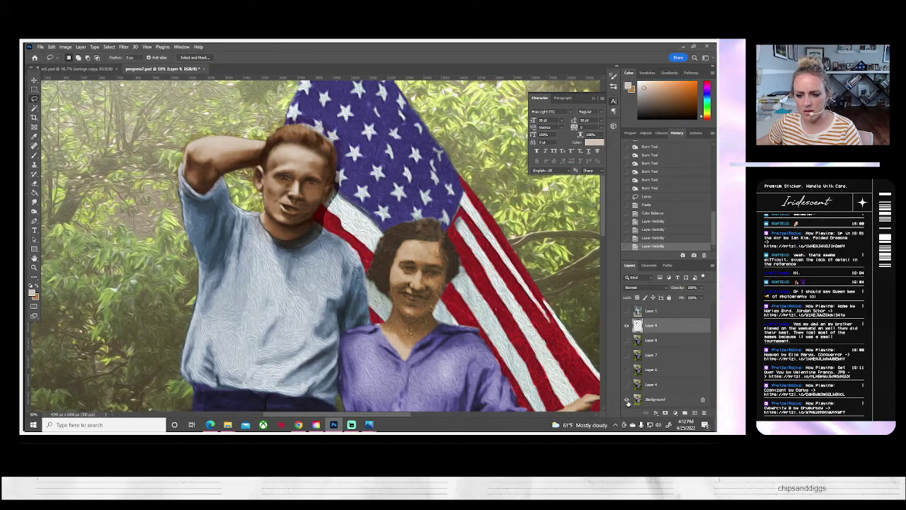
{"action": "left_click", "coordinate": [626, 400]}
- Erase the flag and background around the man's head with a 40 px soft round Eraser
{"action": "key", "text": "e"}
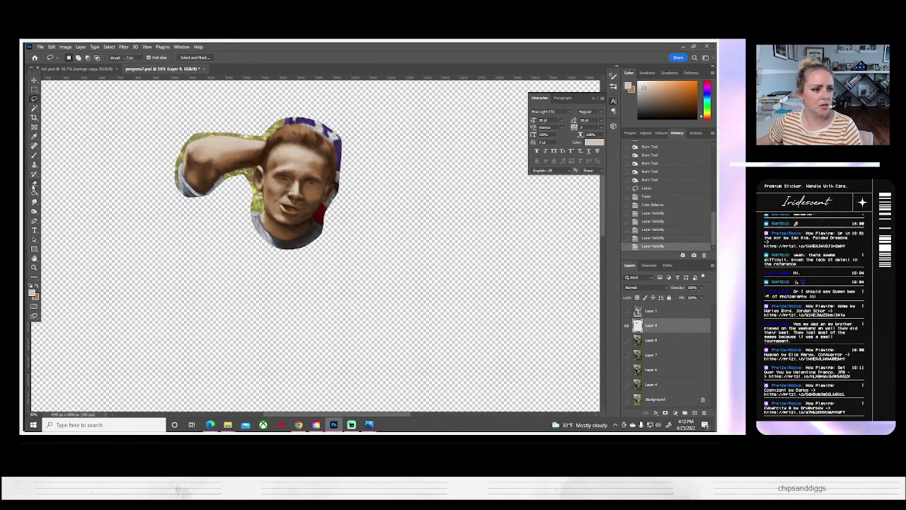
{"action": "left_click", "coordinate": [78, 59]}
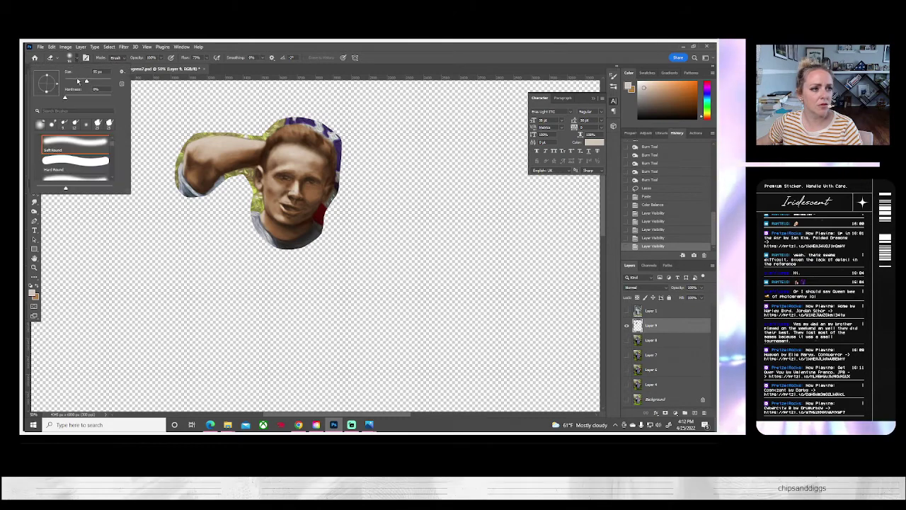
{"action": "left_click", "coordinate": [74, 81]}
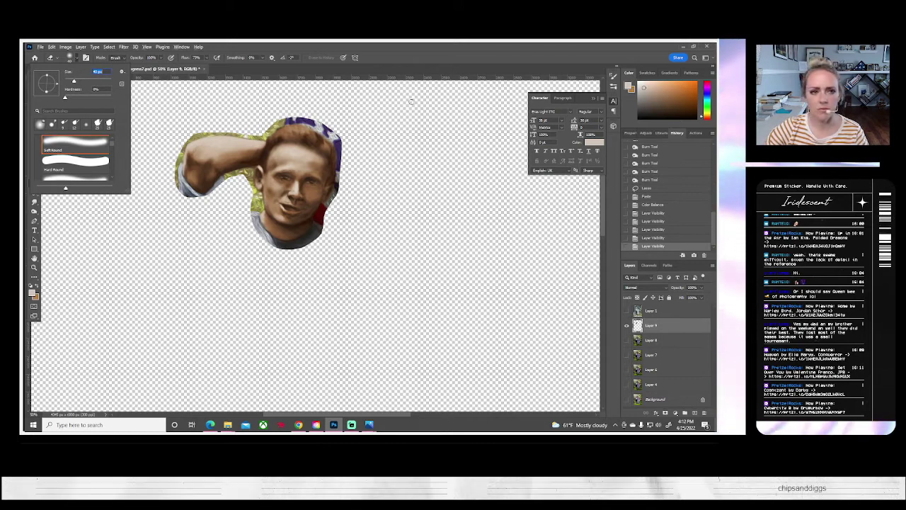
{"action": "left_click_drag", "start_coordinate": [252, 136], "coordinate": [267, 131]}
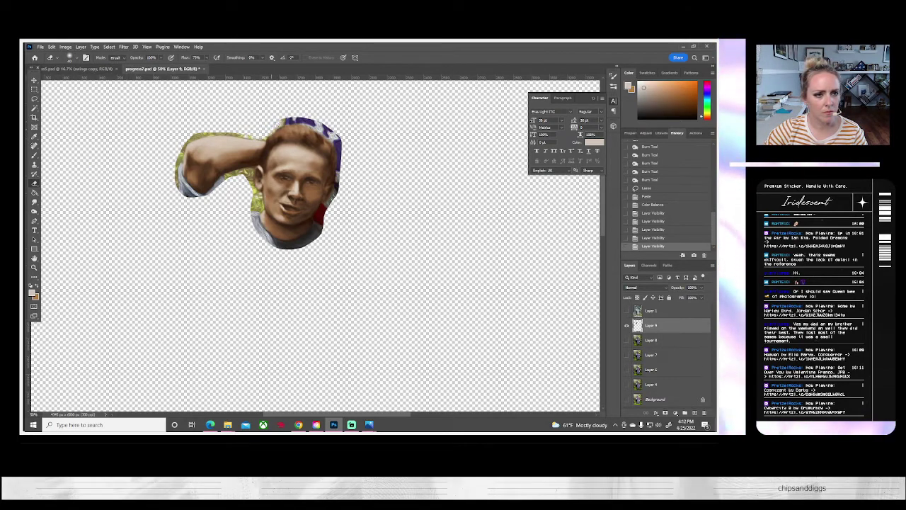
{"action": "mouse_move", "coordinate": [290, 119]}
{"action": "left_mouse_down"}
{"action": "mouse_move", "coordinate": [349, 138]}
{"action": "mouse_move", "coordinate": [337, 134]}
{"action": "mouse_move", "coordinate": [351, 164]}
{"action": "mouse_move", "coordinate": [342, 208]}
{"action": "mouse_move", "coordinate": [349, 199]}
{"action": "mouse_move", "coordinate": [339, 193]}
{"action": "mouse_move", "coordinate": [302, 247]}
{"action": "mouse_move", "coordinate": [269, 245]}
{"action": "left_mouse_up"}
{"action": "right_click", "coordinate": [323, 238]}
{"action": "left_click", "coordinate": [303, 234]}
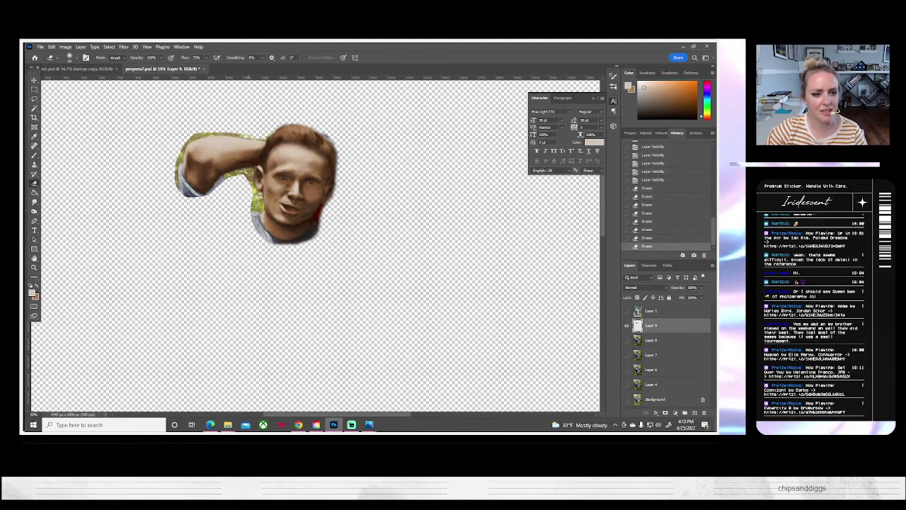
- Erase the leftover background and shirt edges around the man's ear, neck and raised arm on the cutout
{"action": "left_click_drag", "start_coordinate": [255, 194], "coordinate": [258, 206]}
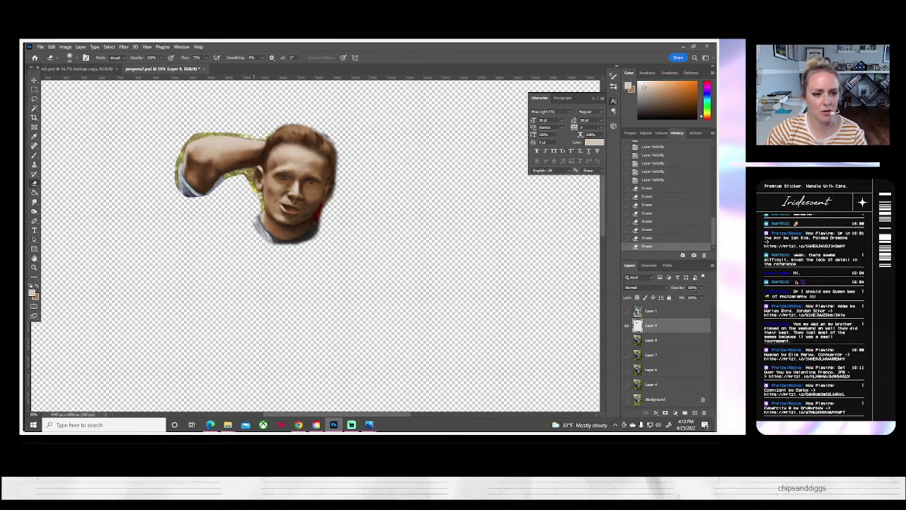
{"action": "left_click_drag", "start_coordinate": [266, 238], "coordinate": [282, 245]}
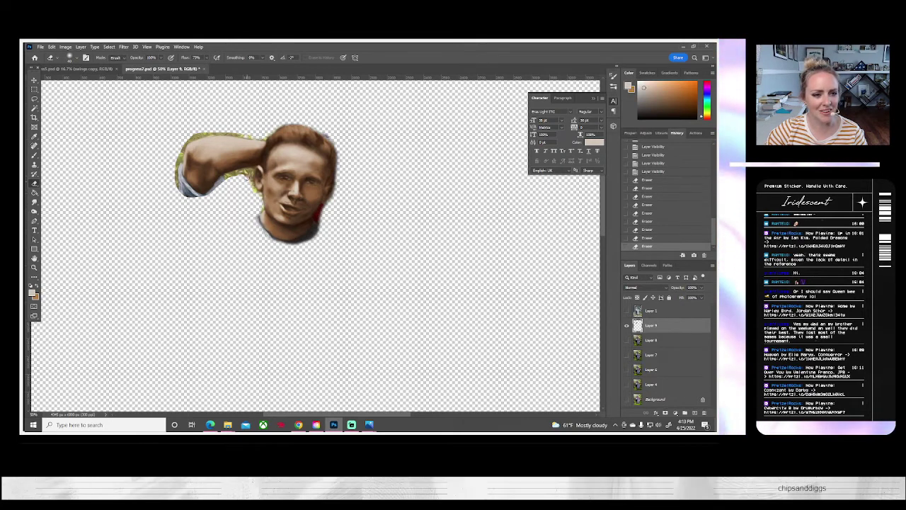
{"action": "mouse_move", "coordinate": [254, 194]}
{"action": "left_mouse_down"}
{"action": "mouse_move", "coordinate": [234, 173]}
{"action": "mouse_move", "coordinate": [207, 200]}
{"action": "left_mouse_up"}
{"action": "left_click", "coordinate": [248, 171]}
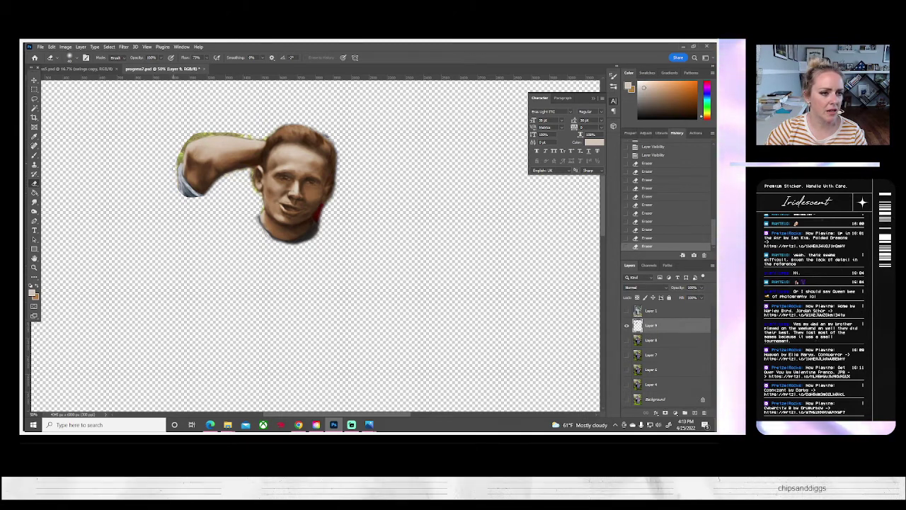
{"action": "mouse_move", "coordinate": [180, 152]}
{"action": "left_mouse_down"}
{"action": "mouse_move", "coordinate": [200, 135]}
{"action": "mouse_move", "coordinate": [260, 133]}
{"action": "left_mouse_up"}
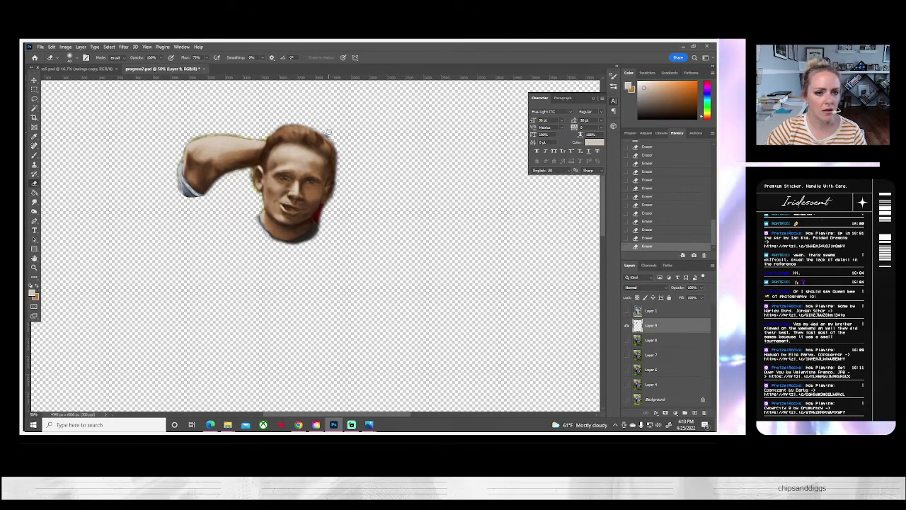
- Delete the three hidden layers between Layer 8 and Background, and make Layer 8 and Background visible
{"action": "key", "text": "z"}
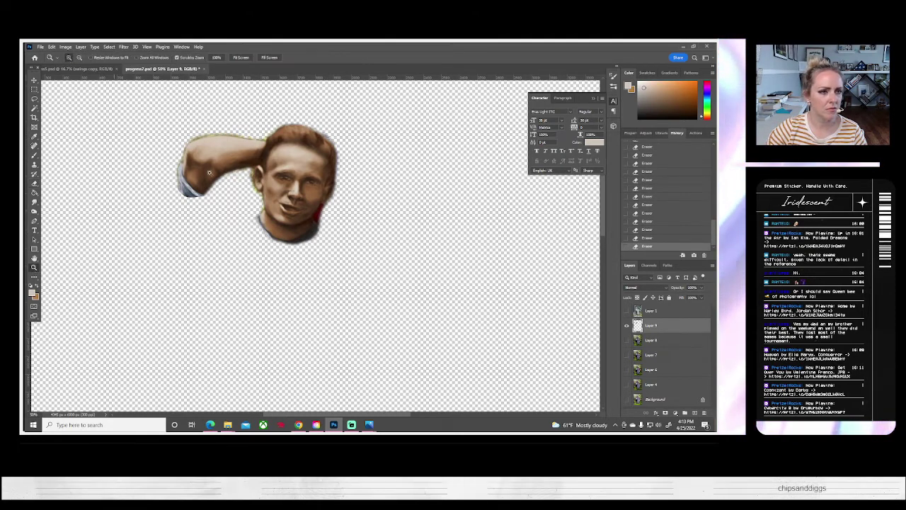
{"action": "left_click", "coordinate": [239, 57]}
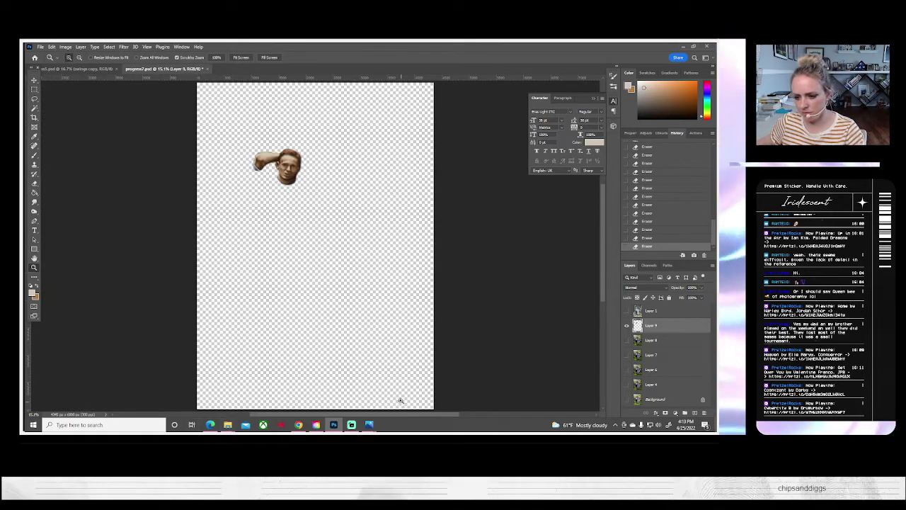
{"action": "left_click", "coordinate": [627, 341]}
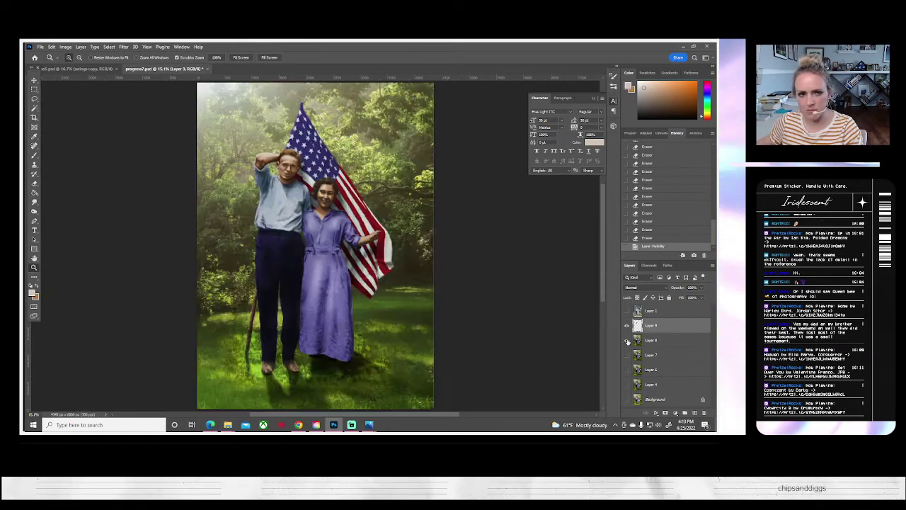
{"action": "left_click", "coordinate": [652, 355]}
{"action": "left_click", "coordinate": [657, 386], "text": "shift"}
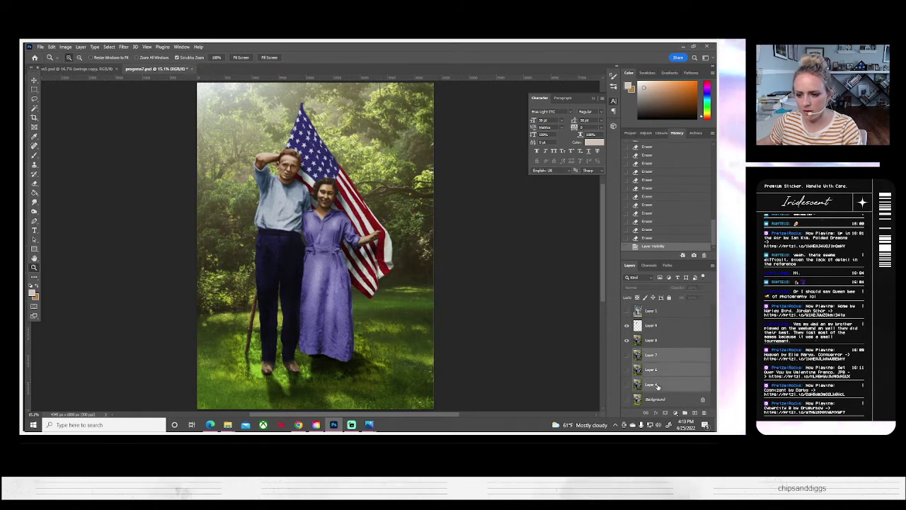
{"action": "key", "text": "Delete"}
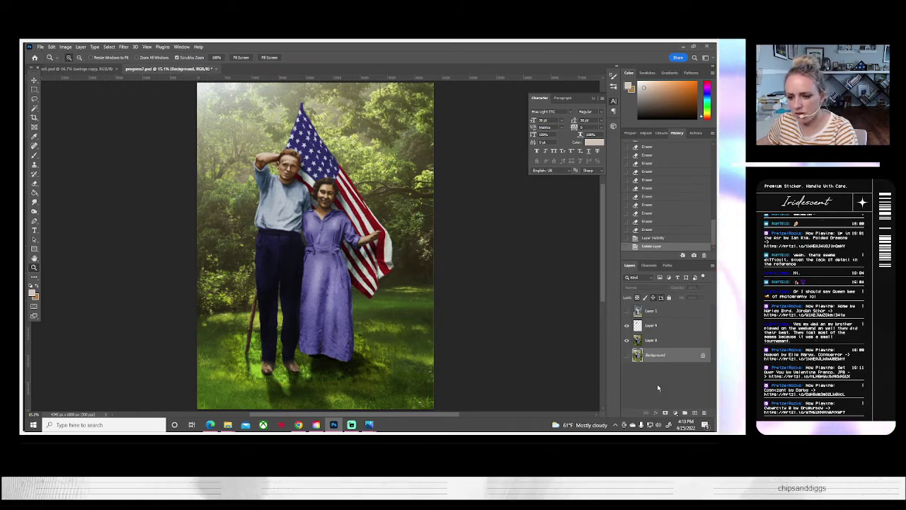
{"action": "left_click", "coordinate": [627, 355]}
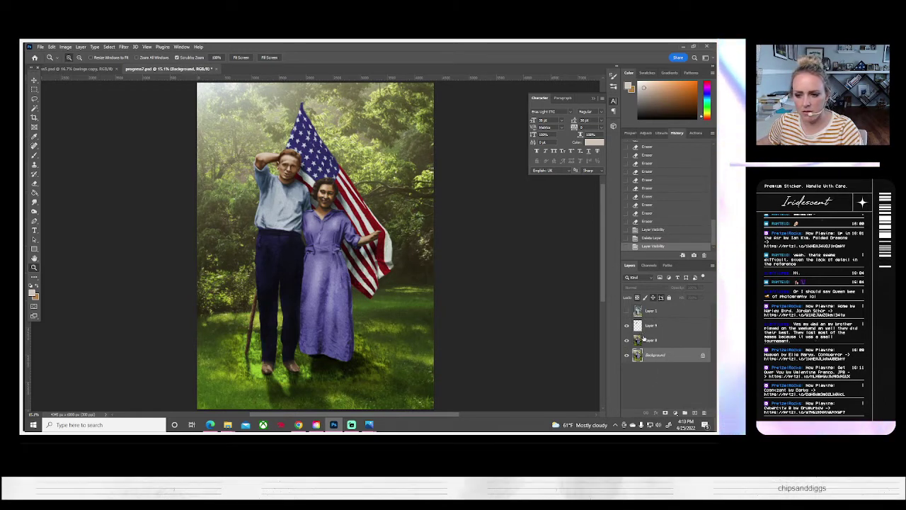
- Merge the cleaned head and arm cutout with Layer 8
{"action": "right_click", "coordinate": [651, 344]}
{"action": "left_click", "coordinate": [658, 332]}
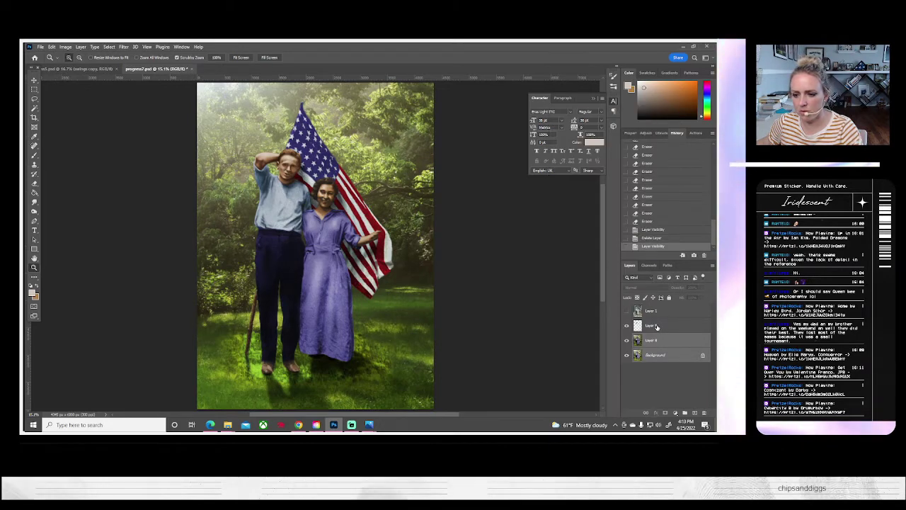
{"action": "left_click", "coordinate": [656, 326]}
{"action": "left_click", "coordinate": [656, 340], "text": "shift"}
{"action": "right_click", "coordinate": [657, 341]}
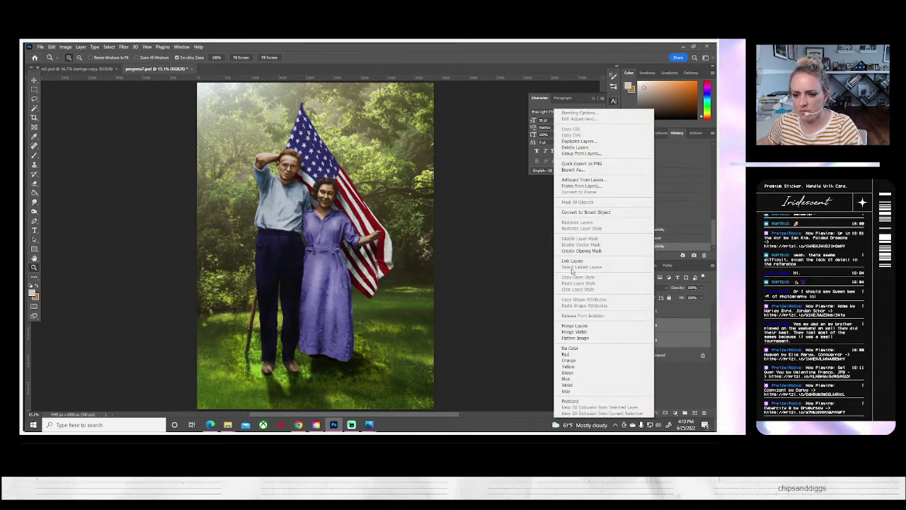
{"action": "left_click", "coordinate": [574, 325]}
- Duplicate the merged layer under the default copy name
{"action": "right_click", "coordinate": [658, 326]}
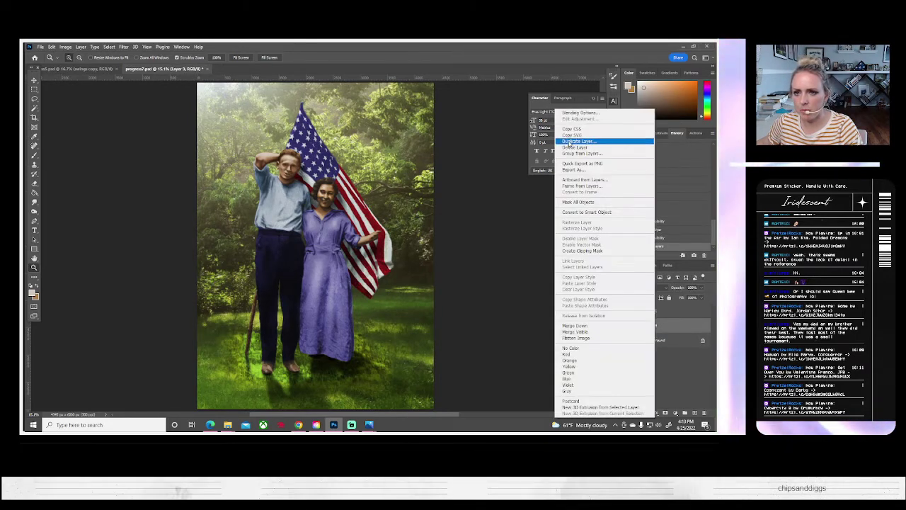
{"action": "left_click", "coordinate": [579, 141]}
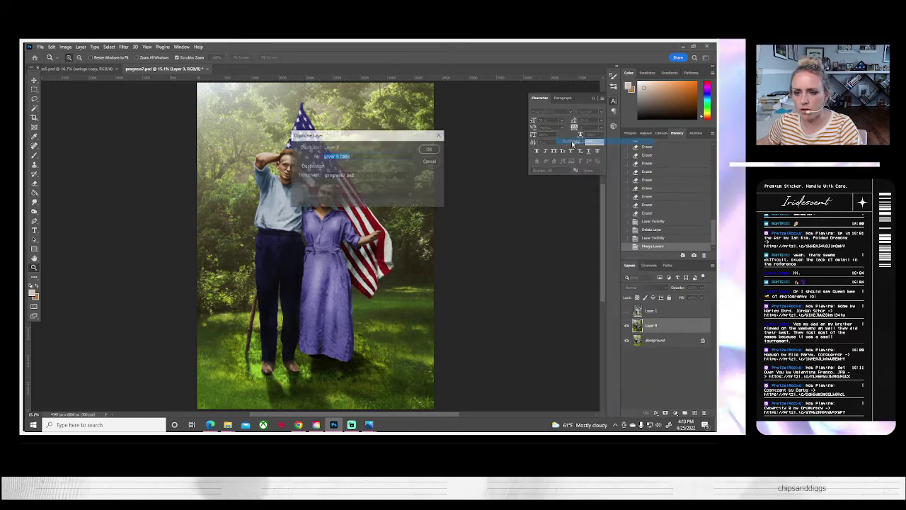
{"action": "left_click", "coordinate": [430, 150]}
- Save the document as a new Photoshop file named progress8 with Maximize Compatibility on
{"action": "left_click", "coordinate": [40, 47]}
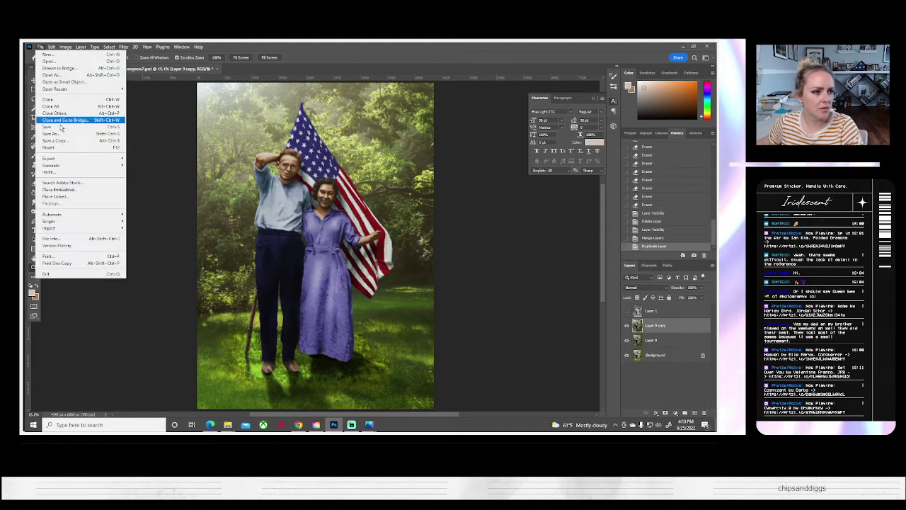
{"action": "left_click", "coordinate": [61, 133]}
{"action": "left_click", "coordinate": [116, 193]}
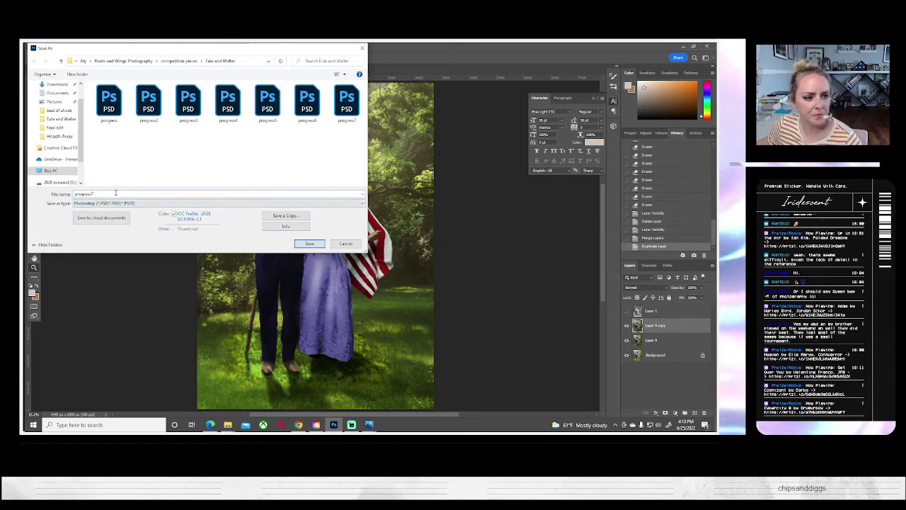
{"action": "key", "text": "Return"}
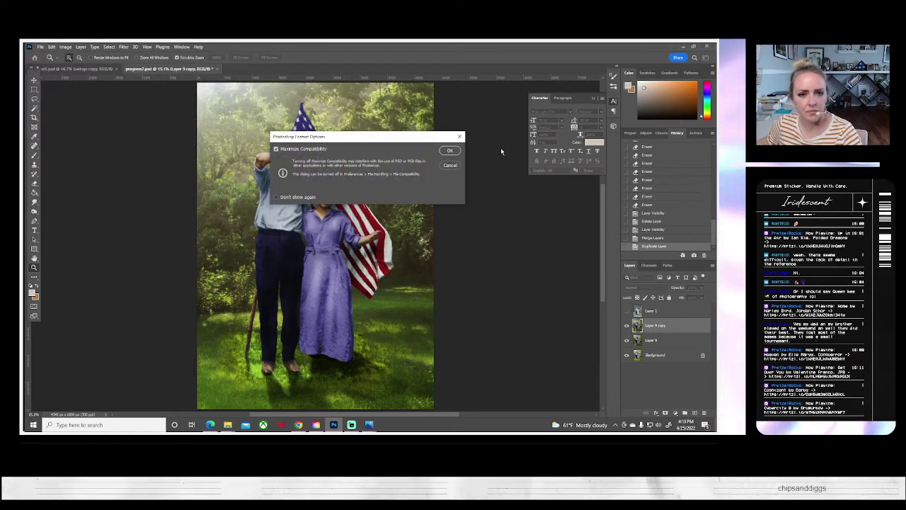
{"action": "left_click", "coordinate": [446, 150]}
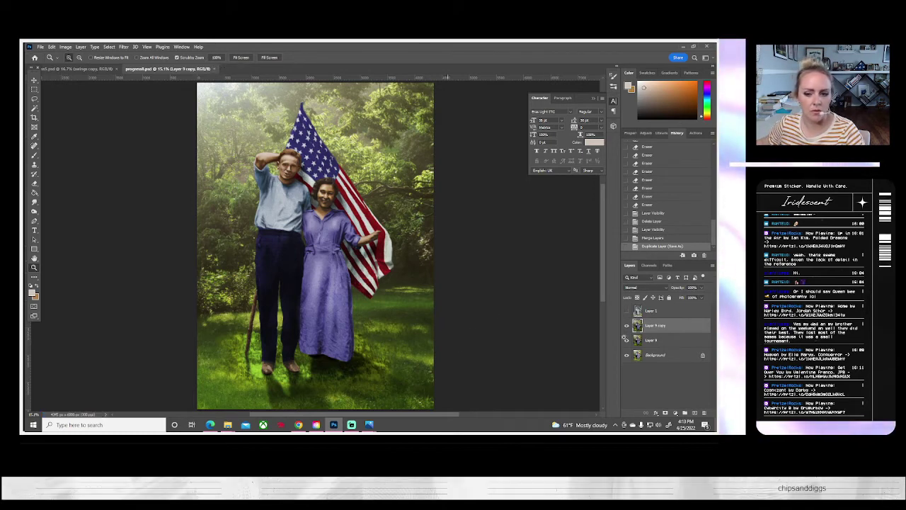
- Compare the image with the duplicated layer hidden and shown, and examine the man's face and hair up close
{"action": "left_click", "coordinate": [626, 326]}
{"action": "left_click", "coordinate": [626, 326]}
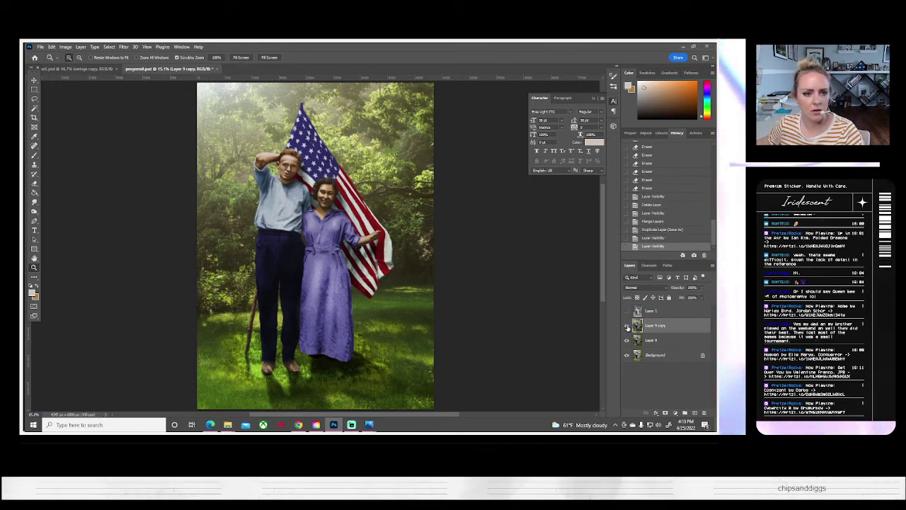
{"action": "left_click", "coordinate": [627, 327]}
{"action": "left_click", "coordinate": [626, 327]}
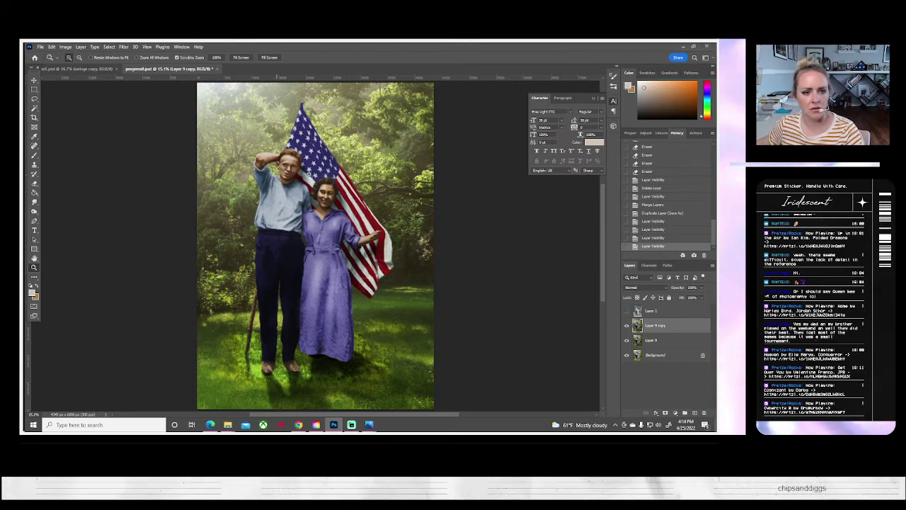
{"action": "left_click_drag", "start_coordinate": [282, 153], "coordinate": [342, 291]}
{"action": "scroll", "coordinate": [421, 237], "scroll_direction": "up", "scroll_amount": 5}
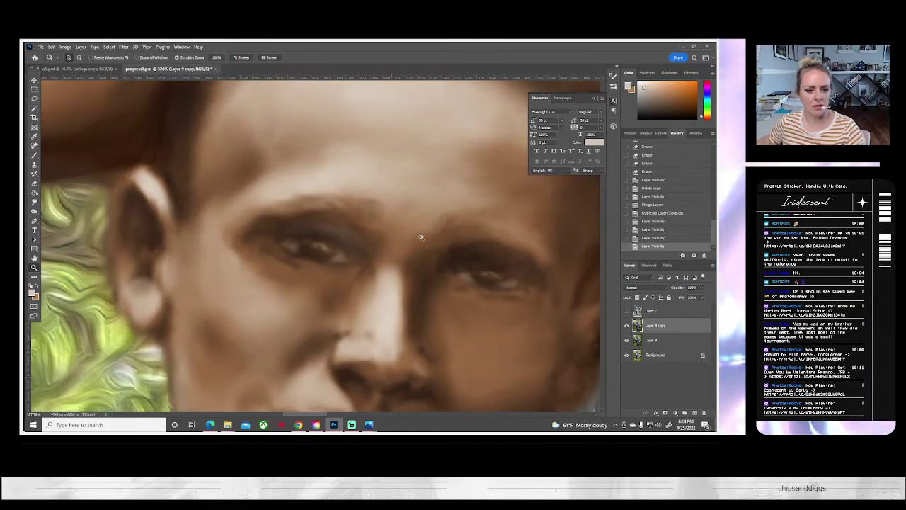
{"action": "left_click_drag", "start_coordinate": [427, 188], "coordinate": [316, 233]}
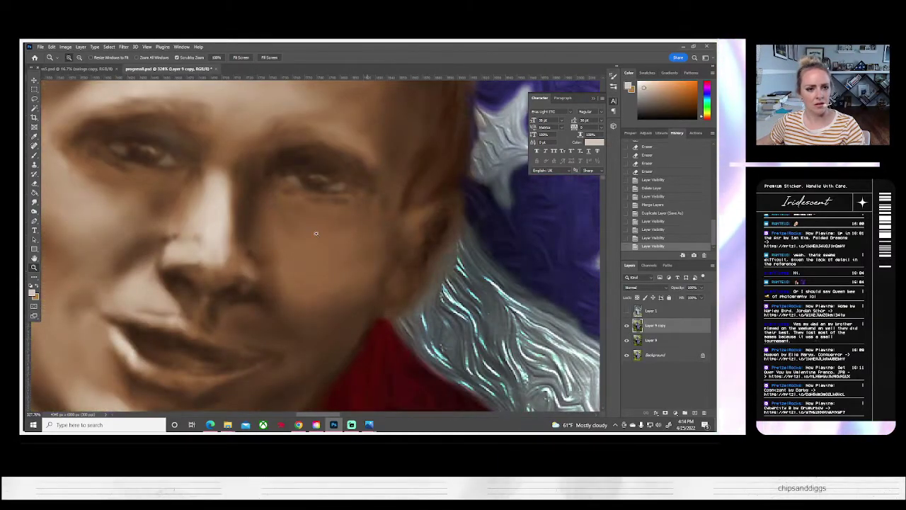
{"action": "scroll", "coordinate": [259, 219], "scroll_direction": "up", "scroll_amount": 6}
{"action": "scroll", "coordinate": [266, 237], "scroll_direction": "up", "scroll_amount": 3}
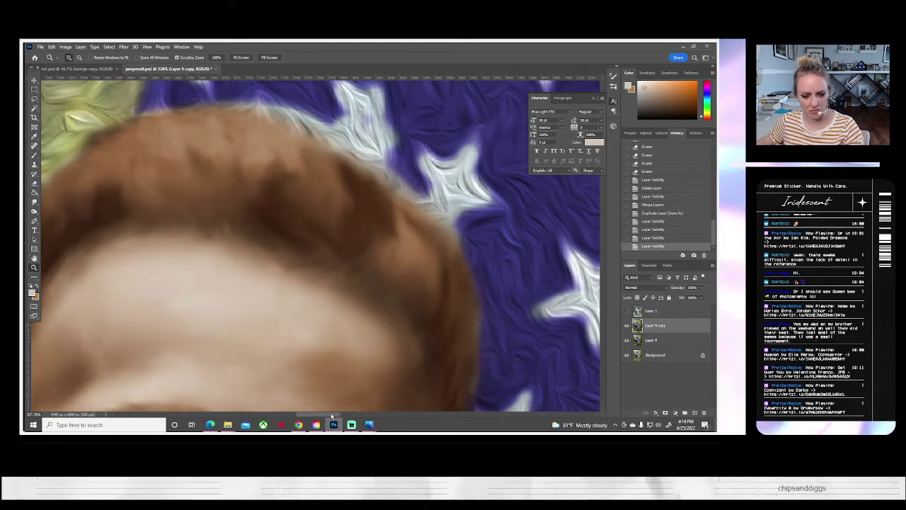
{"action": "left_click_drag", "start_coordinate": [332, 414], "coordinate": [317, 414]}
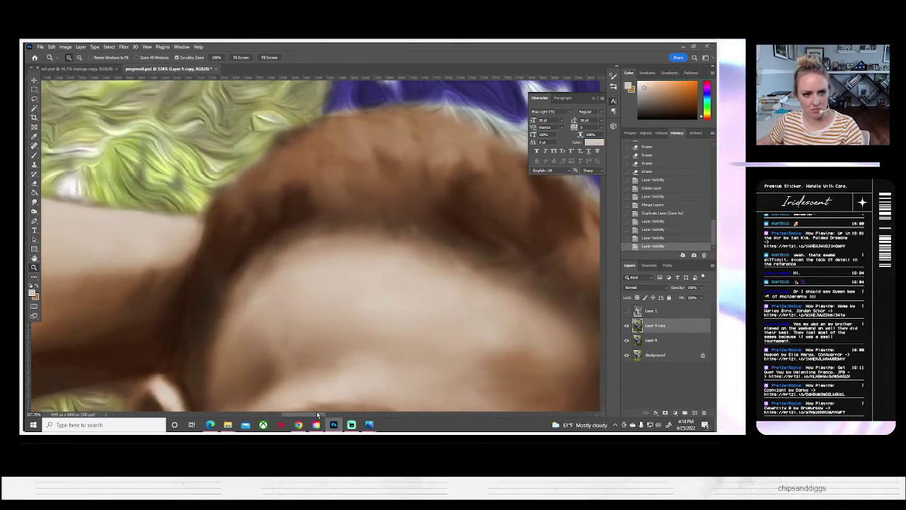
- Set the Brush size to 2 px and the foreground color to pale yellow-beige #d2cda9
{"action": "left_click", "coordinate": [34, 155]}
{"action": "left_click", "coordinate": [74, 58]}
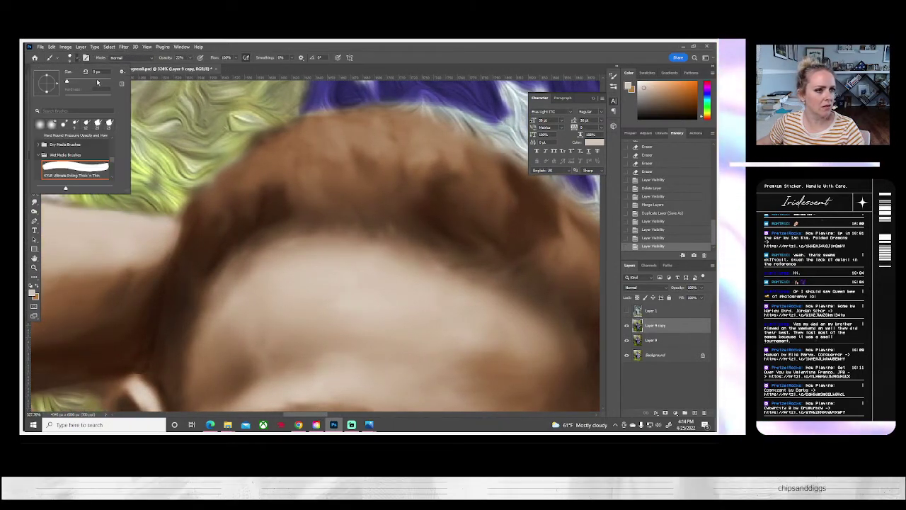
{"action": "type", "text": "12"}
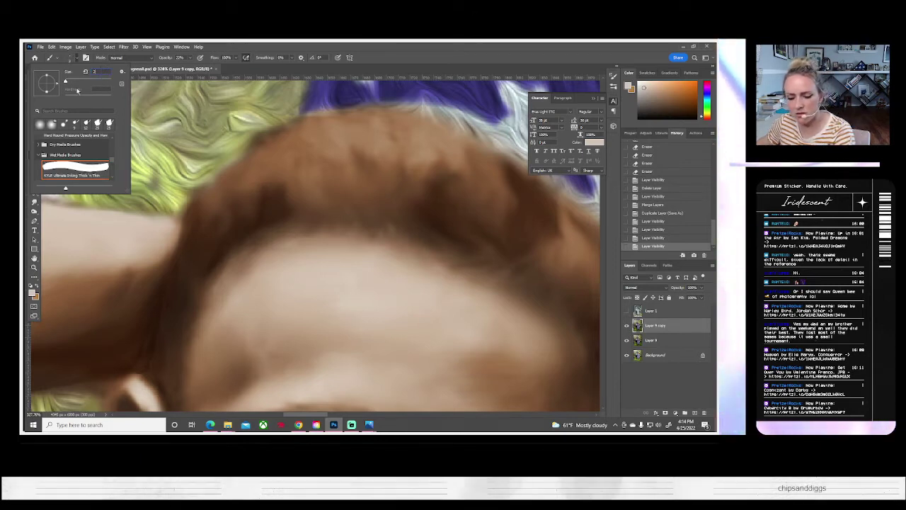
{"action": "key", "text": "Return"}
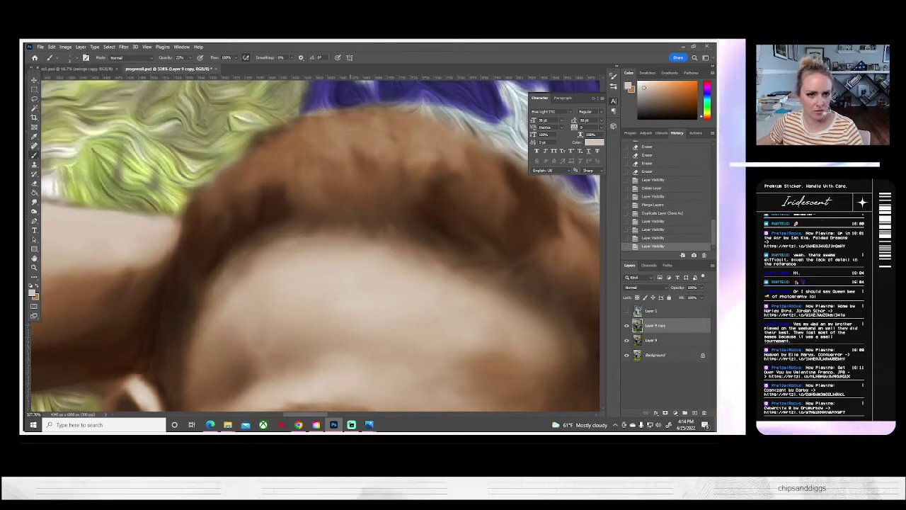
{"action": "scroll", "coordinate": [348, 140], "scroll_direction": "up", "scroll_amount": 1}
{"action": "left_click", "coordinate": [32, 292]}
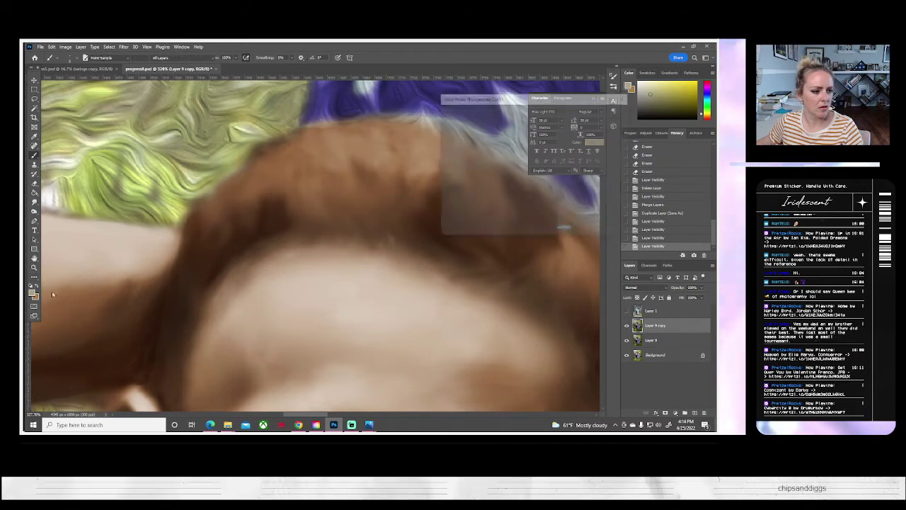
{"action": "left_click", "coordinate": [460, 130]}
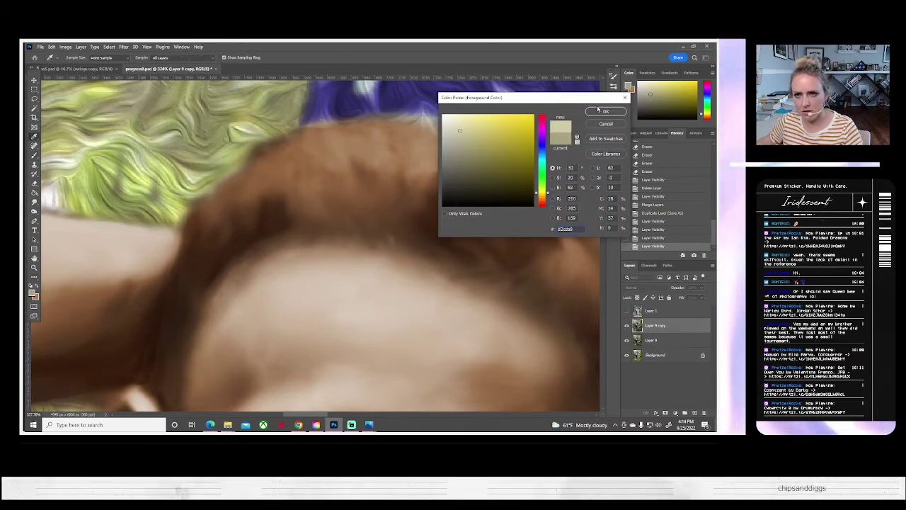
{"action": "left_click", "coordinate": [600, 111]}
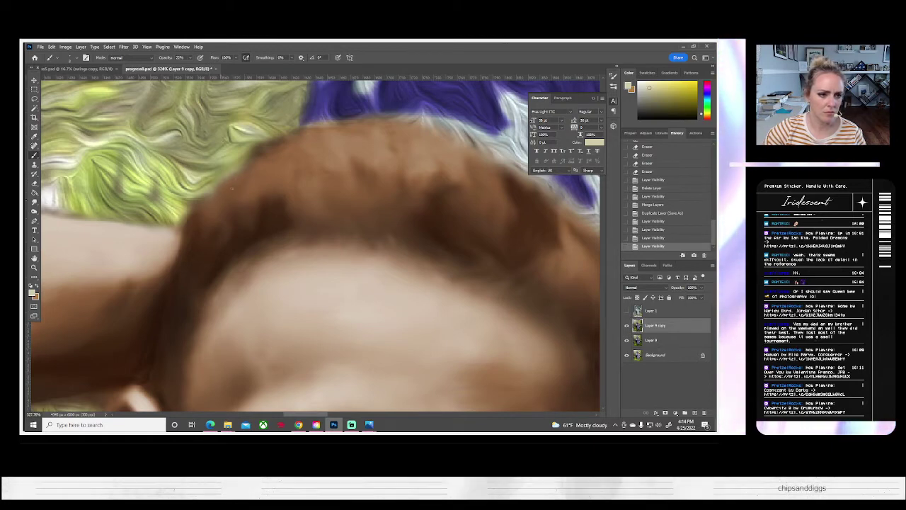
- Paint fine pale highlight strands along the top of the man's hair and set the foreground color to lighter yellow #e4dda1
{"action": "left_click_drag", "start_coordinate": [226, 182], "coordinate": [250, 170]}
{"action": "left_click_drag", "start_coordinate": [245, 177], "coordinate": [271, 169]}
{"action": "mouse_move", "coordinate": [266, 177]}
{"action": "left_mouse_down"}
{"action": "mouse_move", "coordinate": [296, 149]}
{"action": "mouse_move", "coordinate": [313, 150]}
{"action": "mouse_move", "coordinate": [330, 172]}
{"action": "mouse_move", "coordinate": [315, 141]}
{"action": "mouse_move", "coordinate": [341, 165]}
{"action": "mouse_move", "coordinate": [336, 138]}
{"action": "left_mouse_up"}
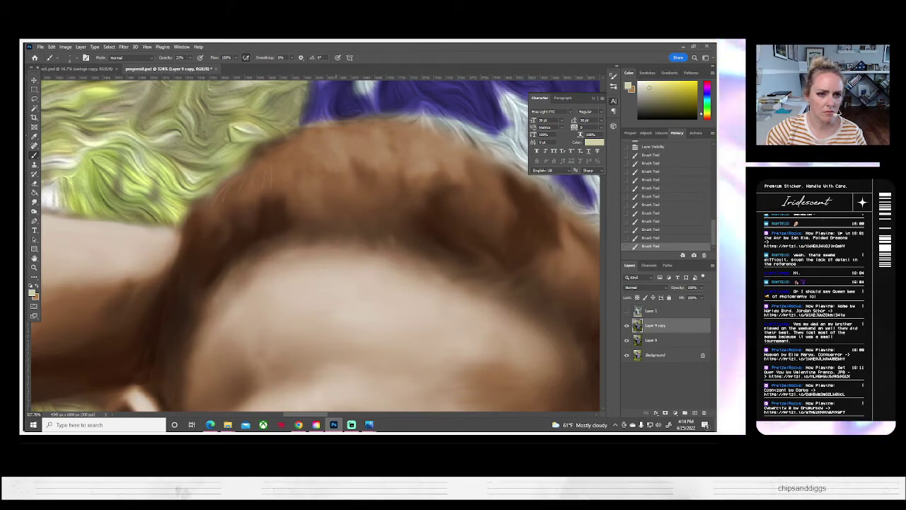
{"action": "left_click", "coordinate": [33, 292]}
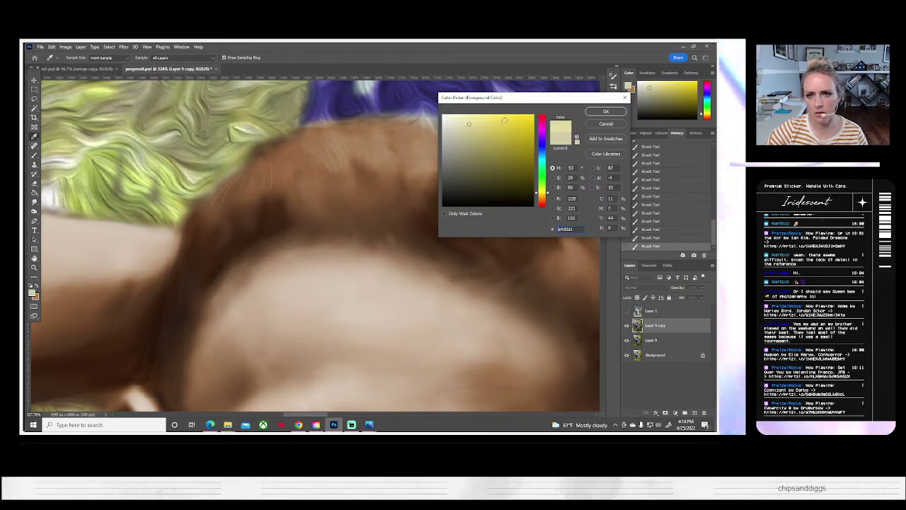
{"action": "left_click", "coordinate": [606, 111]}
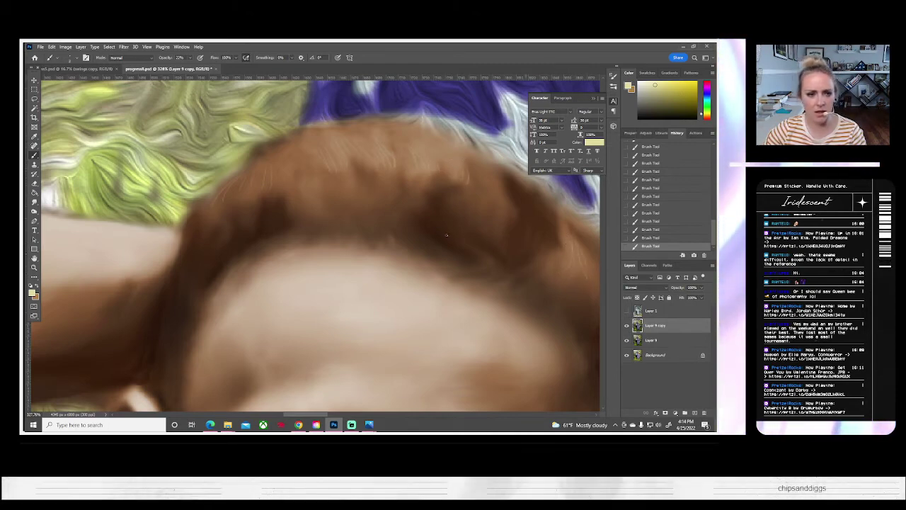
- Sample medium brown #7f5a3b from the hair, raise the Brush opacity to about 40%, and paint strands in the dark hair near the hairline
{"action": "left_click", "coordinate": [32, 293]}
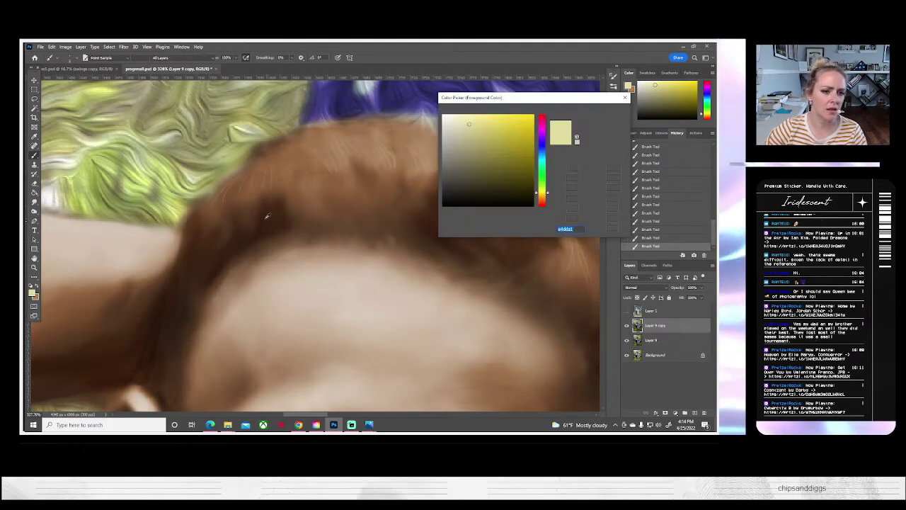
{"action": "left_click", "coordinate": [283, 208]}
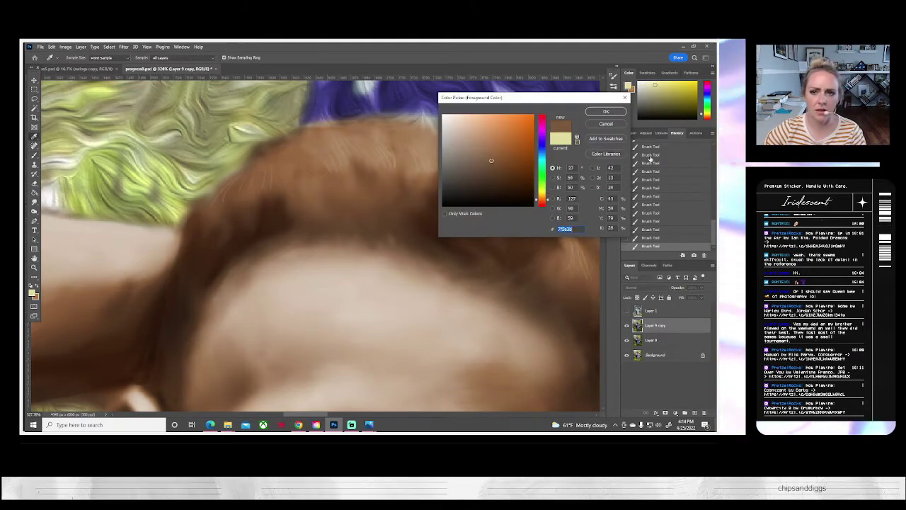
{"action": "left_click", "coordinate": [606, 111]}
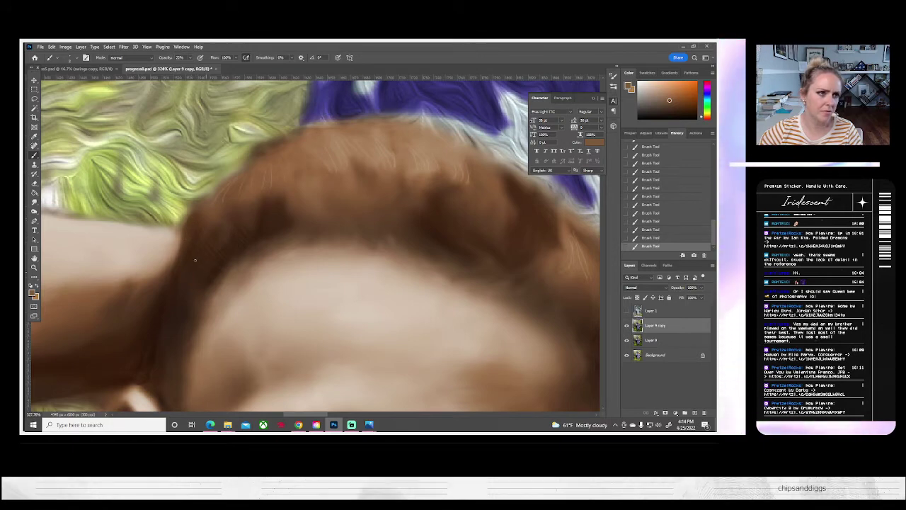
{"action": "left_click", "coordinate": [190, 57]}
{"action": "left_click_drag", "start_coordinate": [189, 66], "coordinate": [196, 66]}
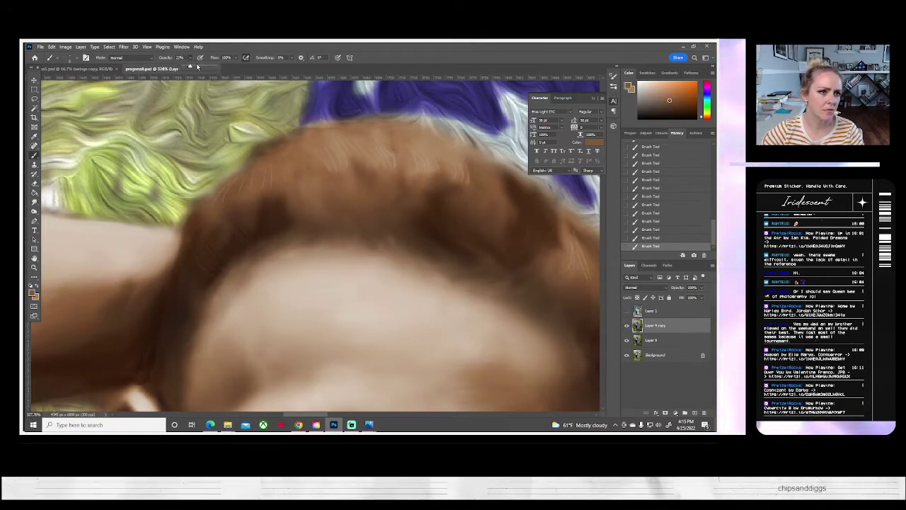
{"action": "left_click", "coordinate": [273, 229]}
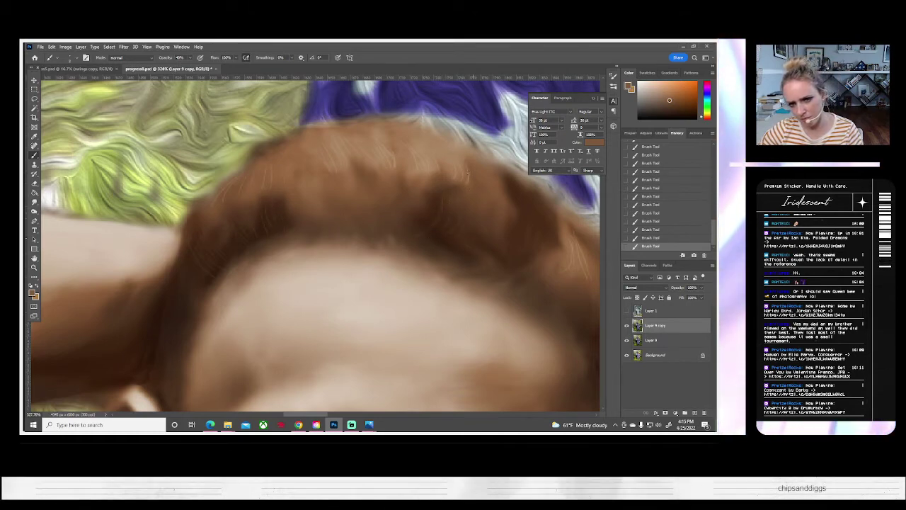
- Smudge the newly painted strands into the top of the man's hair
{"action": "left_click", "coordinate": [34, 201]}
{"action": "scroll", "coordinate": [234, 186], "scroll_direction": "down", "scroll_amount": 2}
{"action": "mouse_move", "coordinate": [235, 181]}
{"action": "left_mouse_down"}
{"action": "mouse_move", "coordinate": [224, 204]}
{"action": "mouse_move", "coordinate": [246, 174]}
{"action": "mouse_move", "coordinate": [233, 198]}
{"action": "mouse_move", "coordinate": [244, 175]}
{"action": "mouse_move", "coordinate": [237, 197]}
{"action": "mouse_move", "coordinate": [248, 196]}
{"action": "mouse_move", "coordinate": [264, 168]}
{"action": "mouse_move", "coordinate": [312, 179]}
{"action": "mouse_move", "coordinate": [294, 172]}
{"action": "mouse_move", "coordinate": [292, 154]}
{"action": "mouse_move", "coordinate": [312, 182]}
{"action": "mouse_move", "coordinate": [289, 153]}
{"action": "mouse_move", "coordinate": [325, 179]}
{"action": "mouse_move", "coordinate": [308, 153]}
{"action": "mouse_move", "coordinate": [340, 171]}
{"action": "mouse_move", "coordinate": [322, 150]}
{"action": "mouse_move", "coordinate": [356, 180]}
{"action": "mouse_move", "coordinate": [332, 154]}
{"action": "mouse_move", "coordinate": [367, 183]}
{"action": "mouse_move", "coordinate": [347, 158]}
{"action": "mouse_move", "coordinate": [346, 185]}
{"action": "mouse_move", "coordinate": [346, 178]}
{"action": "mouse_move", "coordinate": [335, 189]}
{"action": "mouse_move", "coordinate": [355, 160]}
{"action": "mouse_move", "coordinate": [368, 182]}
{"action": "mouse_move", "coordinate": [364, 156]}
{"action": "mouse_move", "coordinate": [380, 188]}
{"action": "mouse_move", "coordinate": [391, 169]}
{"action": "left_mouse_up"}
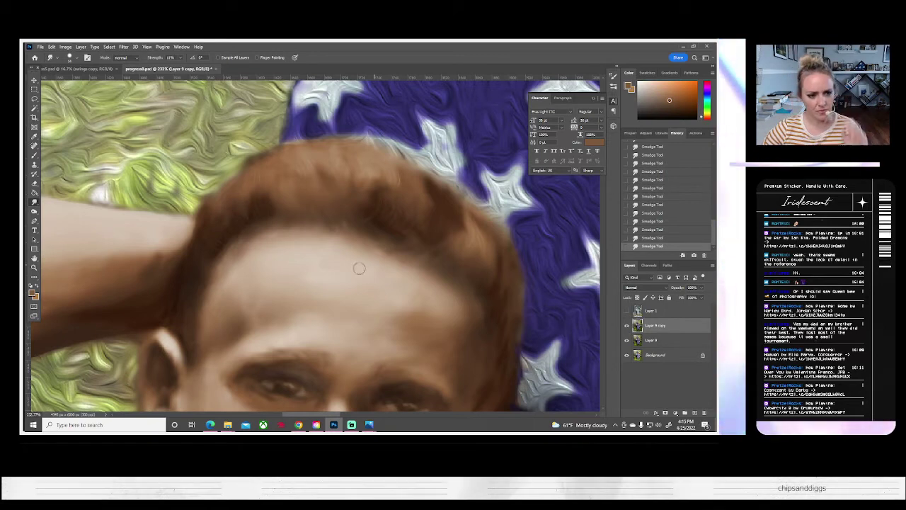
- Darken the man's hairline along the top of the forehead with a 10 px Burn tool
{"action": "scroll", "coordinate": [359, 267], "scroll_direction": "down", "scroll_amount": 1}
{"action": "left_click", "coordinate": [34, 211]}
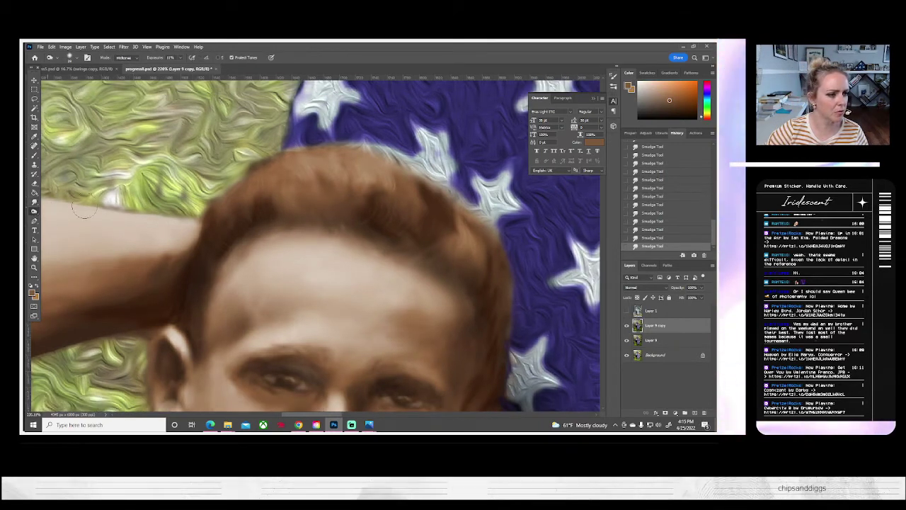
{"action": "left_click", "coordinate": [73, 60]}
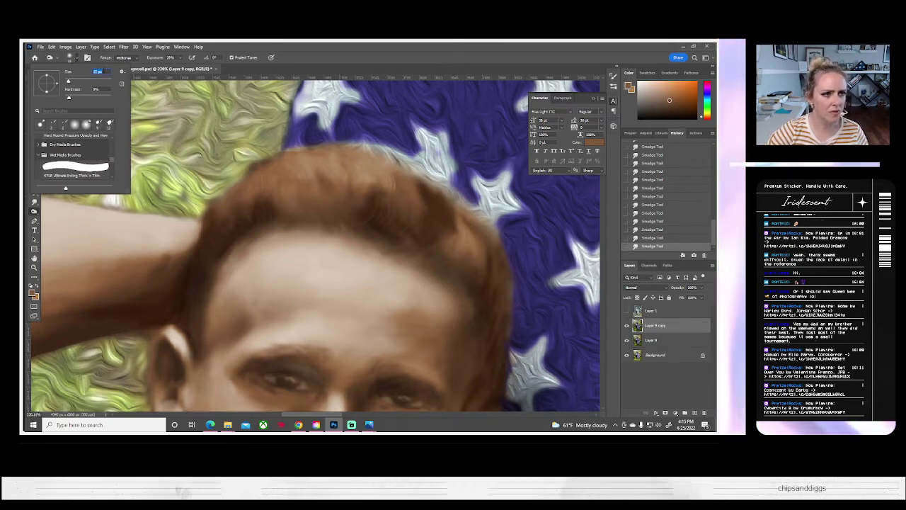
{"action": "type", "text": "10"}
{"action": "key", "text": "Return"}
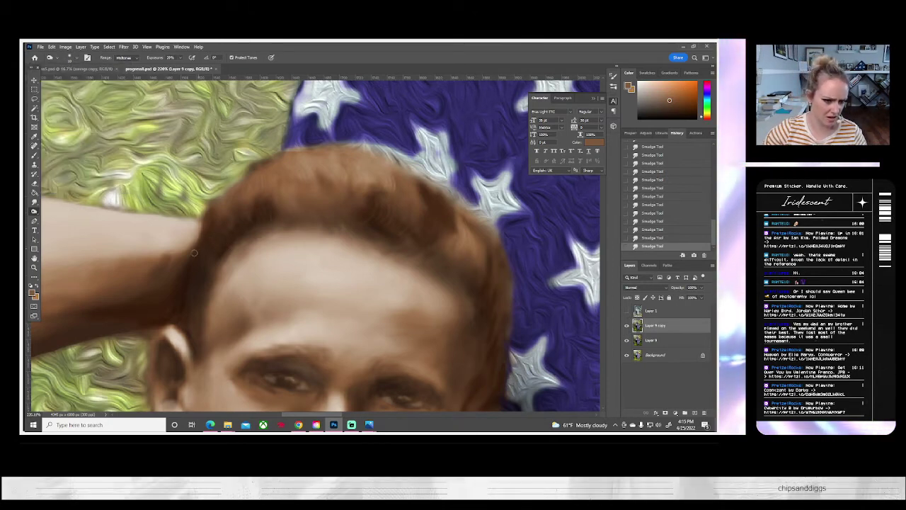
{"action": "left_click_drag", "start_coordinate": [264, 239], "coordinate": [283, 241]}
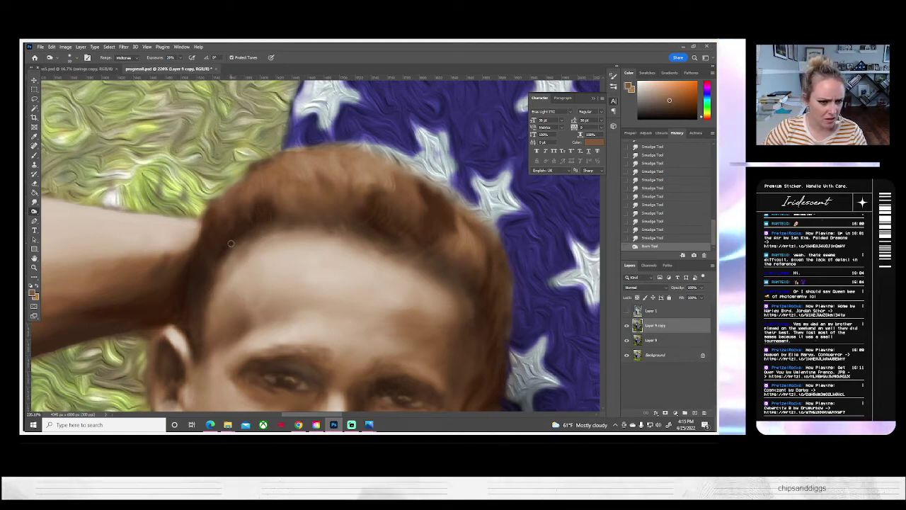
{"action": "left_click_drag", "start_coordinate": [263, 224], "coordinate": [269, 222]}
{"action": "left_click_drag", "start_coordinate": [266, 223], "coordinate": [282, 221]}
{"action": "mouse_move", "coordinate": [282, 220]}
{"action": "left_mouse_down"}
{"action": "mouse_move", "coordinate": [305, 219]}
{"action": "mouse_move", "coordinate": [277, 220]}
{"action": "left_mouse_up"}
{"action": "mouse_move", "coordinate": [278, 220]}
{"action": "left_mouse_down"}
{"action": "mouse_move", "coordinate": [264, 221]}
{"action": "mouse_move", "coordinate": [295, 224]}
{"action": "left_mouse_up"}
{"action": "left_click_drag", "start_coordinate": [290, 223], "coordinate": [294, 227]}
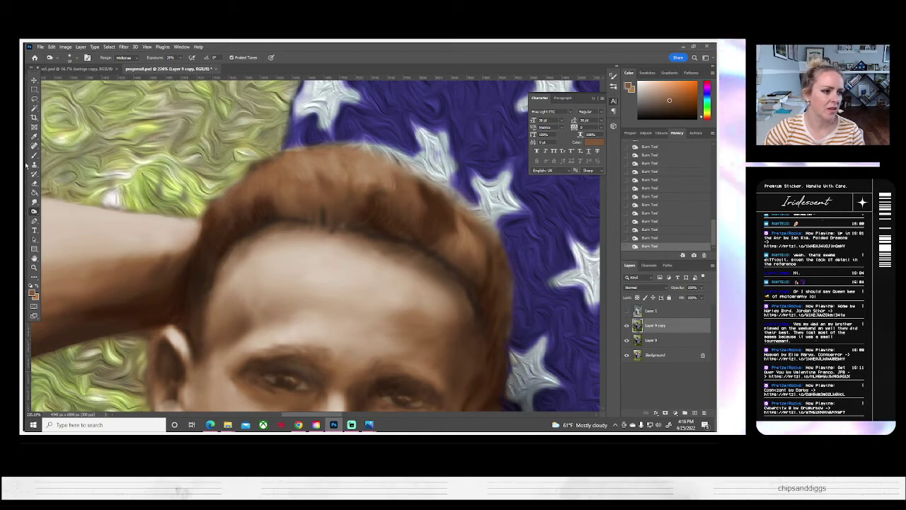
- Smudge the burned hairline to soften its edge between the forehead and the hair
{"action": "left_click", "coordinate": [34, 202]}
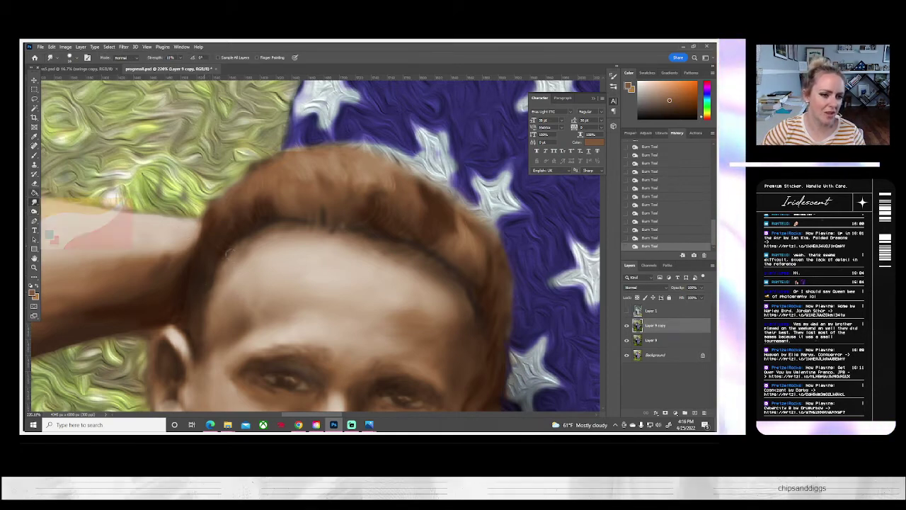
{"action": "mouse_move", "coordinate": [220, 260]}
{"action": "left_mouse_down"}
{"action": "mouse_move", "coordinate": [257, 237]}
{"action": "mouse_move", "coordinate": [230, 242]}
{"action": "mouse_move", "coordinate": [277, 208]}
{"action": "mouse_move", "coordinate": [284, 221]}
{"action": "mouse_move", "coordinate": [289, 211]}
{"action": "mouse_move", "coordinate": [314, 222]}
{"action": "mouse_move", "coordinate": [259, 233]}
{"action": "mouse_move", "coordinate": [228, 262]}
{"action": "mouse_move", "coordinate": [299, 238]}
{"action": "mouse_move", "coordinate": [320, 220]}
{"action": "mouse_move", "coordinate": [352, 235]}
{"action": "mouse_move", "coordinate": [303, 198]}
{"action": "mouse_move", "coordinate": [363, 237]}
{"action": "mouse_move", "coordinate": [331, 234]}
{"action": "left_mouse_up"}
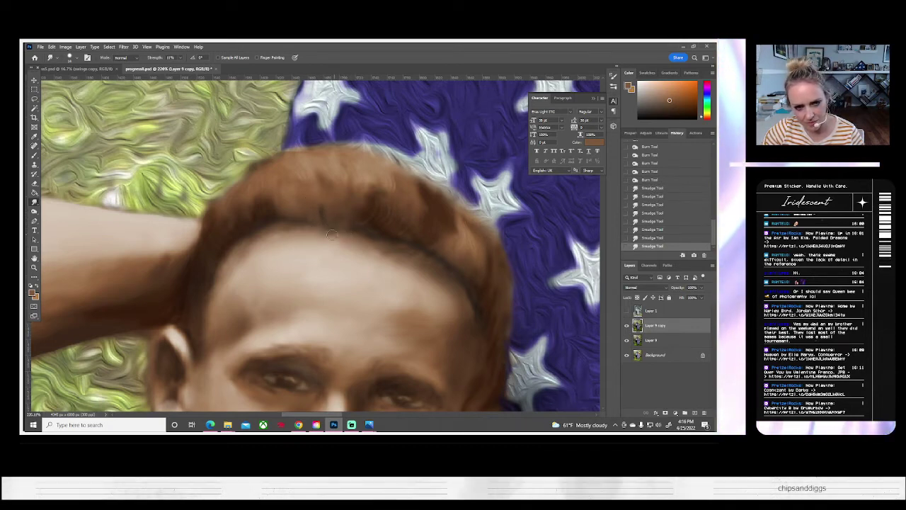
{"action": "mouse_move", "coordinate": [418, 239]}
{"action": "left_mouse_down"}
{"action": "mouse_move", "coordinate": [395, 237]}
{"action": "mouse_move", "coordinate": [393, 215]}
{"action": "mouse_move", "coordinate": [365, 226]}
{"action": "mouse_move", "coordinate": [351, 219]}
{"action": "mouse_move", "coordinate": [456, 249]}
{"action": "mouse_move", "coordinate": [446, 256]}
{"action": "mouse_move", "coordinate": [425, 244]}
{"action": "mouse_move", "coordinate": [442, 259]}
{"action": "mouse_move", "coordinate": [427, 265]}
{"action": "mouse_move", "coordinate": [387, 251]}
{"action": "left_mouse_up"}
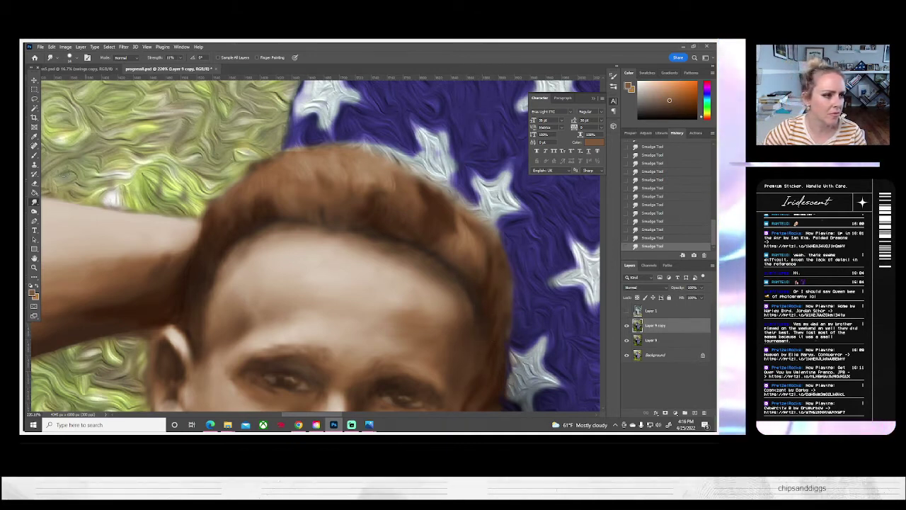
- Paint dark brown dabs sampled from the hair along the man's hairline, from the flag-side temple toward the center of the forehead
{"action": "key", "text": "b"}
{"action": "left_click", "coordinate": [74, 58]}
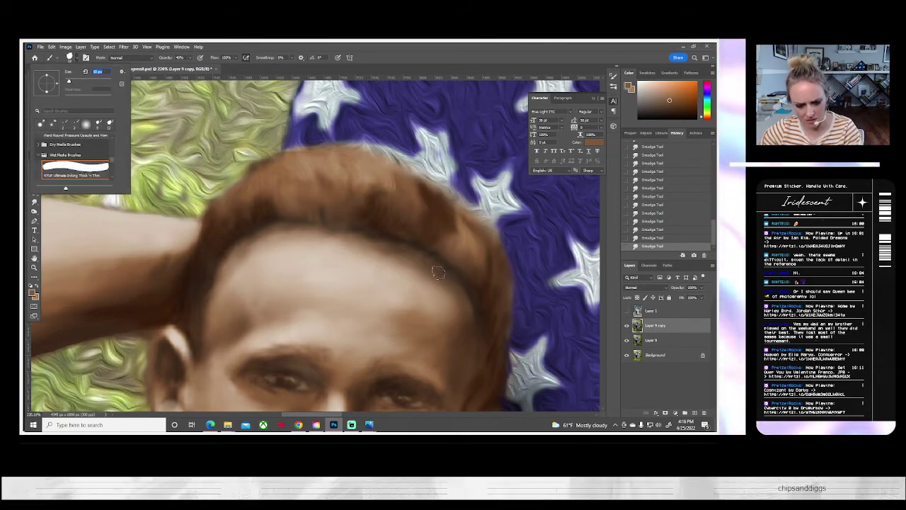
{"action": "left_click", "coordinate": [472, 288], "text": "alt"}
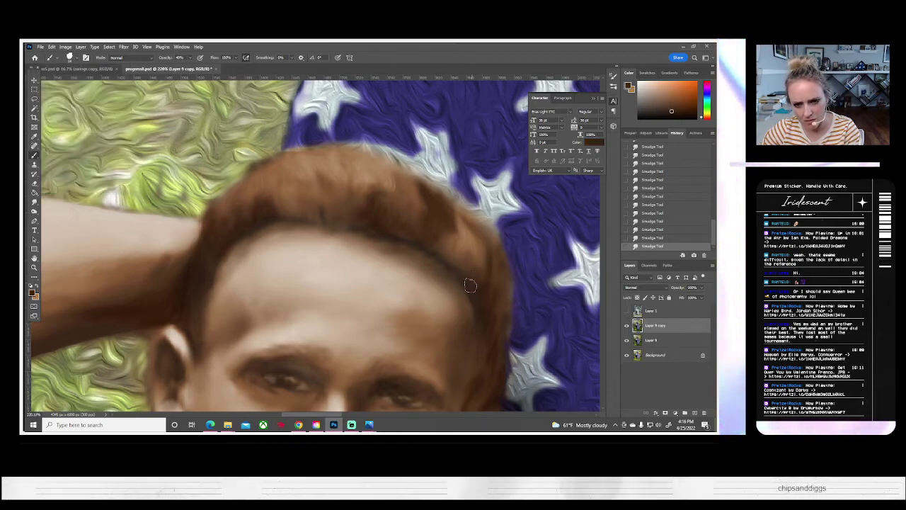
{"action": "left_click_drag", "start_coordinate": [471, 285], "coordinate": [468, 274]}
{"action": "left_click_drag", "start_coordinate": [468, 277], "coordinate": [457, 266]}
{"action": "left_click_drag", "start_coordinate": [458, 268], "coordinate": [454, 261]}
{"action": "mouse_move", "coordinate": [455, 263]}
{"action": "left_mouse_down"}
{"action": "mouse_move", "coordinate": [451, 247]}
{"action": "mouse_move", "coordinate": [445, 263]}
{"action": "mouse_move", "coordinate": [433, 242]}
{"action": "left_mouse_up"}
{"action": "mouse_move", "coordinate": [432, 248]}
{"action": "left_mouse_down"}
{"action": "mouse_move", "coordinate": [406, 236]}
{"action": "mouse_move", "coordinate": [419, 237]}
{"action": "left_mouse_up"}
{"action": "left_click", "coordinate": [412, 232], "text": "alt"}
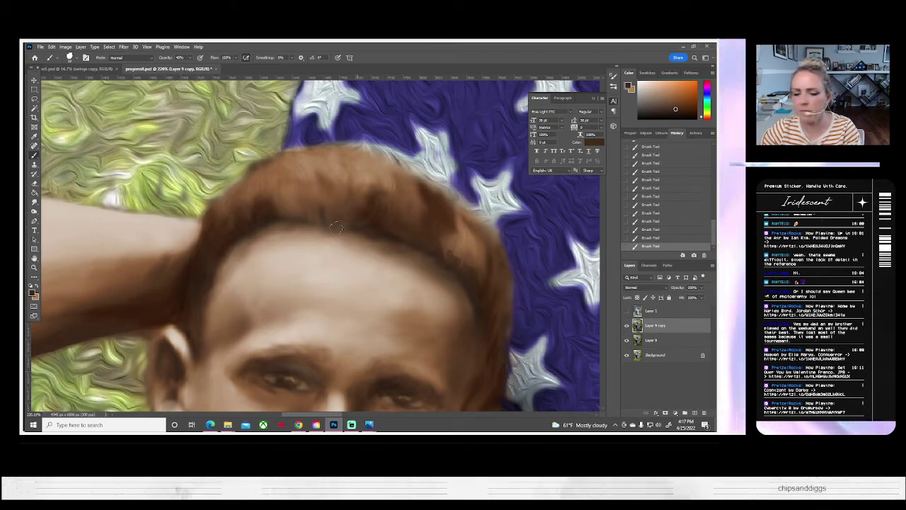
- Smudge the dark brown dabs into the flag-side hair and blend the hair above the raised-arm side of the forehead
{"action": "left_click", "coordinate": [34, 202]}
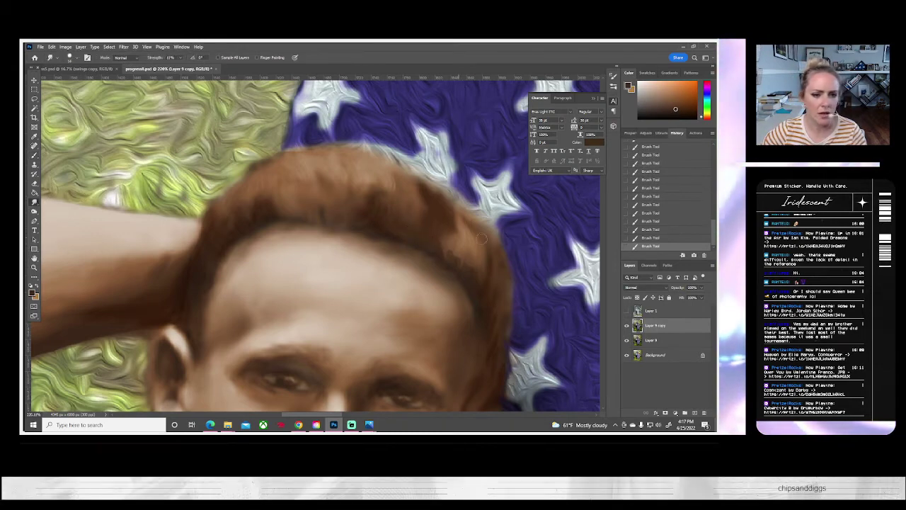
{"action": "mouse_move", "coordinate": [443, 256]}
{"action": "left_mouse_down"}
{"action": "mouse_move", "coordinate": [468, 256]}
{"action": "mouse_move", "coordinate": [485, 284]}
{"action": "mouse_move", "coordinate": [447, 250]}
{"action": "mouse_move", "coordinate": [436, 255]}
{"action": "mouse_move", "coordinate": [468, 232]}
{"action": "left_mouse_up"}
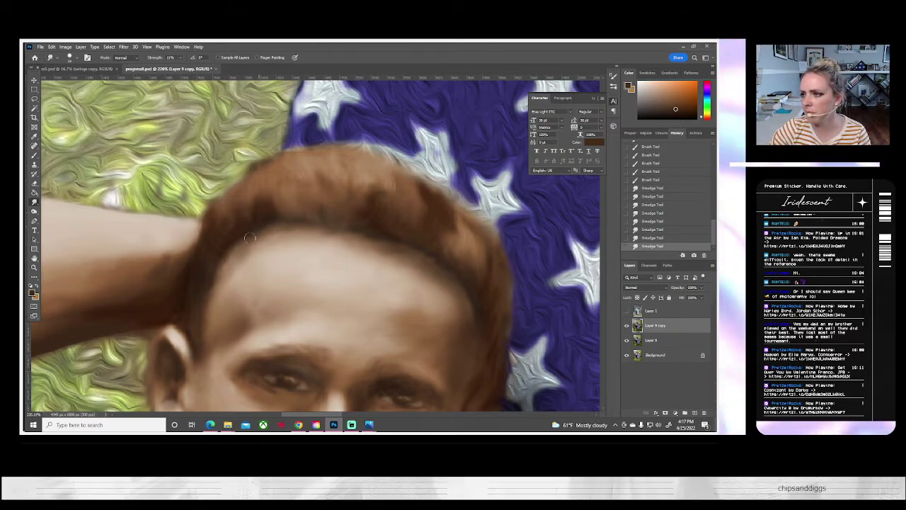
{"action": "left_click_drag", "start_coordinate": [245, 206], "coordinate": [256, 209]}
{"action": "left_click_drag", "start_coordinate": [257, 212], "coordinate": [264, 194]}
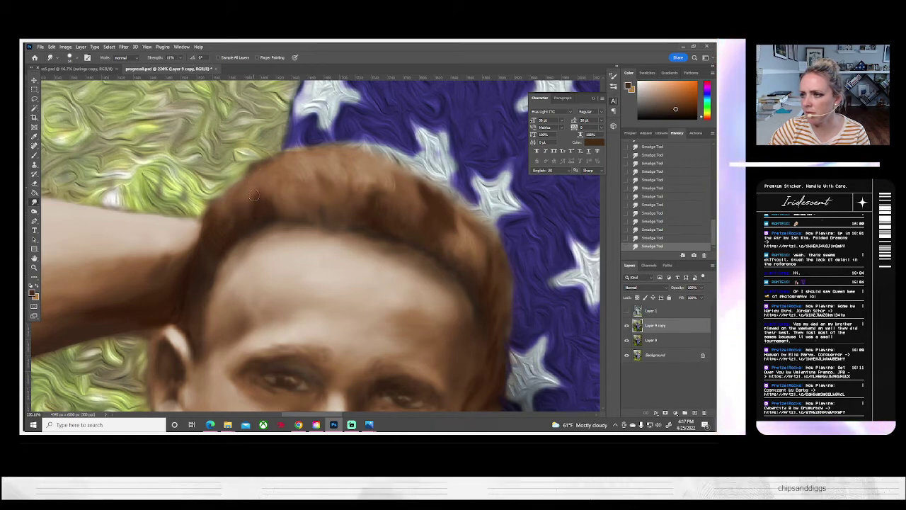
- Save the progress8 document
{"action": "left_click", "coordinate": [34, 267]}
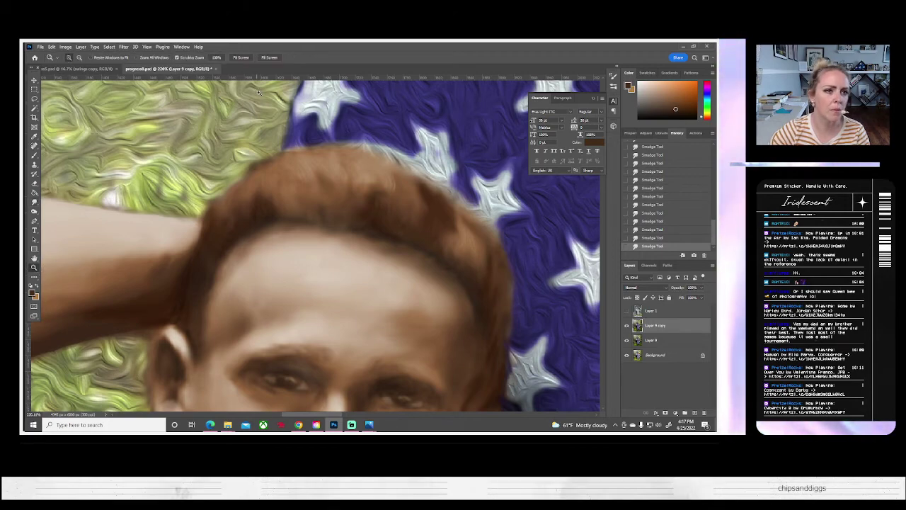
{"action": "left_click", "coordinate": [240, 58]}
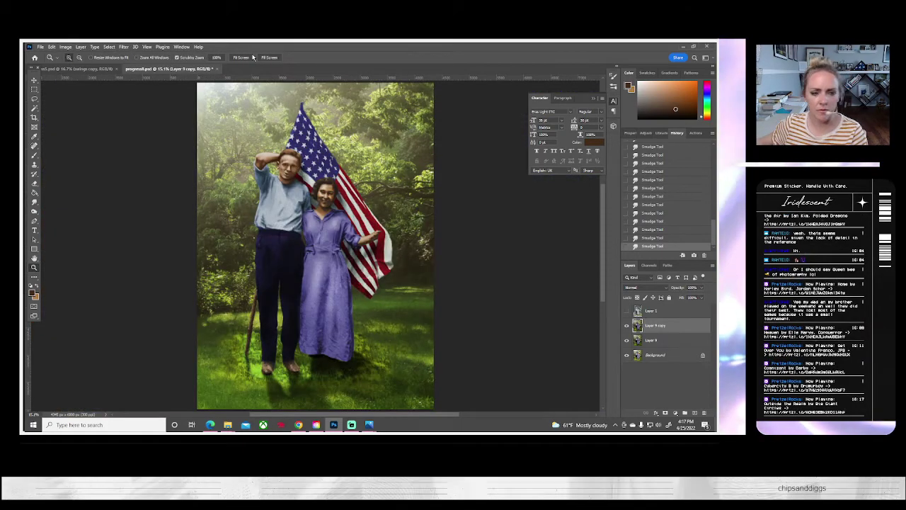
{"action": "left_click", "coordinate": [41, 47]}
{"action": "left_click", "coordinate": [57, 126]}
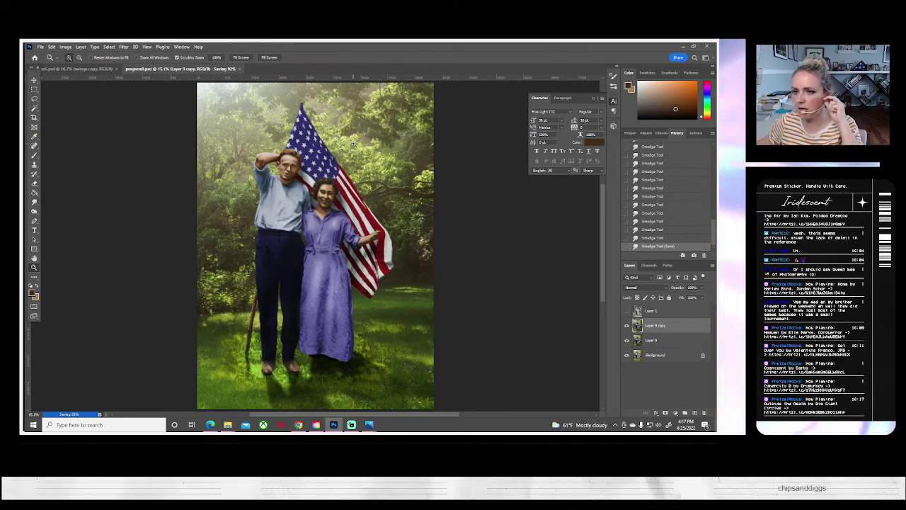
- Compare the full painted image with the original black-and-white photo by showing and hiding Layer 1
{"action": "left_click", "coordinate": [626, 312]}
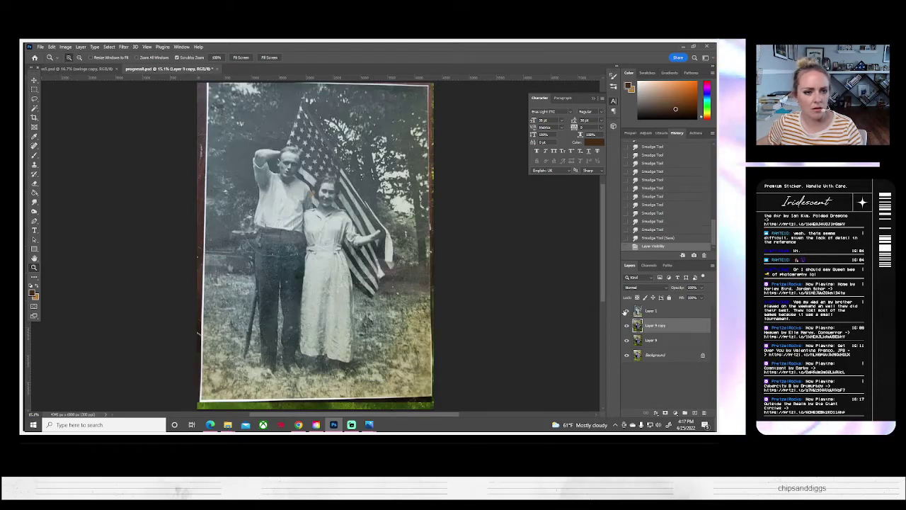
{"action": "left_click", "coordinate": [626, 311]}
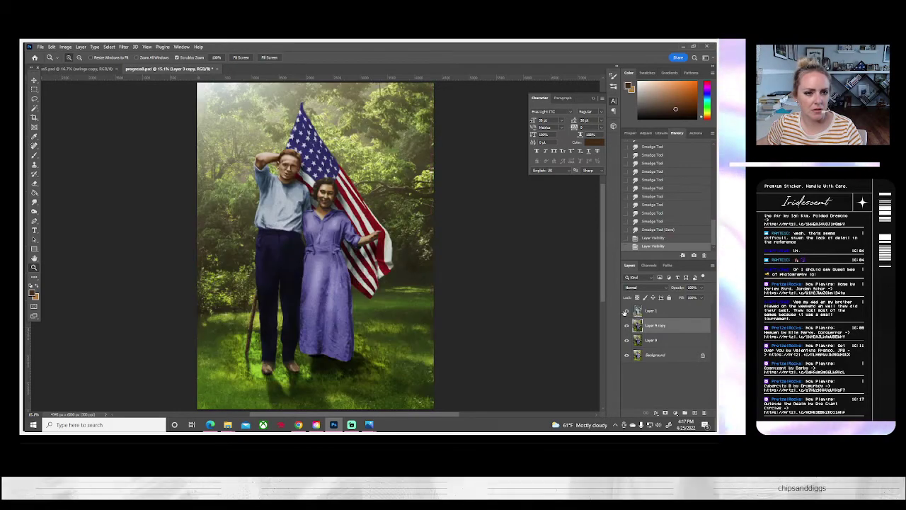
{"action": "left_click", "coordinate": [626, 312]}
{"action": "left_click", "coordinate": [626, 311]}
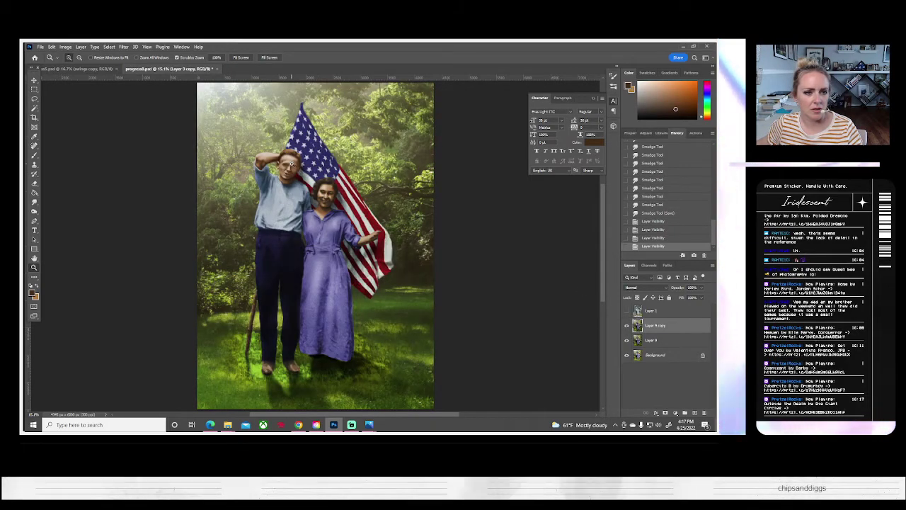
- Examine the couple's heads and upper bodies up close, comparing the painting with the original photo on Layer 1
{"action": "left_click_drag", "start_coordinate": [291, 164], "coordinate": [339, 263]}
{"action": "left_click_drag", "start_coordinate": [281, 153], "coordinate": [320, 212]}
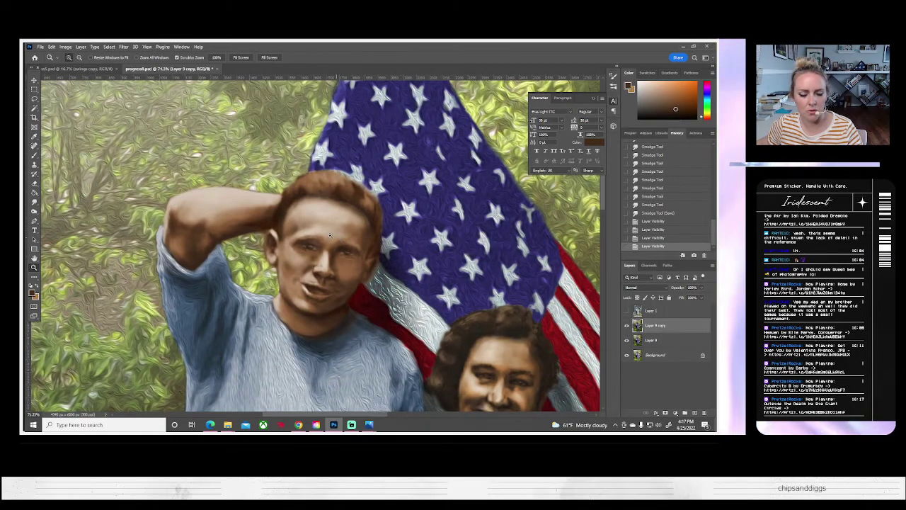
{"action": "left_click_drag", "start_coordinate": [377, 387], "coordinate": [293, 211]}
{"action": "left_click_drag", "start_coordinate": [235, 153], "coordinate": [304, 222]}
{"action": "scroll", "coordinate": [301, 205], "scroll_direction": "right", "scroll_amount": 2}
{"action": "scroll", "coordinate": [293, 196], "scroll_direction": "left", "scroll_amount": 2}
{"action": "scroll", "coordinate": [293, 197], "scroll_direction": "up", "scroll_amount": 5}
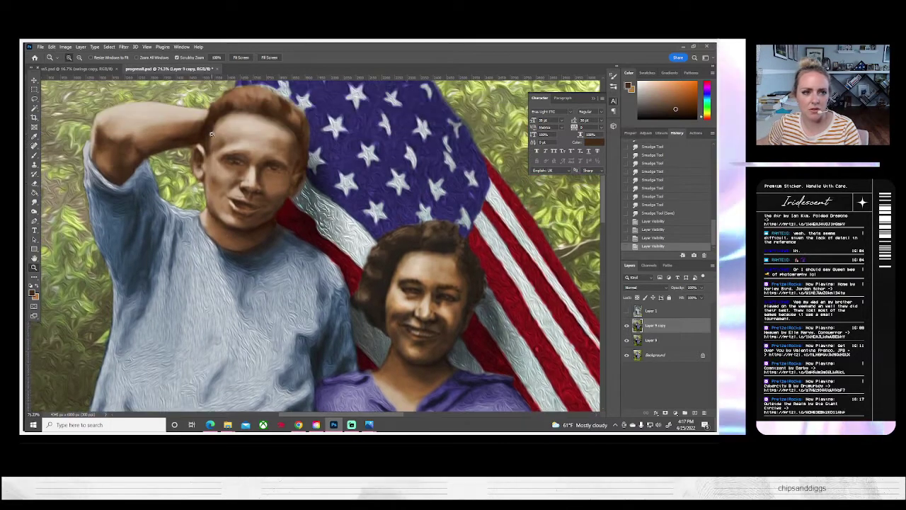
{"action": "scroll", "coordinate": [358, 408], "scroll_direction": "left", "scroll_amount": 4}
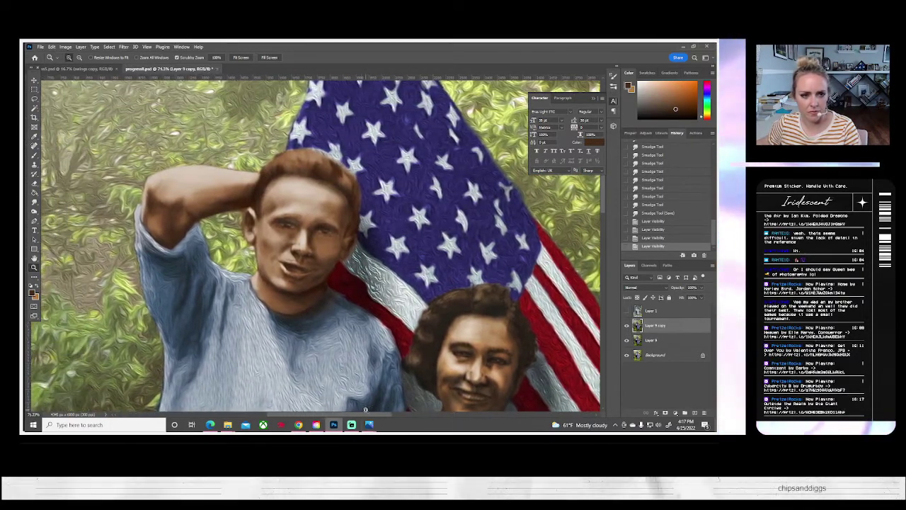
{"action": "left_click", "coordinate": [627, 311]}
{"action": "left_click", "coordinate": [627, 310]}
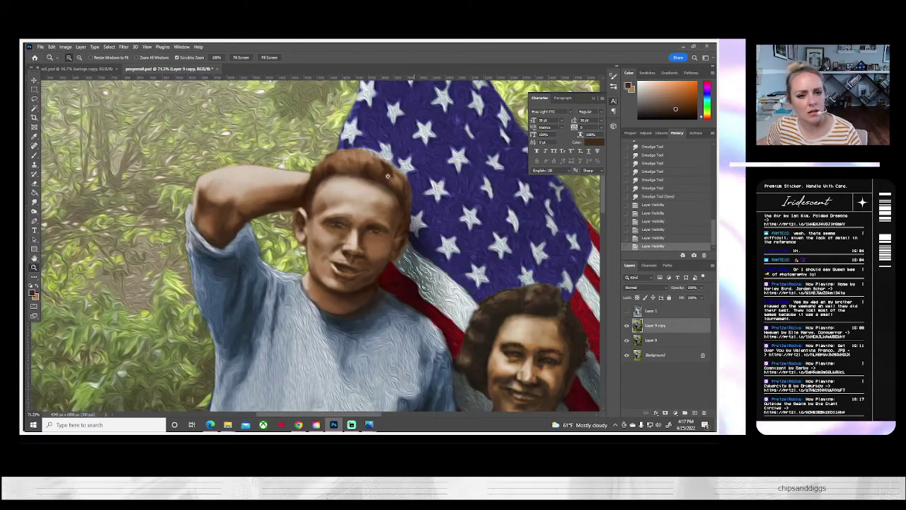
- Switch from zooming to the Brush tool and enlarge its tip for painting the man's hair
{"action": "left_click", "coordinate": [34, 156]}
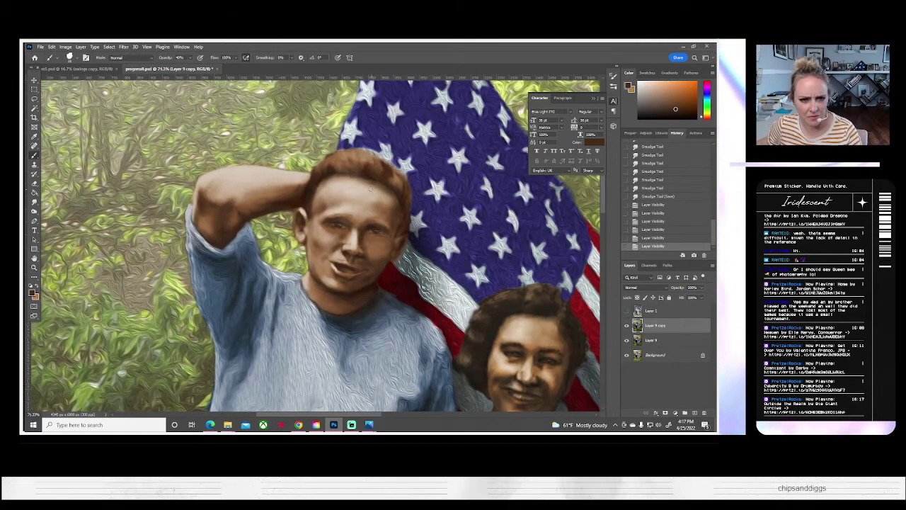
{"action": "left_click", "coordinate": [75, 59]}
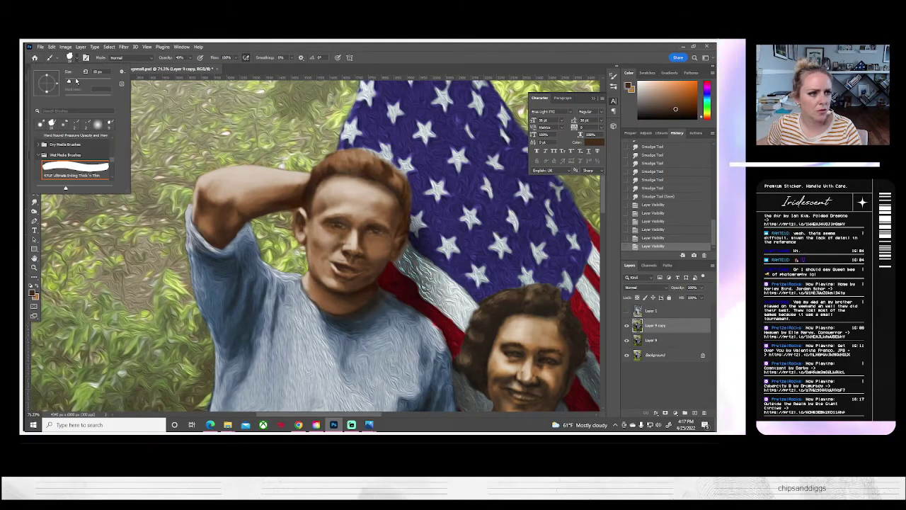
{"action": "left_click", "coordinate": [74, 81]}
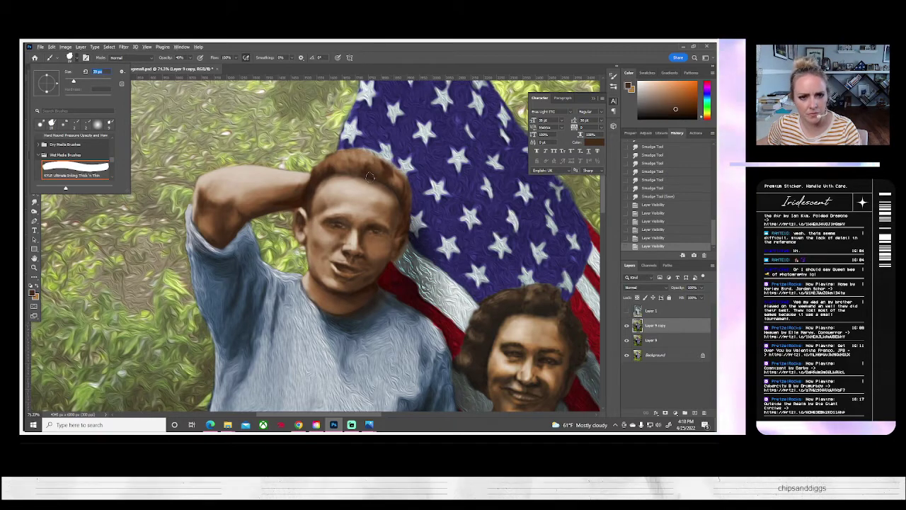
- Try painting along the man's front hairline with a sampled colour after checking the original photo on Layer 1
{"action": "left_click", "coordinate": [370, 176], "text": "alt"}
{"action": "scroll", "coordinate": [369, 177], "scroll_direction": "up", "scroll_amount": 1}
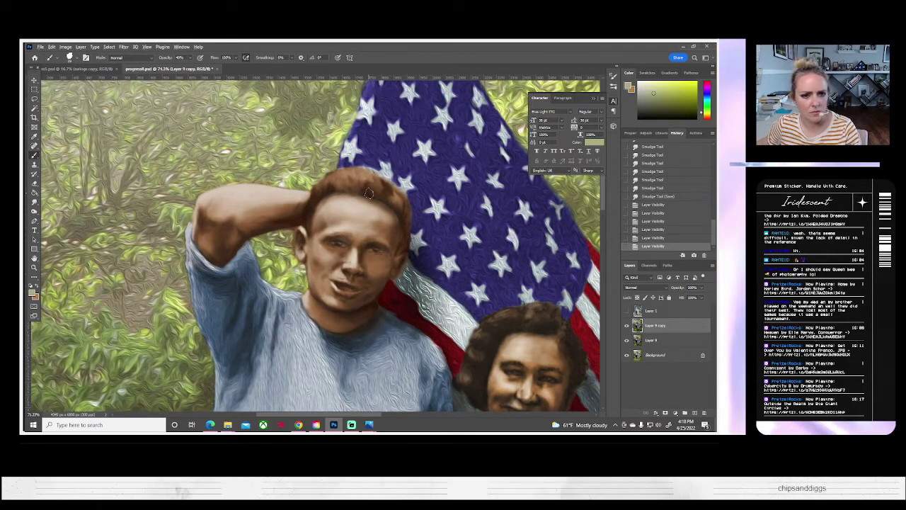
{"action": "scroll", "coordinate": [375, 193], "scroll_direction": "up", "scroll_amount": 1}
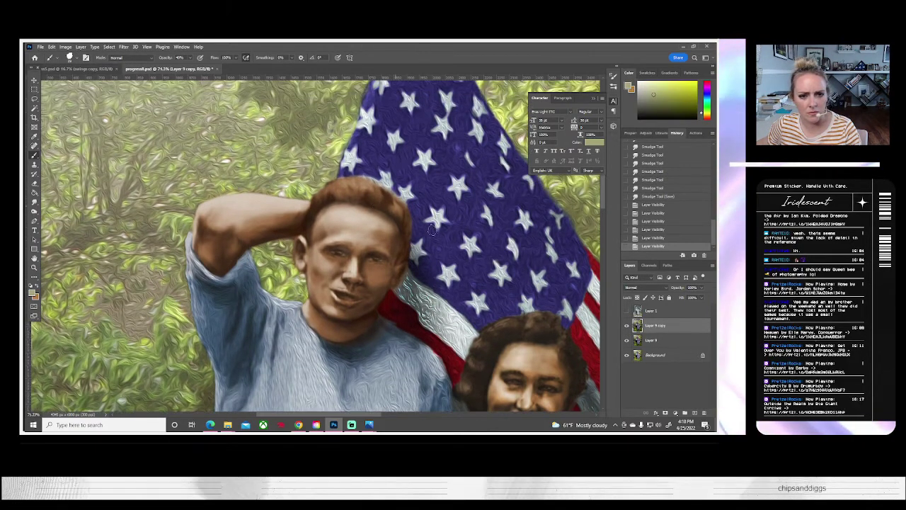
{"action": "left_click", "coordinate": [627, 310]}
{"action": "left_click", "coordinate": [626, 310]}
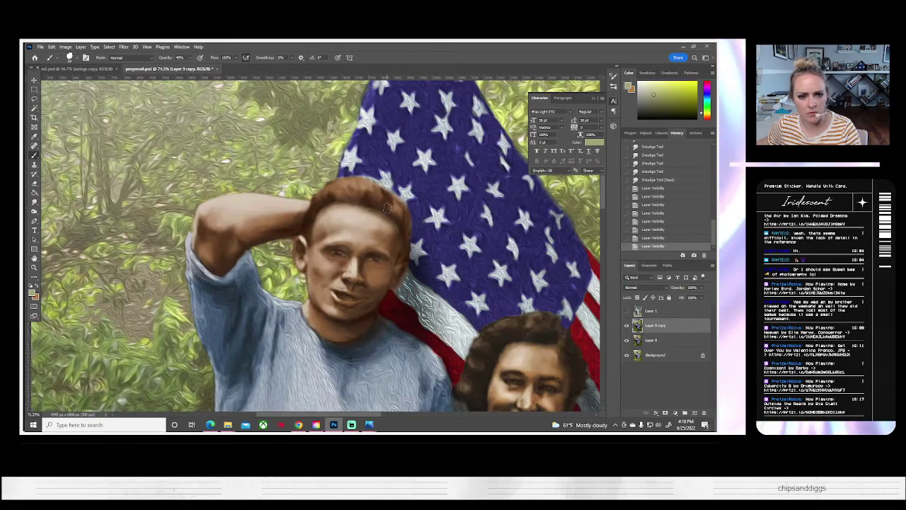
{"action": "mouse_move", "coordinate": [318, 219]}
{"action": "left_mouse_down"}
{"action": "mouse_move", "coordinate": [344, 293]}
{"action": "mouse_move", "coordinate": [369, 187]}
{"action": "mouse_move", "coordinate": [398, 211]}
{"action": "left_mouse_up"}
{"action": "key", "text": "ctrl+z"}
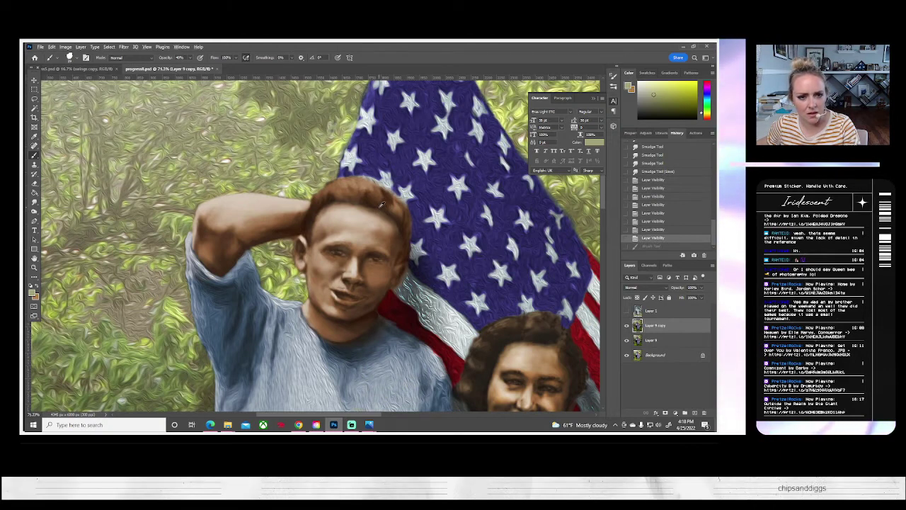
- Sample colours around the man's hairline and compare it with the original photo by showing and hiding Layer 1
{"action": "left_click", "coordinate": [380, 208], "text": "alt"}
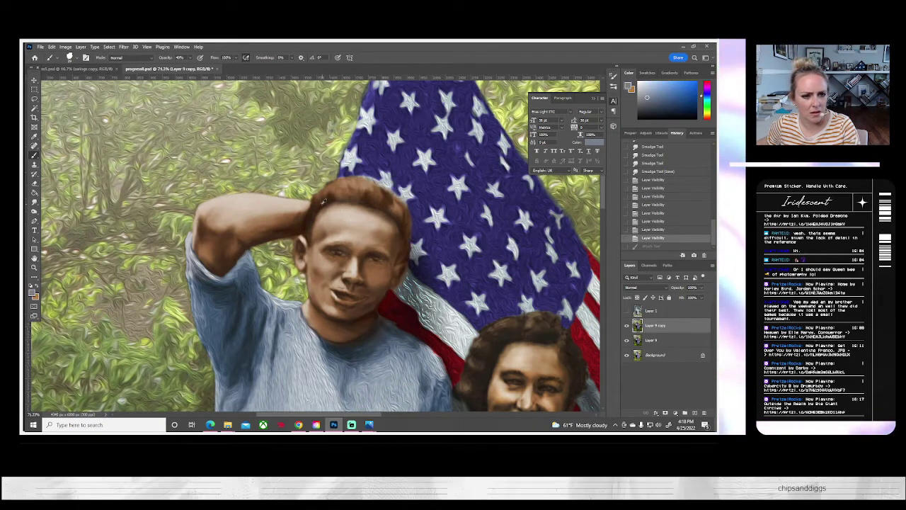
{"action": "left_click", "coordinate": [310, 223], "text": "alt"}
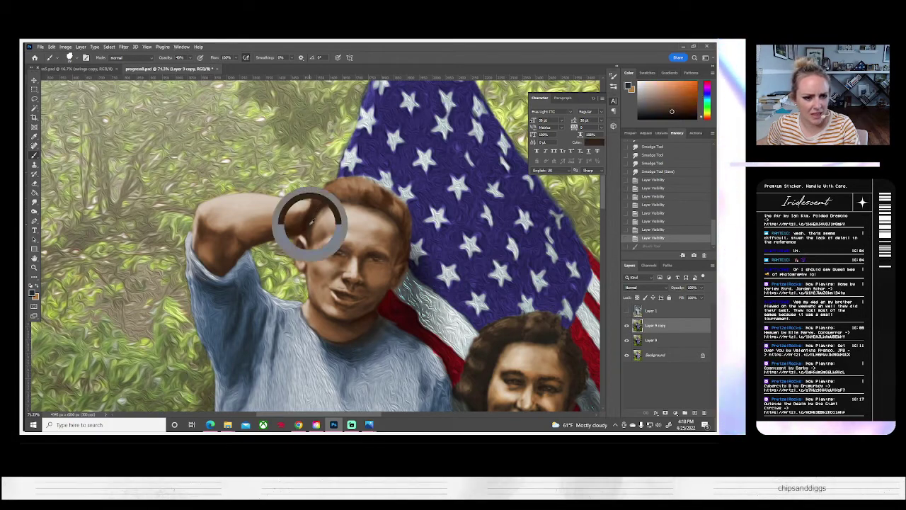
{"action": "left_click", "coordinate": [627, 312]}
{"action": "left_click", "coordinate": [627, 312]}
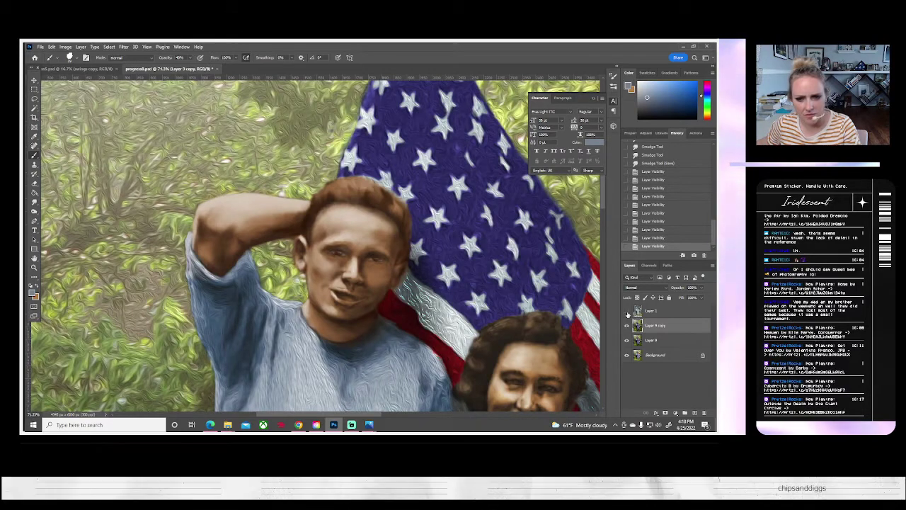
{"action": "left_click", "coordinate": [627, 311]}
{"action": "left_click", "coordinate": [627, 312]}
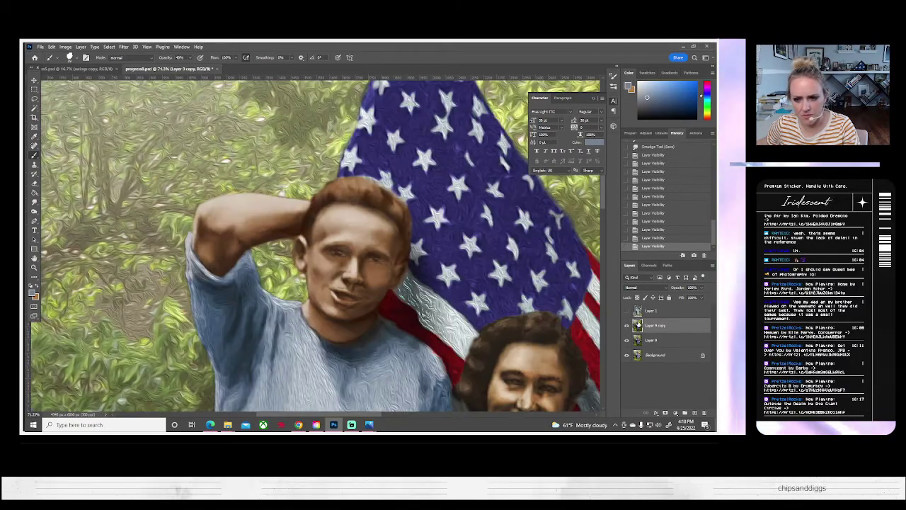
- Try a saturated medium brown on the man's front hairline, checking the hair against the original photo on Layer 1
{"action": "key", "text": "x"}
{"action": "left_click", "coordinate": [32, 293]}
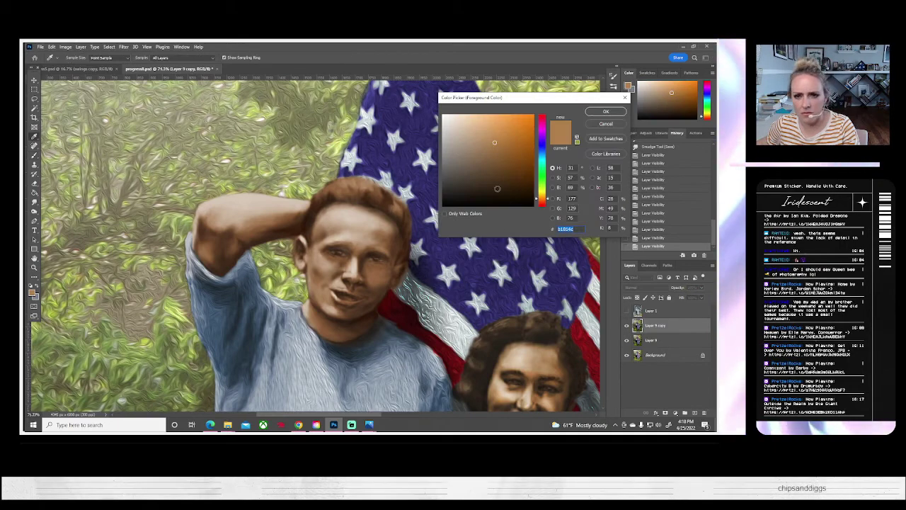
{"action": "left_click", "coordinate": [524, 162]}
{"action": "left_click", "coordinate": [608, 112]}
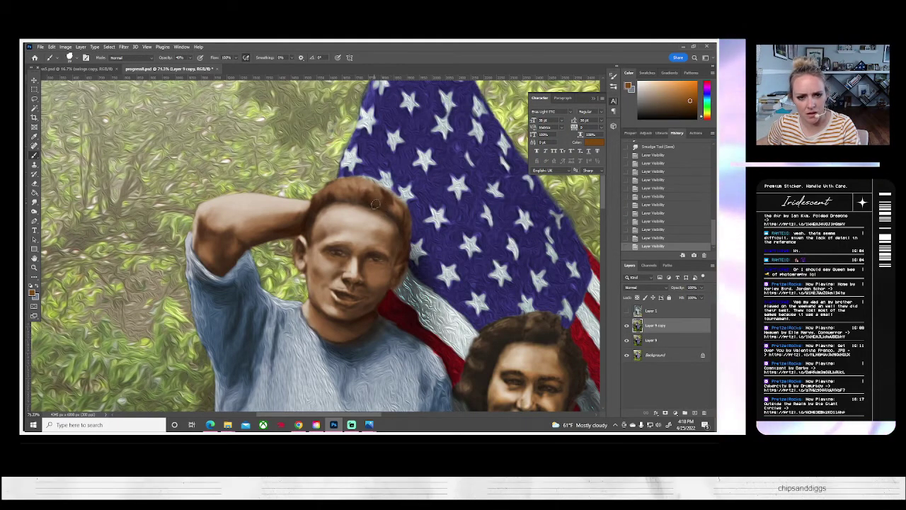
{"action": "left_click", "coordinate": [627, 311]}
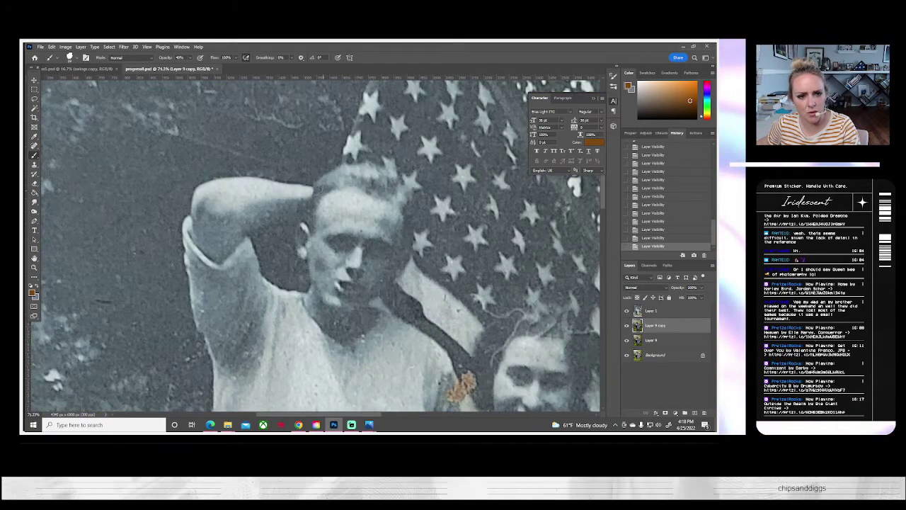
{"action": "left_click", "coordinate": [627, 312]}
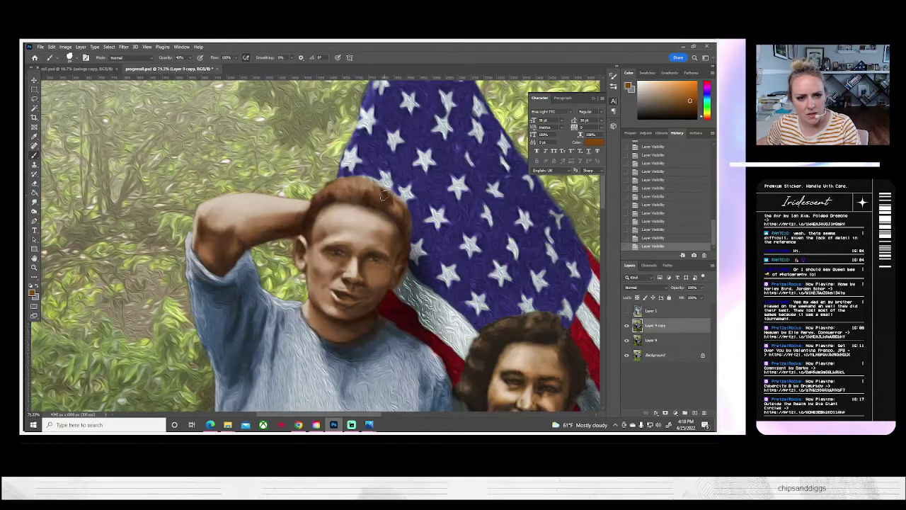
{"action": "key", "text": "ctrl+z"}
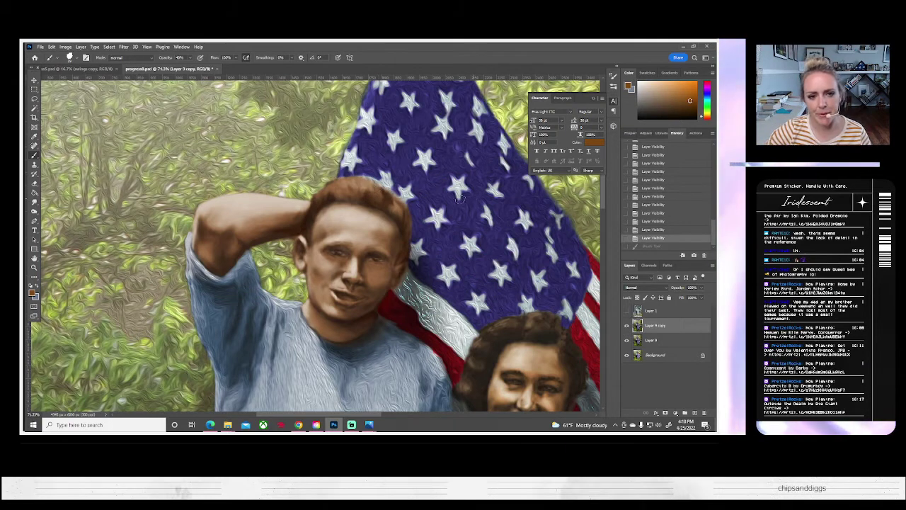
{"action": "left_click_drag", "start_coordinate": [388, 201], "coordinate": [361, 202]}
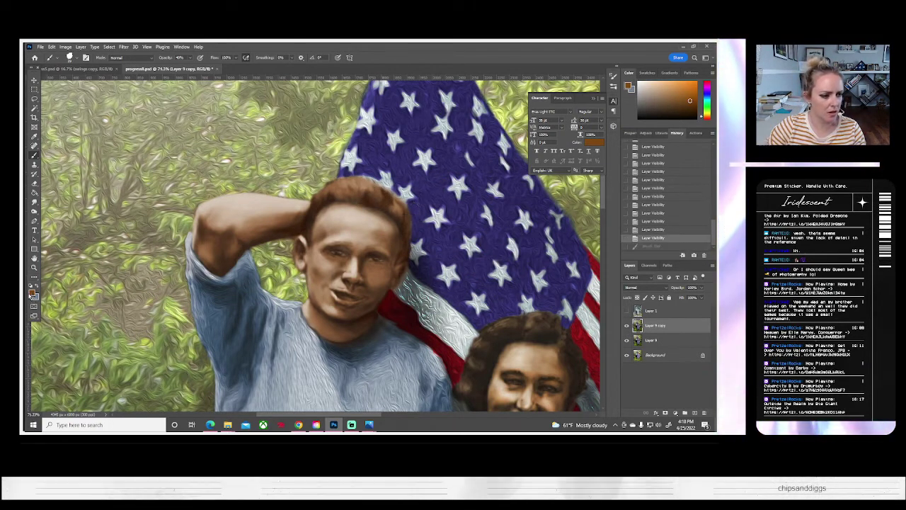
- Set the foreground colour to dark brown #53320d and paint it over the man's front hairline above the forehead
{"action": "left_click", "coordinate": [32, 291]}
{"action": "left_click", "coordinate": [521, 177]}
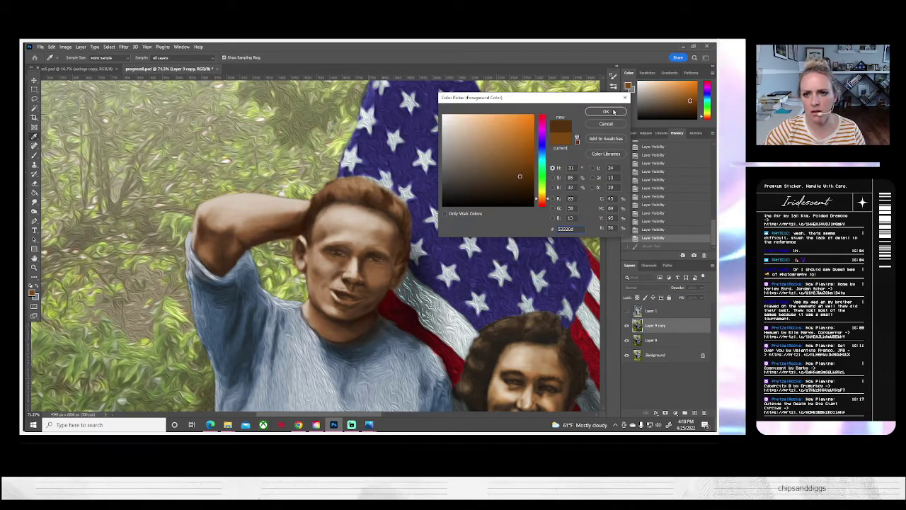
{"action": "left_click", "coordinate": [610, 111]}
{"action": "left_click_drag", "start_coordinate": [387, 197], "coordinate": [362, 202]}
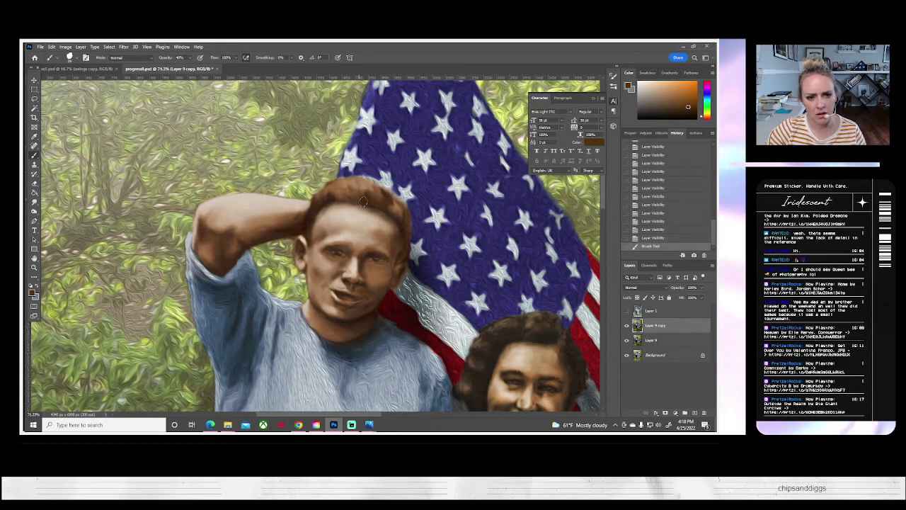
{"action": "left_click", "coordinate": [371, 199]}
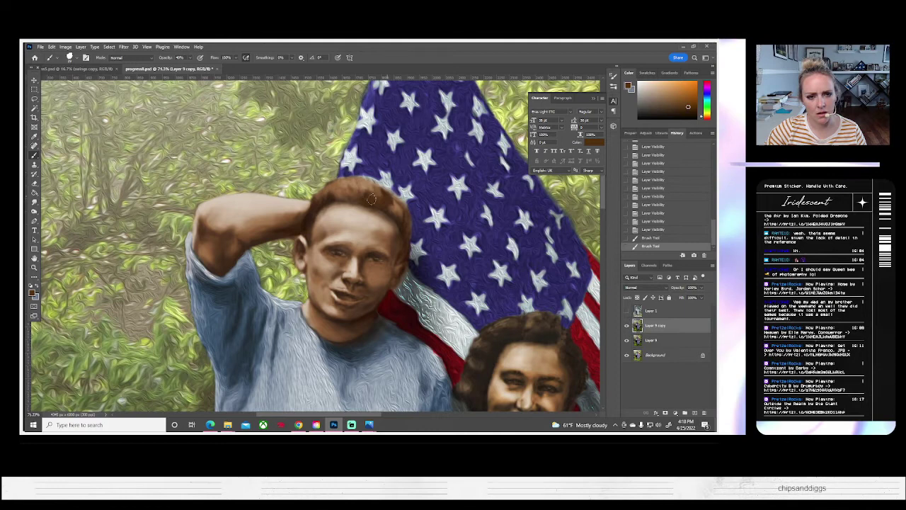
- Sample the darker brown beside the raised arm and deepen the man's temple, front hairline and flag-side head edge
{"action": "left_click", "coordinate": [306, 224]}
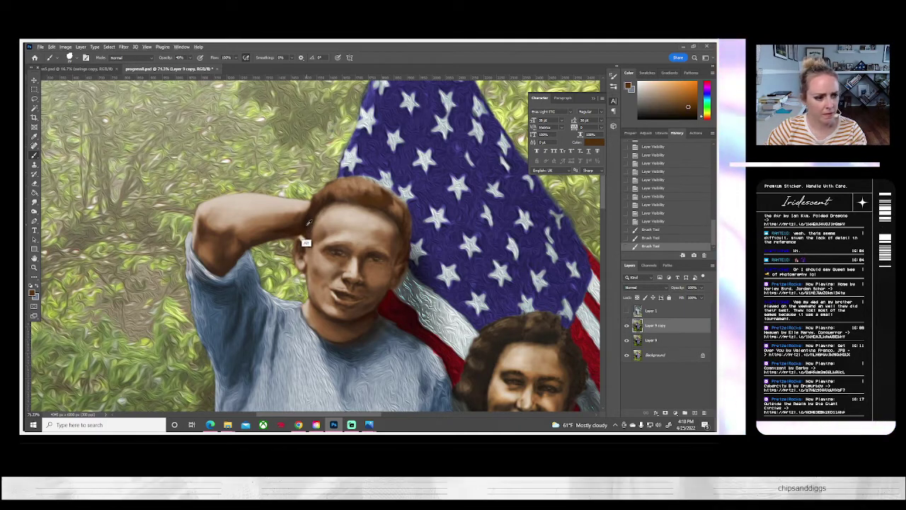
{"action": "left_click", "coordinate": [306, 225], "text": "alt"}
{"action": "left_click_drag", "start_coordinate": [306, 227], "coordinate": [311, 218]}
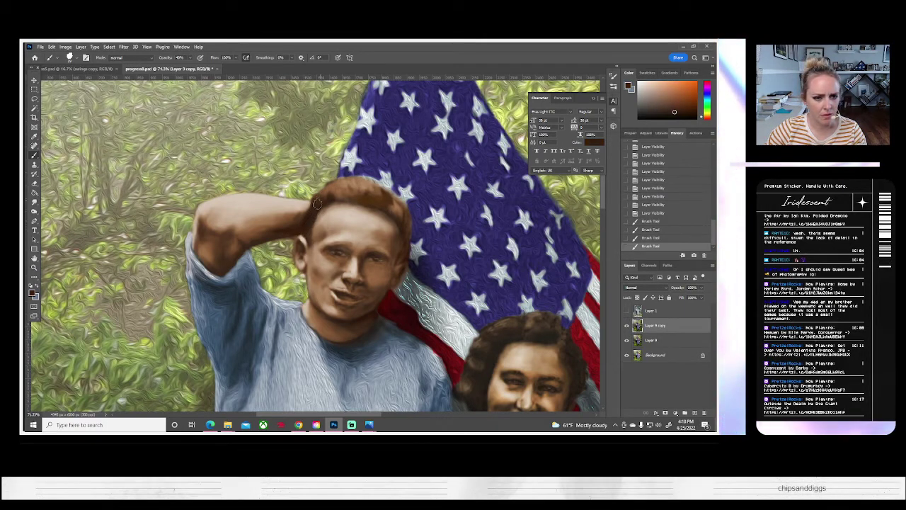
{"action": "left_click_drag", "start_coordinate": [388, 205], "coordinate": [371, 200]}
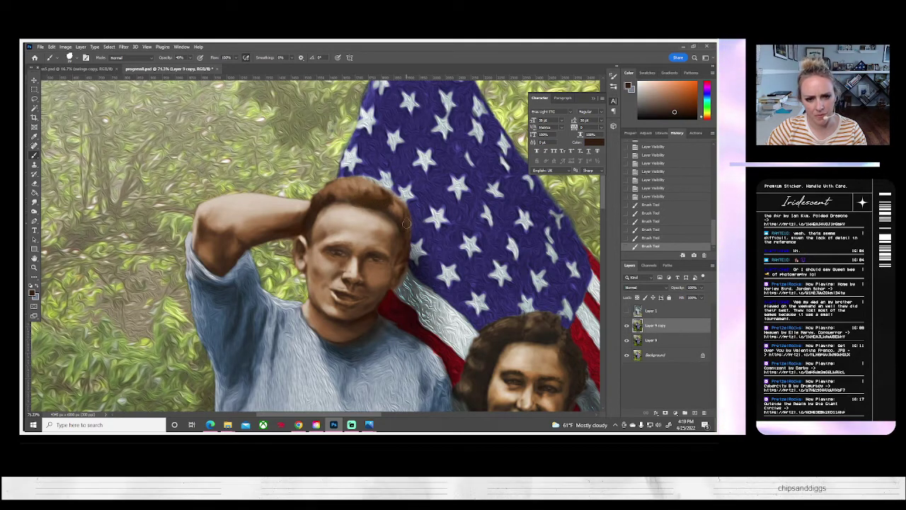
{"action": "left_click", "coordinate": [406, 230]}
{"action": "left_click", "coordinate": [400, 259]}
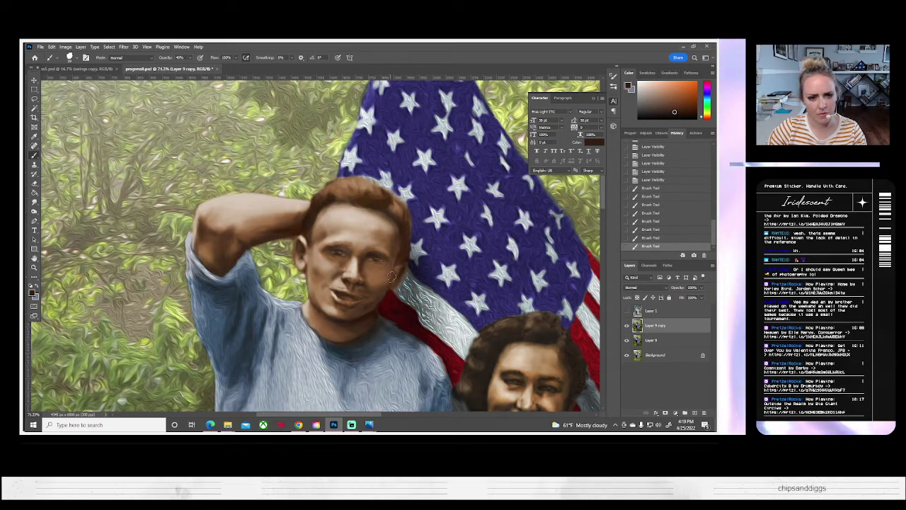
- Smudge the new dark brown paint into the hair on the raised-arm side of the man's forehead
{"action": "left_click", "coordinate": [34, 202]}
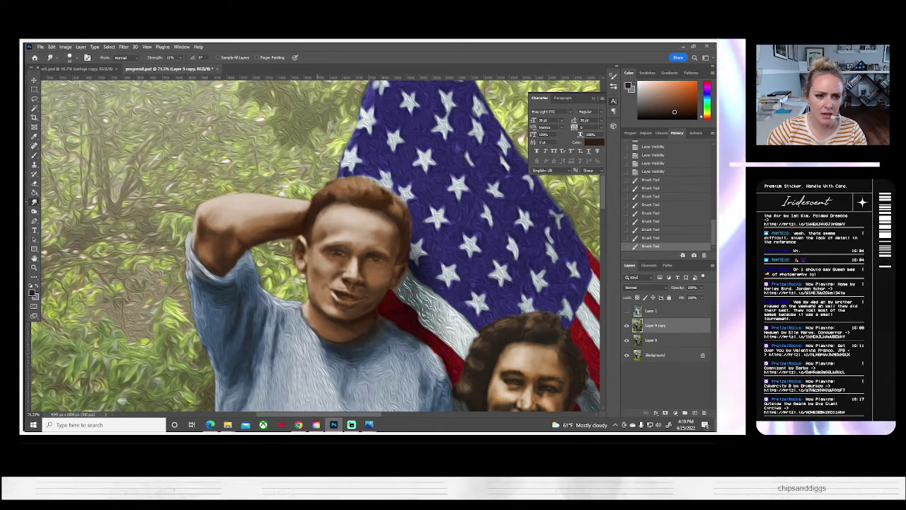
{"action": "key", "text": "r"}
{"action": "left_click_drag", "start_coordinate": [330, 186], "coordinate": [321, 218]}
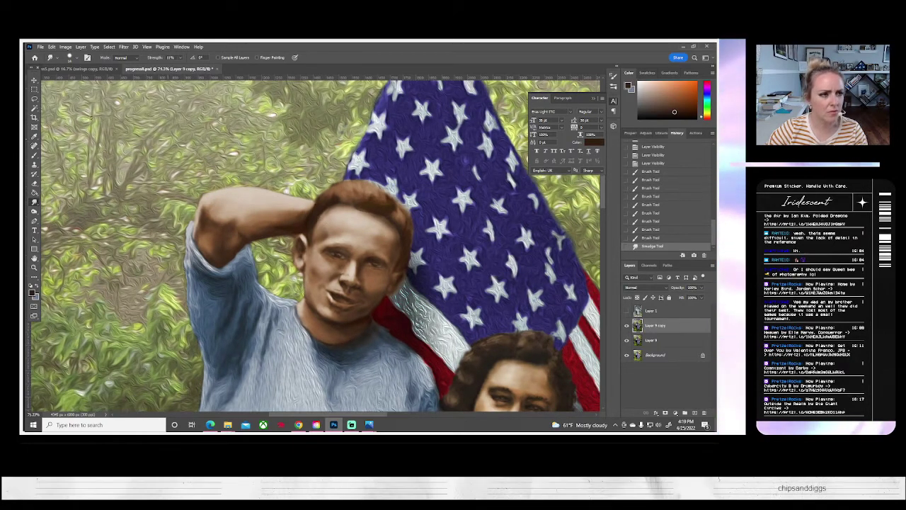
- Smudge the skin along the man's hairline and forehead and down the shadowed side of his face
{"action": "left_click", "coordinate": [312, 226]}
{"action": "left_click", "coordinate": [71, 57]}
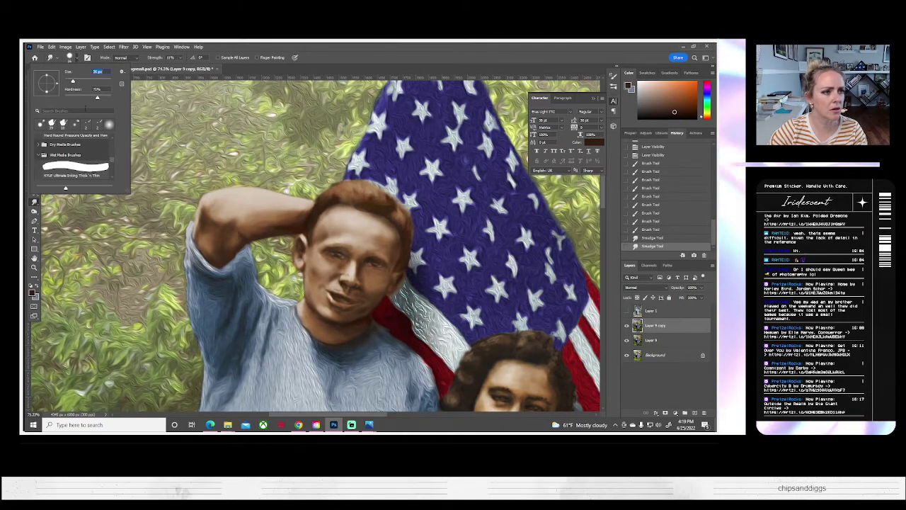
{"action": "left_click_drag", "start_coordinate": [322, 212], "coordinate": [364, 189]}
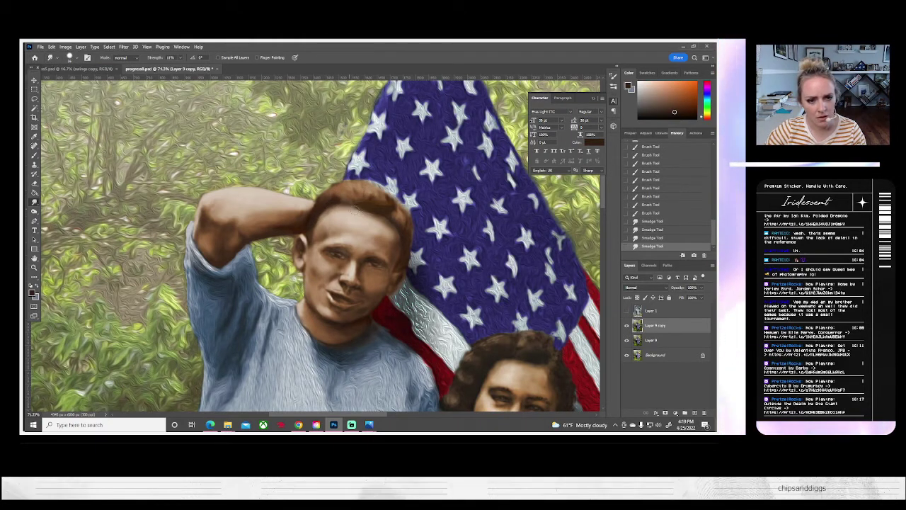
{"action": "mouse_move", "coordinate": [357, 210]}
{"action": "left_mouse_down"}
{"action": "mouse_move", "coordinate": [389, 203]}
{"action": "mouse_move", "coordinate": [368, 204]}
{"action": "mouse_move", "coordinate": [391, 208]}
{"action": "mouse_move", "coordinate": [397, 220]}
{"action": "mouse_move", "coordinate": [345, 210]}
{"action": "mouse_move", "coordinate": [431, 237]}
{"action": "mouse_move", "coordinate": [406, 250]}
{"action": "mouse_move", "coordinate": [412, 249]}
{"action": "left_mouse_up"}
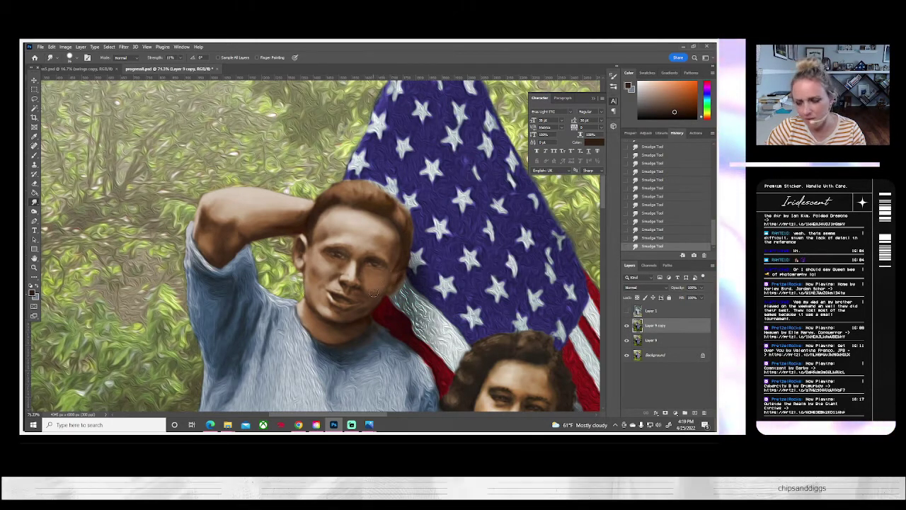
- Compare the painted portrait with the original black-and-white photo by toggling the photo layer's visibility
{"action": "left_click", "coordinate": [626, 311]}
{"action": "left_click", "coordinate": [626, 311]}
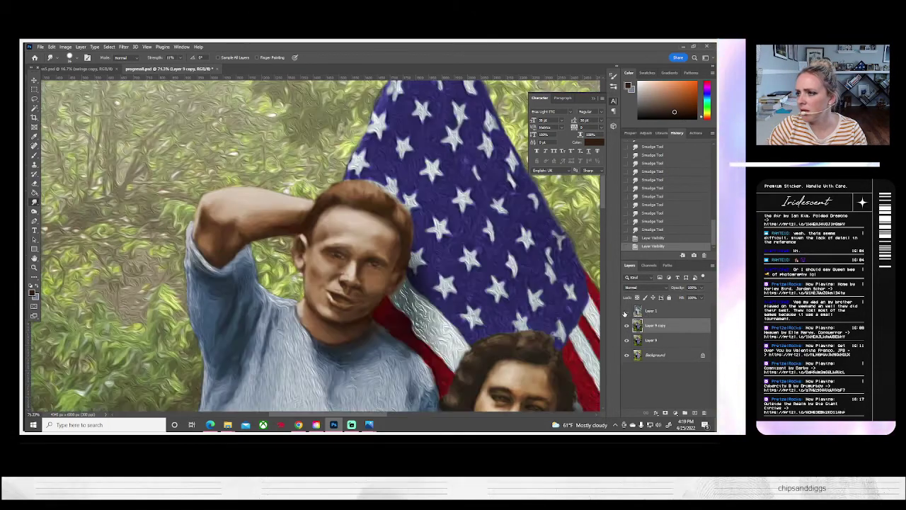
{"action": "left_click", "coordinate": [626, 311]}
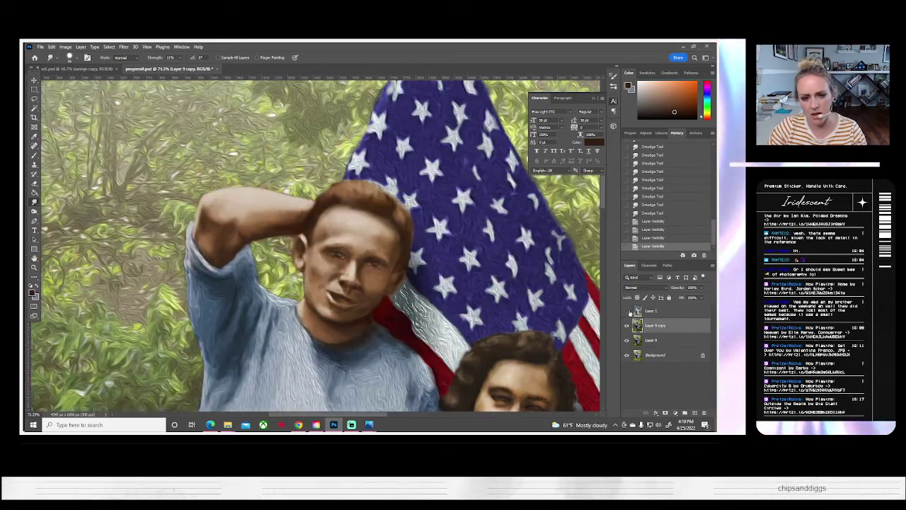
{"action": "left_click", "coordinate": [626, 311]}
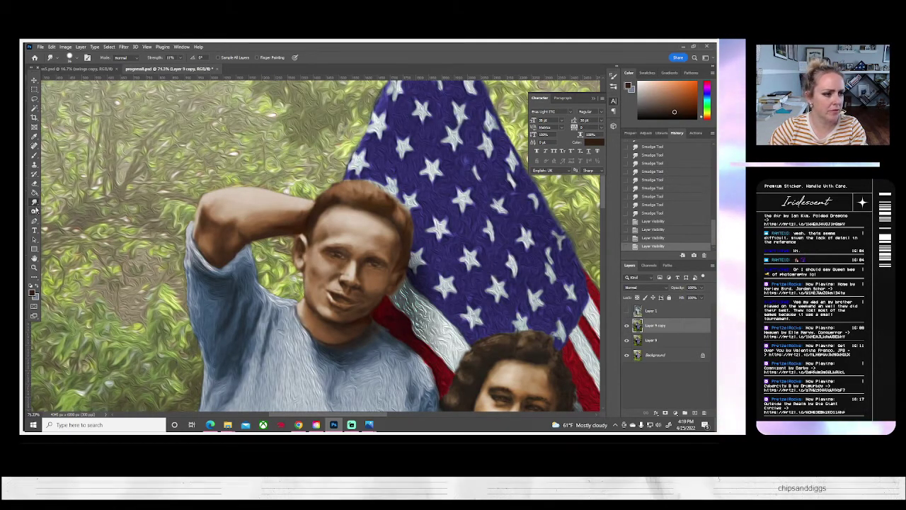
- Sample a mid-brown skin tone near the man's mouth and paint it over his shadowed cheek with the Brush tool
{"action": "left_click", "coordinate": [34, 184]}
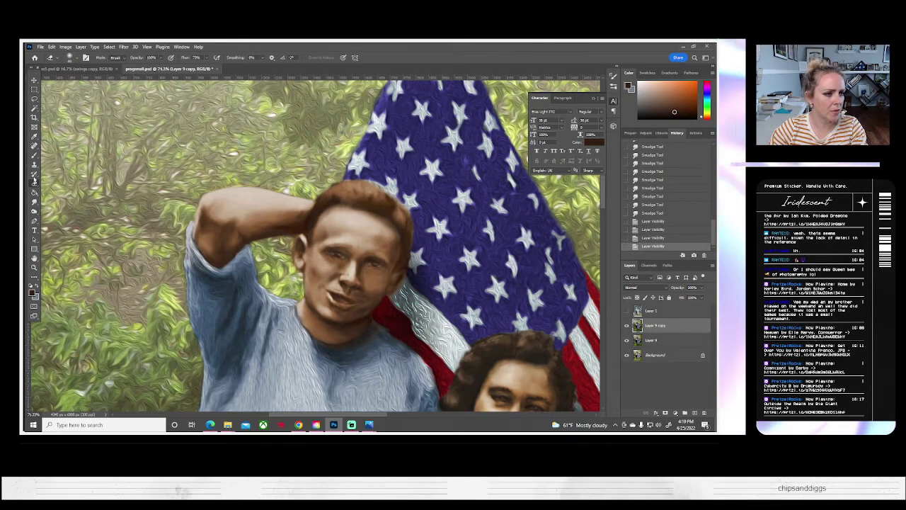
{"action": "left_click", "coordinate": [34, 156]}
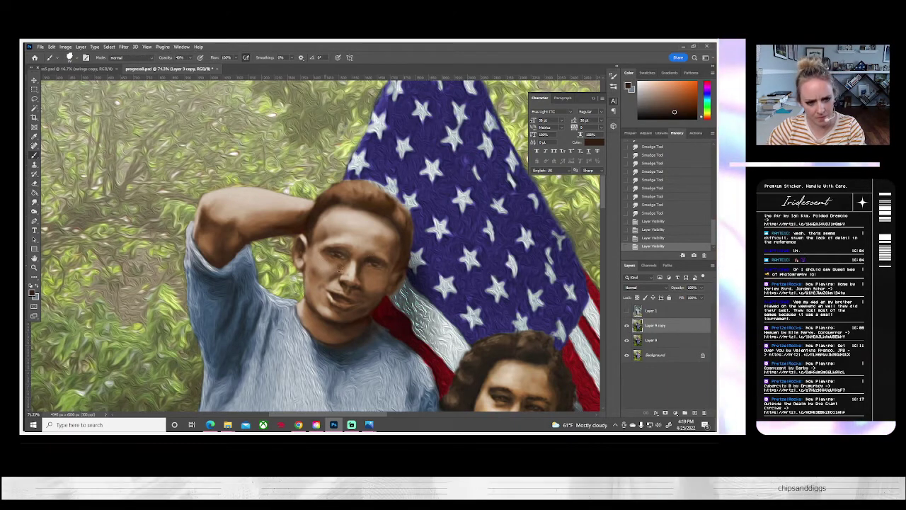
{"action": "left_click", "coordinate": [340, 285], "text": "alt"}
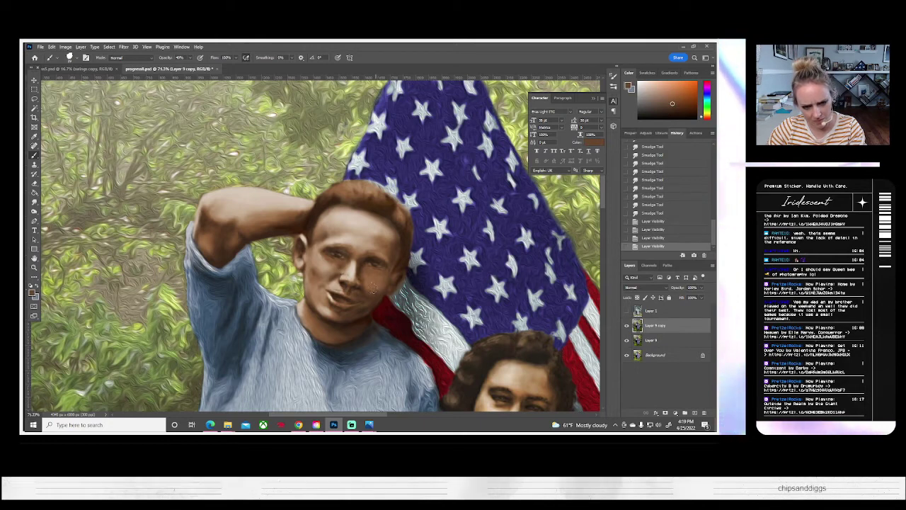
{"action": "left_click", "coordinate": [367, 284]}
{"action": "left_click", "coordinate": [365, 284]}
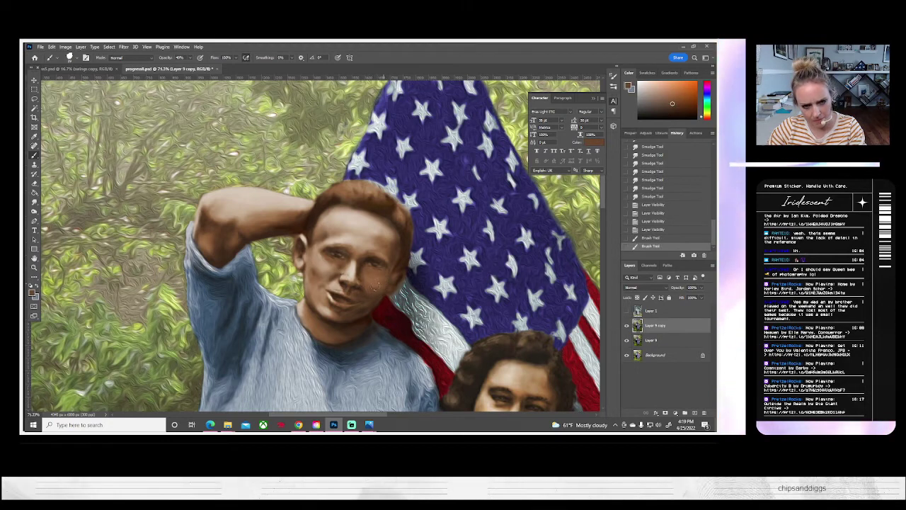
{"action": "left_click", "coordinate": [364, 281]}
{"action": "left_click", "coordinate": [376, 287]}
{"action": "left_click", "coordinate": [390, 280]}
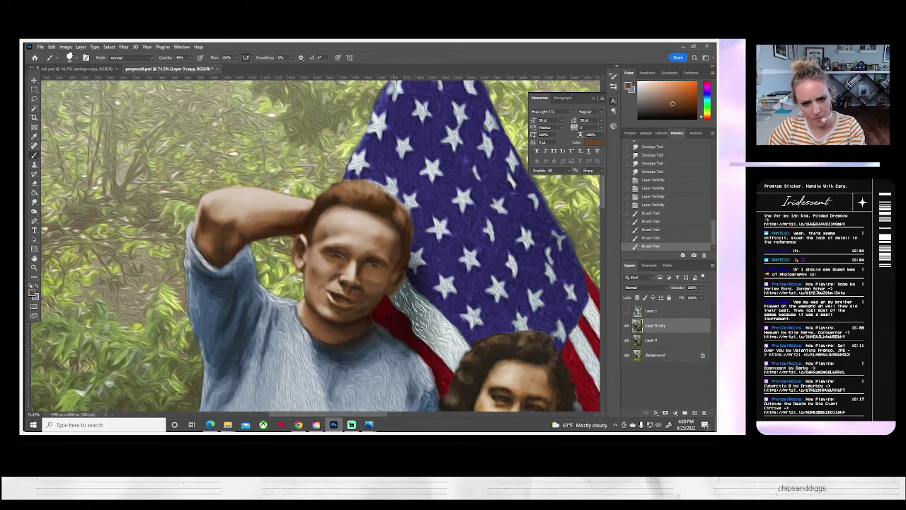
- Blend the fresh brown strokes on the man's shadowed cheek with the Smudge tool
{"action": "left_click", "coordinate": [34, 201]}
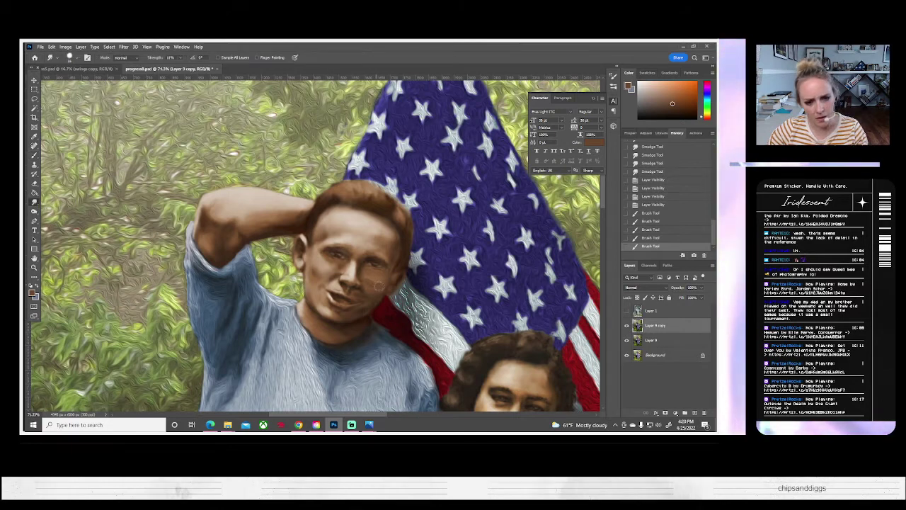
{"action": "mouse_move", "coordinate": [370, 286]}
{"action": "left_mouse_down"}
{"action": "mouse_move", "coordinate": [387, 301]}
{"action": "mouse_move", "coordinate": [371, 310]}
{"action": "mouse_move", "coordinate": [374, 282]}
{"action": "left_mouse_up"}
{"action": "left_click_drag", "start_coordinate": [375, 283], "coordinate": [380, 283]}
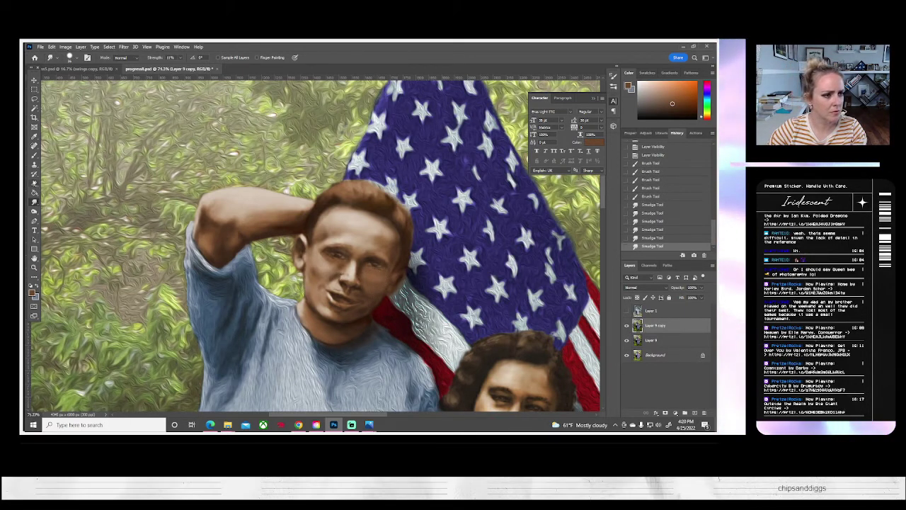
- Sample a darker brown beside the man's mouth and paint shading on his outer cheek, under the eye and along the jaw
{"action": "key", "text": "b"}
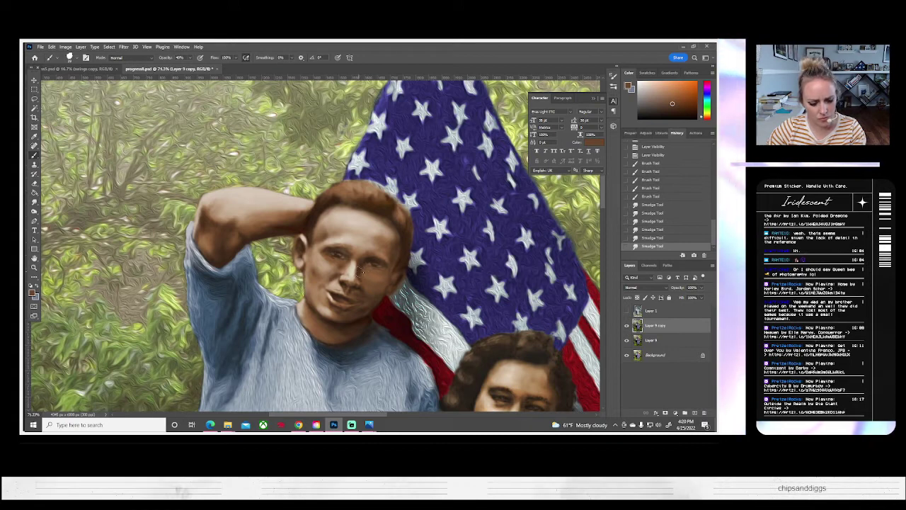
{"action": "left_click", "coordinate": [361, 292], "text": "alt"}
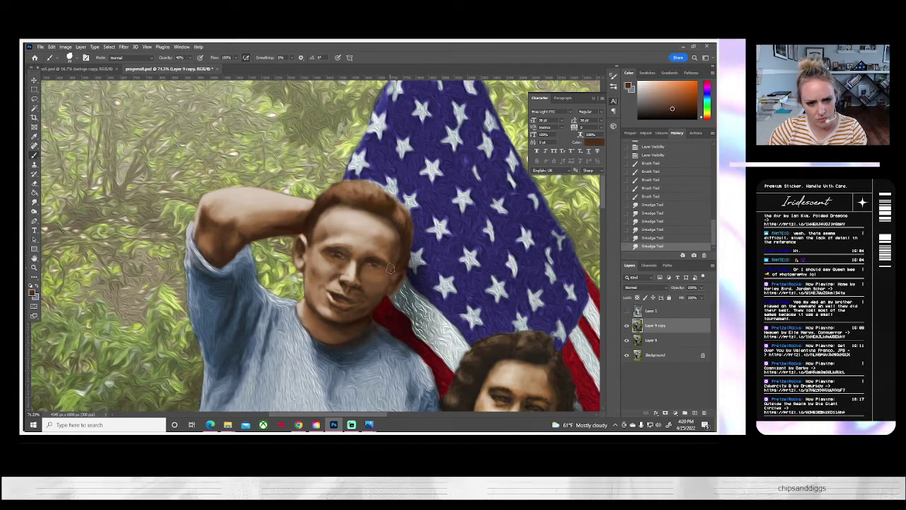
{"action": "left_click", "coordinate": [384, 276]}
{"action": "left_click", "coordinate": [383, 279]}
{"action": "left_click", "coordinate": [383, 281]}
{"action": "left_click", "coordinate": [384, 283]}
{"action": "left_click", "coordinate": [384, 283]}
{"action": "left_click", "coordinate": [382, 289]}
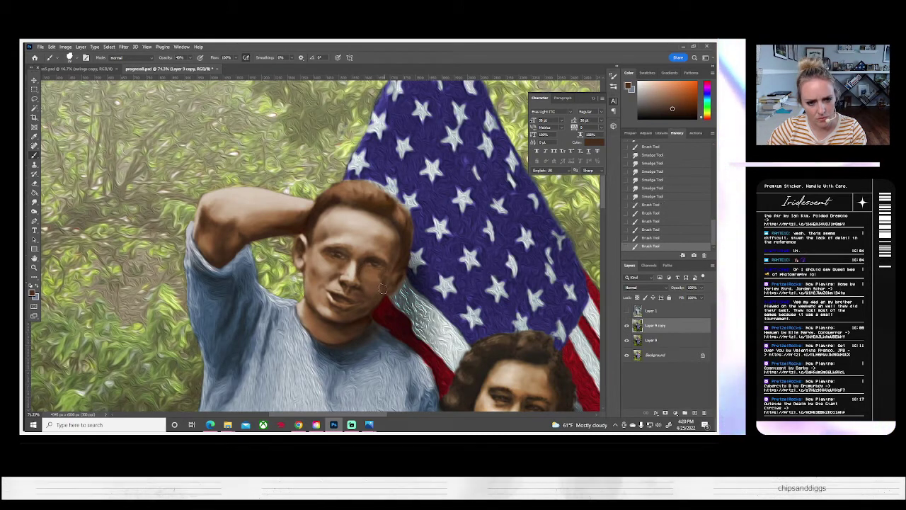
{"action": "left_click", "coordinate": [377, 294]}
{"action": "left_click", "coordinate": [366, 269]}
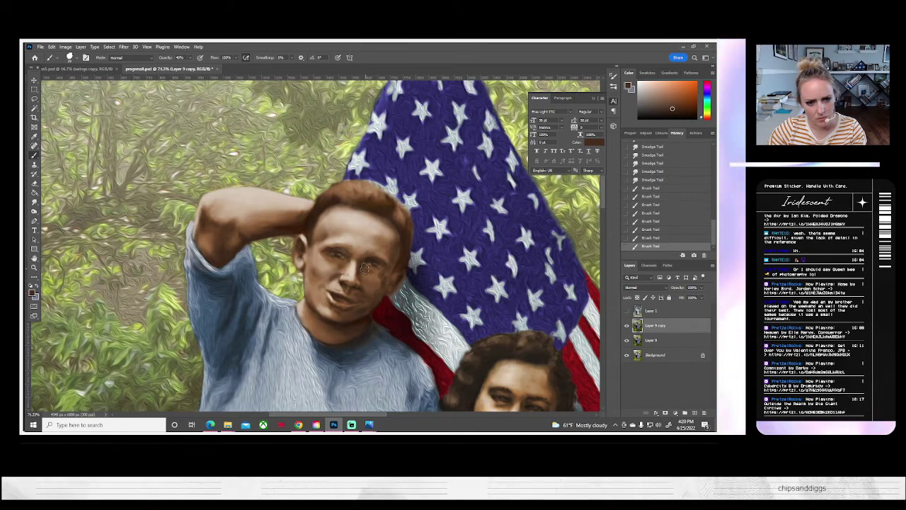
{"action": "left_click", "coordinate": [368, 269]}
{"action": "left_click", "coordinate": [372, 305]}
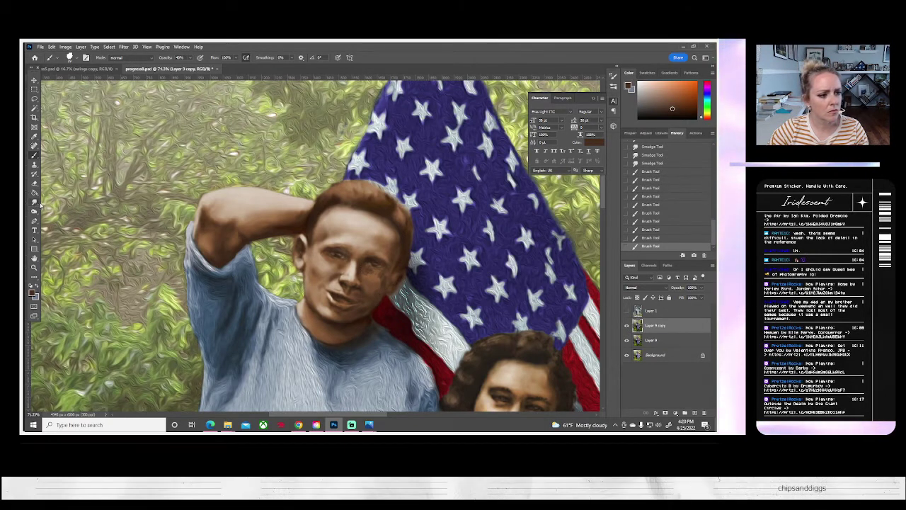
- Smudge the dark shading under the man's eye and across his cheek into the surrounding skin
{"action": "left_click", "coordinate": [34, 202]}
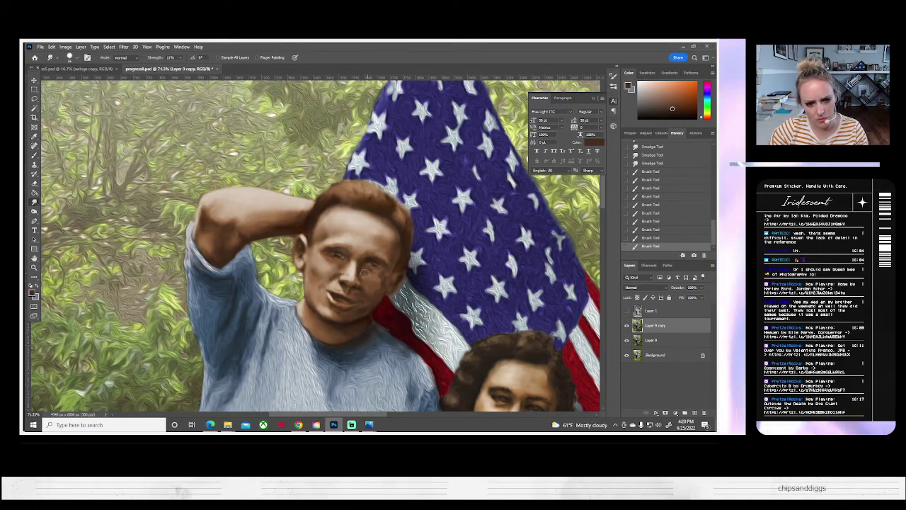
{"action": "left_click_drag", "start_coordinate": [369, 270], "coordinate": [367, 266]}
{"action": "left_click_drag", "start_coordinate": [369, 270], "coordinate": [366, 265]}
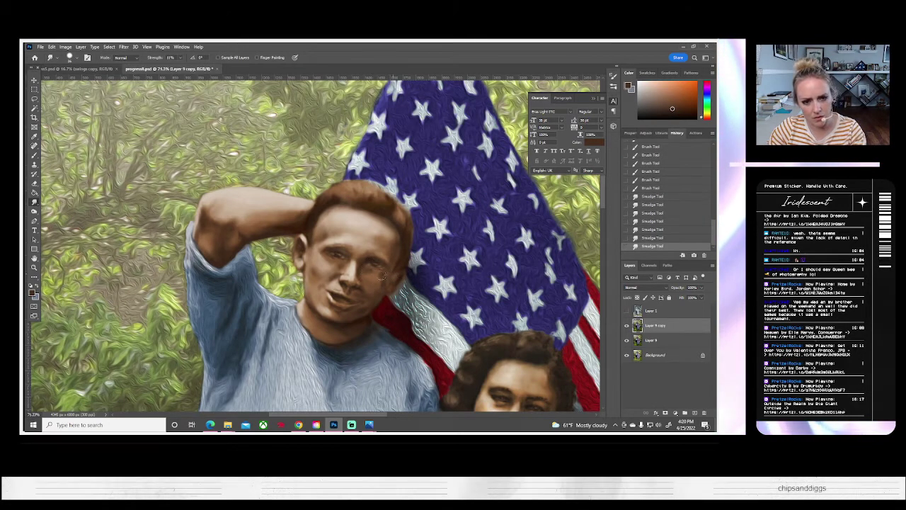
{"action": "key", "text": "ctrl+z"}
{"action": "key", "text": "ctrl+shift+z"}
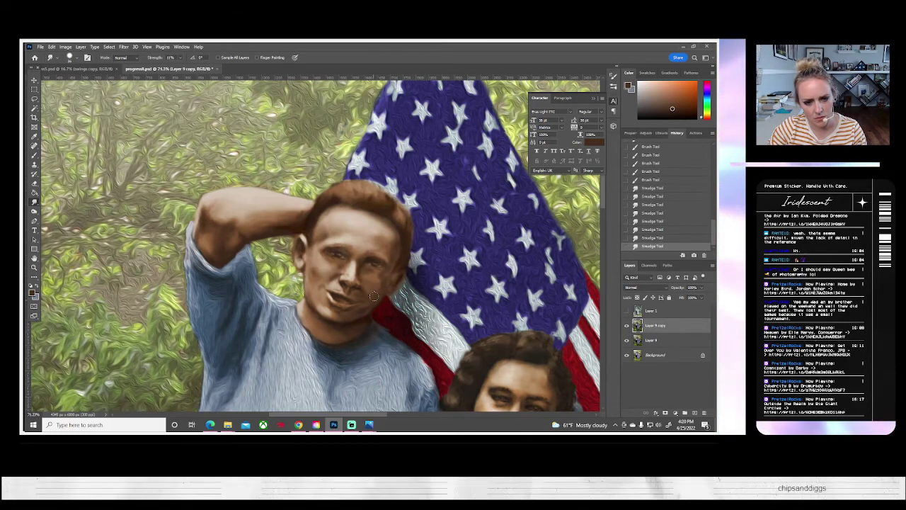
{"action": "mouse_move", "coordinate": [371, 289]}
{"action": "left_mouse_down"}
{"action": "mouse_move", "coordinate": [384, 282]}
{"action": "mouse_move", "coordinate": [371, 287]}
{"action": "left_mouse_up"}
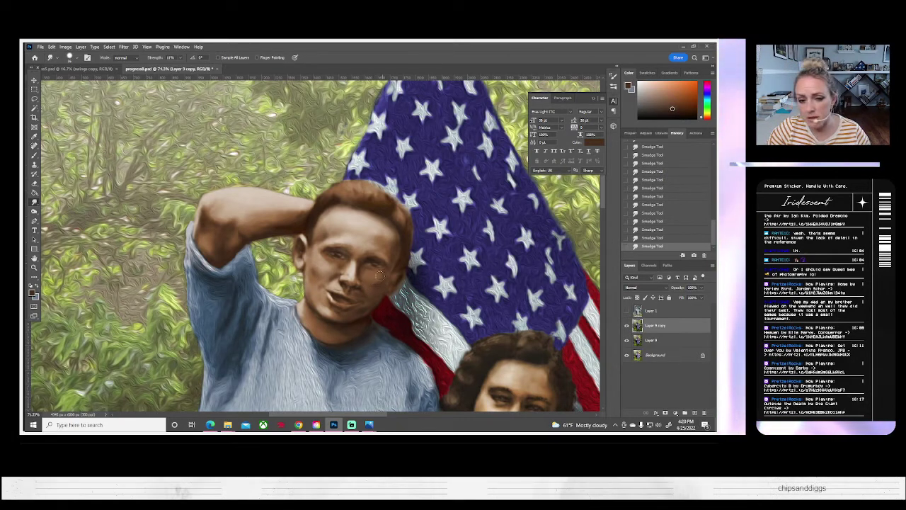
- Check the face against the original photo layer and add faint dark-brown shading to the outer cheek with a lower brush opacity
{"action": "left_click", "coordinate": [627, 312]}
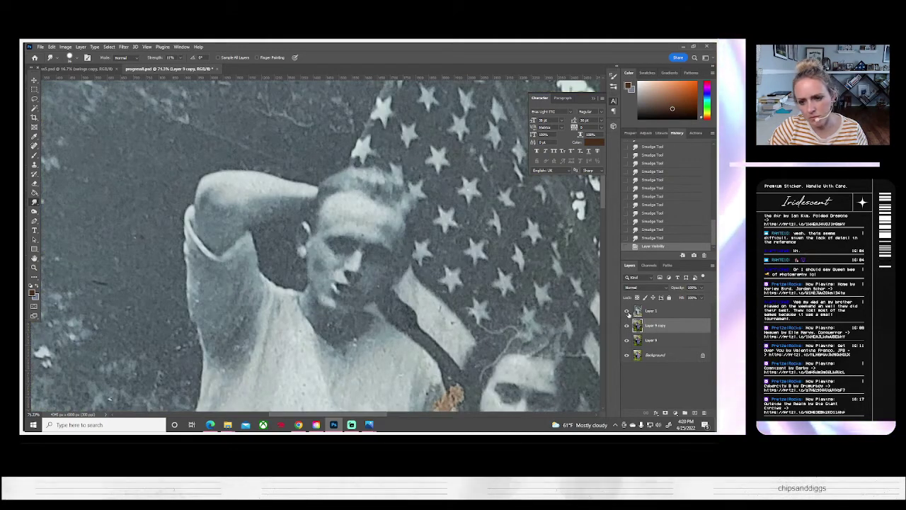
{"action": "left_click", "coordinate": [626, 312]}
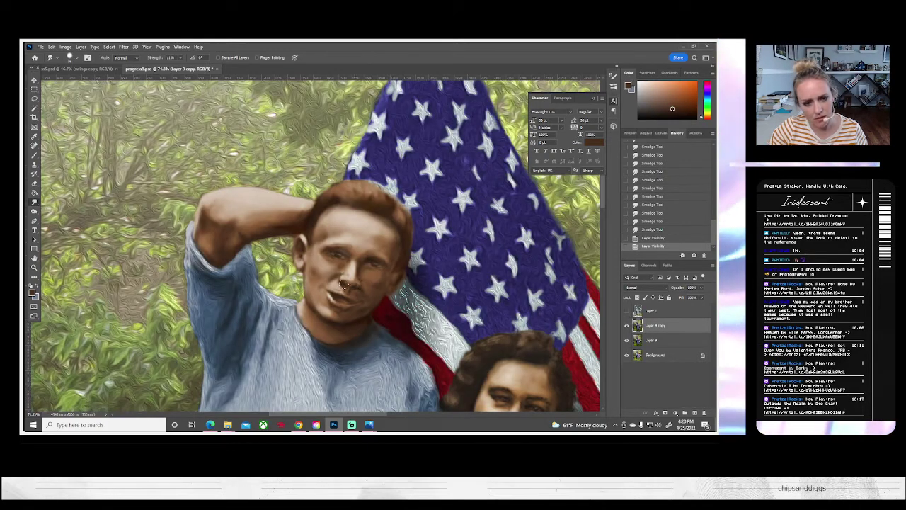
{"action": "key", "text": "b"}
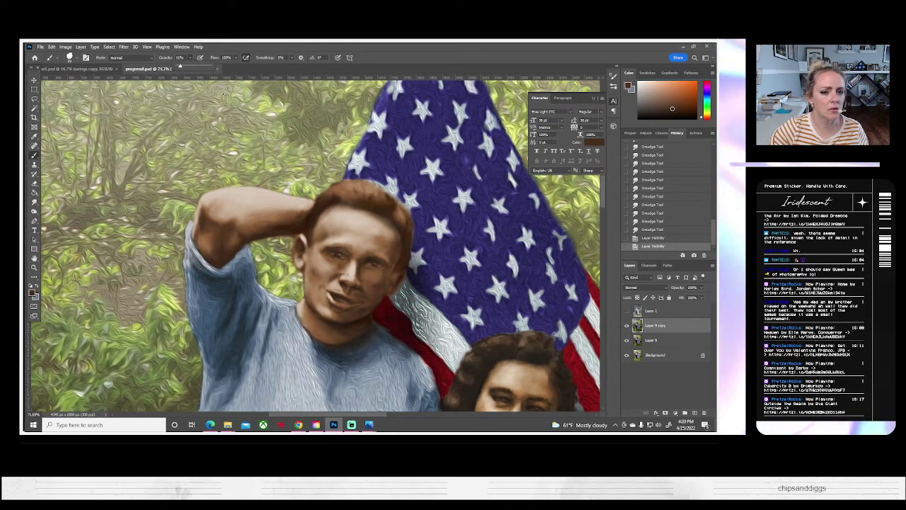
{"action": "left_click", "coordinate": [383, 276]}
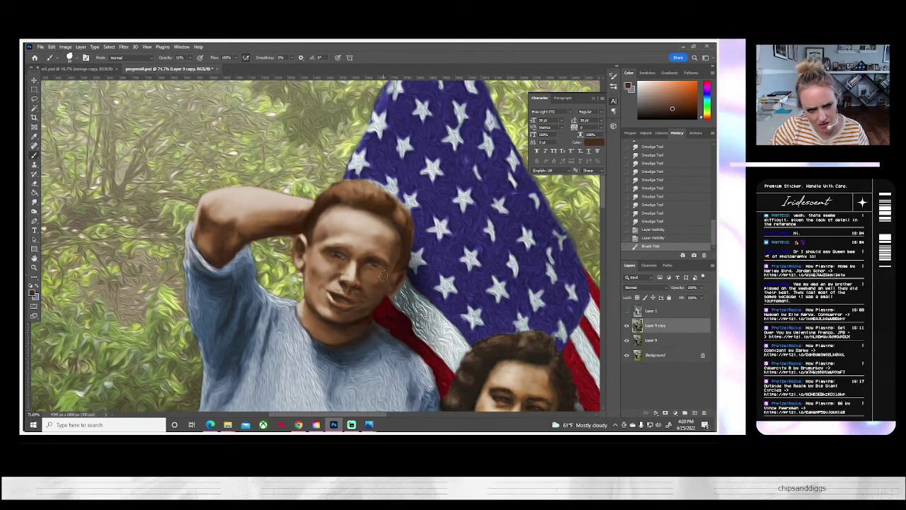
{"action": "left_click", "coordinate": [383, 277]}
{"action": "left_click", "coordinate": [383, 277]}
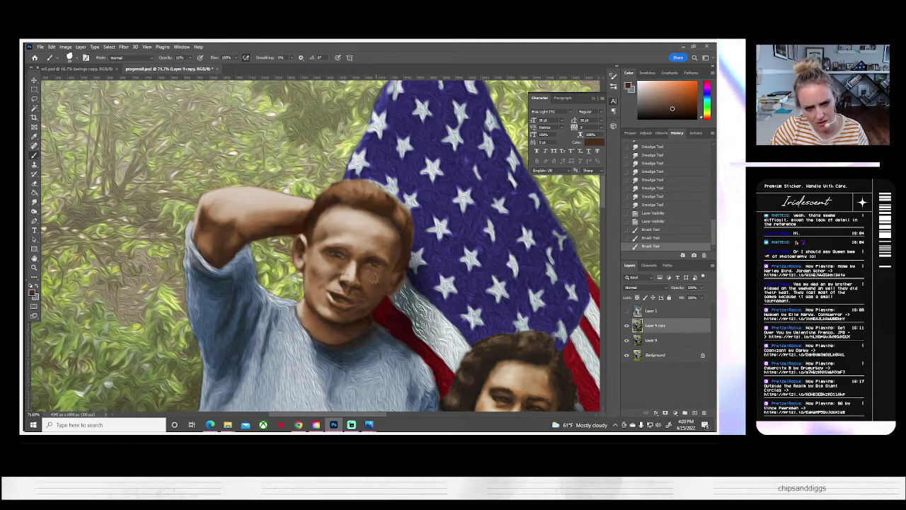
{"action": "left_click", "coordinate": [387, 274]}
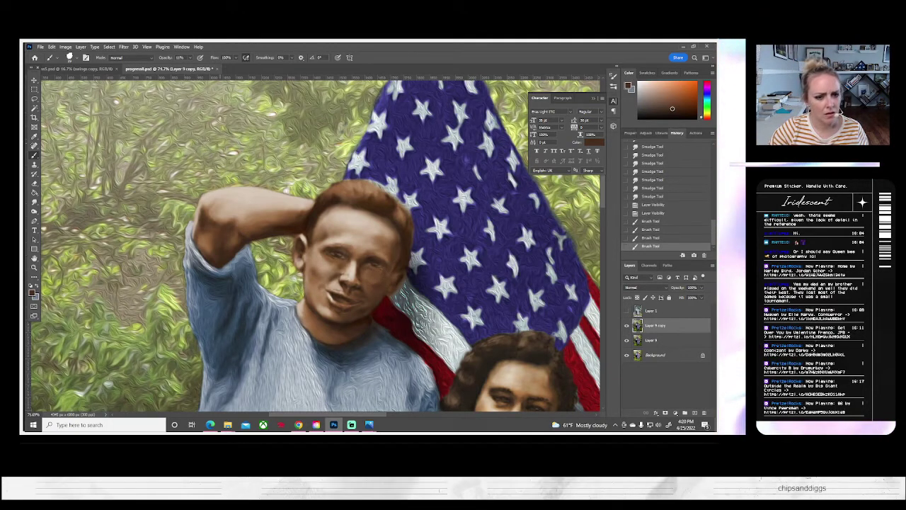
- Paint faint dark-brown shading beneath the man's shadowed eye and on the cheek, and smudge the cheek strokes smooth
{"action": "left_click", "coordinate": [75, 58]}
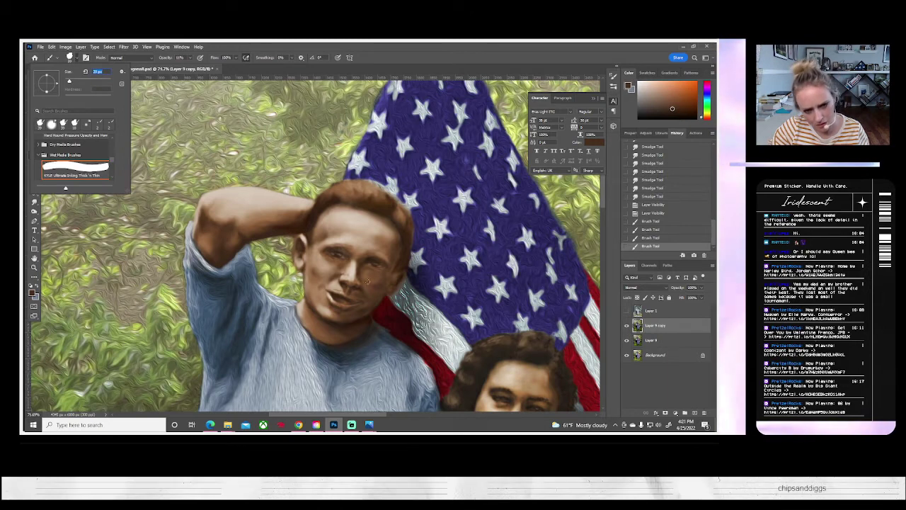
{"action": "left_click", "coordinate": [385, 274]}
{"action": "left_click", "coordinate": [367, 266]}
{"action": "left_click", "coordinate": [366, 266]}
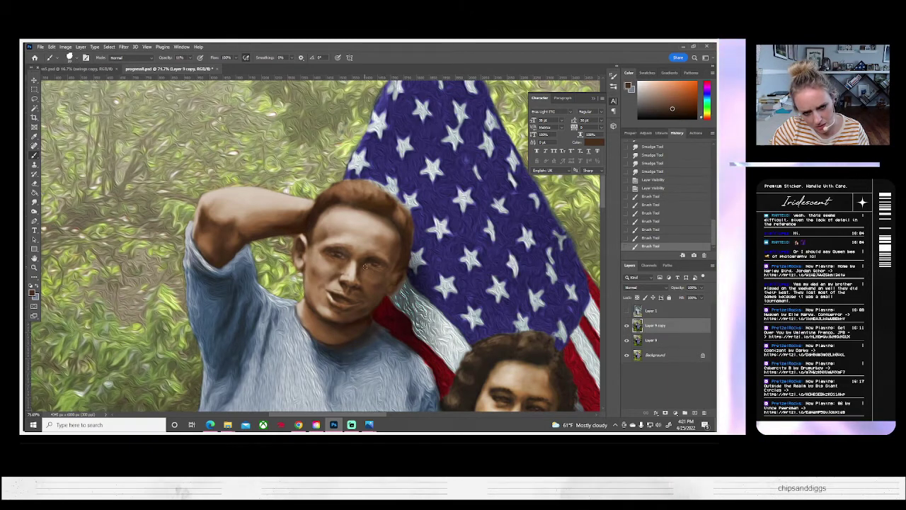
{"action": "left_click", "coordinate": [369, 262]}
{"action": "left_click", "coordinate": [368, 265]}
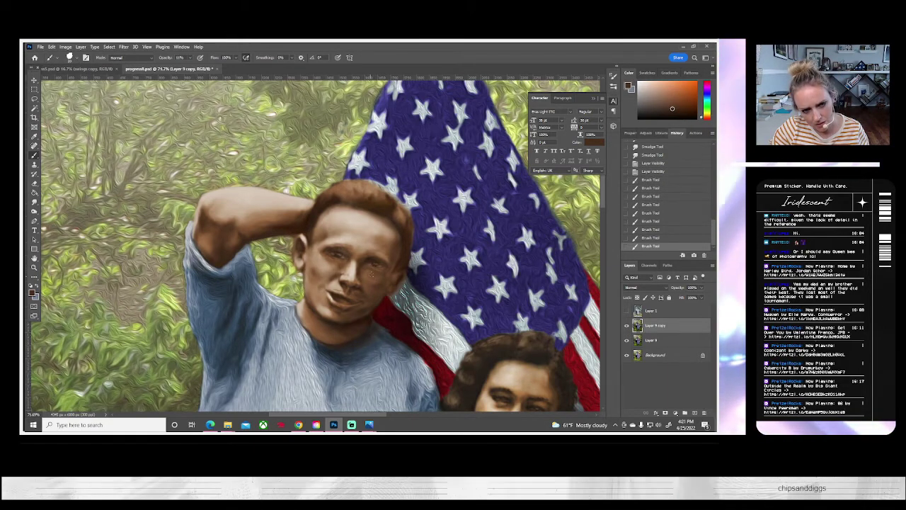
{"action": "left_click", "coordinate": [369, 264]}
{"action": "left_click", "coordinate": [381, 270]}
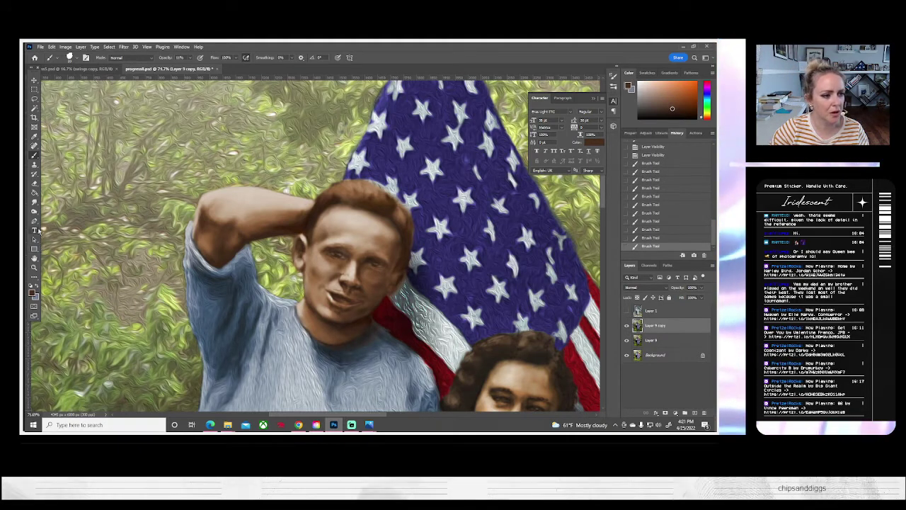
{"action": "left_click", "coordinate": [34, 202]}
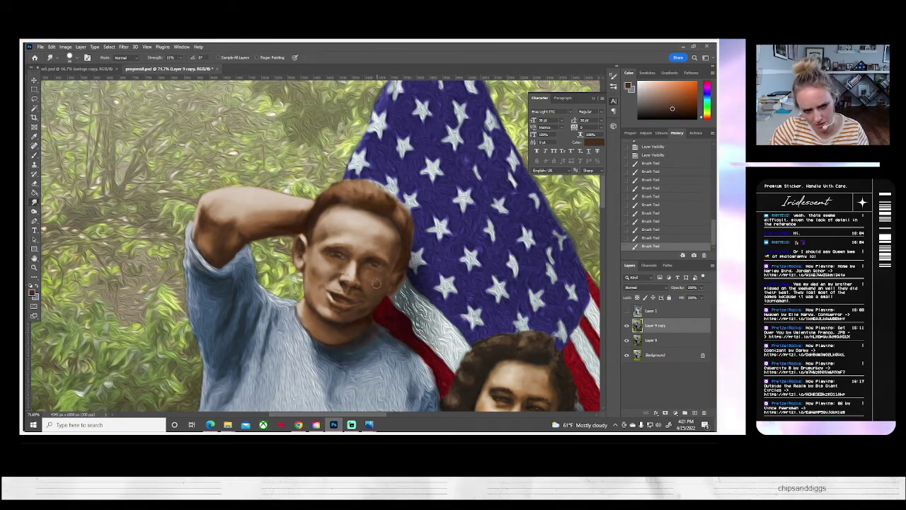
{"action": "mouse_move", "coordinate": [373, 281]}
{"action": "left_mouse_down"}
{"action": "mouse_move", "coordinate": [366, 271]}
{"action": "mouse_move", "coordinate": [382, 282]}
{"action": "left_mouse_up"}
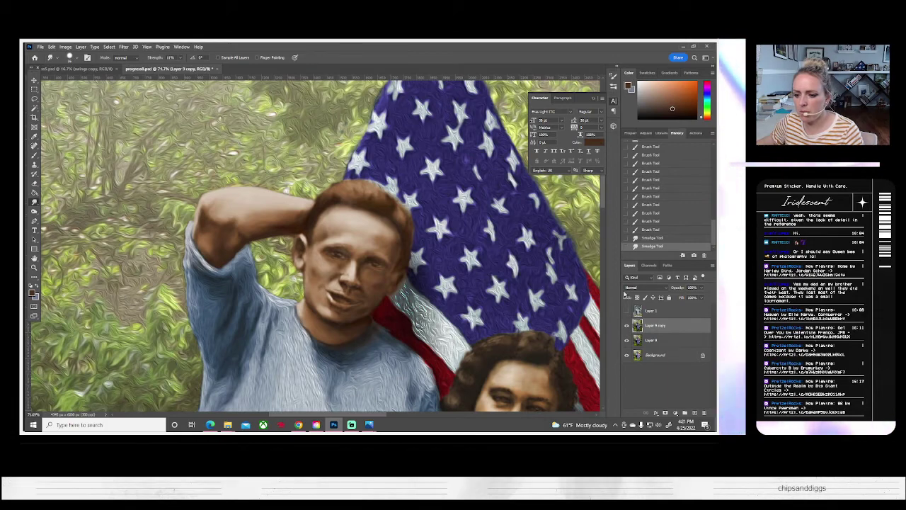
- Duplicate the Layer 9 copy layer and open the Liquify filter on the duplicate
{"action": "right_click", "coordinate": [651, 325]}
{"action": "left_click", "coordinate": [592, 141]}
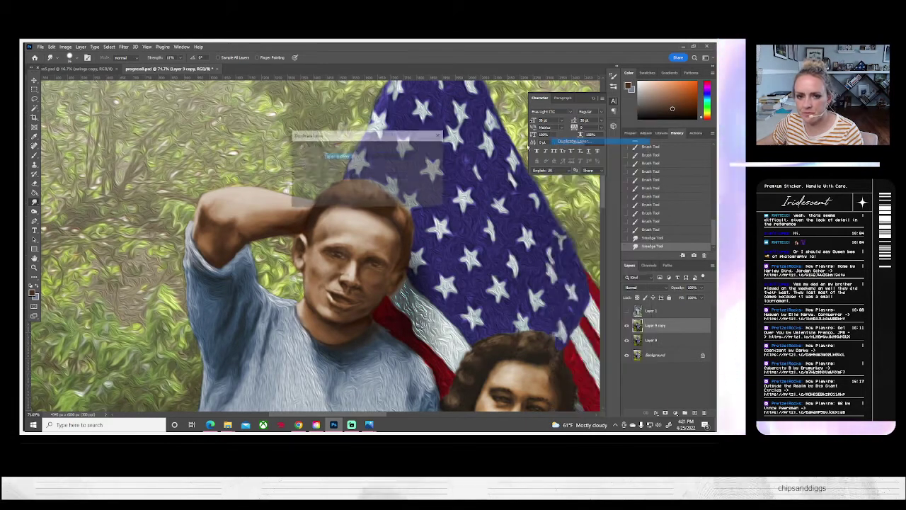
{"action": "left_click", "coordinate": [431, 151]}
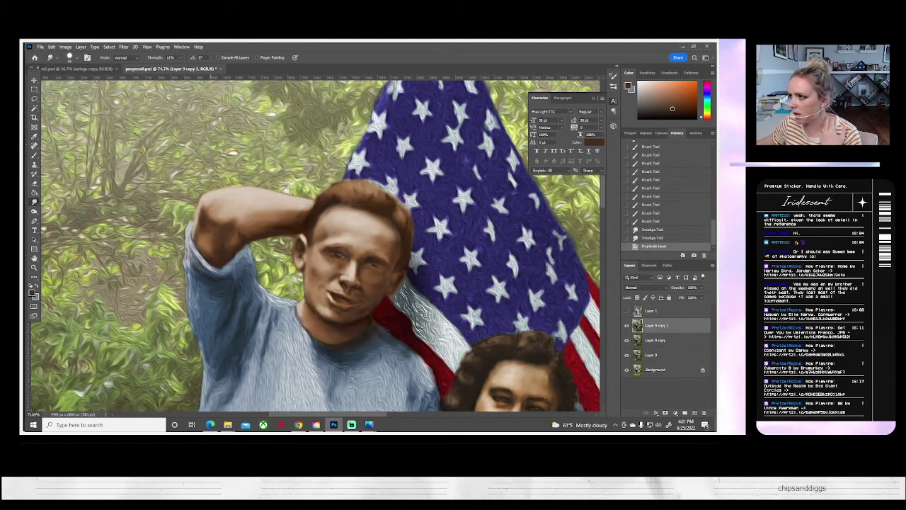
{"action": "left_click", "coordinate": [124, 47]}
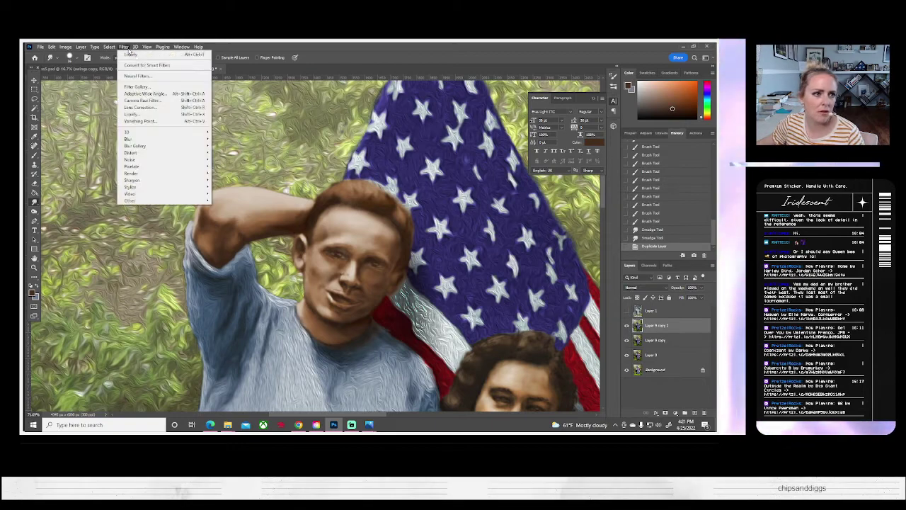
{"action": "left_click", "coordinate": [134, 114]}
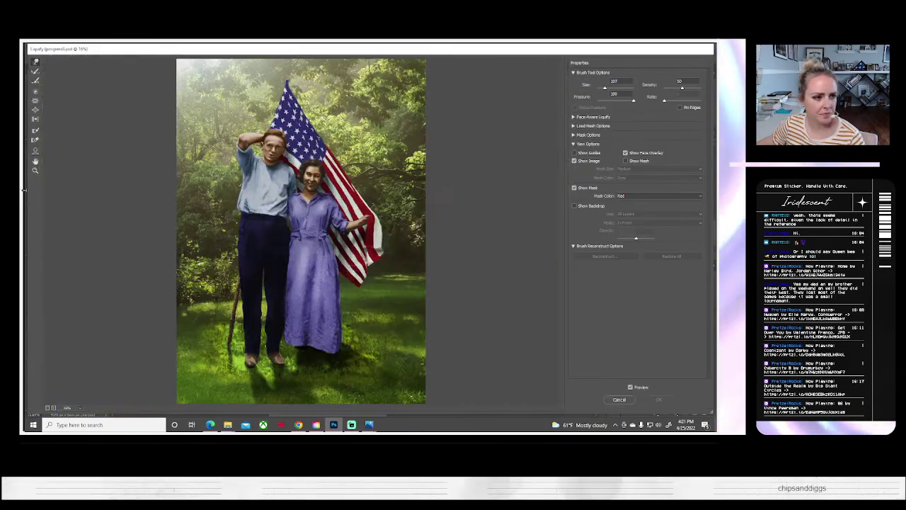
- Shrink the man's shadowed eye slightly with the Liquify Pucker tool at brush size 100
{"action": "left_click", "coordinate": [35, 171]}
{"action": "left_click", "coordinate": [272, 145]}
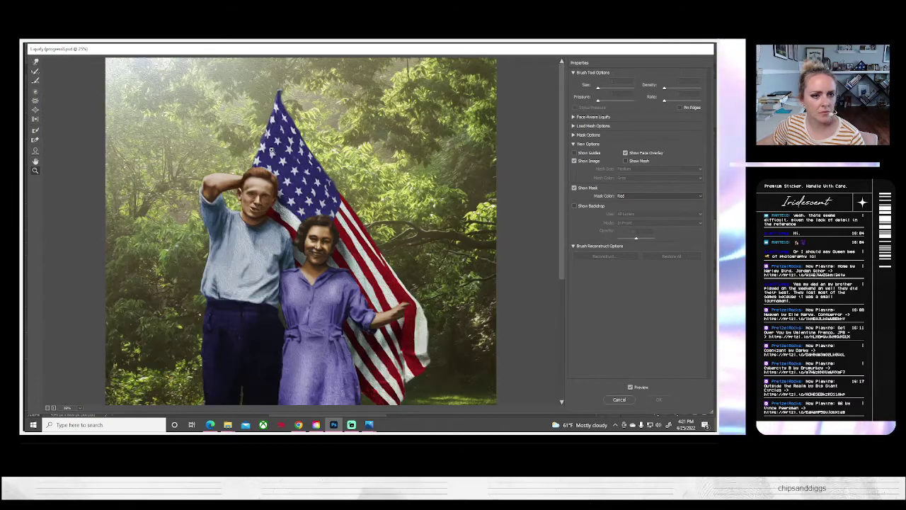
{"action": "left_click", "coordinate": [255, 203]}
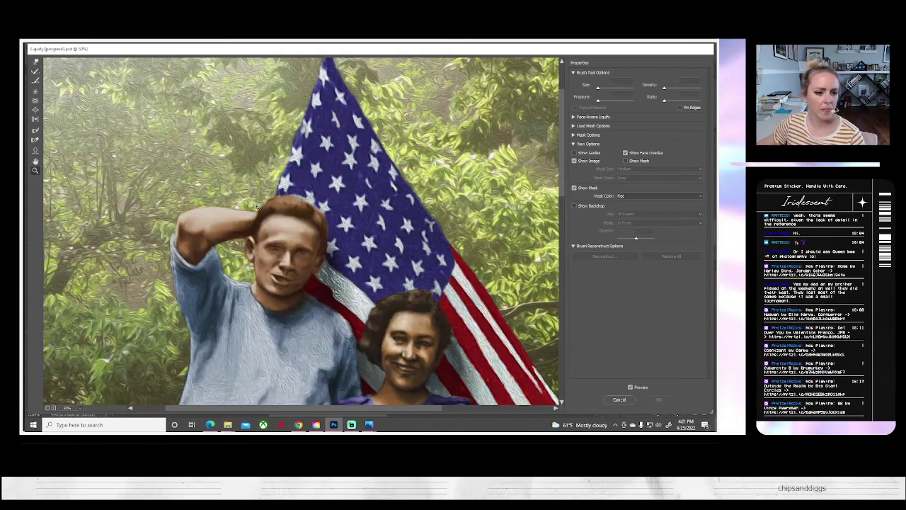
{"action": "left_click", "coordinate": [281, 259]}
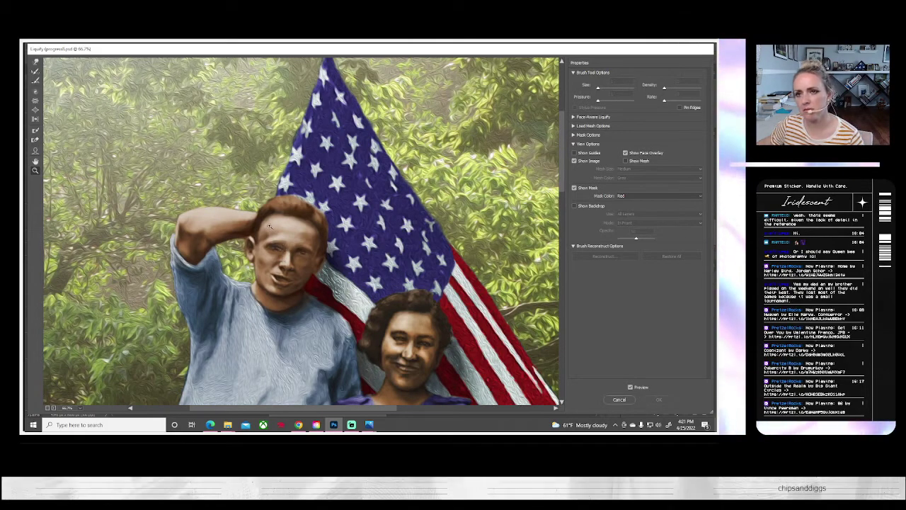
{"action": "left_click", "coordinate": [276, 283]}
{"action": "left_click_drag", "start_coordinate": [330, 155], "coordinate": [358, 260]}
{"action": "left_click", "coordinate": [35, 104]}
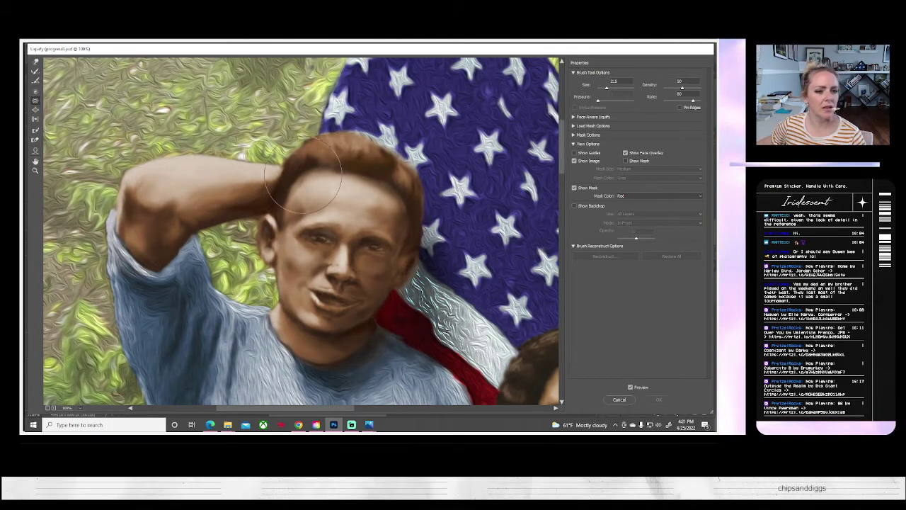
{"action": "left_click_drag", "start_coordinate": [607, 88], "coordinate": [602, 88]}
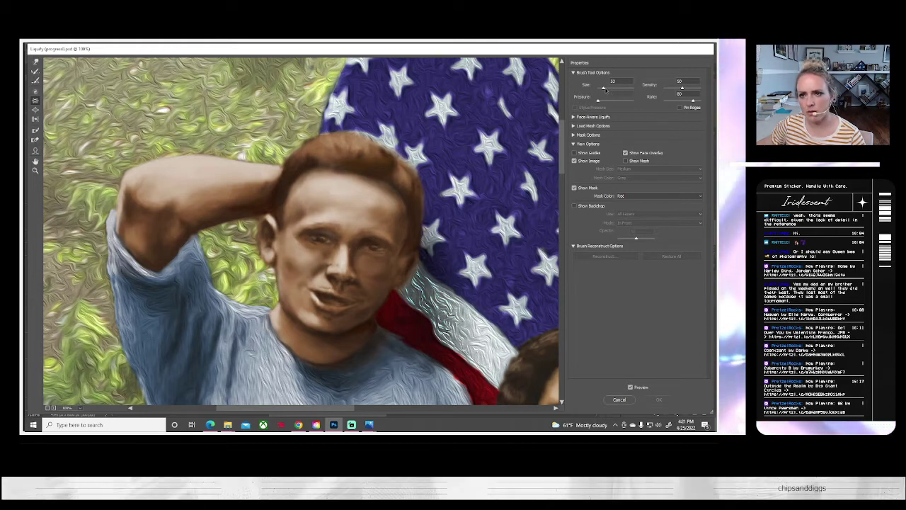
{"action": "left_click_drag", "start_coordinate": [603, 89], "coordinate": [605, 88]}
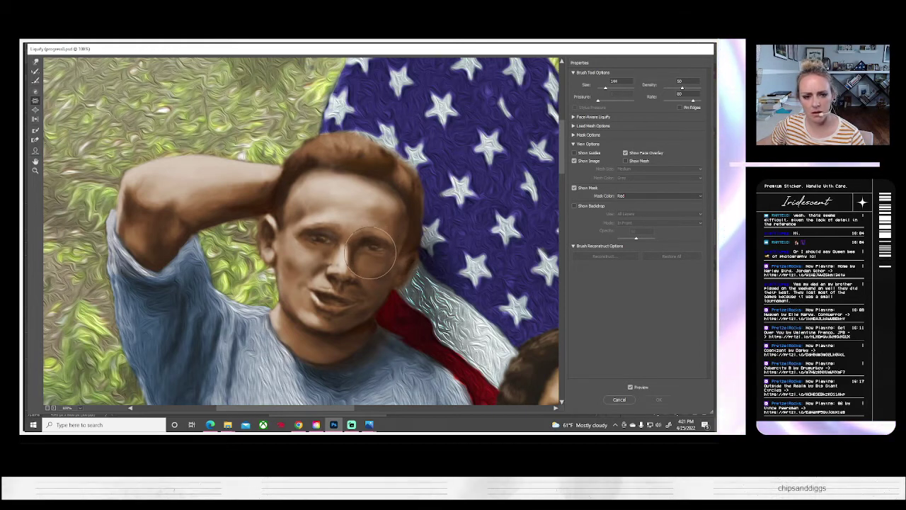
{"action": "left_click_drag", "start_coordinate": [624, 80], "coordinate": [596, 88]}
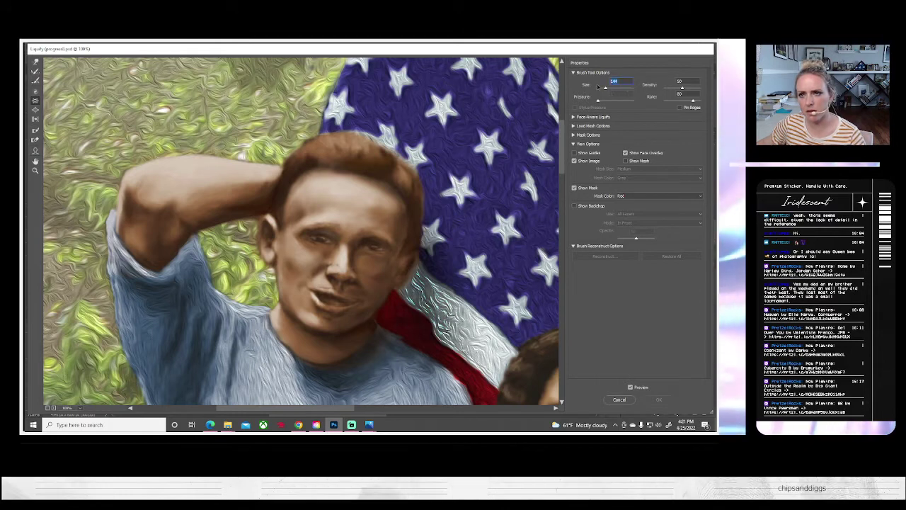
{"action": "type", "text": "100"}
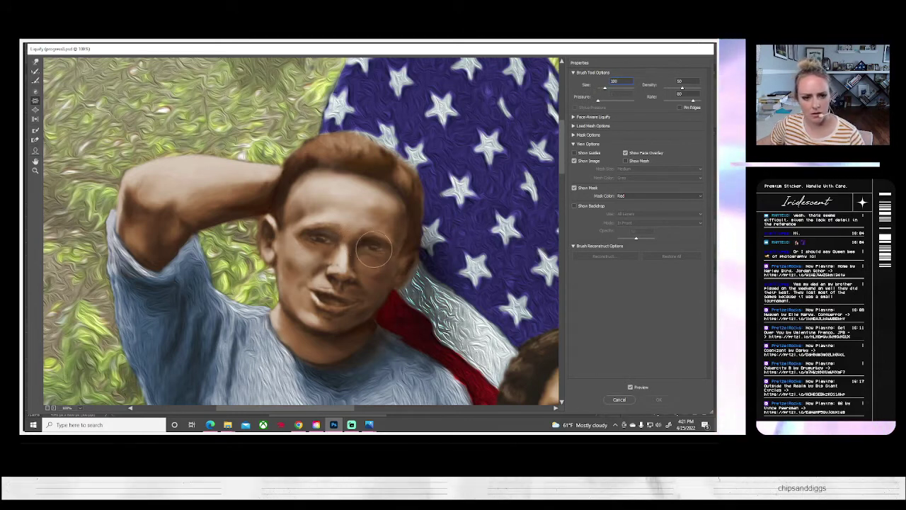
{"action": "left_click_drag", "start_coordinate": [367, 245], "coordinate": [373, 253]}
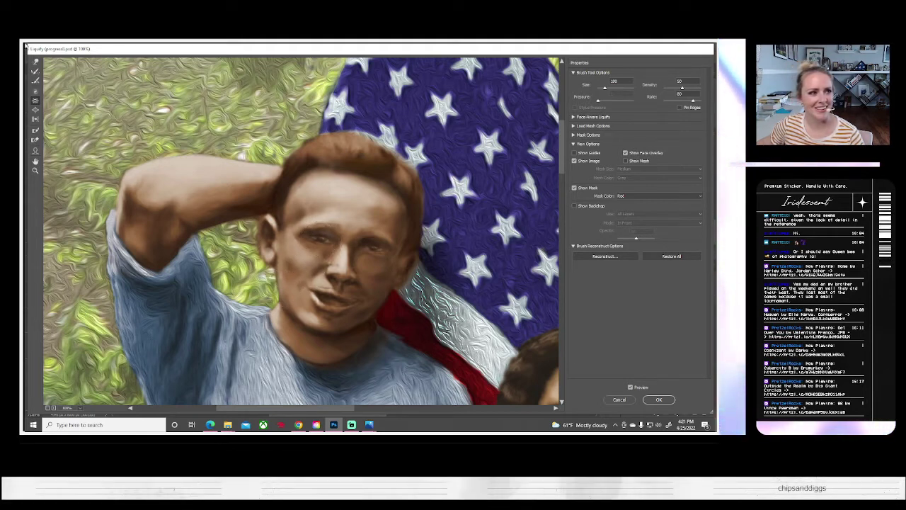
- Finish the Liquify edit of the man's face with the Forward Warp tool at size 64, and compare the layer before and after
{"action": "left_click", "coordinate": [36, 62]}
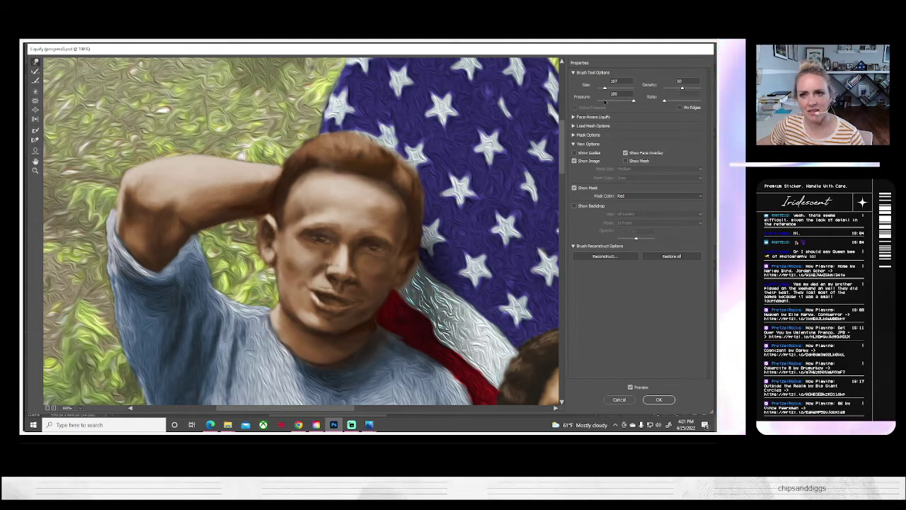
{"action": "left_click_drag", "start_coordinate": [604, 89], "coordinate": [604, 88]}
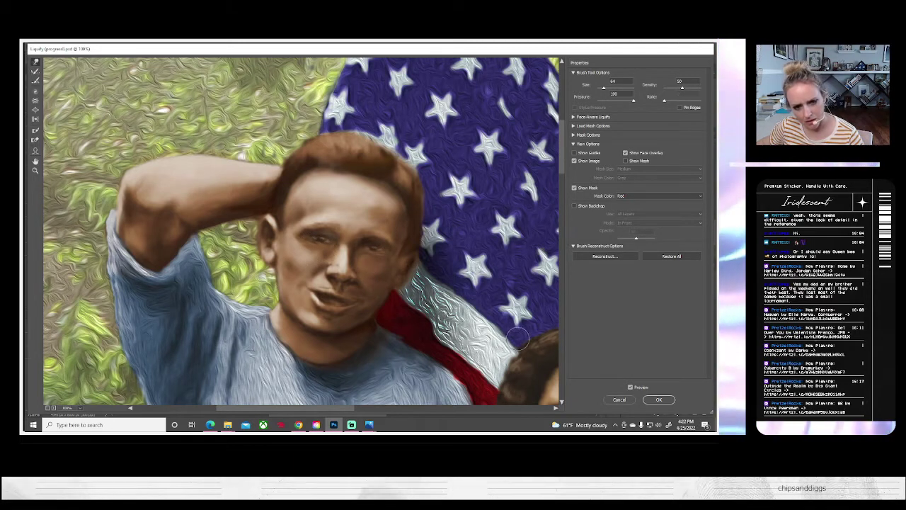
{"action": "left_click", "coordinate": [658, 399]}
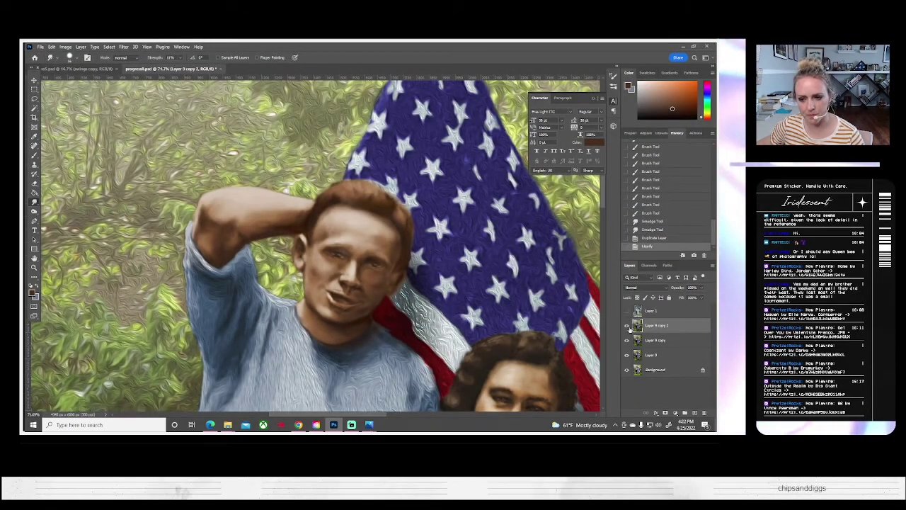
{"action": "left_click", "coordinate": [627, 327]}
{"action": "left_click", "coordinate": [628, 326]}
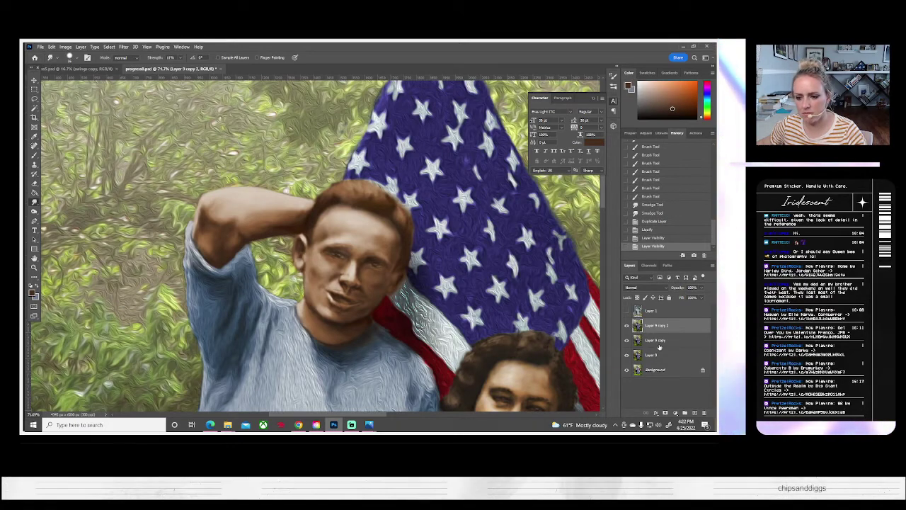
- Merge the liquified layer with Layer 9 copy and duplicate the merged layer
{"action": "right_click", "coordinate": [660, 342]}
{"action": "left_click", "coordinate": [655, 325]}
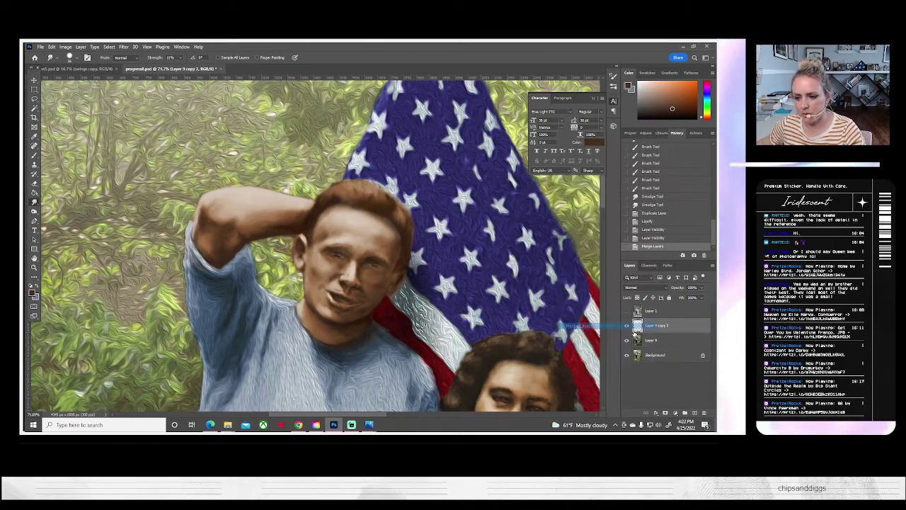
{"action": "right_click", "coordinate": [657, 324]}
{"action": "left_click", "coordinate": [598, 147]}
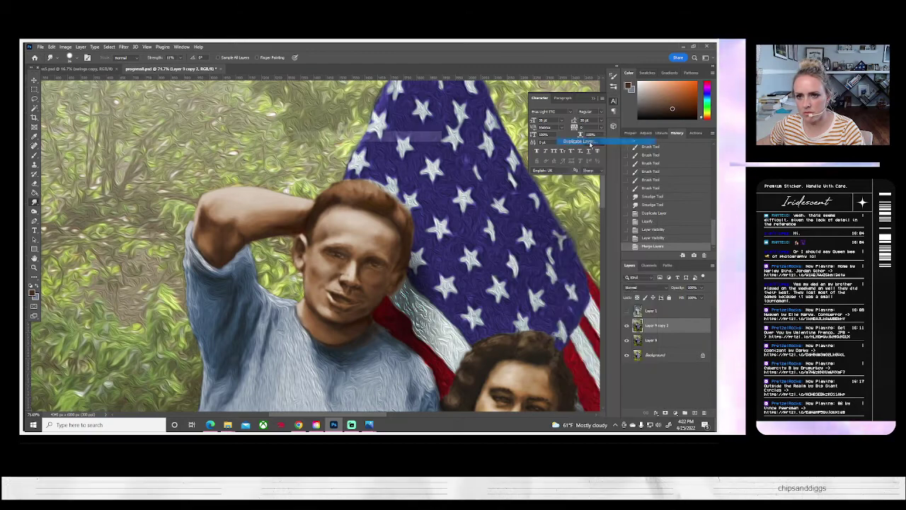
{"action": "left_click", "coordinate": [429, 148]}
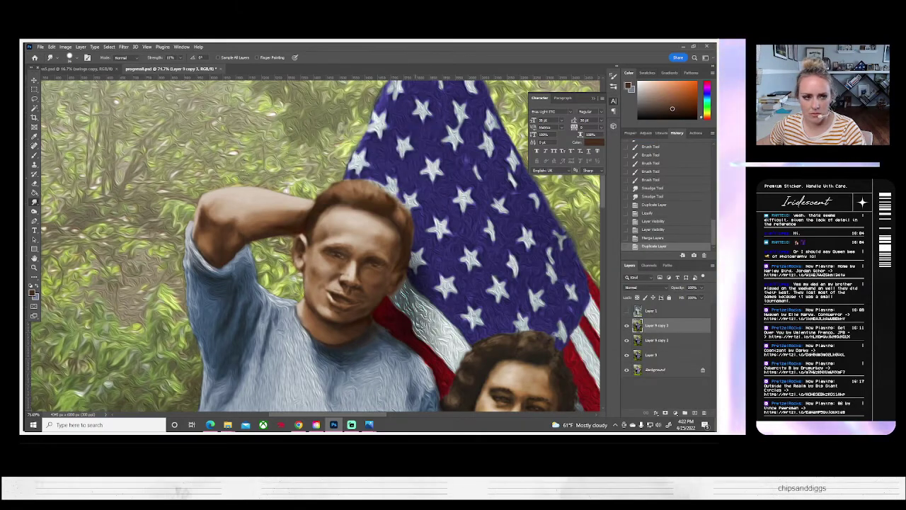
- Save the document as progress8 in Photoshop format, replacing the existing file
{"action": "left_click", "coordinate": [40, 47]}
{"action": "left_click", "coordinate": [53, 134]}
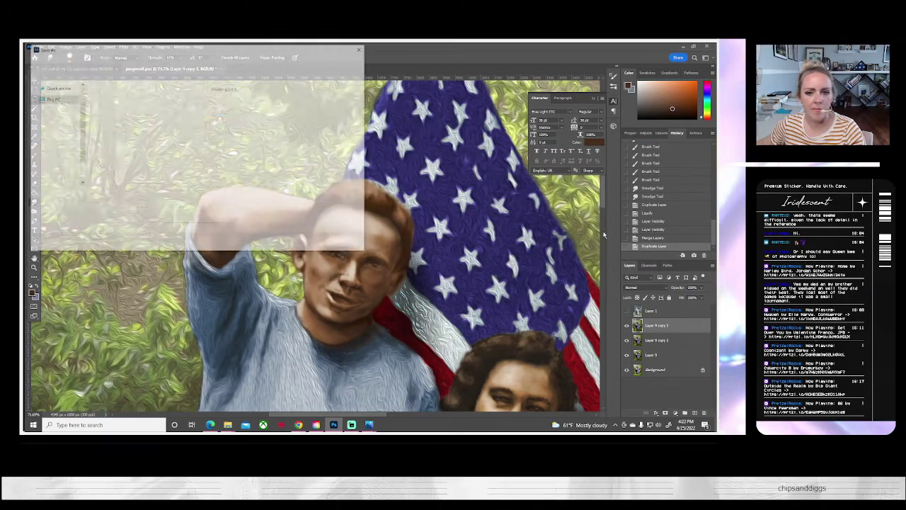
{"action": "left_click", "coordinate": [310, 243]}
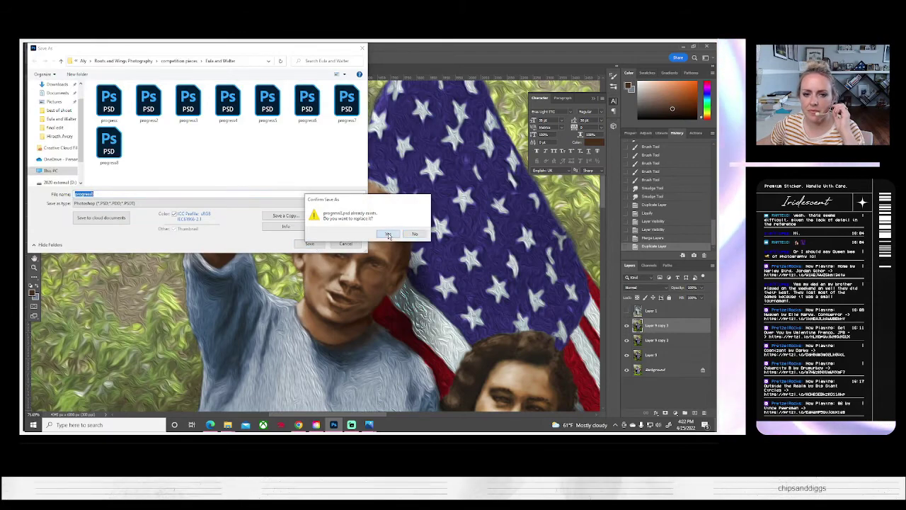
{"action": "left_click", "coordinate": [391, 234]}
{"action": "left_click", "coordinate": [451, 153]}
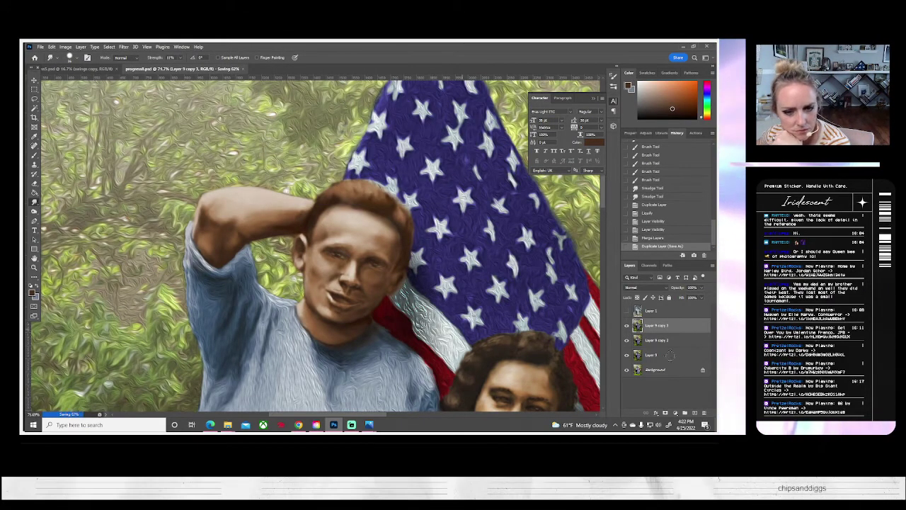
- Check the original photo layer, and sample the man's raised forearm highlight with the Brush tool, lightening the colour to #e4d4c4
{"action": "left_click", "coordinate": [627, 312]}
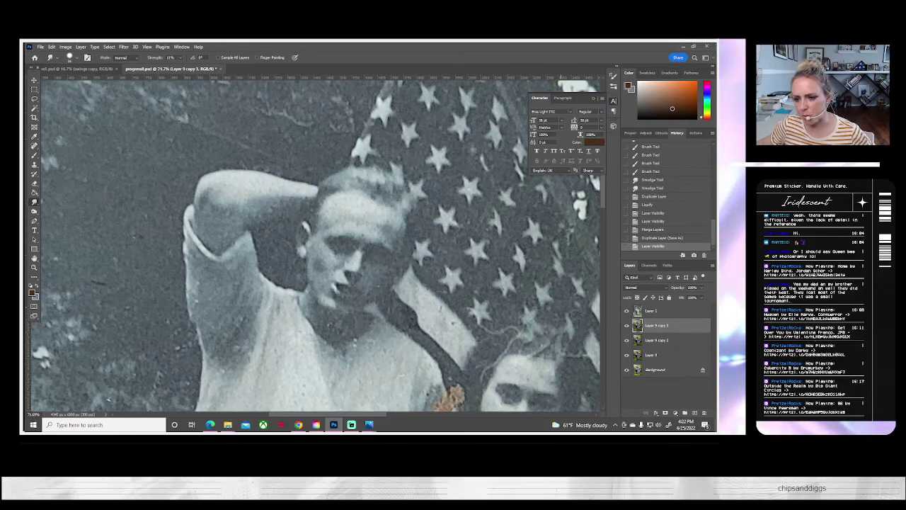
{"action": "left_click", "coordinate": [627, 311]}
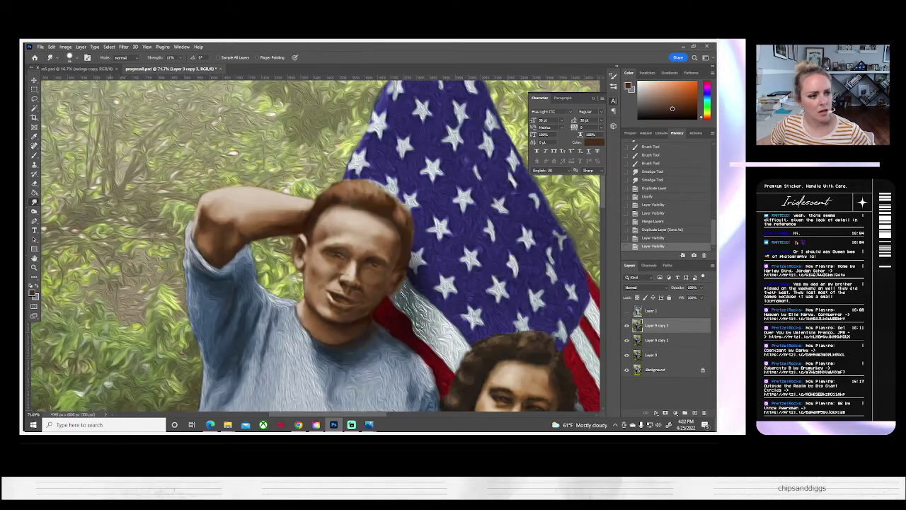
{"action": "left_click", "coordinate": [34, 155]}
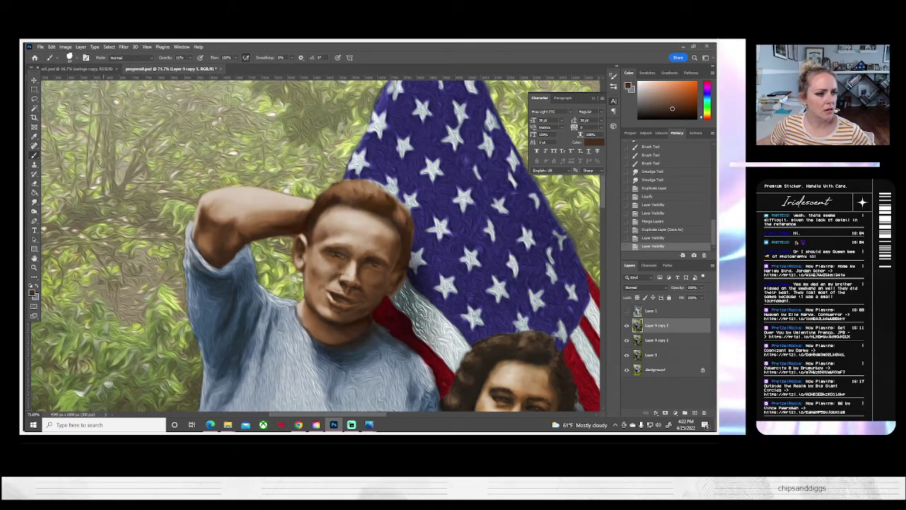
{"action": "left_click", "coordinate": [253, 199], "text": "alt"}
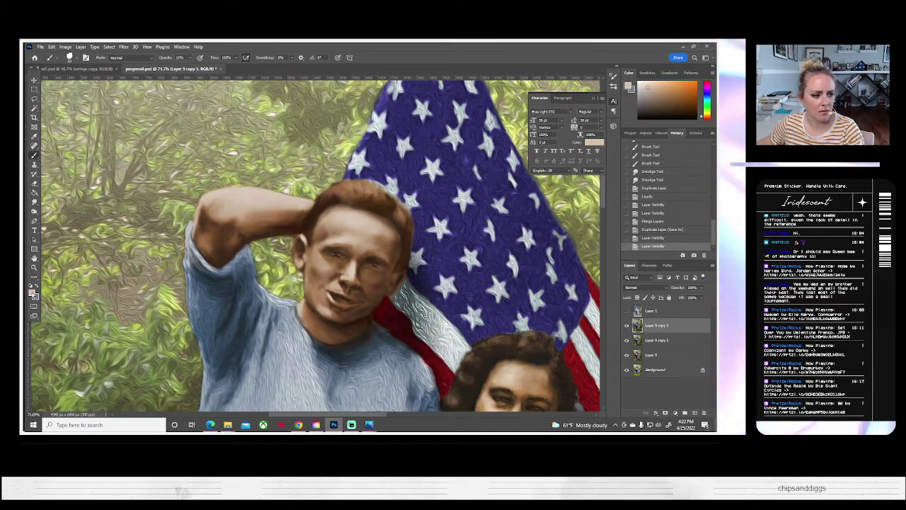
{"action": "left_click", "coordinate": [32, 292]}
{"action": "left_click", "coordinate": [455, 124]}
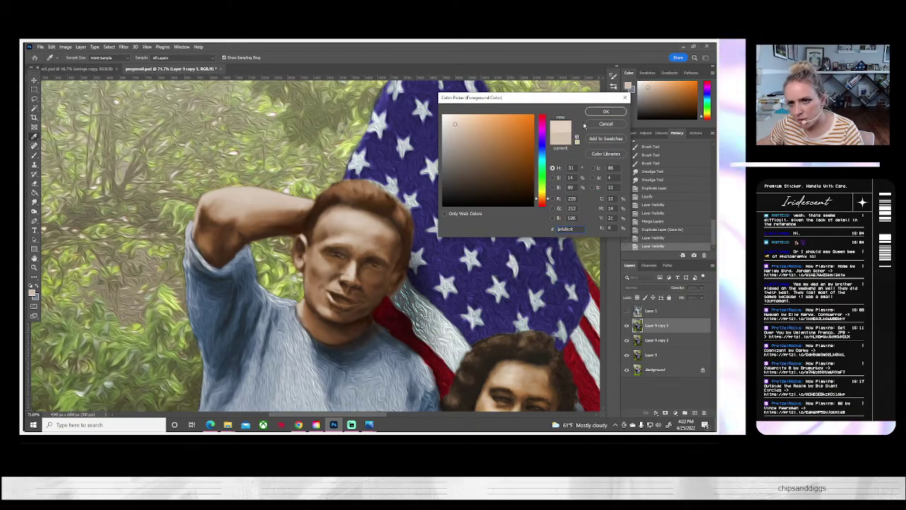
{"action": "left_click", "coordinate": [604, 112]}
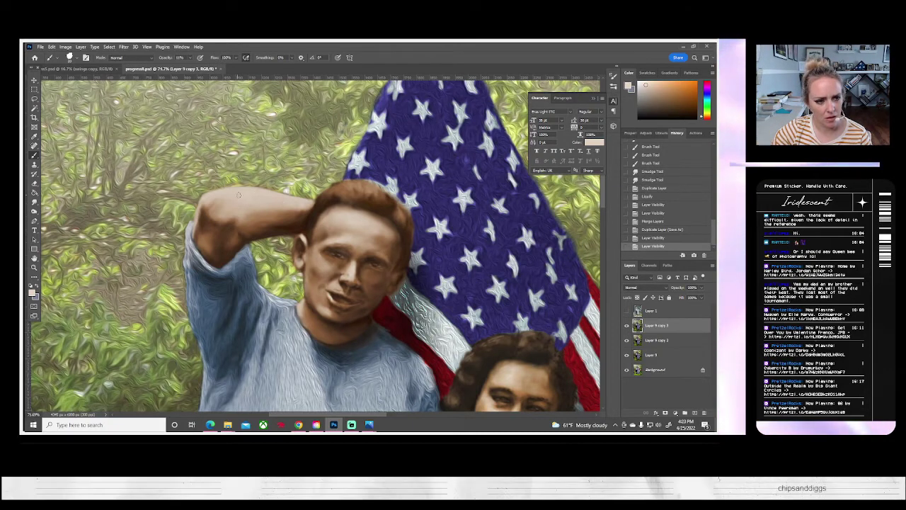
- Paint faint pale highlights along the upper edge of the man's raised forearm
{"action": "left_click_drag", "start_coordinate": [281, 195], "coordinate": [260, 193]}
{"action": "left_click_drag", "start_coordinate": [276, 194], "coordinate": [248, 194]}
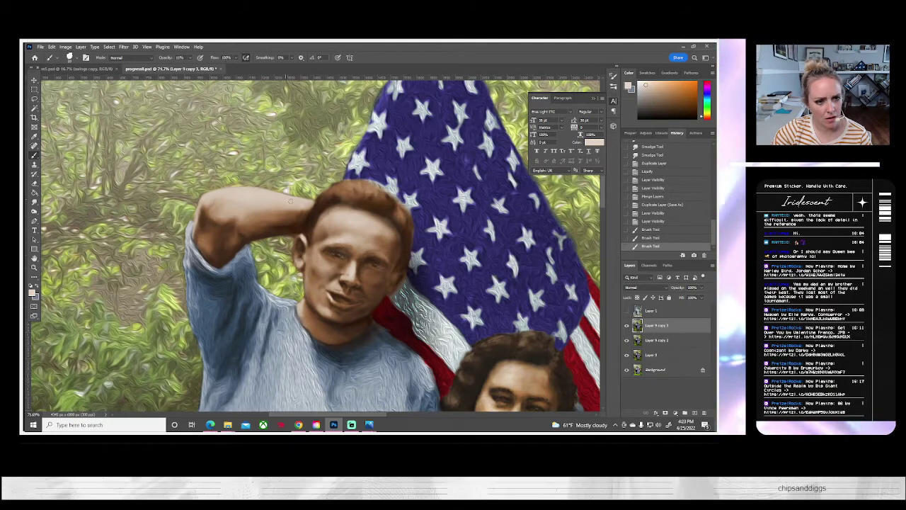
{"action": "left_click_drag", "start_coordinate": [264, 198], "coordinate": [248, 195]}
- Raise the brush opacity and add a pale highlight stroke to the man's face, undoing the extra stroke near the mouth
{"action": "left_click", "coordinate": [190, 57]}
{"action": "scroll", "coordinate": [189, 65], "scroll_direction": "up", "scroll_amount": 1}
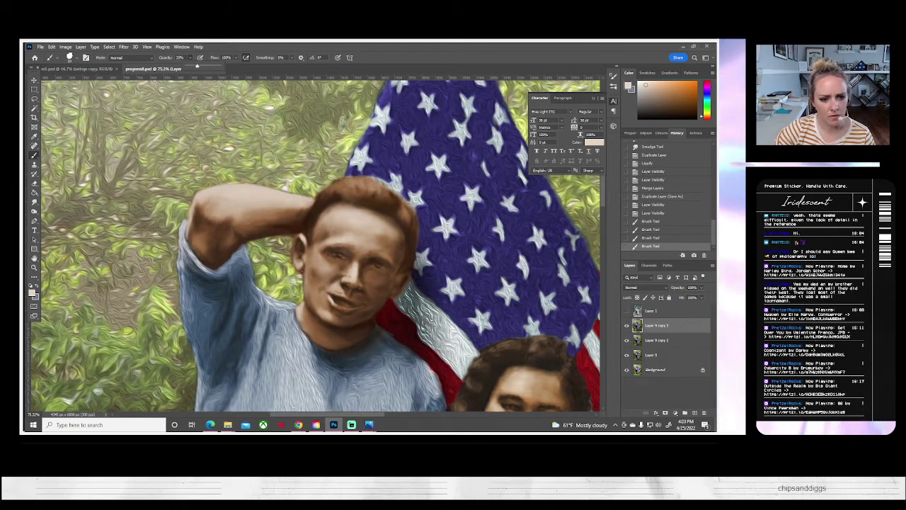
{"action": "left_click", "coordinate": [408, 252]}
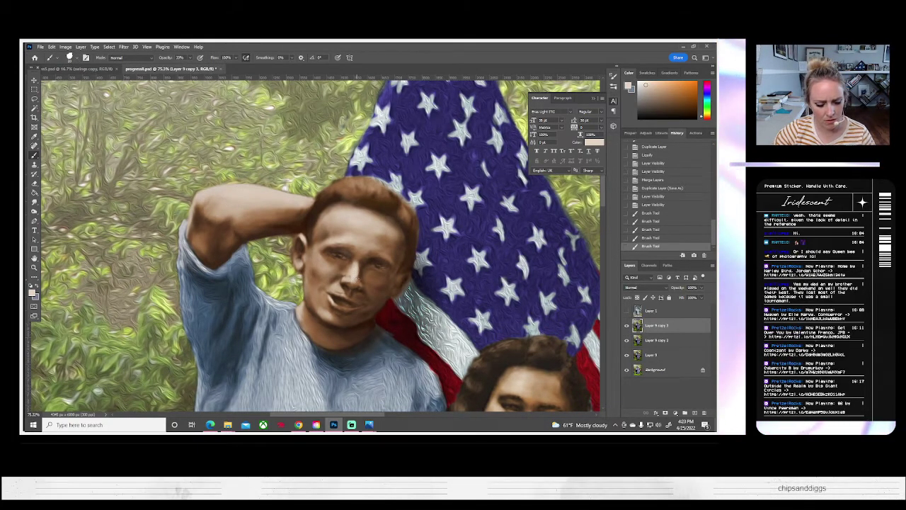
{"action": "key", "text": "ctrl+z"}
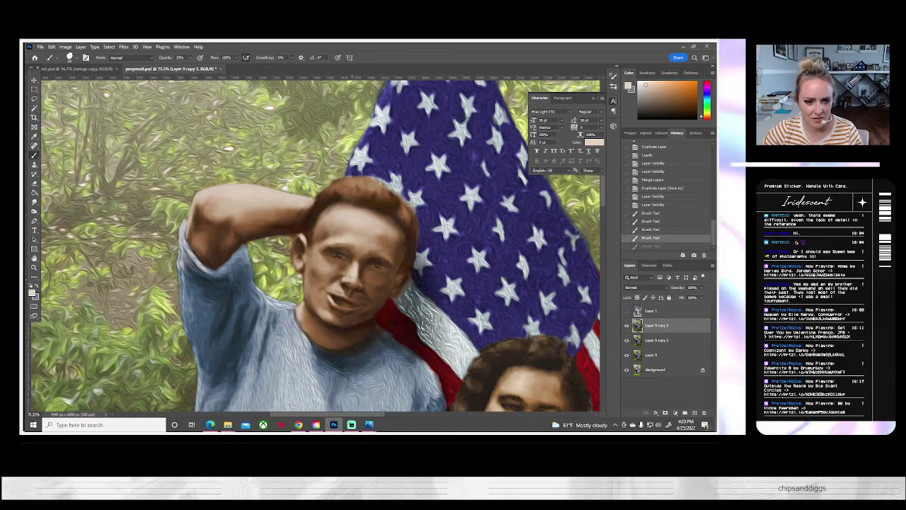
{"action": "key", "text": "ctrl+shift+z"}
{"action": "left_click_drag", "start_coordinate": [347, 279], "coordinate": [339, 300]}
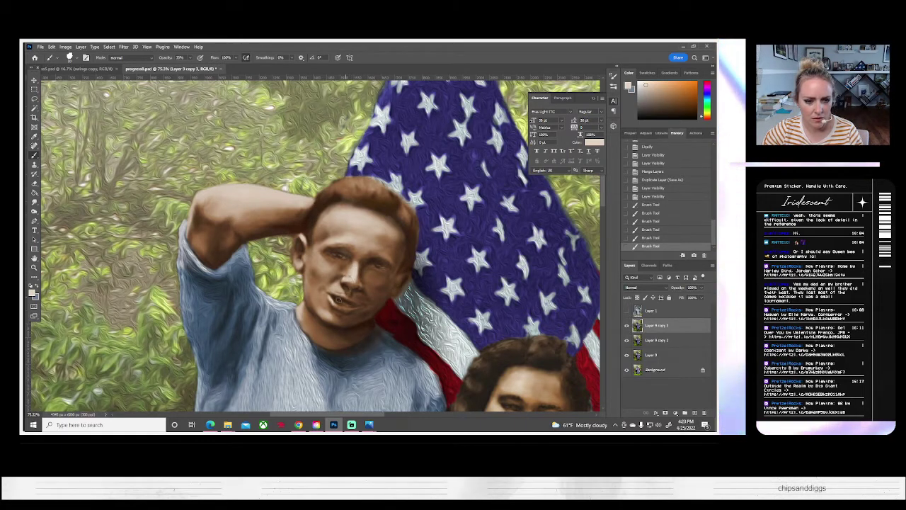
{"action": "key", "text": "ctrl+z"}
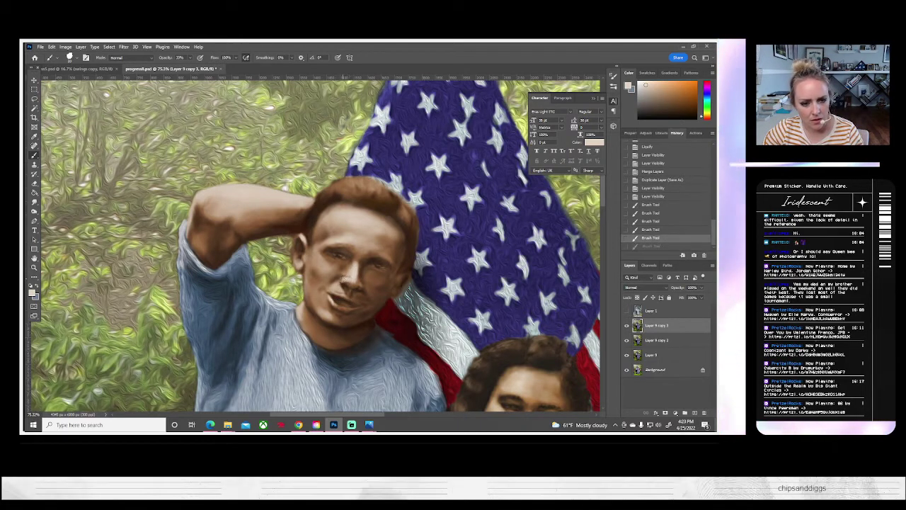
- Restore the undone stroke near the man's mouth and add pale highlights around his brow, mouth and chin, undoing and redoing strokes as needed
{"action": "key", "text": "ctrl+shift+z"}
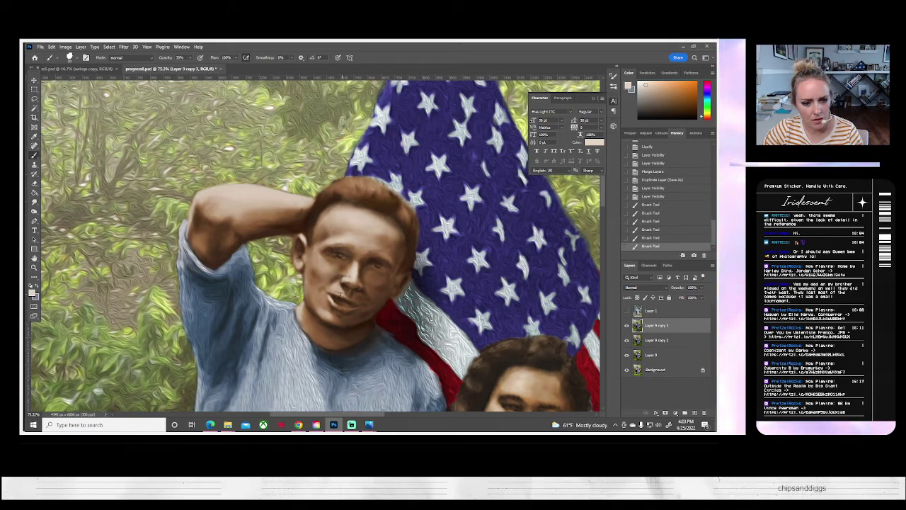
{"action": "left_click_drag", "start_coordinate": [342, 296], "coordinate": [328, 292]}
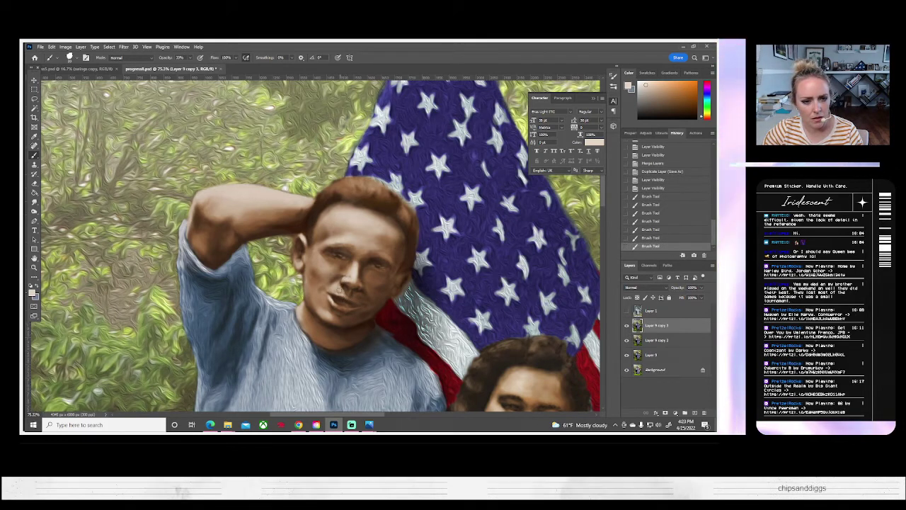
{"action": "left_click_drag", "start_coordinate": [354, 241], "coordinate": [349, 239]}
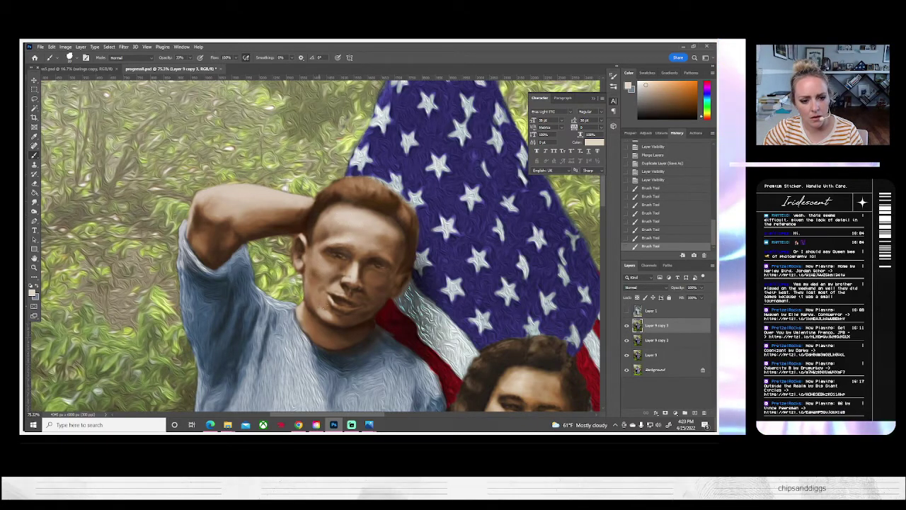
{"action": "left_click_drag", "start_coordinate": [324, 319], "coordinate": [337, 305]}
{"action": "key", "text": "ctrl+z"}
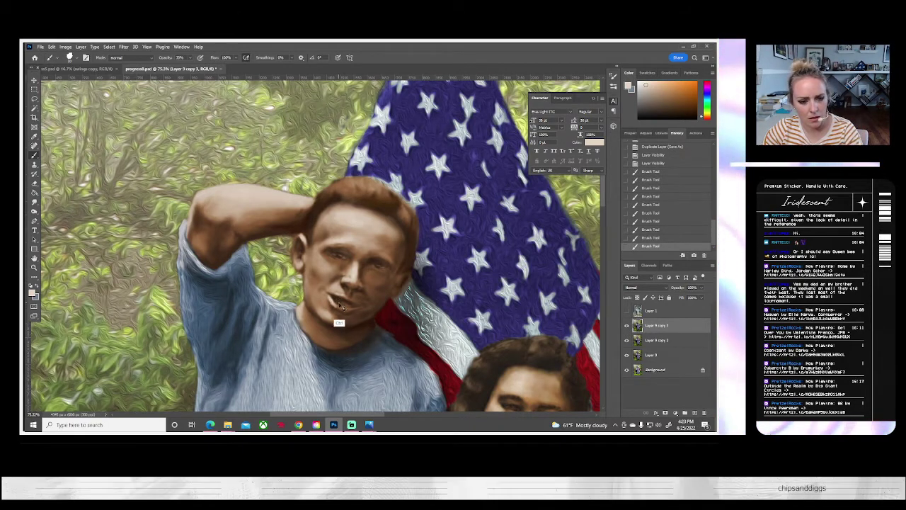
{"action": "key", "text": "ctrl+z"}
{"action": "key", "text": "ctrl+shift+z"}
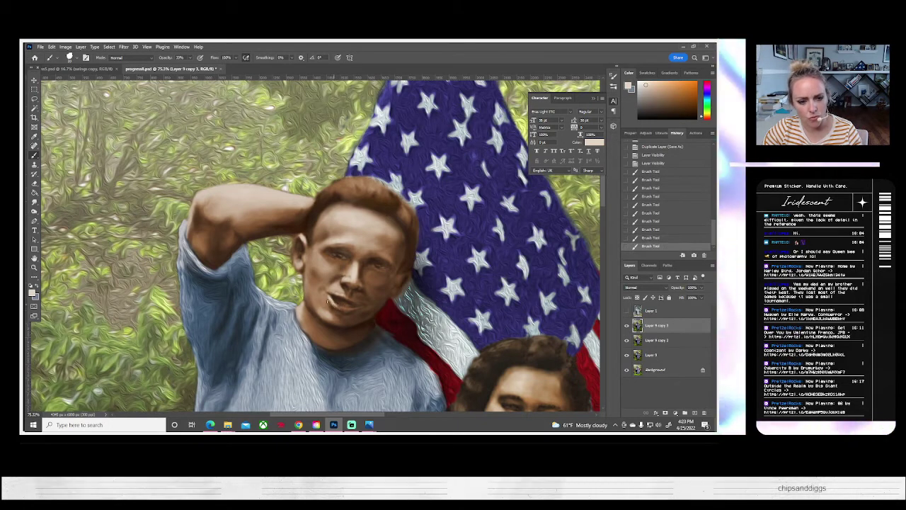
- Blend the pale highlights on the man's face with a small Smudge tool, and soften the raised forearm's highlight with a larger size
{"action": "left_click", "coordinate": [34, 202]}
{"action": "scroll", "coordinate": [313, 291], "scroll_direction": "up", "scroll_amount": 1}
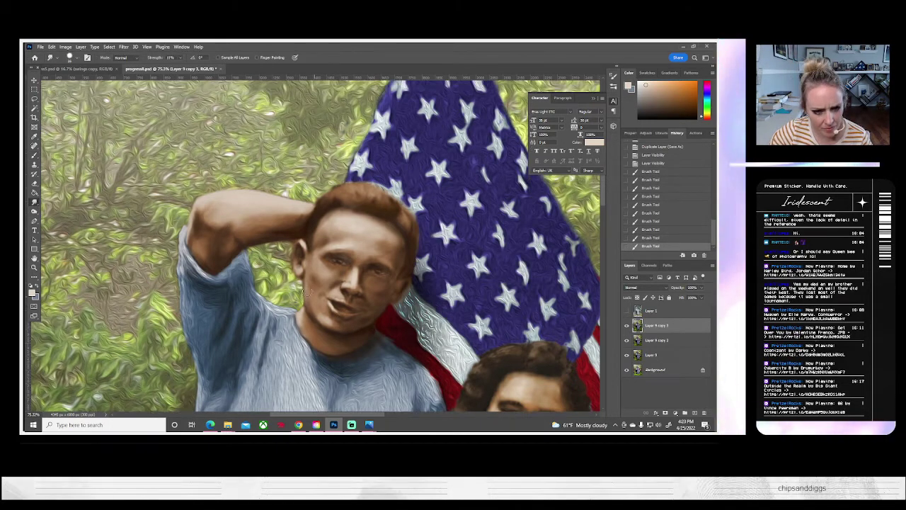
{"action": "left_click", "coordinate": [72, 58]}
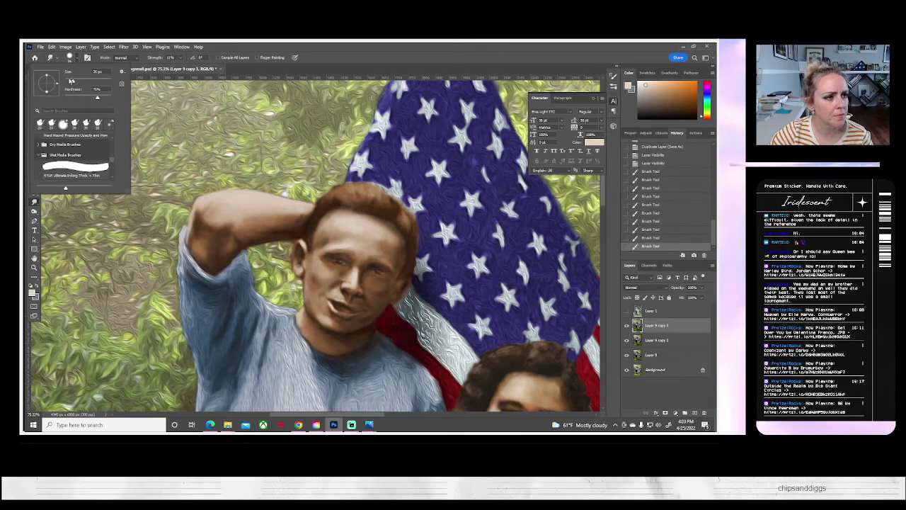
{"action": "key", "text": "Return"}
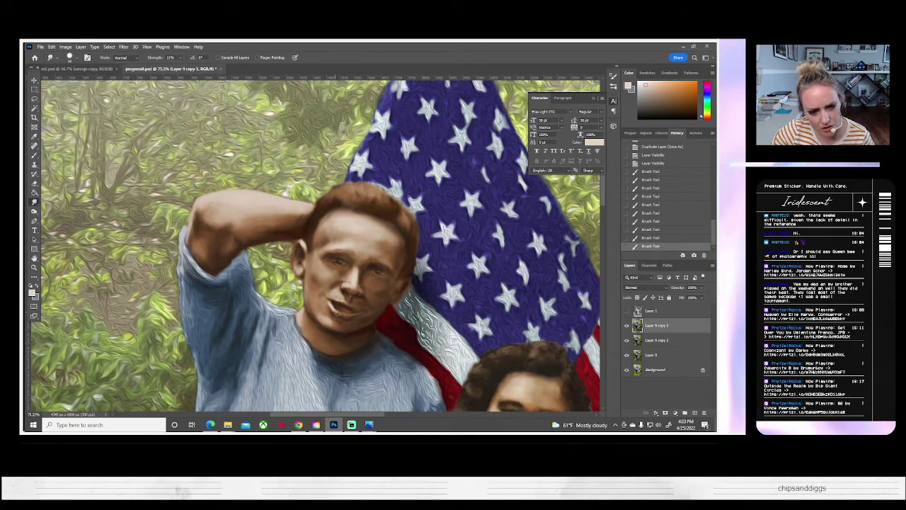
{"action": "mouse_move", "coordinate": [339, 313]}
{"action": "left_mouse_down"}
{"action": "mouse_move", "coordinate": [335, 307]}
{"action": "mouse_move", "coordinate": [357, 306]}
{"action": "mouse_move", "coordinate": [347, 309]}
{"action": "mouse_move", "coordinate": [353, 278]}
{"action": "left_mouse_up"}
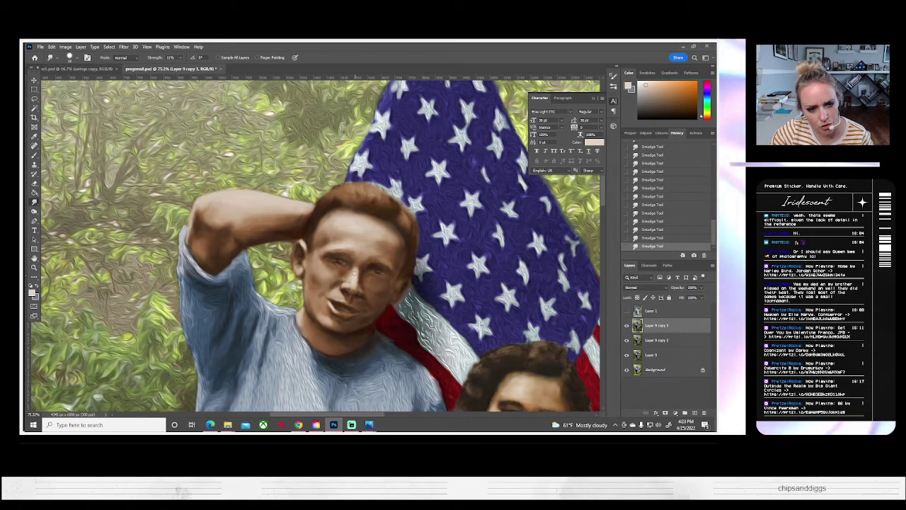
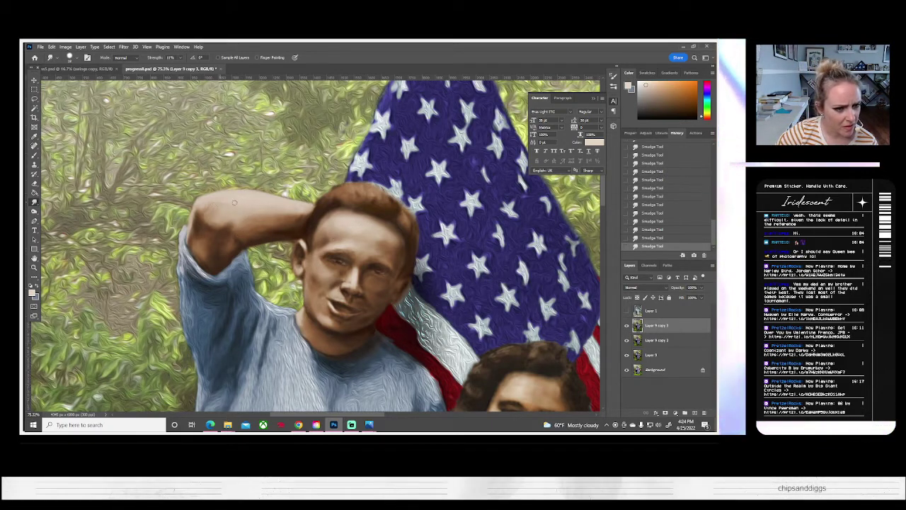
{"action": "left_click", "coordinate": [73, 58]}
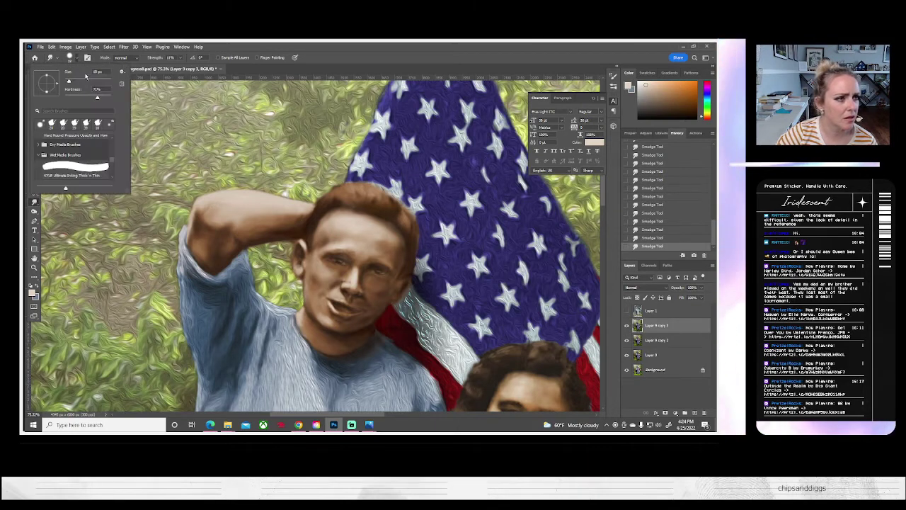
{"action": "left_click", "coordinate": [250, 209]}
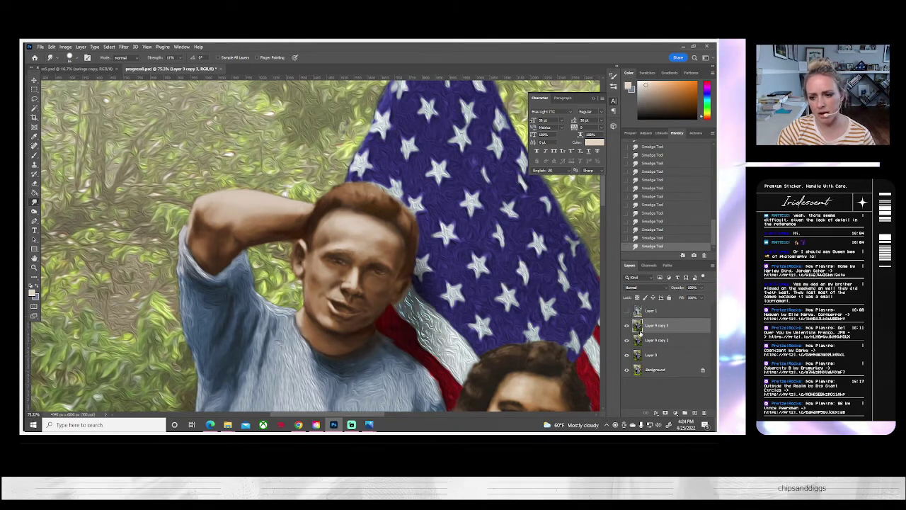
- Compare the painted layer with the original photo layer, and dab pale Brush highlights onto the man's cheek below his eye
{"action": "left_click", "coordinate": [626, 327]}
{"action": "left_click", "coordinate": [626, 328]}
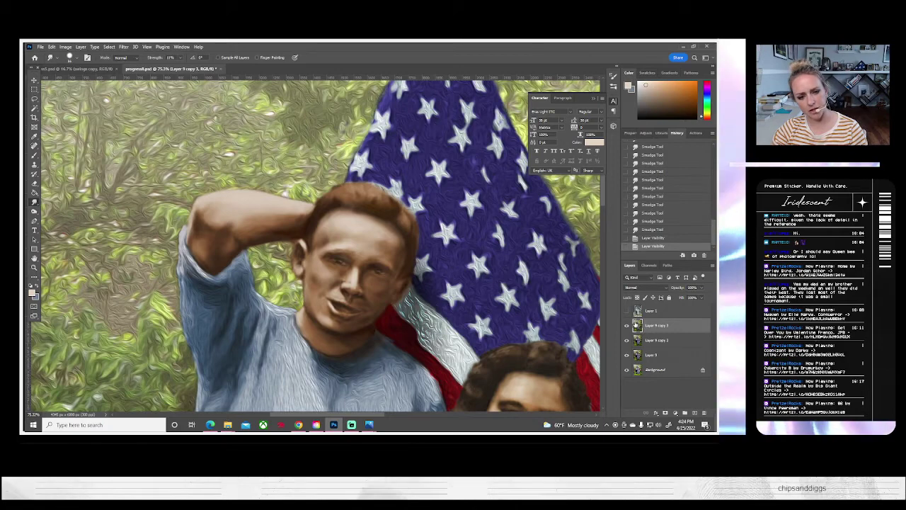
{"action": "left_click", "coordinate": [627, 311]}
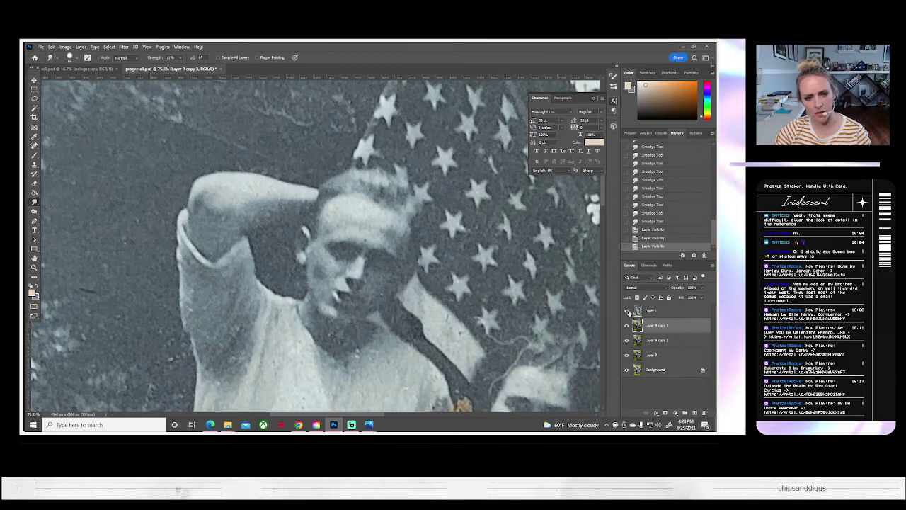
{"action": "left_click", "coordinate": [627, 312]}
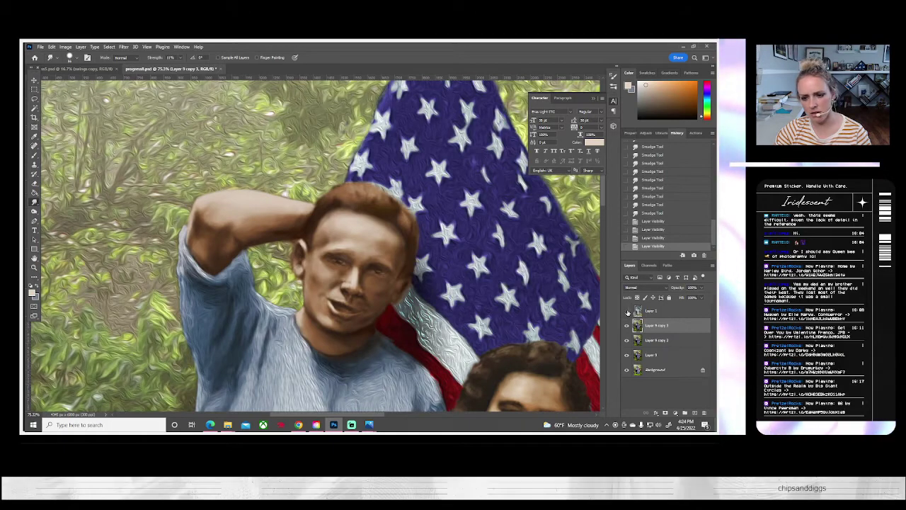
{"action": "left_click", "coordinate": [626, 312]}
{"action": "left_click", "coordinate": [627, 311]}
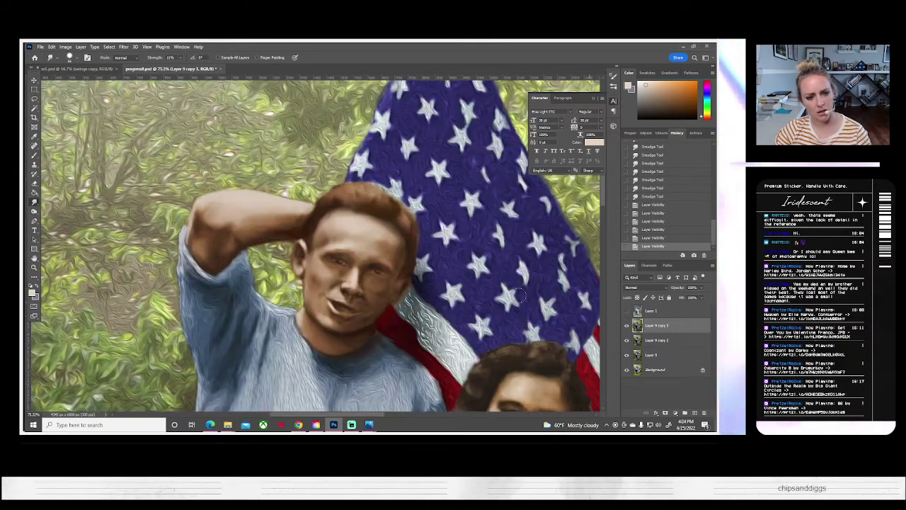
{"action": "left_click", "coordinate": [34, 155]}
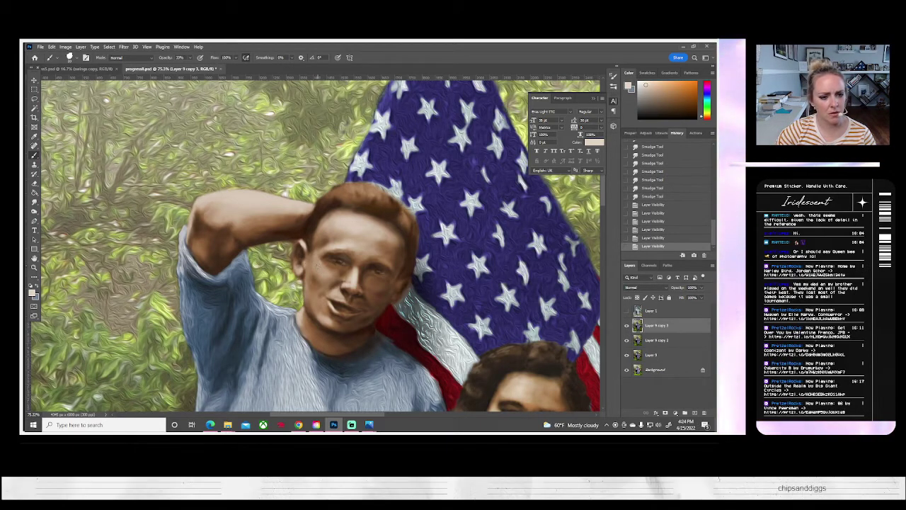
{"action": "left_click", "coordinate": [319, 274]}
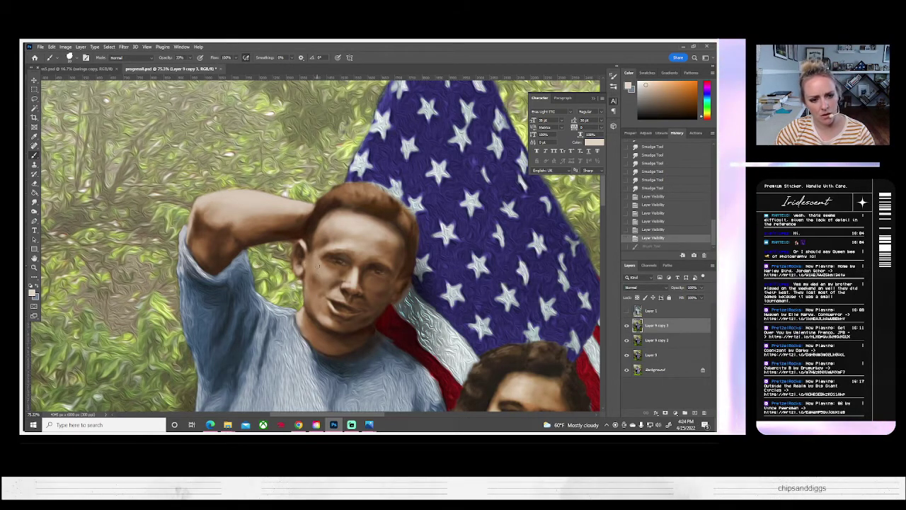
{"action": "left_click", "coordinate": [320, 269]}
{"action": "left_click", "coordinate": [320, 268]}
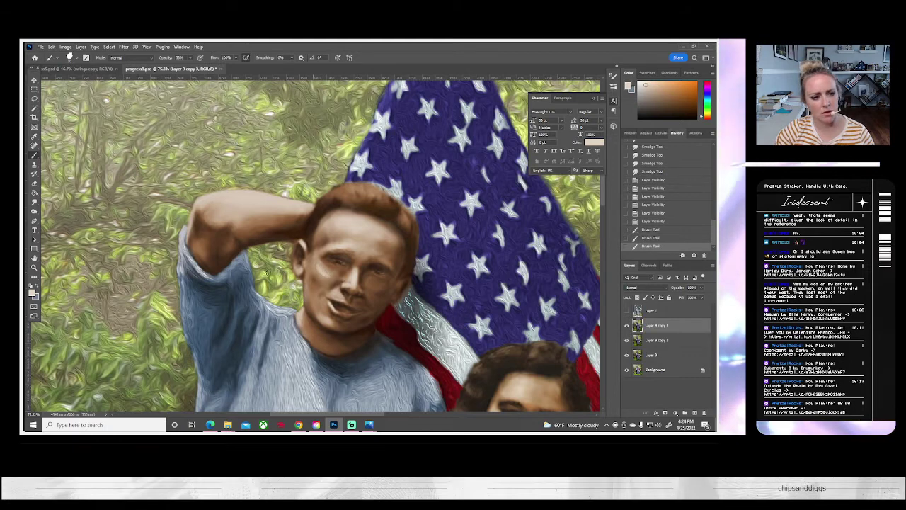
- Smudge the new cheek highlights into the surrounding skin between the man's ear and nose, adjusting the Smudge brush size
{"action": "left_click", "coordinate": [34, 202]}
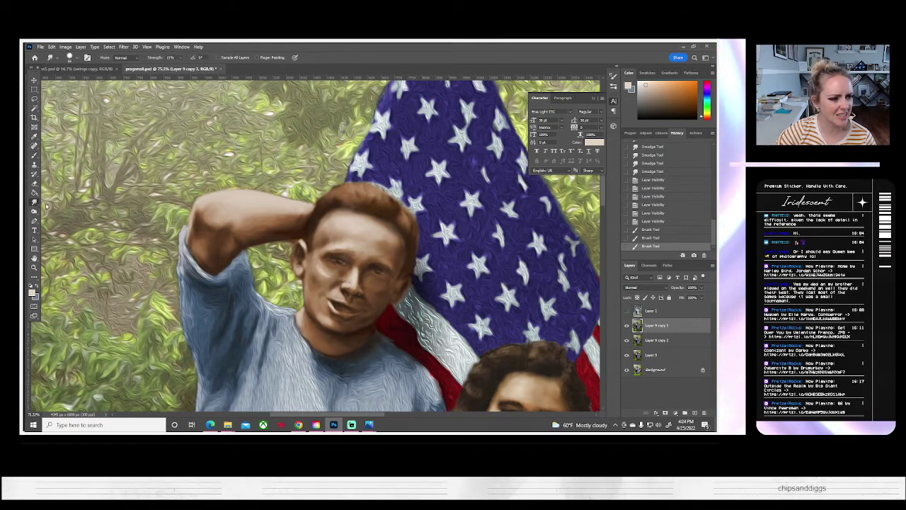
{"action": "left_click_drag", "start_coordinate": [324, 274], "coordinate": [328, 277]}
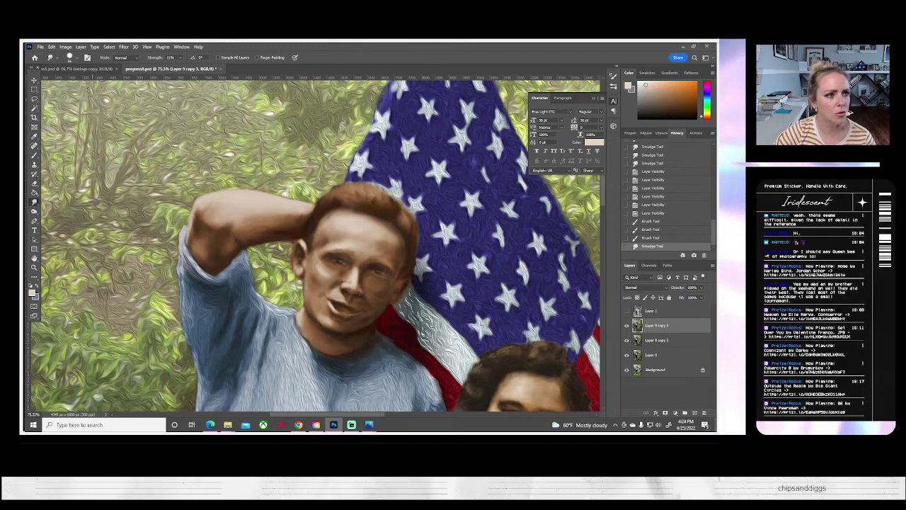
{"action": "left_click", "coordinate": [75, 59]}
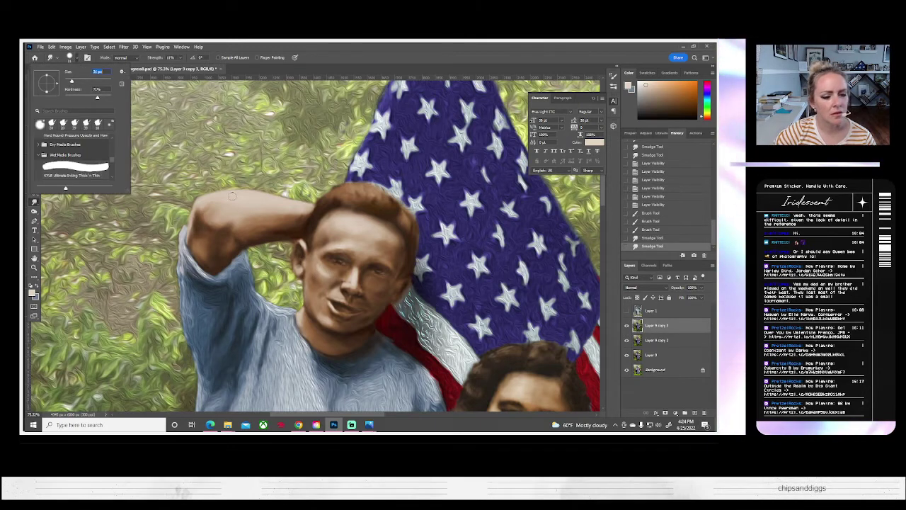
{"action": "mouse_move", "coordinate": [305, 257]}
{"action": "left_mouse_down"}
{"action": "mouse_move", "coordinate": [322, 272]}
{"action": "mouse_move", "coordinate": [316, 263]}
{"action": "left_mouse_up"}
{"action": "left_click", "coordinate": [328, 275]}
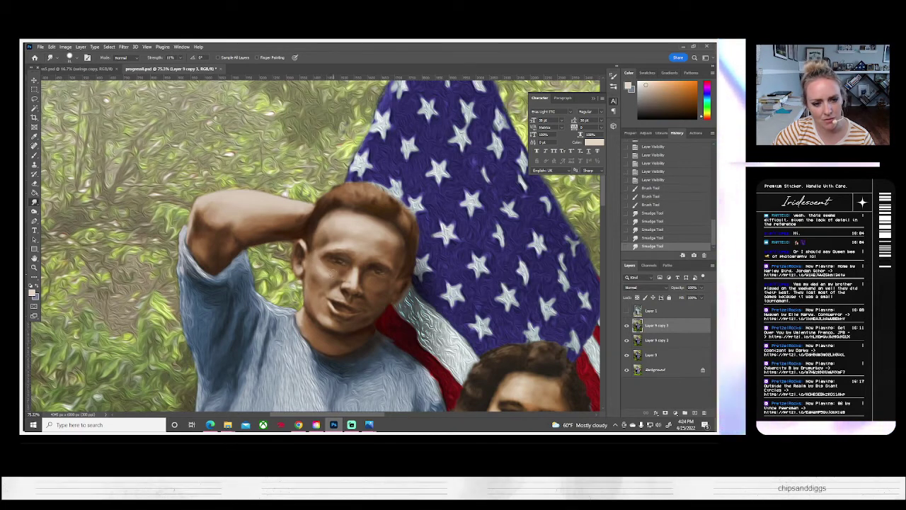
{"action": "left_click", "coordinate": [330, 275]}
{"action": "left_click", "coordinate": [333, 275]}
{"action": "left_click", "coordinate": [335, 274]}
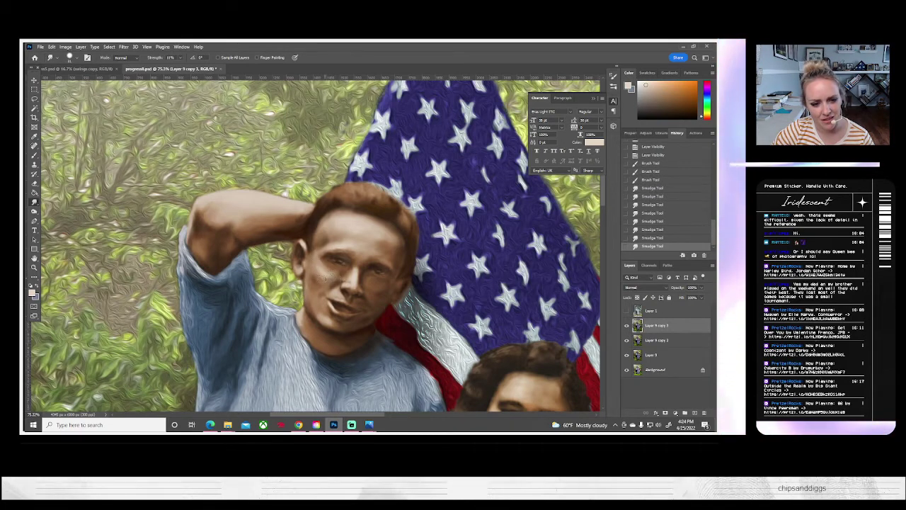
{"action": "left_click", "coordinate": [322, 270]}
{"action": "left_click", "coordinate": [319, 275]}
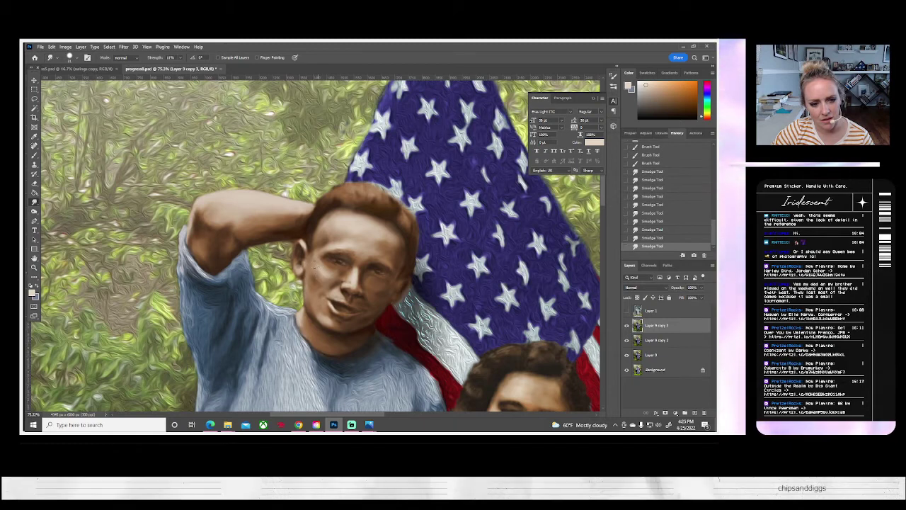
{"action": "left_click", "coordinate": [317, 278]}
{"action": "left_click", "coordinate": [317, 282]}
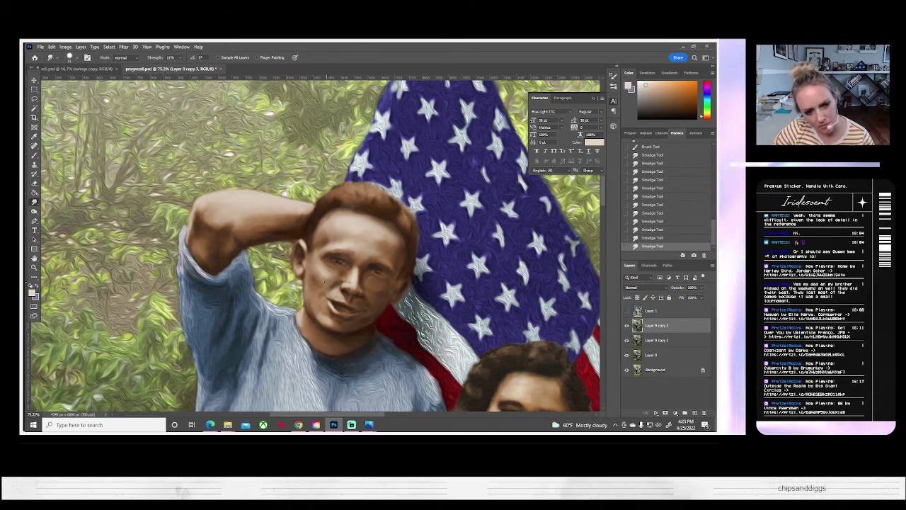
{"action": "left_click", "coordinate": [333, 283]}
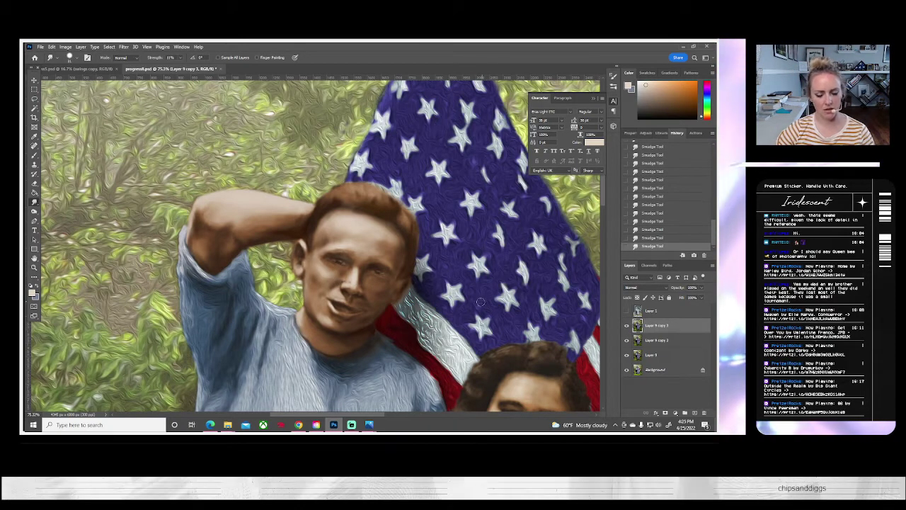
- Examine the man's facial highlights and shadows by repeatedly comparing the original photo in Layer 1 with the painted version
{"action": "left_click", "coordinate": [626, 311]}
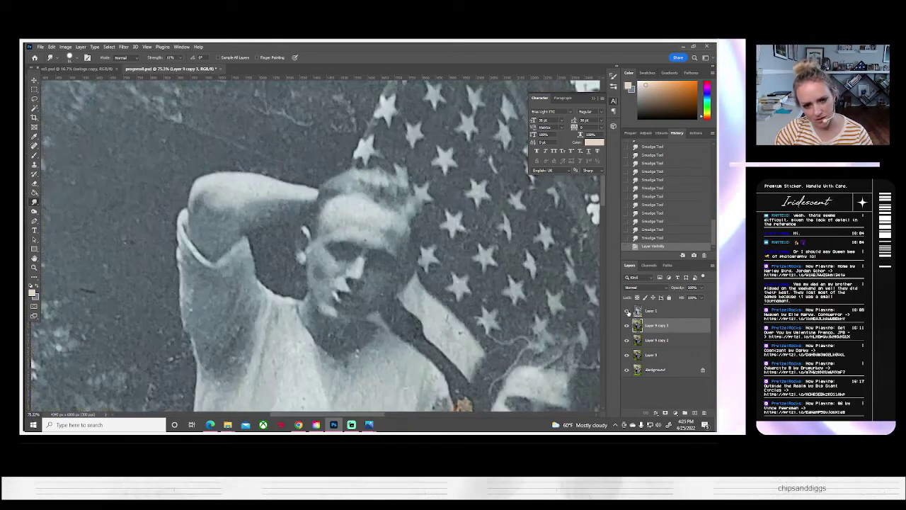
{"action": "left_click", "coordinate": [626, 311]}
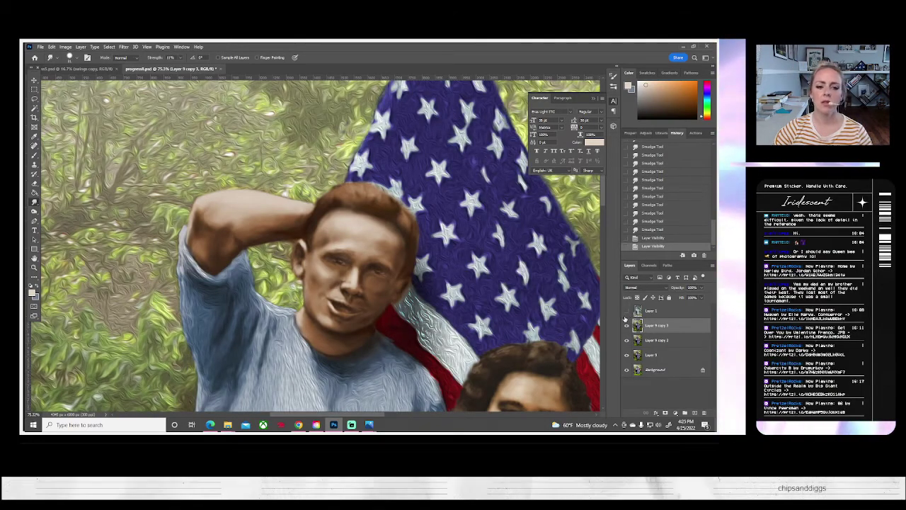
{"action": "left_click", "coordinate": [626, 310]}
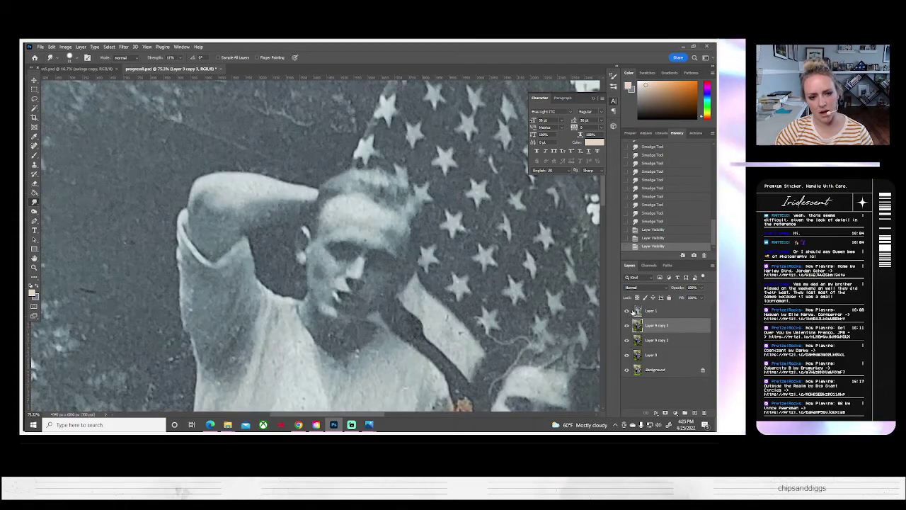
{"action": "left_click", "coordinate": [634, 312]}
{"action": "left_click", "coordinate": [627, 311]}
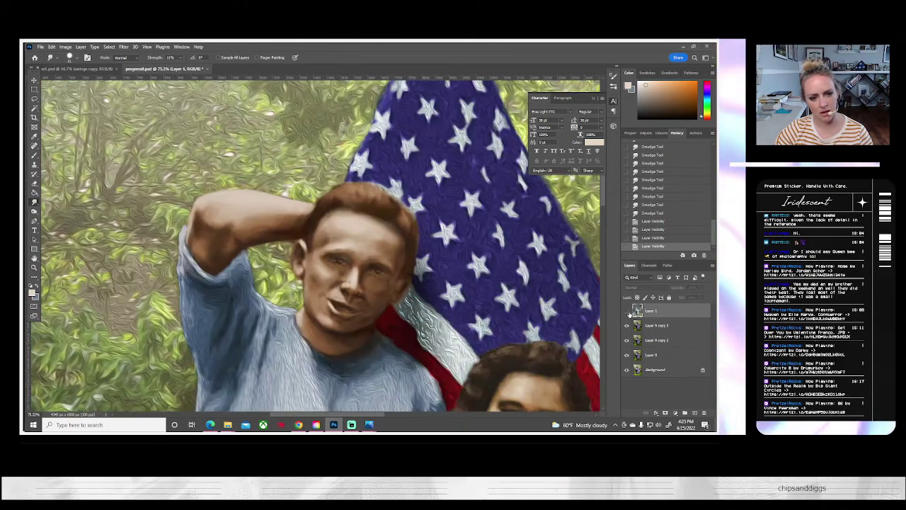
{"action": "left_click", "coordinate": [627, 312]}
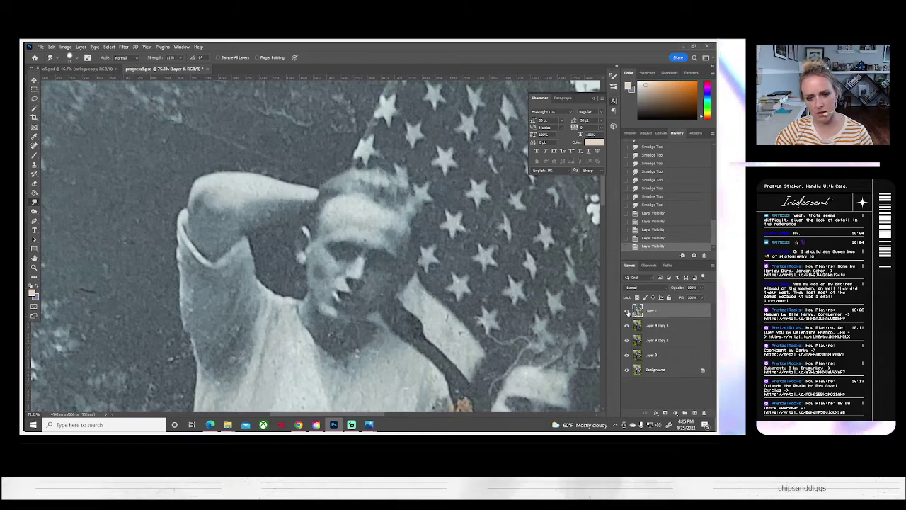
{"action": "left_click", "coordinate": [628, 311]}
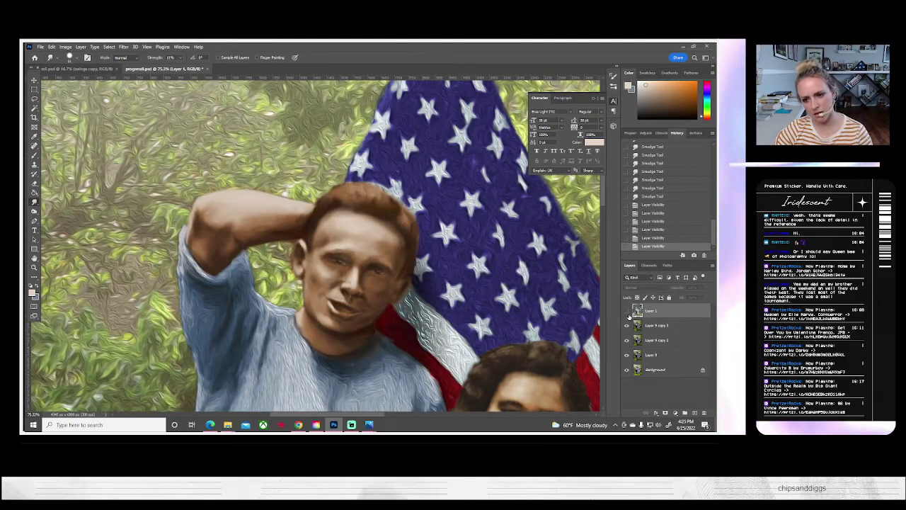
{"action": "left_click", "coordinate": [627, 312]}
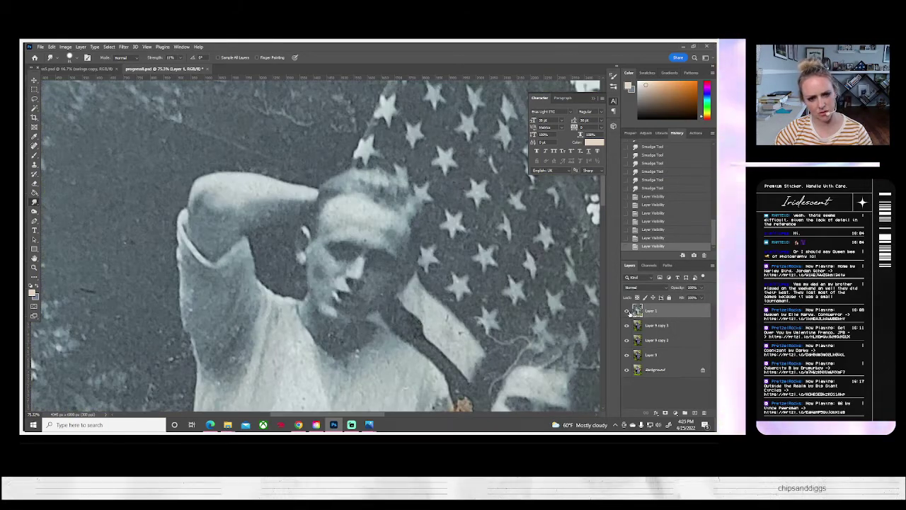
{"action": "left_click", "coordinate": [627, 311]}
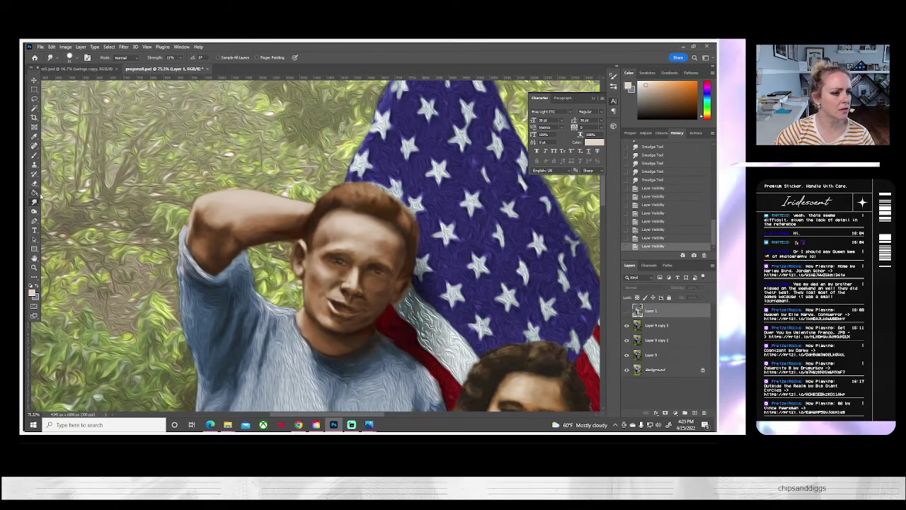
- Make Layer 9 copy 3 the working layer and smudge the skin tones on the man's visible ear
{"action": "left_click", "coordinate": [641, 322]}
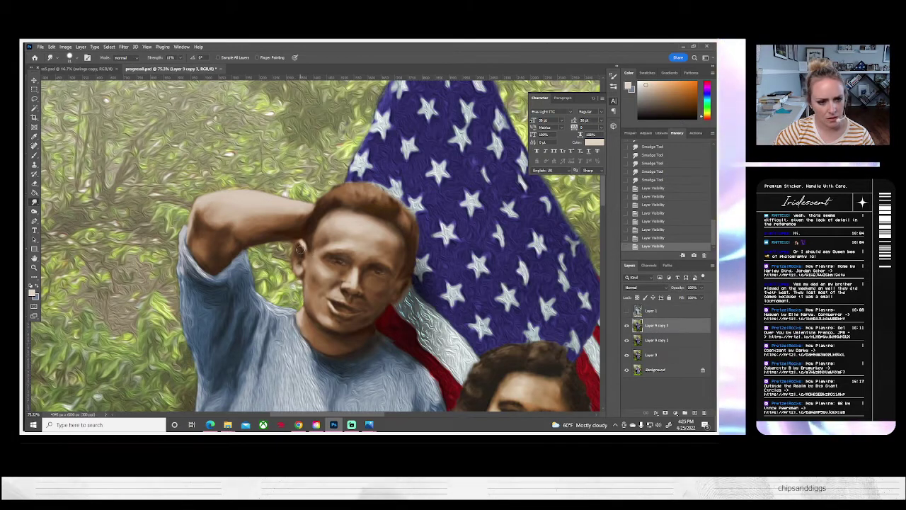
{"action": "left_click_drag", "start_coordinate": [301, 253], "coordinate": [305, 242]}
{"action": "left_click_drag", "start_coordinate": [305, 246], "coordinate": [303, 244]}
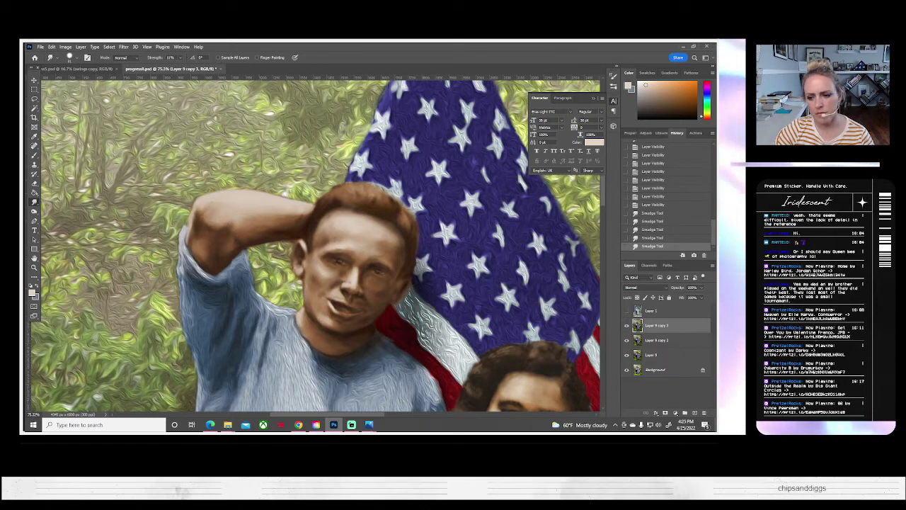
- Compare the original photo in Layer 1 with the painted version, examining the light and shadow on the man's face
{"action": "left_click", "coordinate": [627, 325]}
{"action": "left_click", "coordinate": [627, 326]}
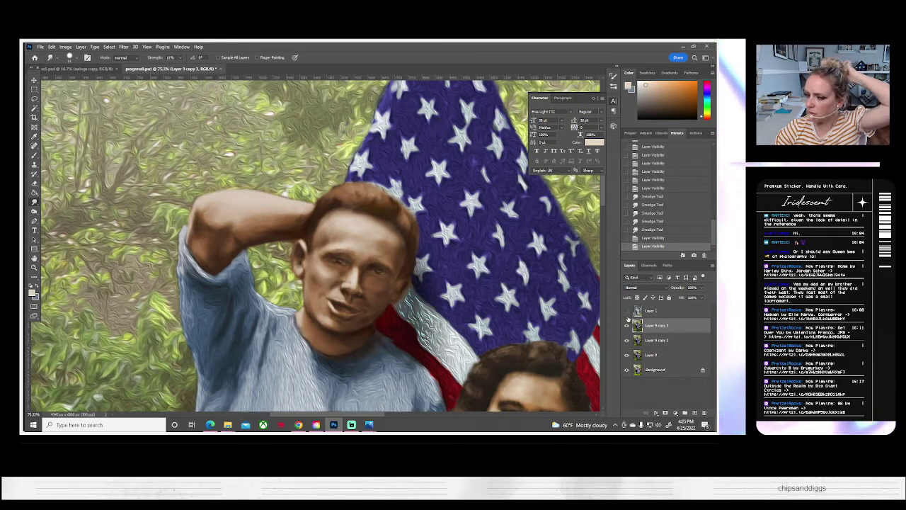
{"action": "left_click", "coordinate": [627, 312]}
{"action": "left_click", "coordinate": [627, 311]}
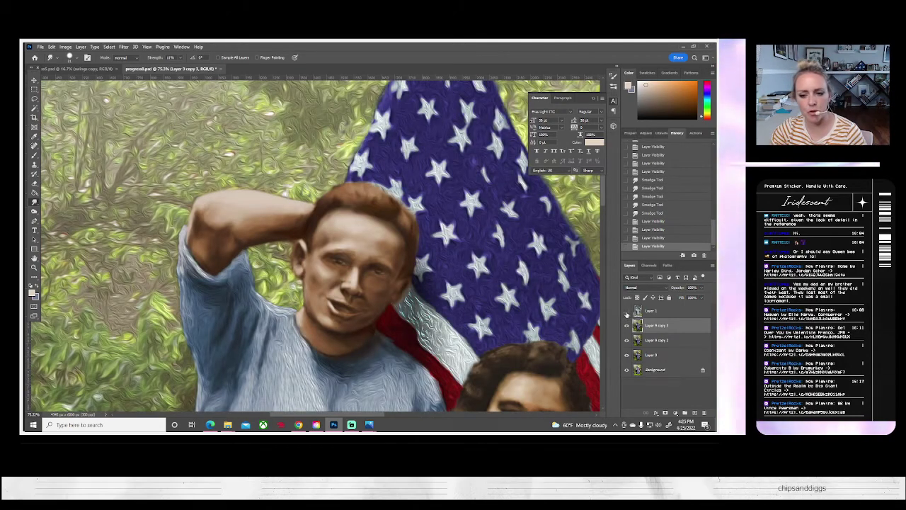
{"action": "left_click", "coordinate": [626, 312]}
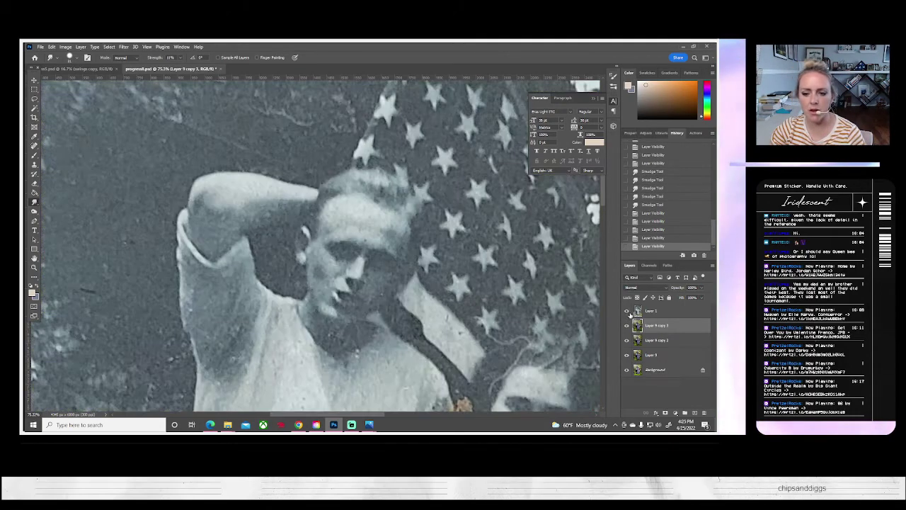
{"action": "left_click", "coordinate": [627, 312]}
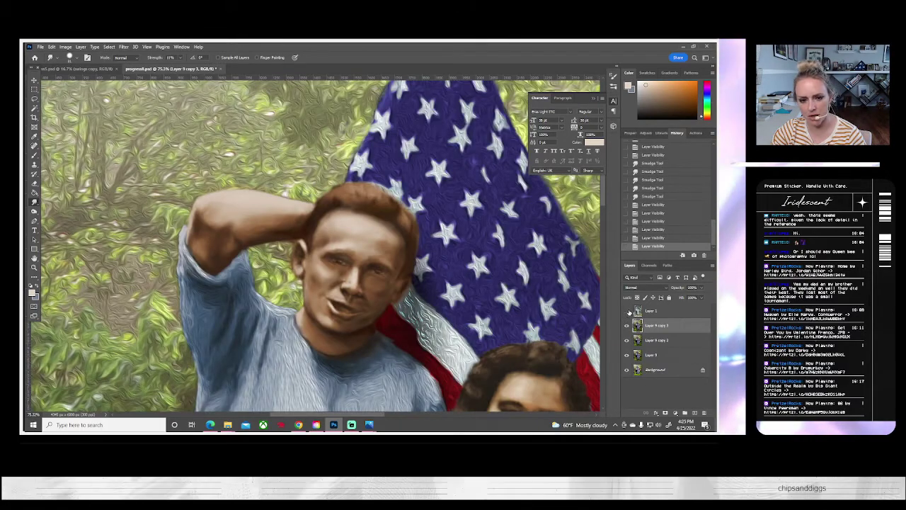
{"action": "left_click", "coordinate": [627, 312]}
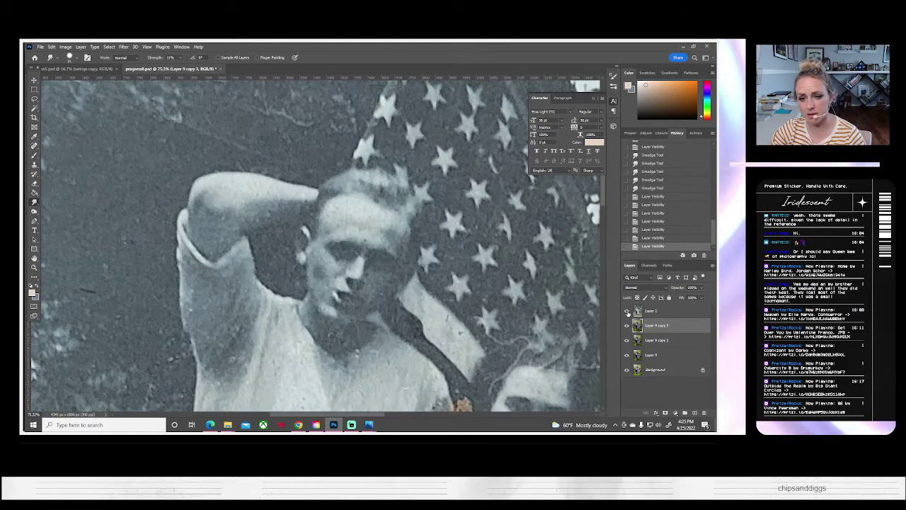
{"action": "left_click", "coordinate": [627, 311]}
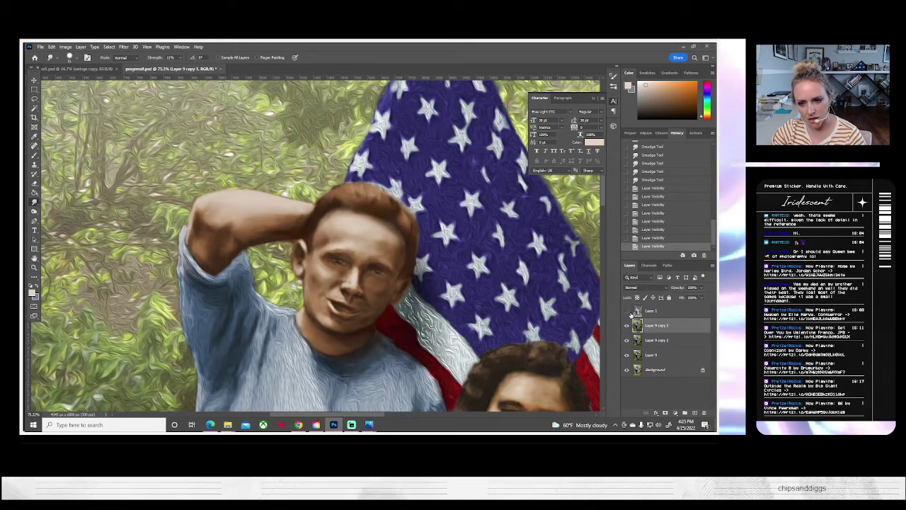
{"action": "left_click", "coordinate": [627, 312]}
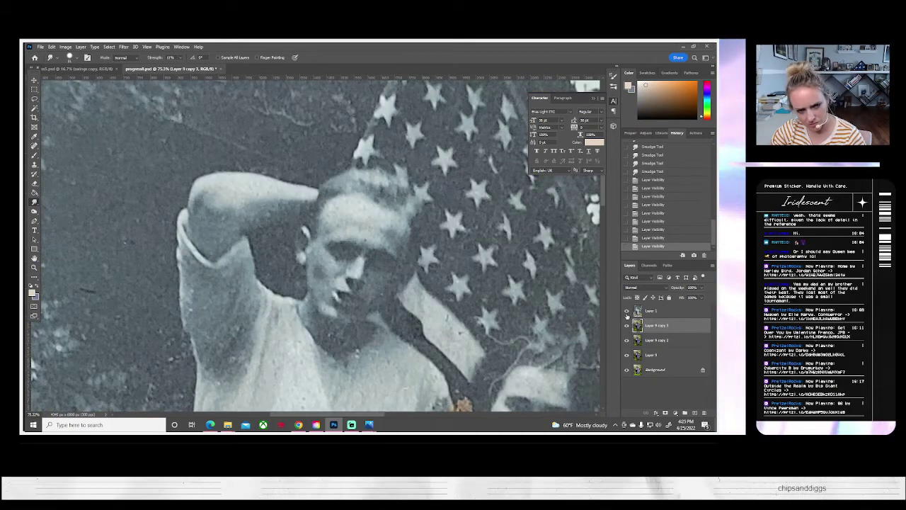
{"action": "left_click", "coordinate": [627, 311]}
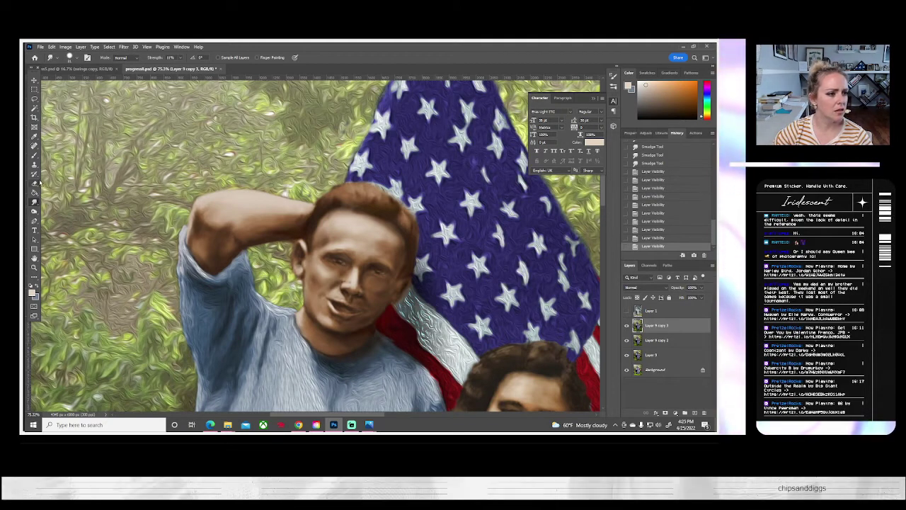
- Try a pale Brush highlight on the man's cheek nearest the flag, smudged into the surrounding skin
{"action": "left_click", "coordinate": [34, 155]}
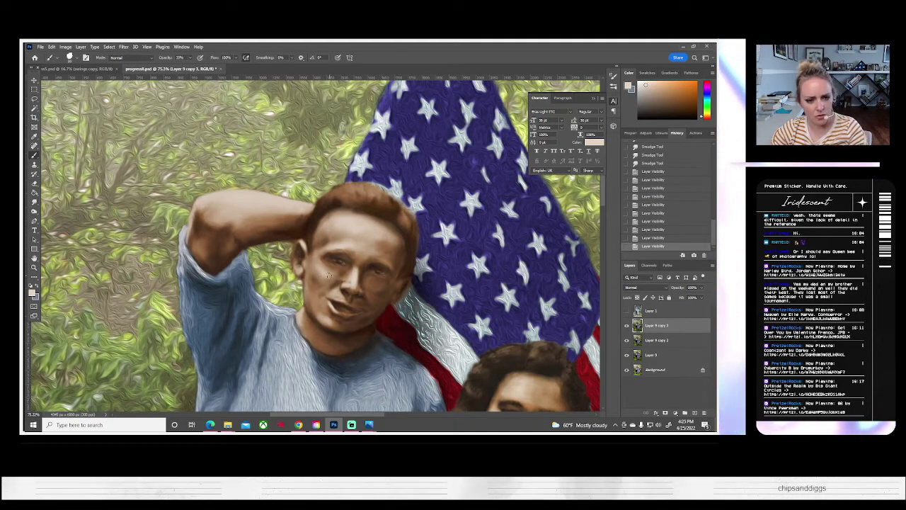
{"action": "left_click", "coordinate": [329, 294], "text": "alt"}
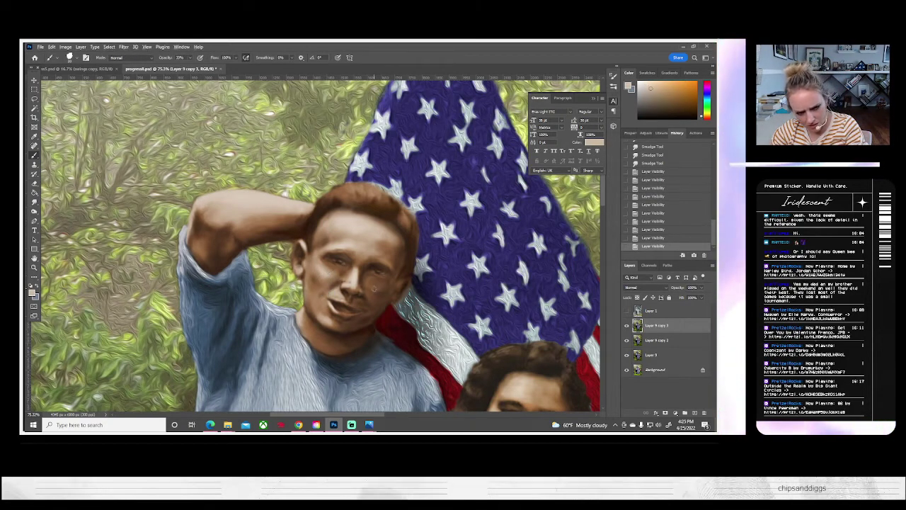
{"action": "mouse_move", "coordinate": [389, 288]}
{"action": "left_mouse_down"}
{"action": "mouse_move", "coordinate": [368, 286]}
{"action": "mouse_move", "coordinate": [386, 290]}
{"action": "left_mouse_up"}
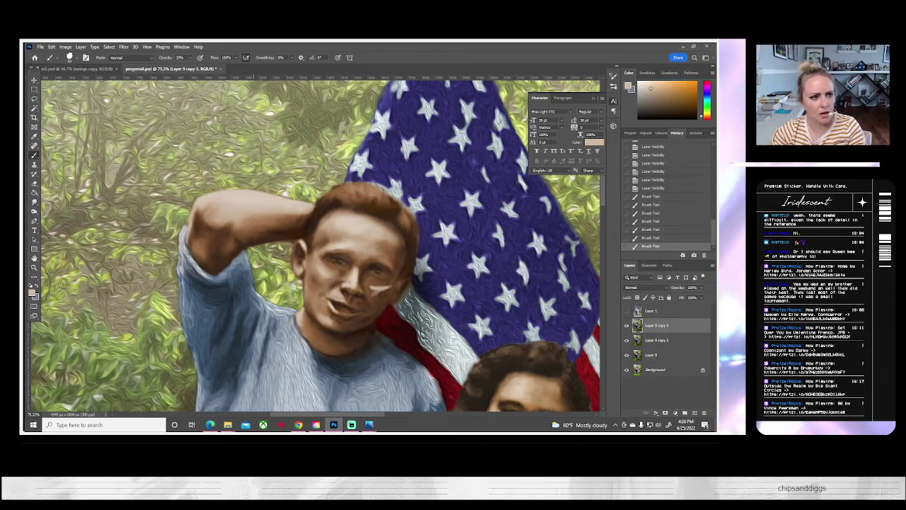
{"action": "left_click", "coordinate": [34, 202]}
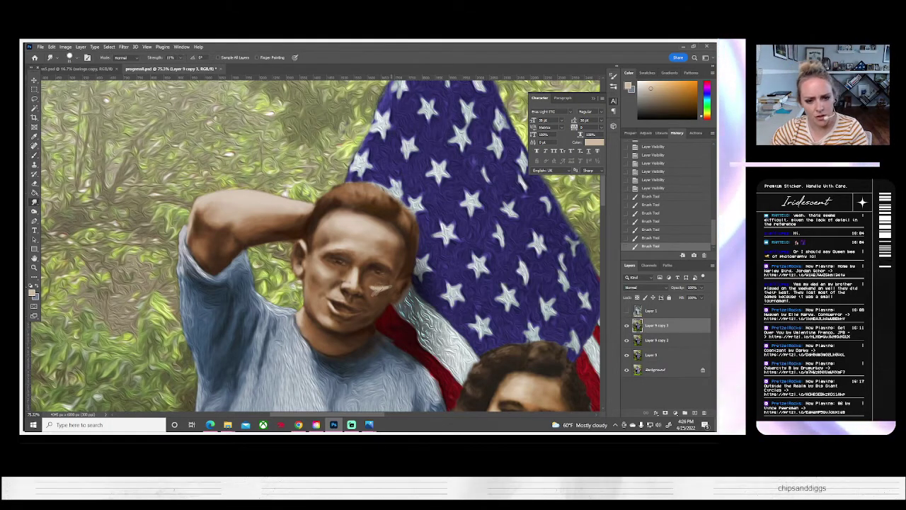
{"action": "mouse_move", "coordinate": [392, 287]}
{"action": "left_mouse_down"}
{"action": "mouse_move", "coordinate": [370, 284]}
{"action": "mouse_move", "coordinate": [378, 286]}
{"action": "left_mouse_up"}
{"action": "left_click_drag", "start_coordinate": [378, 285], "coordinate": [379, 285]}
{"action": "left_click_drag", "start_coordinate": [383, 283], "coordinate": [369, 292]}
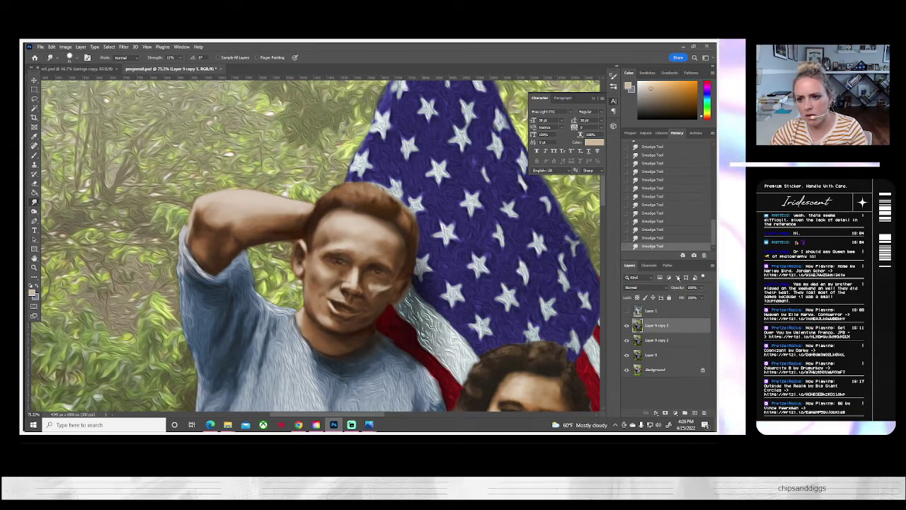
{"action": "left_click_drag", "start_coordinate": [714, 241], "coordinate": [712, 223]}
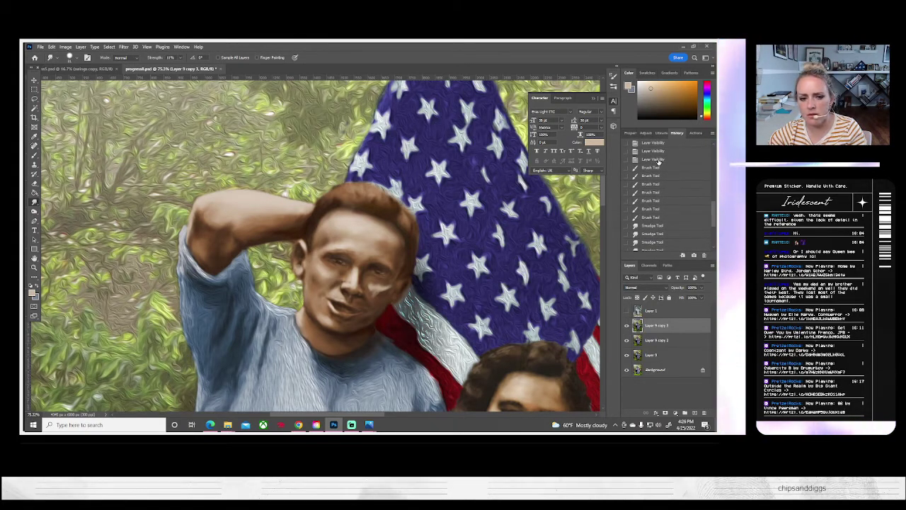
{"action": "left_click", "coordinate": [659, 161]}
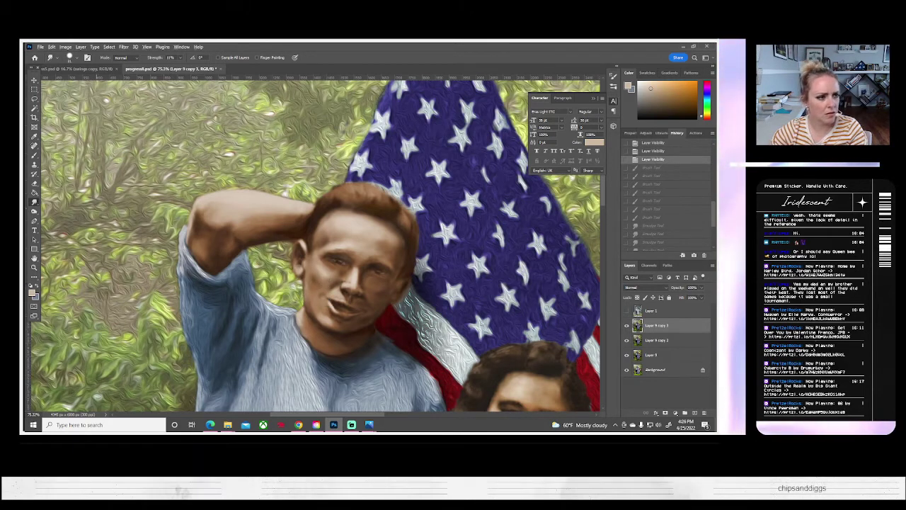
- Sample a mid-brown skin tone from the man's lower cheek for the Brush tool
{"action": "left_click", "coordinate": [34, 155]}
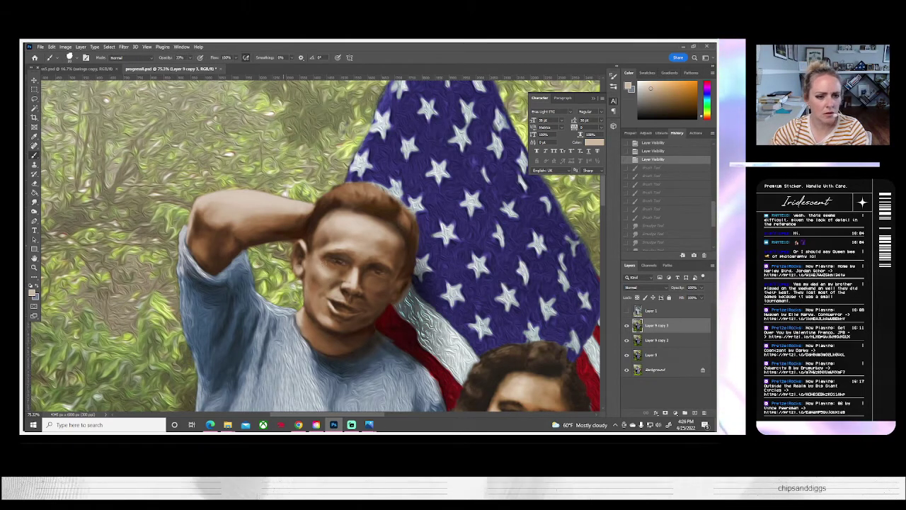
{"action": "left_click", "coordinate": [328, 303], "text": "alt"}
- Try a few mid-brown Brush dabs on the man's cheek nearest the flag
{"action": "left_click", "coordinate": [382, 290]}
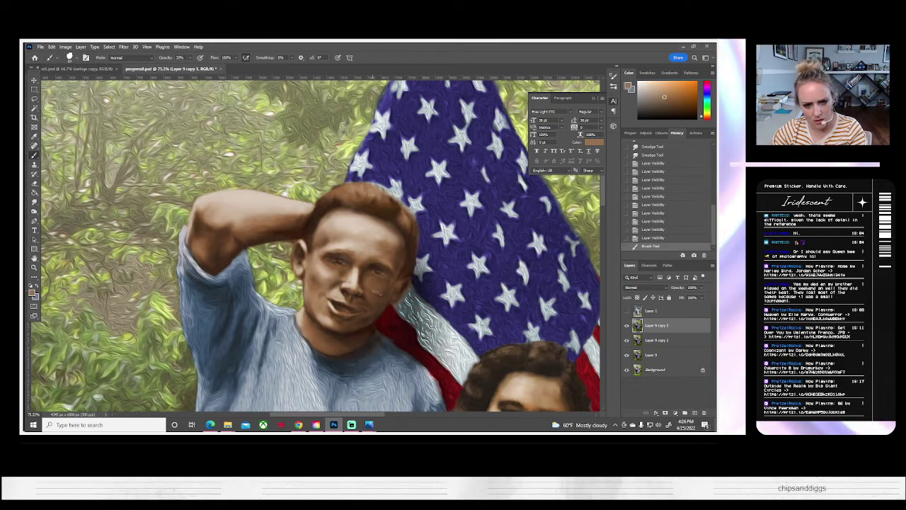
{"action": "left_click", "coordinate": [379, 289]}
{"action": "left_click", "coordinate": [369, 283]}
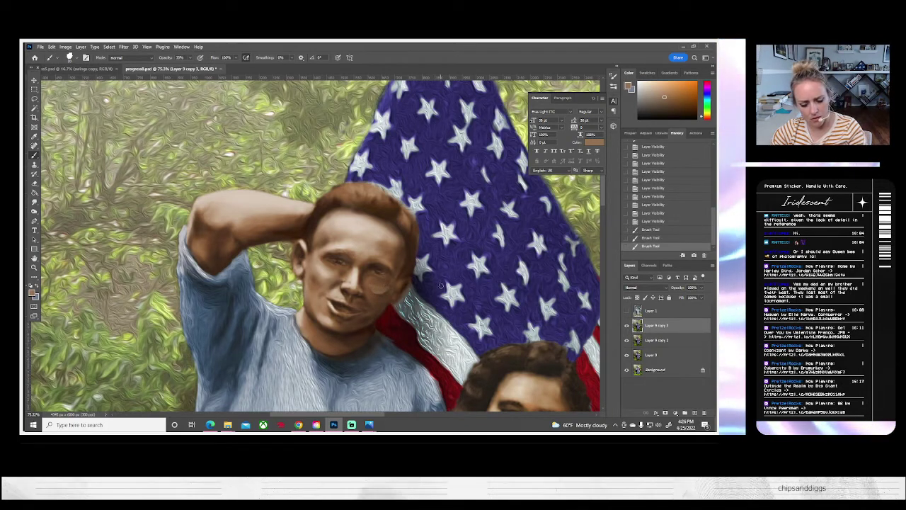
{"action": "key", "text": "ctrl+z"}
{"action": "left_click", "coordinate": [654, 222]}
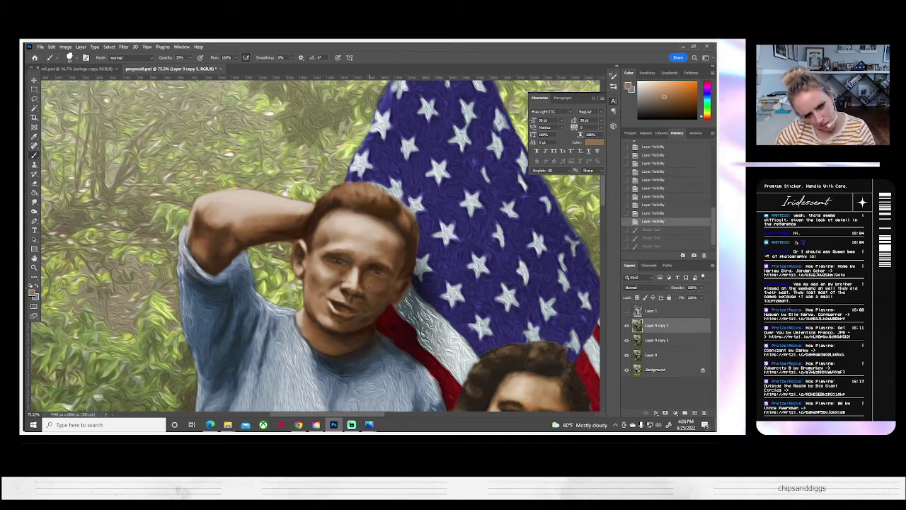
- Build up a soft mid-brown highlight with overlapping Brush dabs across the man's cheek nearest the flag
{"action": "left_click", "coordinate": [374, 289]}
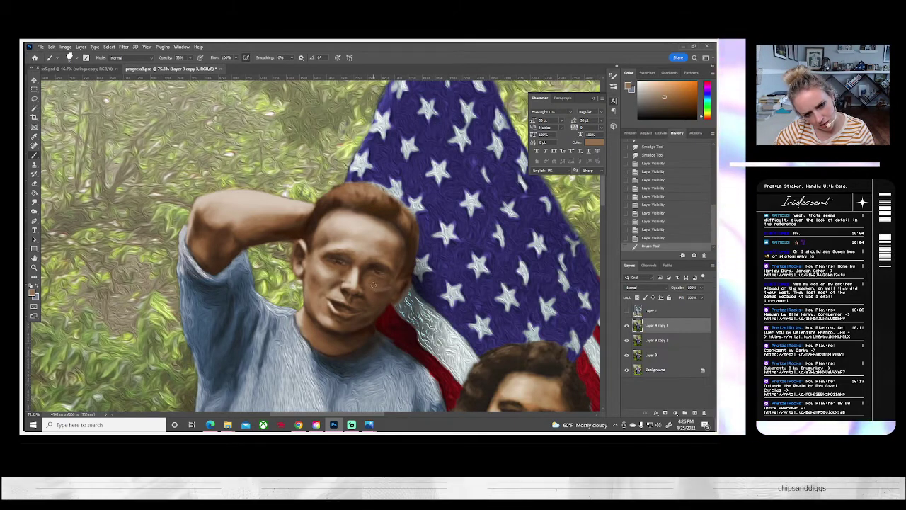
{"action": "left_click", "coordinate": [376, 289]}
{"action": "left_click", "coordinate": [372, 288]}
{"action": "left_click", "coordinate": [376, 288]}
{"action": "left_click", "coordinate": [383, 287]}
{"action": "left_click", "coordinate": [387, 287]}
{"action": "left_click", "coordinate": [390, 286]}
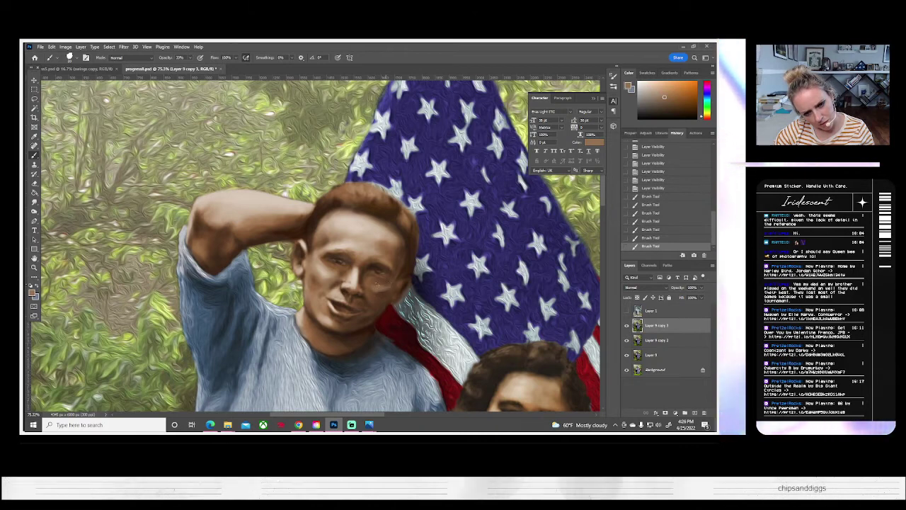
{"action": "left_click", "coordinate": [394, 286]}
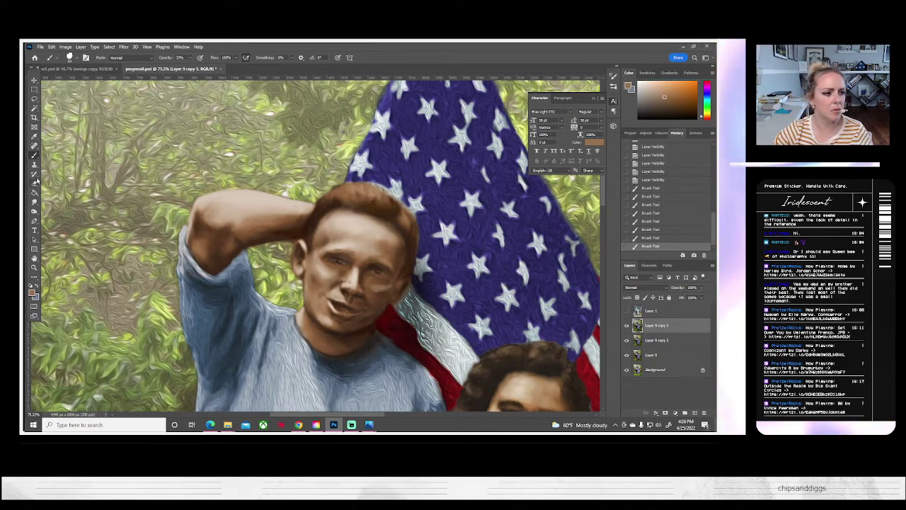
- Smudge the mid-brown cheek highlight into the shadowed skin beside the man's nose
{"action": "left_click", "coordinate": [34, 202]}
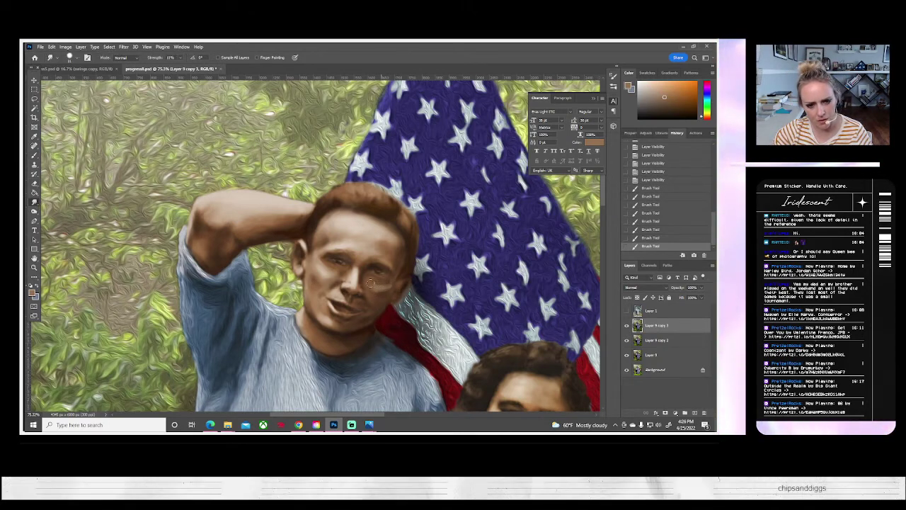
{"action": "mouse_move", "coordinate": [381, 281]}
{"action": "left_mouse_down"}
{"action": "mouse_move", "coordinate": [392, 284]}
{"action": "mouse_move", "coordinate": [378, 296]}
{"action": "mouse_move", "coordinate": [374, 283]}
{"action": "left_mouse_up"}
{"action": "left_click_drag", "start_coordinate": [374, 282], "coordinate": [375, 281]}
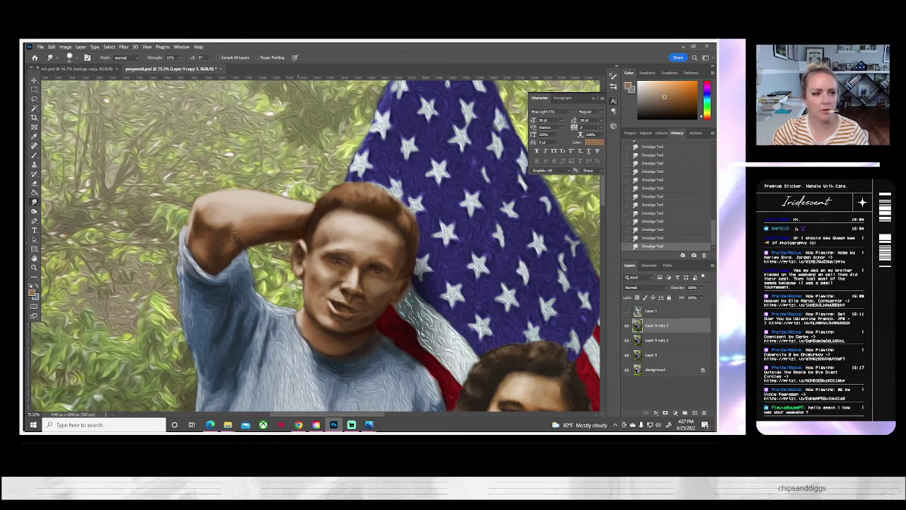
- Sample a dark brown from beneath the man's jaw and brush a shadow below his cheek highlight nearest the flag
{"action": "left_click", "coordinate": [34, 155]}
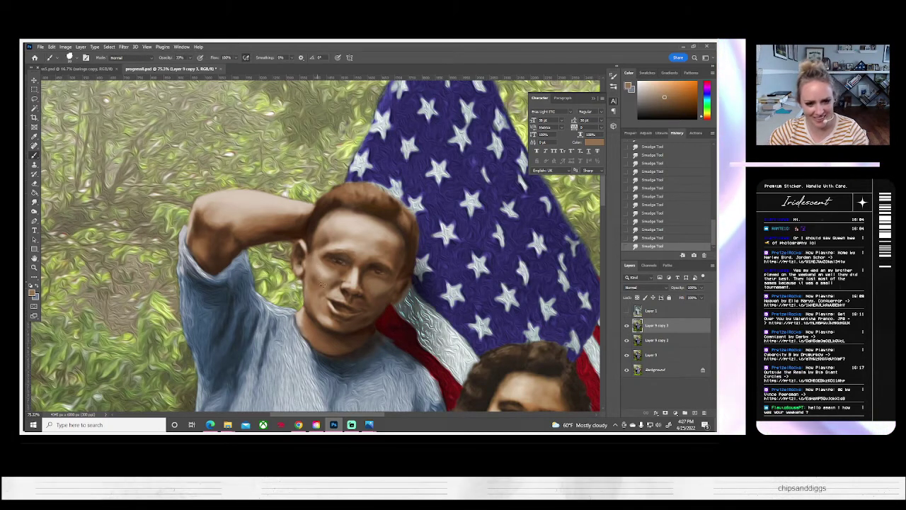
{"action": "left_click", "coordinate": [376, 331], "text": "alt"}
{"action": "mouse_move", "coordinate": [390, 298]}
{"action": "left_mouse_down"}
{"action": "mouse_move", "coordinate": [396, 286]}
{"action": "mouse_move", "coordinate": [385, 301]}
{"action": "left_mouse_up"}
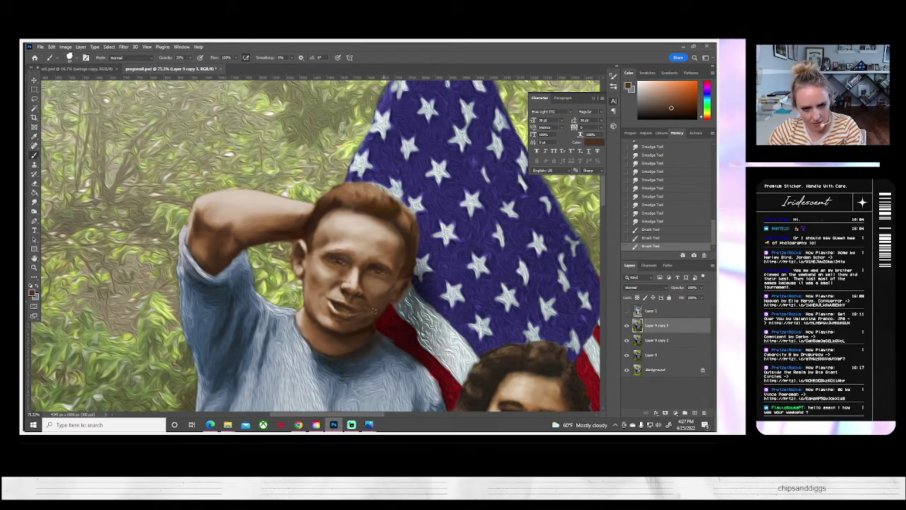
- Smudge the dark brown shadow down the man's lower cheek towards his jaw
{"action": "left_click", "coordinate": [34, 202]}
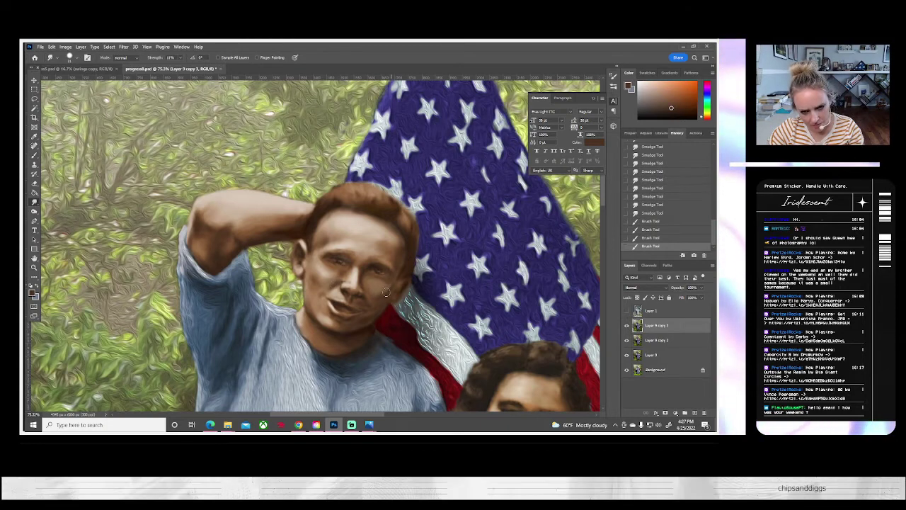
{"action": "left_click_drag", "start_coordinate": [390, 286], "coordinate": [387, 293]}
{"action": "left_click_drag", "start_coordinate": [388, 292], "coordinate": [385, 301]}
{"action": "left_click_drag", "start_coordinate": [386, 297], "coordinate": [384, 303]}
{"action": "mouse_move", "coordinate": [385, 302]}
{"action": "left_mouse_down"}
{"action": "mouse_move", "coordinate": [395, 322]}
{"action": "mouse_move", "coordinate": [383, 301]}
{"action": "left_mouse_up"}
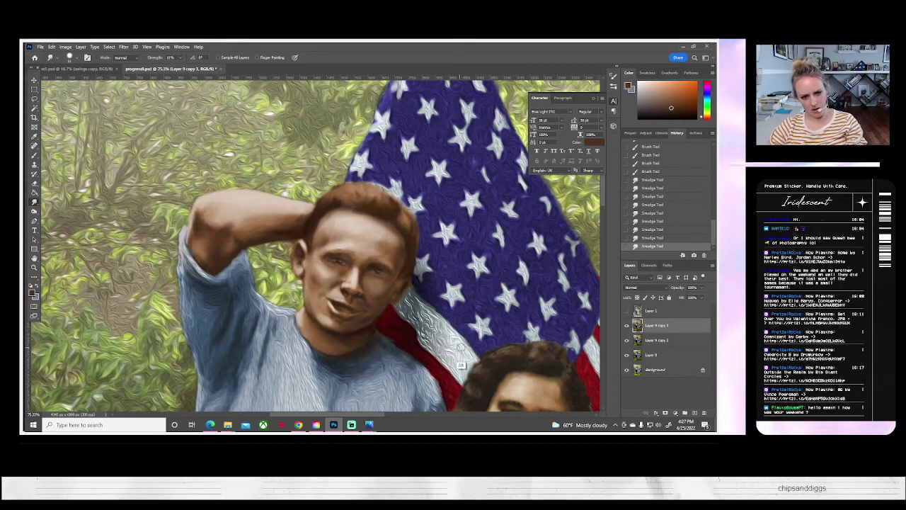
- Burn the man's eye nearest his raised arm, dab the one nearest the flag, and undo that last dab
{"action": "scroll", "coordinate": [456, 343], "scroll_direction": "down", "scroll_amount": 1}
{"action": "scroll", "coordinate": [456, 343], "scroll_direction": "up", "scroll_amount": 1}
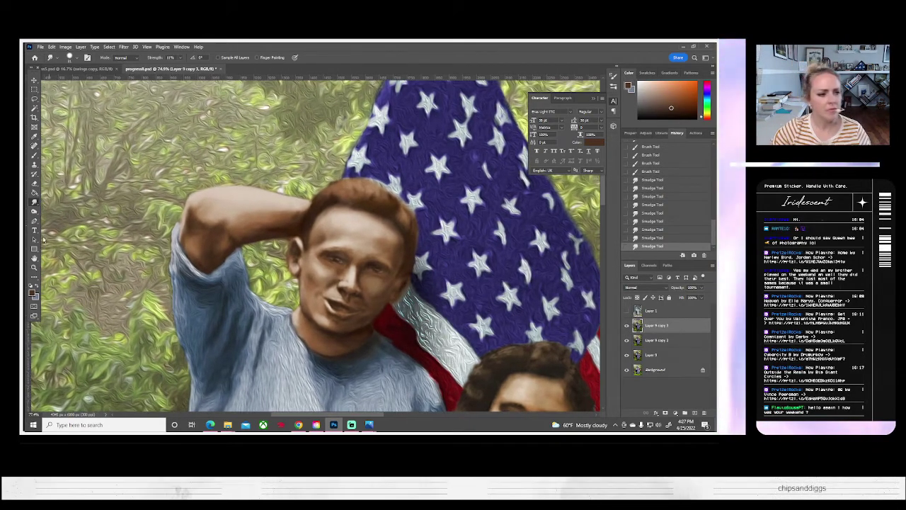
{"action": "left_click", "coordinate": [34, 211]}
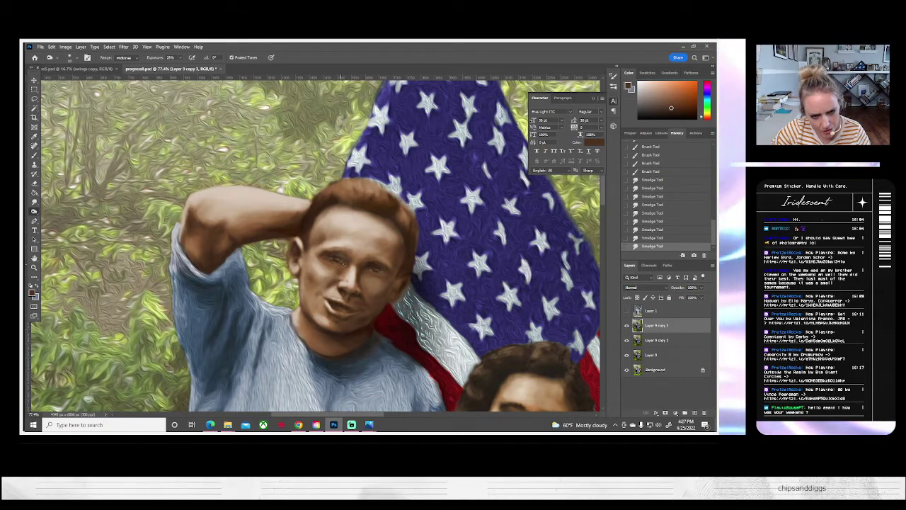
{"action": "left_click", "coordinate": [331, 260]}
{"action": "left_click", "coordinate": [331, 259]}
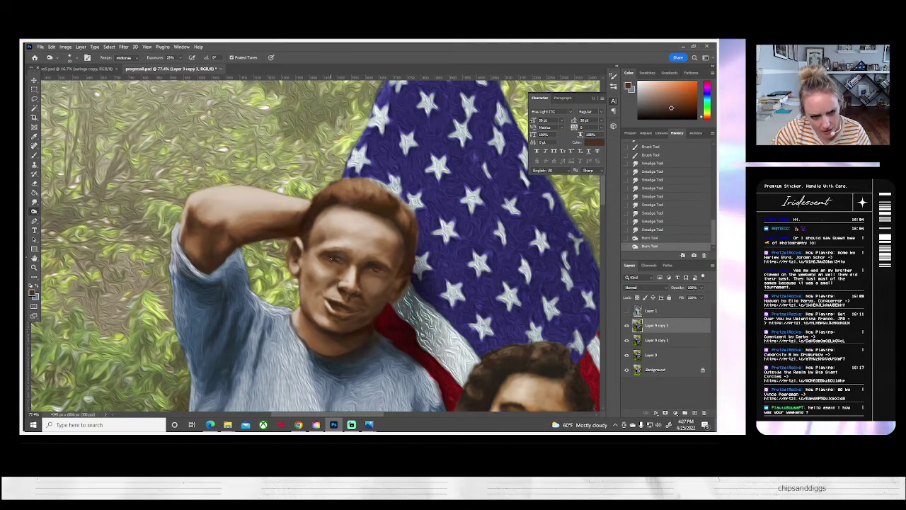
{"action": "left_click", "coordinate": [374, 269]}
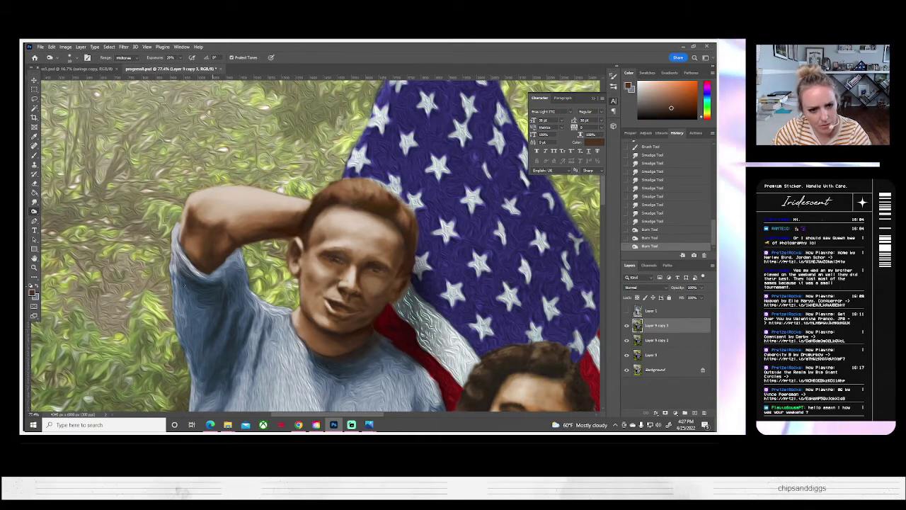
{"action": "key", "text": "ctrl+z"}
- Deepen the shadows of both of the man's eyes at close range with repeated Burn strokes
{"action": "left_click", "coordinate": [34, 267]}
{"action": "left_click", "coordinate": [333, 284]}
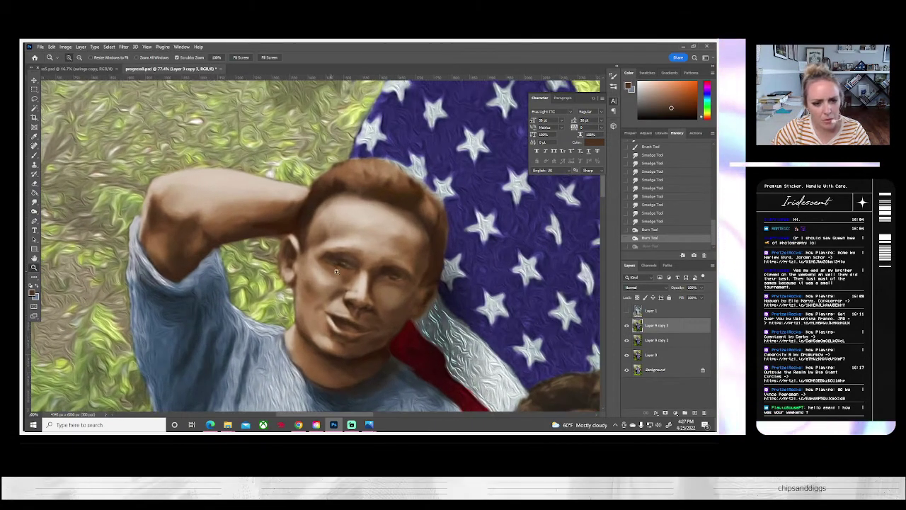
{"action": "left_click", "coordinate": [334, 285]}
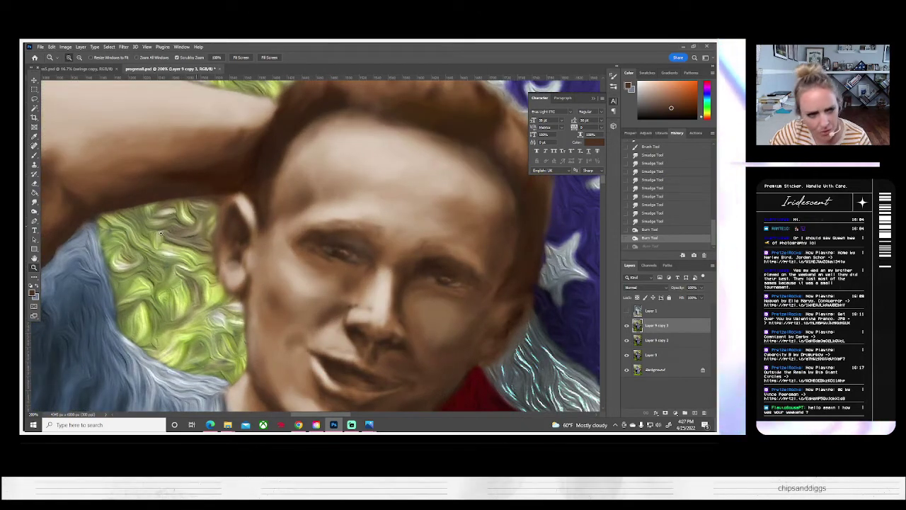
{"action": "left_click", "coordinate": [34, 211]}
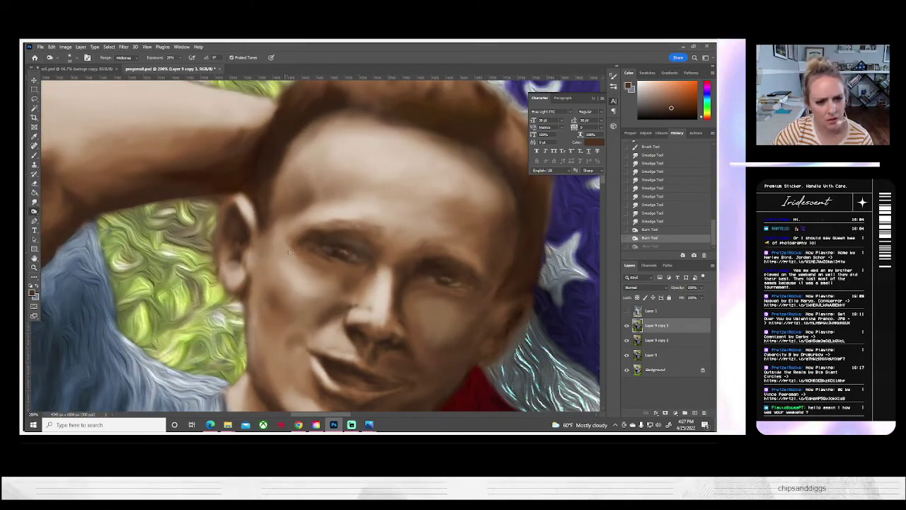
{"action": "left_click_drag", "start_coordinate": [323, 247], "coordinate": [335, 248]}
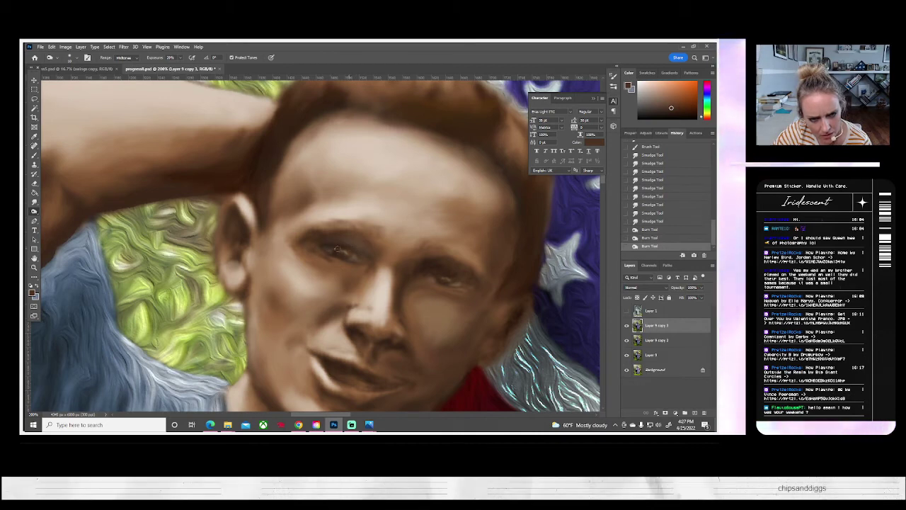
{"action": "left_click", "coordinate": [327, 247]}
{"action": "left_click", "coordinate": [328, 248]}
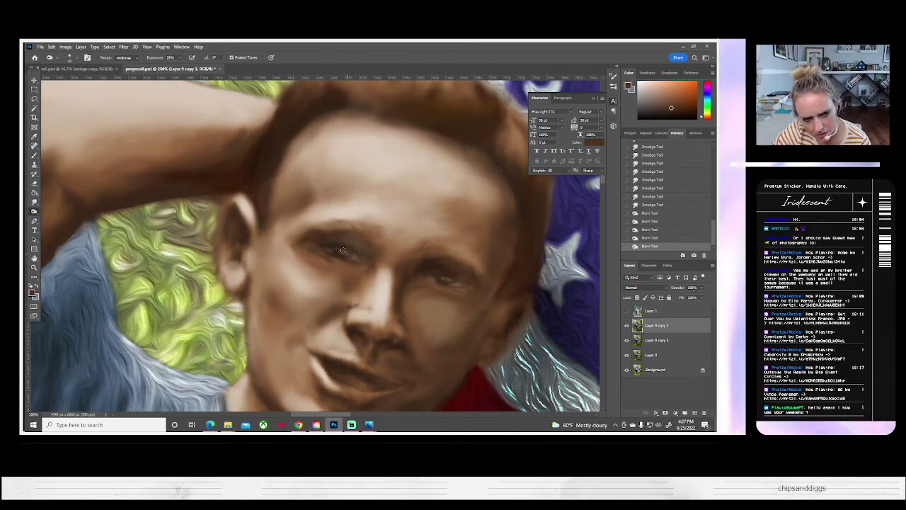
{"action": "left_click", "coordinate": [344, 253]}
{"action": "left_click_drag", "start_coordinate": [443, 278], "coordinate": [465, 289]}
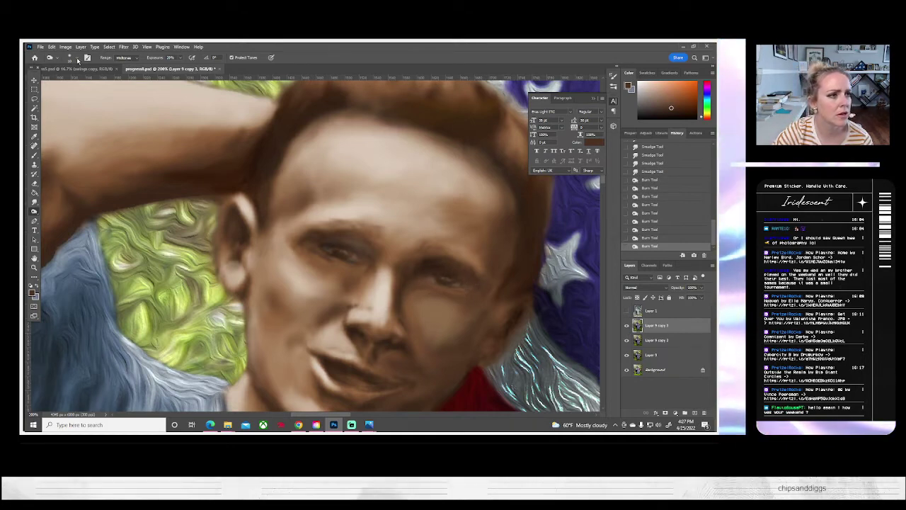
- Set the Burn brush size to 4 and darken the fine lid line of the man's eye nearest the flag
{"action": "left_click", "coordinate": [71, 57]}
{"action": "type", "text": "4"}
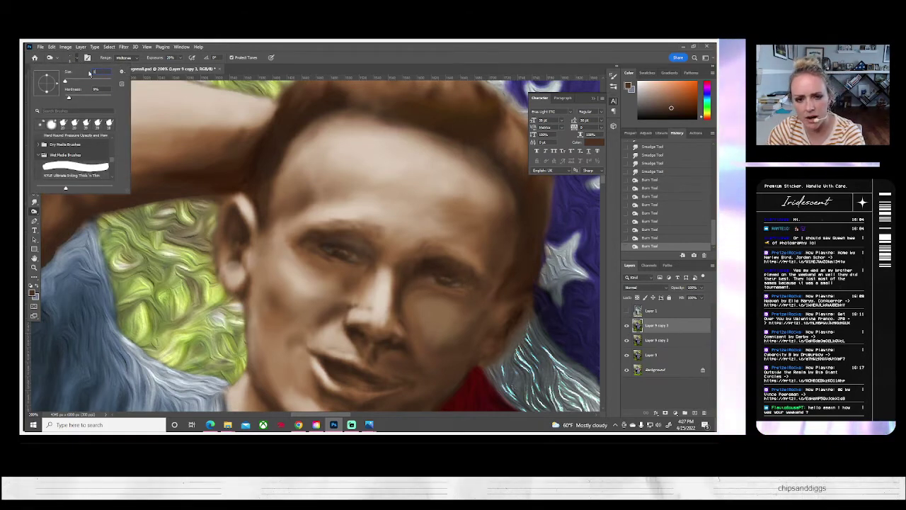
{"action": "key", "text": "Return"}
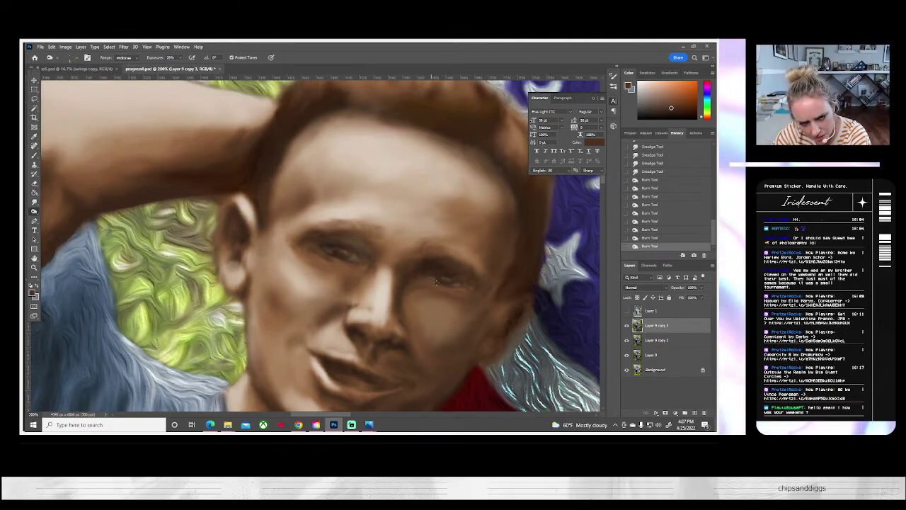
{"action": "left_click_drag", "start_coordinate": [434, 282], "coordinate": [444, 290]}
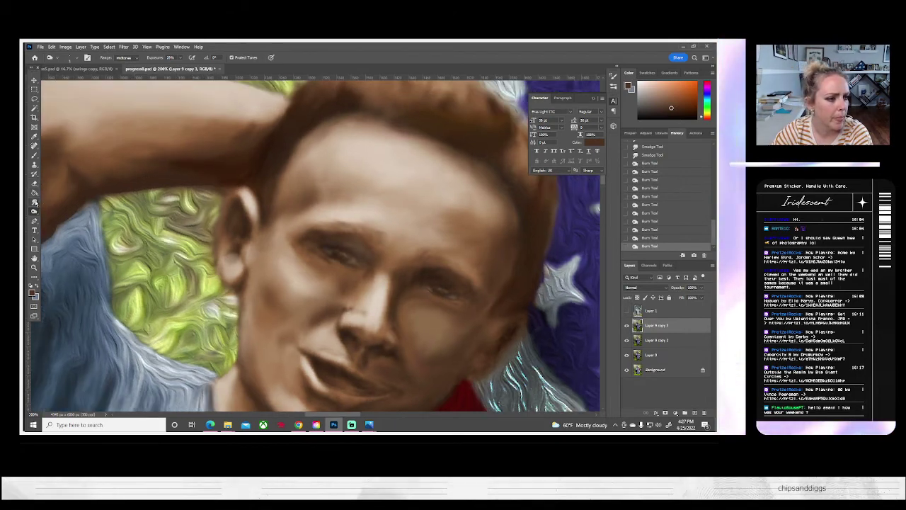
- Soften the burned shadows beneath both of the man's eyes using Smudge with a smaller brush
{"action": "left_click", "coordinate": [34, 202]}
{"action": "right_click", "coordinate": [75, 61]}
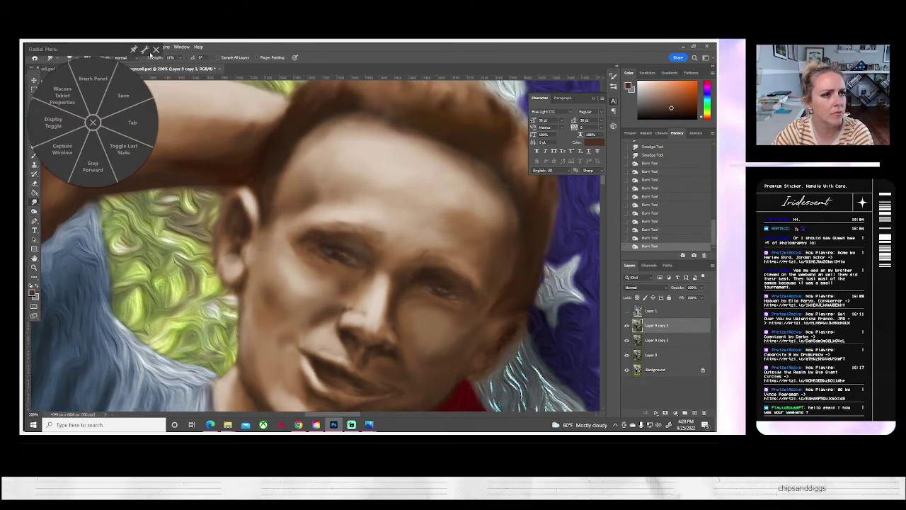
{"action": "left_click", "coordinate": [157, 54]}
{"action": "left_click", "coordinate": [69, 58]}
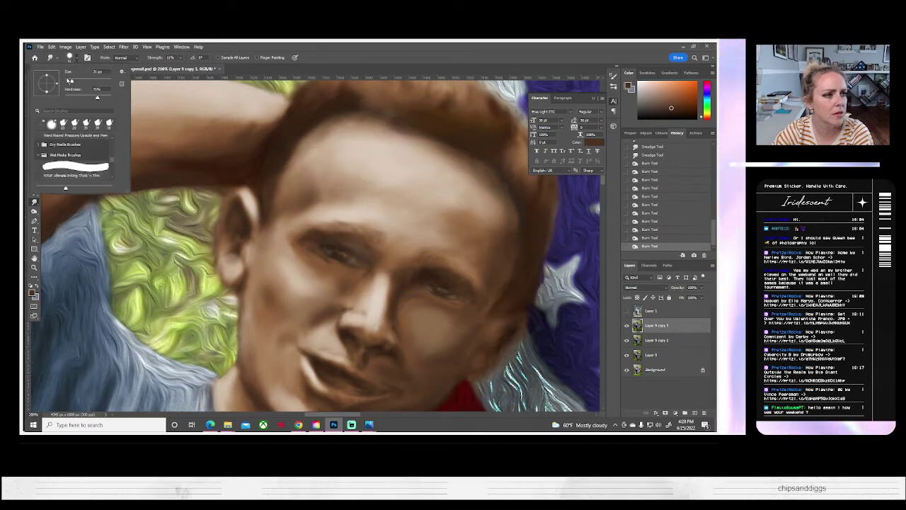
{"action": "left_click_drag", "start_coordinate": [430, 293], "coordinate": [330, 299]}
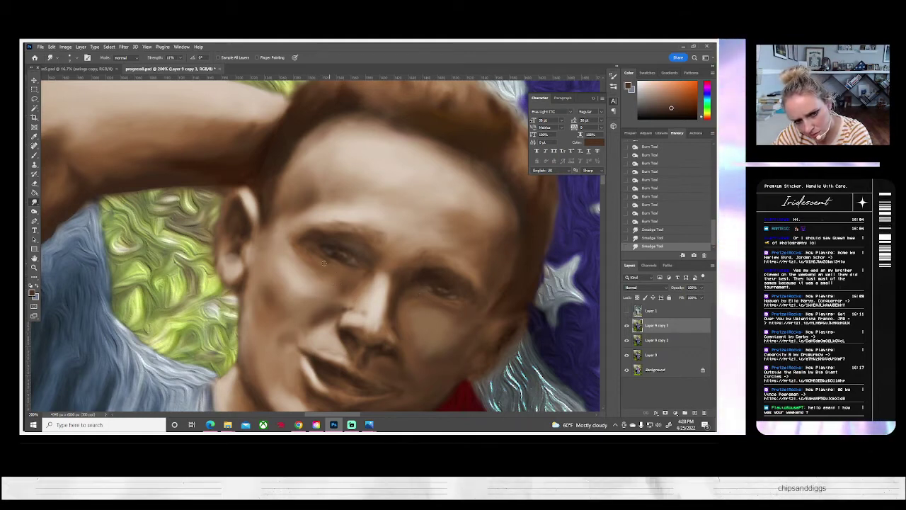
{"action": "mouse_move", "coordinate": [336, 264]}
{"action": "left_mouse_down"}
{"action": "mouse_move", "coordinate": [328, 249]}
{"action": "mouse_move", "coordinate": [283, 256]}
{"action": "mouse_move", "coordinate": [342, 265]}
{"action": "left_mouse_up"}
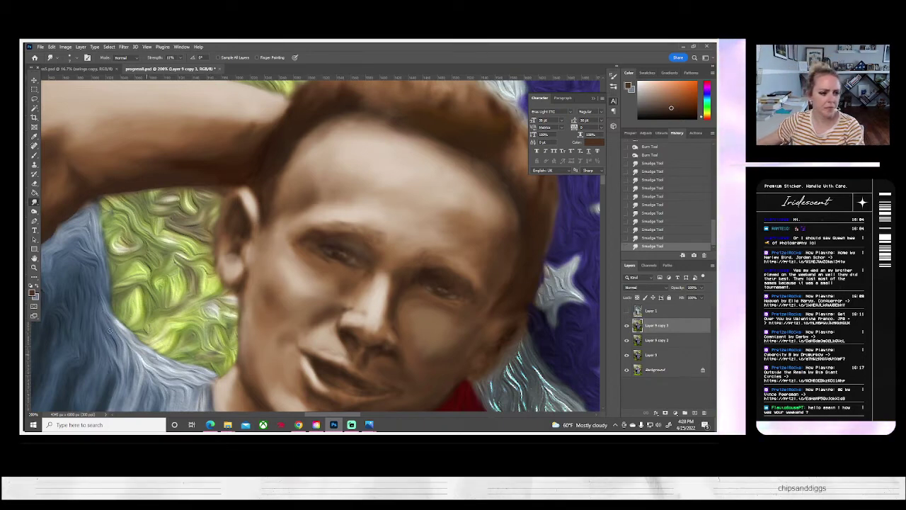
- Fit the whole couple portrait in view, save the document and close it
{"action": "left_click", "coordinate": [34, 267]}
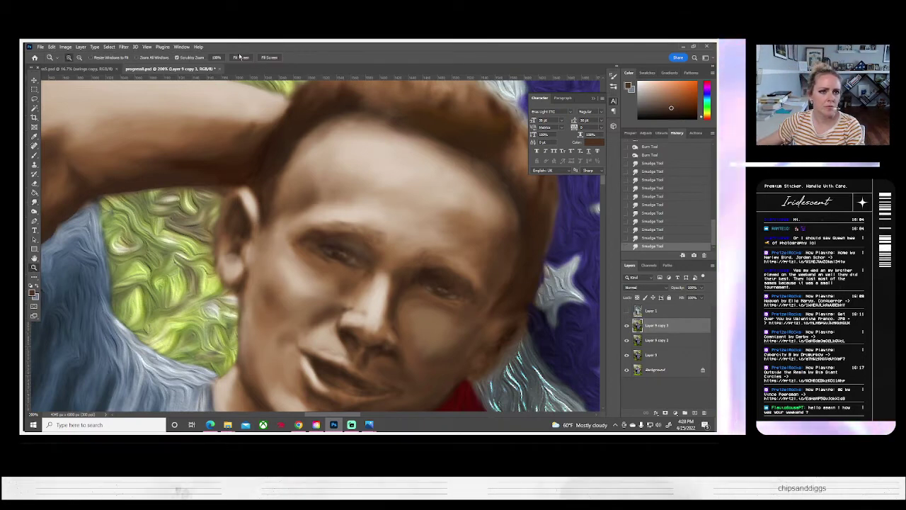
{"action": "left_click", "coordinate": [242, 58]}
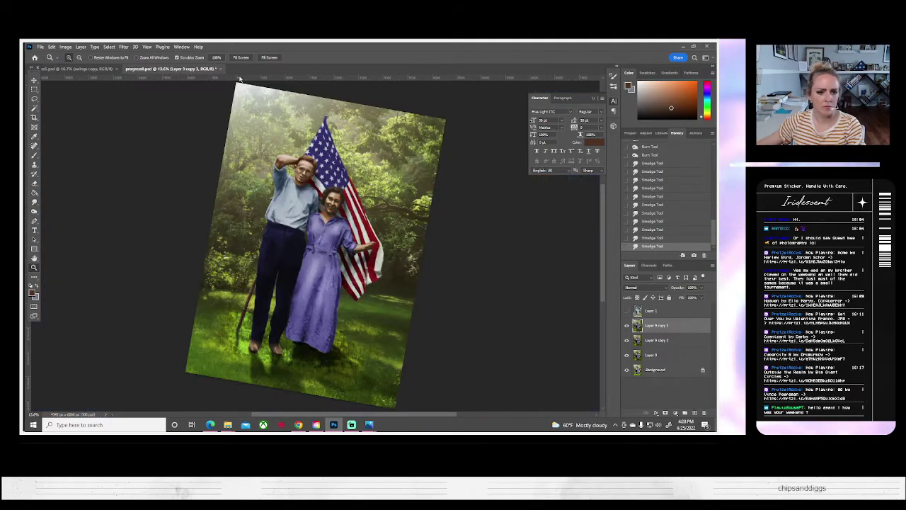
{"action": "left_click", "coordinate": [40, 47]}
{"action": "left_click", "coordinate": [51, 127]}
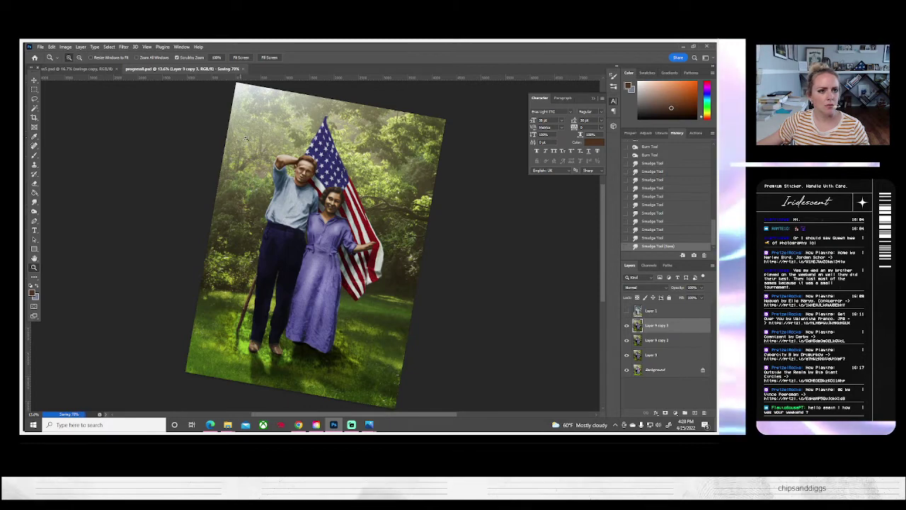
{"action": "left_click", "coordinate": [217, 69]}
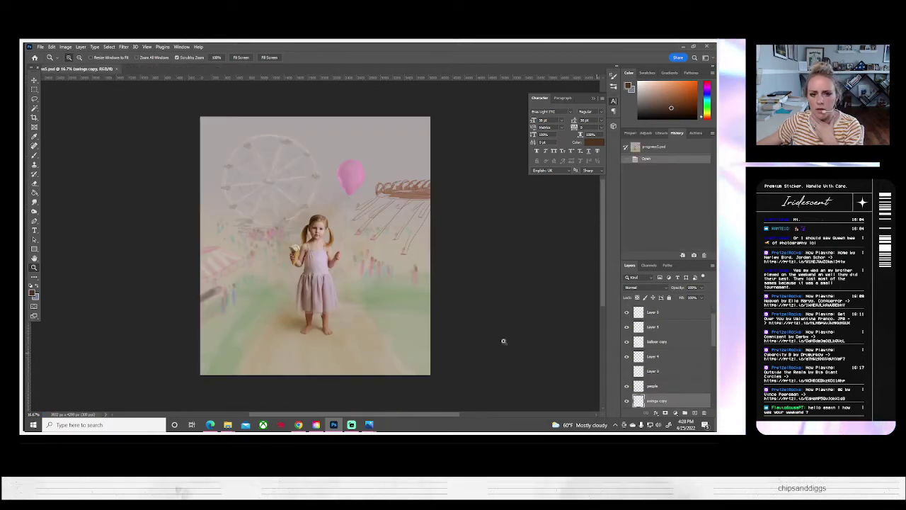
- Reopen the couple portrait from the file progress8.psd
{"action": "scroll", "coordinate": [216, 282], "scroll_direction": "up", "scroll_amount": 3}
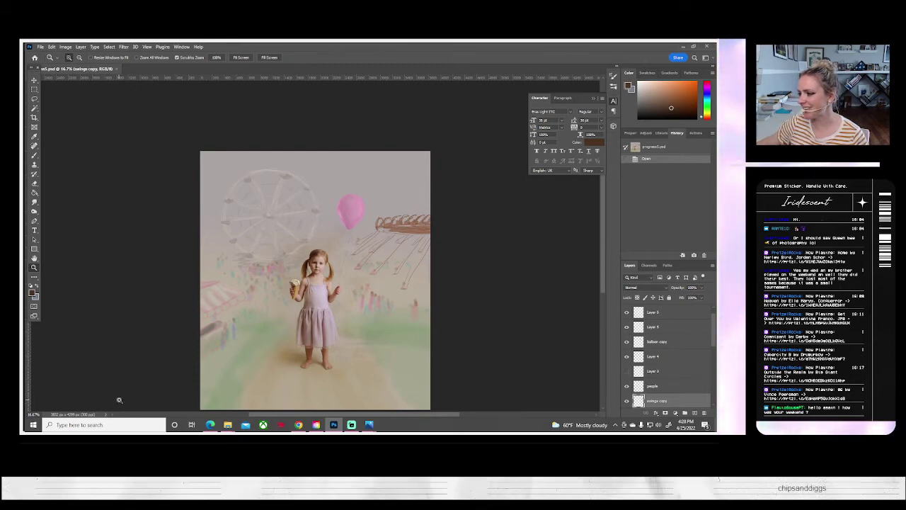
{"action": "scroll", "coordinate": [269, 347], "scroll_direction": "down", "scroll_amount": 2}
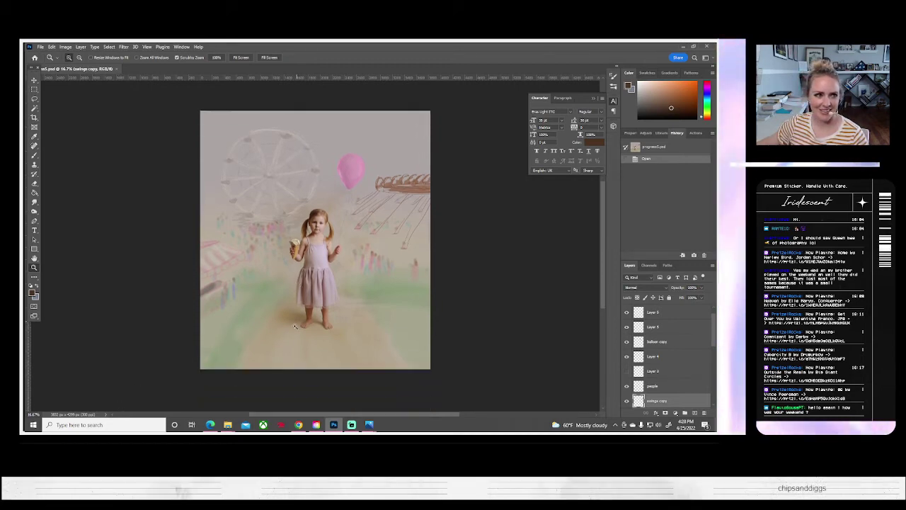
{"action": "left_click", "coordinate": [40, 46]}
{"action": "left_click", "coordinate": [53, 64]}
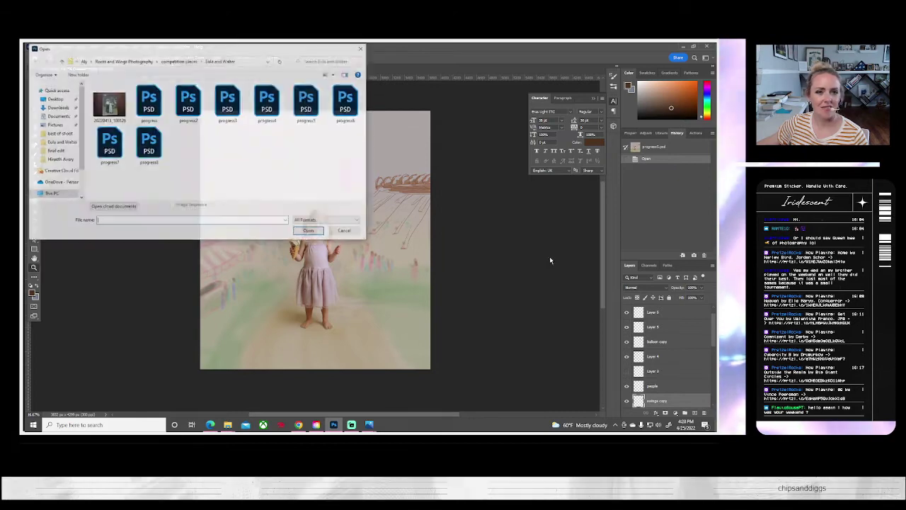
{"action": "double_click", "coordinate": [158, 146]}
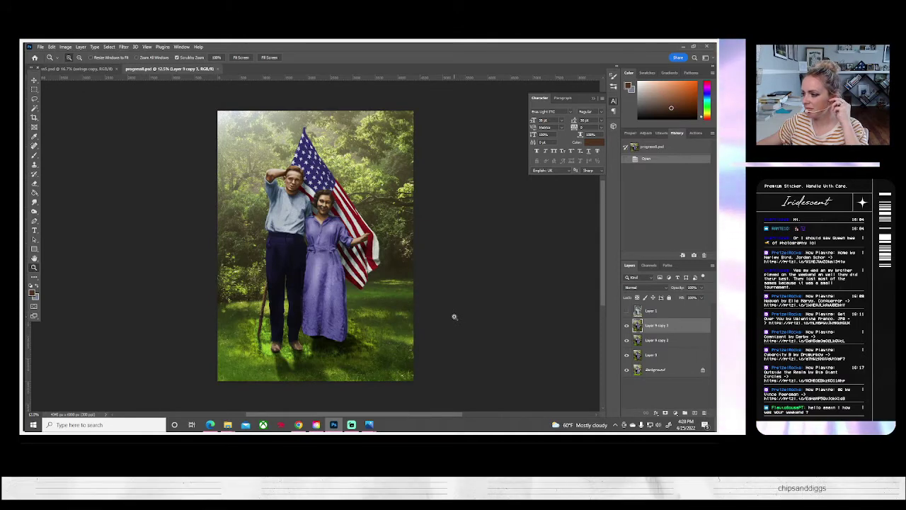
- Compare the man's painted face with the reference by briefly toggling the visibility of Layer 1
{"action": "left_click", "coordinate": [293, 188]}
{"action": "left_click", "coordinate": [293, 188]}
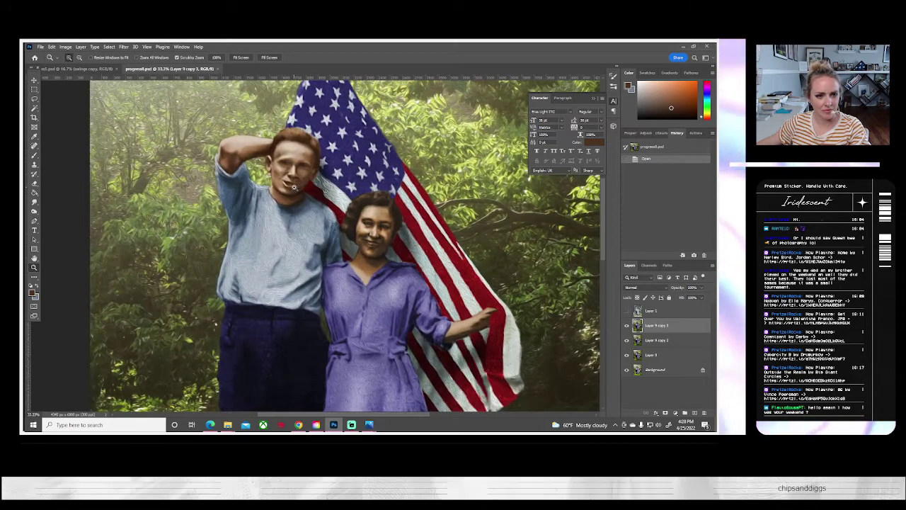
{"action": "left_click", "coordinate": [294, 188]}
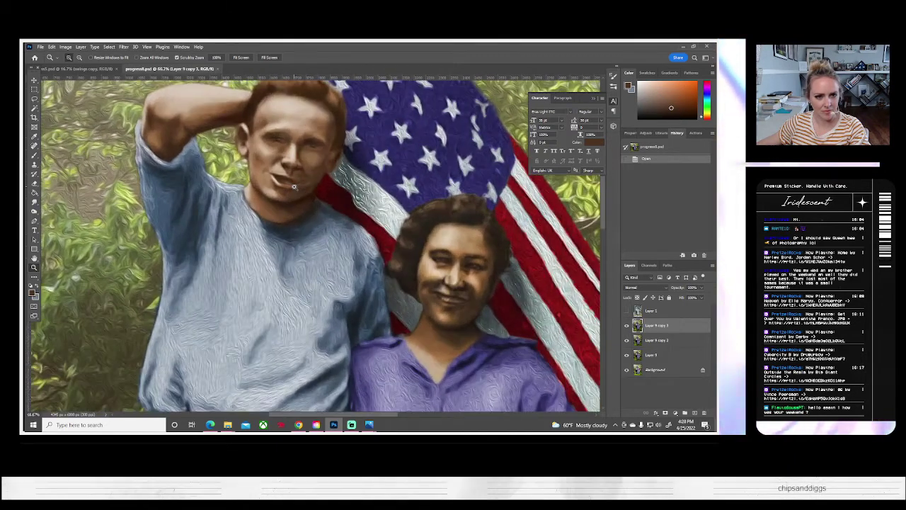
{"action": "left_click", "coordinate": [293, 186]}
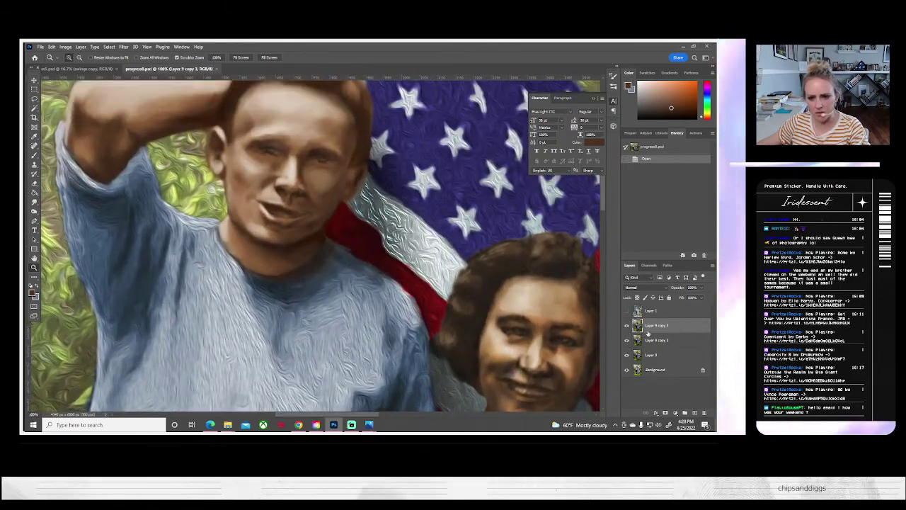
{"action": "left_click", "coordinate": [626, 312]}
{"action": "left_click", "coordinate": [626, 312]}
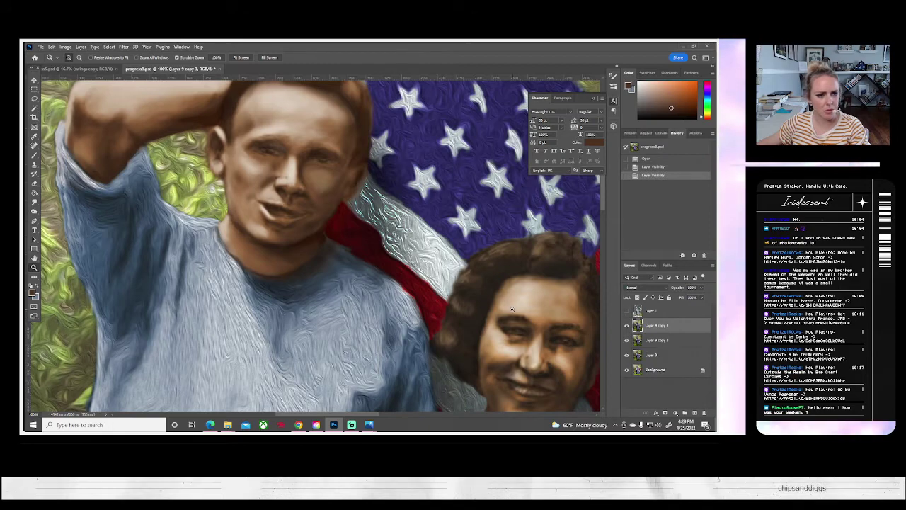
- Burn the upper lid and inner corner of the man's eye nearest his raised arm, and the inner corner of his other eye
{"action": "left_click", "coordinate": [281, 180]}
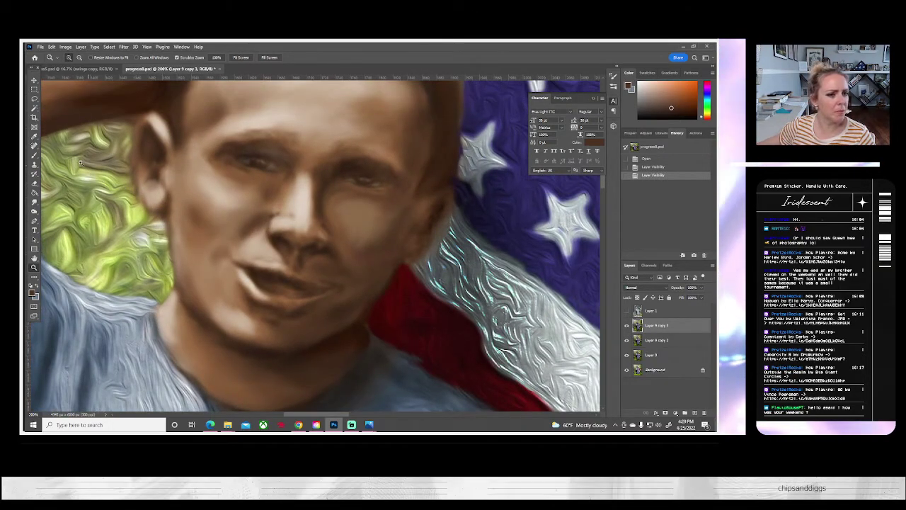
{"action": "left_click", "coordinate": [34, 211]}
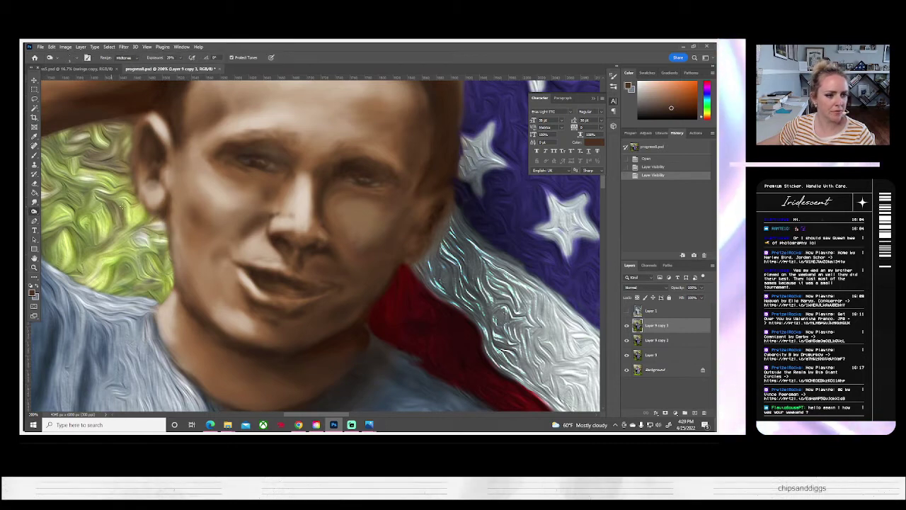
{"action": "left_click", "coordinate": [242, 153]}
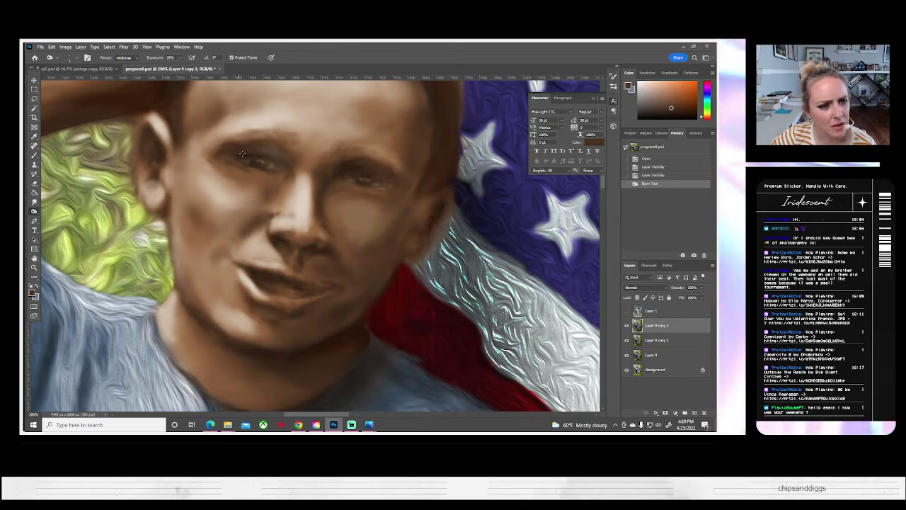
{"action": "left_click", "coordinate": [277, 162]}
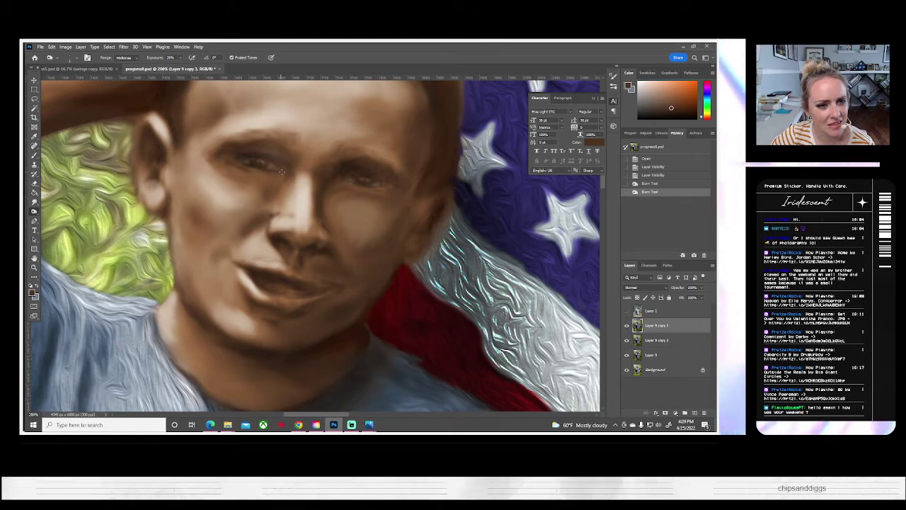
{"action": "left_click_drag", "start_coordinate": [281, 170], "coordinate": [280, 171]}
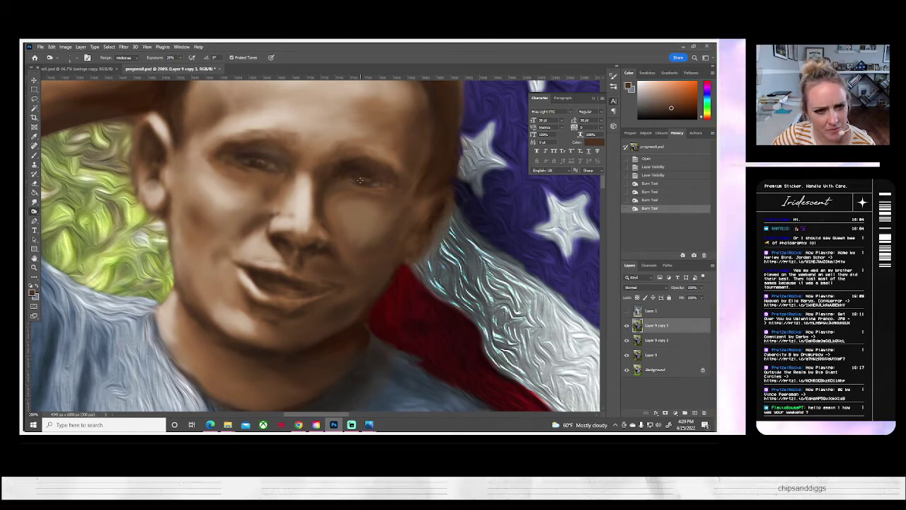
{"action": "left_click", "coordinate": [332, 185]}
- Dodge highlights on the man's eye nearest his raised arm and across the other eye to its outer corner
{"action": "left_click", "coordinate": [34, 155]}
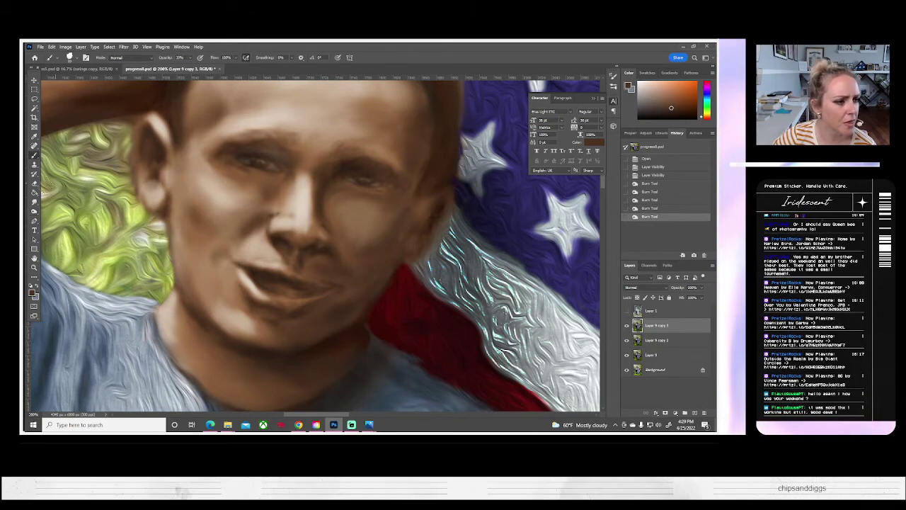
{"action": "left_click_drag", "start_coordinate": [34, 211], "coordinate": [61, 220]}
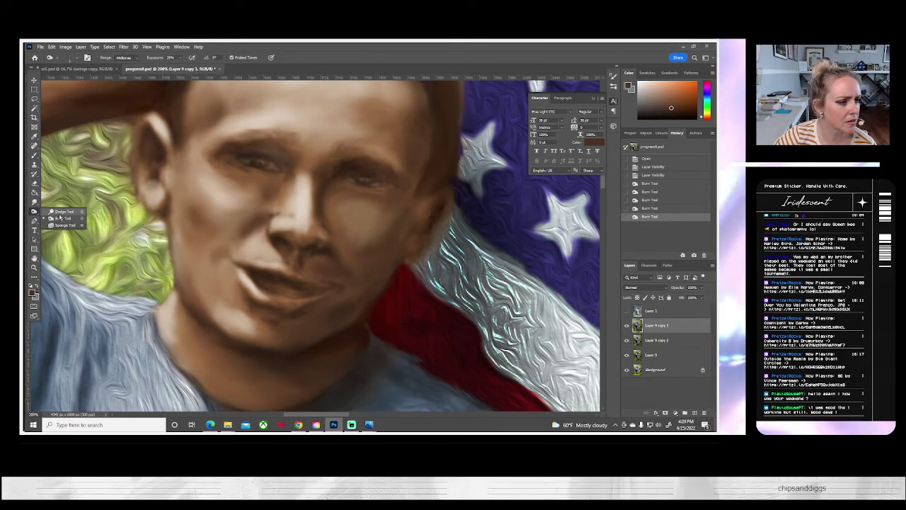
{"action": "left_click", "coordinate": [61, 220]}
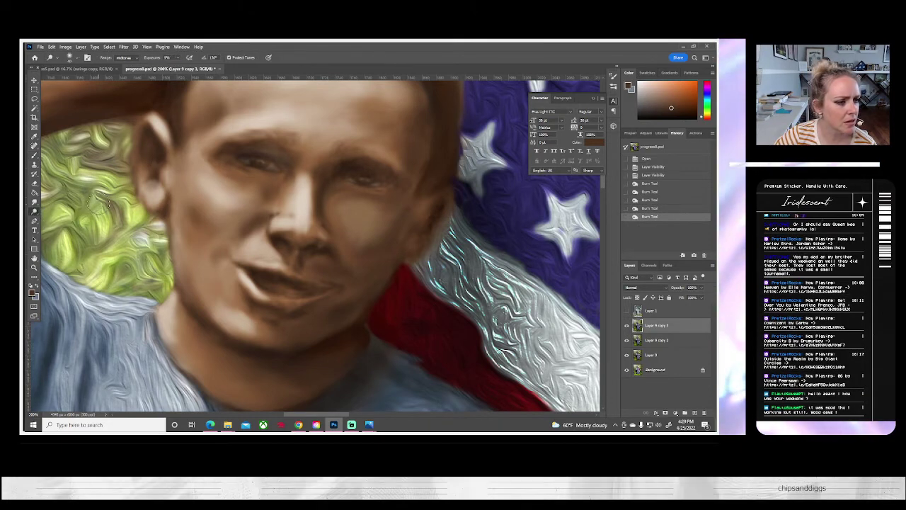
{"action": "left_click", "coordinate": [265, 155]}
{"action": "left_click", "coordinate": [264, 158]}
{"action": "left_click", "coordinate": [272, 157]}
{"action": "left_click", "coordinate": [274, 158]}
{"action": "mouse_move", "coordinate": [352, 169]}
{"action": "left_mouse_down"}
{"action": "mouse_move", "coordinate": [374, 181]}
{"action": "mouse_move", "coordinate": [390, 176]}
{"action": "left_mouse_up"}
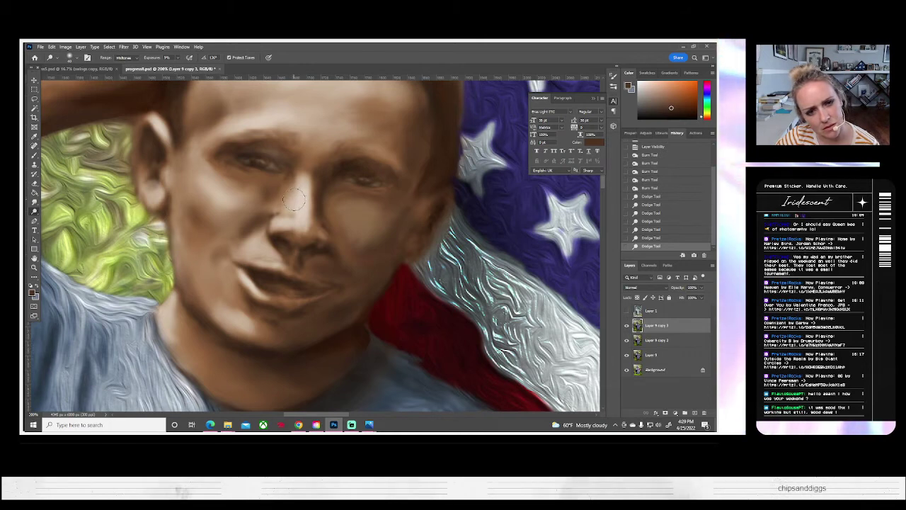
- Burn the lower lid and outer corner of the man's eye farther from his raised arm
{"action": "right_click", "coordinate": [34, 212]}
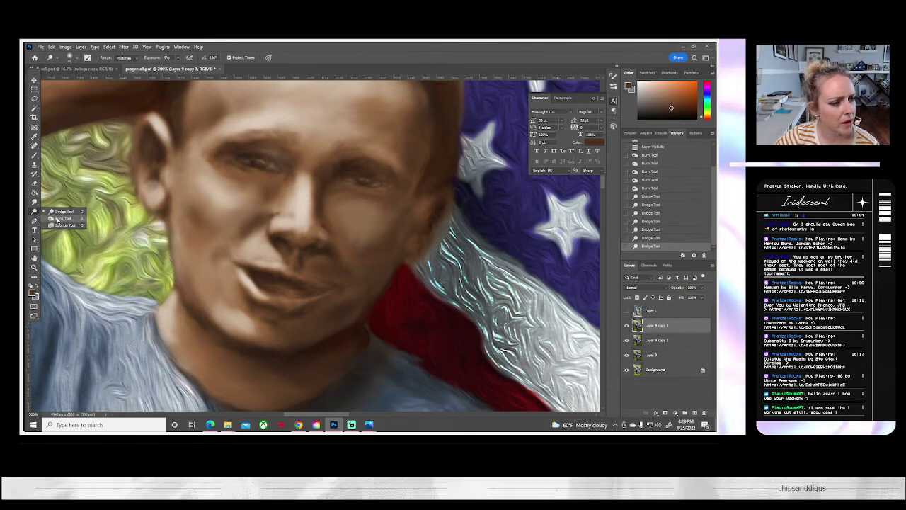
{"action": "left_click", "coordinate": [55, 219]}
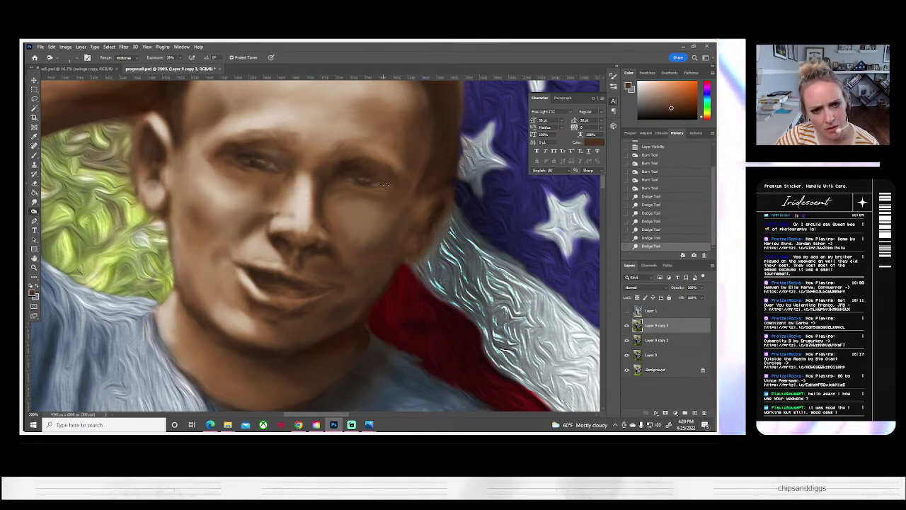
{"action": "left_click_drag", "start_coordinate": [383, 184], "coordinate": [362, 173]}
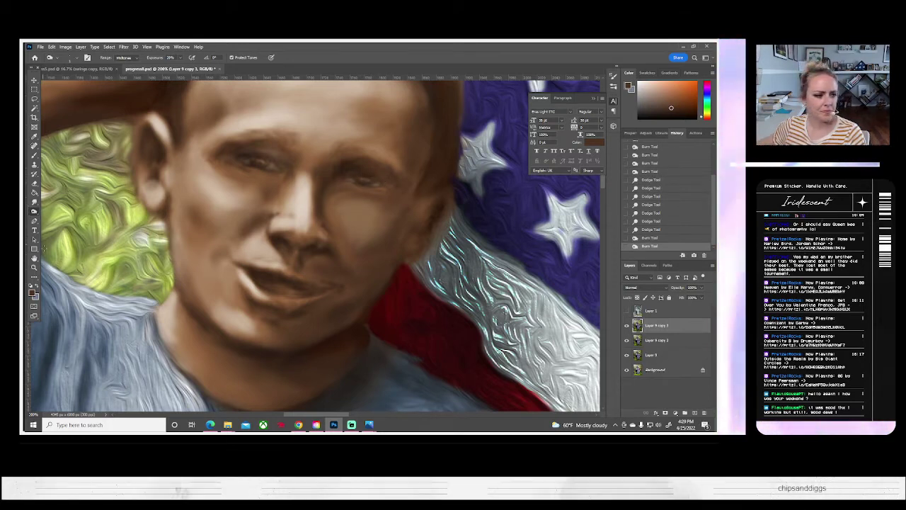
- Compare the whole painted portrait with the original photo by toggling the visibility of Layer 1
{"action": "left_click", "coordinate": [34, 267]}
{"action": "left_click", "coordinate": [243, 58]}
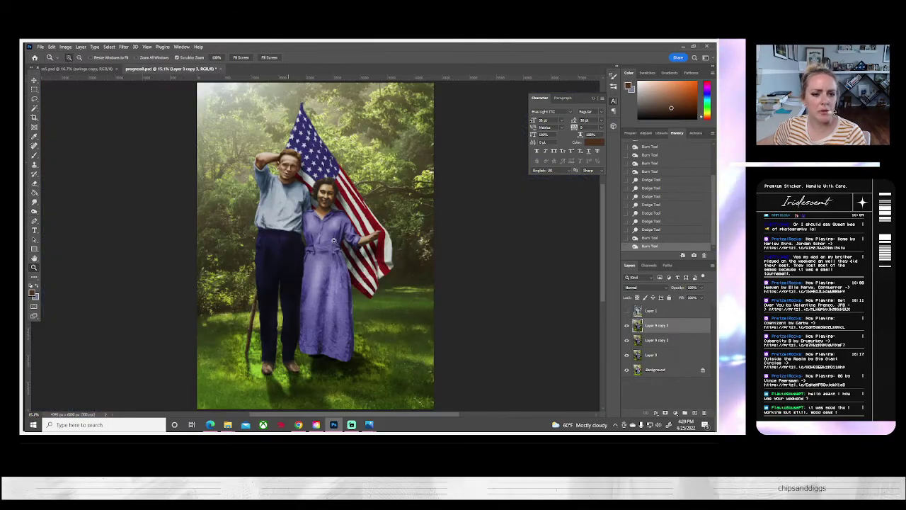
{"action": "left_click", "coordinate": [627, 312]}
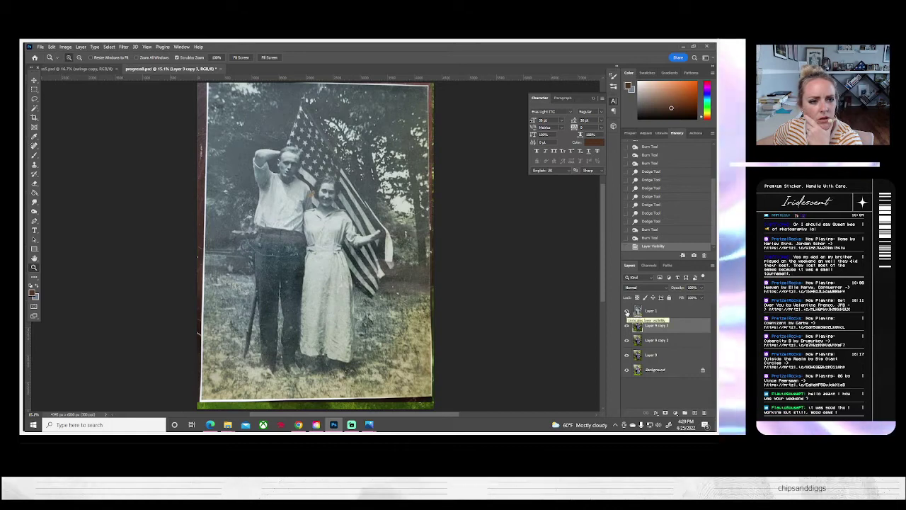
{"action": "left_click", "coordinate": [627, 312]}
{"action": "left_click", "coordinate": [627, 312]}
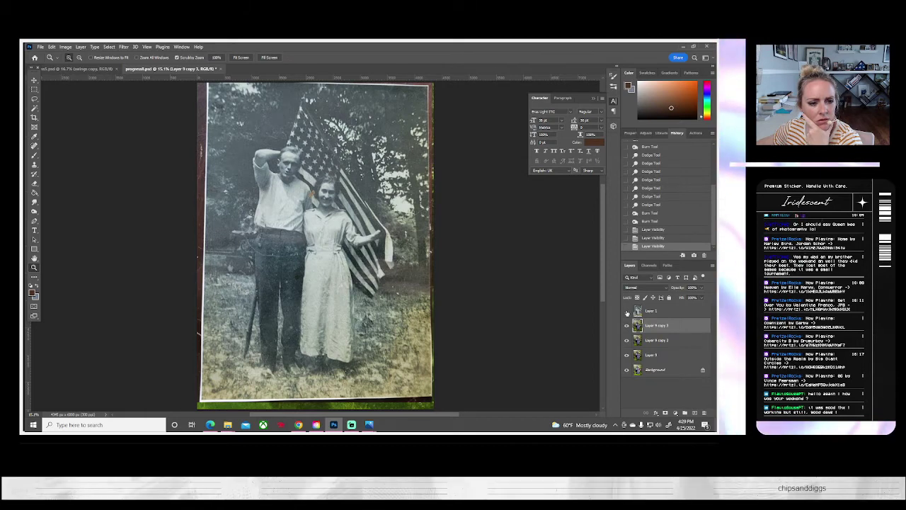
{"action": "left_click", "coordinate": [627, 312]}
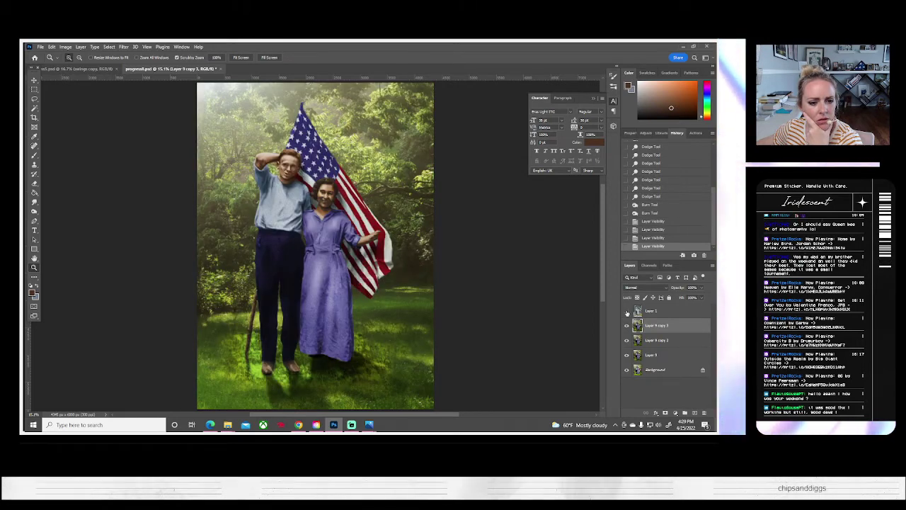
{"action": "left_click", "coordinate": [627, 312]}
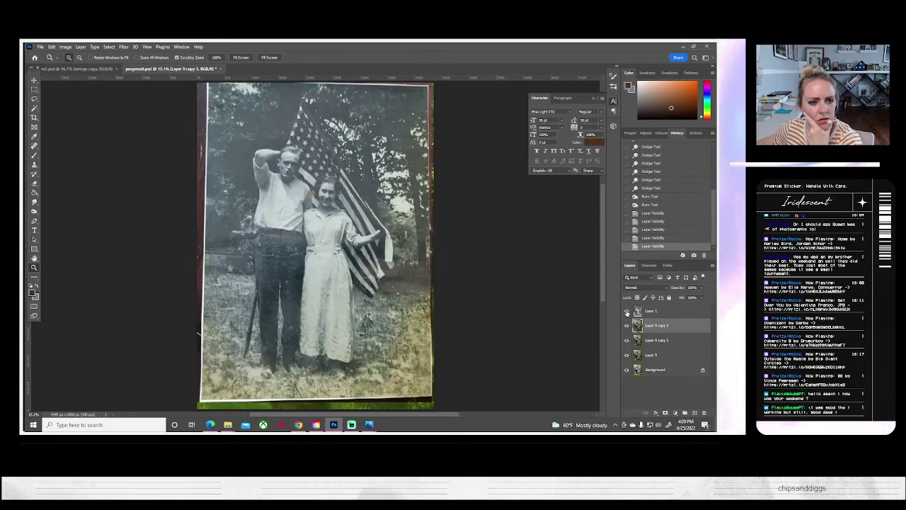
{"action": "left_click", "coordinate": [626, 312]}
{"action": "left_click", "coordinate": [627, 312]}
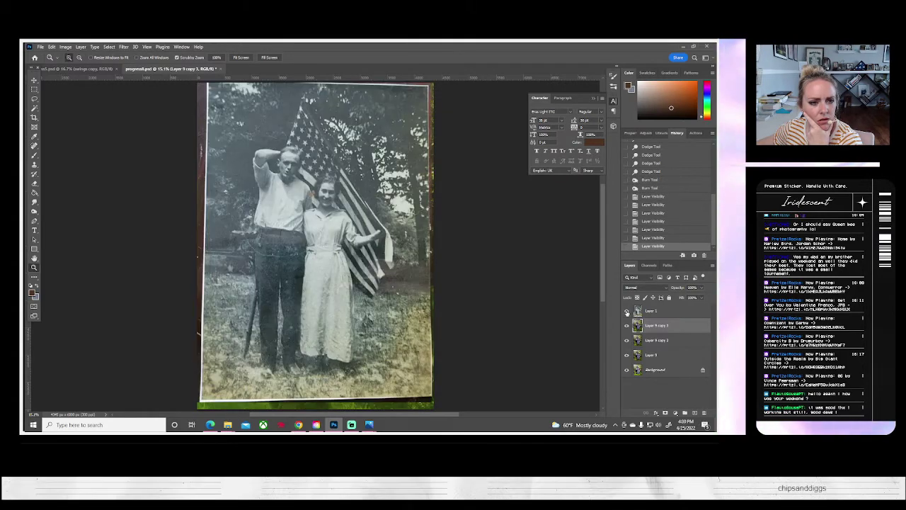
{"action": "left_click", "coordinate": [626, 312]}
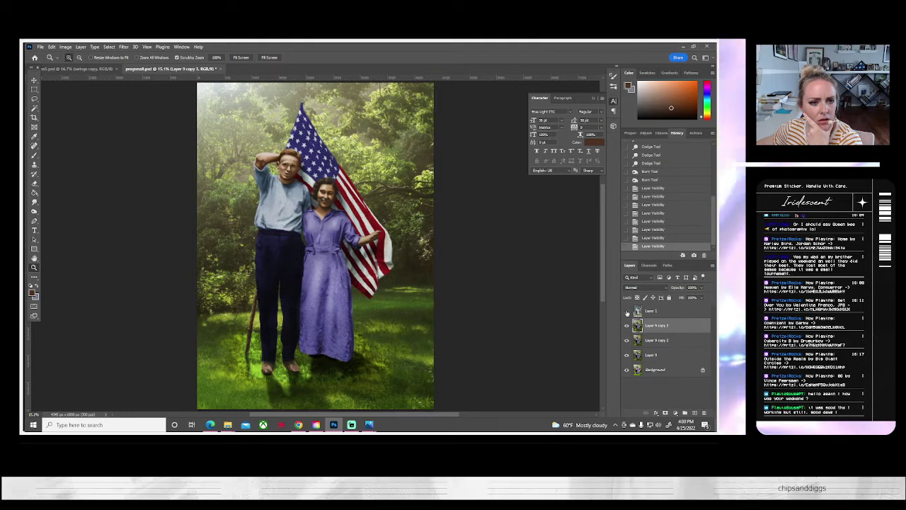
{"action": "left_click", "coordinate": [627, 312]}
{"action": "left_click", "coordinate": [626, 311]}
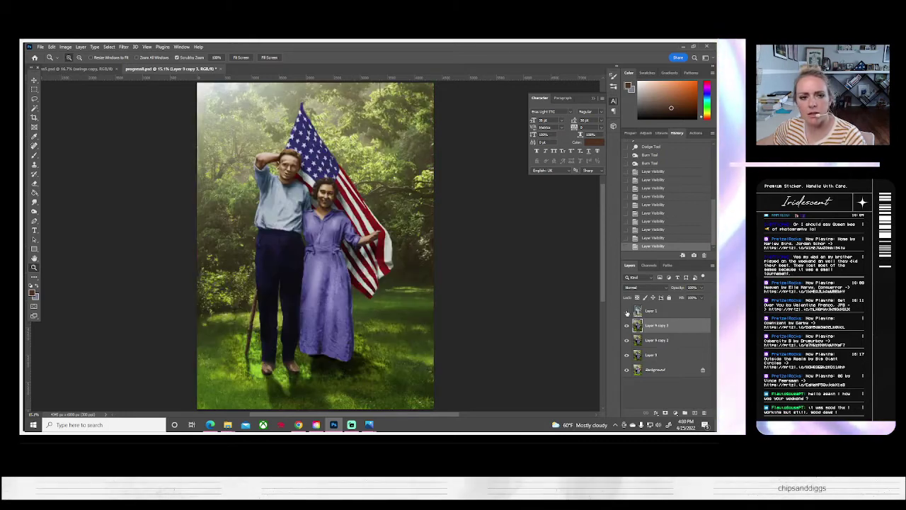
- Merge the Background, Layer 9 and its copies into one background layer, keeping Layer 1 separate, and duplicate the merged layer
{"action": "right_click", "coordinate": [659, 371]}
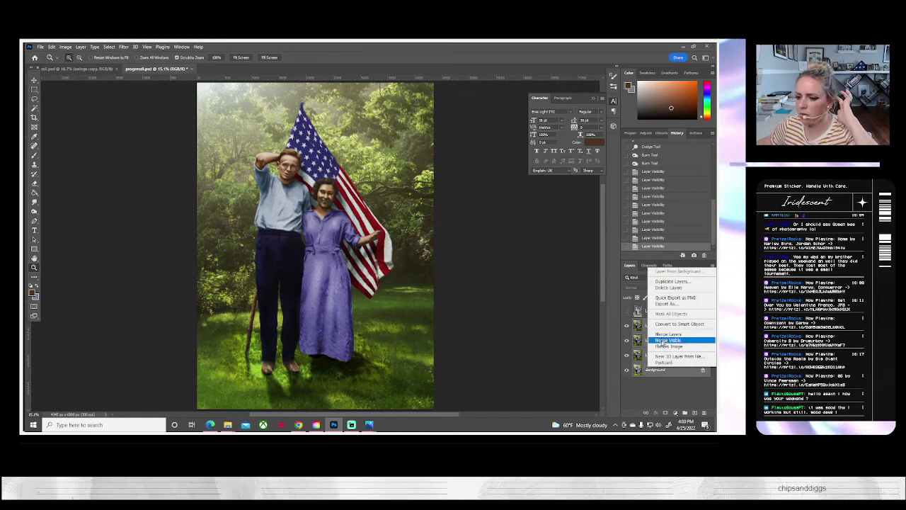
{"action": "left_click", "coordinate": [665, 341]}
{"action": "right_click", "coordinate": [657, 325]}
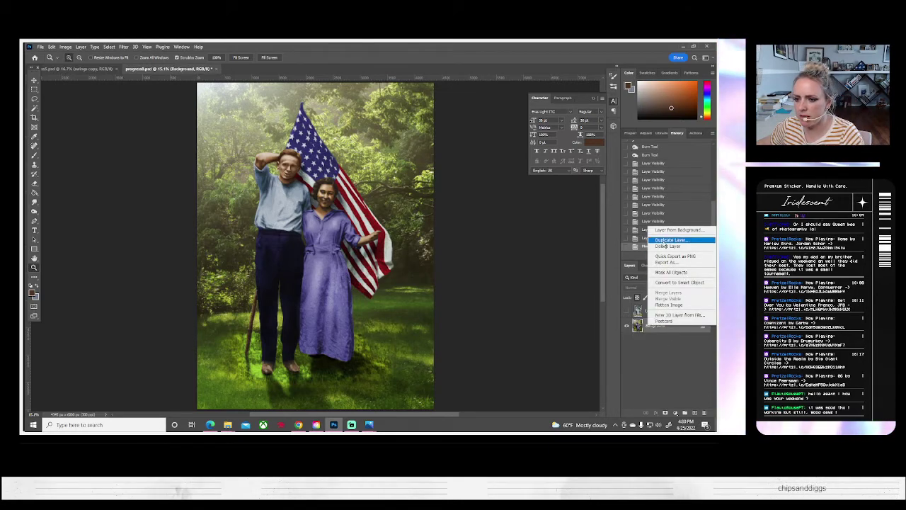
{"action": "left_click", "coordinate": [671, 239]}
{"action": "left_click", "coordinate": [434, 151]}
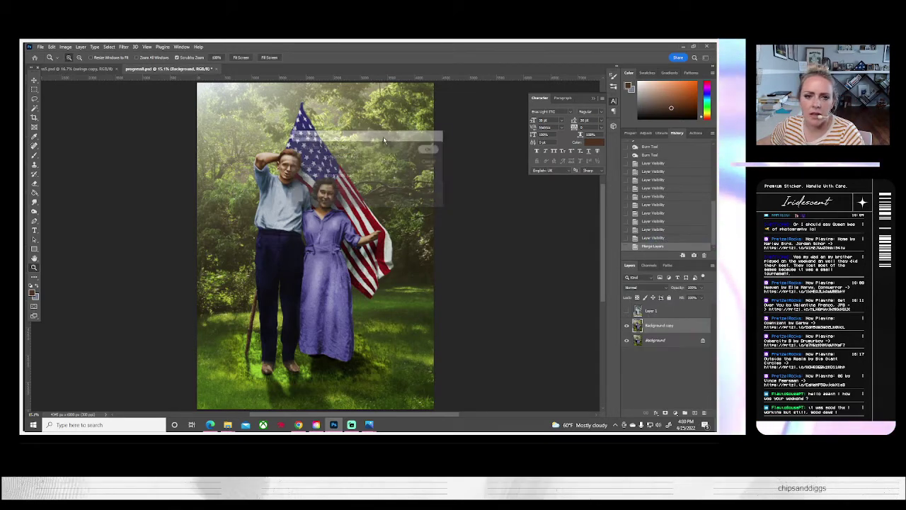
- Save the document as a new Photoshop file named progress9
{"action": "left_click", "coordinate": [40, 47]}
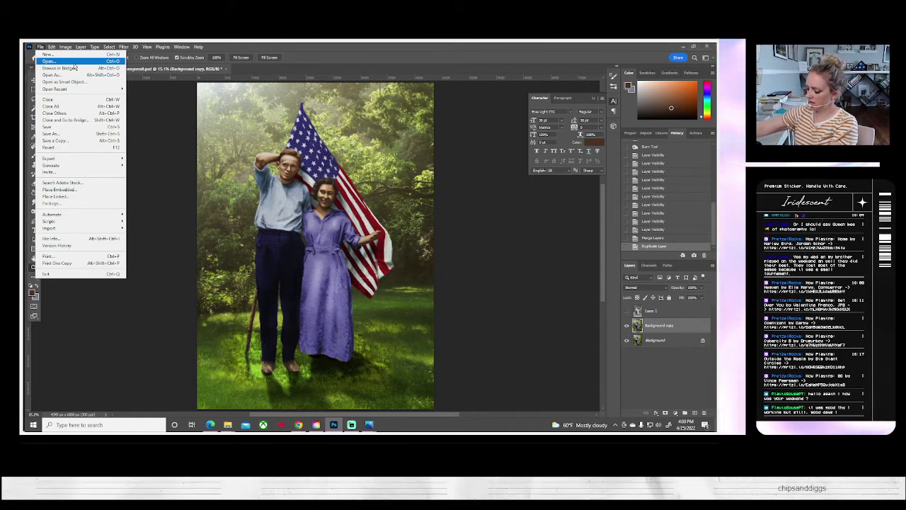
{"action": "mouse_move", "coordinate": [52, 47]}
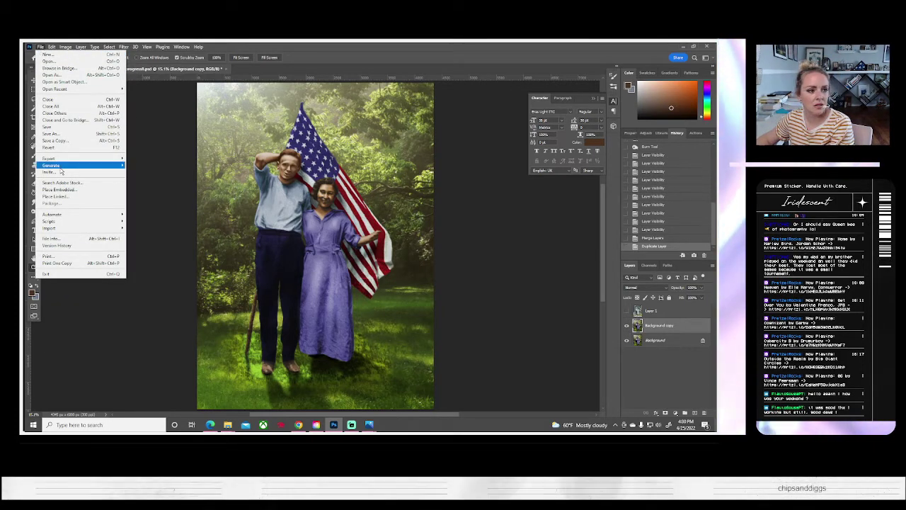
{"action": "left_click", "coordinate": [53, 133]}
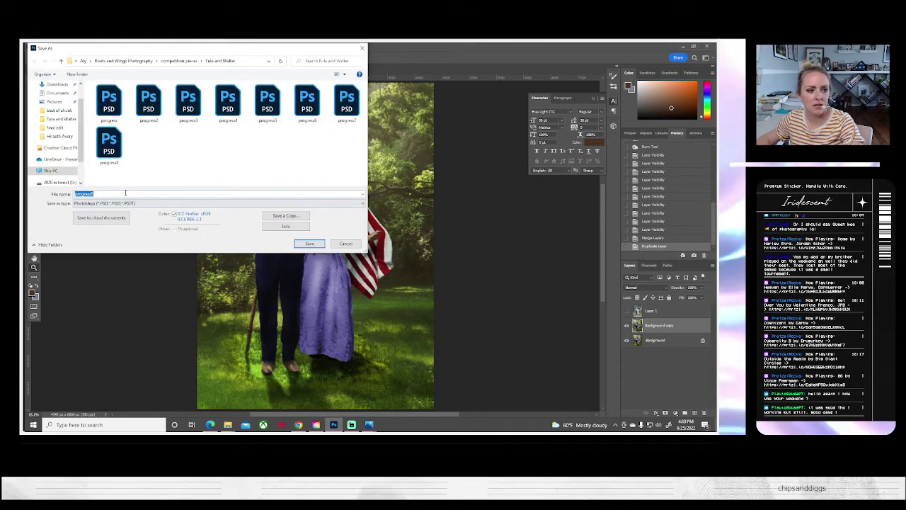
{"action": "left_click", "coordinate": [126, 192]}
{"action": "key", "text": "BackSpace"}
{"action": "type", "text": "9"}
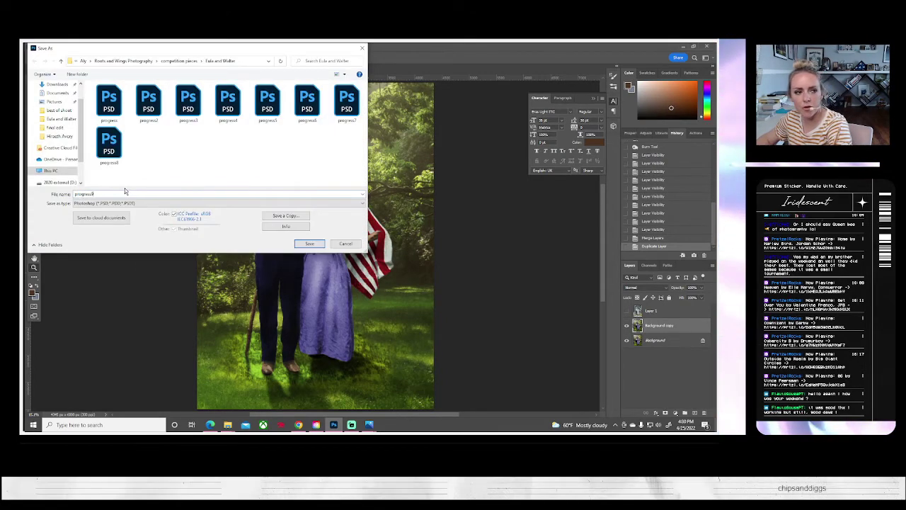
{"action": "key", "text": "Return"}
{"action": "left_click", "coordinate": [451, 153]}
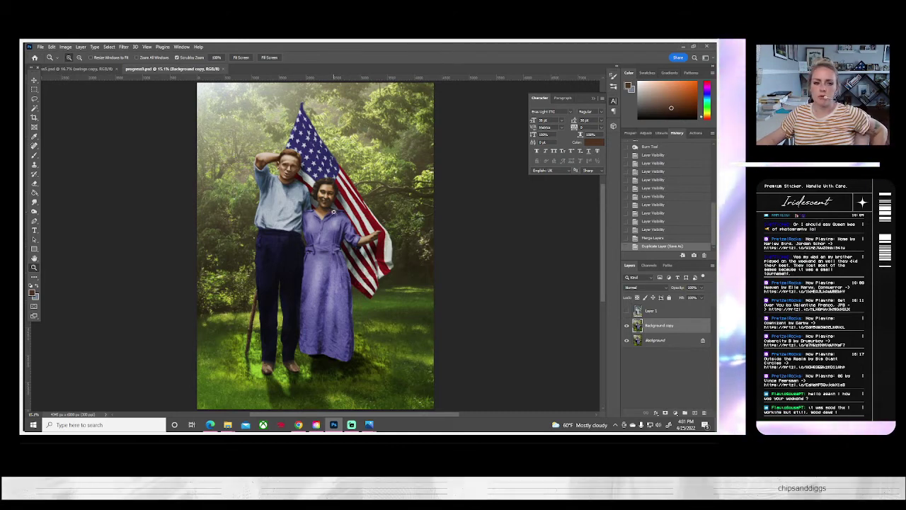
{"action": "left_click", "coordinate": [65, 47]}
{"action": "mouse_move", "coordinate": [100, 65]}
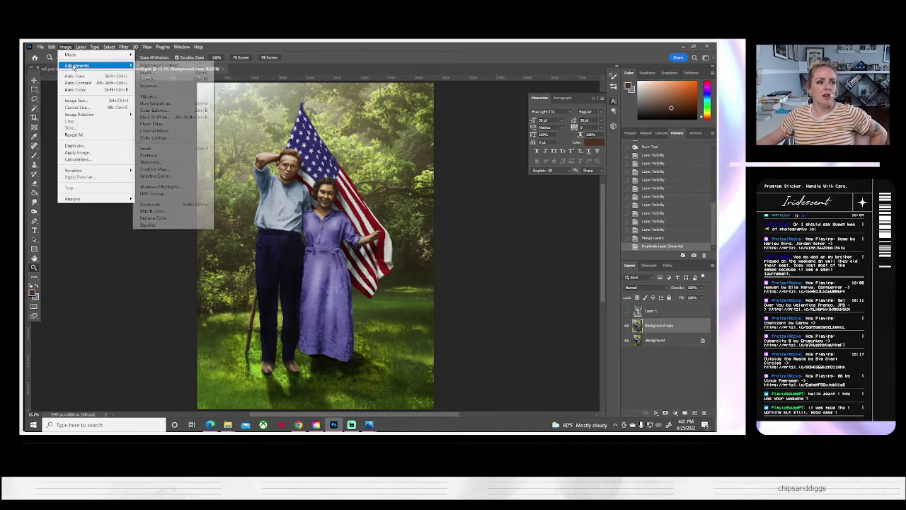
{"action": "left_click", "coordinate": [157, 66]}
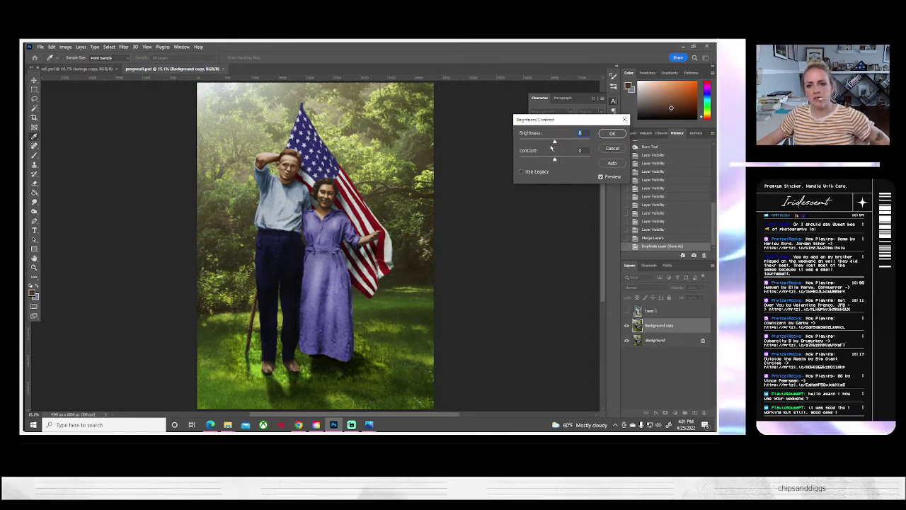
{"action": "left_click_drag", "start_coordinate": [555, 144], "coordinate": [485, 155]}
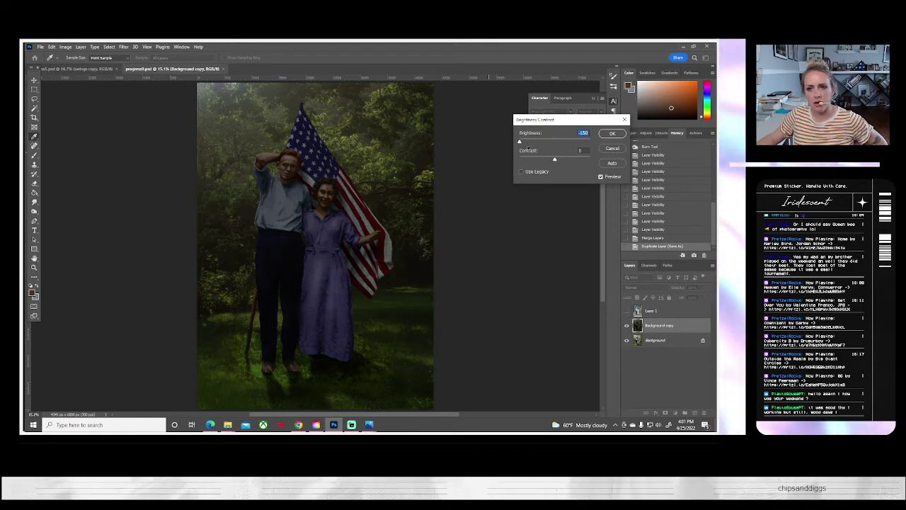
{"action": "left_click", "coordinate": [612, 148]}
{"action": "left_click", "coordinate": [65, 46]}
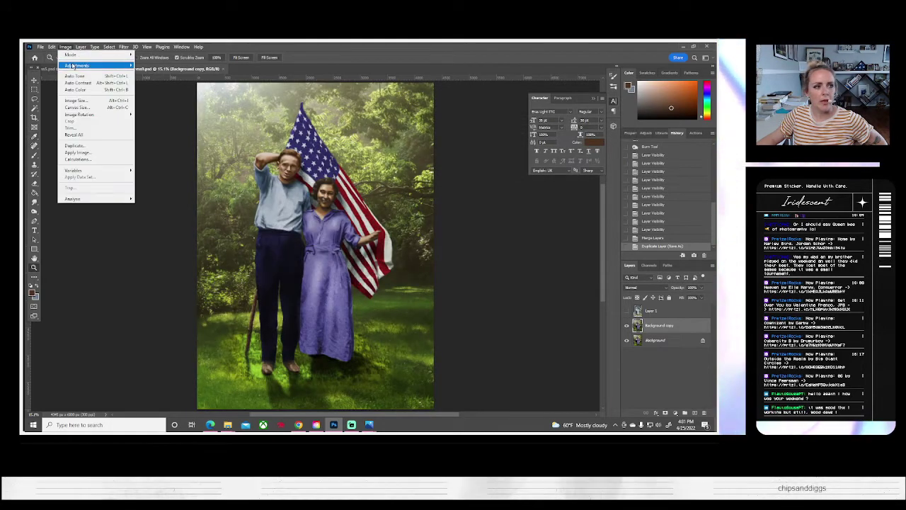
{"action": "mouse_move", "coordinate": [73, 66]}
{"action": "left_click", "coordinate": [173, 76]}
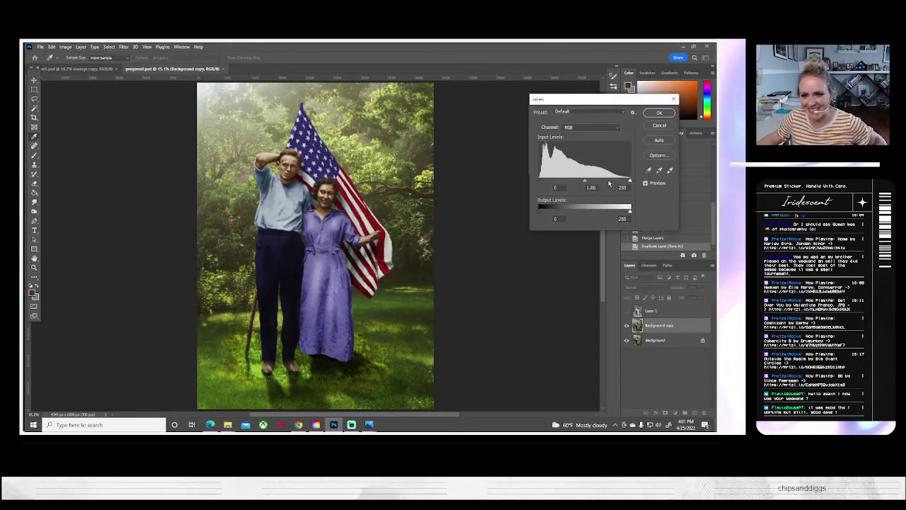
{"action": "mouse_move", "coordinate": [628, 183]}
{"action": "left_mouse_down"}
{"action": "mouse_move", "coordinate": [527, 196]}
{"action": "mouse_move", "coordinate": [578, 199]}
{"action": "mouse_move", "coordinate": [630, 186]}
{"action": "left_mouse_up"}
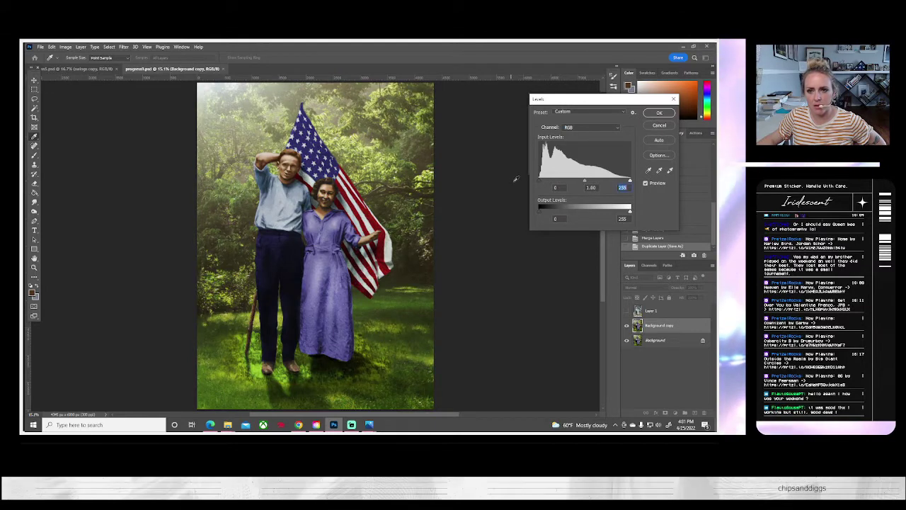
{"action": "left_click_drag", "start_coordinate": [540, 186], "coordinate": [645, 184]}
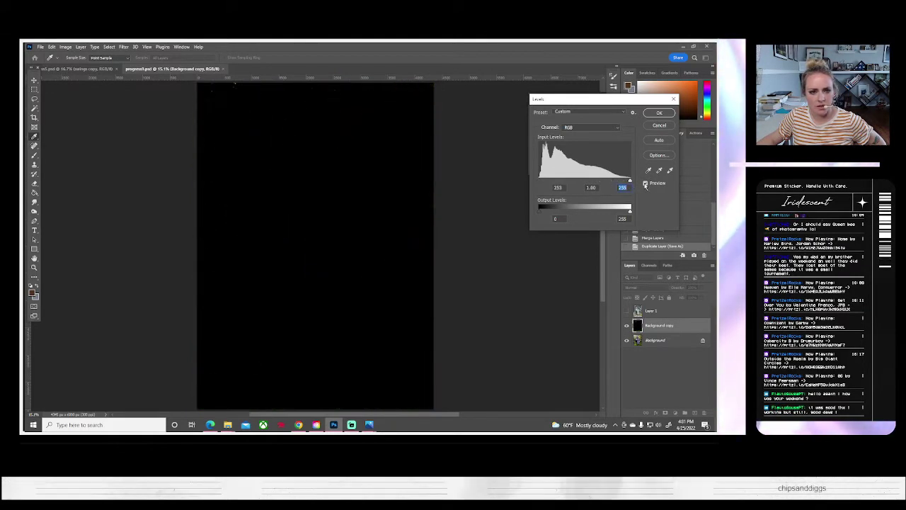
{"action": "key", "text": "Escape"}
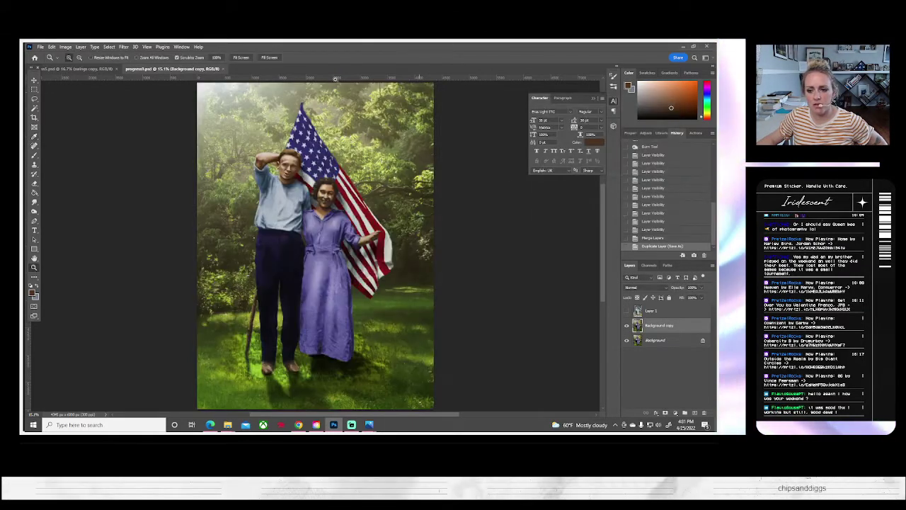
- Darken the Background copy layer with Brightness/Contrast at brightness -38 and contrast 27, and select the Background layer
{"action": "left_click", "coordinate": [64, 47]}
{"action": "mouse_move", "coordinate": [92, 65]}
{"action": "left_click", "coordinate": [171, 66]}
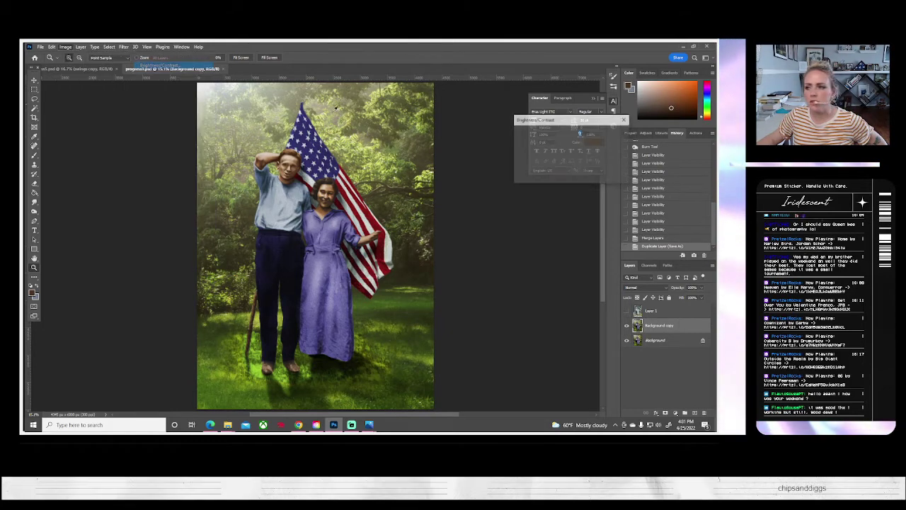
{"action": "mouse_move", "coordinate": [555, 144]}
{"action": "left_mouse_down"}
{"action": "mouse_move", "coordinate": [542, 145]}
{"action": "mouse_move", "coordinate": [565, 160]}
{"action": "mouse_move", "coordinate": [546, 144]}
{"action": "left_mouse_up"}
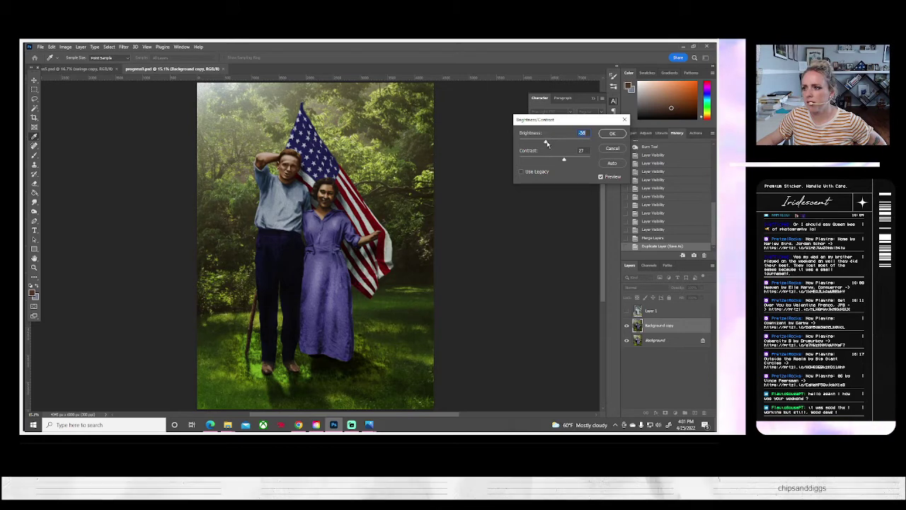
{"action": "left_click", "coordinate": [621, 135]}
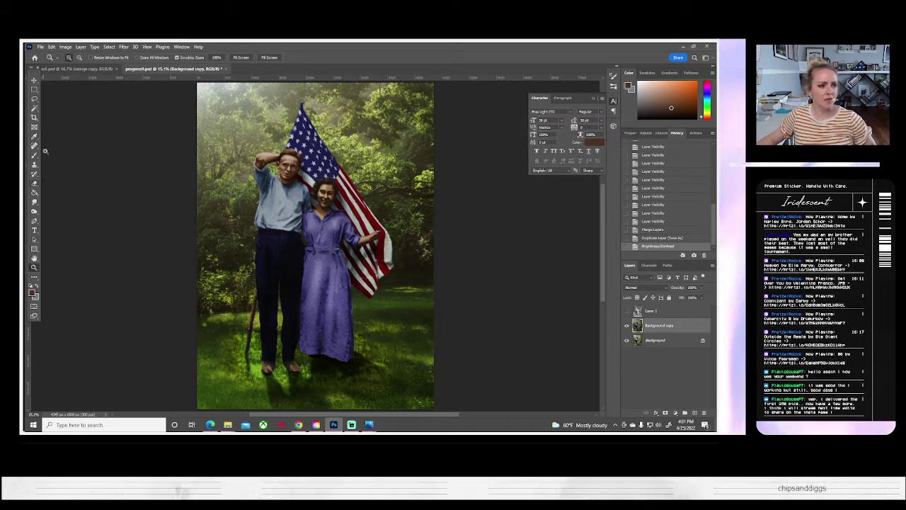
{"action": "left_click", "coordinate": [657, 341]}
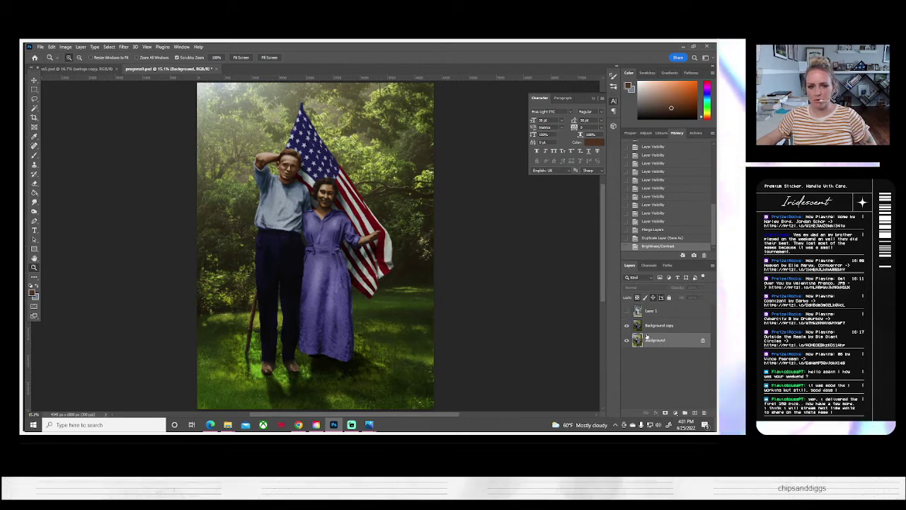
- Duplicate both the Background layer and the darkened Background copy layer
{"action": "right_click", "coordinate": [662, 342]}
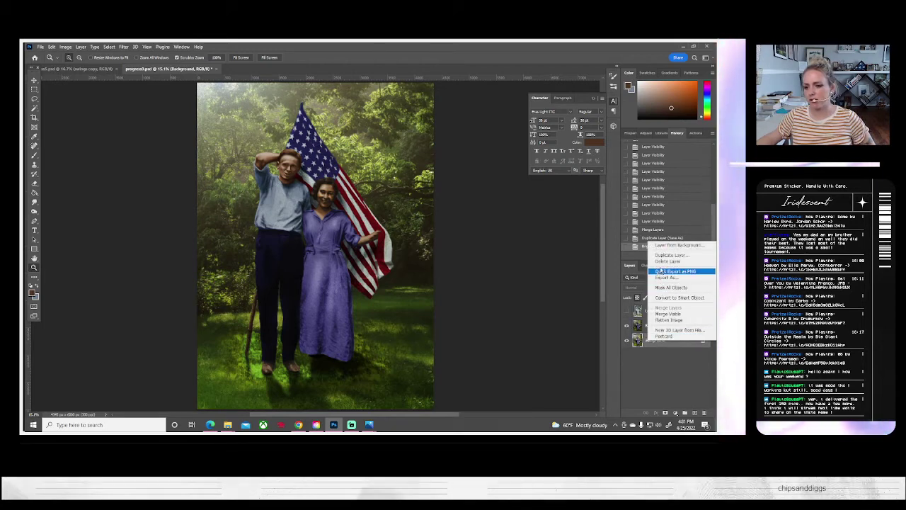
{"action": "left_click", "coordinate": [666, 255]}
{"action": "left_click", "coordinate": [429, 148]}
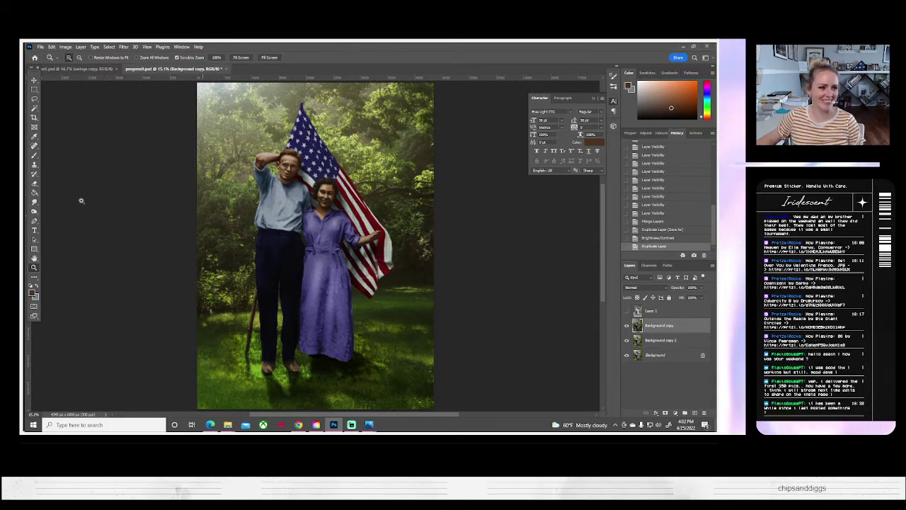
{"action": "right_click", "coordinate": [658, 328]}
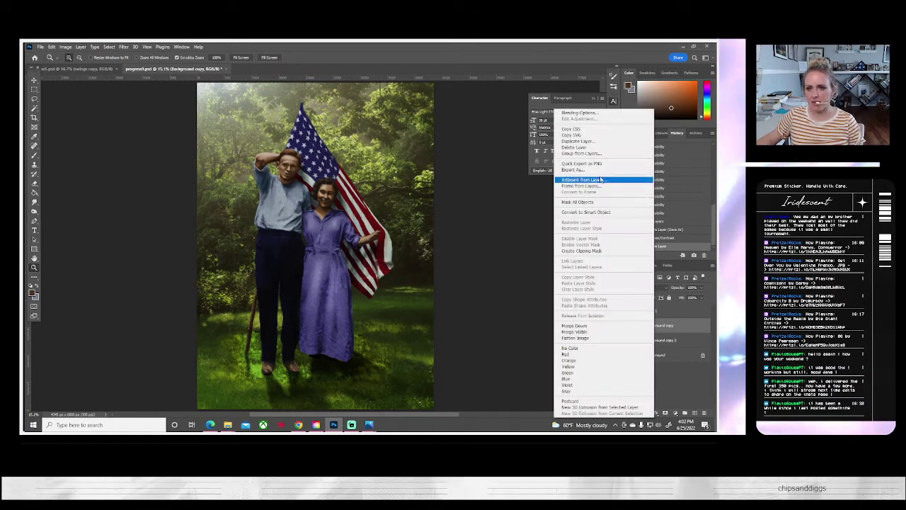
{"action": "left_click", "coordinate": [580, 141]}
{"action": "left_click", "coordinate": [429, 148]}
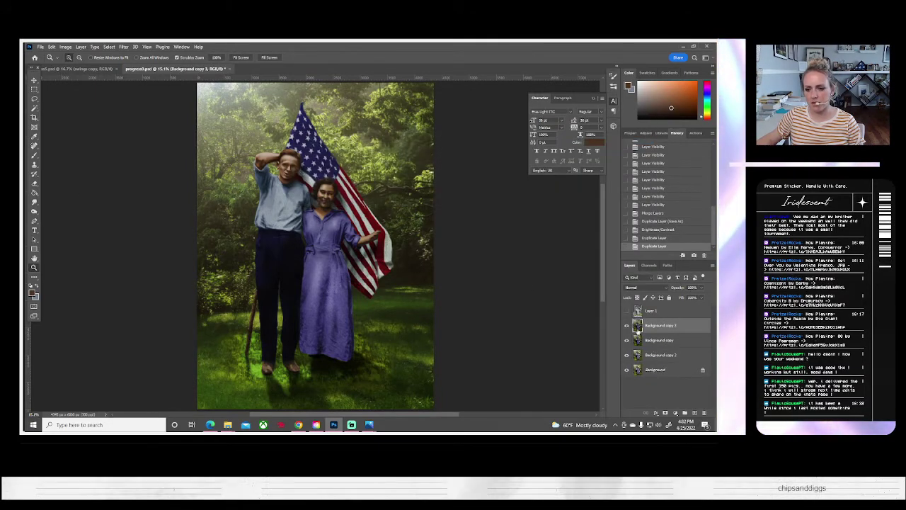
- Hide Background copy 3 and erase the darkening over the couple on Background copy with a very large soft round eraser at 100% opacity
{"action": "left_click", "coordinate": [658, 341]}
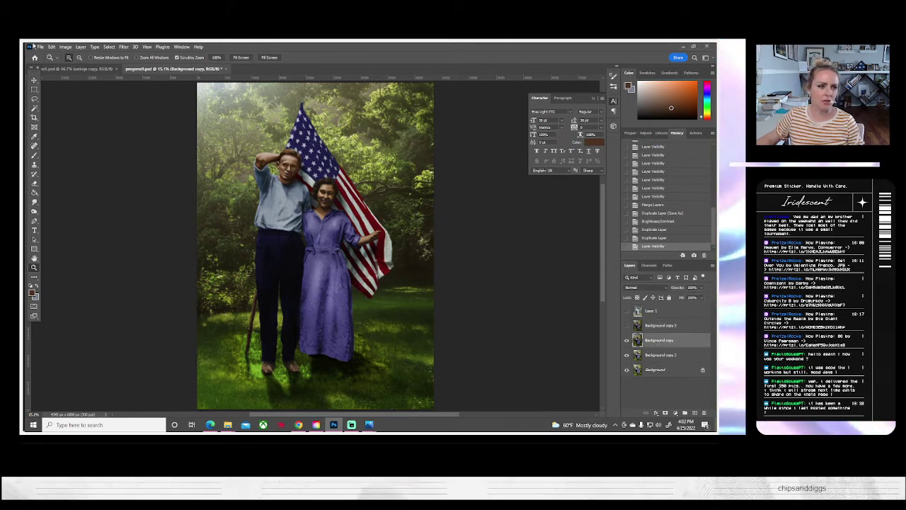
{"action": "left_click", "coordinate": [34, 183]}
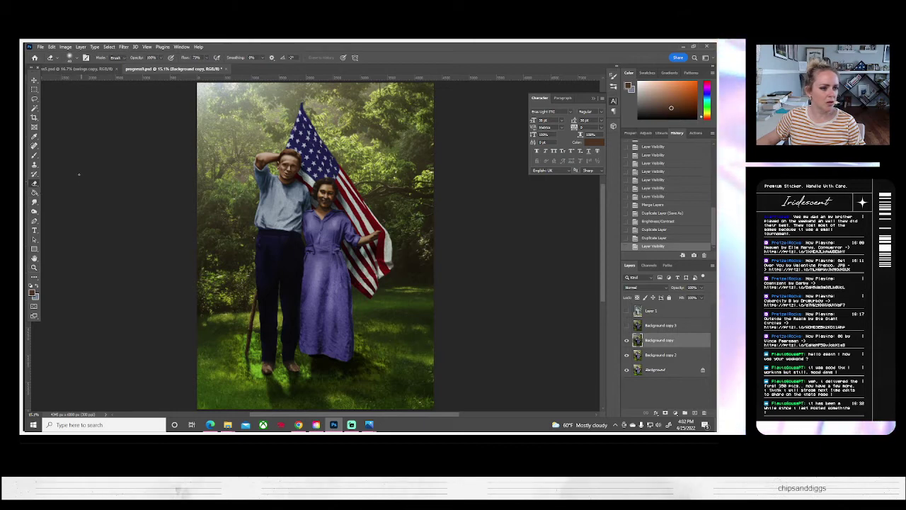
{"action": "left_click", "coordinate": [73, 58]}
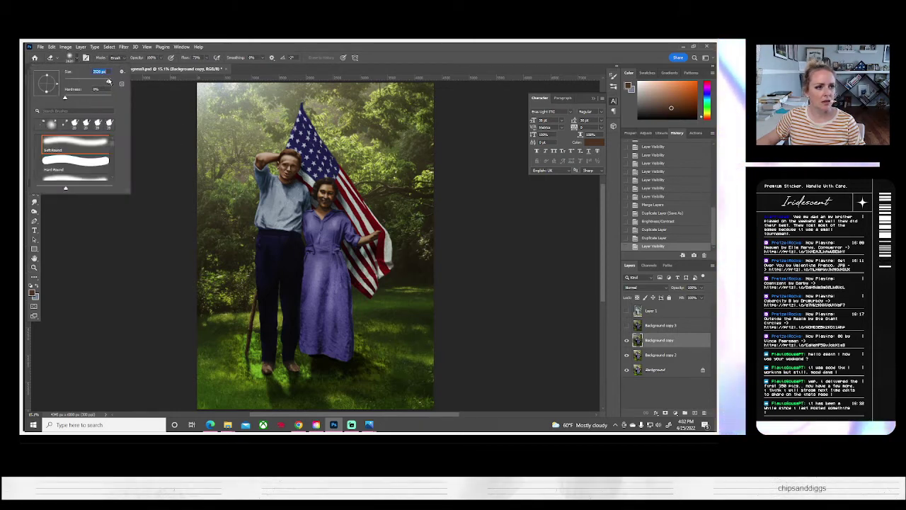
{"action": "left_click", "coordinate": [157, 64]}
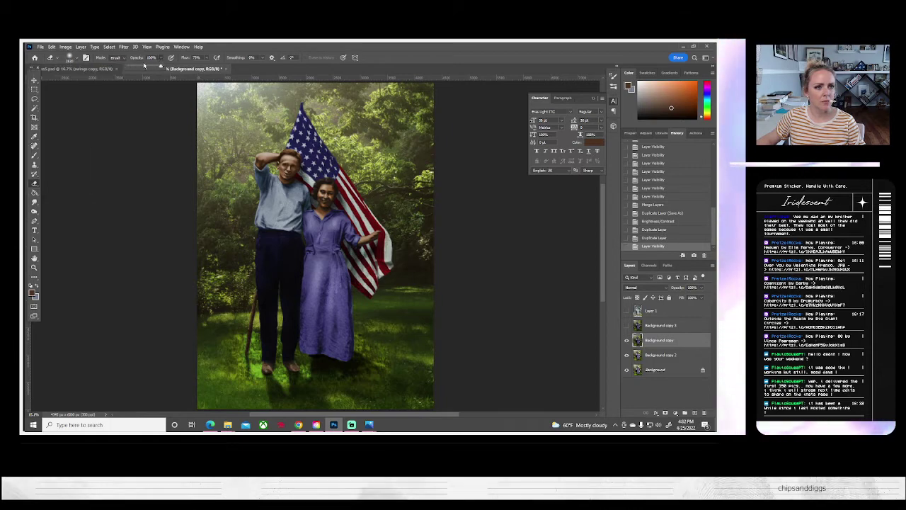
{"action": "mouse_move", "coordinate": [305, 229]}
{"action": "left_mouse_down"}
{"action": "mouse_move", "coordinate": [317, 231]}
{"action": "mouse_move", "coordinate": [311, 234]}
{"action": "left_mouse_up"}
{"action": "left_click_drag", "start_coordinate": [251, 145], "coordinate": [283, 219]}
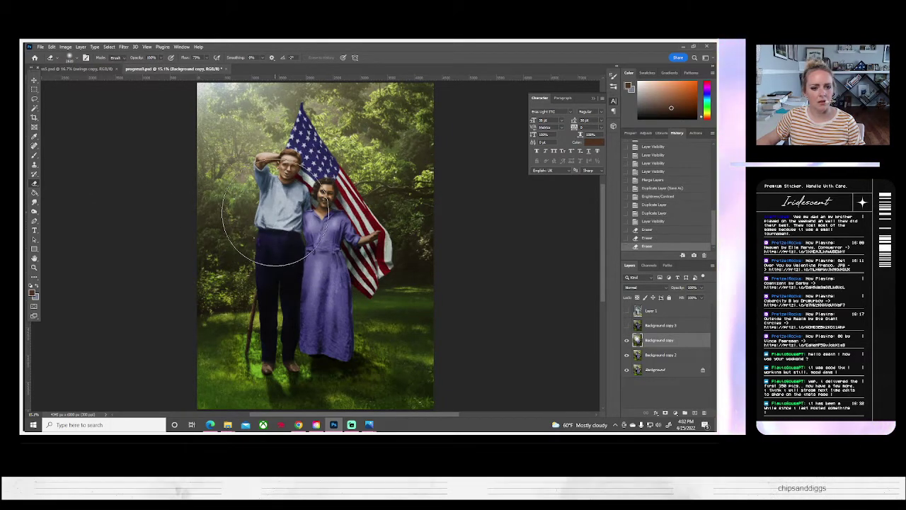
- Erase the darkening on the woman's dress and the man's shirt with a much smaller soft round eraser on Background copy
{"action": "left_click", "coordinate": [69, 56]}
{"action": "left_click_drag", "start_coordinate": [102, 81], "coordinate": [79, 81]}
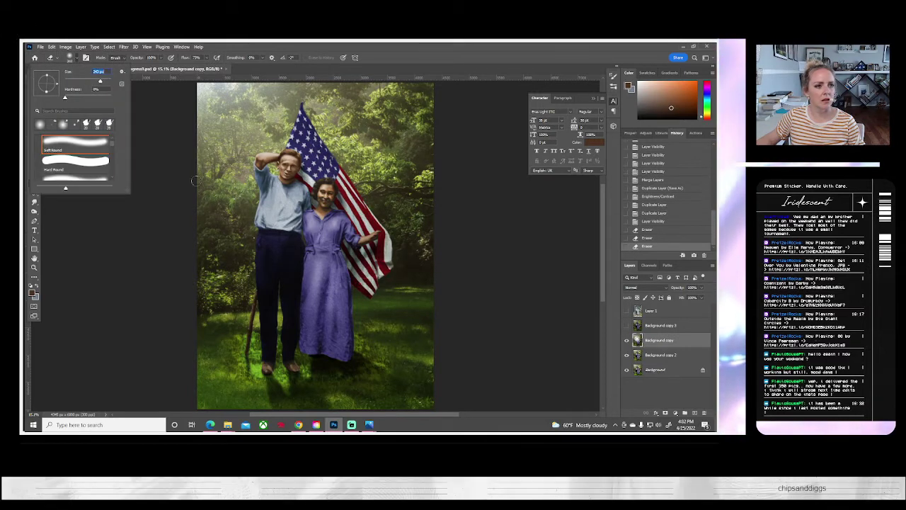
{"action": "left_click_drag", "start_coordinate": [309, 272], "coordinate": [314, 315]}
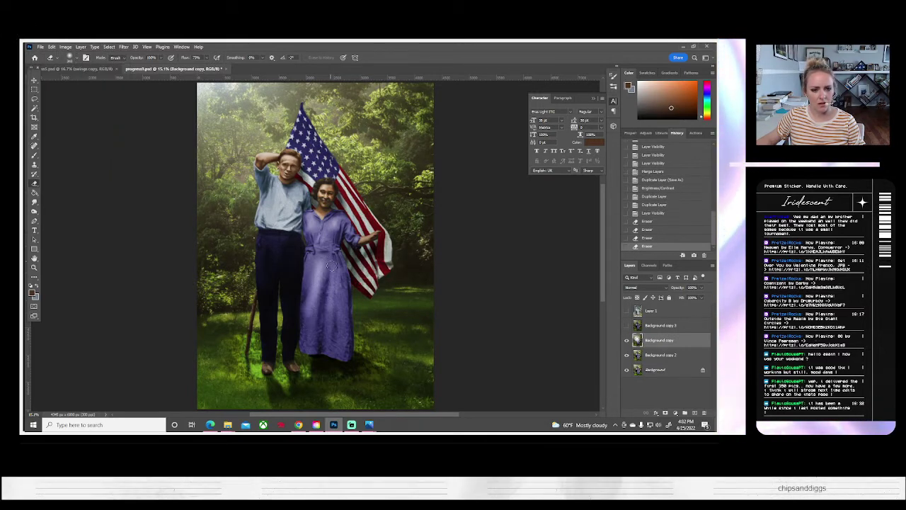
{"action": "left_click_drag", "start_coordinate": [332, 266], "coordinate": [331, 315]}
{"action": "left_click_drag", "start_coordinate": [333, 217], "coordinate": [327, 241]}
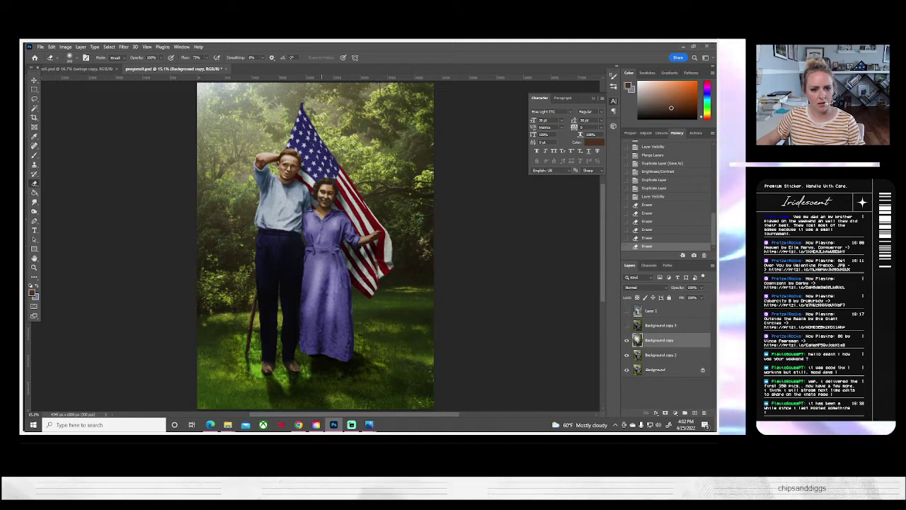
{"action": "left_click", "coordinate": [322, 247]}
{"action": "mouse_move", "coordinate": [277, 194]}
{"action": "left_mouse_down"}
{"action": "mouse_move", "coordinate": [273, 214]}
{"action": "mouse_move", "coordinate": [284, 213]}
{"action": "mouse_move", "coordinate": [296, 234]}
{"action": "left_mouse_up"}
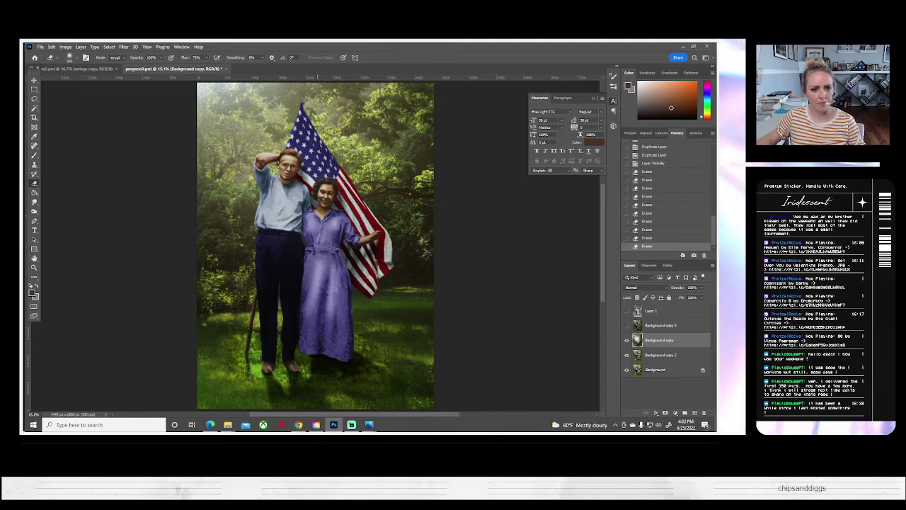
- Compare the image with and without the partly erased Background copy layer by toggling its visibility
{"action": "left_click", "coordinate": [626, 341]}
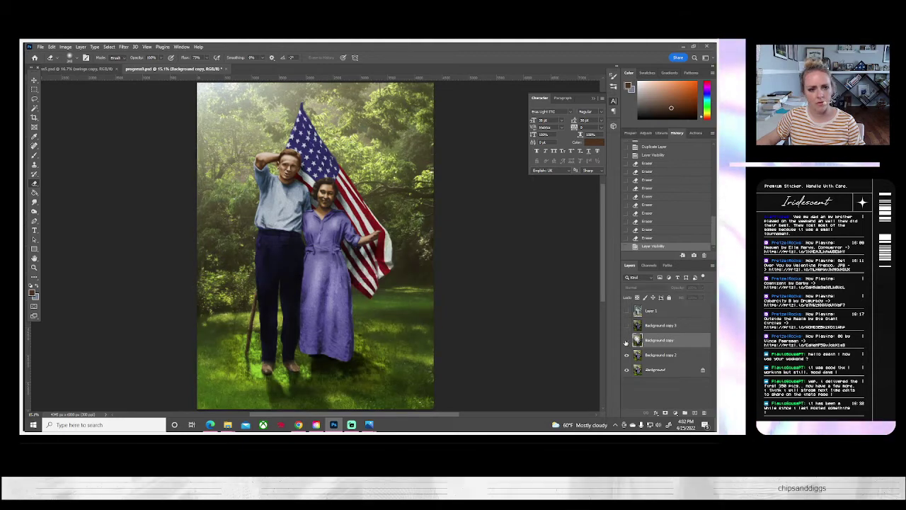
{"action": "left_click", "coordinate": [626, 341]}
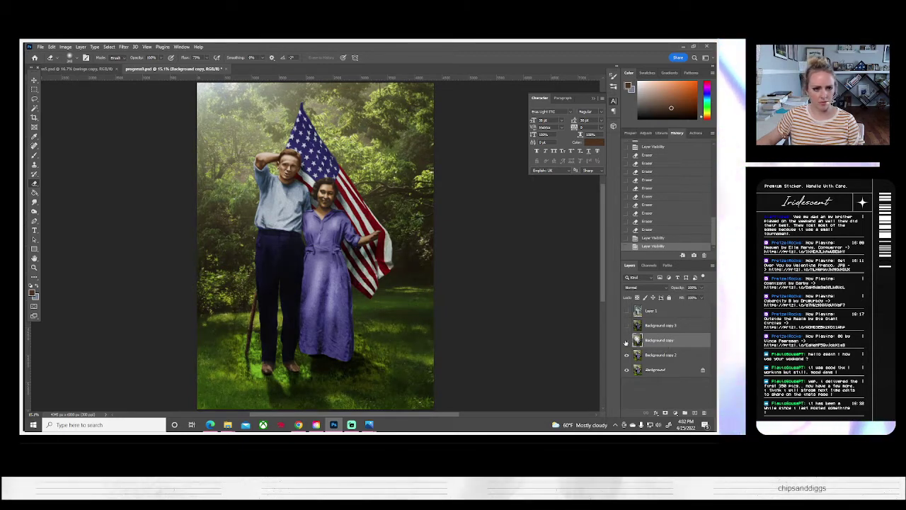
{"action": "left_click", "coordinate": [626, 341]}
{"action": "left_click", "coordinate": [626, 341]}
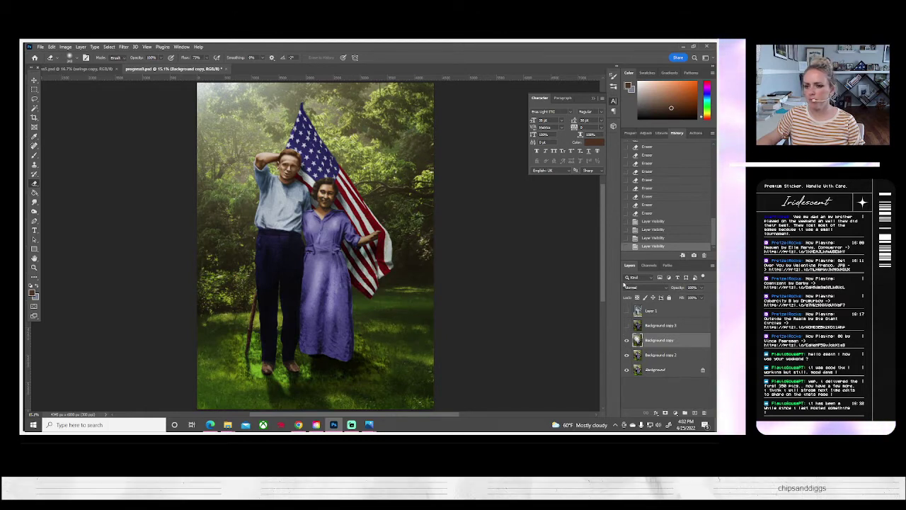
- Revert the small eraser strokes, re-erase over the dress, the woman's hand and the man's raised arm at 40% opacity, and compare the result
{"action": "left_click", "coordinate": [648, 155]}
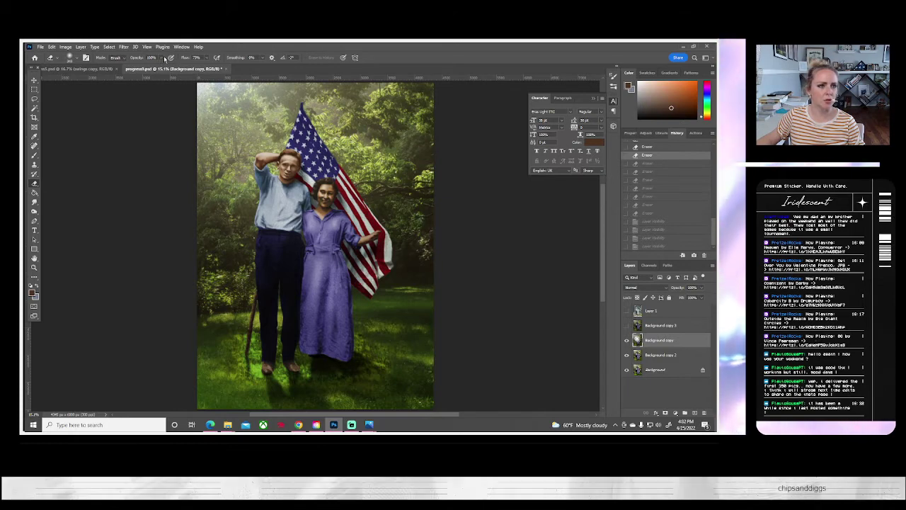
{"action": "key", "text": "4"}
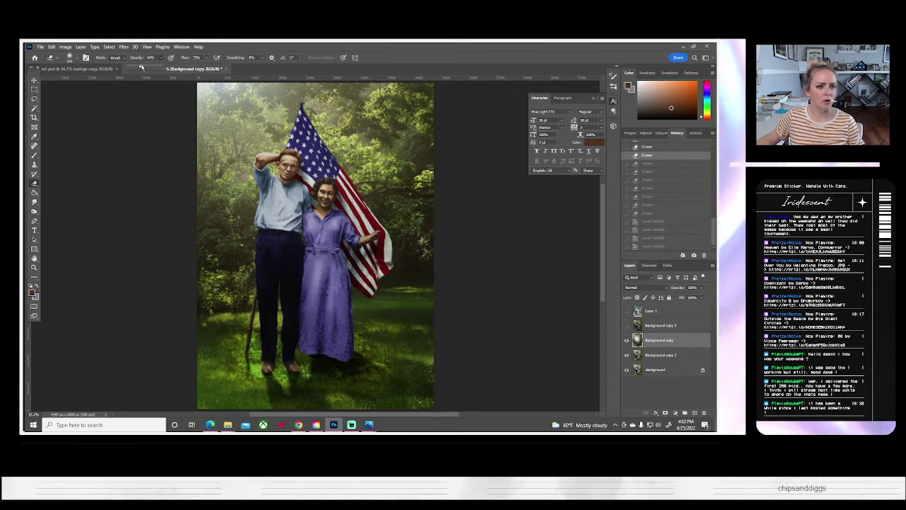
{"action": "left_click_drag", "start_coordinate": [323, 279], "coordinate": [313, 313]}
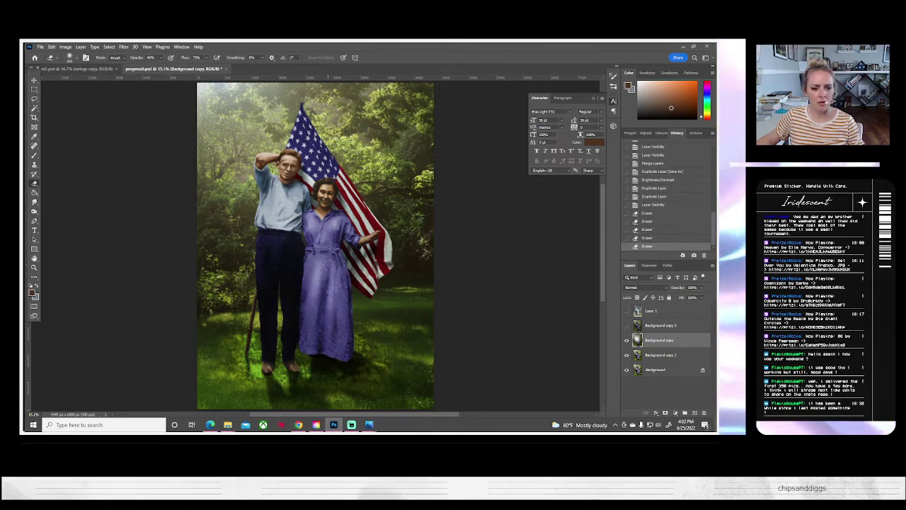
{"action": "left_click_drag", "start_coordinate": [334, 268], "coordinate": [328, 312]}
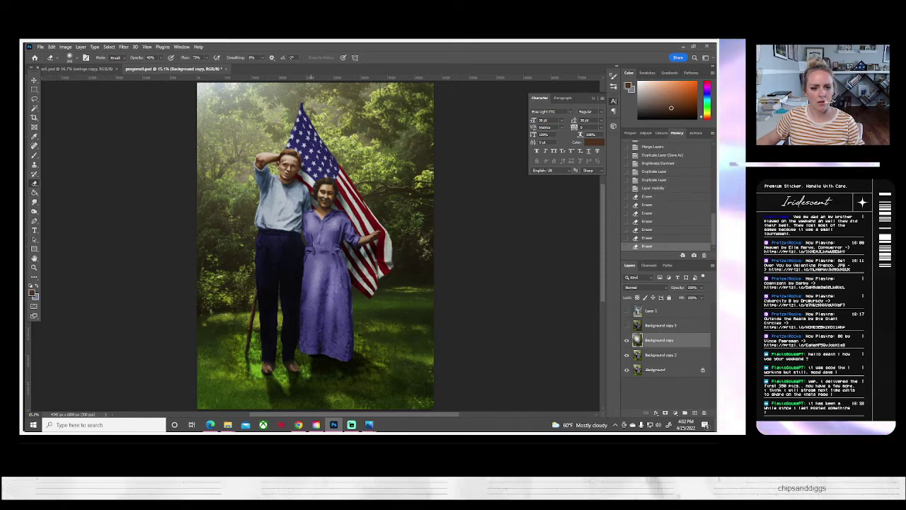
{"action": "left_click_drag", "start_coordinate": [335, 280], "coordinate": [340, 319]}
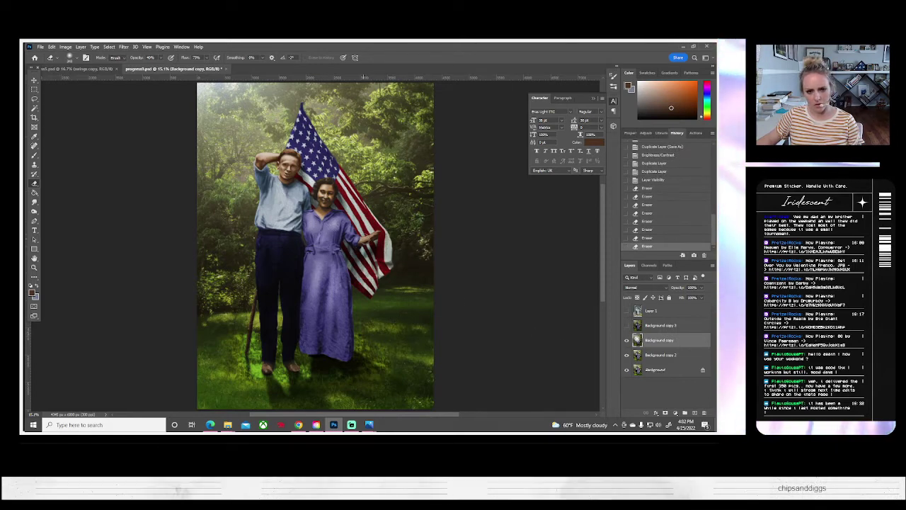
{"action": "left_click_drag", "start_coordinate": [391, 250], "coordinate": [366, 239]}
{"action": "left_click_drag", "start_coordinate": [256, 160], "coordinate": [276, 152]}
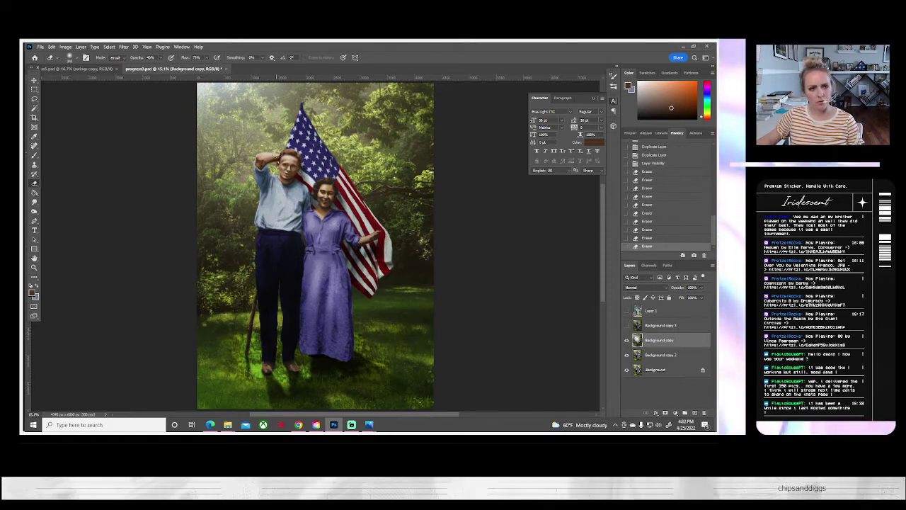
{"action": "left_click", "coordinate": [626, 340]}
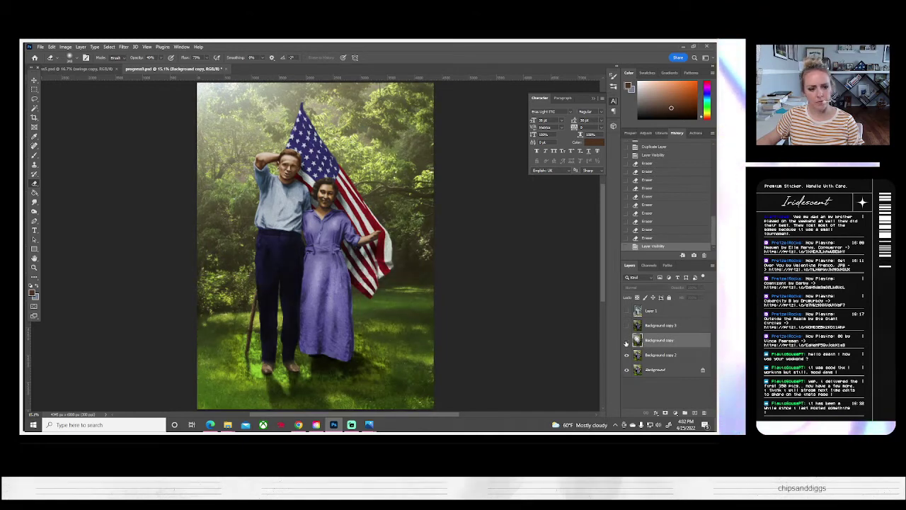
{"action": "left_click", "coordinate": [626, 340]}
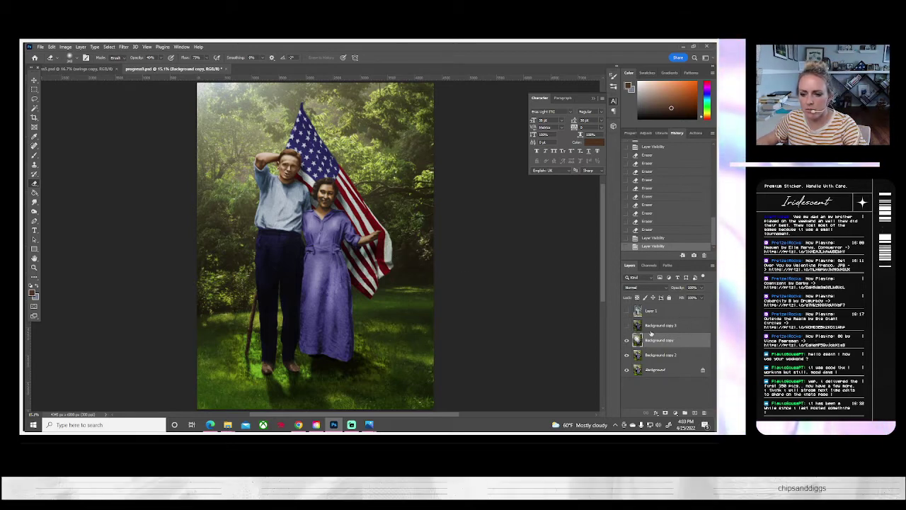
- Merge the Background layer and its three copies into one background layer, keeping Layer 1 separate, and duplicate the merged layer
{"action": "left_click", "coordinate": [653, 326]}
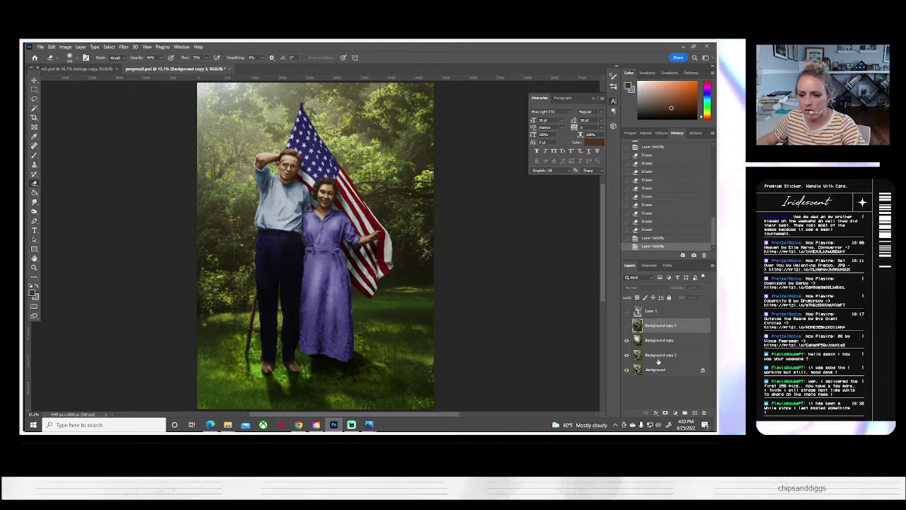
{"action": "right_click", "coordinate": [657, 371]}
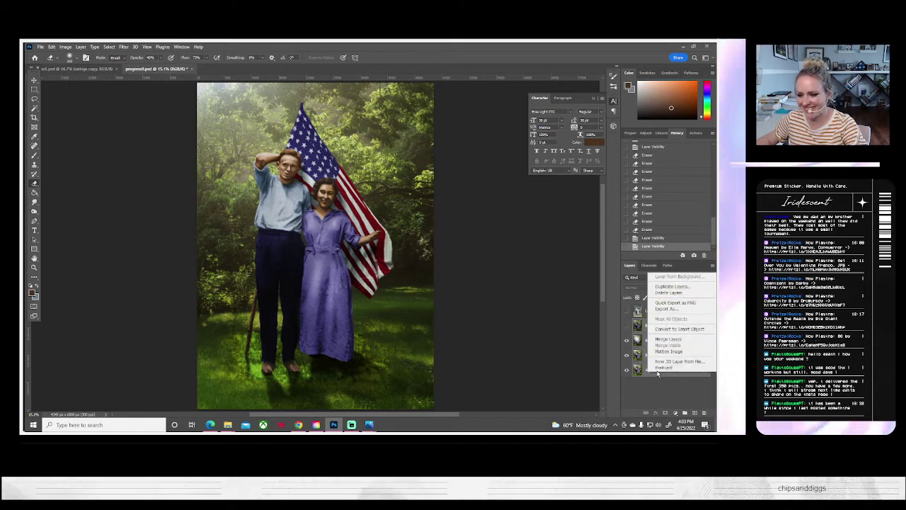
{"action": "left_click", "coordinate": [669, 339]}
{"action": "right_click", "coordinate": [653, 324]}
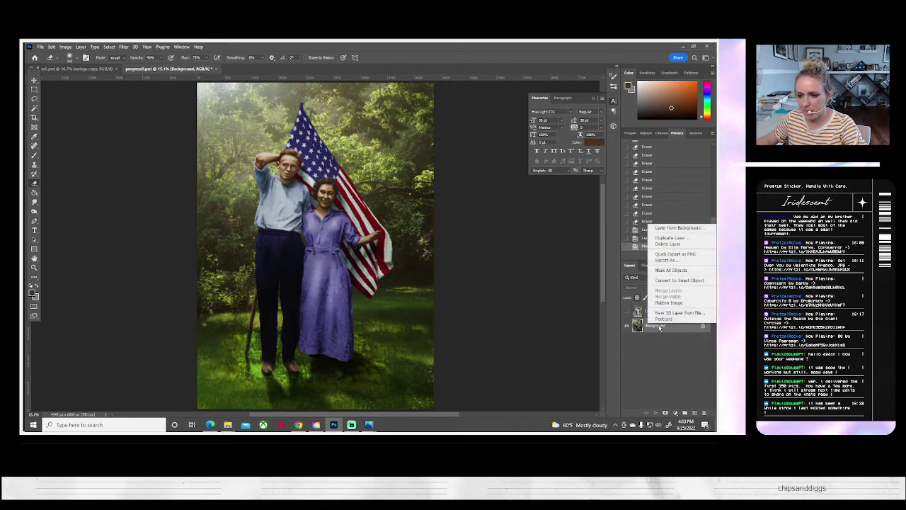
{"action": "left_click", "coordinate": [668, 238]}
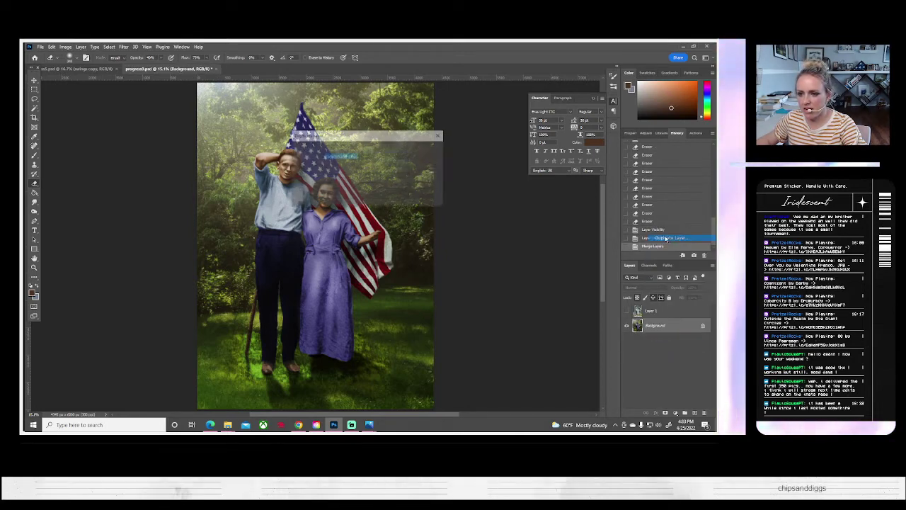
{"action": "left_click", "coordinate": [431, 149]}
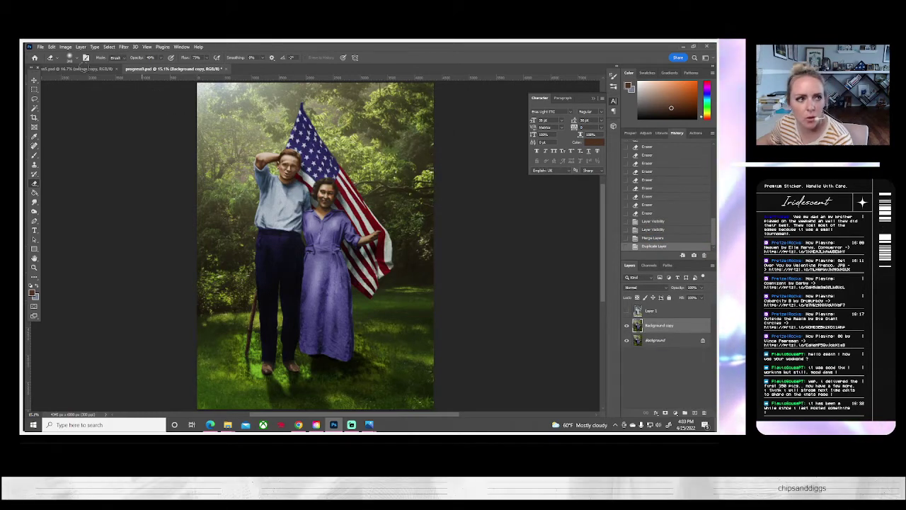
- Save the document as a new Photoshop file named progress10
{"action": "left_click", "coordinate": [40, 47]}
{"action": "left_click", "coordinate": [63, 132]}
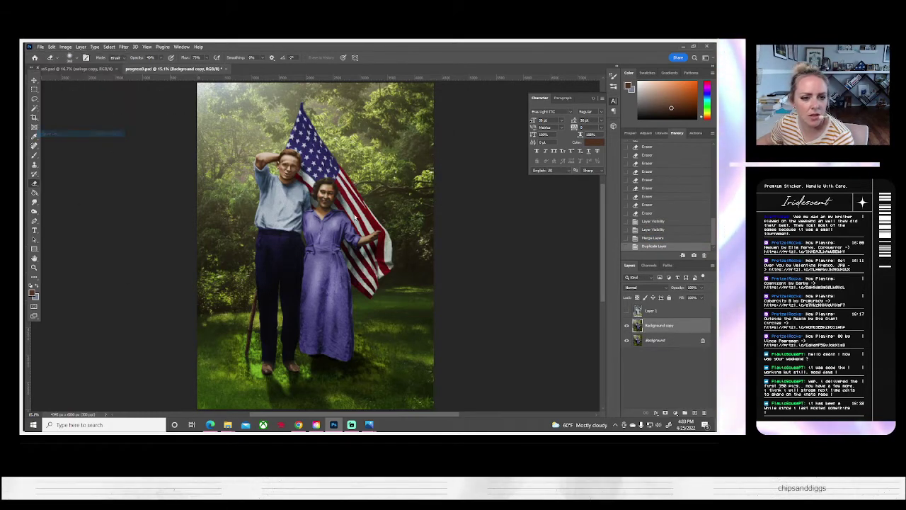
{"action": "left_click", "coordinate": [160, 194]}
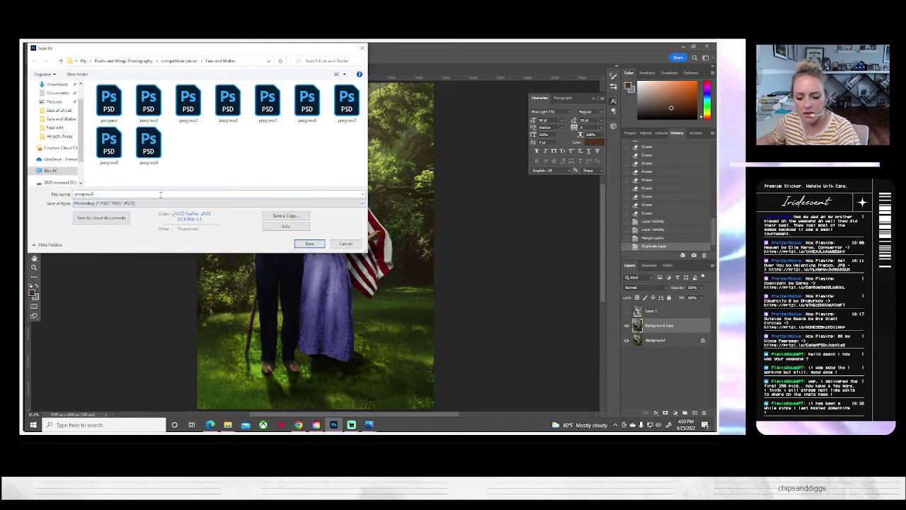
{"action": "key", "text": "BackSpace"}
{"action": "type", "text": "10"}
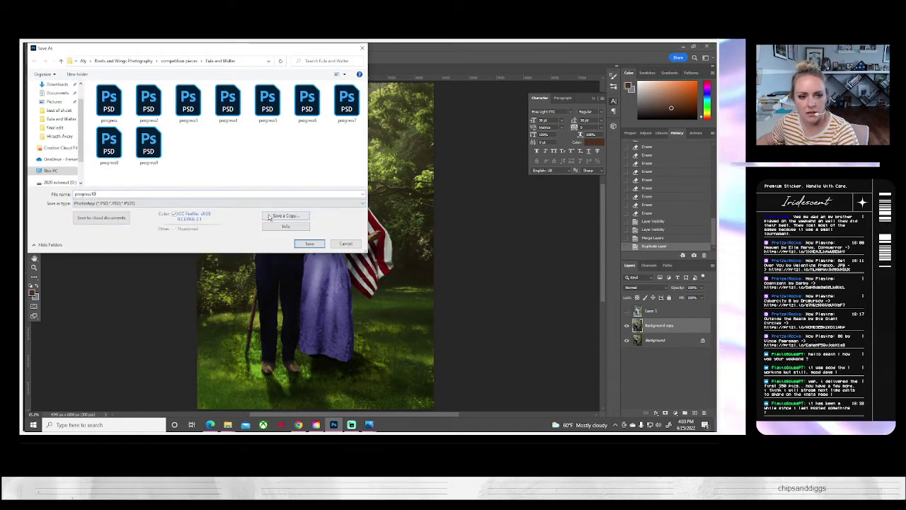
{"action": "left_click", "coordinate": [310, 244]}
{"action": "left_click", "coordinate": [449, 150]}
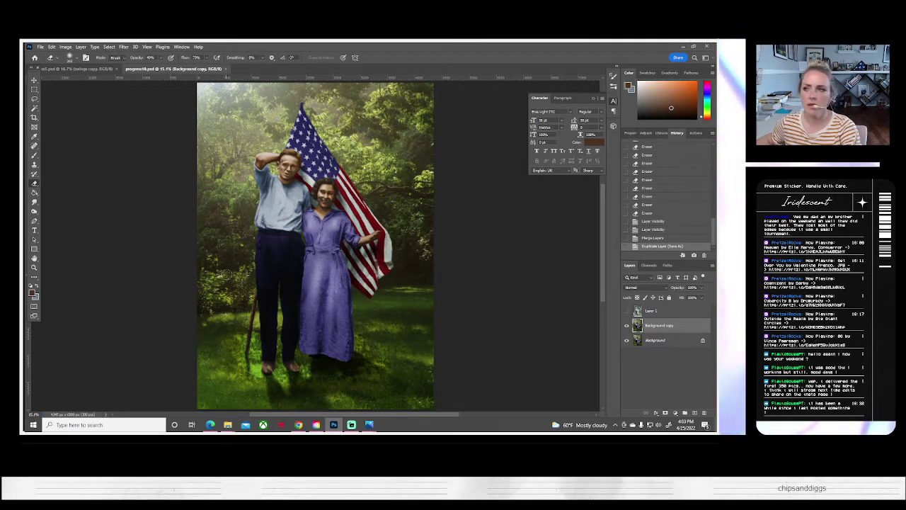
- Compare the darkened painted picture with the original photo by showing and hiding Layer 1
{"action": "left_click", "coordinate": [626, 312]}
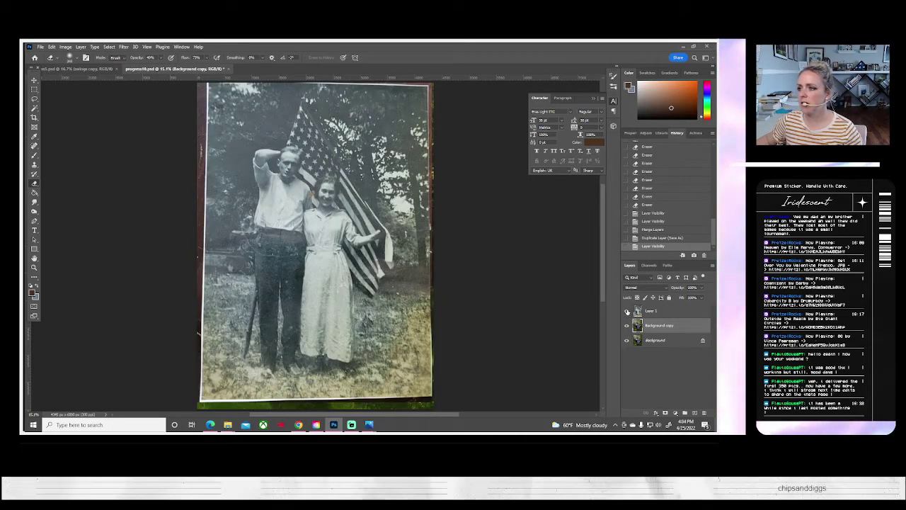
{"action": "left_click", "coordinate": [626, 311]}
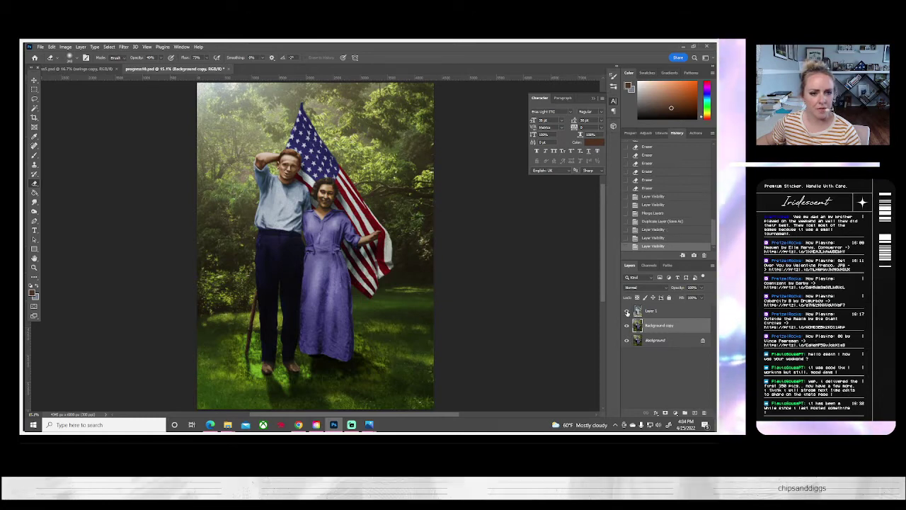
- Check the whole painted picture against the original photo by repeatedly toggling Layer 1's visibility
{"action": "left_click", "coordinate": [627, 311]}
{"action": "left_click", "coordinate": [627, 311]}
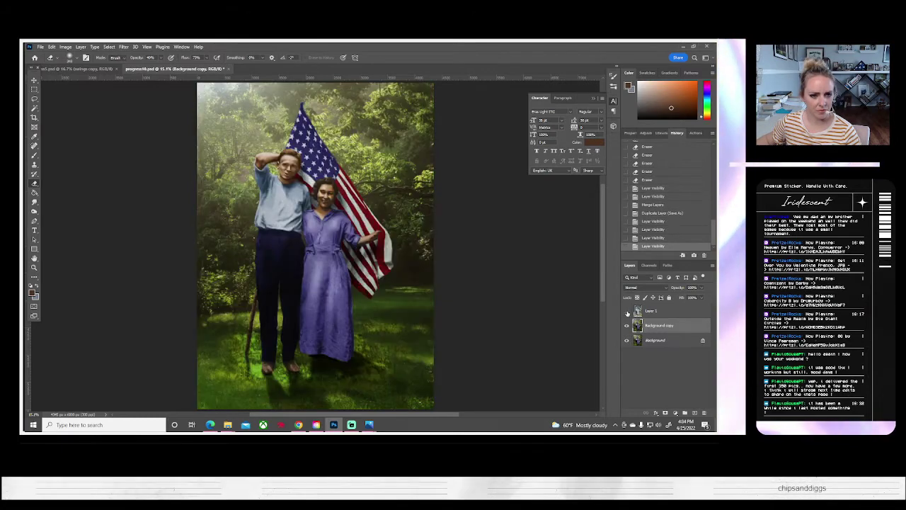
{"action": "left_click", "coordinate": [627, 312]}
{"action": "left_click", "coordinate": [627, 311]}
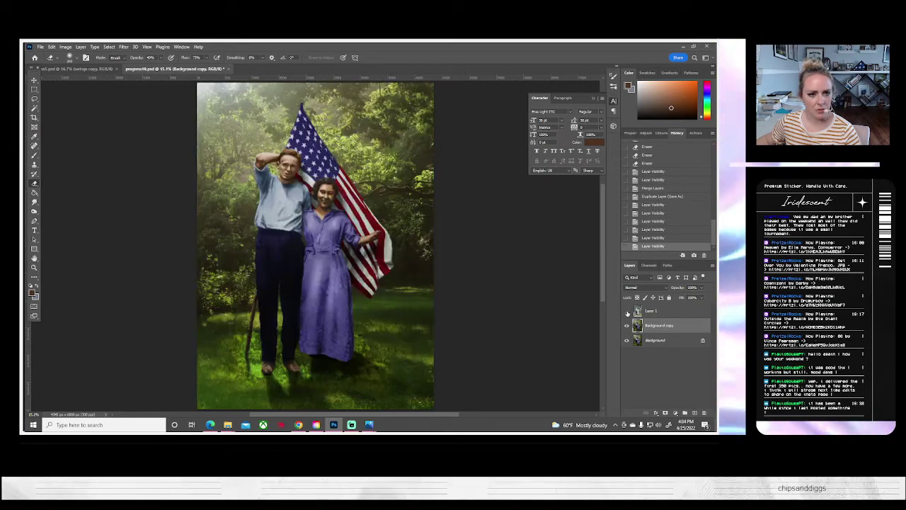
{"action": "left_click", "coordinate": [627, 312]}
{"action": "left_click", "coordinate": [626, 312]}
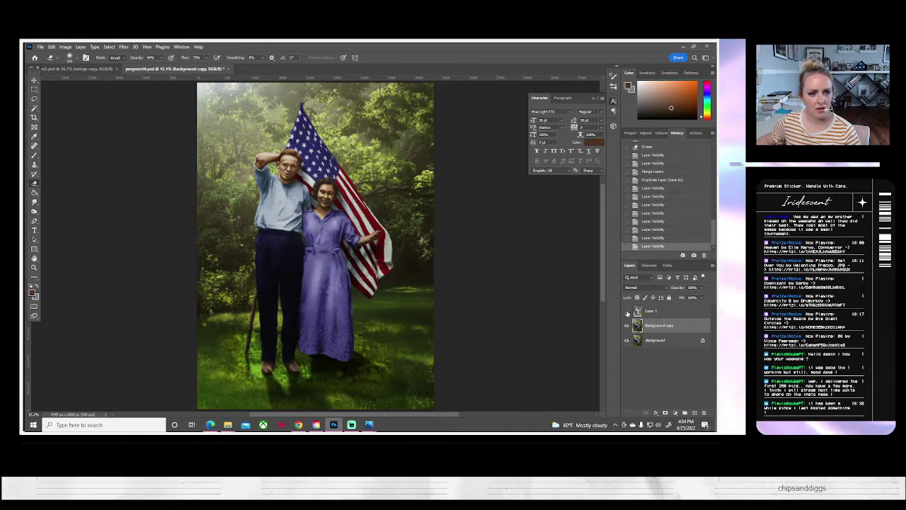
{"action": "left_click", "coordinate": [627, 312]}
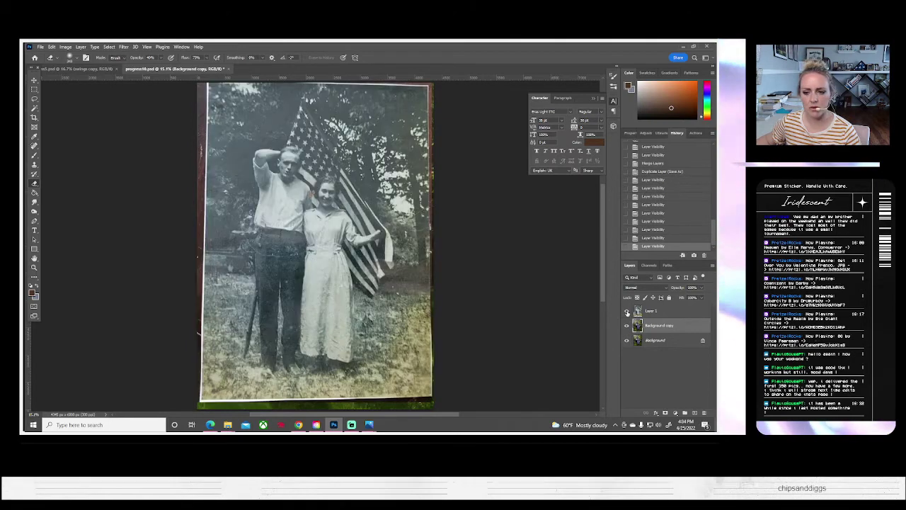
- Enlarge the couple's faces to 100% and compare their painted features with the original photo on Layer 1
{"action": "left_click", "coordinate": [34, 268]}
{"action": "left_click", "coordinate": [288, 168]}
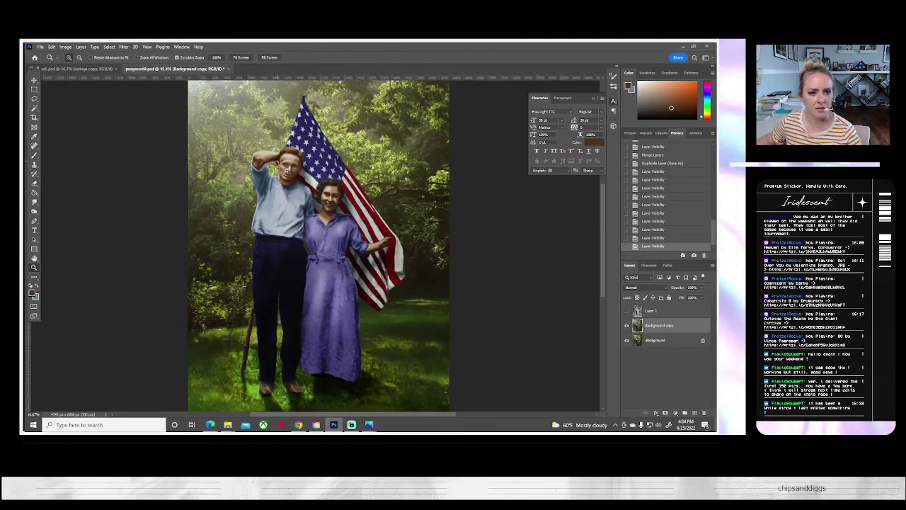
{"action": "left_click", "coordinate": [288, 167]}
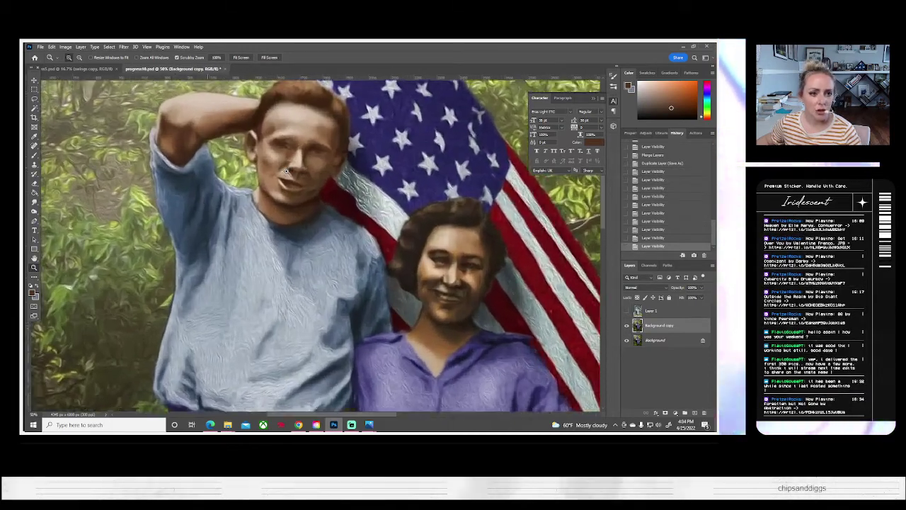
{"action": "left_click", "coordinate": [288, 168]}
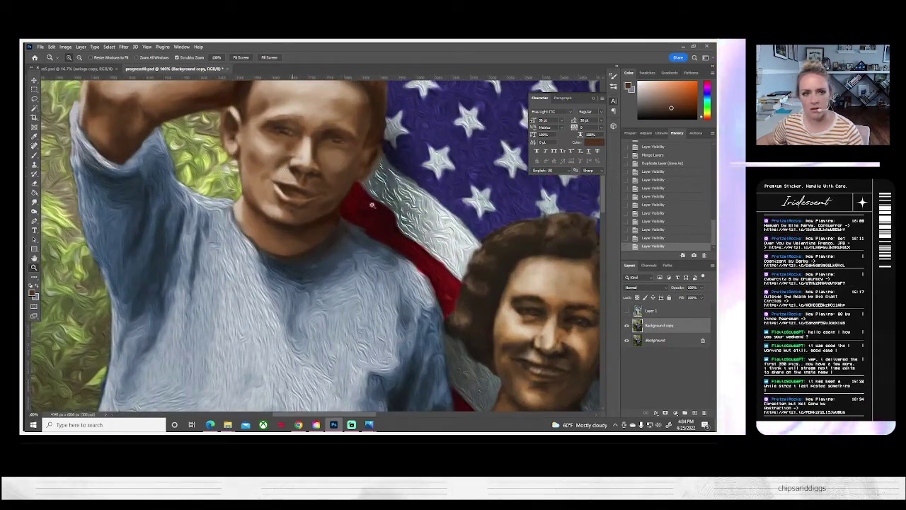
{"action": "left_click", "coordinate": [626, 313]}
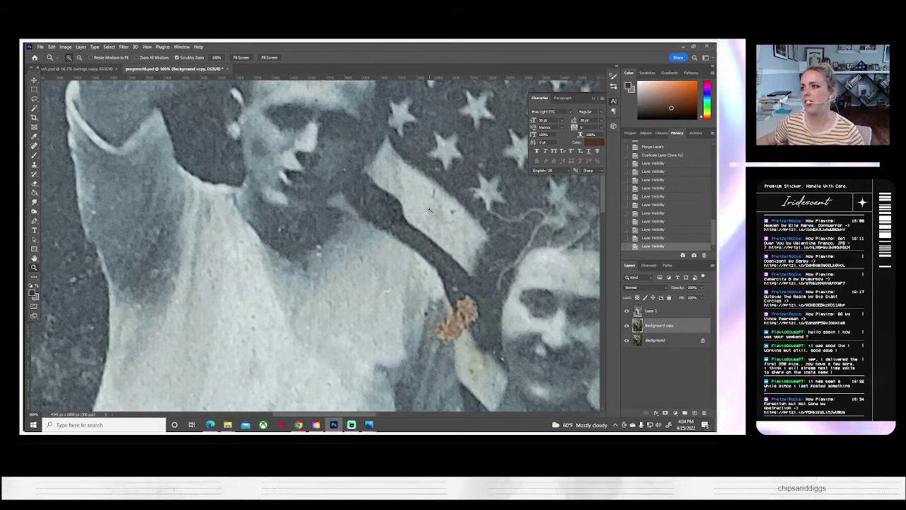
{"action": "left_click", "coordinate": [626, 311]}
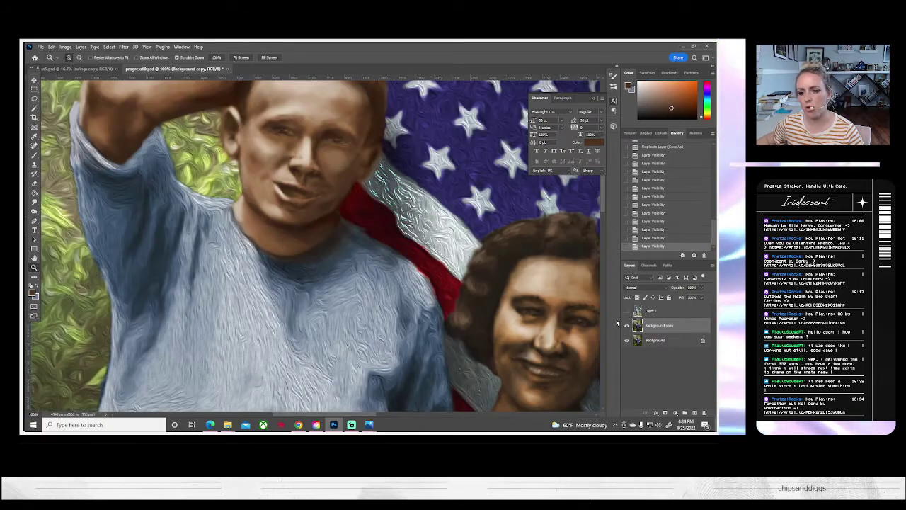
- Darken both of the man's eyes on the Background copy layer using the Burn tool with a small soft brush
{"action": "scroll", "coordinate": [101, 172], "scroll_direction": "up", "scroll_amount": 2}
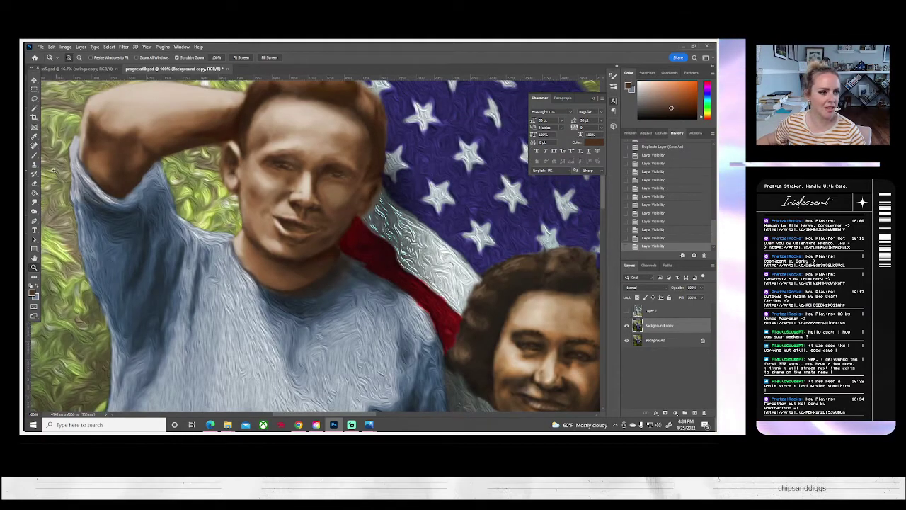
{"action": "left_click", "coordinate": [34, 211]}
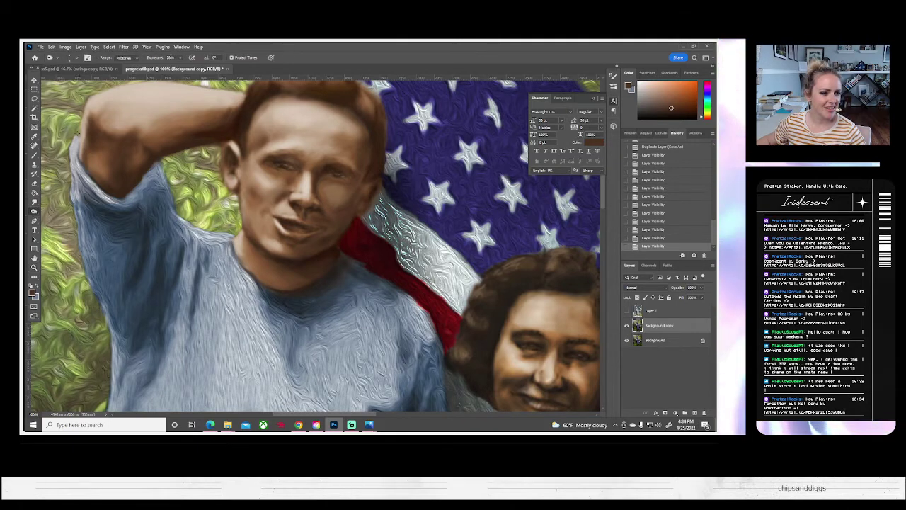
{"action": "left_click", "coordinate": [75, 57]}
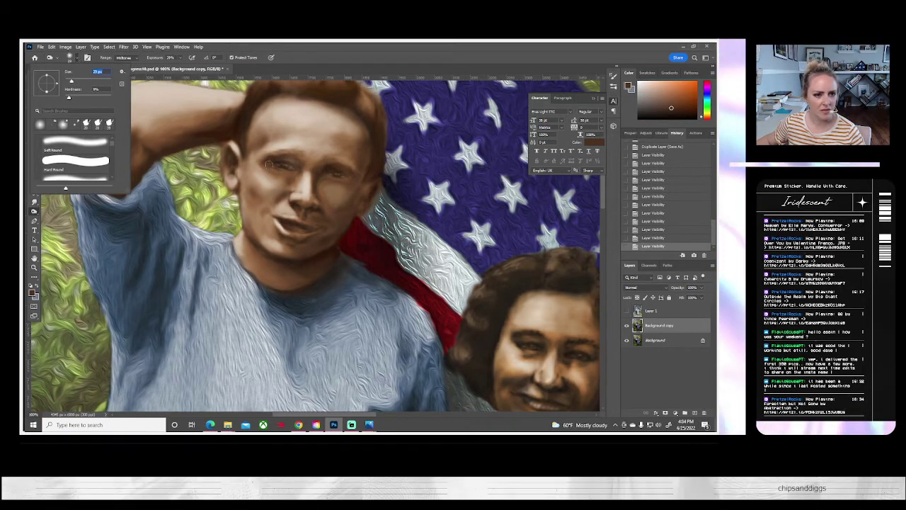
{"action": "mouse_move", "coordinate": [268, 164]}
{"action": "left_mouse_down"}
{"action": "mouse_move", "coordinate": [304, 169]}
{"action": "mouse_move", "coordinate": [248, 170]}
{"action": "mouse_move", "coordinate": [273, 151]}
{"action": "mouse_move", "coordinate": [354, 172]}
{"action": "left_mouse_up"}
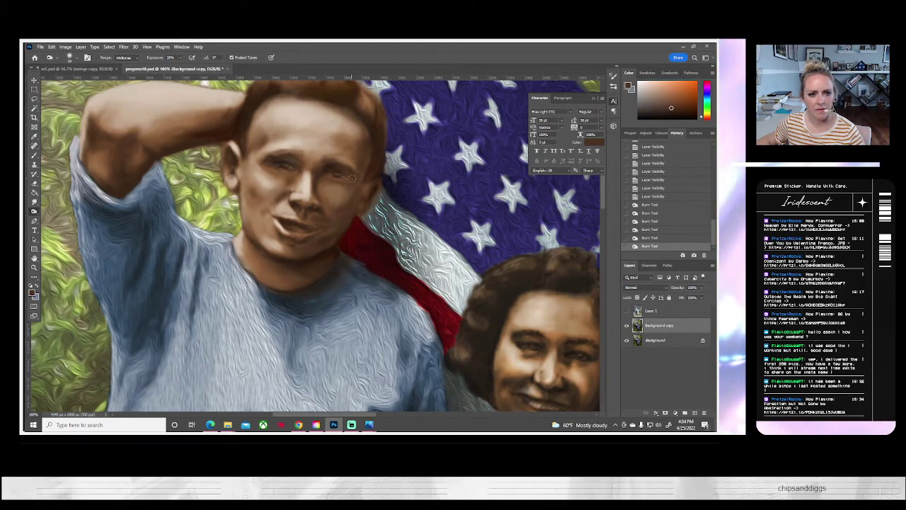
- Reduce the Burn brush size and deepen the fine shadows around the man's eyes and under his nose
{"action": "left_click", "coordinate": [76, 60]}
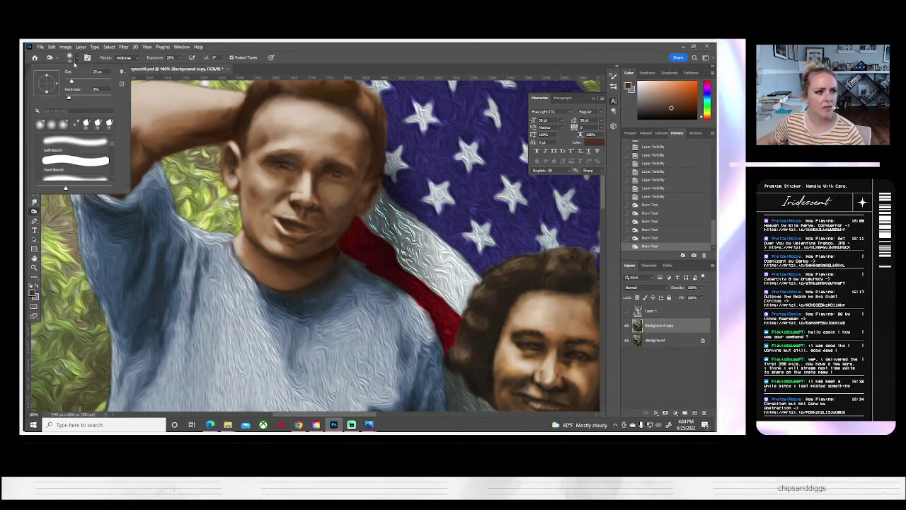
{"action": "left_click_drag", "start_coordinate": [70, 81], "coordinate": [67, 82]}
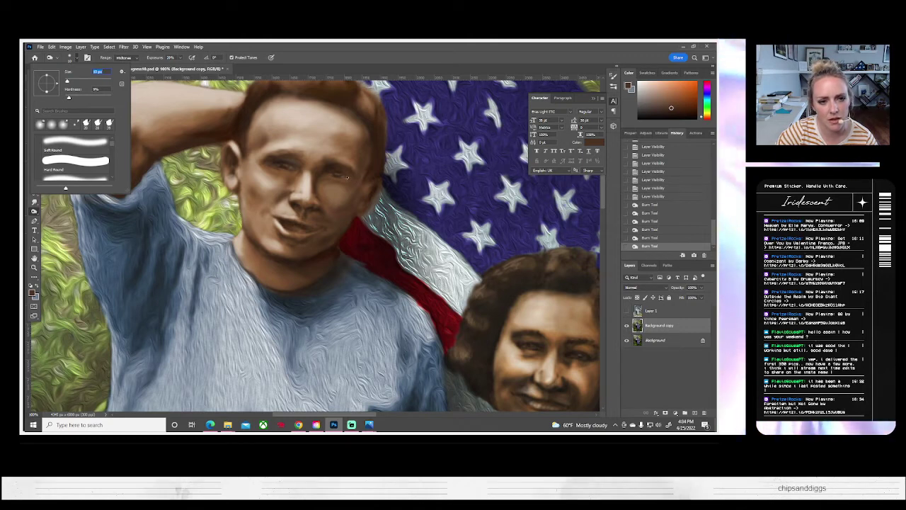
{"action": "key", "text": "Return"}
{"action": "left_click", "coordinate": [342, 177]}
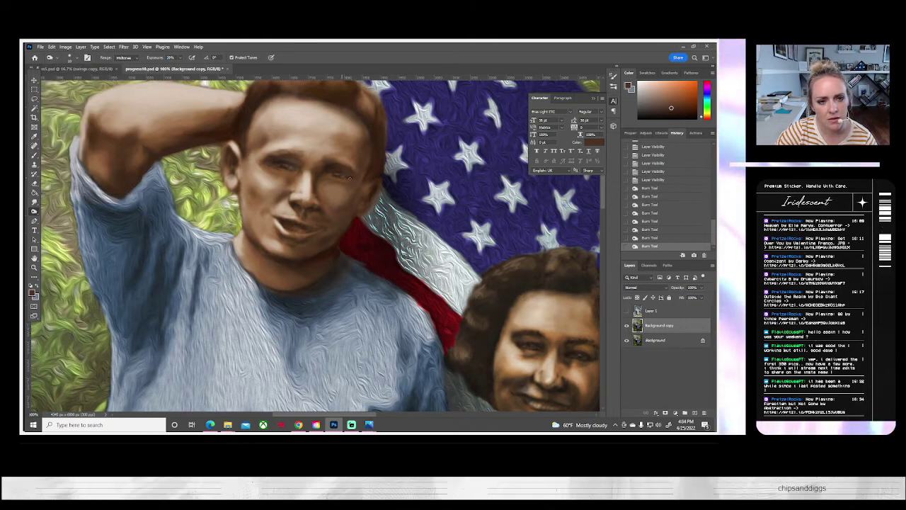
{"action": "left_click", "coordinate": [312, 199]}
{"action": "left_click", "coordinate": [307, 202]}
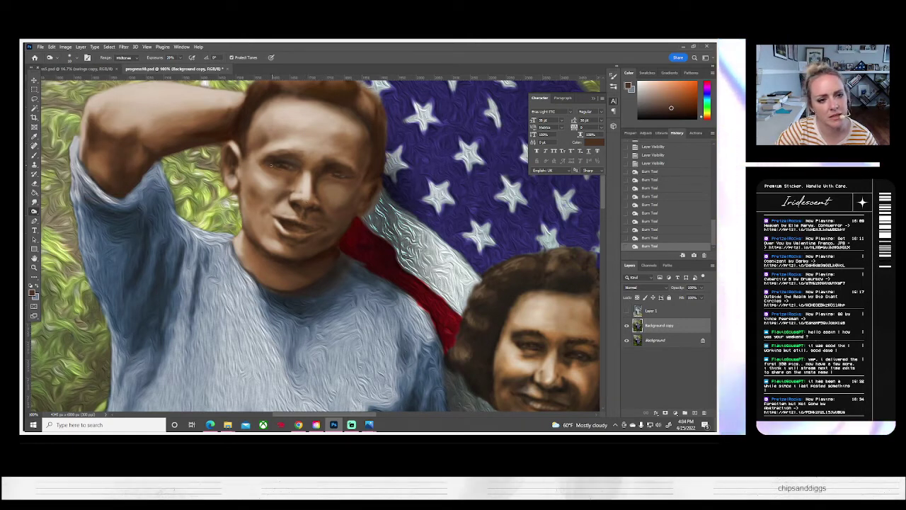
{"action": "left_click", "coordinate": [278, 166]}
{"action": "left_click", "coordinate": [294, 171]}
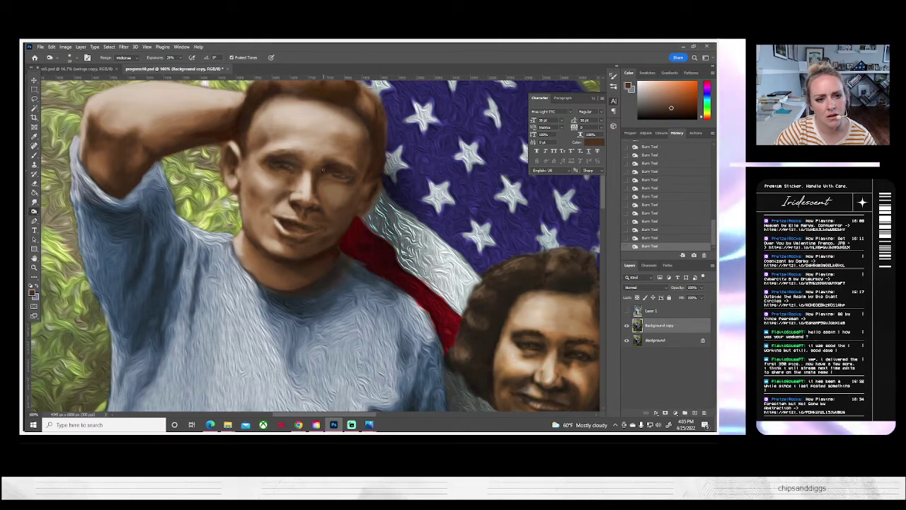
- Blend the shading around the man's eye nearest the flag with the Smudge tool, using a slightly larger brush
{"action": "left_click", "coordinate": [34, 202]}
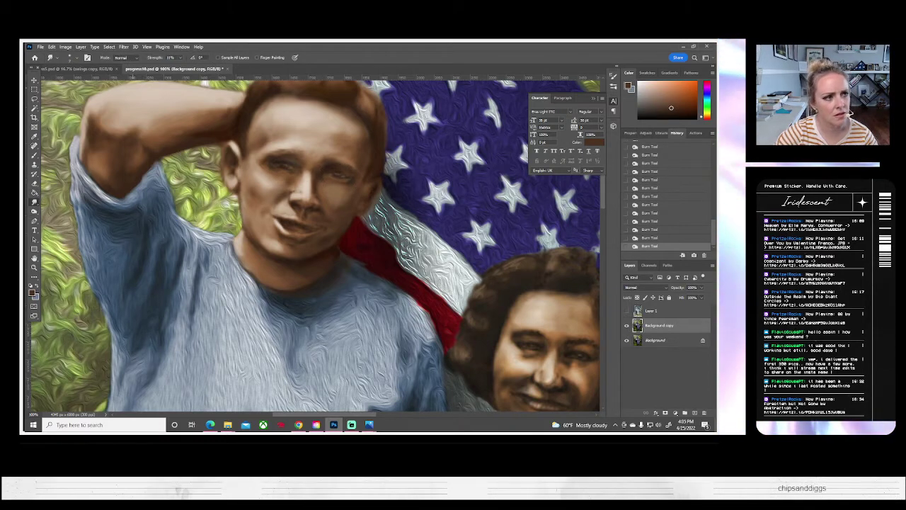
{"action": "left_click", "coordinate": [71, 57]}
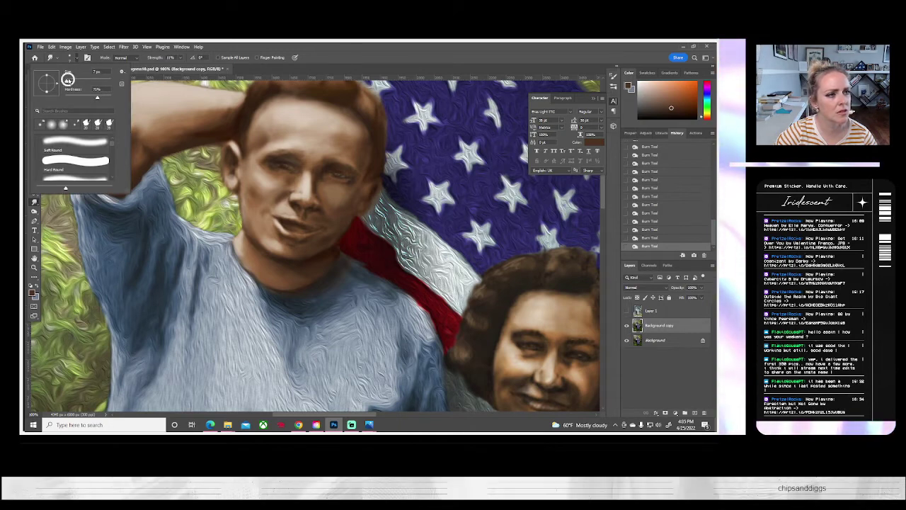
{"action": "left_click", "coordinate": [68, 82]}
{"action": "left_click_drag", "start_coordinate": [357, 182], "coordinate": [351, 181]}
{"action": "left_click_drag", "start_coordinate": [354, 182], "coordinate": [348, 181]}
{"action": "left_click_drag", "start_coordinate": [352, 181], "coordinate": [346, 181]}
{"action": "mouse_move", "coordinate": [349, 182]}
{"action": "left_mouse_down"}
{"action": "mouse_move", "coordinate": [342, 183]}
{"action": "mouse_move", "coordinate": [350, 179]}
{"action": "left_mouse_up"}
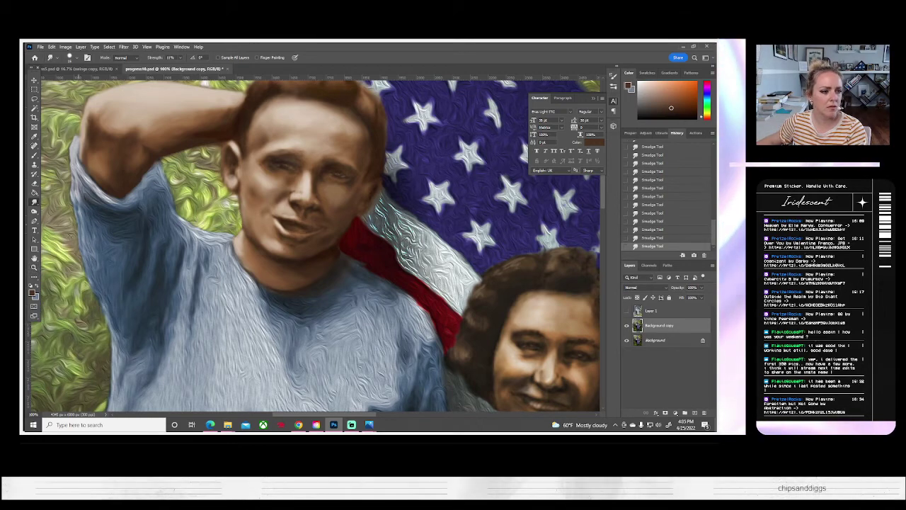
- Fit the whole picture in view and save the retouched face to the existing Photoshop file
{"action": "left_click", "coordinate": [33, 268]}
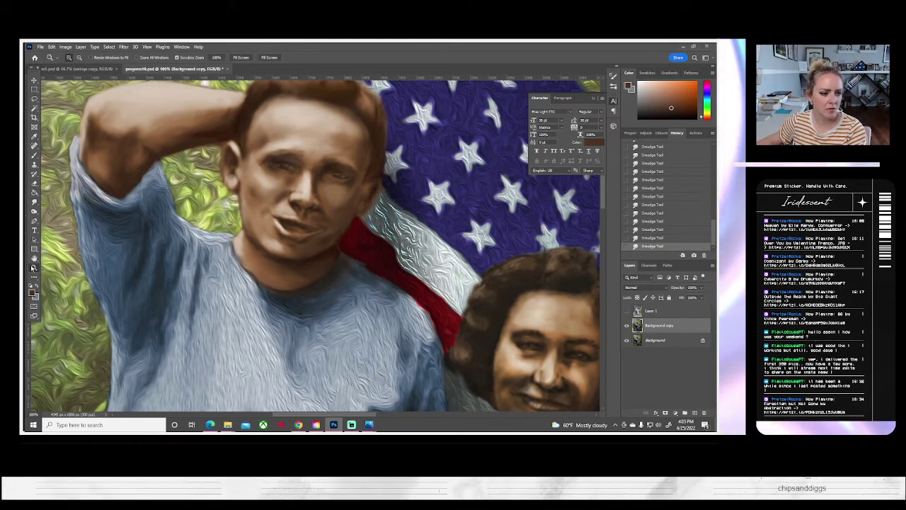
{"action": "left_click", "coordinate": [240, 58]}
{"action": "left_click", "coordinate": [41, 46]}
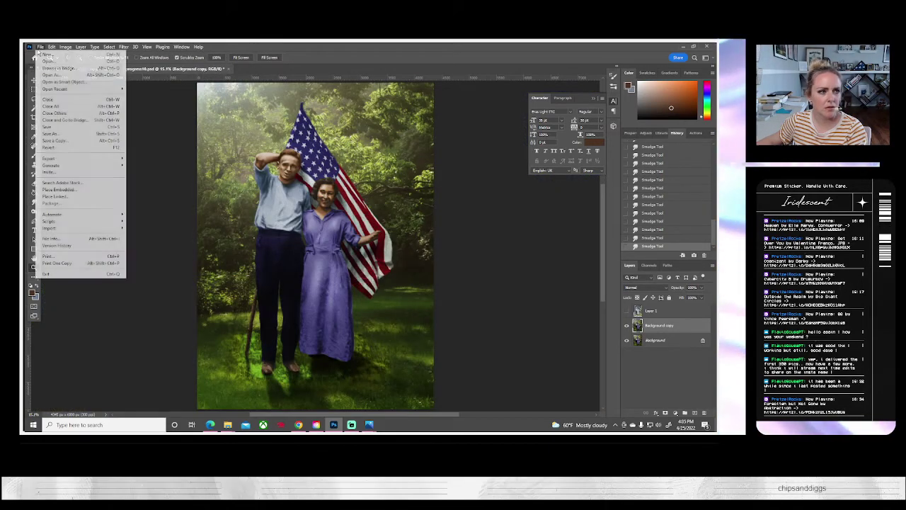
{"action": "left_click", "coordinate": [47, 126]}
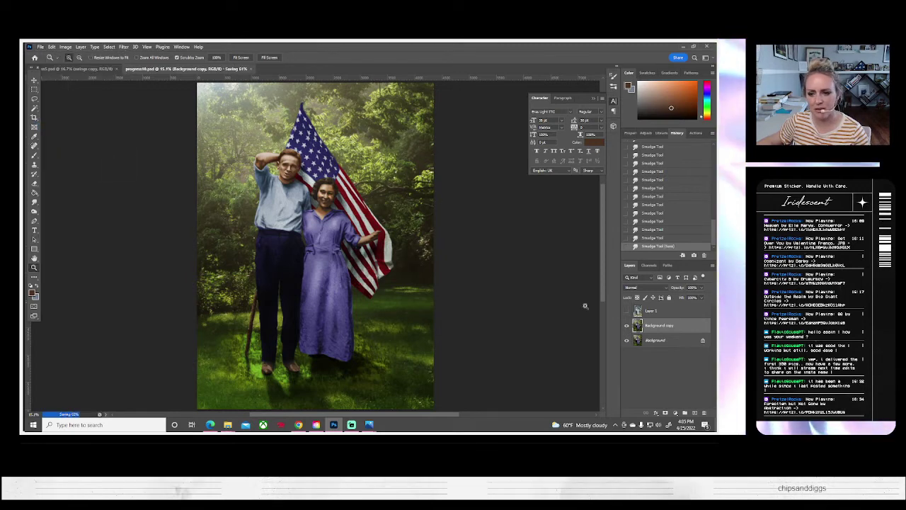
- Compare the saved picture with the original photo by showing and hiding Layer 1 twice
{"action": "left_click", "coordinate": [627, 311]}
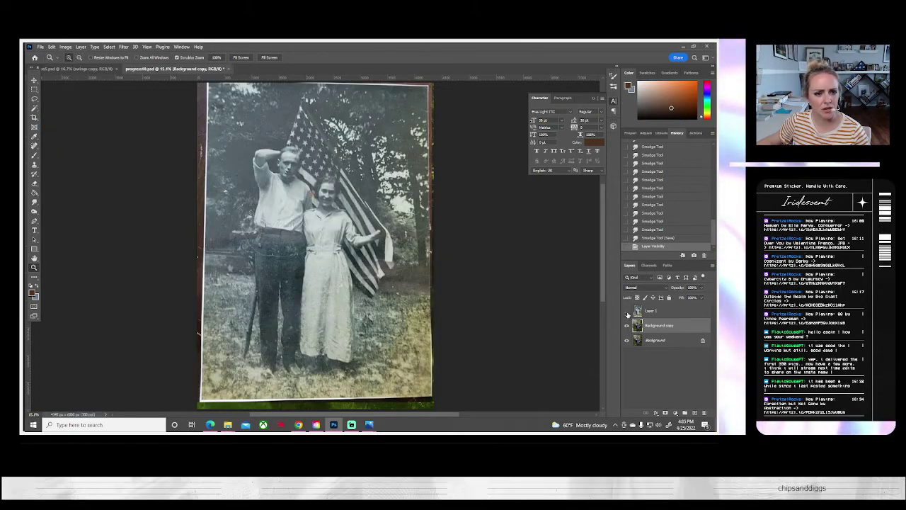
{"action": "left_click", "coordinate": [627, 311]}
{"action": "left_click", "coordinate": [627, 311]}
{"action": "left_click", "coordinate": [626, 311]}
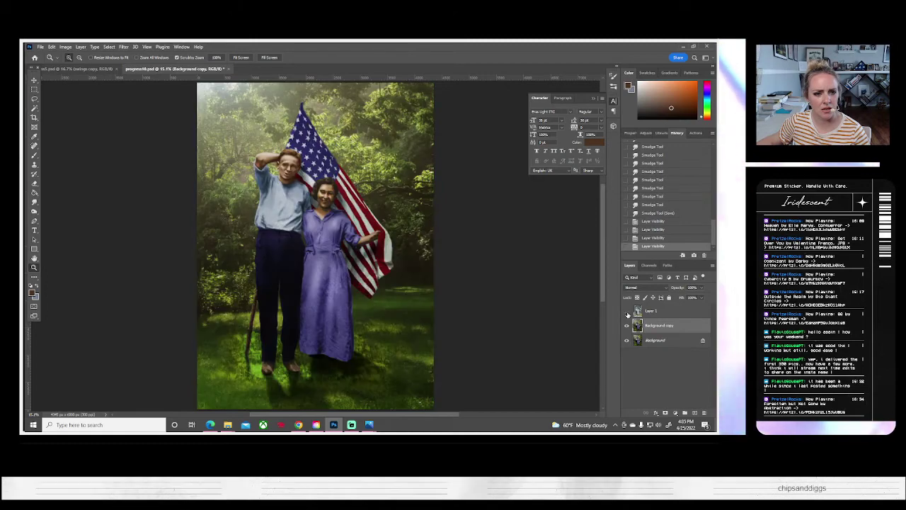
- Ready the Burn tool with a small soft brush for the woman's face and compare her features with the original photo
{"action": "left_click_drag", "start_coordinate": [327, 222], "coordinate": [324, 196]}
{"action": "left_click", "coordinate": [324, 196]}
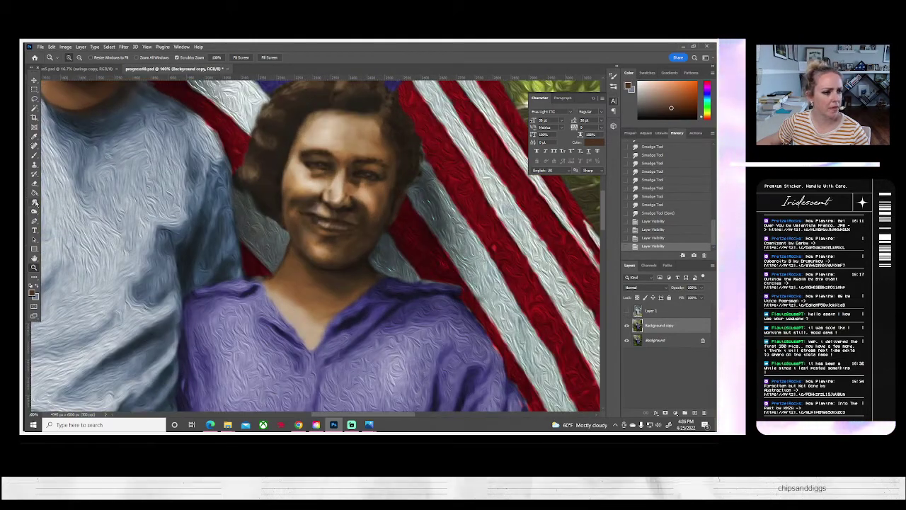
{"action": "left_click", "coordinate": [34, 211]}
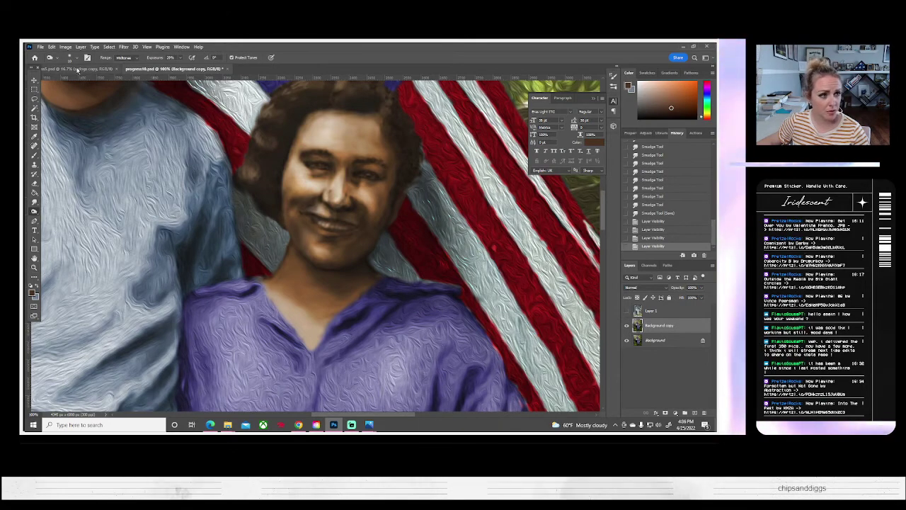
{"action": "left_click", "coordinate": [69, 58]}
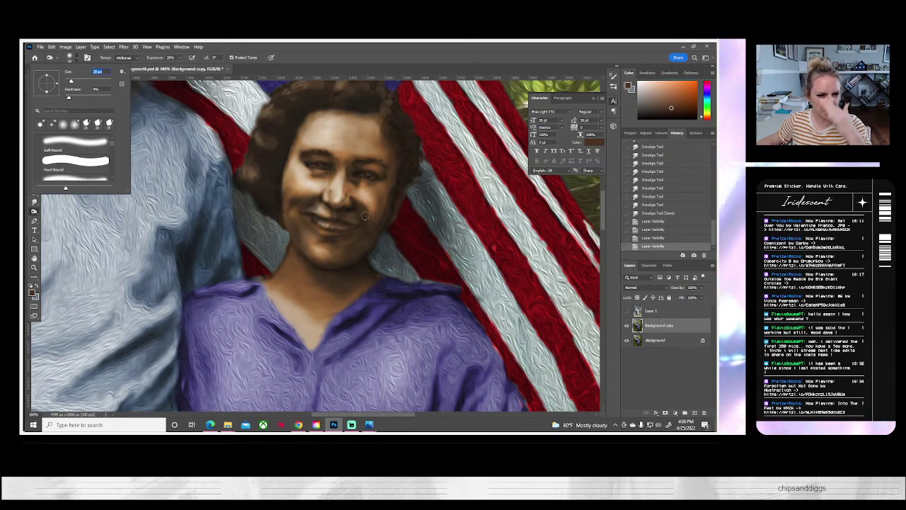
{"action": "left_click", "coordinate": [627, 310]}
{"action": "left_click", "coordinate": [626, 312]}
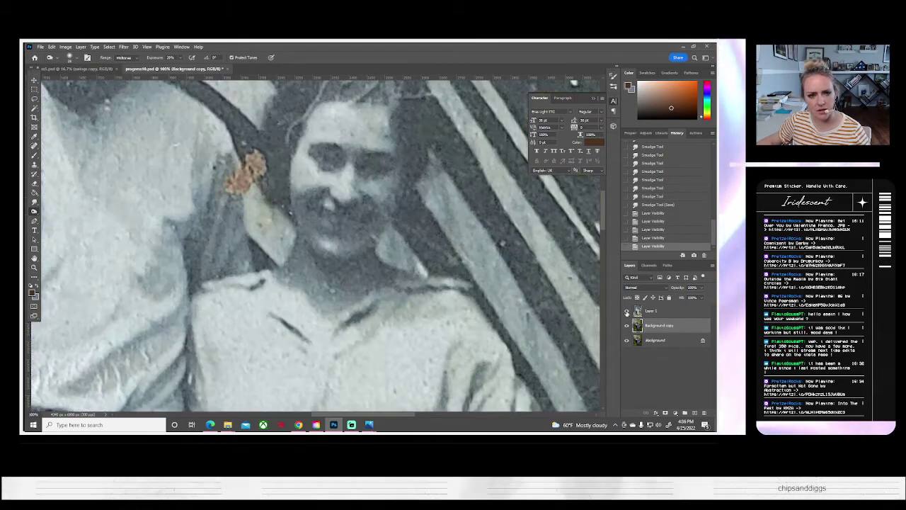
{"action": "left_click", "coordinate": [626, 312]}
- Darken the woman's cheek beside her nose, on the side nearest the flag, with short Burn tool strokes
{"action": "left_click", "coordinate": [362, 204]}
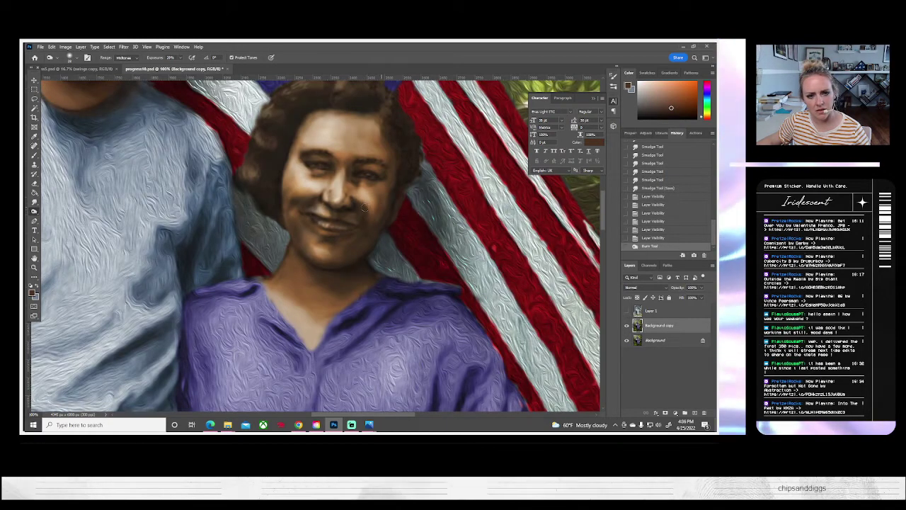
{"action": "mouse_move", "coordinate": [362, 205]}
{"action": "left_mouse_down"}
{"action": "mouse_move", "coordinate": [379, 206]}
{"action": "mouse_move", "coordinate": [367, 207]}
{"action": "left_mouse_up"}
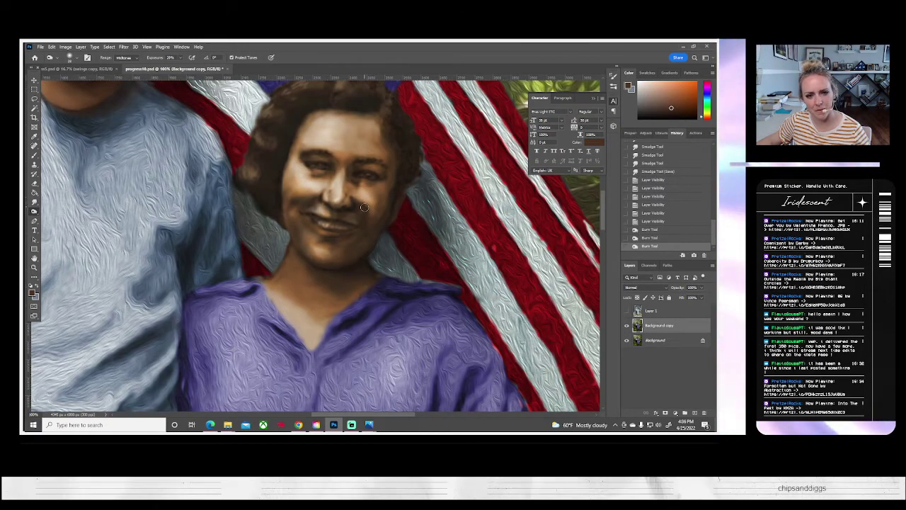
{"action": "left_click", "coordinate": [359, 199]}
{"action": "left_click", "coordinate": [360, 198]}
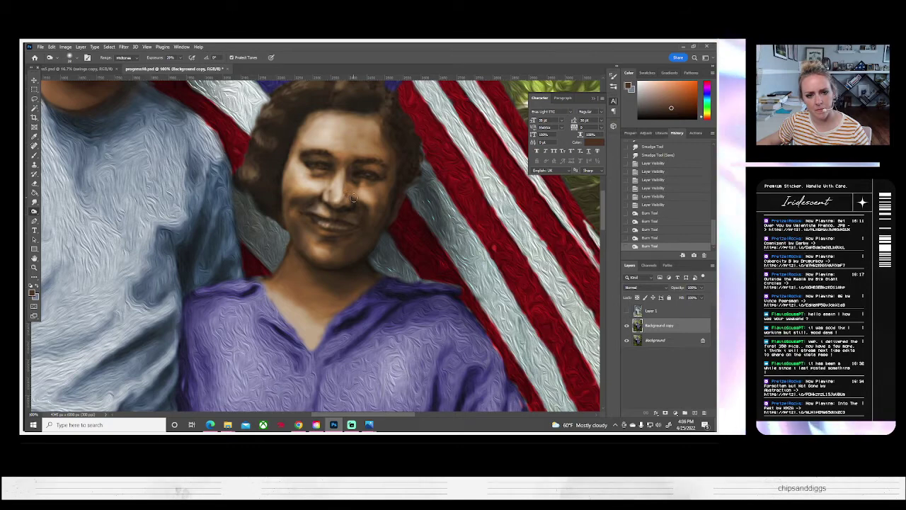
{"action": "left_click", "coordinate": [361, 198]}
{"action": "left_click", "coordinate": [361, 199]}
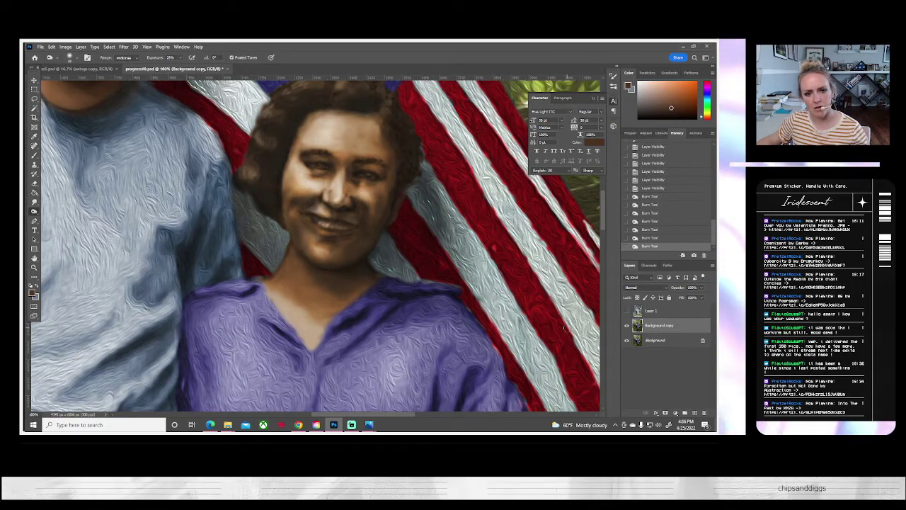
- Check the woman's face against the original photo in Layer 1 and burn the outer edge of her cheek nearest the flag
{"action": "left_click", "coordinate": [627, 311]}
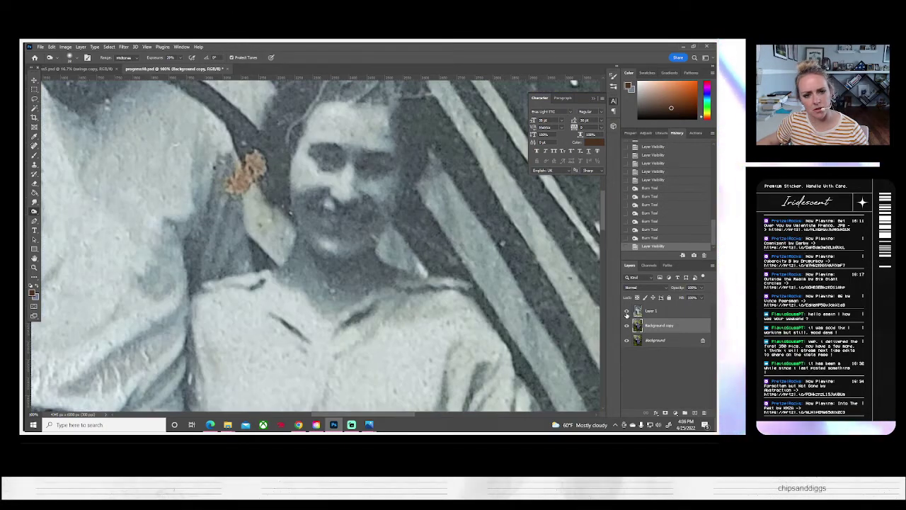
{"action": "left_click", "coordinate": [627, 311]}
{"action": "left_click", "coordinate": [627, 311]}
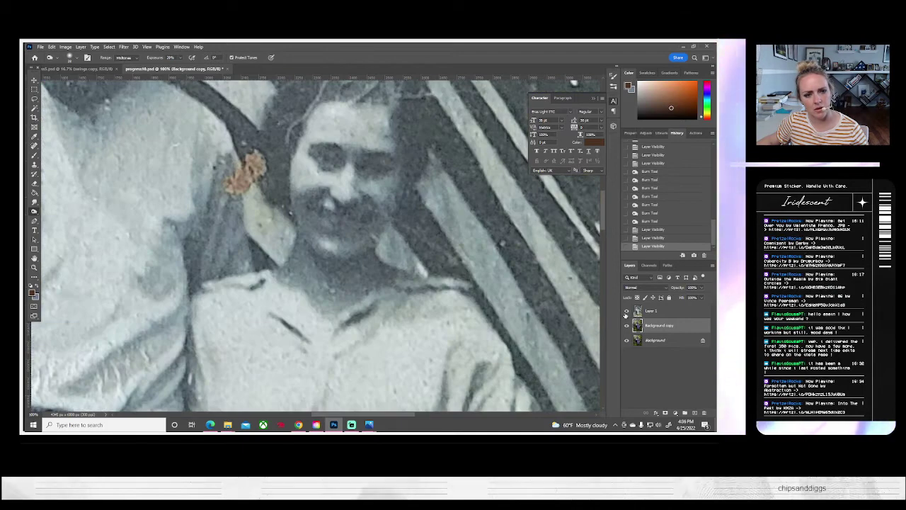
{"action": "left_click", "coordinate": [627, 312]}
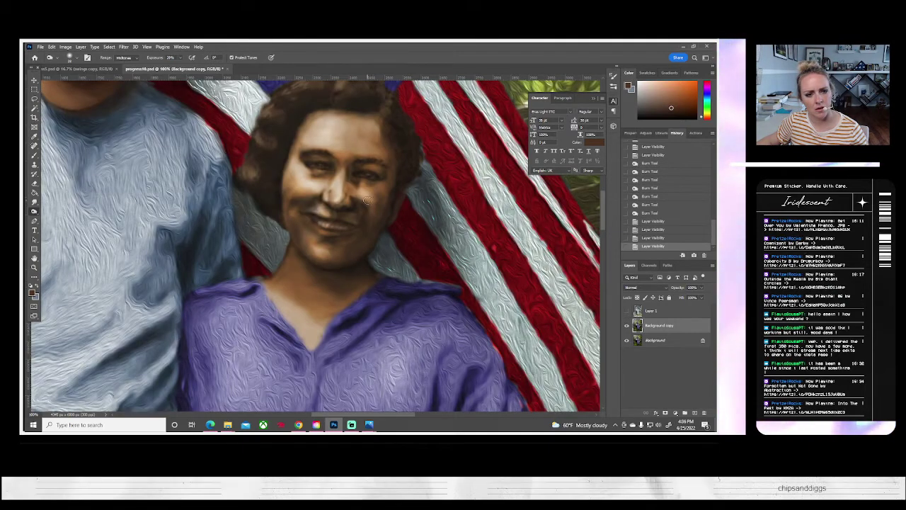
{"action": "mouse_move", "coordinate": [380, 204]}
{"action": "left_mouse_down"}
{"action": "mouse_move", "coordinate": [353, 195]}
{"action": "mouse_move", "coordinate": [383, 221]}
{"action": "left_mouse_up"}
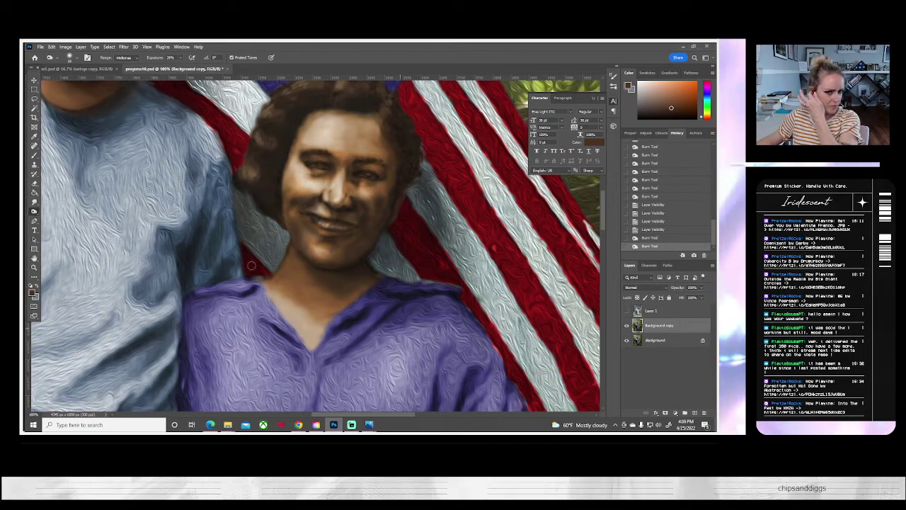
- Check the original photo again and darken the area under the woman's eye nearest the flag with the Burn tool
{"action": "left_click", "coordinate": [626, 312]}
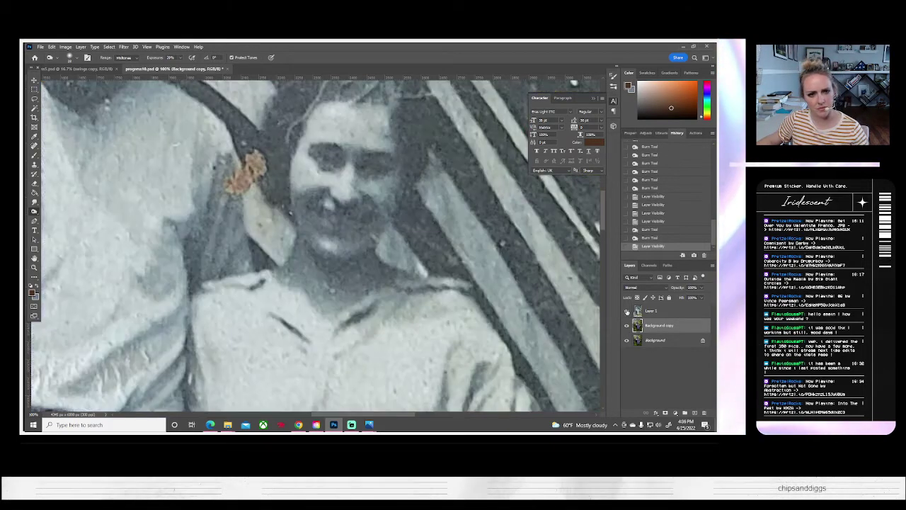
{"action": "left_click", "coordinate": [626, 312]}
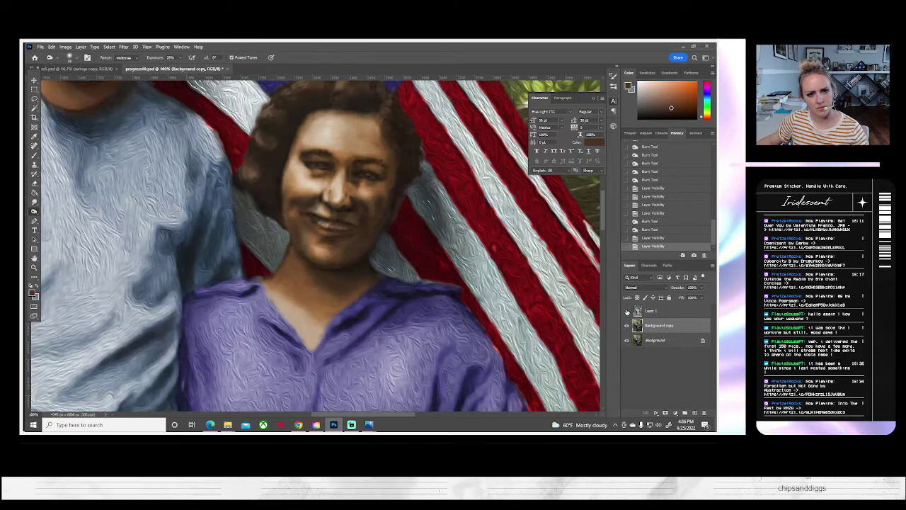
{"action": "left_click", "coordinate": [362, 182]}
{"action": "left_click", "coordinate": [359, 182]}
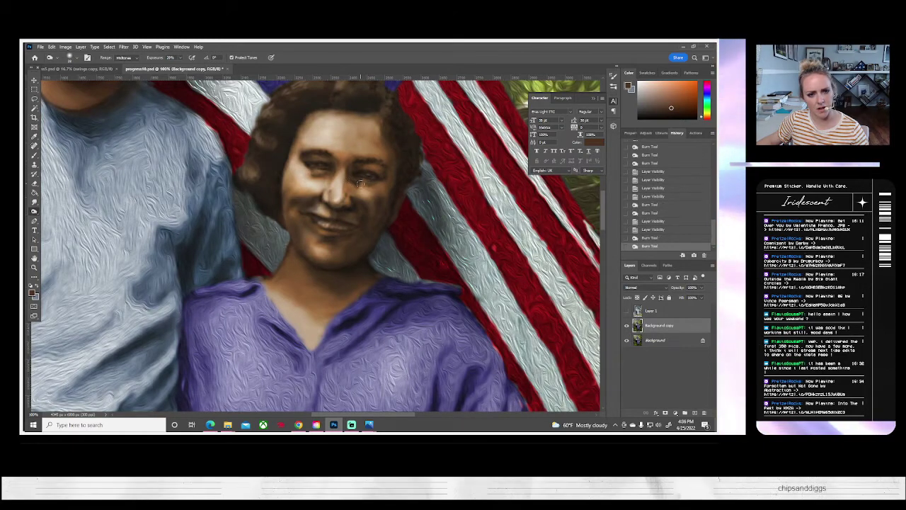
{"action": "left_click", "coordinate": [362, 183]}
{"action": "left_click", "coordinate": [362, 182]}
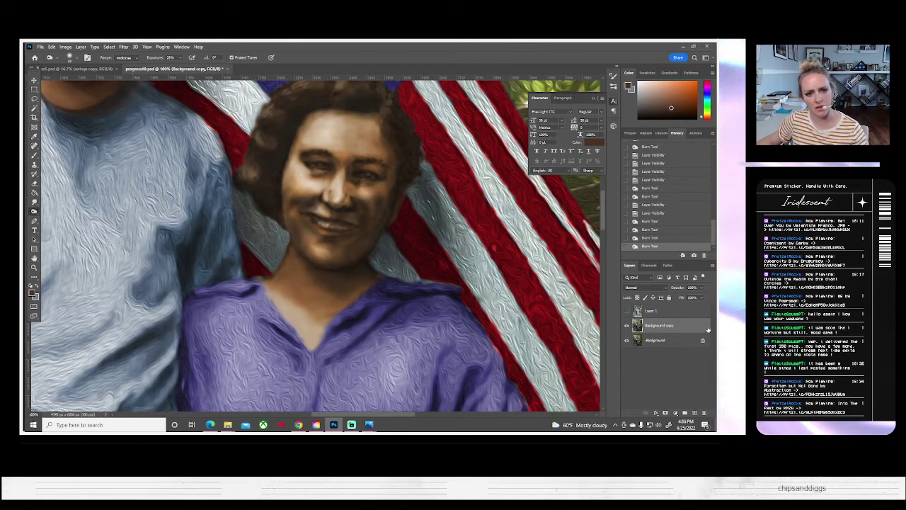
- Compare the woman's burned shading with the original photo by showing and hiding Layer 1 twice
{"action": "left_click", "coordinate": [627, 311]}
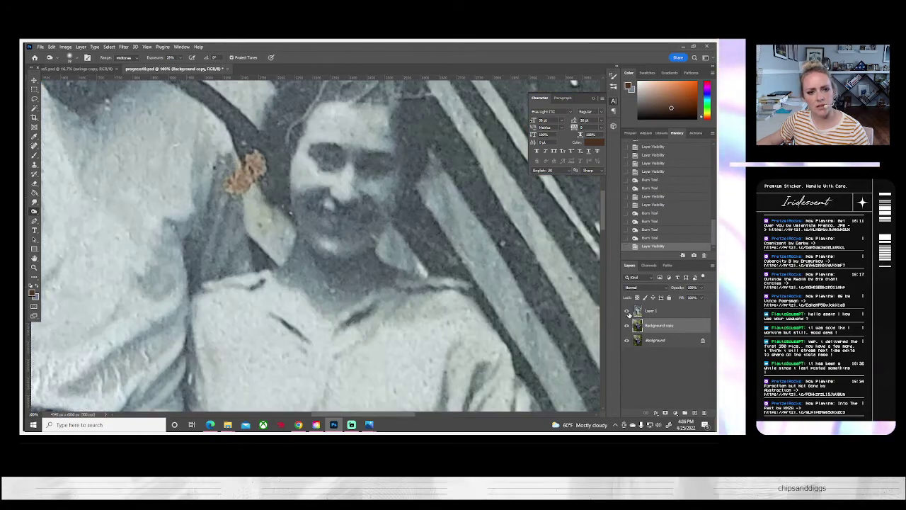
{"action": "left_click", "coordinate": [627, 311]}
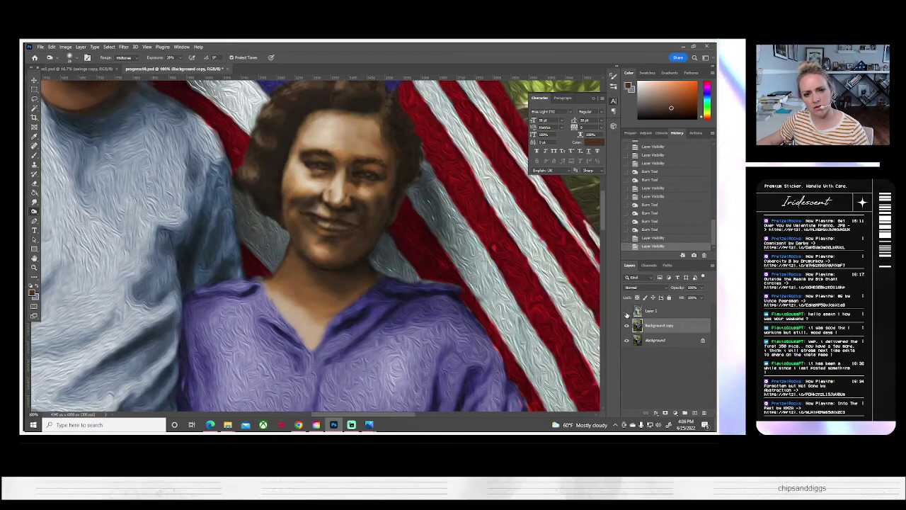
{"action": "left_click", "coordinate": [626, 311]}
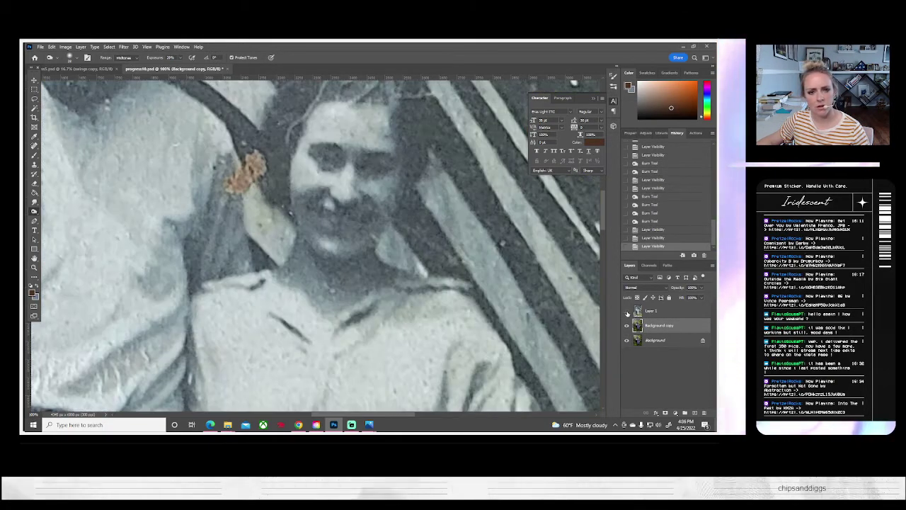
{"action": "left_click", "coordinate": [627, 311]}
- Reduce the Burn brush size slightly and darken under the outer corner of the woman's eye and along her mouth
{"action": "left_click", "coordinate": [74, 58]}
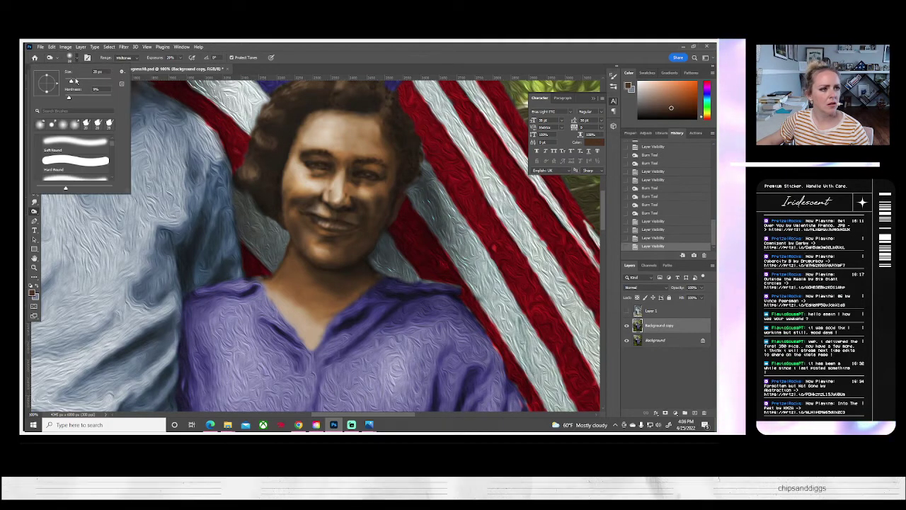
{"action": "left_click_drag", "start_coordinate": [70, 82], "coordinate": [69, 82]}
{"action": "key", "text": "Return"}
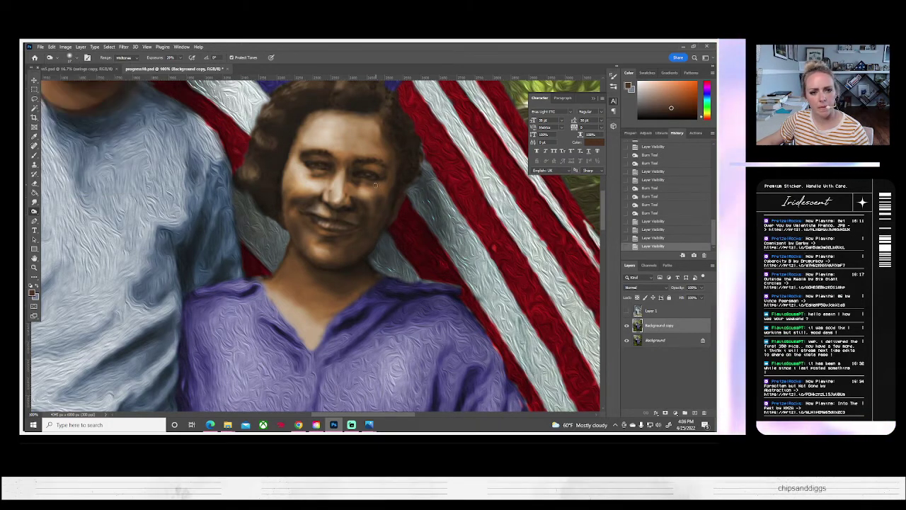
{"action": "left_click", "coordinate": [376, 185]}
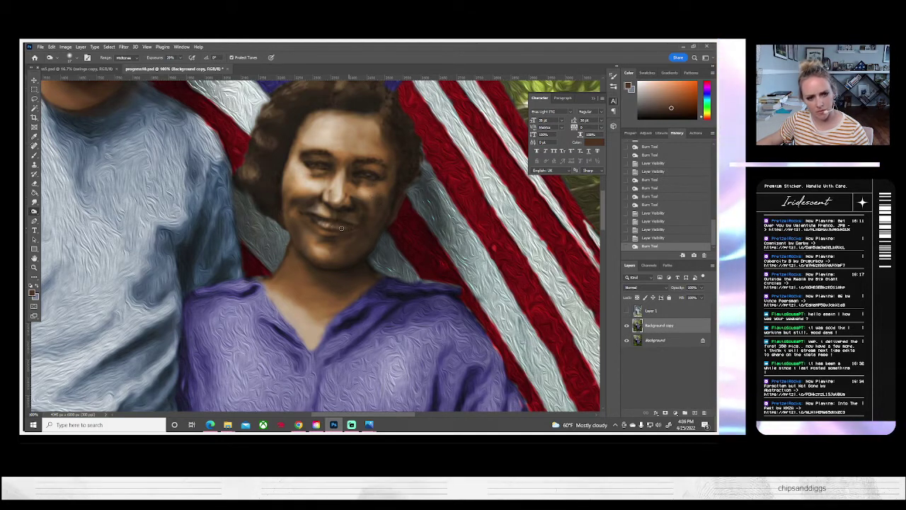
{"action": "left_click_drag", "start_coordinate": [347, 231], "coordinate": [306, 216]}
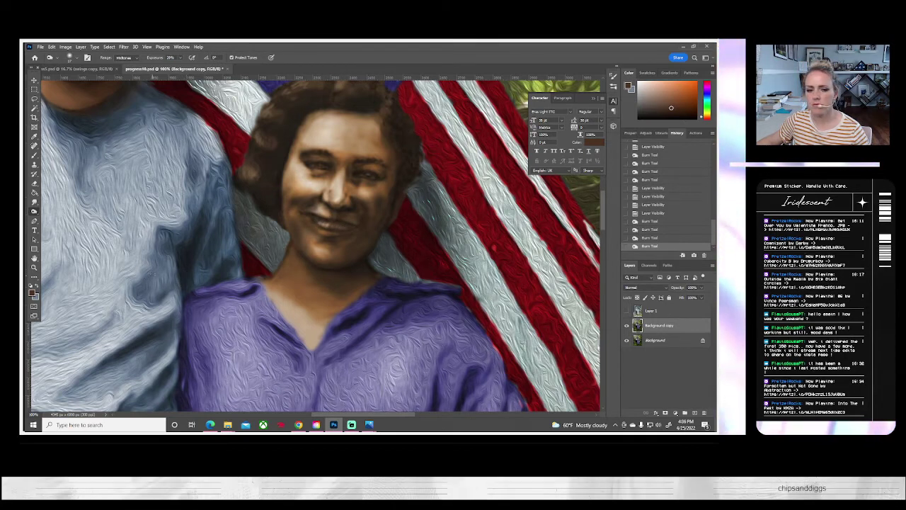
- Fit the whole picture in view and compare it with the original photo by showing and hiding Layer 1 twice
{"action": "left_click", "coordinate": [34, 267]}
{"action": "left_click", "coordinate": [241, 57]}
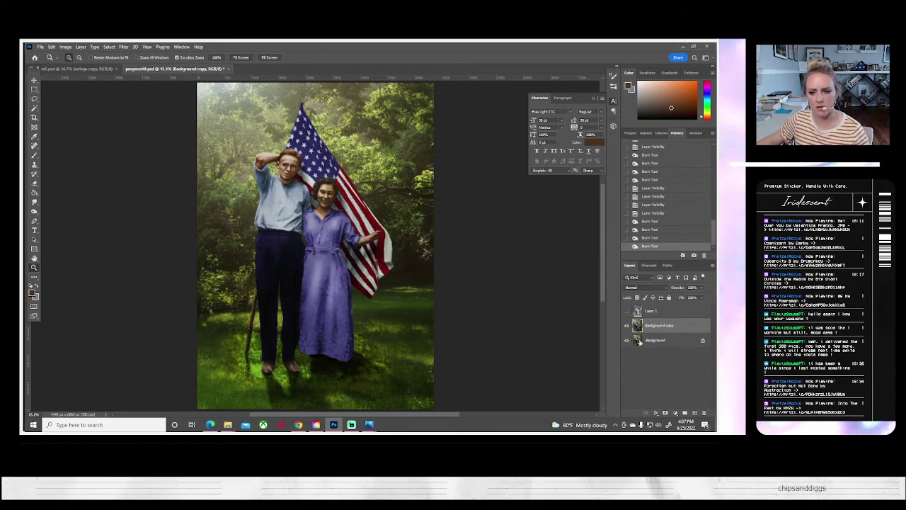
{"action": "left_click", "coordinate": [627, 312]}
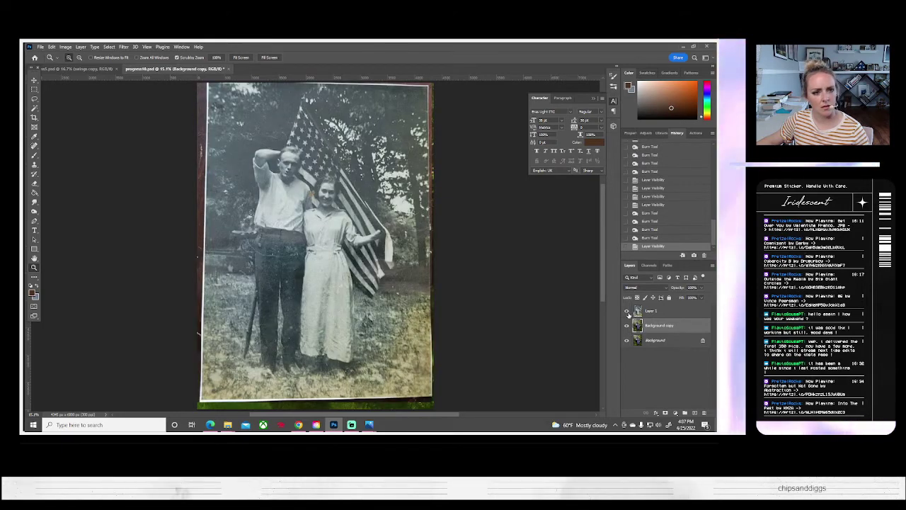
{"action": "left_click", "coordinate": [627, 313]}
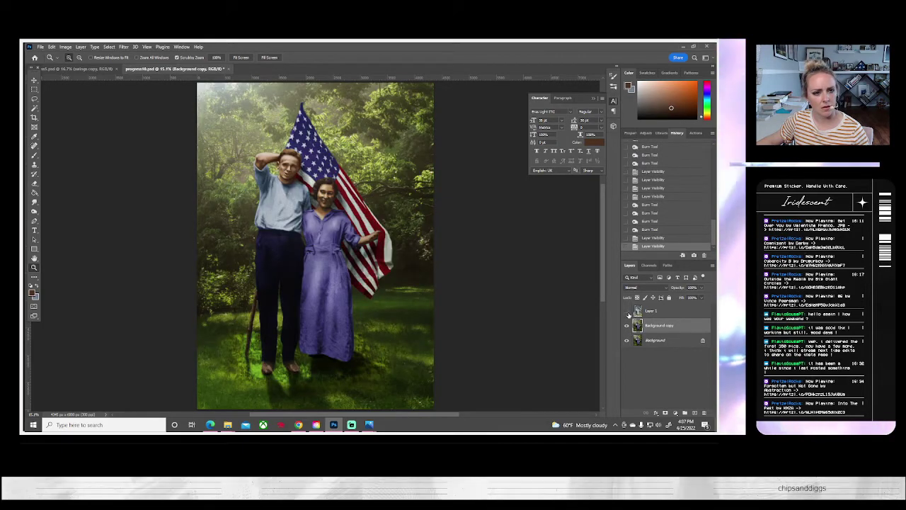
{"action": "left_click", "coordinate": [626, 312]}
{"action": "left_click", "coordinate": [626, 312]}
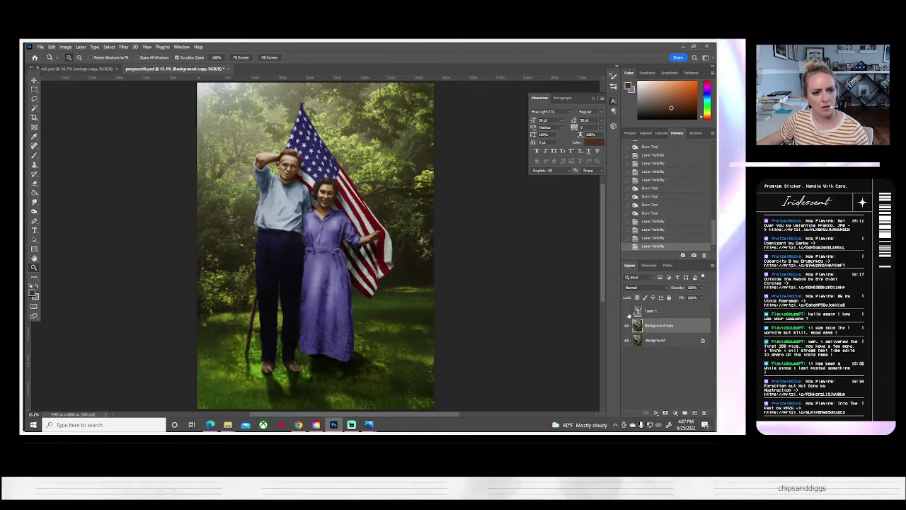
- Burn the man's eyebrows and the side of his face nearest the flag with a slightly larger soft brush
{"action": "left_click_drag", "start_coordinate": [300, 160], "coordinate": [303, 172]}
{"action": "left_click", "coordinate": [303, 171]}
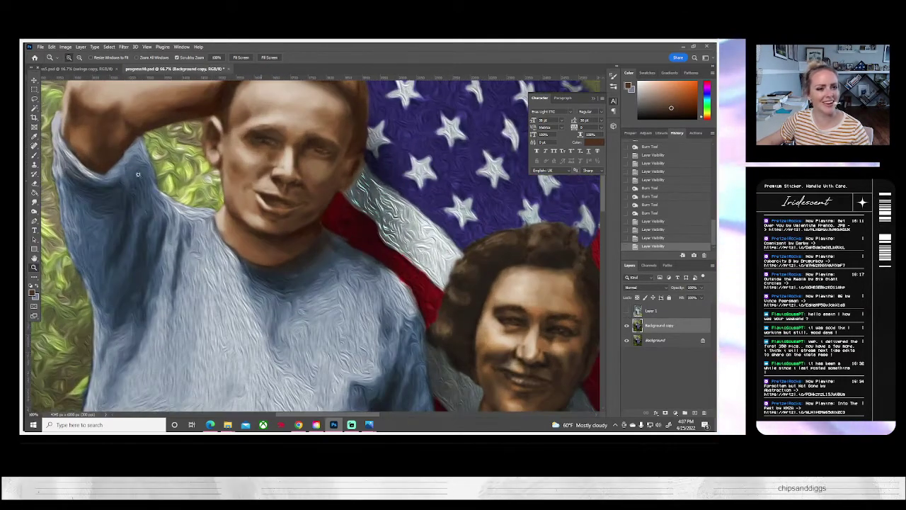
{"action": "left_click", "coordinate": [34, 211]}
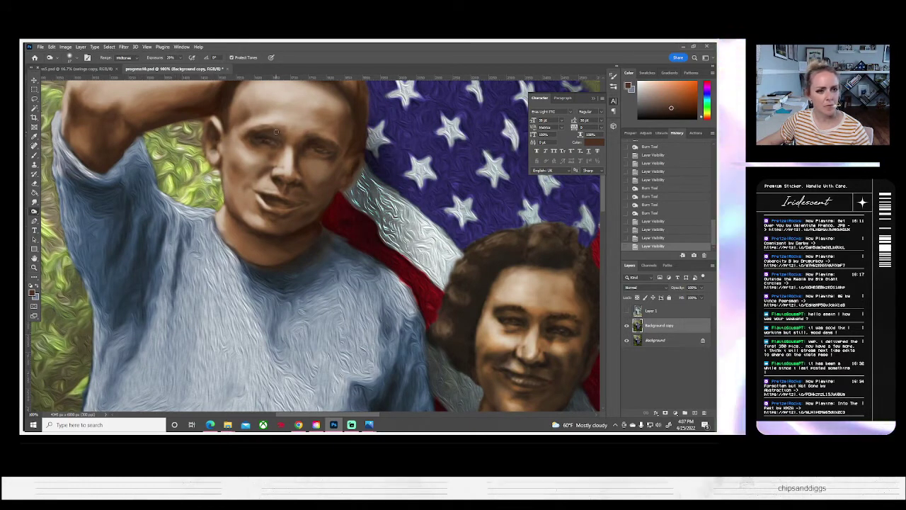
{"action": "left_click", "coordinate": [74, 58]}
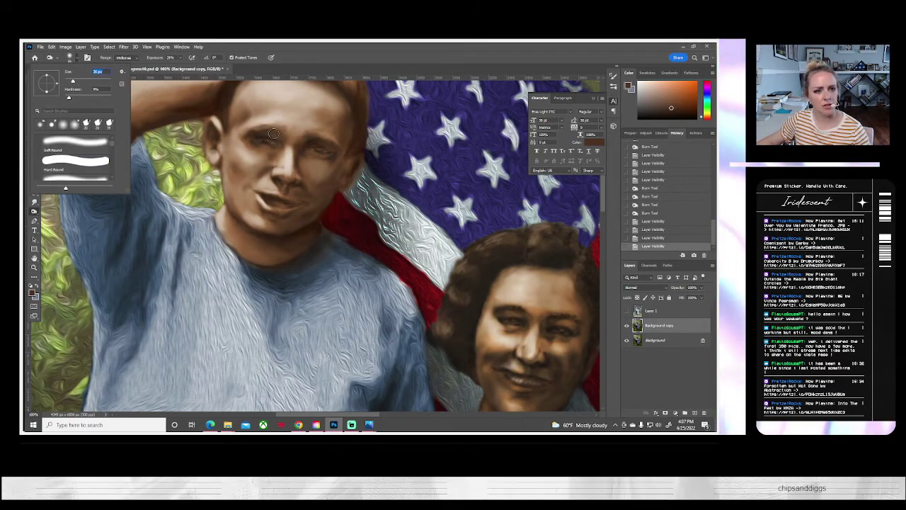
{"action": "left_click", "coordinate": [301, 138]}
{"action": "mouse_move", "coordinate": [276, 134]}
{"action": "left_mouse_down"}
{"action": "mouse_move", "coordinate": [318, 145]}
{"action": "mouse_move", "coordinate": [252, 142]}
{"action": "mouse_move", "coordinate": [275, 132]}
{"action": "mouse_move", "coordinate": [245, 131]}
{"action": "left_mouse_up"}
{"action": "mouse_move", "coordinate": [312, 140]}
{"action": "left_mouse_down"}
{"action": "mouse_move", "coordinate": [337, 147]}
{"action": "mouse_move", "coordinate": [346, 176]}
{"action": "mouse_move", "coordinate": [336, 193]}
{"action": "left_mouse_up"}
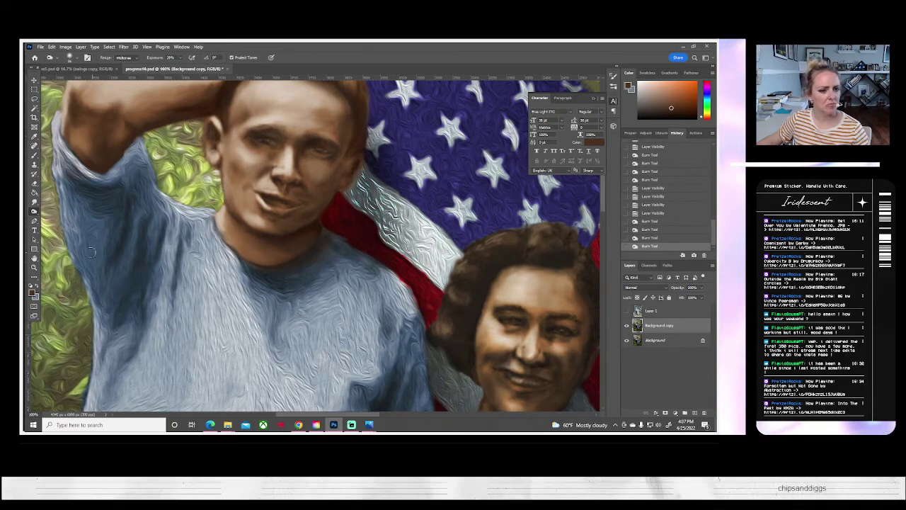
- Check the man's face against the original photo and burn deeper shadows along his jaw and cheek nearest the flag
{"action": "left_click", "coordinate": [626, 312]}
{"action": "left_click", "coordinate": [626, 311]}
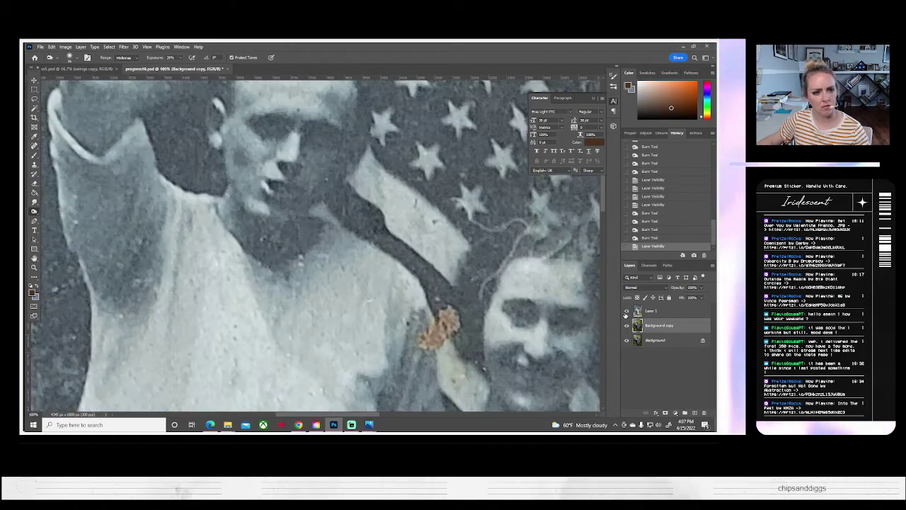
{"action": "left_click", "coordinate": [626, 312]}
{"action": "mouse_move", "coordinate": [298, 210]}
{"action": "left_mouse_down"}
{"action": "mouse_move", "coordinate": [268, 216]}
{"action": "mouse_move", "coordinate": [305, 211]}
{"action": "mouse_move", "coordinate": [282, 221]}
{"action": "mouse_move", "coordinate": [309, 221]}
{"action": "mouse_move", "coordinate": [271, 231]}
{"action": "mouse_move", "coordinate": [313, 227]}
{"action": "mouse_move", "coordinate": [302, 223]}
{"action": "mouse_move", "coordinate": [331, 199]}
{"action": "mouse_move", "coordinate": [321, 178]}
{"action": "left_mouse_up"}
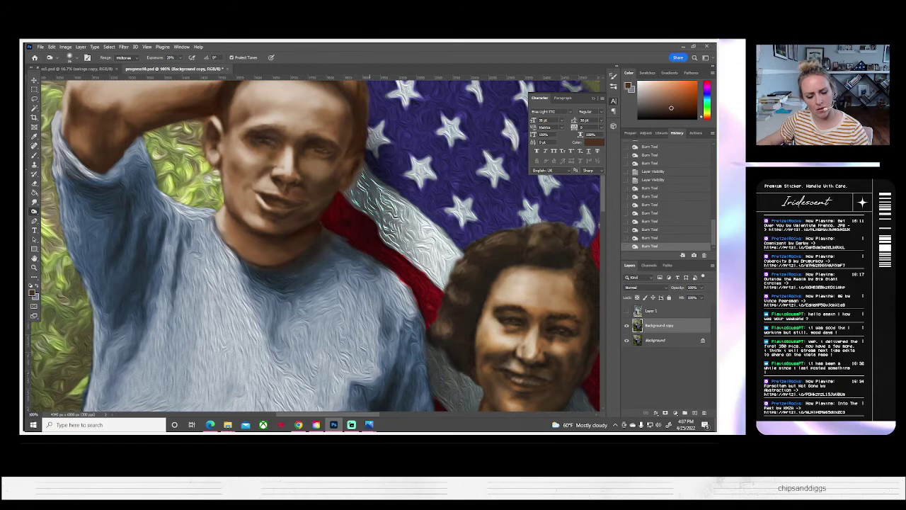
{"action": "left_click", "coordinate": [343, 171]}
{"action": "left_click_drag", "start_coordinate": [311, 225], "coordinate": [328, 200]}
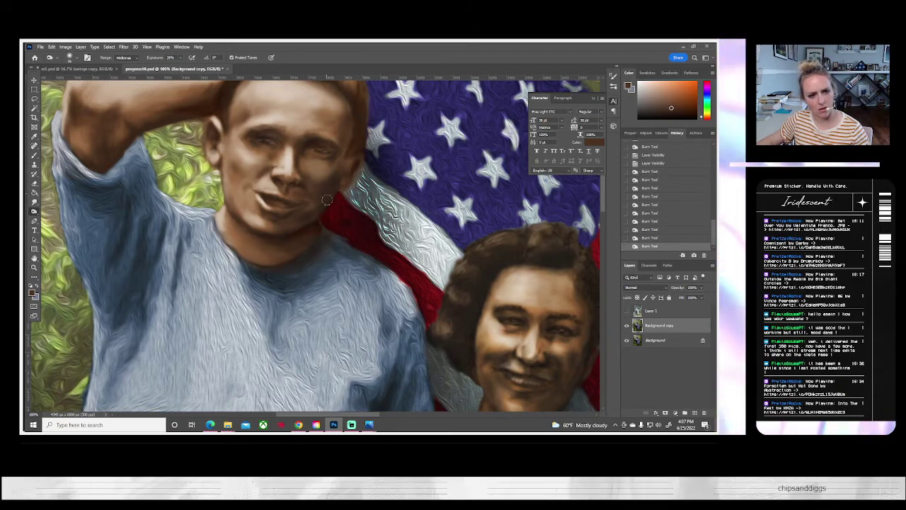
- Compare the faces with the original photo in Layer 1, and check before and after by toggling the Background copy layer
{"action": "left_click", "coordinate": [626, 313]}
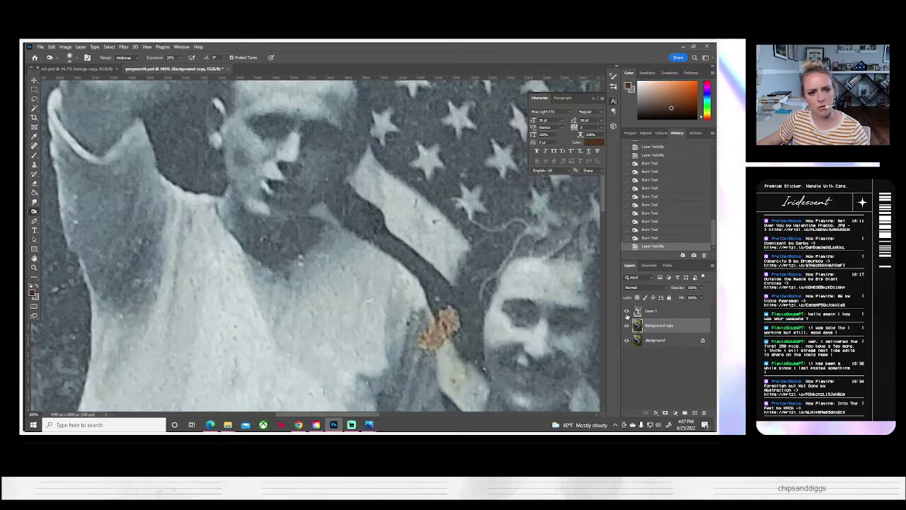
{"action": "left_click", "coordinate": [627, 313]}
{"action": "left_click", "coordinate": [627, 327]}
{"action": "left_click", "coordinate": [627, 327]}
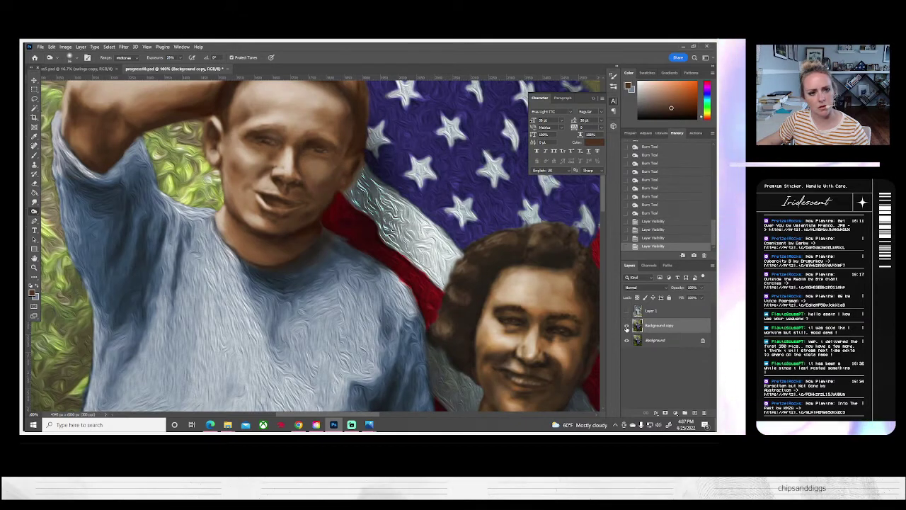
{"action": "left_click", "coordinate": [627, 327]}
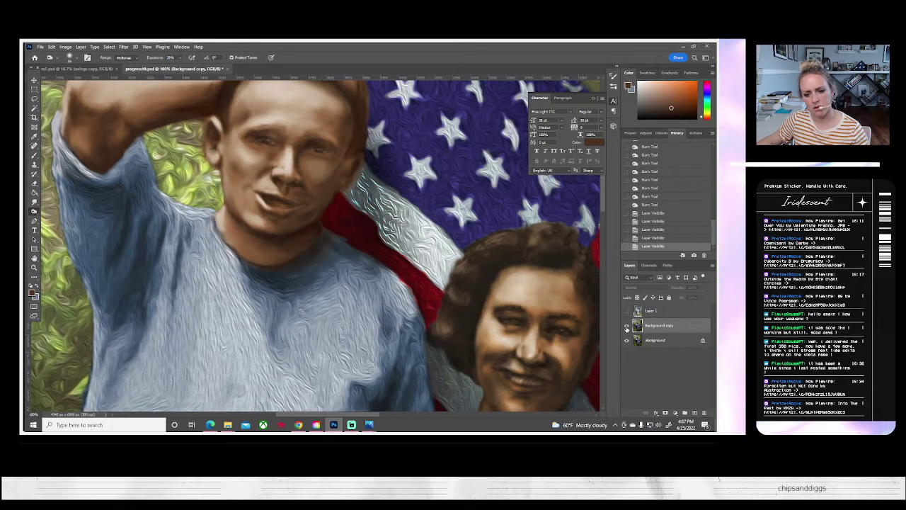
{"action": "left_click", "coordinate": [627, 327]}
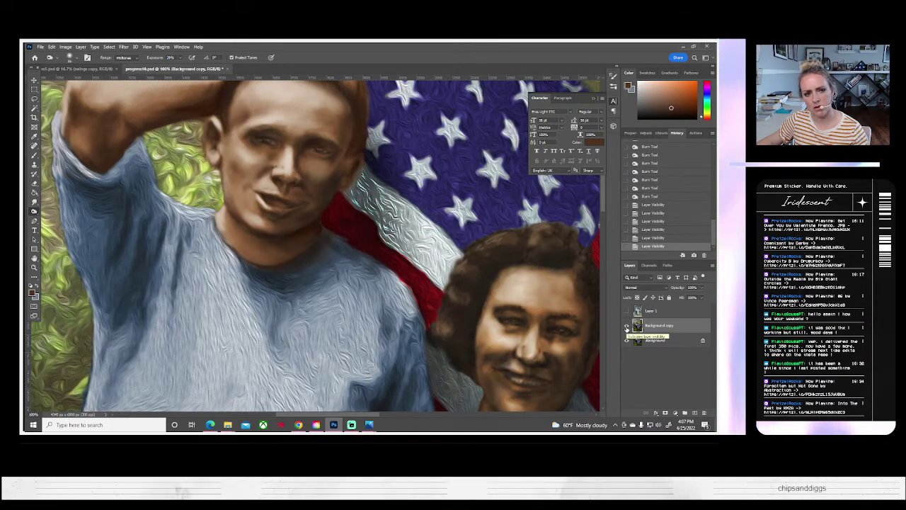
{"action": "left_click", "coordinate": [627, 327]}
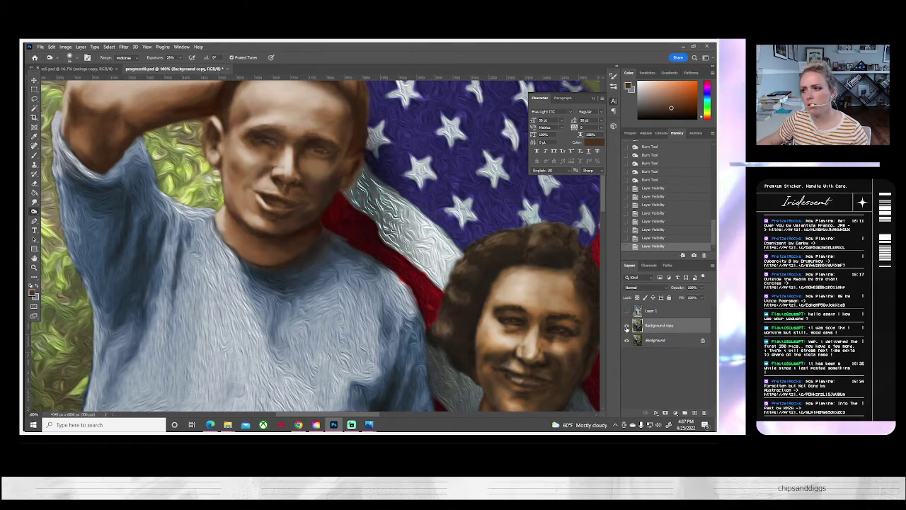
- Check before and after on the Background copy layer, and save the document as progress10 in Photoshop format, replacing the existing file
{"action": "left_click", "coordinate": [626, 327]}
{"action": "left_click", "coordinate": [627, 328]}
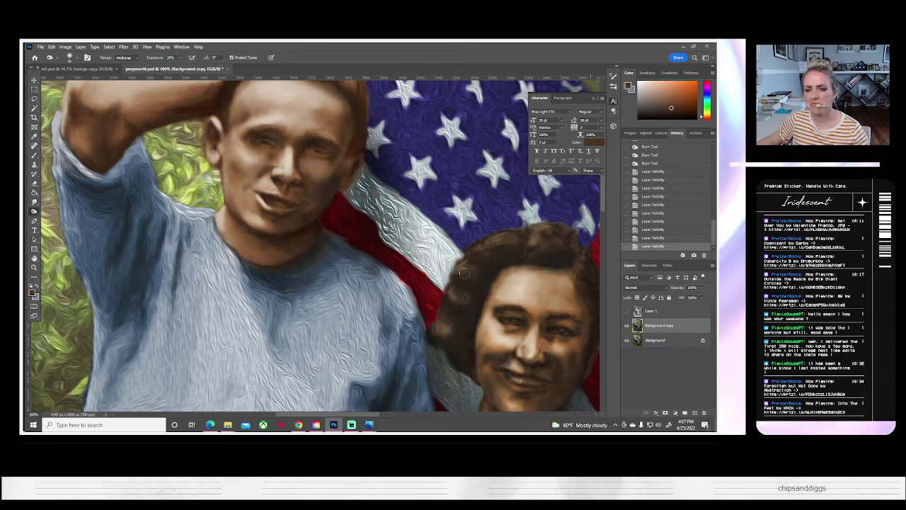
{"action": "left_click", "coordinate": [40, 47]}
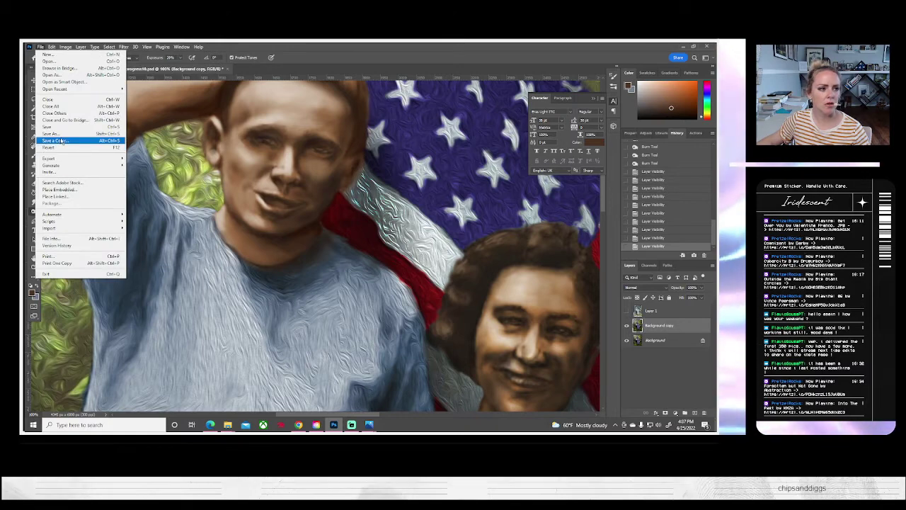
{"action": "left_click", "coordinate": [63, 135]}
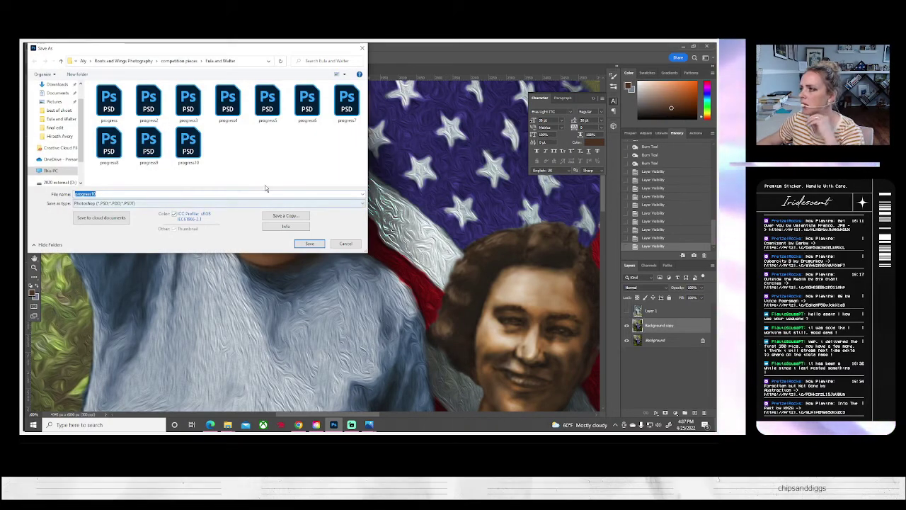
{"action": "left_click", "coordinate": [319, 246]}
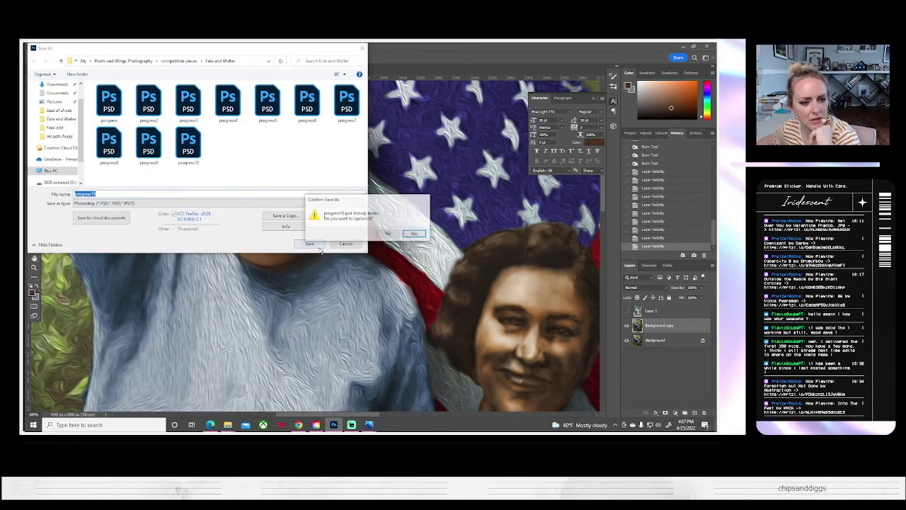
{"action": "left_click", "coordinate": [391, 235]}
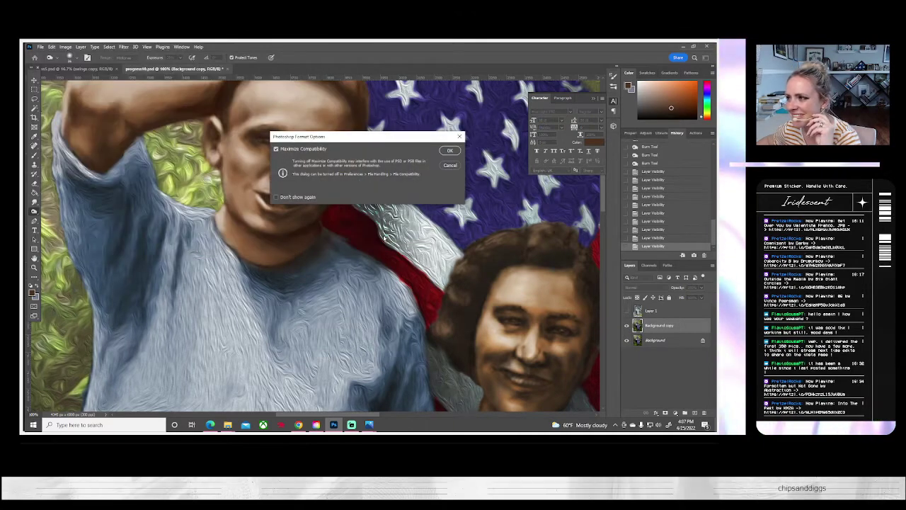
{"action": "key", "text": "Return"}
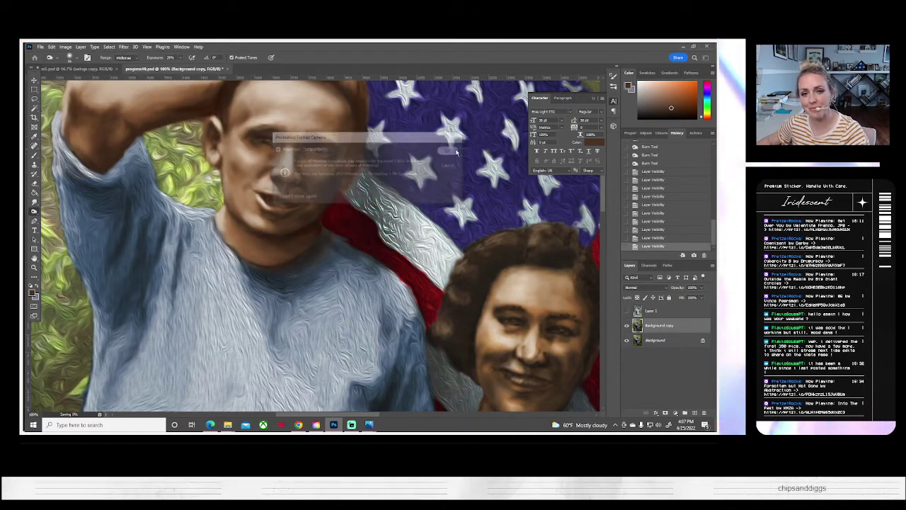
- Fit the whole picture in view and compare it with the original photo by repeatedly showing and hiding Layer 1
{"action": "left_click", "coordinate": [34, 267]}
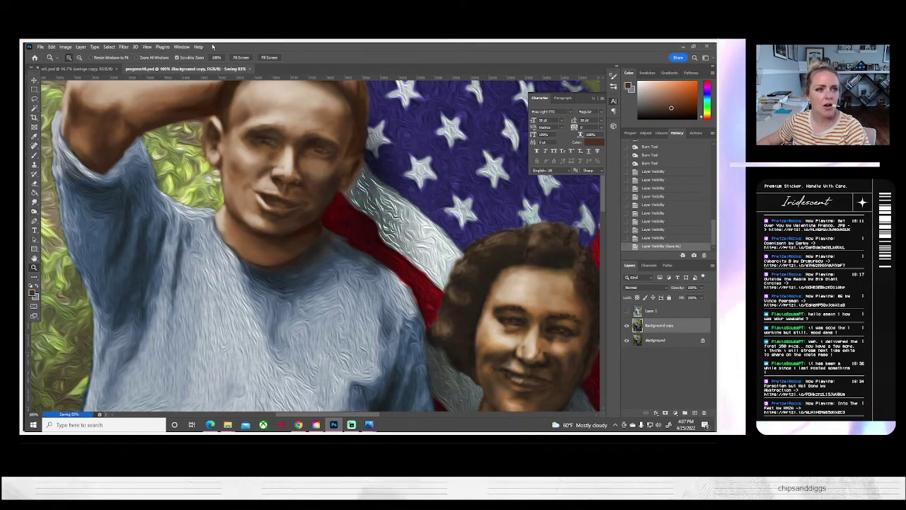
{"action": "left_click", "coordinate": [238, 58]}
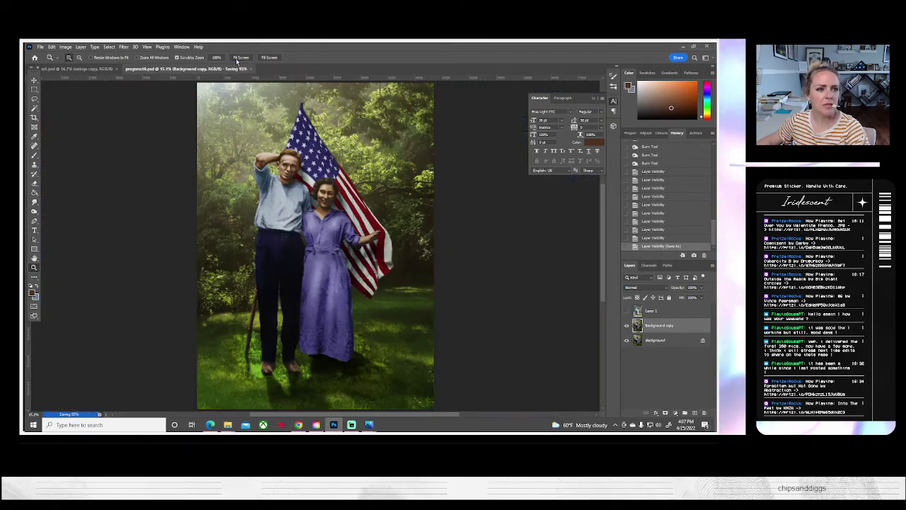
{"action": "left_click", "coordinate": [627, 312]}
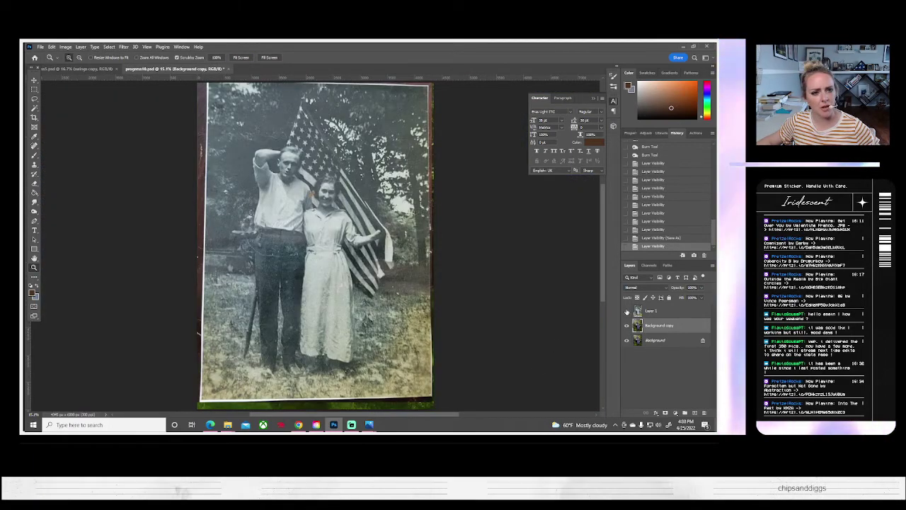
{"action": "left_click", "coordinate": [627, 312]}
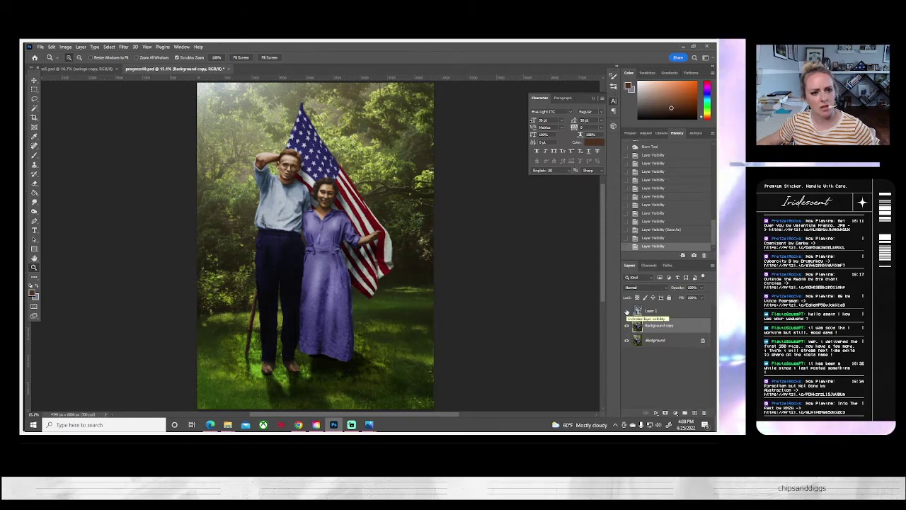
{"action": "left_click", "coordinate": [627, 312]}
{"action": "left_click", "coordinate": [627, 312]}
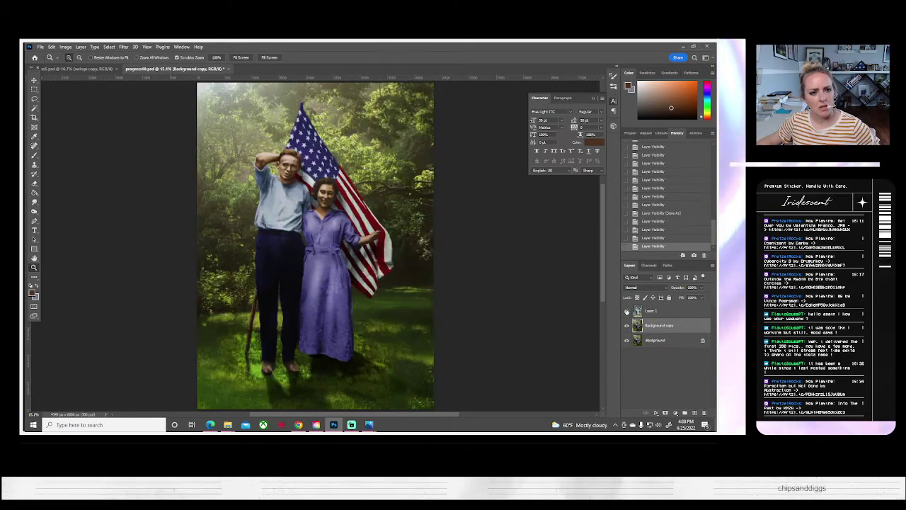
{"action": "left_click", "coordinate": [627, 311]}
{"action": "left_click", "coordinate": [627, 311]}
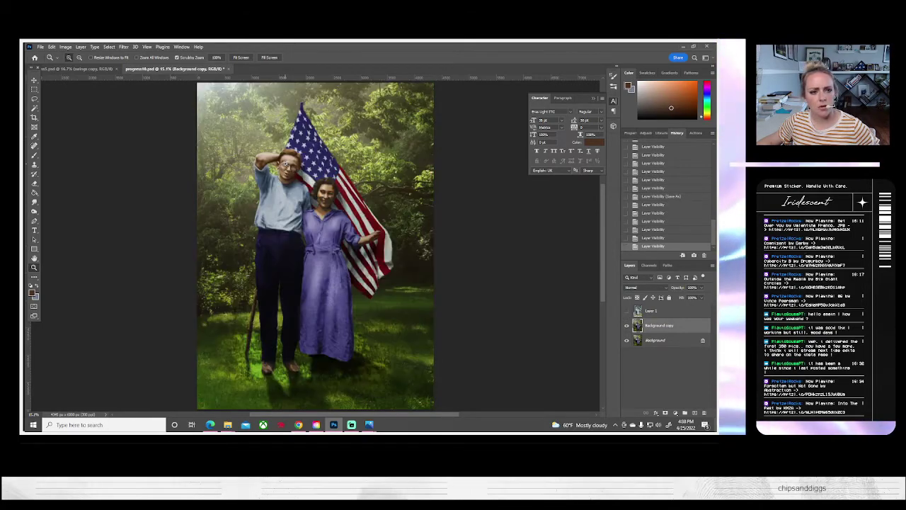
- Zoom in on the man's head and lighten the top of his hair with the Dodge tool
{"action": "left_click", "coordinate": [286, 164]}
{"action": "left_click", "coordinate": [285, 164]}
{"action": "left_click", "coordinate": [286, 164]}
{"action": "left_click", "coordinate": [285, 165]}
{"action": "scroll", "coordinate": [285, 165], "scroll_direction": "up", "scroll_amount": 3}
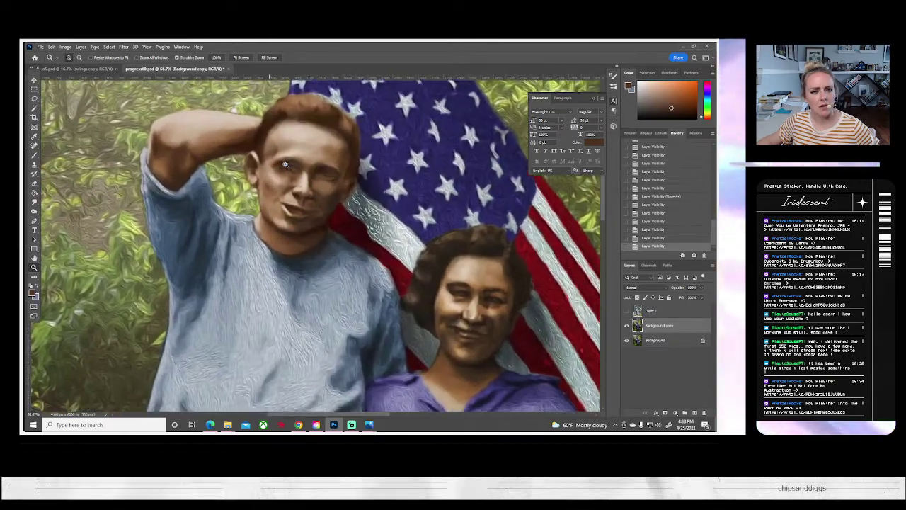
{"action": "left_click", "coordinate": [33, 211]}
{"action": "right_click", "coordinate": [33, 212]}
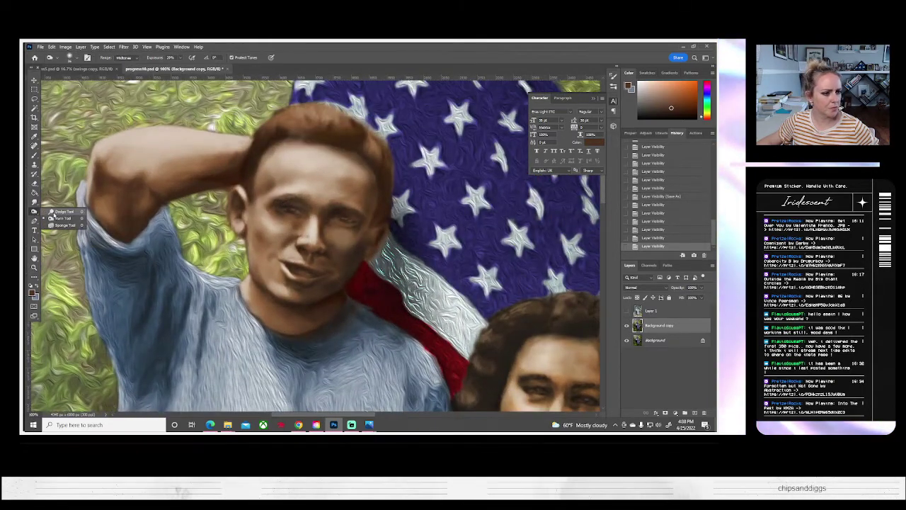
{"action": "left_click", "coordinate": [58, 211]}
{"action": "mouse_move", "coordinate": [332, 117]}
{"action": "left_mouse_down"}
{"action": "mouse_move", "coordinate": [297, 114]}
{"action": "mouse_move", "coordinate": [333, 121]}
{"action": "left_mouse_up"}
{"action": "left_click_drag", "start_coordinate": [386, 246], "coordinate": [448, 275]}
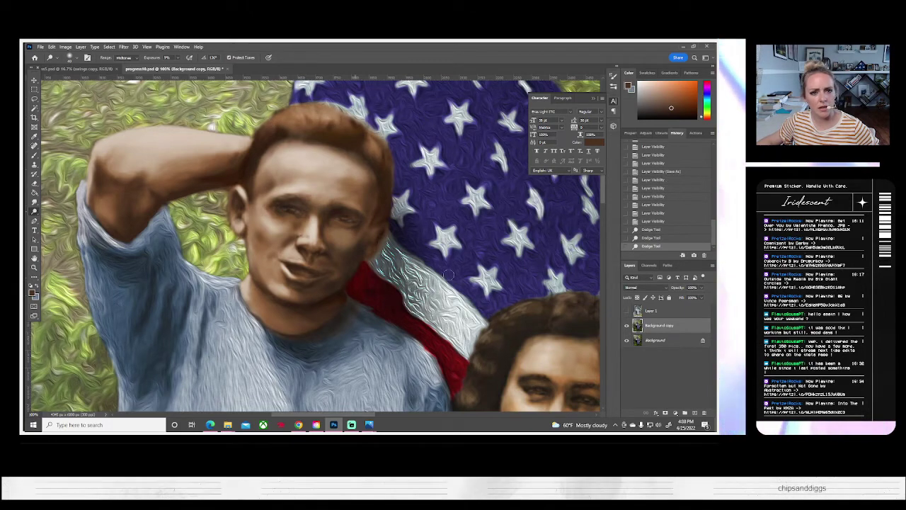
- Check the man's hair against the original in Layer 1 and dodge more highlights along its top and flag side
{"action": "left_click", "coordinate": [627, 312]}
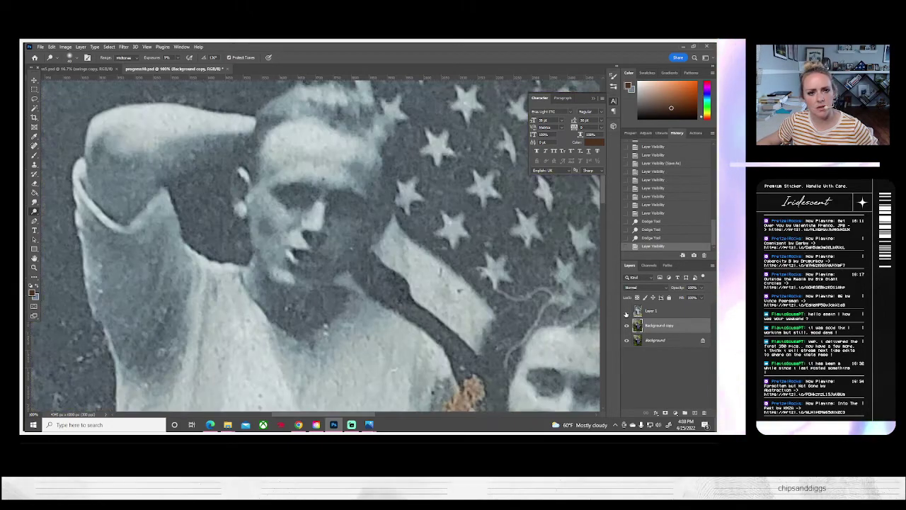
{"action": "left_click", "coordinate": [626, 311]}
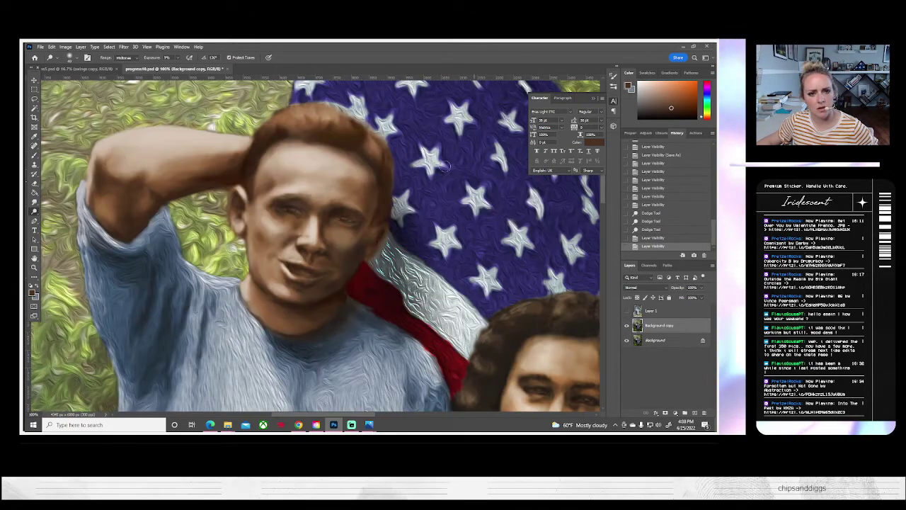
{"action": "left_click_drag", "start_coordinate": [372, 154], "coordinate": [374, 139]}
{"action": "left_click", "coordinate": [373, 139]}
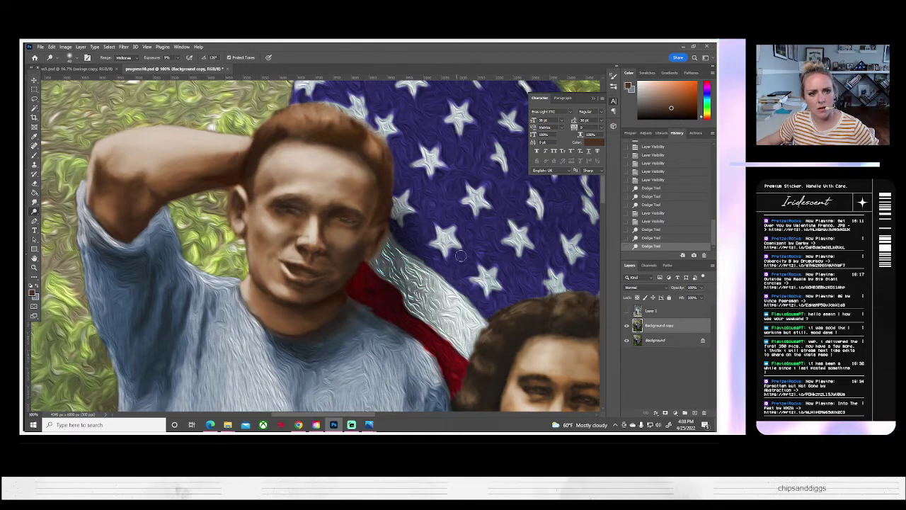
{"action": "left_click_drag", "start_coordinate": [326, 124], "coordinate": [290, 114]}
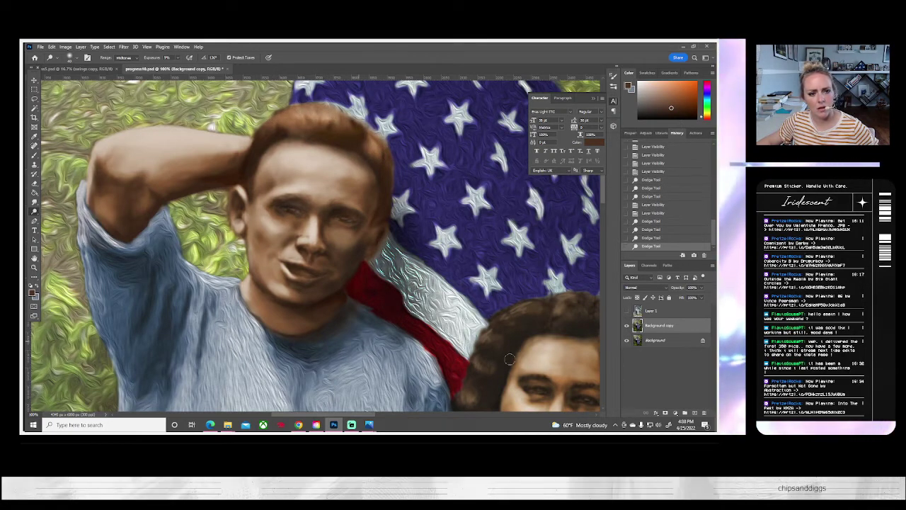
- Compare the man's face with Layer 1, and burn deeper shadows beside his nose and around the eye and cheek nearest the flag
{"action": "left_click", "coordinate": [626, 312]}
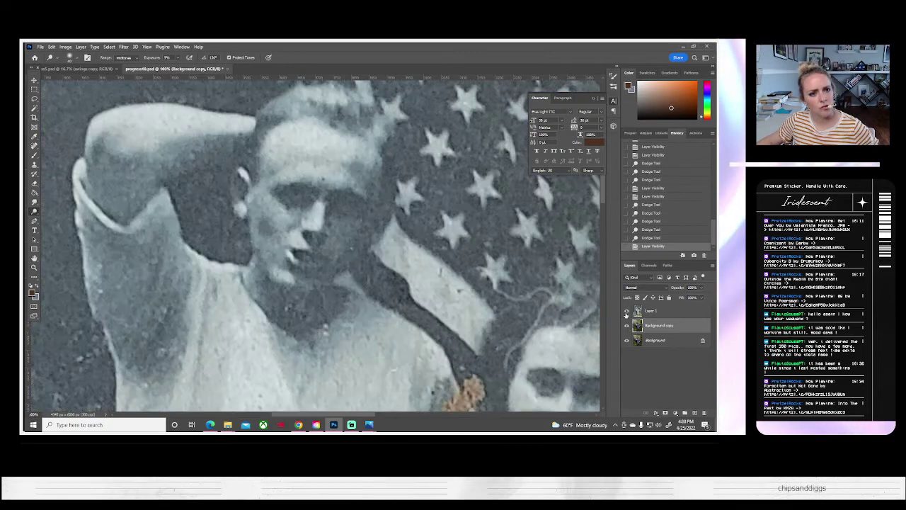
{"action": "left_click", "coordinate": [626, 312]}
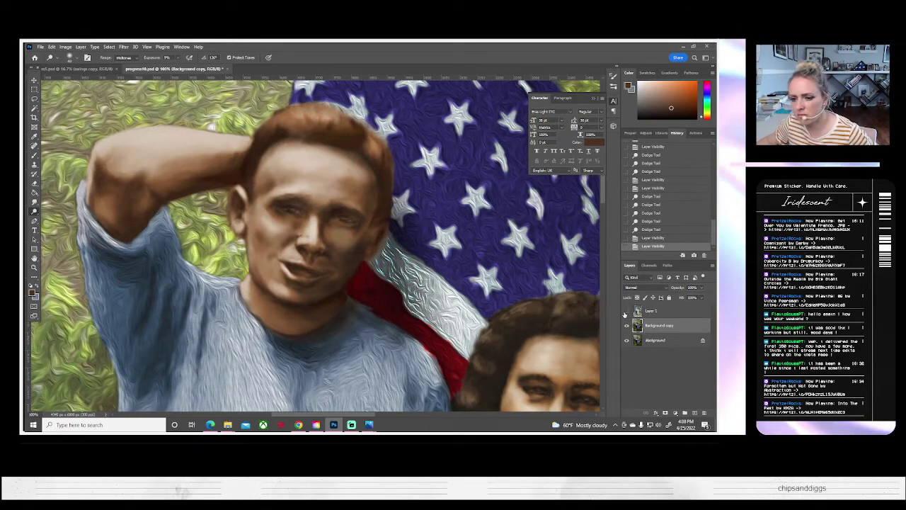
{"action": "left_click", "coordinate": [626, 312]}
{"action": "left_click", "coordinate": [626, 312]}
{"action": "left_click", "coordinate": [626, 312]}
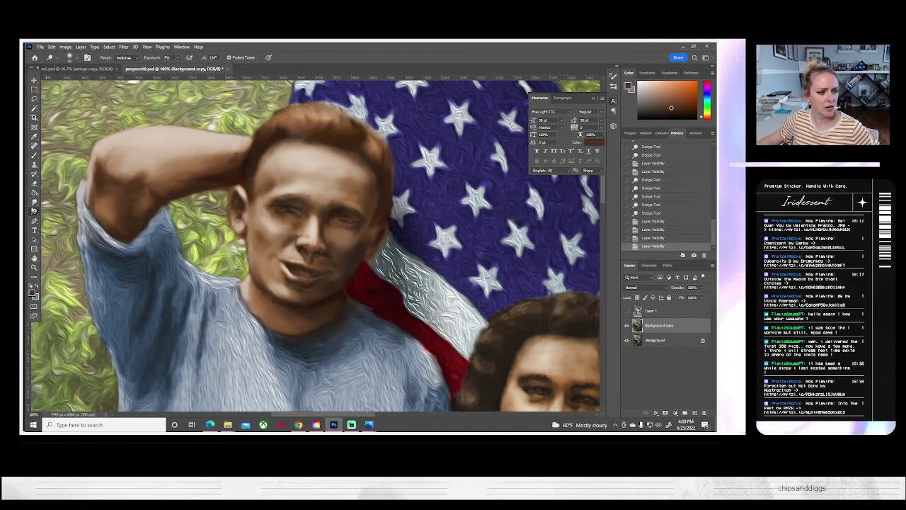
{"action": "right_click", "coordinate": [34, 212]}
{"action": "left_click", "coordinate": [60, 219]}
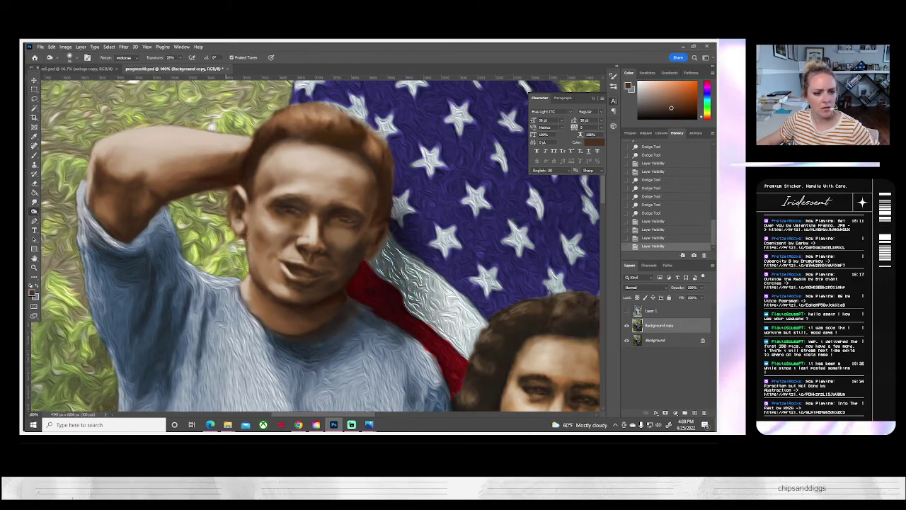
{"action": "left_click", "coordinate": [330, 243]}
{"action": "mouse_move", "coordinate": [330, 240]}
{"action": "left_mouse_down"}
{"action": "mouse_move", "coordinate": [332, 227]}
{"action": "mouse_move", "coordinate": [336, 248]}
{"action": "mouse_move", "coordinate": [363, 233]}
{"action": "mouse_move", "coordinate": [349, 233]}
{"action": "mouse_move", "coordinate": [369, 234]}
{"action": "mouse_move", "coordinate": [327, 215]}
{"action": "left_mouse_up"}
{"action": "left_click", "coordinate": [340, 252]}
{"action": "left_click", "coordinate": [370, 226]}
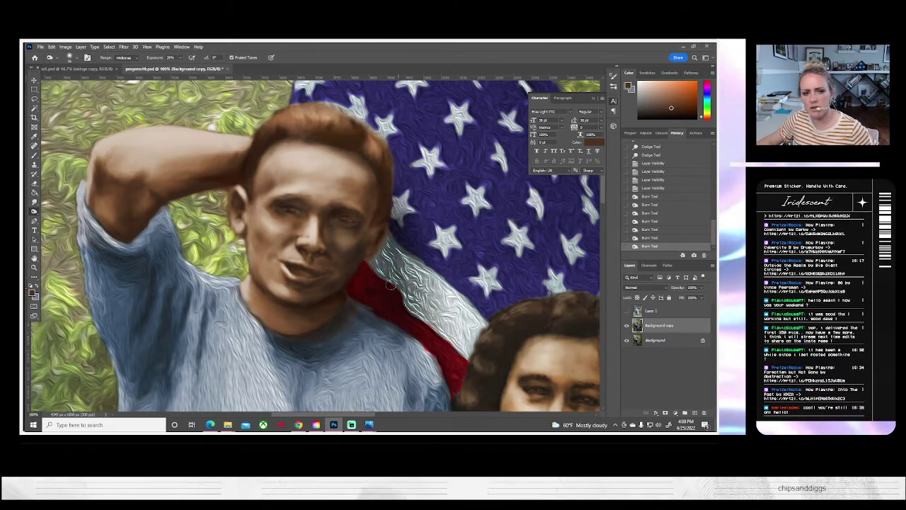
{"action": "left_click_drag", "start_coordinate": [367, 253], "coordinate": [365, 227]}
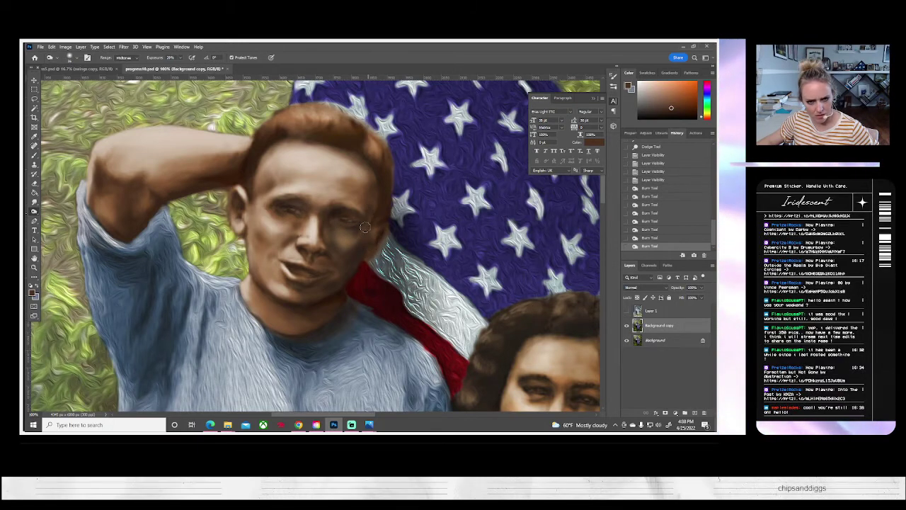
- Compare the man's burned face and the whole picture, fitted in view, with the original photo by toggling Layer 1
{"action": "left_click", "coordinate": [626, 312]}
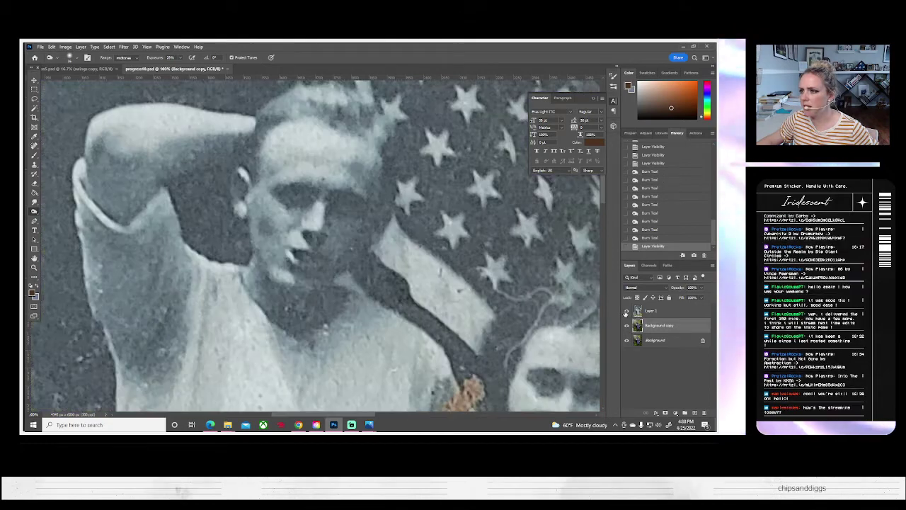
{"action": "left_click", "coordinate": [626, 311]}
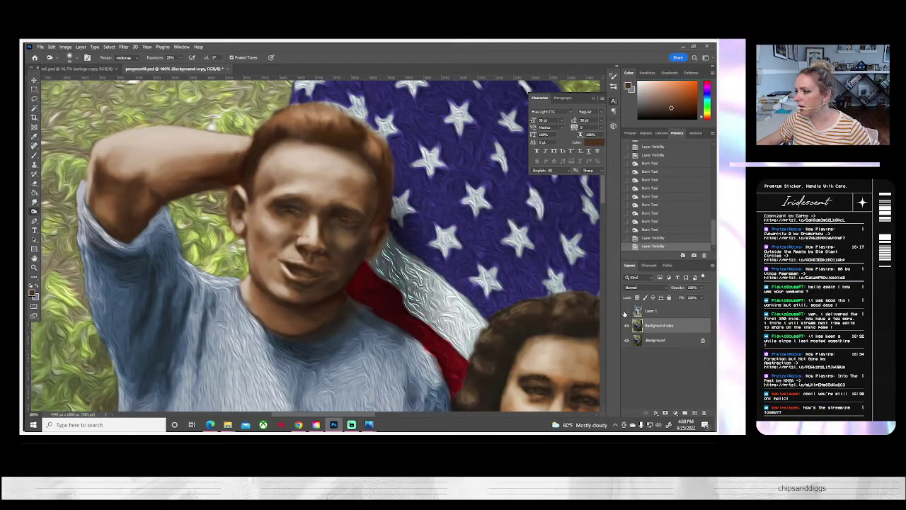
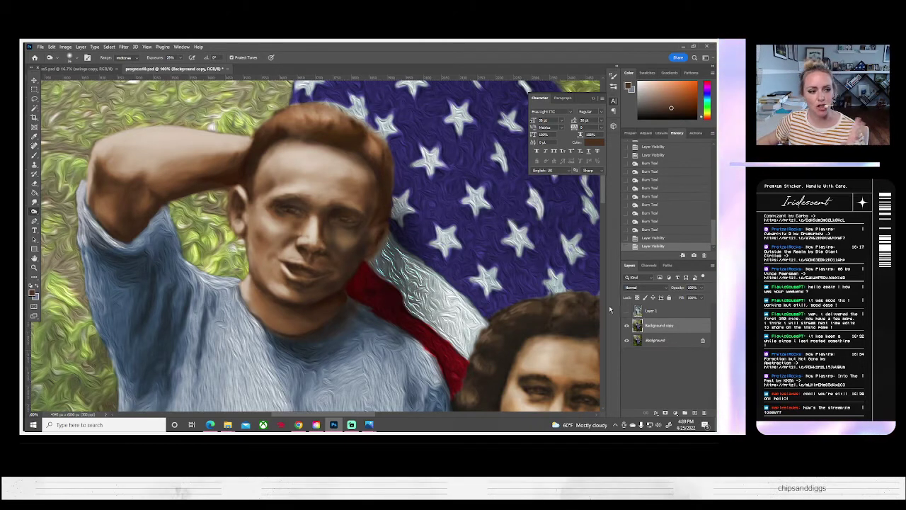
{"action": "left_click", "coordinate": [34, 267]}
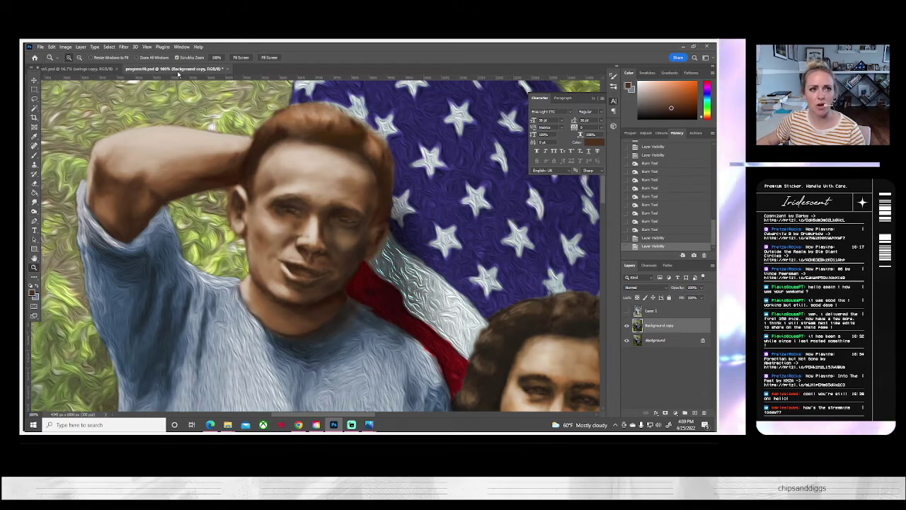
{"action": "left_click", "coordinate": [237, 57]}
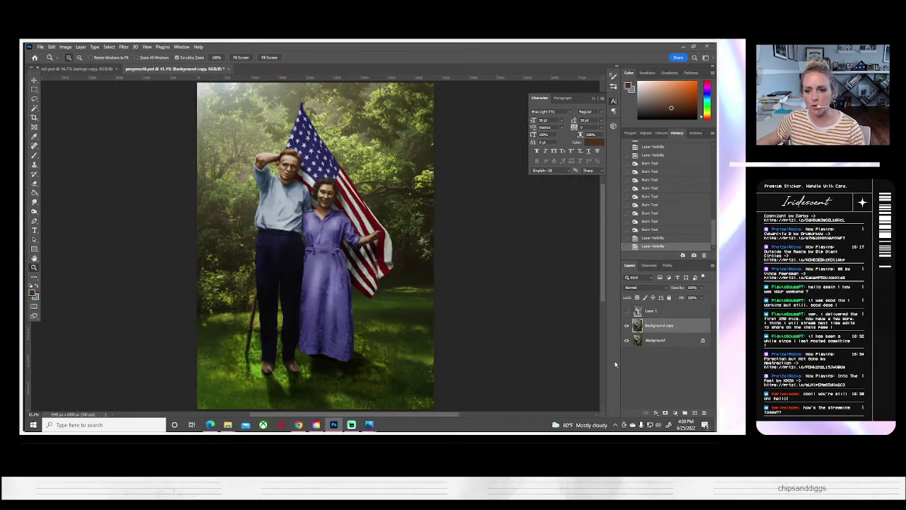
{"action": "left_click", "coordinate": [627, 312]}
{"action": "left_click", "coordinate": [626, 312]}
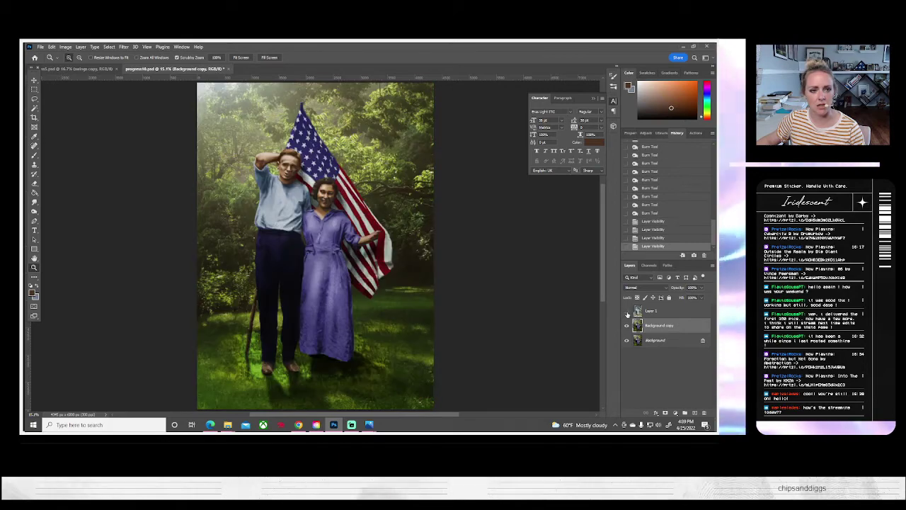
{"action": "left_click", "coordinate": [627, 312]}
{"action": "left_click", "coordinate": [626, 312]}
{"action": "left_click", "coordinate": [627, 312]}
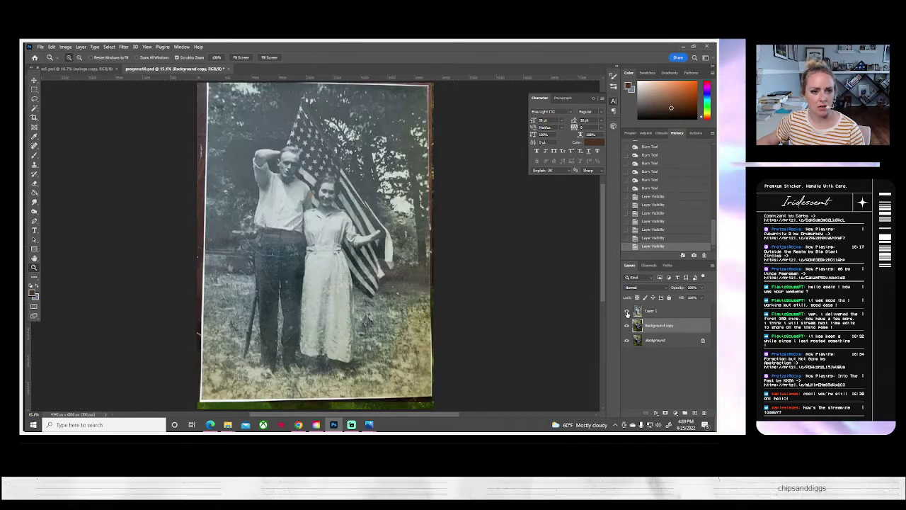
{"action": "left_click", "coordinate": [627, 313]}
{"action": "left_click", "coordinate": [626, 312]}
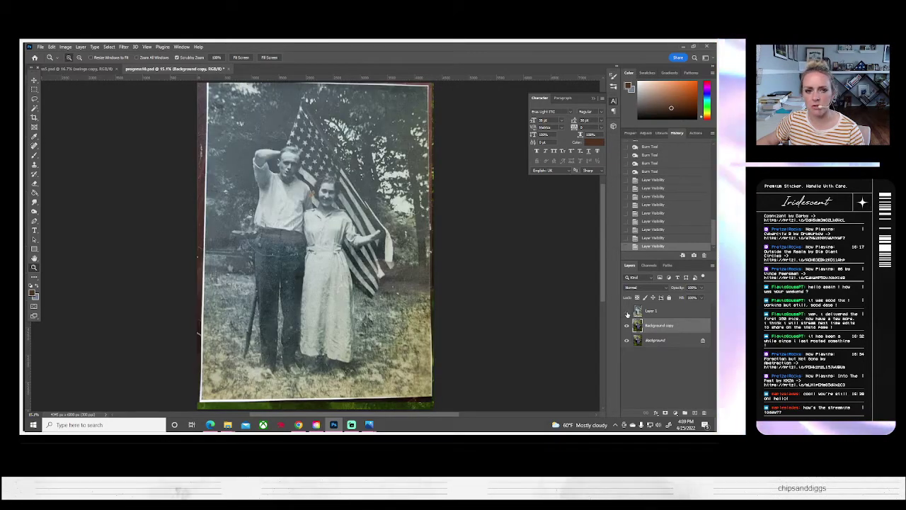
{"action": "left_click", "coordinate": [627, 312]}
- Zoom in on the couple's faces and compare them with the original photo by showing and hiding Layer 1
{"action": "left_click", "coordinate": [286, 175]}
{"action": "left_click_drag", "start_coordinate": [286, 176], "coordinate": [647, 407]}
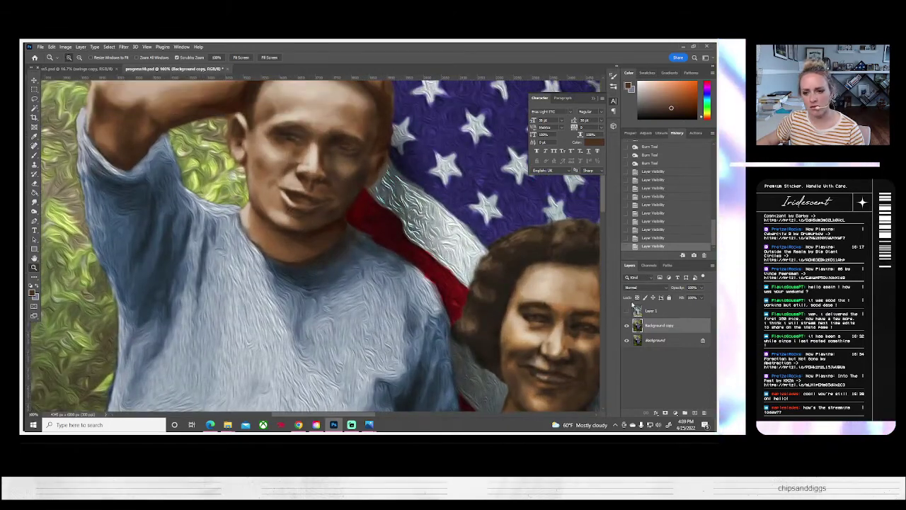
{"action": "left_click", "coordinate": [627, 312]}
{"action": "left_click", "coordinate": [627, 312]}
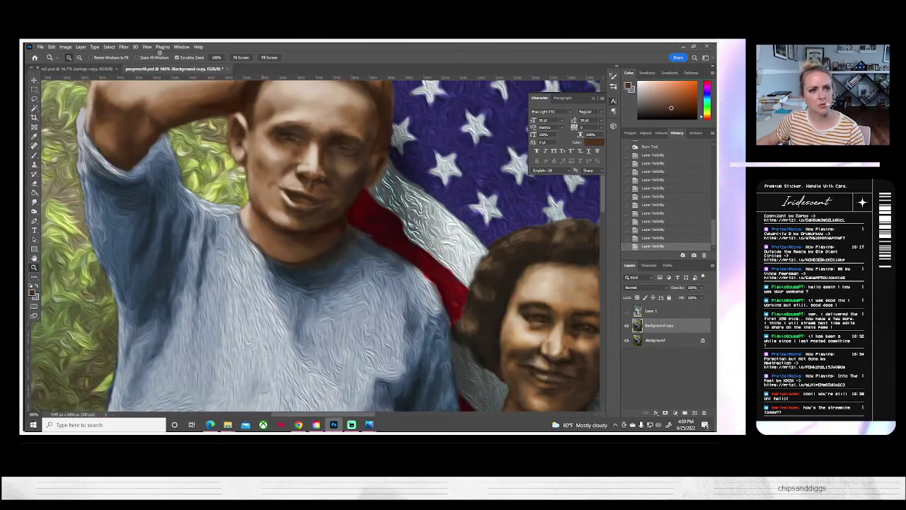
{"action": "left_click", "coordinate": [124, 47]}
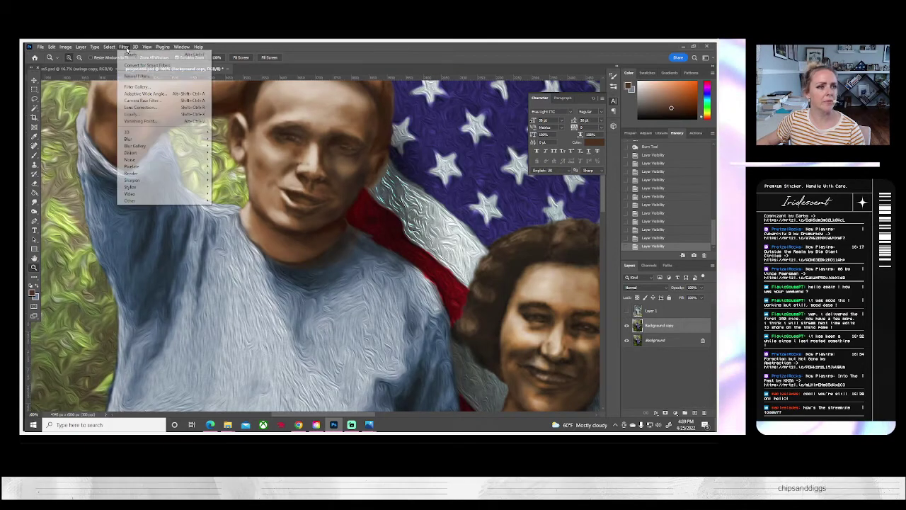
{"action": "left_click", "coordinate": [132, 55]}
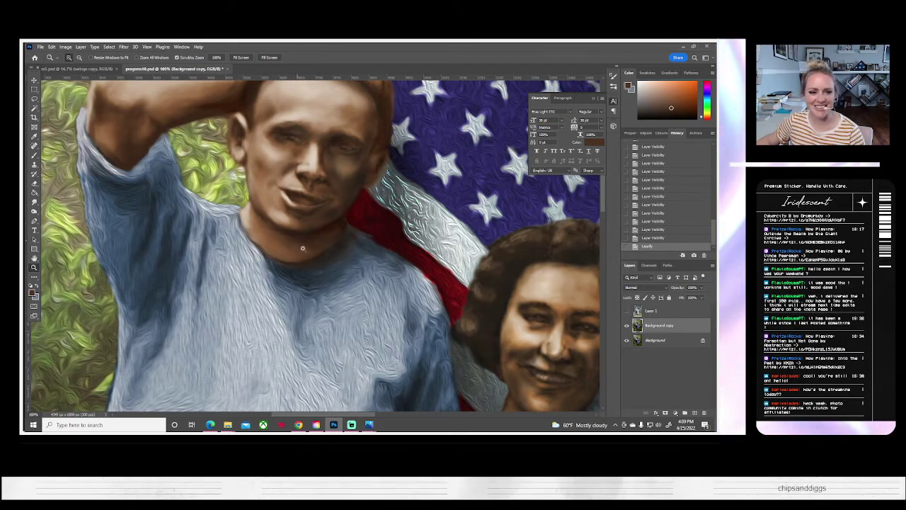
{"action": "scroll", "coordinate": [310, 279], "scroll_direction": "up", "scroll_amount": 2}
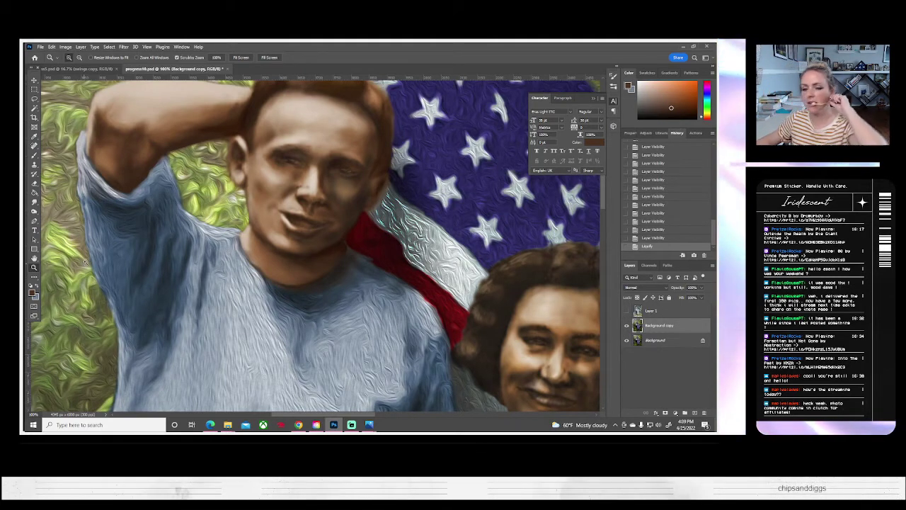
{"action": "left_click", "coordinate": [123, 47]}
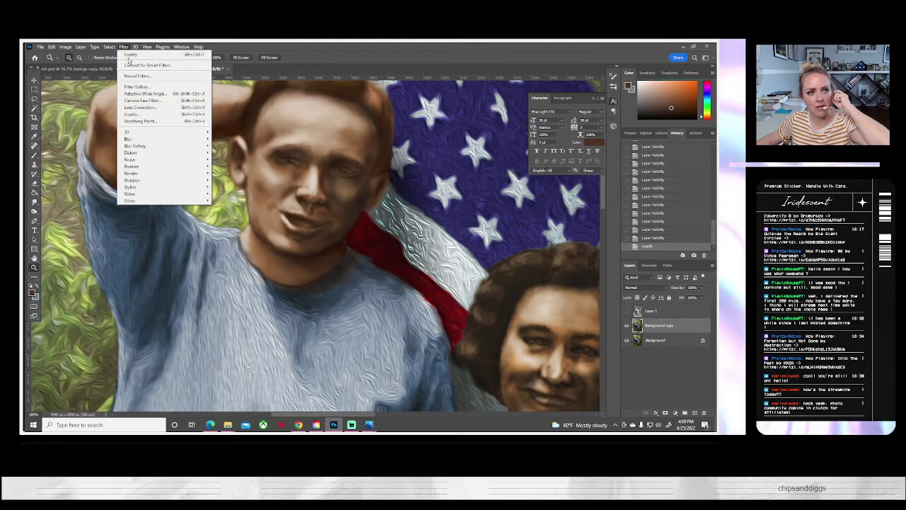
{"action": "left_click", "coordinate": [647, 239]}
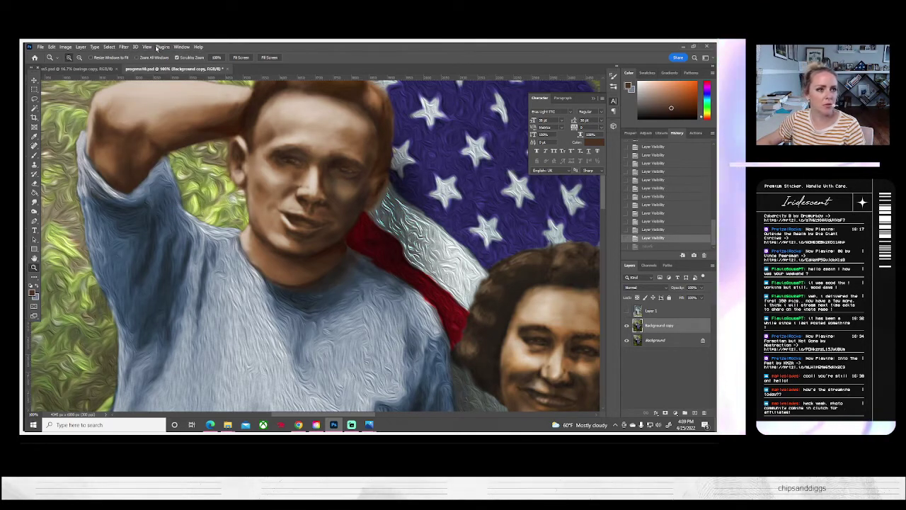
- Use Liquify's Forward Warp tool at size 64 to nudge the flag-side edge of the man's nose slightly inward on Background copy
{"action": "left_click", "coordinate": [129, 47]}
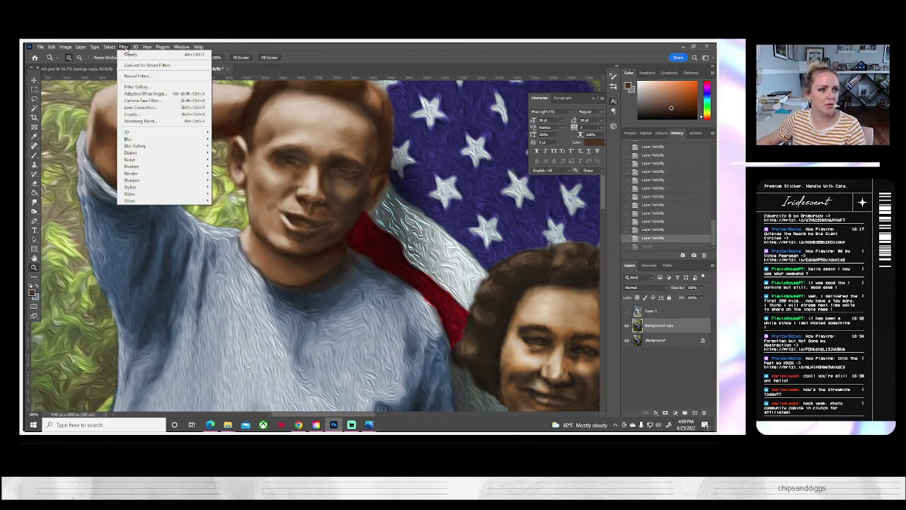
{"action": "left_click", "coordinate": [140, 115]}
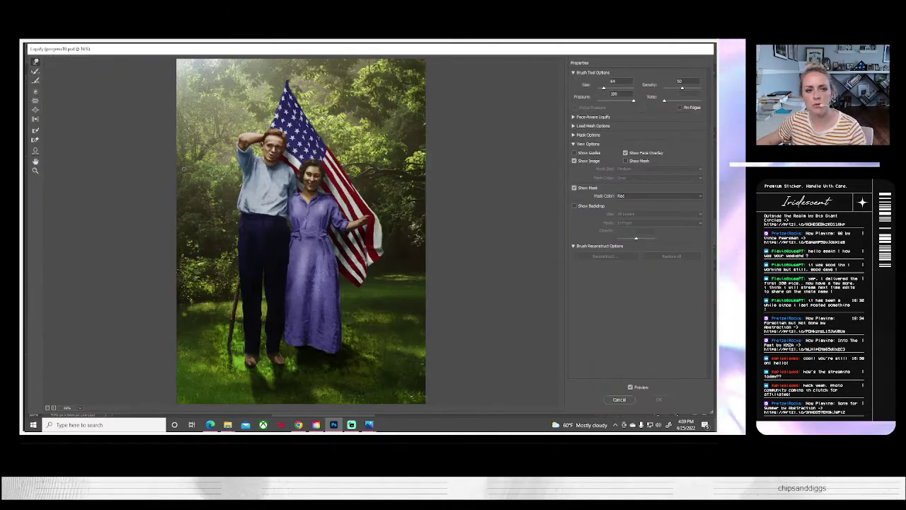
{"action": "left_click", "coordinate": [35, 171]}
{"action": "left_click", "coordinate": [277, 147]}
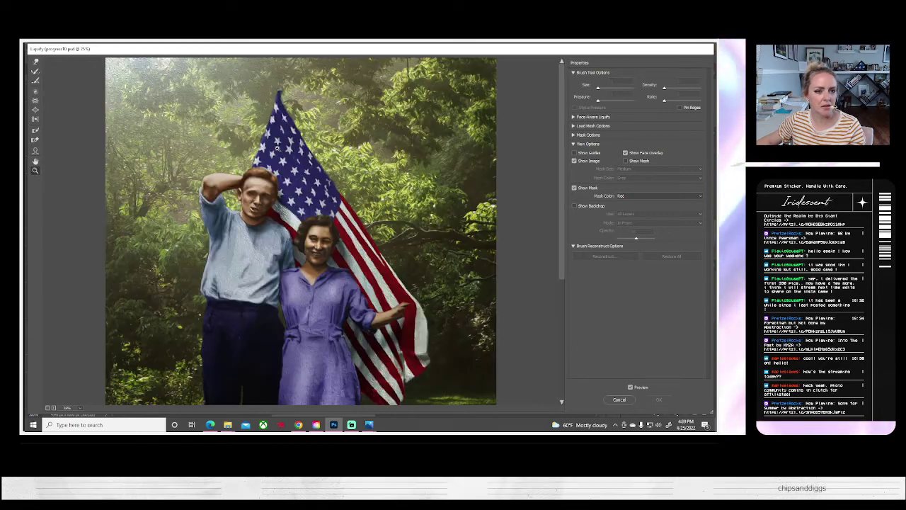
{"action": "left_click", "coordinate": [259, 216]}
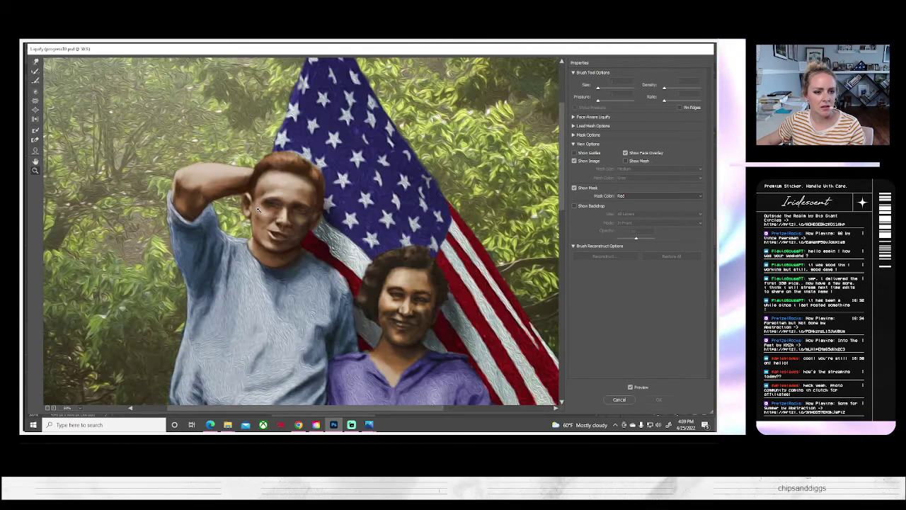
{"action": "left_click", "coordinate": [290, 241]}
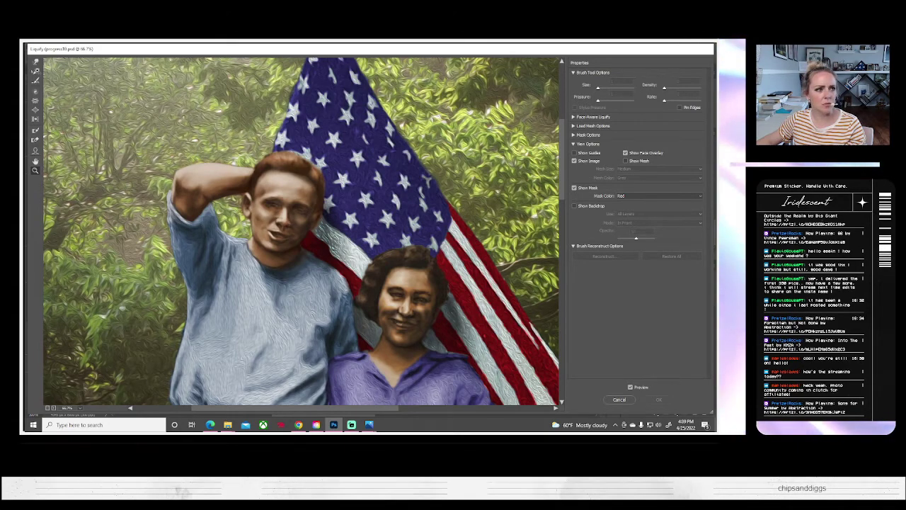
{"action": "key", "text": "ctrl+plus"}
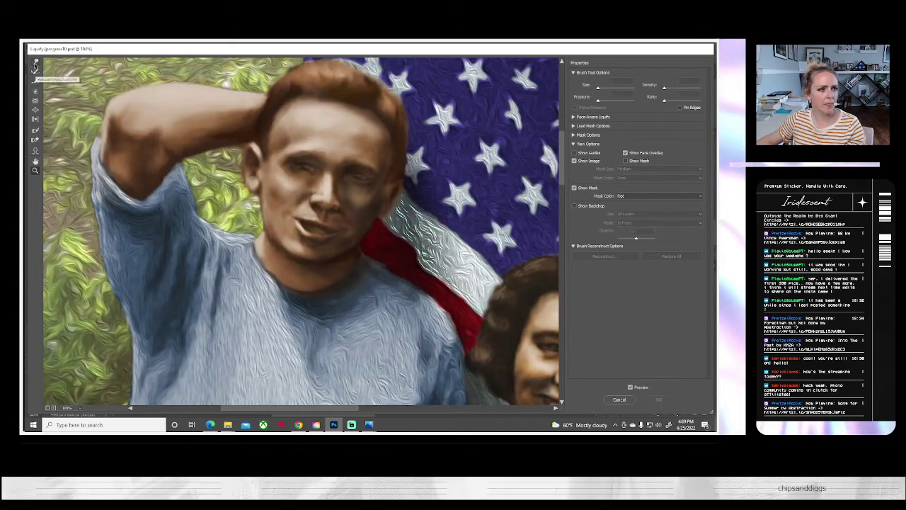
{"action": "left_click", "coordinate": [35, 61]}
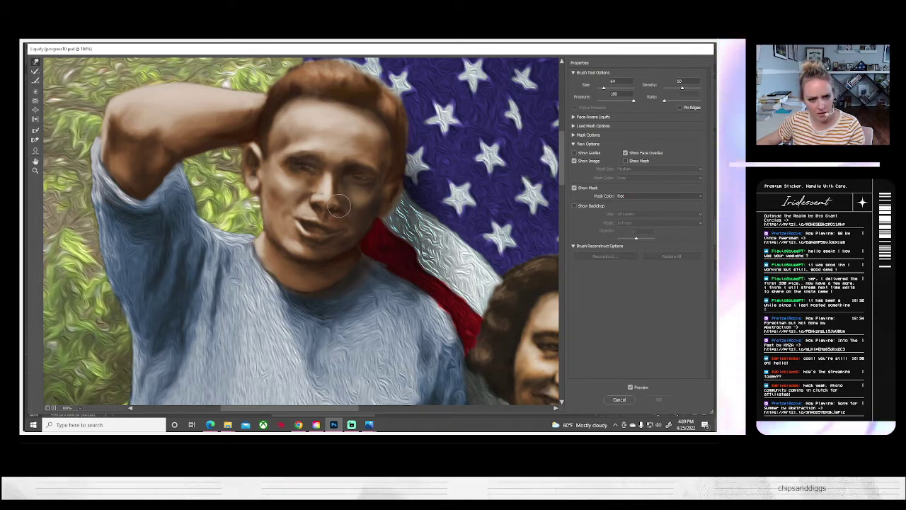
{"action": "left_click_drag", "start_coordinate": [340, 205], "coordinate": [338, 205]}
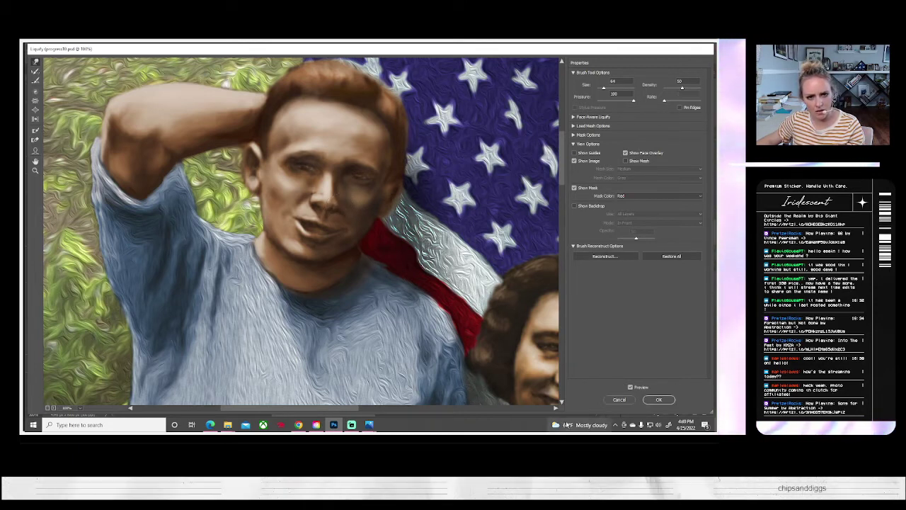
{"action": "left_click", "coordinate": [658, 399]}
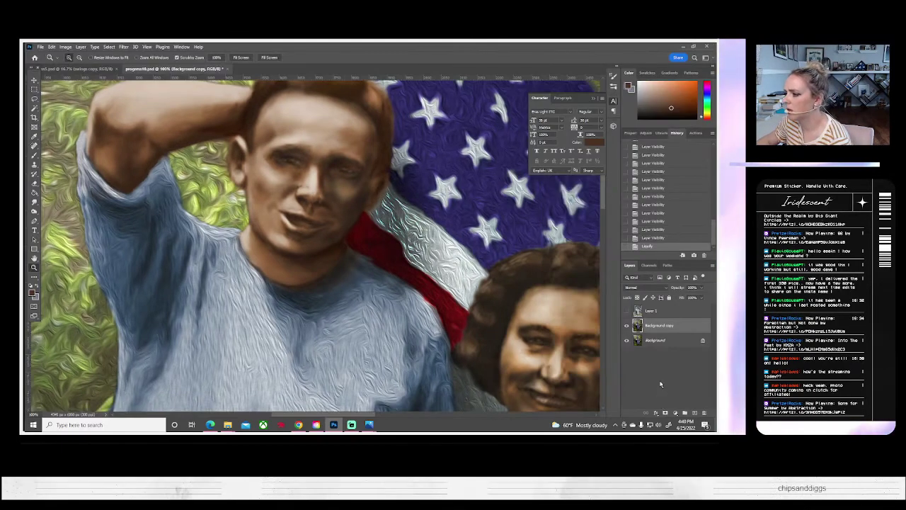
- Check the man's reshaped nose against the original photo by toggling layer visibility
{"action": "left_click", "coordinate": [627, 323]}
{"action": "left_click", "coordinate": [627, 323]}
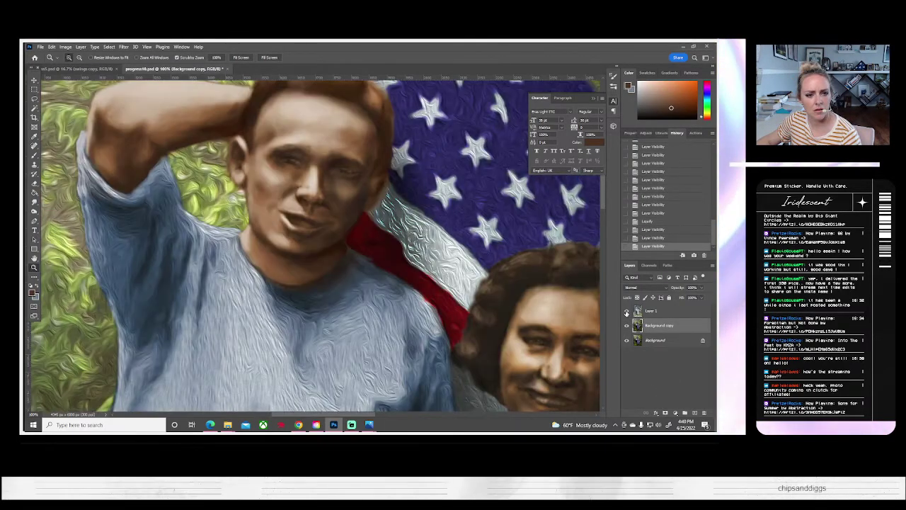
{"action": "left_click", "coordinate": [626, 326]}
{"action": "left_click", "coordinate": [627, 325]}
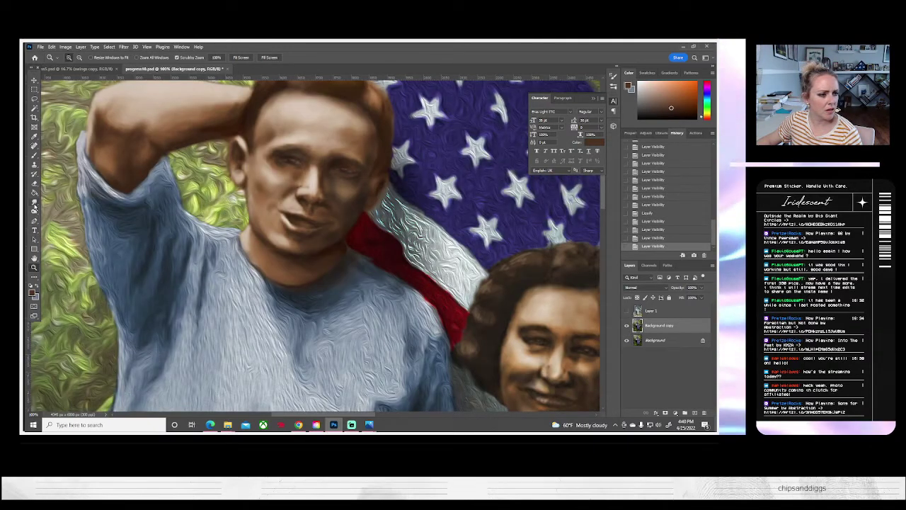
- Burn midtone shadows beneath the man's nose and around his upper lip and mouth corner with a smaller soft brush
{"action": "left_click_drag", "start_coordinate": [34, 215], "coordinate": [52, 212]}
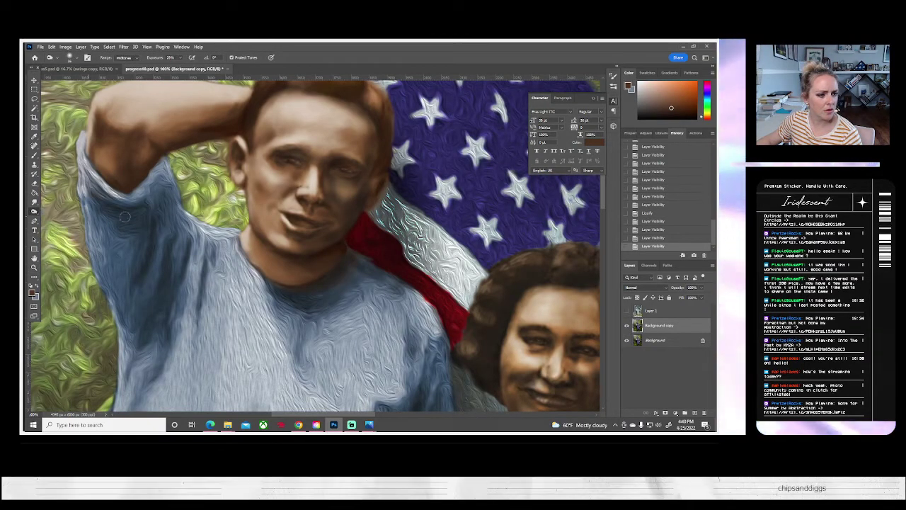
{"action": "left_click", "coordinate": [69, 57]}
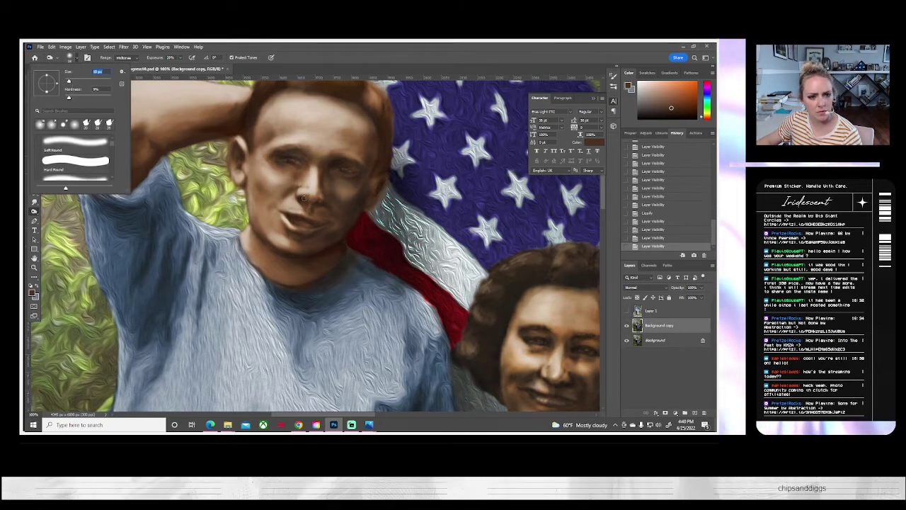
{"action": "mouse_move", "coordinate": [306, 200]}
{"action": "left_mouse_down"}
{"action": "mouse_move", "coordinate": [316, 200]}
{"action": "mouse_move", "coordinate": [311, 207]}
{"action": "left_mouse_up"}
{"action": "left_click_drag", "start_coordinate": [310, 205], "coordinate": [335, 213]}
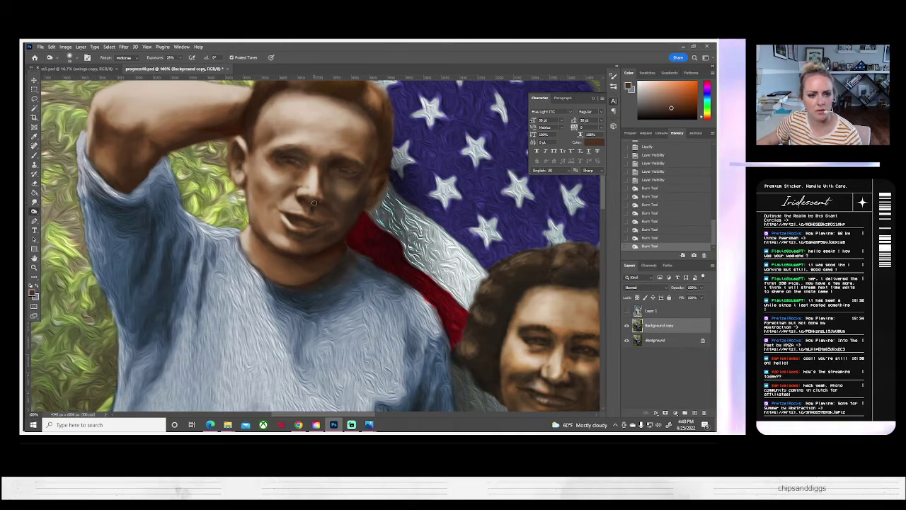
{"action": "left_click_drag", "start_coordinate": [278, 205], "coordinate": [286, 205]}
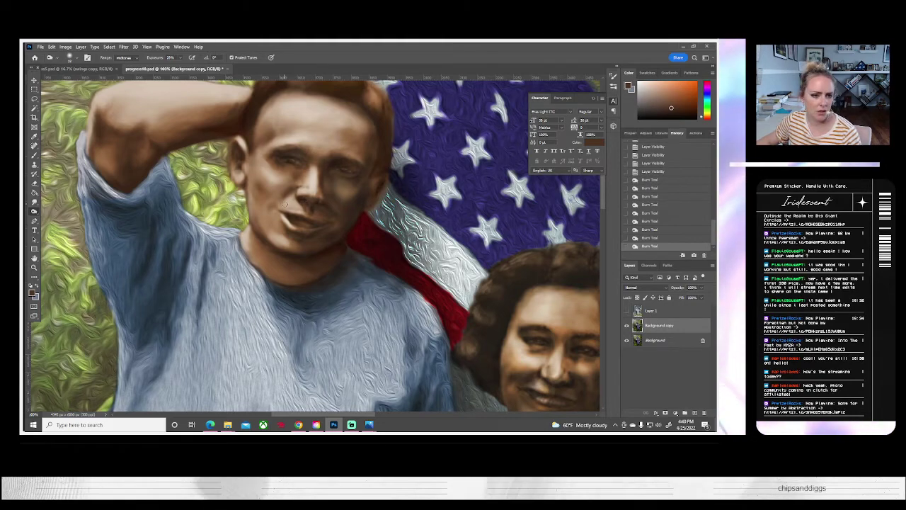
- Compare the man's face with Layer 1 and burn a little more shadow into his cheek on the raised-arm side
{"action": "left_click", "coordinate": [626, 312]}
{"action": "left_click", "coordinate": [626, 311]}
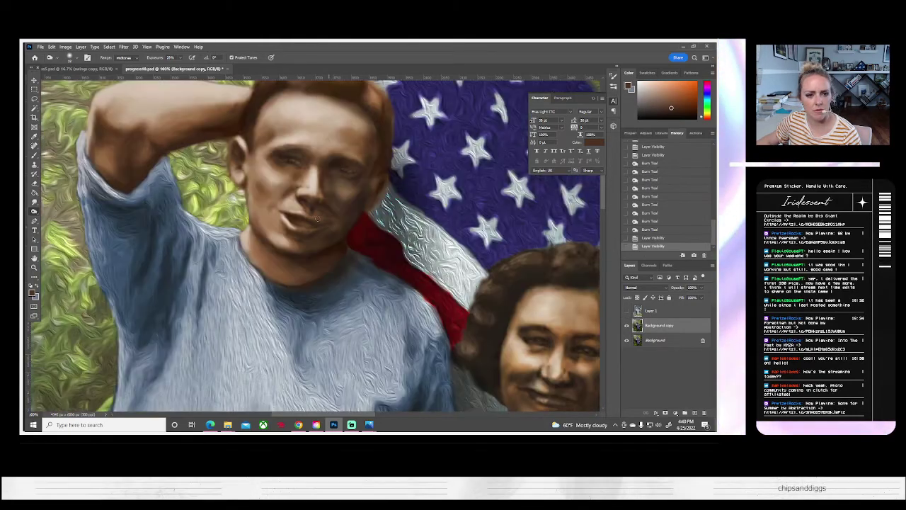
{"action": "left_click", "coordinate": [268, 210]}
{"action": "left_click", "coordinate": [267, 211]}
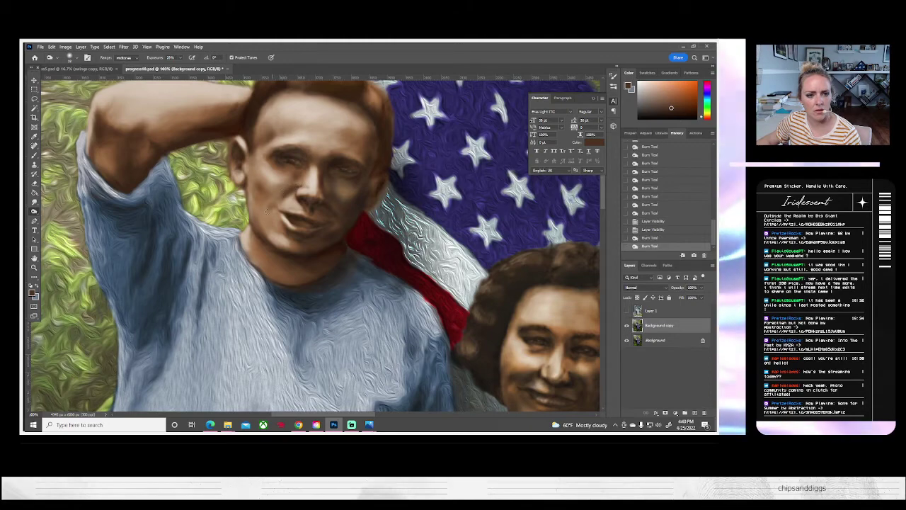
{"action": "left_click", "coordinate": [34, 267]}
{"action": "left_click", "coordinate": [242, 57]}
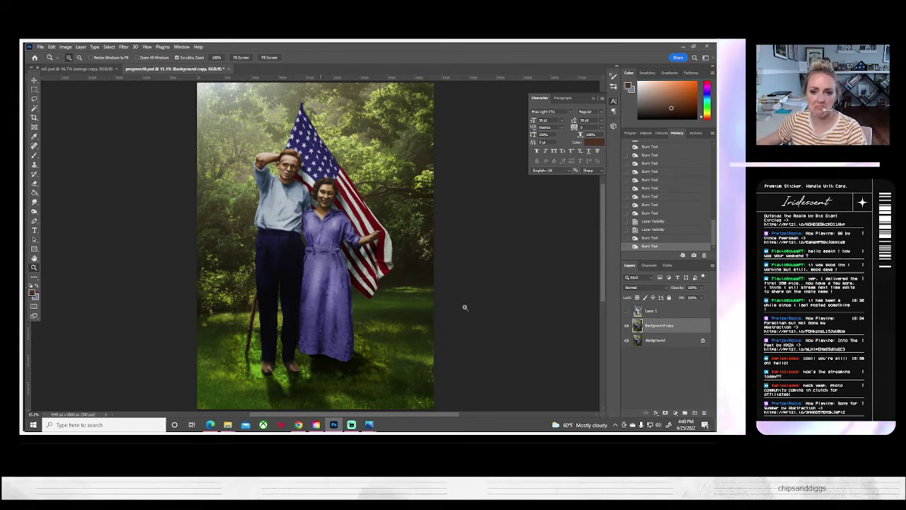
- Save the restored couple portrait as a new Photoshop version named progress11 in the same project folder
{"action": "left_click", "coordinate": [626, 313]}
{"action": "left_click", "coordinate": [625, 312]}
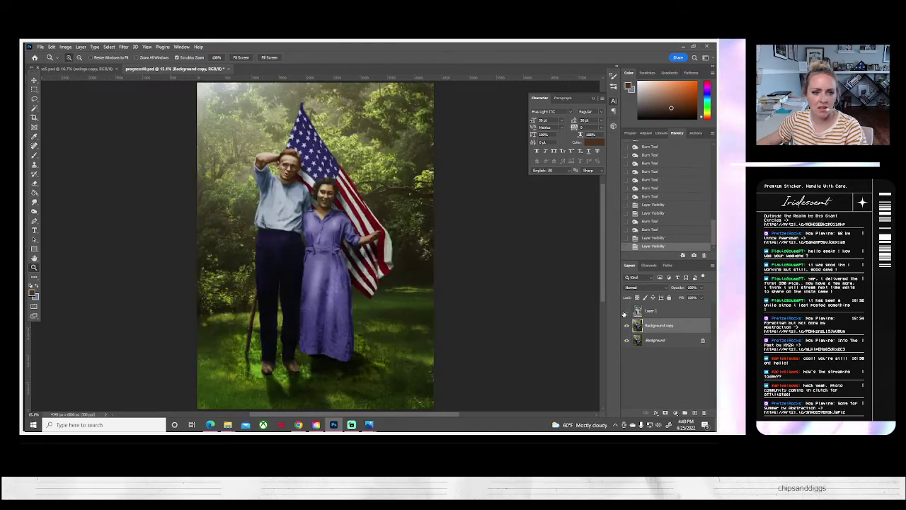
{"action": "left_click", "coordinate": [40, 47]}
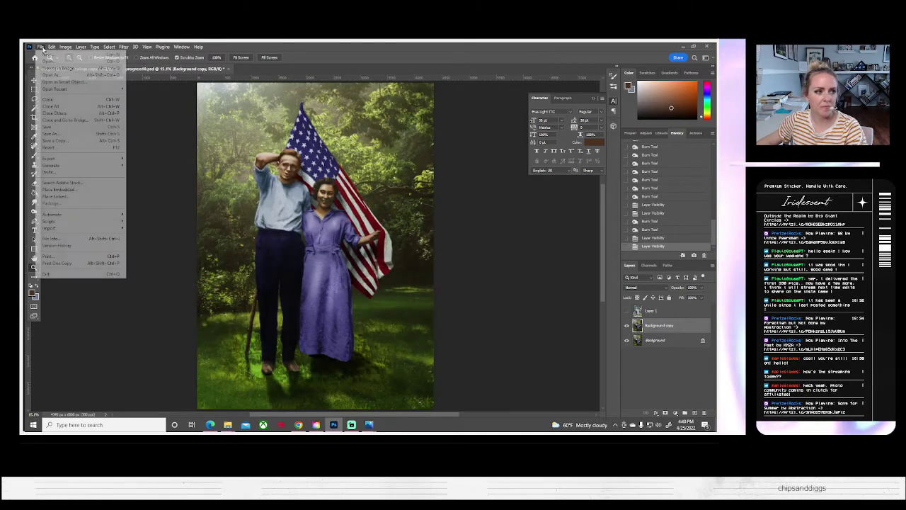
{"action": "left_click", "coordinate": [61, 133]}
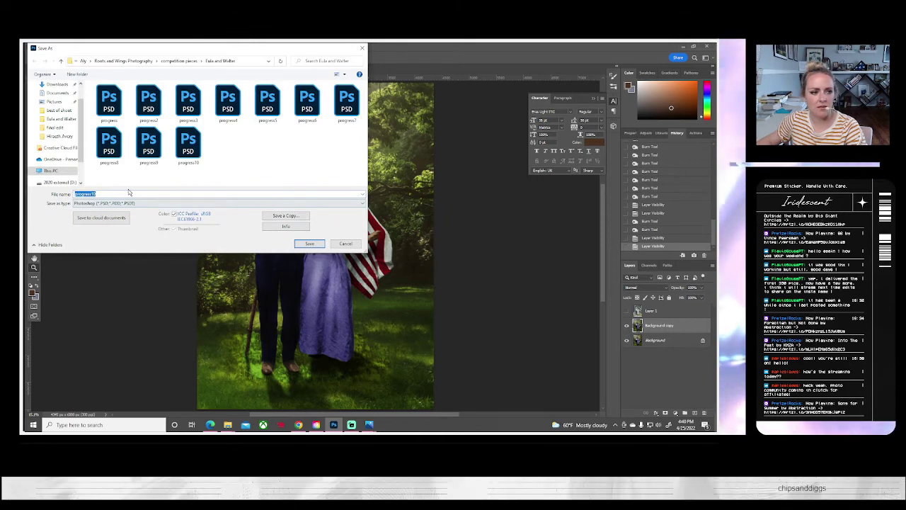
{"action": "left_click", "coordinate": [125, 194]}
{"action": "key", "text": "BackSpace"}
{"action": "type", "text": "1"}
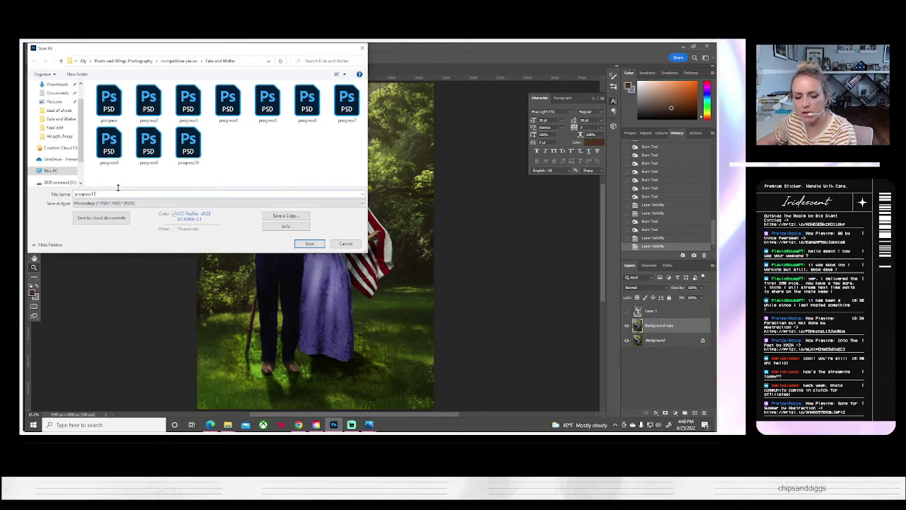
{"action": "key", "text": "Return"}
{"action": "left_click", "coordinate": [446, 151]}
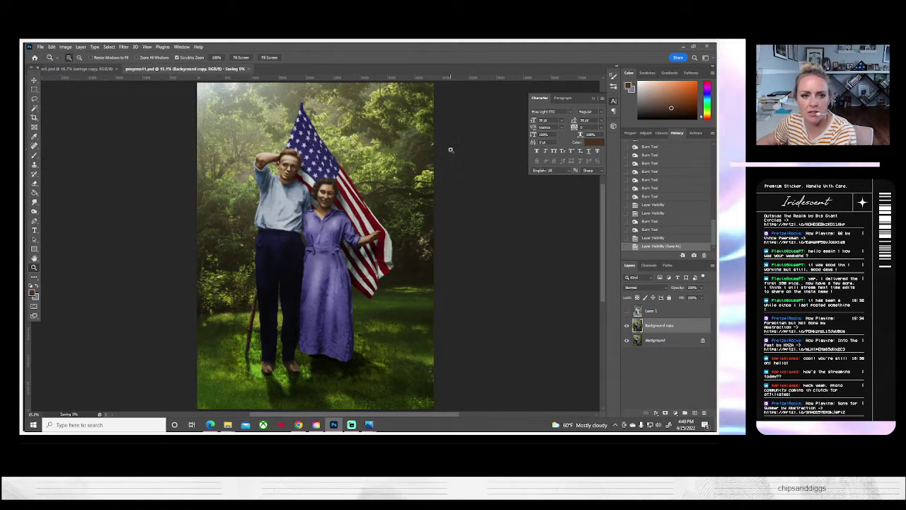
- Flatten the couple portrait, discarding its hidden layers, and save it as a JPEG named final
{"action": "left_click", "coordinate": [81, 47]}
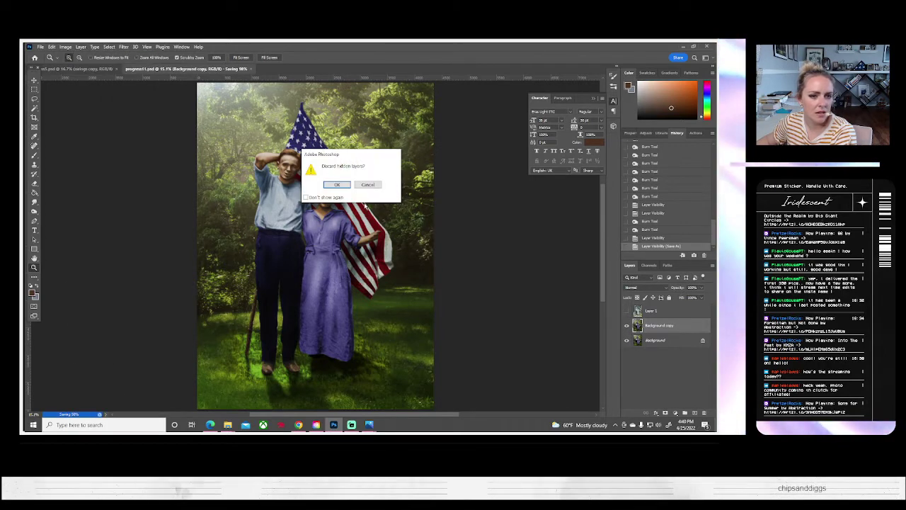
{"action": "left_click", "coordinate": [339, 184]}
{"action": "left_click", "coordinate": [41, 47]}
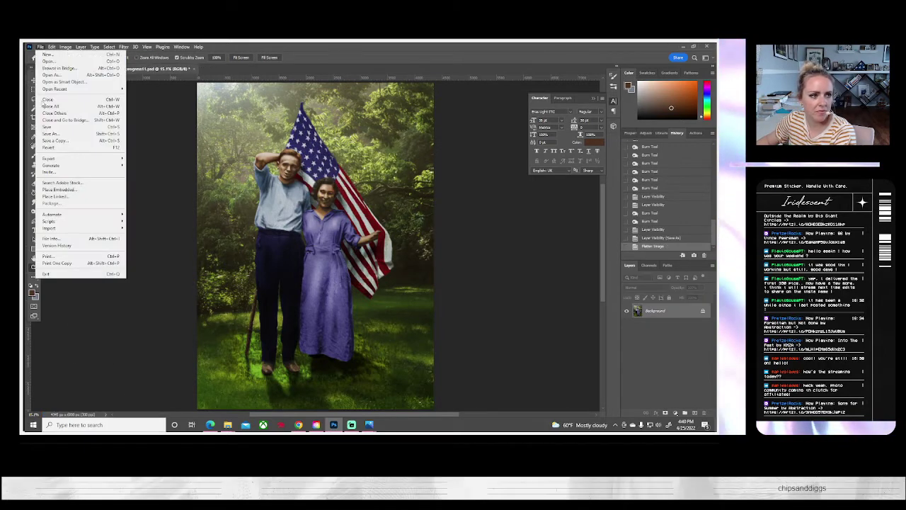
{"action": "left_click", "coordinate": [63, 136]}
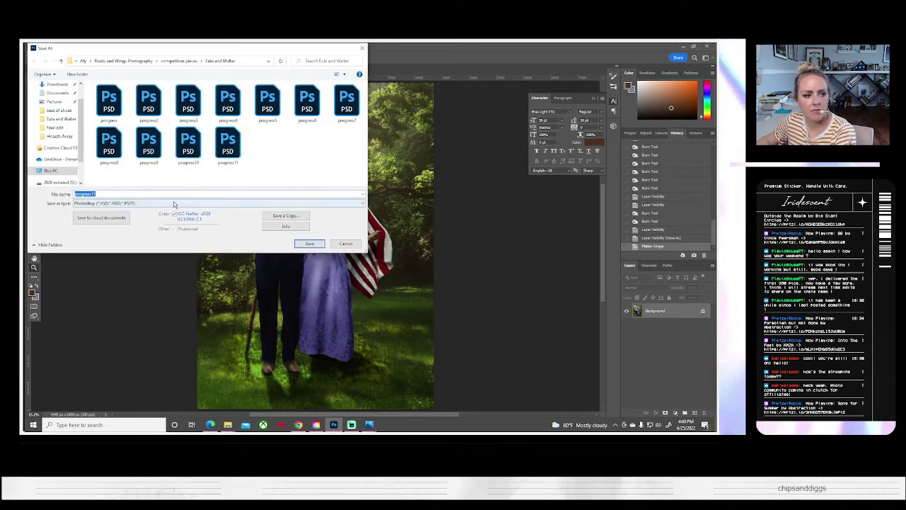
{"action": "left_click", "coordinate": [172, 203]}
{"action": "left_click", "coordinate": [161, 243]}
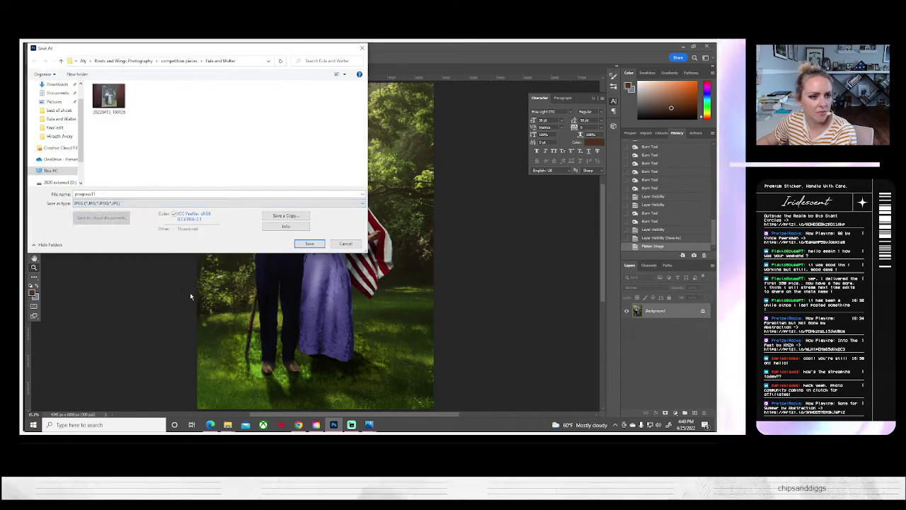
{"action": "double_click", "coordinate": [177, 194]}
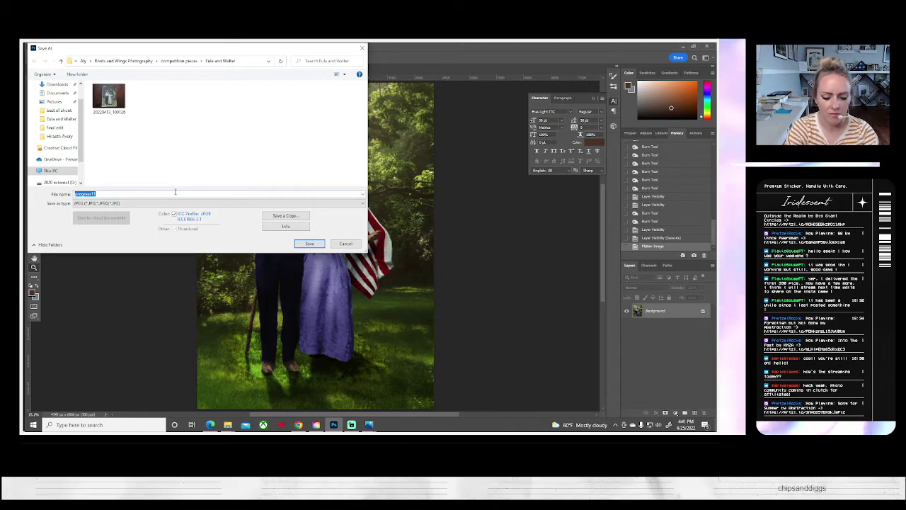
{"action": "type", "text": "final"}
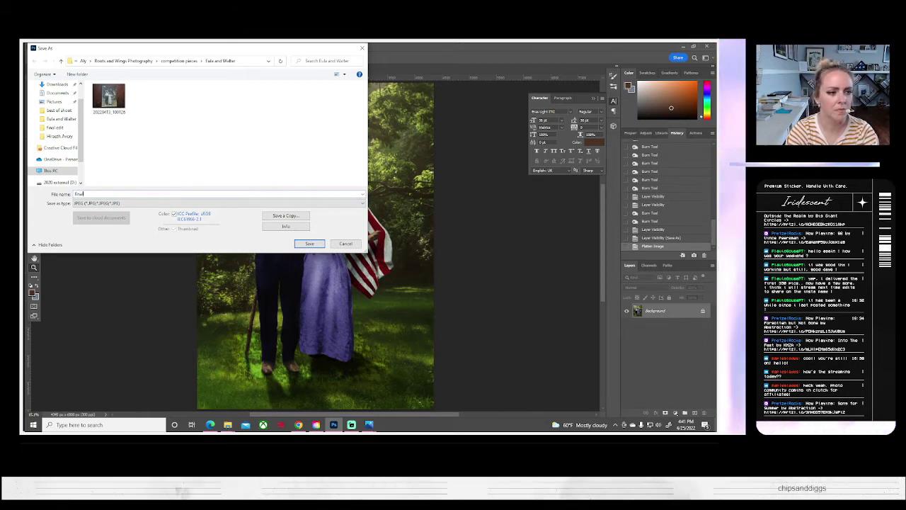
{"action": "key", "text": "Return"}
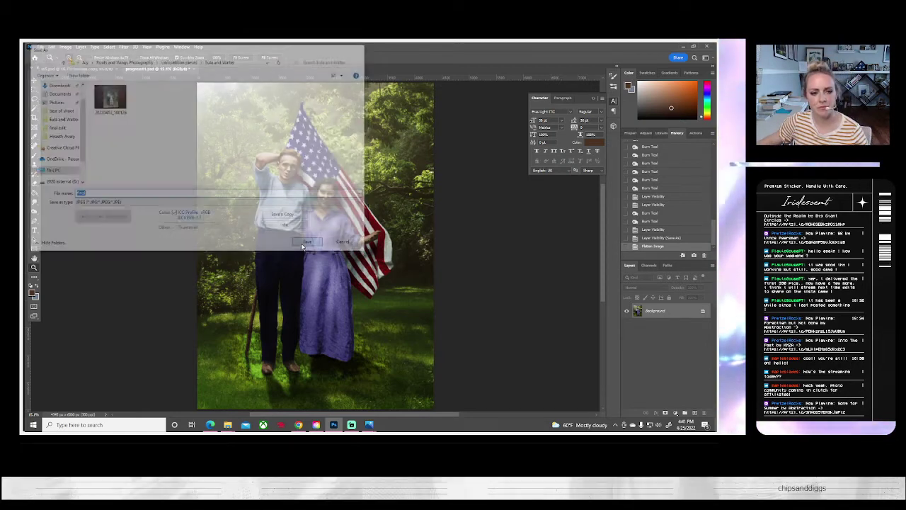
{"action": "left_click", "coordinate": [410, 139]}
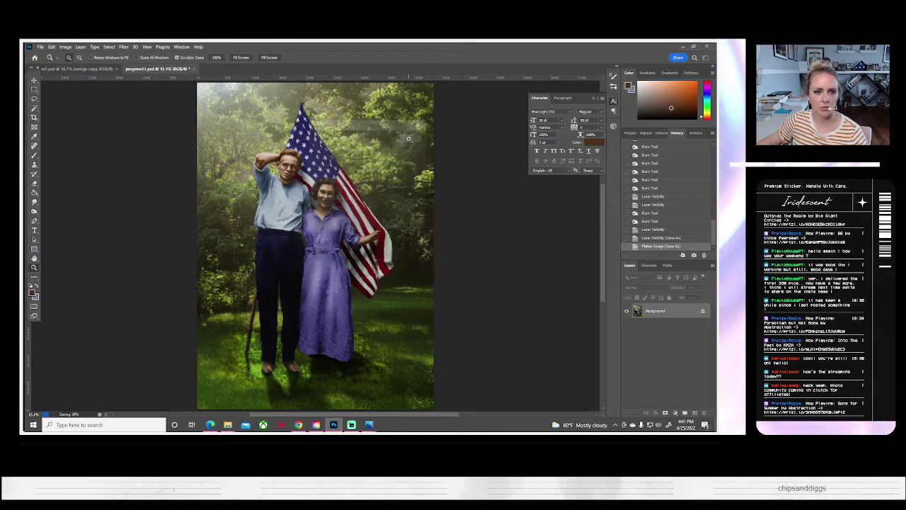
- Check which maternity photos are open in the Photos app and return to Photoshop
{"action": "left_click", "coordinate": [92, 69]}
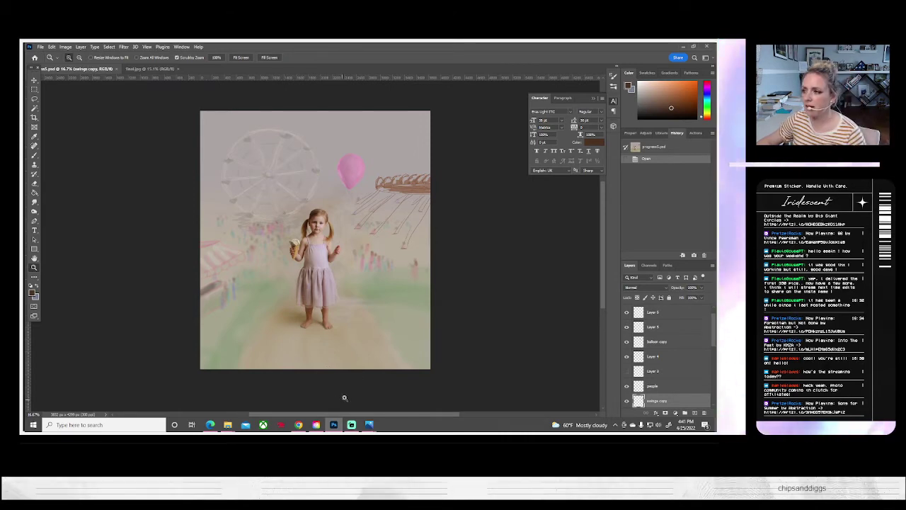
{"action": "mouse_move", "coordinate": [369, 427]}
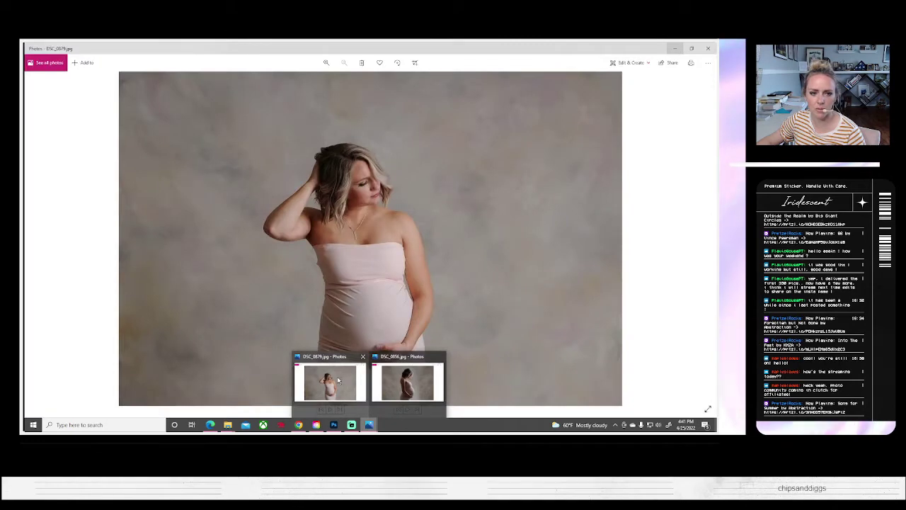
{"action": "mouse_move", "coordinate": [399, 386]}
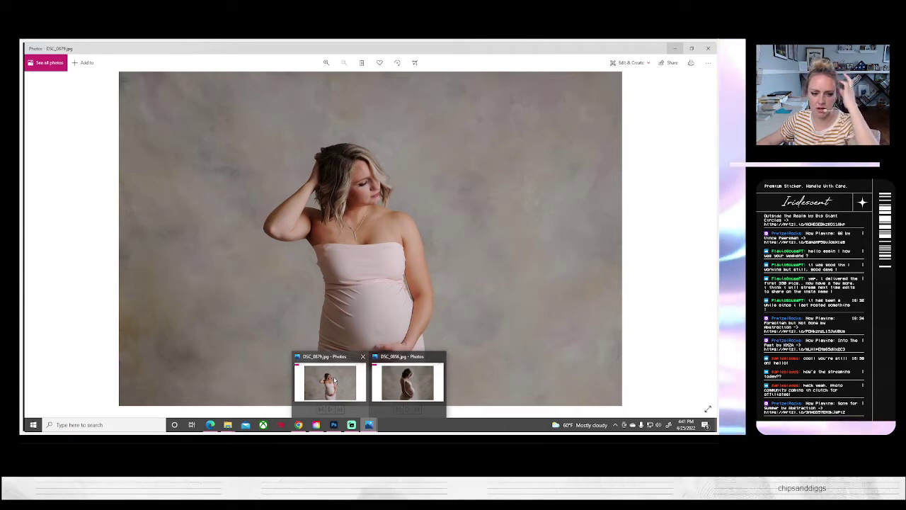
{"action": "left_click", "coordinate": [335, 425]}
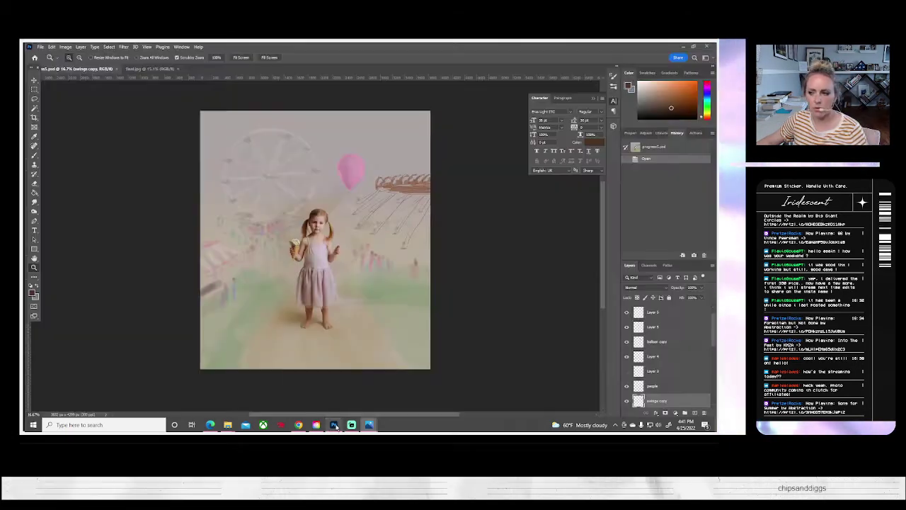
- Open the maternity photos DSC_0856.jpg and DSC_0879.jpg for editing
{"action": "left_click", "coordinate": [40, 47]}
{"action": "left_click", "coordinate": [45, 61]}
{"action": "key", "text": "ctrl+o"}
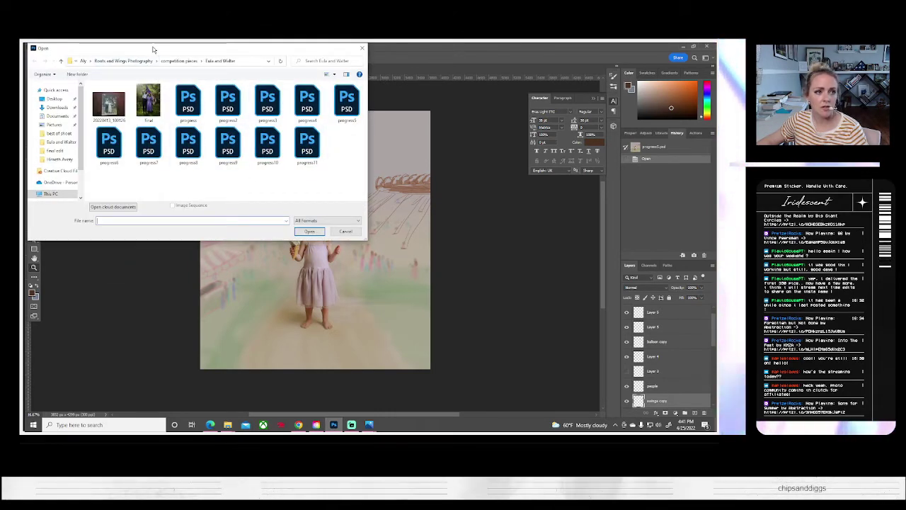
{"action": "left_click_drag", "start_coordinate": [154, 48], "coordinate": [715, 152]}
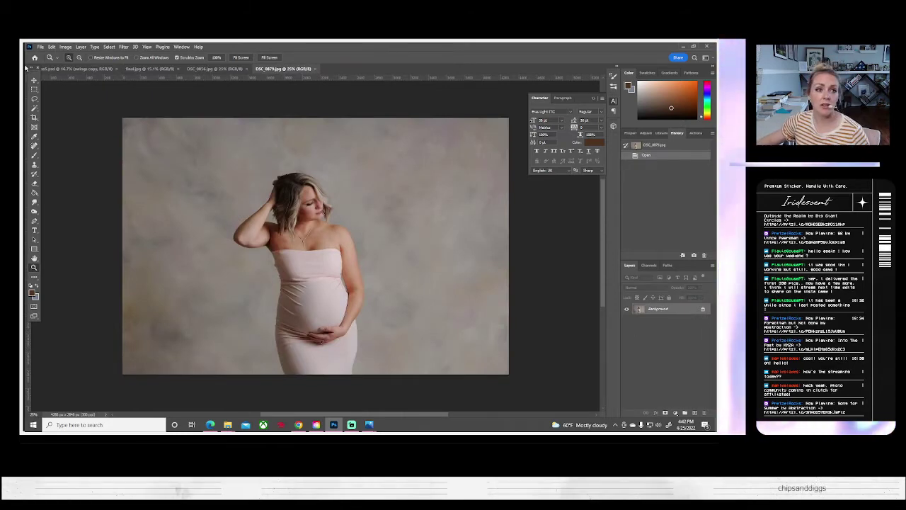
- Return to the flattened couple portrait final.jpg and save it as a JPEG again
{"action": "left_click", "coordinate": [237, 69]}
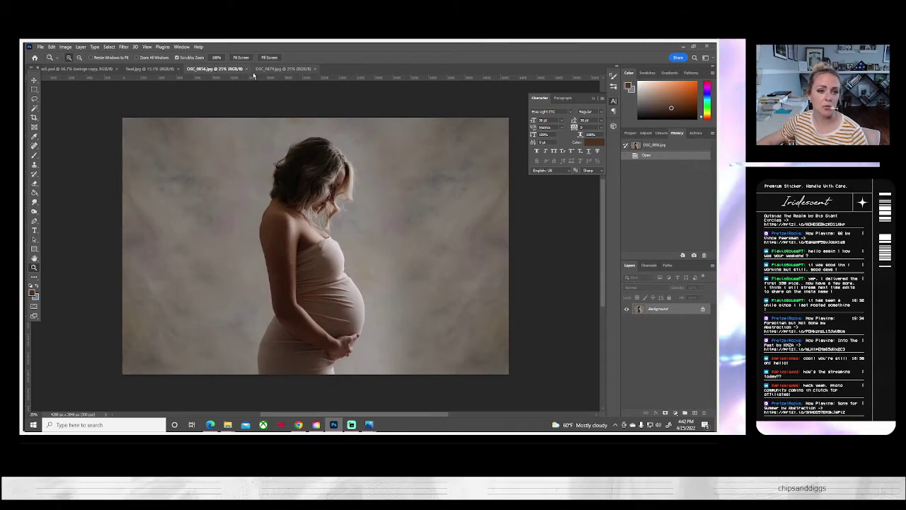
{"action": "left_click", "coordinate": [284, 69]}
{"action": "left_click", "coordinate": [155, 69]}
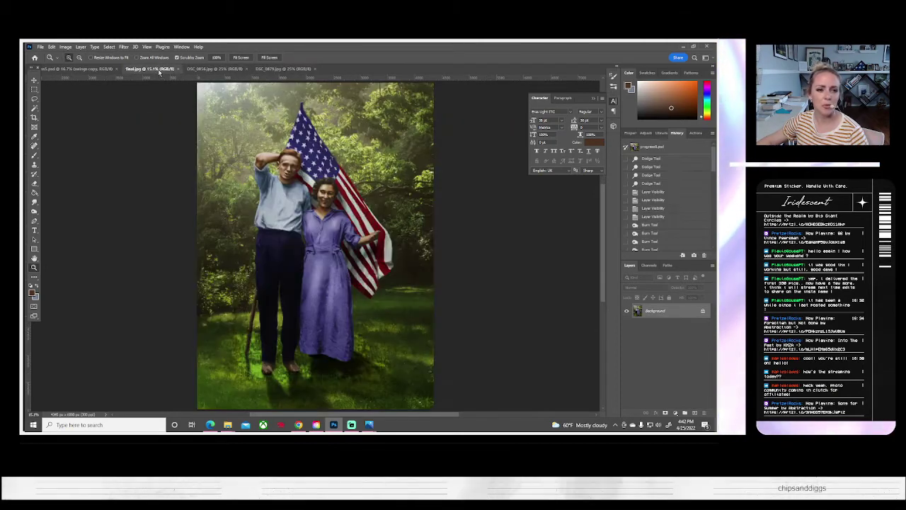
{"action": "left_click", "coordinate": [41, 48]}
{"action": "left_click", "coordinate": [75, 132]}
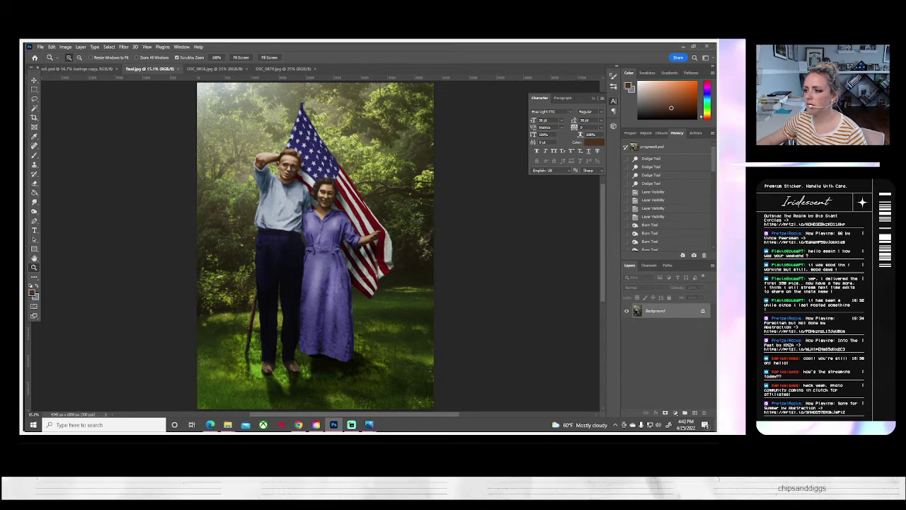
{"action": "key", "text": "ctrl+s"}
{"action": "left_click", "coordinate": [410, 138]}
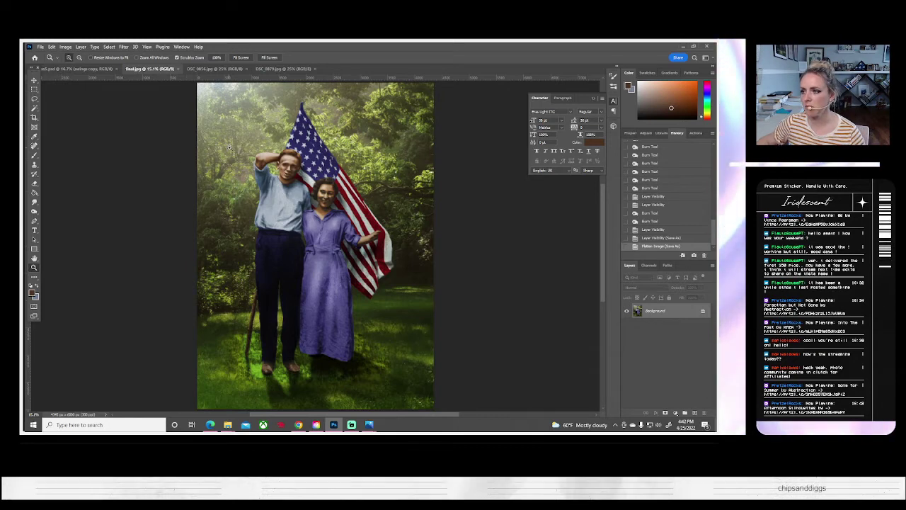
- Bring up DSC_0879.jpg and duplicate its Background layer as Background copy
{"action": "left_click", "coordinate": [74, 68]}
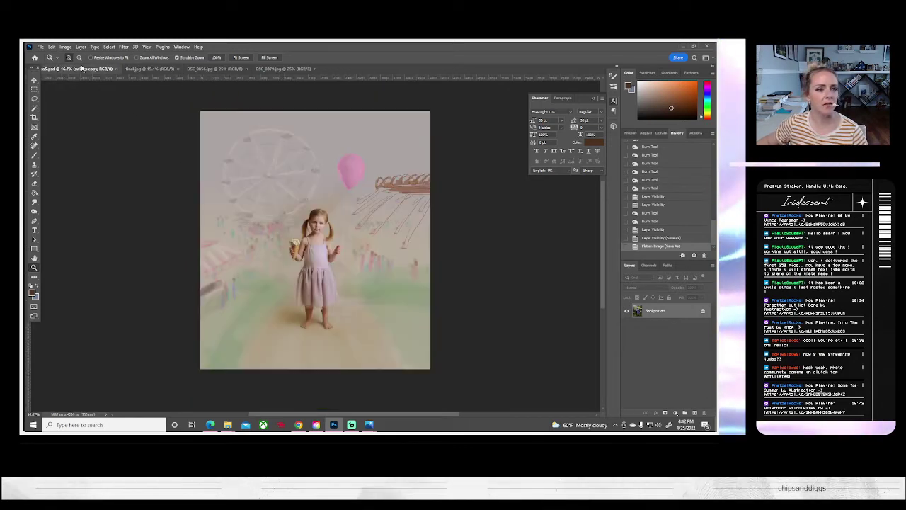
{"action": "left_click", "coordinate": [215, 69]}
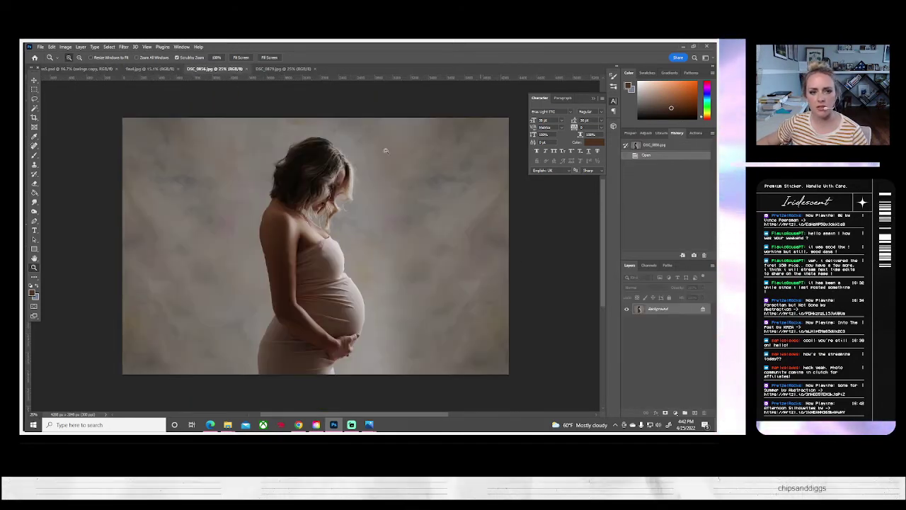
{"action": "left_click", "coordinate": [294, 70]}
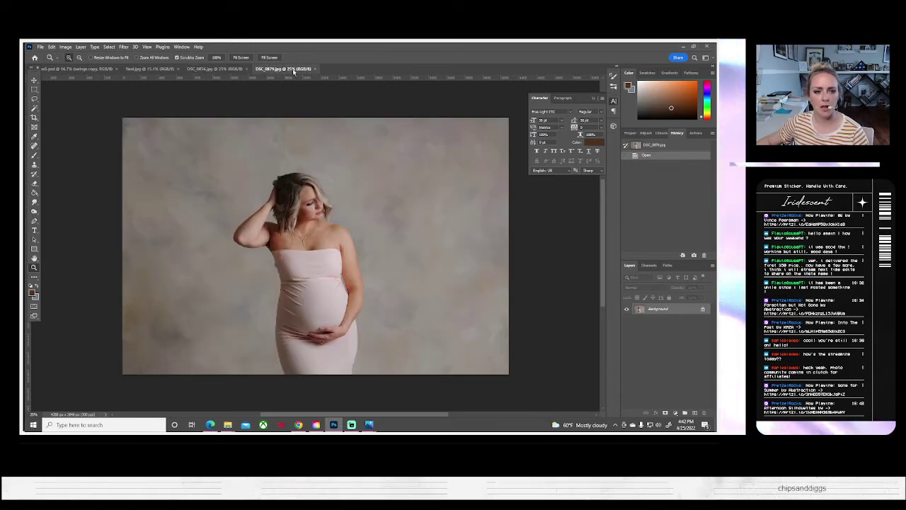
{"action": "right_click", "coordinate": [650, 310]}
{"action": "left_click", "coordinate": [657, 321]}
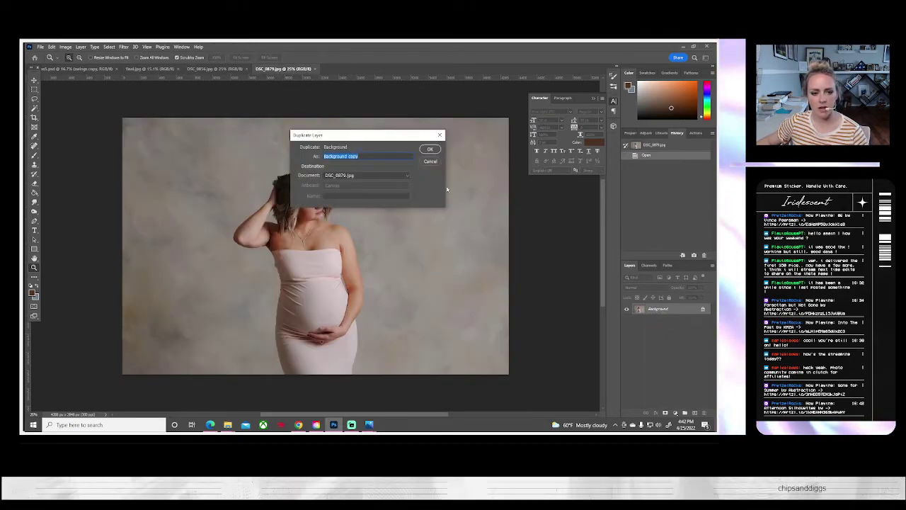
{"action": "left_click", "coordinate": [430, 150]}
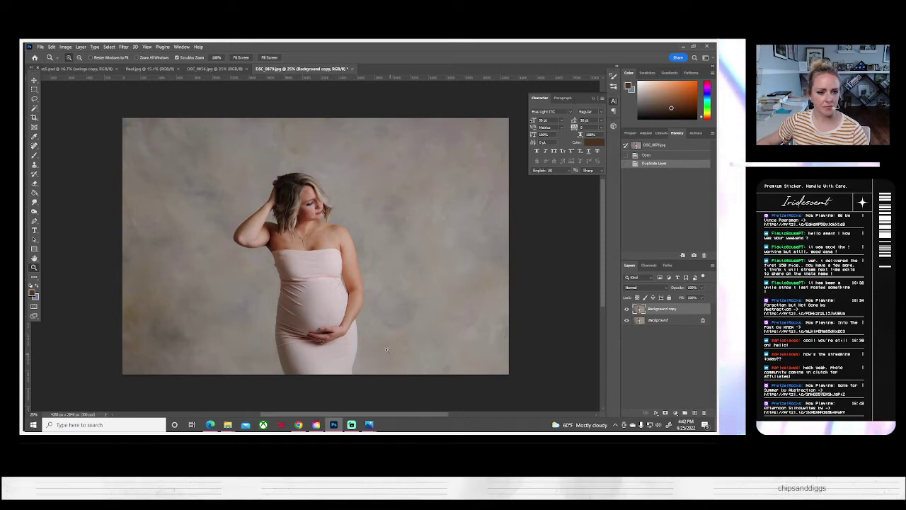
- Clone-stamp away the uneven light patches on the dress fabric just below its upper edge near the raised arm's armpit
{"action": "left_click", "coordinate": [284, 254]}
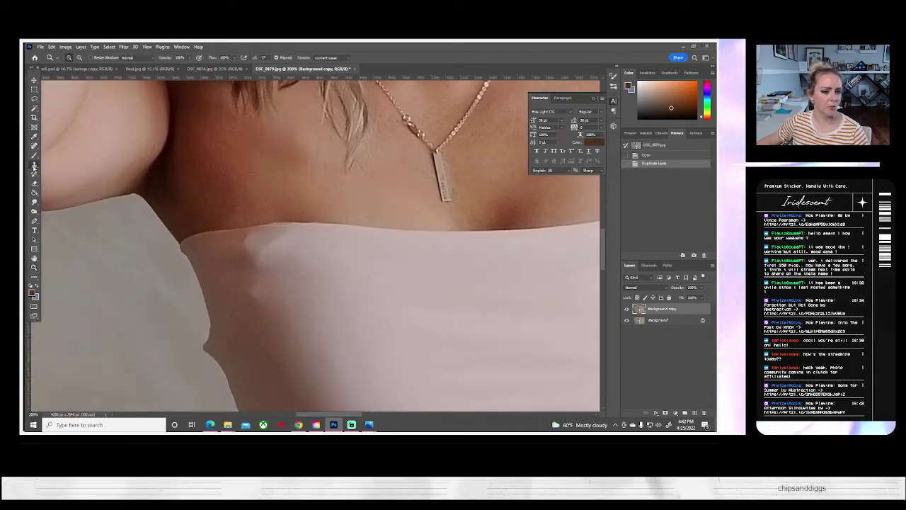
{"action": "key", "text": "s"}
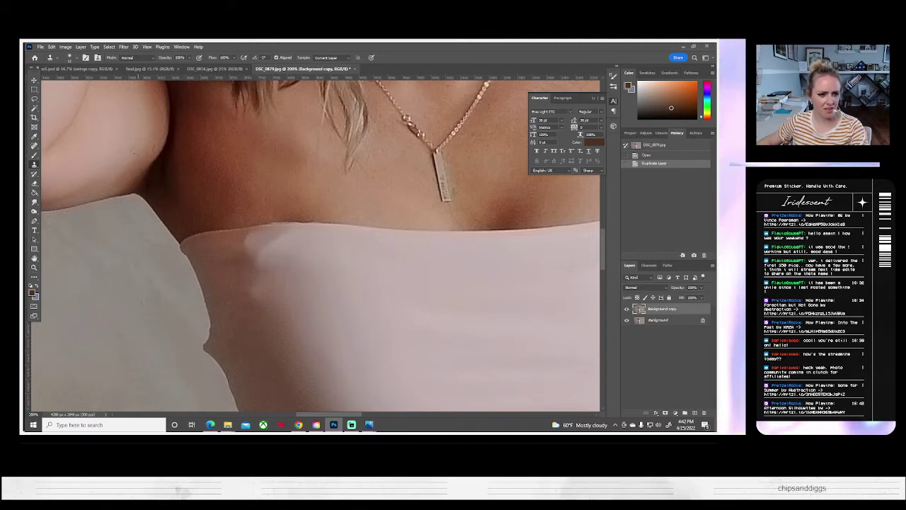
{"action": "left_click", "coordinate": [70, 57]}
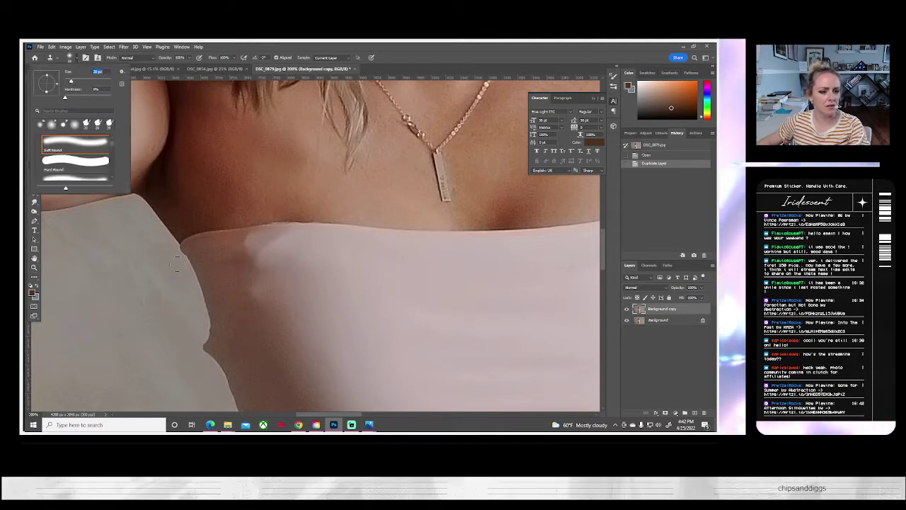
{"action": "left_click", "coordinate": [269, 322]}
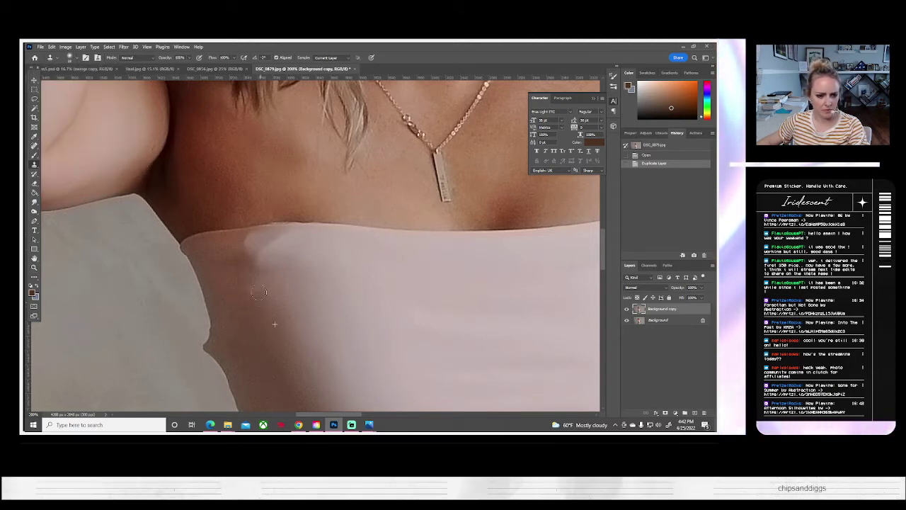
{"action": "left_click", "coordinate": [261, 317]}
{"action": "left_click", "coordinate": [261, 254]}
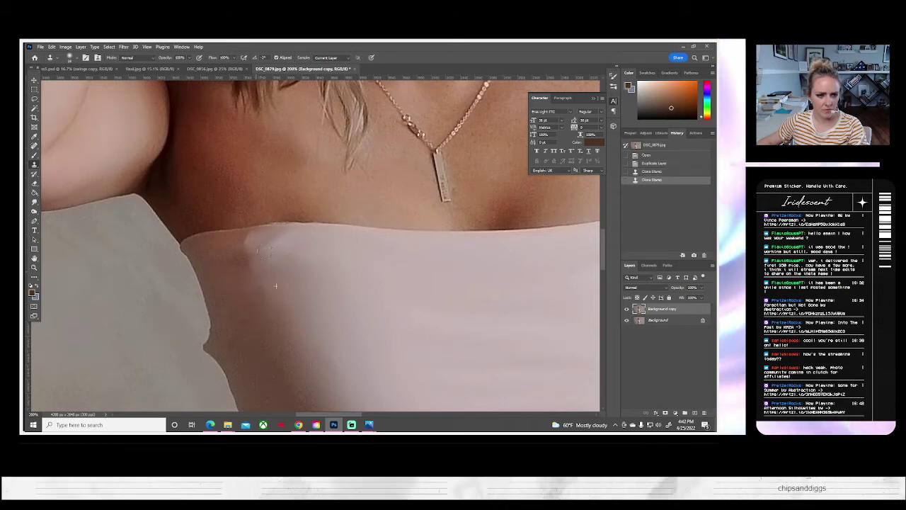
{"action": "left_click", "coordinate": [246, 249]}
{"action": "left_click", "coordinate": [279, 245]}
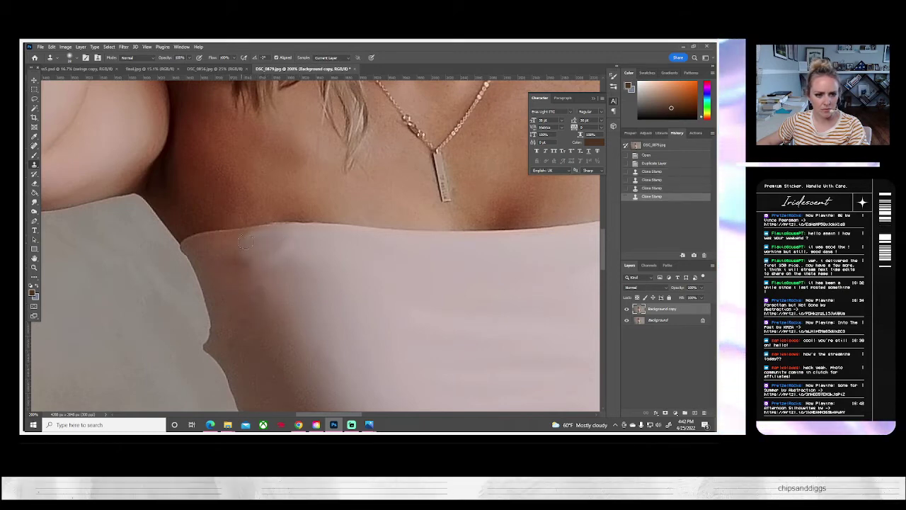
{"action": "left_click", "coordinate": [312, 241]}
{"action": "left_click", "coordinate": [257, 235]}
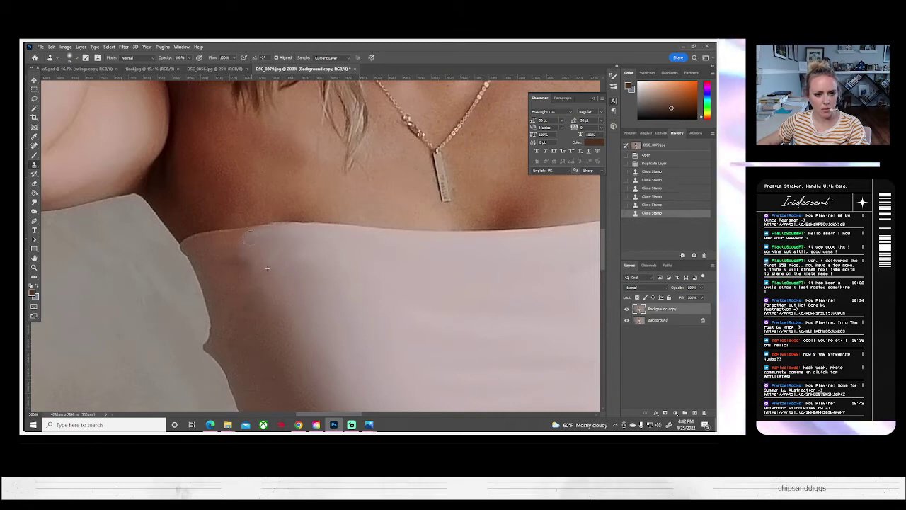
{"action": "left_click", "coordinate": [181, 283]}
- Flatten the retouched image and duplicate its Background layer as Background copy
{"action": "left_click", "coordinate": [34, 267]}
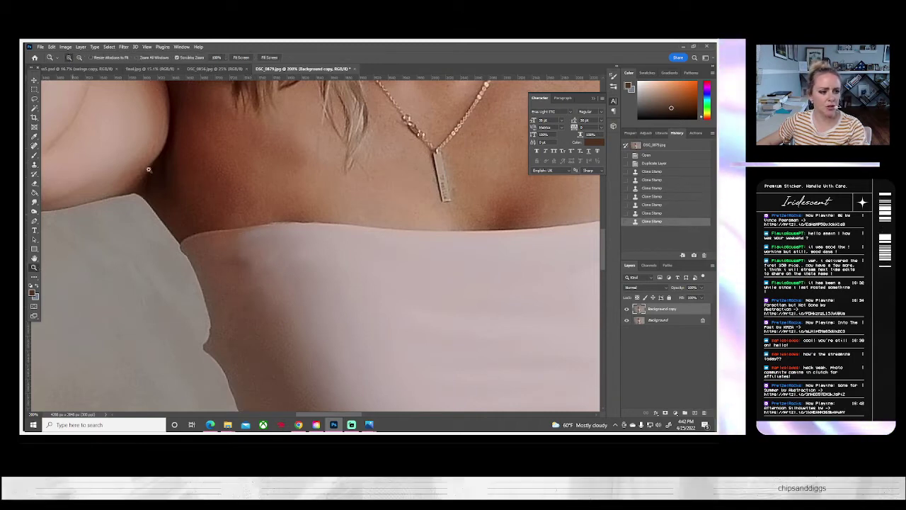
{"action": "key", "text": "ctrl+0"}
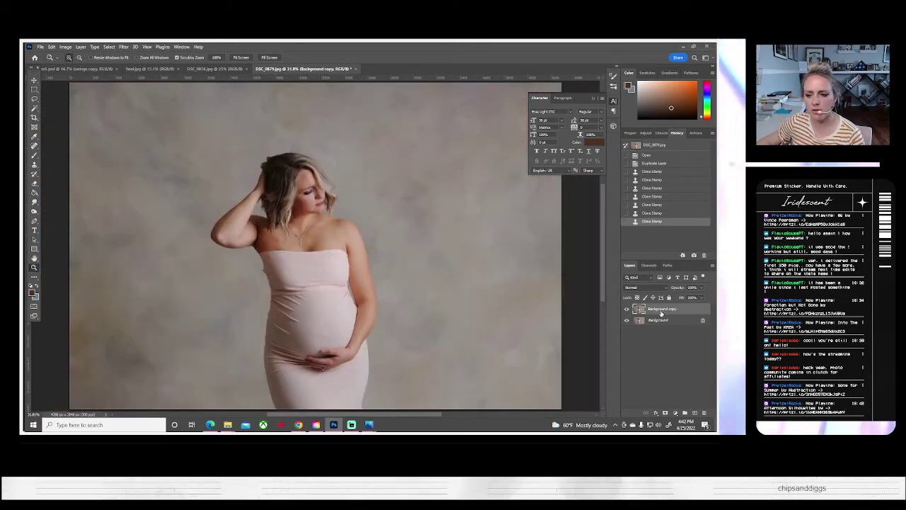
{"action": "left_click", "coordinate": [81, 46]}
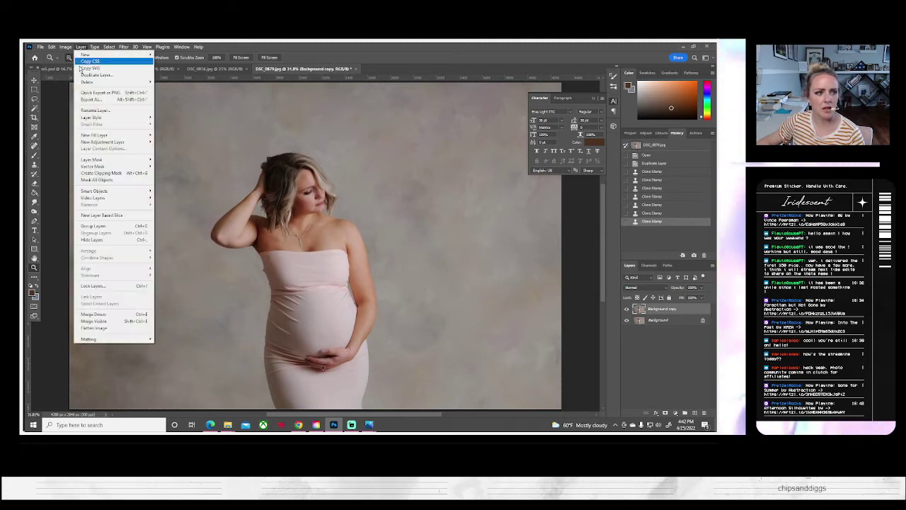
{"action": "left_click", "coordinate": [106, 328]}
{"action": "right_click", "coordinate": [648, 310]}
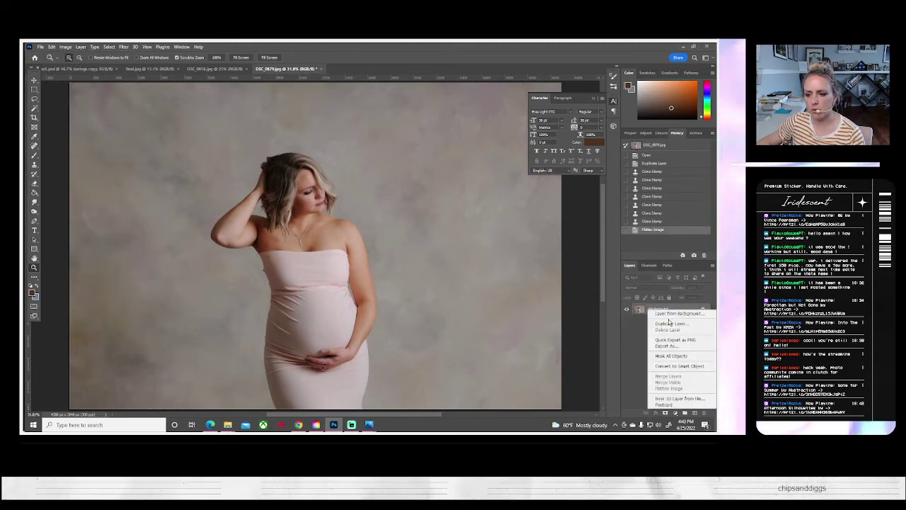
{"action": "left_click", "coordinate": [669, 325]}
{"action": "key", "text": "Return"}
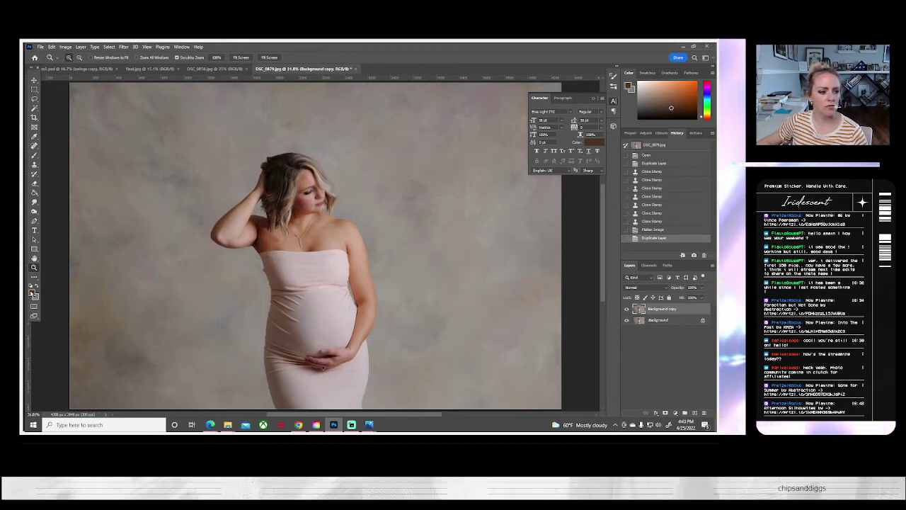
{"action": "left_click", "coordinate": [30, 286]}
{"action": "left_click", "coordinate": [65, 47]}
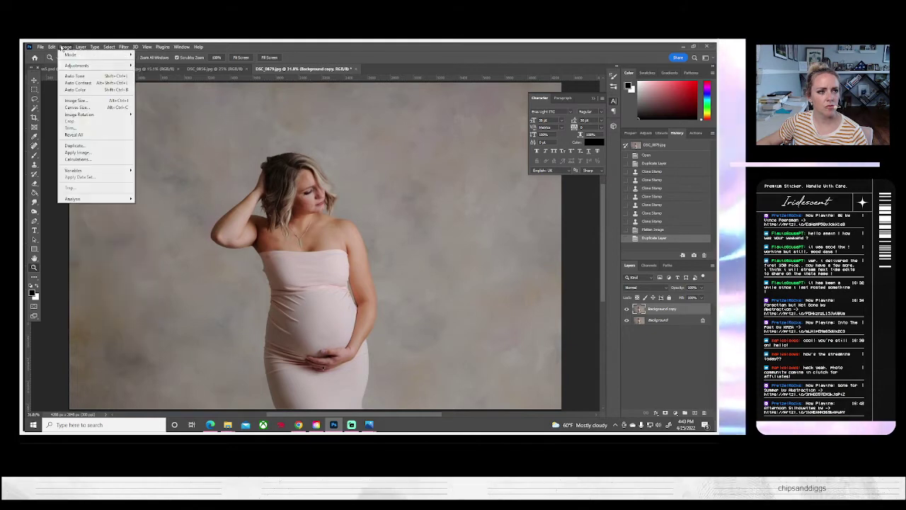
{"action": "mouse_move", "coordinate": [77, 66]}
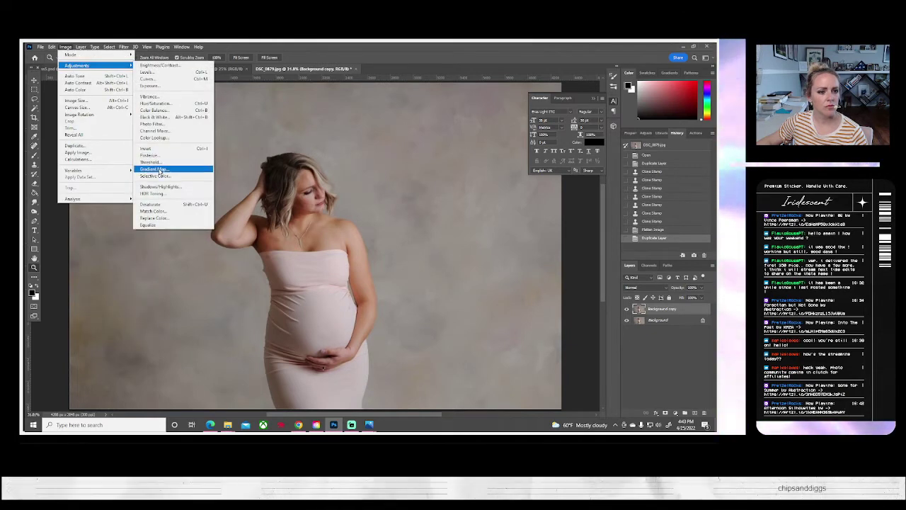
{"action": "left_click", "coordinate": [153, 167]}
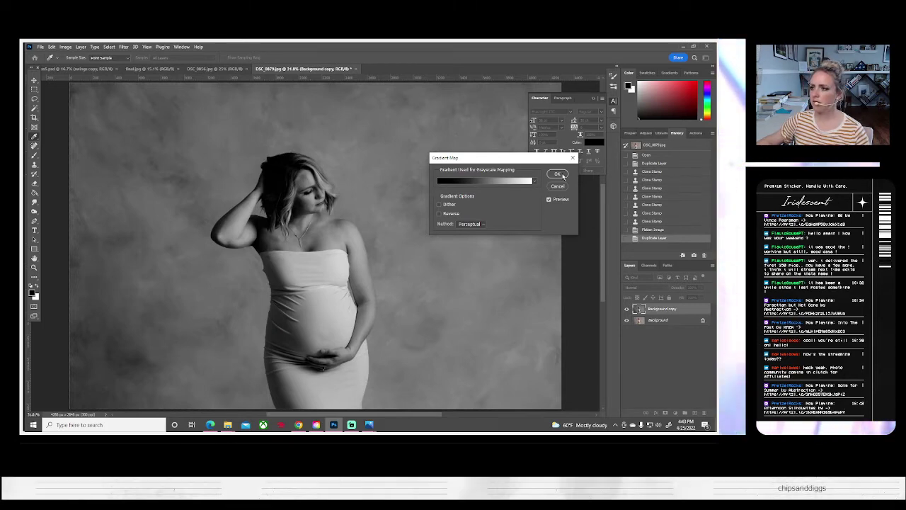
{"action": "left_click", "coordinate": [558, 187]}
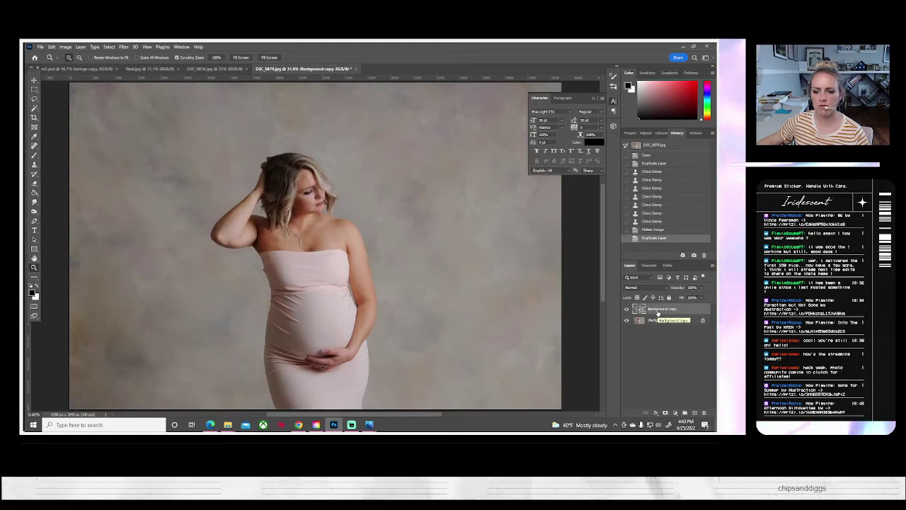
- Duplicate the Background copy layer as Background copy 2
{"action": "right_click", "coordinate": [658, 311]}
{"action": "left_click", "coordinate": [607, 141]}
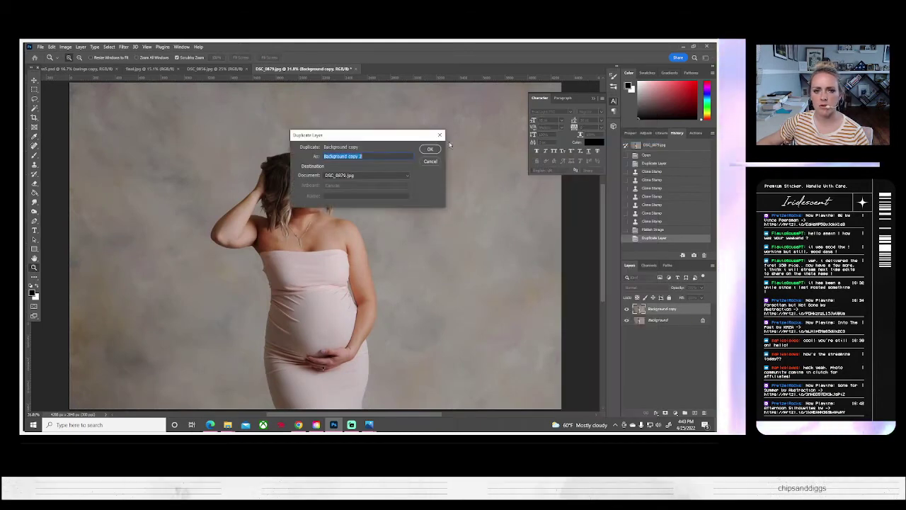
{"action": "left_click", "coordinate": [428, 150]}
{"action": "left_click", "coordinate": [64, 47]}
{"action": "mouse_move", "coordinate": [85, 65]}
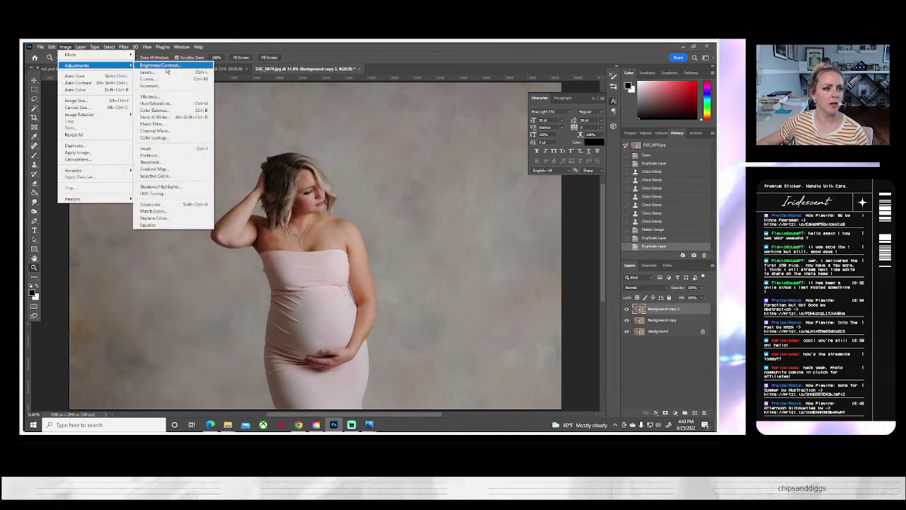
{"action": "left_click", "coordinate": [159, 69]}
{"action": "mouse_move", "coordinate": [556, 144]}
{"action": "left_mouse_down"}
{"action": "mouse_move", "coordinate": [565, 142]}
{"action": "mouse_move", "coordinate": [568, 162]}
{"action": "mouse_move", "coordinate": [566, 144]}
{"action": "left_mouse_up"}
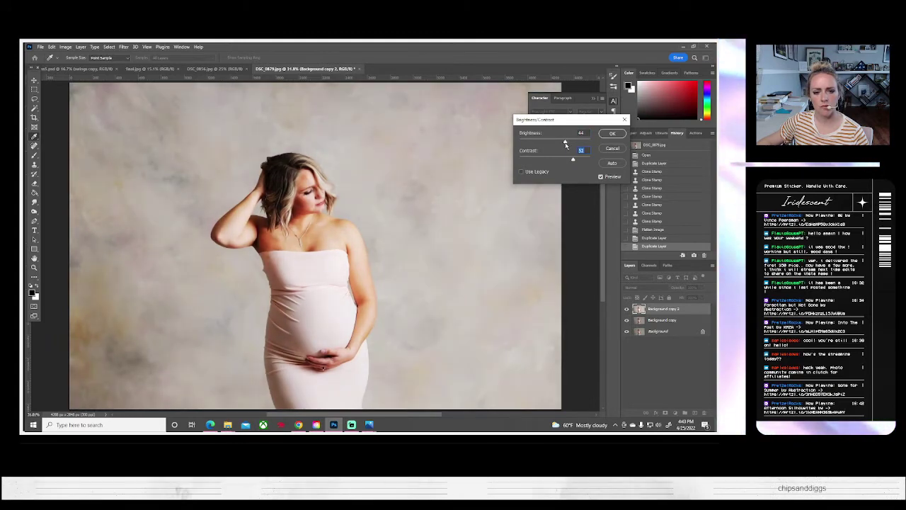
{"action": "left_click", "coordinate": [613, 148]}
{"action": "key", "text": "z"}
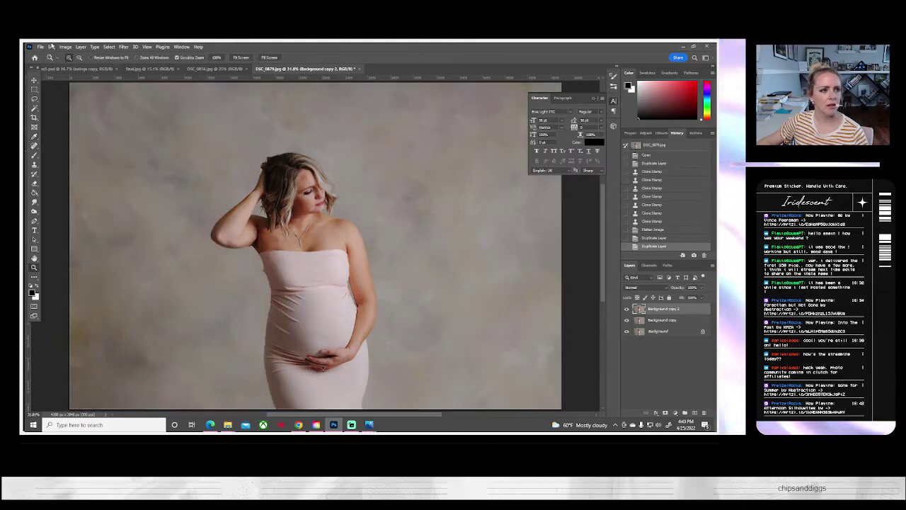
- Brighten Background copy 2 with a Curves adjustment, raising the RGB curve to about output 200 at input 150
{"action": "left_click", "coordinate": [65, 46]}
{"action": "mouse_move", "coordinate": [77, 65]}
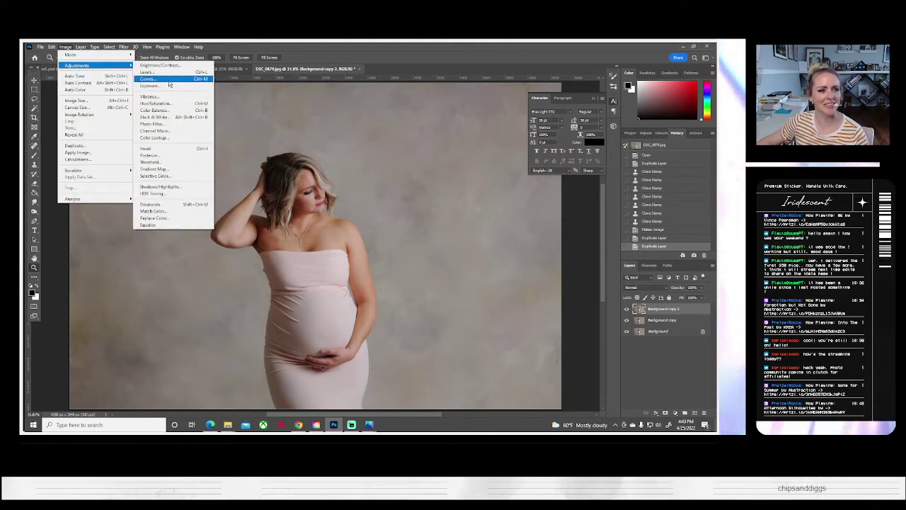
{"action": "left_click", "coordinate": [153, 79]}
{"action": "left_click_drag", "start_coordinate": [557, 157], "coordinate": [559, 143]}
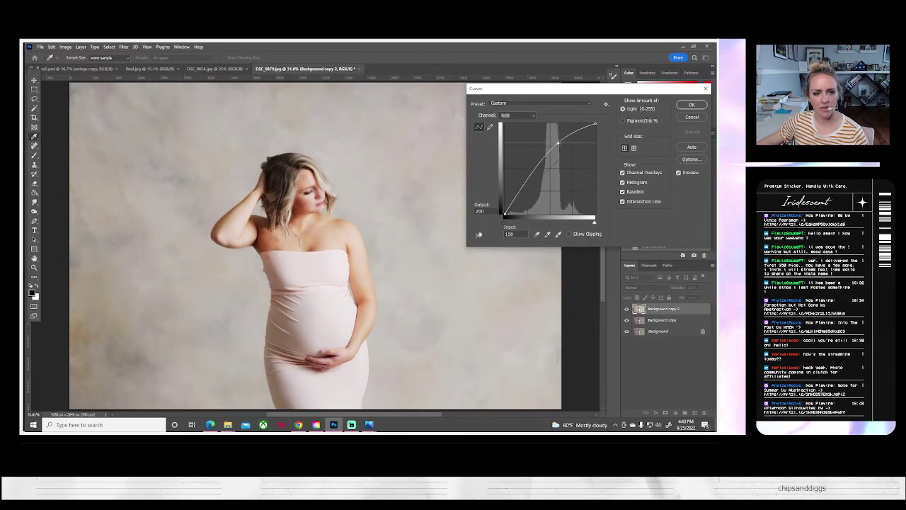
{"action": "left_click", "coordinate": [692, 104]}
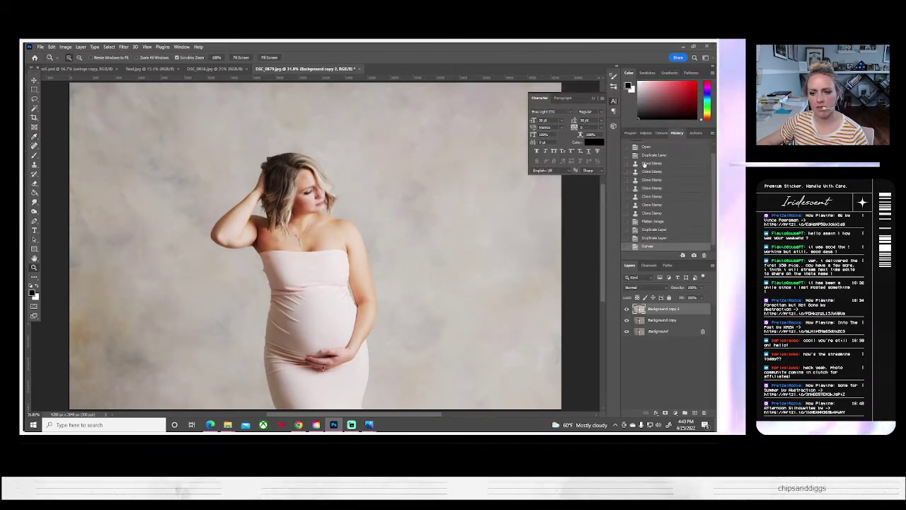
- Select the woman by tracing her outline with the Magnetic Lasso, from the dress's lower edge around her hair and arms
{"action": "left_click_drag", "start_coordinate": [34, 99], "coordinate": [57, 113]}
{"action": "left_click", "coordinate": [277, 407]}
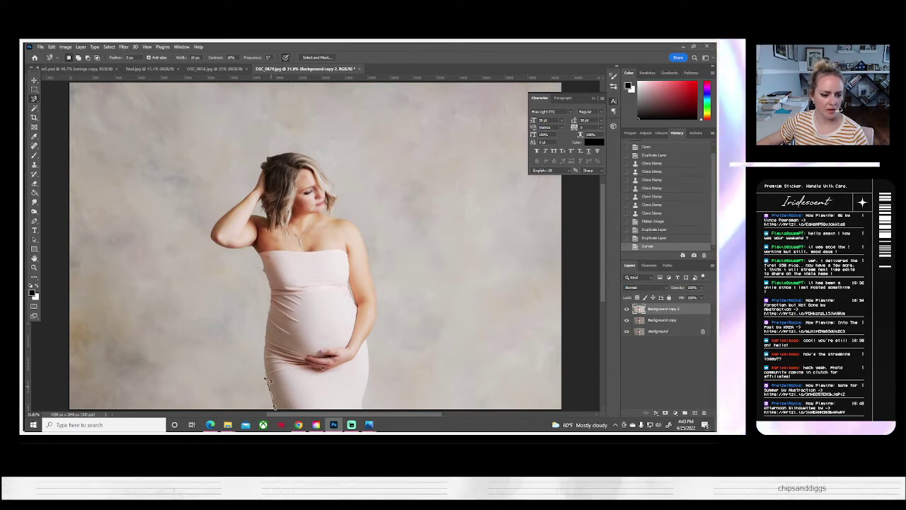
{"action": "key", "text": "Escape"}
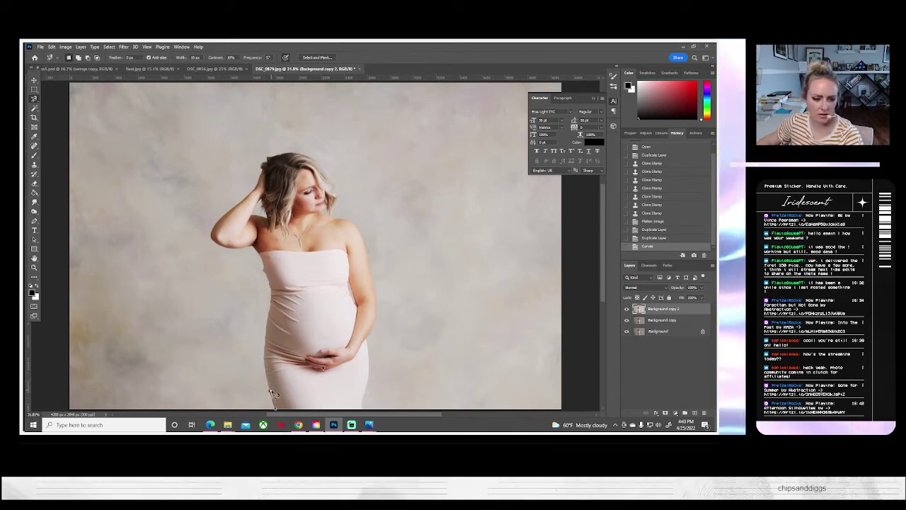
{"action": "left_click", "coordinate": [274, 406]}
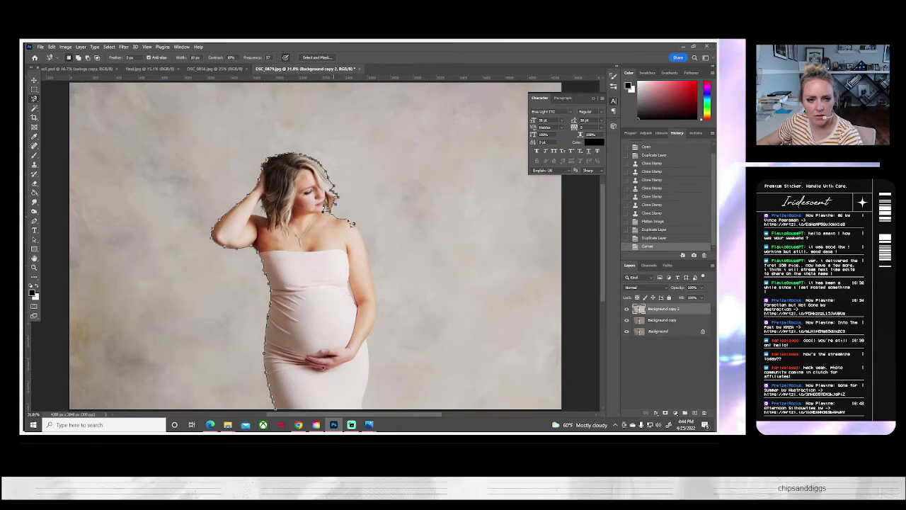
{"action": "left_click_drag", "start_coordinate": [364, 236], "coordinate": [374, 275]}
{"action": "left_click_drag", "start_coordinate": [381, 320], "coordinate": [368, 404]}
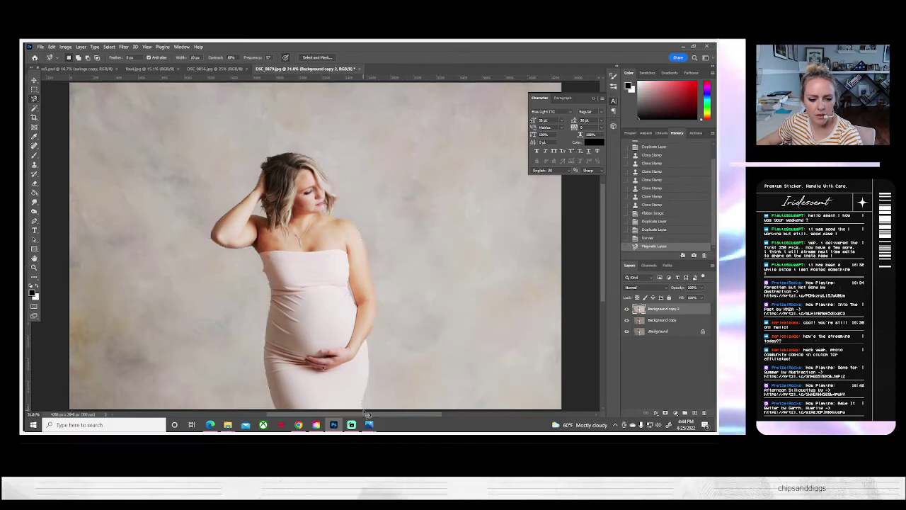
{"action": "double_click", "coordinate": [367, 414]}
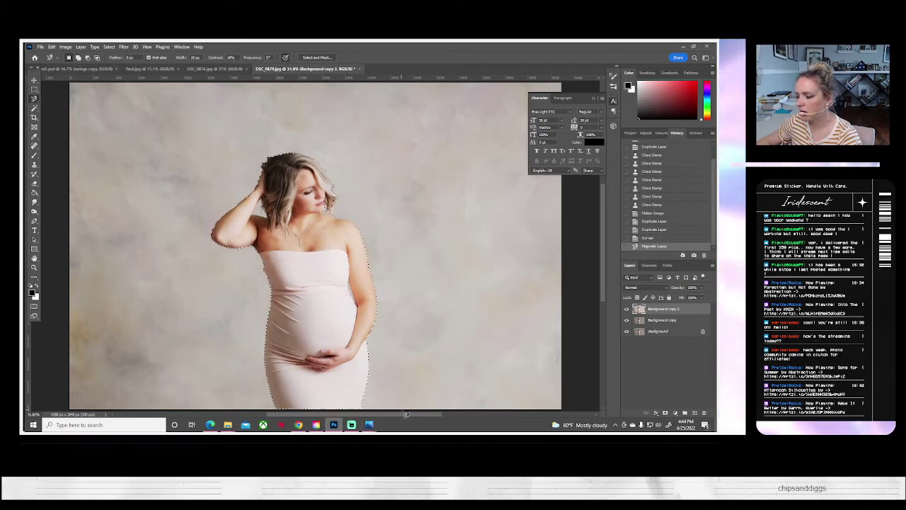
- Subtract the backdrop gap between the raised arm and the hair from the selection of the woman
{"action": "key", "text": "Delete"}
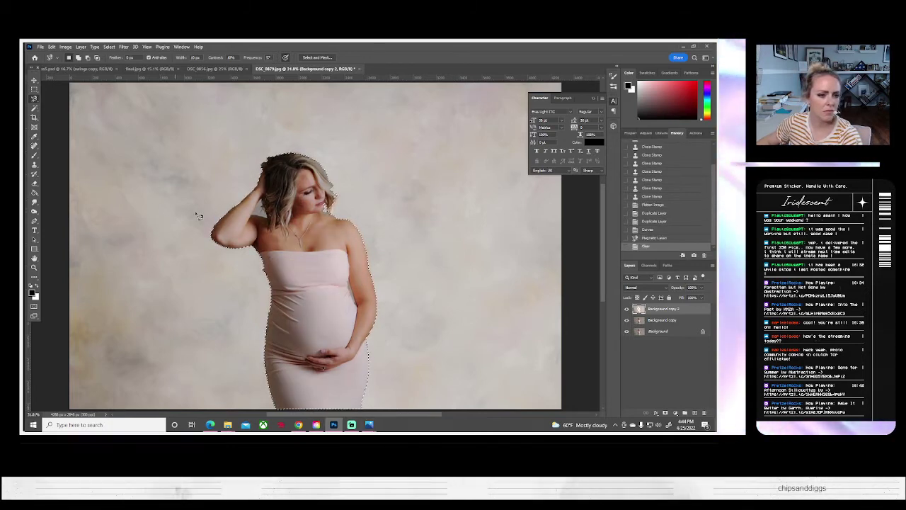
{"action": "key", "text": "ctrl+z"}
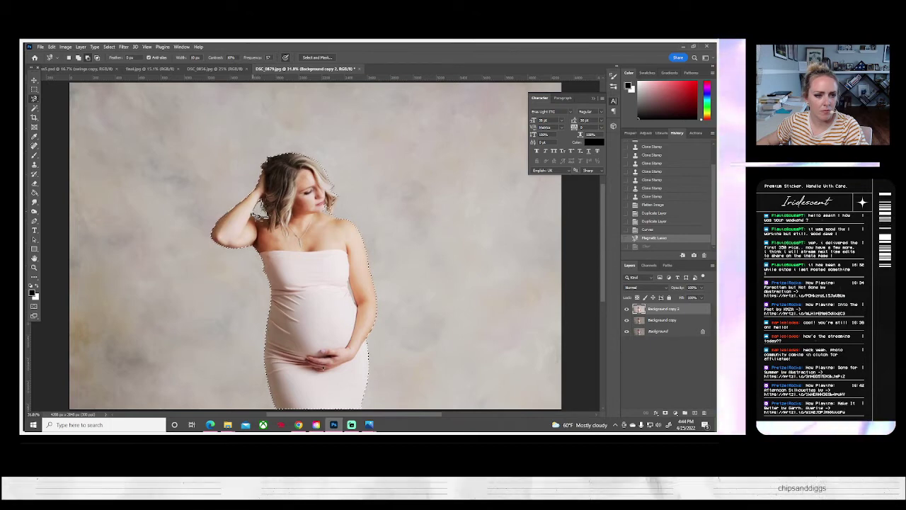
{"action": "left_click", "coordinate": [257, 215]}
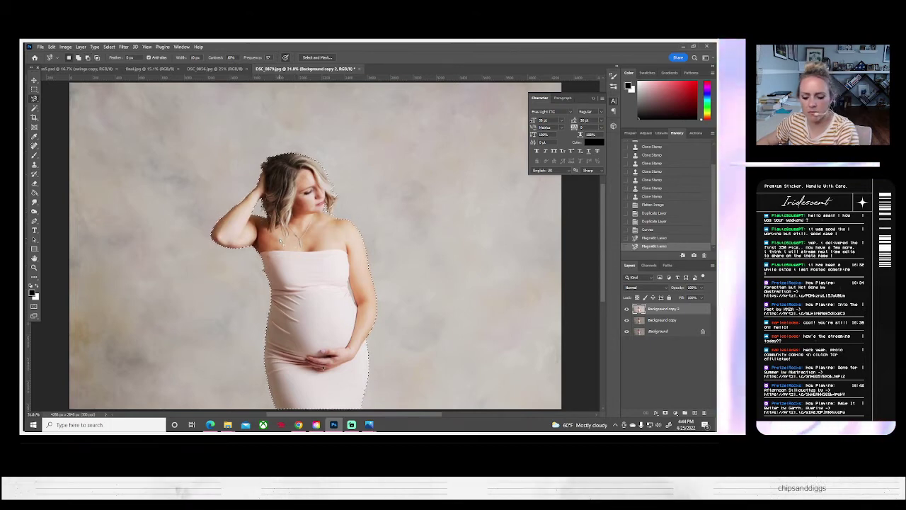
- Clear the selected woman from Background copy 2, deselect, and toggle that layer's visibility to compare the backdrop
{"action": "key", "text": "Delete"}
{"action": "left_click", "coordinate": [109, 46]}
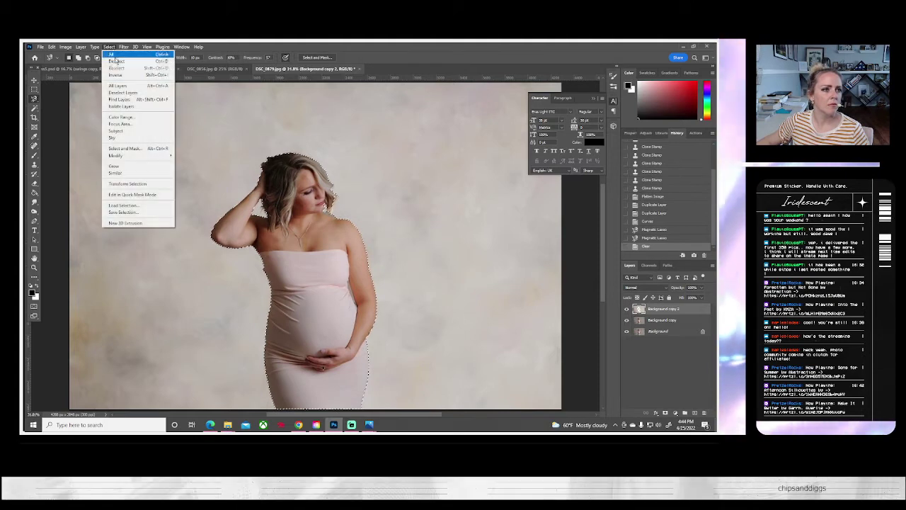
{"action": "left_click", "coordinate": [124, 61]}
{"action": "left_click", "coordinate": [626, 309]}
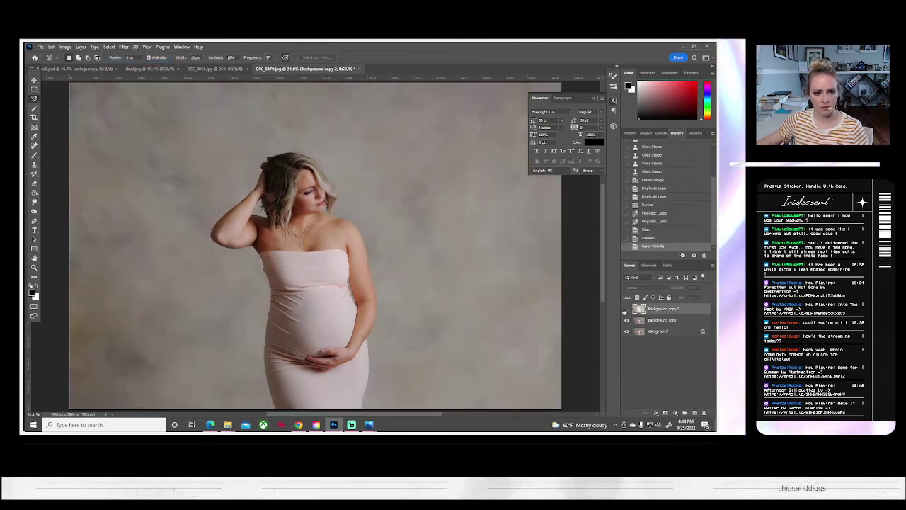
{"action": "left_click", "coordinate": [626, 309]}
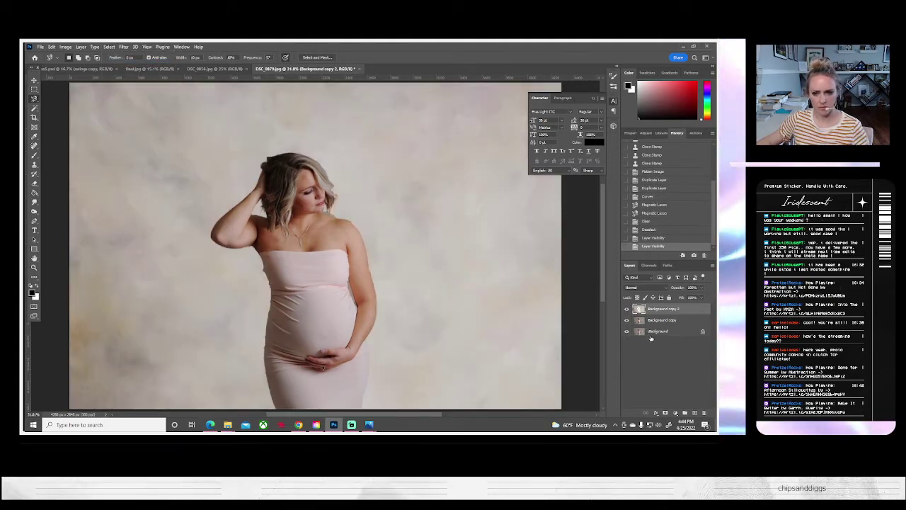
- Duplicate the Background copy layer as Background copy 3
{"action": "right_click", "coordinate": [651, 321]}
{"action": "left_click", "coordinate": [576, 141]}
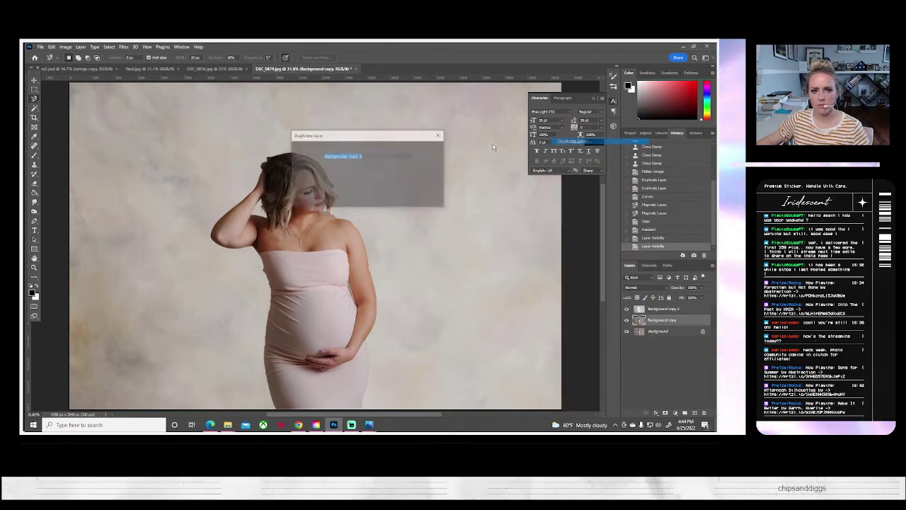
{"action": "left_click", "coordinate": [429, 151]}
- Apply a Brightness/Contrast adjustment to Background copy 3 with brightness about 23 and contrast 21
{"action": "left_click", "coordinate": [65, 47]}
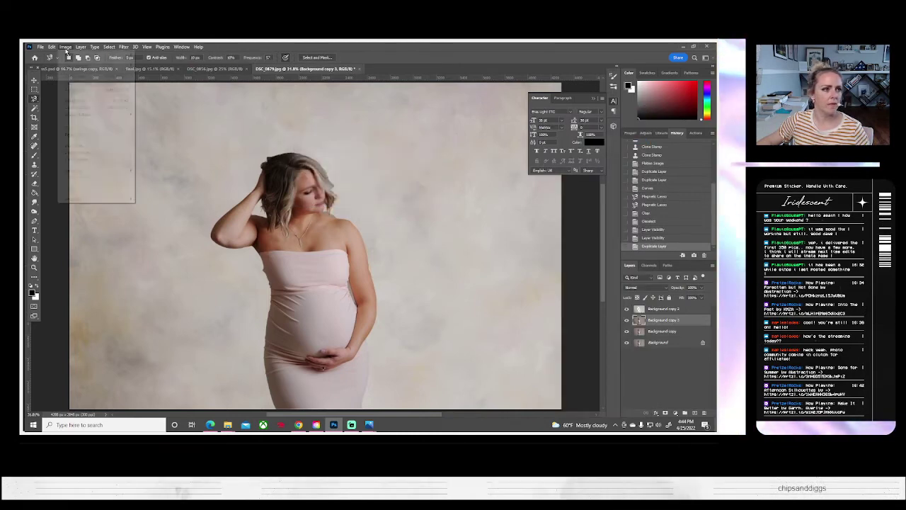
{"action": "mouse_move", "coordinate": [85, 65]}
{"action": "left_click", "coordinate": [163, 65]}
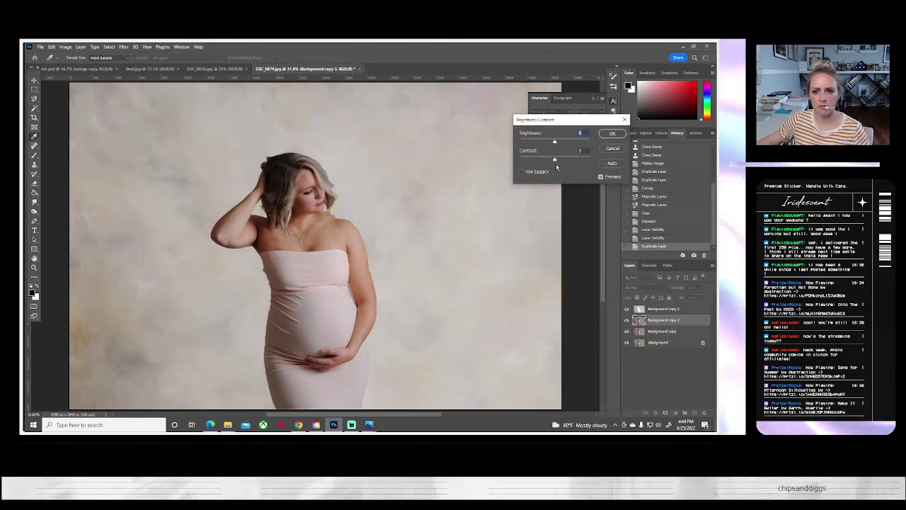
{"action": "mouse_move", "coordinate": [555, 160]}
{"action": "left_mouse_down"}
{"action": "mouse_move", "coordinate": [571, 163]}
{"action": "mouse_move", "coordinate": [551, 166]}
{"action": "mouse_move", "coordinate": [564, 167]}
{"action": "left_mouse_up"}
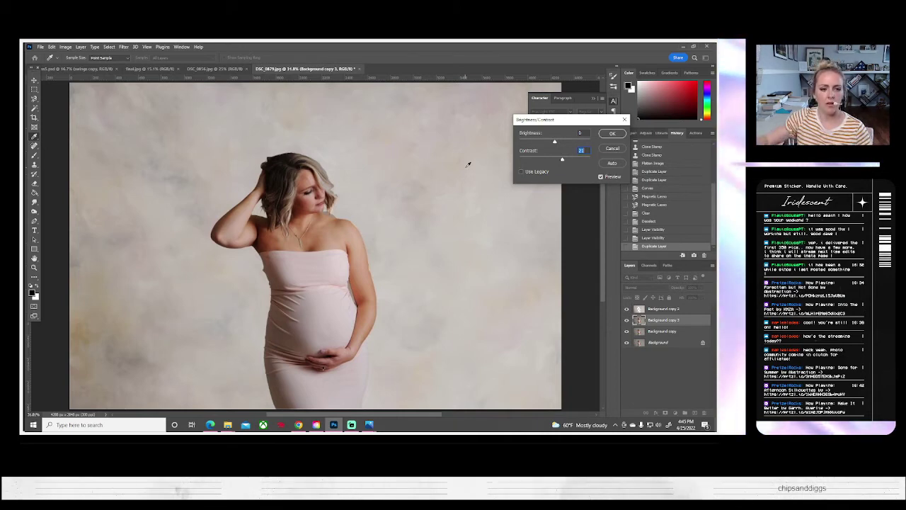
{"action": "left_click_drag", "start_coordinate": [555, 144], "coordinate": [559, 146]}
{"action": "left_click", "coordinate": [561, 145]}
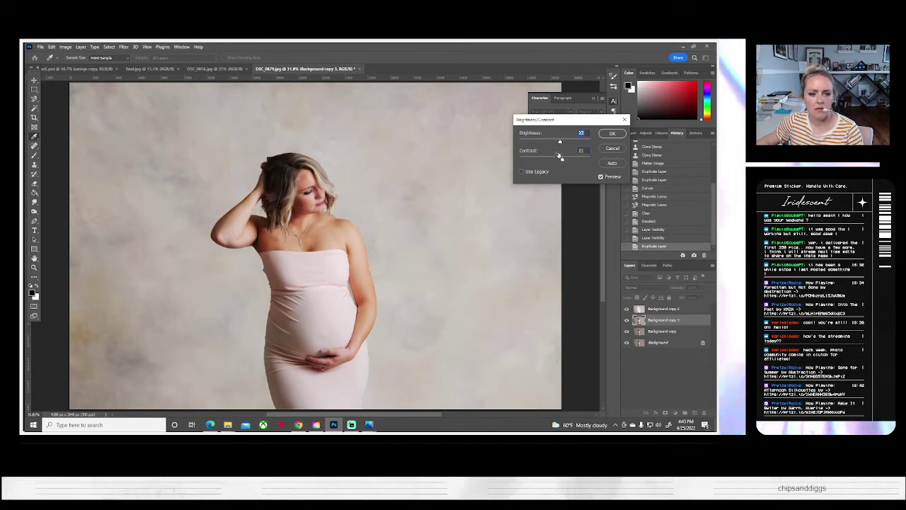
{"action": "left_click", "coordinate": [612, 134]}
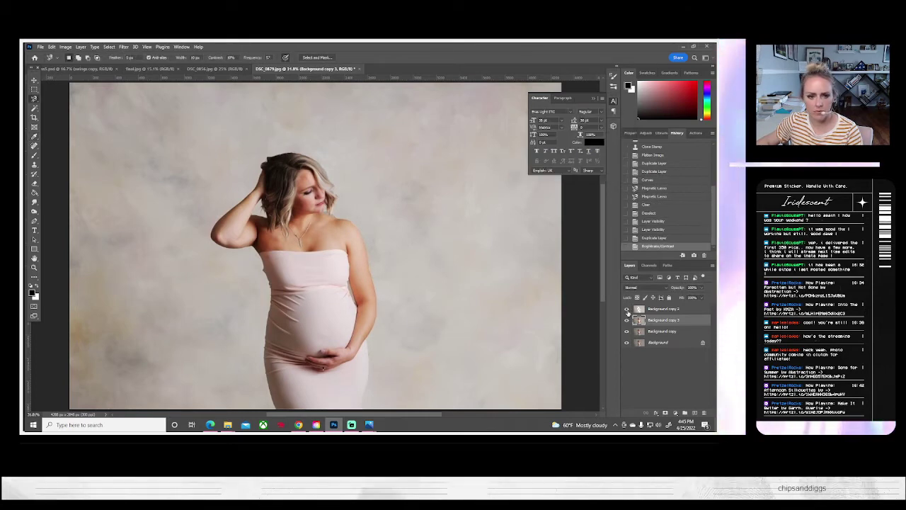
- Toggle the visibility of Background copy 2 to compare the backdrop behind the adjusted woman
{"action": "left_click", "coordinate": [627, 310]}
{"action": "left_click", "coordinate": [627, 309]}
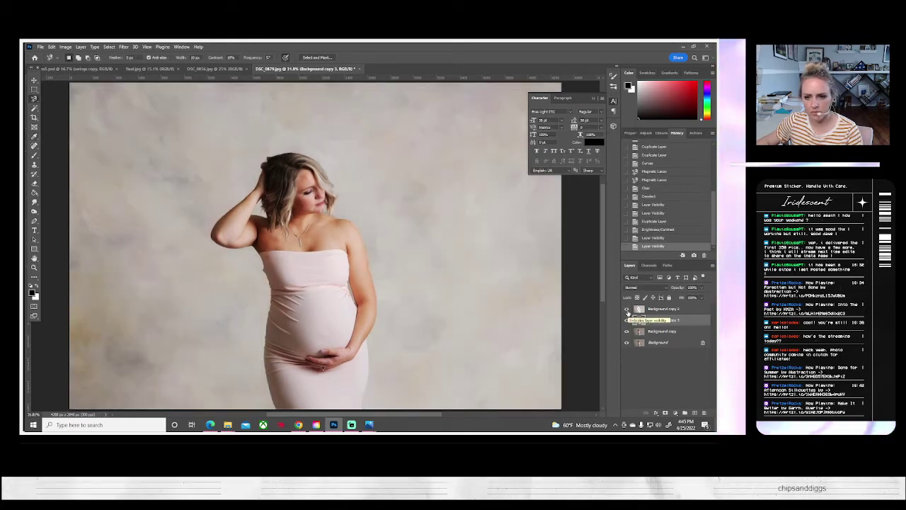
{"action": "left_click", "coordinate": [627, 310]}
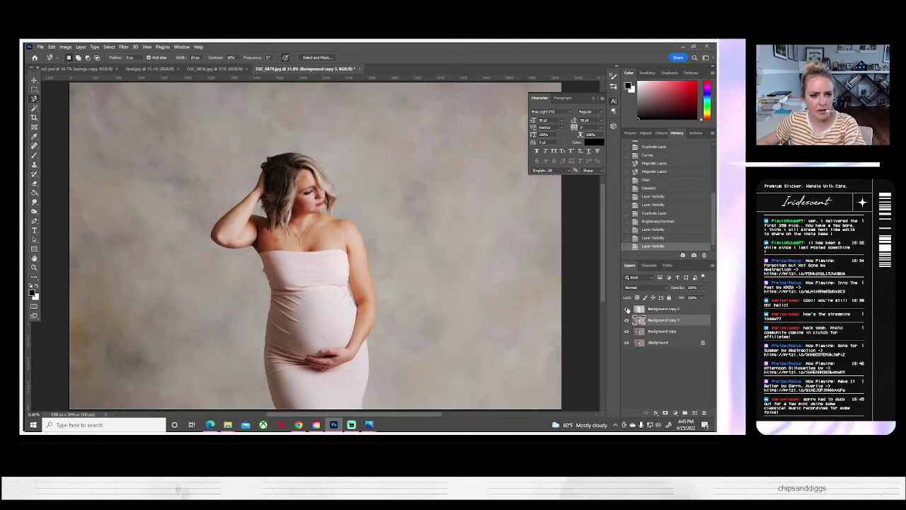
{"action": "left_click", "coordinate": [626, 310]}
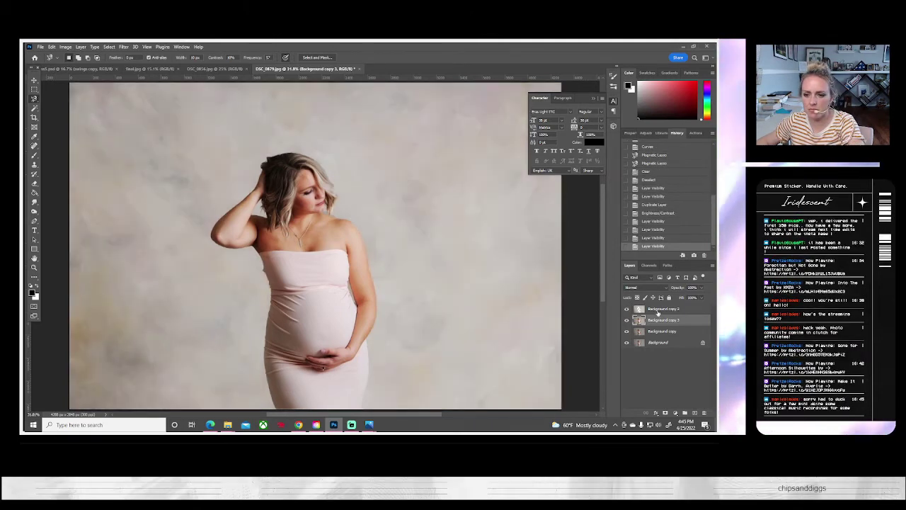
- Erase edge remnants around the woman's hair and body on Background copy 2 using an enlarged soft round Eraser
{"action": "left_click", "coordinate": [659, 310]}
{"action": "left_click", "coordinate": [34, 185]}
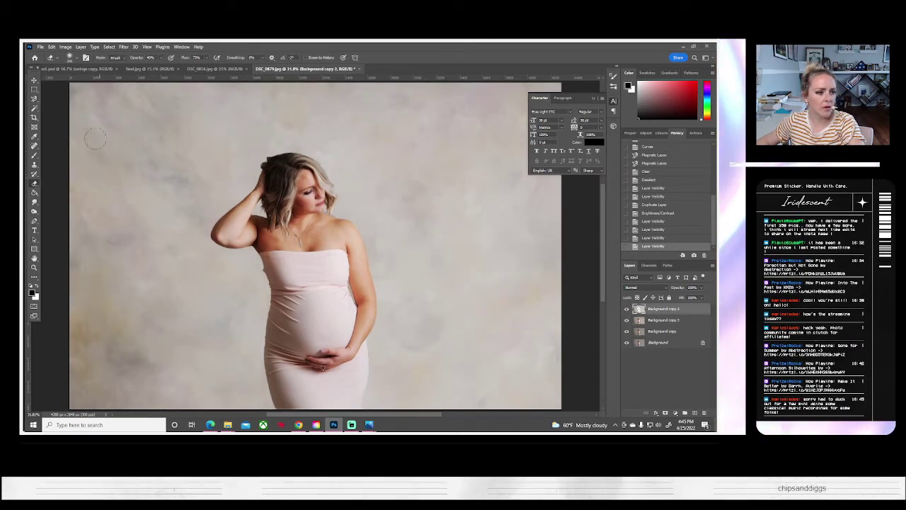
{"action": "left_click", "coordinate": [77, 61]}
{"action": "left_click", "coordinate": [106, 81]}
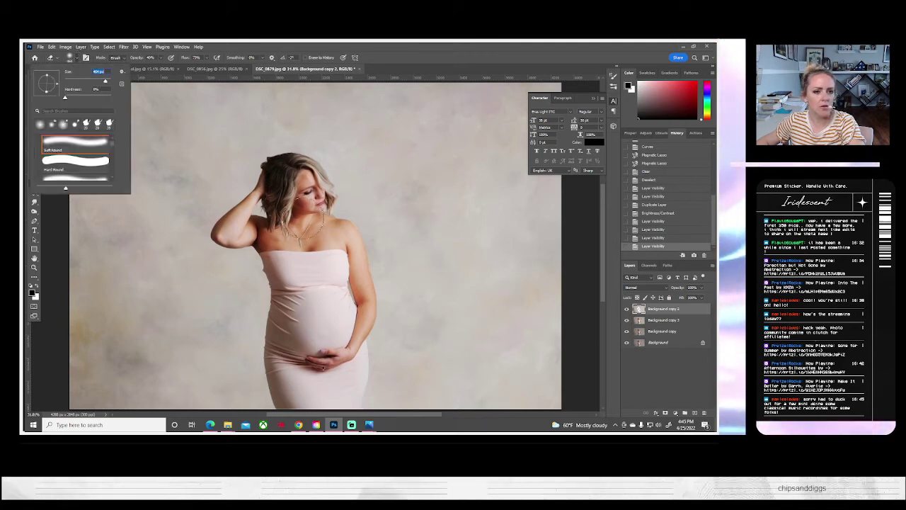
{"action": "mouse_move", "coordinate": [287, 174]}
{"action": "left_mouse_down"}
{"action": "mouse_move", "coordinate": [337, 211]}
{"action": "mouse_move", "coordinate": [336, 194]}
{"action": "mouse_move", "coordinate": [286, 154]}
{"action": "mouse_move", "coordinate": [354, 250]}
{"action": "mouse_move", "coordinate": [367, 370]}
{"action": "mouse_move", "coordinate": [340, 415]}
{"action": "left_mouse_up"}
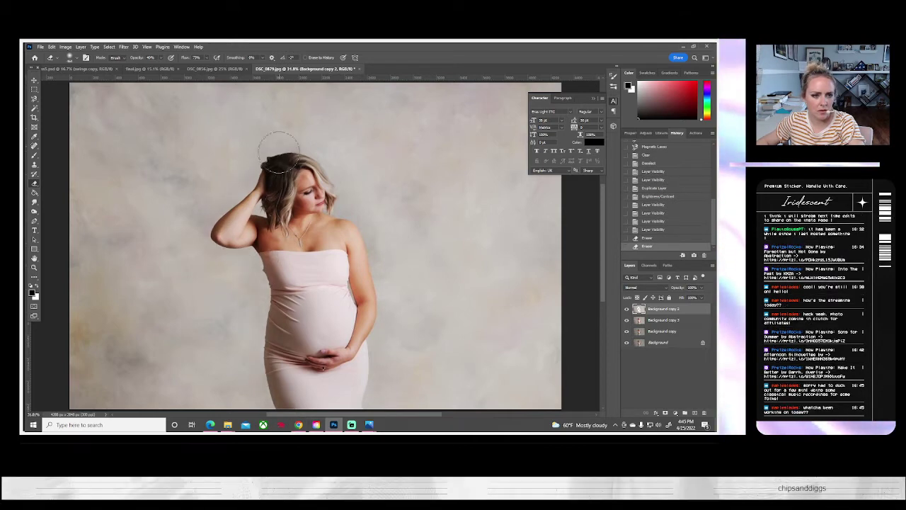
{"action": "mouse_move", "coordinate": [260, 152]}
{"action": "left_mouse_down"}
{"action": "mouse_move", "coordinate": [290, 170]}
{"action": "mouse_move", "coordinate": [297, 188]}
{"action": "left_mouse_up"}
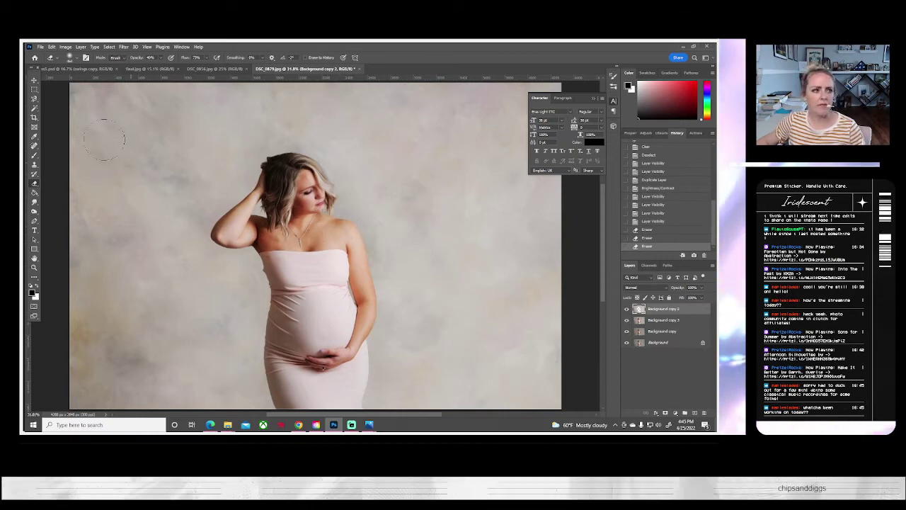
- Compare the colorized flag photo with its original using final.jpg's pre-flatten history state and Layer 1's visibility, then view the girl-with-balloon composite
{"action": "left_click", "coordinate": [145, 70]}
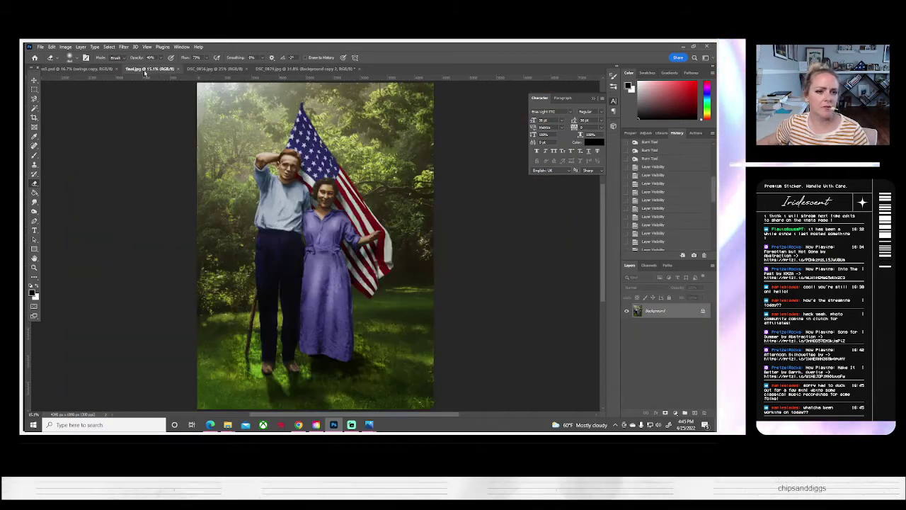
{"action": "scroll", "coordinate": [655, 237], "scroll_direction": "down", "scroll_amount": 3}
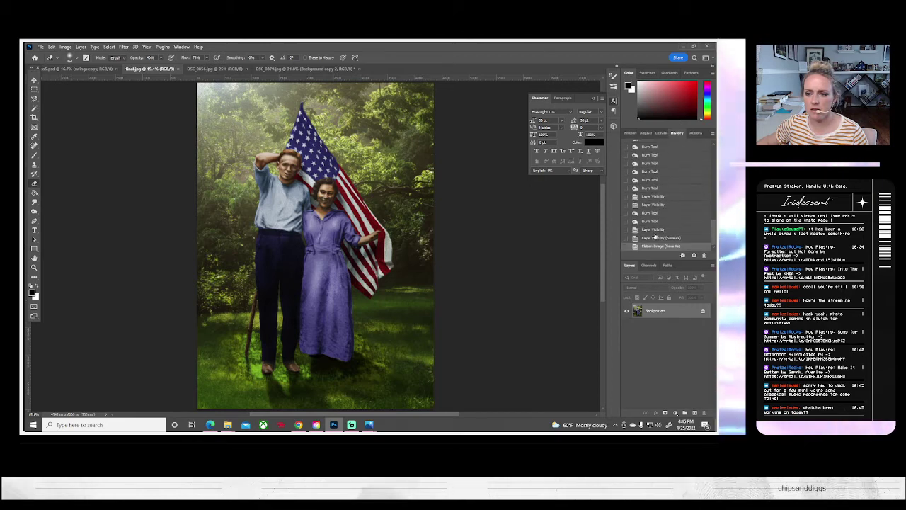
{"action": "left_click", "coordinate": [655, 238]}
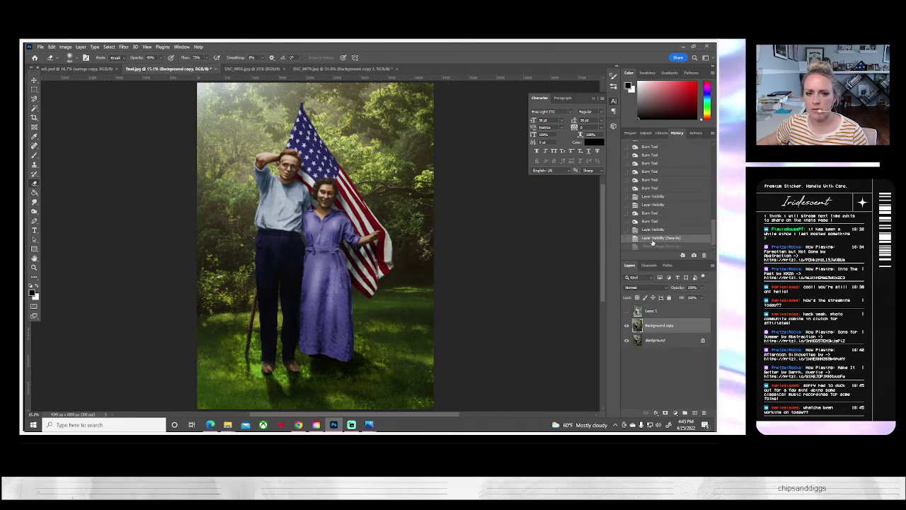
{"action": "left_click", "coordinate": [626, 312]}
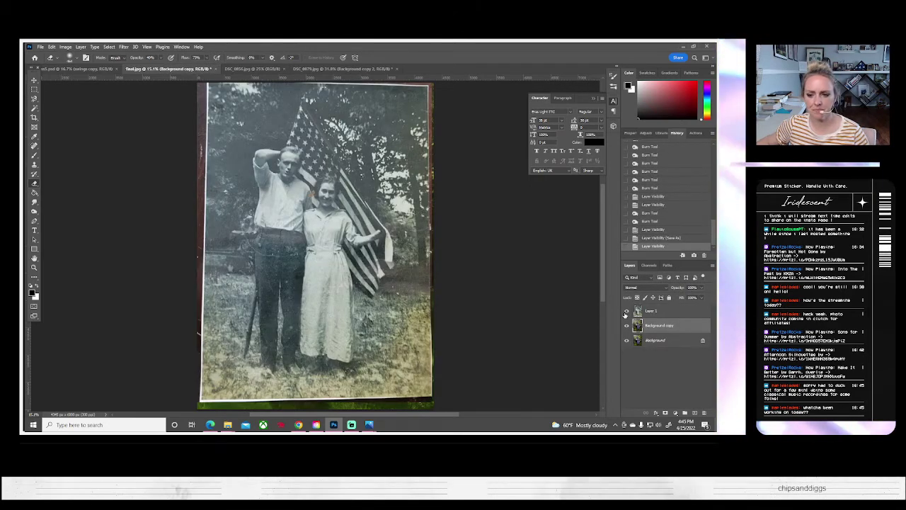
{"action": "left_click", "coordinate": [626, 312]}
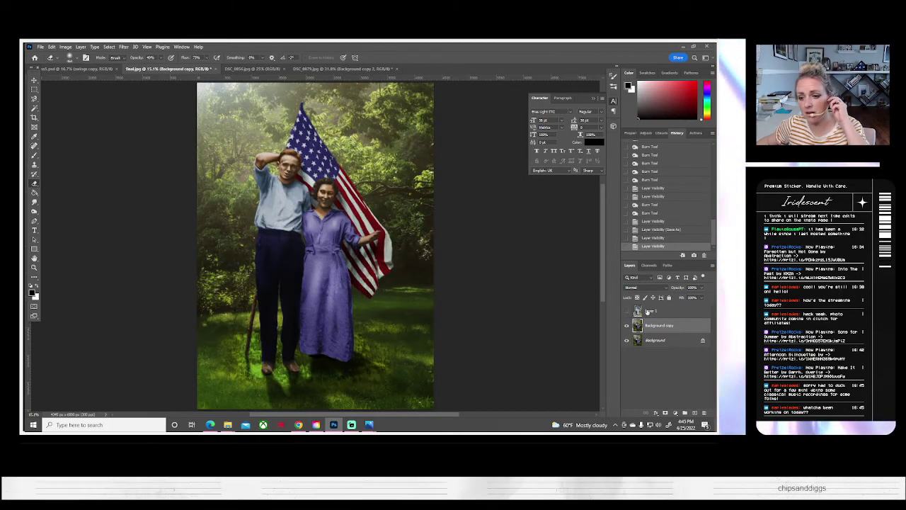
{"action": "left_click", "coordinate": [627, 312]}
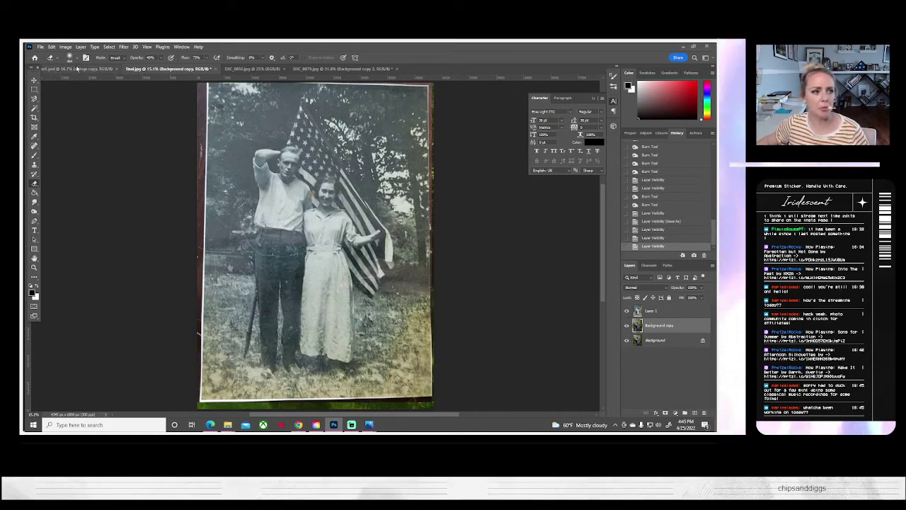
{"action": "left_click", "coordinate": [68, 69]}
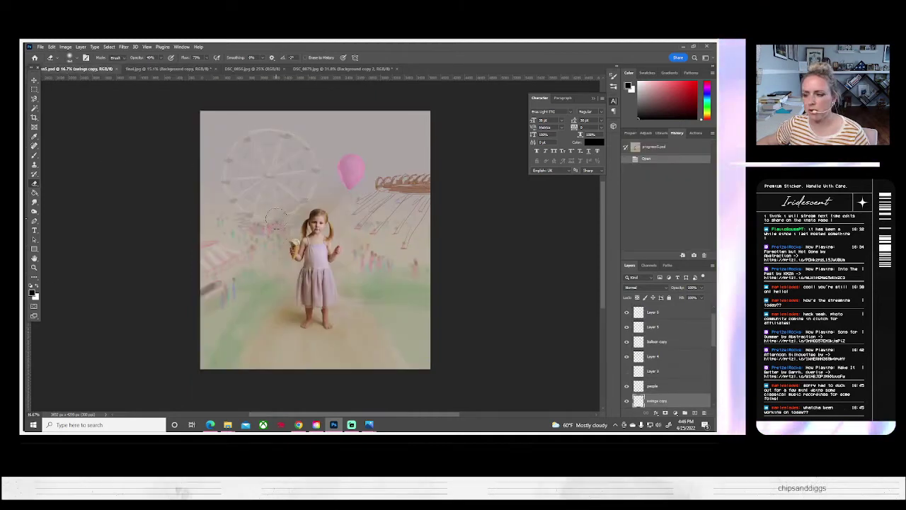
- Return to DSC_0879.jpg and toggle Background copy 2's visibility to inspect the erased edges around the woman
{"action": "left_click", "coordinate": [343, 69]}
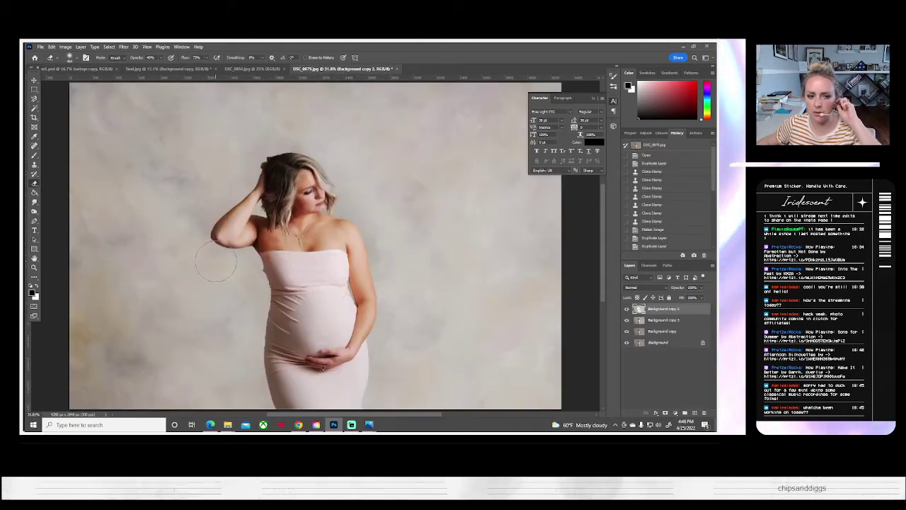
{"action": "left_click", "coordinate": [627, 310]}
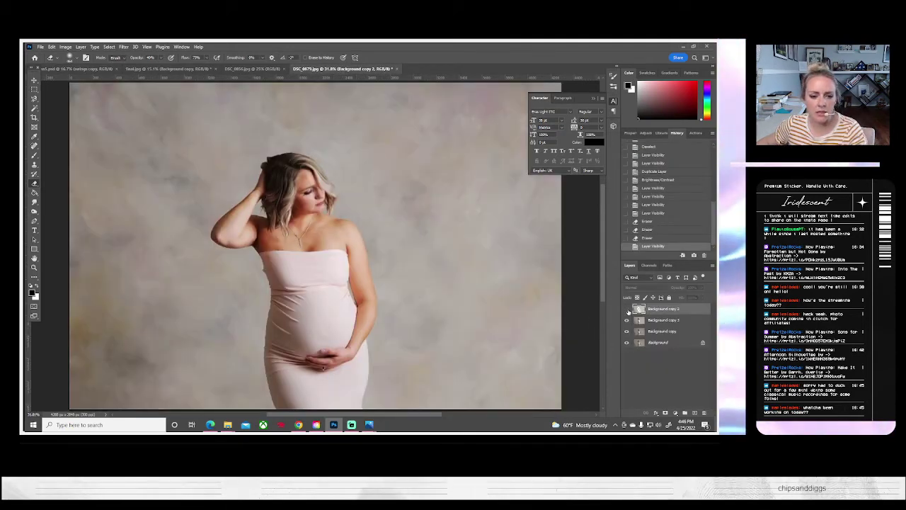
{"action": "left_click", "coordinate": [626, 310]}
{"action": "left_click", "coordinate": [627, 311]}
{"action": "left_click", "coordinate": [627, 310]}
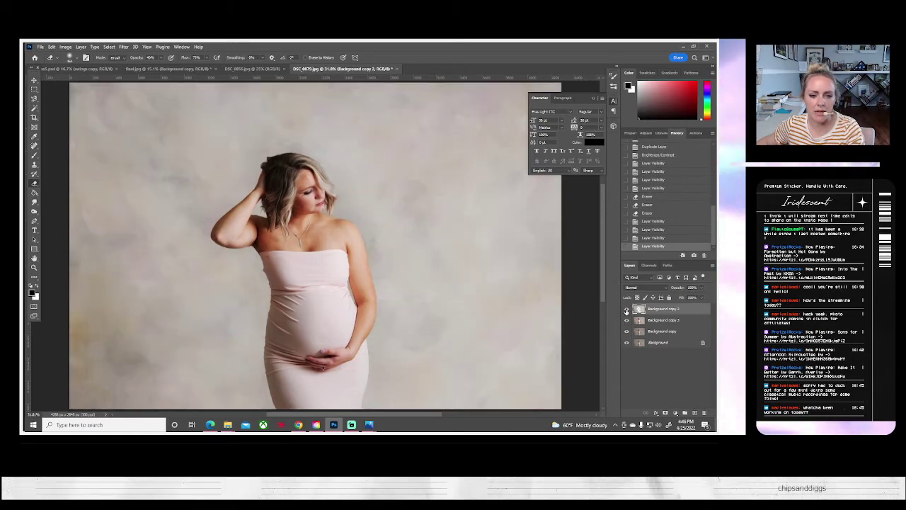
- Erase the remaining edge remnants along the woman's lowered arm and both sides of her dress on Background copy 2
{"action": "left_click", "coordinate": [355, 274]}
{"action": "left_click", "coordinate": [355, 274]}
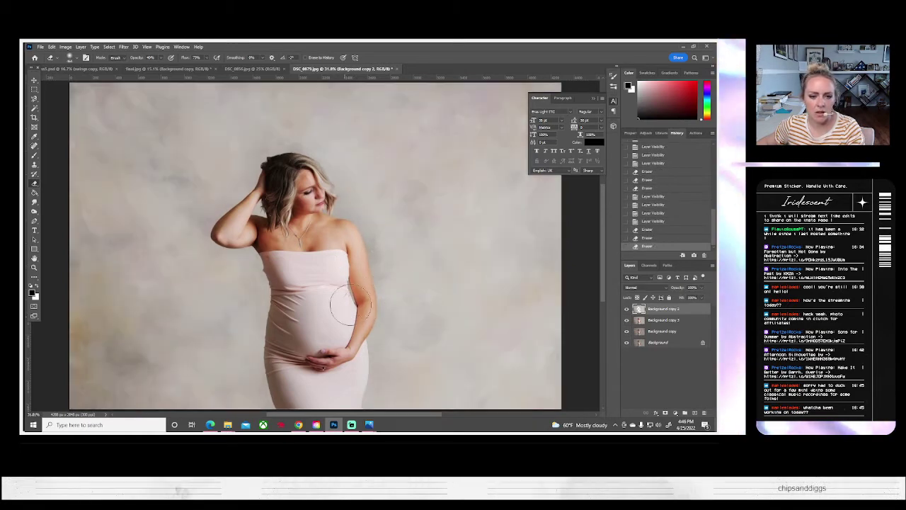
{"action": "left_click", "coordinate": [350, 290]}
{"action": "left_click", "coordinate": [267, 388]}
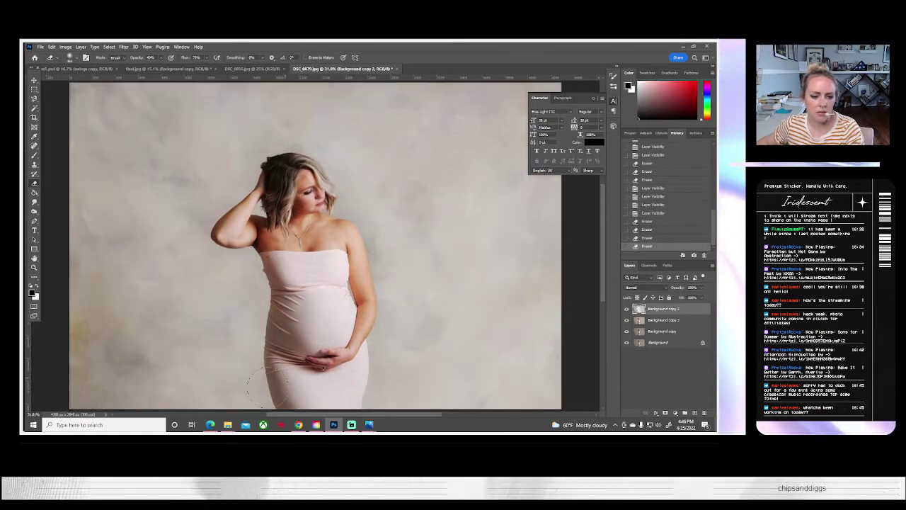
{"action": "left_click", "coordinate": [271, 316]}
{"action": "left_click", "coordinate": [365, 312]}
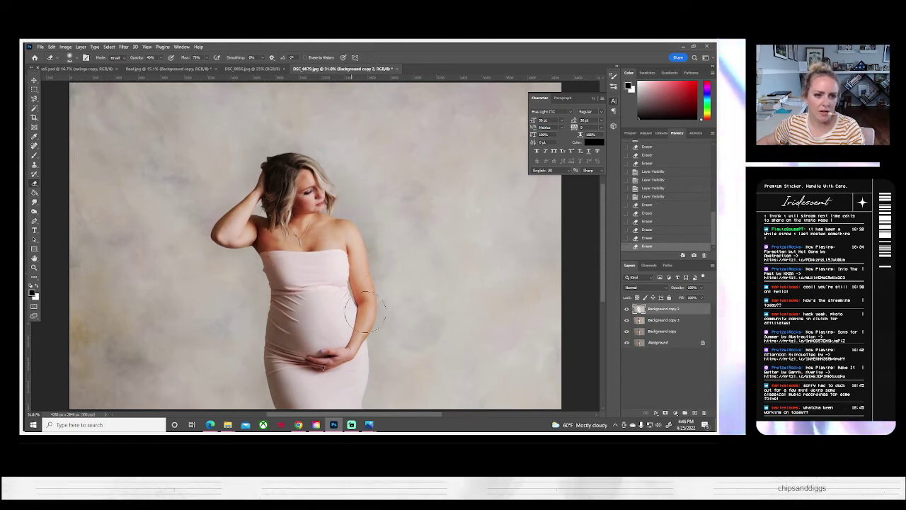
- Flatten the image and duplicate the flattened Background layer as Background copy
{"action": "left_click", "coordinate": [81, 47]}
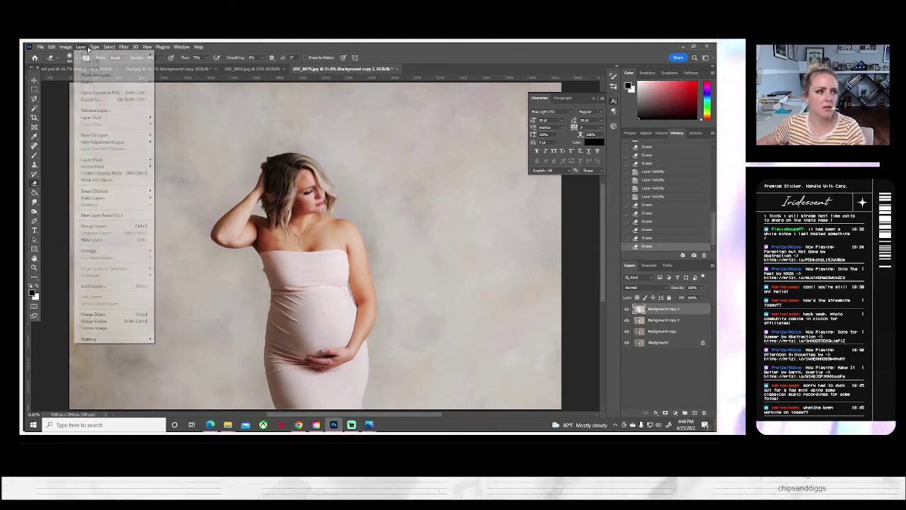
{"action": "left_click", "coordinate": [113, 328]}
{"action": "right_click", "coordinate": [648, 309]}
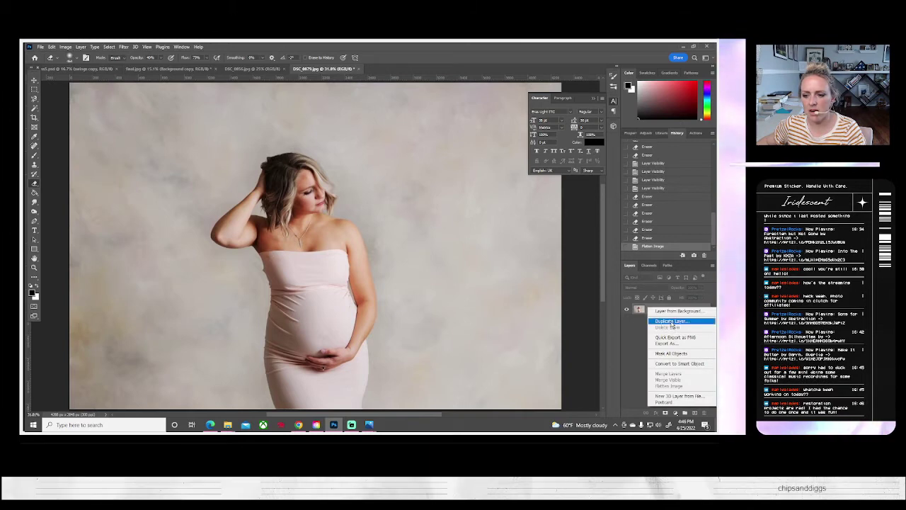
{"action": "left_click", "coordinate": [662, 324]}
{"action": "left_click", "coordinate": [430, 149]}
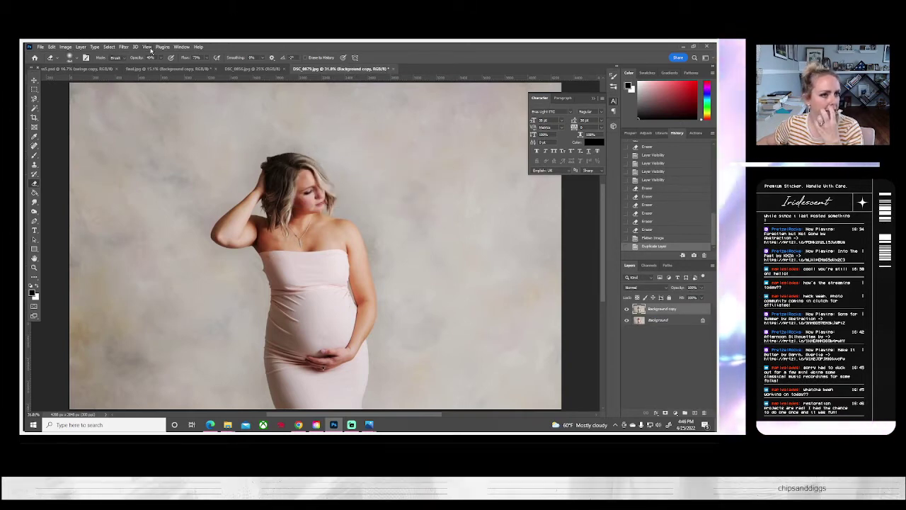
- Open the Liquify filter for the Background copy layer
{"action": "left_click", "coordinate": [123, 47]}
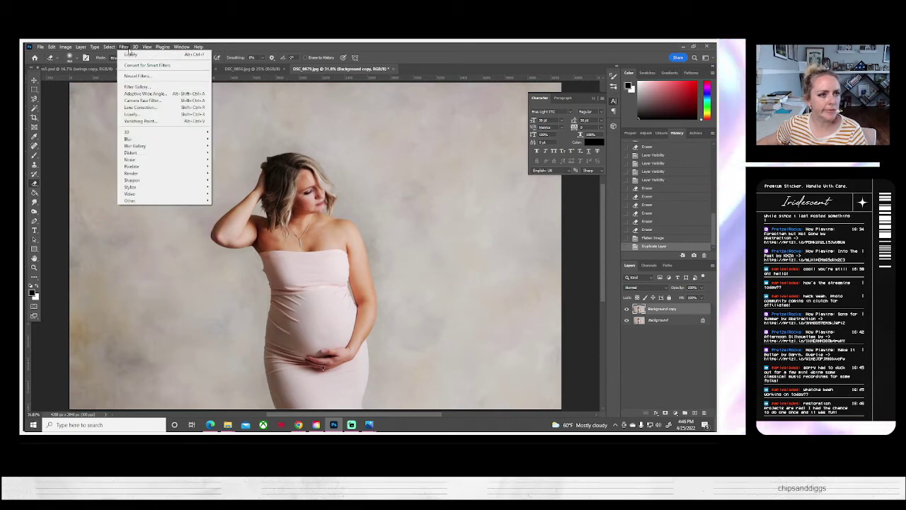
{"action": "left_click", "coordinate": [135, 114]}
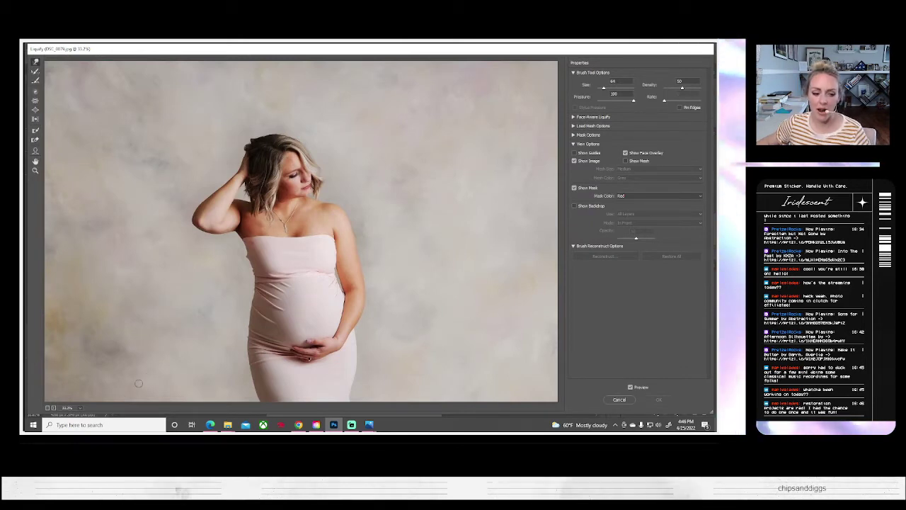
- Switch to the Photos app and examine the family porch composite above its source photos up close
{"action": "left_click", "coordinate": [226, 425]}
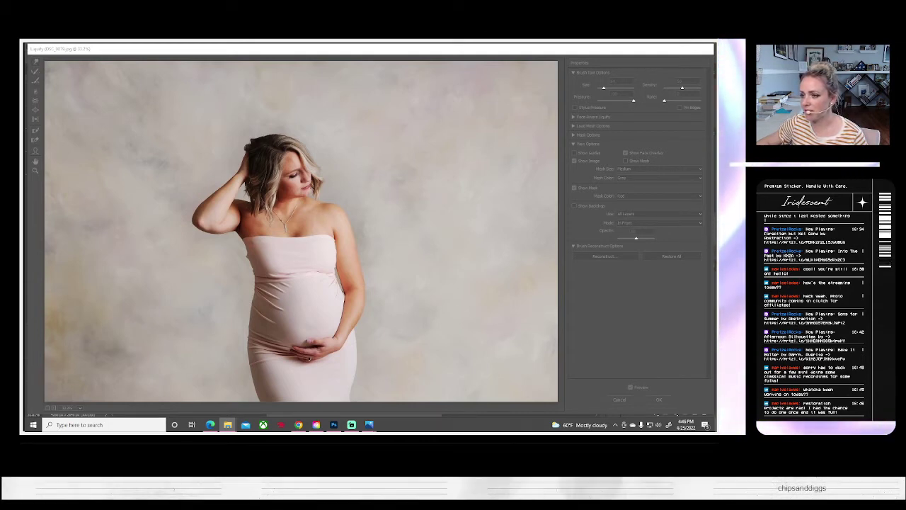
{"action": "key", "text": "alt+Tab"}
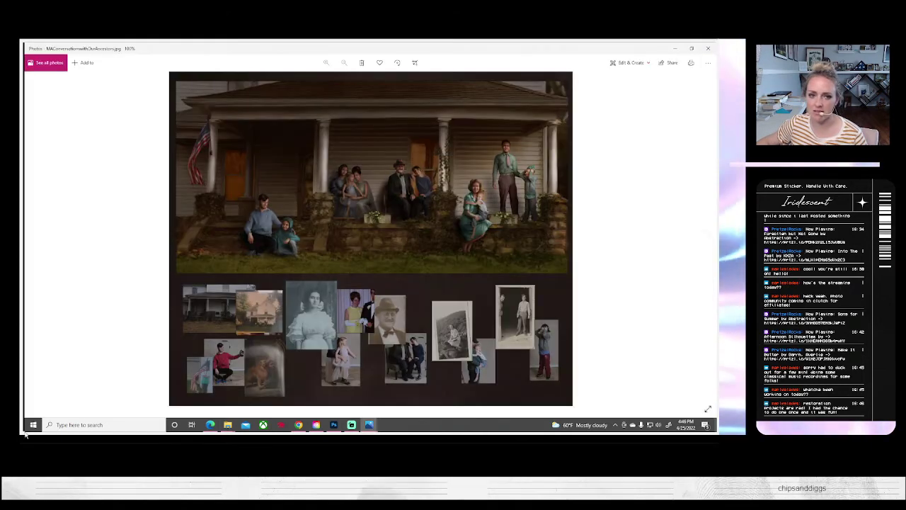
{"action": "scroll", "coordinate": [325, 249], "scroll_direction": "up", "scroll_amount": 2}
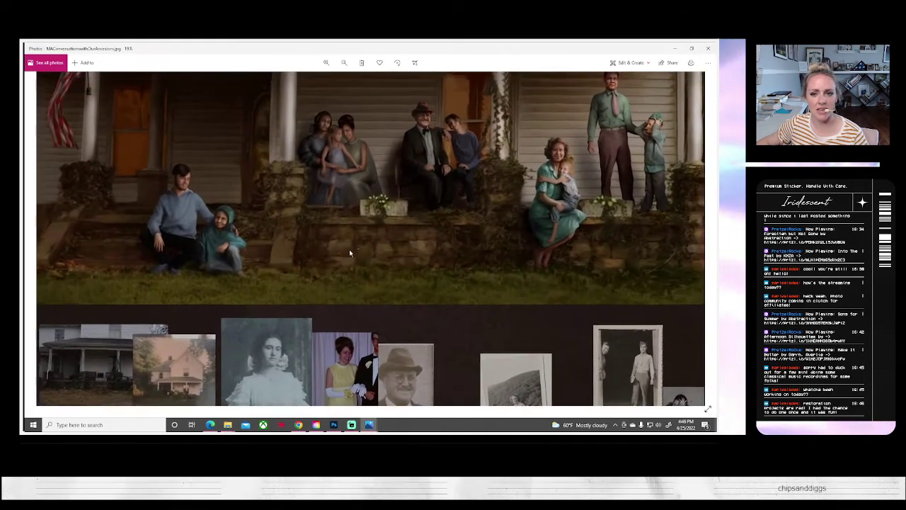
{"action": "left_click_drag", "start_coordinate": [349, 250], "coordinate": [356, 344]}
{"action": "scroll", "coordinate": [353, 320], "scroll_direction": "down", "scroll_amount": 1}
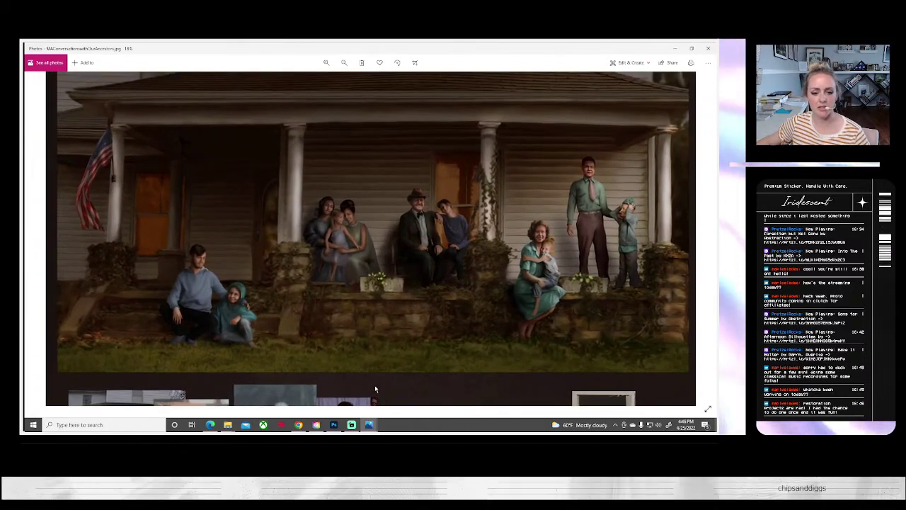
- Compare the porch composite with the old house and portrait source photos below it, and close the photo viewer
{"action": "left_click_drag", "start_coordinate": [375, 384], "coordinate": [361, 161]}
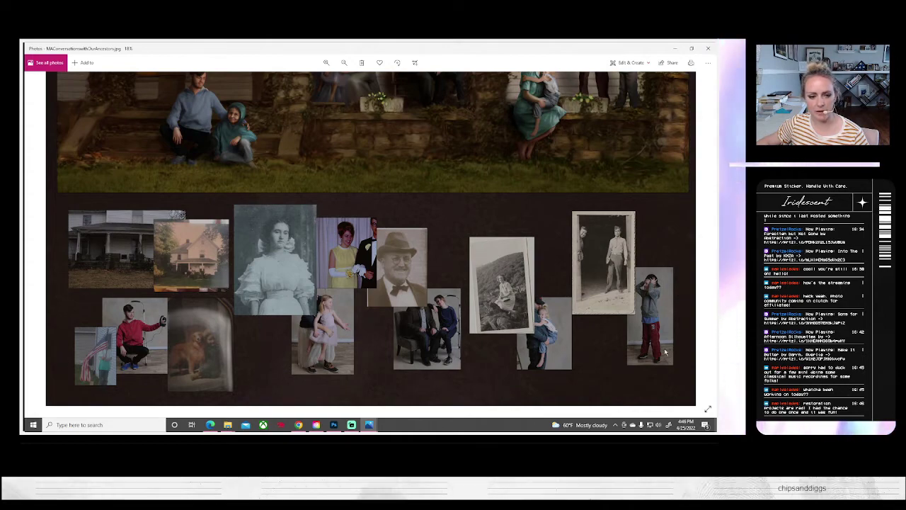
{"action": "left_click_drag", "start_coordinate": [351, 130], "coordinate": [359, 350]}
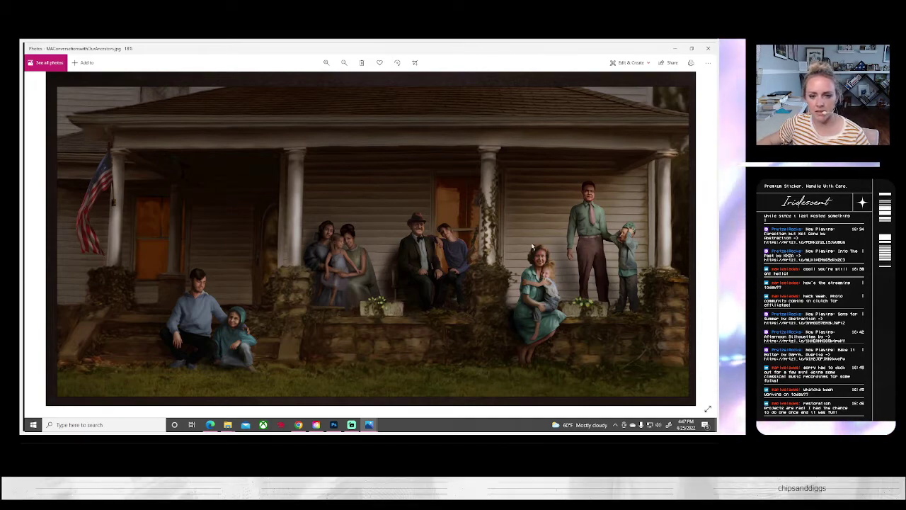
{"action": "scroll", "coordinate": [454, 315], "scroll_direction": "down", "scroll_amount": 1}
{"action": "scroll", "coordinate": [456, 317], "scroll_direction": "down", "scroll_amount": 3}
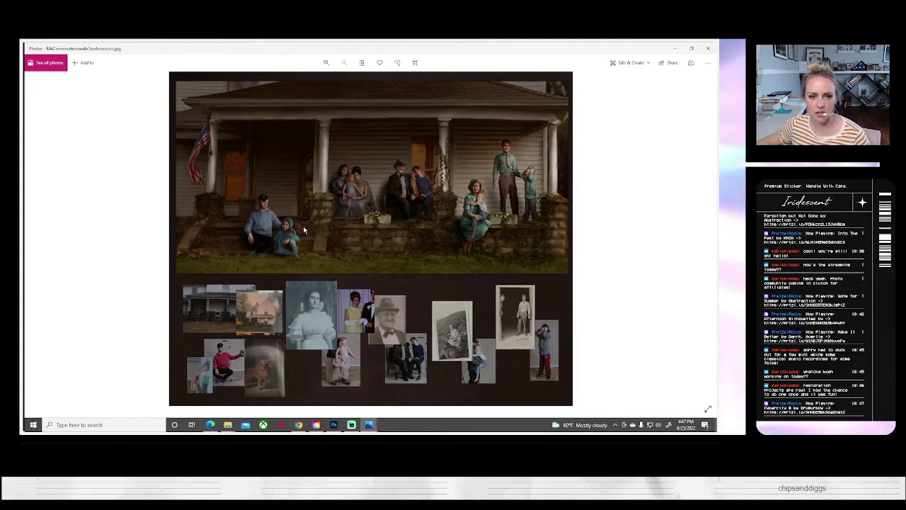
{"action": "scroll", "coordinate": [187, 319], "scroll_direction": "up", "scroll_amount": 5}
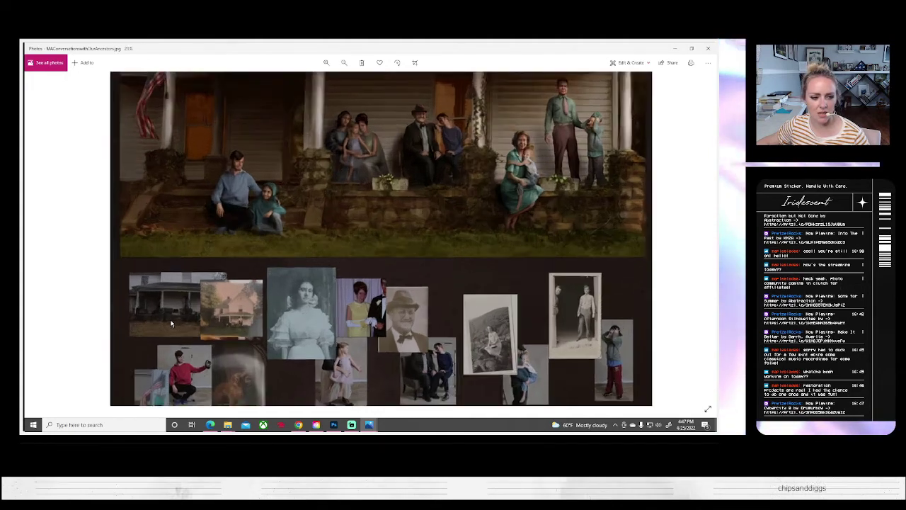
{"action": "scroll", "coordinate": [92, 312], "scroll_direction": "up", "scroll_amount": 5}
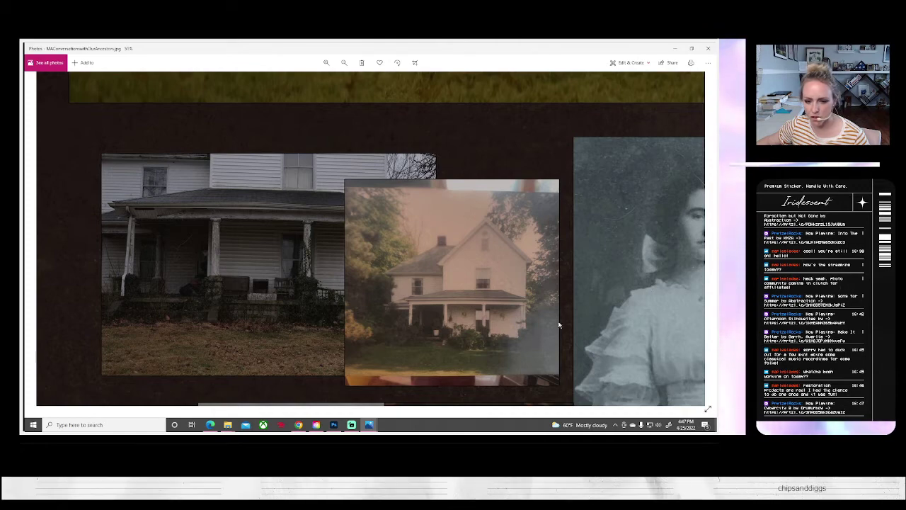
{"action": "scroll", "coordinate": [517, 311], "scroll_direction": "down", "scroll_amount": 5}
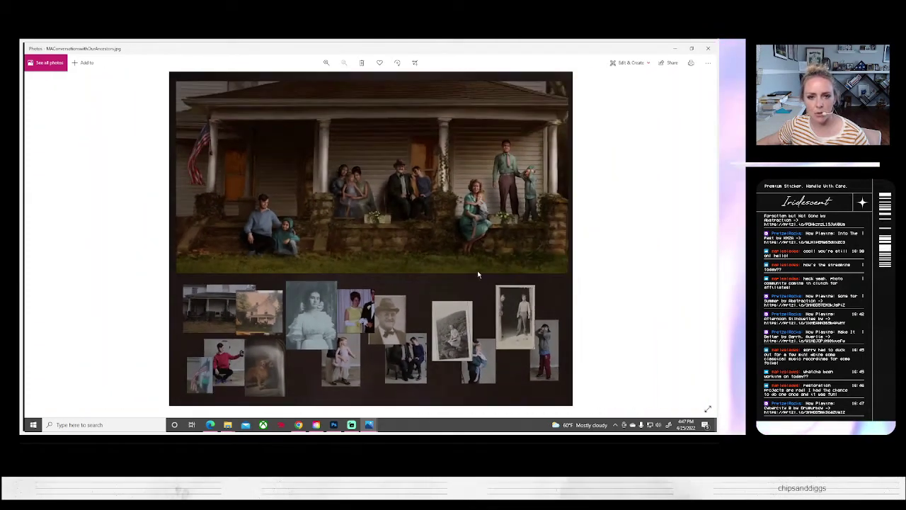
{"action": "scroll", "coordinate": [423, 169], "scroll_direction": "up", "scroll_amount": 3}
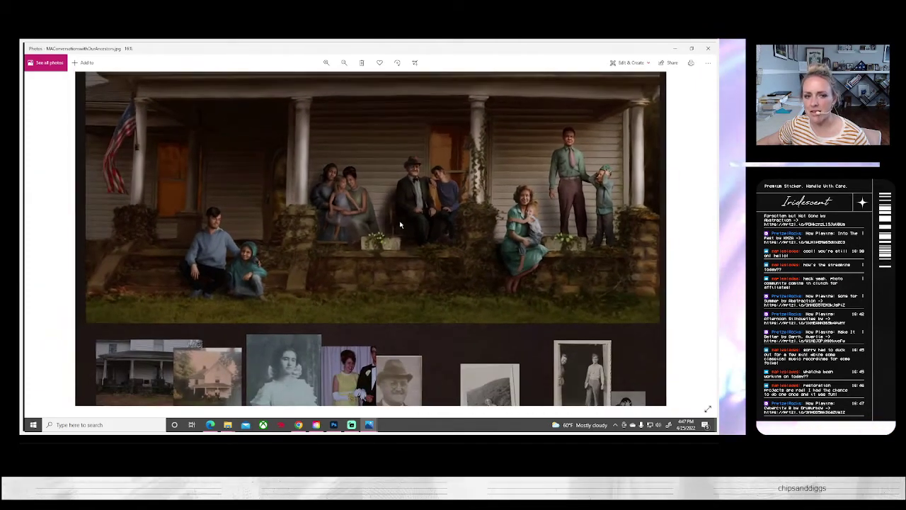
{"action": "left_click_drag", "start_coordinate": [401, 225], "coordinate": [397, 278]}
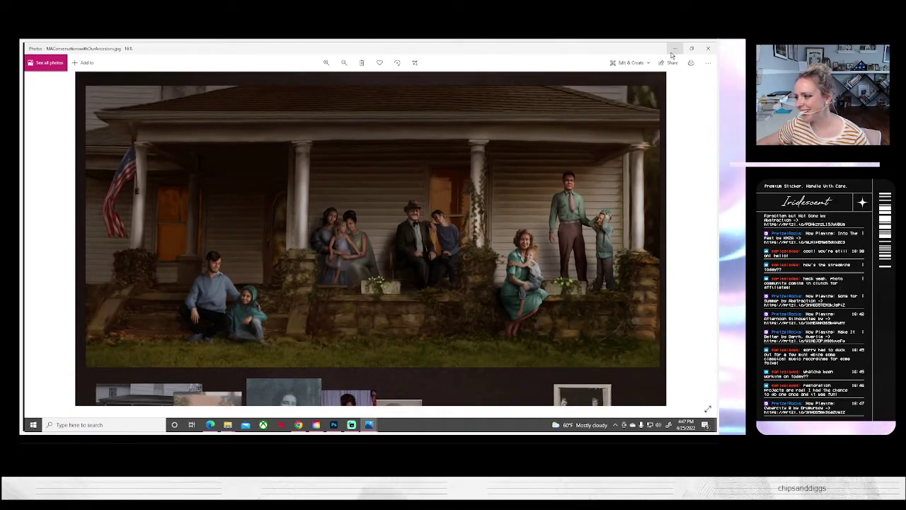
{"action": "left_click", "coordinate": [708, 50]}
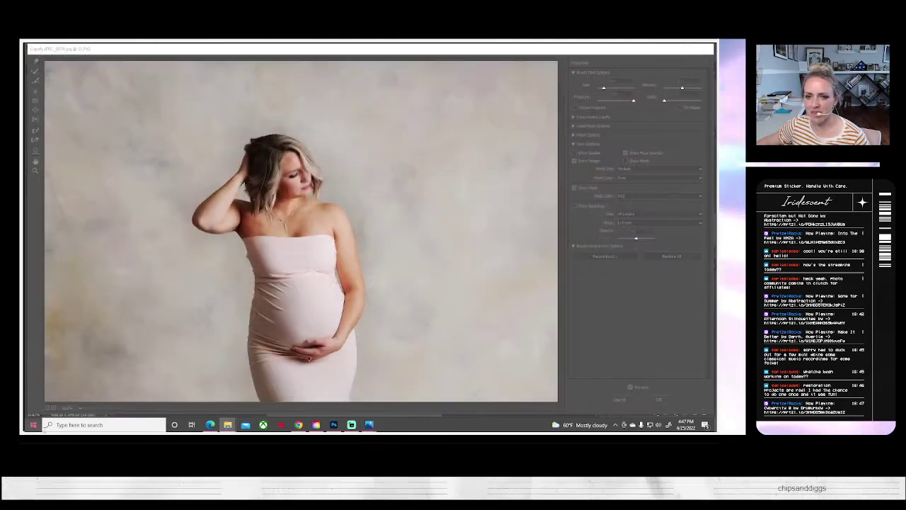
- Smooth the dress's bodice edge below the raised arm with the Forward Warp tool at brush size 12
{"action": "left_click", "coordinate": [564, 397]}
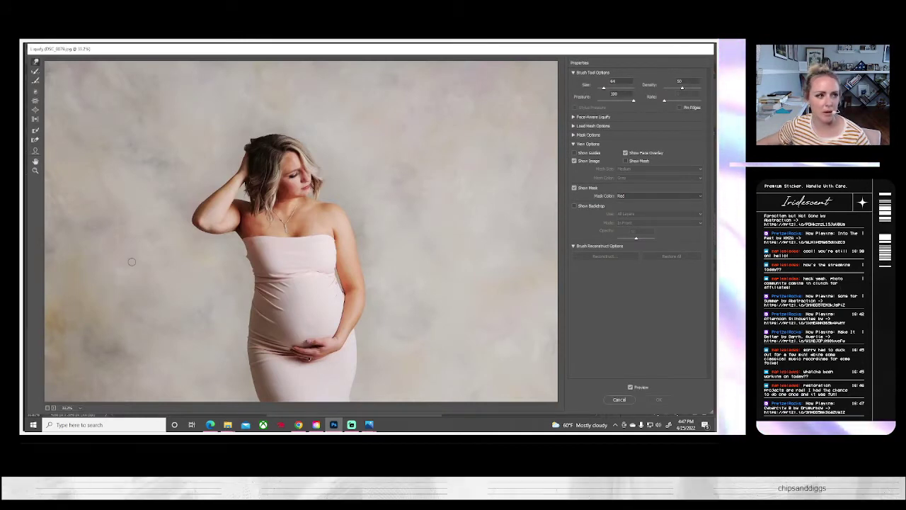
{"action": "left_click", "coordinate": [244, 257]}
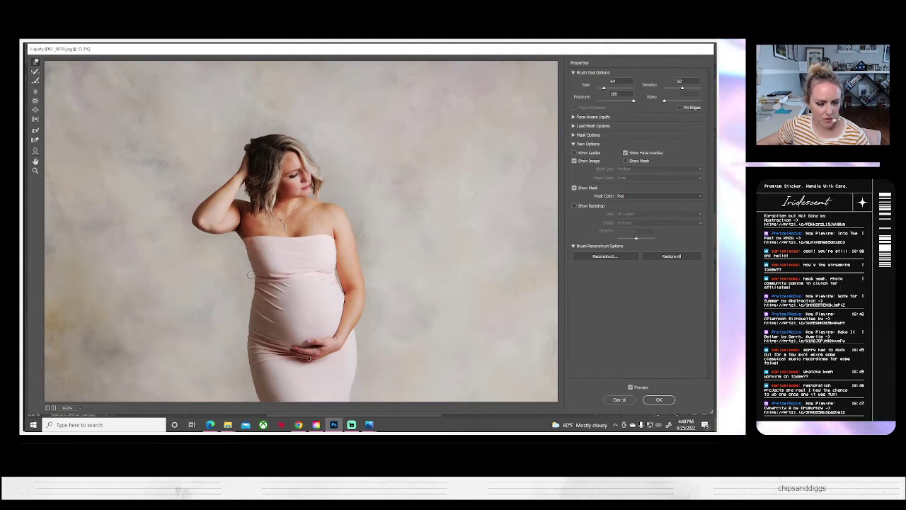
{"action": "left_click", "coordinate": [34, 170]}
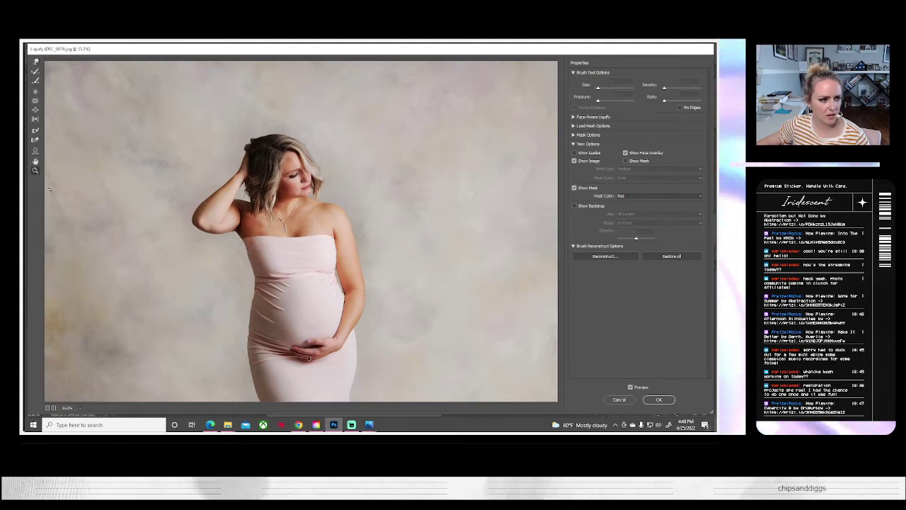
{"action": "left_click", "coordinate": [246, 276]}
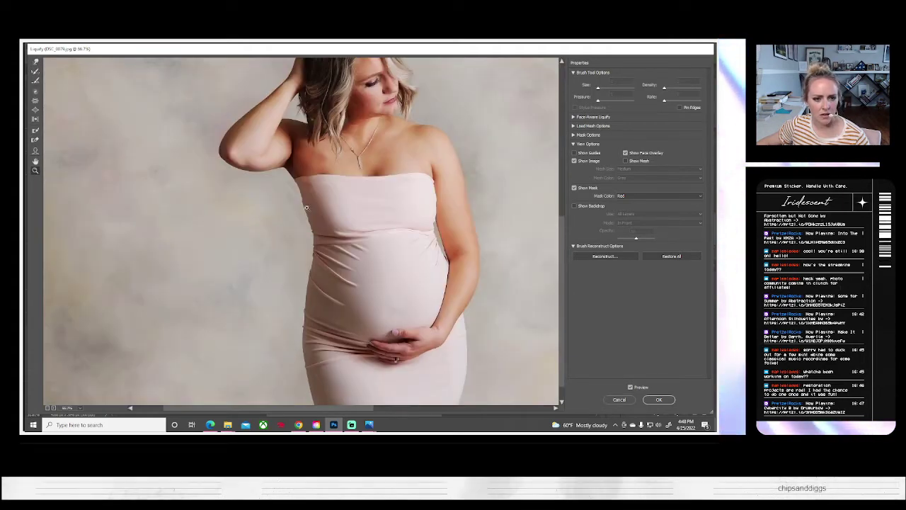
{"action": "left_click", "coordinate": [303, 242]}
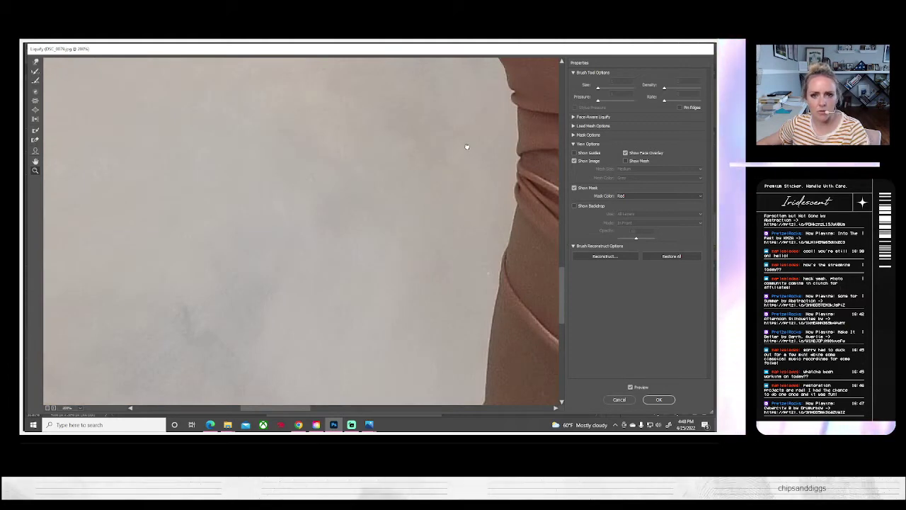
{"action": "mouse_move", "coordinate": [465, 145]}
{"action": "left_mouse_down"}
{"action": "mouse_move", "coordinate": [300, 340]}
{"action": "mouse_move", "coordinate": [340, 293]}
{"action": "mouse_move", "coordinate": [312, 256]}
{"action": "mouse_move", "coordinate": [290, 284]}
{"action": "left_mouse_up"}
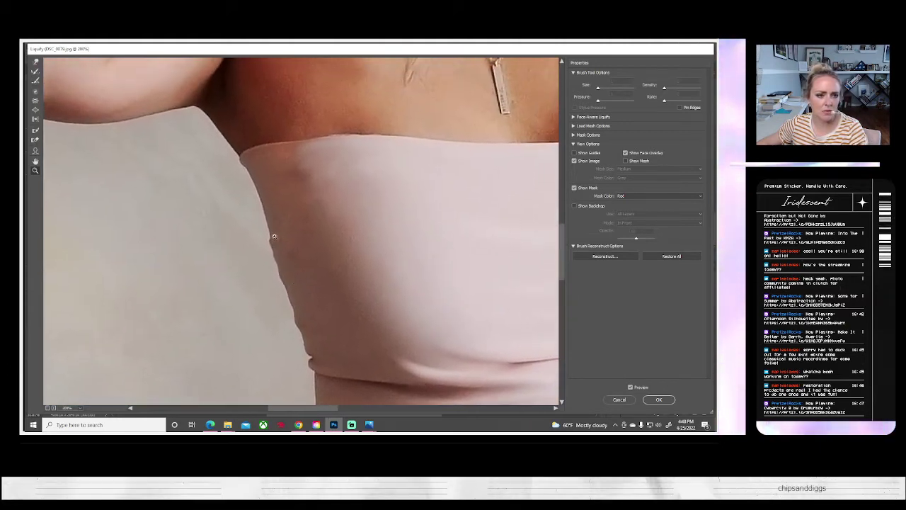
{"action": "left_click", "coordinate": [34, 62]}
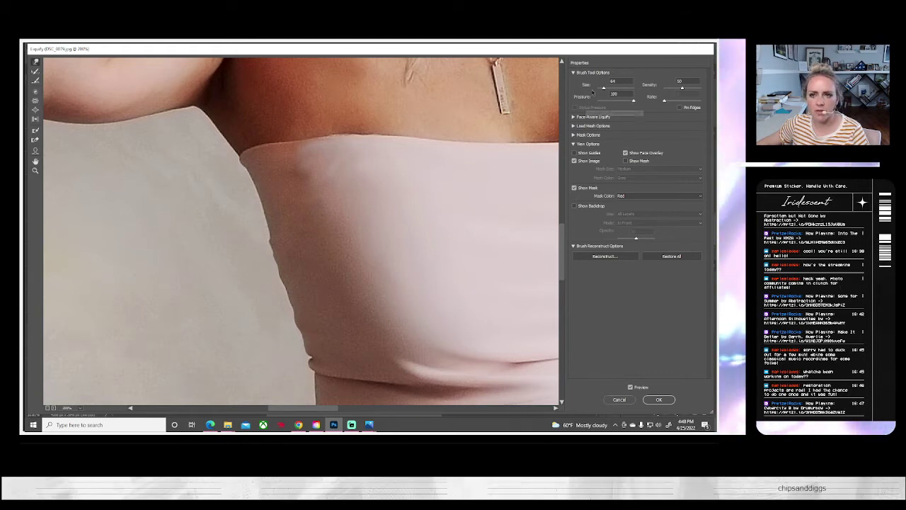
{"action": "left_click_drag", "start_coordinate": [604, 88], "coordinate": [601, 88]}
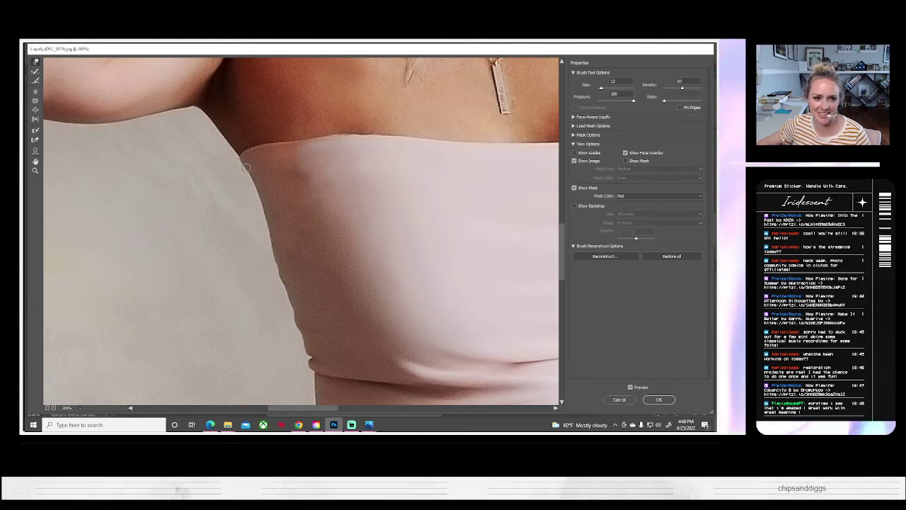
{"action": "scroll", "coordinate": [188, 298], "scroll_direction": "down", "scroll_amount": 5}
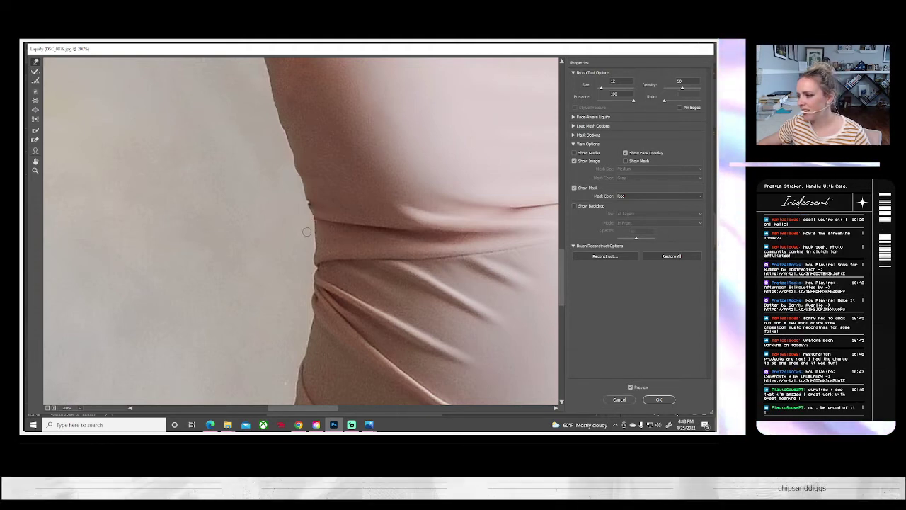
{"action": "scroll", "coordinate": [223, 218], "scroll_direction": "up", "scroll_amount": 2}
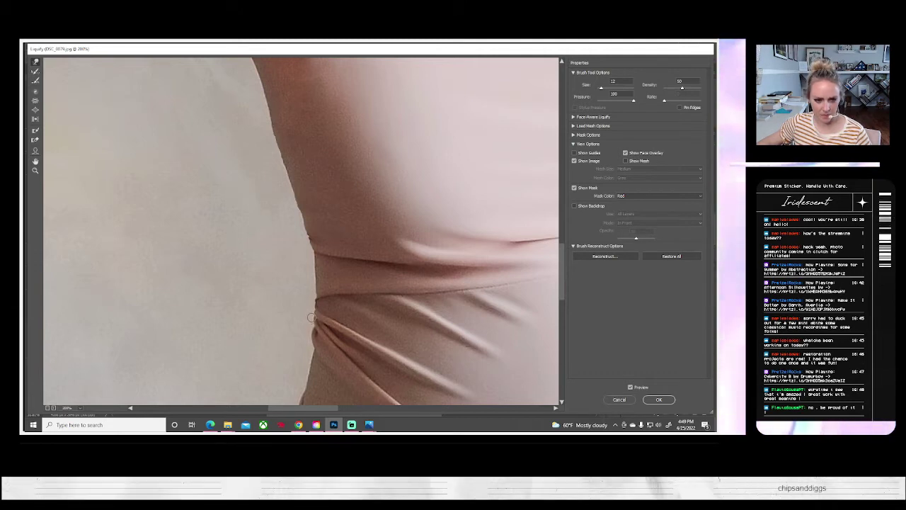
- Smooth the dress outline from the waist folds down past the hip on the raised-arm side with the same warp brush
{"action": "left_click_drag", "start_coordinate": [306, 317], "coordinate": [312, 164]}
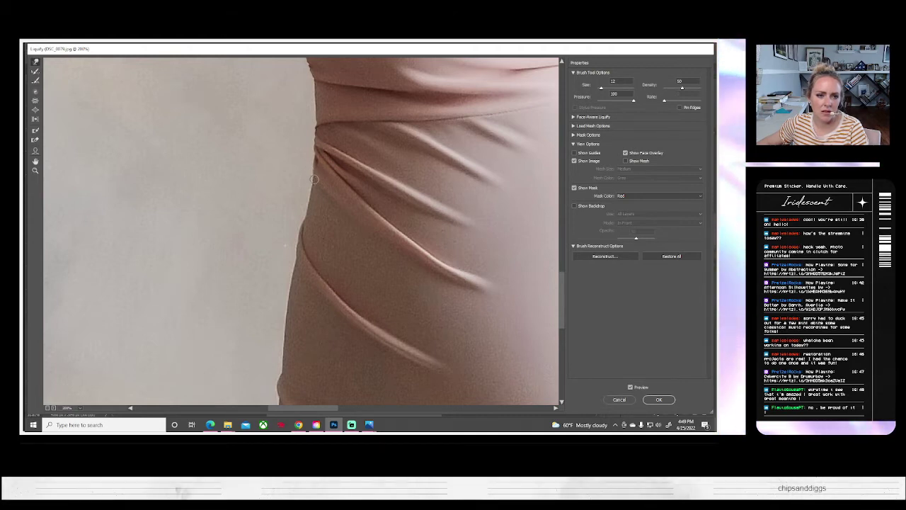
{"action": "scroll", "coordinate": [325, 262], "scroll_direction": "down", "scroll_amount": 3}
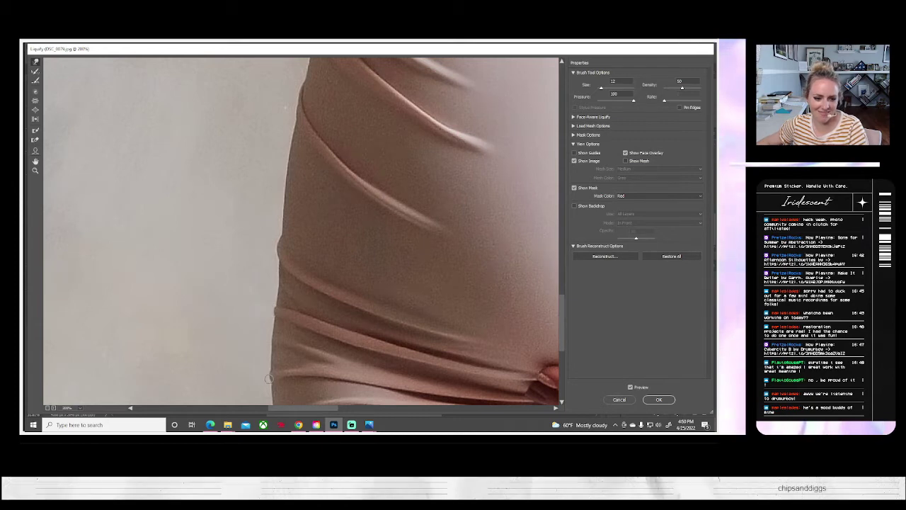
{"action": "scroll", "coordinate": [281, 367], "scroll_direction": "down", "scroll_amount": 3}
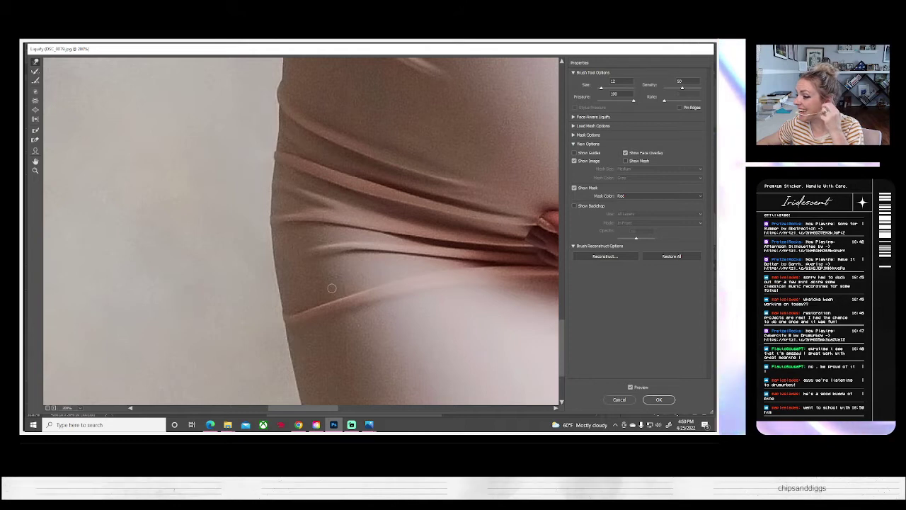
{"action": "scroll", "coordinate": [312, 305], "scroll_direction": "down", "scroll_amount": 4}
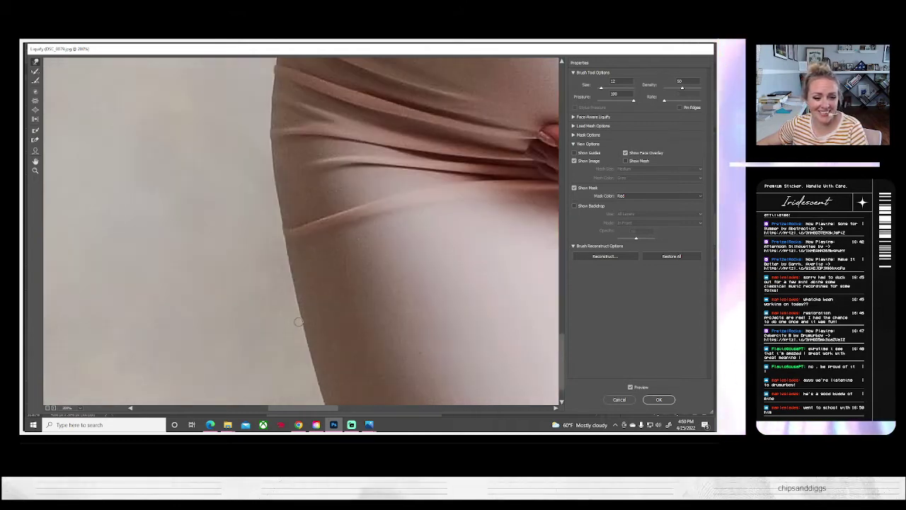
- Refine the edges of the dress and lowered arm from the hand up to the gap beside the elbow
{"action": "left_click_drag", "start_coordinate": [432, 301], "coordinate": [216, 303]}
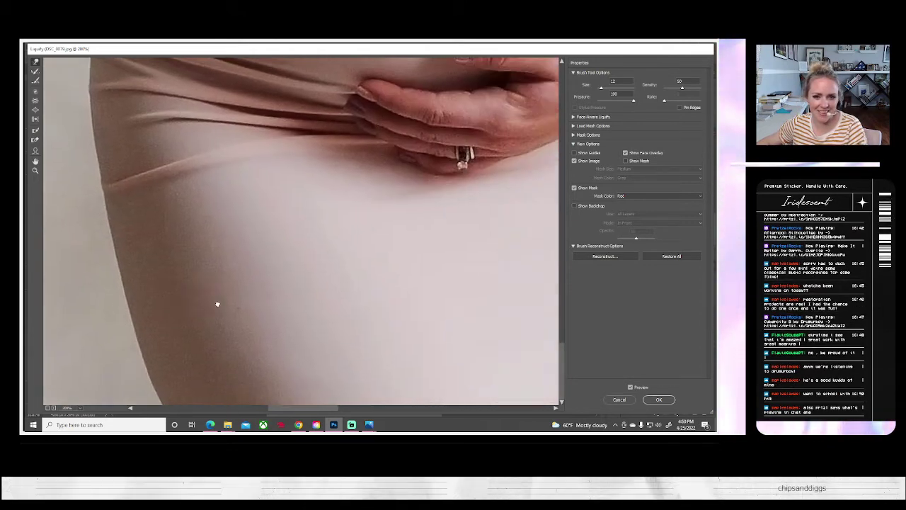
{"action": "left_click_drag", "start_coordinate": [383, 276], "coordinate": [227, 287]}
{"action": "mouse_move", "coordinate": [375, 257]}
{"action": "left_mouse_down"}
{"action": "mouse_move", "coordinate": [120, 284]}
{"action": "mouse_move", "coordinate": [155, 162]}
{"action": "mouse_move", "coordinate": [138, 206]}
{"action": "mouse_move", "coordinate": [152, 403]}
{"action": "mouse_move", "coordinate": [202, 434]}
{"action": "left_mouse_up"}
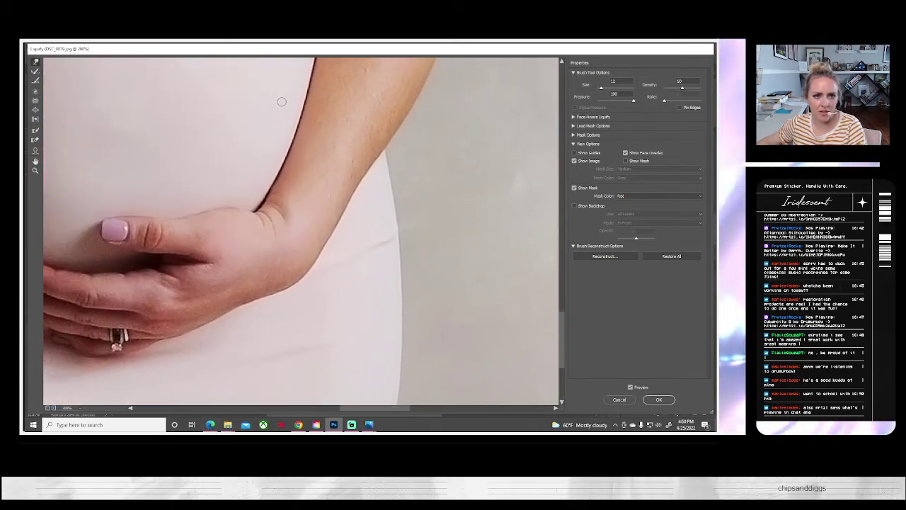
{"action": "scroll", "coordinate": [279, 97], "scroll_direction": "up", "scroll_amount": 8}
{"action": "scroll", "coordinate": [257, 228], "scroll_direction": "up", "scroll_amount": 2}
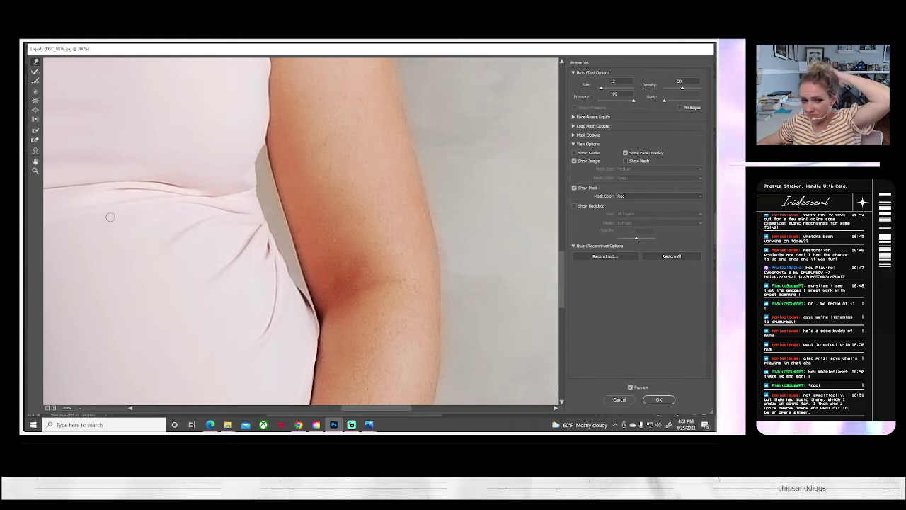
- Apply the Liquify changes and compare before and after by hiding and showing the Background copy layer
{"action": "left_click", "coordinate": [34, 170]}
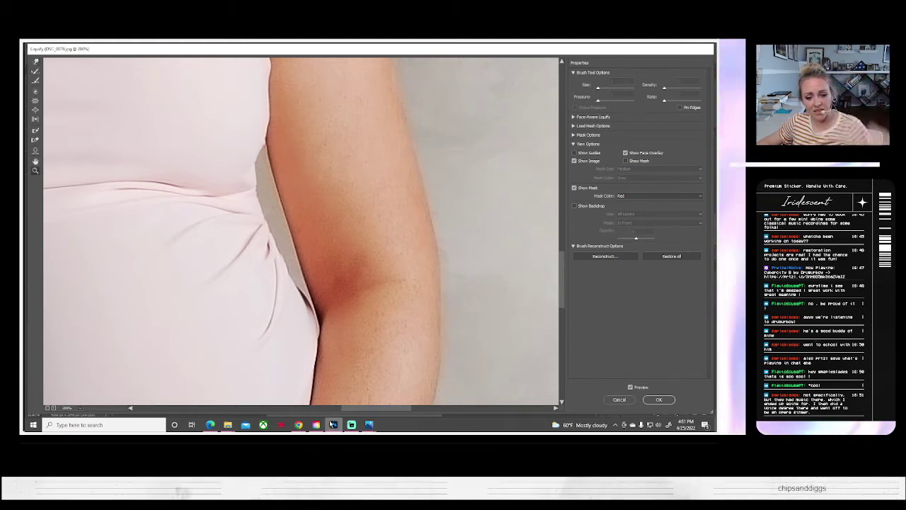
{"action": "left_click", "coordinate": [659, 399]}
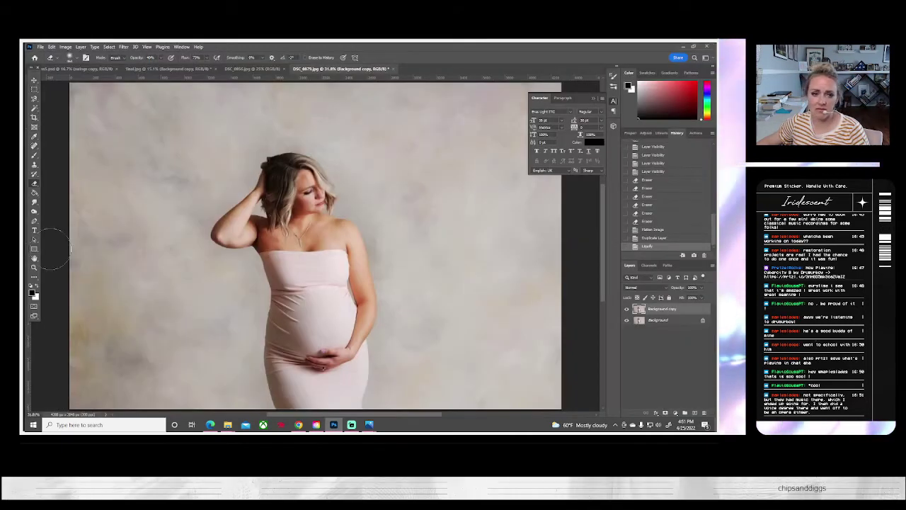
{"action": "left_click", "coordinate": [628, 310]}
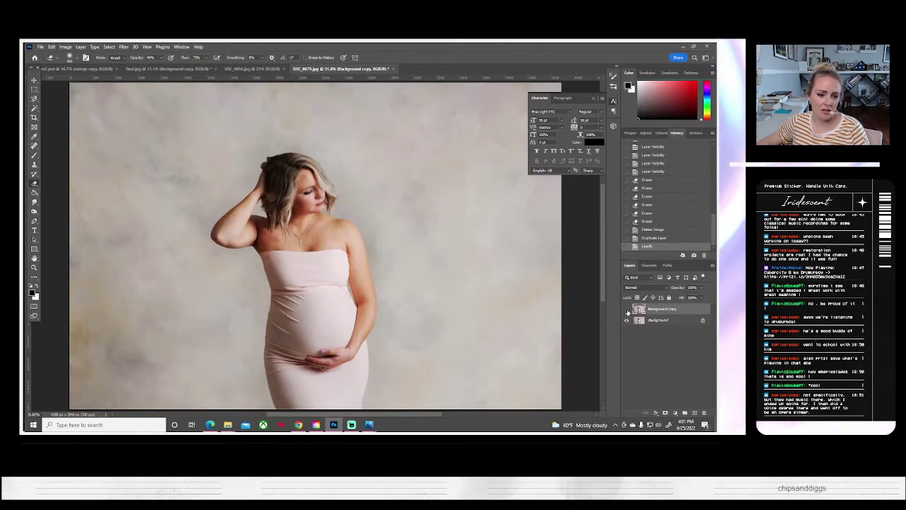
{"action": "left_click", "coordinate": [627, 310]}
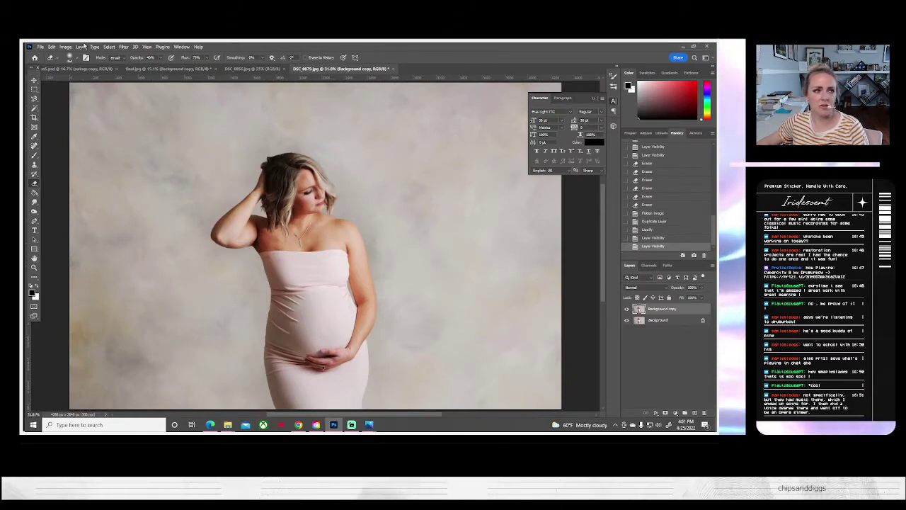
- Flatten the liquified image and duplicate the Background layer as Background copy
{"action": "left_click", "coordinate": [81, 46]}
{"action": "left_click", "coordinate": [94, 328]}
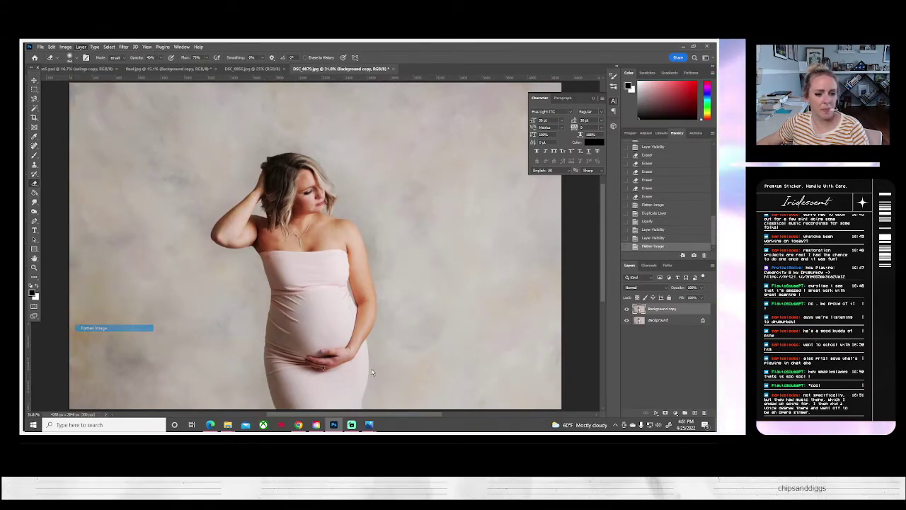
{"action": "right_click", "coordinate": [651, 310]}
{"action": "left_click", "coordinate": [665, 326]}
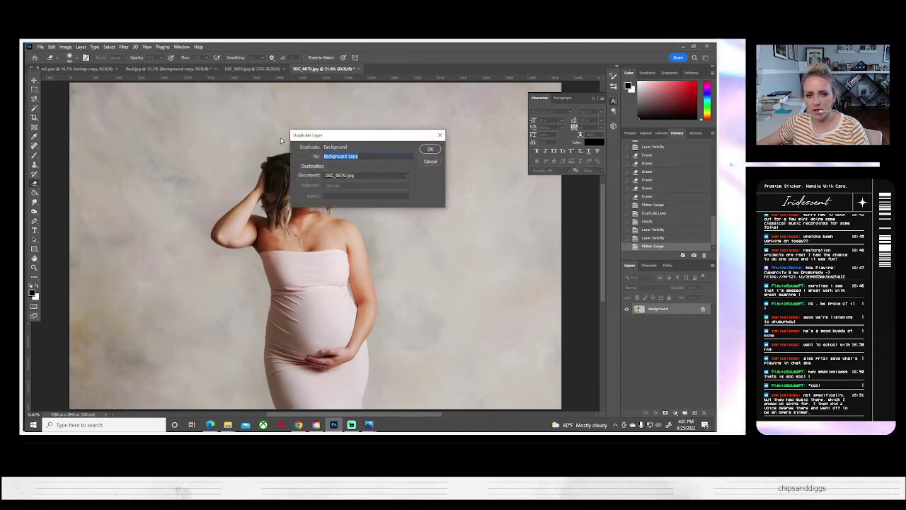
{"action": "left_click", "coordinate": [430, 150]}
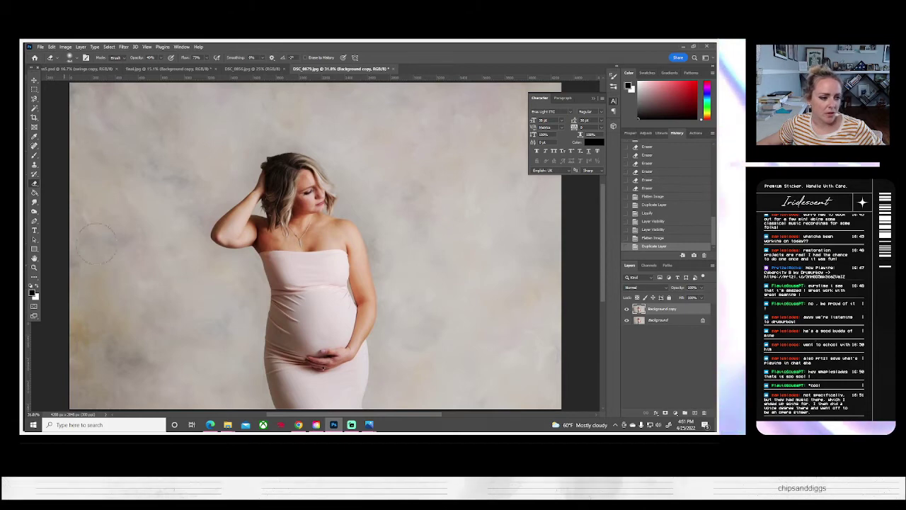
- Convert the Background copy layer to black and white with a black-to-white Gradient Map adjustment
{"action": "left_click", "coordinate": [65, 47]}
{"action": "mouse_move", "coordinate": [113, 115]}
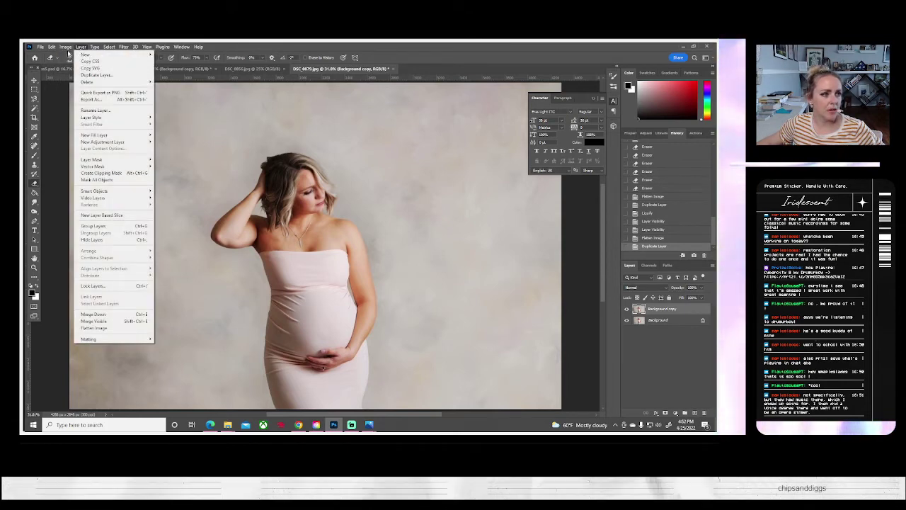
{"action": "mouse_move", "coordinate": [85, 65]}
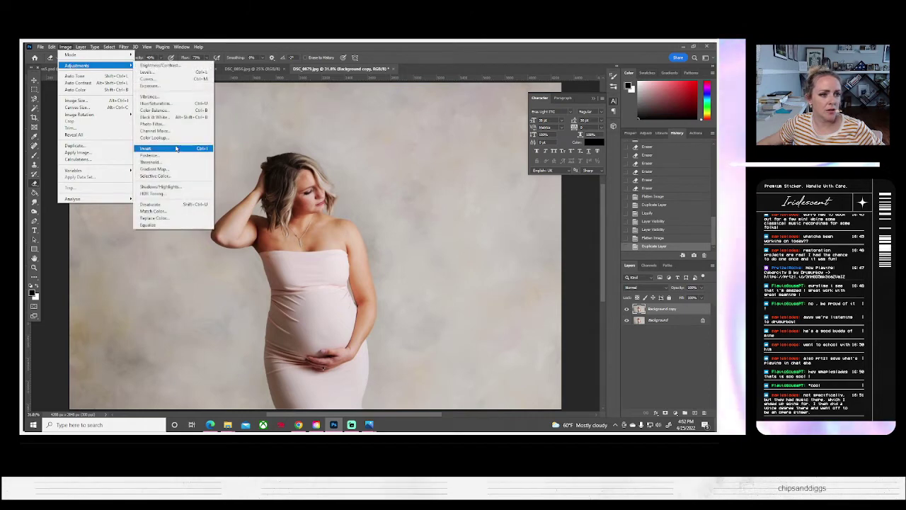
{"action": "left_click", "coordinate": [163, 169]}
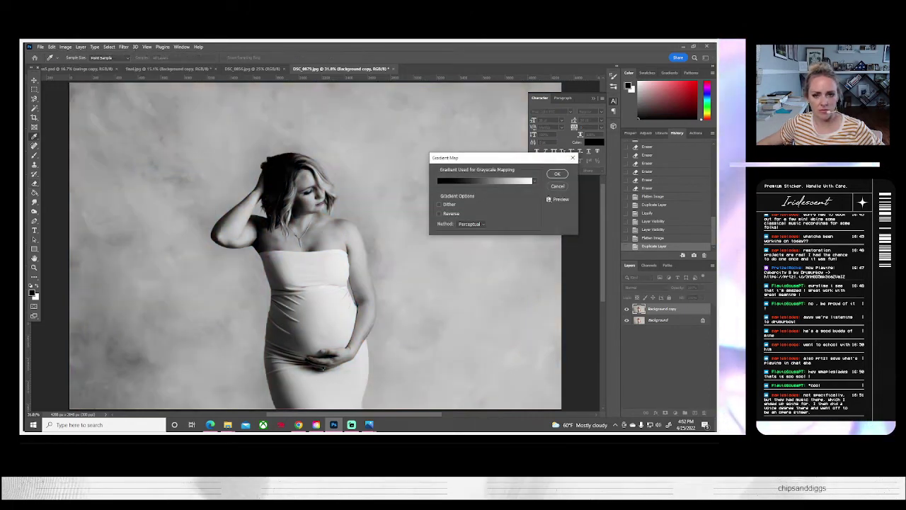
{"action": "left_click", "coordinate": [557, 173]}
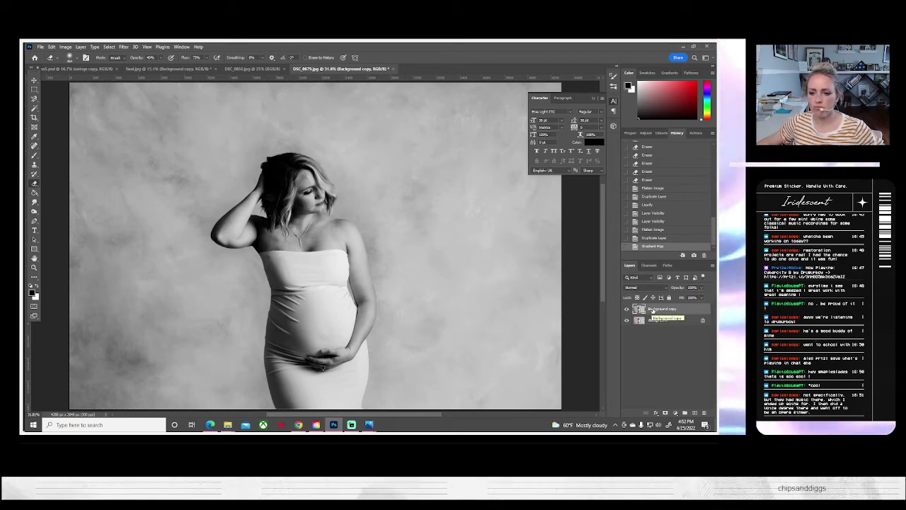
- Duplicate the black-and-white Background copy layer as Background copy 2
{"action": "right_click", "coordinate": [652, 311]}
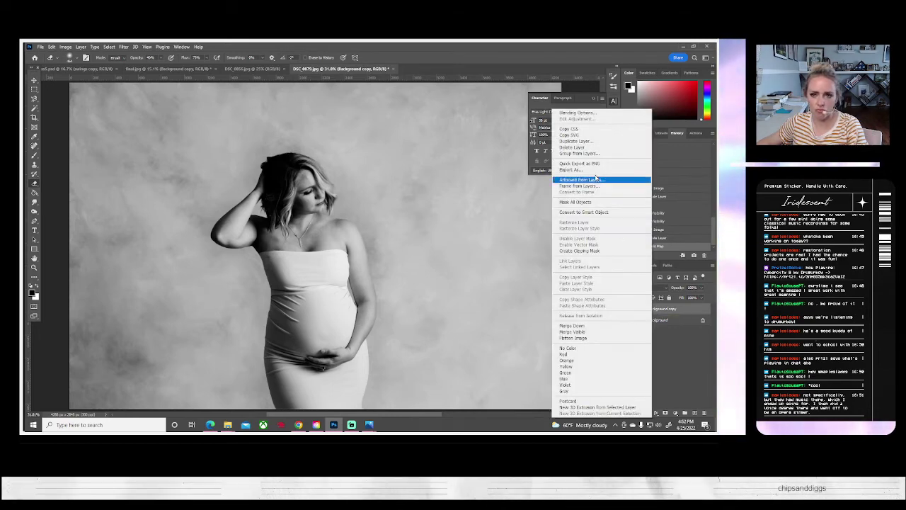
{"action": "left_click", "coordinate": [582, 142]}
{"action": "left_click", "coordinate": [430, 149]}
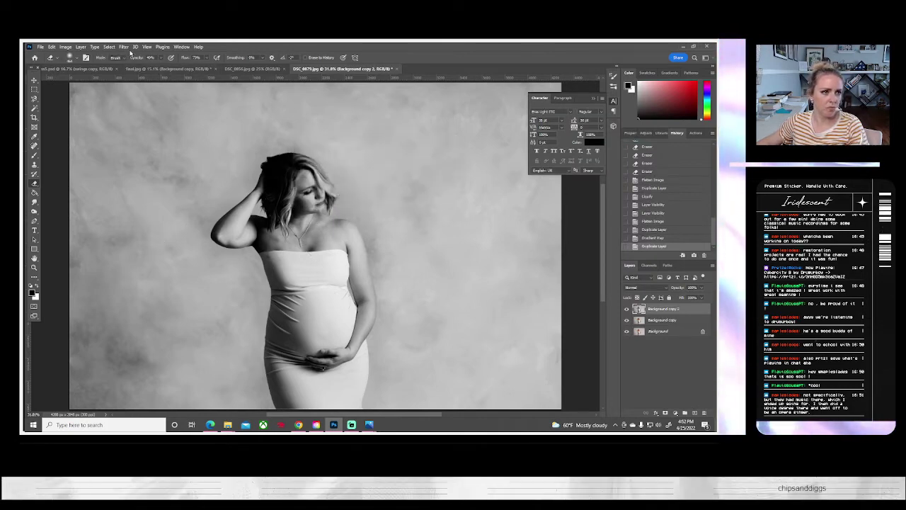
- Open the Filter Gallery for Background copy 2, fit the woman in the preview, and try the Glass distortion filter
{"action": "left_click", "coordinate": [123, 46]}
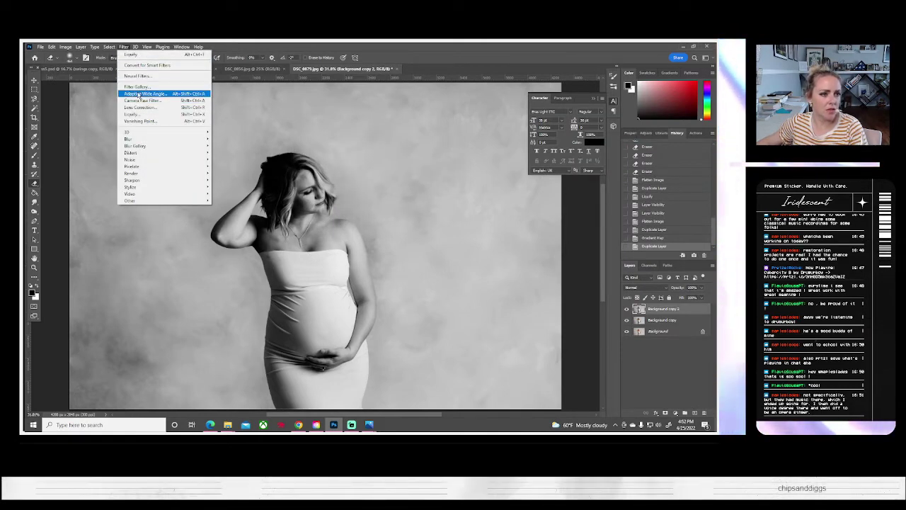
{"action": "left_click", "coordinate": [139, 87]}
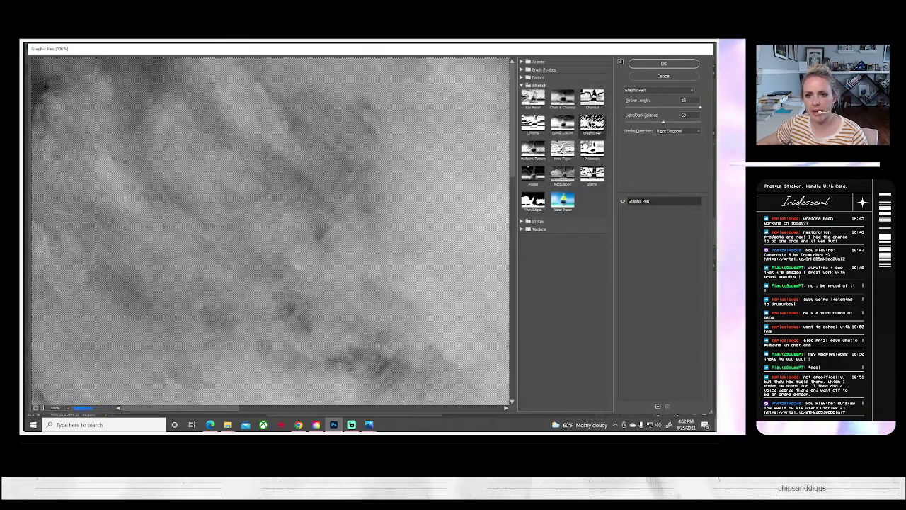
{"action": "left_click", "coordinate": [36, 408]}
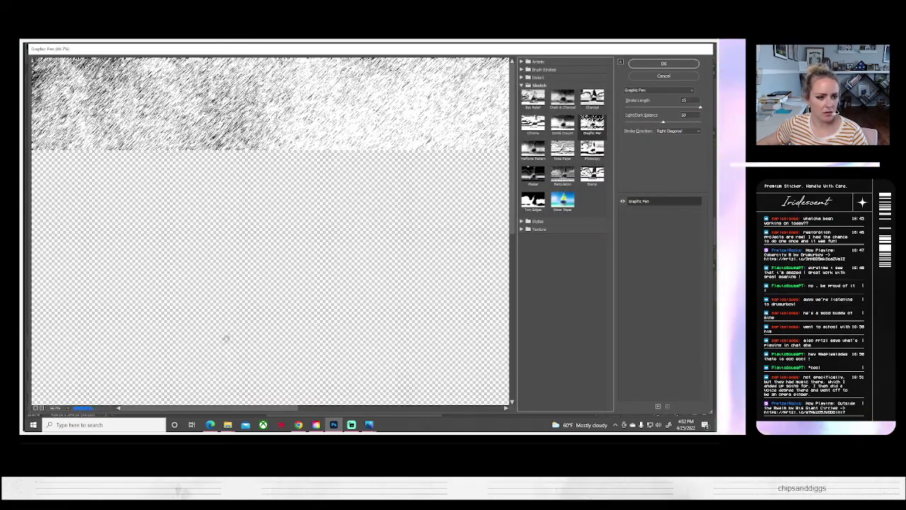
{"action": "left_click", "coordinate": [36, 409]}
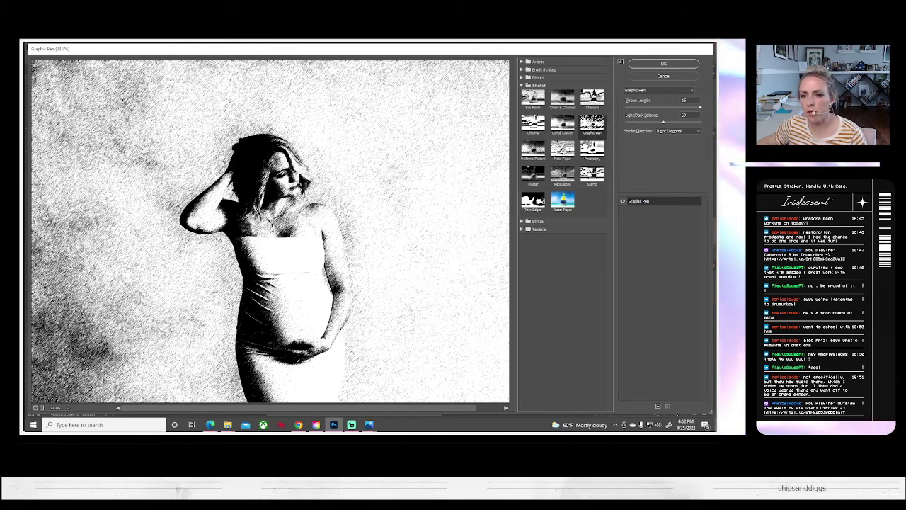
{"action": "left_click", "coordinate": [523, 78]}
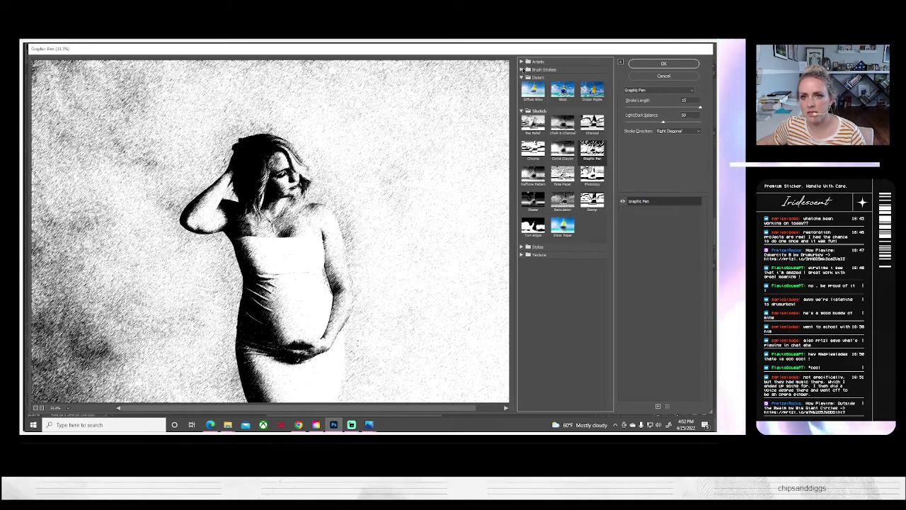
{"action": "left_click", "coordinate": [524, 69]}
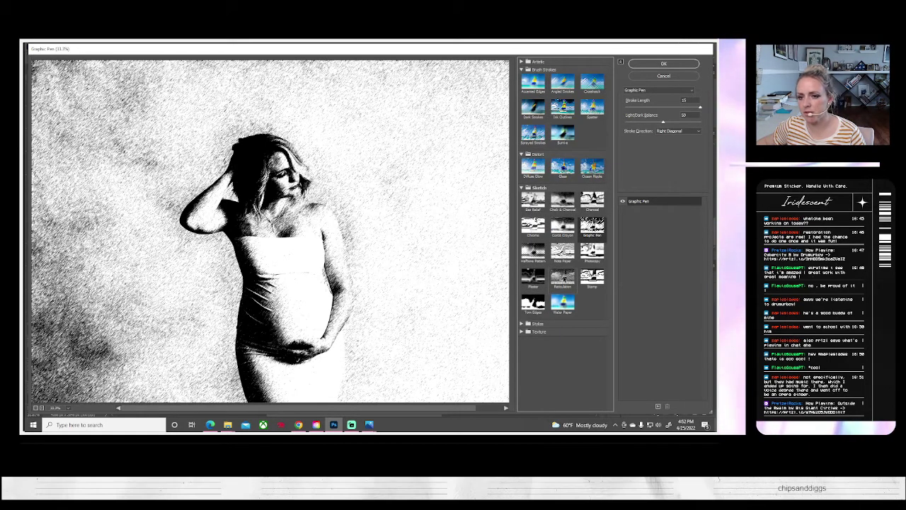
{"action": "left_click", "coordinate": [562, 167]}
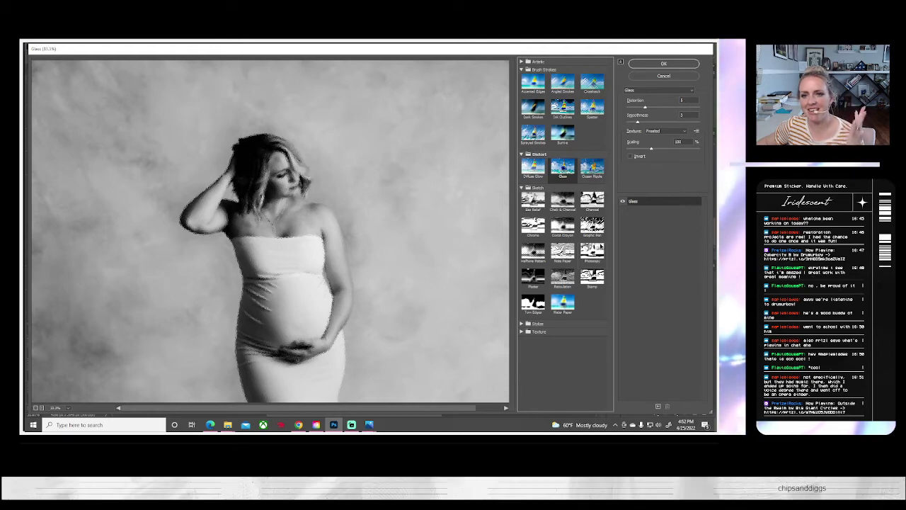
- Apply the Crosshatch brush-stroke filter to Background copy 2 with stroke length 50, sharpness 20 and strength 2
{"action": "left_click", "coordinate": [592, 83]}
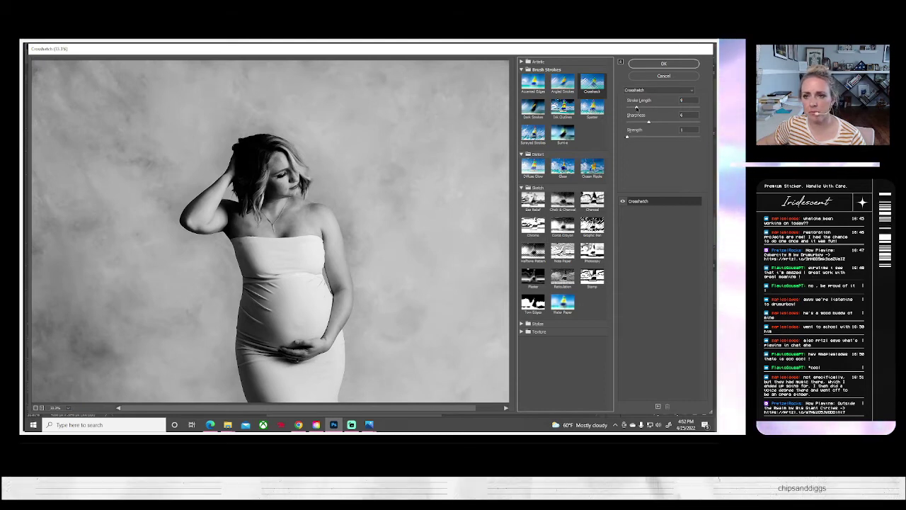
{"action": "left_click", "coordinate": [652, 108]}
{"action": "left_click_drag", "start_coordinate": [653, 110], "coordinate": [664, 107]}
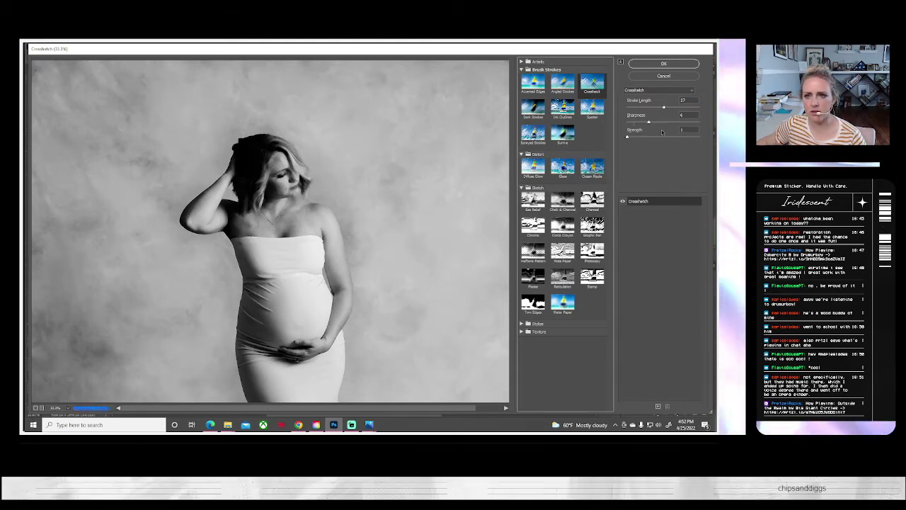
{"action": "left_click_drag", "start_coordinate": [663, 107], "coordinate": [712, 113]}
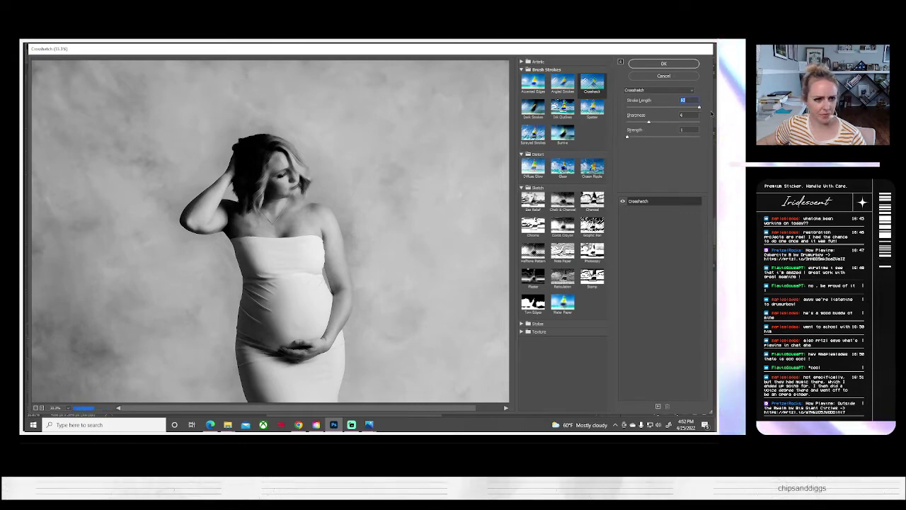
{"action": "left_click", "coordinate": [675, 121]}
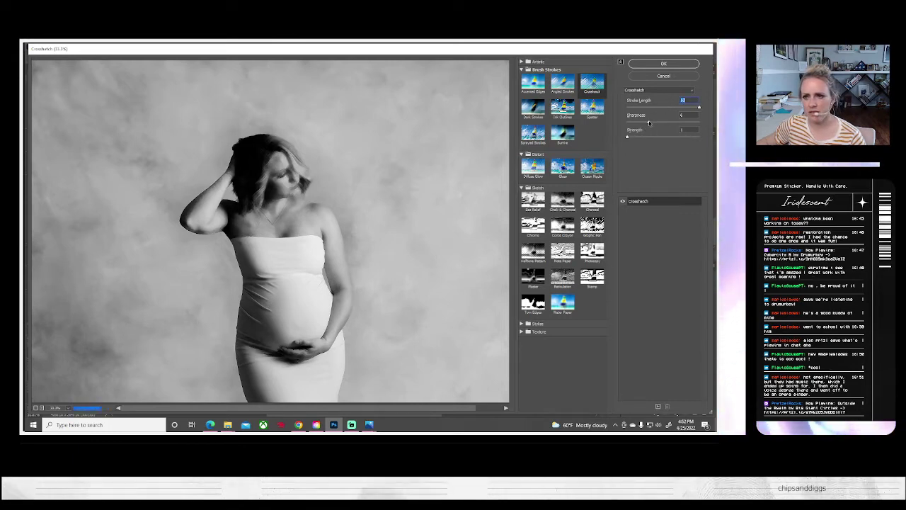
{"action": "left_click_drag", "start_coordinate": [693, 125], "coordinate": [699, 123]}
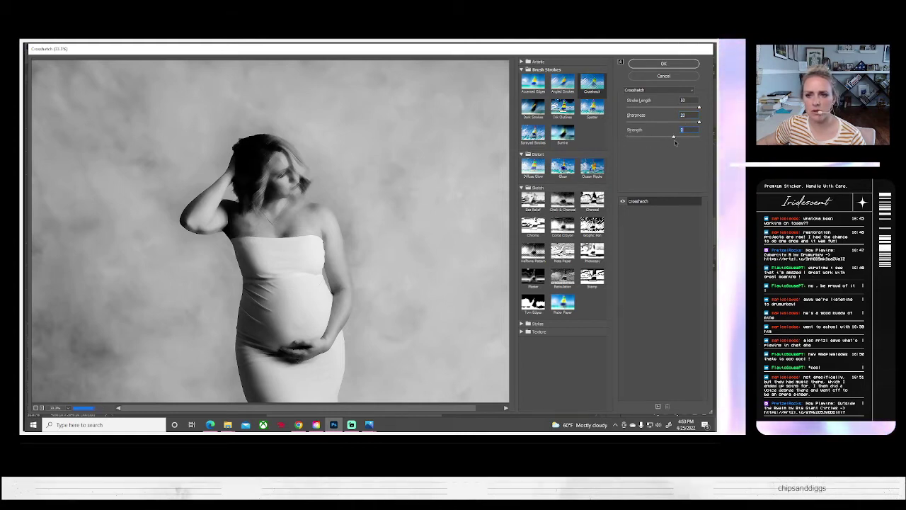
{"action": "left_click", "coordinate": [669, 138]}
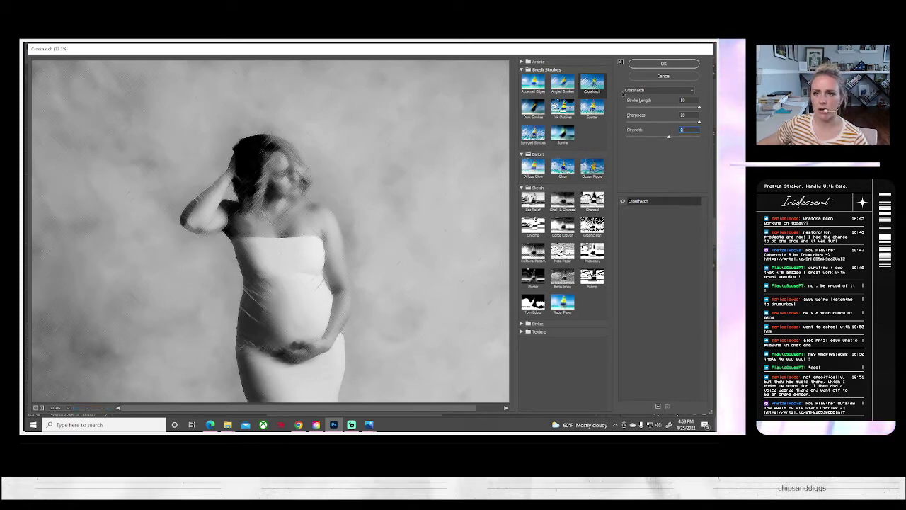
{"action": "left_click", "coordinate": [669, 65]}
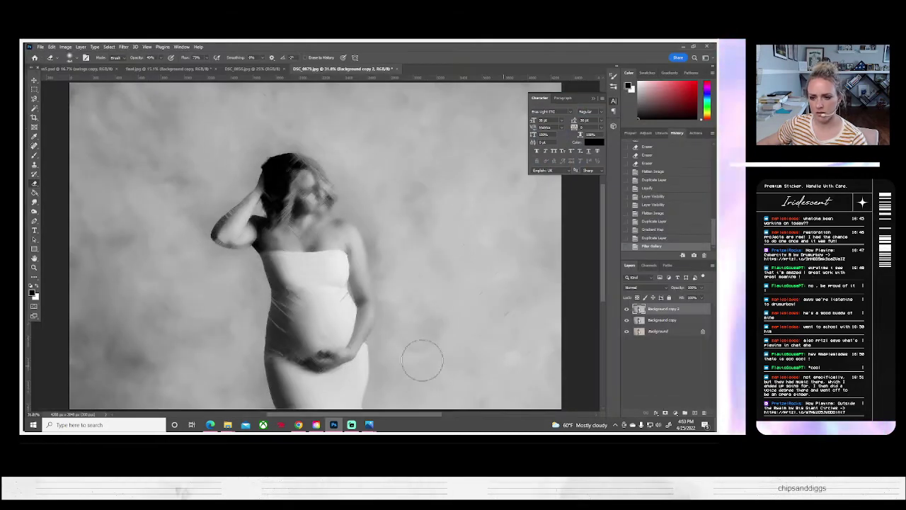
- Compare the image with and without the Crosshatch effect by hiding and showing Background copy 2
{"action": "left_click", "coordinate": [626, 309]}
{"action": "left_click", "coordinate": [627, 310]}
{"action": "left_click", "coordinate": [627, 309]}
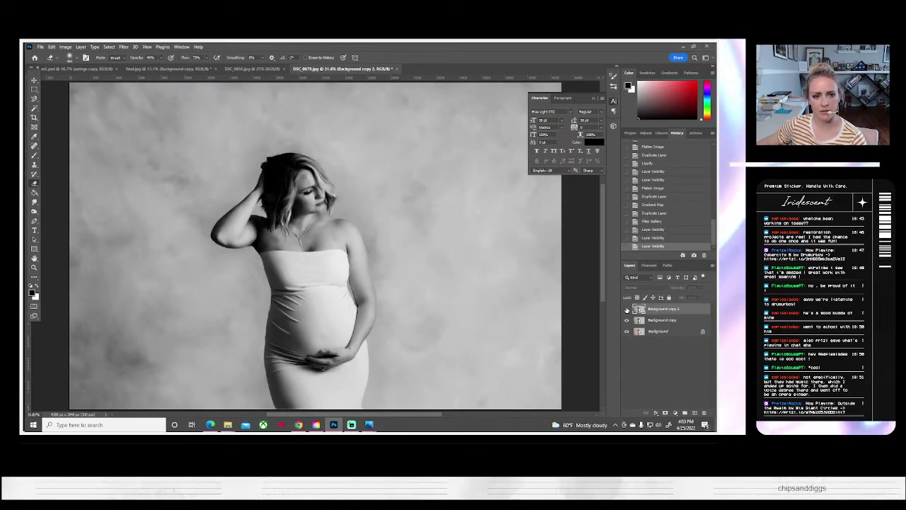
{"action": "left_click", "coordinate": [627, 309]}
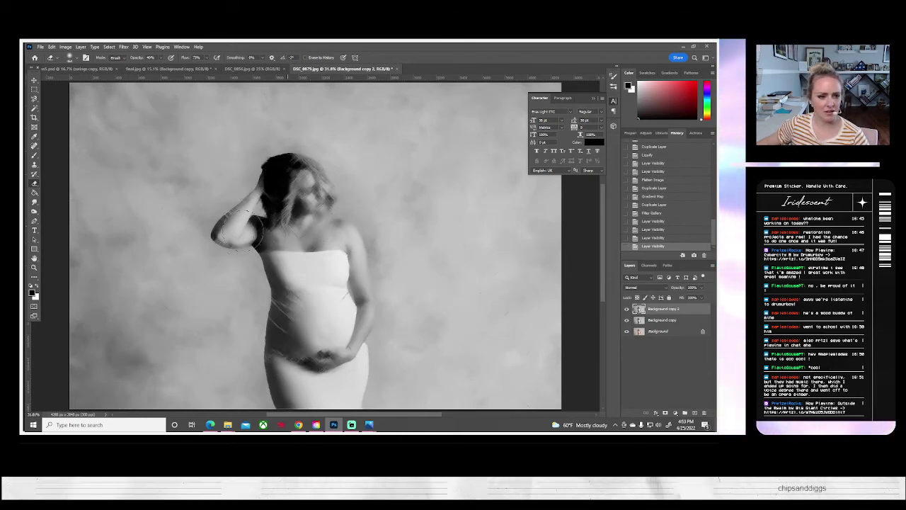
- Erase the filtered layer over the woman's raised arm, head, shoulders and lowered arm with the eraser at 100% opacity
{"action": "left_click", "coordinate": [195, 225]}
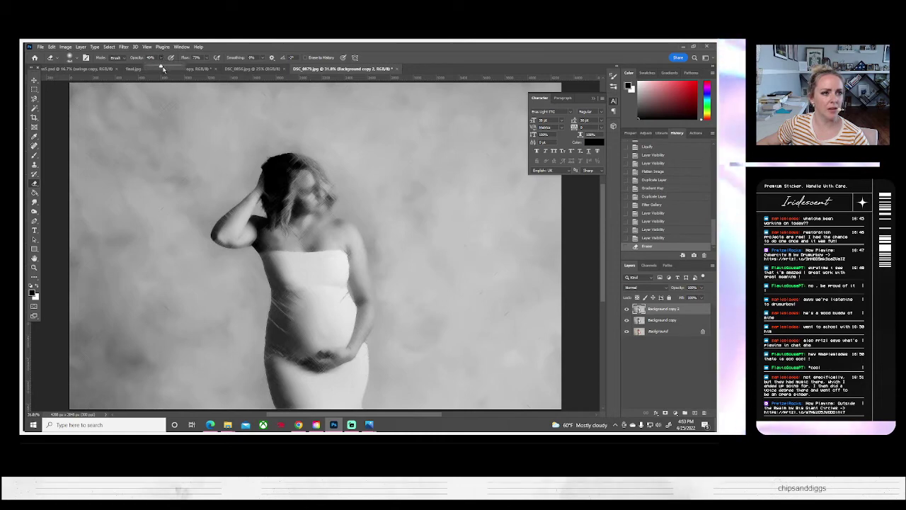
{"action": "mouse_move", "coordinate": [237, 235]}
{"action": "left_mouse_down"}
{"action": "mouse_move", "coordinate": [208, 220]}
{"action": "mouse_move", "coordinate": [205, 195]}
{"action": "mouse_move", "coordinate": [251, 169]}
{"action": "mouse_move", "coordinate": [276, 182]}
{"action": "mouse_move", "coordinate": [270, 209]}
{"action": "mouse_move", "coordinate": [359, 211]}
{"action": "mouse_move", "coordinate": [358, 233]}
{"action": "mouse_move", "coordinate": [382, 236]}
{"action": "mouse_move", "coordinate": [322, 255]}
{"action": "left_mouse_up"}
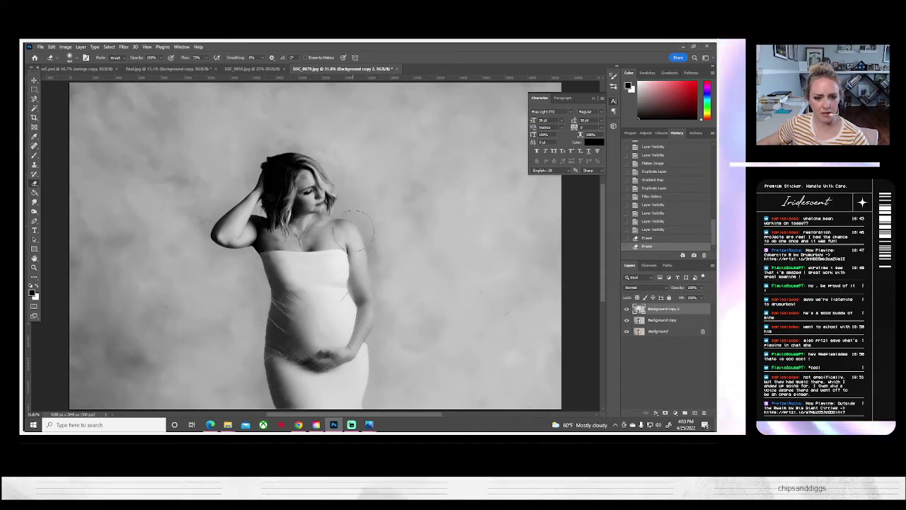
{"action": "mouse_move", "coordinate": [329, 357]}
{"action": "left_mouse_down"}
{"action": "mouse_move", "coordinate": [307, 367]}
{"action": "mouse_move", "coordinate": [338, 386]}
{"action": "left_mouse_up"}
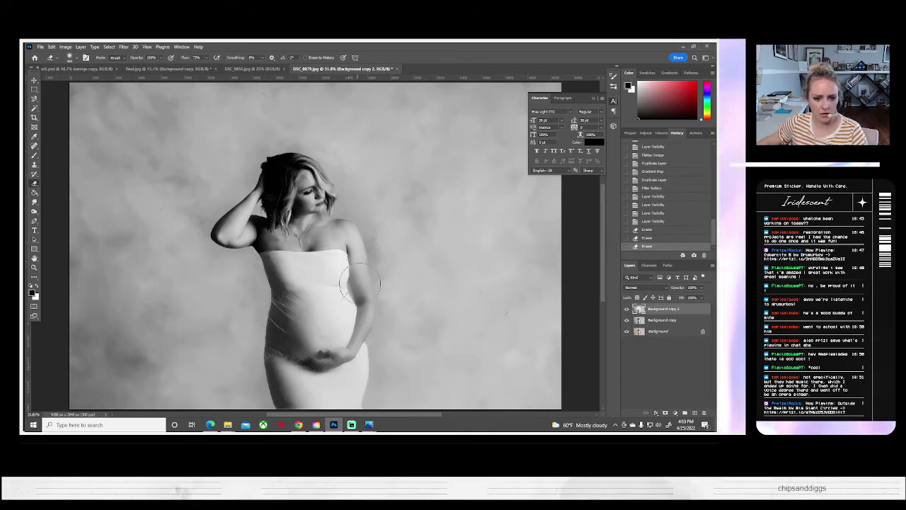
{"action": "key", "text": "ctrl+z"}
{"action": "left_click_drag", "start_coordinate": [360, 390], "coordinate": [350, 384]}
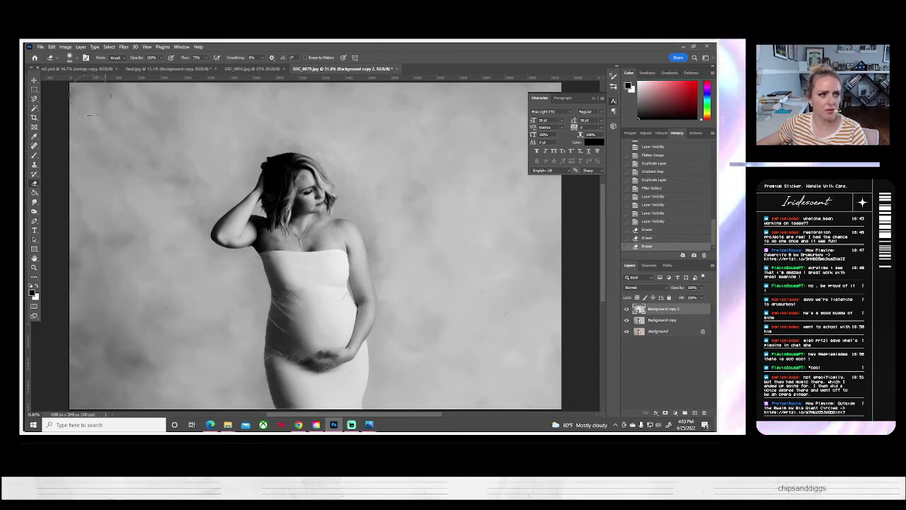
- Erase the filtered layer over the hands on the belly, finishing with a smaller soft eraser brush
{"action": "left_click", "coordinate": [69, 57]}
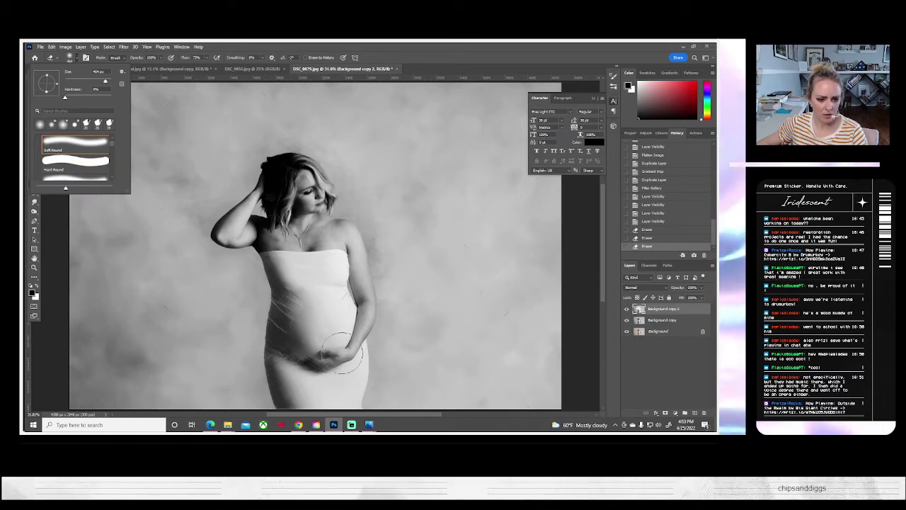
{"action": "mouse_move", "coordinate": [350, 366]}
{"action": "left_mouse_down"}
{"action": "mouse_move", "coordinate": [329, 364]}
{"action": "mouse_move", "coordinate": [351, 361]}
{"action": "left_mouse_up"}
{"action": "left_click", "coordinate": [73, 58]}
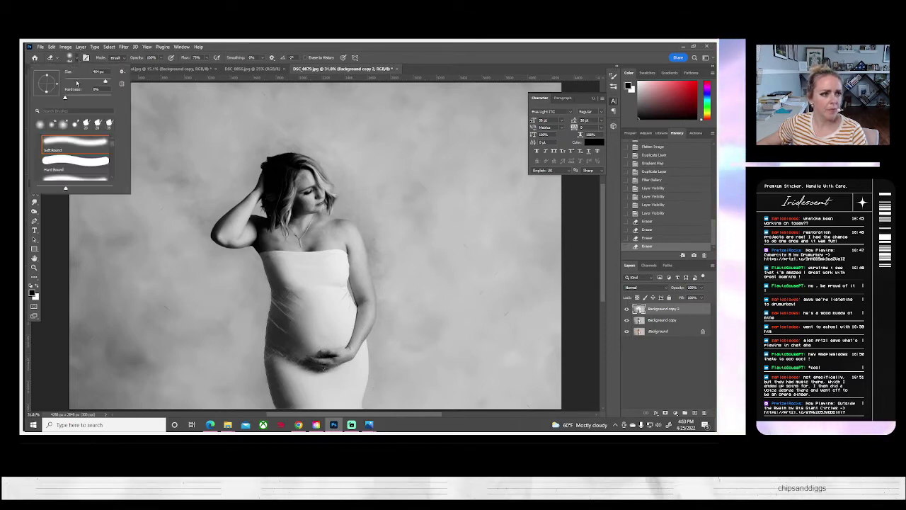
{"action": "left_click", "coordinate": [315, 366]}
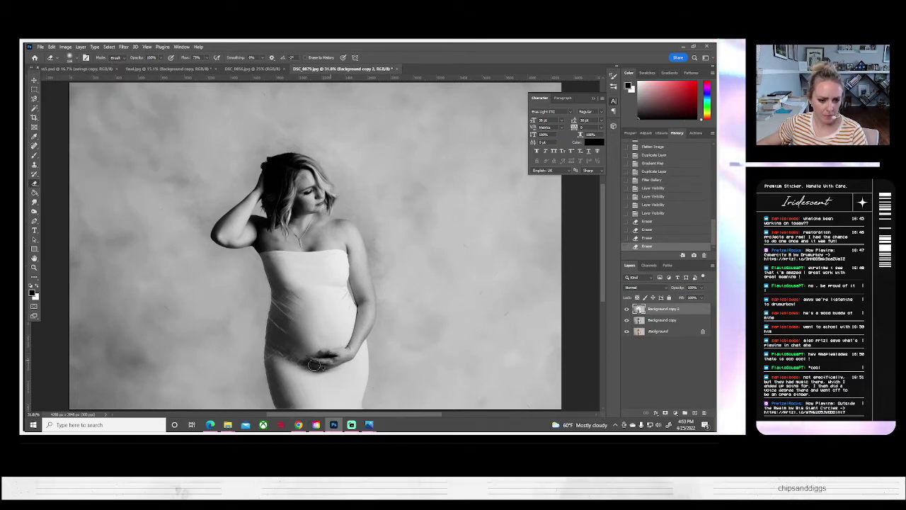
{"action": "left_click", "coordinate": [319, 364]}
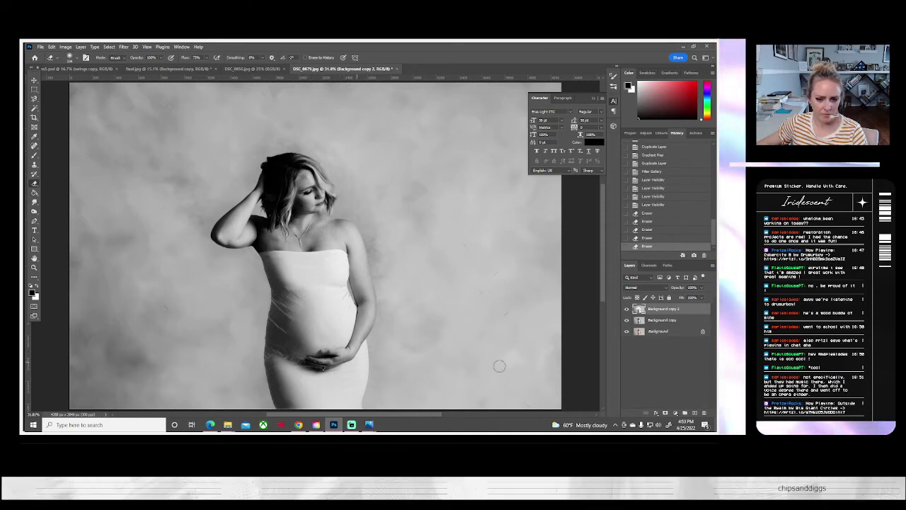
- Check the erased areas and smoothed backdrop by hiding and showing Background copy 2 again
{"action": "left_click", "coordinate": [627, 309]}
{"action": "left_click", "coordinate": [626, 310]}
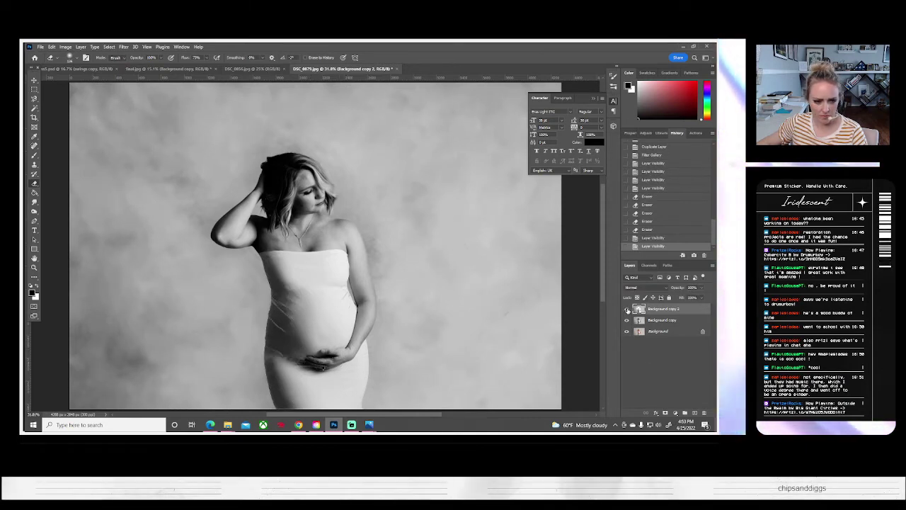
{"action": "left_click", "coordinate": [627, 309]}
{"action": "left_click", "coordinate": [627, 310]}
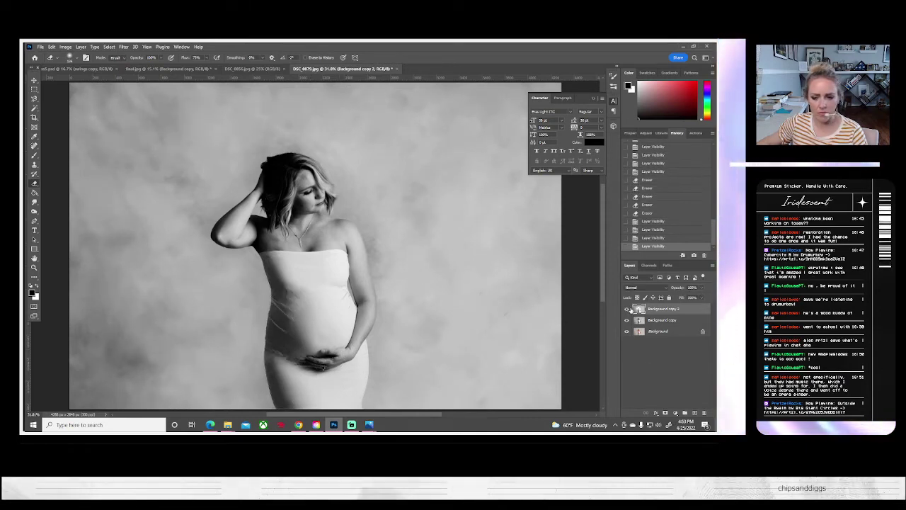
- Merge the Background copy 2 and Background copy layers into one layer above Background
{"action": "left_click", "coordinate": [656, 321], "text": "shift"}
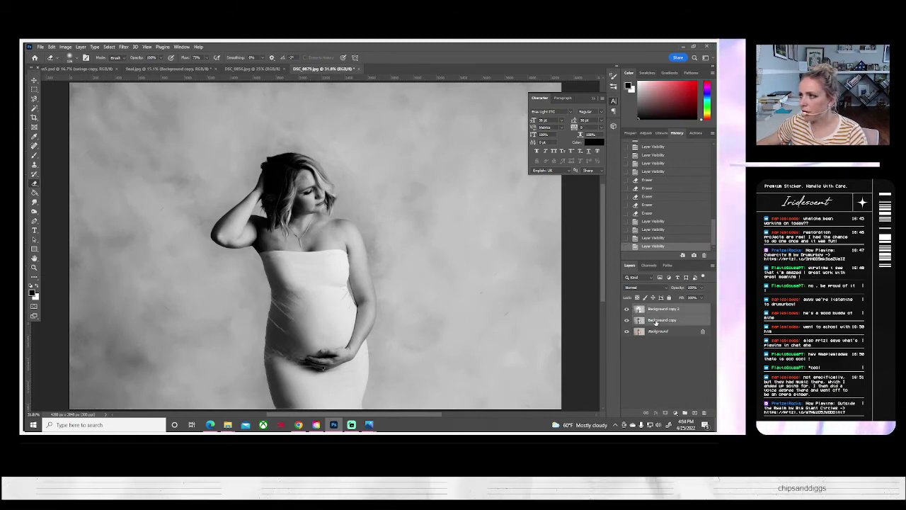
{"action": "right_click", "coordinate": [655, 322]}
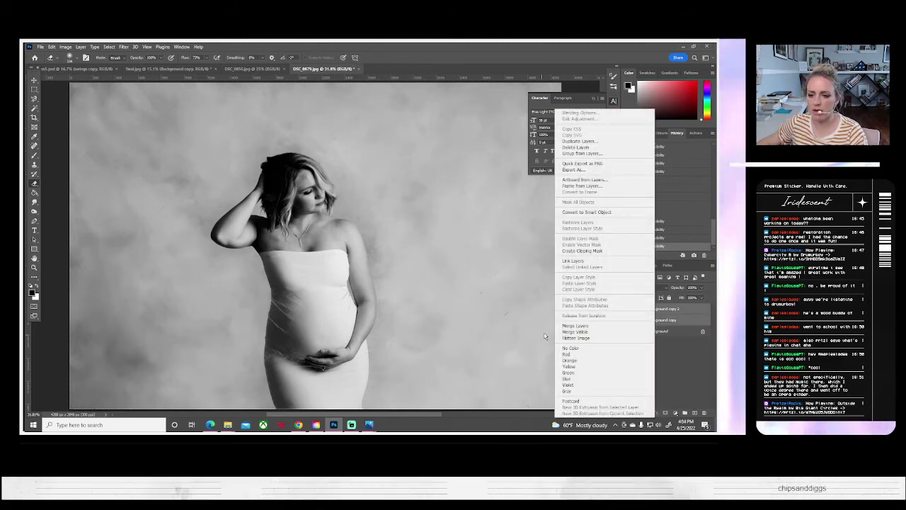
{"action": "left_click", "coordinate": [575, 325]}
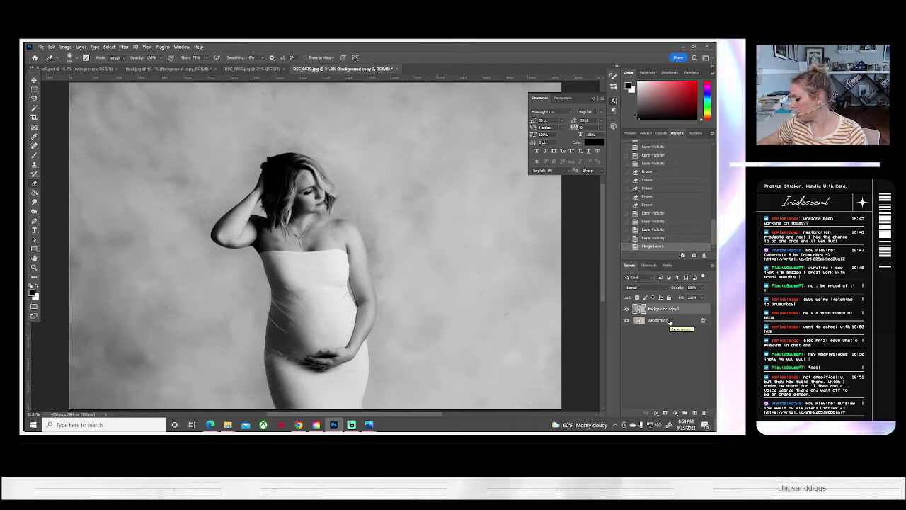
- Duplicate the merged Background copy 2 layer and compare the image with the duplicate hidden and shown
{"action": "right_click", "coordinate": [645, 312]}
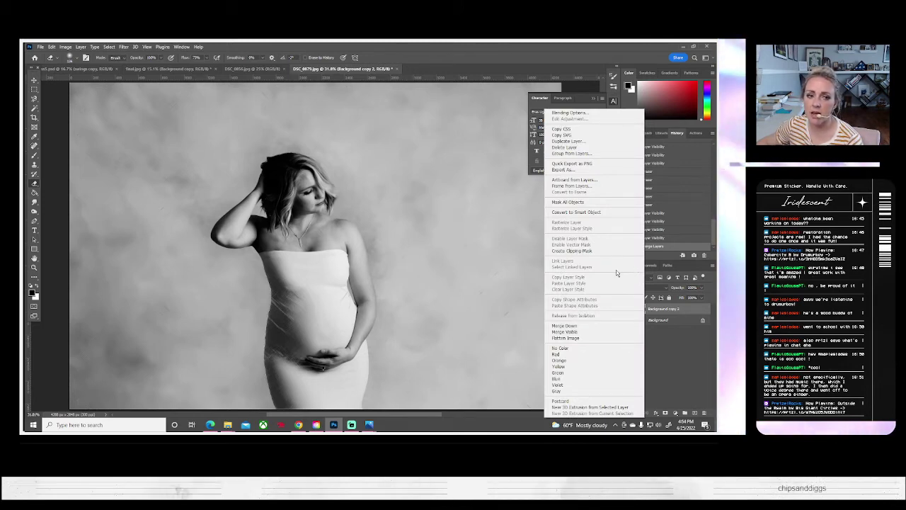
{"action": "left_click", "coordinate": [570, 141]}
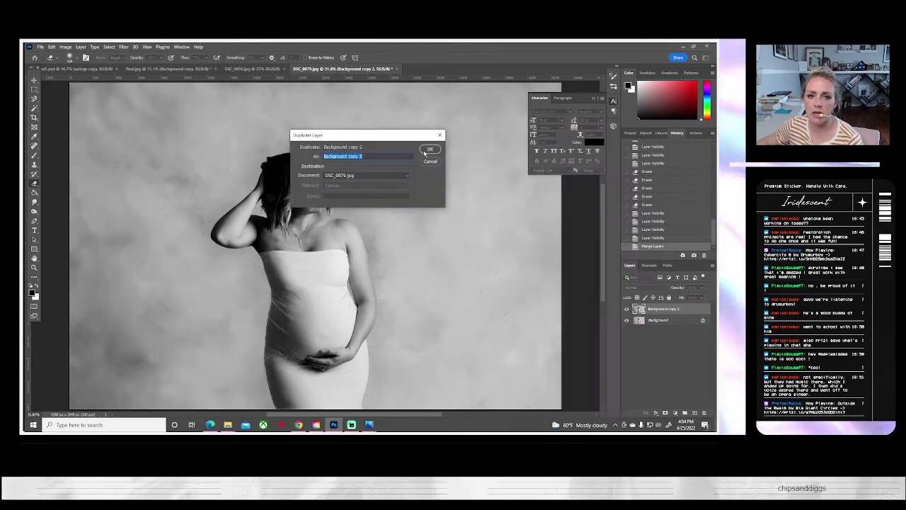
{"action": "left_click", "coordinate": [428, 148]}
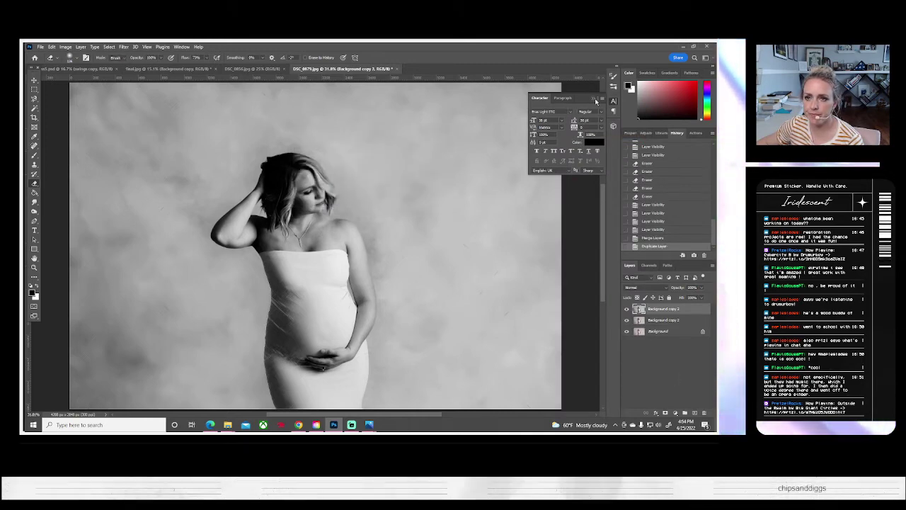
{"action": "left_click", "coordinate": [592, 99]}
{"action": "left_click", "coordinate": [627, 310]}
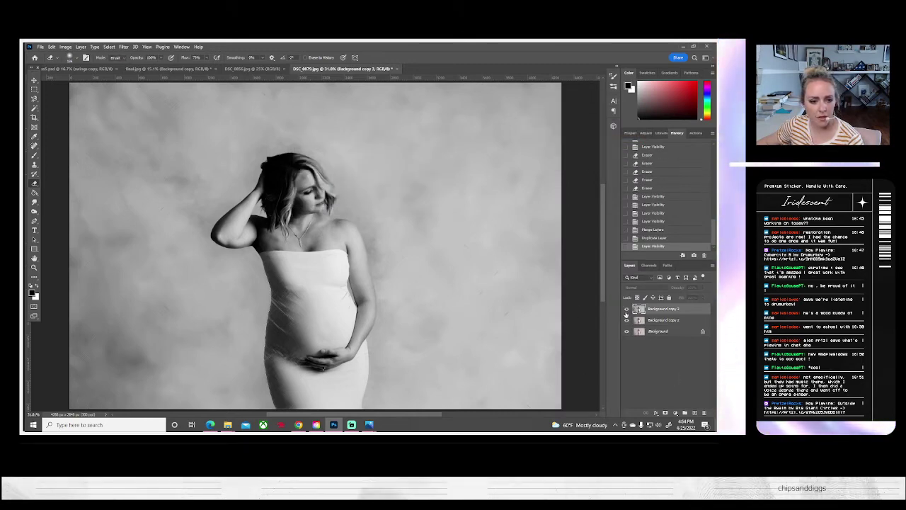
{"action": "left_click", "coordinate": [627, 310]}
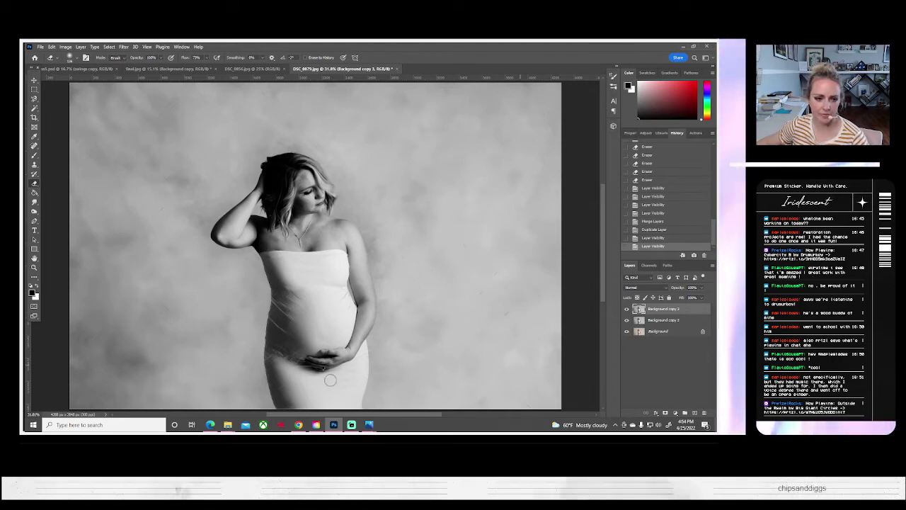
- Preview the Sprayed Strokes, Colored Pencil, Cutout and Dry Brush filters from the Filter Gallery on the duplicate layer, zoomed out to the whole figure
{"action": "left_click", "coordinate": [123, 47]}
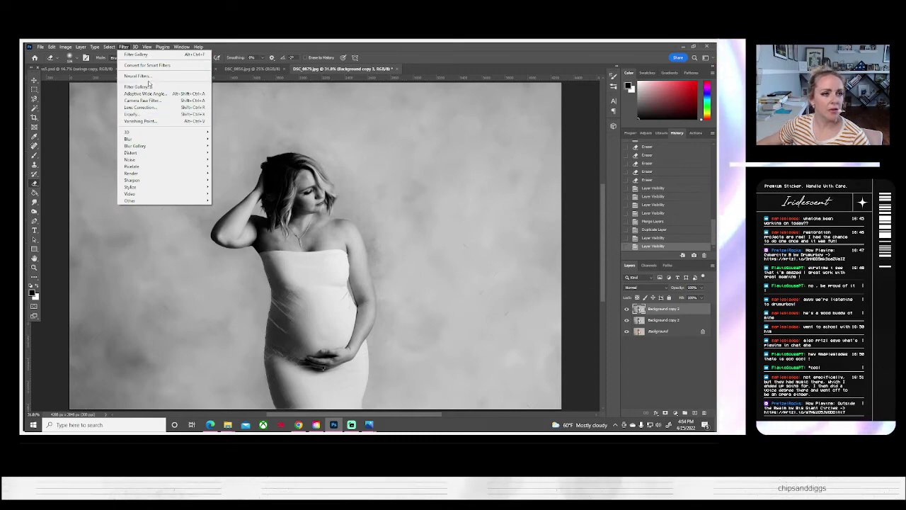
{"action": "left_click", "coordinate": [149, 88]}
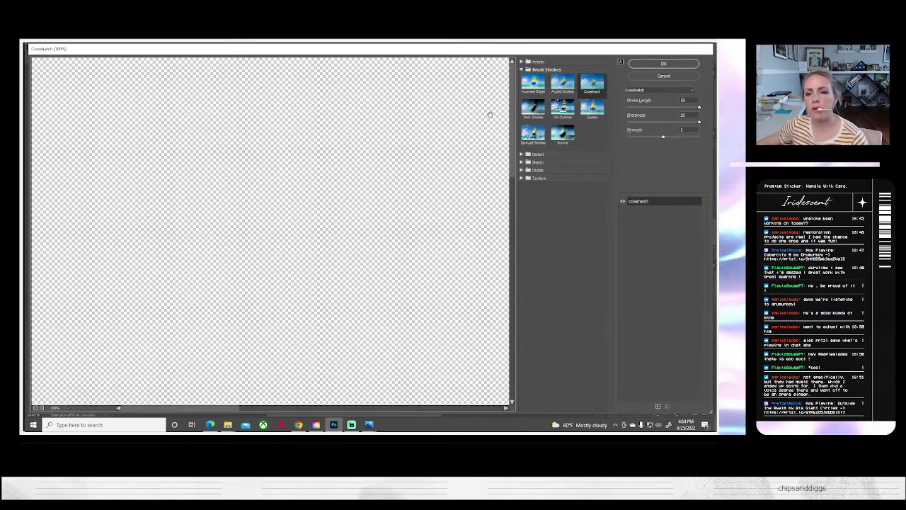
{"action": "left_click", "coordinate": [34, 408]}
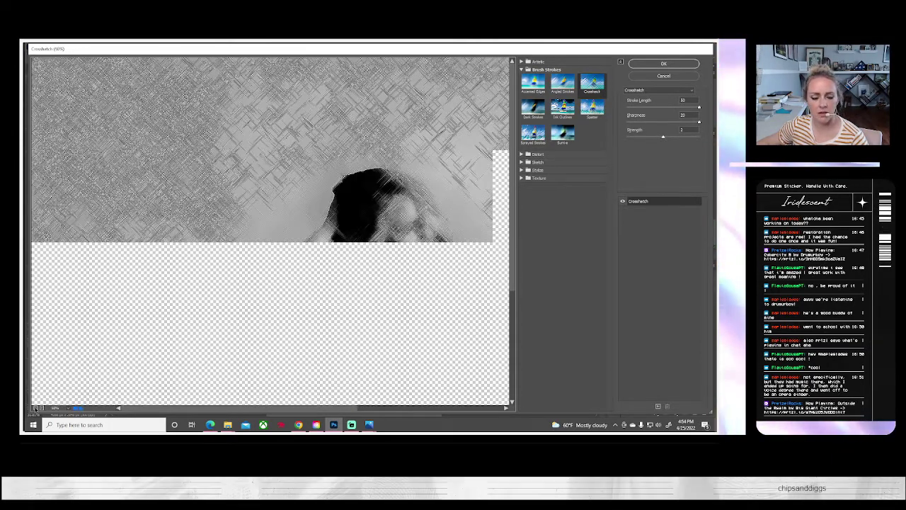
{"action": "left_click", "coordinate": [34, 409]}
{"action": "left_click", "coordinate": [533, 134]}
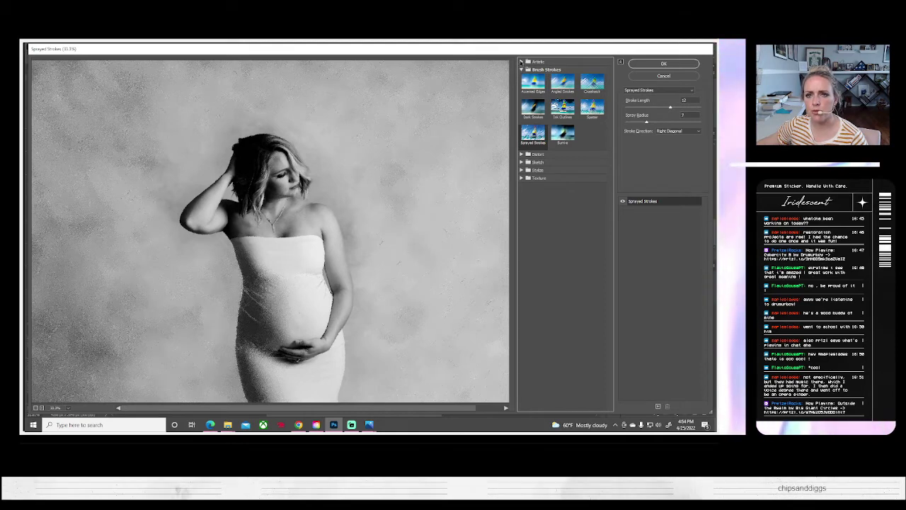
{"action": "left_click", "coordinate": [521, 61]}
{"action": "left_click", "coordinate": [535, 74]}
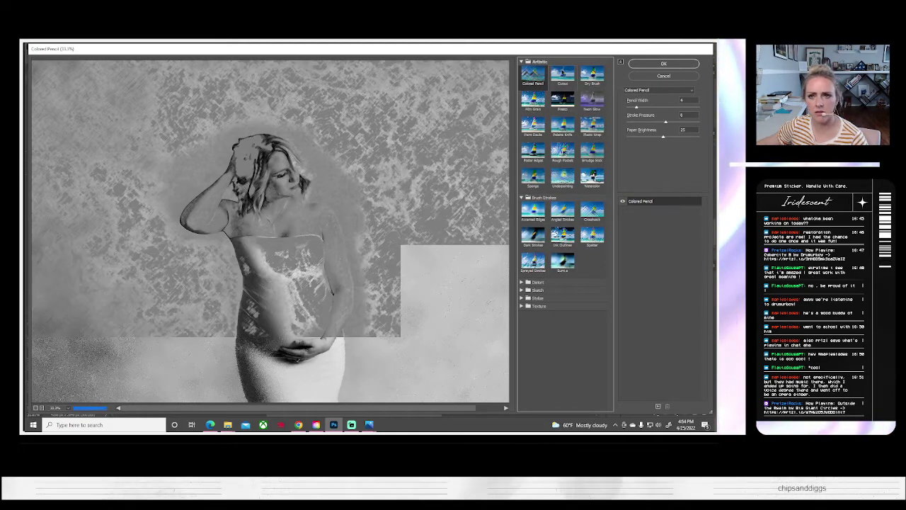
{"action": "left_click", "coordinate": [562, 74]}
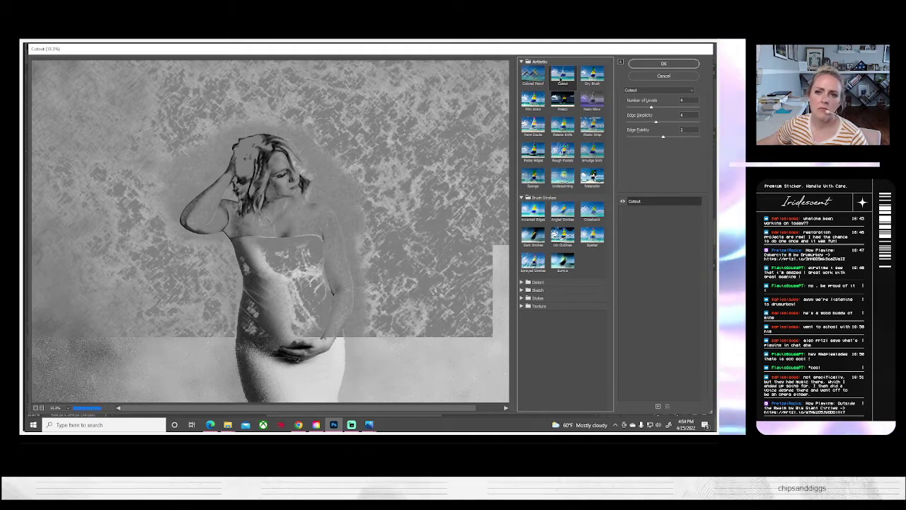
{"action": "left_click", "coordinate": [592, 74]}
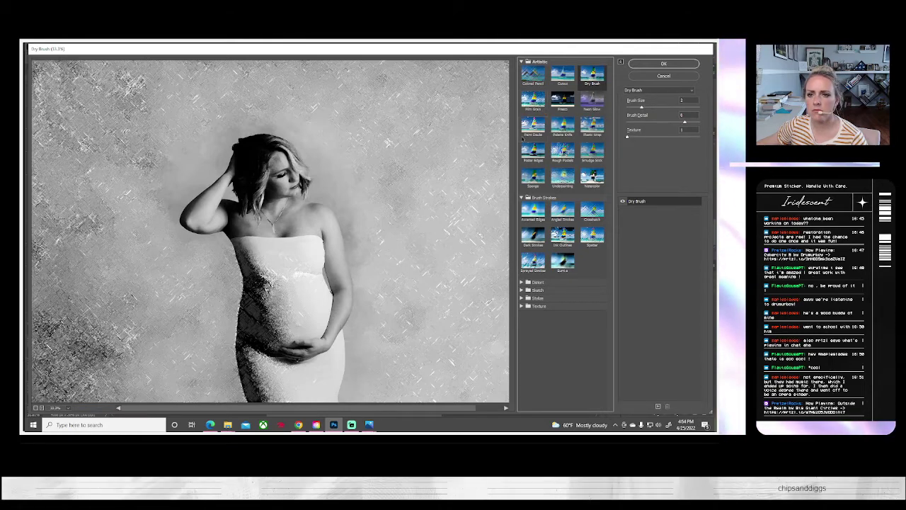
- Apply the Paint Daubs filter to the duplicate layer with brush size 11, an increased sharpness and the Simple brush type
{"action": "left_click", "coordinate": [533, 126]}
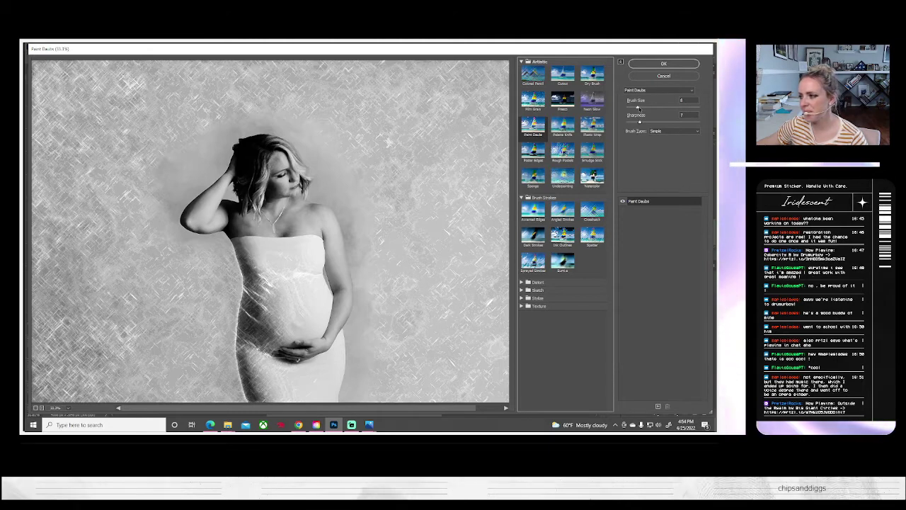
{"action": "left_click_drag", "start_coordinate": [640, 111], "coordinate": [652, 111]}
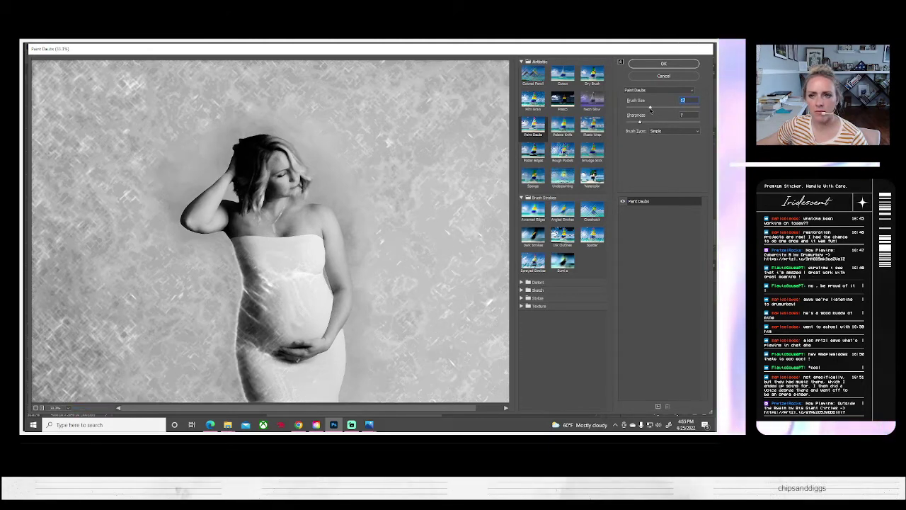
{"action": "left_click_drag", "start_coordinate": [639, 122], "coordinate": [660, 124]}
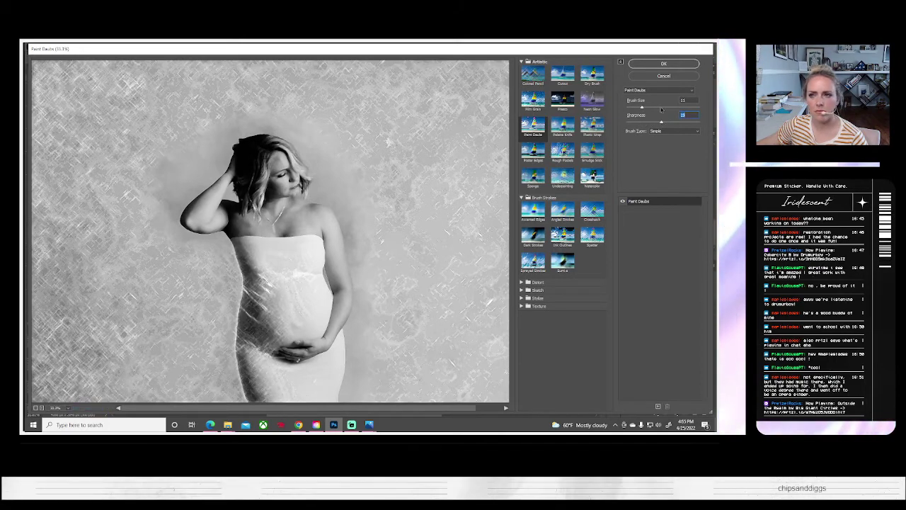
{"action": "left_click", "coordinate": [663, 63]}
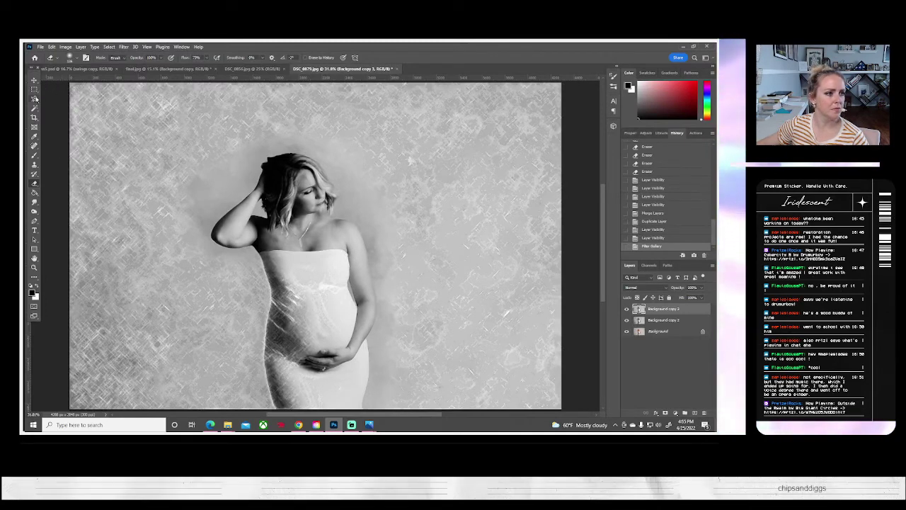
- Lasso the woman's hair, delete everything outside that area from the filtered layer, and deselect
{"action": "left_click", "coordinate": [34, 98]}
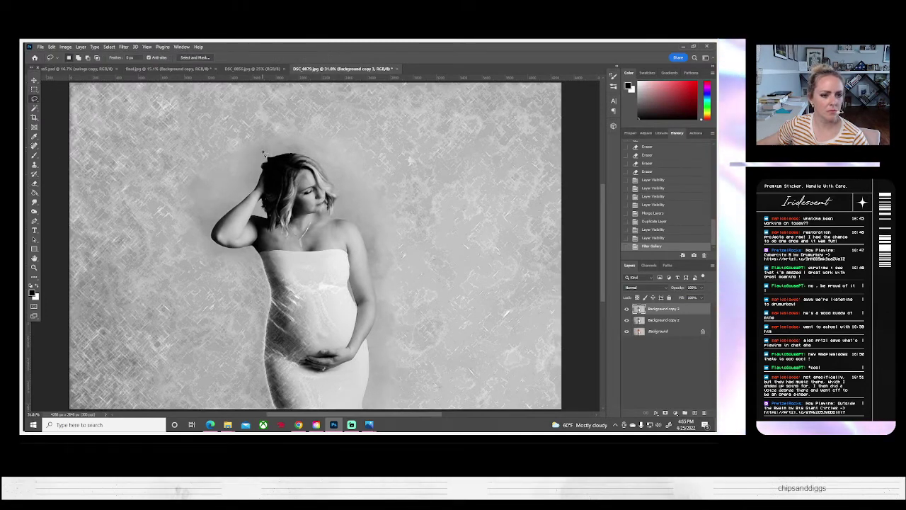
{"action": "mouse_move", "coordinate": [253, 227]}
{"action": "left_mouse_down"}
{"action": "mouse_move", "coordinate": [271, 245]}
{"action": "mouse_move", "coordinate": [298, 236]}
{"action": "left_mouse_up"}
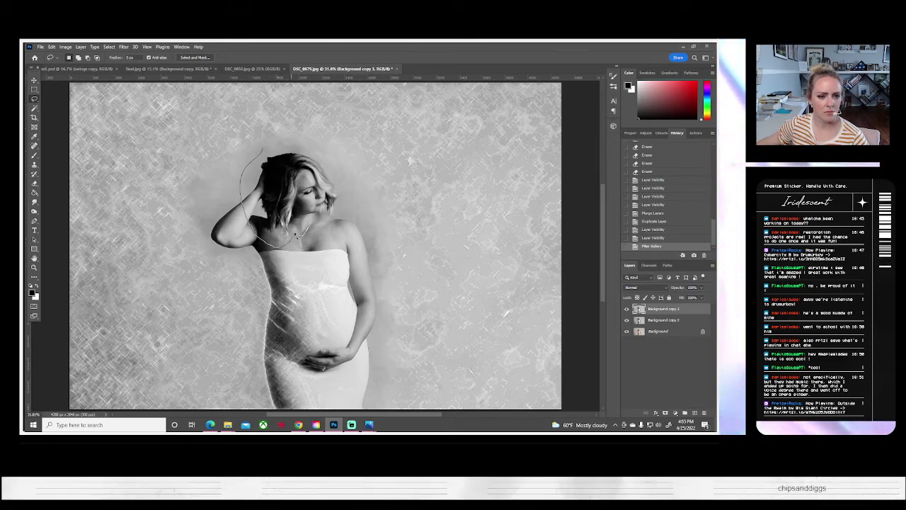
{"action": "mouse_move", "coordinate": [302, 201]}
{"action": "left_mouse_down"}
{"action": "mouse_move", "coordinate": [326, 219]}
{"action": "mouse_move", "coordinate": [338, 221]}
{"action": "mouse_move", "coordinate": [348, 179]}
{"action": "mouse_move", "coordinate": [285, 146]}
{"action": "left_mouse_up"}
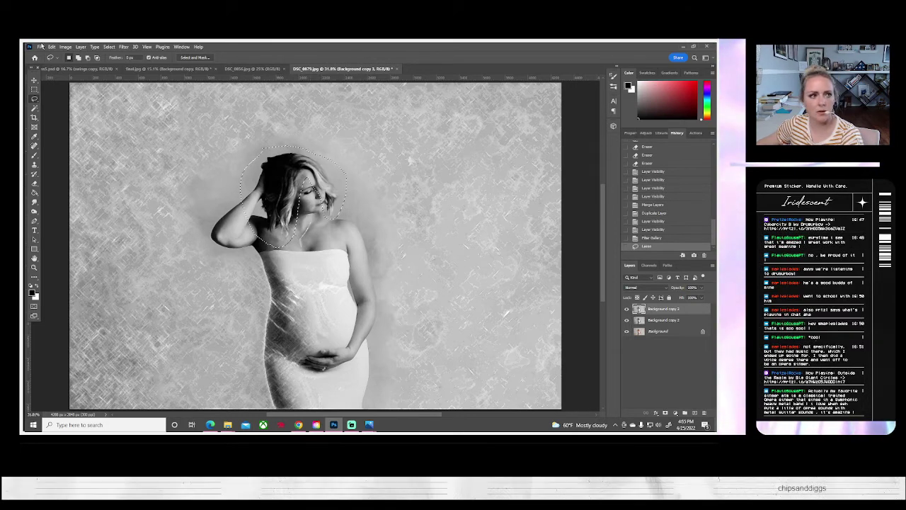
{"action": "left_click", "coordinate": [109, 47]}
{"action": "left_click", "coordinate": [117, 78]}
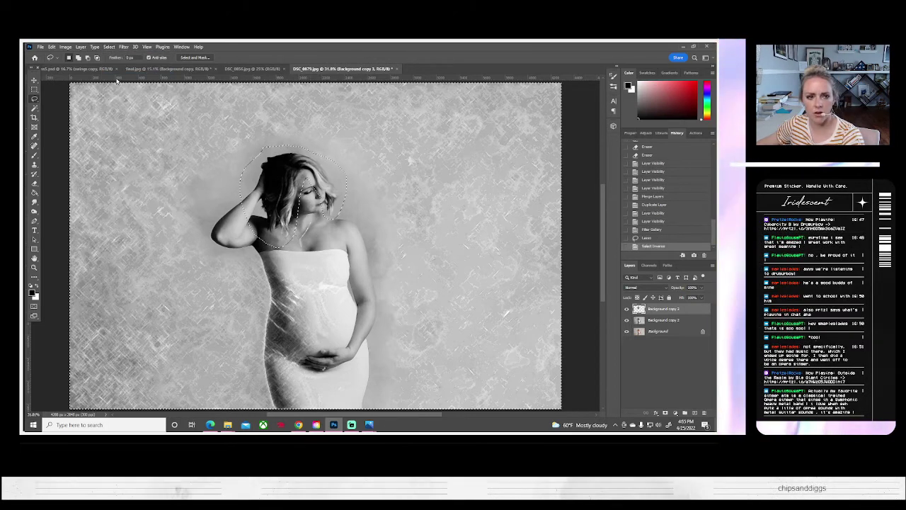
{"action": "key", "text": "Delete"}
{"action": "left_click", "coordinate": [109, 47]}
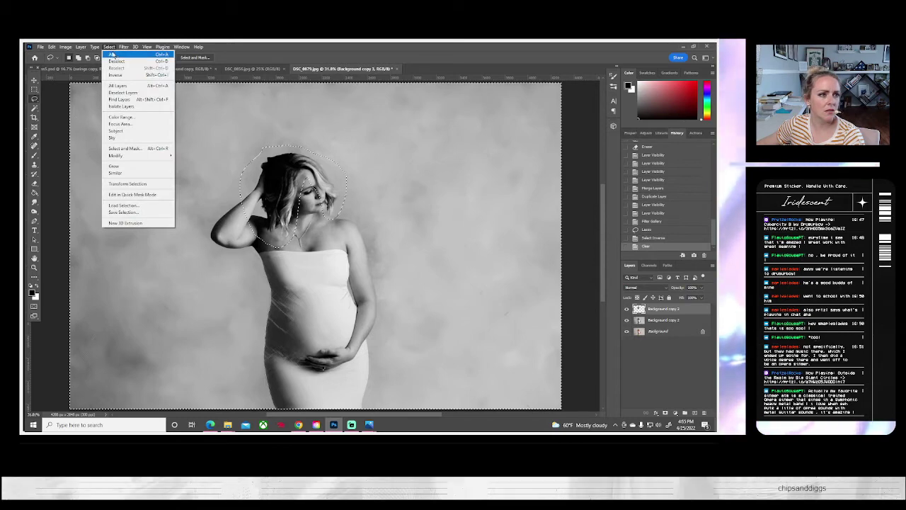
{"action": "left_click", "coordinate": [115, 61]}
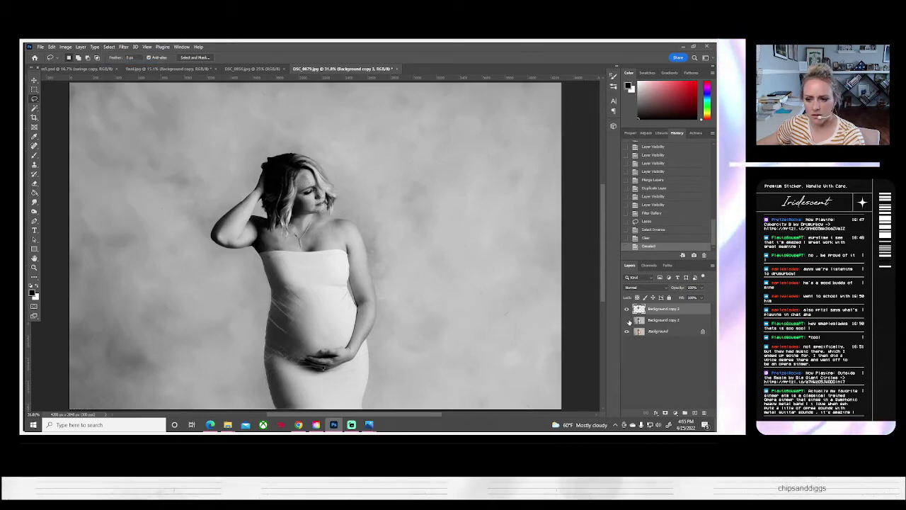
- Hide the two lower layers and erase the skin and backdrop remnants around the filtered hair with the soft eraser
{"action": "left_click", "coordinate": [626, 332]}
{"action": "left_click", "coordinate": [626, 320]}
{"action": "left_click", "coordinate": [34, 183]}
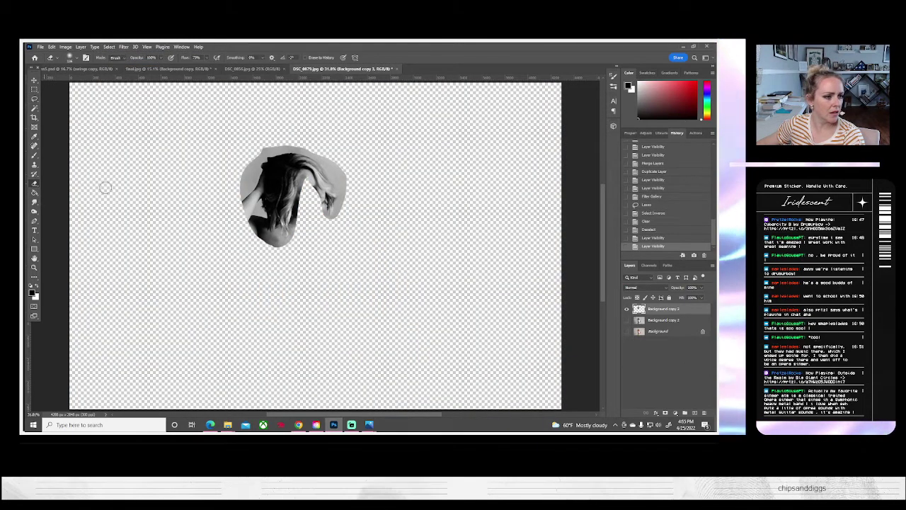
{"action": "mouse_move", "coordinate": [278, 177]}
{"action": "left_mouse_down"}
{"action": "mouse_move", "coordinate": [279, 147]}
{"action": "mouse_move", "coordinate": [243, 179]}
{"action": "mouse_move", "coordinate": [234, 231]}
{"action": "mouse_move", "coordinate": [245, 203]}
{"action": "mouse_move", "coordinate": [248, 231]}
{"action": "mouse_move", "coordinate": [248, 199]}
{"action": "mouse_move", "coordinate": [250, 251]}
{"action": "left_mouse_up"}
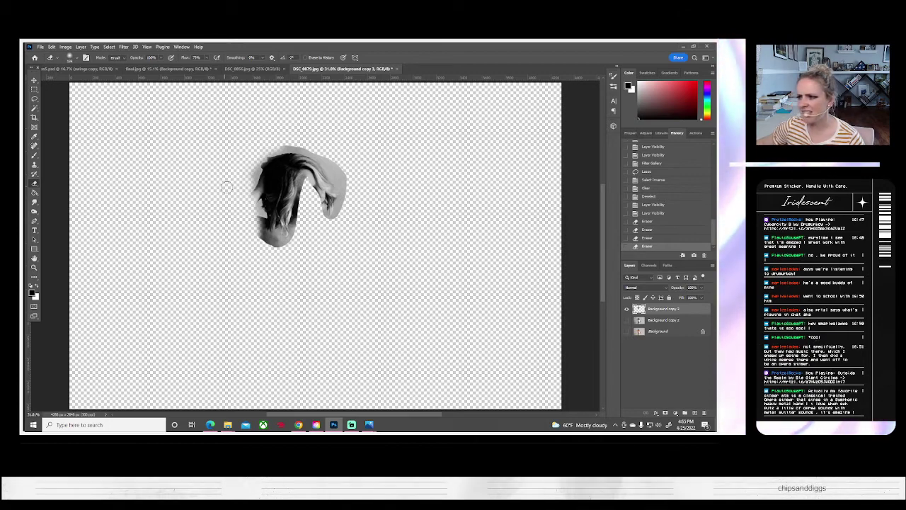
{"action": "mouse_move", "coordinate": [264, 225]}
{"action": "left_mouse_down"}
{"action": "mouse_move", "coordinate": [295, 239]}
{"action": "mouse_move", "coordinate": [288, 249]}
{"action": "mouse_move", "coordinate": [306, 181]}
{"action": "mouse_move", "coordinate": [305, 216]}
{"action": "mouse_move", "coordinate": [306, 184]}
{"action": "mouse_move", "coordinate": [316, 222]}
{"action": "mouse_move", "coordinate": [313, 195]}
{"action": "mouse_move", "coordinate": [328, 225]}
{"action": "mouse_move", "coordinate": [339, 222]}
{"action": "mouse_move", "coordinate": [355, 171]}
{"action": "mouse_move", "coordinate": [351, 185]}
{"action": "mouse_move", "coordinate": [325, 136]}
{"action": "mouse_move", "coordinate": [351, 179]}
{"action": "mouse_move", "coordinate": [329, 154]}
{"action": "mouse_move", "coordinate": [284, 137]}
{"action": "mouse_move", "coordinate": [311, 147]}
{"action": "left_mouse_up"}
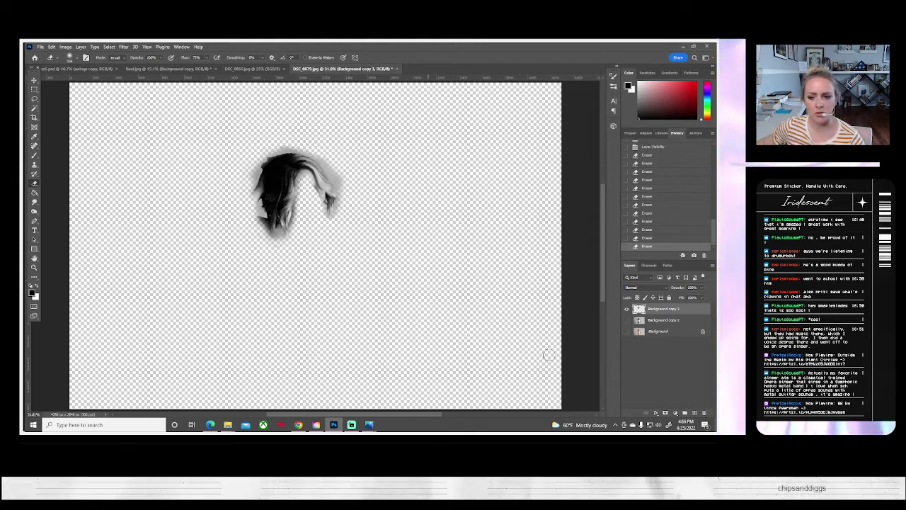
- Show the two lower layers again and compare the hair with the filtered layer hidden and shown
{"action": "left_click", "coordinate": [627, 320]}
{"action": "left_click", "coordinate": [627, 331]}
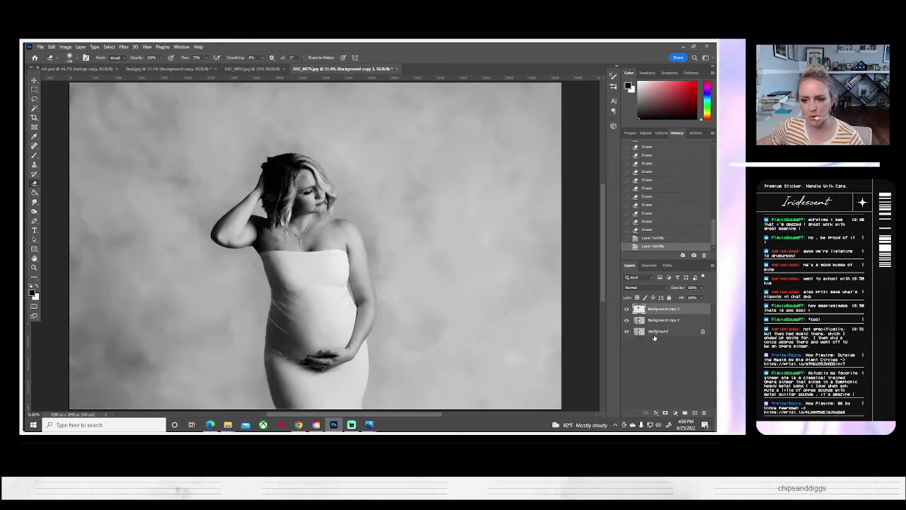
{"action": "left_click", "coordinate": [626, 309]}
{"action": "left_click", "coordinate": [627, 308]}
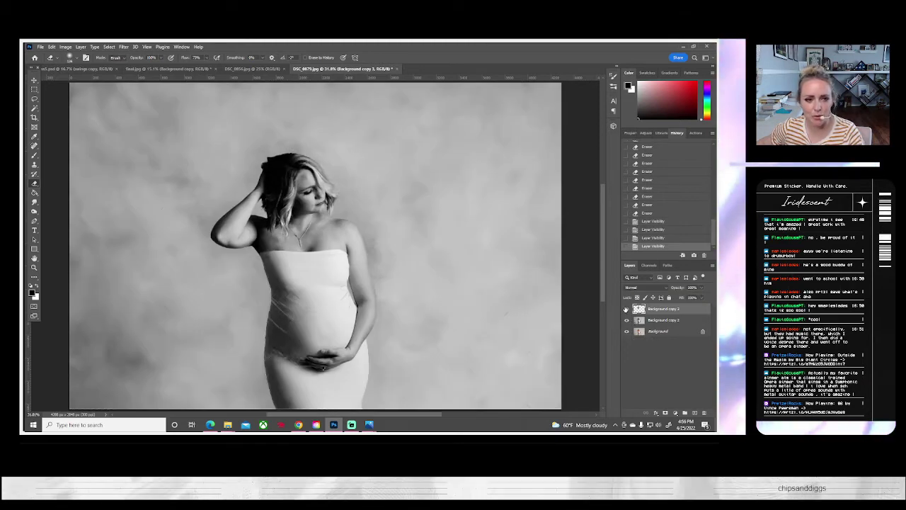
{"action": "left_click", "coordinate": [627, 309]}
{"action": "left_click", "coordinate": [627, 309]}
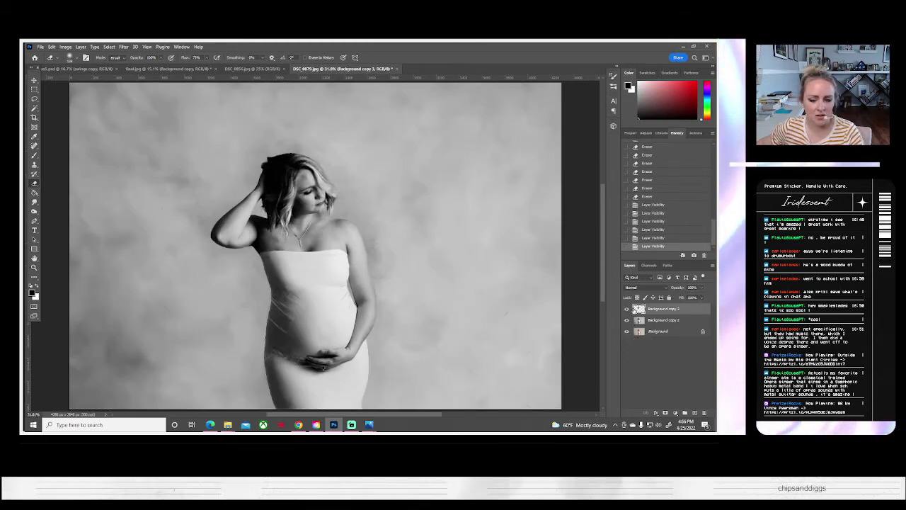
{"action": "left_click", "coordinate": [65, 47]}
{"action": "mouse_move", "coordinate": [99, 65]}
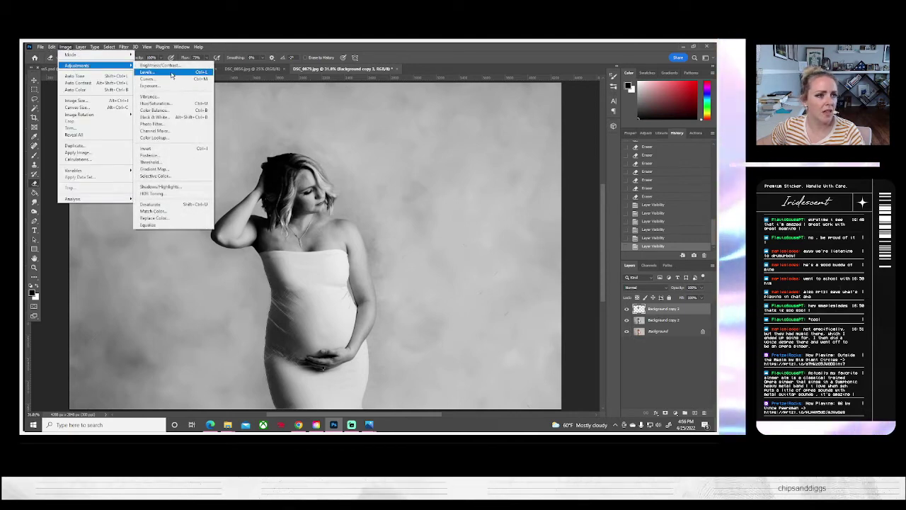
{"action": "left_click", "coordinate": [160, 65]}
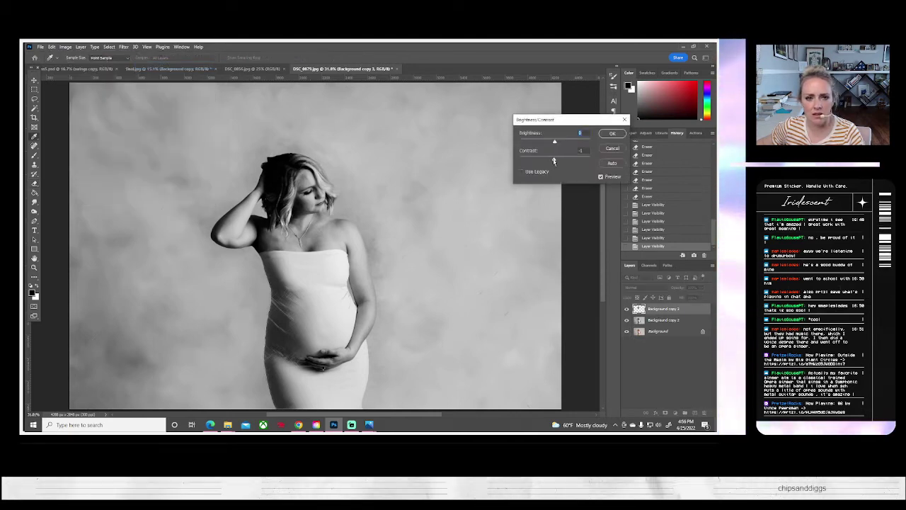
{"action": "key", "text": "Tab"}
{"action": "left_click_drag", "start_coordinate": [552, 146], "coordinate": [558, 145]}
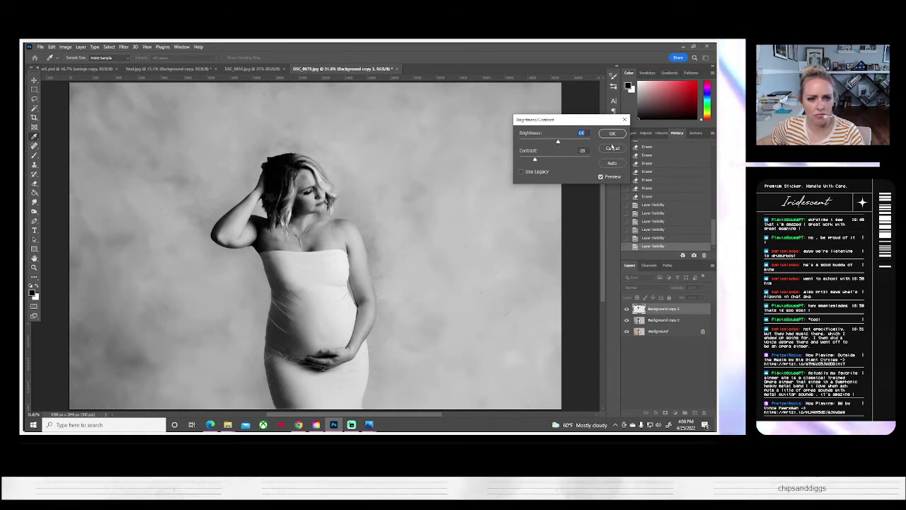
{"action": "left_click", "coordinate": [612, 146]}
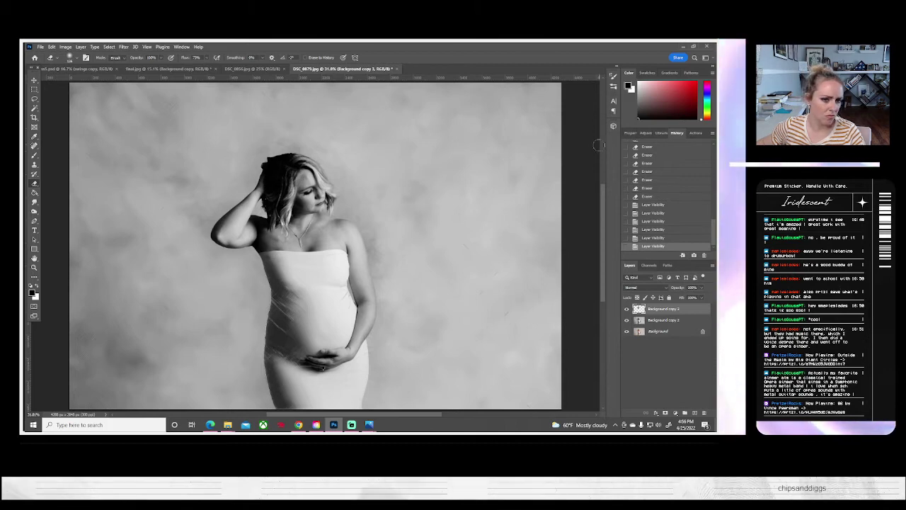
- Merge the filtered hair layer with Background copy 2, and duplicate the merged layer
{"action": "left_click", "coordinate": [659, 321], "text": "shift"}
{"action": "right_click", "coordinate": [662, 320]}
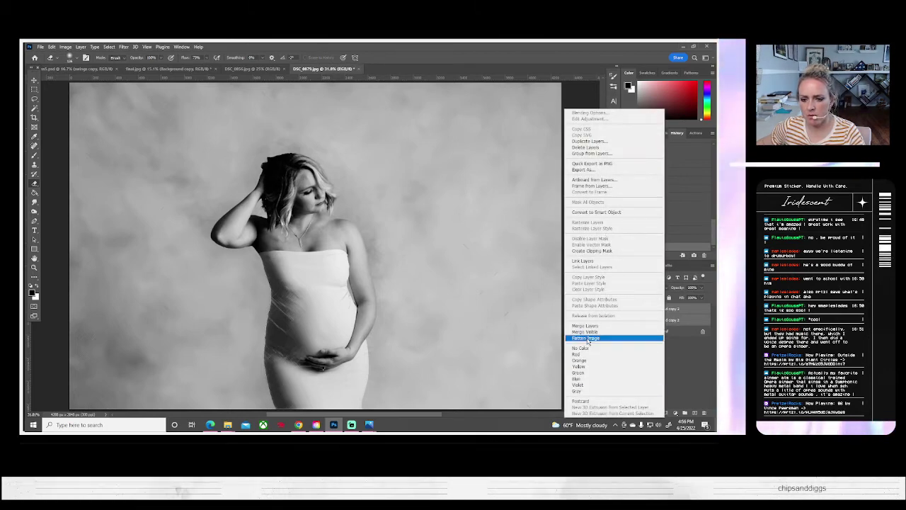
{"action": "left_click", "coordinate": [587, 326]}
{"action": "right_click", "coordinate": [653, 312]}
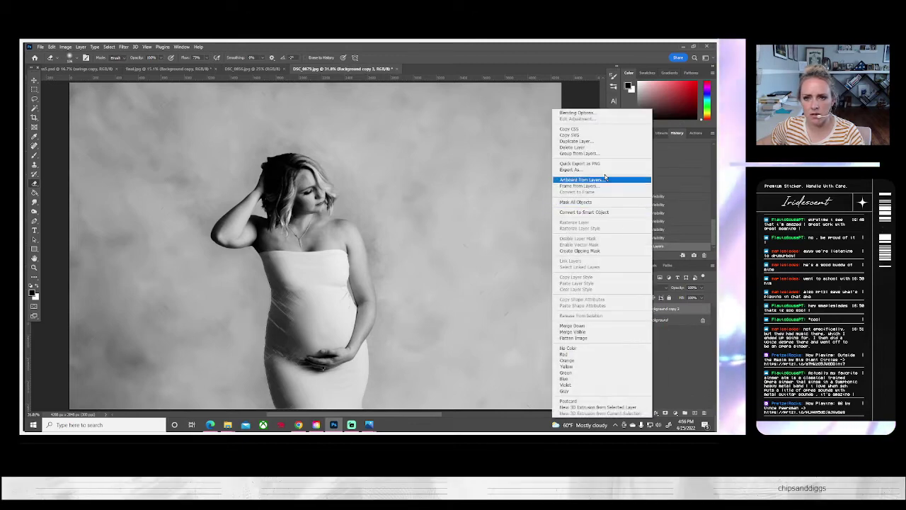
{"action": "left_click", "coordinate": [591, 143]}
{"action": "left_click", "coordinate": [427, 150]}
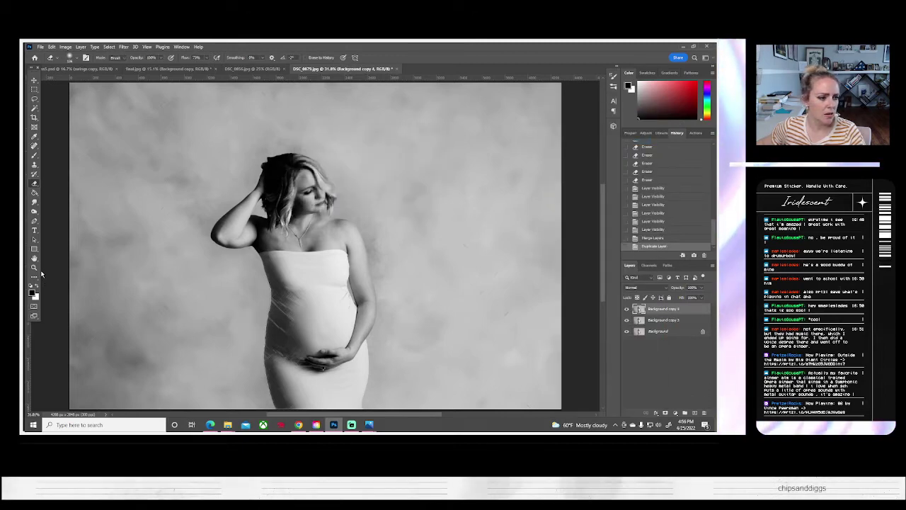
- Lighten the highlight strands in the woman's hair on Background copy 4 with the Dodge tool
{"action": "key", "text": "z"}
{"action": "left_click", "coordinate": [301, 194]}
{"action": "left_click", "coordinate": [301, 195]}
{"action": "left_click", "coordinate": [303, 193]}
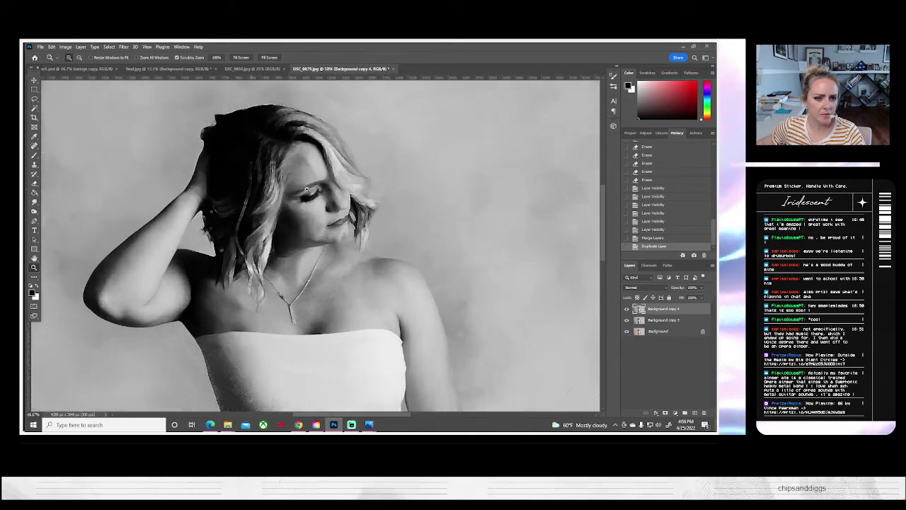
{"action": "left_click", "coordinate": [307, 189]}
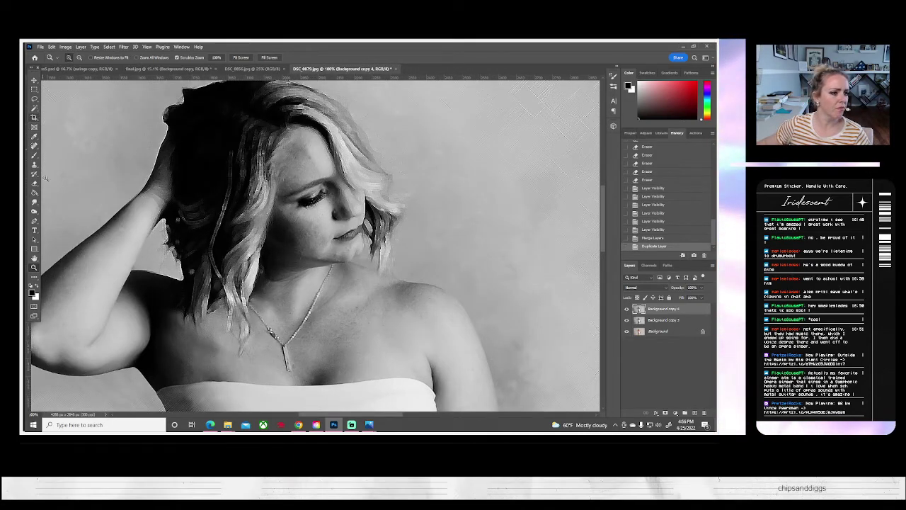
{"action": "left_click", "coordinate": [34, 211]}
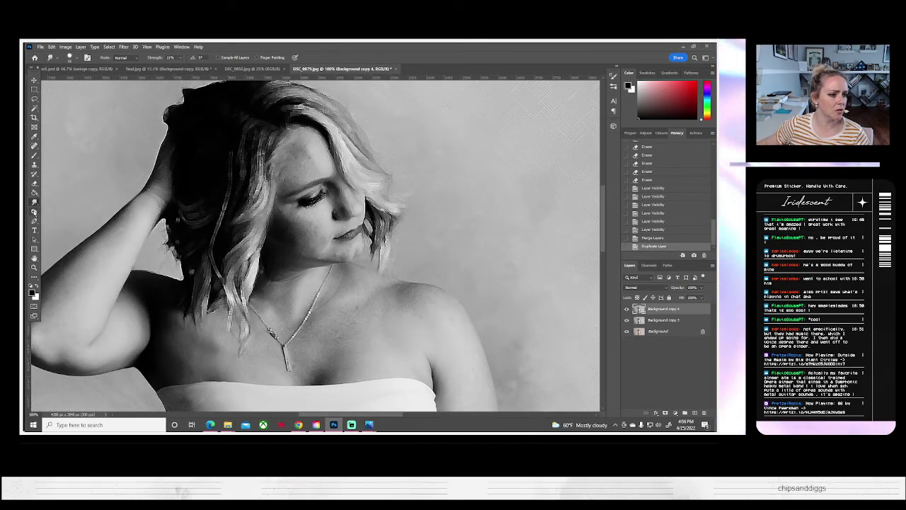
{"action": "right_click", "coordinate": [34, 211]}
{"action": "left_click", "coordinate": [60, 218]}
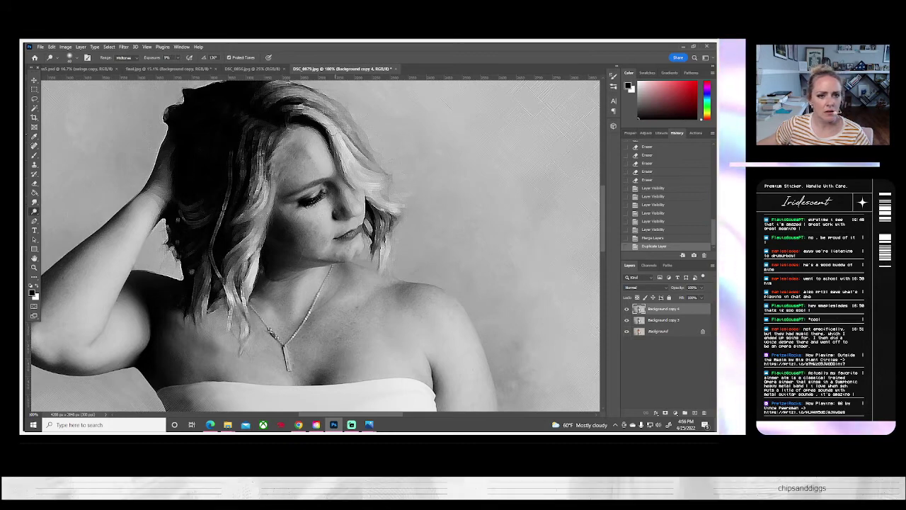
{"action": "mouse_move", "coordinate": [347, 159]}
{"action": "left_mouse_down"}
{"action": "mouse_move", "coordinate": [371, 191]}
{"action": "mouse_move", "coordinate": [355, 172]}
{"action": "left_mouse_up"}
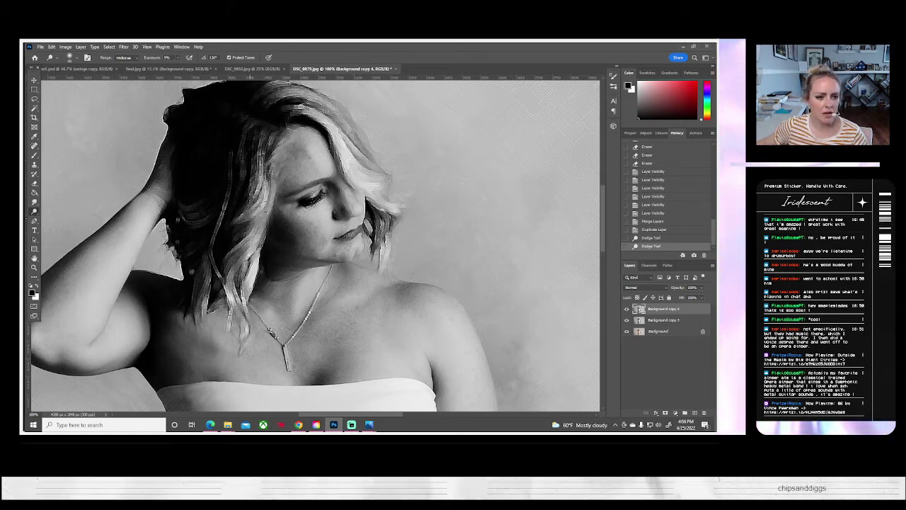
{"action": "left_click_drag", "start_coordinate": [240, 219], "coordinate": [241, 221]}
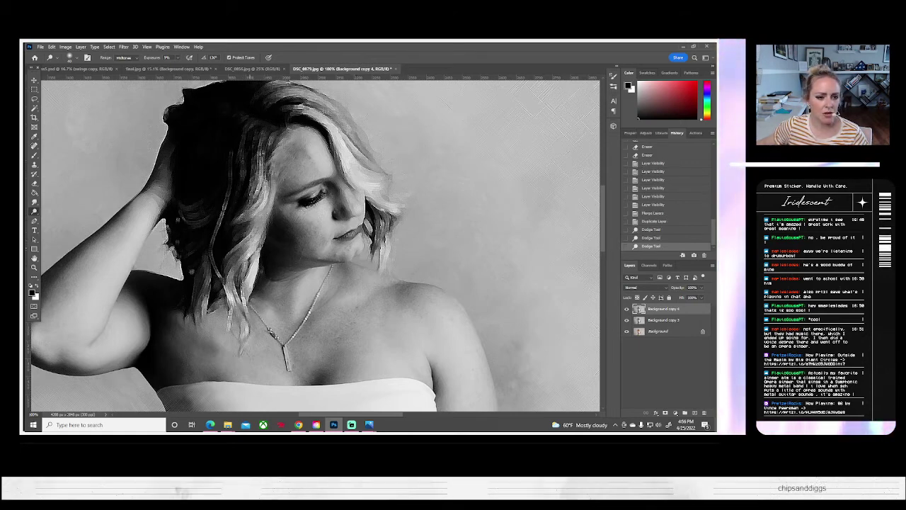
{"action": "left_click_drag", "start_coordinate": [234, 267], "coordinate": [240, 263]}
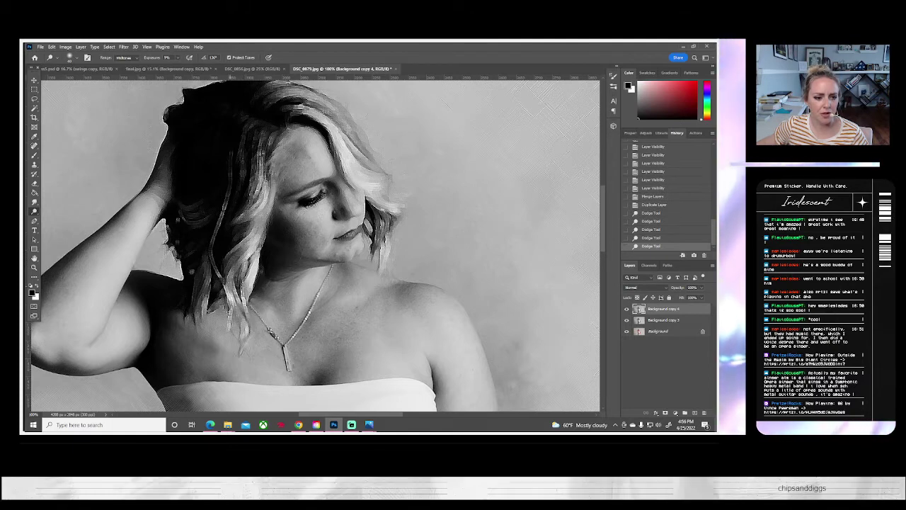
{"action": "left_click", "coordinate": [269, 193]}
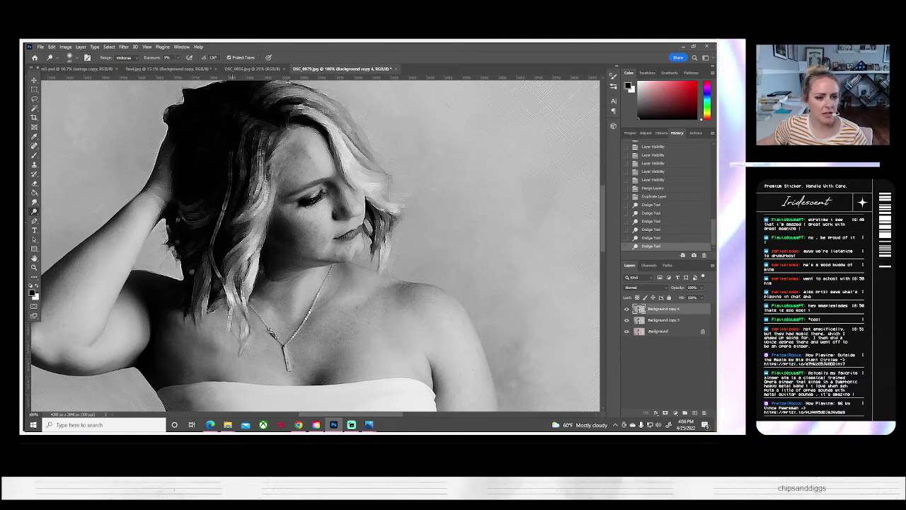
{"action": "left_click", "coordinate": [241, 216]}
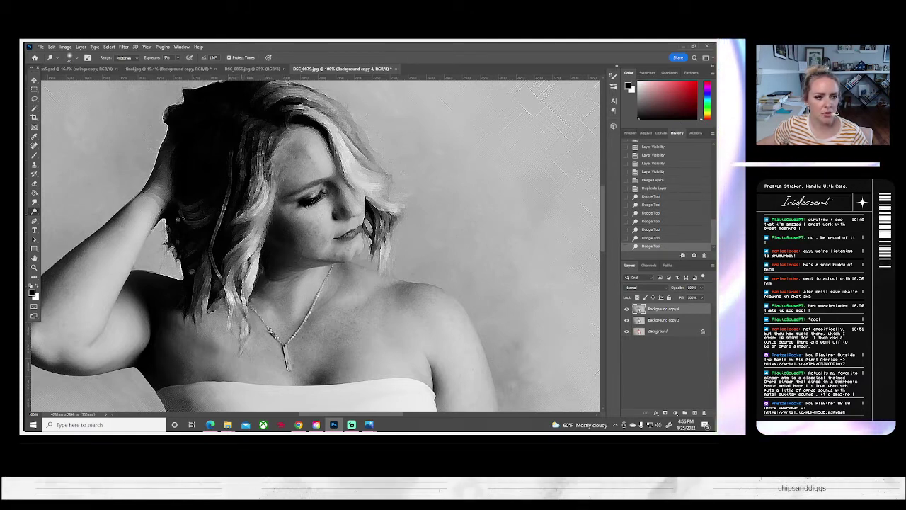
- Compare the dodged hair with the Background copy 4 layer hidden and shown
{"action": "left_click", "coordinate": [626, 309]}
{"action": "left_click", "coordinate": [626, 309]}
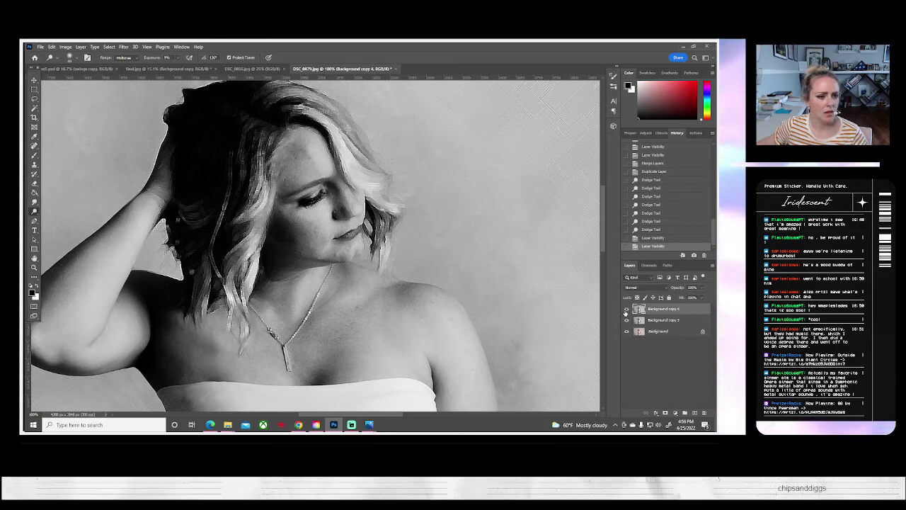
{"action": "left_click", "coordinate": [626, 309]}
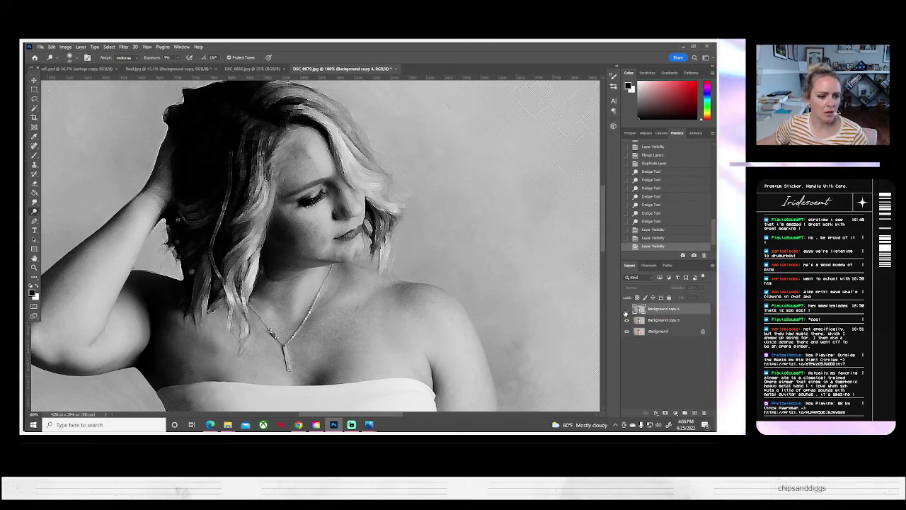
{"action": "left_click", "coordinate": [626, 309]}
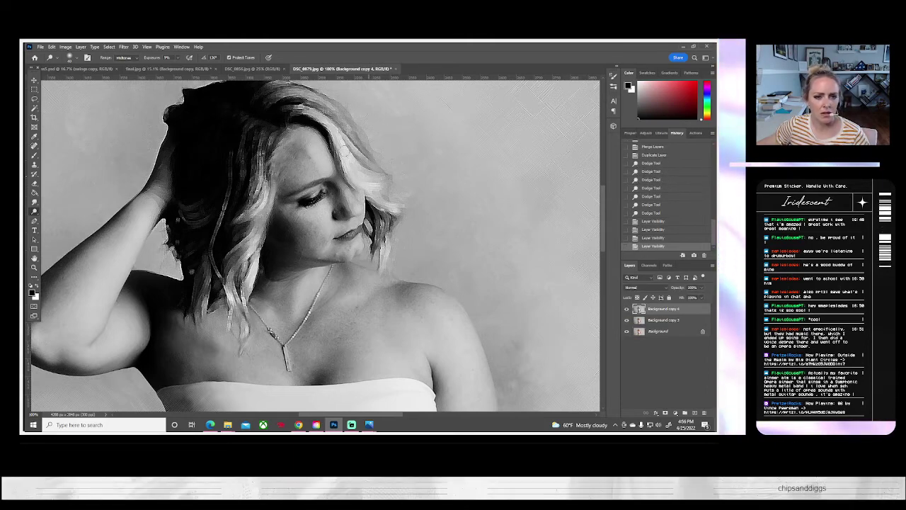
- Dodge the hair from the front strands up to the crown, and check it against the undodged layer below
{"action": "mouse_move", "coordinate": [337, 135]}
{"action": "left_mouse_down"}
{"action": "mouse_move", "coordinate": [276, 95]}
{"action": "mouse_move", "coordinate": [294, 100]}
{"action": "left_mouse_up"}
{"action": "scroll", "coordinate": [290, 128], "scroll_direction": "up", "scroll_amount": 2}
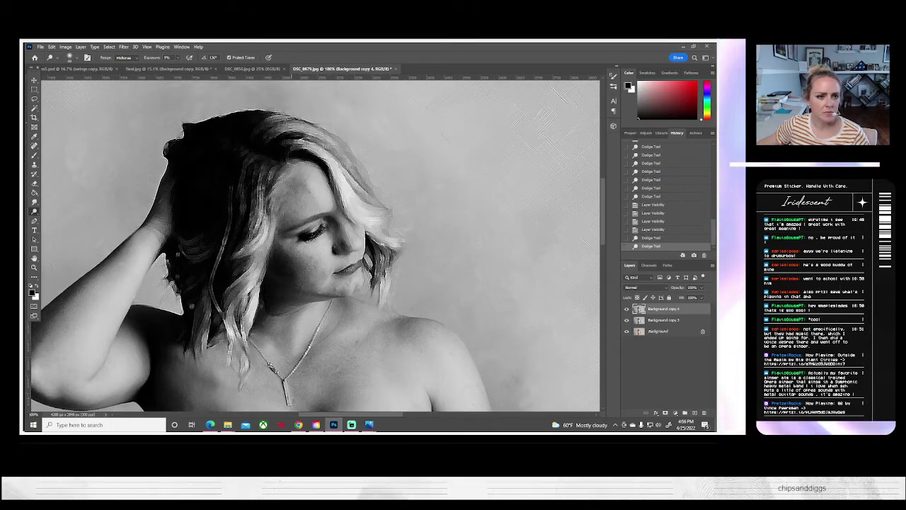
{"action": "left_click", "coordinate": [289, 113]}
{"action": "left_click", "coordinate": [280, 134]}
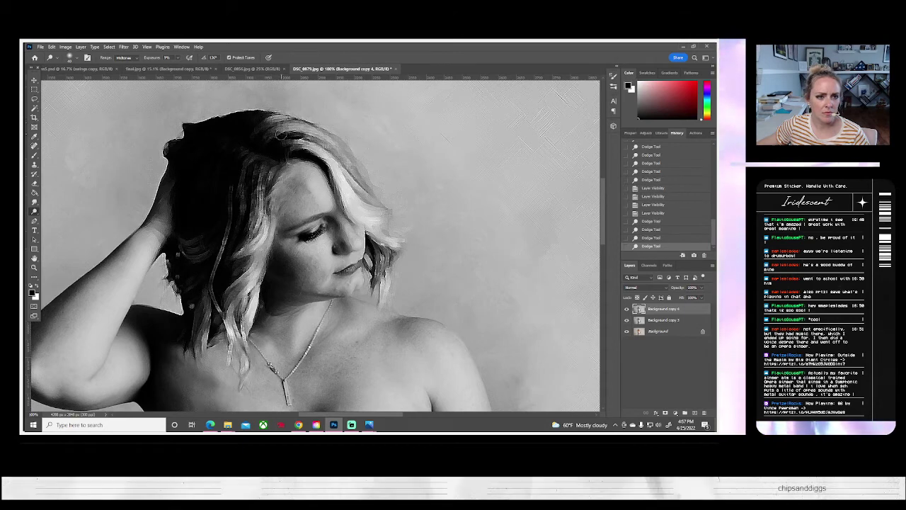
{"action": "left_click", "coordinate": [432, 251]}
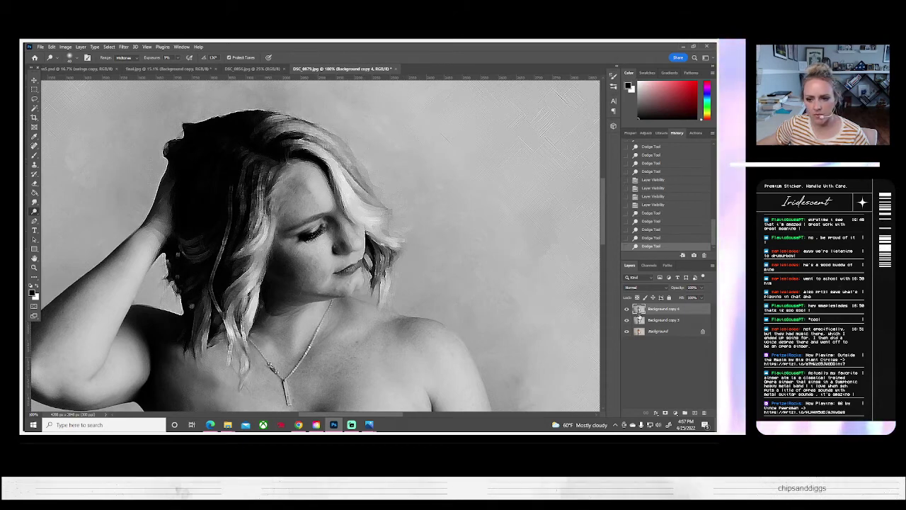
{"action": "left_click", "coordinate": [626, 309]}
{"action": "left_click", "coordinate": [626, 309]}
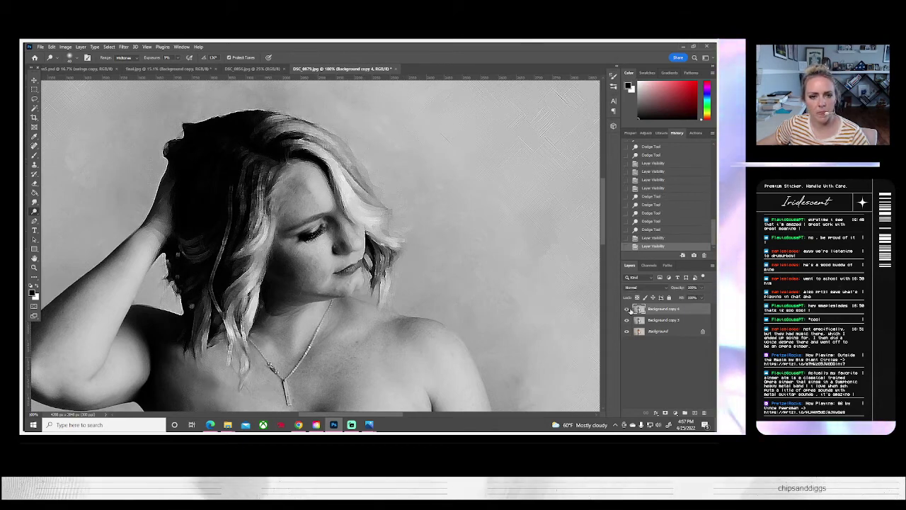
- Merge the two upper black-and-white layers and duplicate the merged layer
{"action": "left_click", "coordinate": [650, 320], "text": "shift"}
{"action": "right_click", "coordinate": [650, 320]}
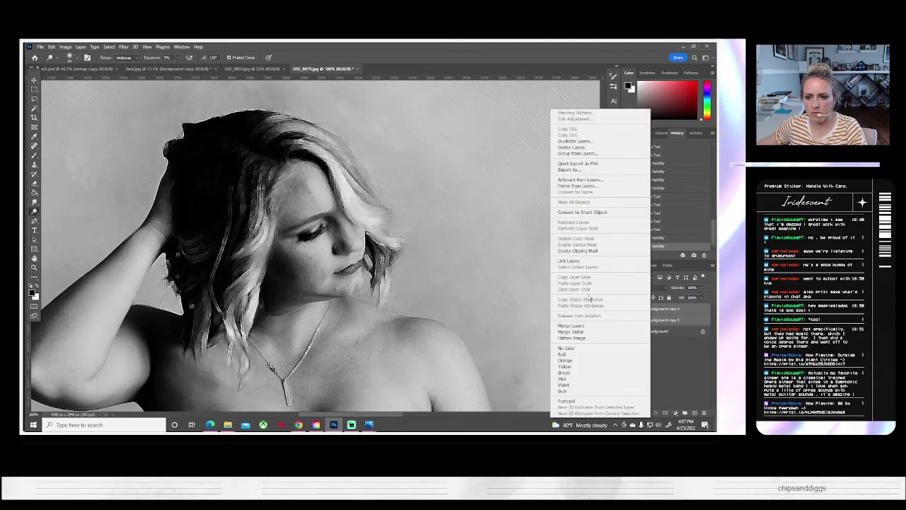
{"action": "left_click", "coordinate": [571, 325]}
{"action": "right_click", "coordinate": [652, 309]}
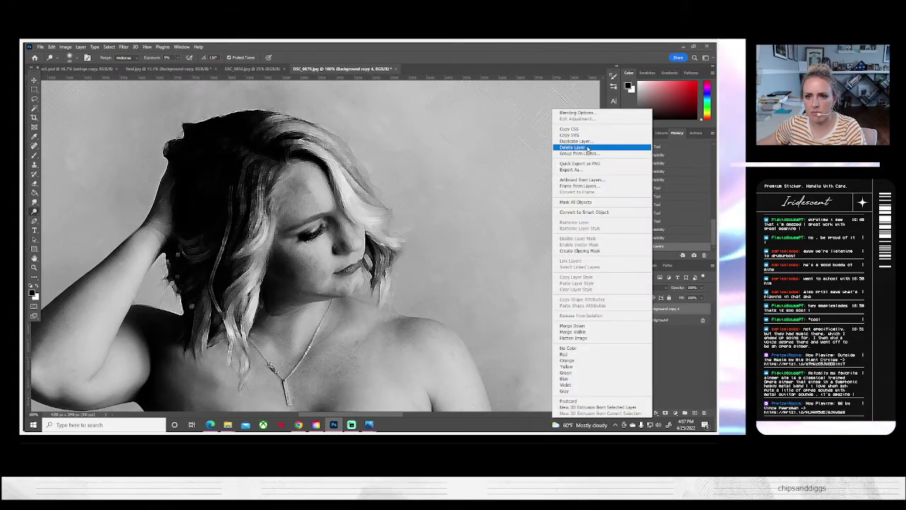
{"action": "left_click", "coordinate": [575, 142]}
{"action": "left_click", "coordinate": [431, 147]}
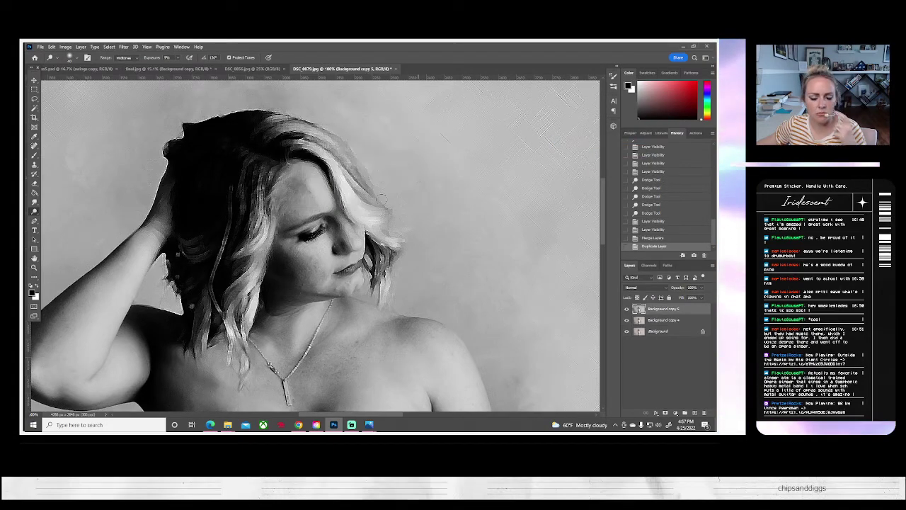
- Fit the whole photo in view and compare it with the duplicated layer hidden and shown
{"action": "left_click", "coordinate": [34, 267]}
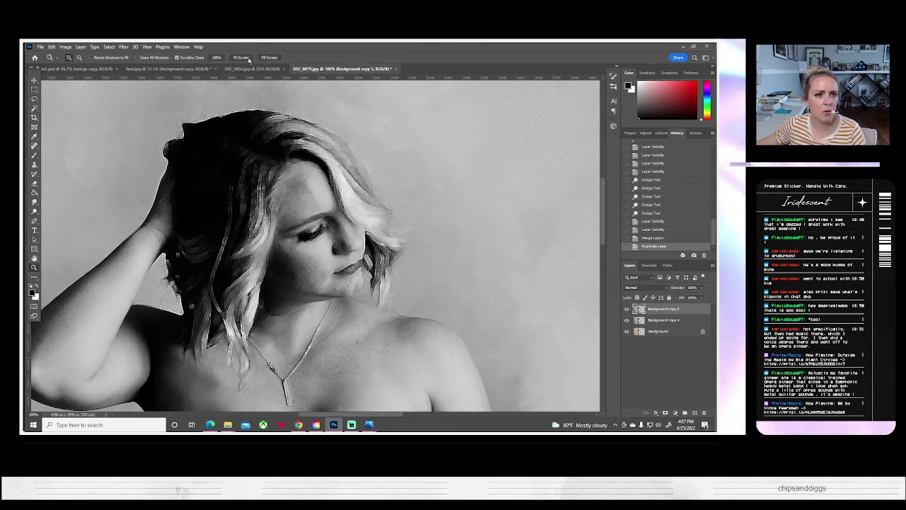
{"action": "left_click", "coordinate": [246, 57]}
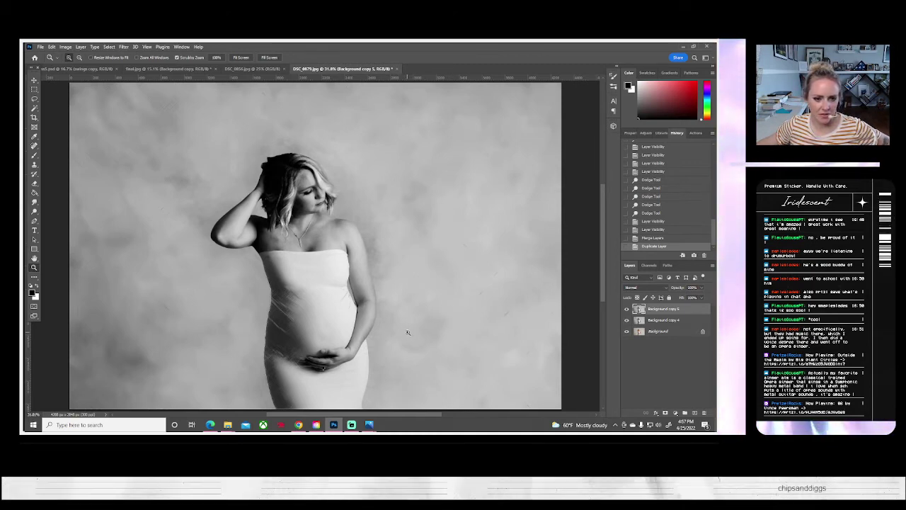
{"action": "left_click", "coordinate": [626, 310]}
{"action": "left_click", "coordinate": [626, 310]}
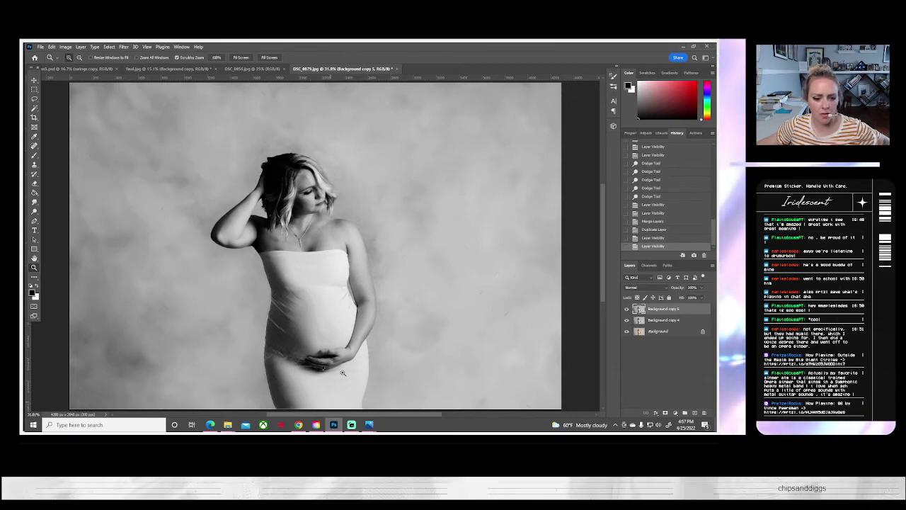
- Open the Filter Gallery for the duplicated layer and zoom its preview out to show the whole photo
{"action": "left_click", "coordinate": [123, 47]}
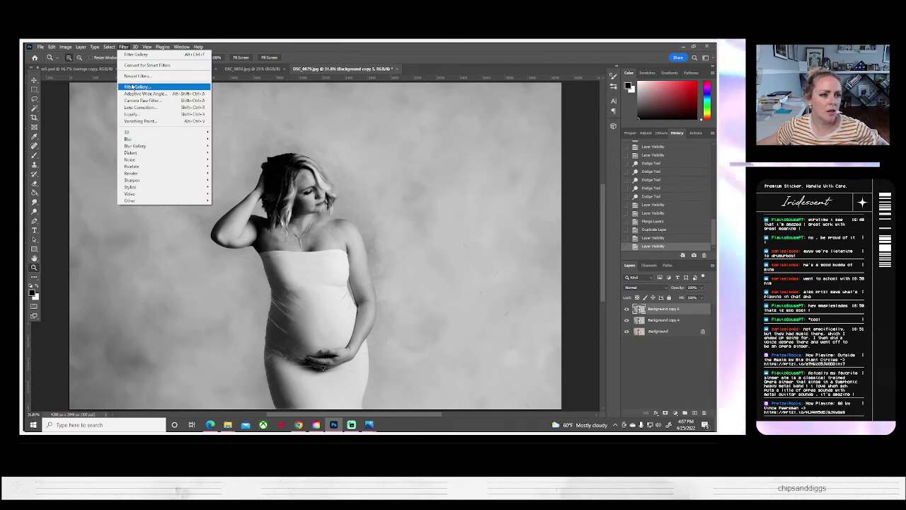
{"action": "left_click", "coordinate": [133, 86]}
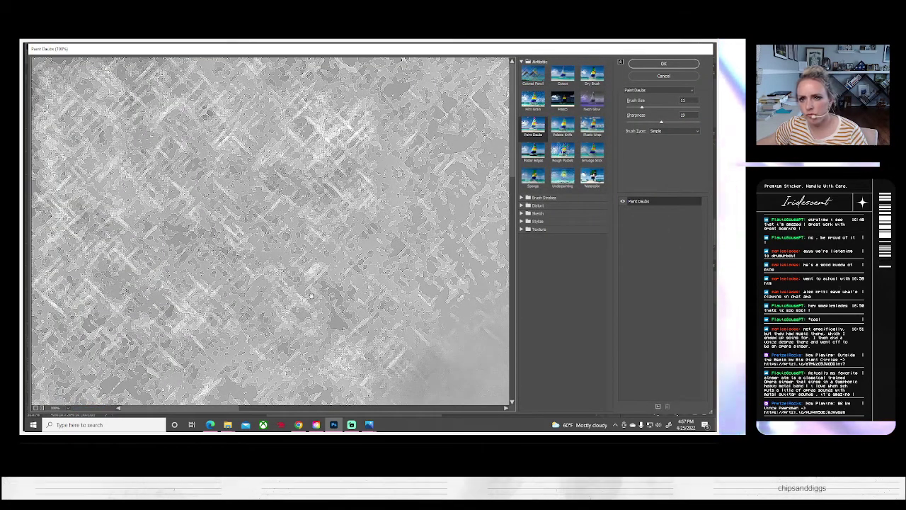
{"action": "left_click", "coordinate": [35, 408]}
{"action": "left_click", "coordinate": [35, 408]}
{"action": "left_click", "coordinate": [35, 408]}
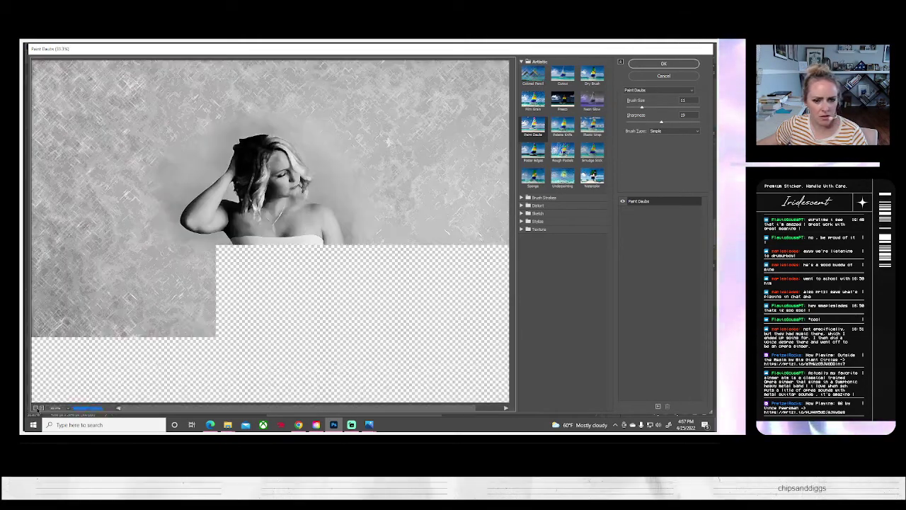
{"action": "left_click", "coordinate": [35, 408]}
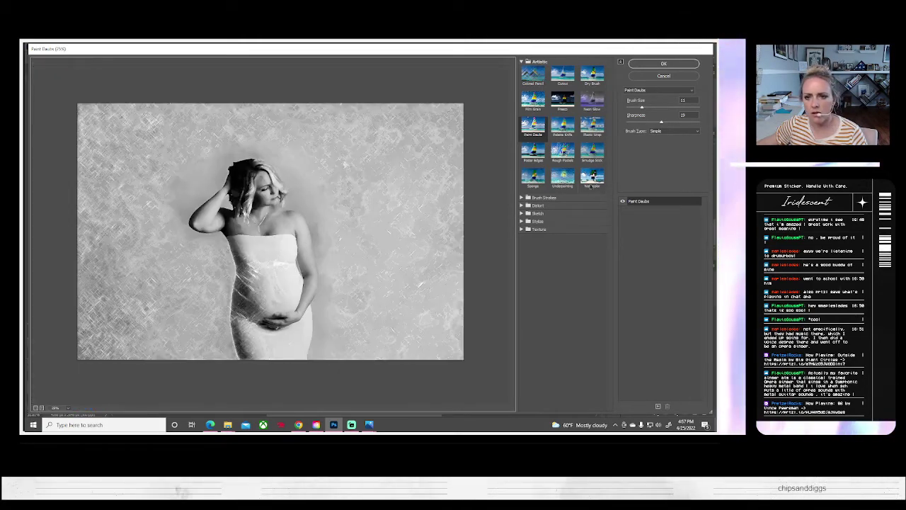
- Preview the Underpainting, Watercolor and Film Grain filters, and apply Poster Edges to the duplicated layer
{"action": "left_click", "coordinate": [562, 177]}
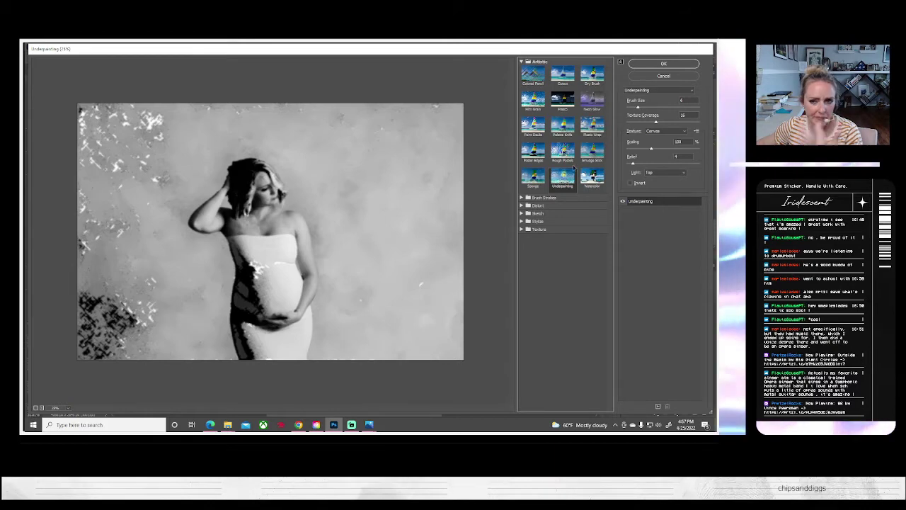
{"action": "left_click", "coordinate": [594, 179]}
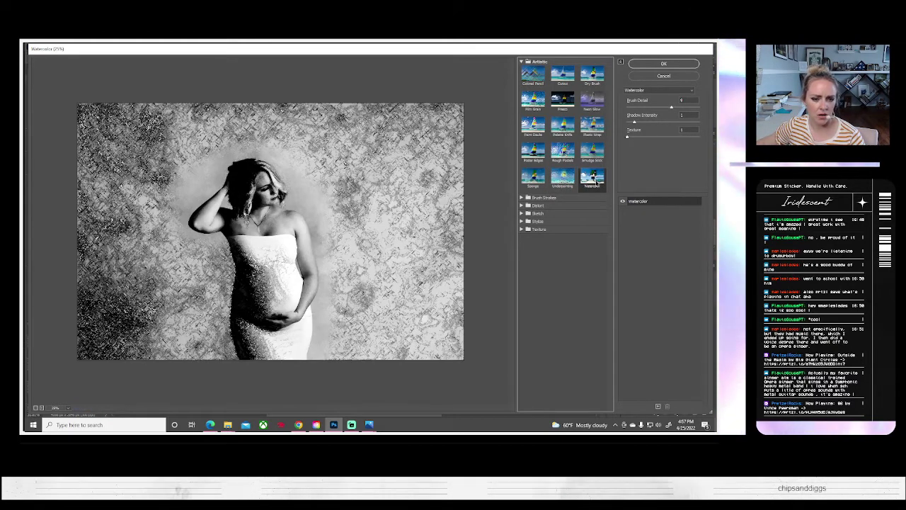
{"action": "left_click", "coordinate": [537, 101]}
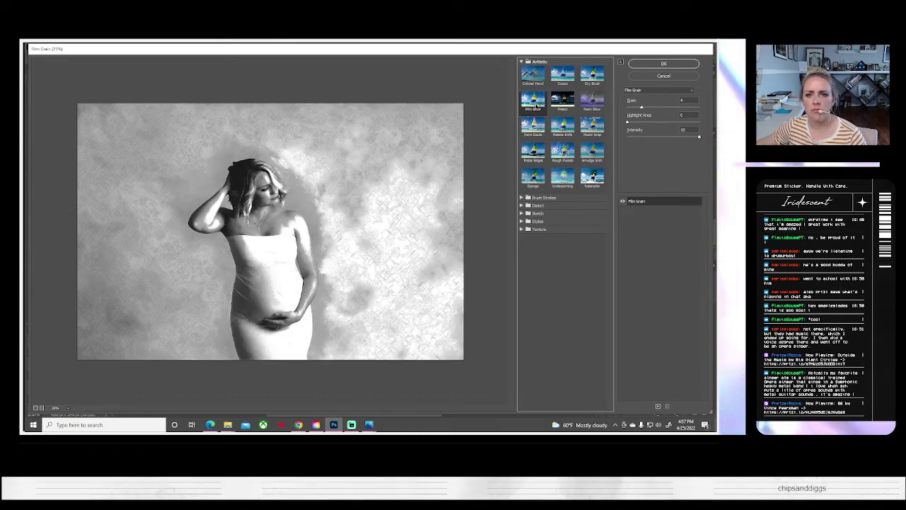
{"action": "left_click", "coordinate": [534, 159]}
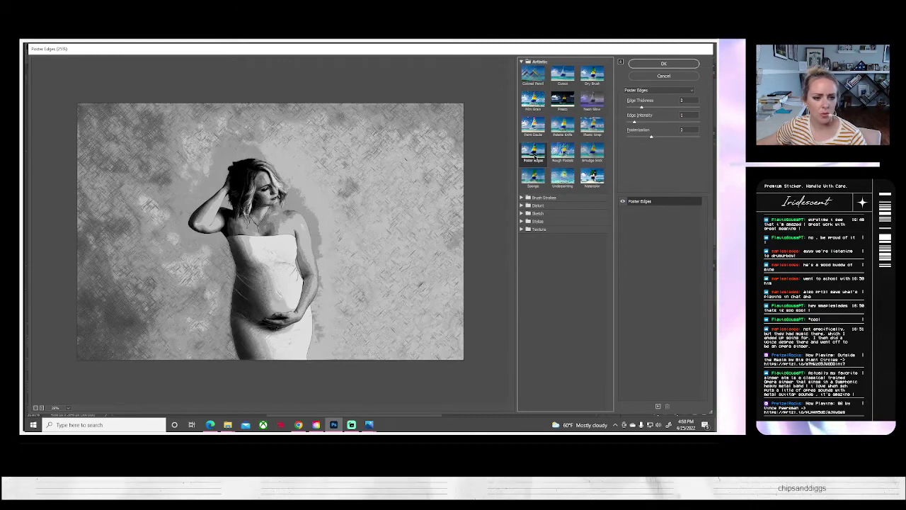
{"action": "left_click", "coordinate": [665, 65]}
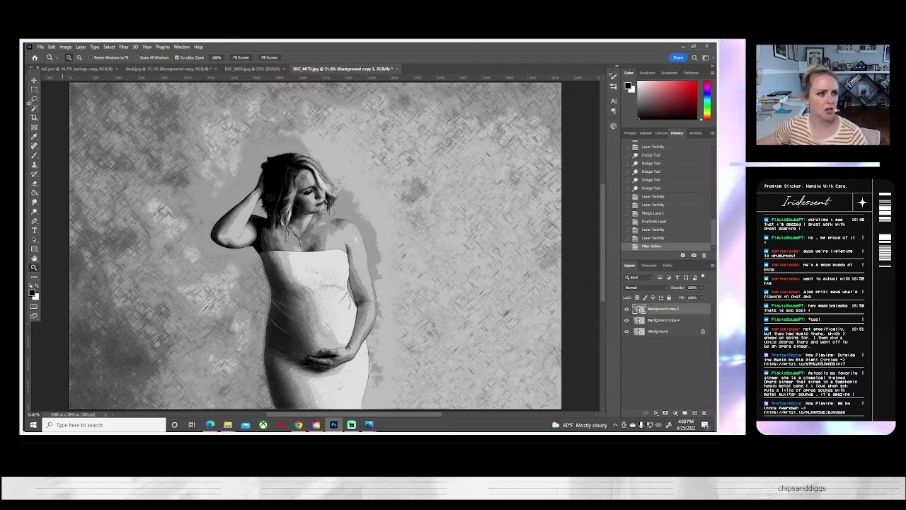
- Lasso the woman's body and dress from the chest down, invert the selection, and delete the rest of the filtered layer
{"action": "left_click", "coordinate": [34, 99]}
{"action": "mouse_move", "coordinate": [321, 239]}
{"action": "left_mouse_down"}
{"action": "mouse_move", "coordinate": [257, 238]}
{"action": "mouse_move", "coordinate": [253, 259]}
{"action": "mouse_move", "coordinate": [287, 365]}
{"action": "mouse_move", "coordinate": [350, 423]}
{"action": "mouse_move", "coordinate": [377, 394]}
{"action": "mouse_move", "coordinate": [383, 301]}
{"action": "mouse_move", "coordinate": [370, 248]}
{"action": "mouse_move", "coordinate": [332, 231]}
{"action": "left_mouse_up"}
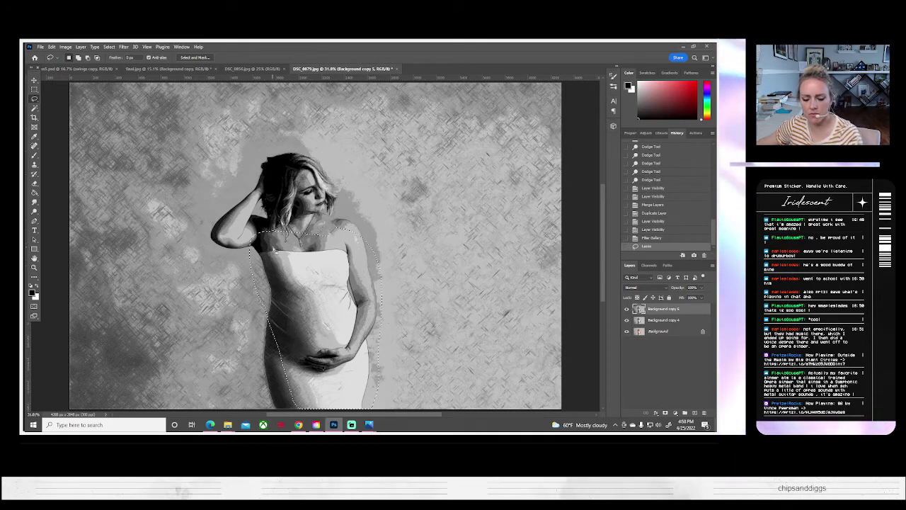
{"action": "key", "text": "Delete"}
{"action": "key", "text": "ctrl+z"}
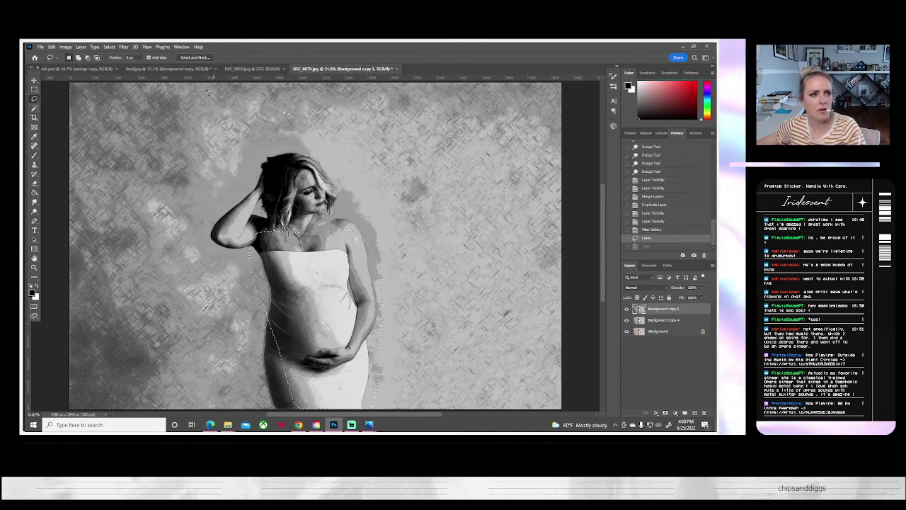
{"action": "left_click", "coordinate": [109, 47]}
{"action": "left_click", "coordinate": [115, 75]}
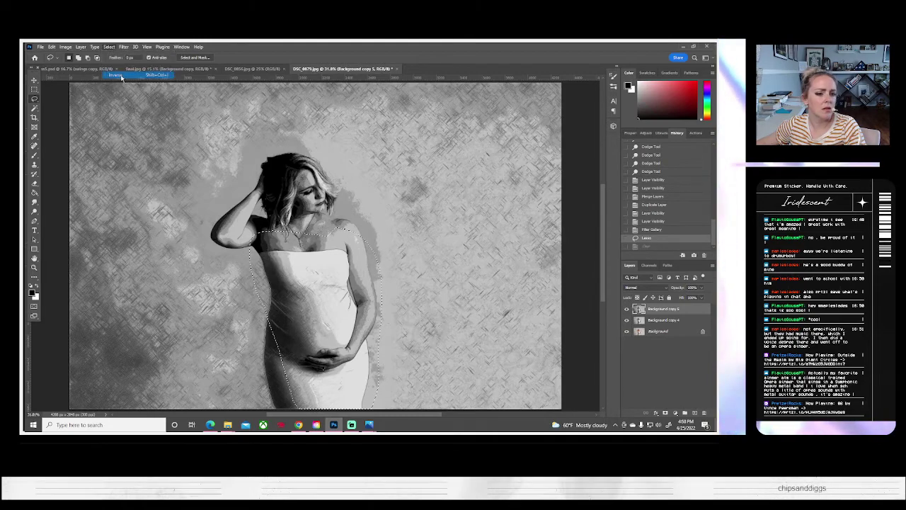
{"action": "key", "text": "Delete"}
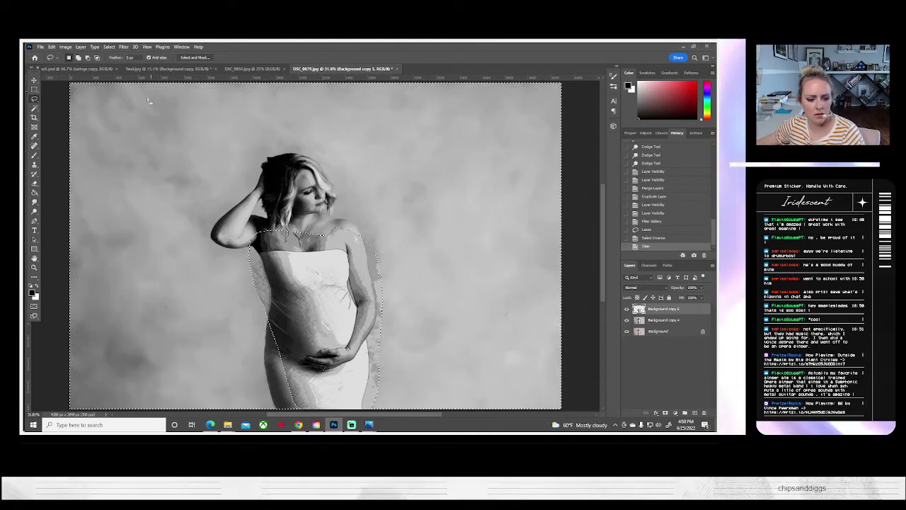
- Undo the deletion outside the body selection and erase the Poster Edges texture from the backdrop around the woman and across the photo's right half
{"action": "key", "text": "ctrl+z"}
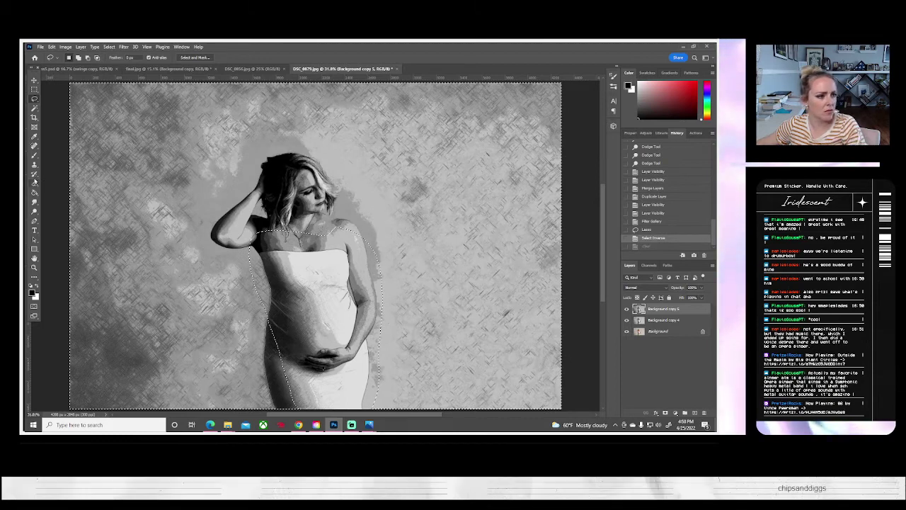
{"action": "key", "text": "e"}
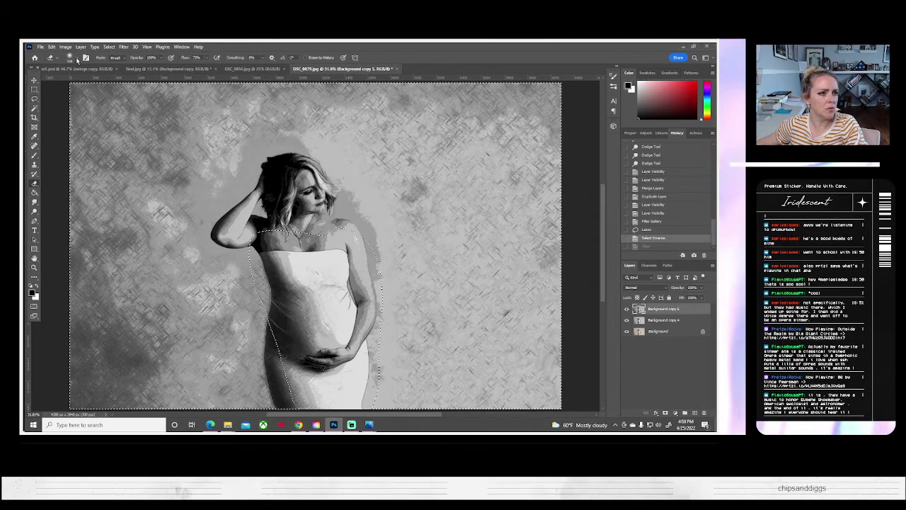
{"action": "left_click", "coordinate": [70, 57]}
{"action": "mouse_move", "coordinate": [300, 391]}
{"action": "left_mouse_down"}
{"action": "mouse_move", "coordinate": [272, 386]}
{"action": "mouse_move", "coordinate": [213, 386]}
{"action": "mouse_move", "coordinate": [188, 347]}
{"action": "mouse_move", "coordinate": [184, 311]}
{"action": "mouse_move", "coordinate": [150, 268]}
{"action": "mouse_move", "coordinate": [200, 207]}
{"action": "mouse_move", "coordinate": [197, 193]}
{"action": "mouse_move", "coordinate": [265, 145]}
{"action": "mouse_move", "coordinate": [260, 126]}
{"action": "mouse_move", "coordinate": [287, 139]}
{"action": "left_mouse_up"}
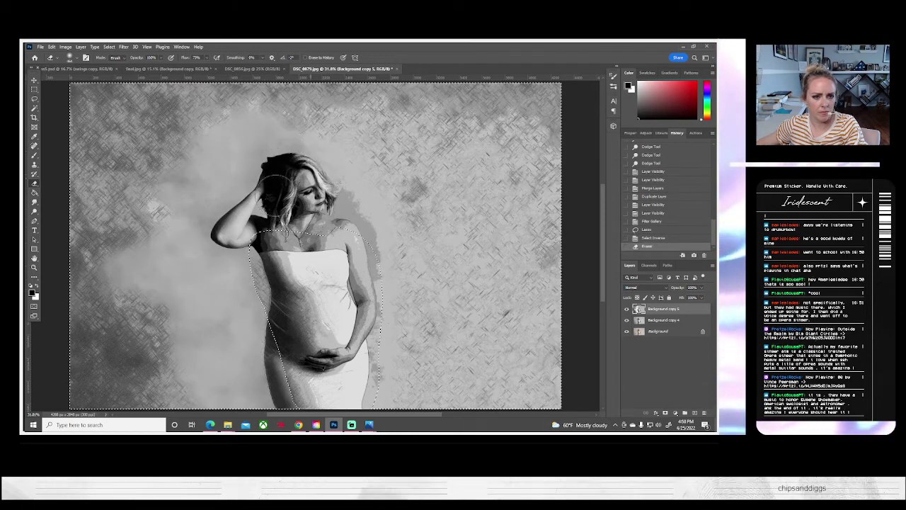
{"action": "left_click", "coordinate": [227, 230]}
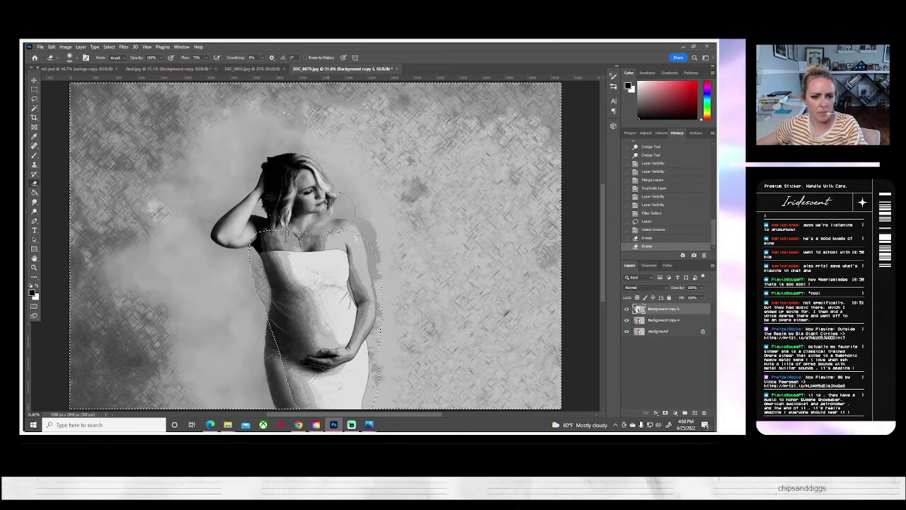
{"action": "left_click", "coordinate": [384, 405]}
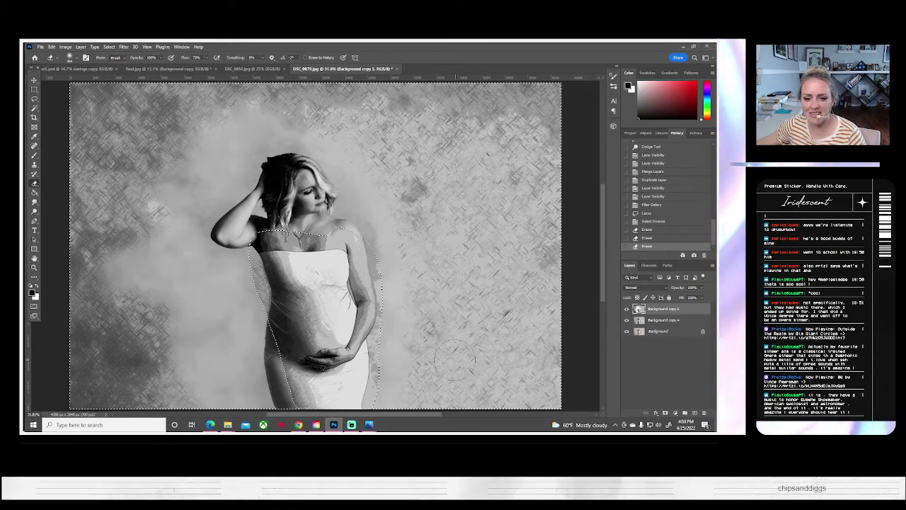
{"action": "mouse_move", "coordinate": [461, 353]}
{"action": "left_mouse_down"}
{"action": "mouse_move", "coordinate": [480, 365]}
{"action": "mouse_move", "coordinate": [432, 408]}
{"action": "left_mouse_up"}
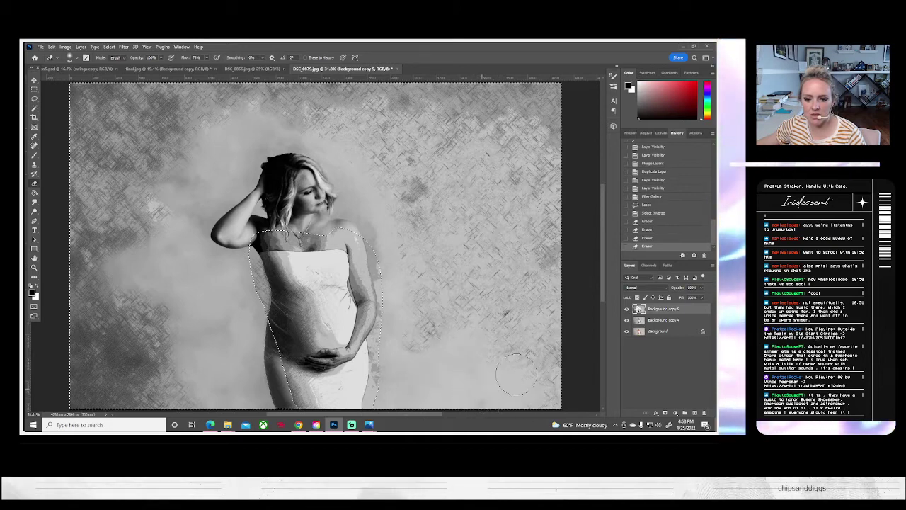
{"action": "mouse_move", "coordinate": [496, 386]}
{"action": "left_mouse_down"}
{"action": "mouse_move", "coordinate": [462, 368]}
{"action": "mouse_move", "coordinate": [394, 334]}
{"action": "mouse_move", "coordinate": [506, 300]}
{"action": "mouse_move", "coordinate": [470, 226]}
{"action": "mouse_move", "coordinate": [497, 183]}
{"action": "mouse_move", "coordinate": [500, 149]}
{"action": "mouse_move", "coordinate": [465, 124]}
{"action": "mouse_move", "coordinate": [256, 113]}
{"action": "left_mouse_up"}
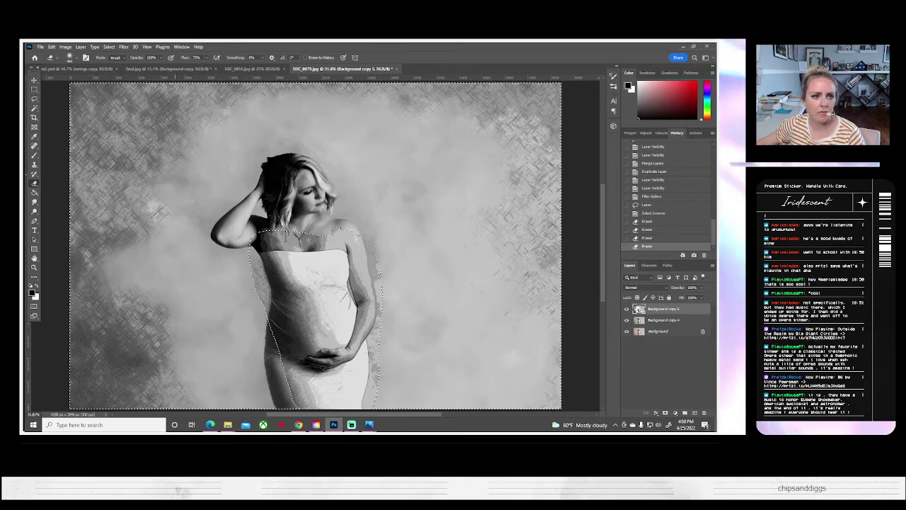
- Reduce the Eraser's opacity to 42% and, with a large soft brush, fade the remaining texture above her head and toward the photo's right edge
{"action": "left_click", "coordinate": [70, 57]}
{"action": "left_click_drag", "start_coordinate": [106, 81], "coordinate": [108, 81]}
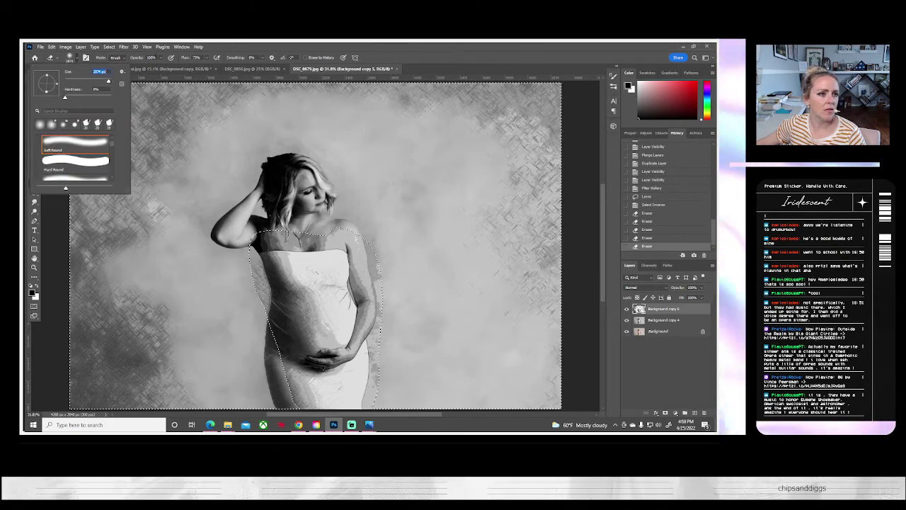
{"action": "left_click", "coordinate": [161, 58]}
{"action": "left_click_drag", "start_coordinate": [162, 66], "coordinate": [142, 65]}
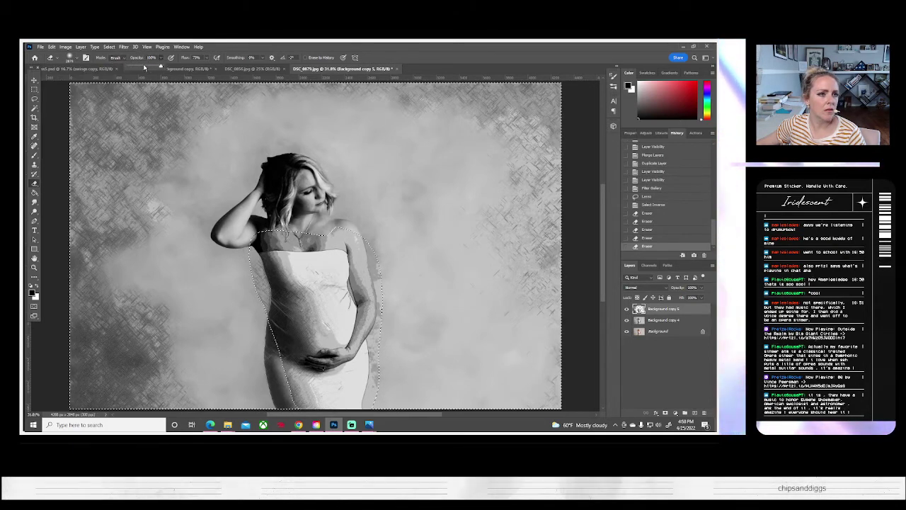
{"action": "left_click", "coordinate": [70, 58]}
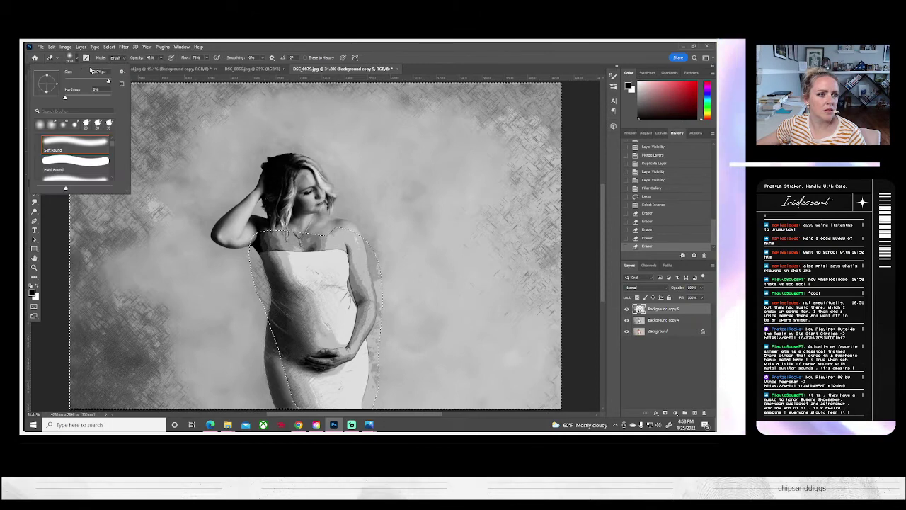
{"action": "left_click", "coordinate": [103, 81]}
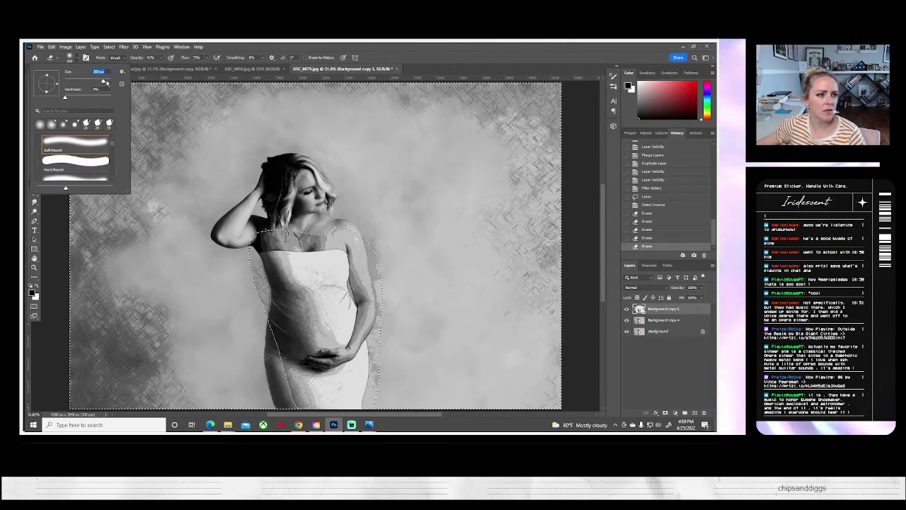
{"action": "key", "text": "Return"}
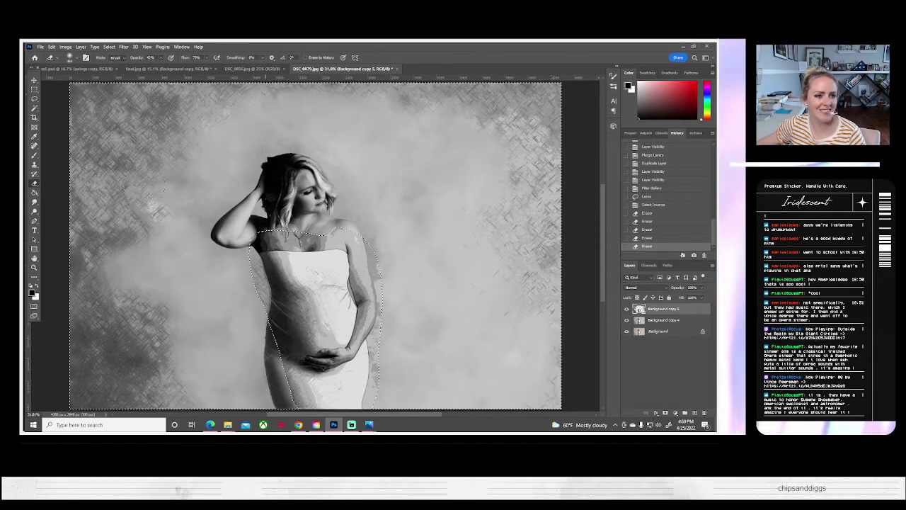
{"action": "left_click_drag", "start_coordinate": [287, 111], "coordinate": [241, 106]}
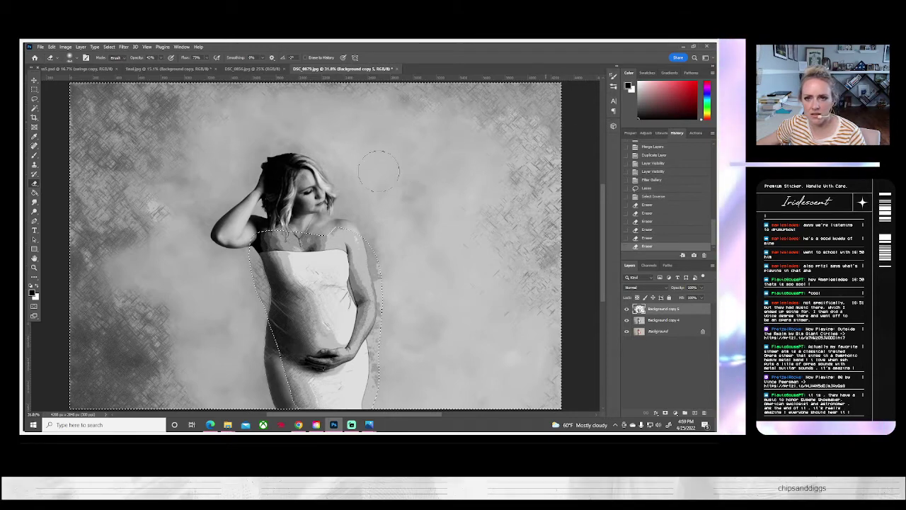
{"action": "mouse_move", "coordinate": [517, 409]}
{"action": "left_mouse_down"}
{"action": "mouse_move", "coordinate": [577, 389]}
{"action": "mouse_move", "coordinate": [577, 280]}
{"action": "mouse_move", "coordinate": [460, 98]}
{"action": "left_mouse_up"}
{"action": "mouse_move", "coordinate": [556, 286]}
{"action": "left_mouse_down"}
{"action": "mouse_move", "coordinate": [477, 391]}
{"action": "mouse_move", "coordinate": [511, 385]}
{"action": "mouse_move", "coordinate": [468, 361]}
{"action": "mouse_move", "coordinate": [464, 340]}
{"action": "left_mouse_up"}
{"action": "left_click_drag", "start_coordinate": [464, 297], "coordinate": [453, 170]}
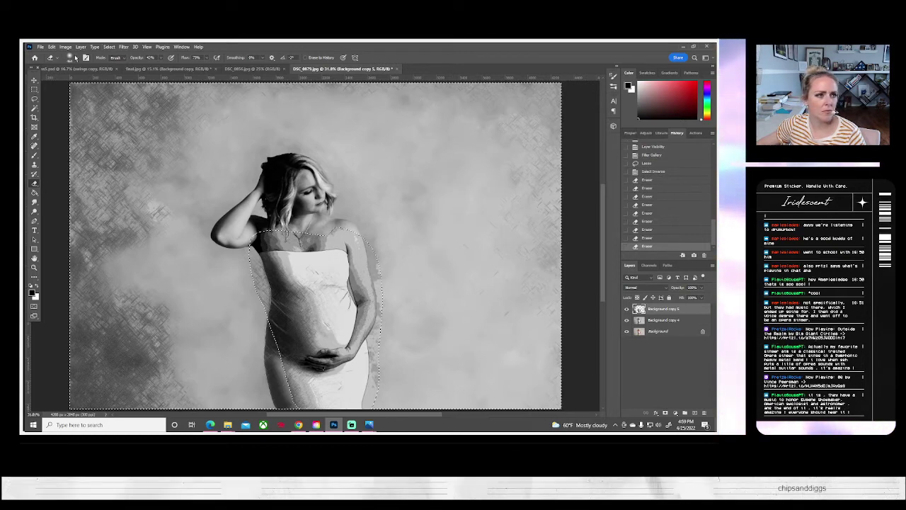
- Set the Eraser's opacity back to 100% and clear the selection
{"action": "left_click", "coordinate": [161, 58]}
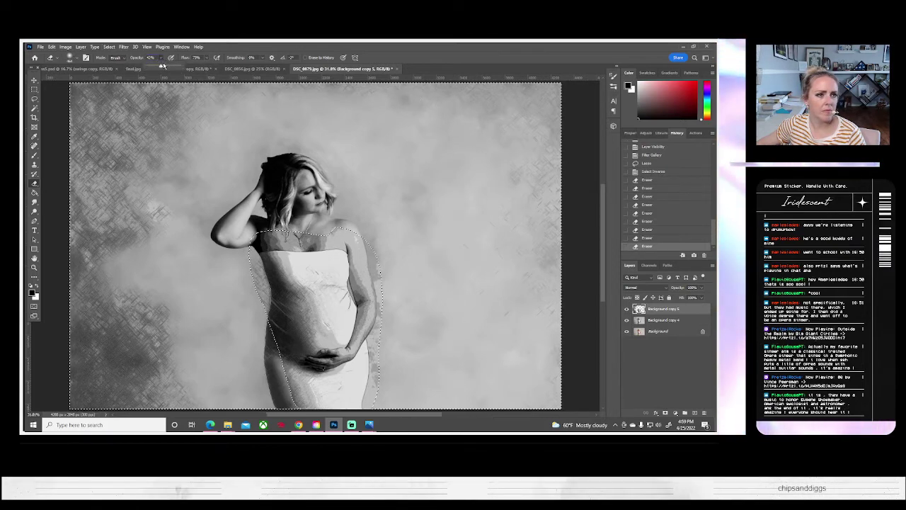
{"action": "left_click_drag", "start_coordinate": [161, 67], "coordinate": [204, 70]}
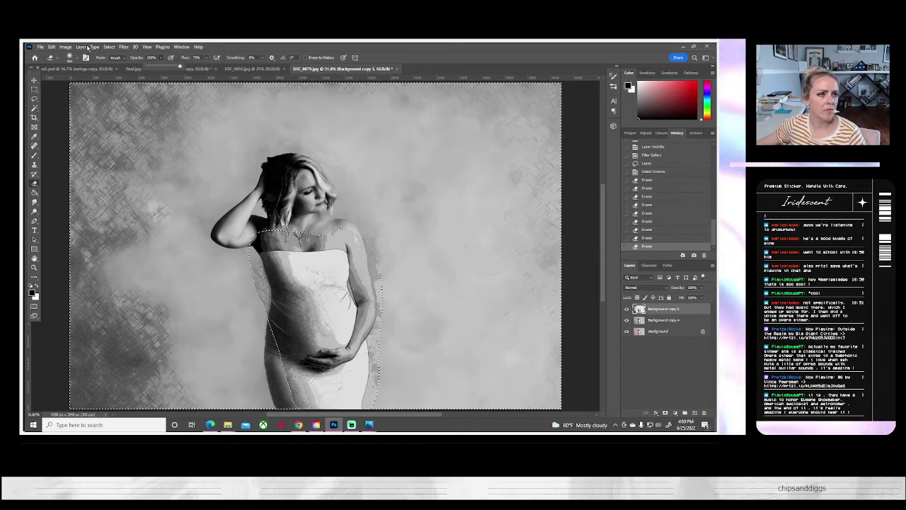
{"action": "left_click", "coordinate": [109, 47]}
{"action": "left_click", "coordinate": [121, 63]}
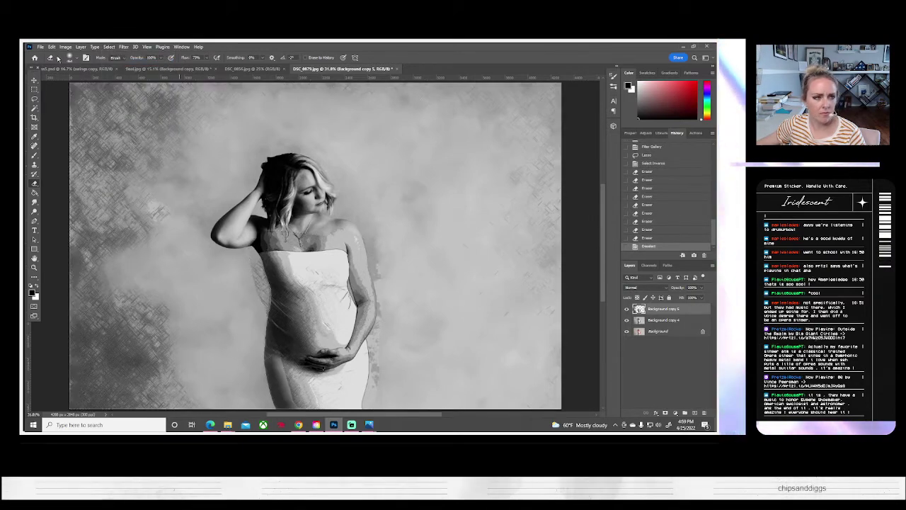
- Erase the filtered texture from the backdrop along the dress's left edge and from the skin of her chest with a small soft brush
{"action": "left_click", "coordinate": [75, 58]}
{"action": "left_click", "coordinate": [80, 80]}
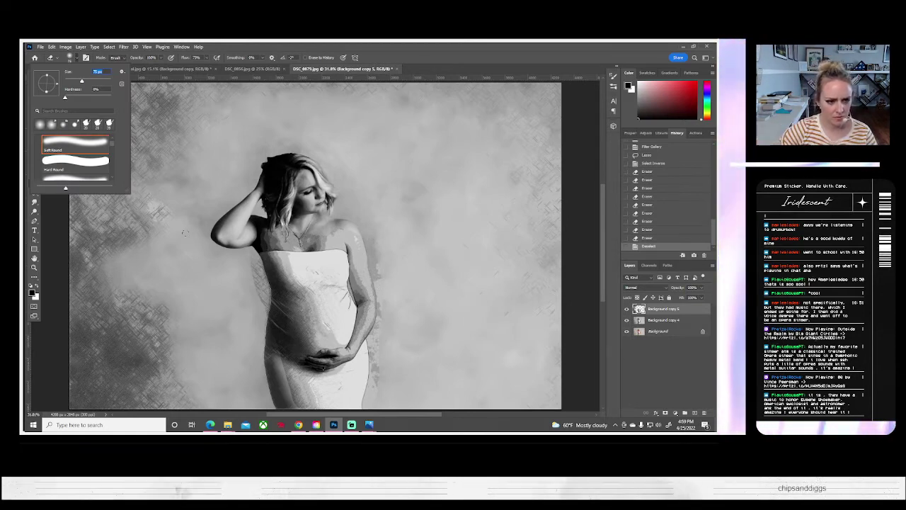
{"action": "key", "text": "Return"}
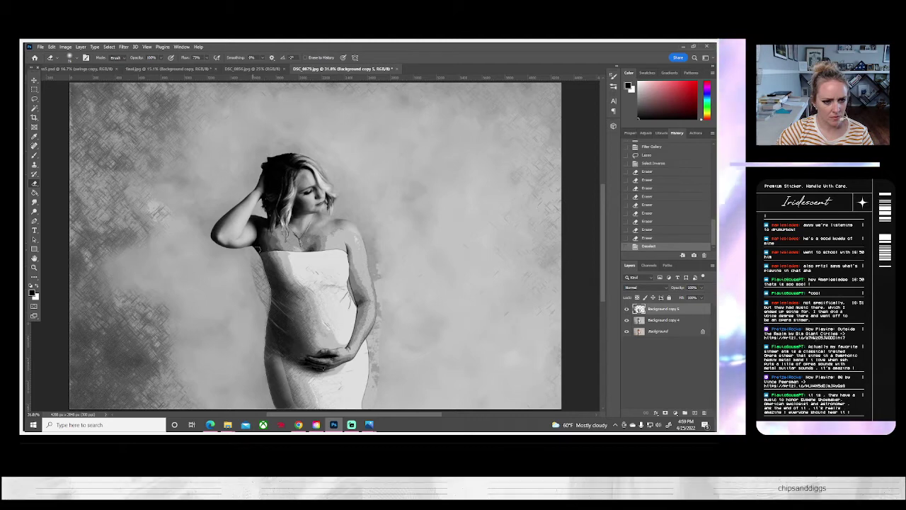
{"action": "mouse_move", "coordinate": [248, 274]}
{"action": "left_mouse_down"}
{"action": "mouse_move", "coordinate": [255, 283]}
{"action": "mouse_move", "coordinate": [265, 262]}
{"action": "mouse_move", "coordinate": [265, 309]}
{"action": "left_mouse_up"}
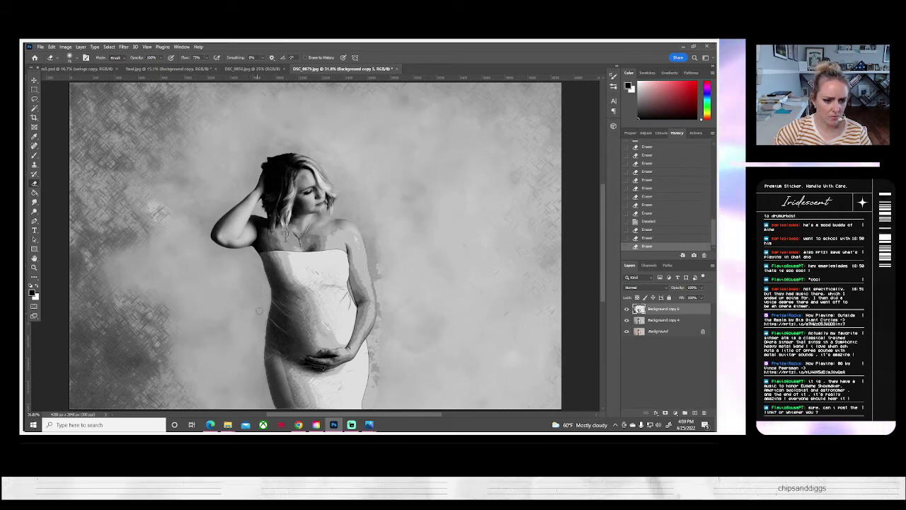
{"action": "left_click", "coordinate": [260, 310]}
{"action": "left_click", "coordinate": [215, 349]}
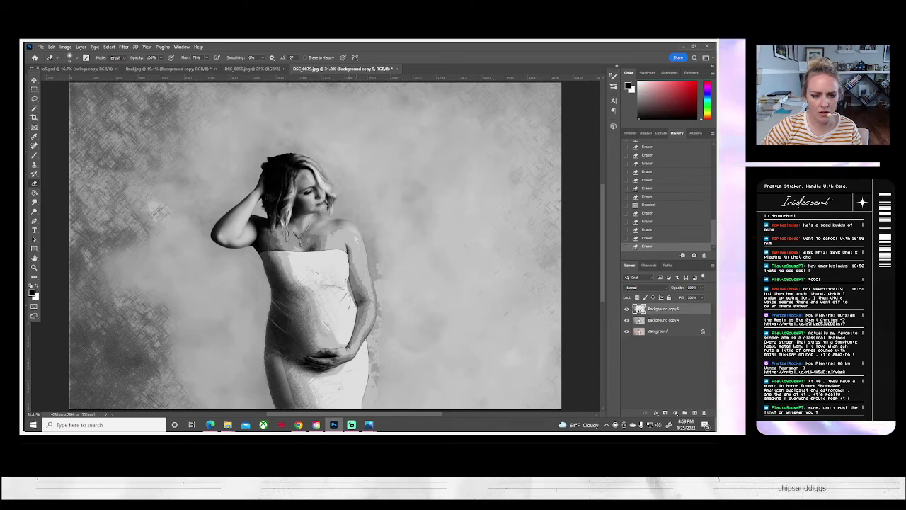
{"action": "left_click", "coordinate": [347, 264]}
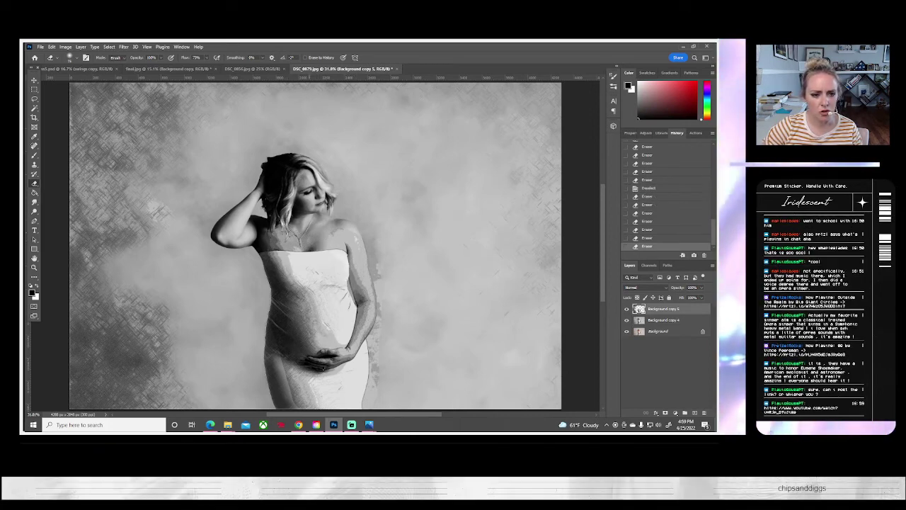
{"action": "left_click", "coordinate": [312, 251]}
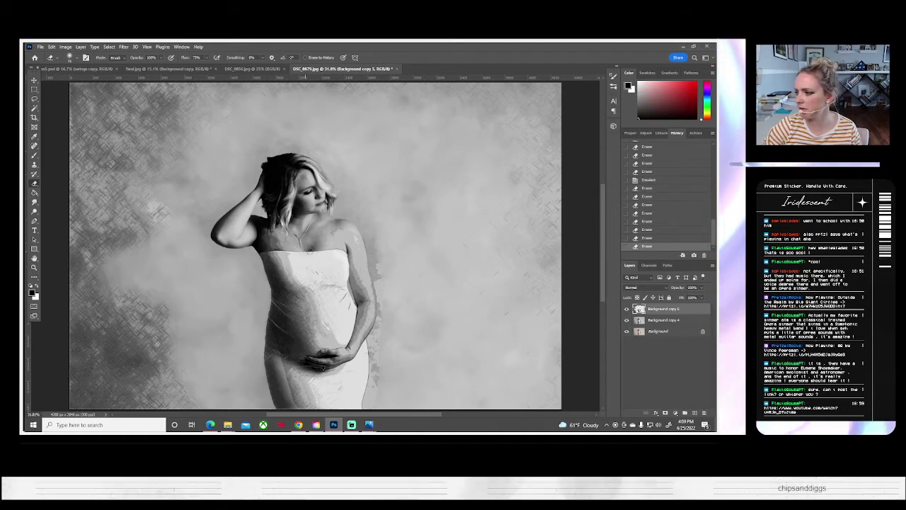
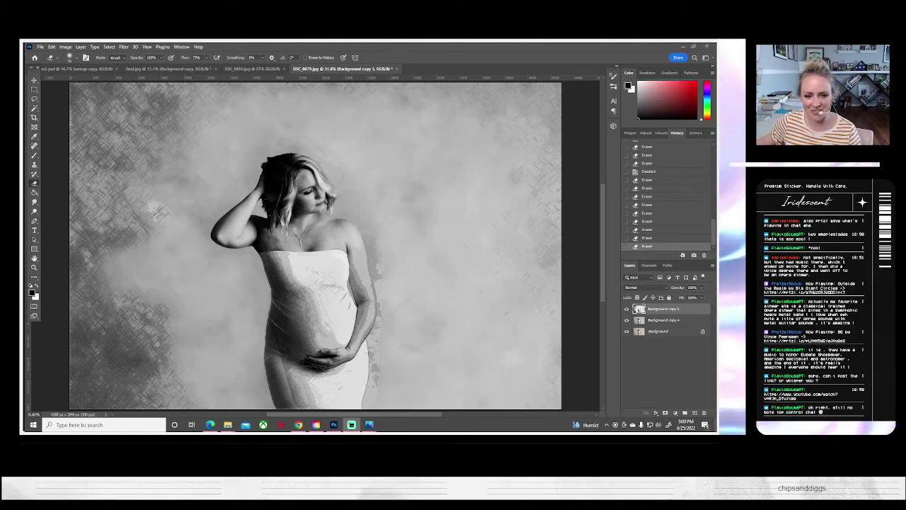
- Compare the photo without the filtered layer, and erase its texture from the backdrop beside the lower dress and from the hands and forearm
{"action": "left_click", "coordinate": [626, 310]}
{"action": "left_click", "coordinate": [626, 310]}
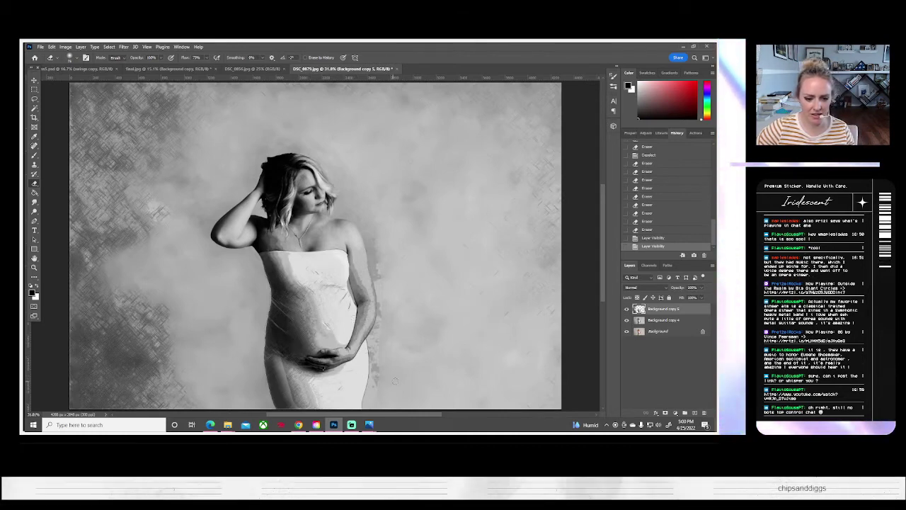
{"action": "left_click_drag", "start_coordinate": [371, 390], "coordinate": [376, 405]}
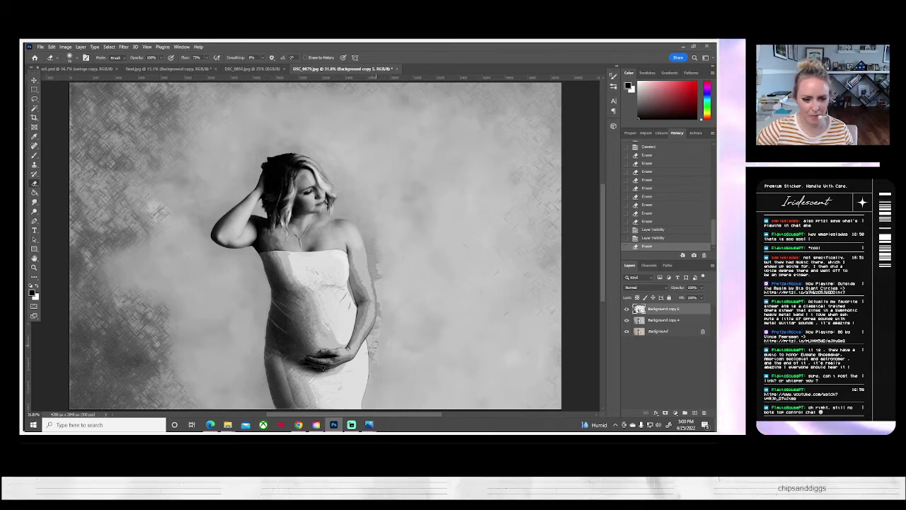
{"action": "left_click_drag", "start_coordinate": [374, 344], "coordinate": [373, 354]}
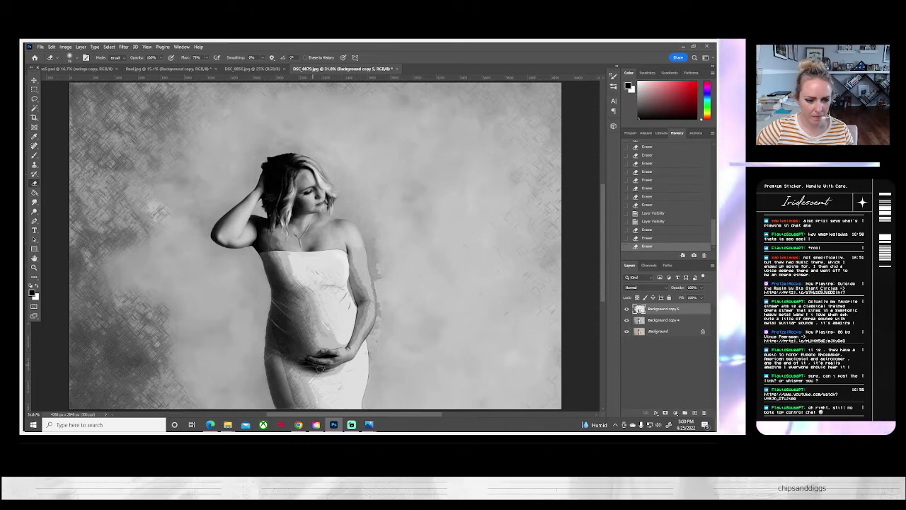
{"action": "left_click_drag", "start_coordinate": [316, 364], "coordinate": [318, 368]}
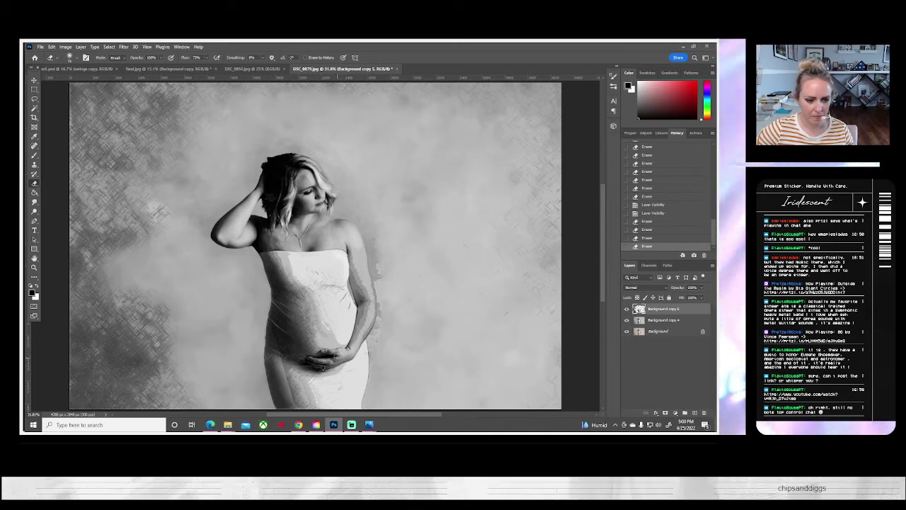
{"action": "left_click", "coordinate": [351, 350]}
{"action": "left_click", "coordinate": [365, 320]}
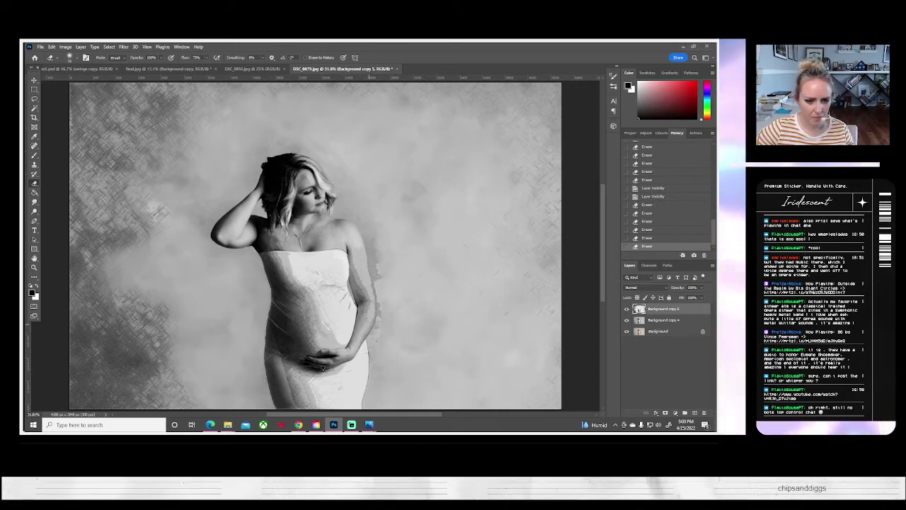
- Erase the filtered texture from the woman's lowered arm and the strip of backdrop beside it
{"action": "left_click", "coordinate": [381, 302]}
{"action": "left_click", "coordinate": [367, 306]}
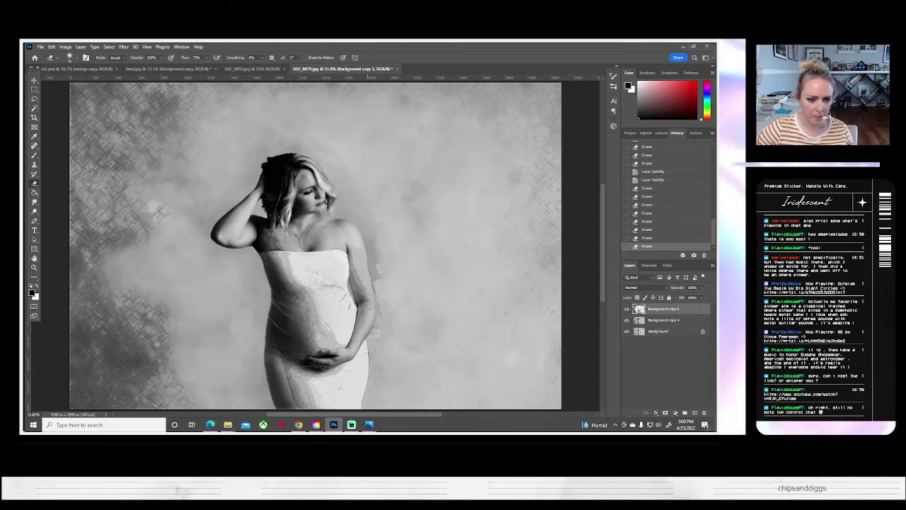
{"action": "left_click", "coordinate": [345, 278]}
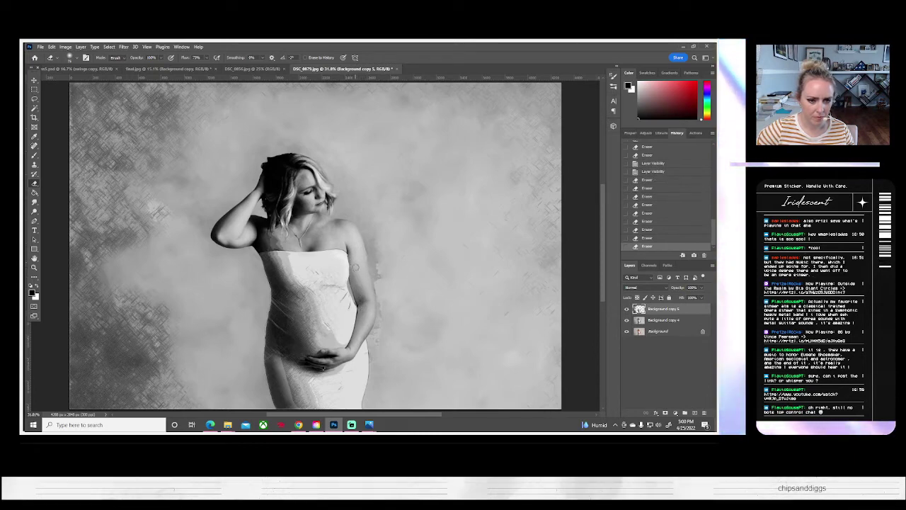
{"action": "left_click", "coordinate": [364, 274]}
{"action": "left_click_drag", "start_coordinate": [374, 281], "coordinate": [362, 303]}
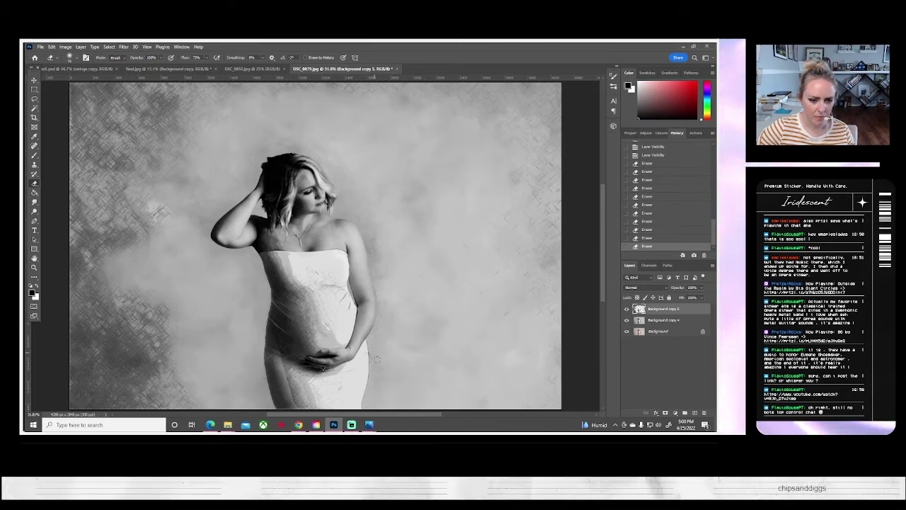
{"action": "mouse_move", "coordinate": [374, 356]}
{"action": "left_mouse_down"}
{"action": "mouse_move", "coordinate": [464, 347]}
{"action": "mouse_move", "coordinate": [416, 346]}
{"action": "left_mouse_up"}
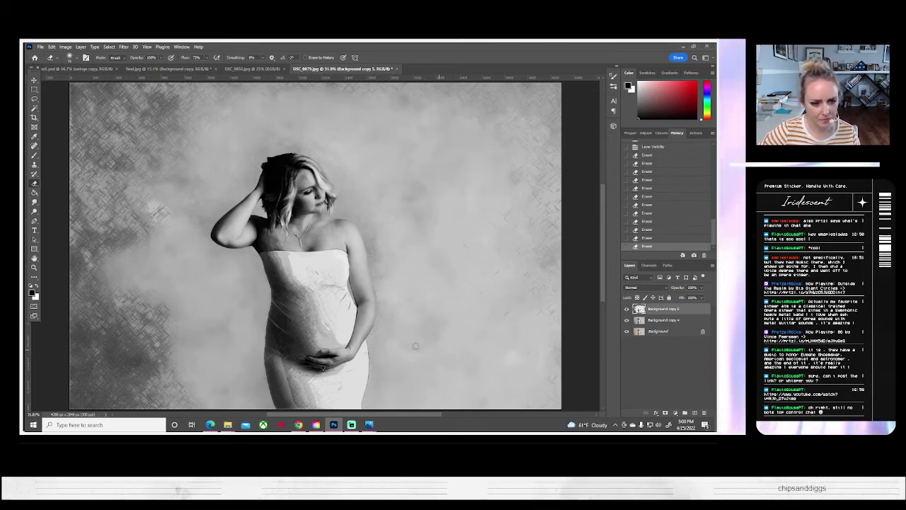
- Compare the photo with the Poster Edges layer shown and hidden
{"action": "left_click", "coordinate": [628, 320]}
{"action": "left_click", "coordinate": [627, 310]}
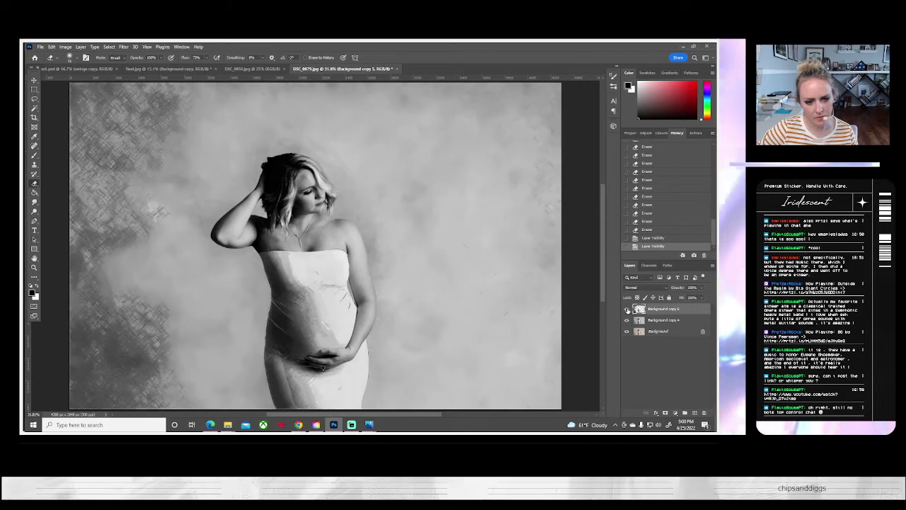
{"action": "left_click", "coordinate": [626, 310]}
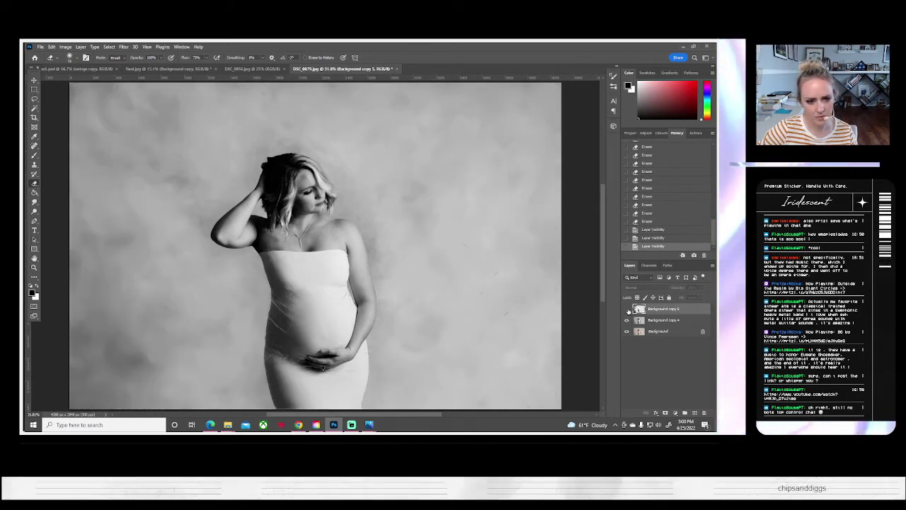
- Show the Poster Edges layer, erase its texture from the shaded side of the dress with a larger soft brush, and compare the result
{"action": "left_click", "coordinate": [627, 309]}
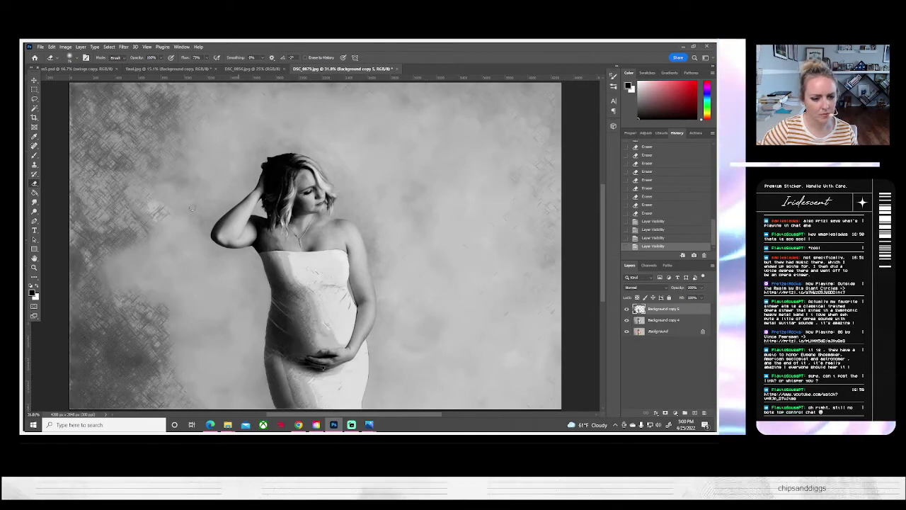
{"action": "left_click", "coordinate": [69, 57]}
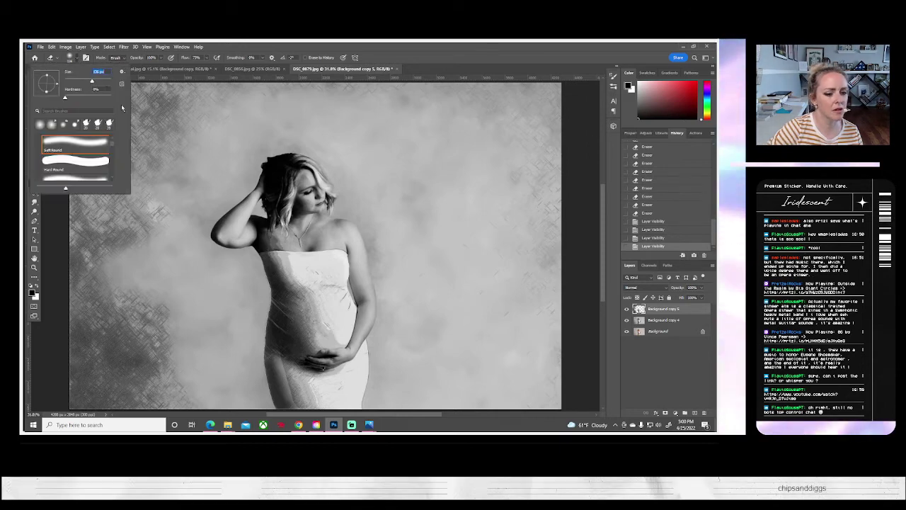
{"action": "left_click", "coordinate": [299, 424]}
{"action": "mouse_move", "coordinate": [301, 405]}
{"action": "left_mouse_down"}
{"action": "mouse_move", "coordinate": [327, 396]}
{"action": "mouse_move", "coordinate": [275, 390]}
{"action": "mouse_move", "coordinate": [315, 374]}
{"action": "mouse_move", "coordinate": [286, 357]}
{"action": "mouse_move", "coordinate": [324, 333]}
{"action": "mouse_move", "coordinate": [305, 326]}
{"action": "mouse_move", "coordinate": [312, 308]}
{"action": "mouse_move", "coordinate": [309, 326]}
{"action": "mouse_move", "coordinate": [291, 320]}
{"action": "mouse_move", "coordinate": [314, 312]}
{"action": "mouse_move", "coordinate": [289, 293]}
{"action": "mouse_move", "coordinate": [294, 280]}
{"action": "mouse_move", "coordinate": [269, 265]}
{"action": "mouse_move", "coordinate": [279, 251]}
{"action": "mouse_move", "coordinate": [266, 250]}
{"action": "mouse_move", "coordinate": [289, 254]}
{"action": "mouse_move", "coordinate": [256, 234]}
{"action": "mouse_move", "coordinate": [313, 270]}
{"action": "mouse_move", "coordinate": [285, 256]}
{"action": "mouse_move", "coordinate": [292, 274]}
{"action": "mouse_move", "coordinate": [326, 261]}
{"action": "left_mouse_up"}
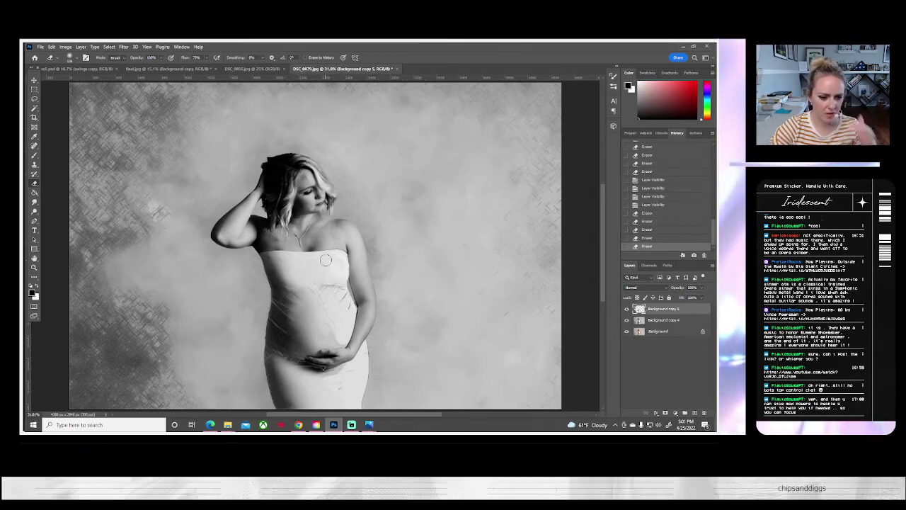
{"action": "left_click", "coordinate": [627, 311]}
{"action": "left_click", "coordinate": [626, 310]}
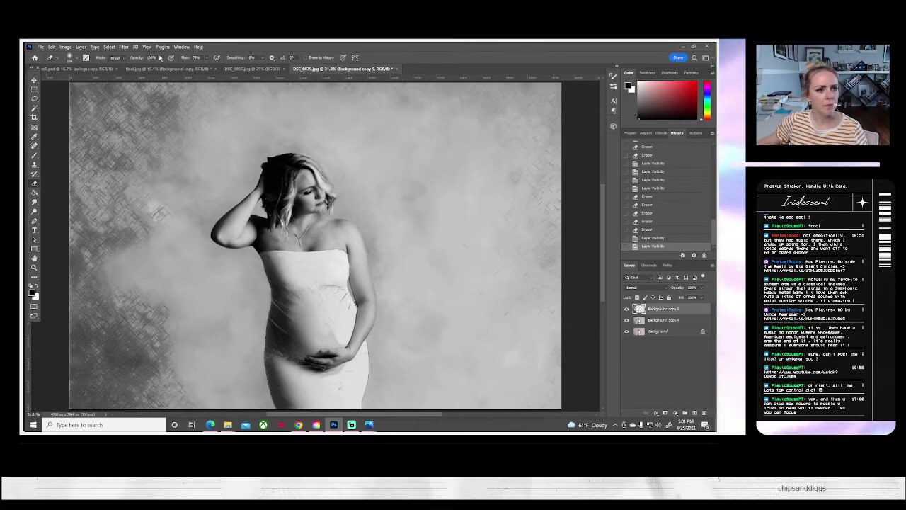
- Lower the eraser's opacity and lightly erase the remaining texture from the belly and the dress below the hands
{"action": "left_click_drag", "start_coordinate": [149, 68], "coordinate": [139, 67]}
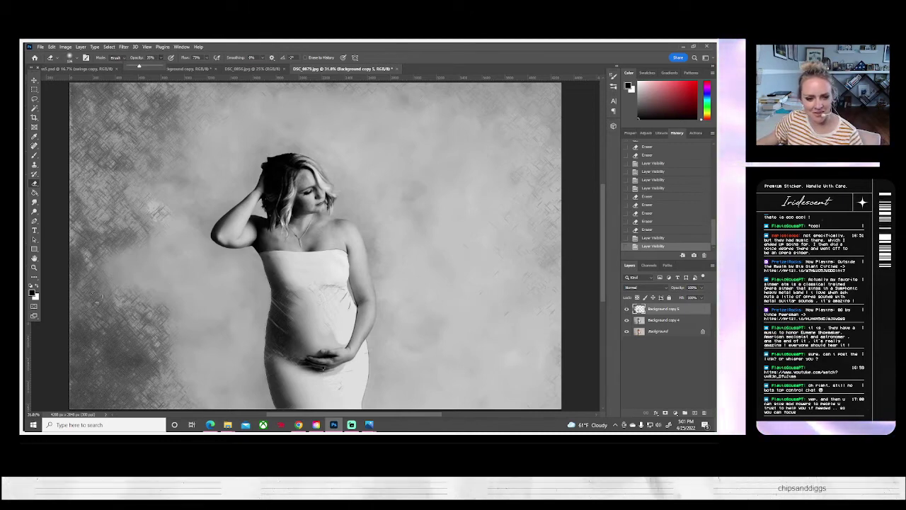
{"action": "mouse_move", "coordinate": [330, 341]}
{"action": "left_mouse_down"}
{"action": "mouse_move", "coordinate": [341, 341]}
{"action": "mouse_move", "coordinate": [331, 328]}
{"action": "mouse_move", "coordinate": [343, 339]}
{"action": "left_mouse_up"}
{"action": "mouse_move", "coordinate": [332, 374]}
{"action": "left_mouse_down"}
{"action": "mouse_move", "coordinate": [341, 381]}
{"action": "mouse_move", "coordinate": [332, 383]}
{"action": "left_mouse_up"}
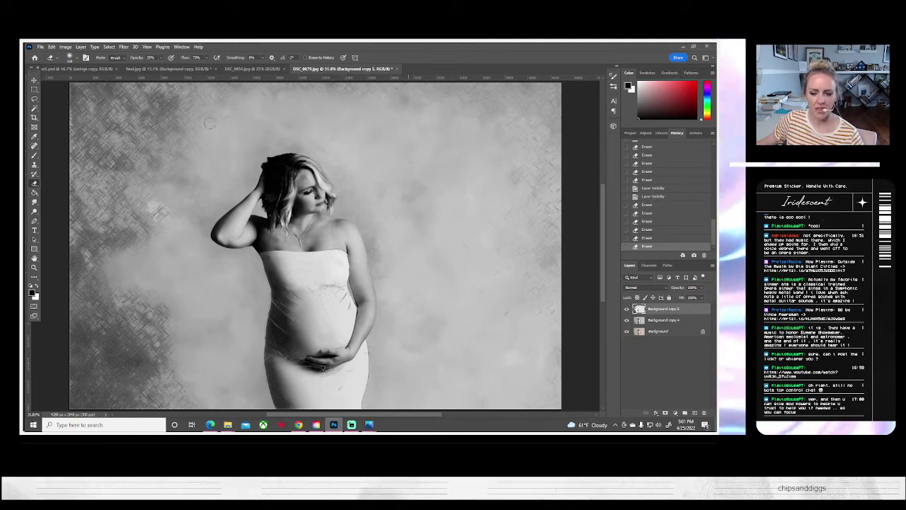
- Merge the two black-and-white layers into one and compare the result with the original color photo
{"action": "left_click", "coordinate": [649, 320], "text": "shift"}
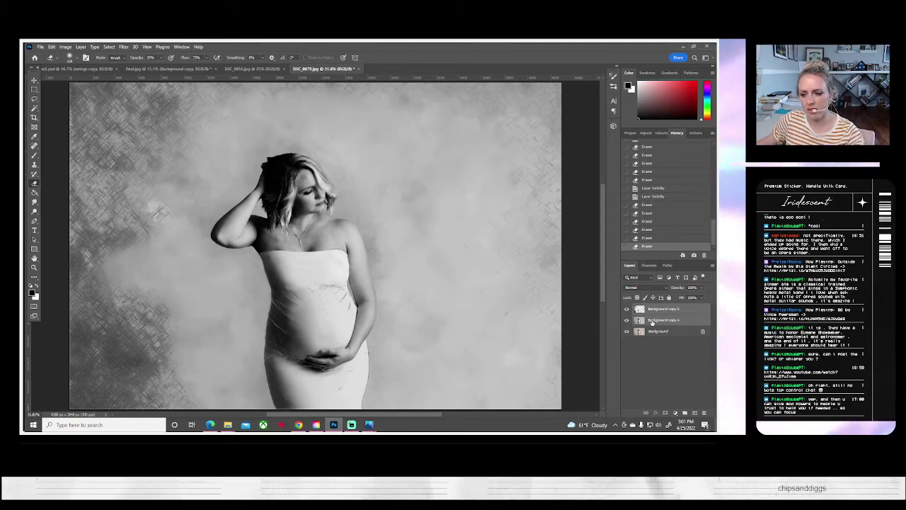
{"action": "right_click", "coordinate": [636, 309]}
{"action": "left_click", "coordinate": [572, 326]}
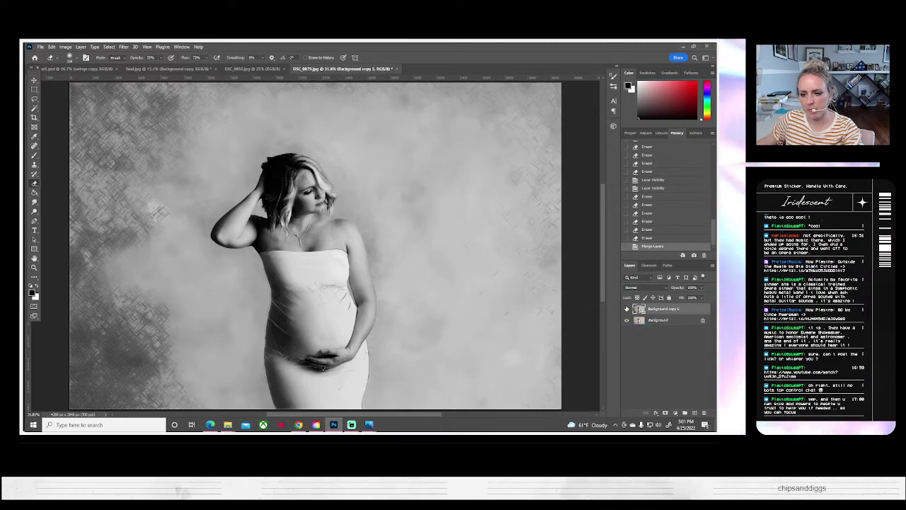
{"action": "left_click", "coordinate": [626, 310]}
{"action": "left_click", "coordinate": [626, 309]}
{"action": "left_click", "coordinate": [626, 310]}
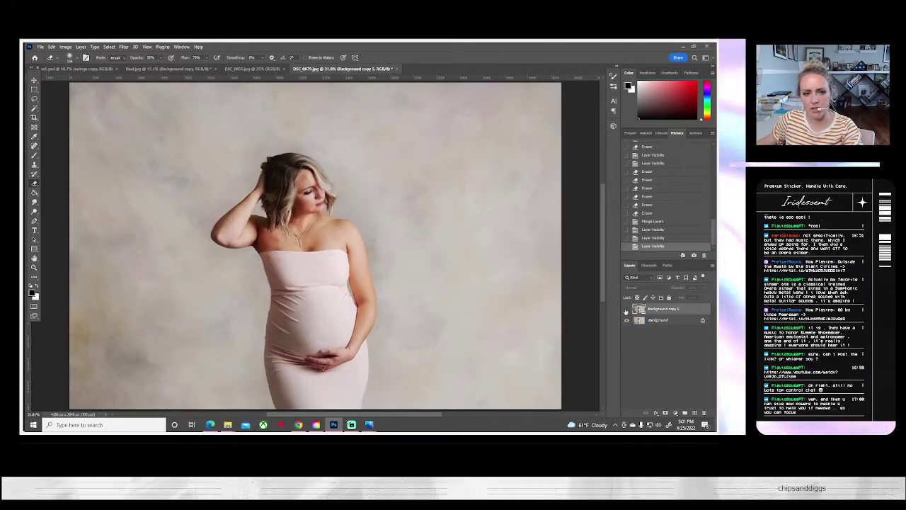
{"action": "left_click", "coordinate": [626, 310]}
- Duplicate the merged black-and-white layer and check the copy by toggling its visibility
{"action": "right_click", "coordinate": [645, 309]}
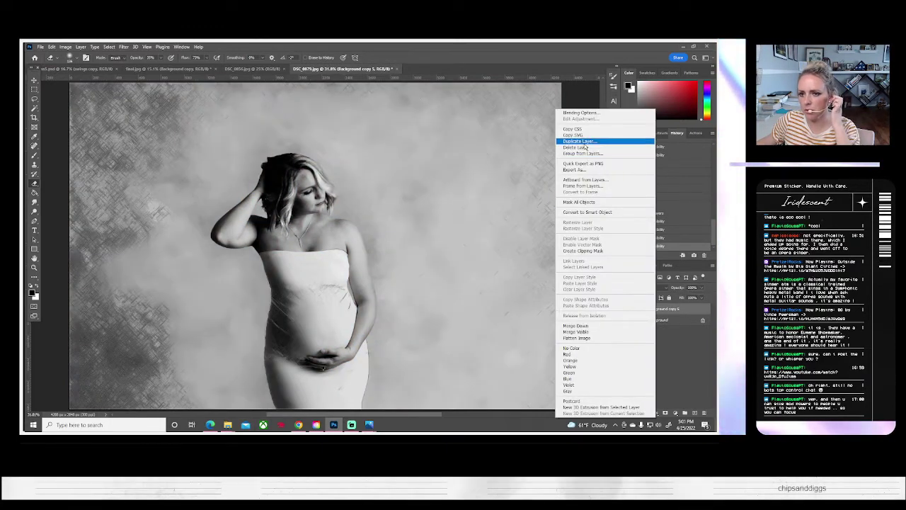
{"action": "left_click", "coordinate": [578, 142]}
{"action": "left_click", "coordinate": [429, 149]}
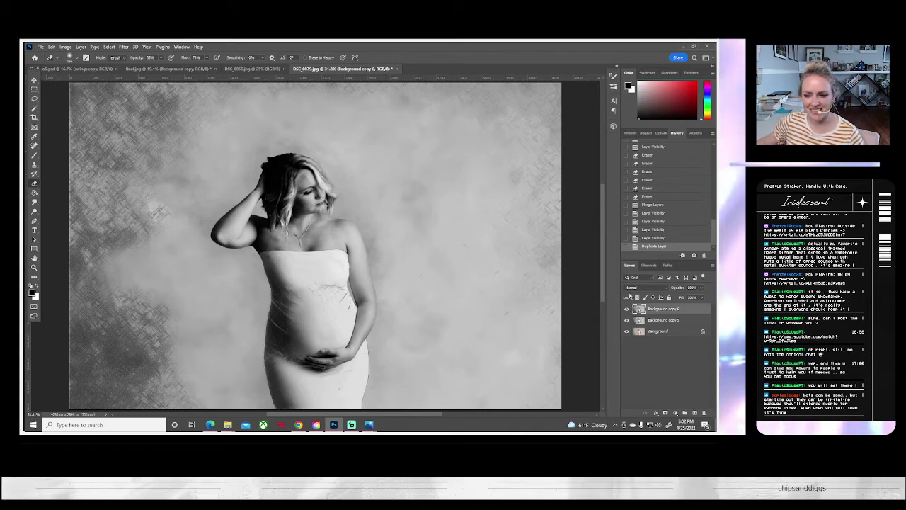
{"action": "left_click", "coordinate": [628, 309]}
{"action": "left_click", "coordinate": [627, 310]}
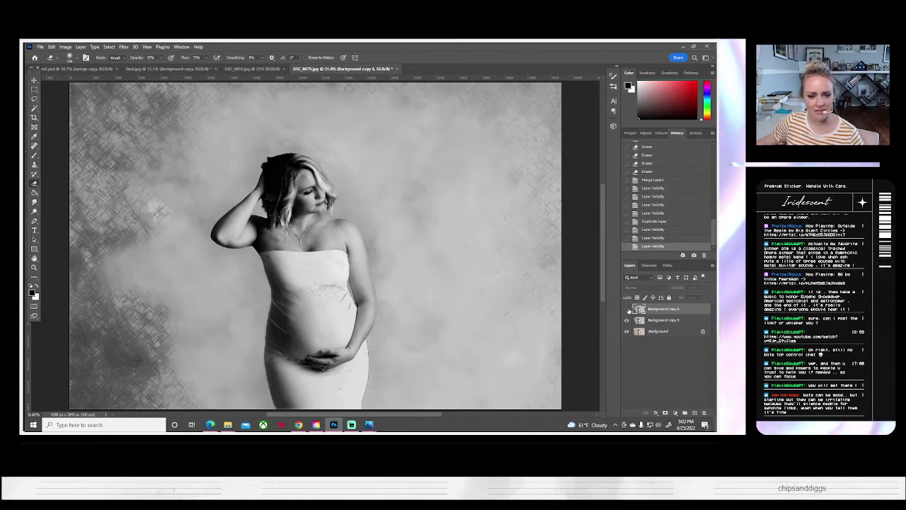
{"action": "left_click", "coordinate": [628, 310]}
{"action": "left_click", "coordinate": [627, 310]}
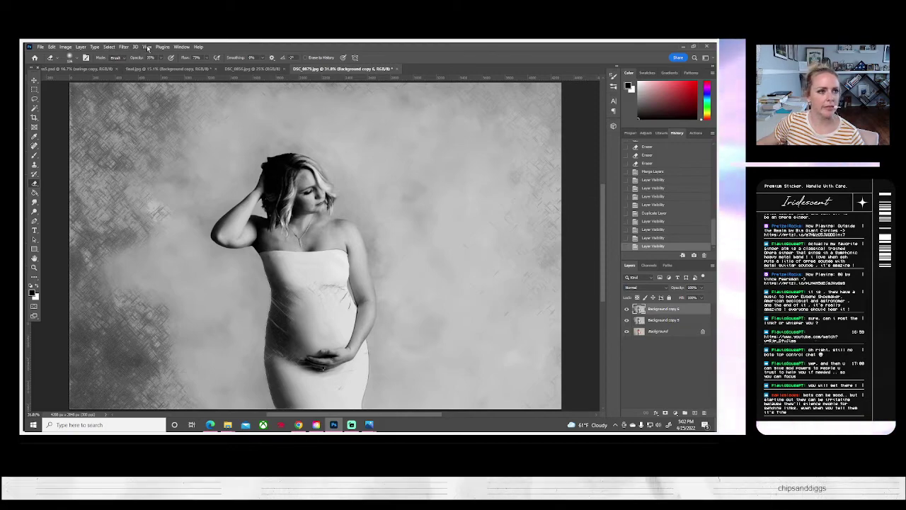
- Open the Filter Gallery on the duplicated layer and preview the Sponge filter on the whole figure
{"action": "left_click", "coordinate": [124, 47]}
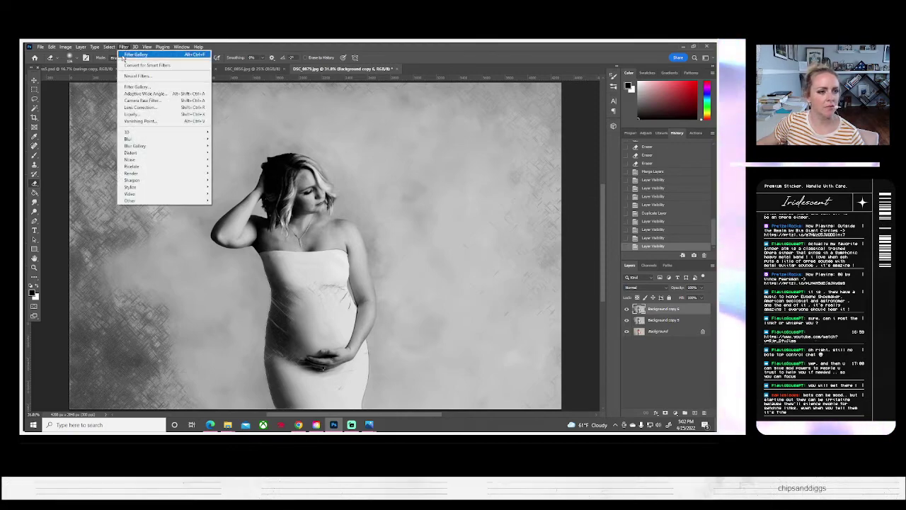
{"action": "left_click", "coordinate": [131, 87]}
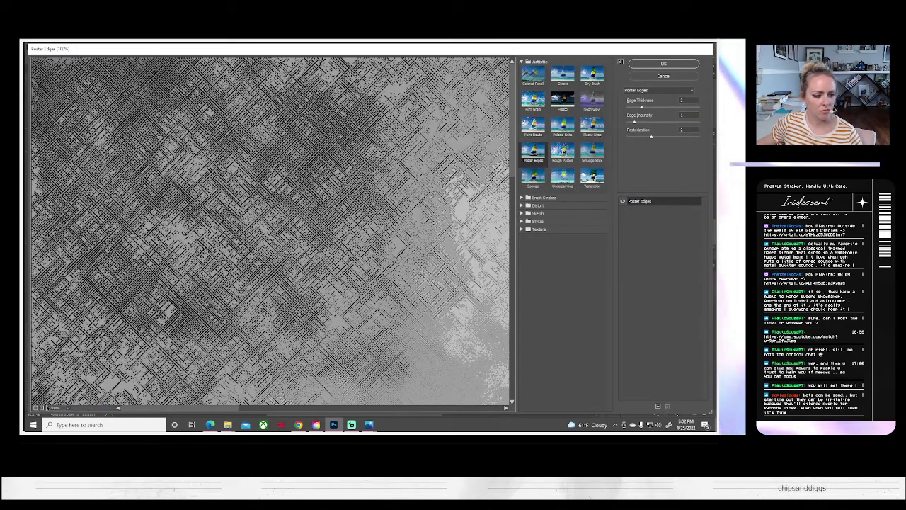
{"action": "left_click", "coordinate": [36, 407]}
{"action": "left_click", "coordinate": [36, 408]}
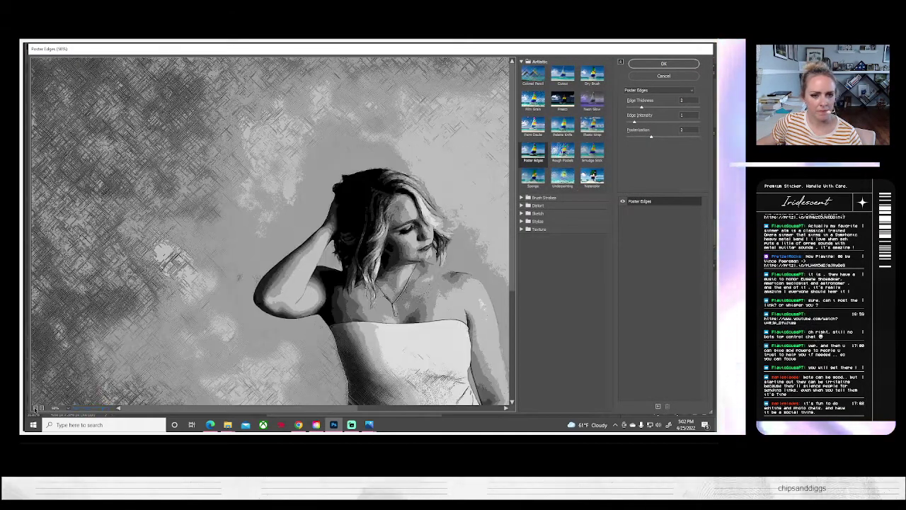
{"action": "left_click", "coordinate": [35, 408]}
{"action": "left_click", "coordinate": [533, 175]}
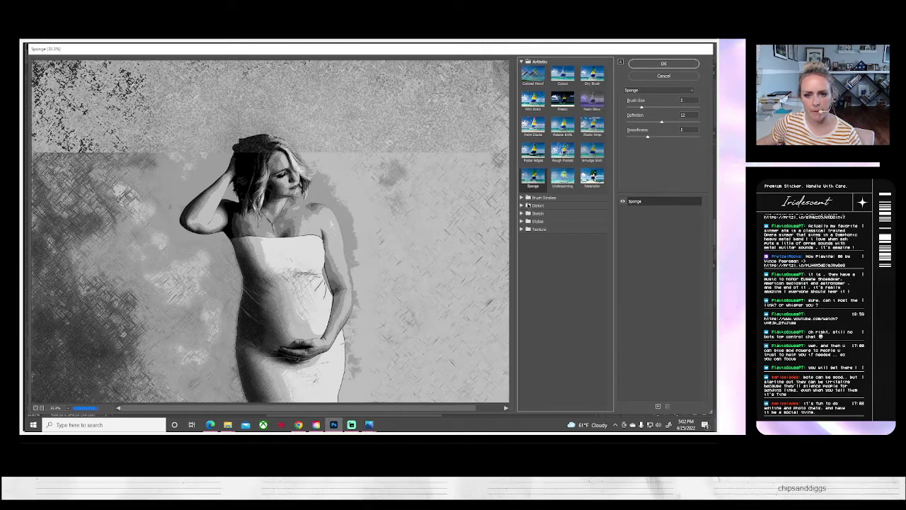
- Browse the Sketch and Brush Strokes filter categories and preview the Paint Daubs filter
{"action": "left_click", "coordinate": [522, 213]}
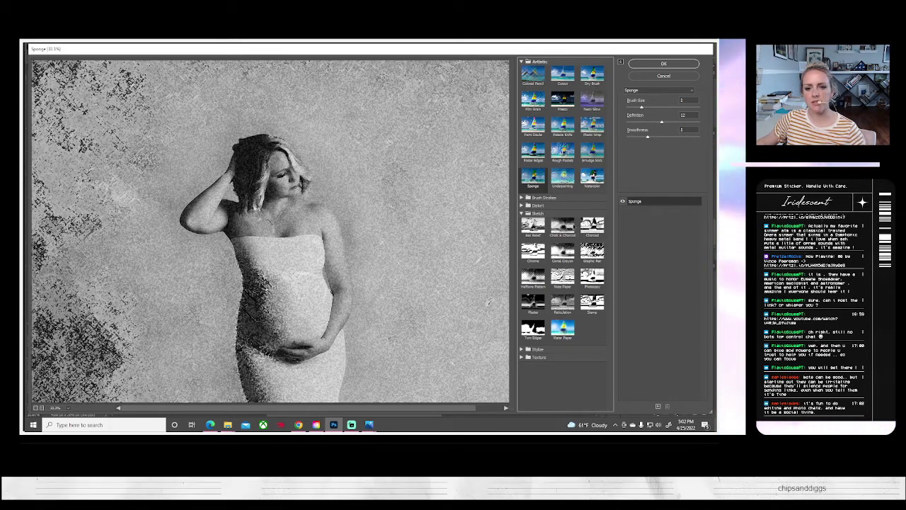
{"action": "left_click", "coordinate": [522, 198]}
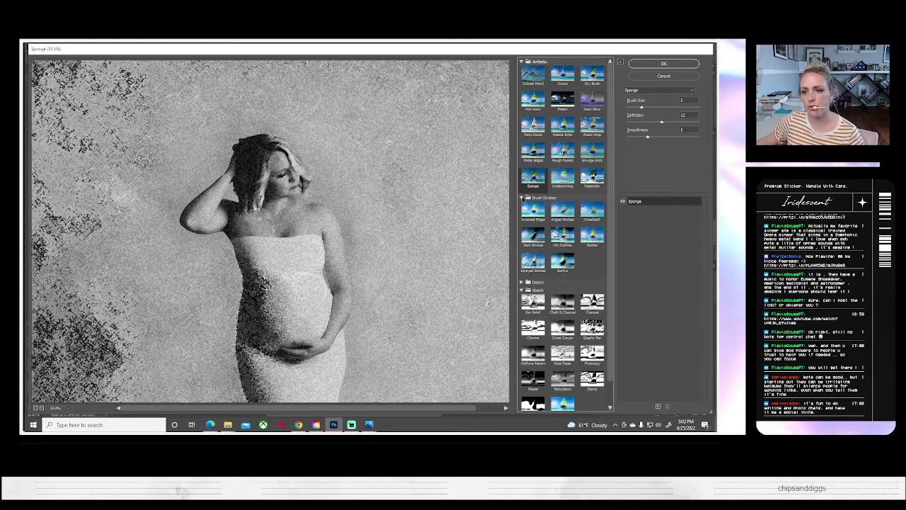
{"action": "left_click", "coordinate": [522, 197]}
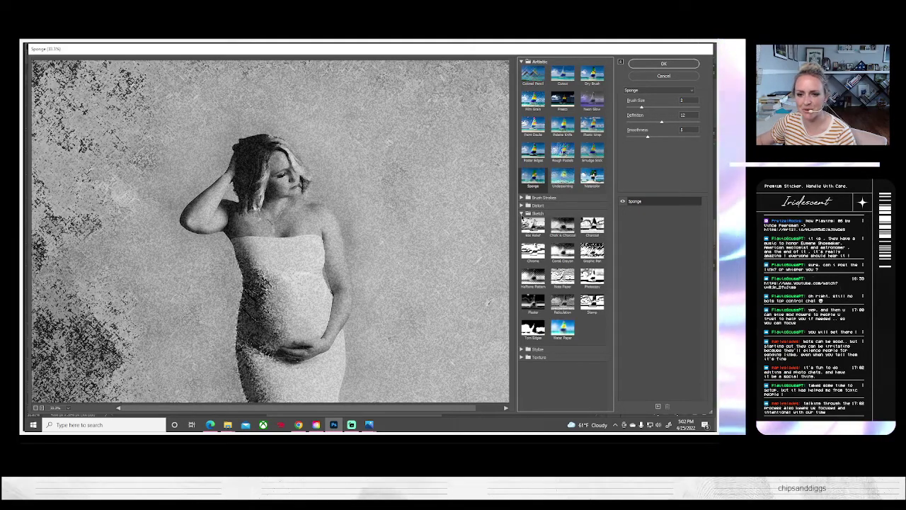
{"action": "left_click", "coordinate": [523, 213]}
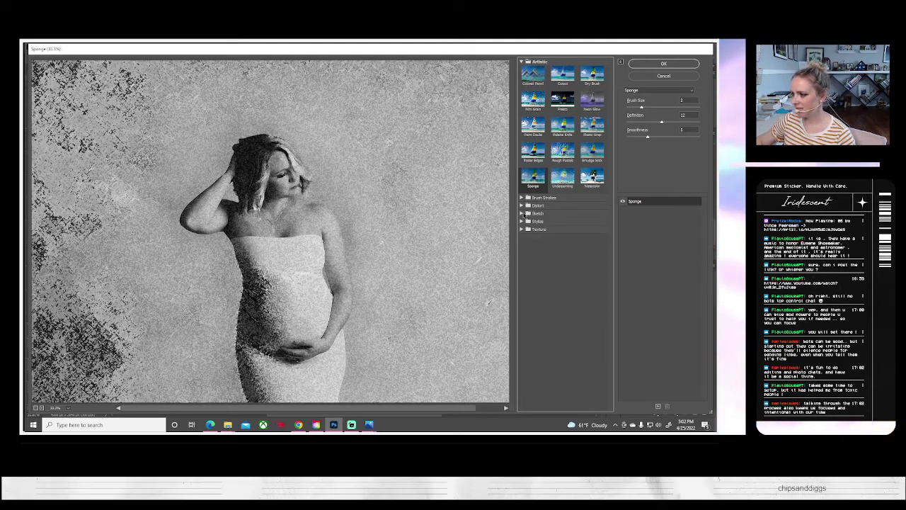
{"action": "left_click", "coordinate": [523, 213]}
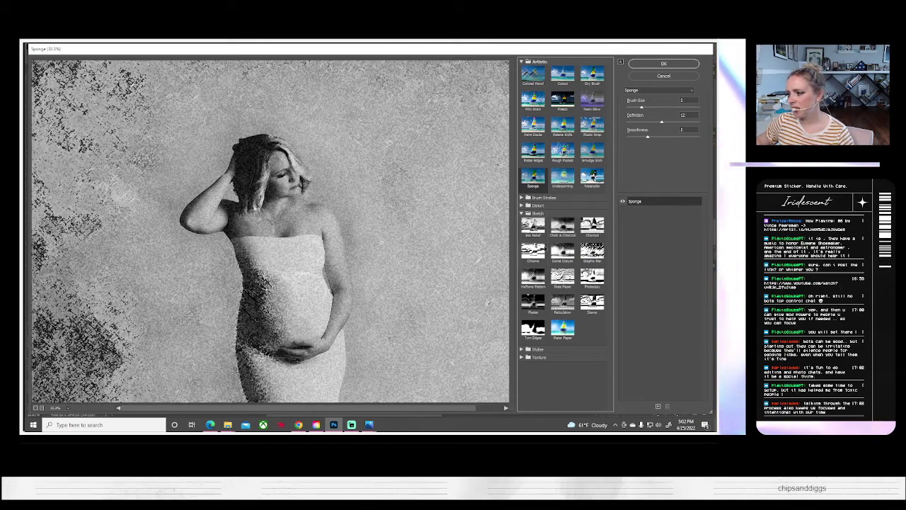
{"action": "left_click", "coordinate": [542, 132]}
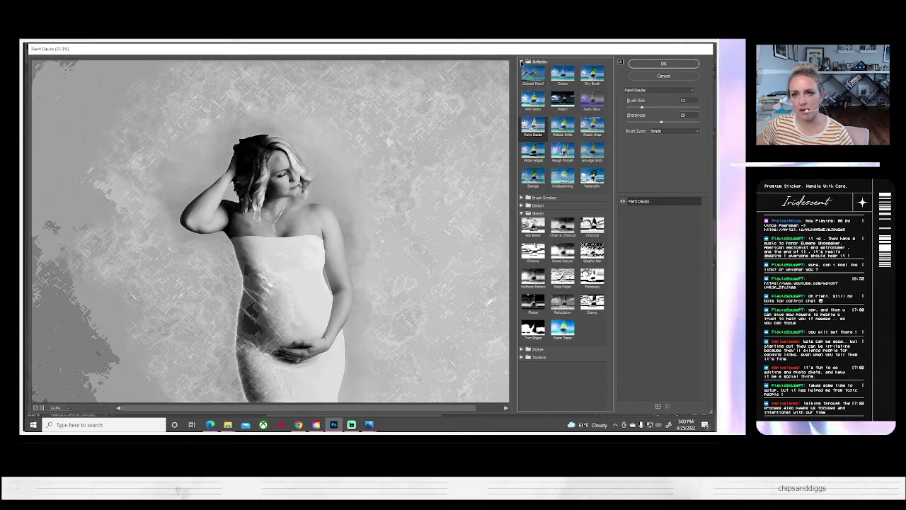
- Preview the Sumi-e, Dark Strokes and Spatter filters from the Brush Strokes category
{"action": "left_click", "coordinate": [522, 63]}
{"action": "left_click", "coordinate": [523, 70]}
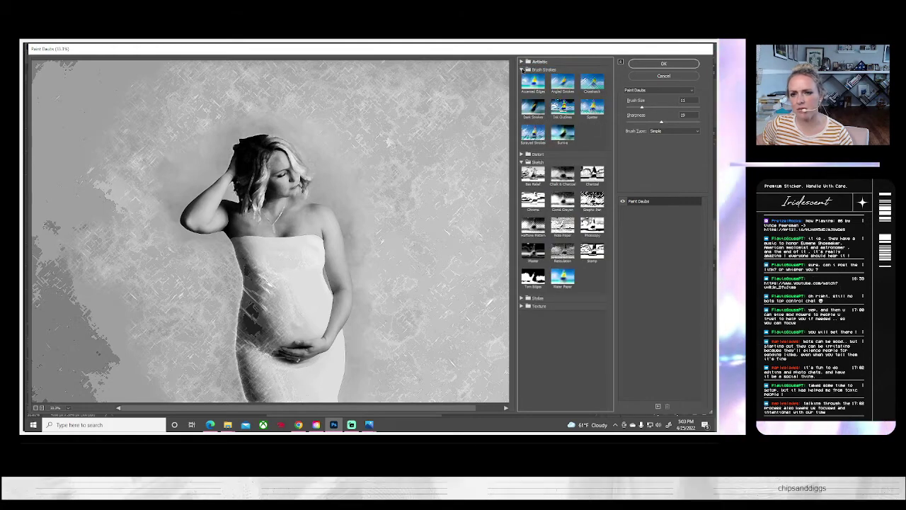
{"action": "left_click", "coordinate": [563, 133]}
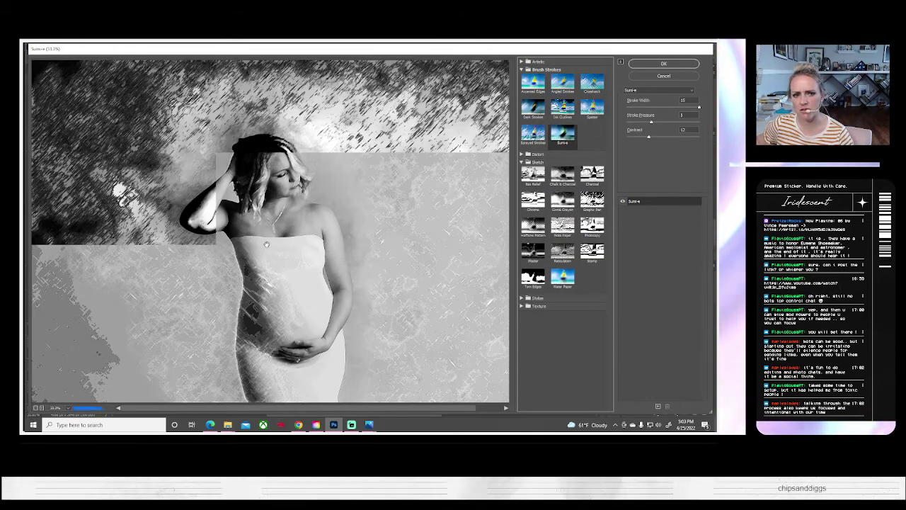
{"action": "left_click", "coordinate": [533, 109]}
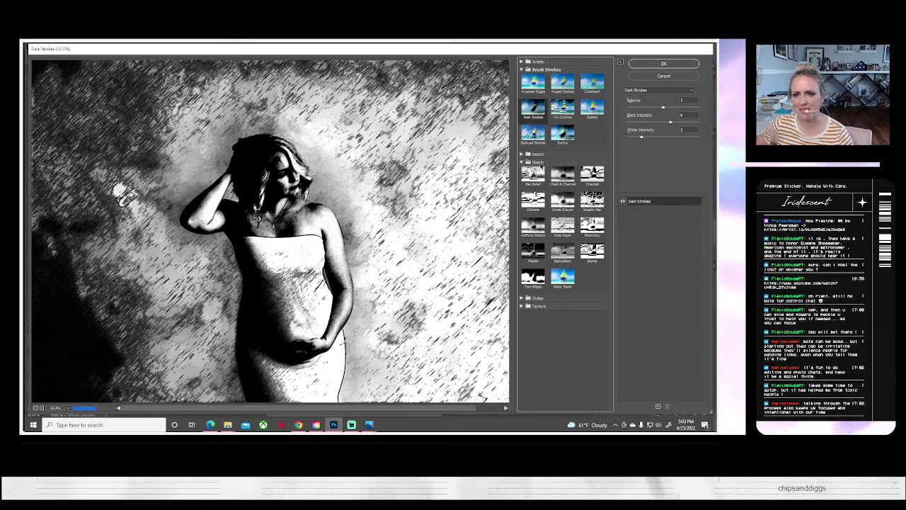
{"action": "left_click", "coordinate": [592, 106]}
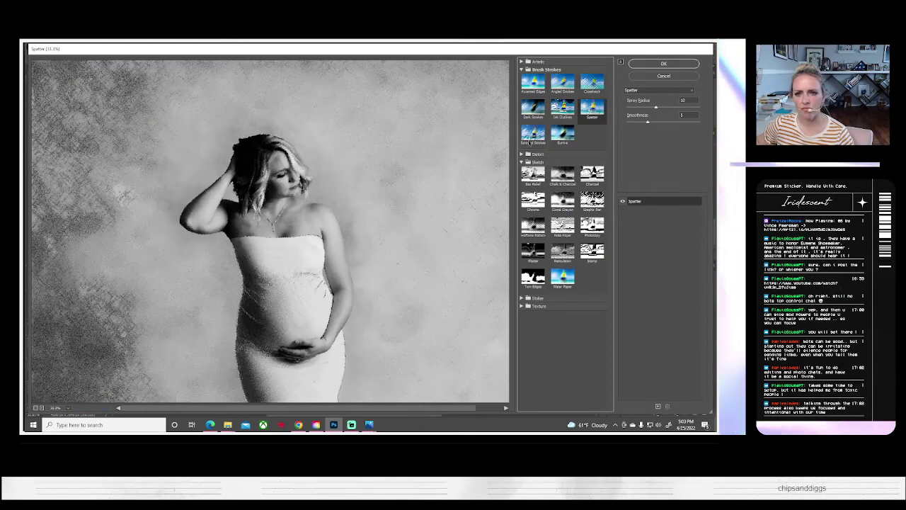
- Preview the Glowing Edges filter from the Stylize category on the duplicated layer
{"action": "left_click", "coordinate": [545, 70]}
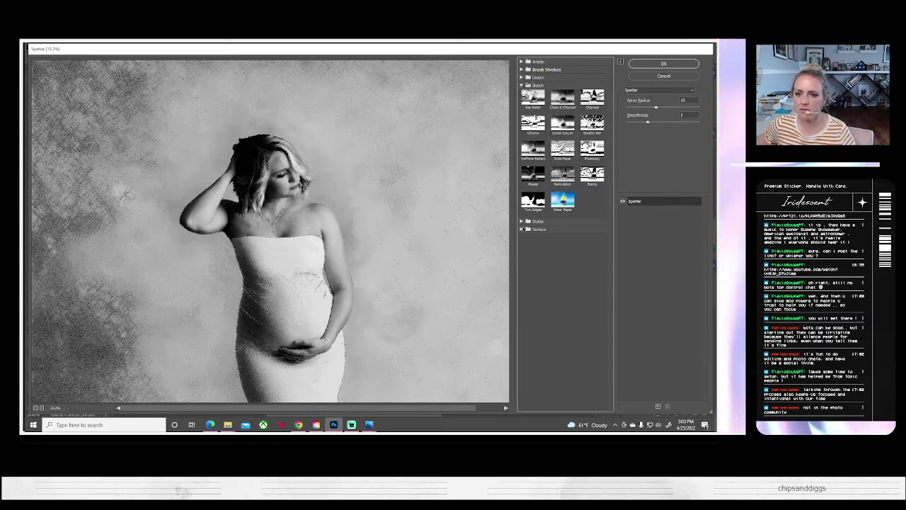
{"action": "left_click", "coordinate": [522, 221]}
{"action": "left_click", "coordinate": [533, 234]}
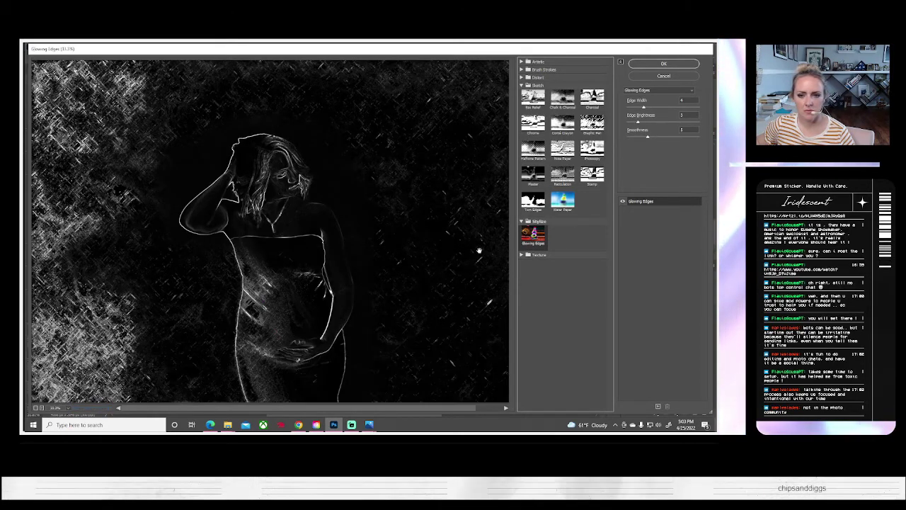
{"action": "left_click", "coordinate": [522, 221]}
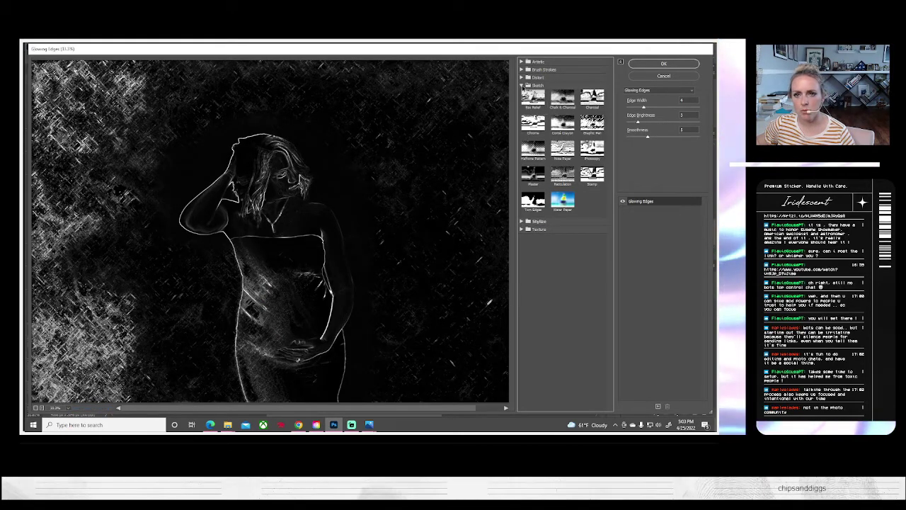
- Preview the Distort filters Diffuse Glow, Glass and Ocean Ripple on the duplicated layer
{"action": "left_click", "coordinate": [522, 85]}
{"action": "left_click", "coordinate": [521, 77]}
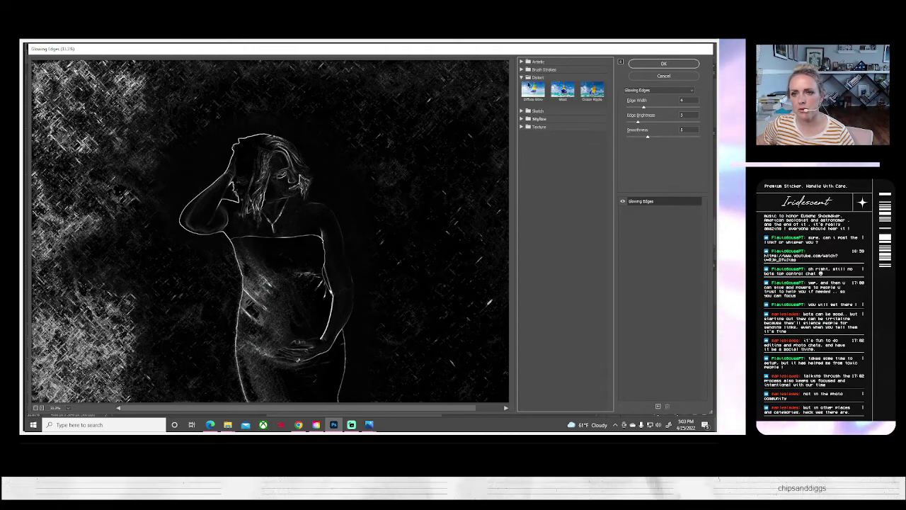
{"action": "left_click", "coordinate": [533, 96]}
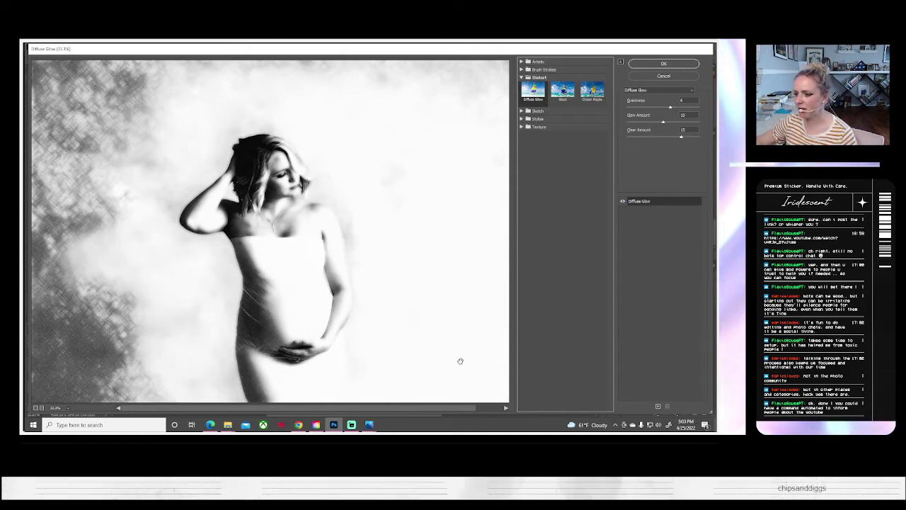
{"action": "key", "text": "Return"}
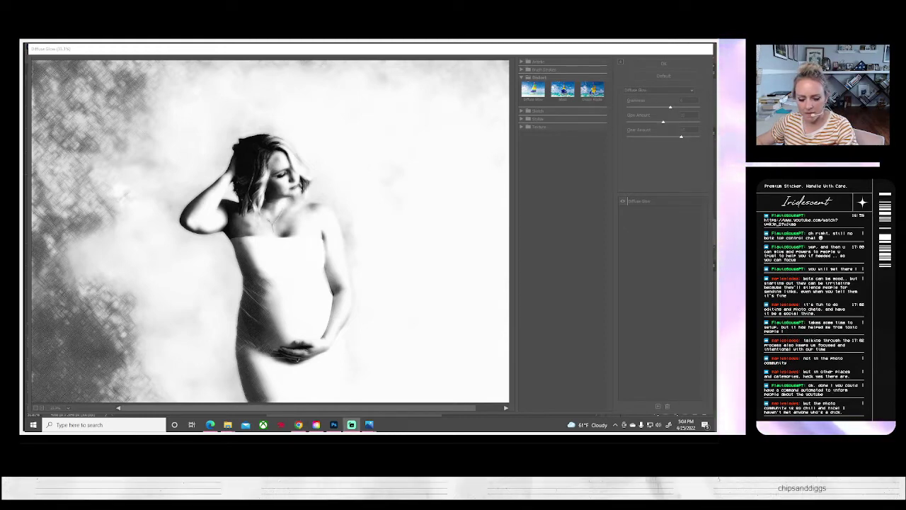
{"action": "key", "text": "alt"}
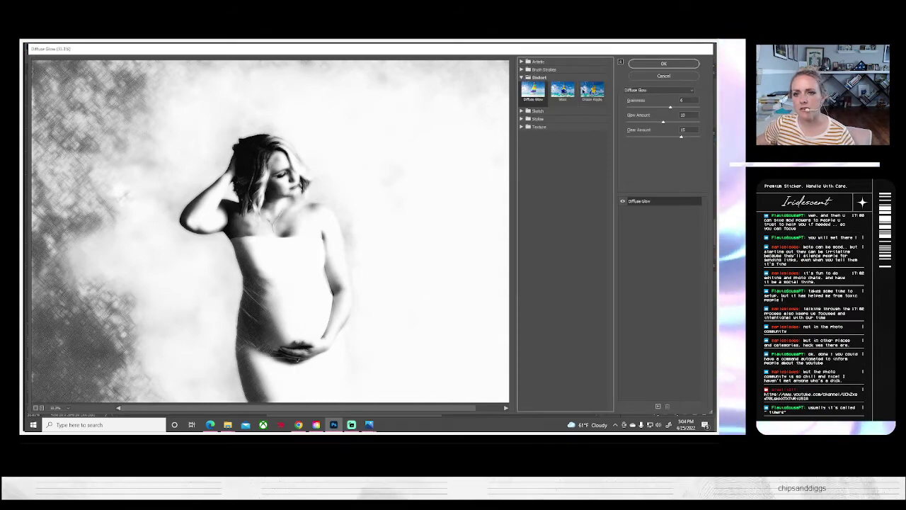
{"action": "left_click", "coordinate": [571, 95]}
{"action": "left_click", "coordinate": [593, 94]}
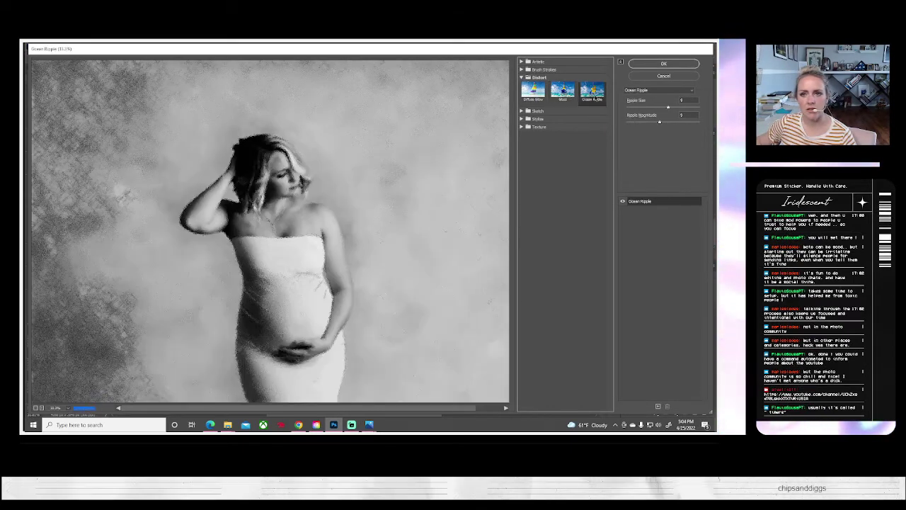
- Preview the Bas Relief, Chalk & Charcoal, Charcoal and Chrome filters from the Sketch category on the duplicated layer
{"action": "left_click", "coordinate": [696, 201]}
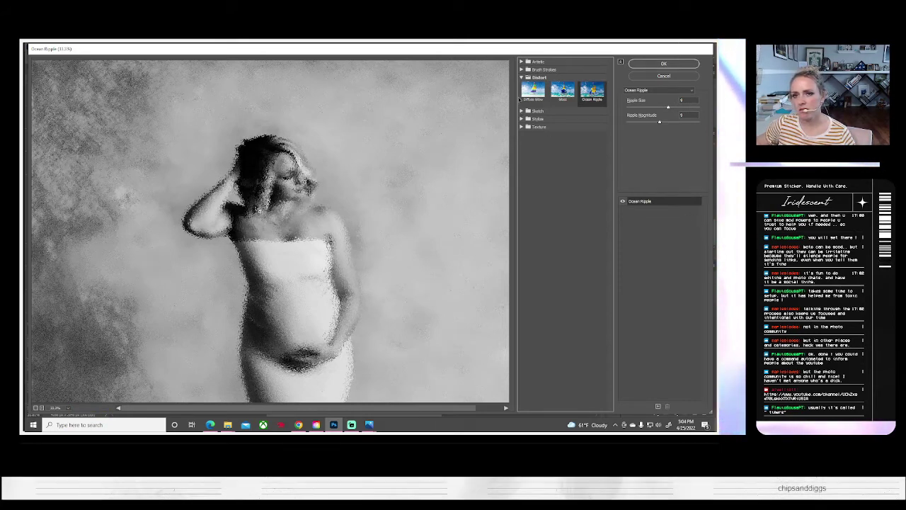
{"action": "left_click", "coordinate": [521, 77]}
{"action": "left_click", "coordinate": [522, 85]}
{"action": "left_click", "coordinate": [533, 98]}
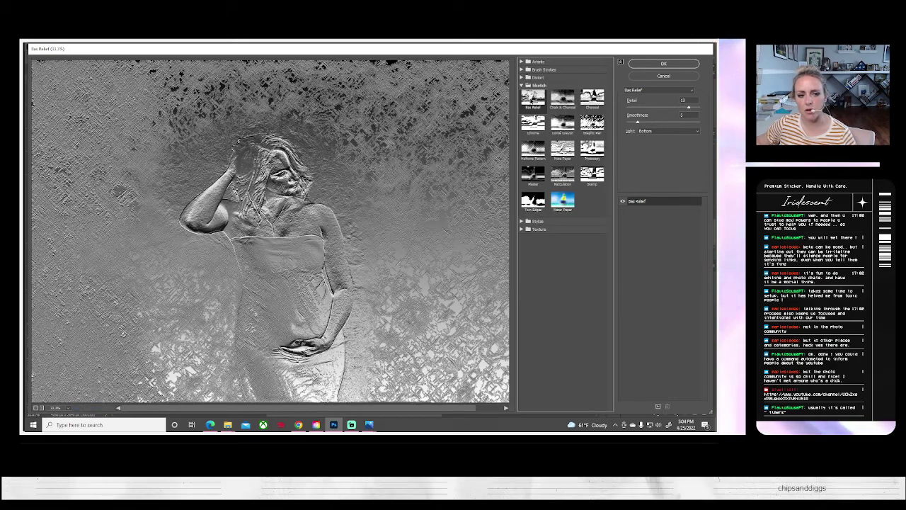
{"action": "left_click", "coordinate": [563, 99]}
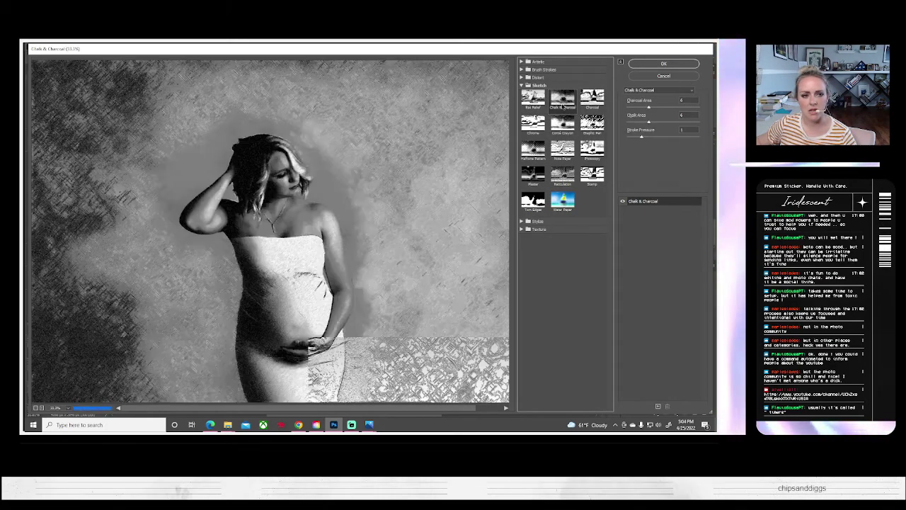
{"action": "left_click", "coordinate": [592, 100]}
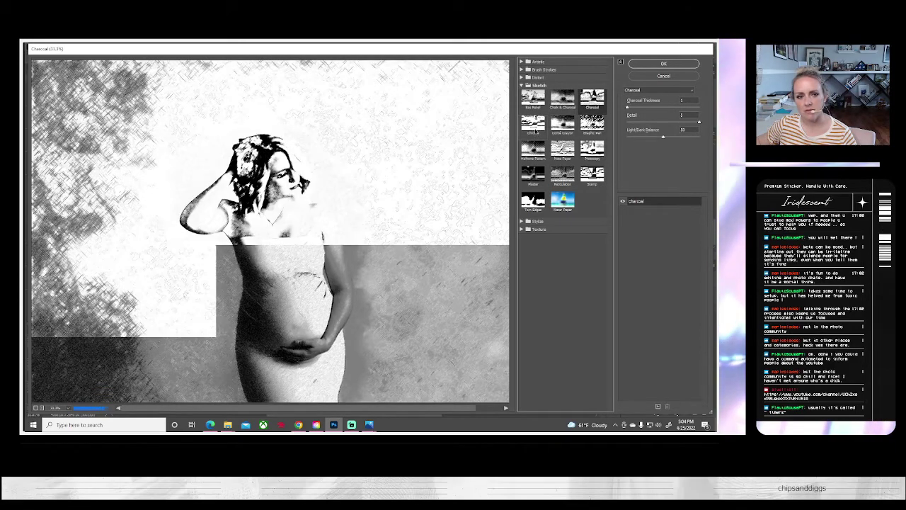
{"action": "left_click", "coordinate": [534, 123]}
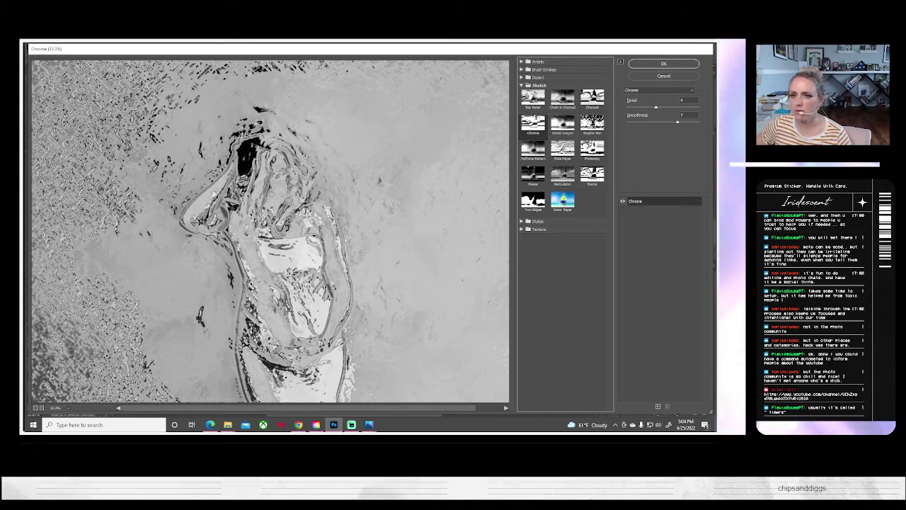
- Preview the Conté Crayon, Graphic Pen, Halftone Pattern and Photocopy filters from the Sketch category
{"action": "left_click", "coordinate": [563, 124]}
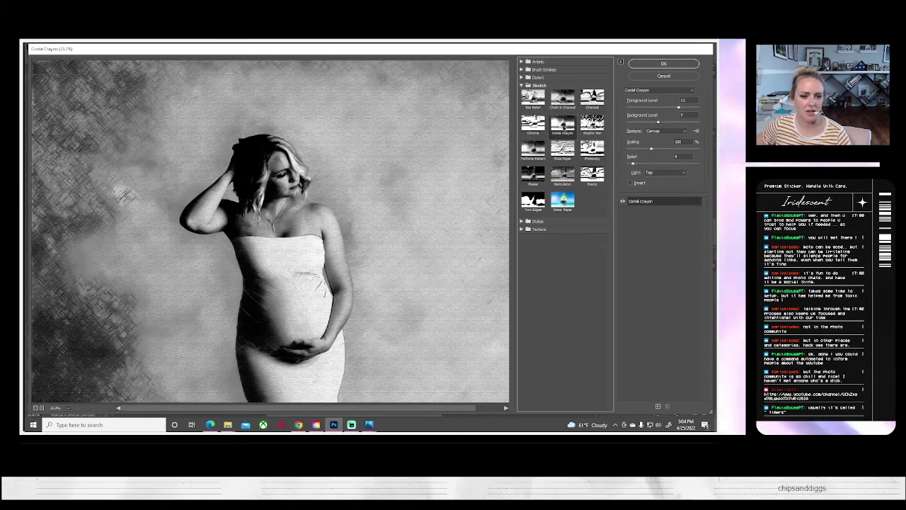
{"action": "left_click", "coordinate": [592, 124]}
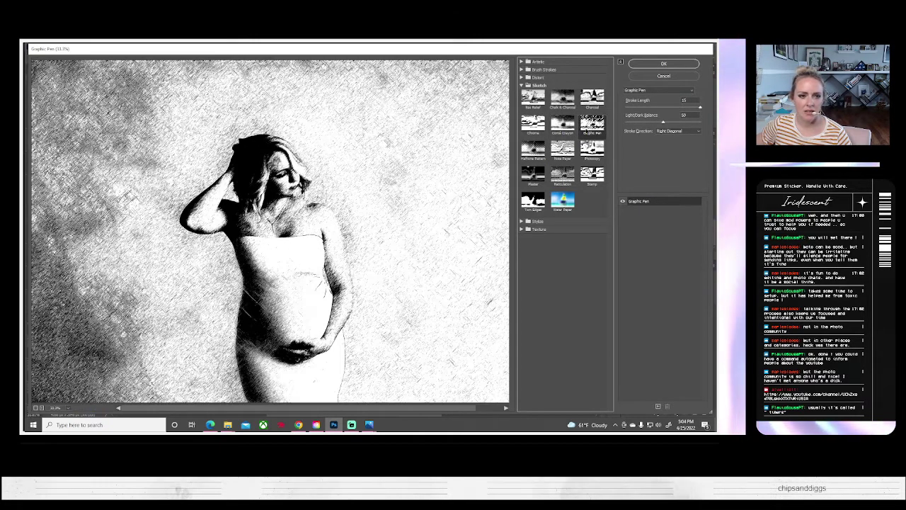
{"action": "left_click", "coordinate": [565, 150]}
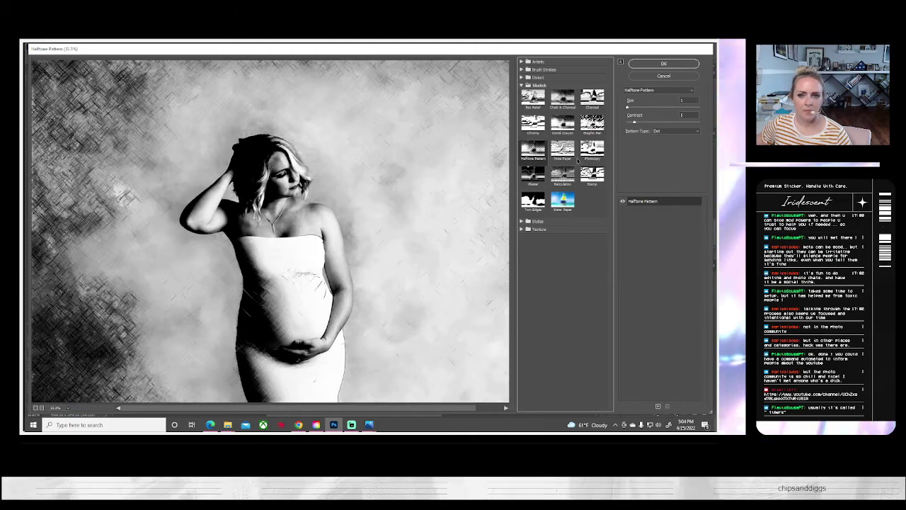
{"action": "left_click", "coordinate": [591, 152]}
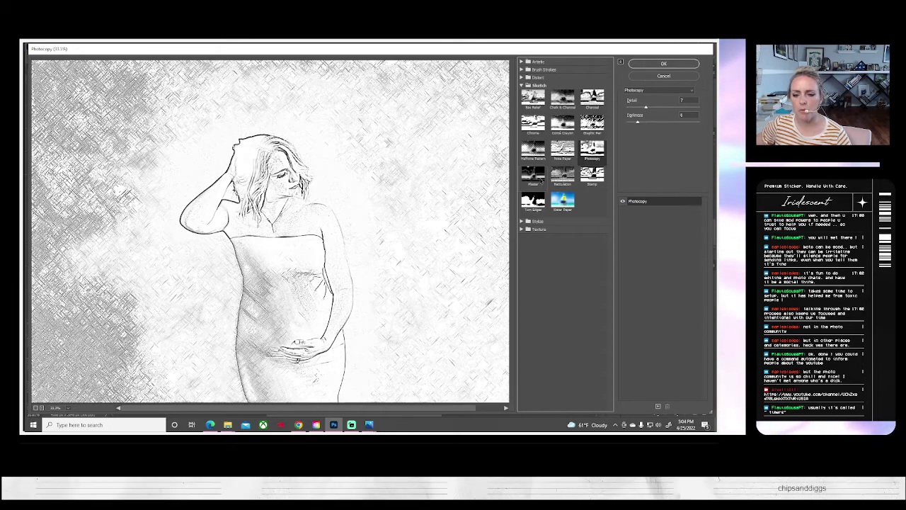
- Preview the Plaster, Reticulation, Stamp, Torn Edges and Water Paper filters from the Sketch category
{"action": "left_click", "coordinate": [533, 173]}
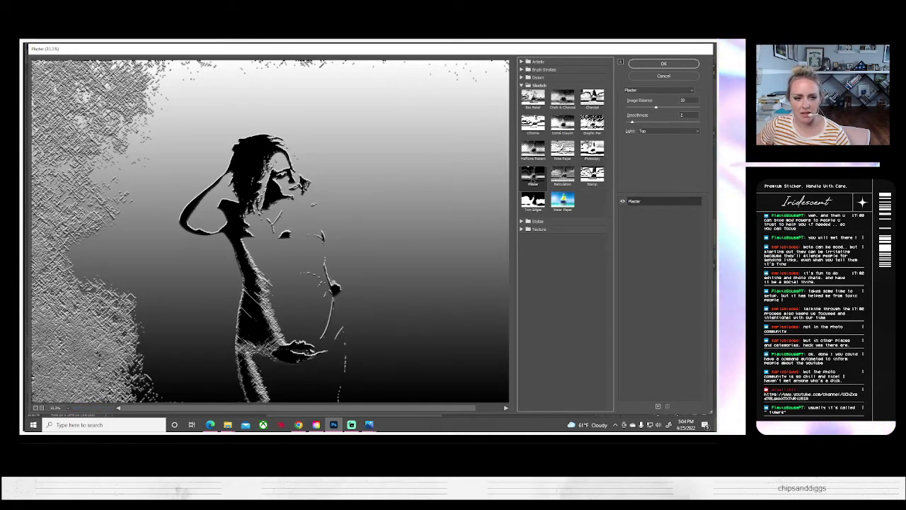
{"action": "left_click", "coordinate": [562, 173]}
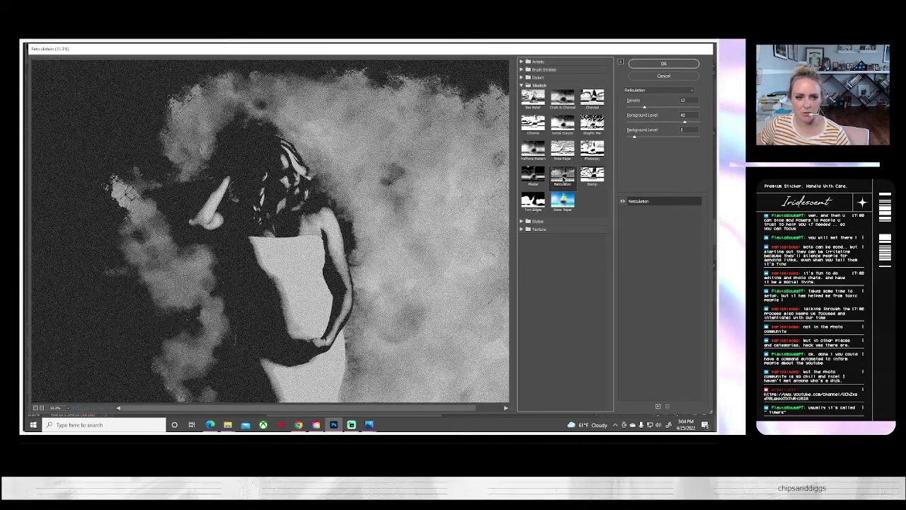
{"action": "left_click", "coordinate": [594, 175]}
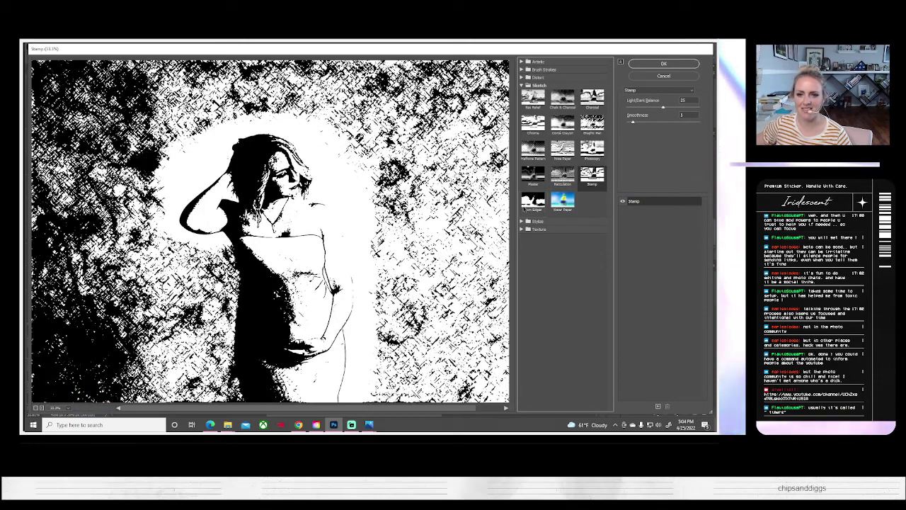
{"action": "left_click", "coordinate": [527, 204]}
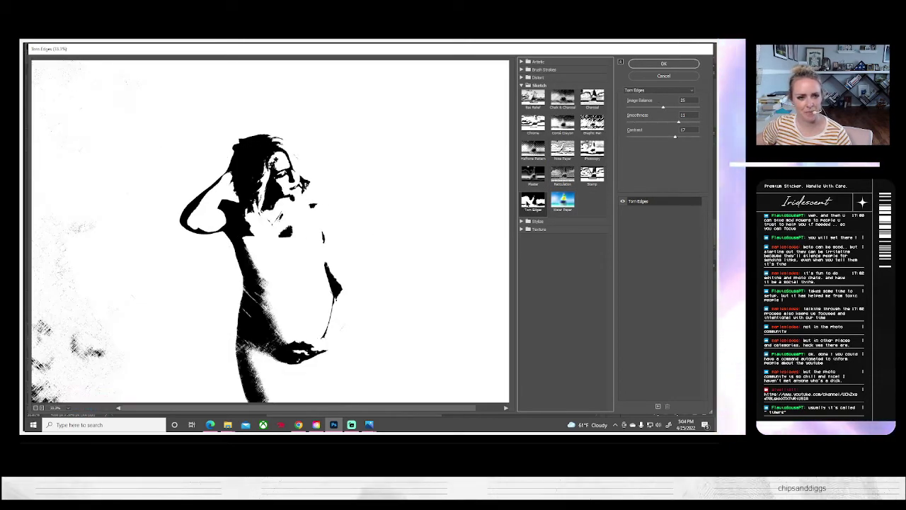
{"action": "left_click", "coordinate": [561, 204]}
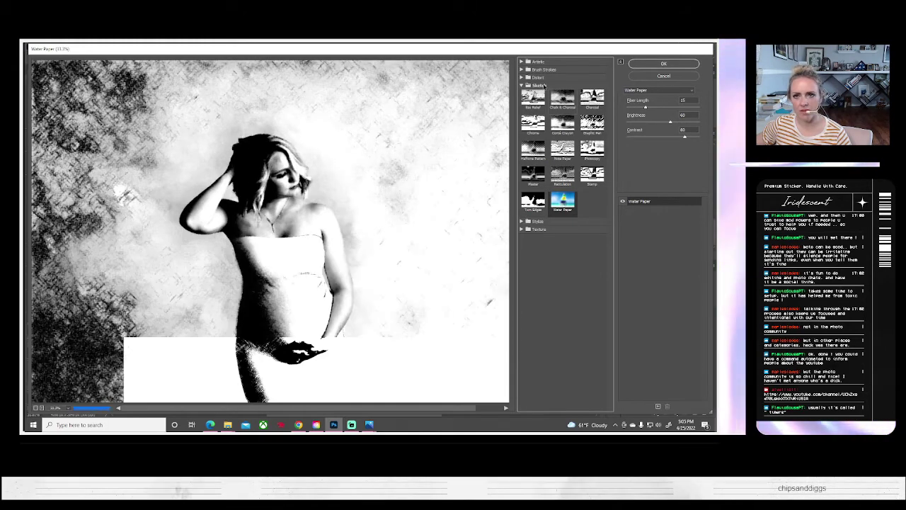
- Preview the Diffuse Glow and Glass filters again from the Distort category
{"action": "left_click", "coordinate": [521, 85]}
{"action": "left_click", "coordinate": [521, 78]}
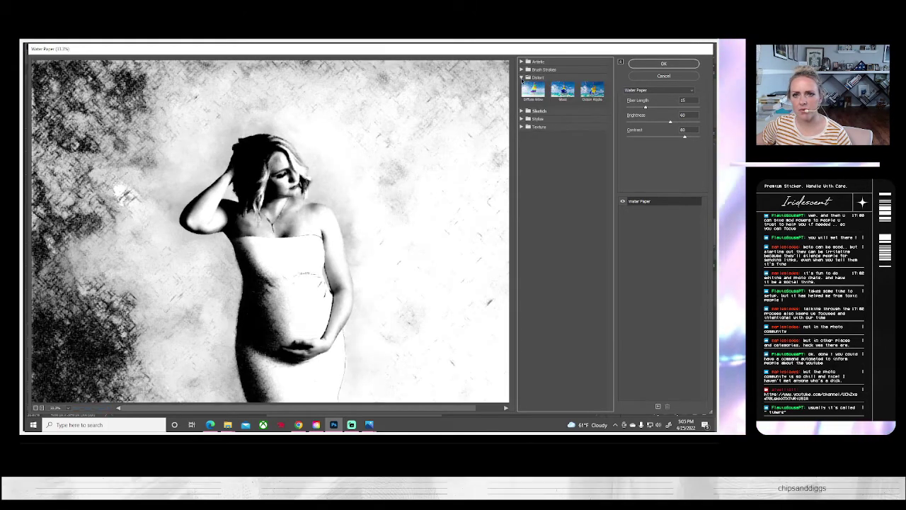
{"action": "left_click", "coordinate": [533, 89]}
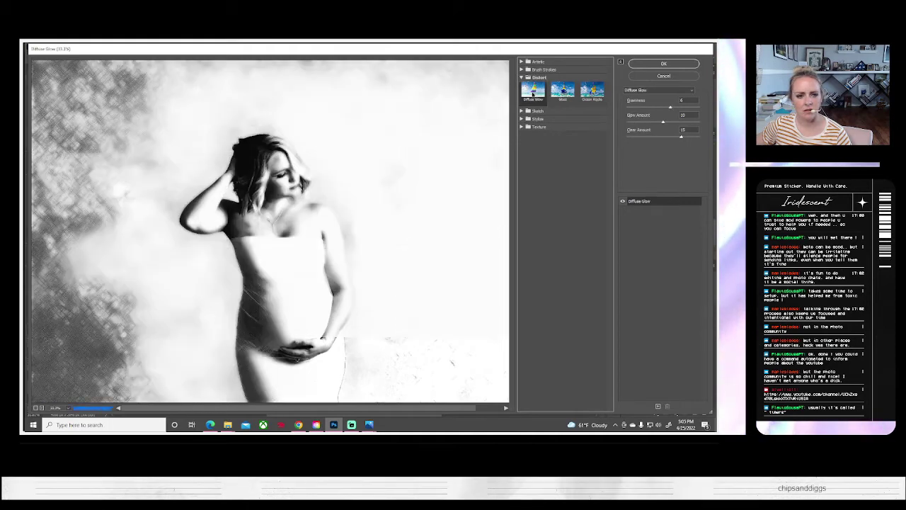
{"action": "left_click", "coordinate": [563, 89]}
{"action": "left_click", "coordinate": [522, 78]}
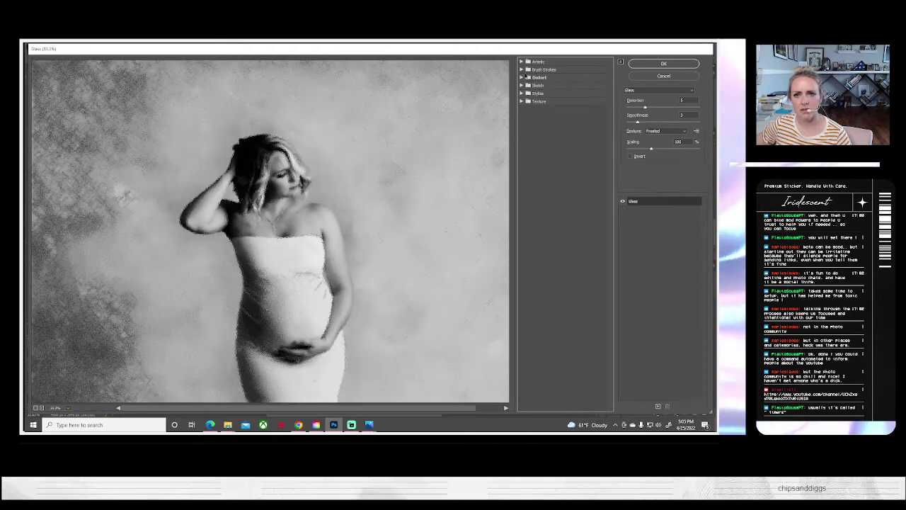
- Preview the Accented Edges, Angled Strokes and Crosshatch filters from the Brush Strokes category
{"action": "left_click", "coordinate": [522, 70]}
{"action": "left_click", "coordinate": [533, 84]}
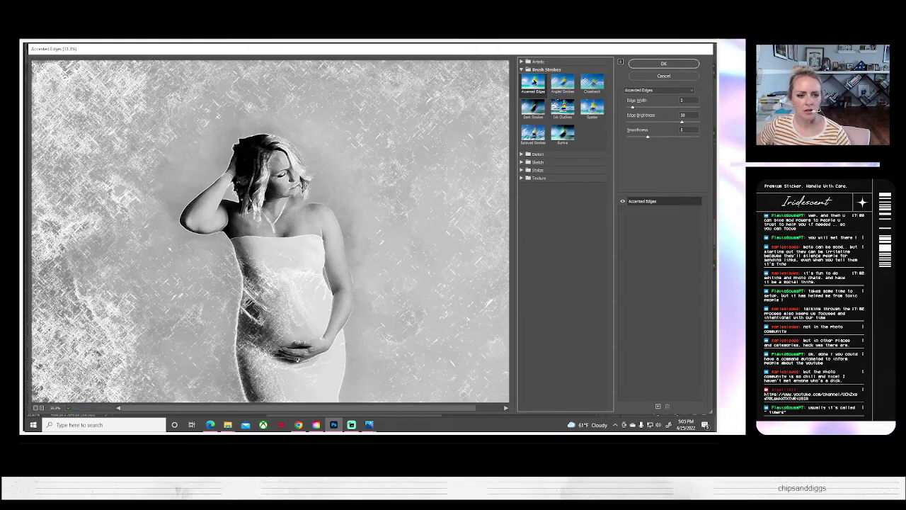
{"action": "left_click", "coordinate": [563, 83]}
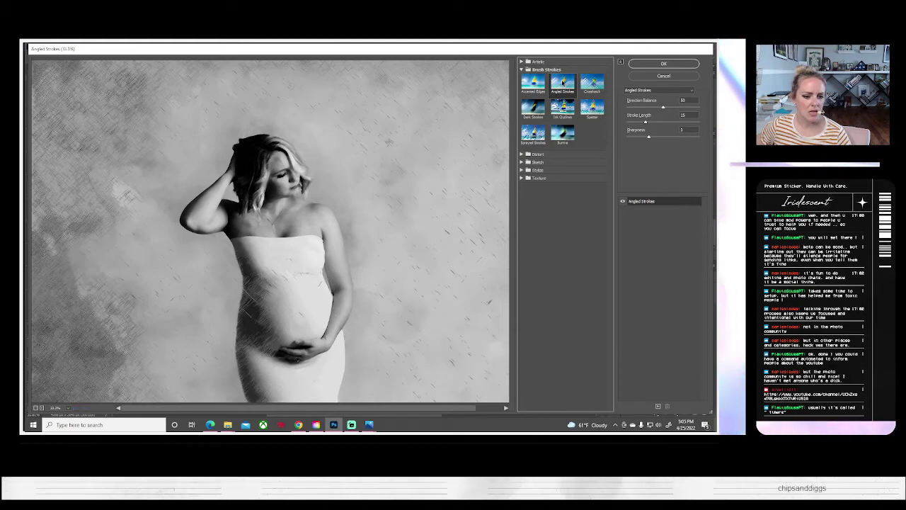
{"action": "left_click", "coordinate": [599, 80]}
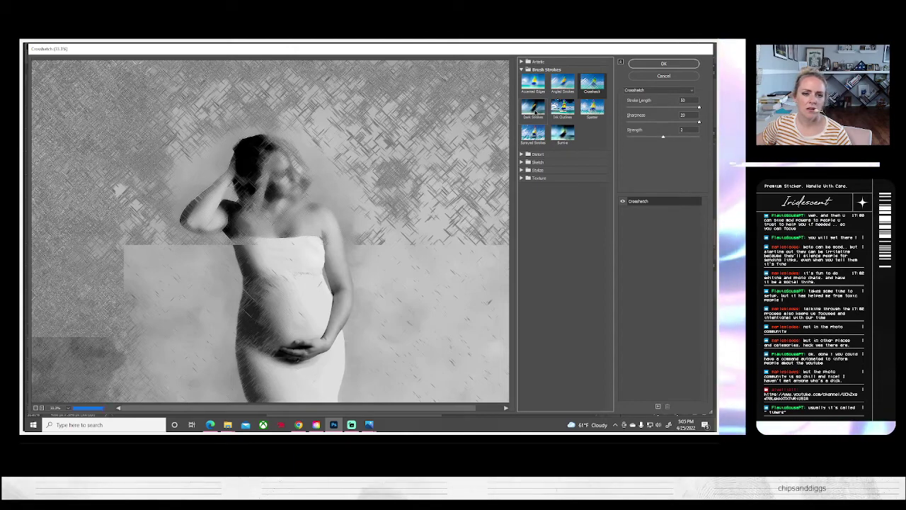
- Preview the Dark Strokes, Ink Outlines, Sumi-e and Spatter filters from the Brush Strokes category
{"action": "left_click", "coordinate": [533, 108]}
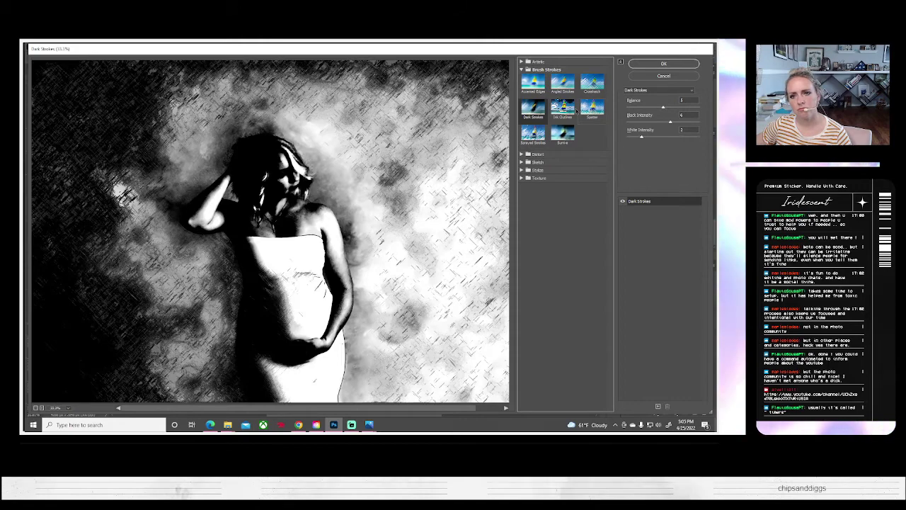
{"action": "left_click", "coordinate": [563, 107]}
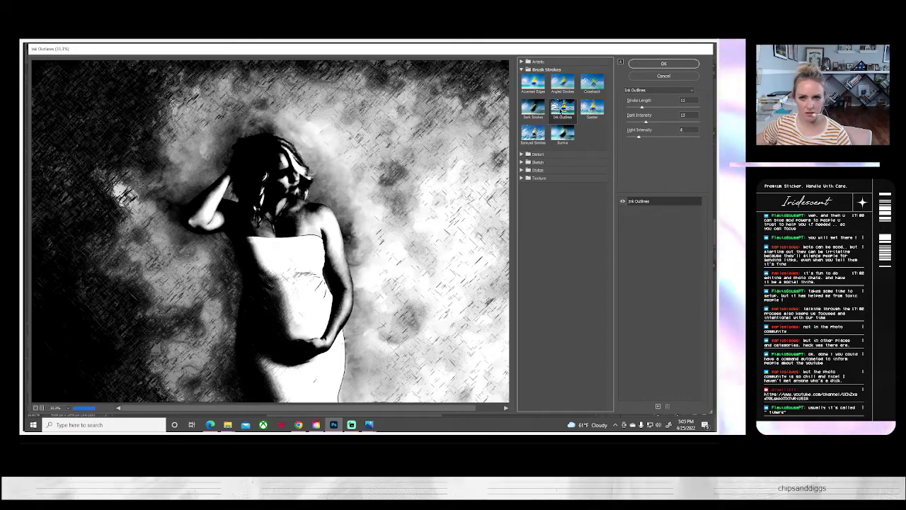
{"action": "left_click", "coordinate": [563, 133]}
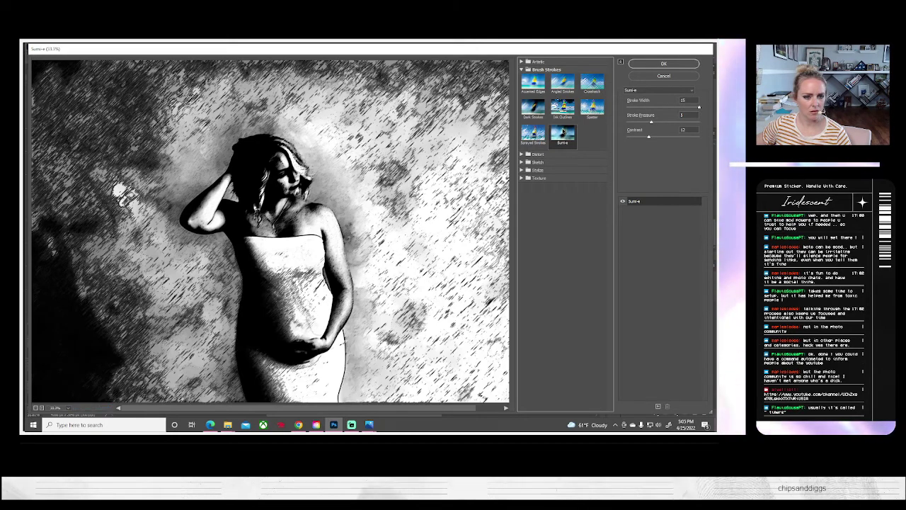
{"action": "left_click", "coordinate": [592, 106]}
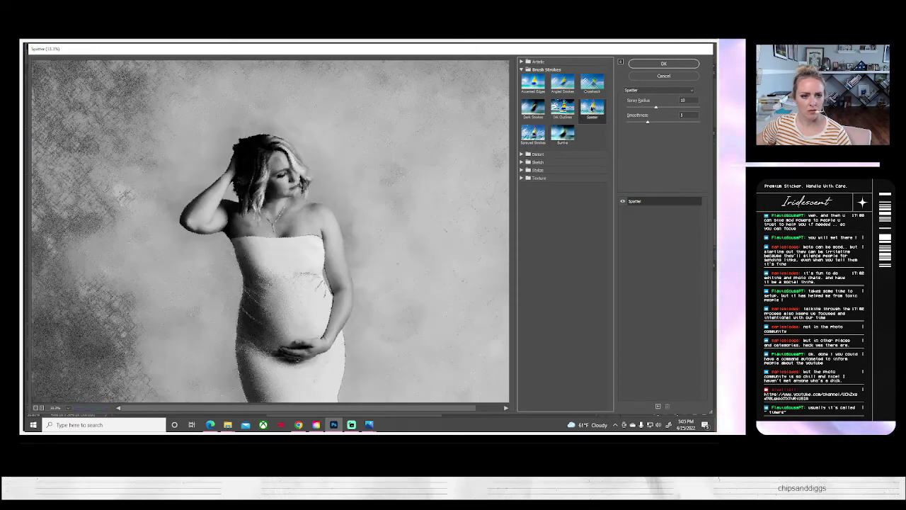
- Collapse the Brush Strokes category and expand the Distort and Sketch filter categories
{"action": "left_click", "coordinate": [533, 154]}
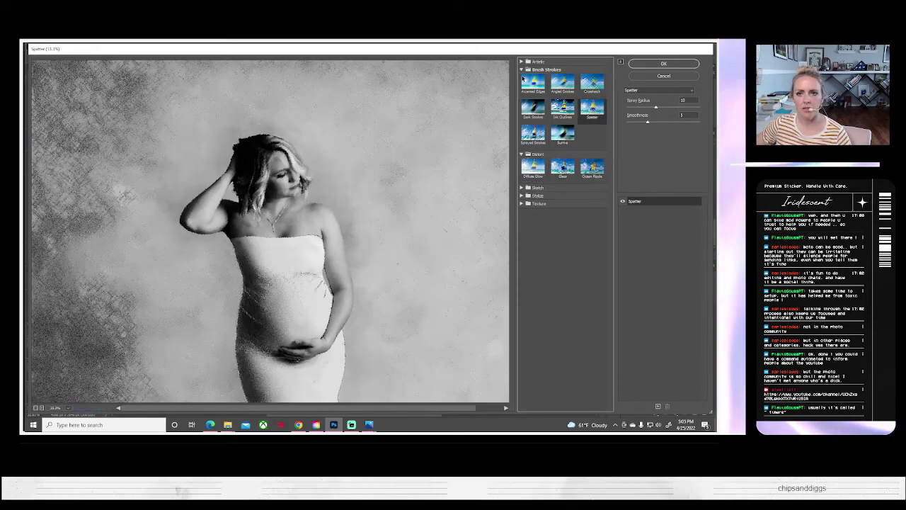
{"action": "left_click", "coordinate": [523, 70]}
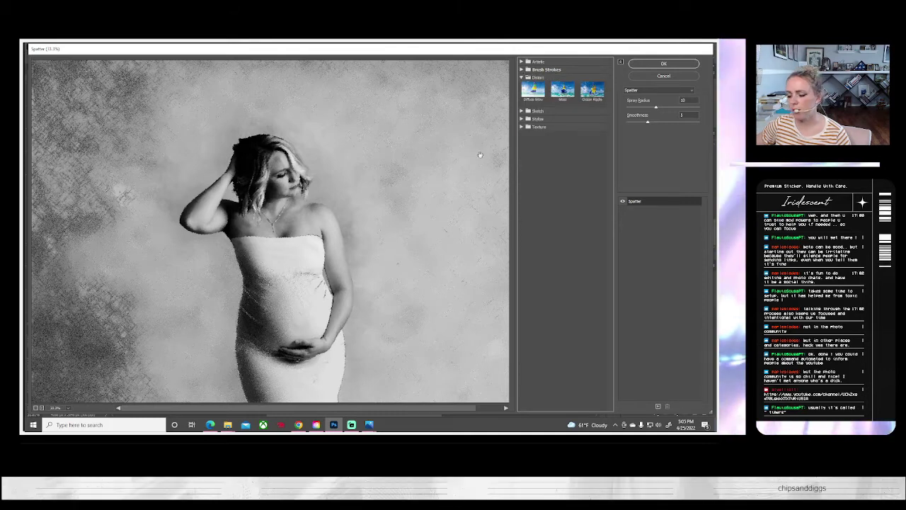
{"action": "left_click", "coordinate": [333, 425]}
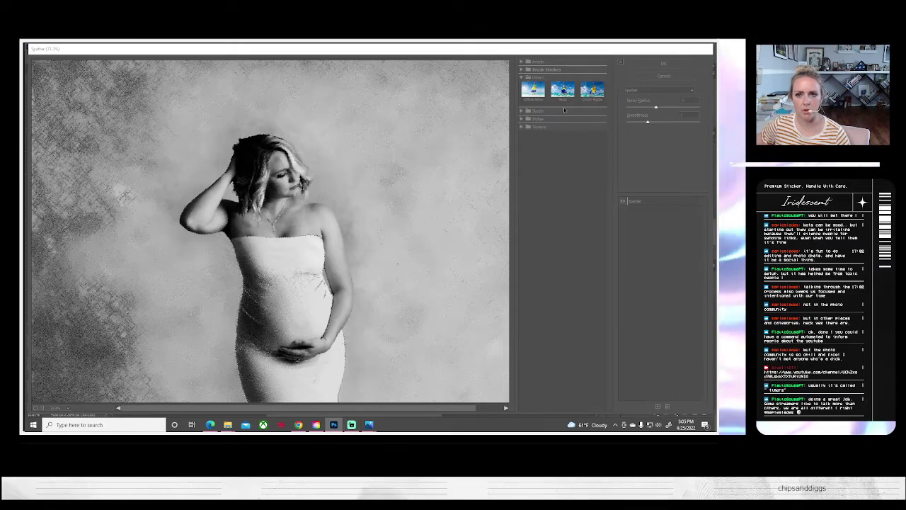
{"action": "left_click", "coordinate": [522, 111]}
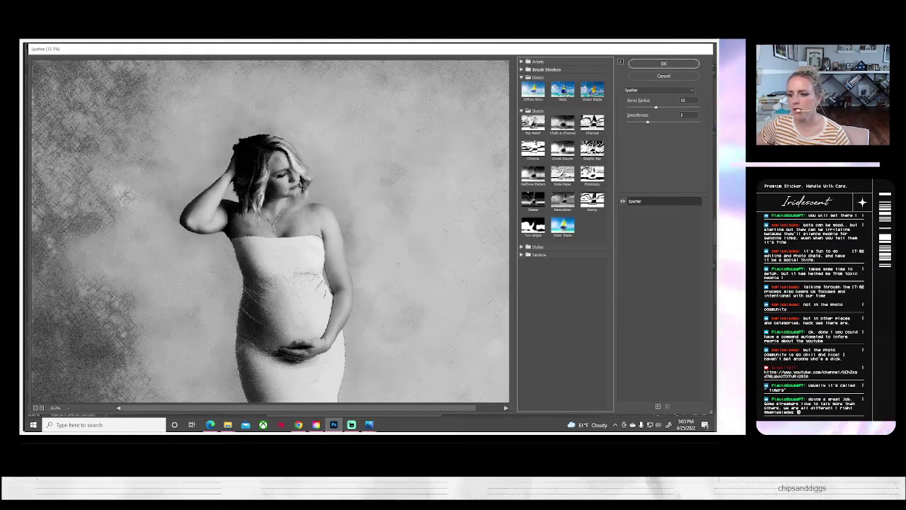
- Switch to Chrome, view the purple-toned girl portrait post on the Instagram profile, and close the browser window
{"action": "key", "text": "alt+Tab"}
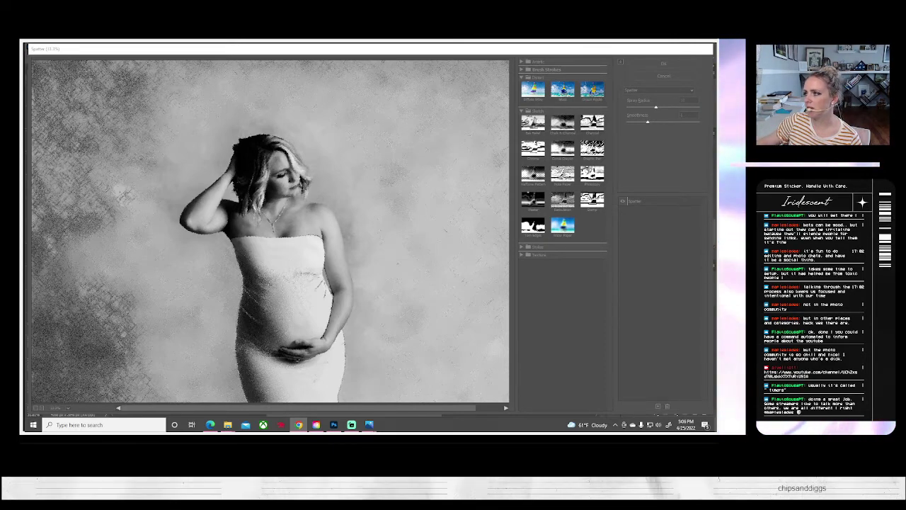
{"action": "left_click_drag", "start_coordinate": [712, 81], "coordinate": [401, 57]}
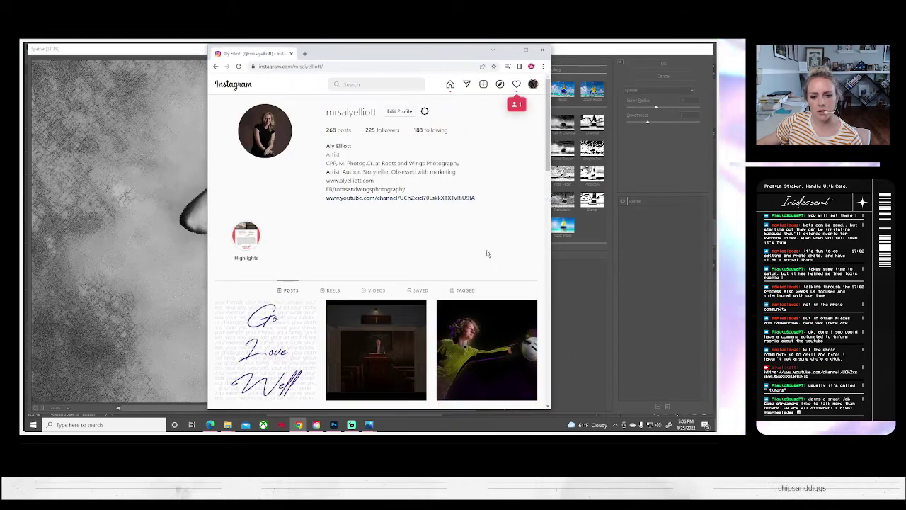
{"action": "scroll", "coordinate": [485, 252], "scroll_direction": "down", "scroll_amount": 4}
{"action": "left_click", "coordinate": [486, 244]}
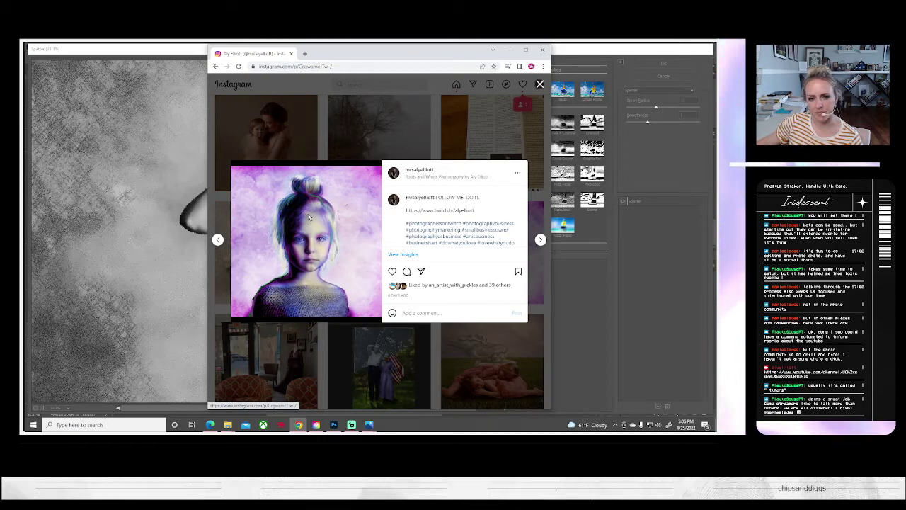
{"action": "left_click", "coordinate": [539, 84]}
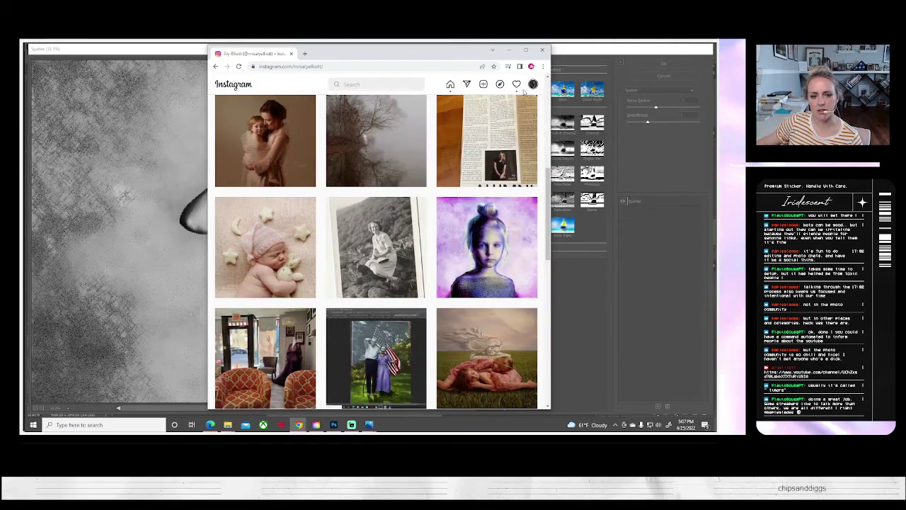
{"action": "left_click", "coordinate": [542, 50]}
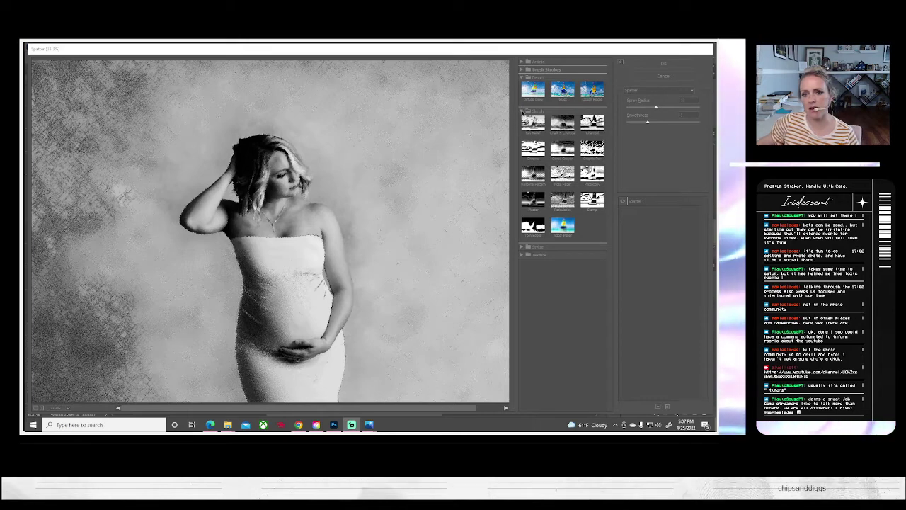
{"action": "left_click", "coordinate": [522, 111]}
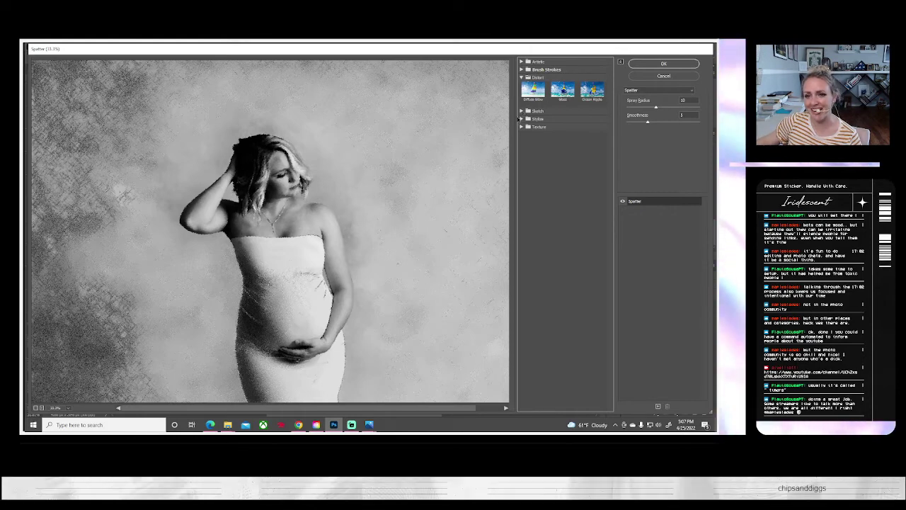
{"action": "left_click", "coordinate": [522, 112]}
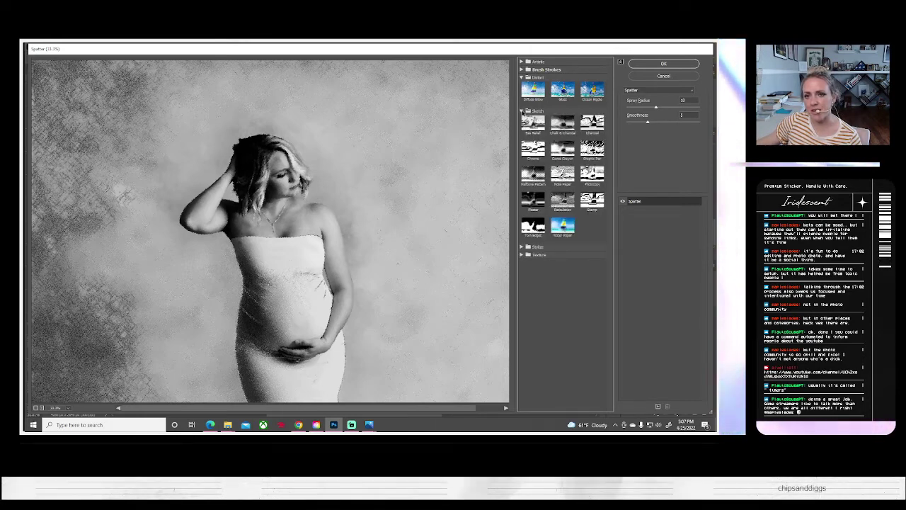
- Collapse the Sketch and Distort filter categories and check the contents of the Stylize category
{"action": "left_click", "coordinate": [522, 111]}
{"action": "left_click", "coordinate": [522, 77]}
{"action": "left_click", "coordinate": [521, 93]}
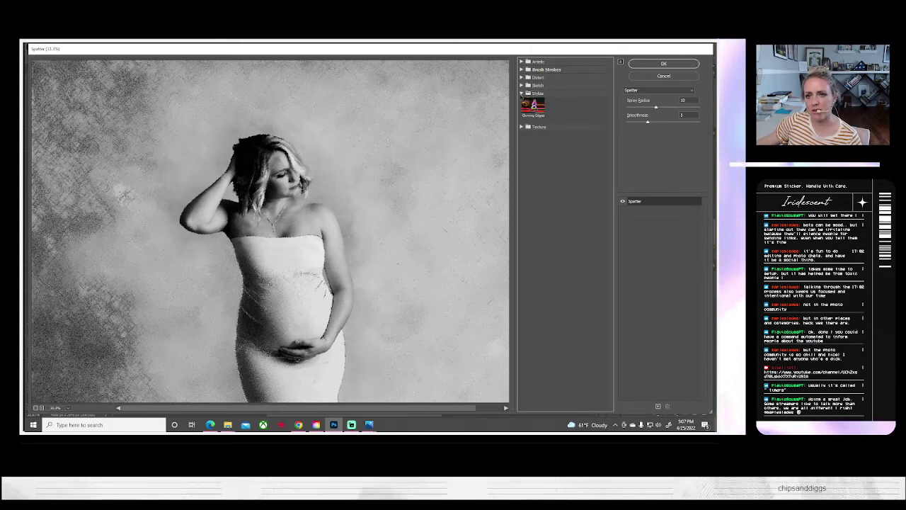
{"action": "left_click", "coordinate": [522, 92]}
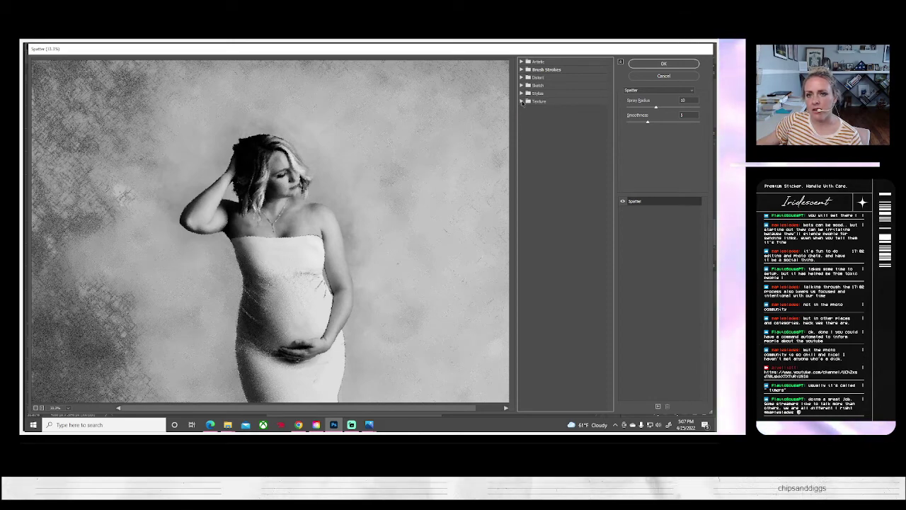
- Preview the Craquelure, Patchwork, Stained Glass, Texturizer and Mosaic Tiles filters from the Texture category
{"action": "left_click", "coordinate": [522, 102]}
{"action": "left_click", "coordinate": [532, 115]}
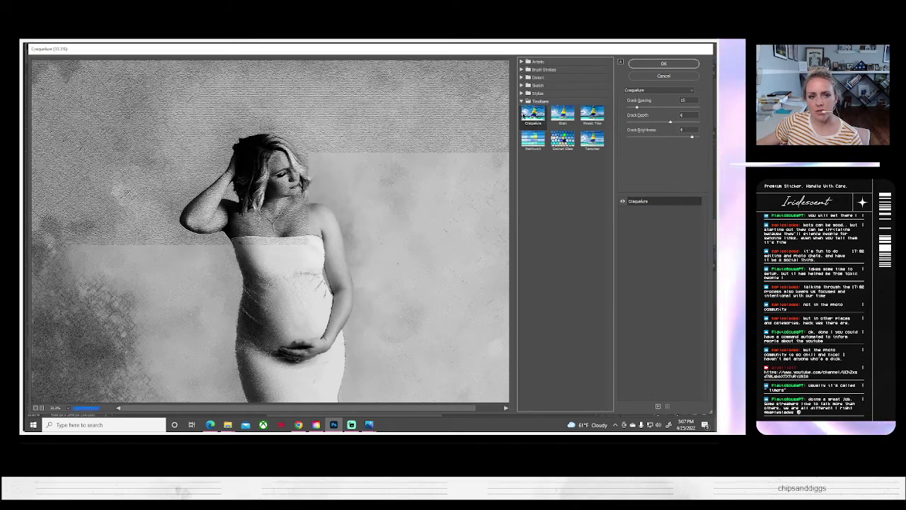
{"action": "left_click", "coordinate": [533, 139]}
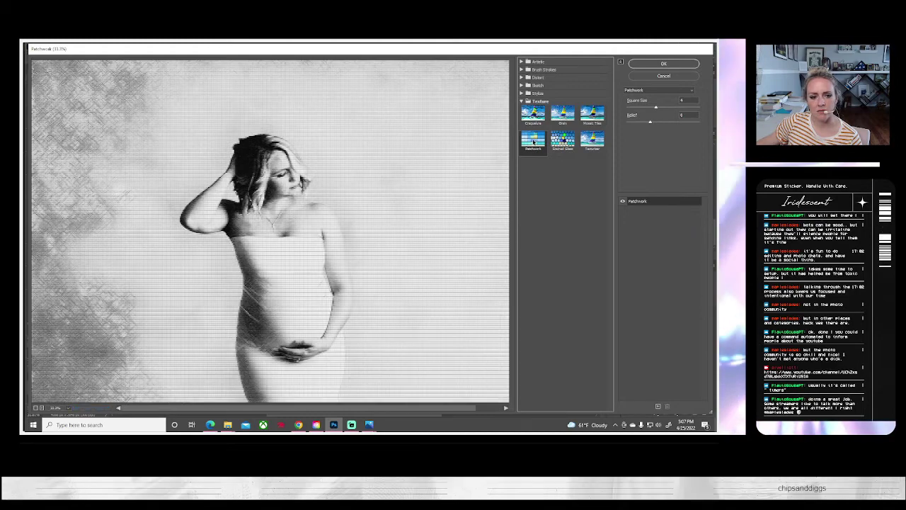
{"action": "left_click", "coordinate": [563, 139]}
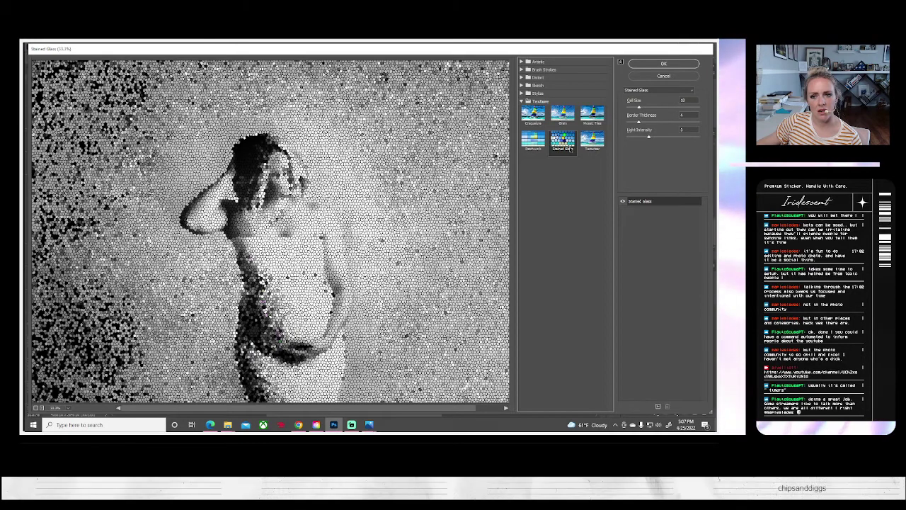
{"action": "left_click", "coordinate": [592, 141]}
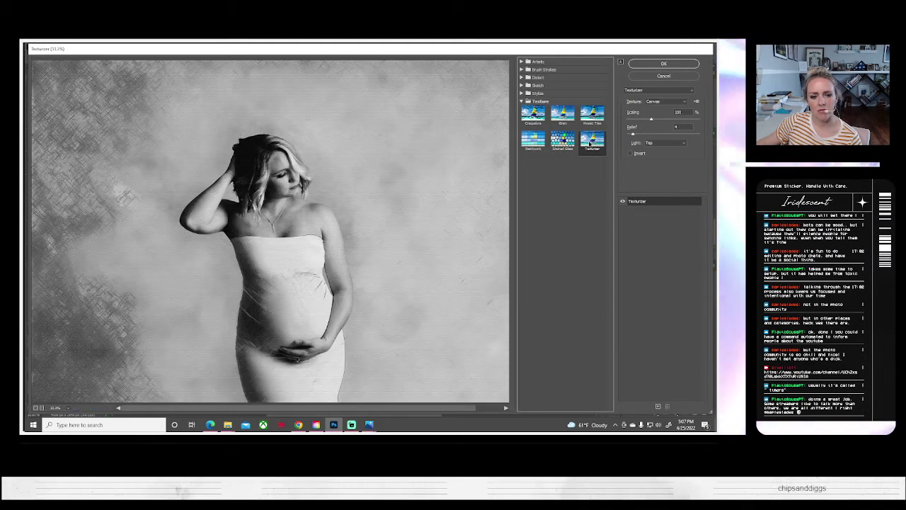
{"action": "left_click", "coordinate": [592, 117]}
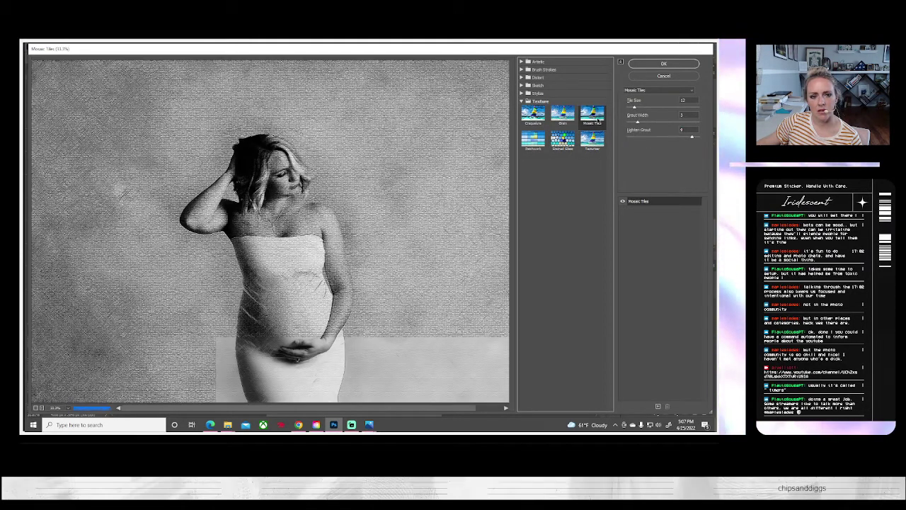
- Apply the Texturizer filter with the Canvas texture and scaling at 147% to the duplicated layer
{"action": "left_click", "coordinate": [592, 141]}
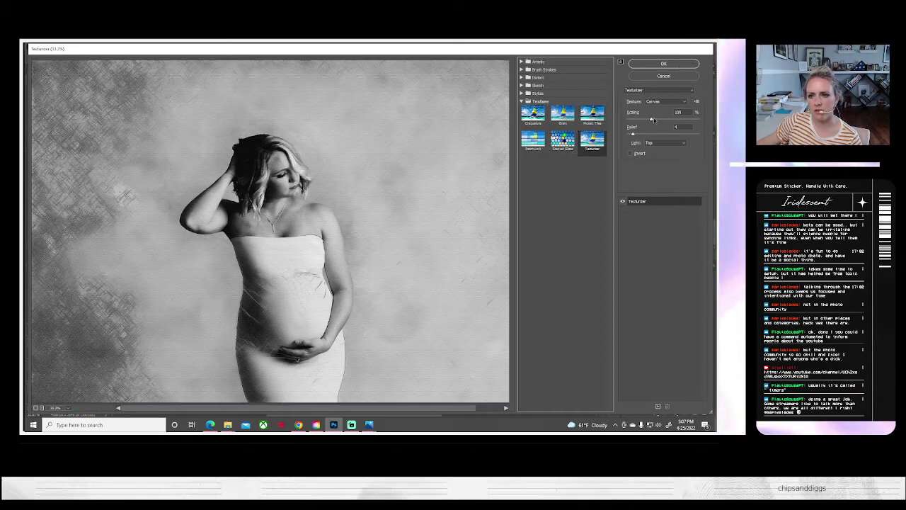
{"action": "left_click_drag", "start_coordinate": [653, 120], "coordinate": [660, 120]}
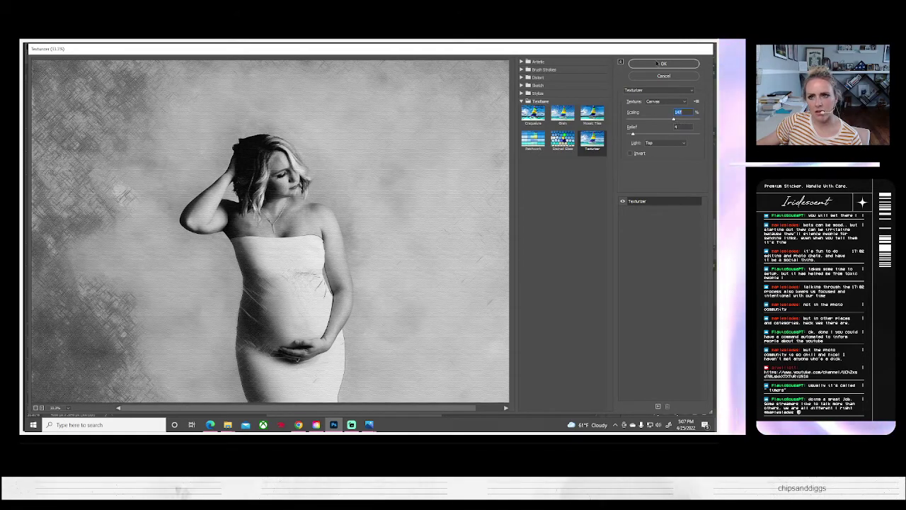
{"action": "key", "text": "Return"}
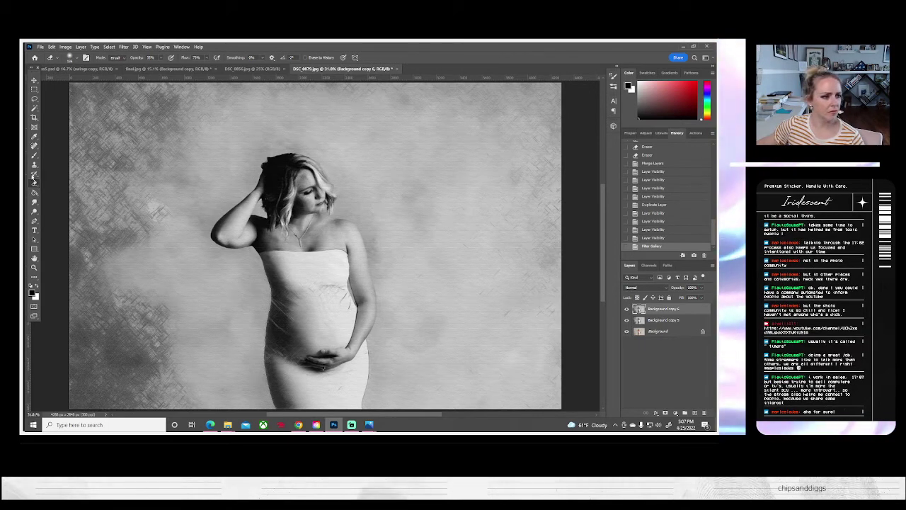
- Set the Eraser opacity to 100% and erase the canvas texture over the woman's hair and the backdrop beside her head and raised arm
{"action": "left_click", "coordinate": [74, 58]}
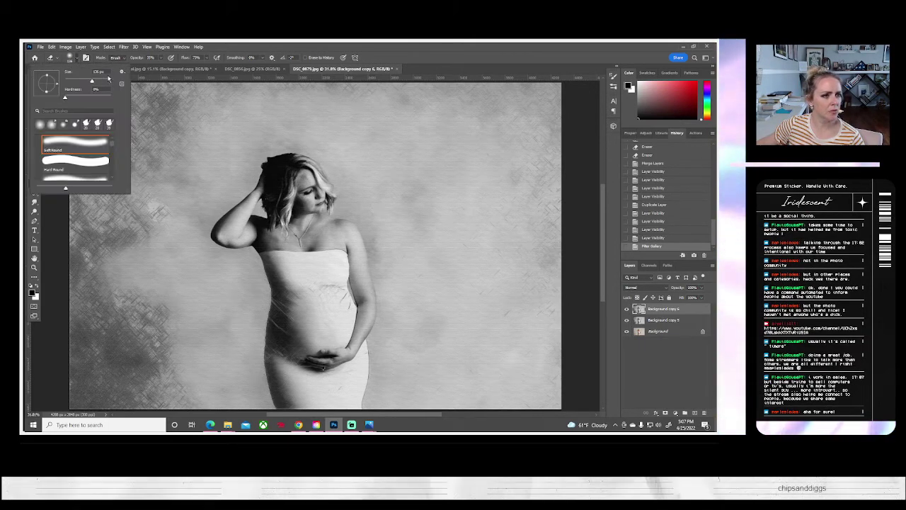
{"action": "left_click", "coordinate": [161, 66]}
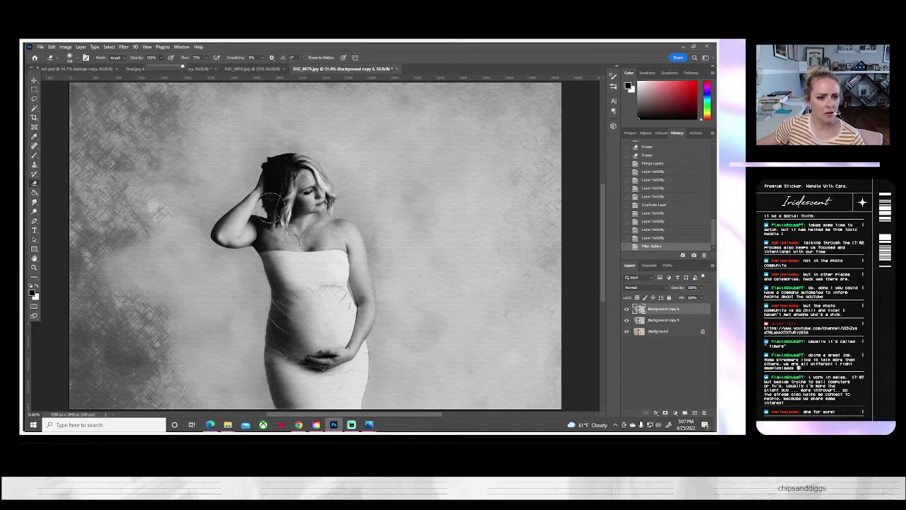
{"action": "mouse_move", "coordinate": [284, 168]}
{"action": "left_mouse_down"}
{"action": "mouse_move", "coordinate": [268, 206]}
{"action": "mouse_move", "coordinate": [283, 168]}
{"action": "mouse_move", "coordinate": [271, 175]}
{"action": "left_mouse_up"}
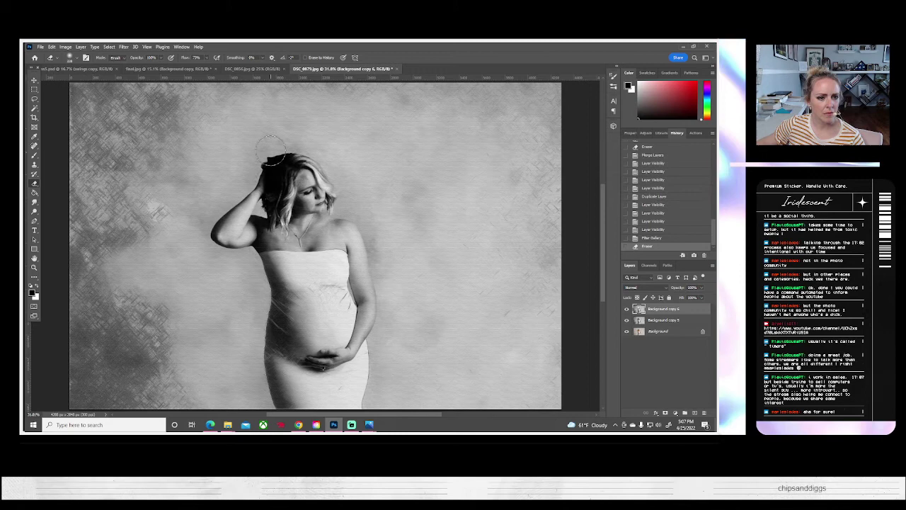
{"action": "left_click", "coordinate": [243, 174]}
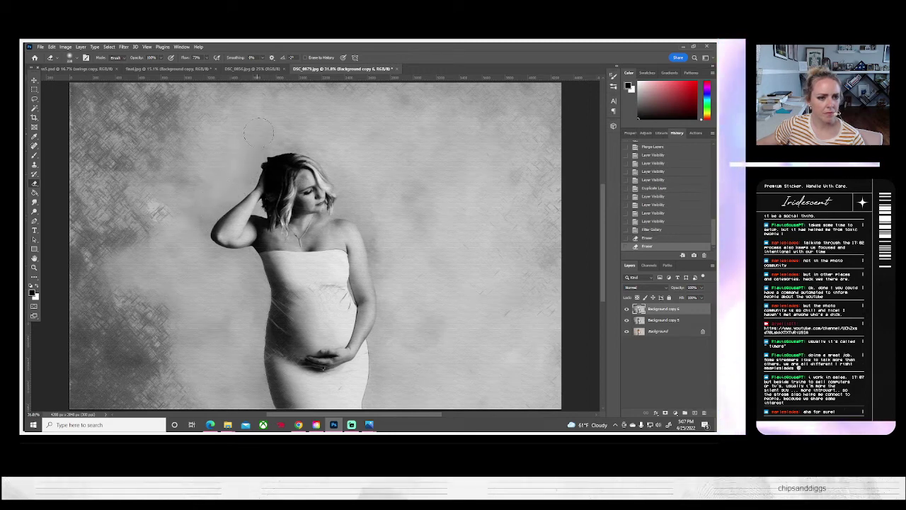
{"action": "left_click", "coordinate": [249, 147]}
{"action": "left_click", "coordinate": [202, 214]}
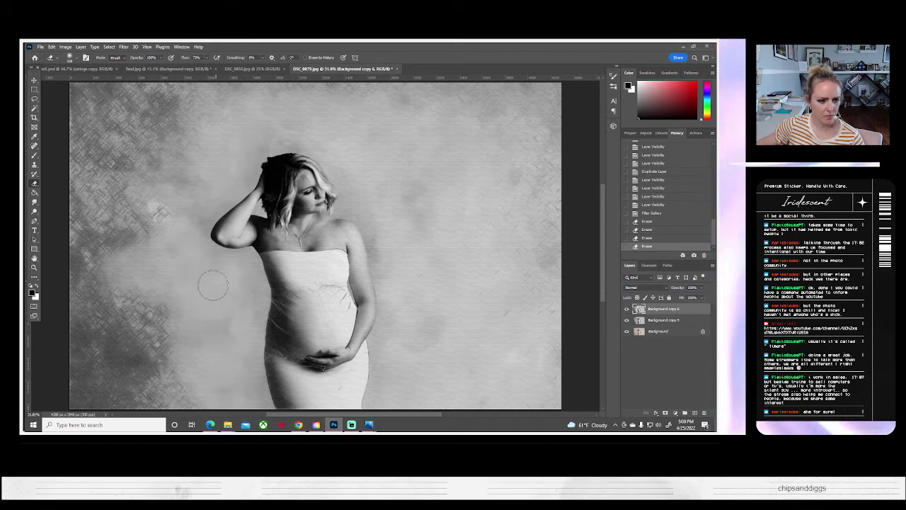
- Erase the canvas texture along the woman's belly and dress and from the backdrop around her head and shoulders
{"action": "left_click_drag", "start_coordinate": [211, 279], "coordinate": [238, 271]}
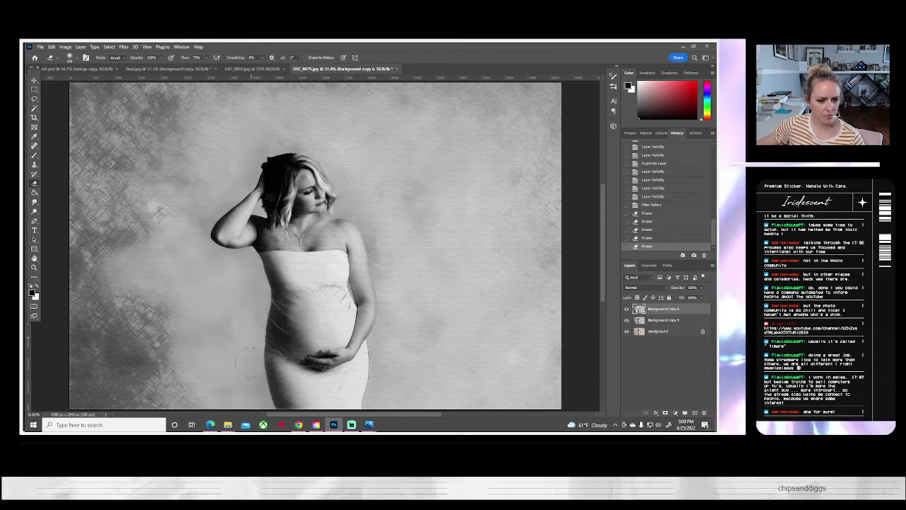
{"action": "left_click_drag", "start_coordinate": [277, 416], "coordinate": [276, 400]}
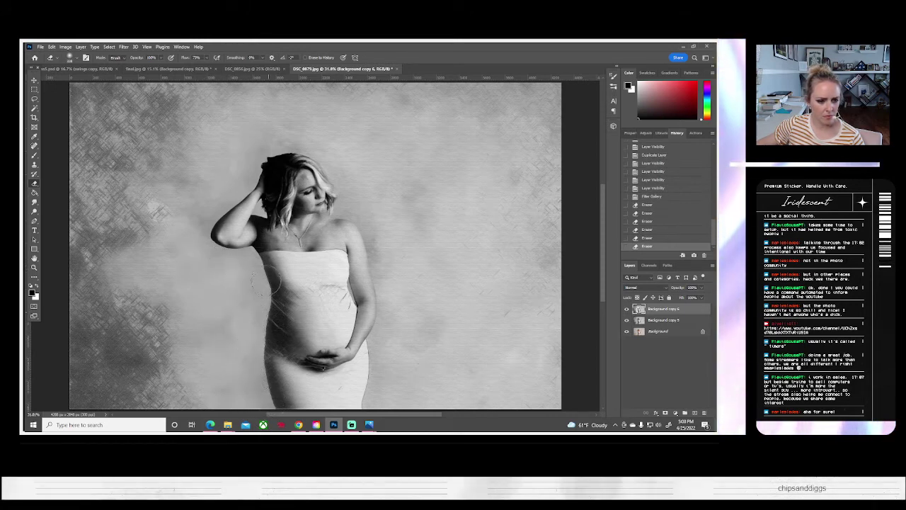
{"action": "left_click_drag", "start_coordinate": [249, 266], "coordinate": [234, 261]}
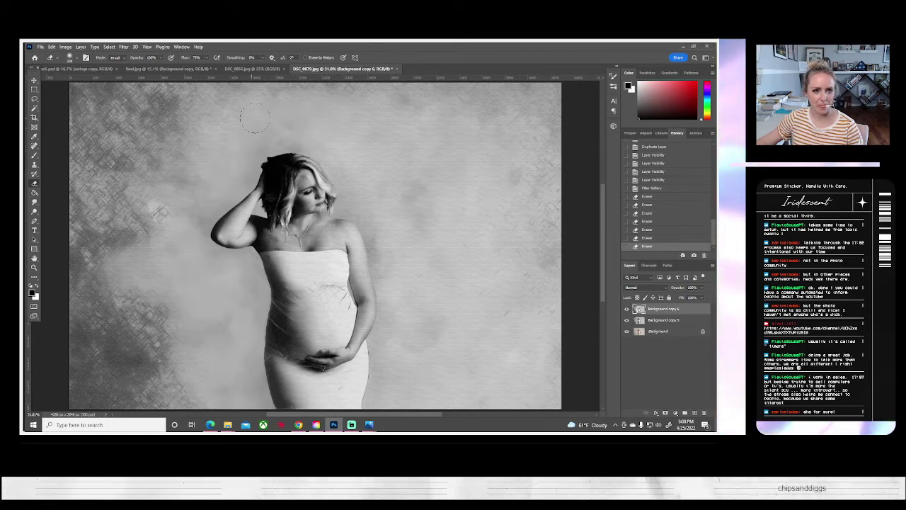
{"action": "left_click", "coordinate": [259, 172]}
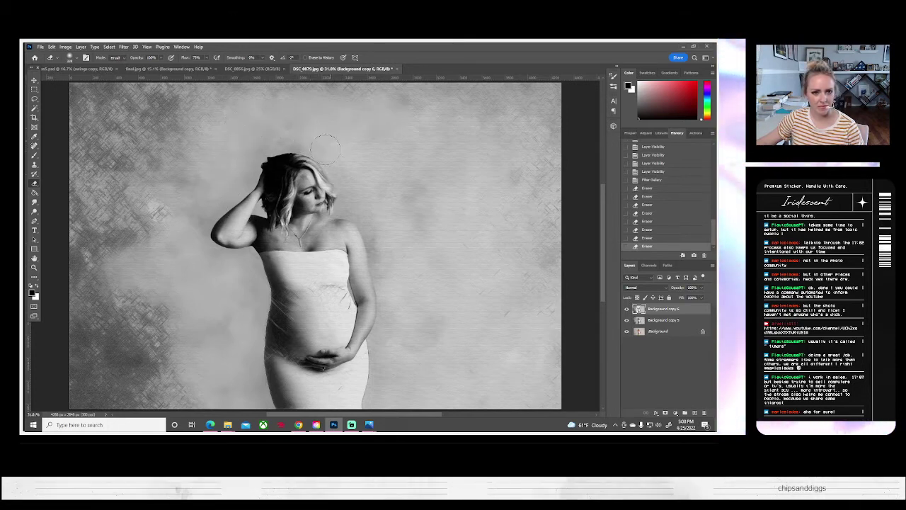
{"action": "left_click_drag", "start_coordinate": [393, 225], "coordinate": [384, 206]}
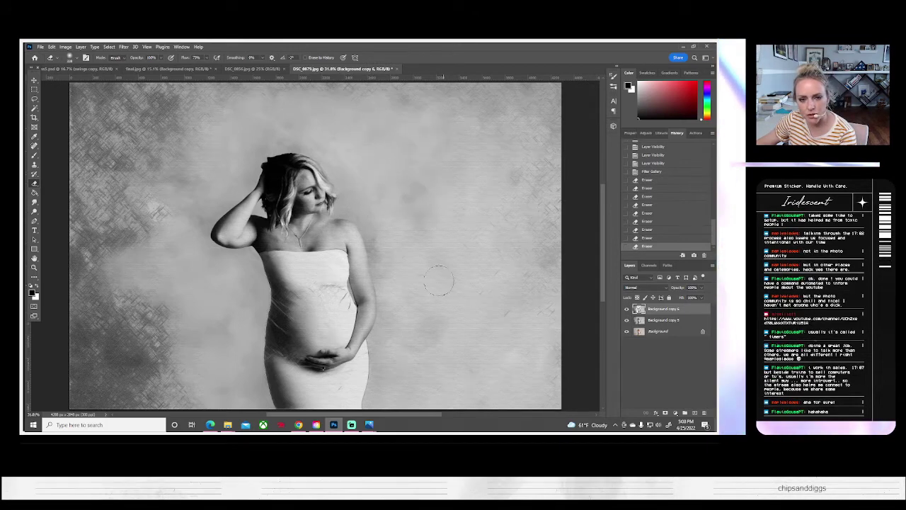
- Erase the texture on the Background copy 6 layer along the woman's arm and the side of her dress
{"action": "left_click_drag", "start_coordinate": [370, 222], "coordinate": [381, 253]}
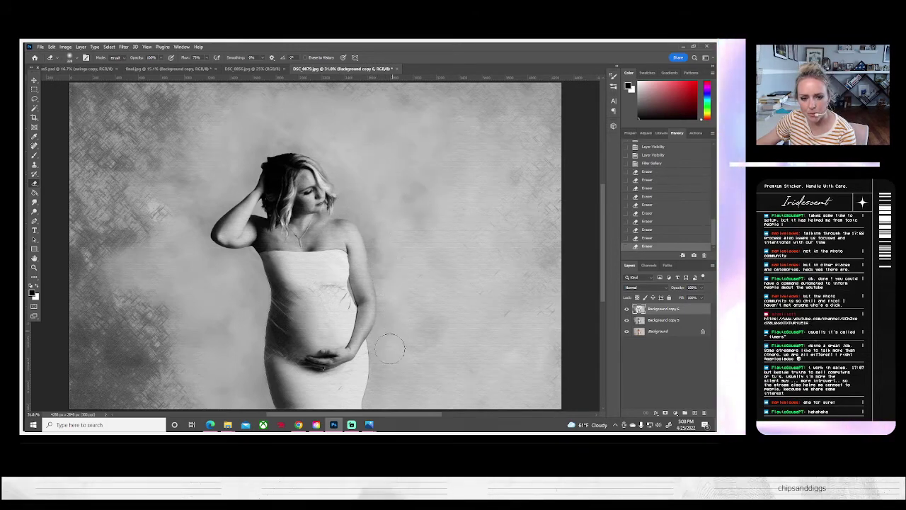
{"action": "left_click", "coordinate": [381, 410]}
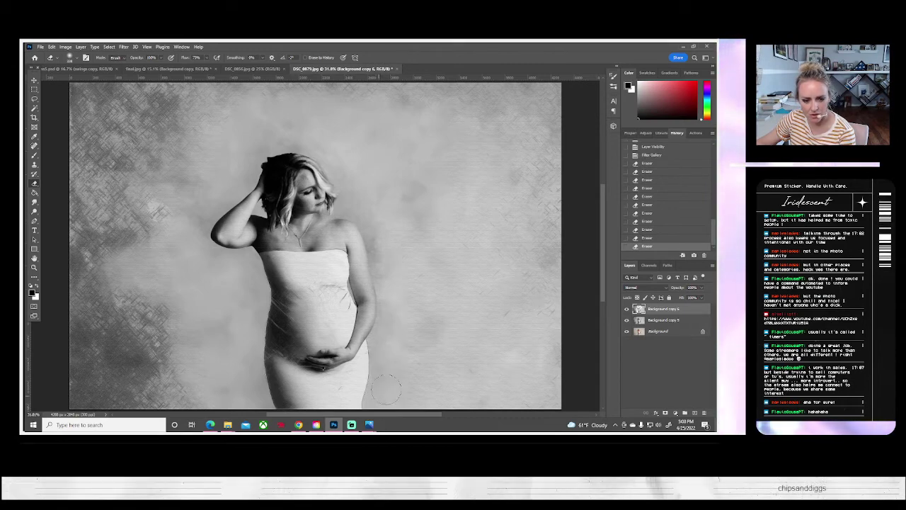
{"action": "left_click", "coordinate": [380, 402]}
{"action": "left_click_drag", "start_coordinate": [367, 375], "coordinate": [364, 348]}
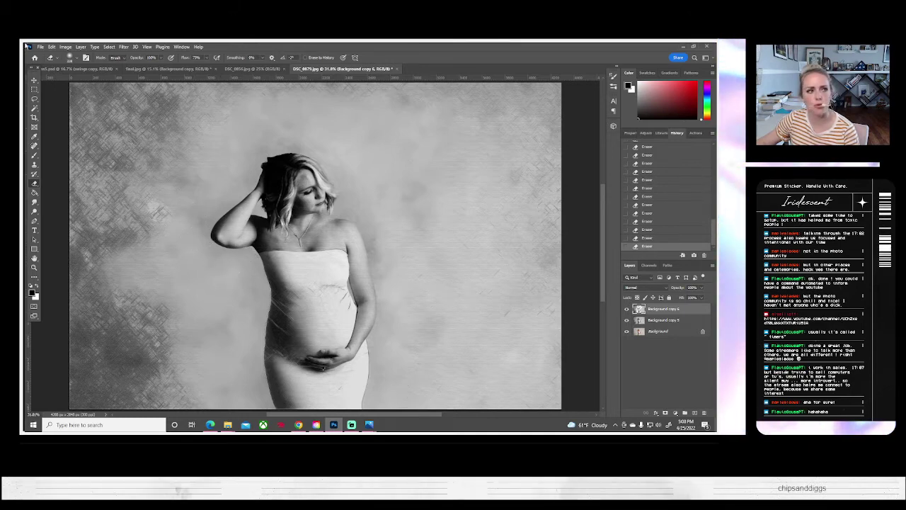
- Enlarge the soft round eraser, lower its opacity to 45% and soften the texture on the background beside the woman
{"action": "left_click", "coordinate": [74, 60]}
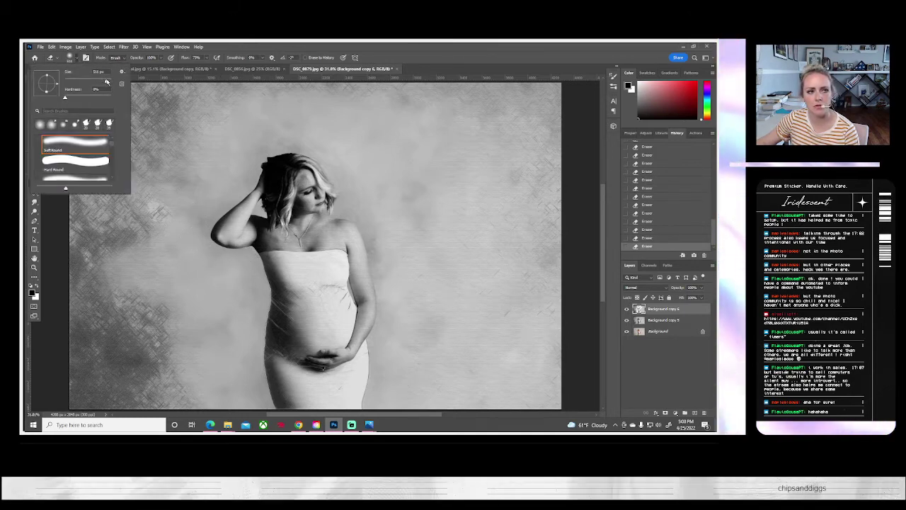
{"action": "left_click", "coordinate": [105, 80]}
{"action": "left_click", "coordinate": [430, 146]}
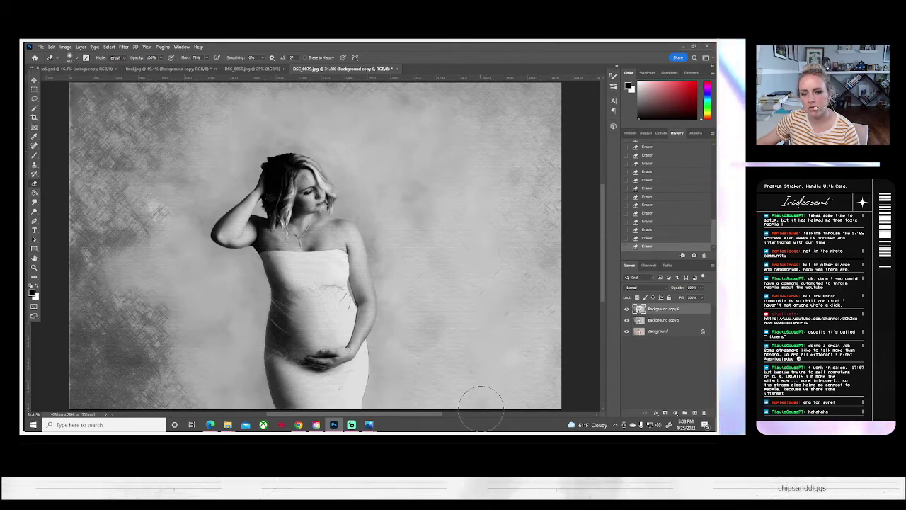
{"action": "key", "text": "ctrl+z"}
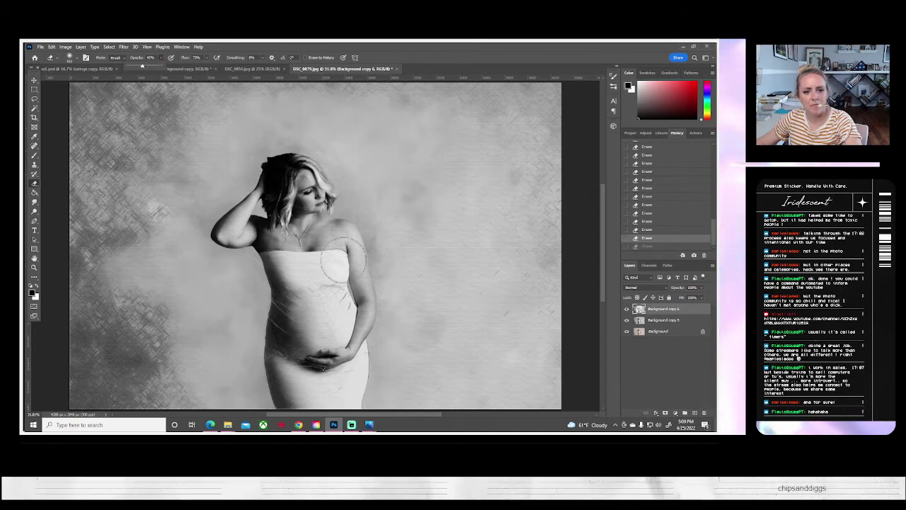
{"action": "key", "text": "4"}
{"action": "key", "text": "5"}
{"action": "mouse_move", "coordinate": [469, 211]}
{"action": "left_mouse_down"}
{"action": "mouse_move", "coordinate": [508, 403]}
{"action": "mouse_move", "coordinate": [441, 219]}
{"action": "left_mouse_up"}
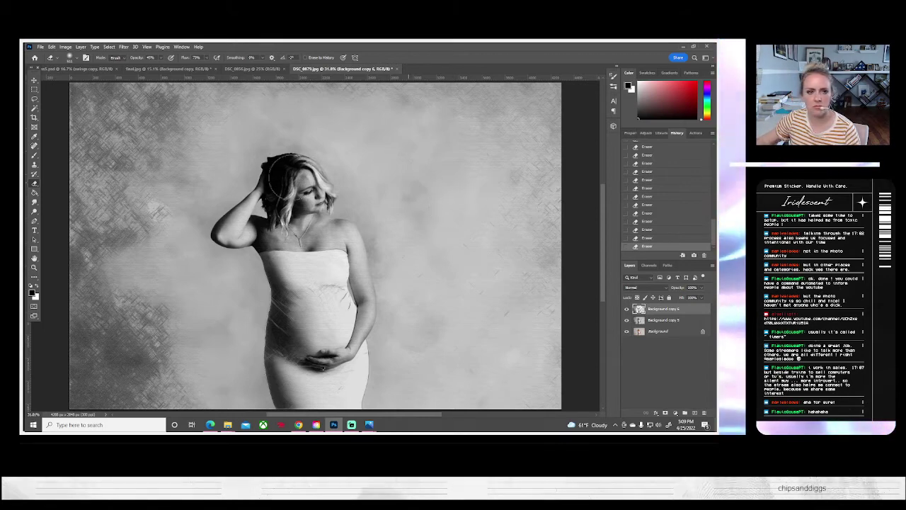
- Reduce the eraser brush size and set its opacity to 100%
{"action": "left_click", "coordinate": [68, 58]}
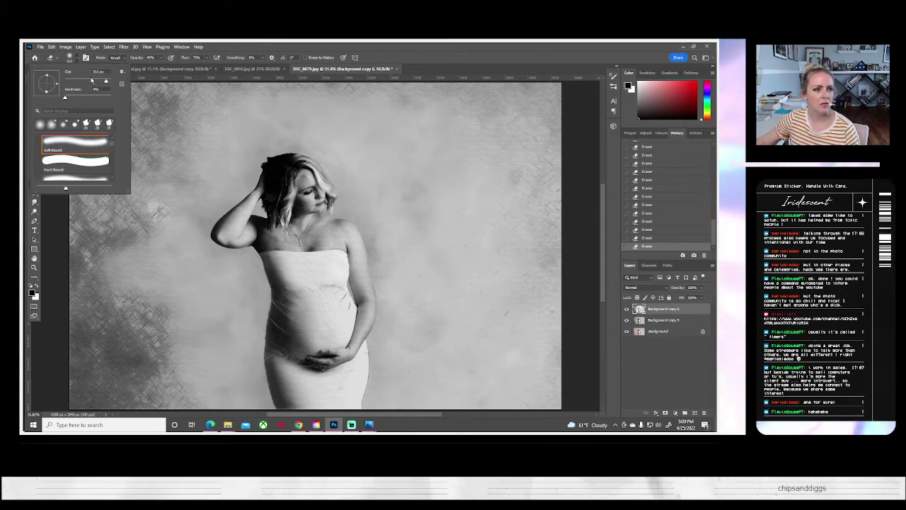
{"action": "left_click_drag", "start_coordinate": [101, 82], "coordinate": [97, 81]}
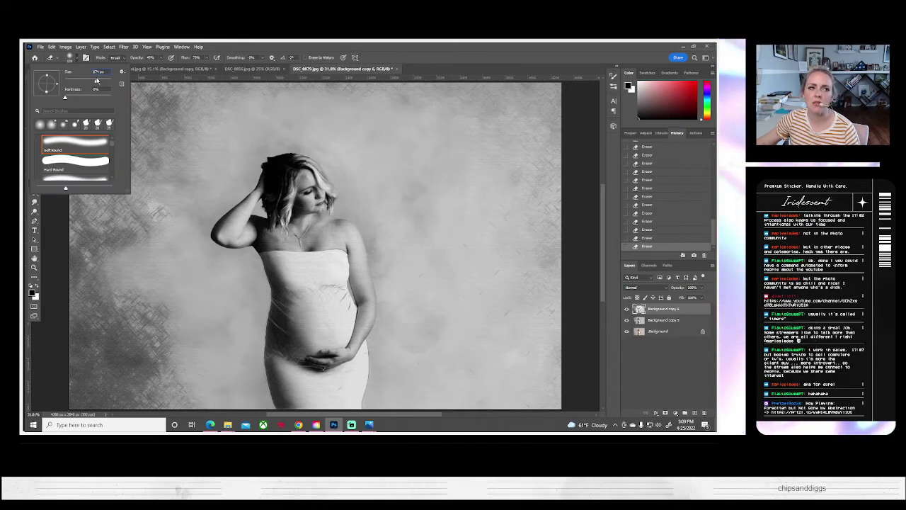
{"action": "left_click", "coordinate": [162, 58]}
{"action": "left_click_drag", "start_coordinate": [161, 66], "coordinate": [224, 89]}
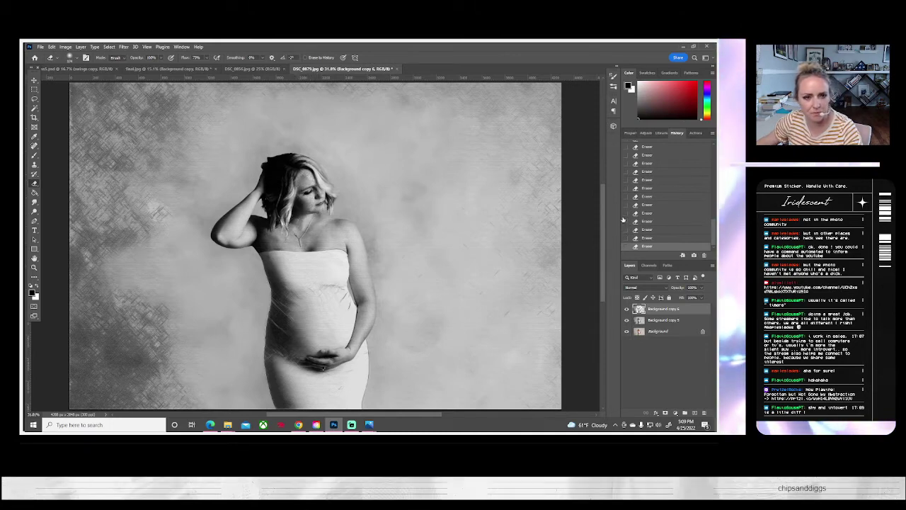
- Step back two eraser strokes in the history and compare the image with Background copy 6 hidden and shown
{"action": "left_click", "coordinate": [641, 238]}
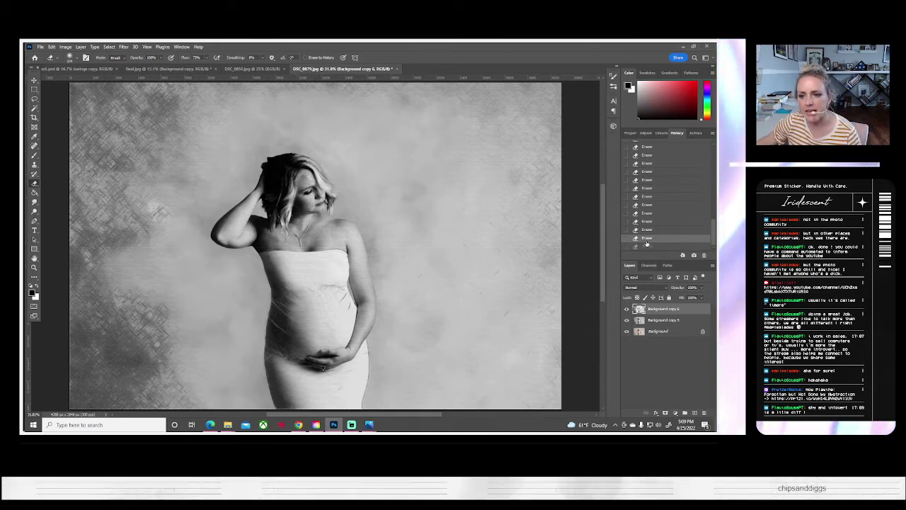
{"action": "left_click", "coordinate": [634, 230]}
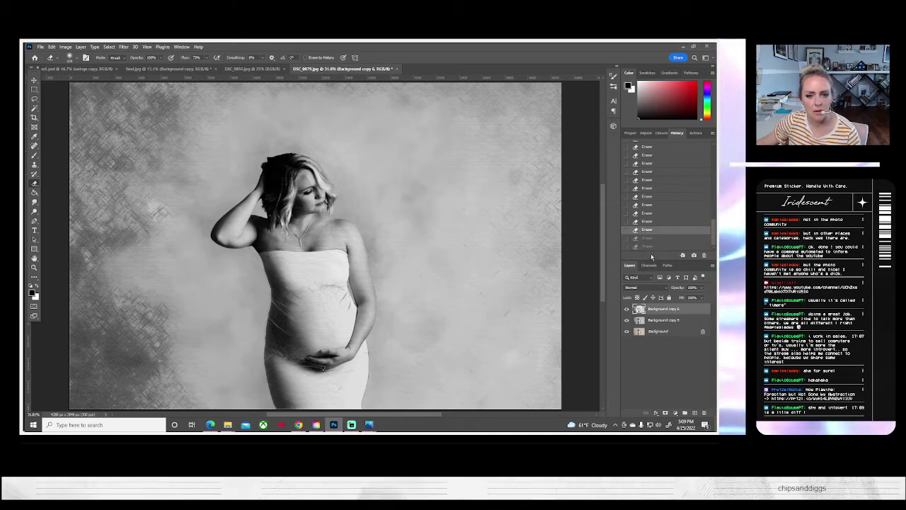
{"action": "left_click", "coordinate": [626, 309]}
{"action": "left_click", "coordinate": [627, 310]}
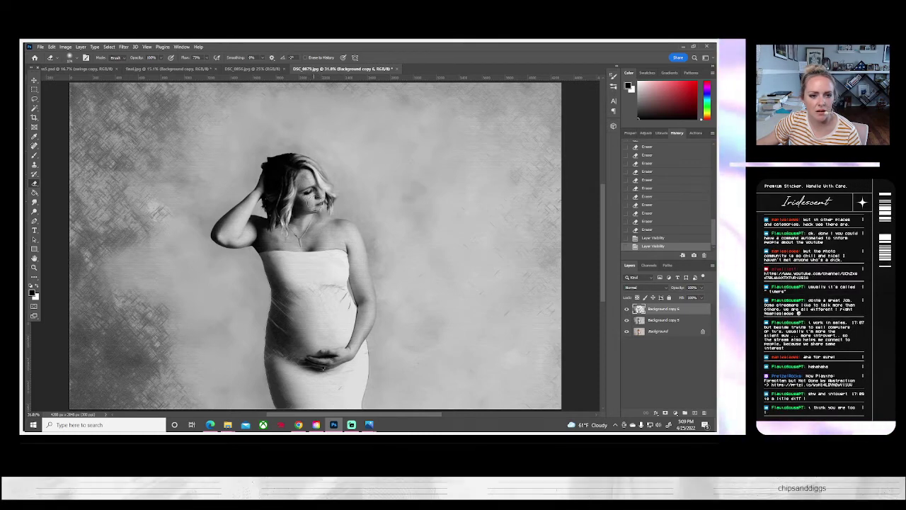
- Erase the texture from the woman's face at full opacity and undo the last stroke
{"action": "left_click", "coordinate": [322, 200]}
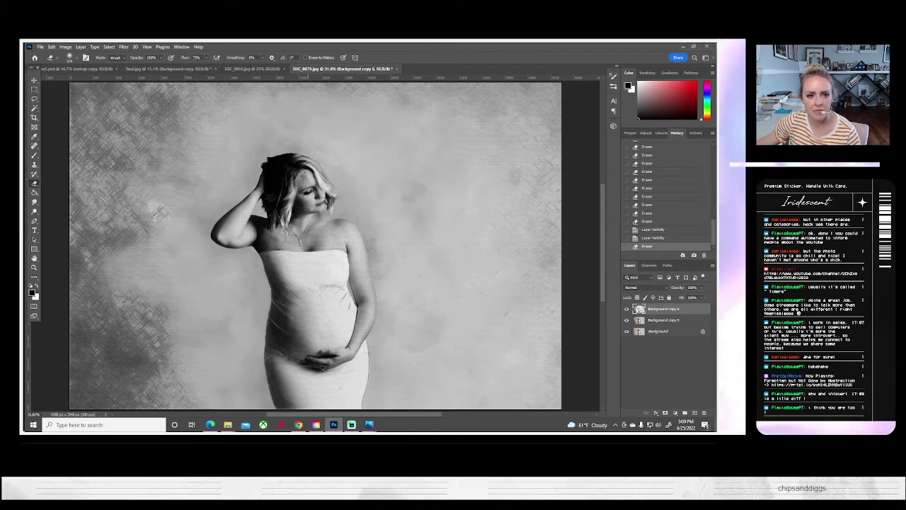
{"action": "left_click", "coordinate": [315, 179]}
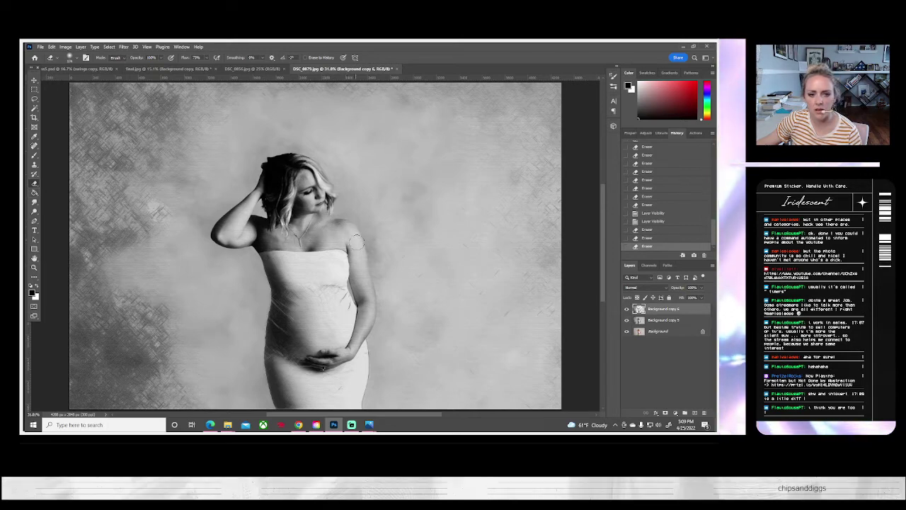
{"action": "left_click_drag", "start_coordinate": [366, 283], "coordinate": [380, 291]}
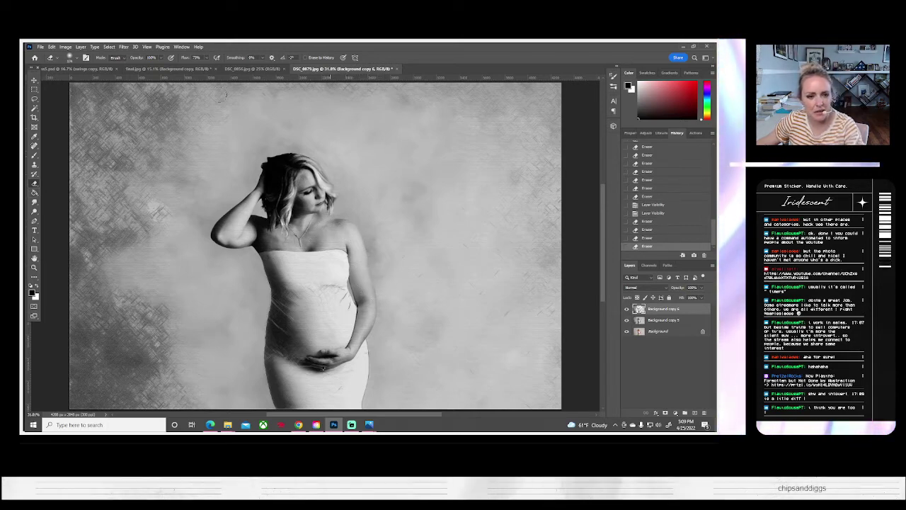
{"action": "key", "text": "ctrl+z"}
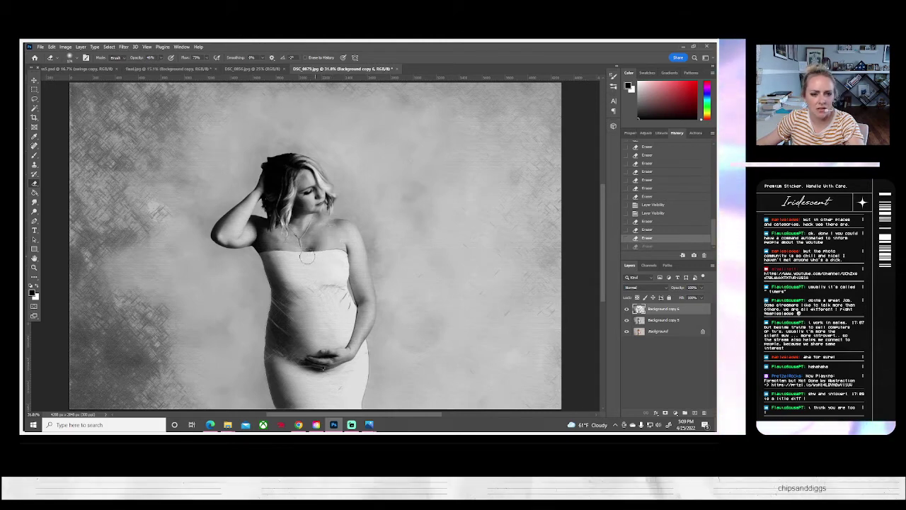
- Erase texture at 40% opacity along the dress neckline and the woman's arm, and compare with Background copy 6 hidden
{"action": "left_click_drag", "start_coordinate": [308, 256], "coordinate": [293, 255]}
{"action": "left_click", "coordinate": [287, 255]}
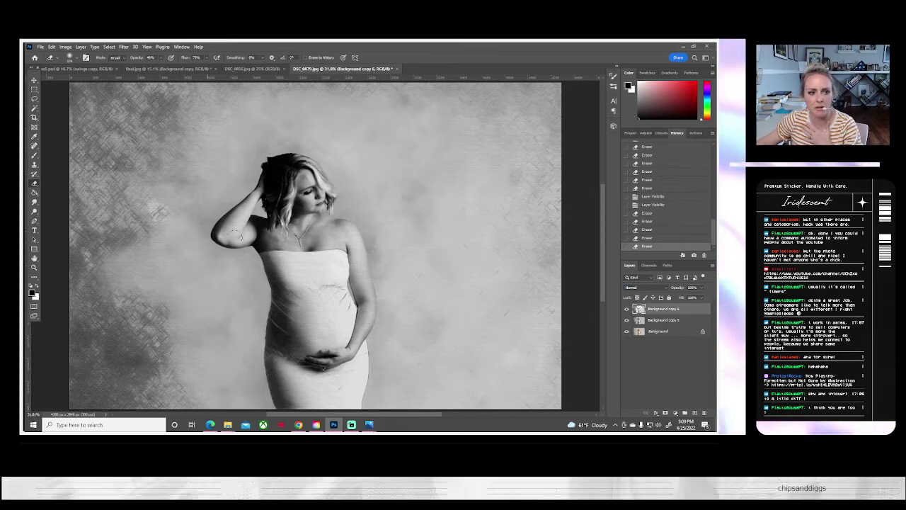
{"action": "mouse_move", "coordinate": [362, 252]}
{"action": "left_mouse_down"}
{"action": "mouse_move", "coordinate": [346, 234]}
{"action": "mouse_move", "coordinate": [360, 249]}
{"action": "left_mouse_up"}
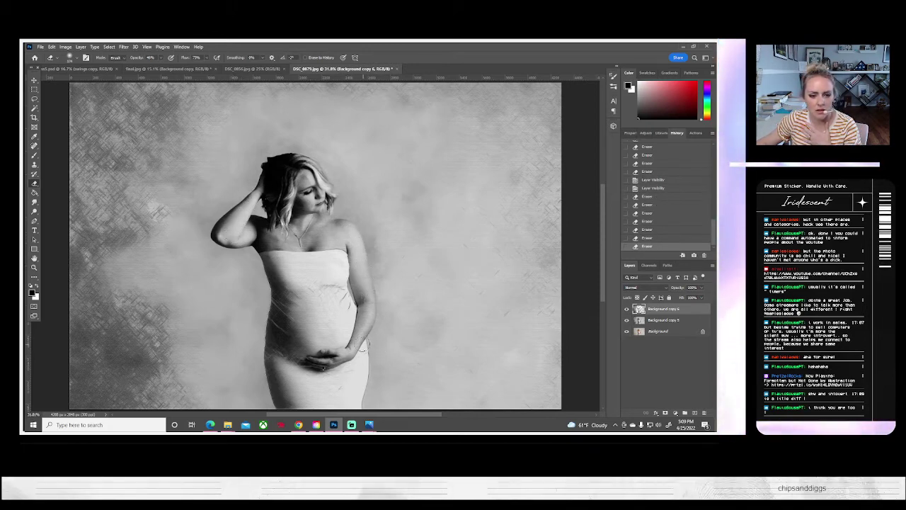
{"action": "left_click_drag", "start_coordinate": [356, 331], "coordinate": [370, 301]}
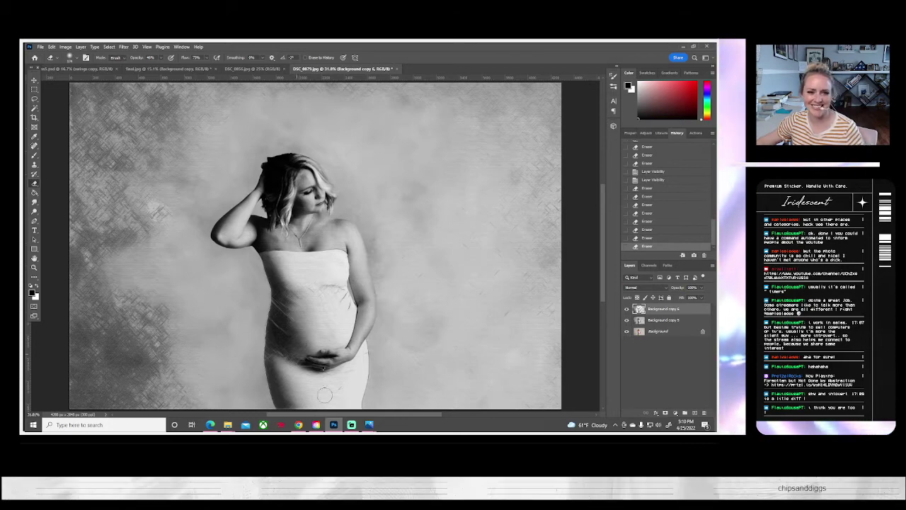
{"action": "left_click", "coordinate": [626, 309]}
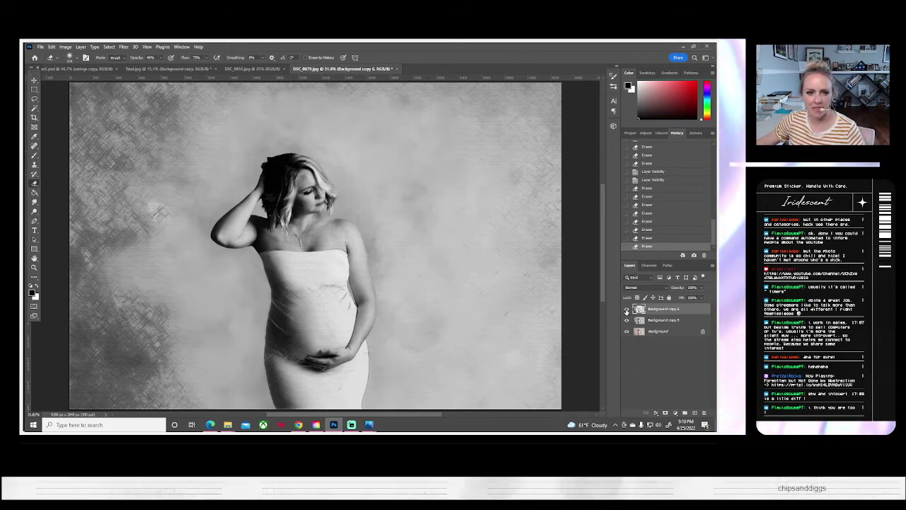
{"action": "left_click", "coordinate": [626, 310]}
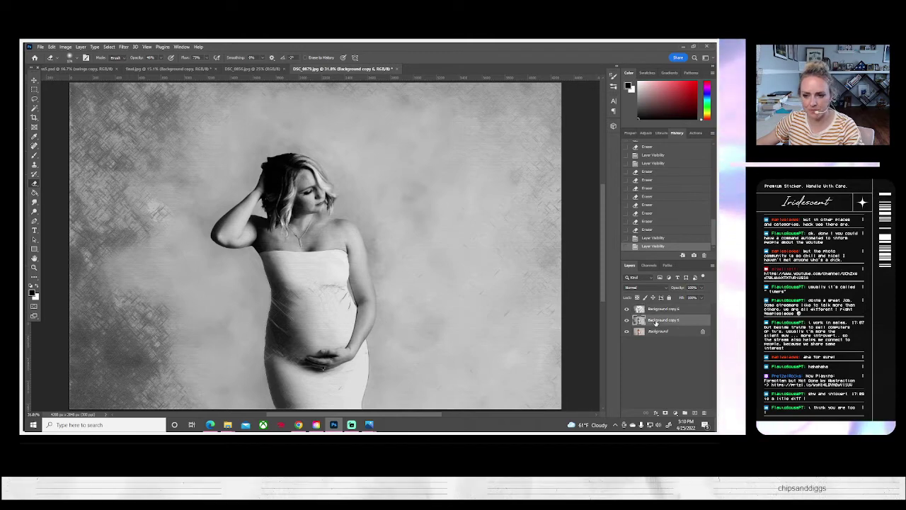
- Duplicate the Background copy 5 layer within the same document
{"action": "right_click", "coordinate": [657, 322]}
{"action": "left_click", "coordinate": [584, 141]}
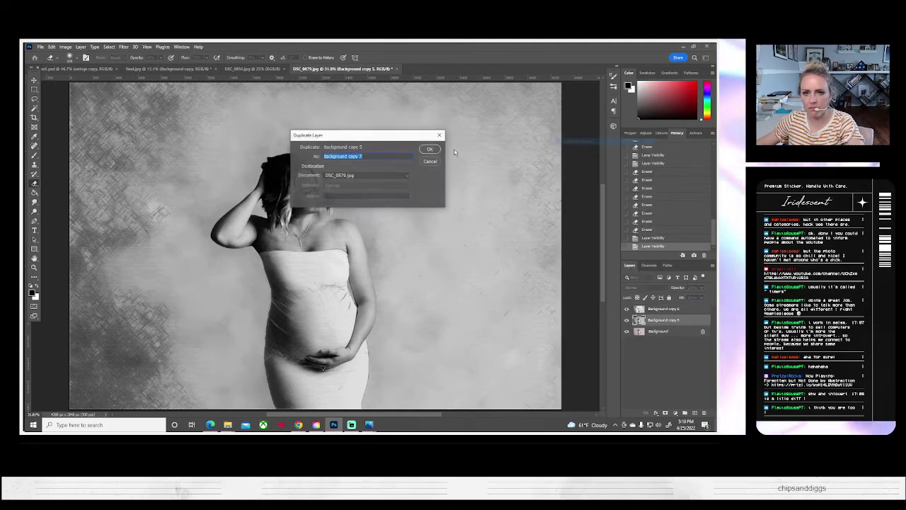
{"action": "left_click", "coordinate": [430, 150]}
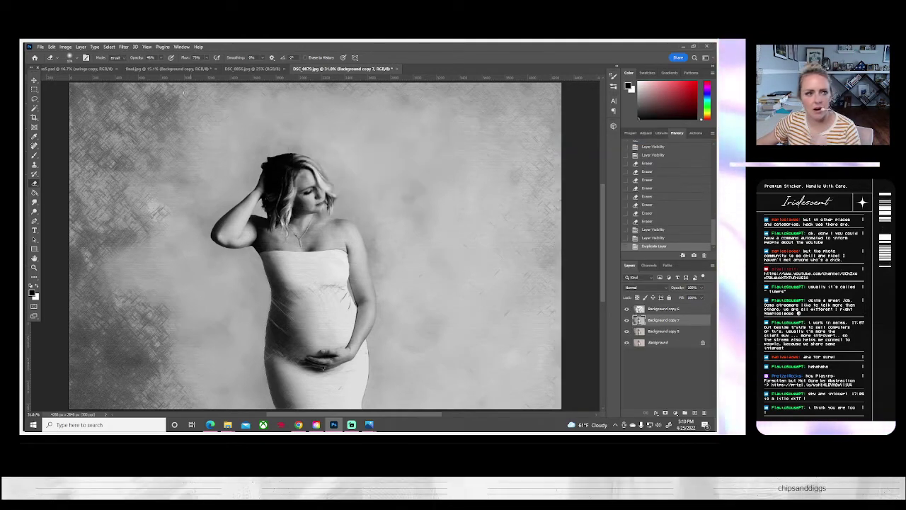
{"action": "left_click", "coordinate": [123, 47]}
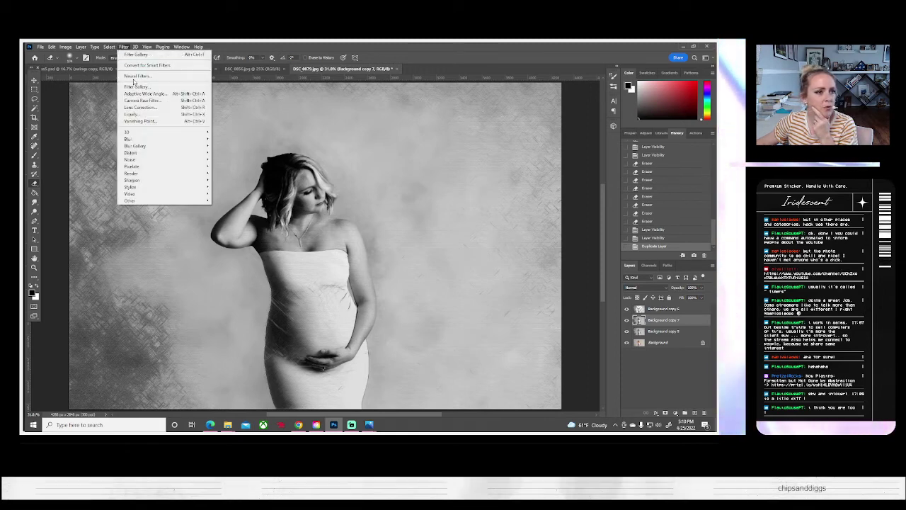
{"action": "left_click", "coordinate": [133, 55]}
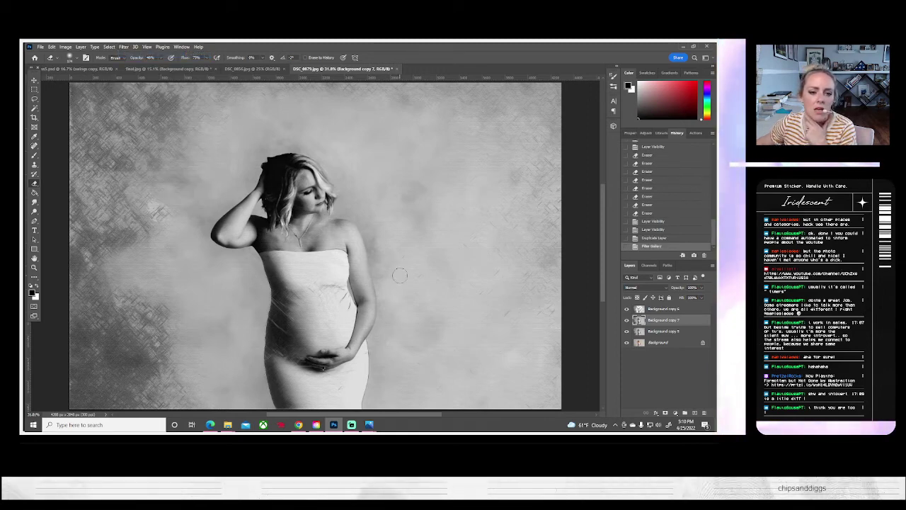
{"action": "key", "text": "ctrl+z"}
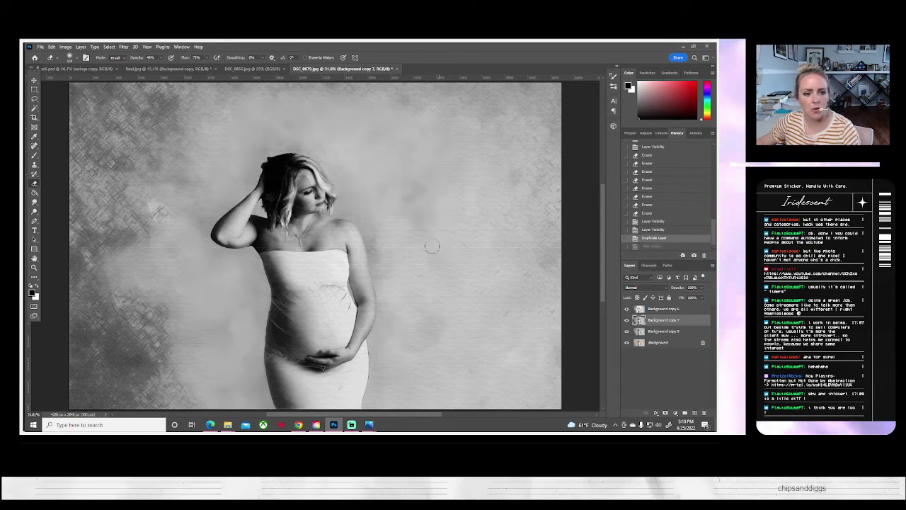
- Open the Filter Gallery for the duplicated layer and zoom its preview out to 33.3%
{"action": "left_click", "coordinate": [124, 47]}
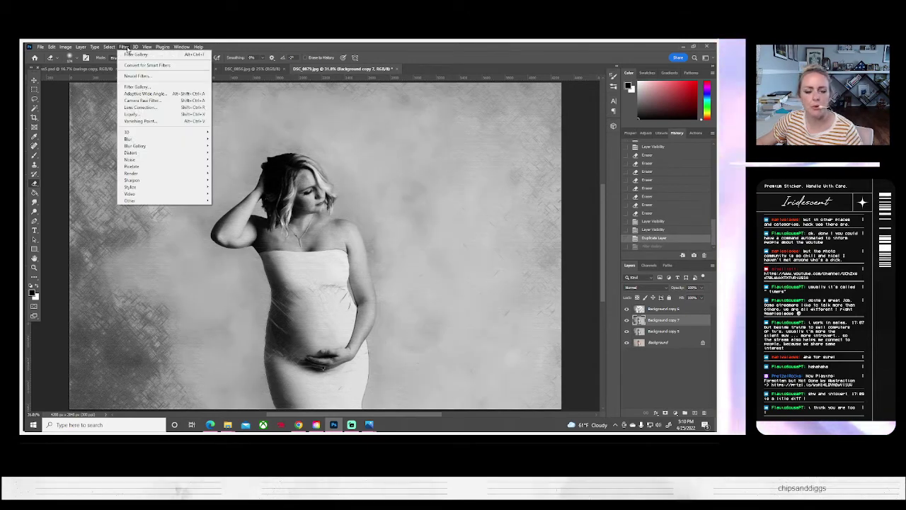
{"action": "left_click", "coordinate": [135, 87]}
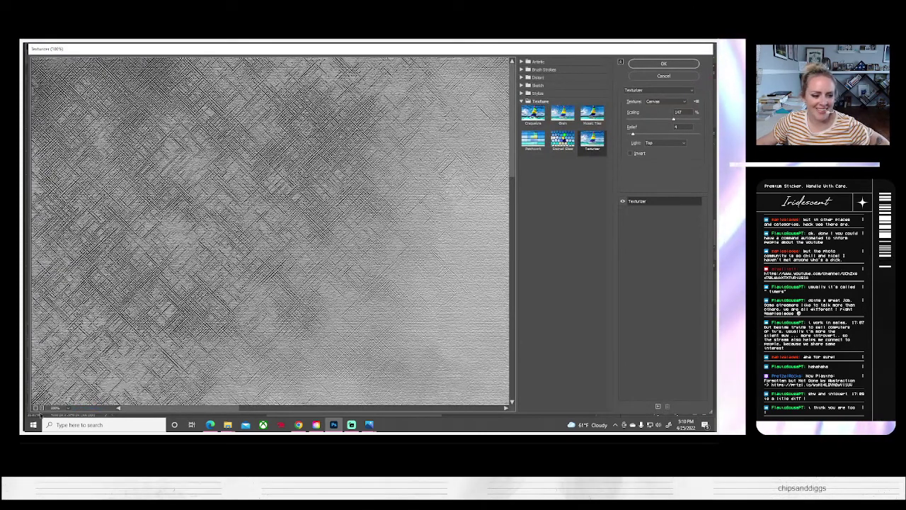
{"action": "left_click", "coordinate": [35, 409]}
{"action": "left_click", "coordinate": [35, 408]}
{"action": "left_click", "coordinate": [35, 409]}
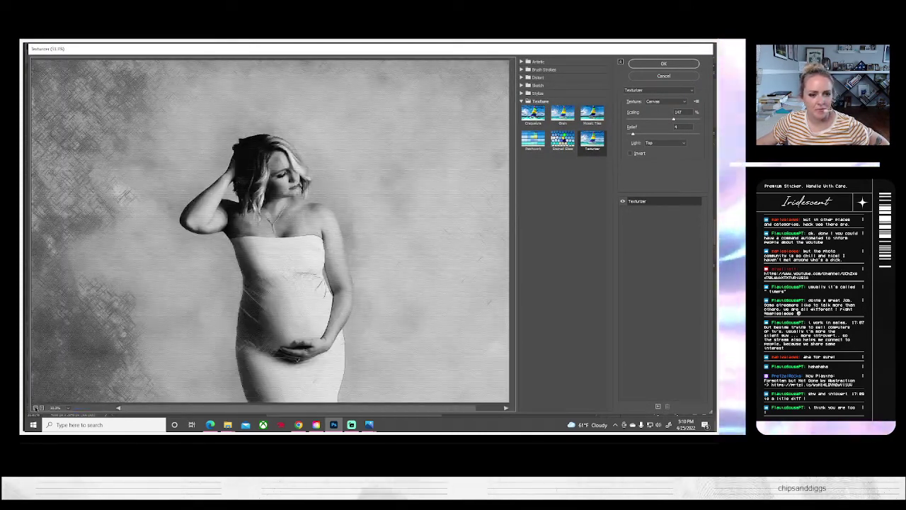
- Apply the Stained Glass filter with a small cell size, border thickness 6 and light intensity 1
{"action": "left_click", "coordinate": [564, 140]}
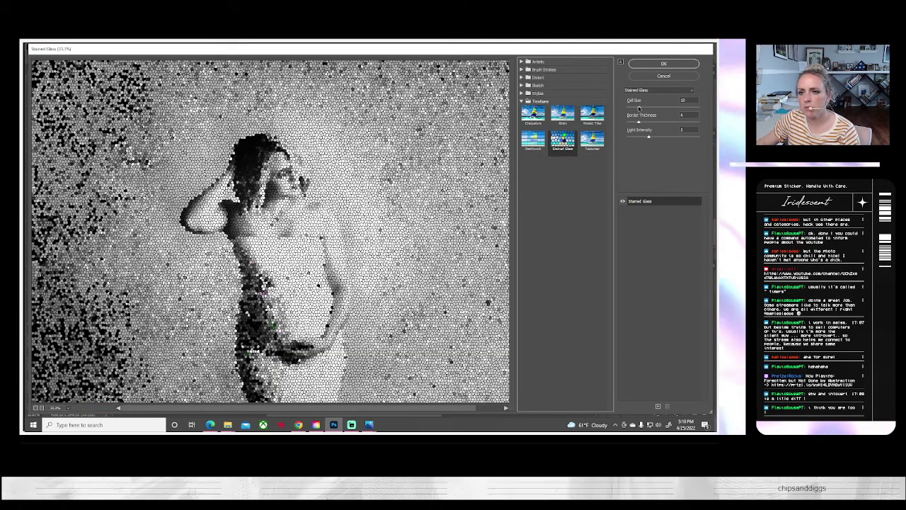
{"action": "left_click_drag", "start_coordinate": [641, 107], "coordinate": [629, 107]}
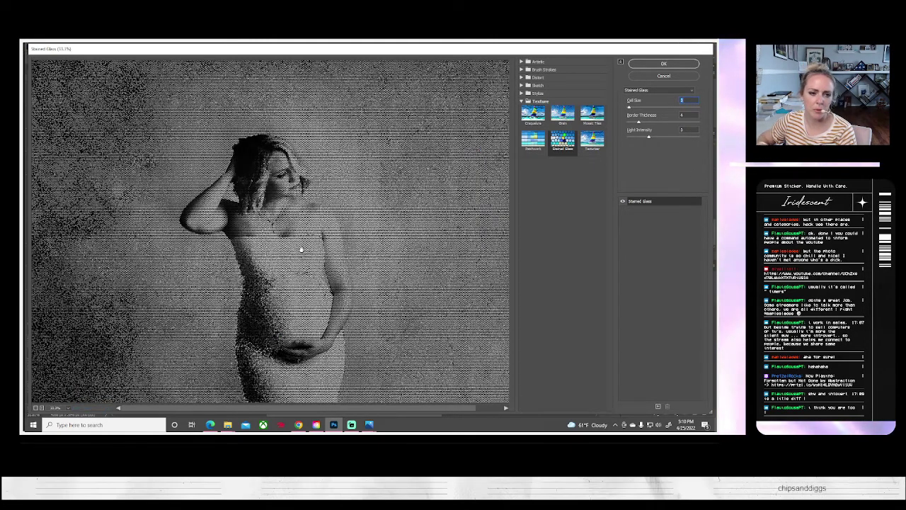
{"action": "left_click_drag", "start_coordinate": [629, 107], "coordinate": [632, 107]}
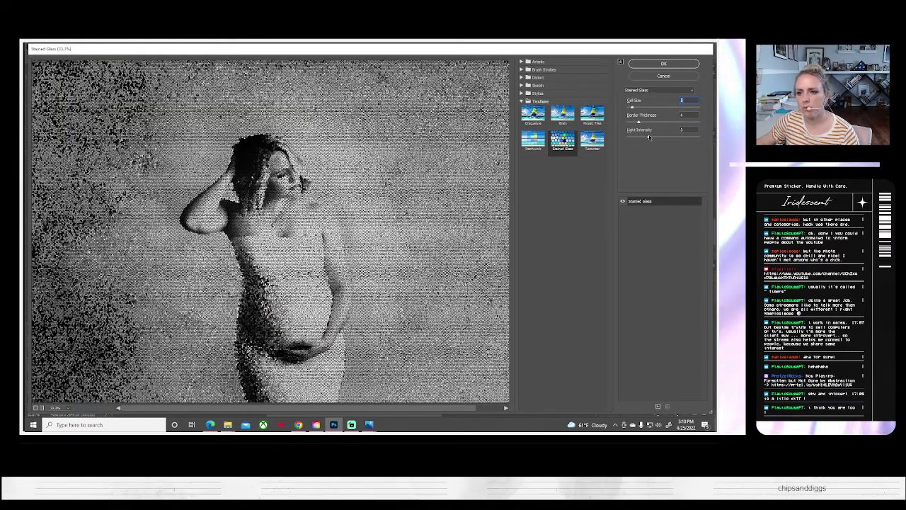
{"action": "left_click_drag", "start_coordinate": [649, 137], "coordinate": [684, 138]}
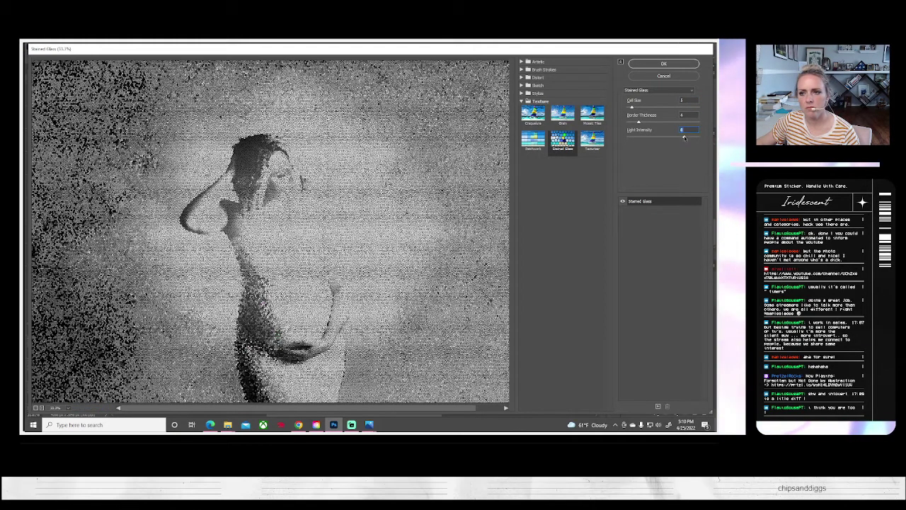
{"action": "left_click_drag", "start_coordinate": [684, 140], "coordinate": [655, 142]}
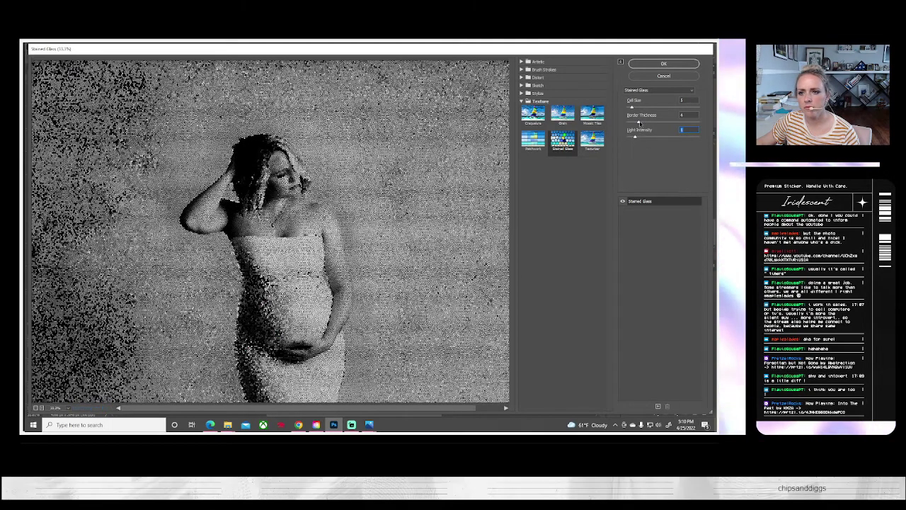
{"action": "left_click_drag", "start_coordinate": [639, 122], "coordinate": [647, 124]}
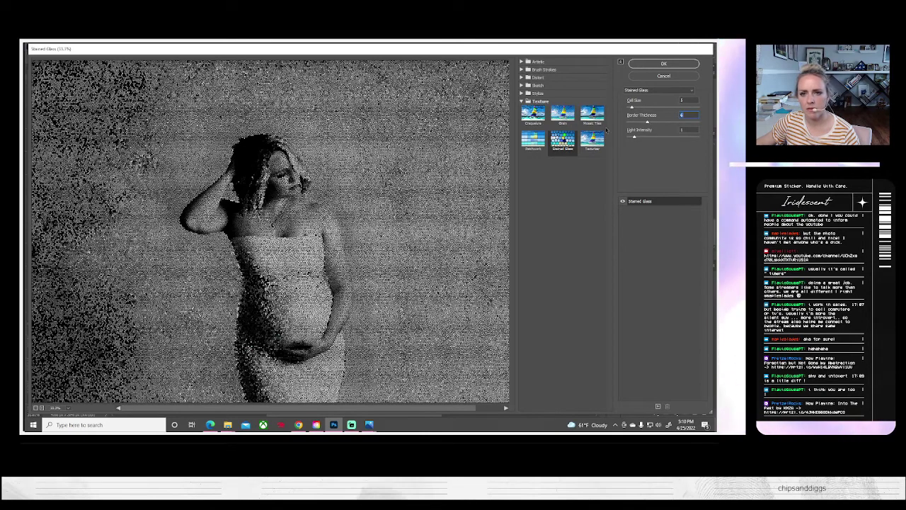
{"action": "left_click", "coordinate": [650, 65]}
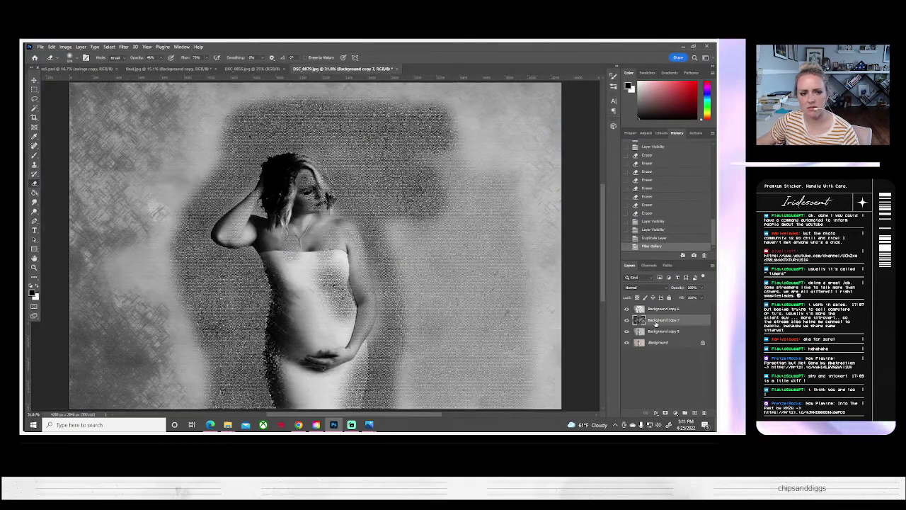
- Lower the opacity of Background copy 7 and keep the layer directly below Background copy 6
{"action": "left_click_drag", "start_coordinate": [656, 323], "coordinate": [681, 299]}
{"action": "left_click", "coordinate": [701, 288]}
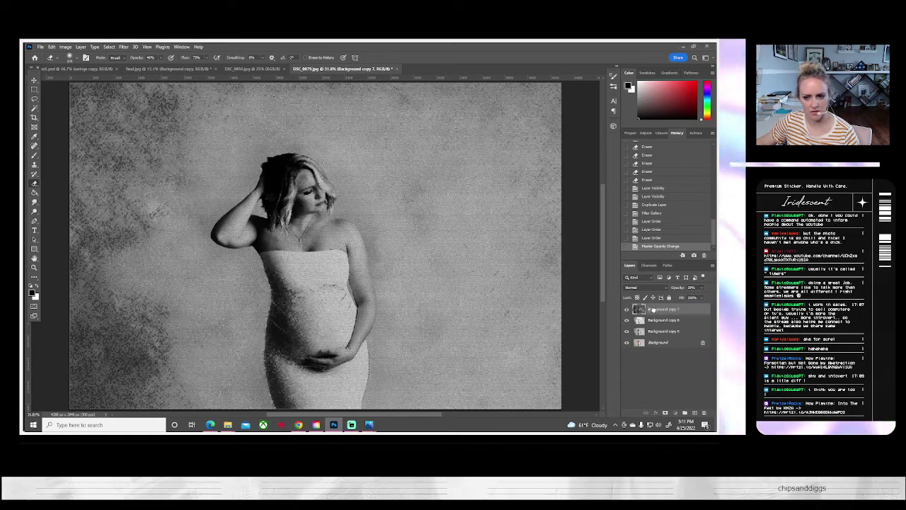
{"action": "left_click_drag", "start_coordinate": [655, 310], "coordinate": [655, 325]}
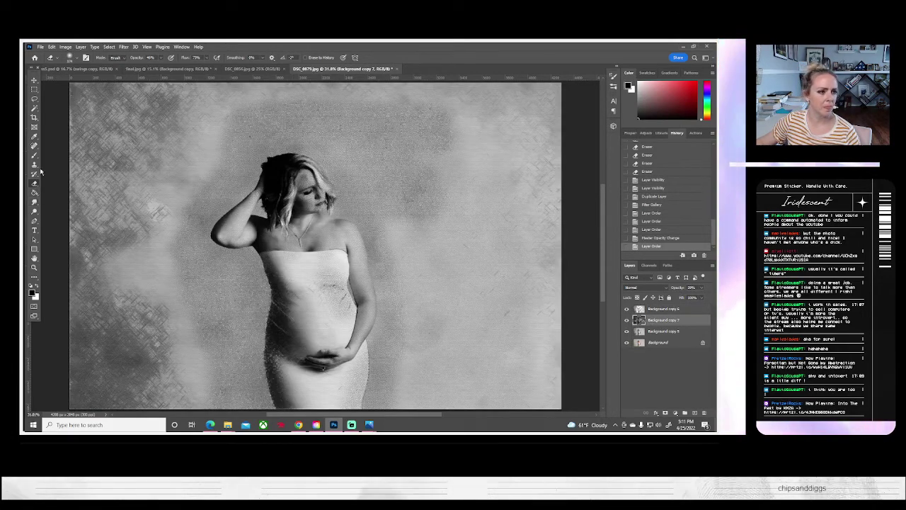
- Erase the stained-glass texture from the background around the woman's head with a large soft eraser at 100% opacity
{"action": "left_click", "coordinate": [78, 58]}
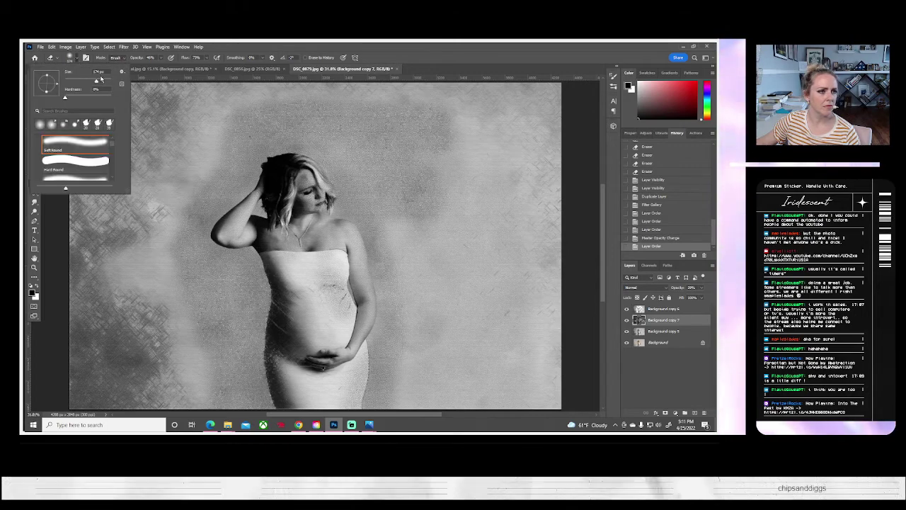
{"action": "left_click_drag", "start_coordinate": [100, 77], "coordinate": [108, 80]}
{"action": "left_click", "coordinate": [161, 58]}
{"action": "left_click_drag", "start_coordinate": [163, 67], "coordinate": [214, 69]}
{"action": "left_click", "coordinate": [77, 59]}
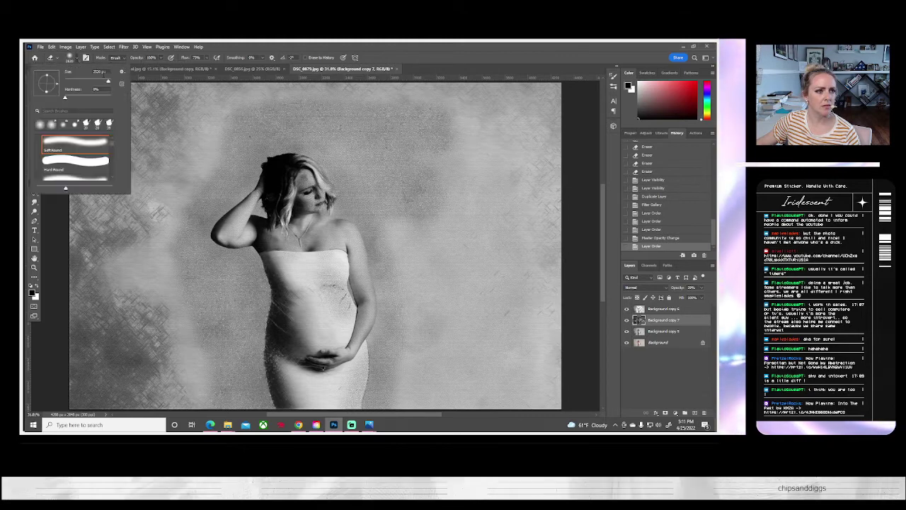
{"action": "left_click_drag", "start_coordinate": [107, 80], "coordinate": [91, 80]}
{"action": "mouse_move", "coordinate": [224, 159]}
{"action": "left_mouse_down"}
{"action": "mouse_move", "coordinate": [228, 167]}
{"action": "mouse_move", "coordinate": [252, 159]}
{"action": "mouse_move", "coordinate": [227, 149]}
{"action": "mouse_move", "coordinate": [259, 122]}
{"action": "mouse_move", "coordinate": [370, 124]}
{"action": "mouse_move", "coordinate": [408, 109]}
{"action": "mouse_move", "coordinate": [316, 117]}
{"action": "mouse_move", "coordinate": [377, 237]}
{"action": "mouse_move", "coordinate": [352, 187]}
{"action": "mouse_move", "coordinate": [386, 212]}
{"action": "mouse_move", "coordinate": [425, 170]}
{"action": "mouse_move", "coordinate": [364, 132]}
{"action": "left_mouse_up"}
{"action": "mouse_move", "coordinate": [182, 201]}
{"action": "left_mouse_down"}
{"action": "mouse_move", "coordinate": [209, 191]}
{"action": "mouse_move", "coordinate": [181, 223]}
{"action": "mouse_move", "coordinate": [222, 186]}
{"action": "mouse_move", "coordinate": [189, 221]}
{"action": "mouse_move", "coordinate": [152, 230]}
{"action": "mouse_move", "coordinate": [181, 220]}
{"action": "left_mouse_up"}
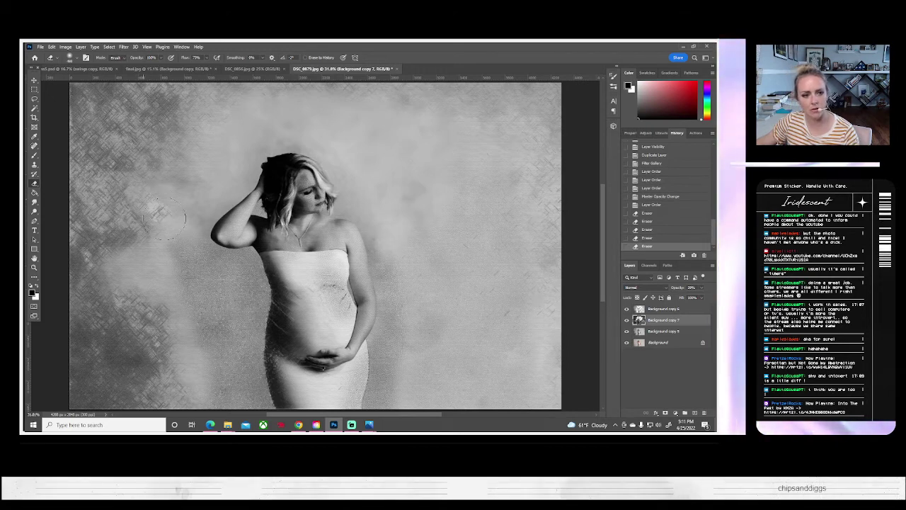
- Erase the stained-glass texture from the background on both sides of the woman's body and across the upper right area
{"action": "mouse_move", "coordinate": [179, 241]}
{"action": "left_mouse_down"}
{"action": "mouse_move", "coordinate": [211, 292]}
{"action": "mouse_move", "coordinate": [194, 244]}
{"action": "mouse_move", "coordinate": [197, 259]}
{"action": "mouse_move", "coordinate": [227, 277]}
{"action": "mouse_move", "coordinate": [186, 252]}
{"action": "mouse_move", "coordinate": [241, 273]}
{"action": "mouse_move", "coordinate": [242, 320]}
{"action": "left_mouse_up"}
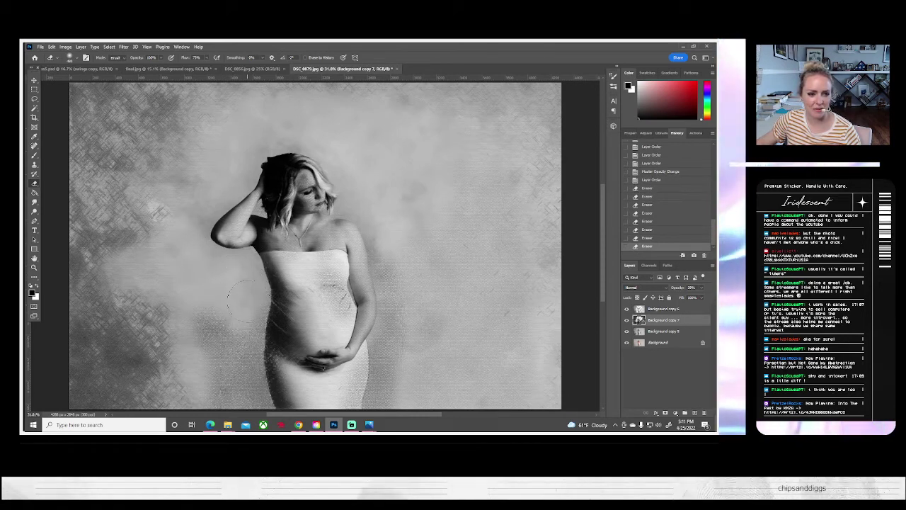
{"action": "mouse_move", "coordinate": [251, 274]}
{"action": "left_mouse_down"}
{"action": "mouse_move", "coordinate": [241, 349]}
{"action": "mouse_move", "coordinate": [257, 384]}
{"action": "mouse_move", "coordinate": [226, 378]}
{"action": "mouse_move", "coordinate": [220, 418]}
{"action": "left_mouse_up"}
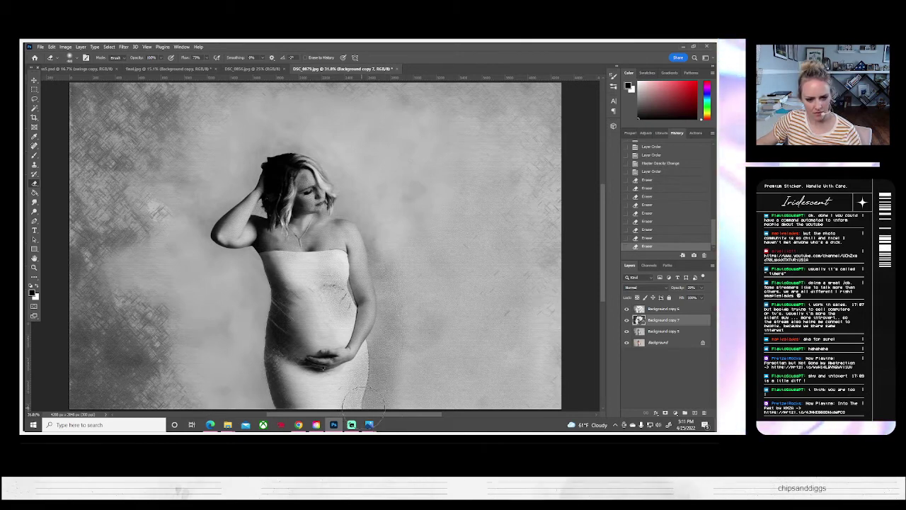
{"action": "mouse_move", "coordinate": [368, 411]}
{"action": "left_mouse_down"}
{"action": "mouse_move", "coordinate": [385, 389]}
{"action": "mouse_move", "coordinate": [403, 320]}
{"action": "mouse_move", "coordinate": [384, 365]}
{"action": "mouse_move", "coordinate": [405, 300]}
{"action": "mouse_move", "coordinate": [387, 340]}
{"action": "mouse_move", "coordinate": [395, 294]}
{"action": "left_mouse_up"}
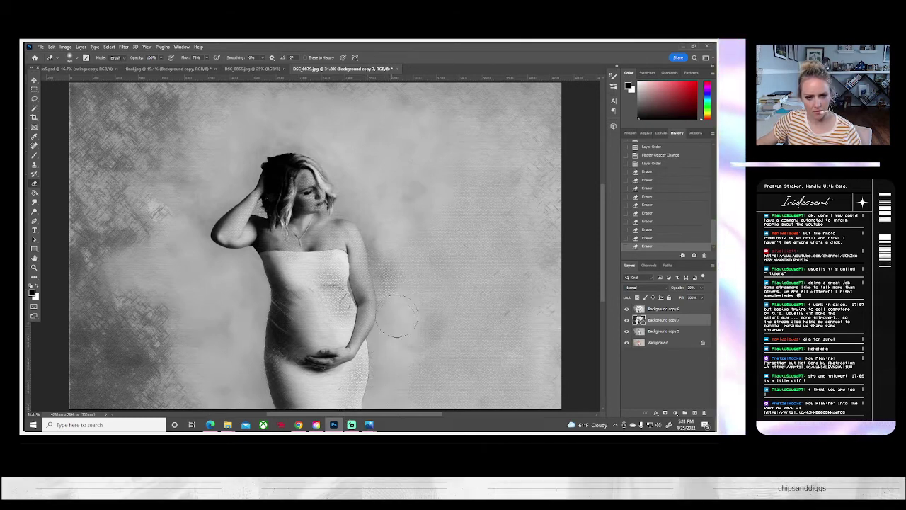
{"action": "mouse_move", "coordinate": [385, 240]}
{"action": "left_mouse_down"}
{"action": "mouse_move", "coordinate": [391, 194]}
{"action": "mouse_move", "coordinate": [404, 249]}
{"action": "mouse_move", "coordinate": [413, 431]}
{"action": "mouse_move", "coordinate": [422, 250]}
{"action": "mouse_move", "coordinate": [427, 316]}
{"action": "mouse_move", "coordinate": [450, 392]}
{"action": "mouse_move", "coordinate": [462, 216]}
{"action": "mouse_move", "coordinate": [480, 391]}
{"action": "mouse_move", "coordinate": [496, 301]}
{"action": "mouse_move", "coordinate": [516, 274]}
{"action": "mouse_move", "coordinate": [533, 304]}
{"action": "mouse_move", "coordinate": [529, 373]}
{"action": "left_mouse_up"}
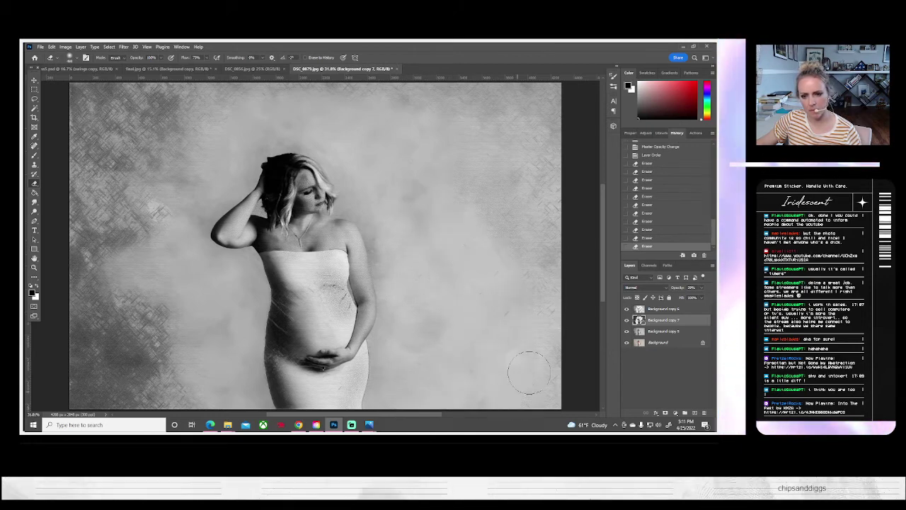
{"action": "mouse_move", "coordinate": [524, 335]}
{"action": "left_mouse_down"}
{"action": "mouse_move", "coordinate": [553, 226]}
{"action": "mouse_move", "coordinate": [509, 144]}
{"action": "mouse_move", "coordinate": [461, 141]}
{"action": "left_mouse_up"}
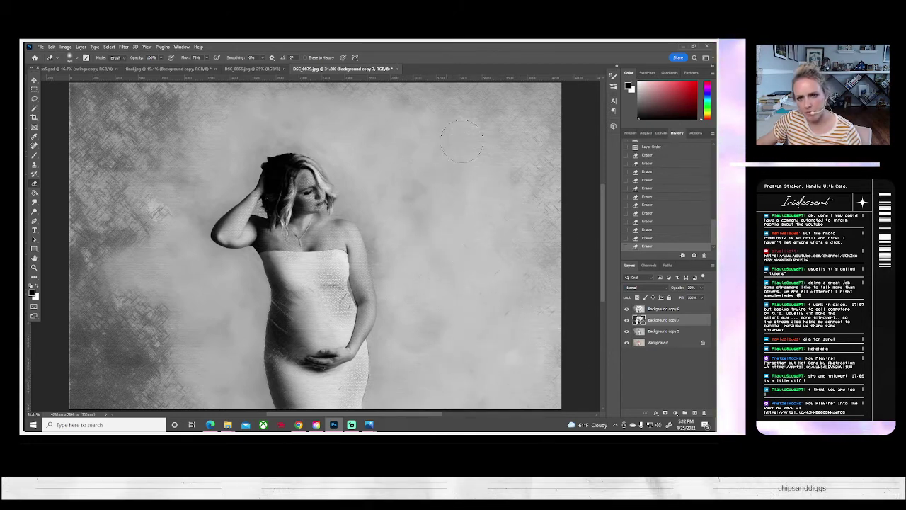
{"action": "left_click_drag", "start_coordinate": [397, 103], "coordinate": [411, 113]}
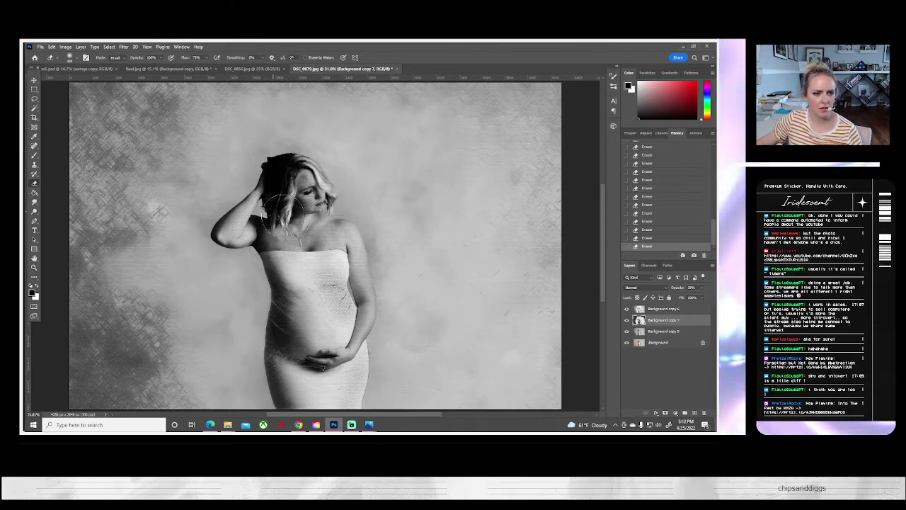
- Erase the stained-glass texture from the woman's face and hair with a smaller eraser, comparing with Background copy 7 hidden
{"action": "left_click", "coordinate": [73, 57]}
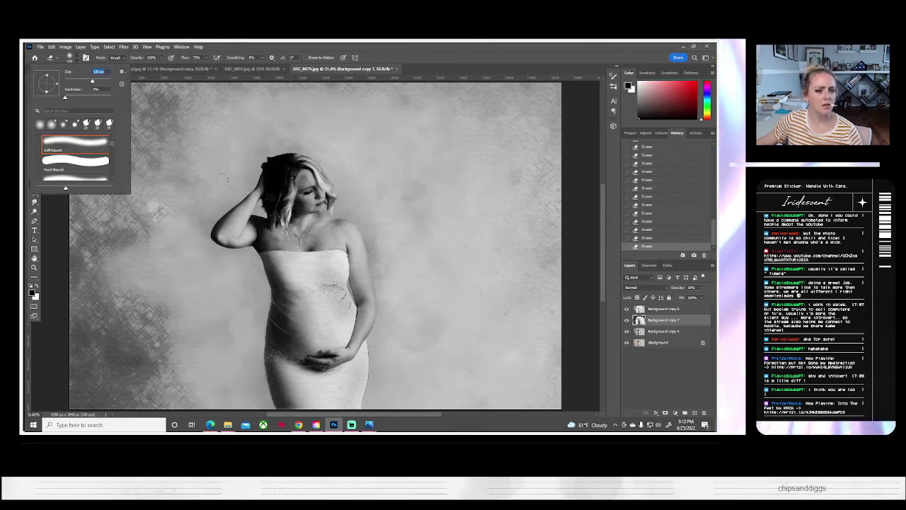
{"action": "left_click", "coordinate": [266, 218]}
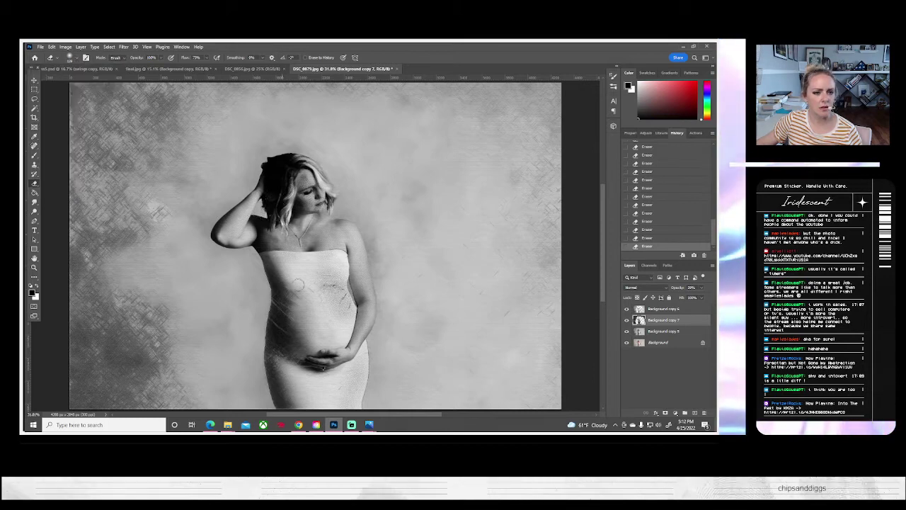
{"action": "left_click", "coordinate": [626, 320]}
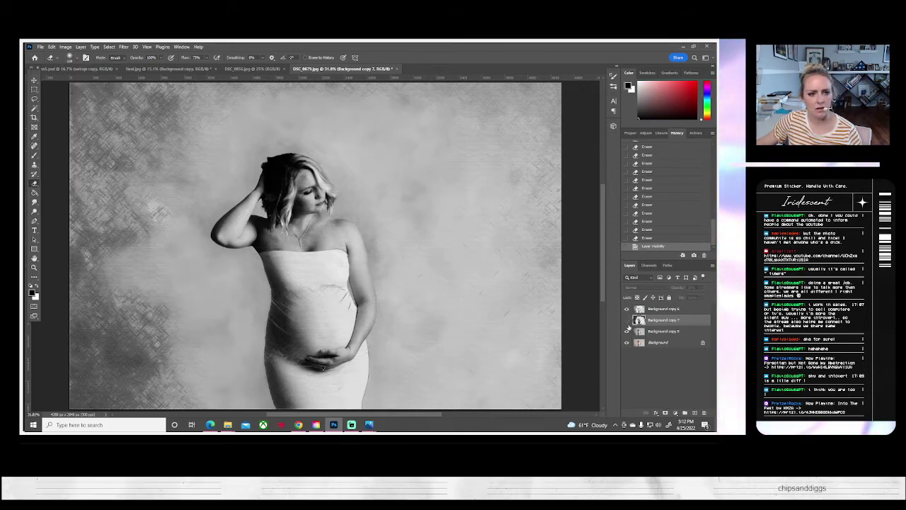
{"action": "left_click", "coordinate": [626, 320]}
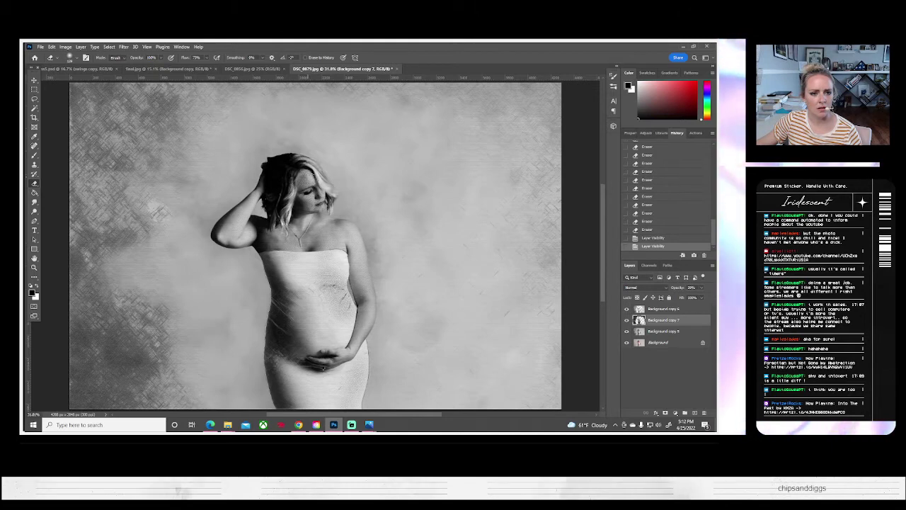
{"action": "left_click", "coordinate": [311, 185]}
{"action": "left_click", "coordinate": [312, 199]}
{"action": "mouse_move", "coordinate": [318, 199]}
{"action": "left_mouse_down"}
{"action": "mouse_move", "coordinate": [321, 191]}
{"action": "mouse_move", "coordinate": [317, 204]}
{"action": "mouse_move", "coordinate": [291, 204]}
{"action": "mouse_move", "coordinate": [281, 219]}
{"action": "left_mouse_up"}
{"action": "left_click", "coordinate": [310, 191]}
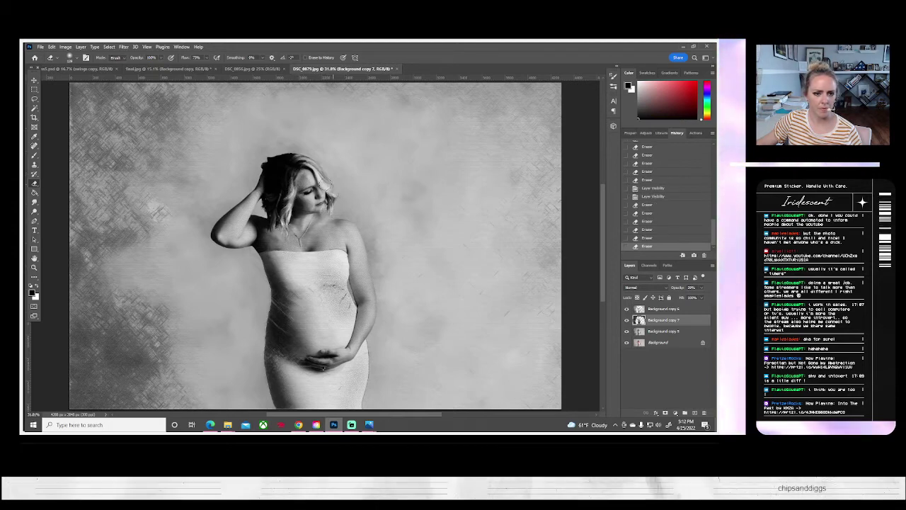
{"action": "left_click_drag", "start_coordinate": [306, 151], "coordinate": [286, 210]}
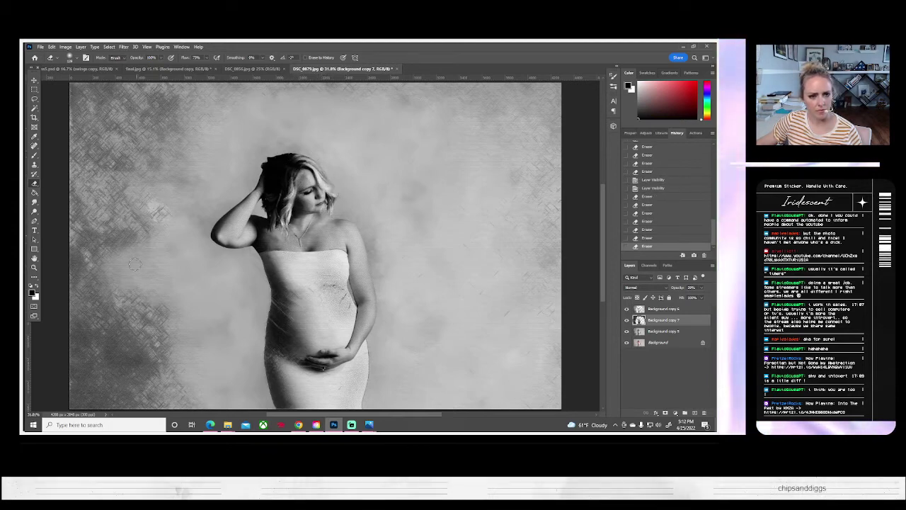
- Erase the stained-glass texture from the bodice and belly of the dress, and compare with Background copy 7 hidden
{"action": "left_click", "coordinate": [311, 258]}
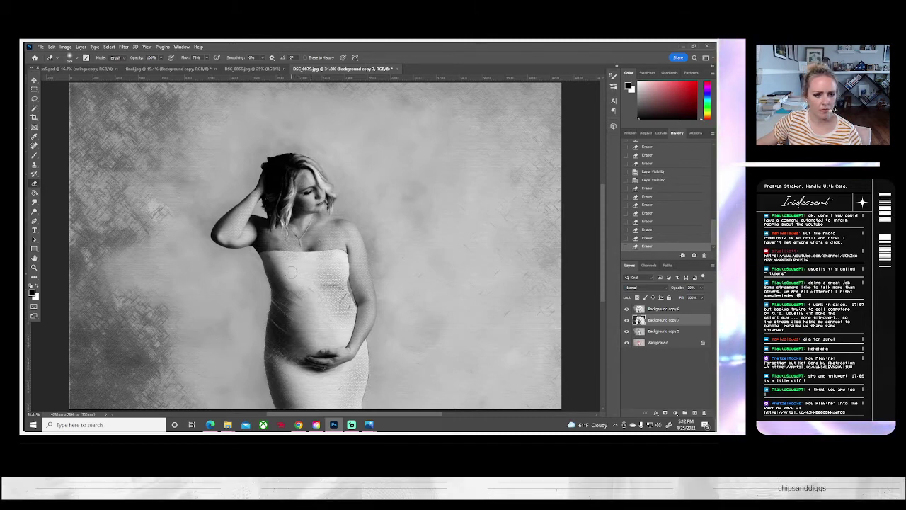
{"action": "left_click", "coordinate": [316, 263]}
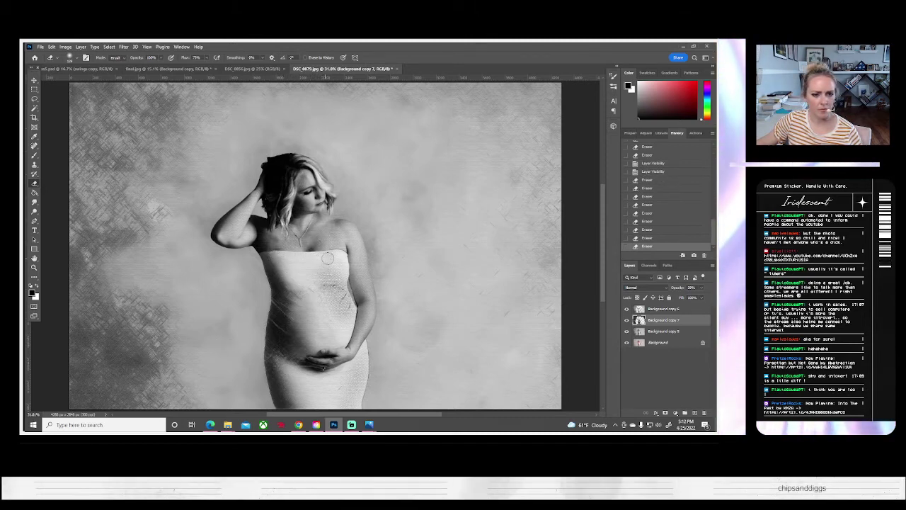
{"action": "left_click", "coordinate": [296, 265]}
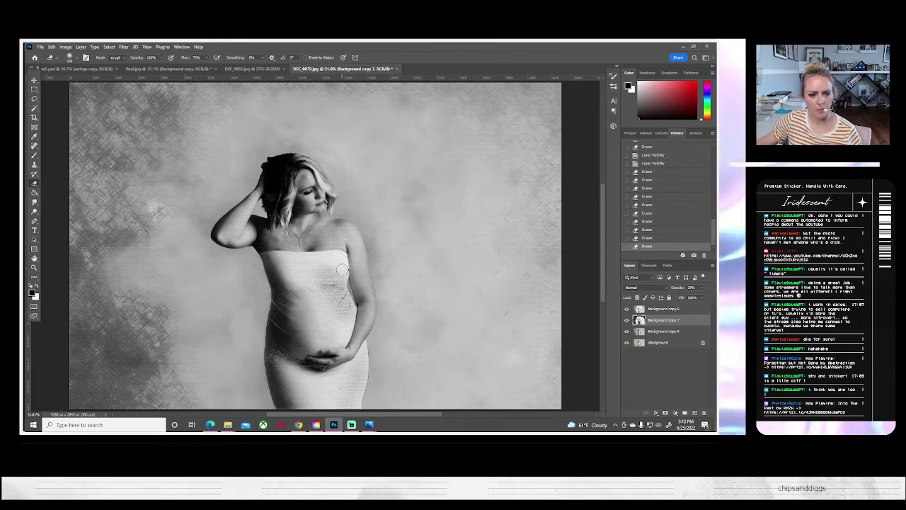
{"action": "left_click", "coordinate": [352, 303]}
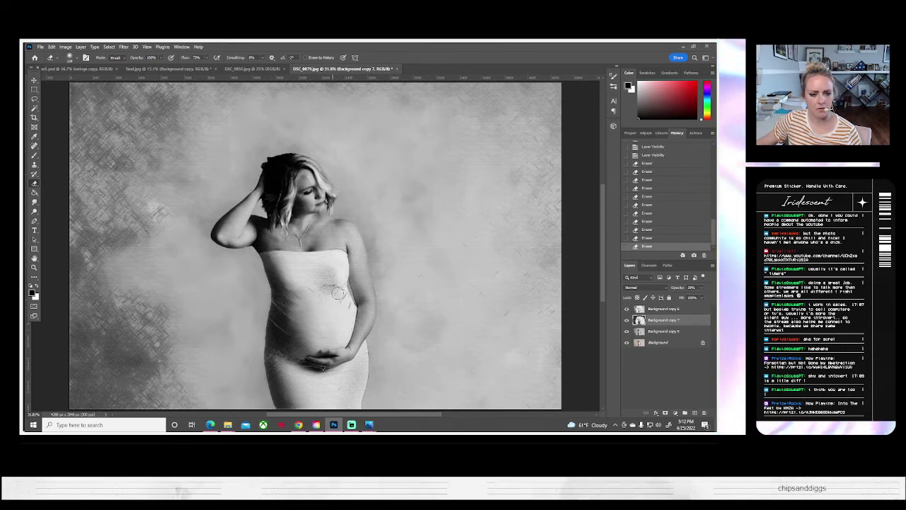
{"action": "left_click_drag", "start_coordinate": [329, 280], "coordinate": [296, 279]}
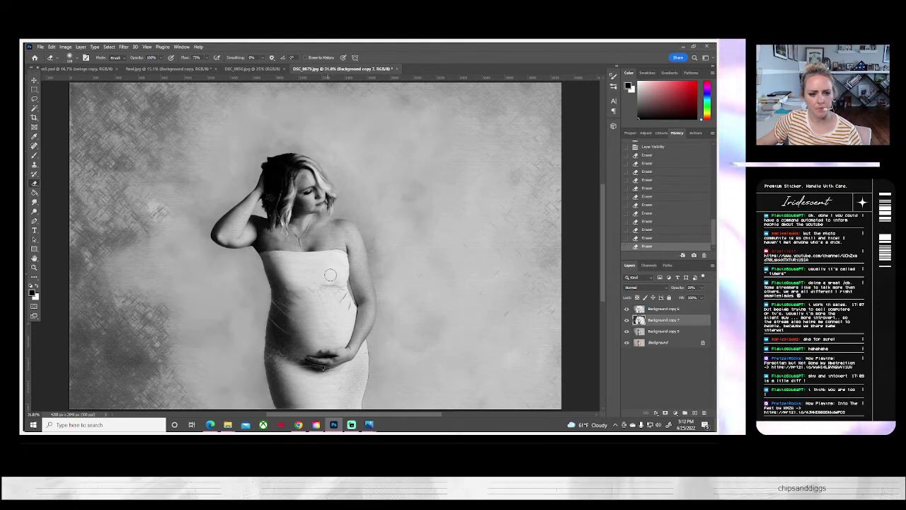
{"action": "left_click", "coordinate": [273, 320]}
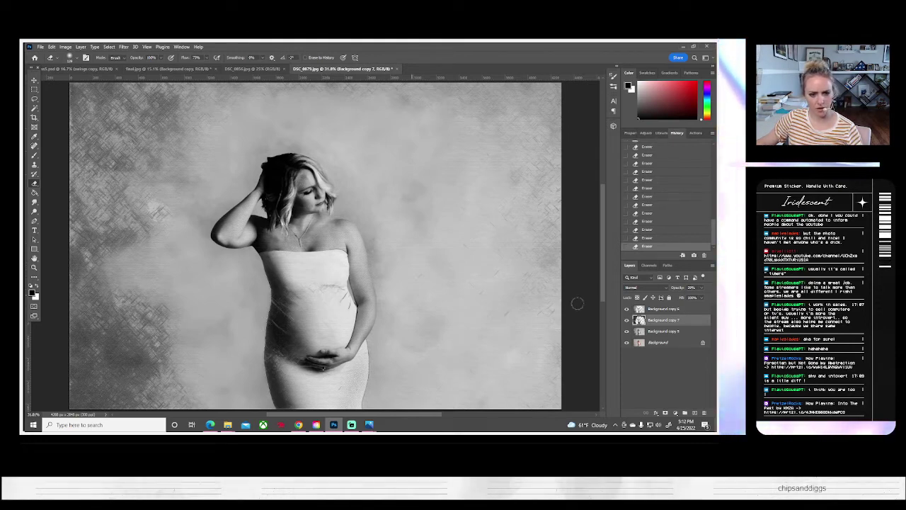
{"action": "left_click", "coordinate": [627, 323]}
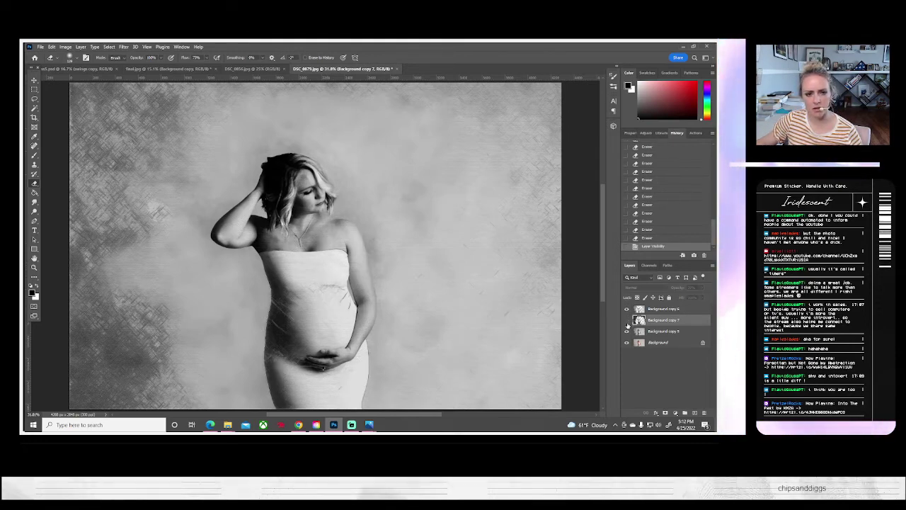
{"action": "left_click", "coordinate": [627, 322]}
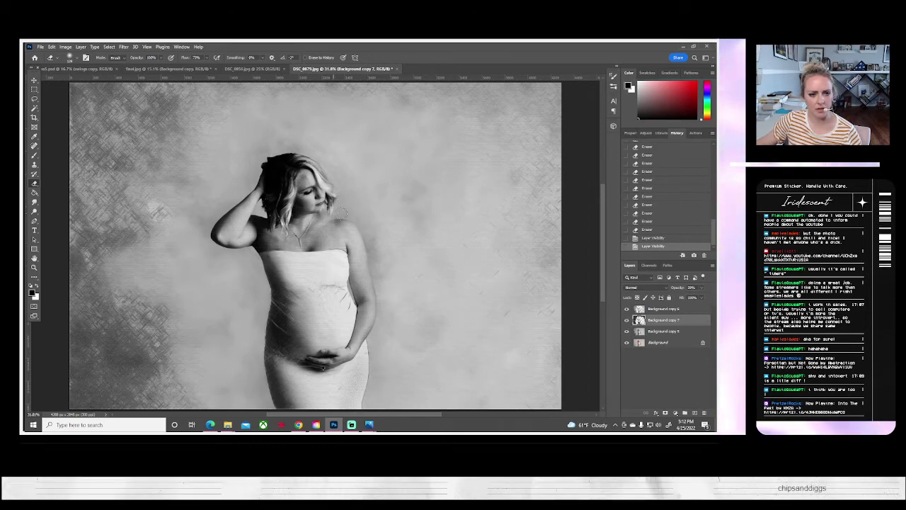
- Erase the leftover stained-glass texture along the outer edge of the woman's lowered arm and the background beside it
{"action": "left_click_drag", "start_coordinate": [360, 216], "coordinate": [367, 228]}
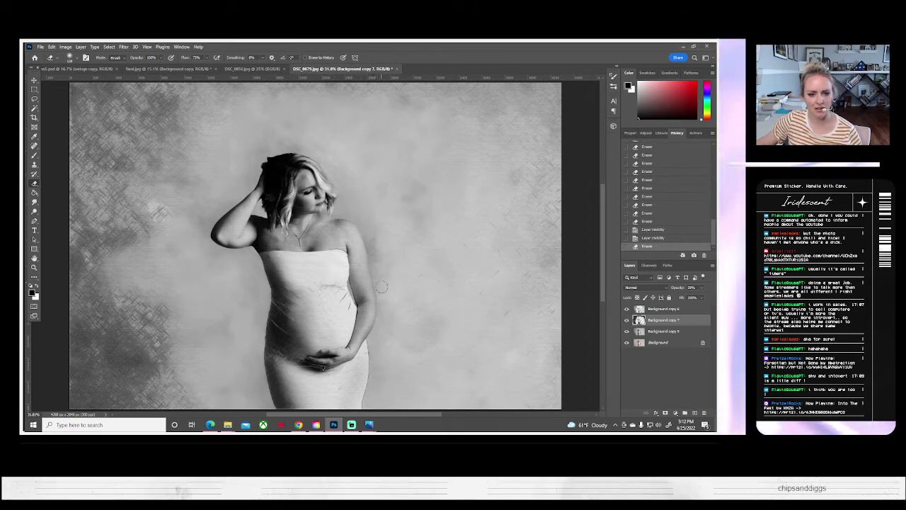
{"action": "left_click_drag", "start_coordinate": [375, 291], "coordinate": [381, 300]}
{"action": "left_click_drag", "start_coordinate": [374, 270], "coordinate": [380, 240]}
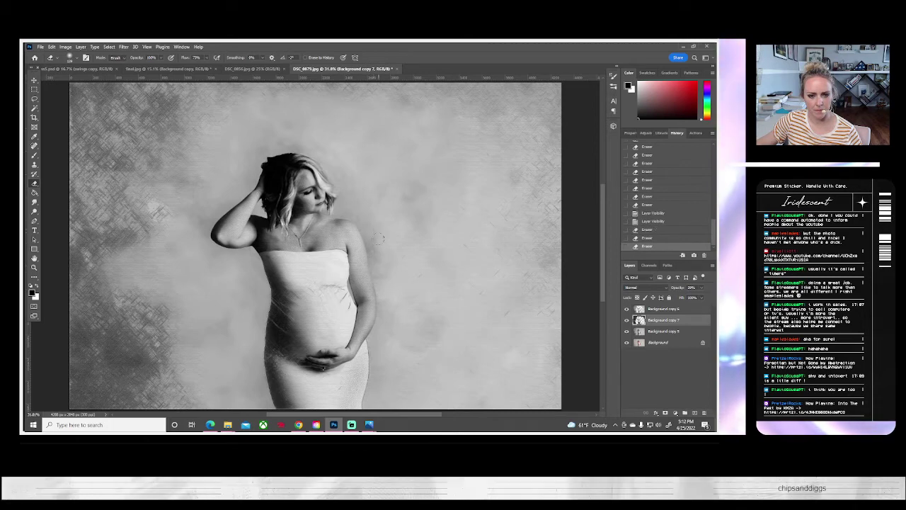
{"action": "left_click", "coordinate": [415, 300]}
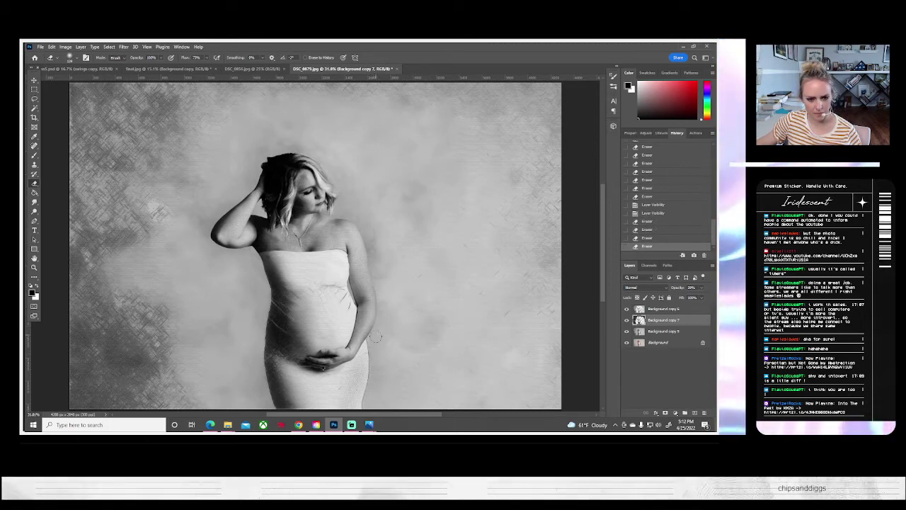
- Erase the leftover stained-glass texture from the skirt of the dress and slightly lower the opacity of Background copy 7
{"action": "left_click_drag", "start_coordinate": [369, 361], "coordinate": [362, 393]}
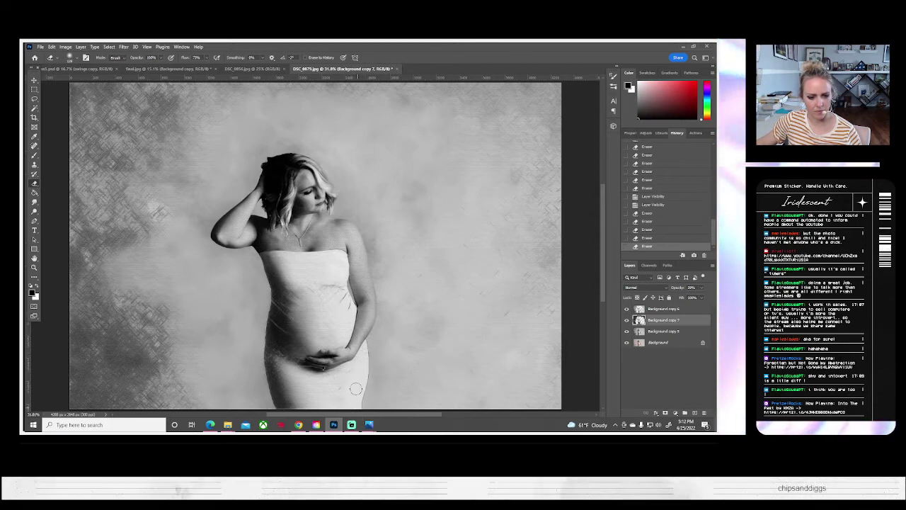
{"action": "left_click", "coordinate": [320, 398]}
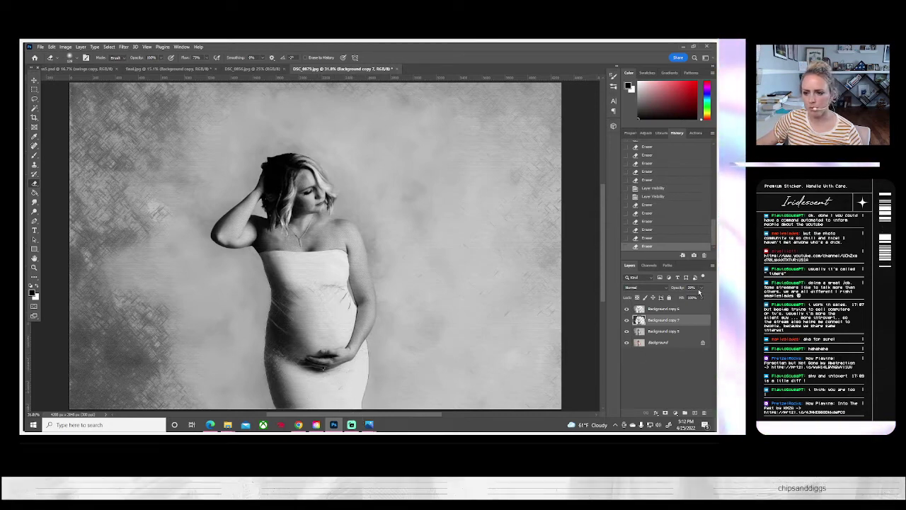
{"action": "left_click_drag", "start_coordinate": [689, 297], "coordinate": [684, 297]}
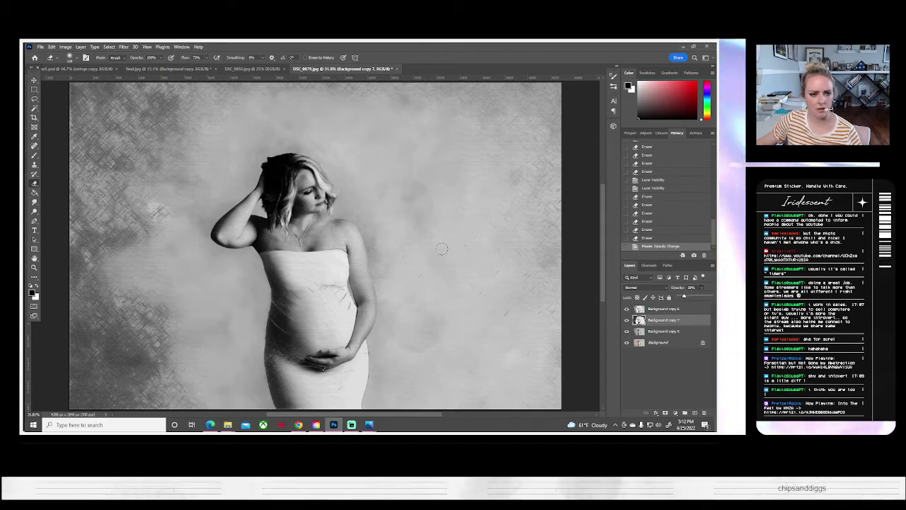
- Merge the three layers above the locked Background into one and duplicate the merged layer
{"action": "left_click", "coordinate": [666, 309]}
{"action": "left_click", "coordinate": [658, 342], "text": "shift"}
{"action": "right_click", "coordinate": [659, 340]}
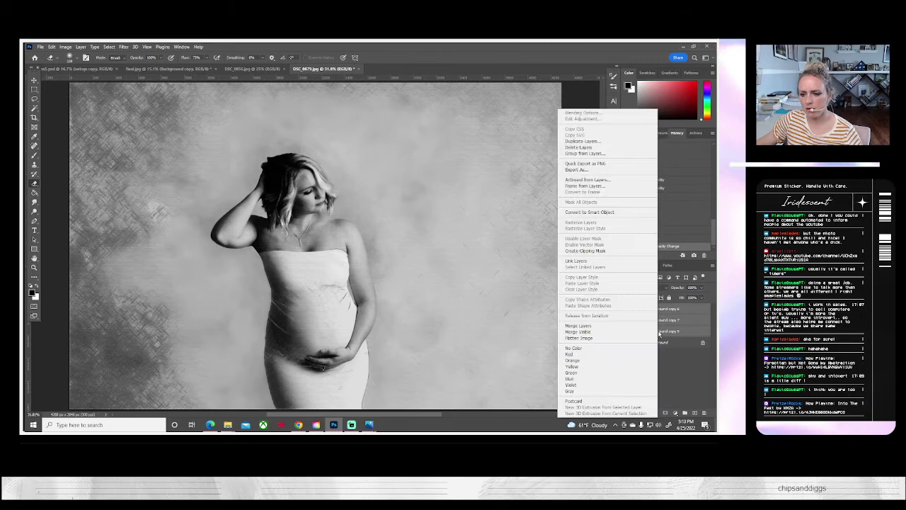
{"action": "left_click", "coordinate": [587, 327]}
{"action": "right_click", "coordinate": [657, 310]}
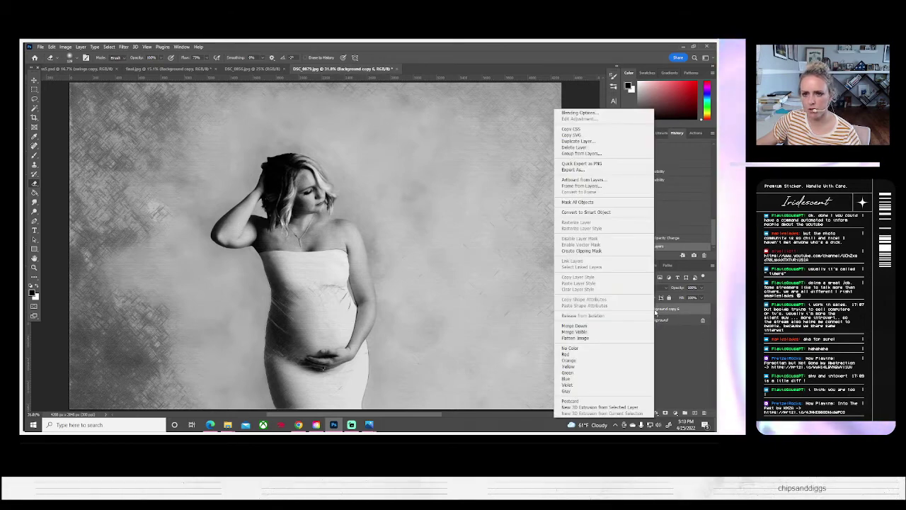
{"action": "left_click", "coordinate": [577, 141]}
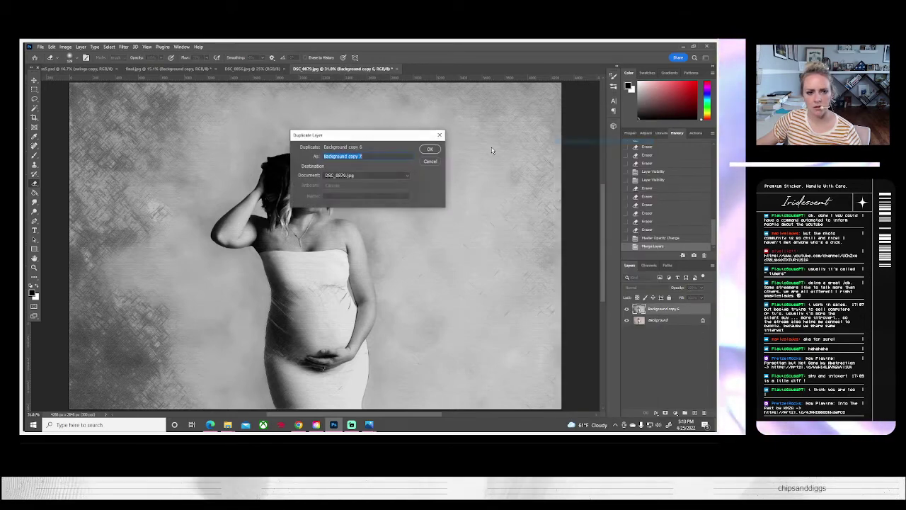
{"action": "left_click", "coordinate": [430, 158]}
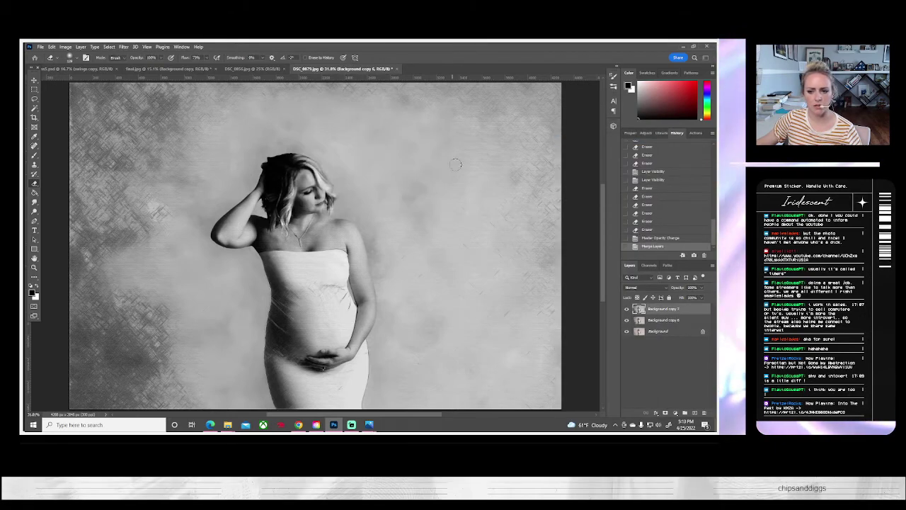
- Lighten the woman's nose, cheek, chin, forehead and front locks of hair with the Dodge tool set to midtones
{"action": "left_click", "coordinate": [34, 267]}
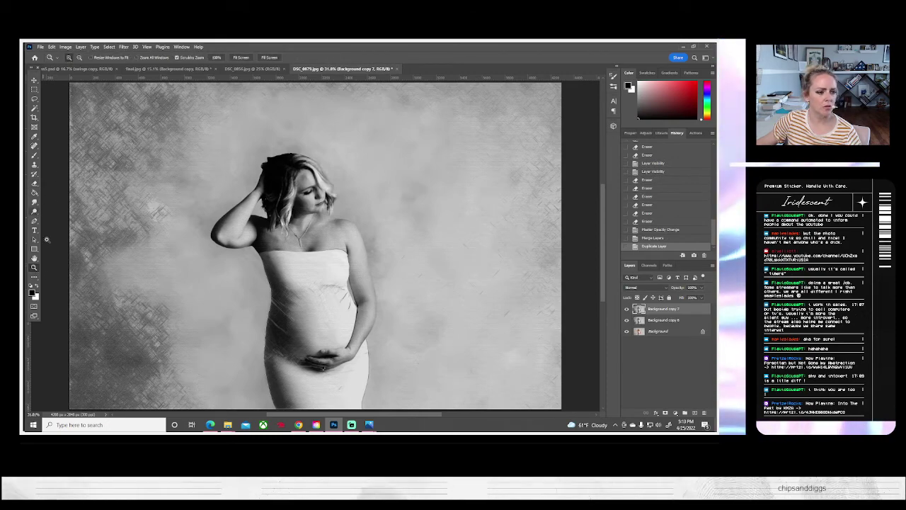
{"action": "left_click_drag", "start_coordinate": [312, 258], "coordinate": [316, 215]}
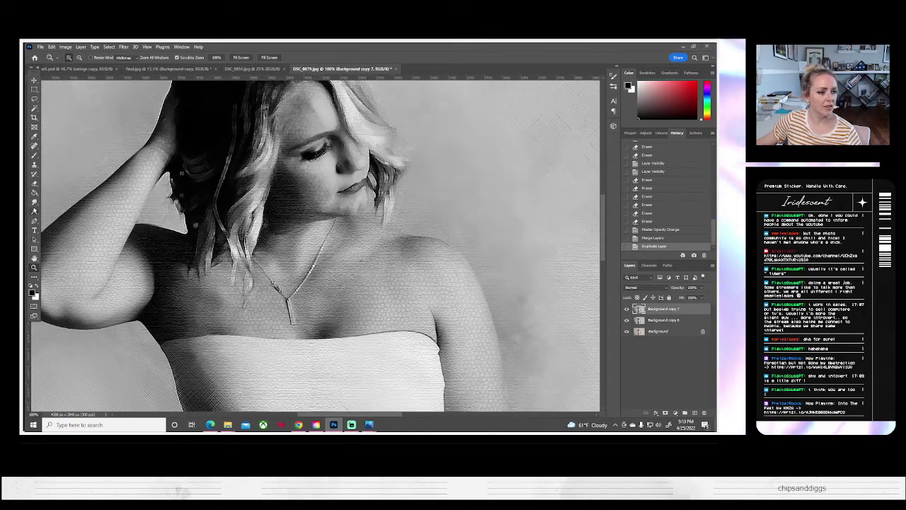
{"action": "left_click", "coordinate": [34, 211]}
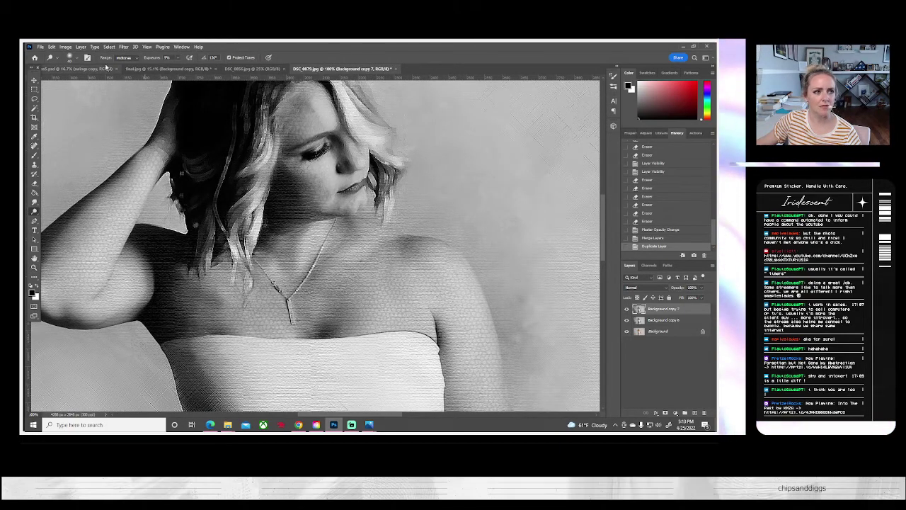
{"action": "left_click", "coordinate": [345, 141]}
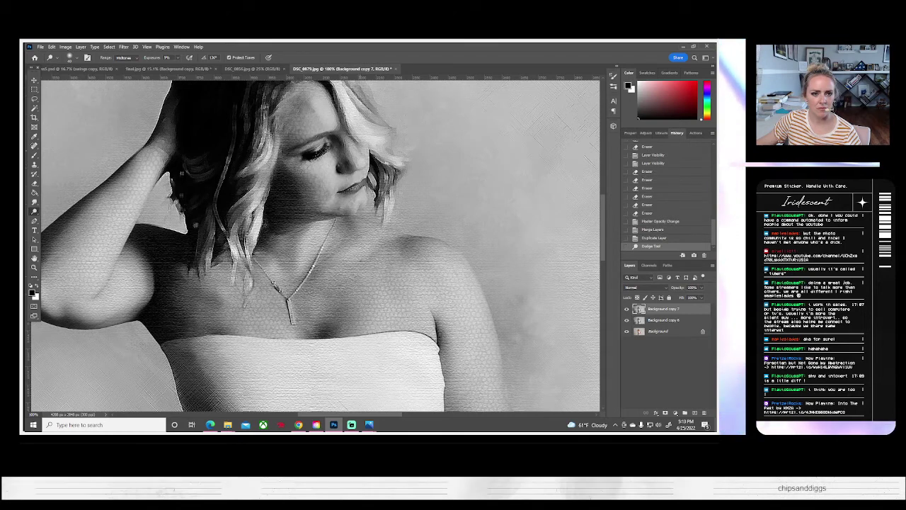
{"action": "left_click_drag", "start_coordinate": [370, 167], "coordinate": [327, 168]}
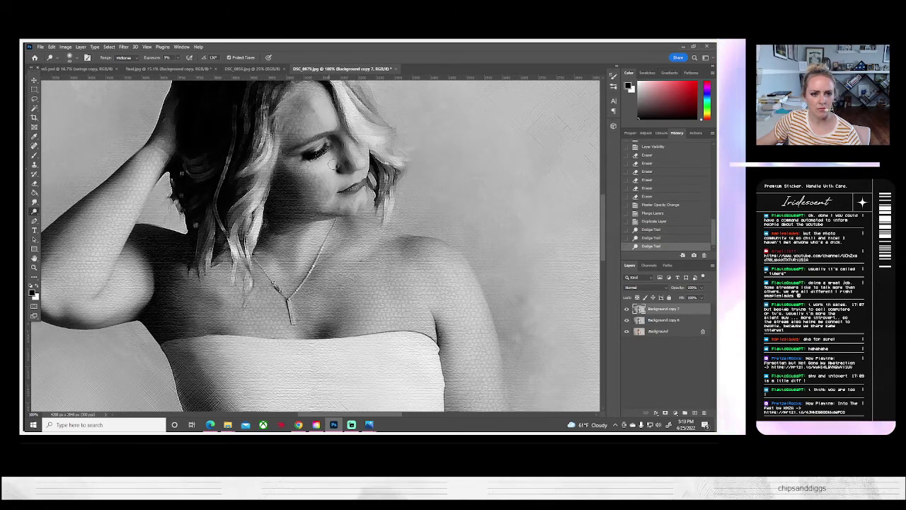
{"action": "left_click", "coordinate": [372, 166]}
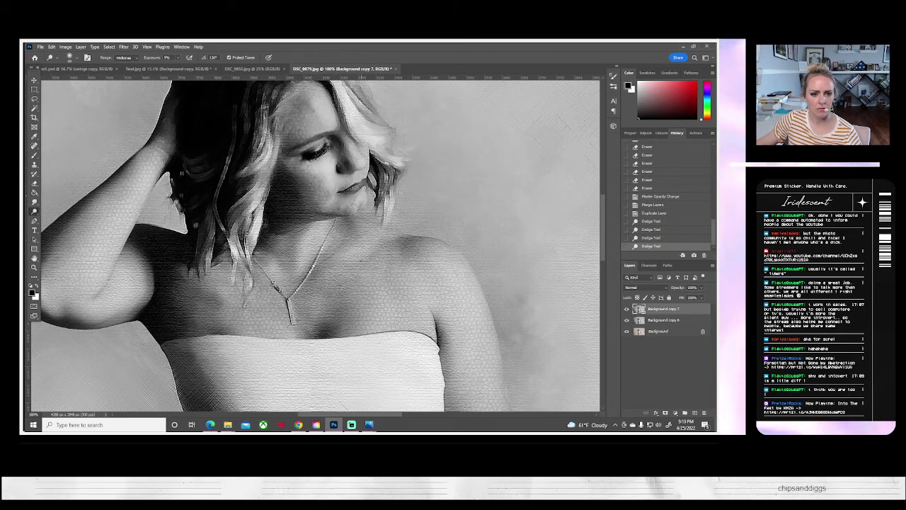
{"action": "left_click", "coordinate": [356, 201]}
{"action": "left_click", "coordinate": [375, 141]}
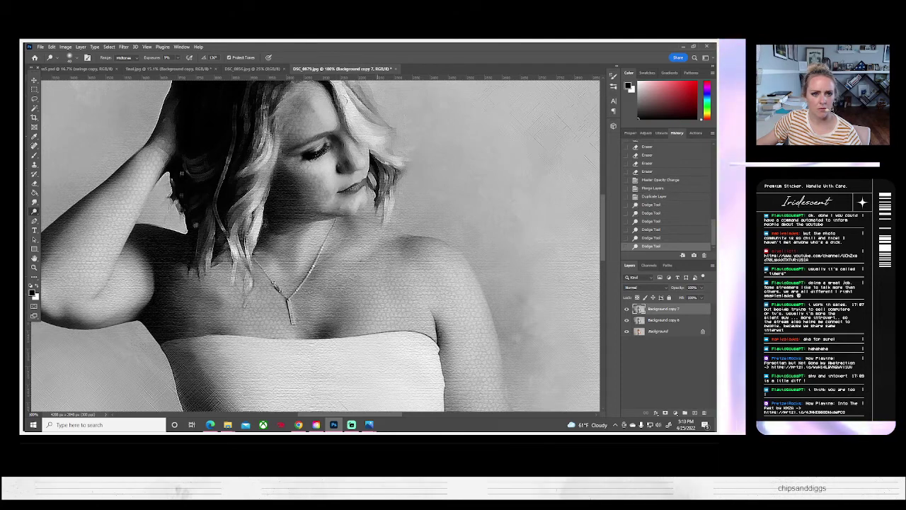
{"action": "left_click", "coordinate": [348, 107]}
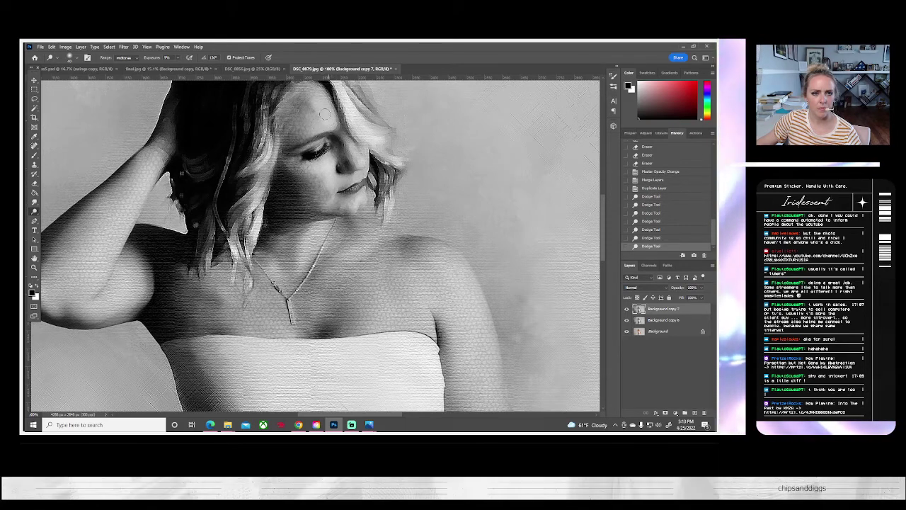
{"action": "left_click", "coordinate": [311, 106]}
{"action": "mouse_move", "coordinate": [311, 152]}
{"action": "left_mouse_down"}
{"action": "mouse_move", "coordinate": [316, 147]}
{"action": "mouse_move", "coordinate": [298, 153]}
{"action": "left_mouse_up"}
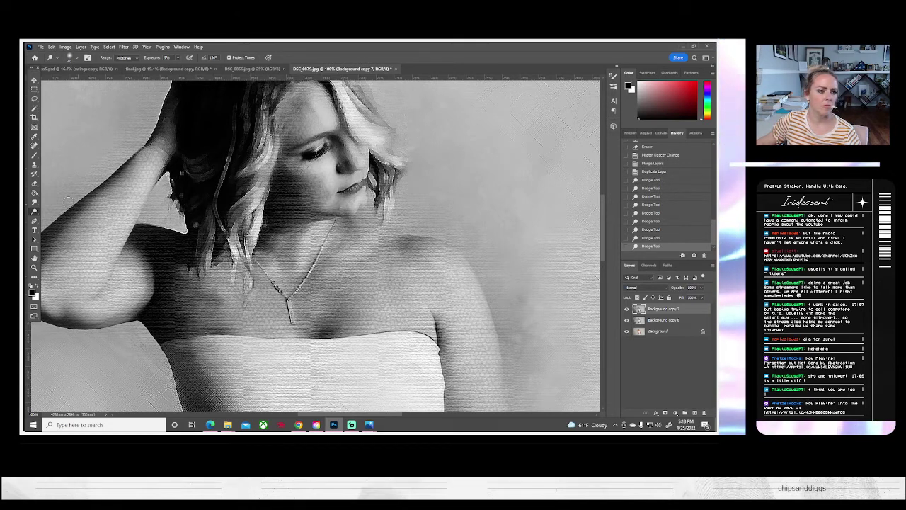
- Smooth the skin around the woman's eye, nose and forehead with the Smudge tool
{"action": "left_click", "coordinate": [35, 203]}
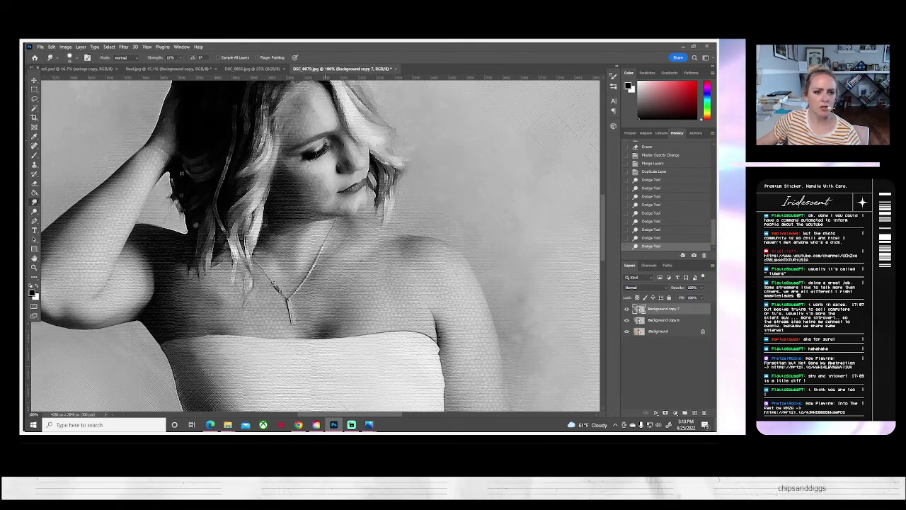
{"action": "left_click_drag", "start_coordinate": [312, 152], "coordinate": [325, 142]}
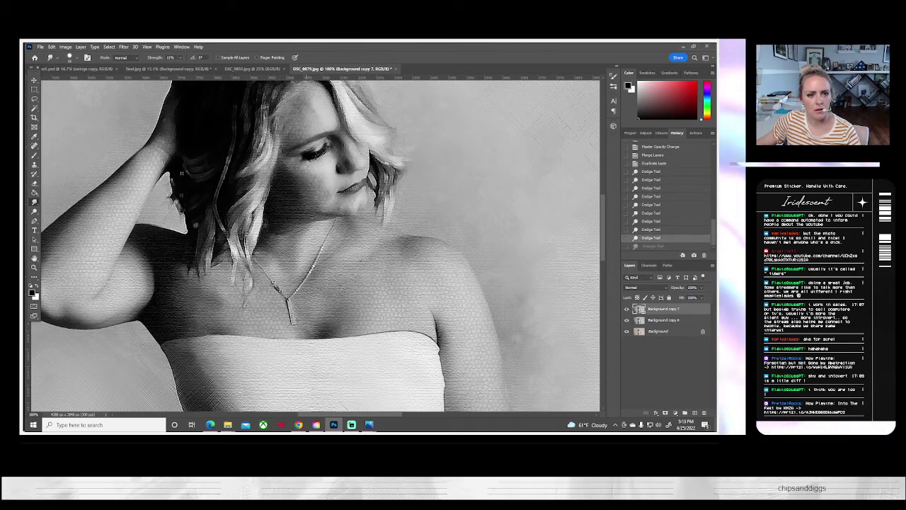
{"action": "mouse_move", "coordinate": [316, 151]}
{"action": "left_mouse_down"}
{"action": "mouse_move", "coordinate": [333, 148]}
{"action": "mouse_move", "coordinate": [338, 168]}
{"action": "left_mouse_up"}
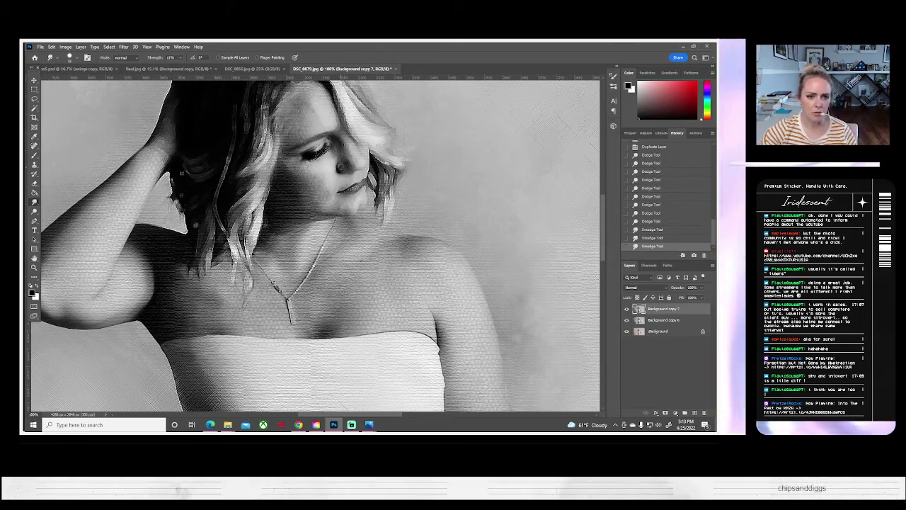
{"action": "mouse_move", "coordinate": [338, 169]}
{"action": "left_mouse_down"}
{"action": "mouse_move", "coordinate": [340, 138]}
{"action": "mouse_move", "coordinate": [361, 162]}
{"action": "mouse_move", "coordinate": [329, 122]}
{"action": "left_mouse_up"}
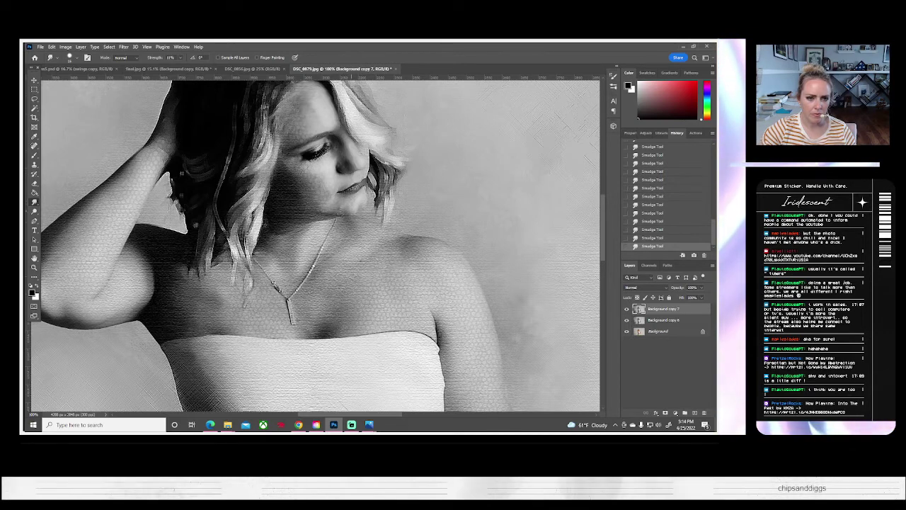
- Brighten the highlights on the woman's nose, forehead, eye area and cheek again with the Dodge tool
{"action": "left_click", "coordinate": [34, 212]}
{"action": "left_click", "coordinate": [356, 153]}
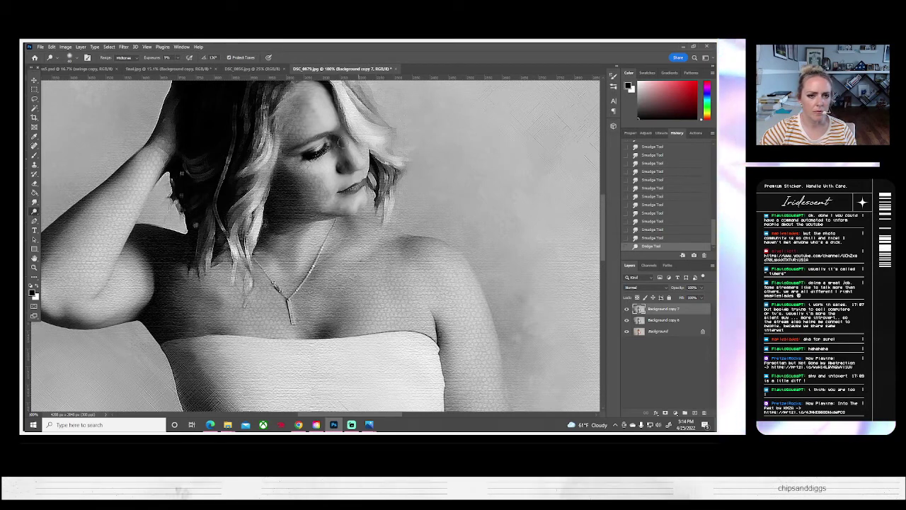
{"action": "left_click", "coordinate": [330, 126]}
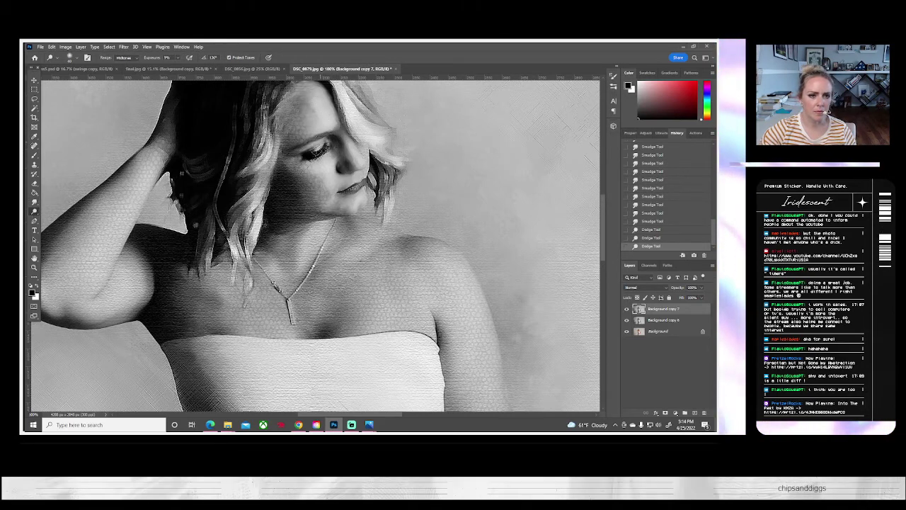
{"action": "mouse_move", "coordinate": [319, 148]}
{"action": "left_mouse_down"}
{"action": "mouse_move", "coordinate": [335, 166]}
{"action": "mouse_move", "coordinate": [327, 174]}
{"action": "left_mouse_up"}
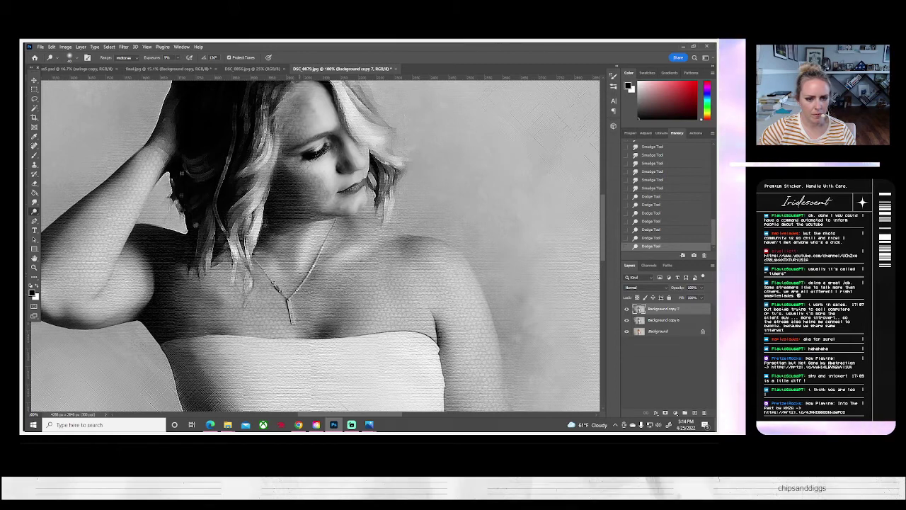
- Lighten the woman's shoulder, collarbone and chest above the dress neckline with the Dodge tool
{"action": "left_click", "coordinate": [437, 249]}
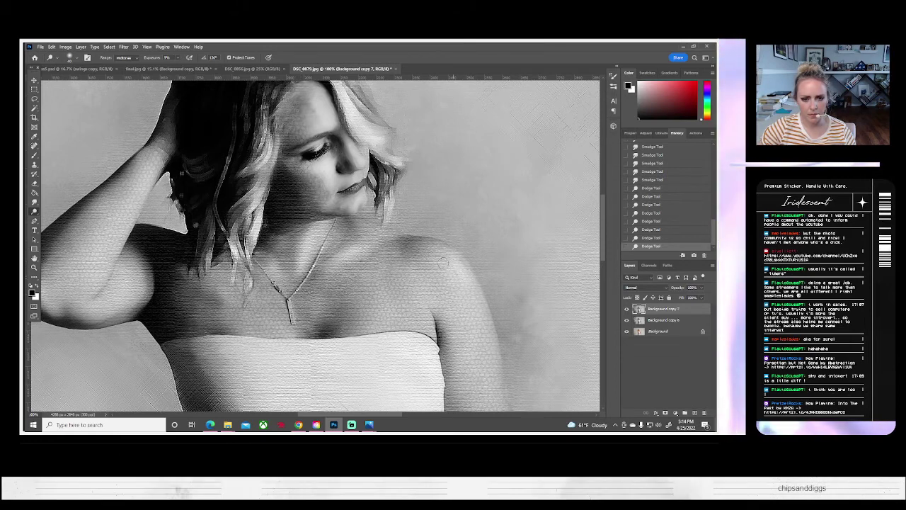
{"action": "left_click", "coordinate": [399, 282]}
{"action": "mouse_move", "coordinate": [390, 322]}
{"action": "left_mouse_down"}
{"action": "mouse_move", "coordinate": [360, 327]}
{"action": "mouse_move", "coordinate": [379, 315]}
{"action": "mouse_move", "coordinate": [383, 280]}
{"action": "mouse_move", "coordinate": [354, 311]}
{"action": "left_mouse_up"}
{"action": "left_click_drag", "start_coordinate": [275, 333], "coordinate": [236, 303]}
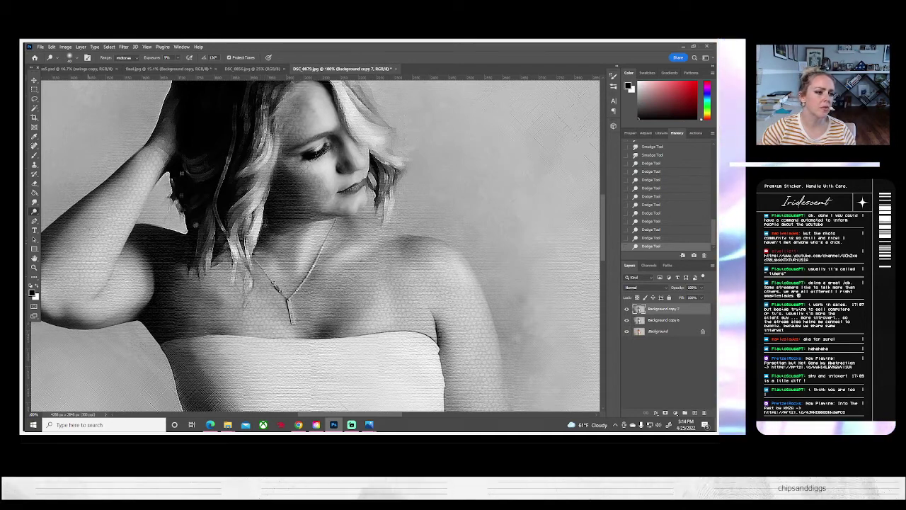
- Darken the shadows under the woman's jaw, beside her eye and on the shaded cheek with the Burn tool
{"action": "right_click", "coordinate": [33, 212]}
{"action": "left_click", "coordinate": [62, 219]}
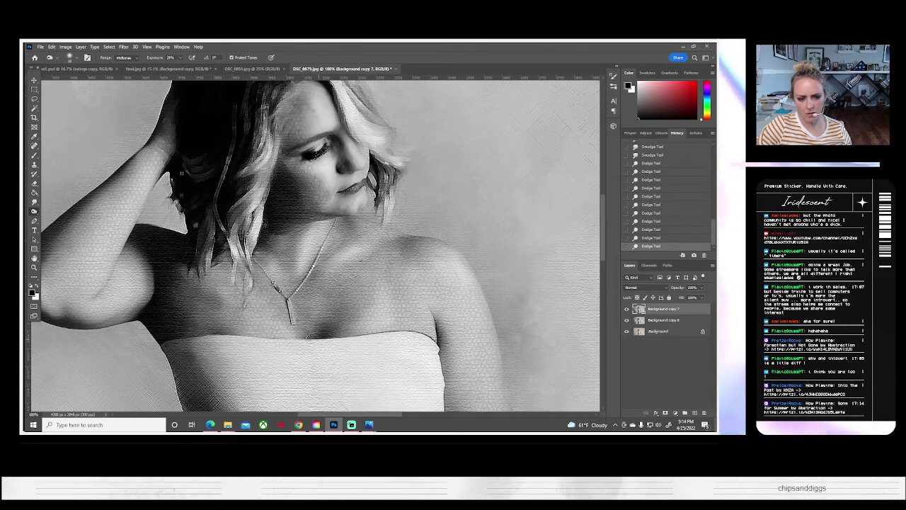
{"action": "left_click_drag", "start_coordinate": [358, 214], "coordinate": [334, 216]}
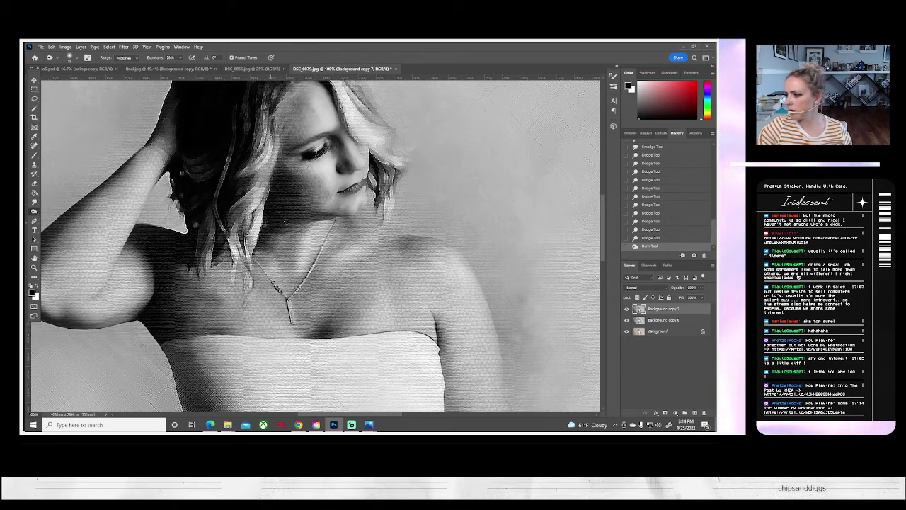
{"action": "left_click", "coordinate": [289, 220], "text": "alt"}
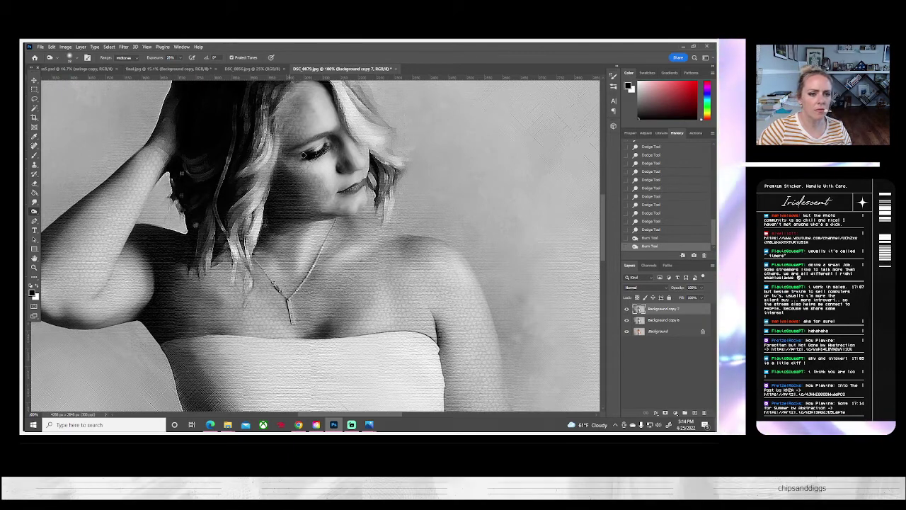
{"action": "left_click_drag", "start_coordinate": [299, 151], "coordinate": [296, 160]}
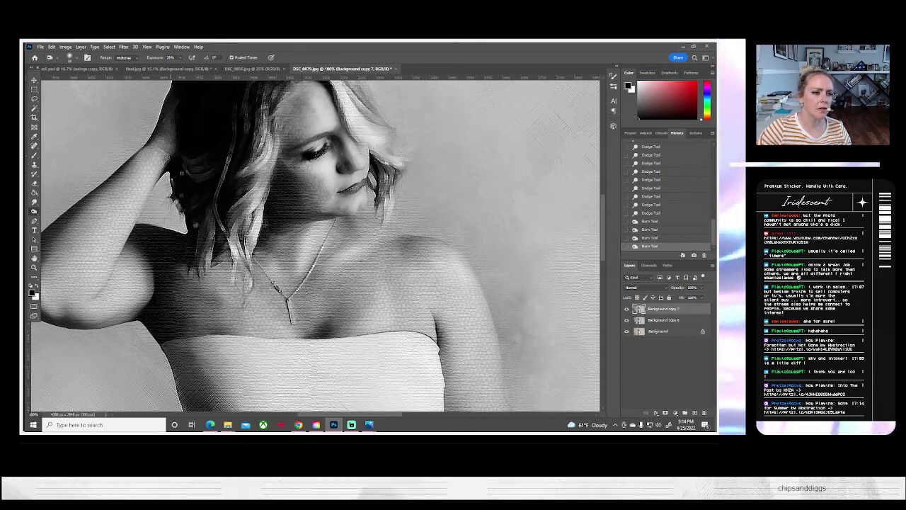
{"action": "left_click", "coordinate": [293, 205]}
{"action": "left_click", "coordinate": [293, 204]}
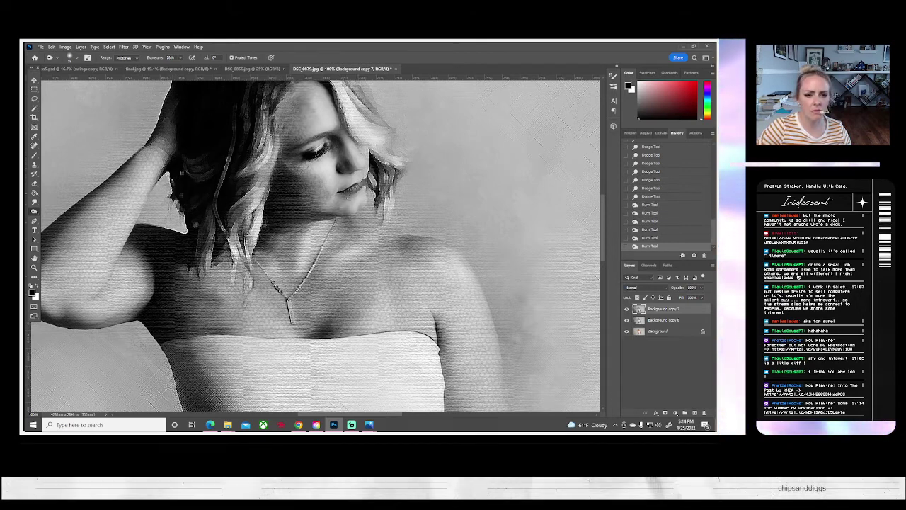
- Deepen the shadows around the woman's nose, brow and hair edge and from the chin down the neck with the Burn tool
{"action": "left_click", "coordinate": [338, 164]}
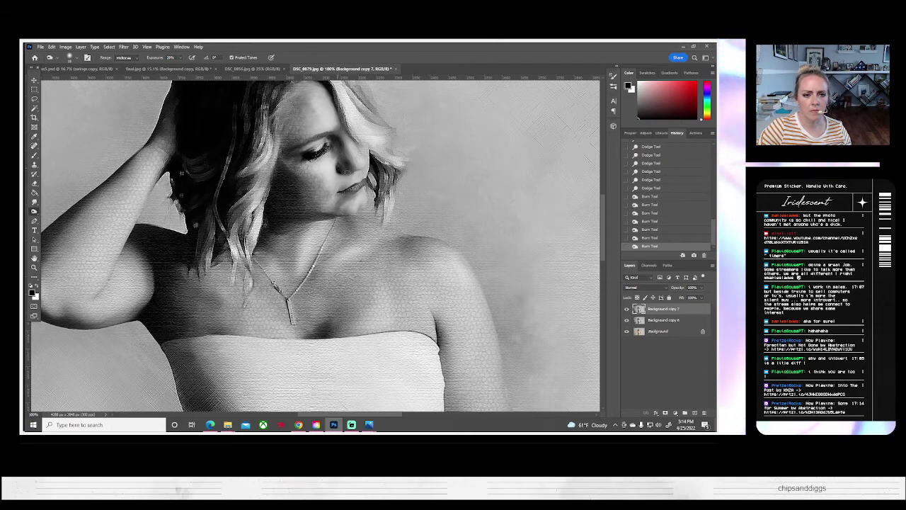
{"action": "left_click", "coordinate": [347, 166]}
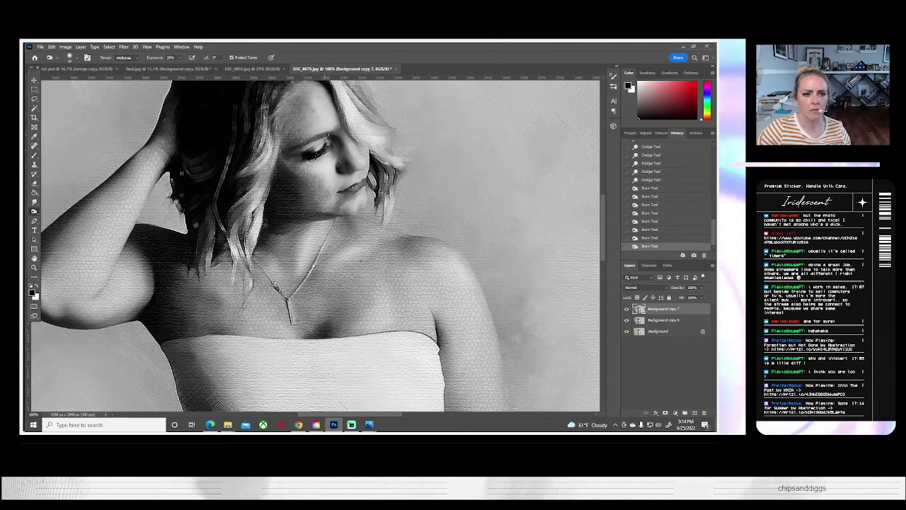
{"action": "left_click", "coordinate": [287, 149]}
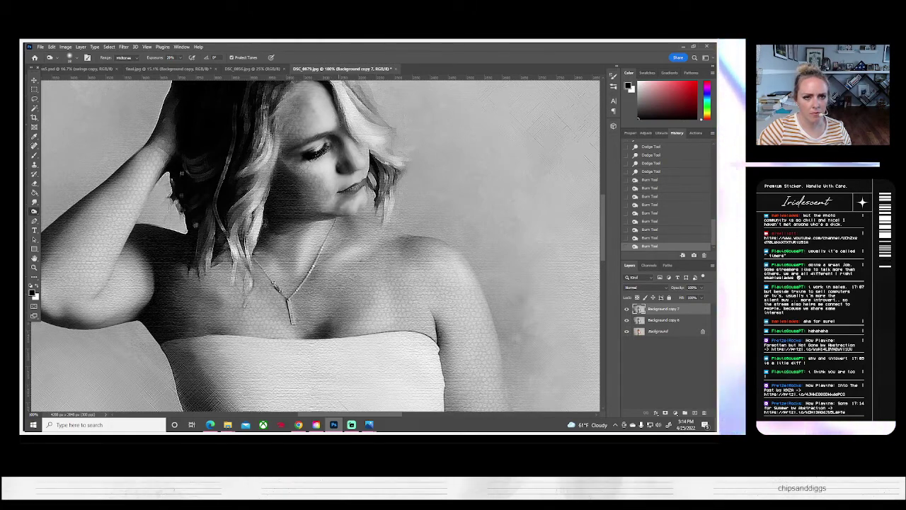
{"action": "left_click", "coordinate": [364, 146]}
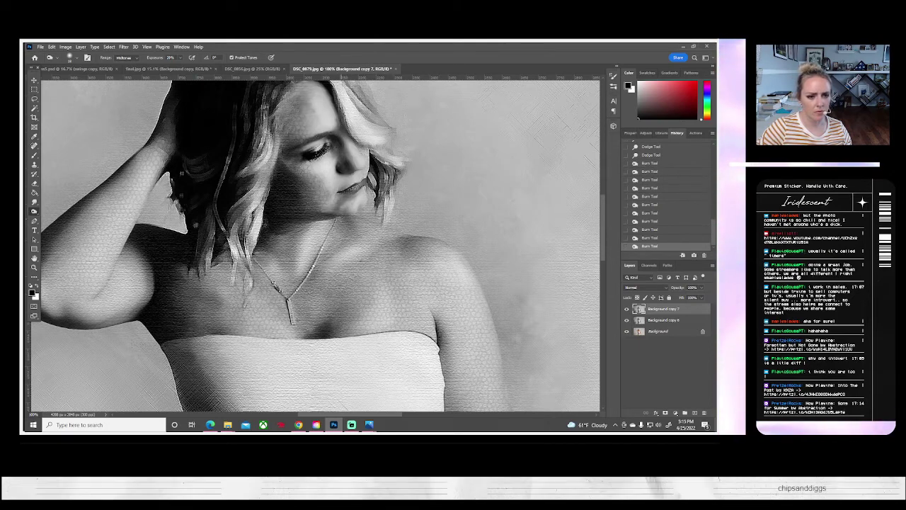
{"action": "mouse_move", "coordinate": [343, 216]}
{"action": "left_mouse_down"}
{"action": "mouse_move", "coordinate": [317, 220]}
{"action": "mouse_move", "coordinate": [294, 258]}
{"action": "mouse_move", "coordinate": [269, 242]}
{"action": "mouse_move", "coordinate": [276, 252]}
{"action": "left_mouse_up"}
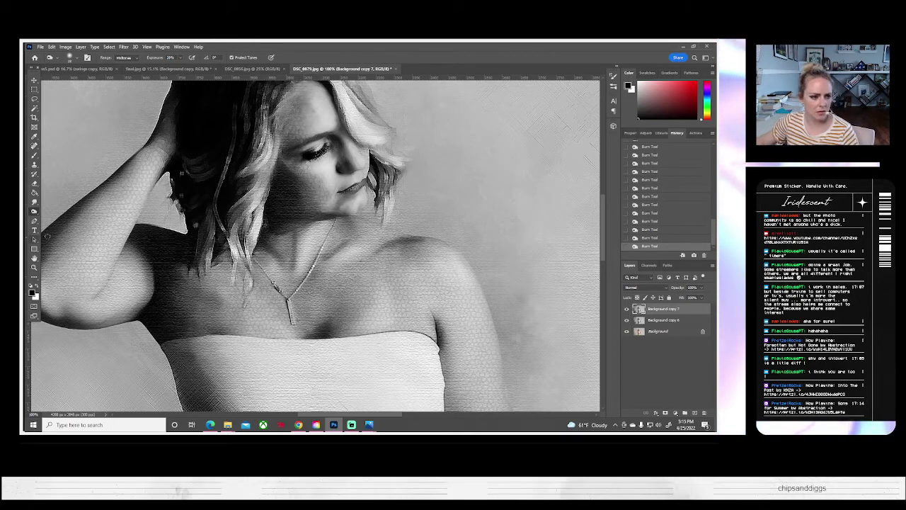
- Fit the whole portrait in view and compare it with and without the Background copy 7 layer
{"action": "left_click", "coordinate": [33, 268]}
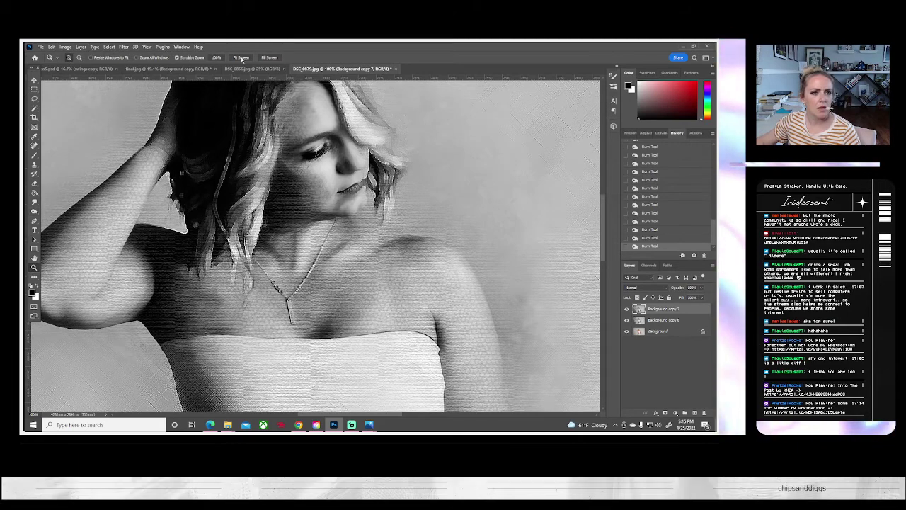
{"action": "left_click", "coordinate": [241, 58]}
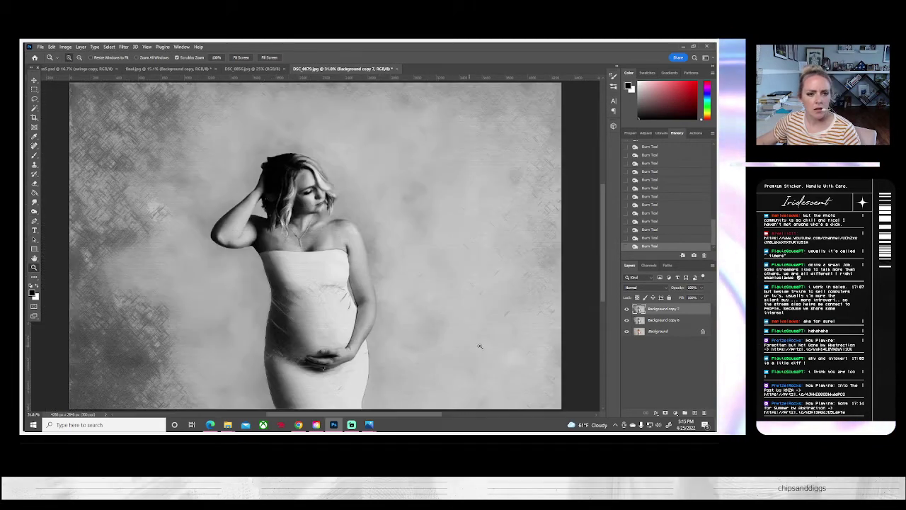
{"action": "left_click", "coordinate": [626, 309]}
{"action": "left_click", "coordinate": [626, 310]}
{"action": "left_click", "coordinate": [626, 310]}
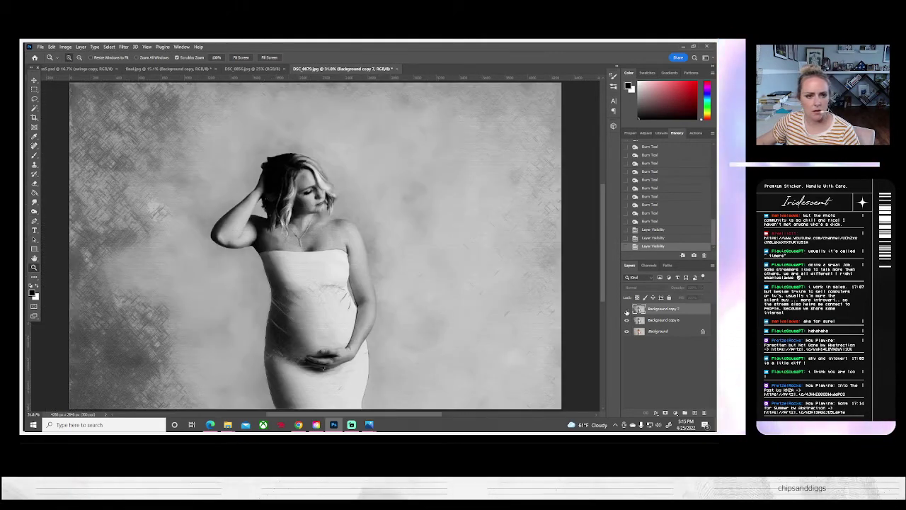
{"action": "left_click", "coordinate": [626, 309]}
- Try a lower opacity on Background copy 7 with the copy beneath it hidden, and restore both layers
{"action": "left_click", "coordinate": [626, 321]}
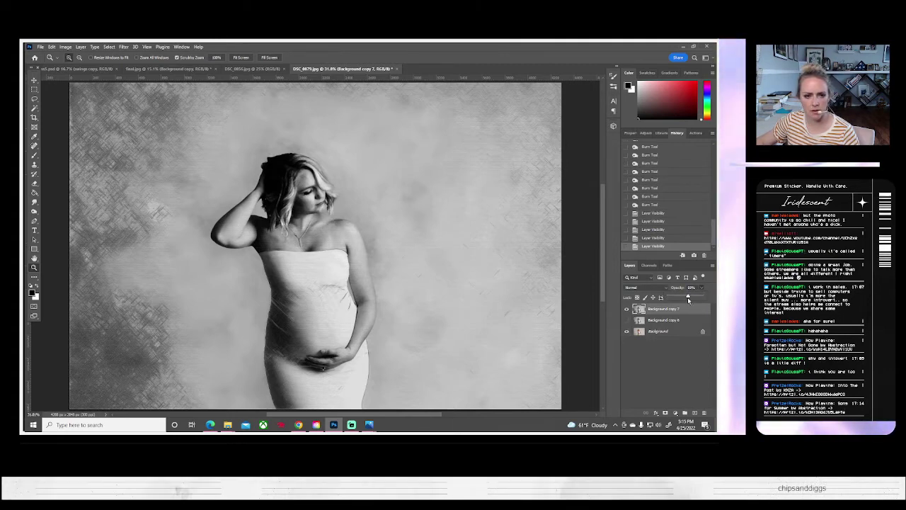
{"action": "mouse_move", "coordinate": [700, 297]}
{"action": "left_mouse_down"}
{"action": "mouse_move", "coordinate": [685, 301]}
{"action": "mouse_move", "coordinate": [694, 299]}
{"action": "left_mouse_up"}
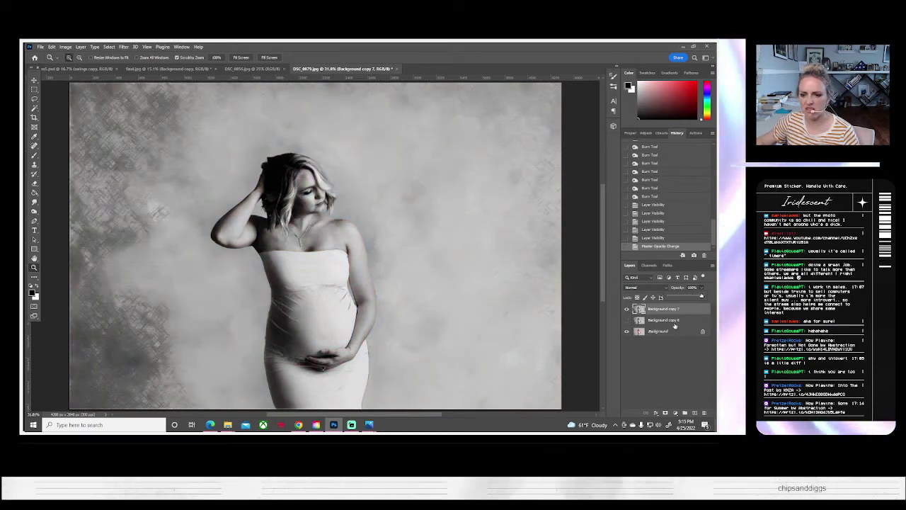
{"action": "left_click", "coordinate": [627, 321]}
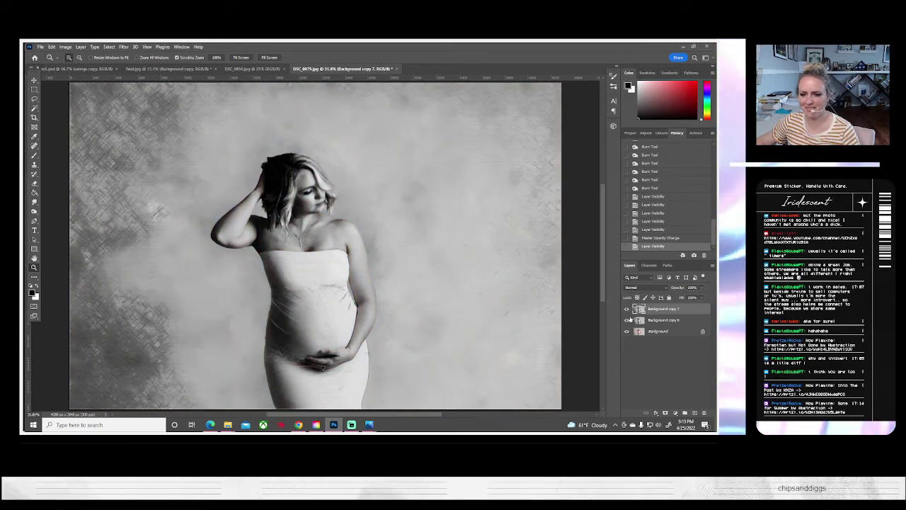
{"action": "left_click", "coordinate": [626, 309]}
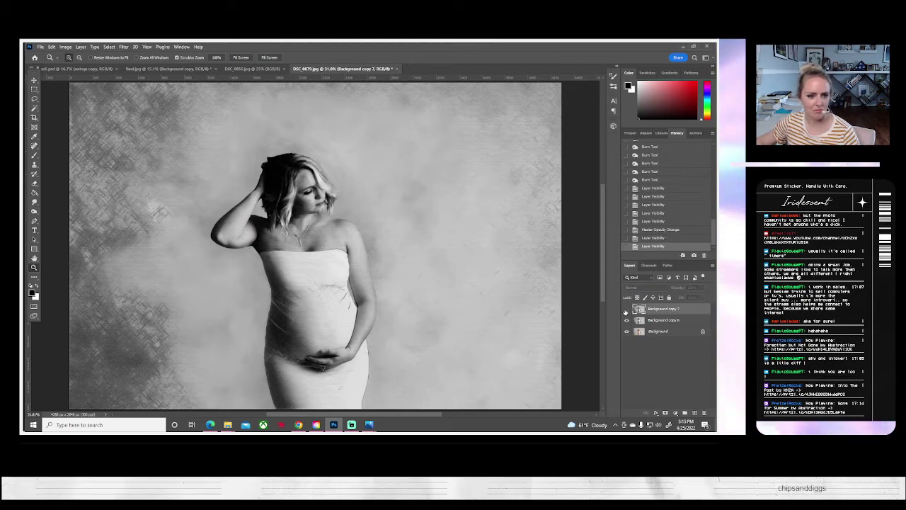
{"action": "left_click", "coordinate": [626, 309]}
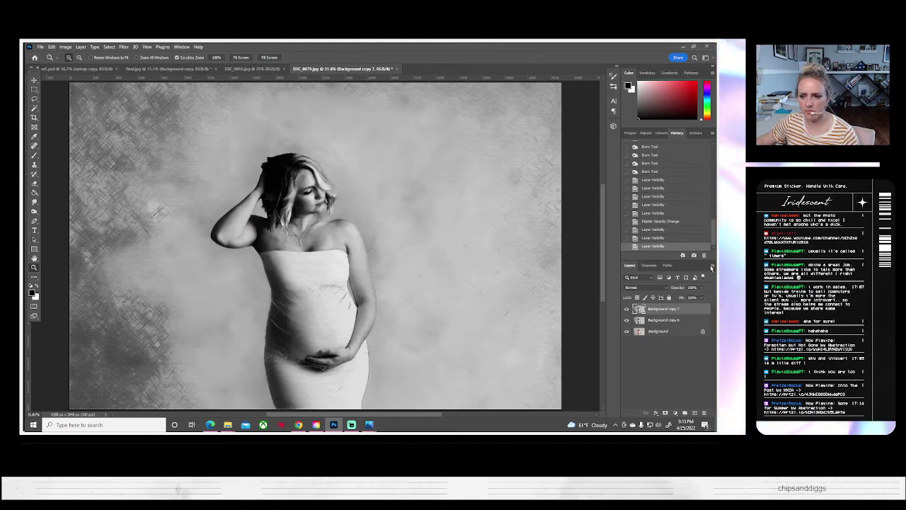
- Add a new empty layer above Background copy 7 and sample the light dress tone for the Brush tool
{"action": "right_click", "coordinate": [669, 310]}
{"action": "left_click", "coordinate": [648, 139]}
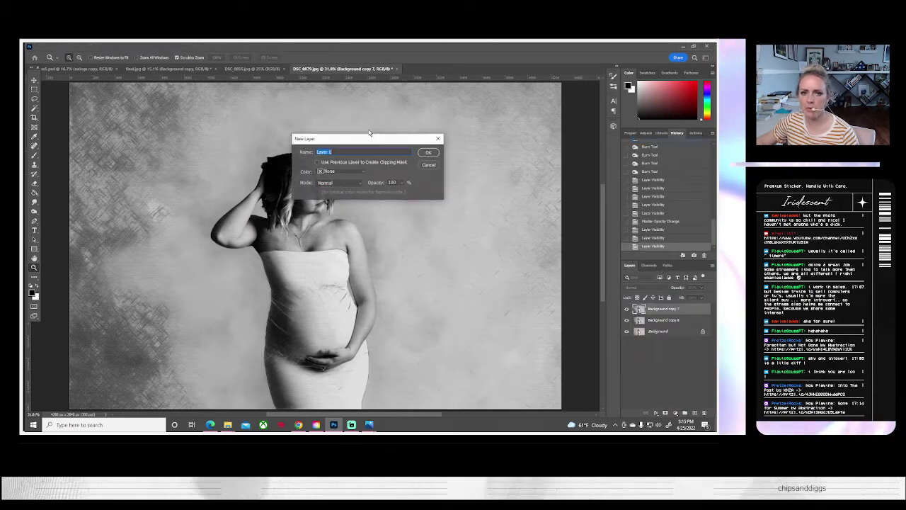
{"action": "left_click", "coordinate": [429, 152]}
{"action": "left_click", "coordinate": [34, 155]}
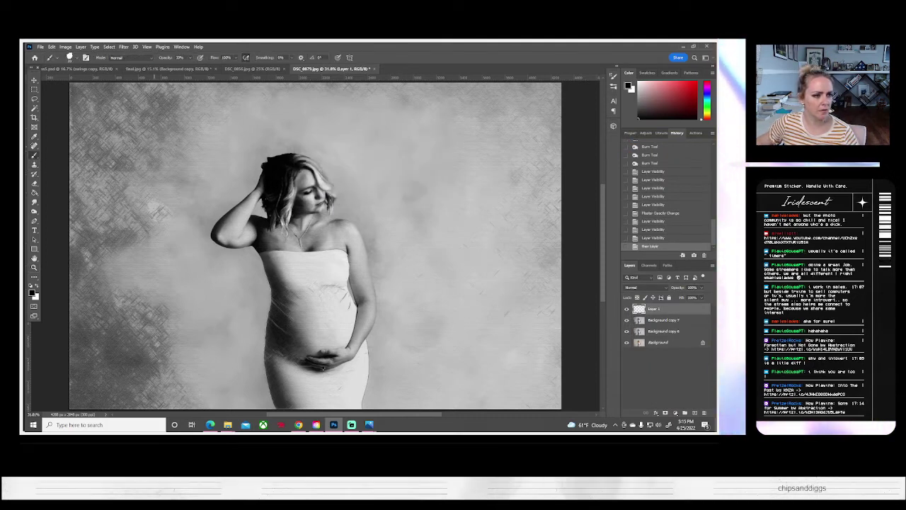
{"action": "left_click", "coordinate": [70, 58]}
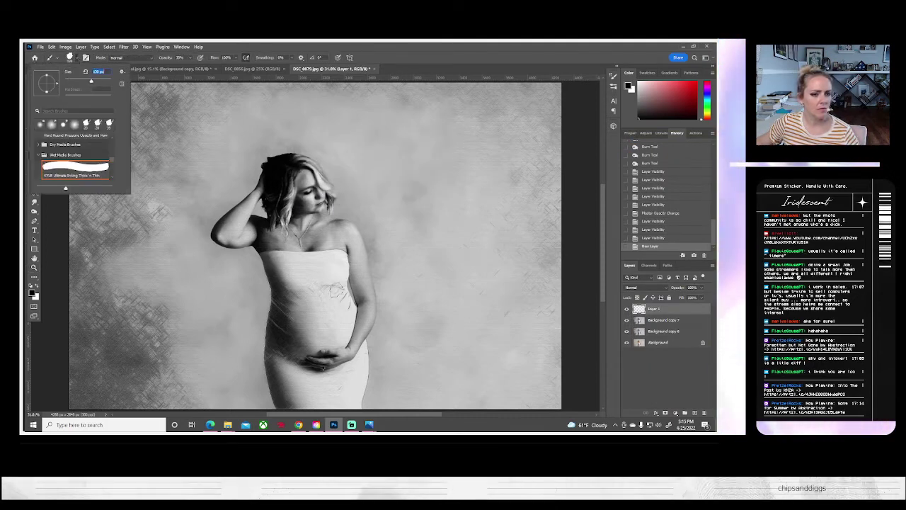
{"action": "left_click", "coordinate": [333, 267], "text": "alt"}
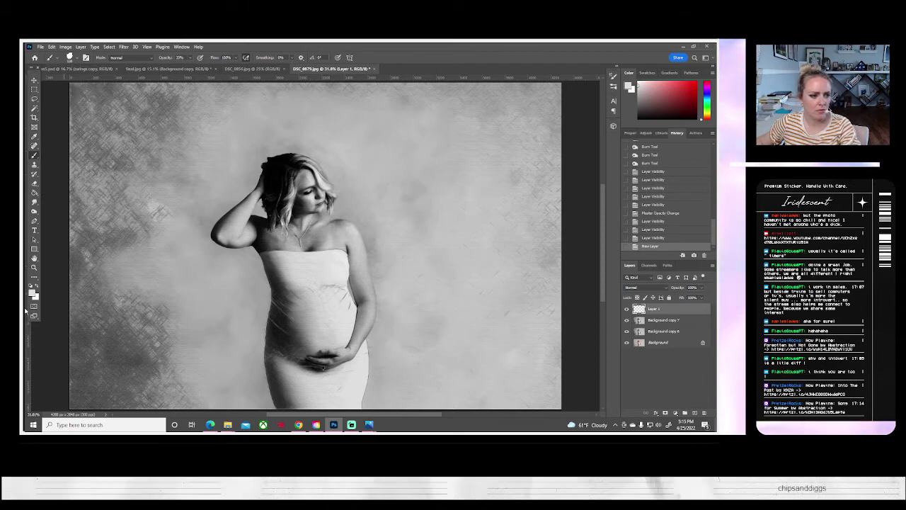
- Sample the pink of the dress from the original Background layer, temporarily hiding the two black-and-white copies above it
{"action": "left_click", "coordinate": [701, 344]}
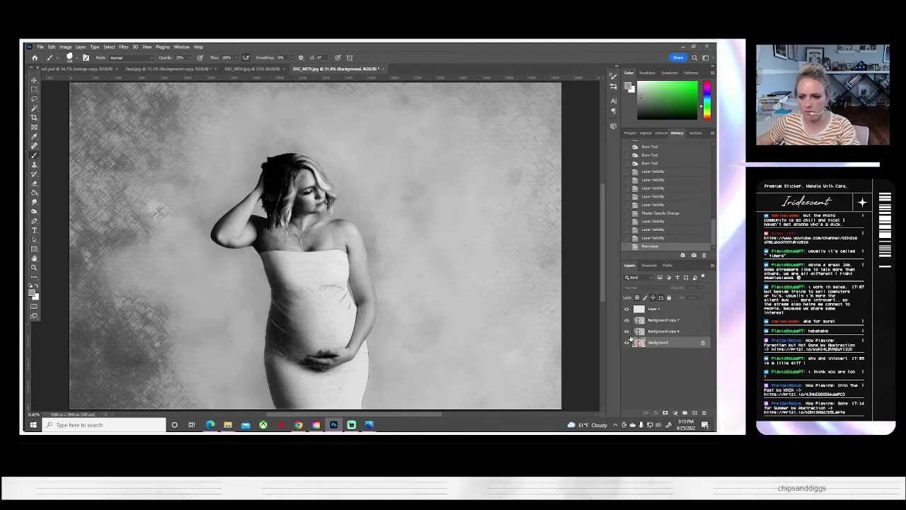
{"action": "left_click", "coordinate": [626, 327]}
{"action": "left_click", "coordinate": [626, 321]}
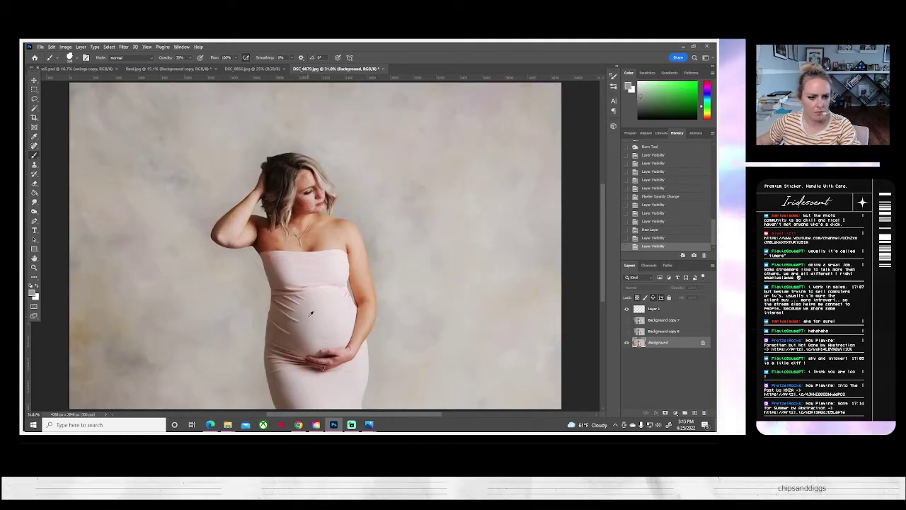
{"action": "left_click", "coordinate": [285, 274], "text": "alt"}
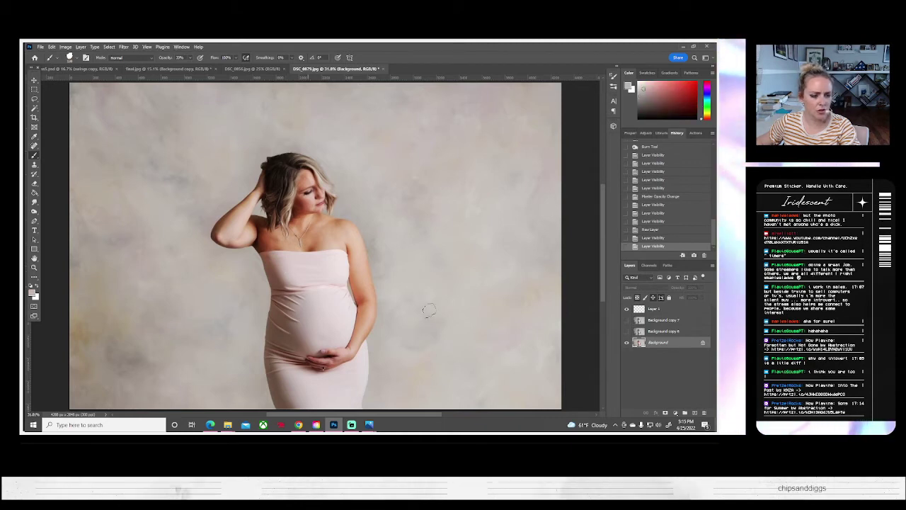
{"action": "left_click", "coordinate": [627, 320]}
{"action": "left_click", "coordinate": [627, 332]}
- Paint the sampled pink down the middle of the dress, from bodice over the belly to the skirt, on the new layer
{"action": "left_click", "coordinate": [658, 308]}
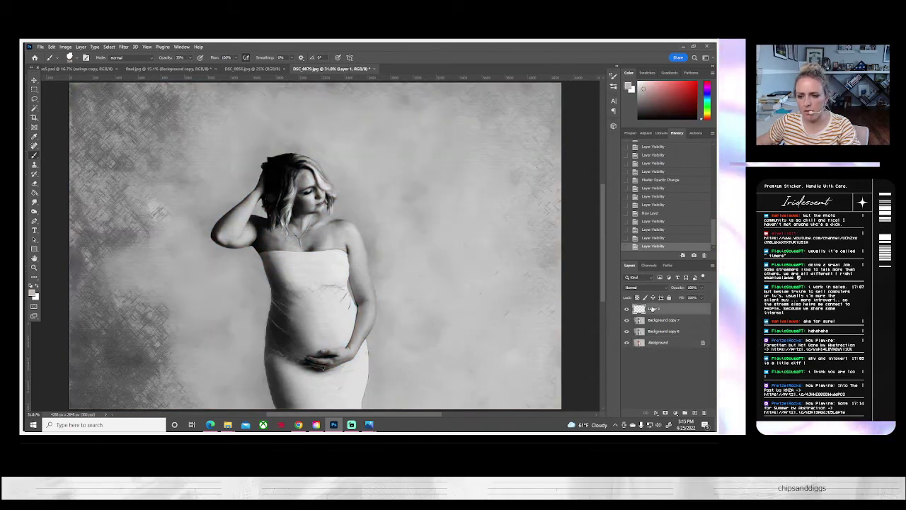
{"action": "mouse_move", "coordinate": [348, 269]}
{"action": "left_mouse_down"}
{"action": "mouse_move", "coordinate": [340, 268]}
{"action": "mouse_move", "coordinate": [333, 291]}
{"action": "left_mouse_up"}
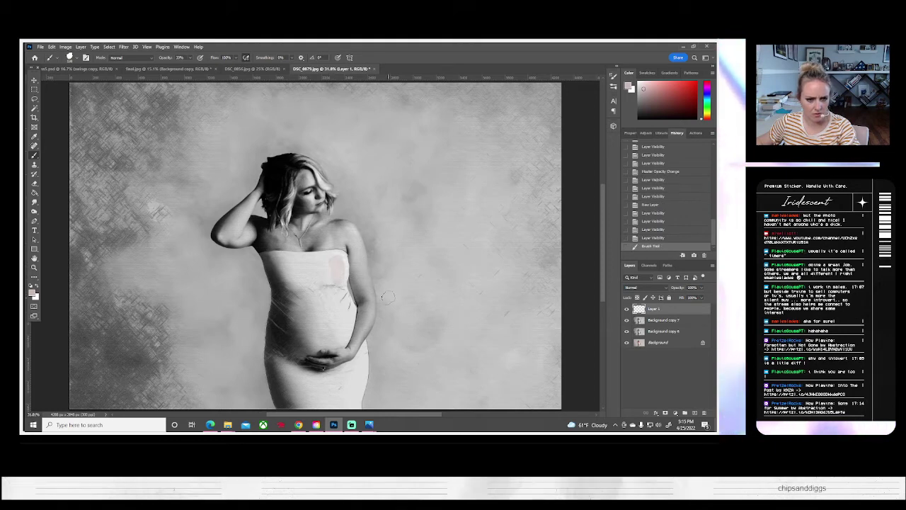
{"action": "key", "text": "ctrl+z"}
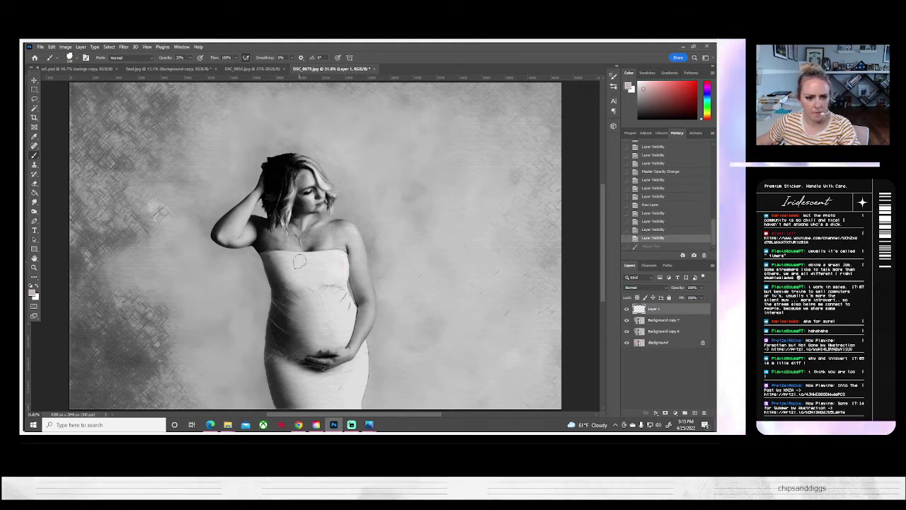
{"action": "mouse_move", "coordinate": [308, 294]}
{"action": "left_mouse_down"}
{"action": "mouse_move", "coordinate": [320, 344]}
{"action": "mouse_move", "coordinate": [301, 300]}
{"action": "mouse_move", "coordinate": [307, 278]}
{"action": "left_mouse_up"}
{"action": "mouse_move", "coordinate": [313, 392]}
{"action": "left_mouse_down"}
{"action": "mouse_move", "coordinate": [309, 415]}
{"action": "mouse_move", "coordinate": [308, 384]}
{"action": "mouse_move", "coordinate": [305, 409]}
{"action": "mouse_move", "coordinate": [298, 388]}
{"action": "left_mouse_up"}
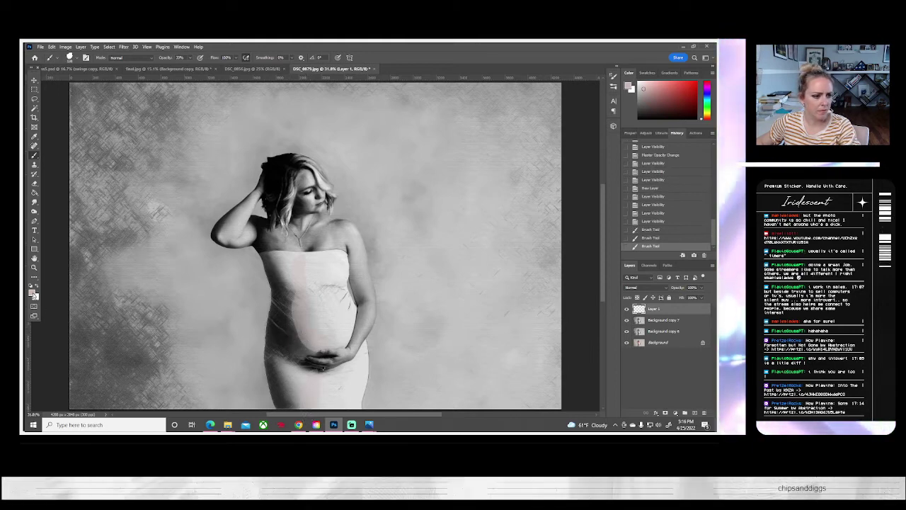
- Set the brush color to dusky pink a08481 and paint the shaded side of the dress over bodice, belly and skirt
{"action": "left_click", "coordinate": [31, 293]}
{"action": "left_click", "coordinate": [460, 148]}
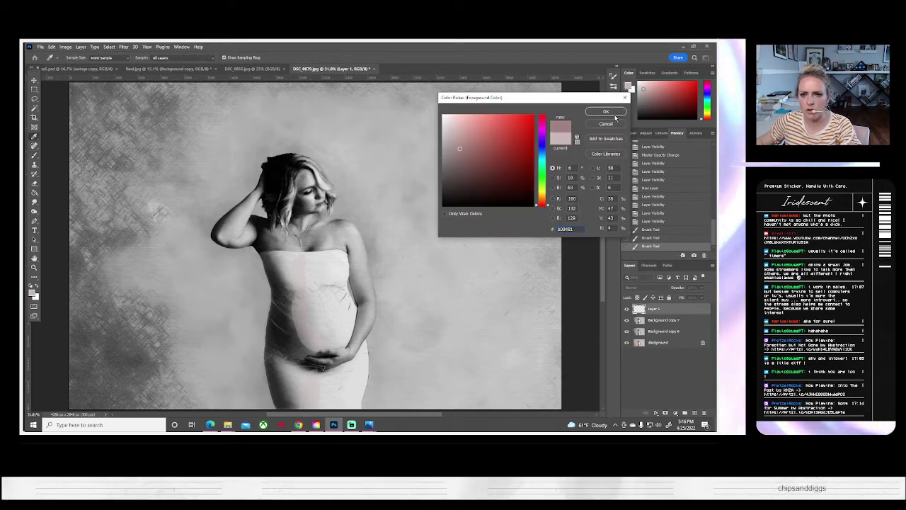
{"action": "left_click", "coordinate": [606, 112]}
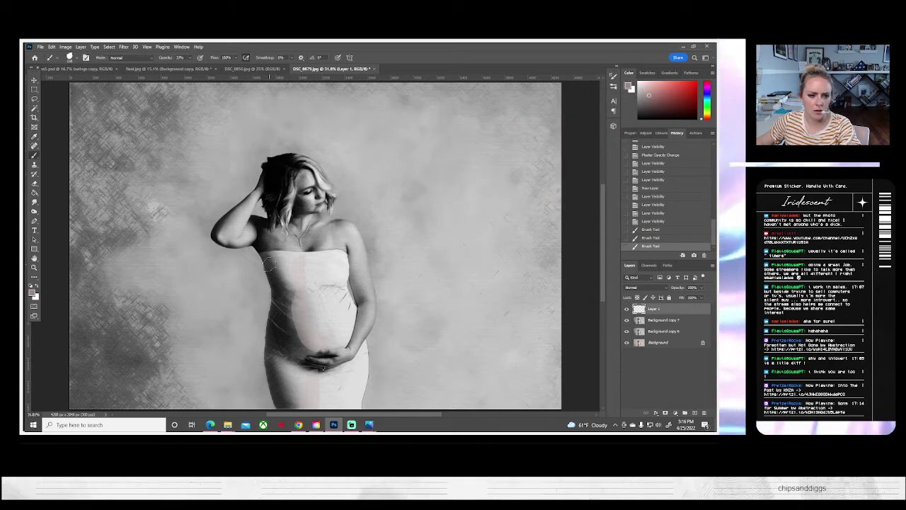
{"action": "left_click_drag", "start_coordinate": [282, 290], "coordinate": [301, 356]}
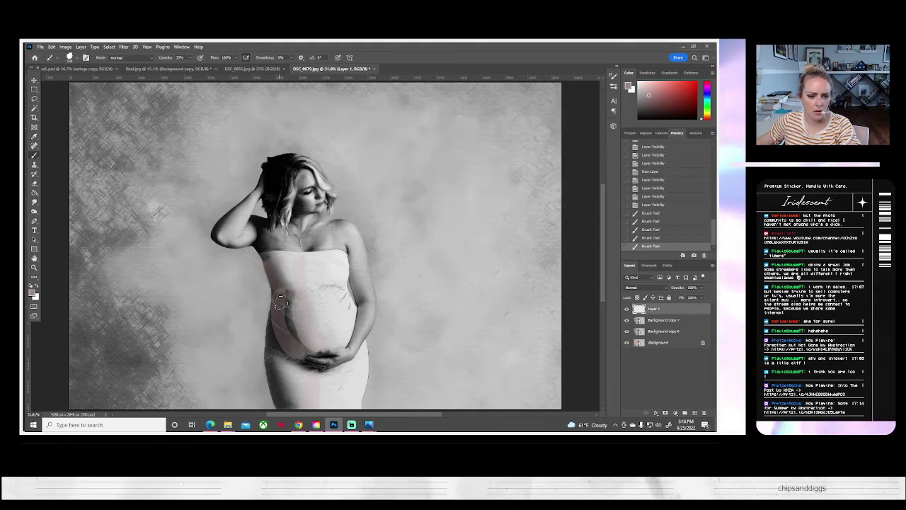
{"action": "mouse_move", "coordinate": [279, 298]}
{"action": "left_mouse_down"}
{"action": "mouse_move", "coordinate": [293, 400]}
{"action": "mouse_move", "coordinate": [280, 363]}
{"action": "mouse_move", "coordinate": [294, 409]}
{"action": "left_mouse_up"}
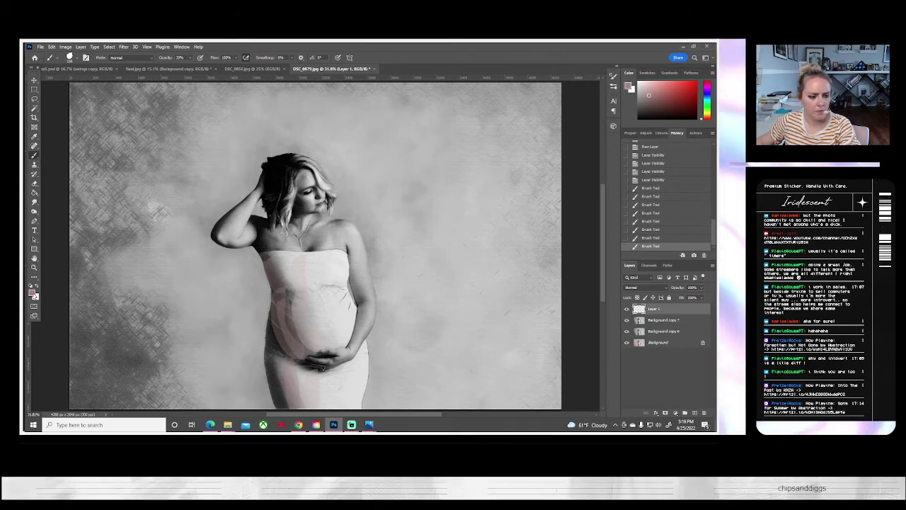
- Set the brush color to light pink e8c4c0 and paint the lit side of the dress from bodice to skirt
{"action": "left_click", "coordinate": [32, 291]}
{"action": "left_click", "coordinate": [457, 123]}
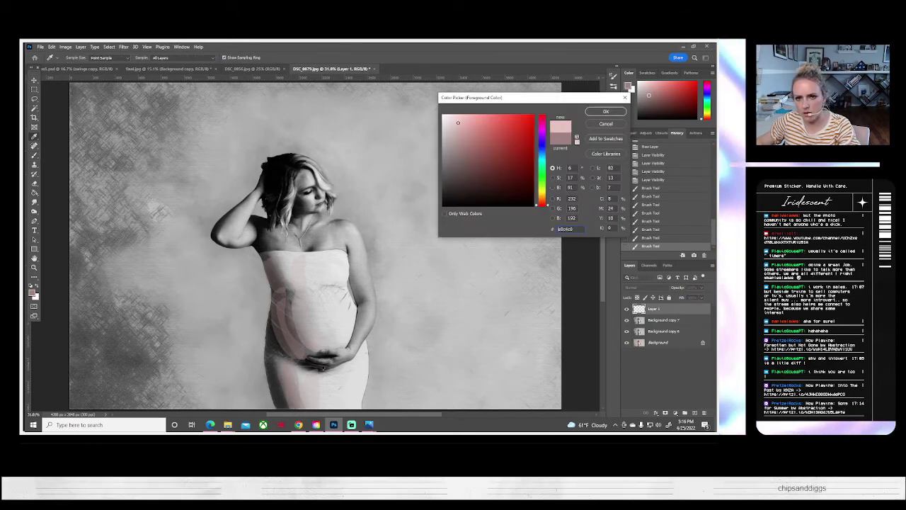
{"action": "left_click", "coordinate": [604, 114]}
{"action": "left_click_drag", "start_coordinate": [327, 256], "coordinate": [342, 332]}
{"action": "mouse_move", "coordinate": [332, 296]}
{"action": "left_mouse_down"}
{"action": "mouse_move", "coordinate": [353, 369]}
{"action": "mouse_move", "coordinate": [336, 418]}
{"action": "left_mouse_up"}
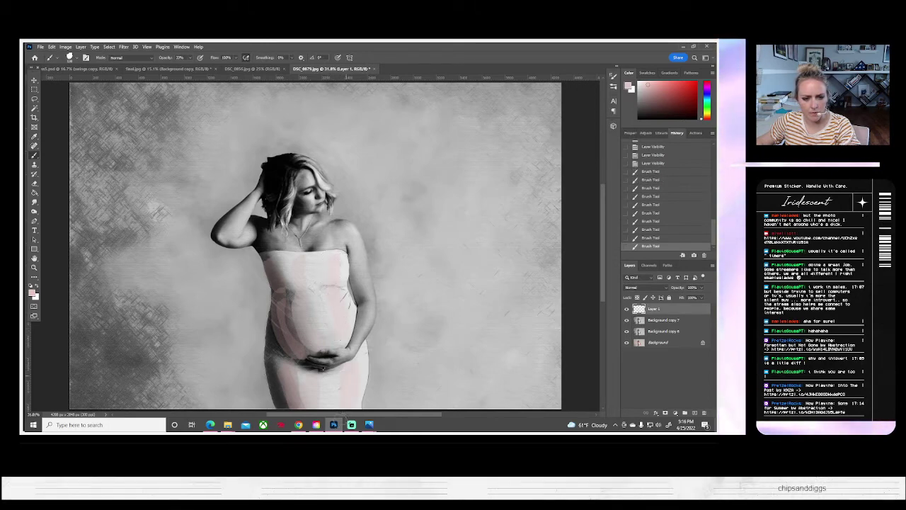
- Blend the pink strokes across the dress bodice and below the bust with the Smudge tool
{"action": "left_click", "coordinate": [34, 203]}
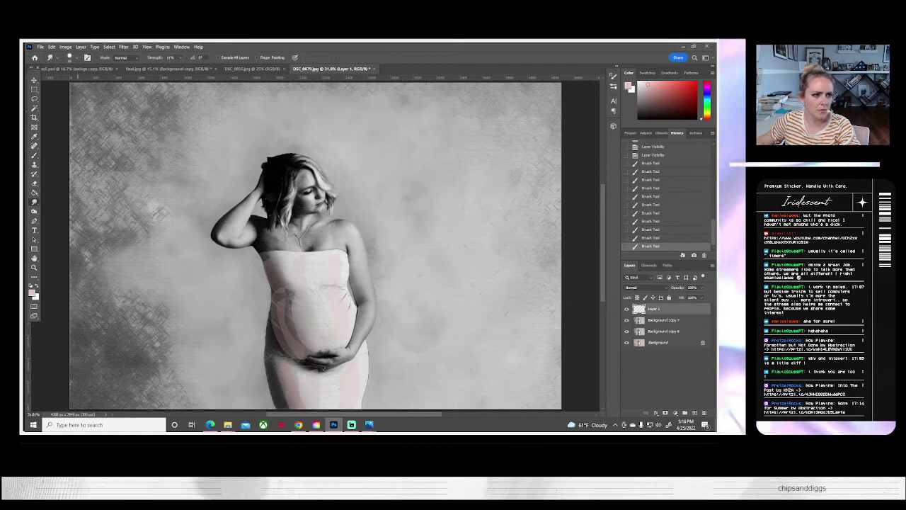
{"action": "left_click", "coordinate": [71, 57]}
{"action": "left_click", "coordinate": [266, 271]}
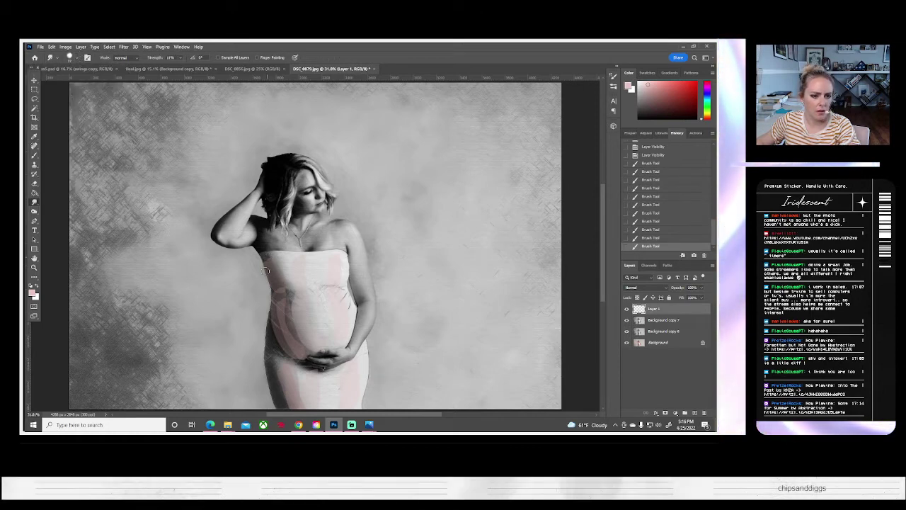
{"action": "left_click_drag", "start_coordinate": [267, 259], "coordinate": [304, 260]}
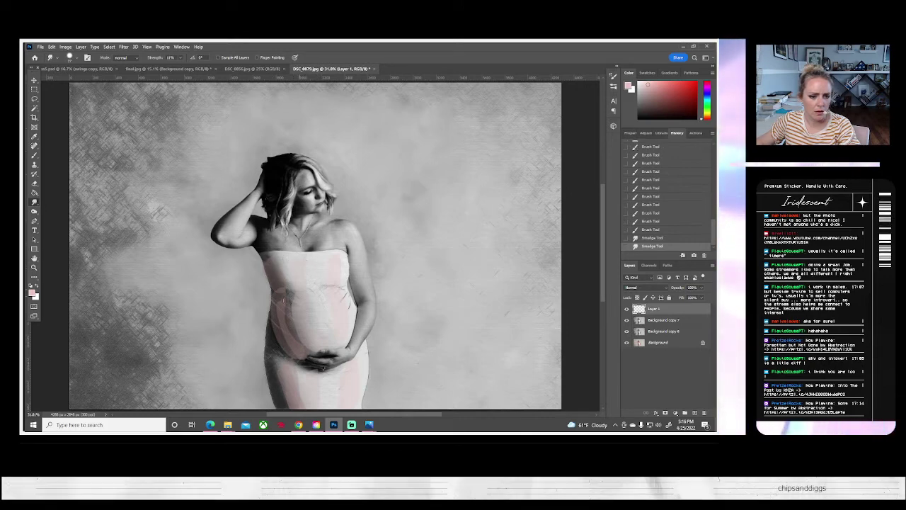
{"action": "left_click_drag", "start_coordinate": [286, 283], "coordinate": [290, 285]}
- Check the dress without the pink paint layer and smudge the strokes along both sides of the belly
{"action": "left_click", "coordinate": [626, 310]}
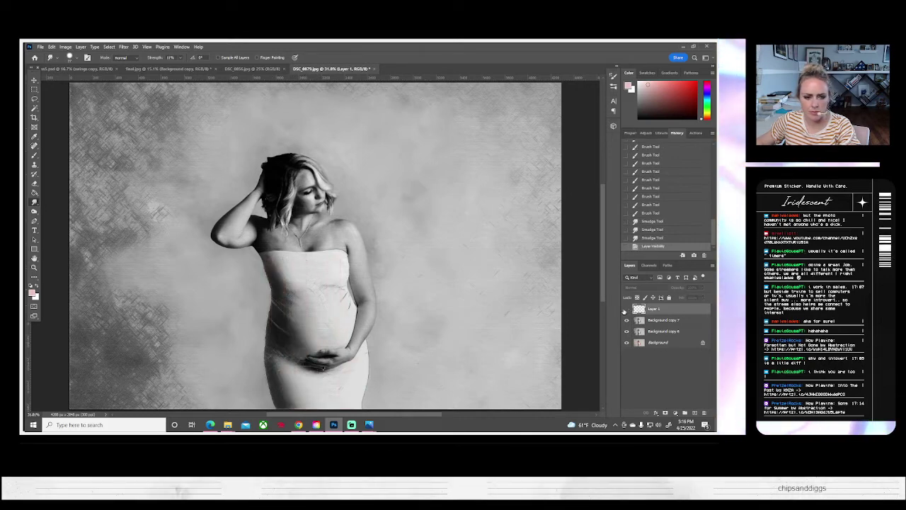
{"action": "left_click", "coordinate": [626, 310]}
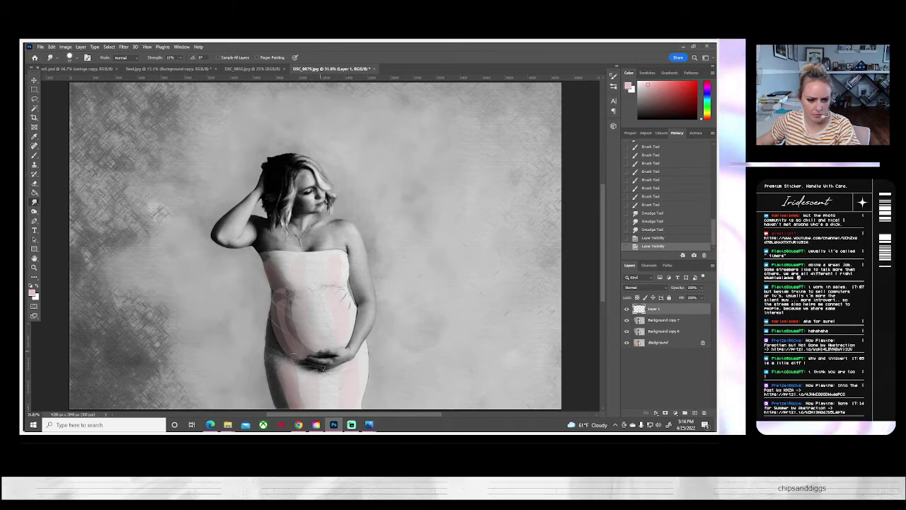
{"action": "left_click_drag", "start_coordinate": [283, 344], "coordinate": [295, 335]}
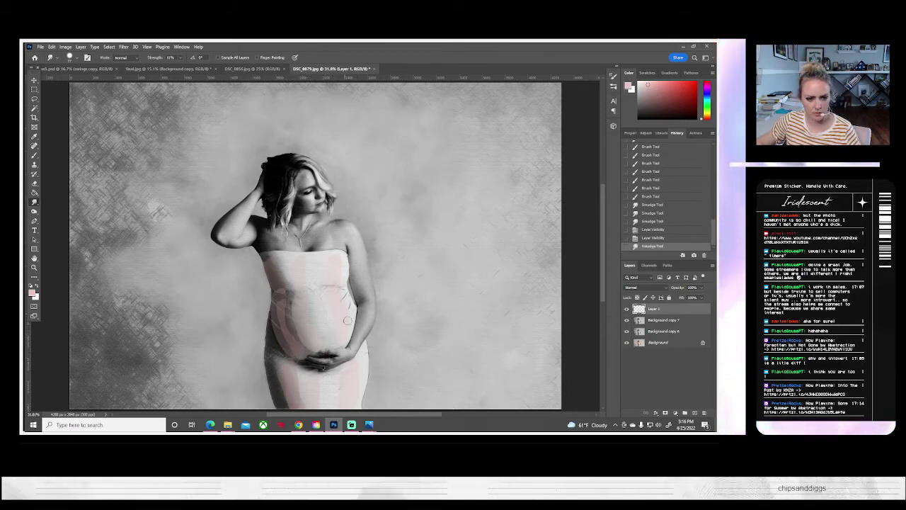
{"action": "left_click_drag", "start_coordinate": [347, 320], "coordinate": [345, 325]}
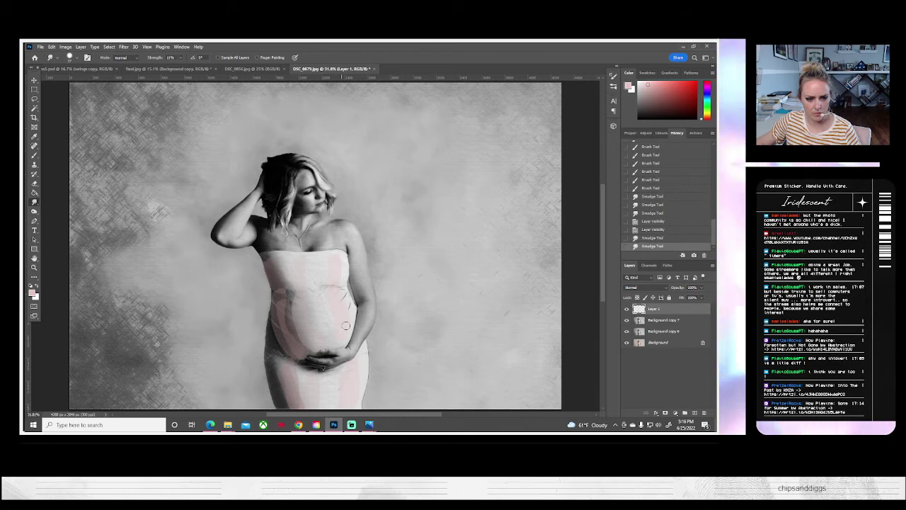
- Compare the dress with and without the pink paint layer, leaving that layer hidden
{"action": "left_click", "coordinate": [626, 310]}
{"action": "left_click", "coordinate": [627, 310]}
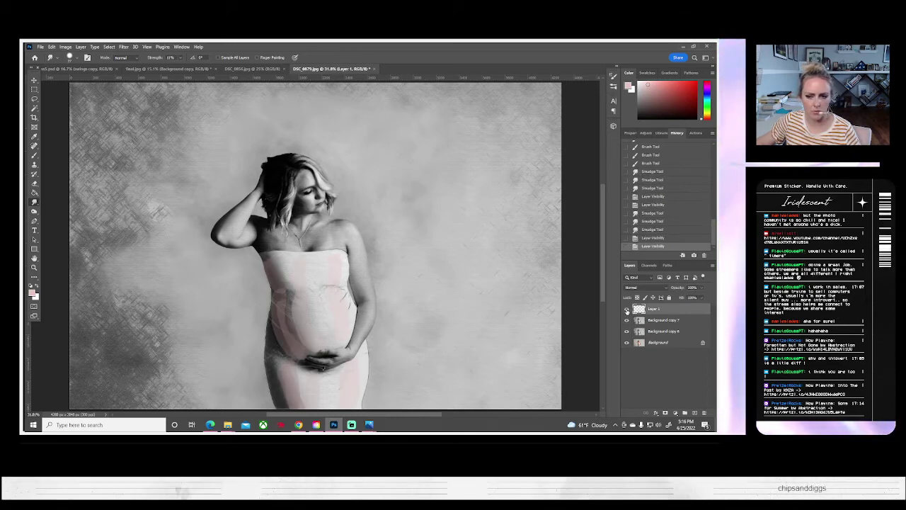
{"action": "left_click", "coordinate": [627, 309]}
{"action": "left_click", "coordinate": [626, 309]}
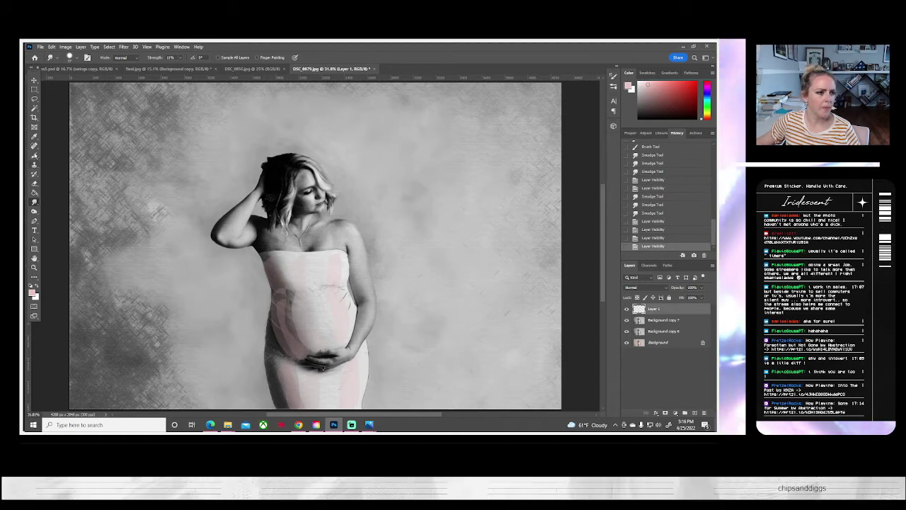
{"action": "left_click", "coordinate": [626, 309]}
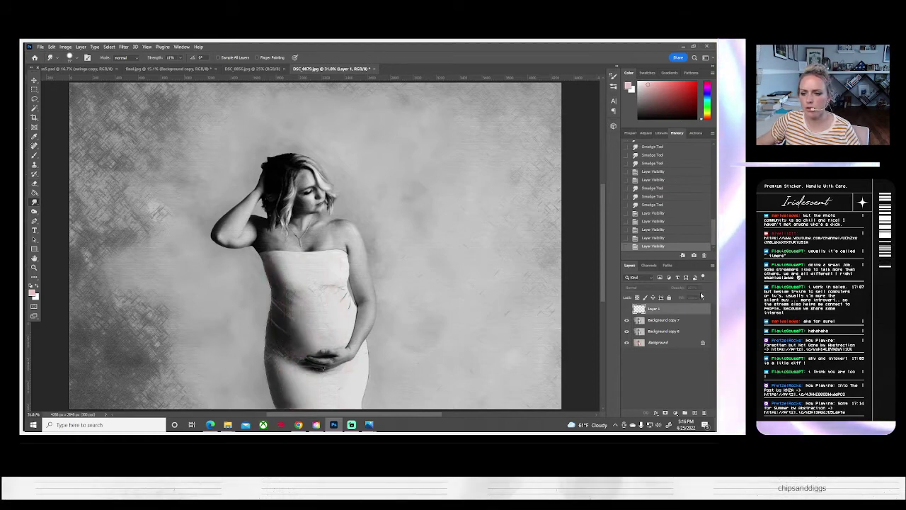
- Create a new empty layer in Normal mode at 100% opacity above the hidden pink paint layer
{"action": "left_click", "coordinate": [713, 265]}
{"action": "left_click", "coordinate": [648, 89]}
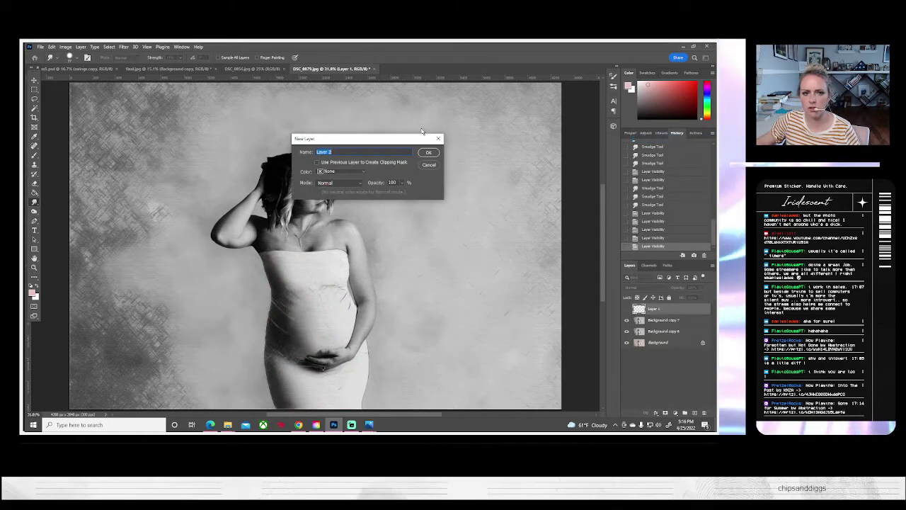
{"action": "left_click", "coordinate": [432, 154]}
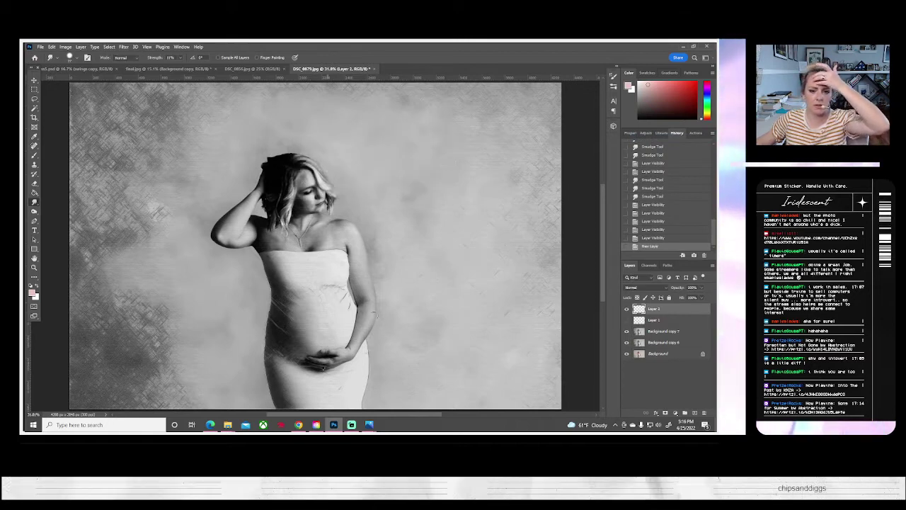
- Try a Brightness/Contrast adjustment with brightness 150 and contrast -33 on the Background copy 7 layer, then discard it
{"action": "left_click", "coordinate": [659, 332]}
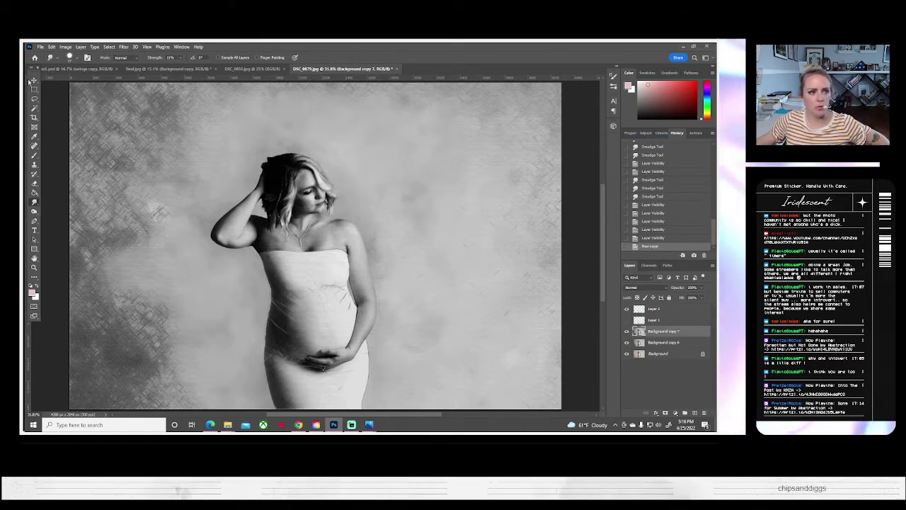
{"action": "left_click", "coordinate": [64, 47]}
{"action": "mouse_move", "coordinate": [107, 66]}
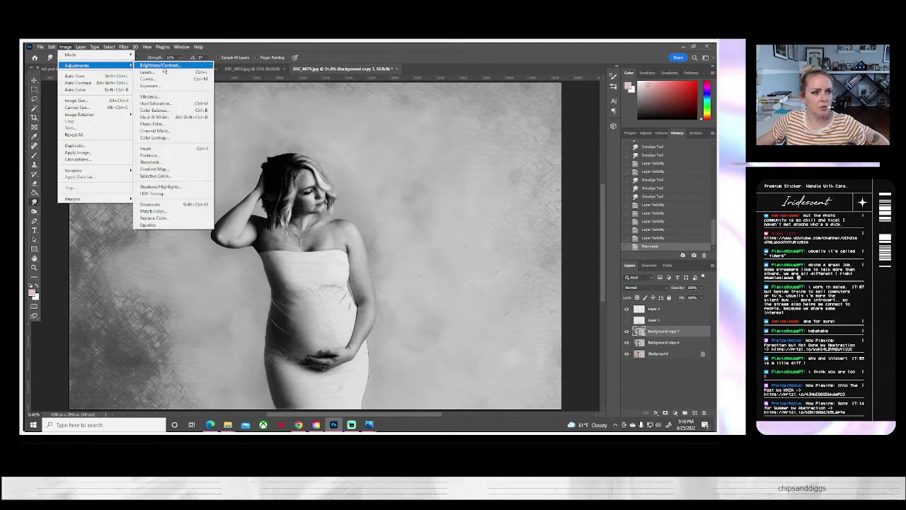
{"action": "left_click", "coordinate": [162, 66]}
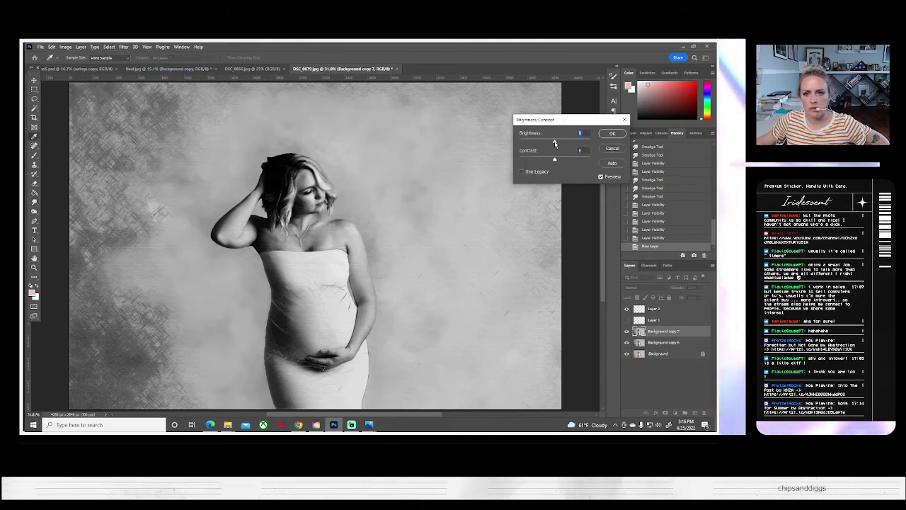
{"action": "left_click_drag", "start_coordinate": [555, 141], "coordinate": [644, 172]}
{"action": "mouse_move", "coordinate": [520, 143]}
{"action": "left_mouse_down"}
{"action": "mouse_move", "coordinate": [591, 144]}
{"action": "mouse_move", "coordinate": [553, 160]}
{"action": "mouse_move", "coordinate": [519, 160]}
{"action": "left_mouse_up"}
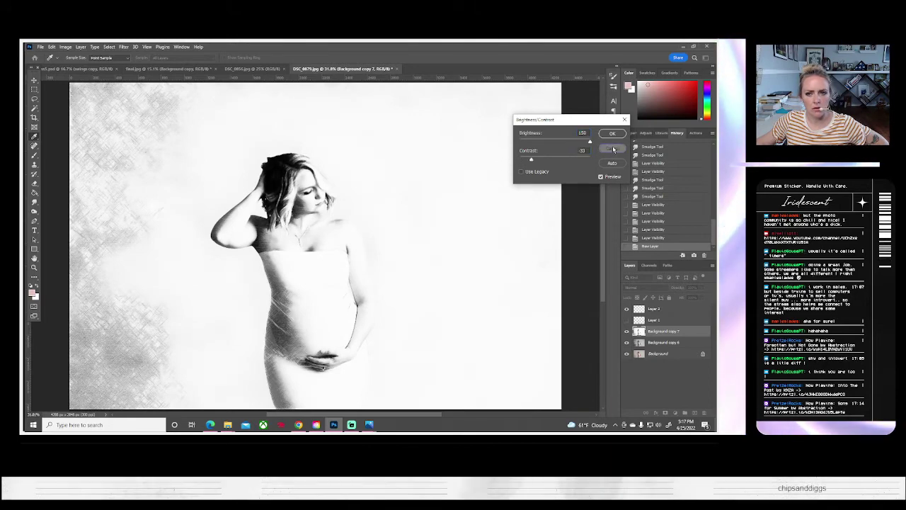
{"action": "left_click", "coordinate": [612, 148]}
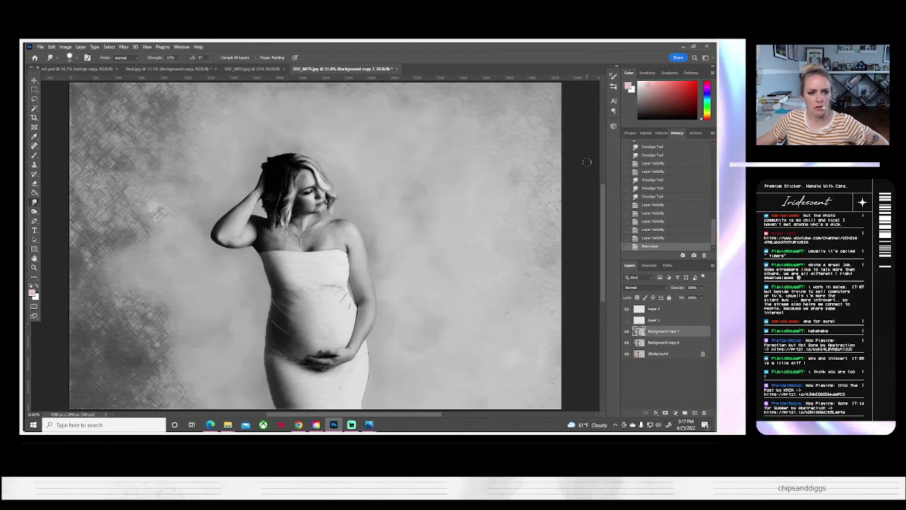
- Try a Levels adjustment on Background copy 7 with input levels 30, 9.99 and 246, discarding the result
{"action": "left_click", "coordinate": [65, 46]}
{"action": "mouse_move", "coordinate": [85, 65]}
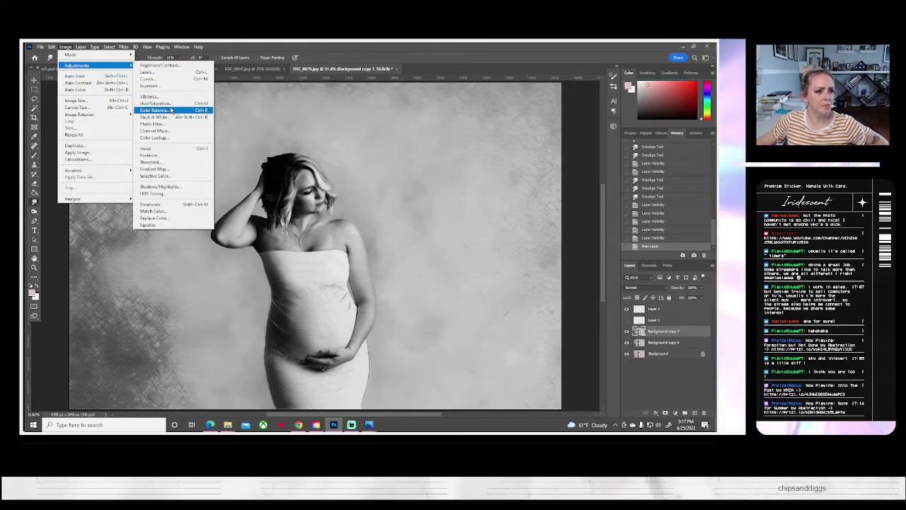
{"action": "left_click", "coordinate": [163, 72]}
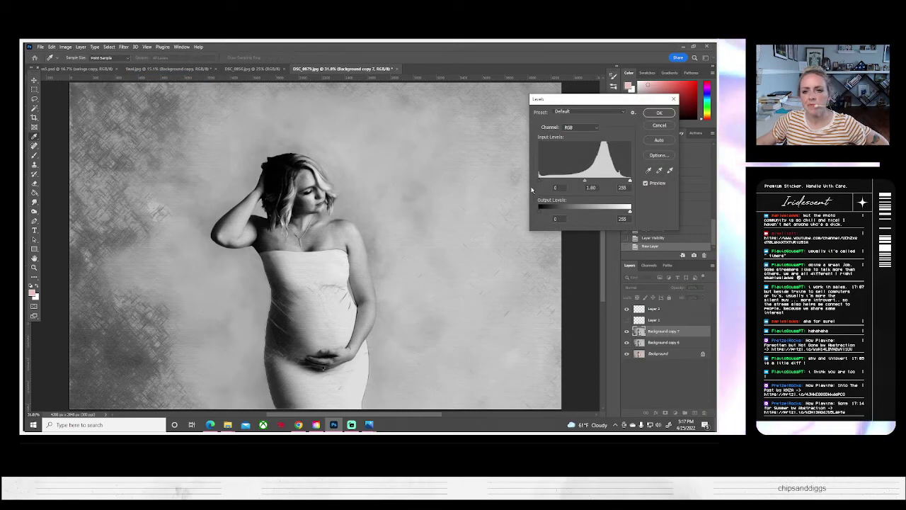
{"action": "left_click_drag", "start_coordinate": [539, 181], "coordinate": [549, 181]}
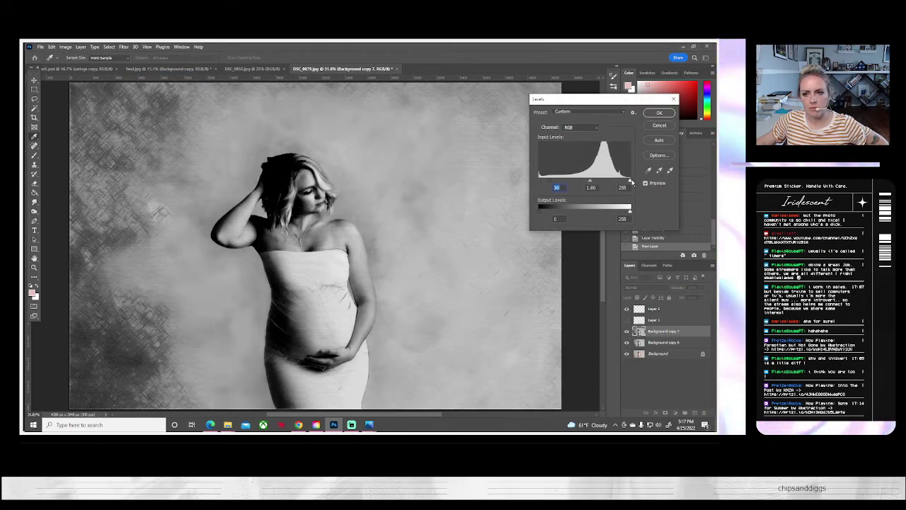
{"action": "left_click_drag", "start_coordinate": [628, 181], "coordinate": [546, 186]}
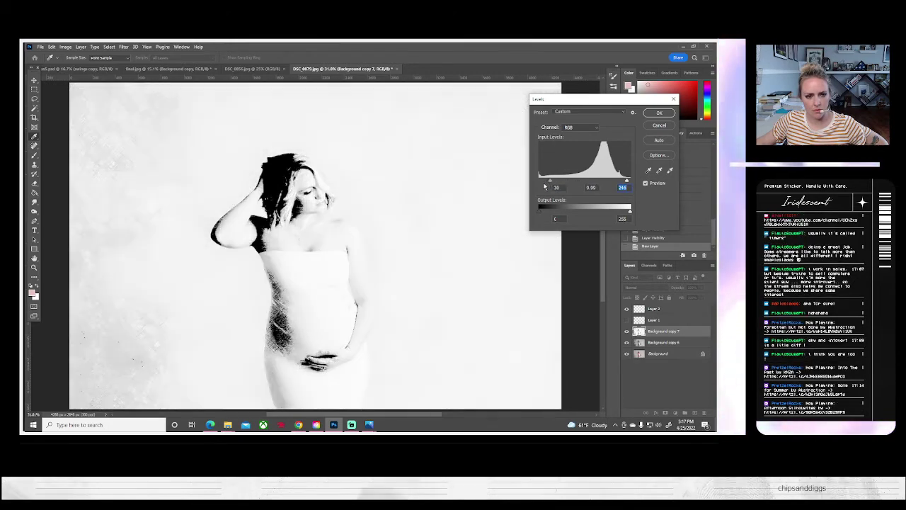
{"action": "left_click", "coordinate": [659, 125]}
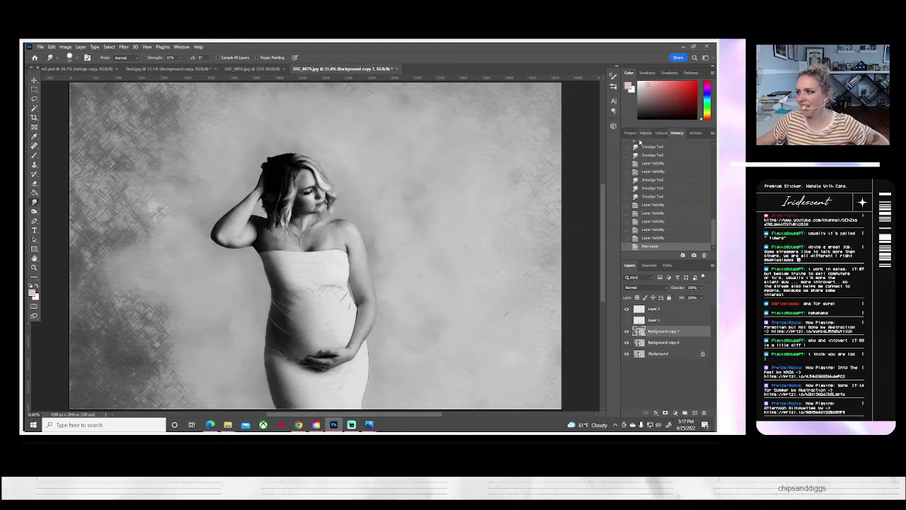
- Try a Hue/Saturation adjustment on Background copy 7 with saturation -100, a shifted hue and lightness +60, discarding the result
{"action": "left_click", "coordinate": [65, 47]}
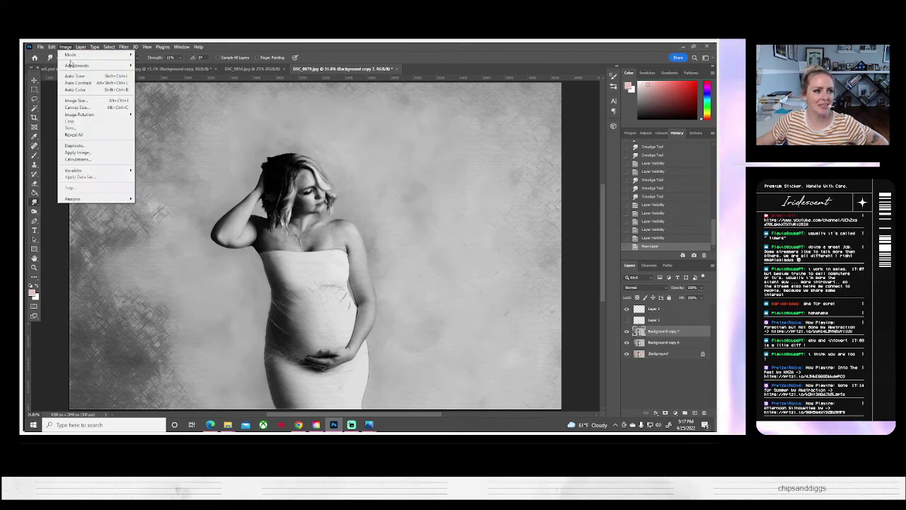
{"action": "mouse_move", "coordinate": [78, 65]}
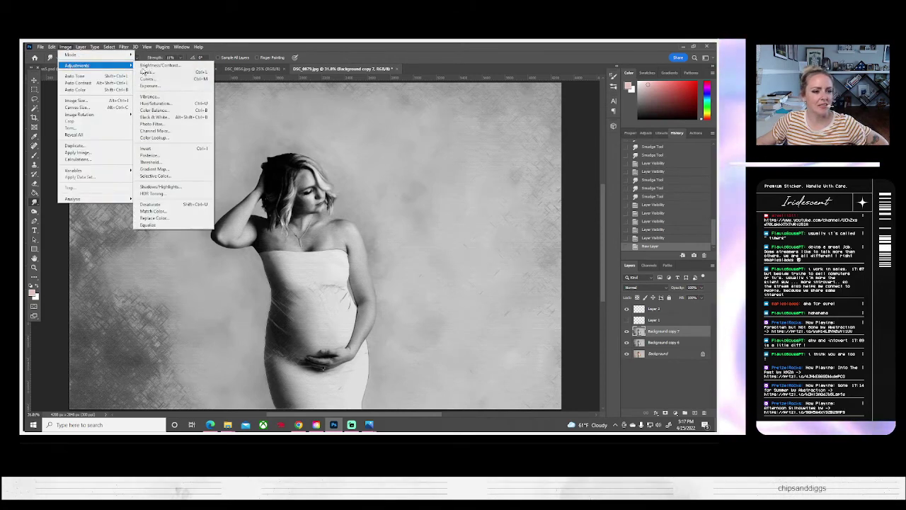
{"action": "left_click", "coordinate": [183, 106]}
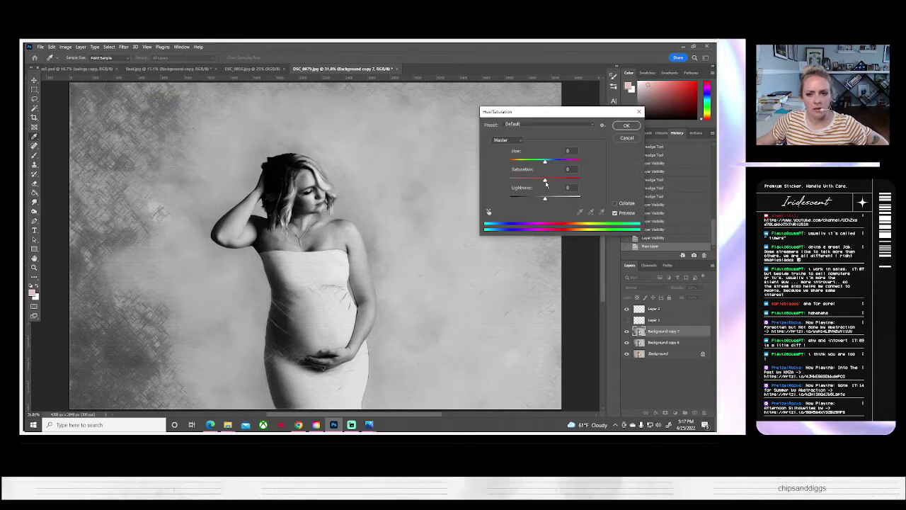
{"action": "left_click_drag", "start_coordinate": [541, 182], "coordinate": [445, 193]}
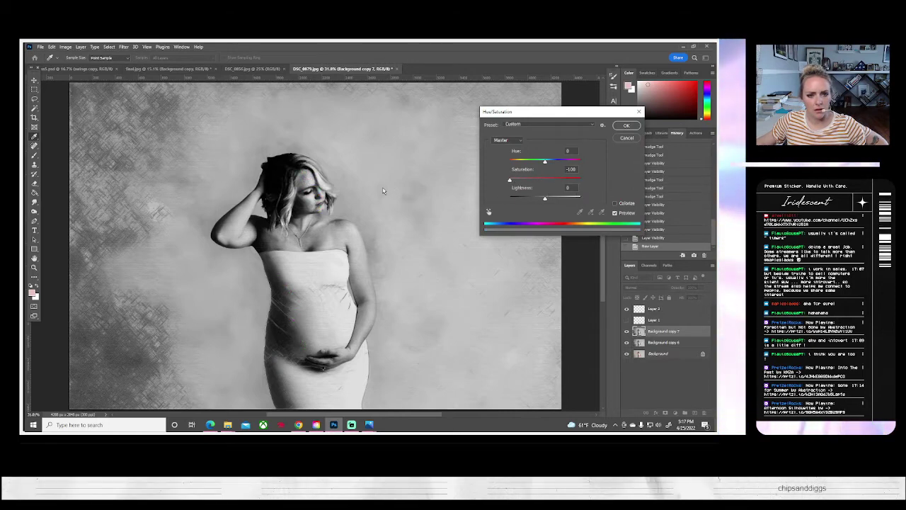
{"action": "left_click_drag", "start_coordinate": [581, 162], "coordinate": [517, 162]}
{"action": "left_click_drag", "start_coordinate": [545, 199], "coordinate": [566, 201]}
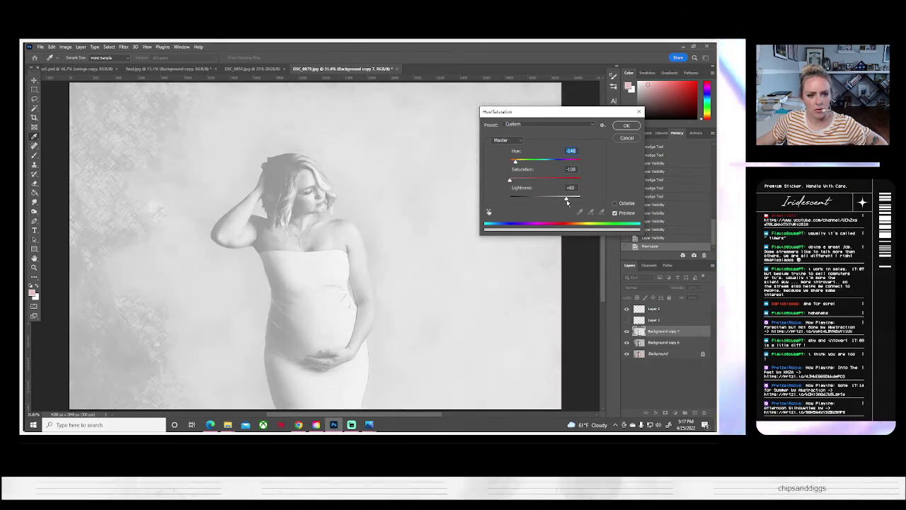
{"action": "left_click", "coordinate": [627, 137]}
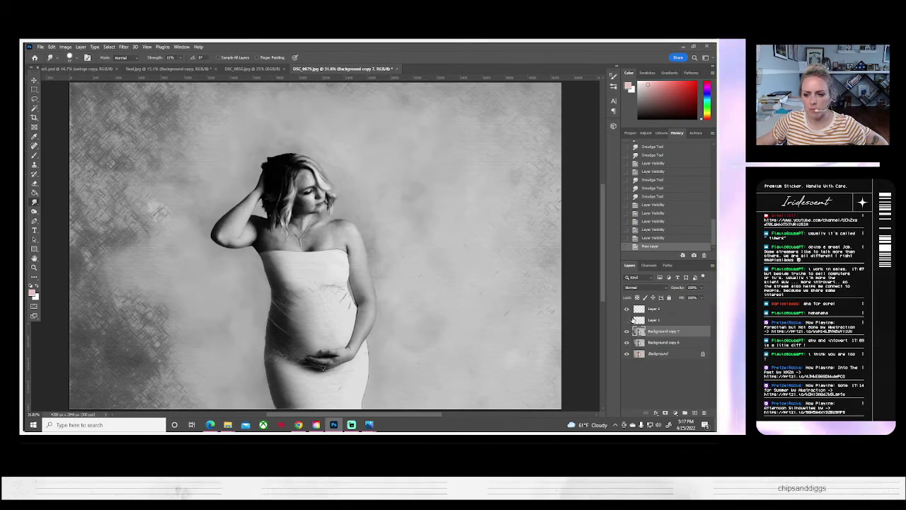
- Reset the colors to black and white, reduce the inking brush size and paint a first black stroke on the new layer at the bodice edge
{"action": "left_click", "coordinate": [652, 312]}
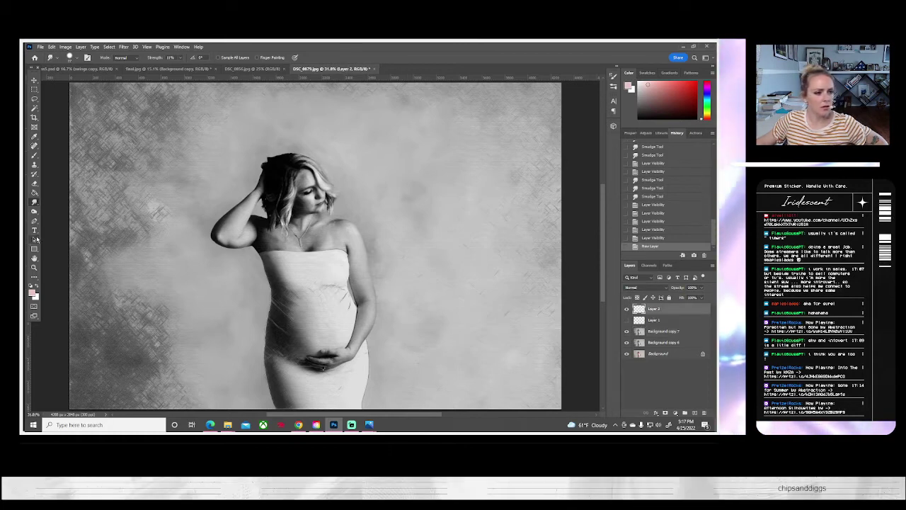
{"action": "left_click", "coordinate": [30, 284]}
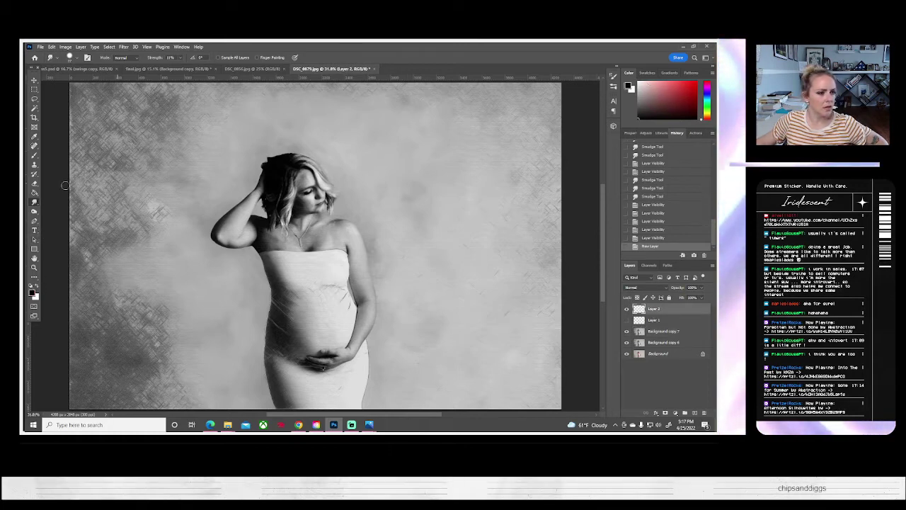
{"action": "left_click", "coordinate": [34, 154]}
{"action": "left_click", "coordinate": [70, 58]}
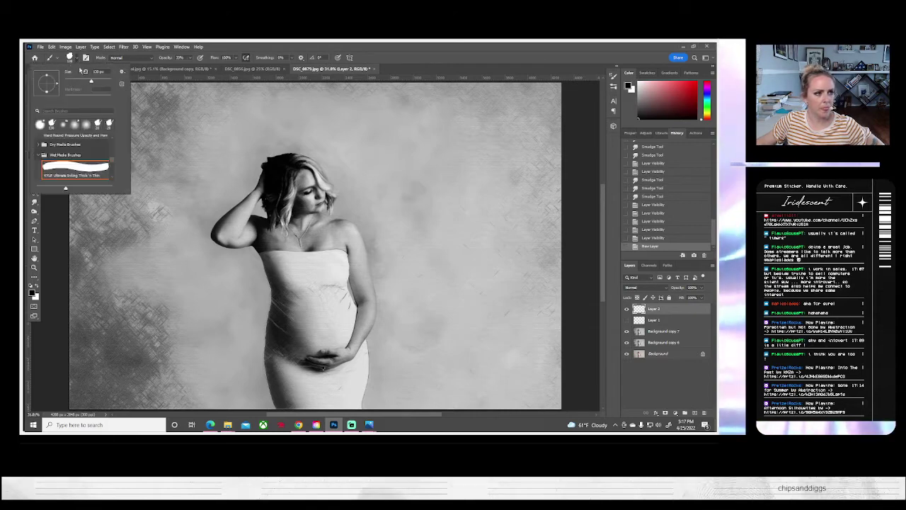
{"action": "left_click", "coordinate": [68, 82]}
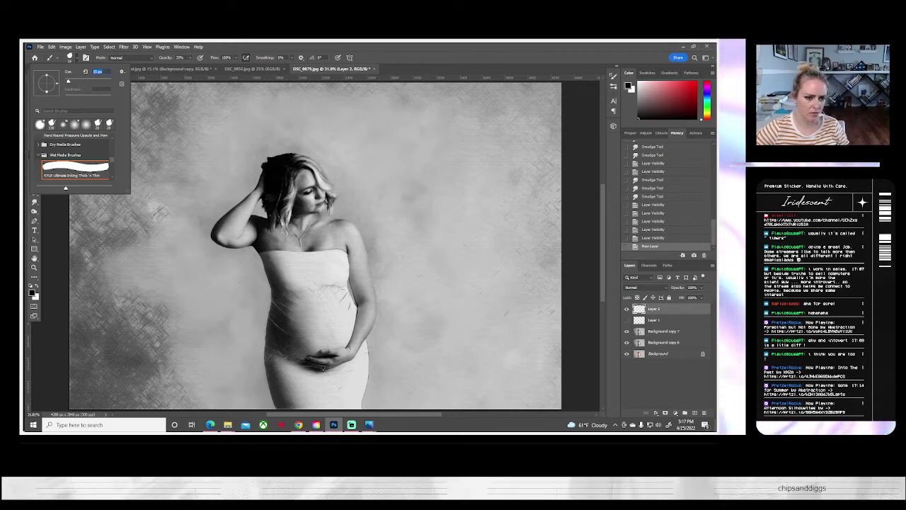
{"action": "left_click", "coordinate": [267, 265]}
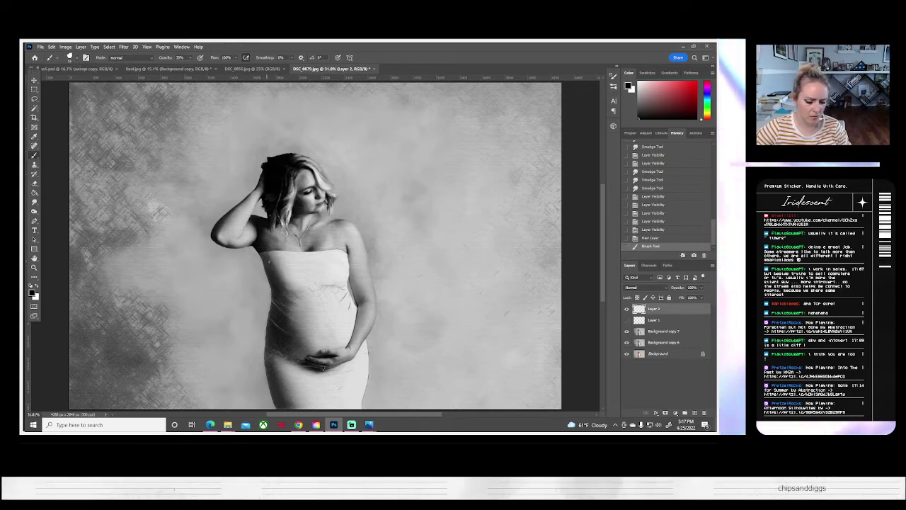
{"action": "key", "text": "ctrl+z"}
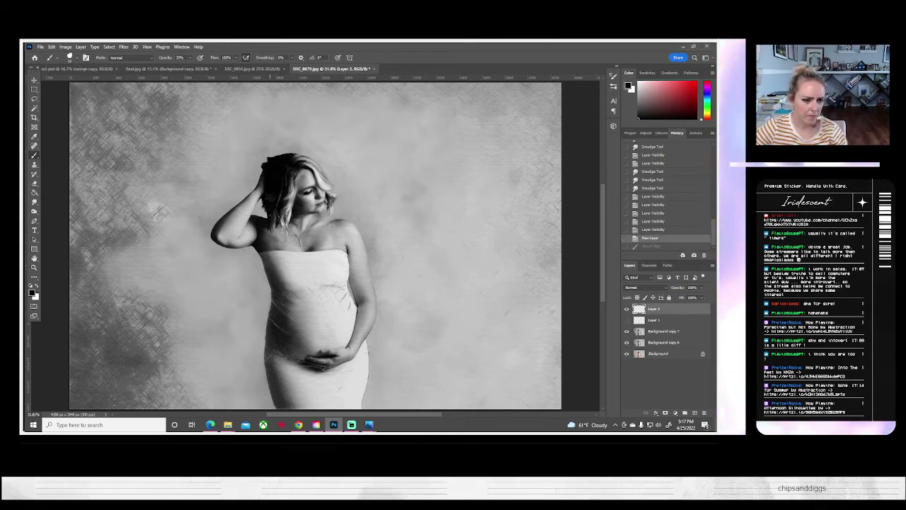
{"action": "key", "text": "ctrl+shift+z"}
- Paint short black strokes down the shaded edge of the bodice, undoing the last two
{"action": "left_click", "coordinate": [264, 265]}
{"action": "left_click", "coordinate": [265, 268]}
{"action": "left_click", "coordinate": [268, 273]}
{"action": "left_click", "coordinate": [270, 277]}
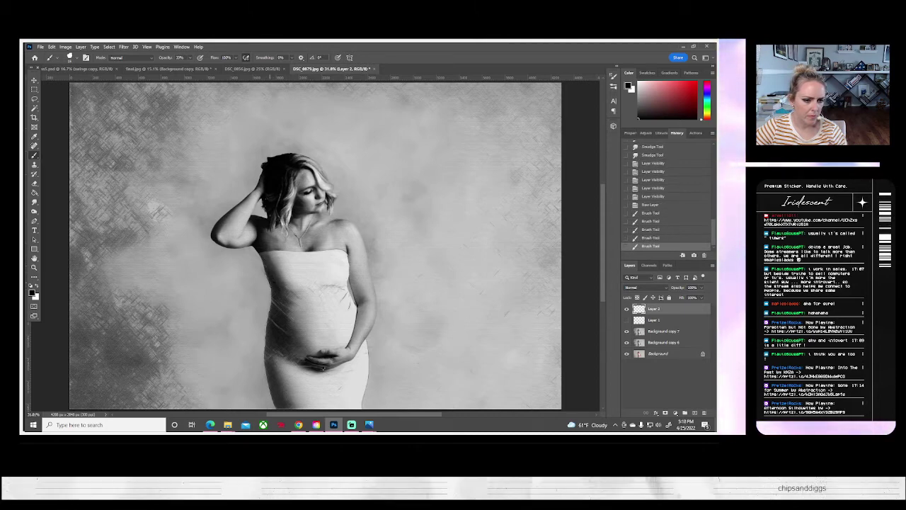
{"action": "left_click", "coordinate": [274, 284]}
{"action": "left_click", "coordinate": [273, 284]}
{"action": "key", "text": "ctrl+z"}
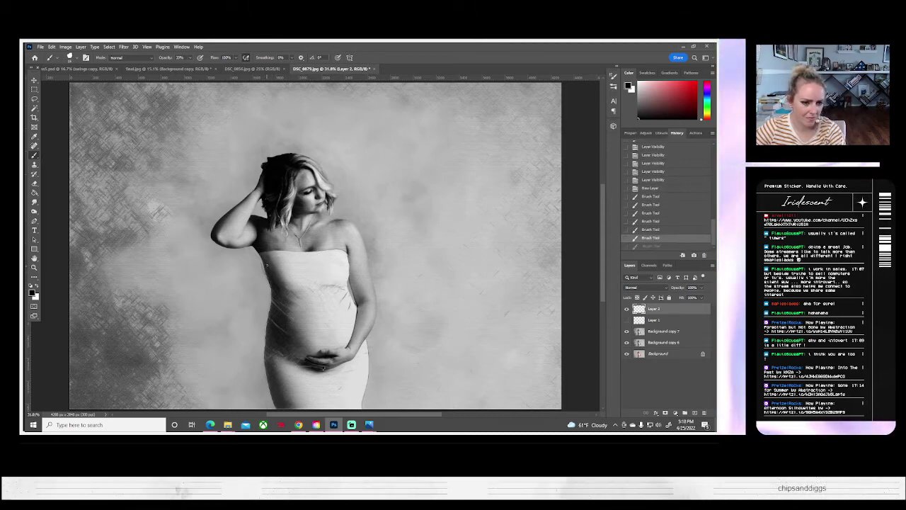
{"action": "key", "text": "ctrl+z"}
- Paint fine black sketch strokes along the shaded side of the waist, belly and upper skirt
{"action": "left_click", "coordinate": [265, 298]}
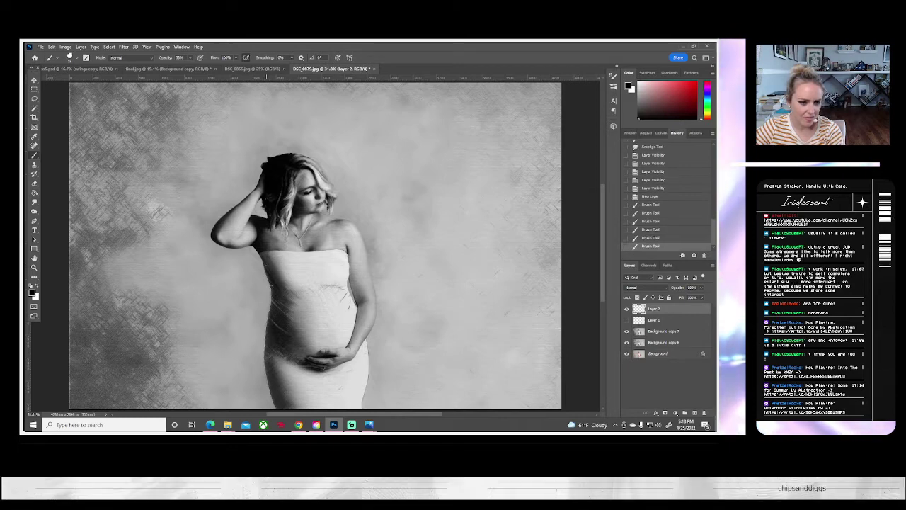
{"action": "left_click", "coordinate": [268, 300]}
{"action": "left_click", "coordinate": [270, 301]}
{"action": "left_click", "coordinate": [273, 303]}
{"action": "left_click", "coordinate": [272, 323]}
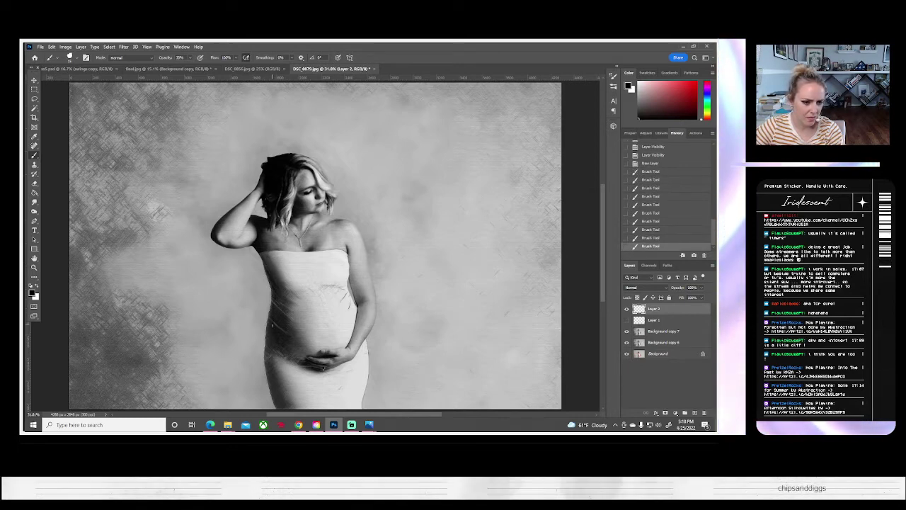
{"action": "left_click_drag", "start_coordinate": [269, 343], "coordinate": [266, 310]}
{"action": "key", "text": "ctrl+z"}
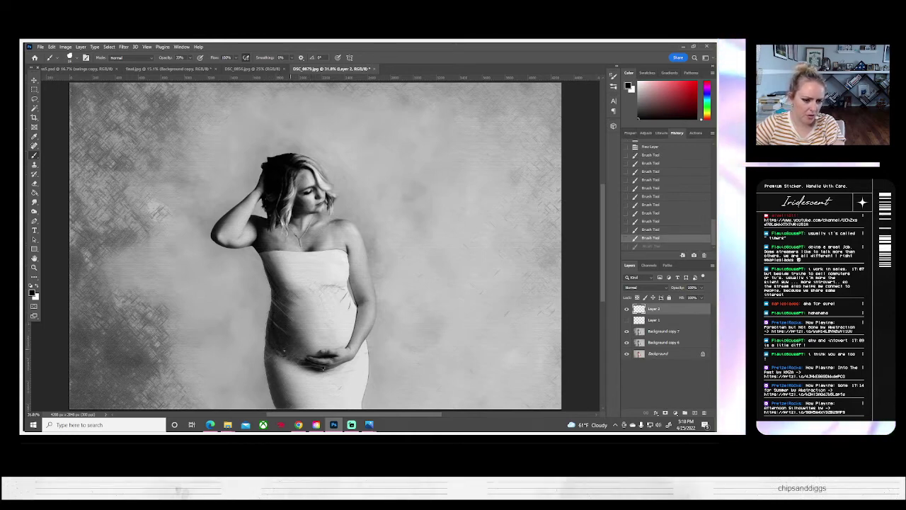
{"action": "left_click_drag", "start_coordinate": [269, 330], "coordinate": [273, 371]}
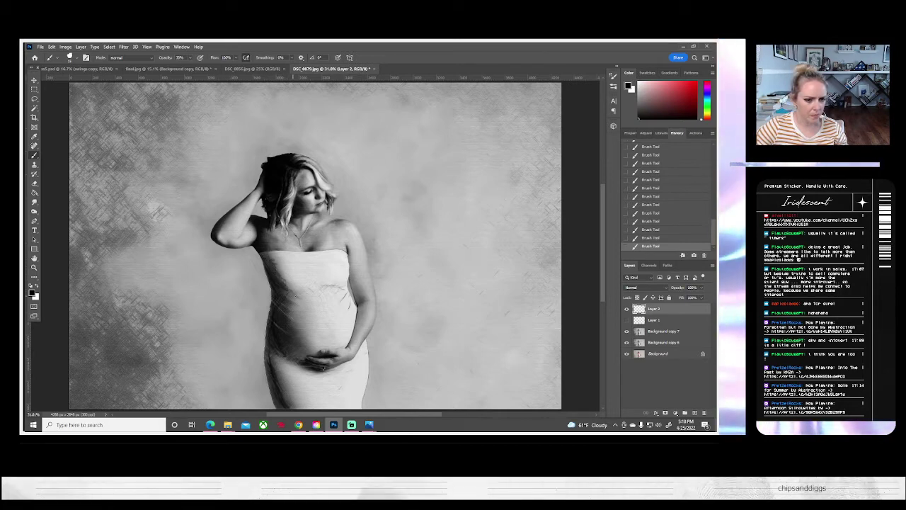
- Switch the brush to white and draw fine light strokes over the folds of the dress and skirt
{"action": "key", "text": "x"}
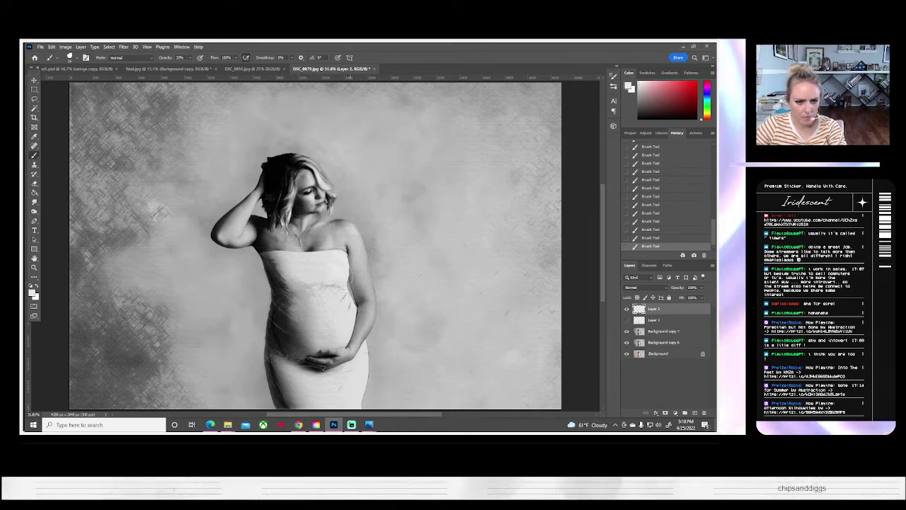
{"action": "key", "text": "ctrl+z"}
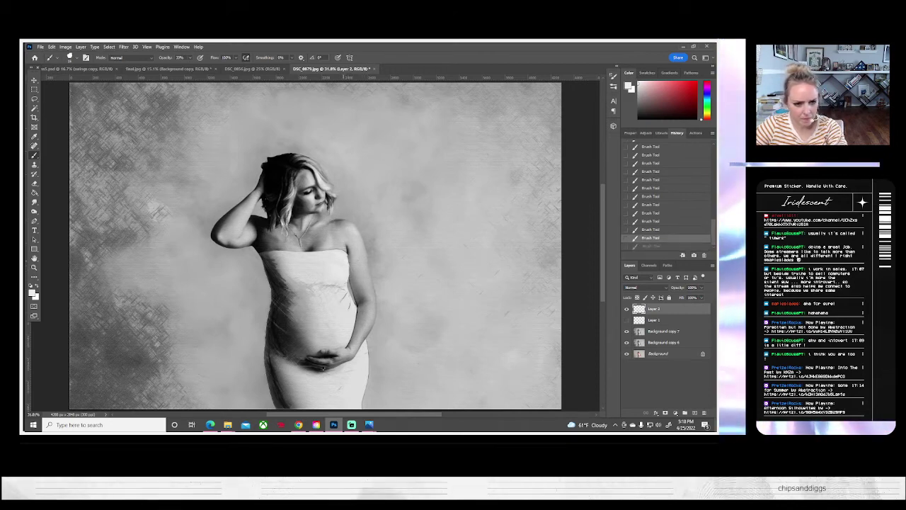
{"action": "key", "text": "ctrl+shift+z"}
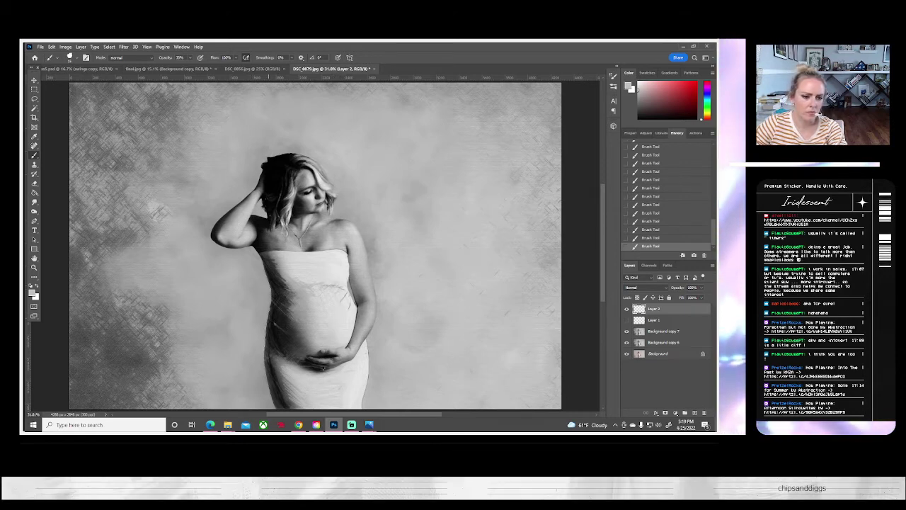
- Switch the brush back to black and sketch loose outline strokes just outside the dress from the waist down to the skirt
{"action": "key", "text": "x"}
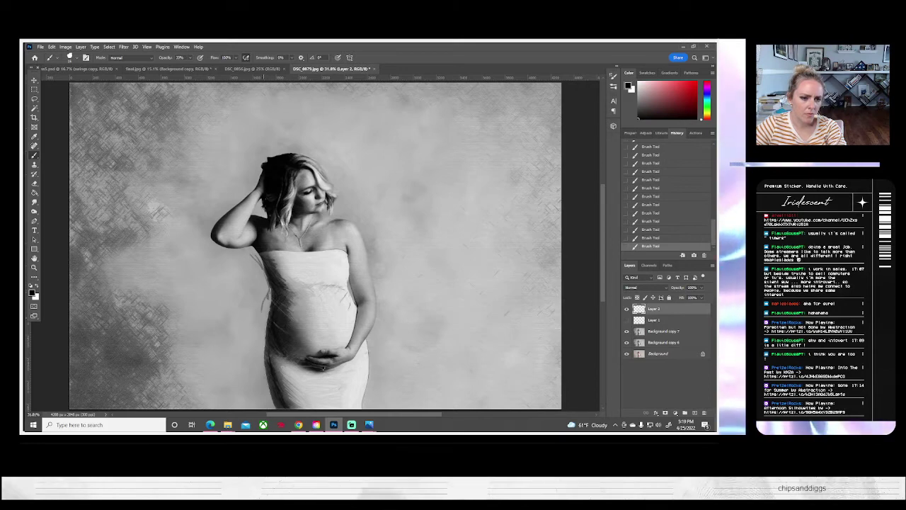
{"action": "left_click_drag", "start_coordinate": [268, 295], "coordinate": [260, 386]}
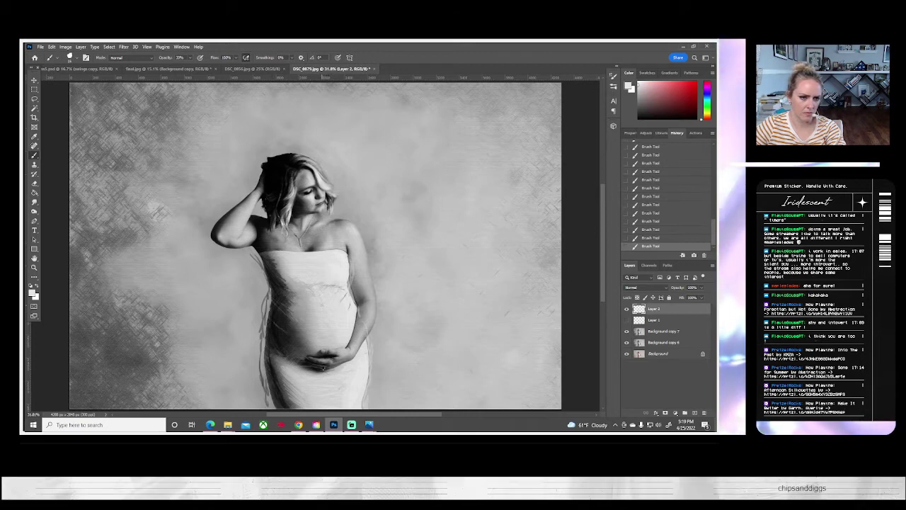
- Sample a light background tone and sketch loose light strokes around the raised arm, hair, far shoulder and dress outline
{"action": "key", "text": "alt"}
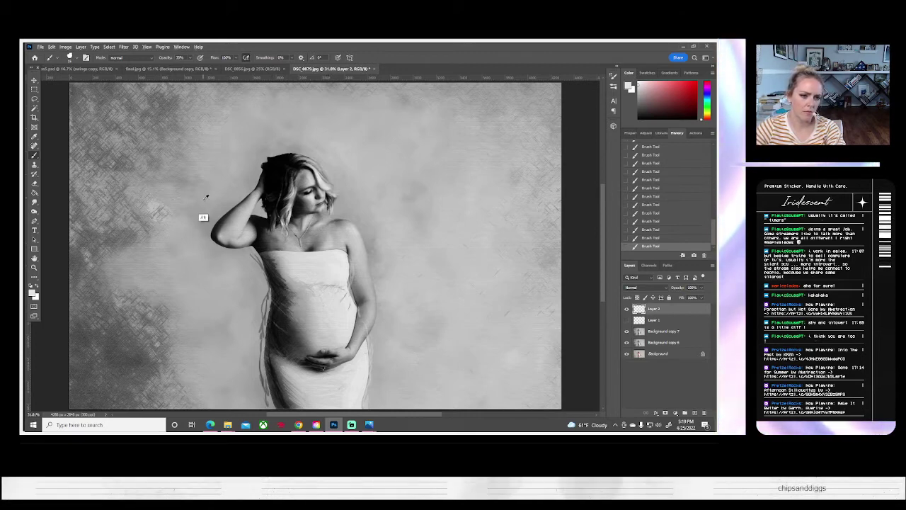
{"action": "left_click", "coordinate": [224, 223], "text": "alt"}
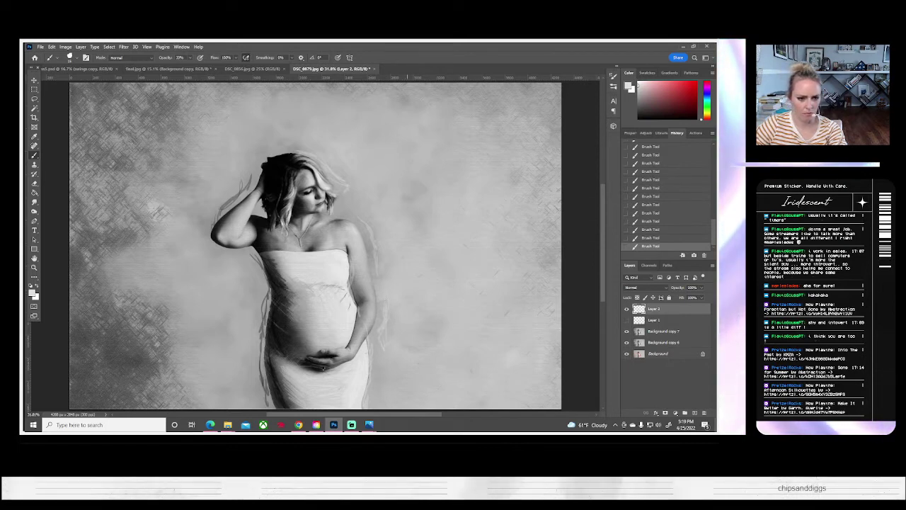
{"action": "mouse_move", "coordinate": [275, 319]}
{"action": "left_mouse_down"}
{"action": "mouse_move", "coordinate": [287, 319]}
{"action": "mouse_move", "coordinate": [263, 298]}
{"action": "mouse_move", "coordinate": [271, 283]}
{"action": "mouse_move", "coordinate": [272, 313]}
{"action": "left_mouse_up"}
- Sample dark hair and grey tones and sketch darker outline strokes around the raised hand, head, shoulder, arm and skirt
{"action": "scroll", "coordinate": [340, 262], "scroll_direction": "down", "scroll_amount": 1}
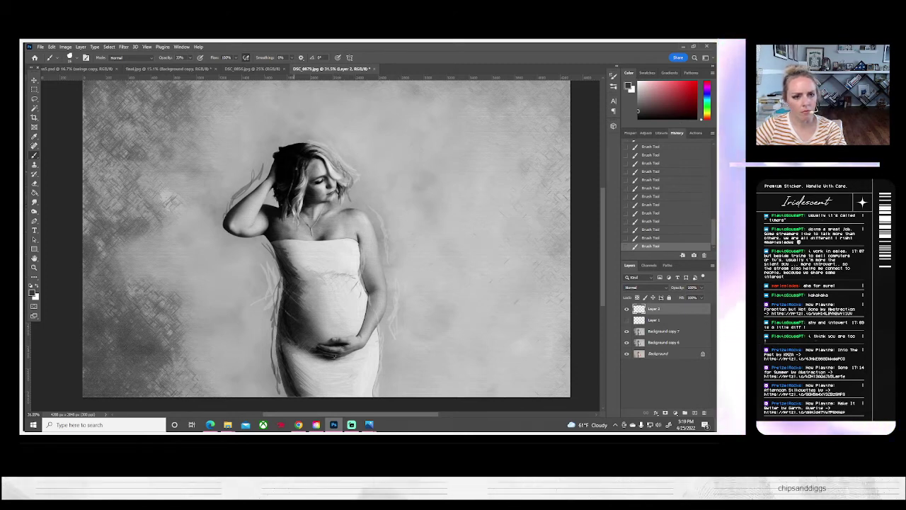
{"action": "scroll", "coordinate": [287, 162], "scroll_direction": "down", "scroll_amount": 1}
{"action": "left_click", "coordinate": [286, 158], "text": "alt"}
{"action": "left_click_drag", "start_coordinate": [266, 162], "coordinate": [279, 142]}
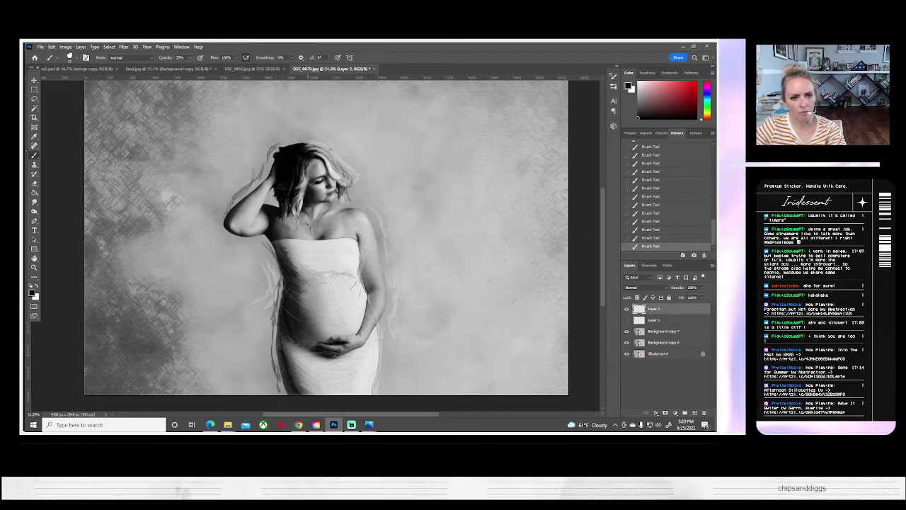
{"action": "key", "text": "x"}
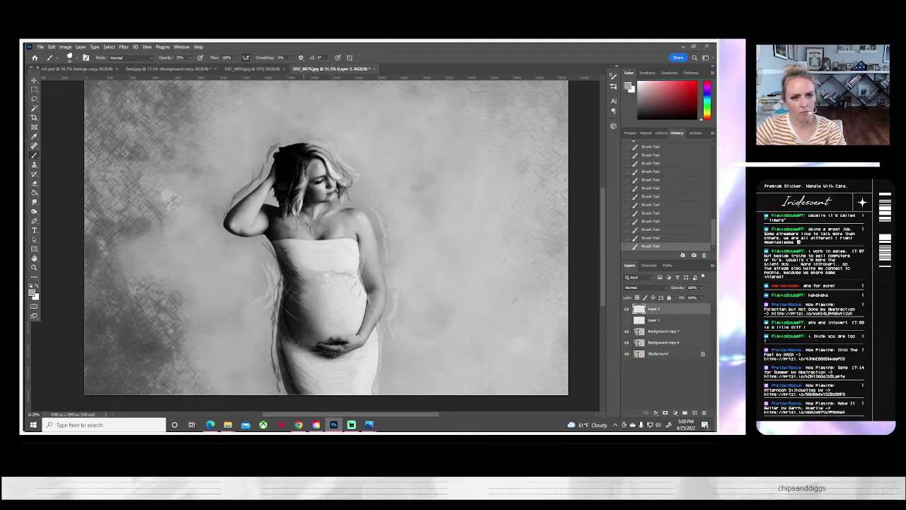
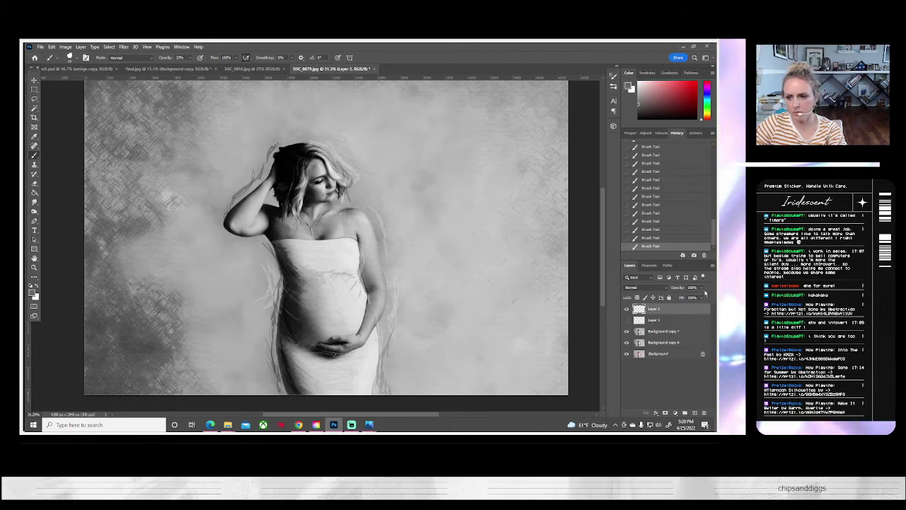
- Add a new layer above the sketch strokes, enlarge the brush and set its color to a light pink
{"action": "left_click", "coordinate": [712, 266]}
{"action": "left_click", "coordinate": [649, 139]}
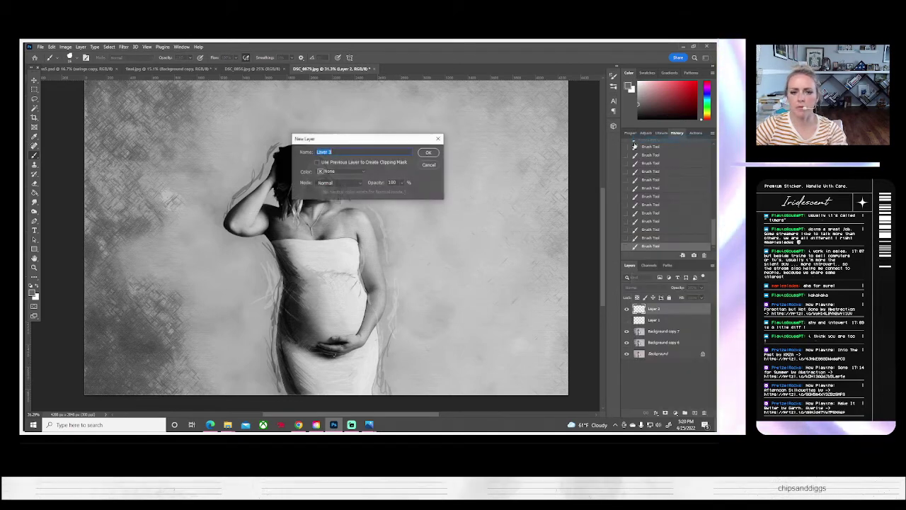
{"action": "key", "text": "Return"}
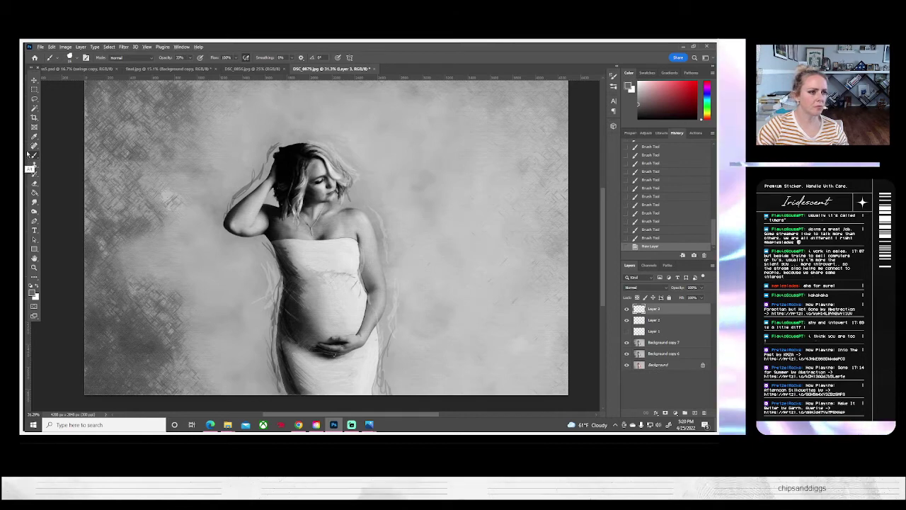
{"action": "scroll", "coordinate": [32, 154], "scroll_direction": "up", "scroll_amount": 1}
{"action": "scroll", "coordinate": [74, 60], "scroll_direction": "up", "scroll_amount": 1}
{"action": "left_click", "coordinate": [73, 58]}
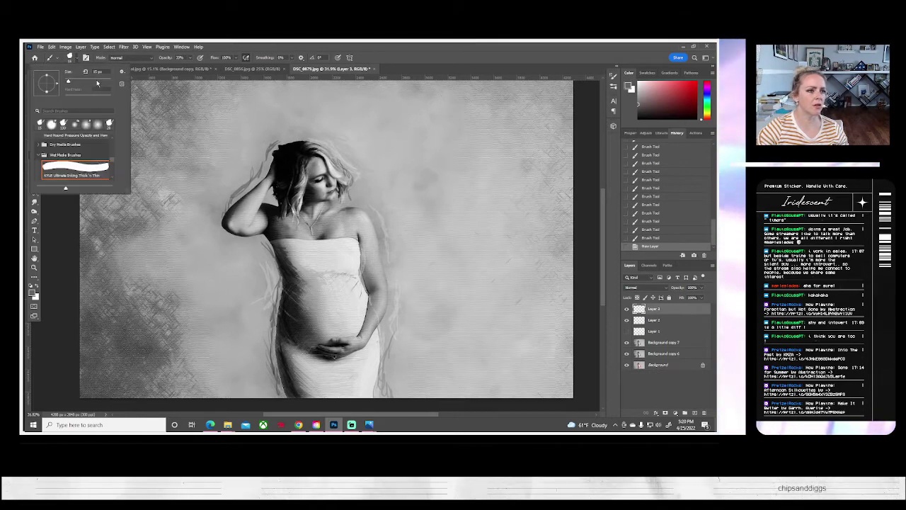
{"action": "left_click", "coordinate": [32, 293]}
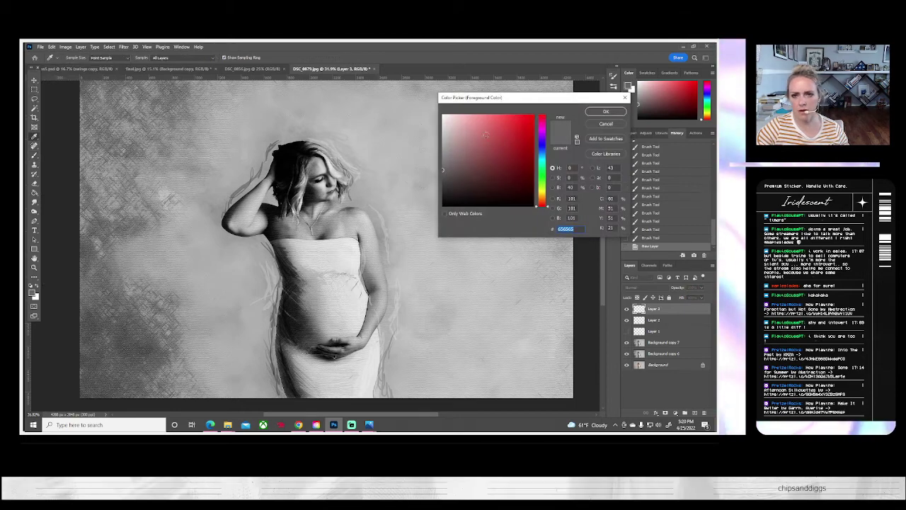
{"action": "left_click", "coordinate": [542, 128]}
{"action": "left_click", "coordinate": [468, 121]}
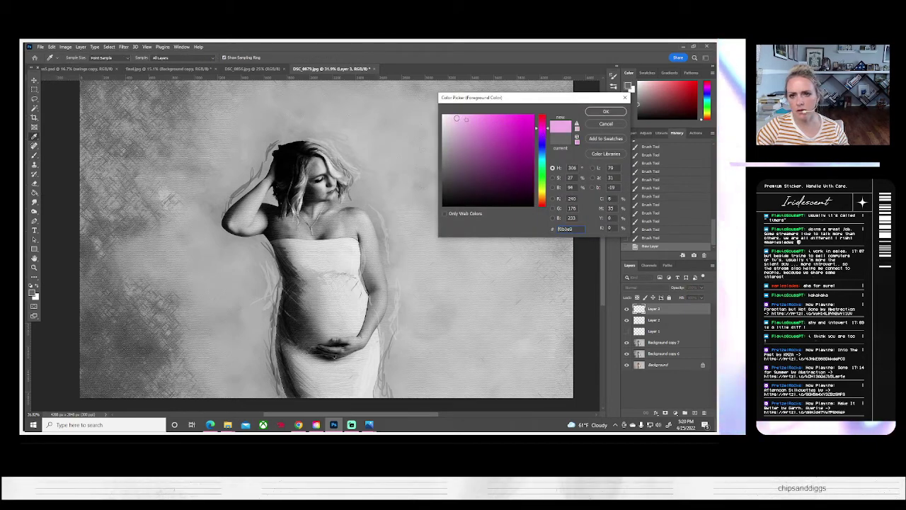
{"action": "left_click", "coordinate": [606, 111]}
{"action": "key", "text": "b"}
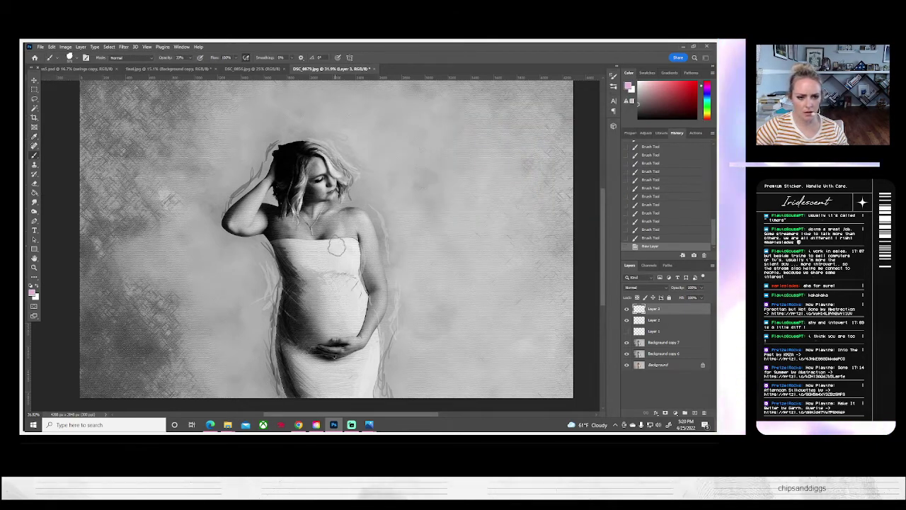
- Paint pink strokes down the lit side of the bodice, belly and skirt, redoing one stroke on the belly
{"action": "mouse_move", "coordinate": [337, 245]}
{"action": "left_mouse_down"}
{"action": "mouse_move", "coordinate": [337, 288]}
{"action": "mouse_move", "coordinate": [347, 279]}
{"action": "mouse_move", "coordinate": [347, 318]}
{"action": "left_mouse_up"}
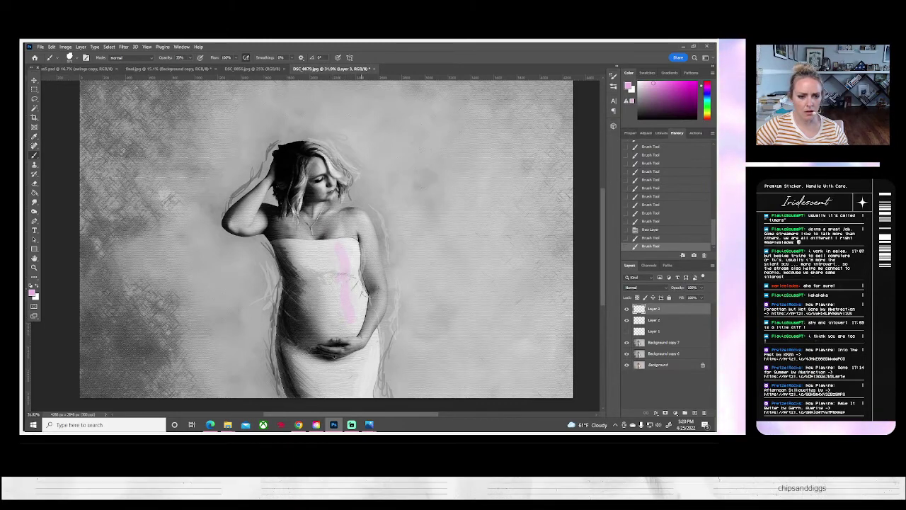
{"action": "key", "text": "ctrl+z"}
{"action": "left_click_drag", "start_coordinate": [340, 282], "coordinate": [352, 325]}
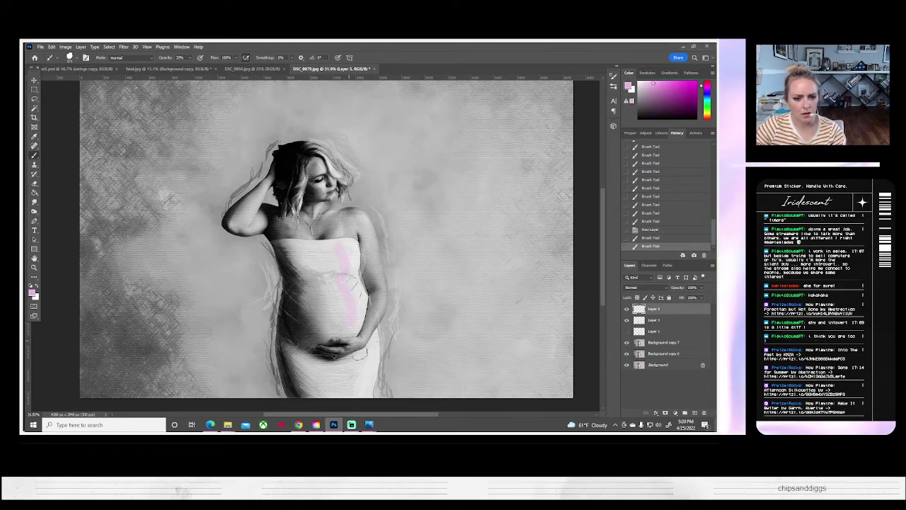
{"action": "left_click_drag", "start_coordinate": [364, 356], "coordinate": [348, 398]}
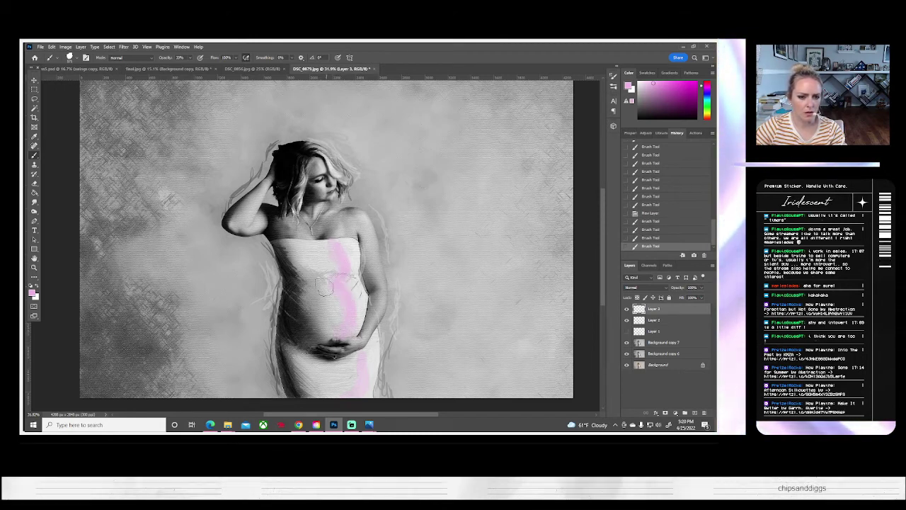
{"action": "left_click_drag", "start_coordinate": [334, 248], "coordinate": [347, 280]}
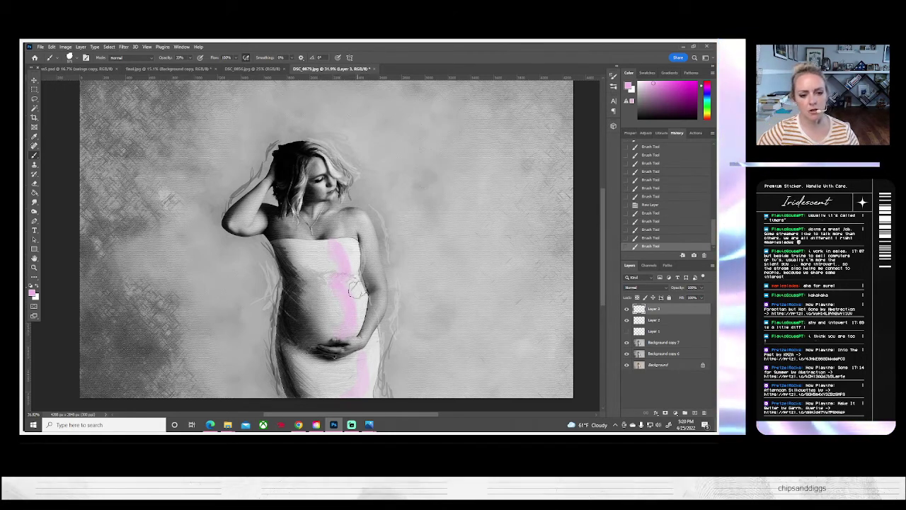
{"action": "scroll", "coordinate": [323, 247], "scroll_direction": "right", "scroll_amount": 2}
{"action": "mouse_move", "coordinate": [322, 247]}
{"action": "left_mouse_down"}
{"action": "mouse_move", "coordinate": [303, 245]}
{"action": "mouse_move", "coordinate": [319, 264]}
{"action": "left_mouse_up"}
{"action": "mouse_move", "coordinate": [334, 288]}
{"action": "left_mouse_down"}
{"action": "mouse_move", "coordinate": [309, 282]}
{"action": "mouse_move", "coordinate": [342, 298]}
{"action": "mouse_move", "coordinate": [337, 323]}
{"action": "left_mouse_up"}
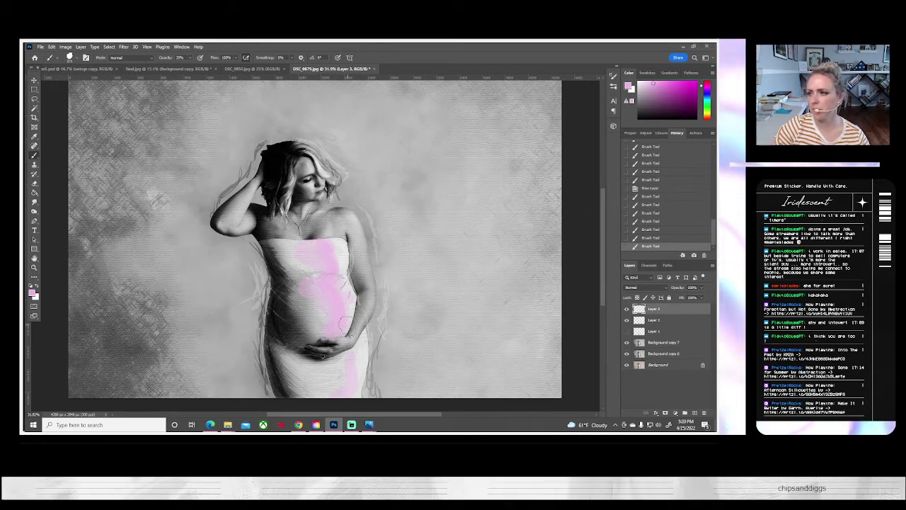
{"action": "mouse_move", "coordinate": [360, 363]}
{"action": "left_mouse_down"}
{"action": "mouse_move", "coordinate": [340, 368]}
{"action": "mouse_move", "coordinate": [316, 396]}
{"action": "mouse_move", "coordinate": [294, 395]}
{"action": "left_mouse_up"}
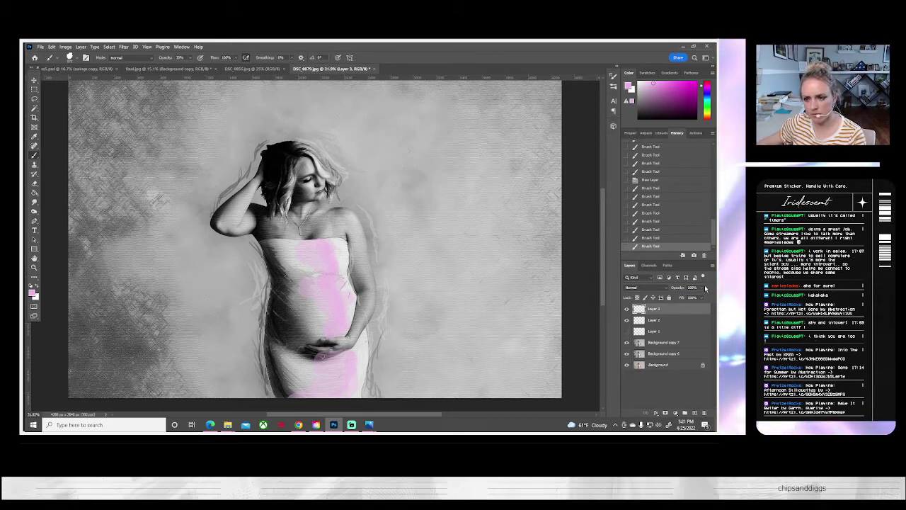
- Add another new layer and merge it with the pink layer, both sketch layers and Background copy 7
{"action": "left_click", "coordinate": [712, 264]}
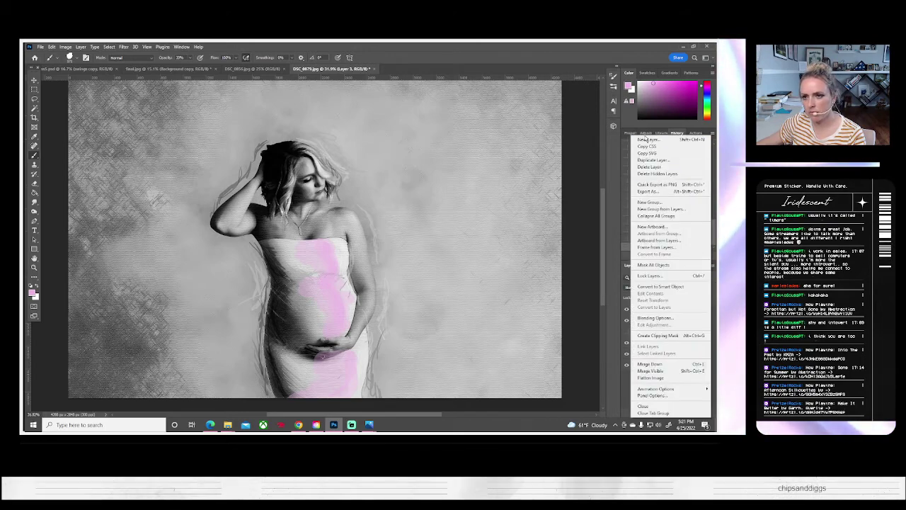
{"action": "left_click", "coordinate": [657, 140]}
{"action": "left_click", "coordinate": [428, 152]}
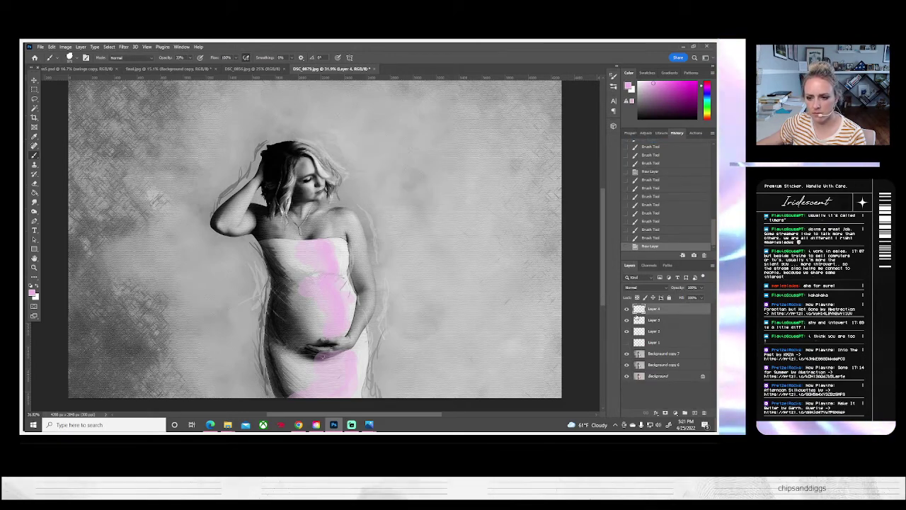
{"action": "left_click", "coordinate": [653, 354], "text": "shift"}
{"action": "right_click", "coordinate": [654, 355]}
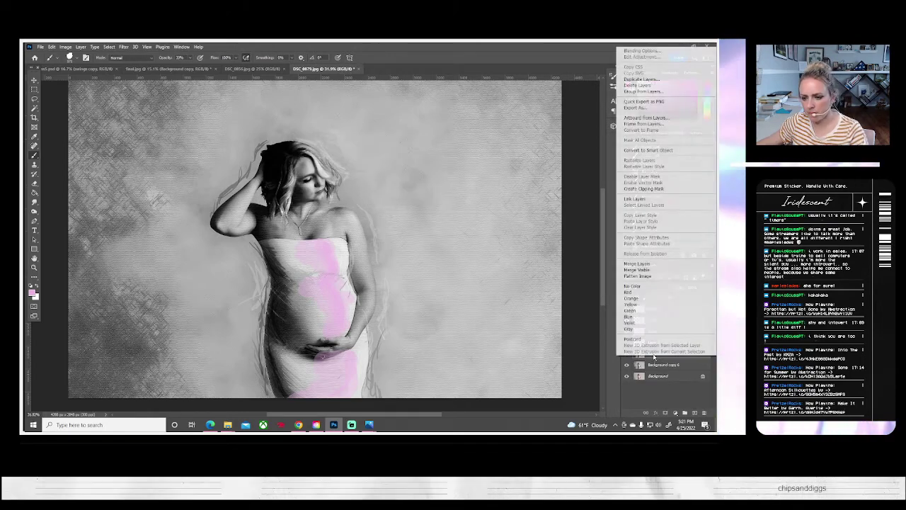
{"action": "left_click", "coordinate": [647, 267]}
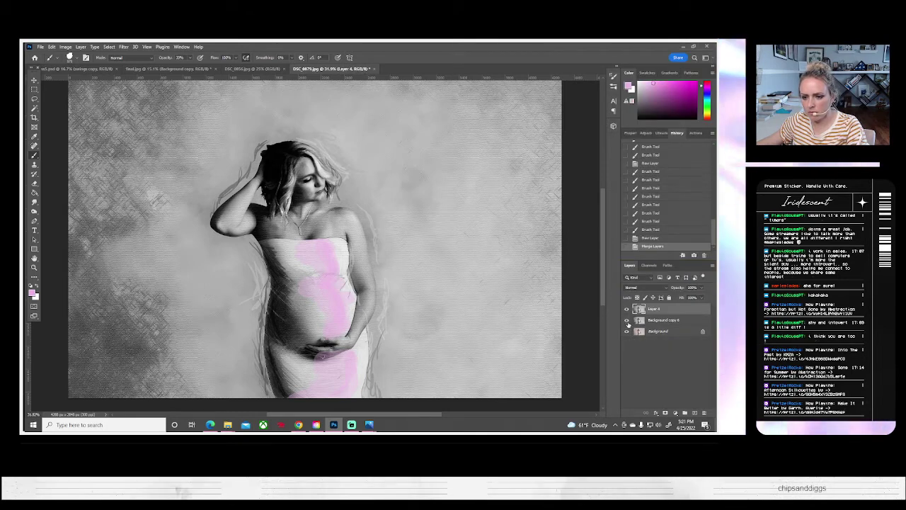
- Hide Background copy 6 and the merged layer, select the Background layer and sample a skin tone from the original photo's chest
{"action": "left_click", "coordinate": [627, 320]}
{"action": "left_click", "coordinate": [627, 309]}
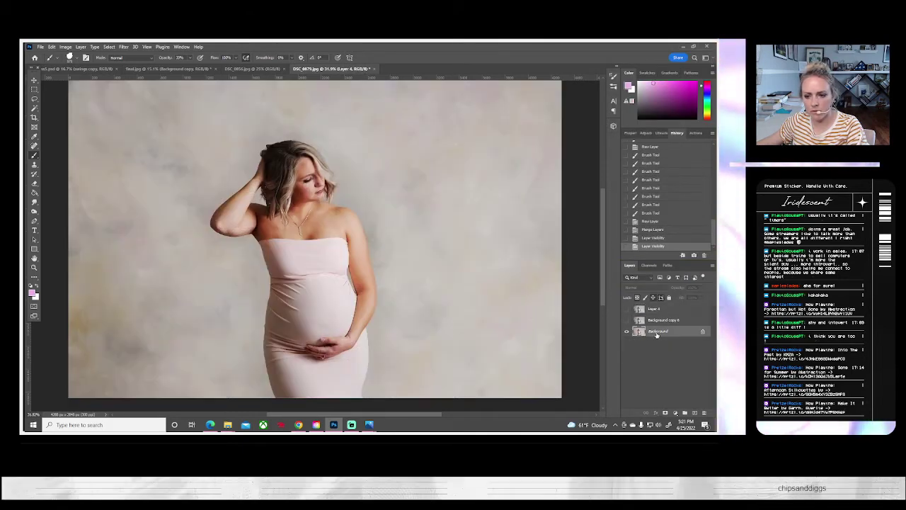
{"action": "left_click", "coordinate": [653, 331]}
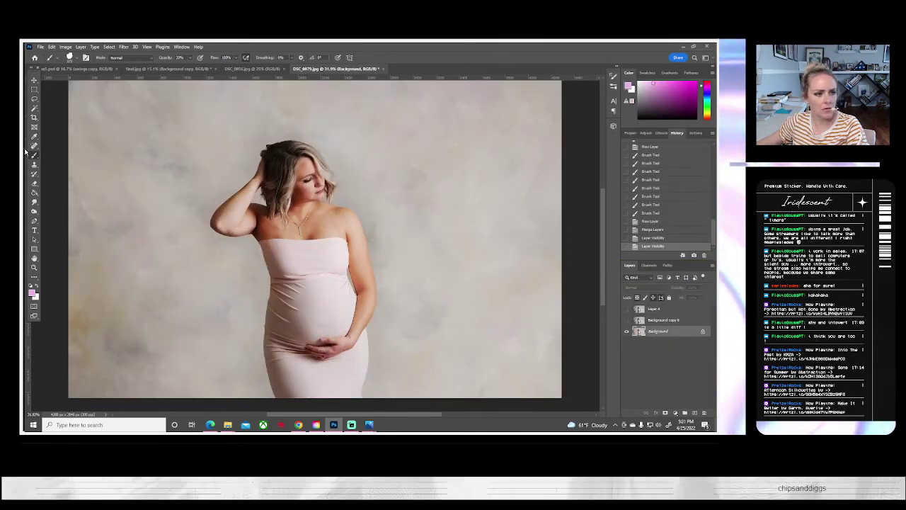
{"action": "left_click", "coordinate": [338, 224], "text": "alt"}
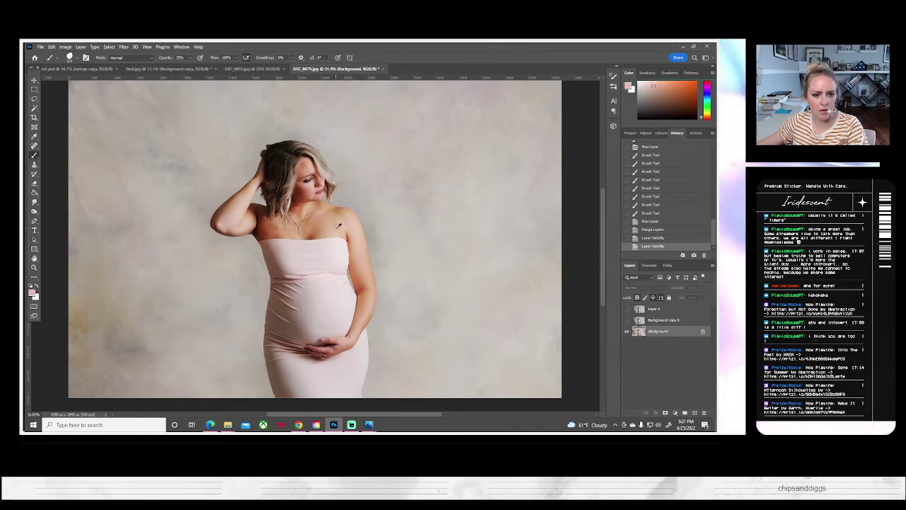
- Show the merged artwork again, add a new layer, undo a stray stroke and move the new layer to the top
{"action": "left_click", "coordinate": [627, 309]}
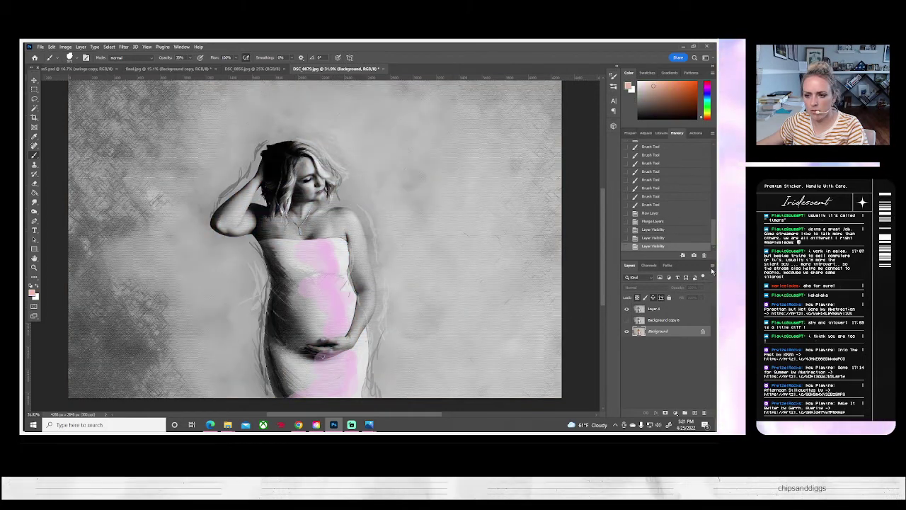
{"action": "left_click", "coordinate": [713, 264]}
{"action": "left_click", "coordinate": [650, 142]}
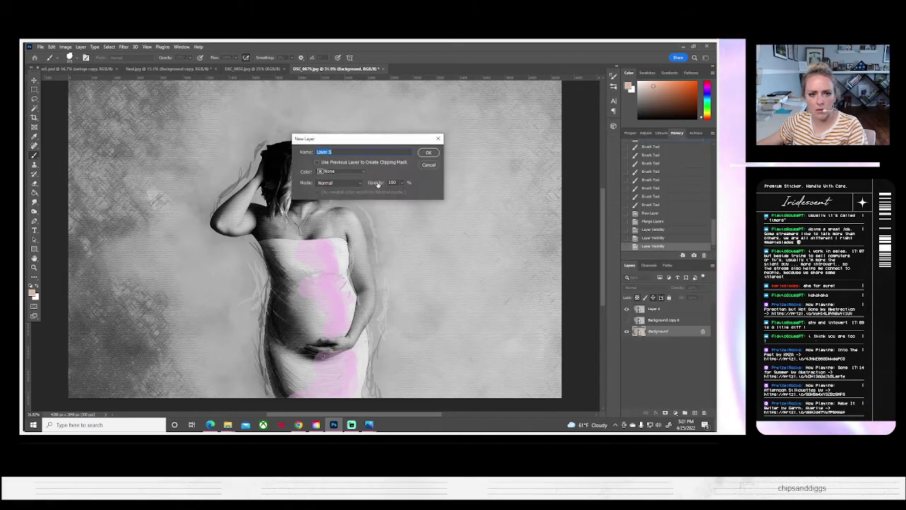
{"action": "left_click", "coordinate": [429, 152]}
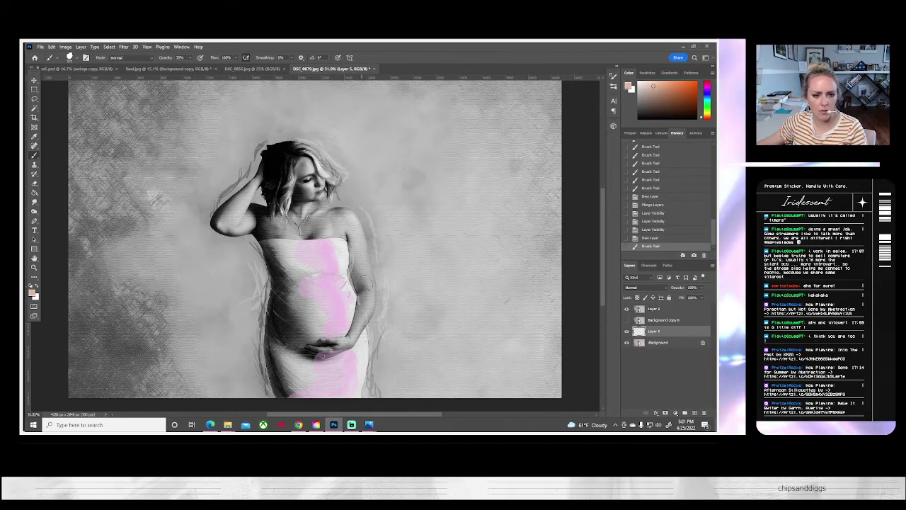
{"action": "left_click", "coordinate": [403, 263]}
{"action": "key", "text": "ctrl+z"}
{"action": "left_click_drag", "start_coordinate": [662, 332], "coordinate": [637, 310]}
- Paint the sampled skin tone over the lit shoulder, arm, chest and hand, undoing trial strokes over the face and chest
{"action": "mouse_move", "coordinate": [332, 222]}
{"action": "left_mouse_down"}
{"action": "mouse_move", "coordinate": [362, 260]}
{"action": "mouse_move", "coordinate": [379, 301]}
{"action": "left_mouse_up"}
{"action": "left_click_drag", "start_coordinate": [309, 178], "coordinate": [330, 274]}
{"action": "key", "text": "ctrl+z"}
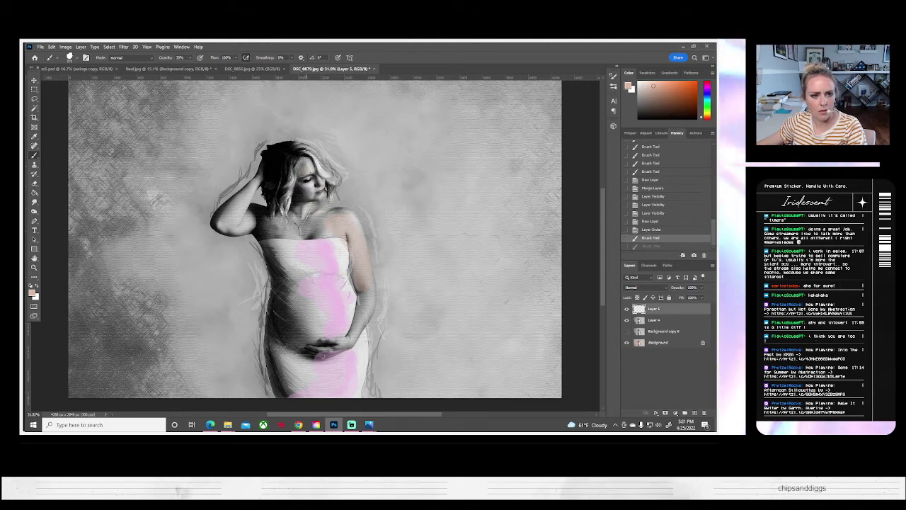
{"action": "left_click_drag", "start_coordinate": [308, 168], "coordinate": [335, 234]}
{"action": "left_click_drag", "start_coordinate": [316, 190], "coordinate": [334, 261]}
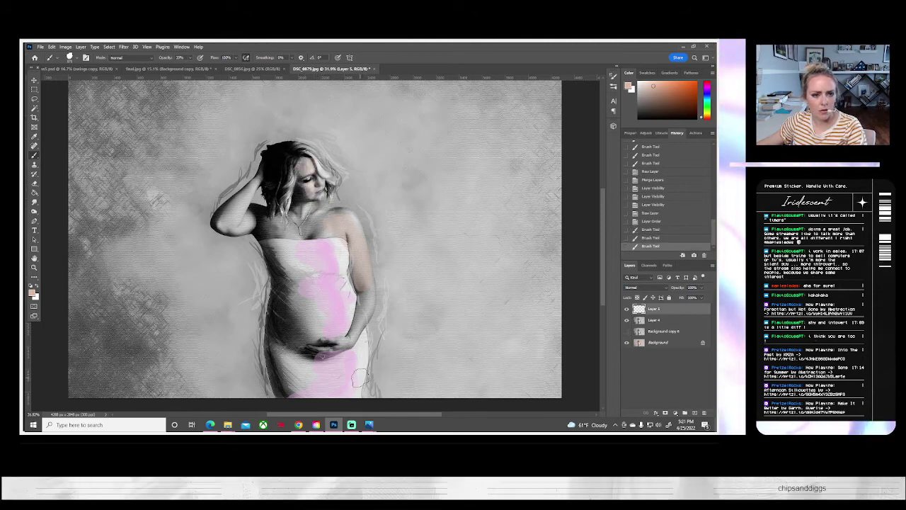
{"action": "left_click", "coordinate": [635, 239]}
{"action": "left_click", "coordinate": [658, 230]}
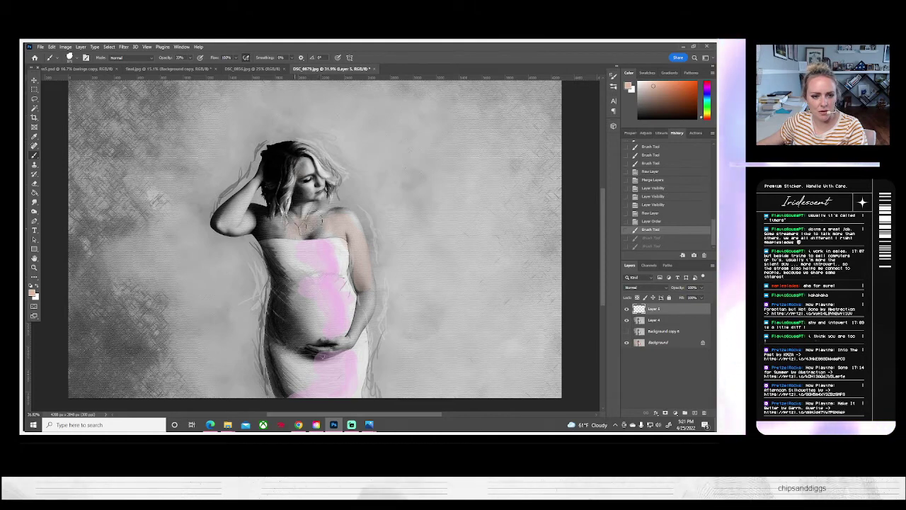
{"action": "left_click", "coordinate": [296, 230]}
{"action": "mouse_move", "coordinate": [367, 302]}
{"action": "left_mouse_down"}
{"action": "mouse_move", "coordinate": [349, 349]}
{"action": "mouse_move", "coordinate": [315, 351]}
{"action": "left_mouse_up"}
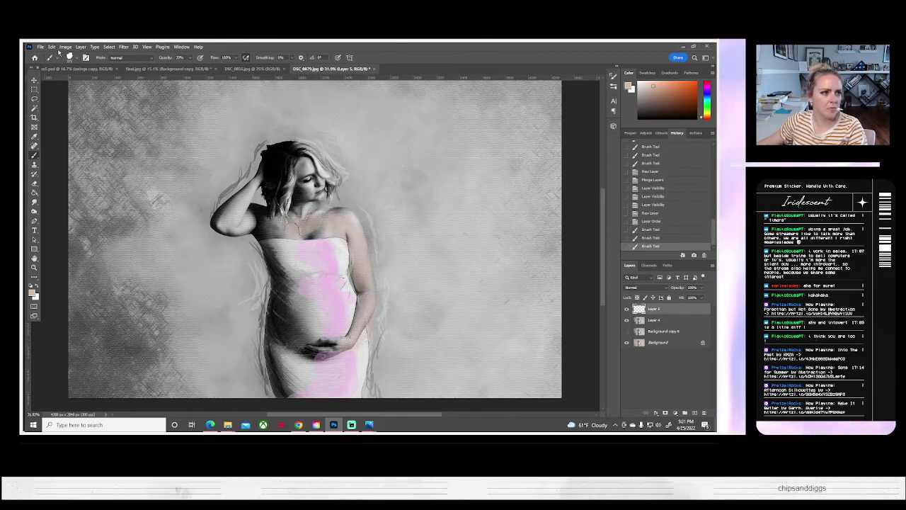
- Vary the brush size and paint the sampled skin tone over the lit arm, neck, face and raised arm
{"action": "left_click", "coordinate": [70, 58]}
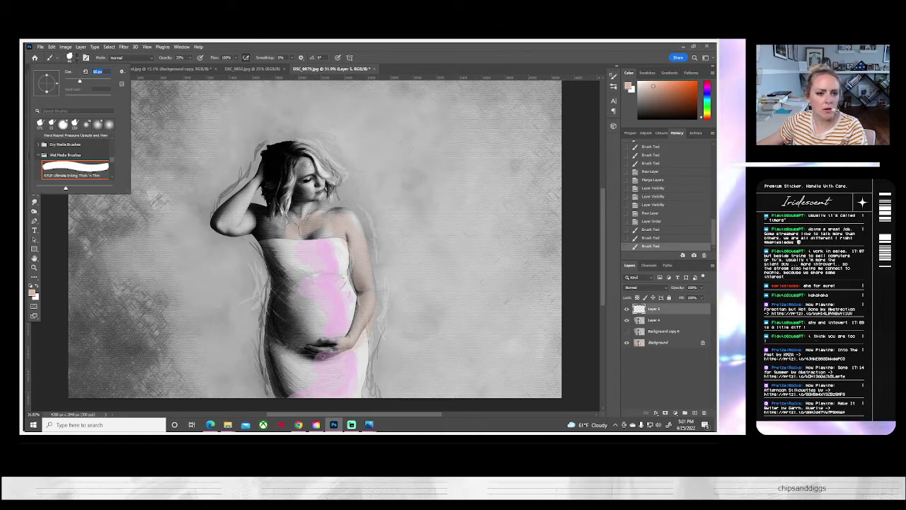
{"action": "left_click_drag", "start_coordinate": [354, 234], "coordinate": [362, 283]}
{"action": "left_click", "coordinate": [317, 225]}
{"action": "left_click", "coordinate": [318, 179]}
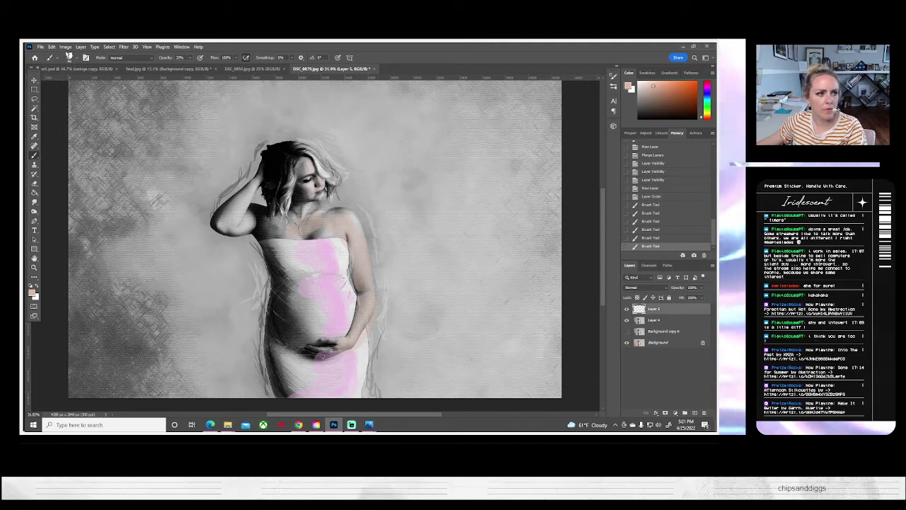
{"action": "left_click", "coordinate": [69, 56]}
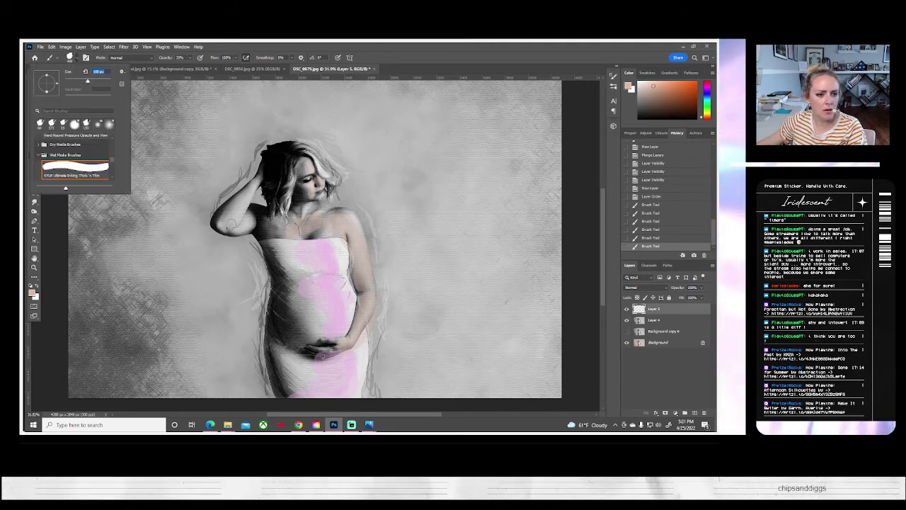
{"action": "left_click", "coordinate": [234, 221]}
{"action": "left_click", "coordinate": [233, 220]}
{"action": "left_click", "coordinate": [234, 230]}
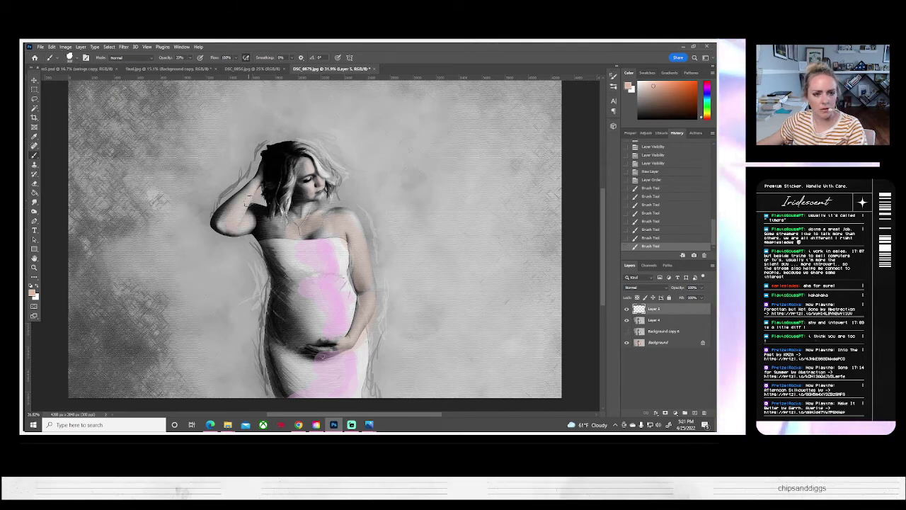
- Add a new layer above the skin-tone layer, make white the foreground colour and enlarge the brush
{"action": "left_click", "coordinate": [34, 267]}
{"action": "left_click", "coordinate": [243, 58]}
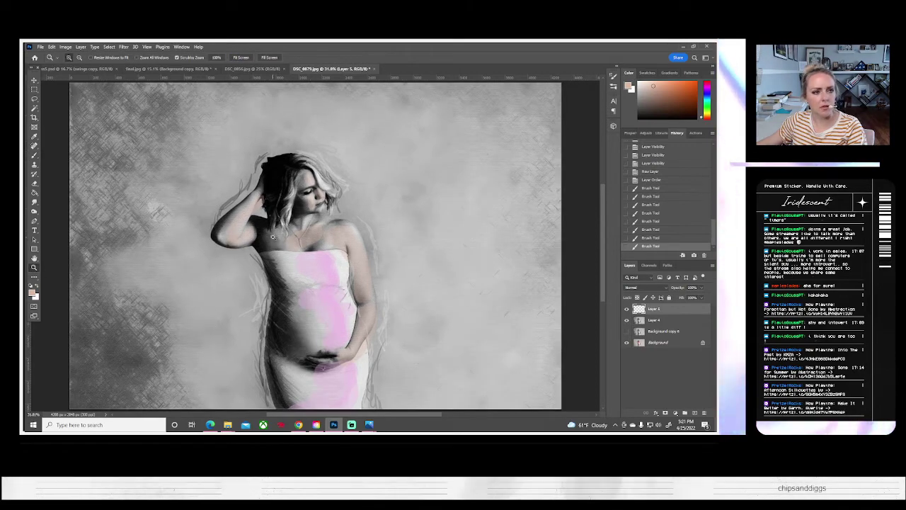
{"action": "left_click_drag", "start_coordinate": [277, 220], "coordinate": [283, 220]}
{"action": "left_click", "coordinate": [79, 57]}
{"action": "left_click", "coordinate": [276, 255]}
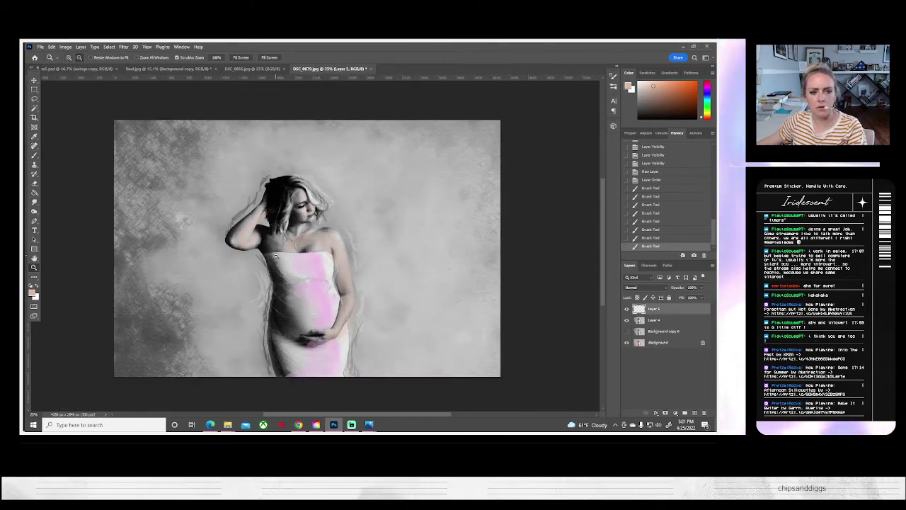
{"action": "left_click", "coordinate": [277, 255]}
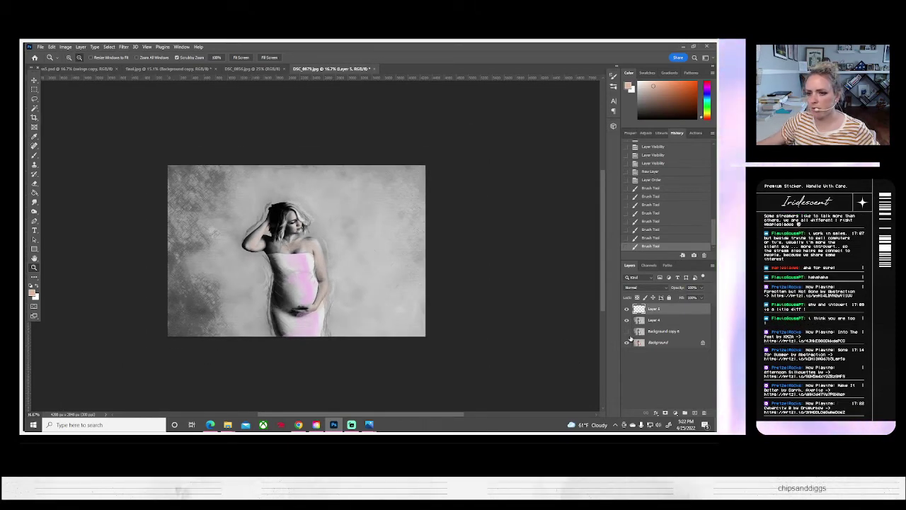
{"action": "left_click", "coordinate": [712, 266]}
{"action": "left_click", "coordinate": [655, 147]}
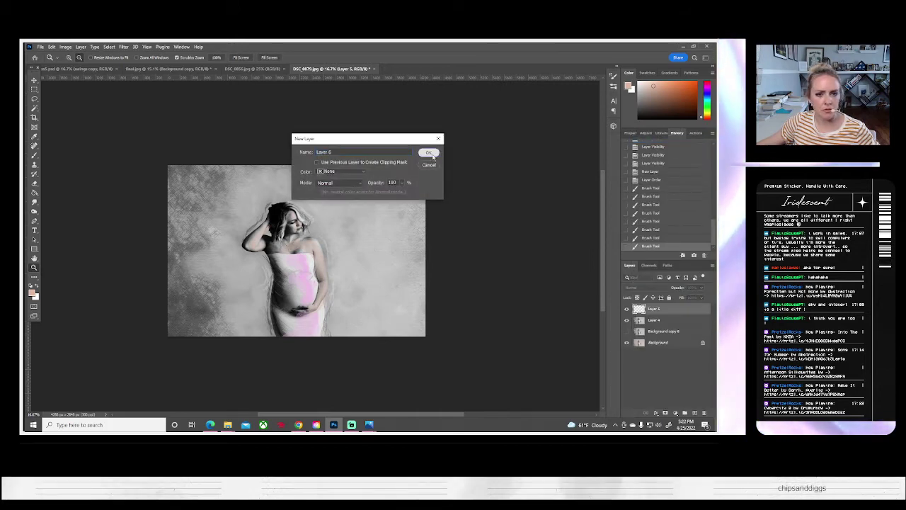
{"action": "left_click", "coordinate": [428, 152]}
{"action": "left_click", "coordinate": [38, 286]}
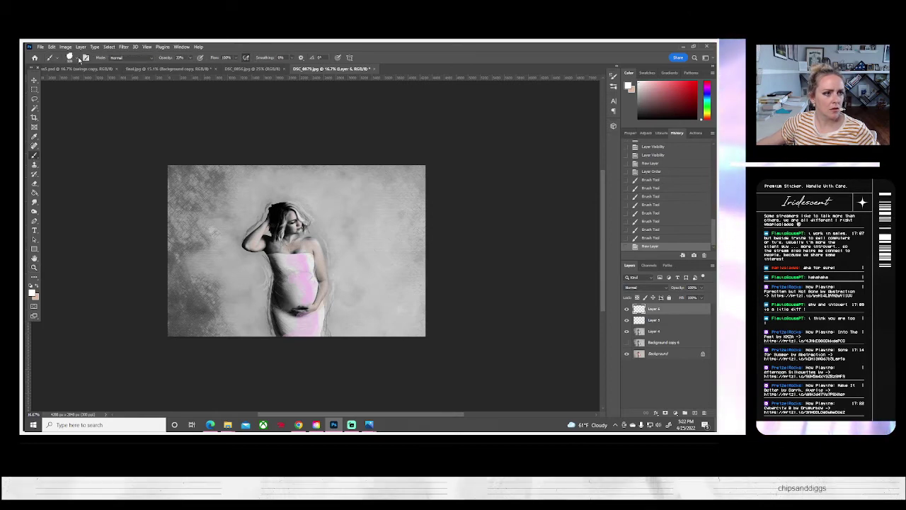
{"action": "left_click", "coordinate": [34, 154]}
{"action": "left_click", "coordinate": [71, 58]}
{"action": "left_click", "coordinate": [103, 81]}
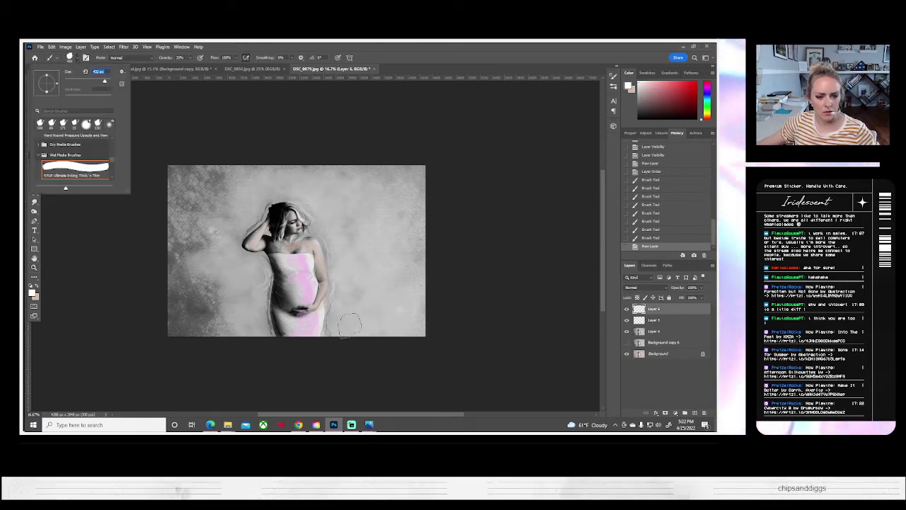
- Paint broad translucent white strokes across the backdrop on both sides of the woman and above her head
{"action": "mouse_move", "coordinate": [348, 324]}
{"action": "left_mouse_down"}
{"action": "mouse_move", "coordinate": [394, 279]}
{"action": "mouse_move", "coordinate": [346, 327]}
{"action": "mouse_move", "coordinate": [407, 313]}
{"action": "mouse_move", "coordinate": [363, 328]}
{"action": "mouse_move", "coordinate": [490, 347]}
{"action": "left_mouse_up"}
{"action": "key", "text": "ctrl+z"}
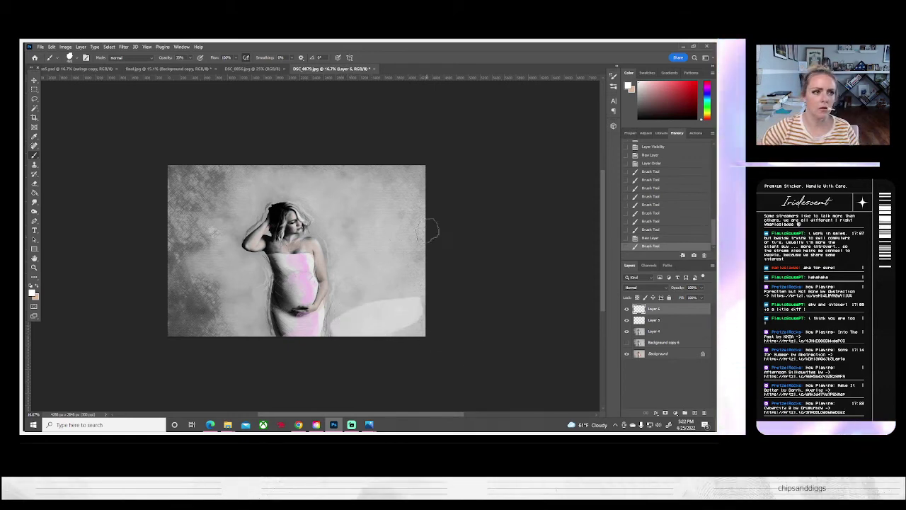
{"action": "mouse_move", "coordinate": [394, 211]}
{"action": "left_mouse_down"}
{"action": "mouse_move", "coordinate": [365, 227]}
{"action": "mouse_move", "coordinate": [393, 234]}
{"action": "left_mouse_up"}
{"action": "mouse_move", "coordinate": [350, 269]}
{"action": "left_mouse_down"}
{"action": "mouse_move", "coordinate": [401, 257]}
{"action": "mouse_move", "coordinate": [374, 263]}
{"action": "mouse_move", "coordinate": [373, 299]}
{"action": "mouse_move", "coordinate": [393, 304]}
{"action": "left_mouse_up"}
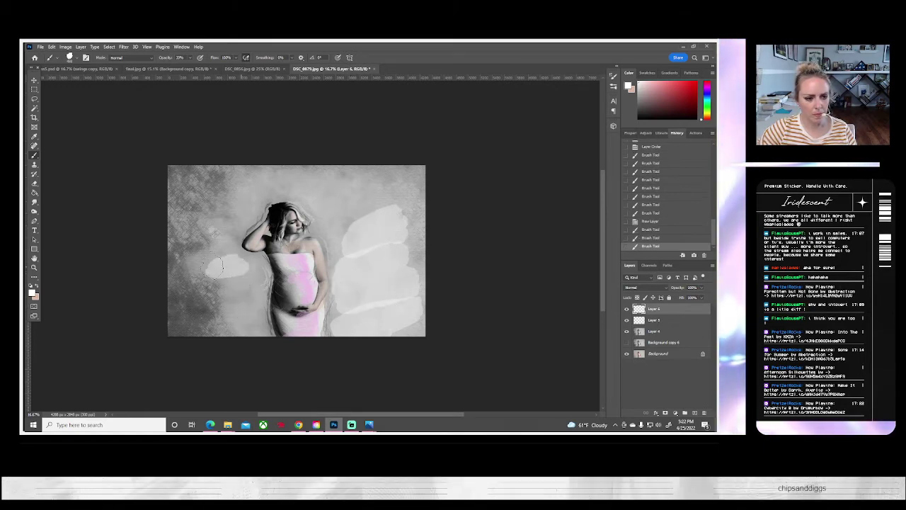
{"action": "mouse_move", "coordinate": [243, 273]}
{"action": "left_mouse_down"}
{"action": "mouse_move", "coordinate": [227, 283]}
{"action": "mouse_move", "coordinate": [240, 329]}
{"action": "left_mouse_up"}
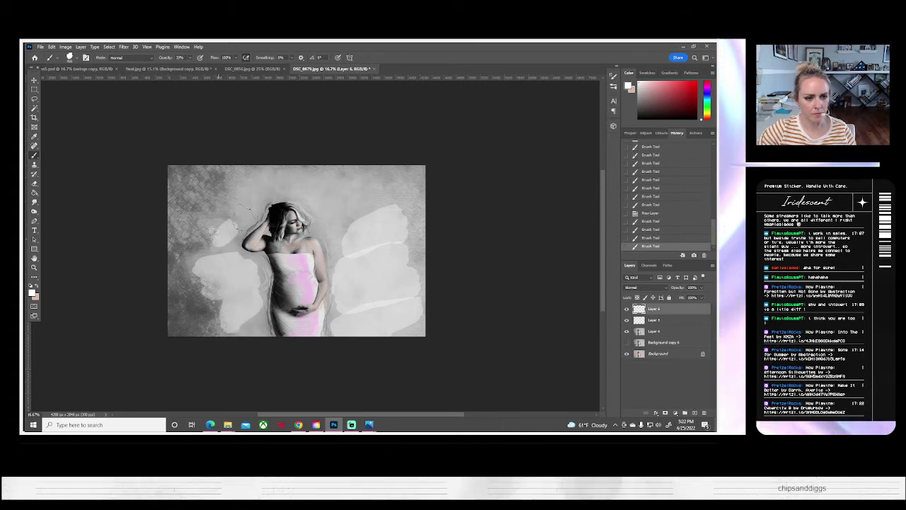
{"action": "mouse_move", "coordinate": [234, 235]}
{"action": "left_mouse_down"}
{"action": "mouse_move", "coordinate": [313, 190]}
{"action": "mouse_move", "coordinate": [269, 186]}
{"action": "mouse_move", "coordinate": [279, 184]}
{"action": "mouse_move", "coordinate": [244, 193]}
{"action": "mouse_move", "coordinate": [317, 196]}
{"action": "mouse_move", "coordinate": [414, 186]}
{"action": "mouse_move", "coordinate": [379, 198]}
{"action": "mouse_move", "coordinate": [410, 201]}
{"action": "mouse_move", "coordinate": [357, 224]}
{"action": "mouse_move", "coordinate": [443, 254]}
{"action": "left_mouse_up"}
{"action": "mouse_move", "coordinate": [245, 274]}
{"action": "left_mouse_down"}
{"action": "mouse_move", "coordinate": [222, 253]}
{"action": "mouse_move", "coordinate": [189, 266]}
{"action": "mouse_move", "coordinate": [207, 227]}
{"action": "left_mouse_up"}
{"action": "mouse_move", "coordinate": [199, 224]}
{"action": "left_mouse_down"}
{"action": "mouse_move", "coordinate": [228, 209]}
{"action": "mouse_move", "coordinate": [192, 206]}
{"action": "mouse_move", "coordinate": [235, 185]}
{"action": "left_mouse_up"}
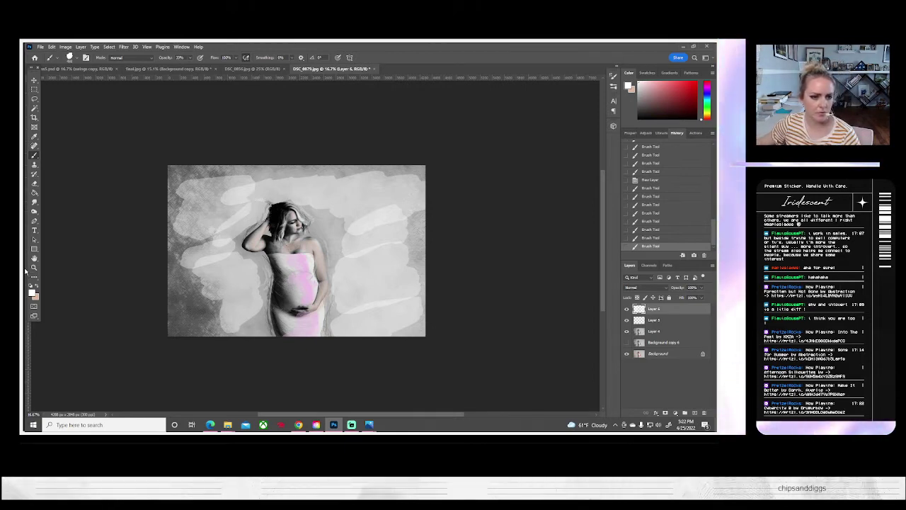
- Flatten the maternity artwork into a single layer, discarding the hidden layers
{"action": "left_click", "coordinate": [80, 48]}
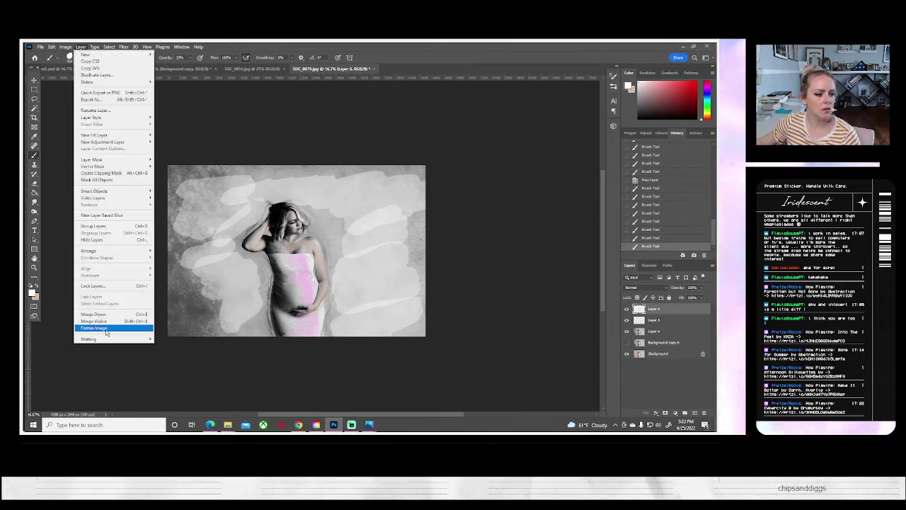
{"action": "left_click", "coordinate": [106, 327]}
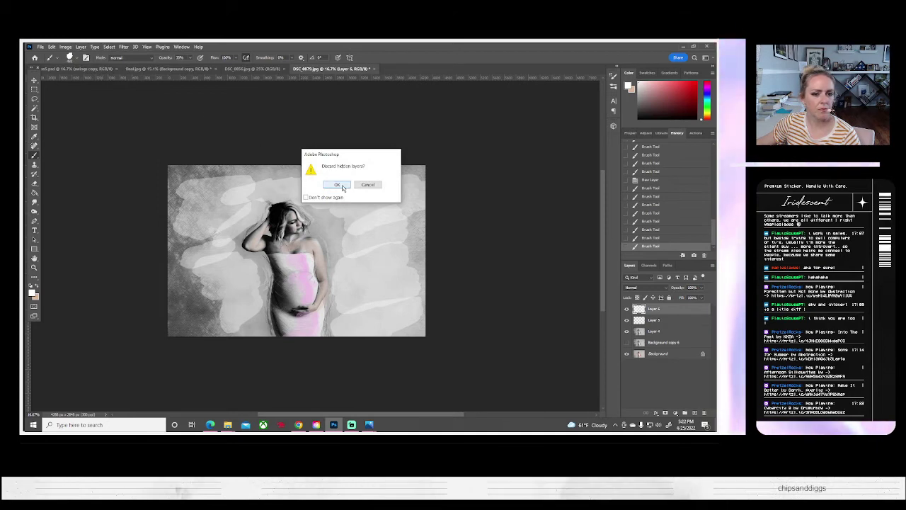
{"action": "left_click", "coordinate": [347, 186]}
- Save the flattened artwork as modernmaternity.jpg and close the document
{"action": "left_click", "coordinate": [40, 47]}
{"action": "left_click", "coordinate": [51, 129]}
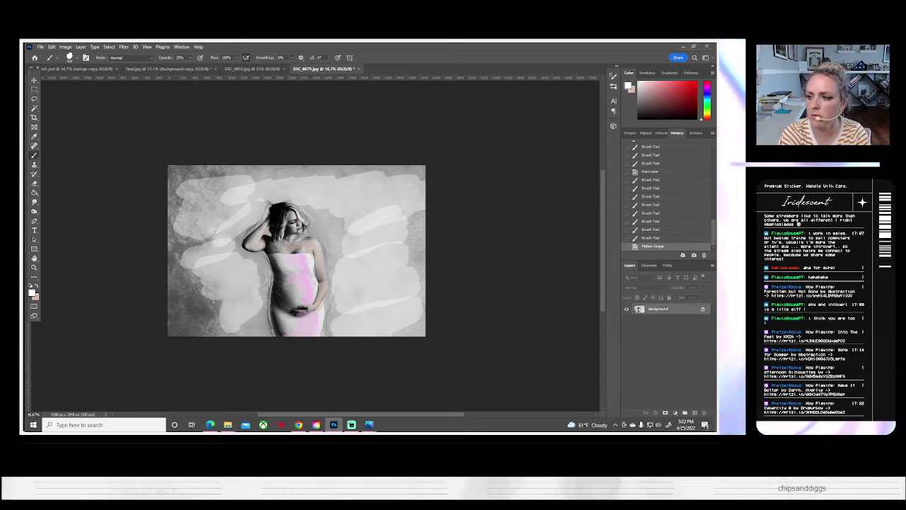
{"action": "key", "text": "ctrl+s"}
{"action": "key", "text": "Return"}
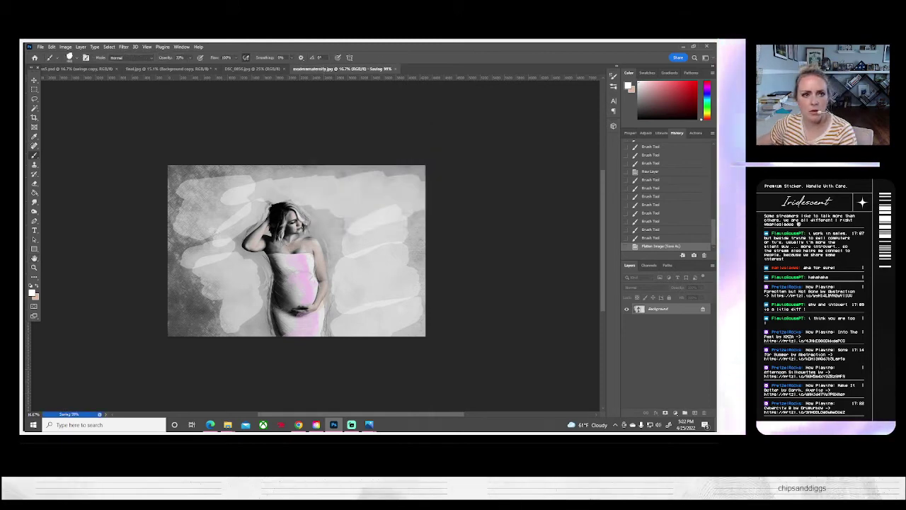
{"action": "left_click", "coordinate": [371, 69]}
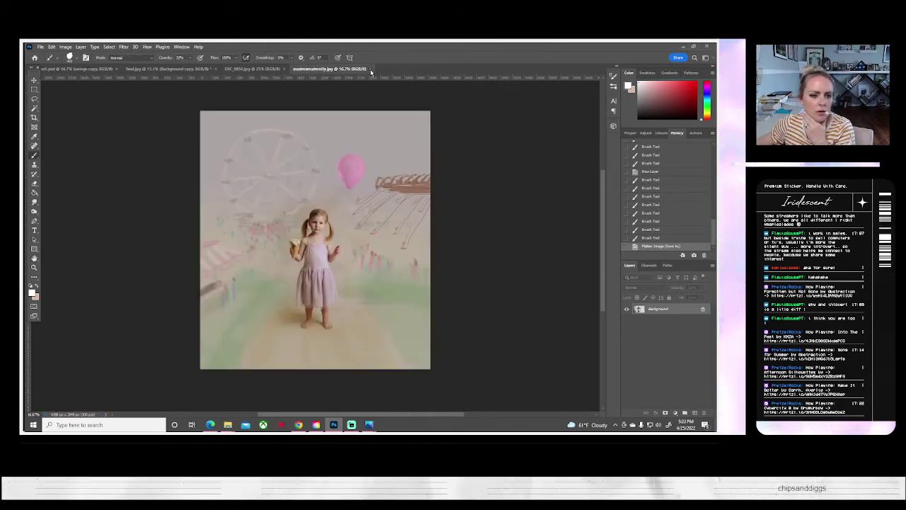
- Look at the side-profile maternity photo, then open the flag-couple restoration and hide Layer 1 to compare original and colourised versions
{"action": "left_click", "coordinate": [242, 69]}
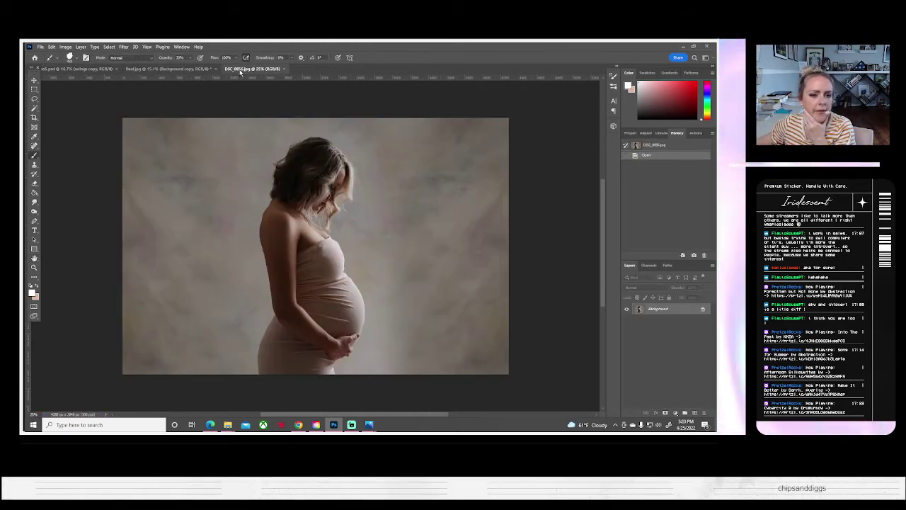
{"action": "left_click", "coordinate": [177, 70]}
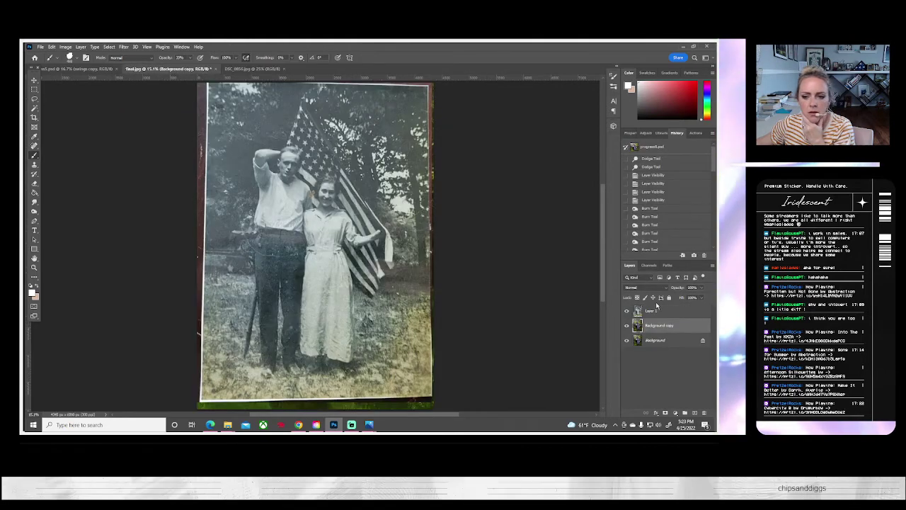
{"action": "left_click", "coordinate": [626, 313]}
- In the carnival artwork, toggle the two balloon copy layers holding the girl's image to compare its editing stages
{"action": "left_click", "coordinate": [73, 69]}
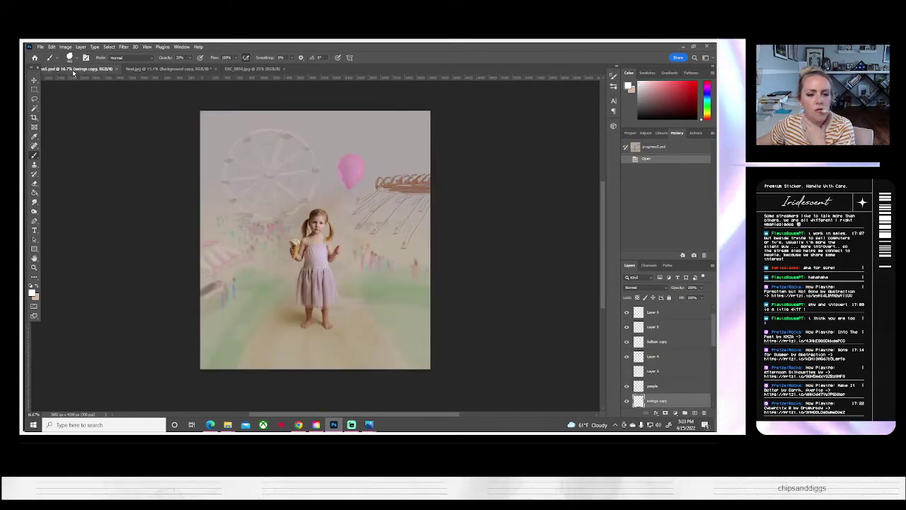
{"action": "scroll", "coordinate": [400, 272], "scroll_direction": "down", "scroll_amount": 1}
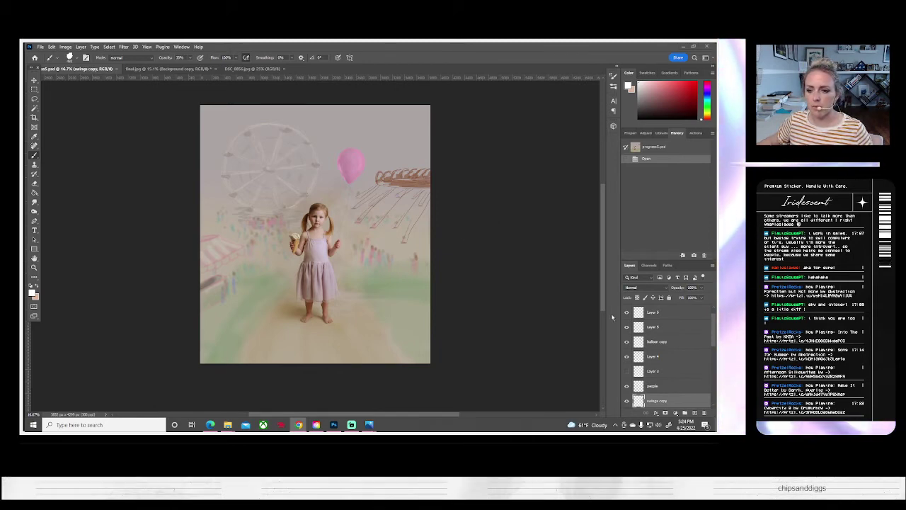
{"action": "scroll", "coordinate": [668, 386], "scroll_direction": "up", "scroll_amount": 3}
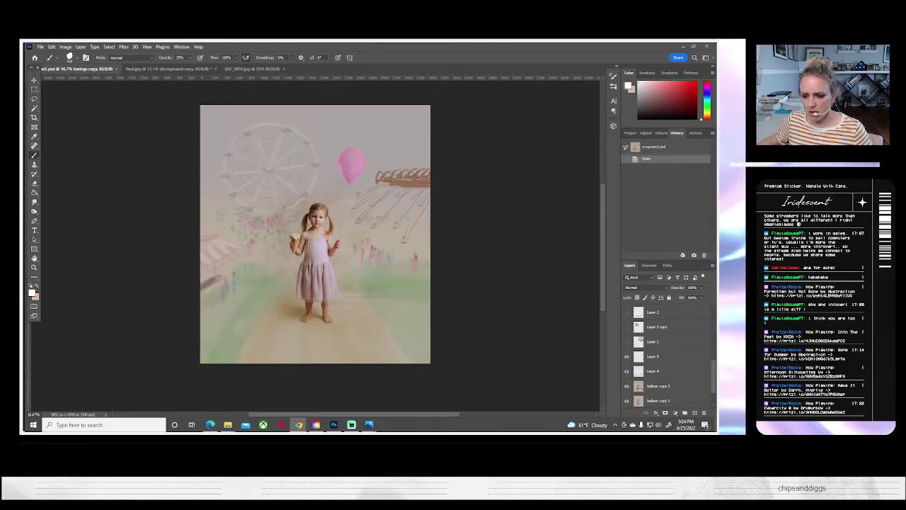
{"action": "left_click", "coordinate": [626, 386]}
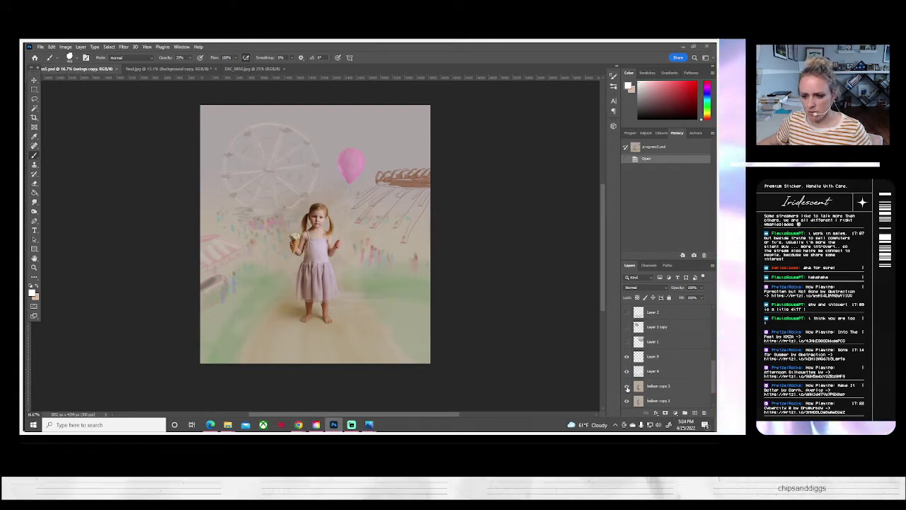
{"action": "left_click", "coordinate": [627, 401]}
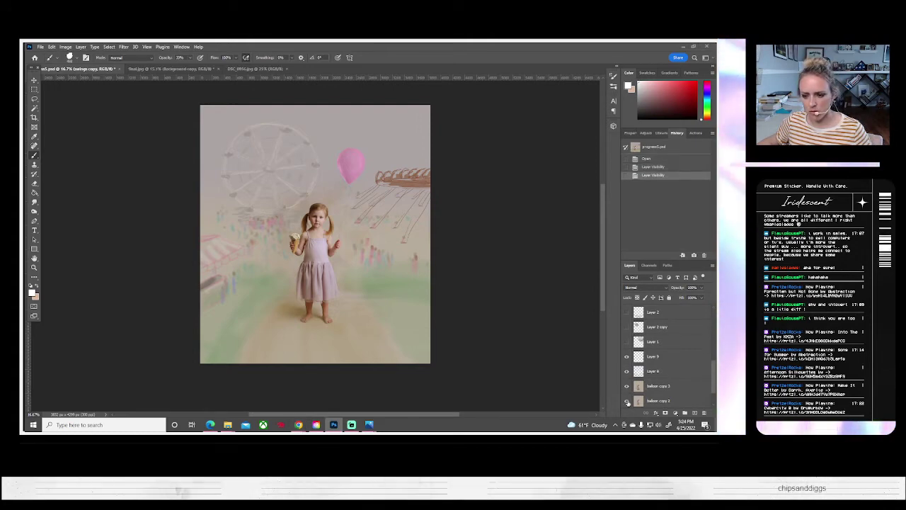
{"action": "left_click", "coordinate": [627, 387]}
{"action": "left_click", "coordinate": [627, 387]}
{"action": "left_click", "coordinate": [627, 386]}
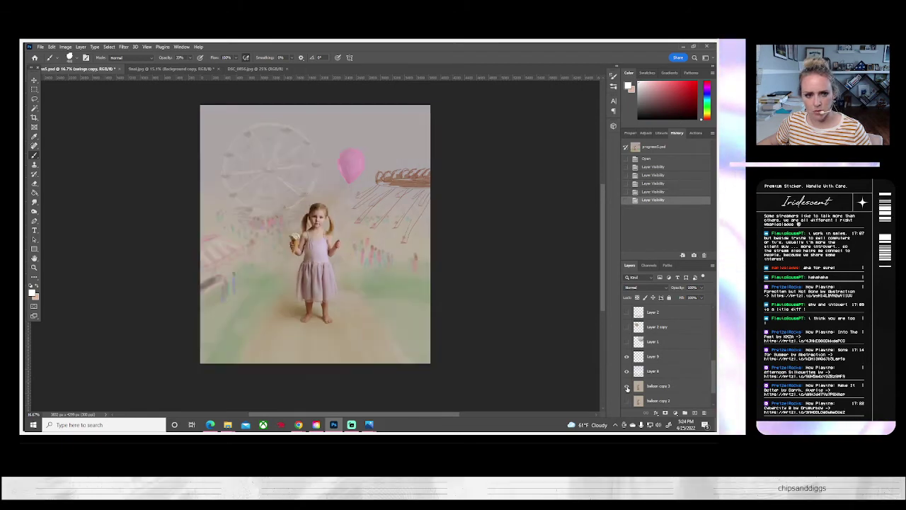
{"action": "left_click", "coordinate": [627, 386]}
{"action": "left_click", "coordinate": [626, 387]}
{"action": "left_click", "coordinate": [626, 401]}
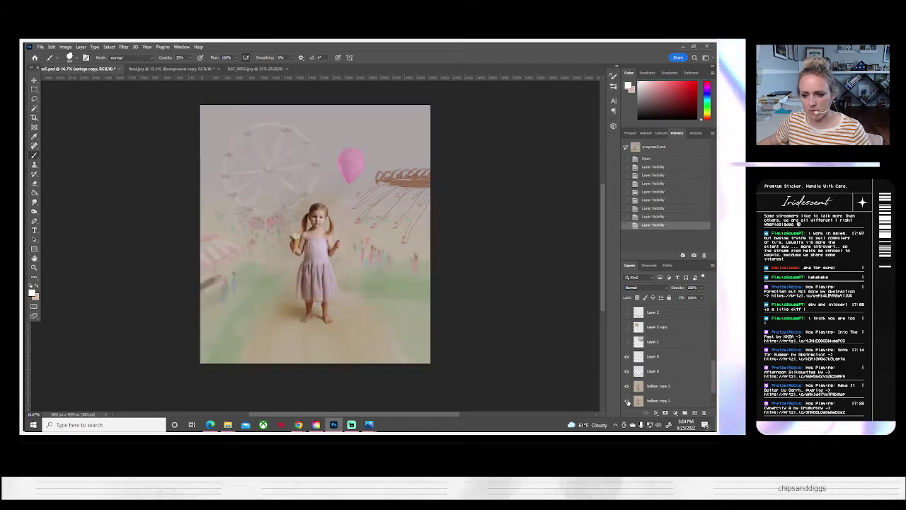
{"action": "scroll", "coordinate": [655, 354], "scroll_direction": "up", "scroll_amount": 2}
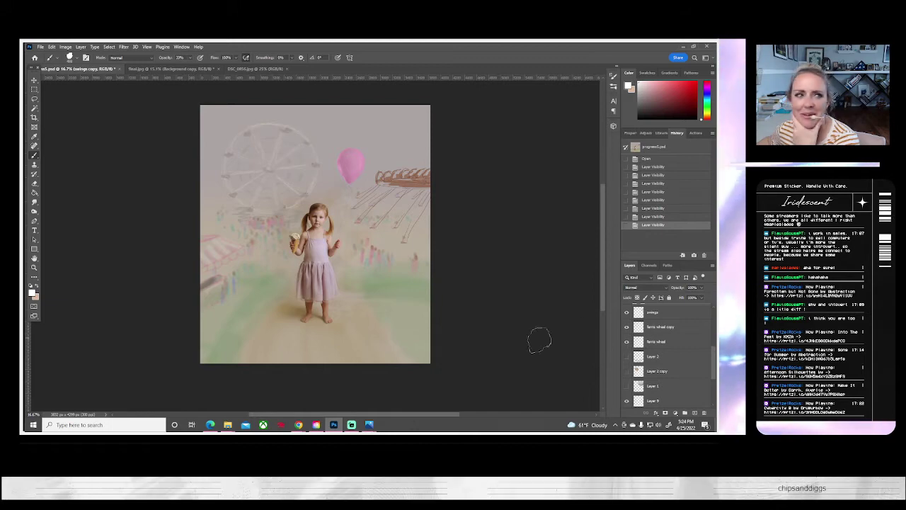
- Check the colourised flag couple again and close the unedited side-profile maternity photo
{"action": "left_click", "coordinate": [178, 68]}
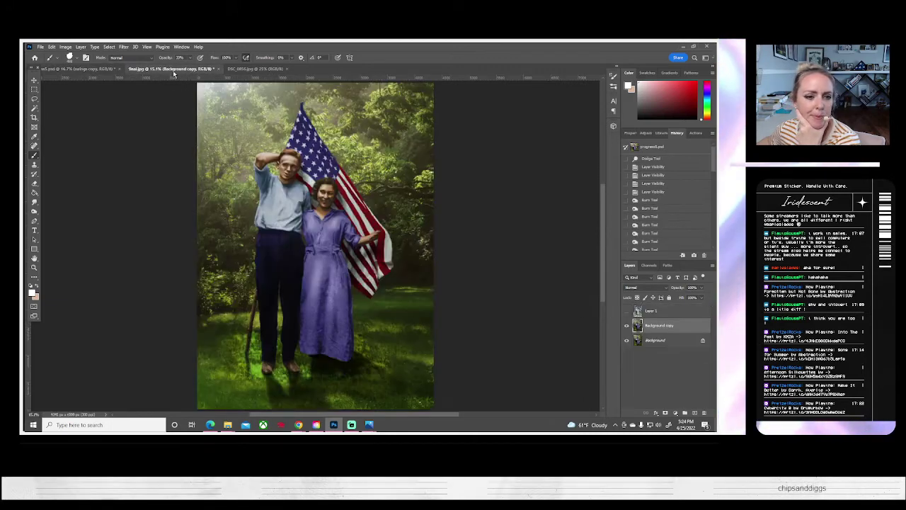
{"action": "left_click", "coordinate": [276, 69]}
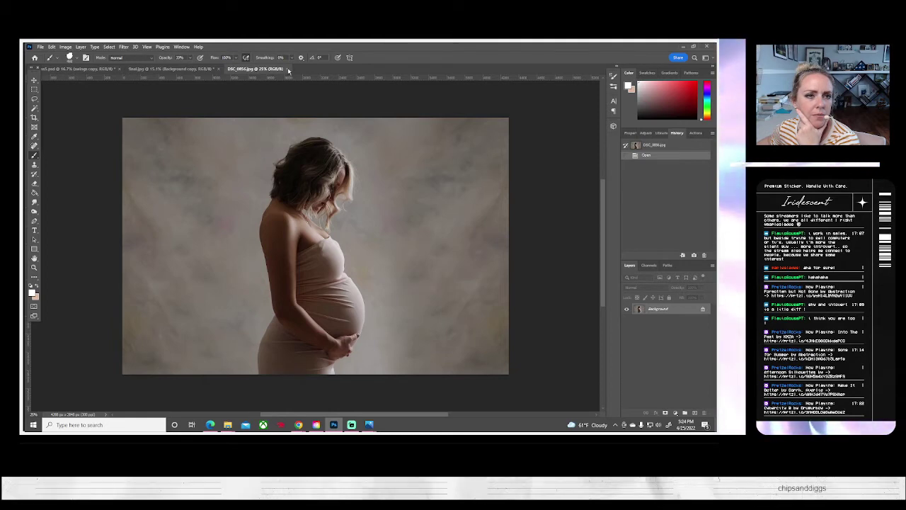
{"action": "left_click", "coordinate": [287, 69]}
- Return to the carnival artwork and toggle Layer 7 off and on to examine what it contributes
{"action": "left_click", "coordinate": [76, 68]}
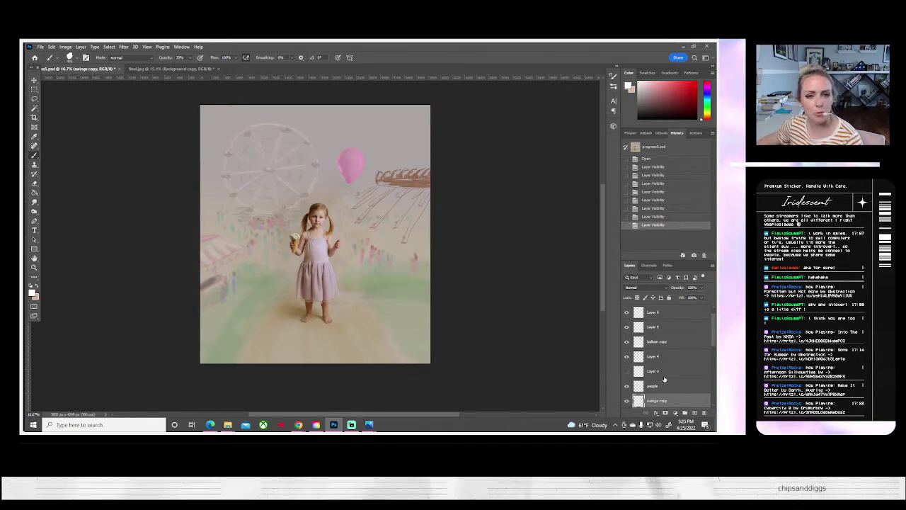
{"action": "scroll", "coordinate": [664, 380], "scroll_direction": "up", "scroll_amount": 1}
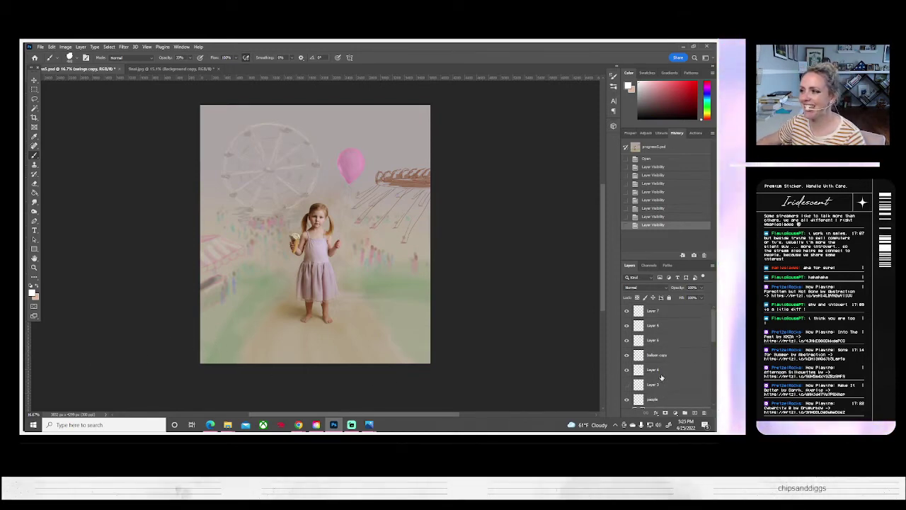
{"action": "left_click", "coordinate": [626, 312]}
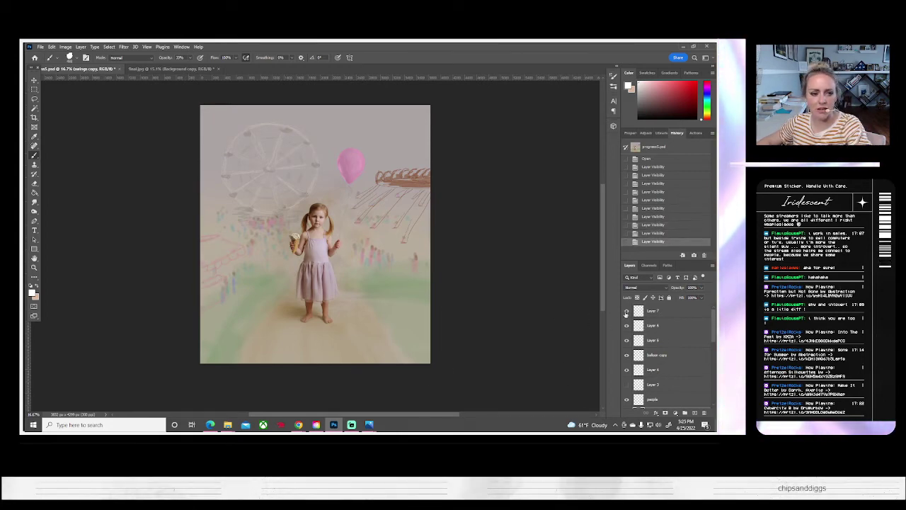
{"action": "left_click", "coordinate": [626, 312]}
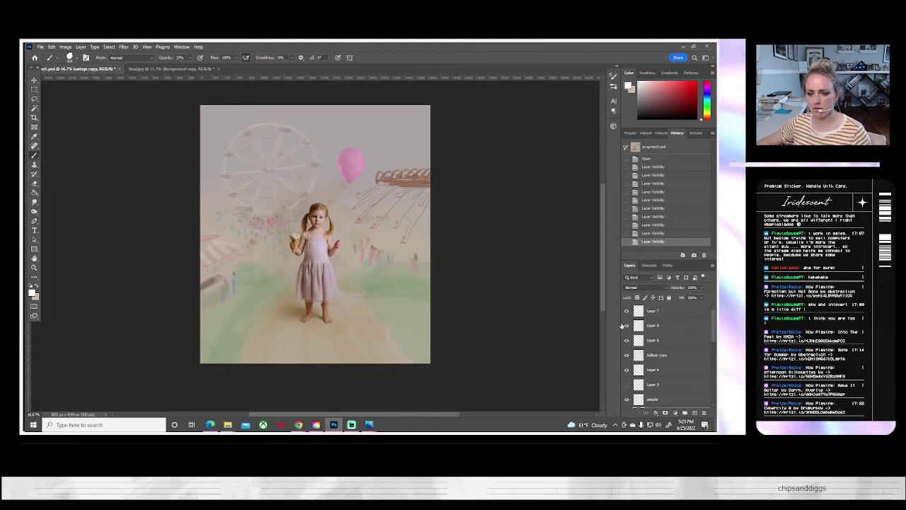
- Toggle the visibility of Layer 6, Layer 5, balloon copy and the swings layer to examine what each contributes
{"action": "left_click", "coordinate": [625, 325]}
{"action": "left_click", "coordinate": [625, 326]}
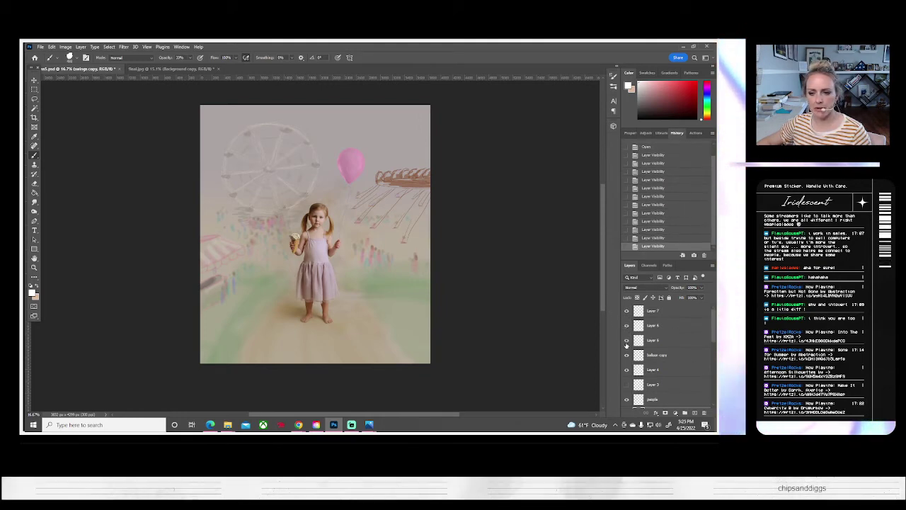
{"action": "left_click", "coordinate": [626, 341]}
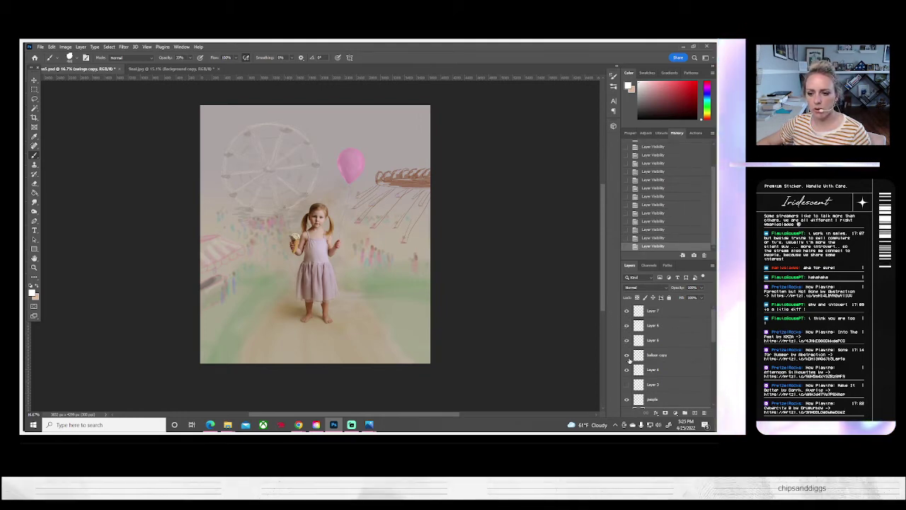
{"action": "left_click", "coordinate": [626, 356]}
{"action": "left_click", "coordinate": [627, 356]}
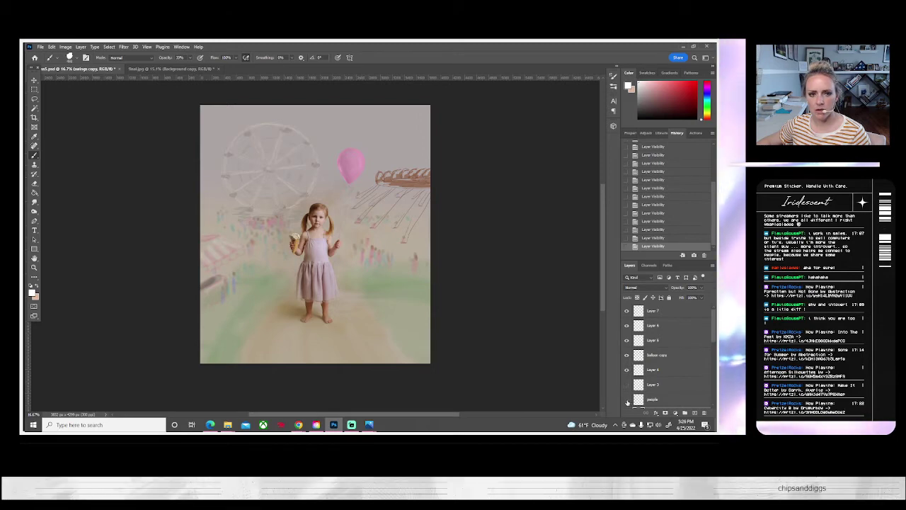
{"action": "scroll", "coordinate": [626, 397], "scroll_direction": "down", "scroll_amount": 2}
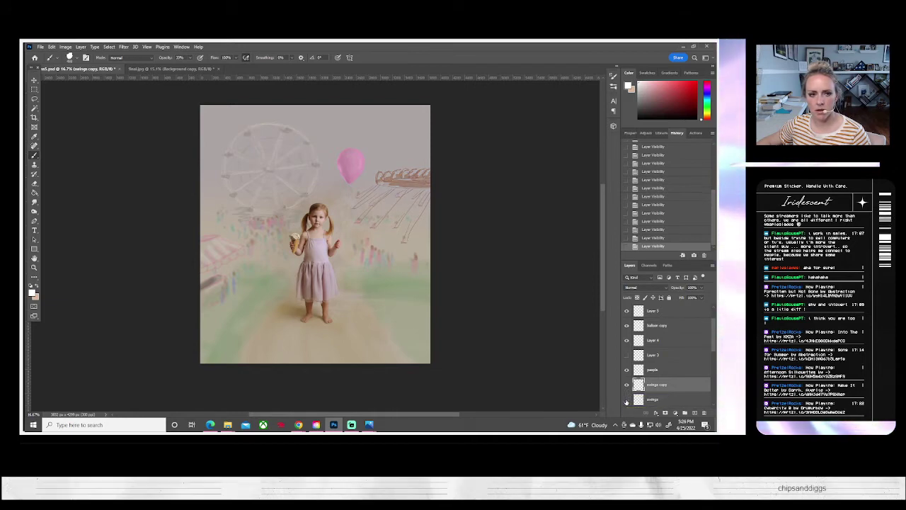
{"action": "left_click", "coordinate": [626, 400]}
{"action": "scroll", "coordinate": [627, 400], "scroll_direction": "down", "scroll_amount": 2}
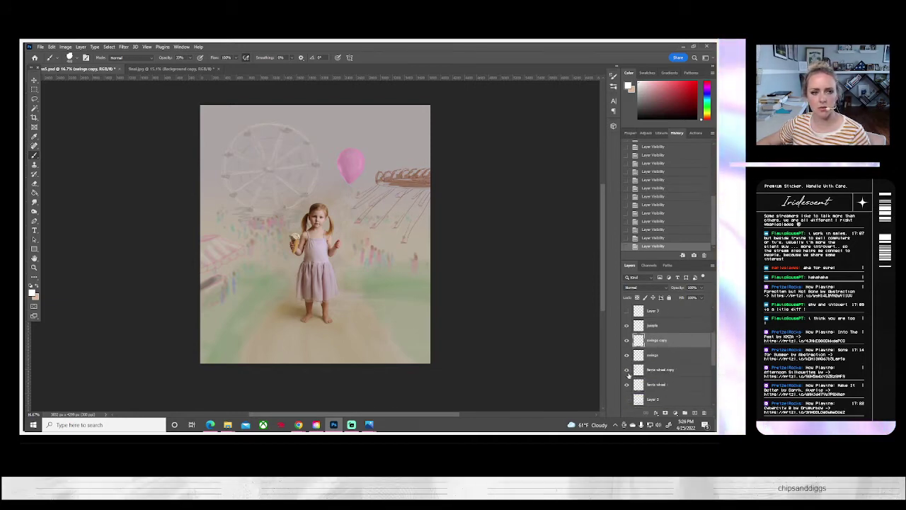
- Duplicate the ferris wheel copy layer as ferris wheel copy 2 and make the brush much smaller
{"action": "right_click", "coordinate": [657, 375]}
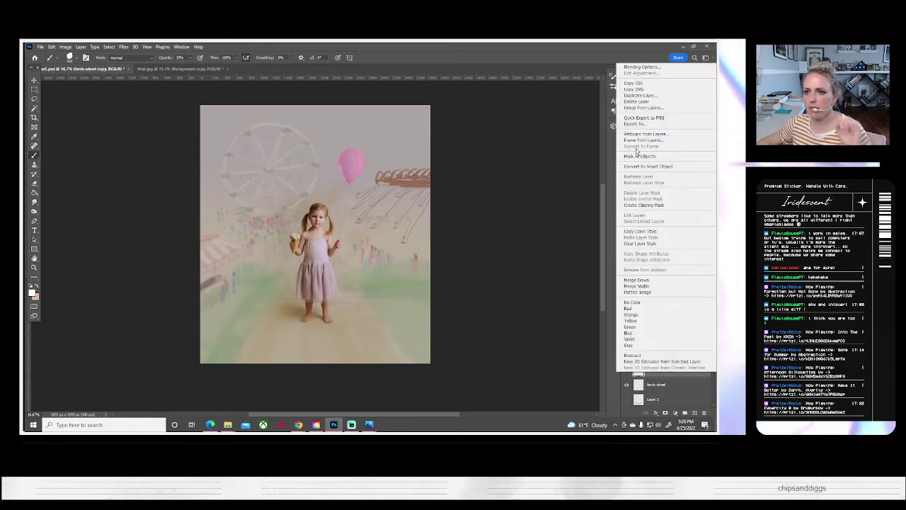
{"action": "left_click", "coordinate": [641, 95]}
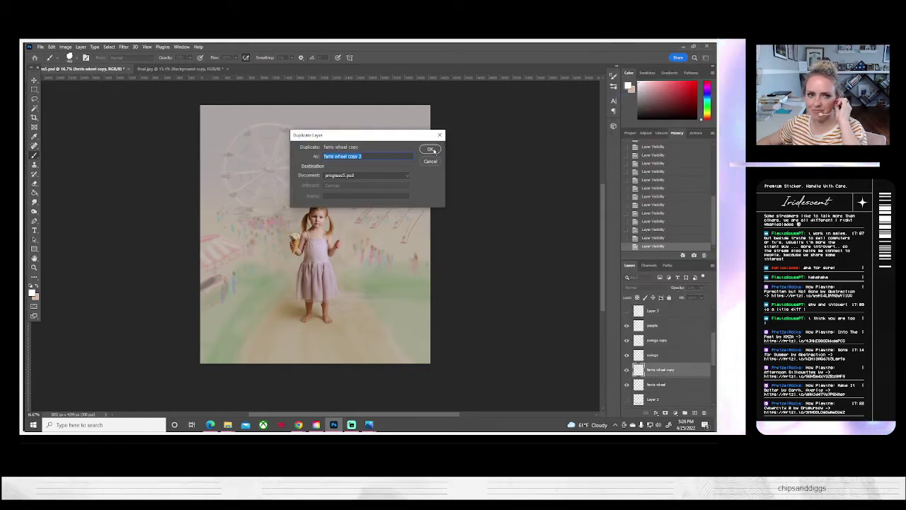
{"action": "left_click", "coordinate": [430, 148]}
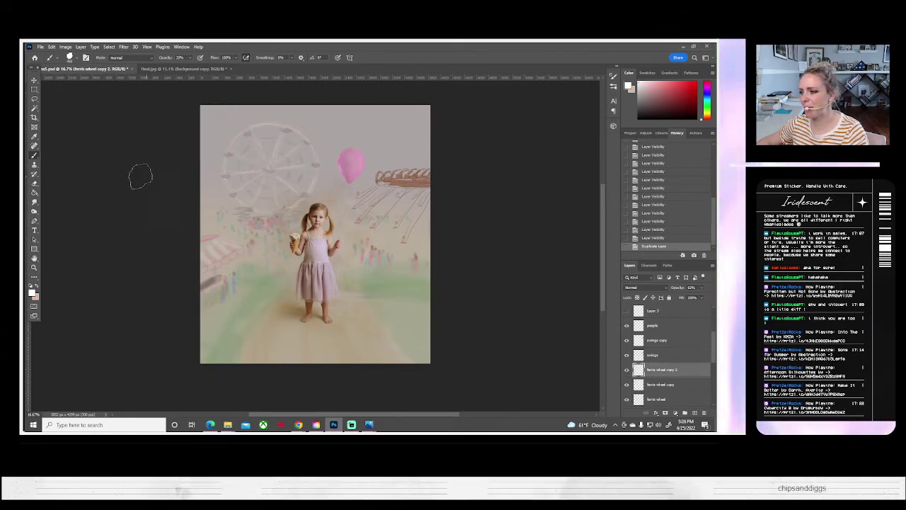
{"action": "left_click", "coordinate": [70, 57]}
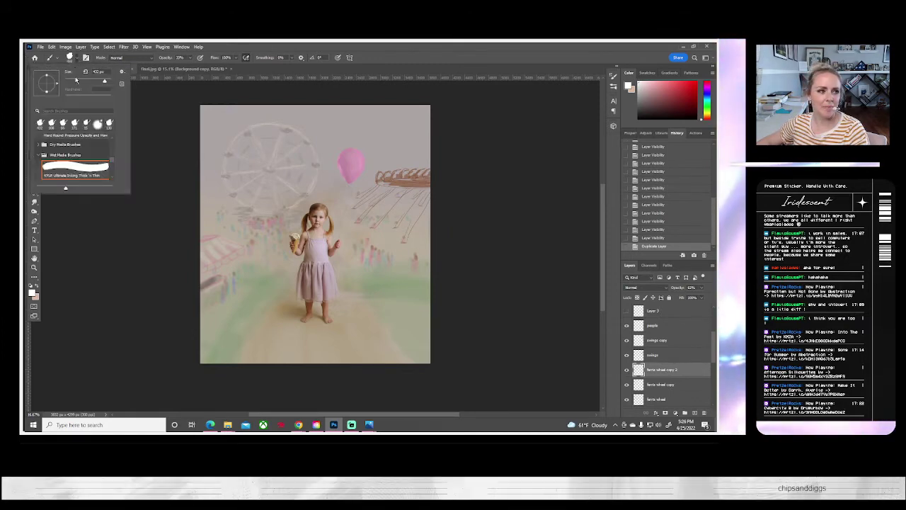
{"action": "left_click", "coordinate": [77, 81]}
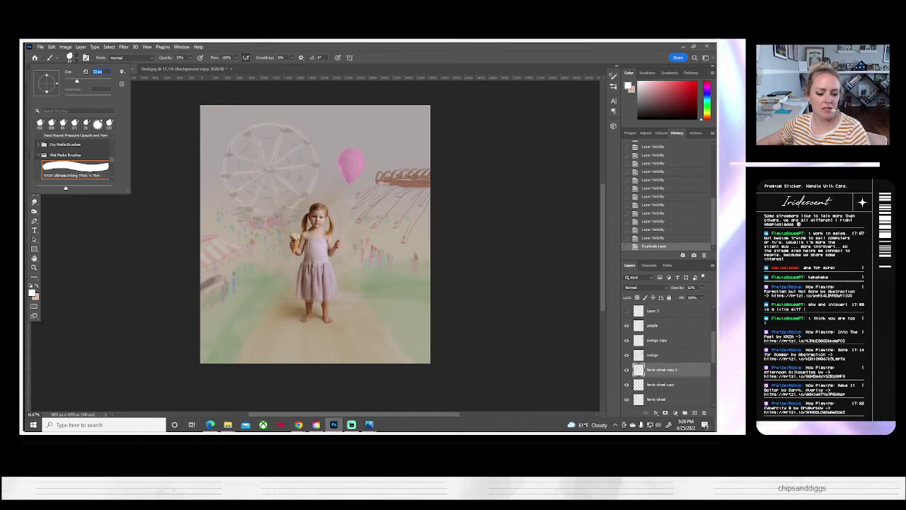
{"action": "left_click", "coordinate": [229, 150]}
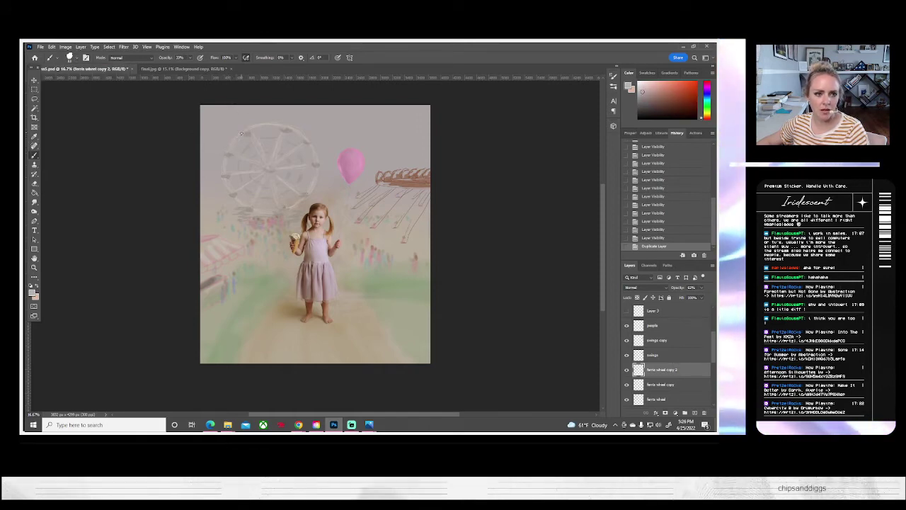
{"action": "left_click", "coordinate": [231, 147]}
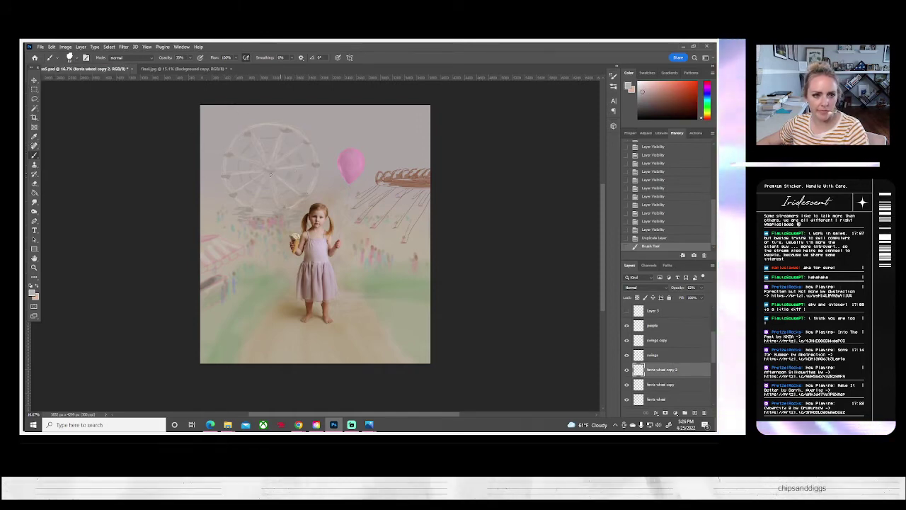
{"action": "key", "text": "ctrl+z"}
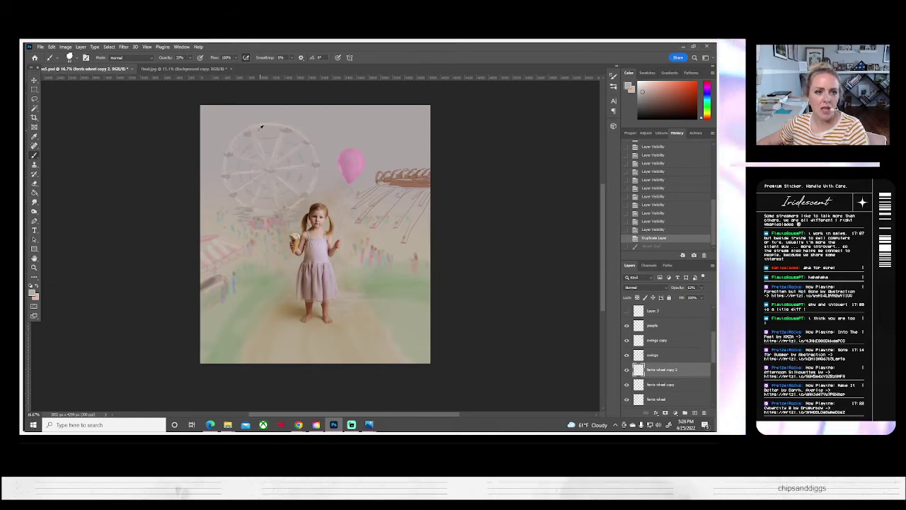
- Sample the light tone from the ferris wheel's rim and paint over the rim and spokes on the duplicated layer
{"action": "left_click", "coordinate": [257, 125], "text": "alt"}
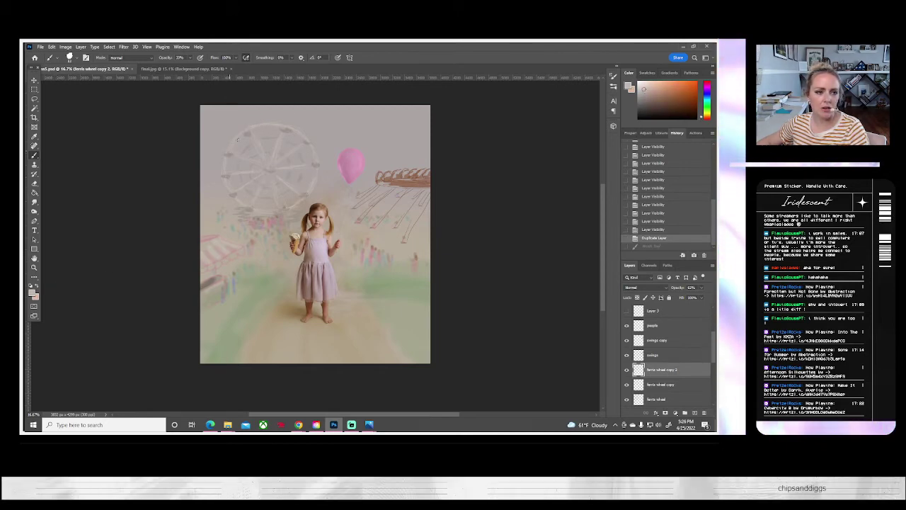
{"action": "key", "text": "ctrl+shift+z"}
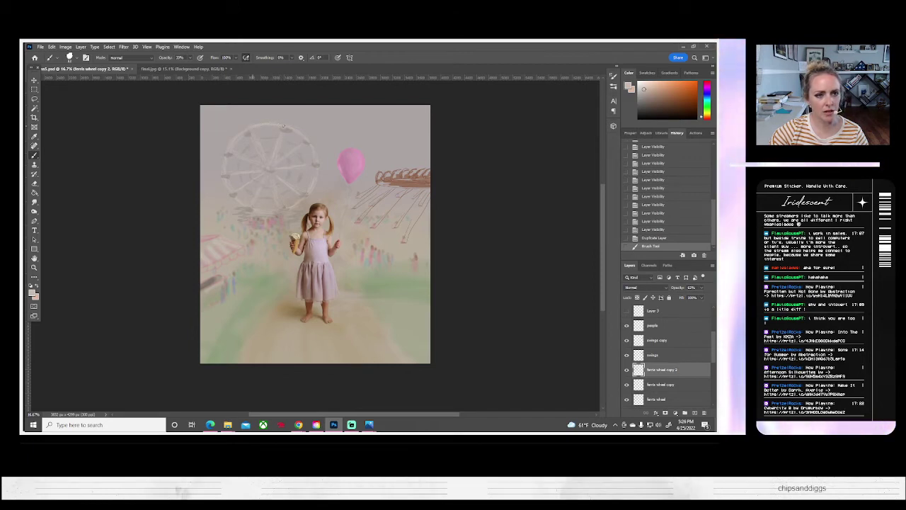
{"action": "left_click_drag", "start_coordinate": [277, 125], "coordinate": [298, 76]}
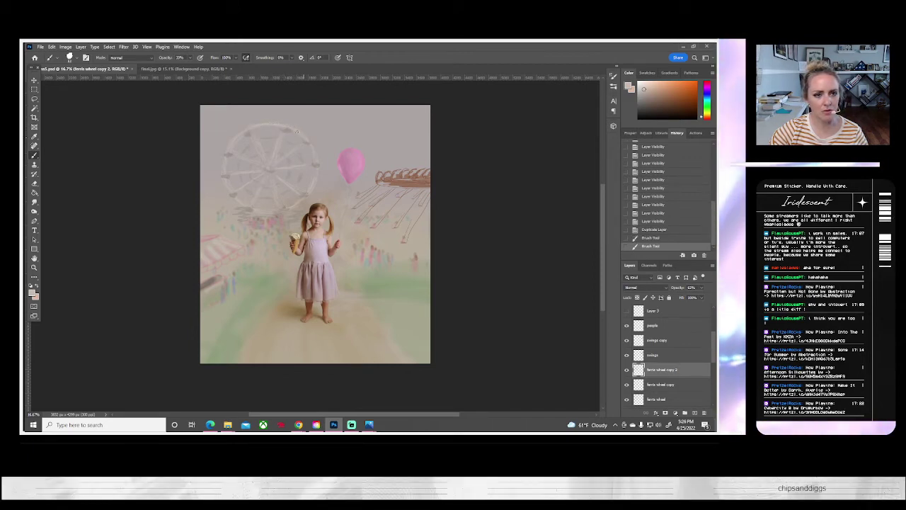
{"action": "mouse_move", "coordinate": [303, 135]}
{"action": "left_mouse_down"}
{"action": "mouse_move", "coordinate": [316, 163]}
{"action": "mouse_move", "coordinate": [300, 146]}
{"action": "mouse_move", "coordinate": [267, 160]}
{"action": "mouse_move", "coordinate": [280, 133]}
{"action": "mouse_move", "coordinate": [264, 156]}
{"action": "mouse_move", "coordinate": [260, 146]}
{"action": "mouse_move", "coordinate": [264, 168]}
{"action": "mouse_move", "coordinate": [235, 153]}
{"action": "mouse_move", "coordinate": [265, 170]}
{"action": "mouse_move", "coordinate": [236, 173]}
{"action": "mouse_move", "coordinate": [224, 195]}
{"action": "mouse_move", "coordinate": [254, 183]}
{"action": "mouse_move", "coordinate": [276, 200]}
{"action": "mouse_move", "coordinate": [275, 180]}
{"action": "mouse_move", "coordinate": [286, 205]}
{"action": "mouse_move", "coordinate": [273, 179]}
{"action": "mouse_move", "coordinate": [298, 193]}
{"action": "mouse_move", "coordinate": [276, 175]}
{"action": "left_mouse_up"}
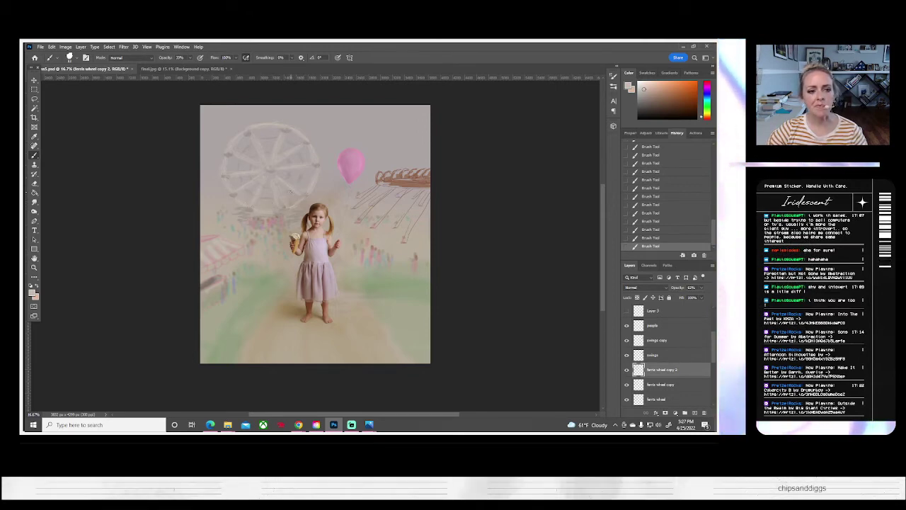
- Choose a darker grey-brown foreground colour and paint shading on the ferris wheel's hub and cabins
{"action": "left_click", "coordinate": [291, 126], "text": "alt"}
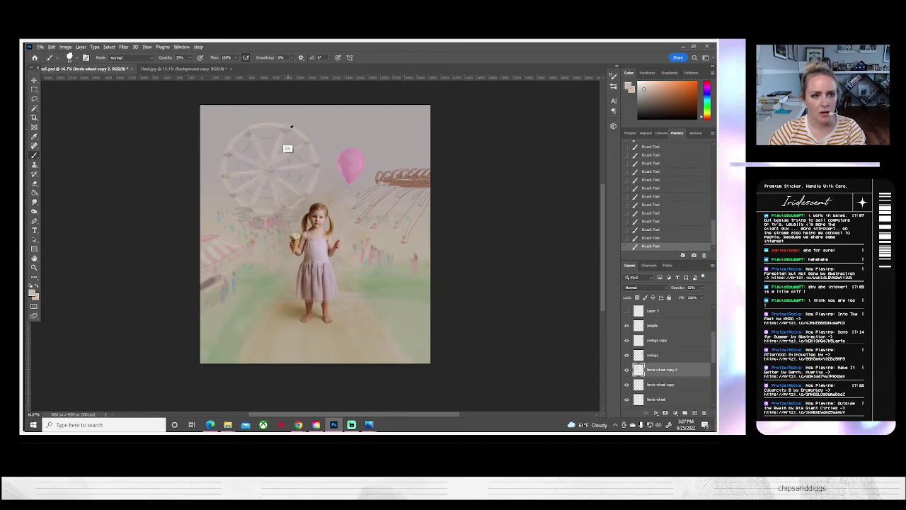
{"action": "left_click", "coordinate": [33, 292]}
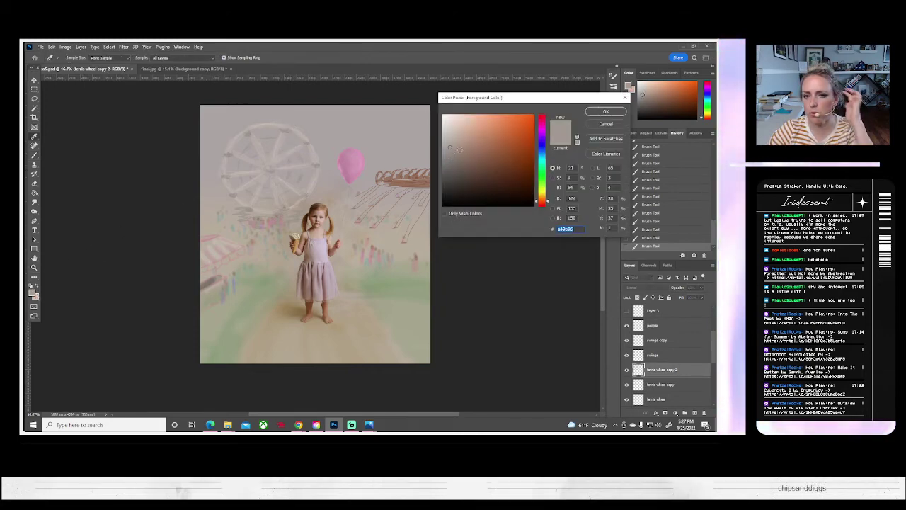
{"action": "left_click", "coordinate": [605, 111]}
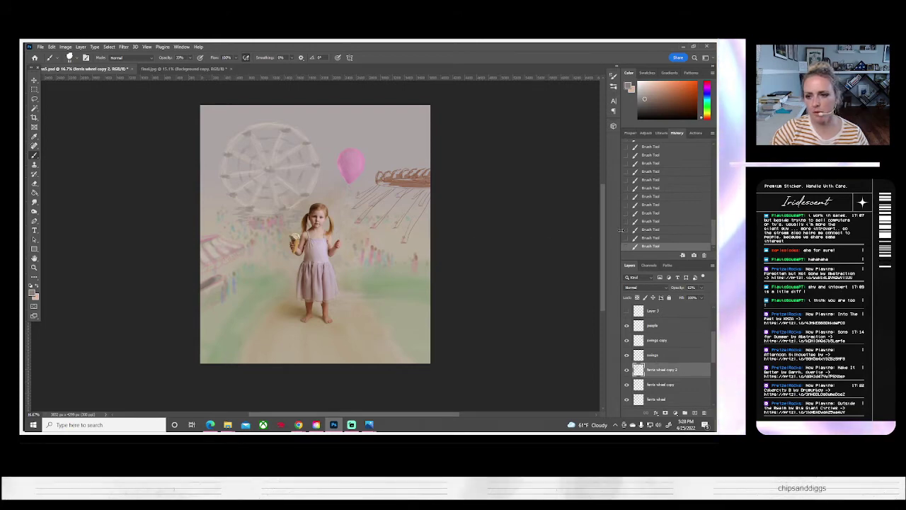
- Step back through the last few brush strokes in the history, then continue painting with the grey-brown, including the tent at the image's left edge
{"action": "left_click", "coordinate": [651, 229]}
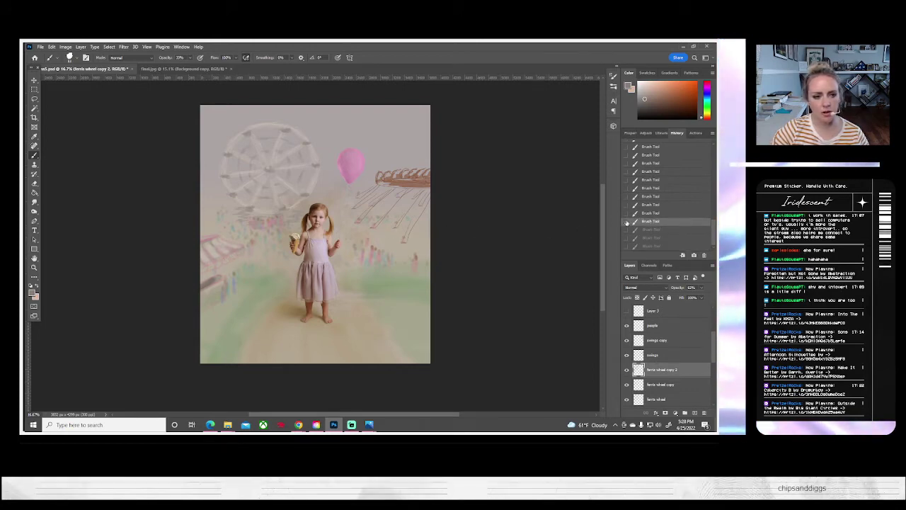
{"action": "left_click", "coordinate": [651, 206]}
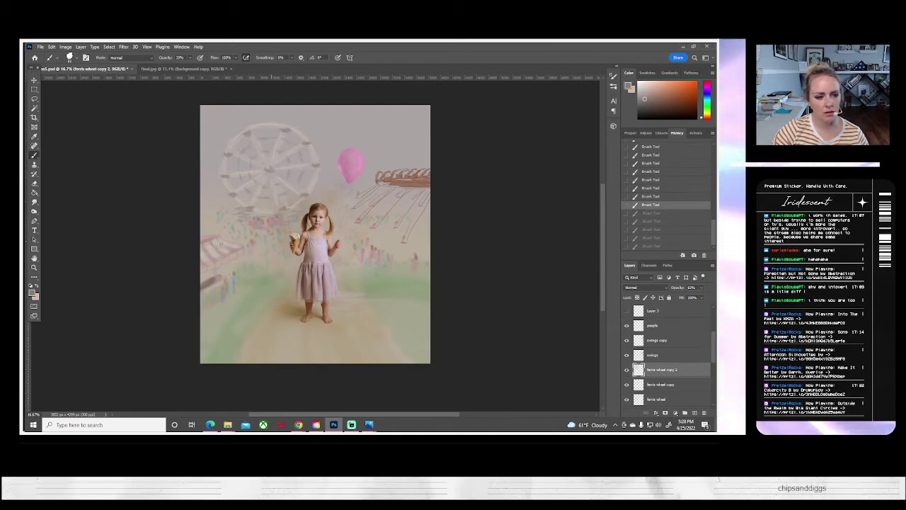
{"action": "left_click", "coordinate": [207, 270]}
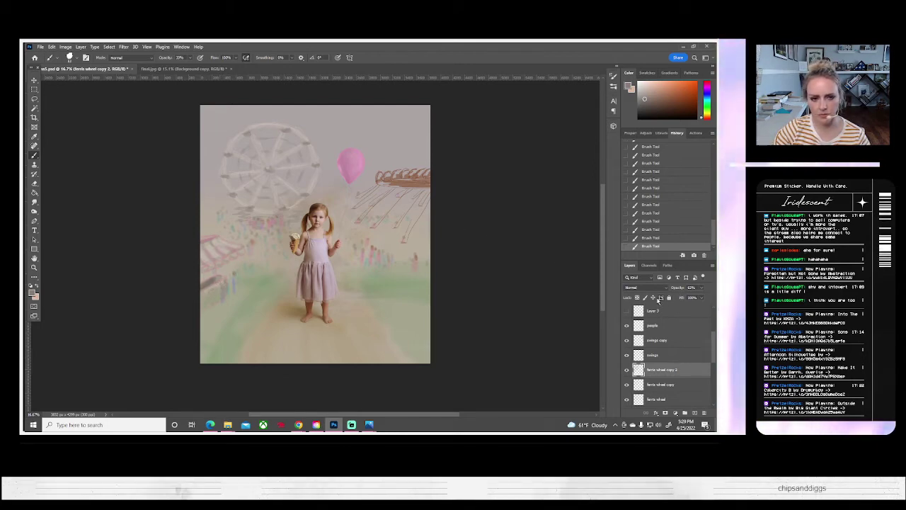
- Tilt the canvas counterclockwise and smudge the leftmost chains of the swing ride on the swings copy layer
{"action": "key", "text": "r"}
{"action": "left_click_drag", "start_coordinate": [538, 305], "coordinate": [507, 283]}
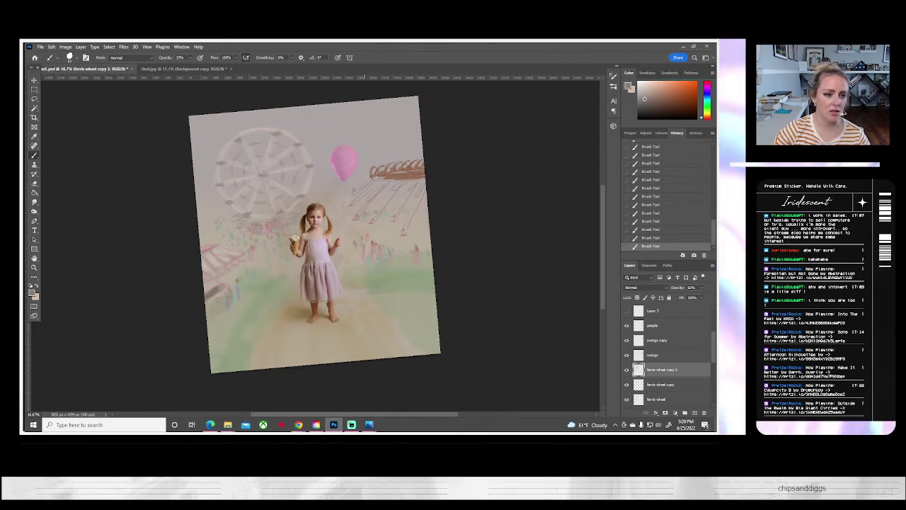
{"action": "left_click", "coordinate": [657, 341]}
{"action": "left_click", "coordinate": [34, 201]}
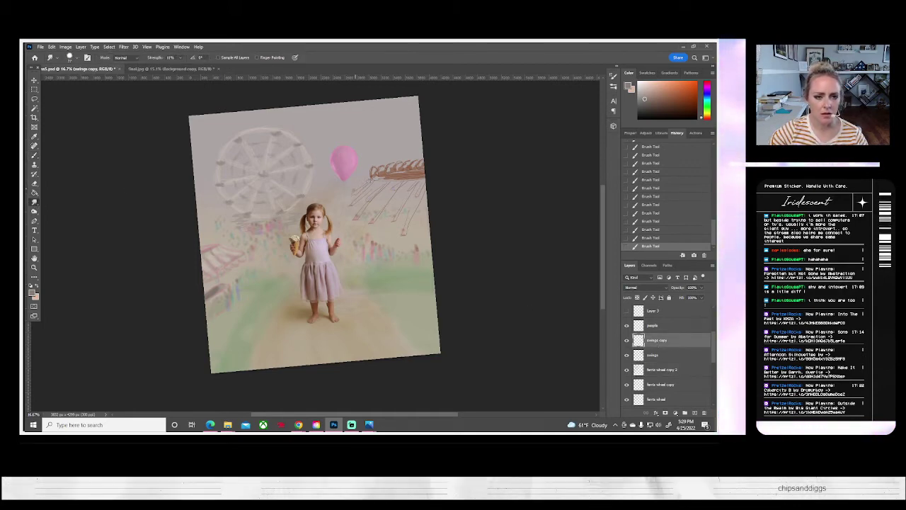
{"action": "left_click", "coordinate": [357, 189]}
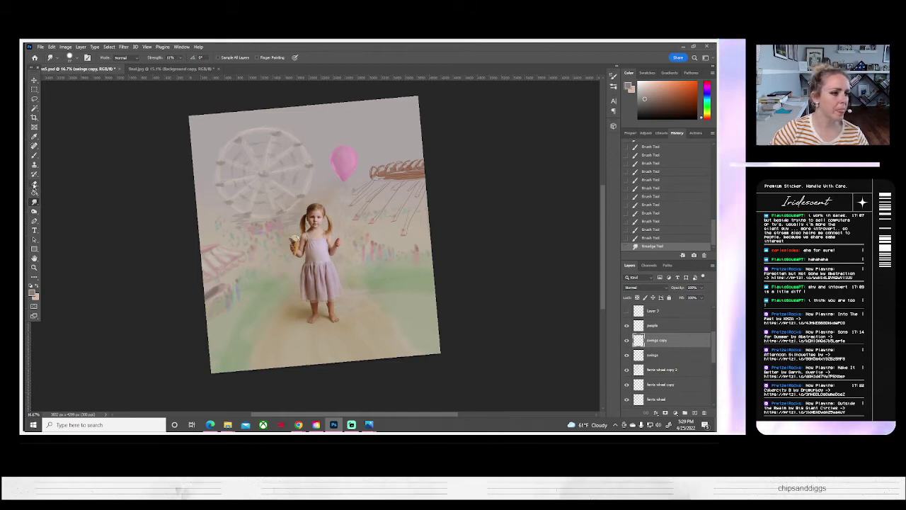
- Choose a more saturated reddish-brown with the Brush tool and paint over the swing ride's seats and chains
{"action": "left_click", "coordinate": [34, 156]}
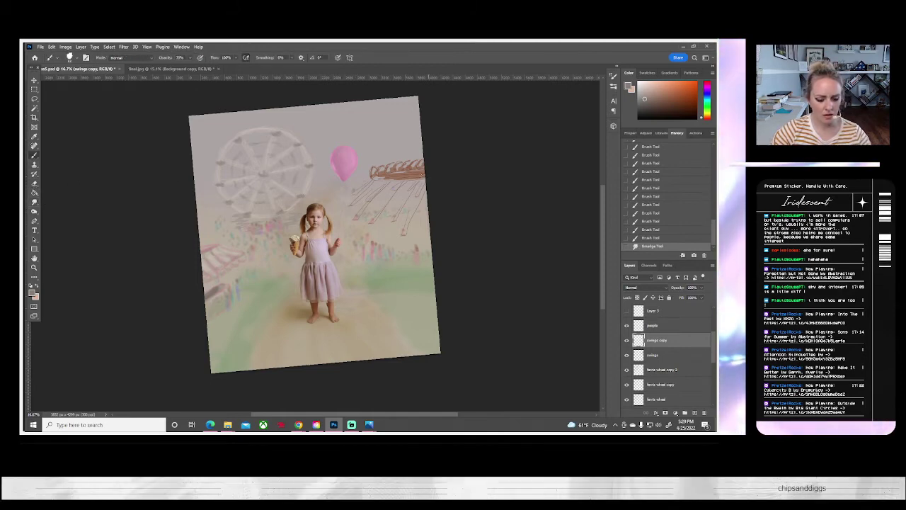
{"action": "left_click", "coordinate": [659, 95]}
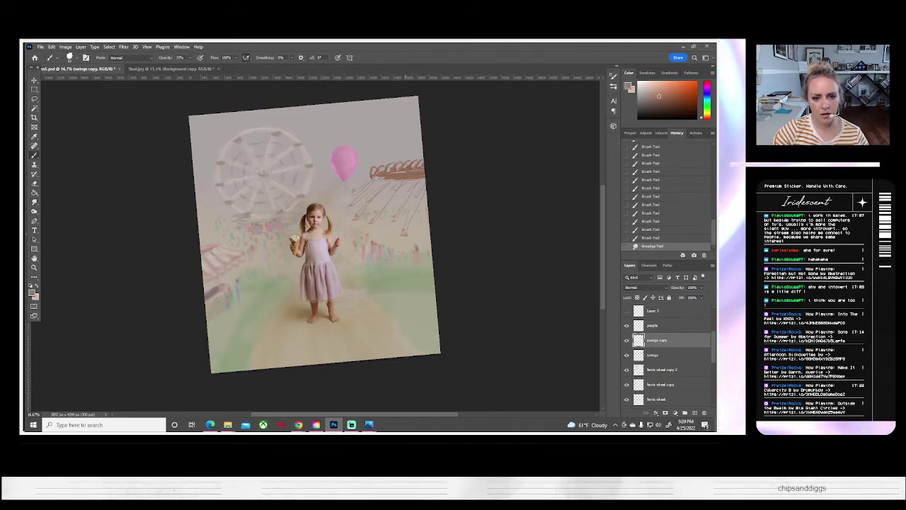
{"action": "mouse_move", "coordinate": [406, 235]}
{"action": "left_mouse_down"}
{"action": "mouse_move", "coordinate": [398, 224]}
{"action": "mouse_move", "coordinate": [355, 218]}
{"action": "mouse_move", "coordinate": [368, 200]}
{"action": "mouse_move", "coordinate": [354, 192]}
{"action": "mouse_move", "coordinate": [447, 192]}
{"action": "left_mouse_up"}
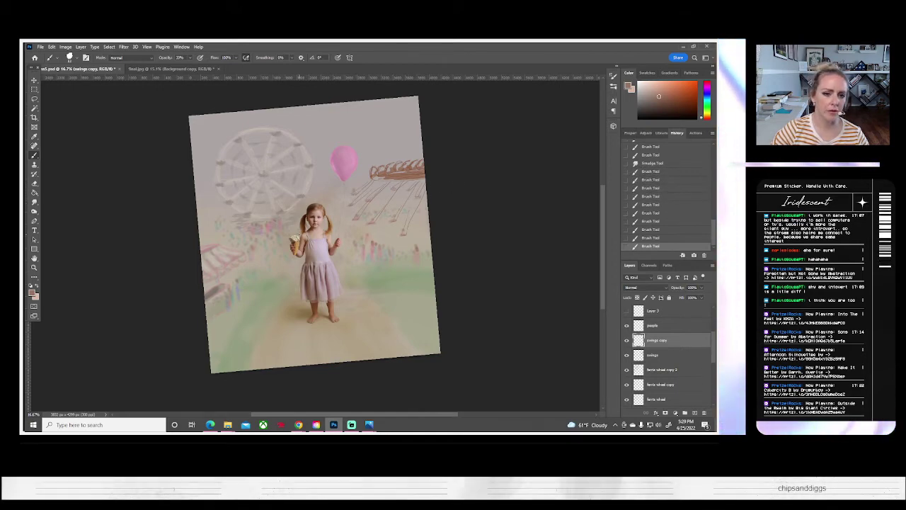
- Reduce the brush to 14 px, switch to the light peach colour and paint fine highlights on the swing ride
{"action": "left_click", "coordinate": [76, 59]}
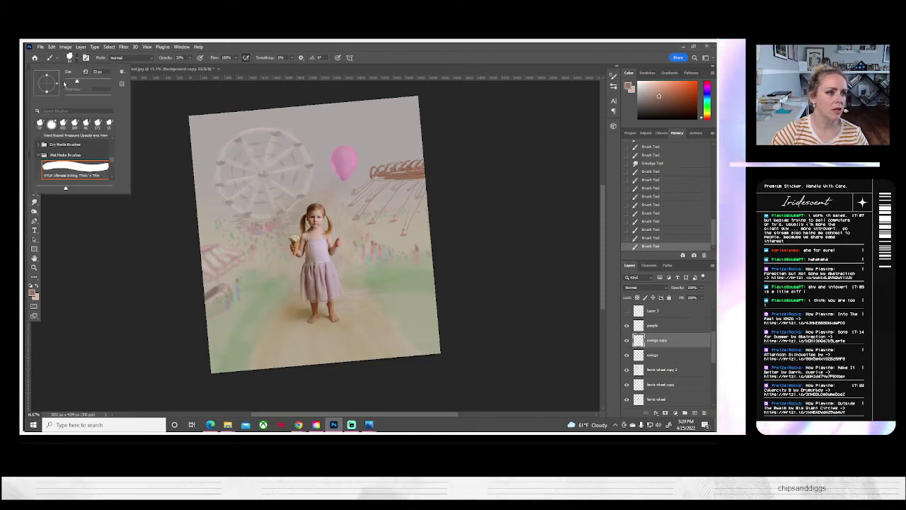
{"action": "left_click", "coordinate": [69, 80]}
{"action": "left_click", "coordinate": [36, 286]}
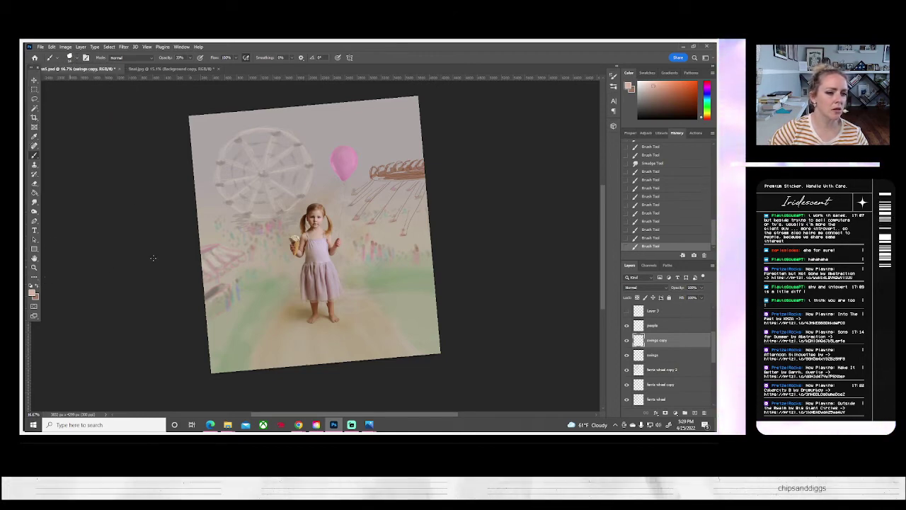
{"action": "mouse_move", "coordinate": [406, 177]}
{"action": "left_mouse_down"}
{"action": "mouse_move", "coordinate": [375, 186]}
{"action": "mouse_move", "coordinate": [403, 181]}
{"action": "left_mouse_up"}
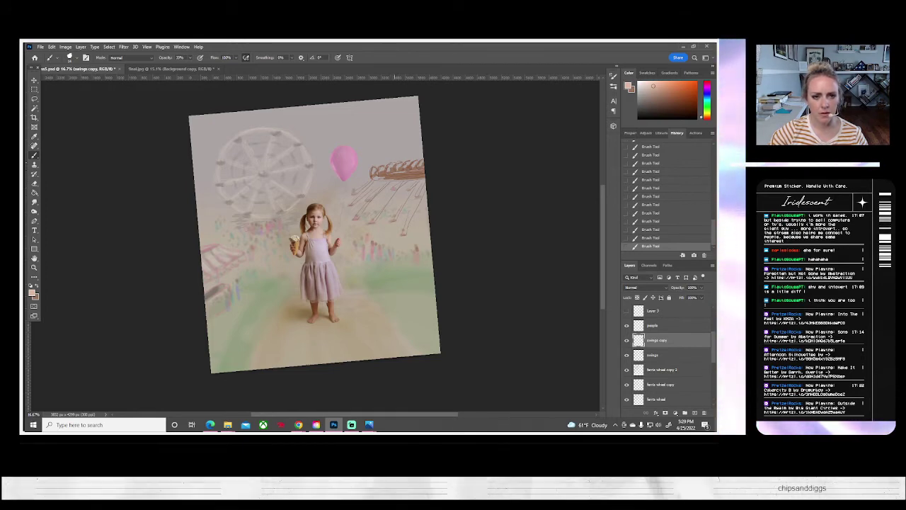
- Enlarge the brush and paint broader light peach highlights along the swing ride's canopy
{"action": "left_click", "coordinate": [71, 57]}
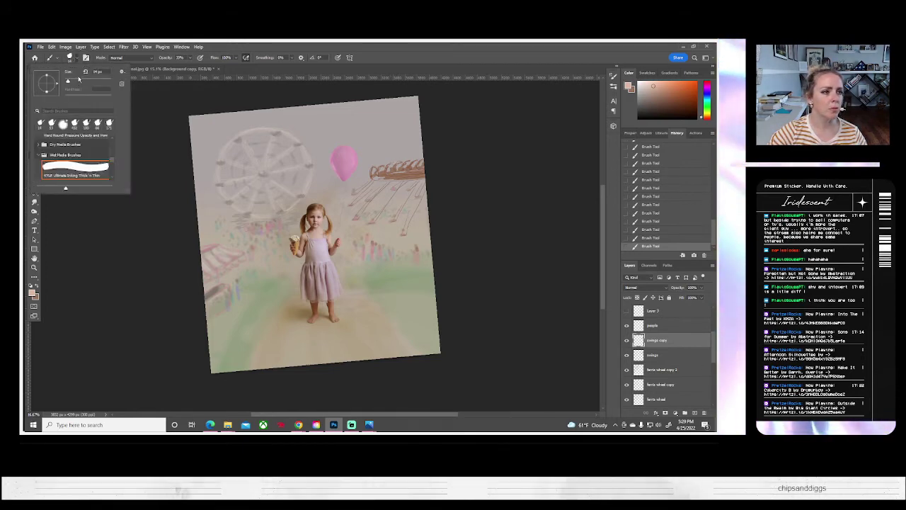
{"action": "left_click_drag", "start_coordinate": [68, 81], "coordinate": [83, 80]}
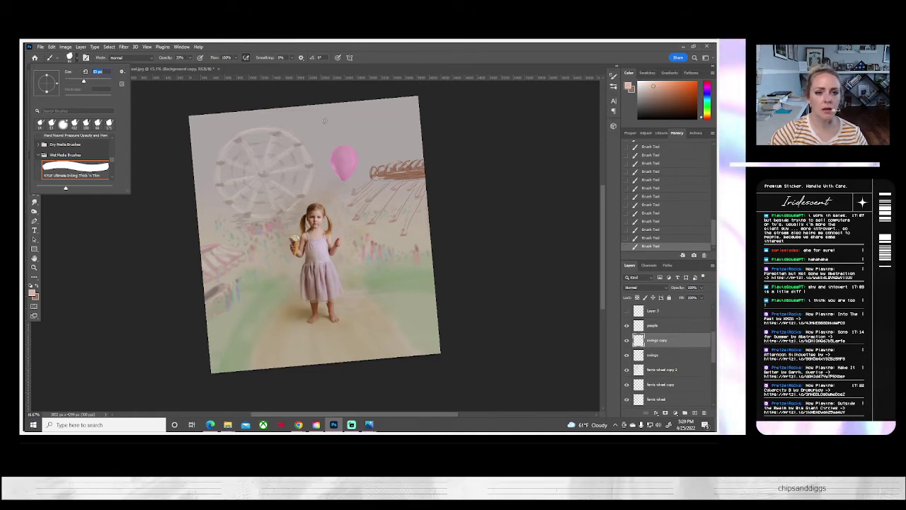
{"action": "left_click", "coordinate": [375, 168]}
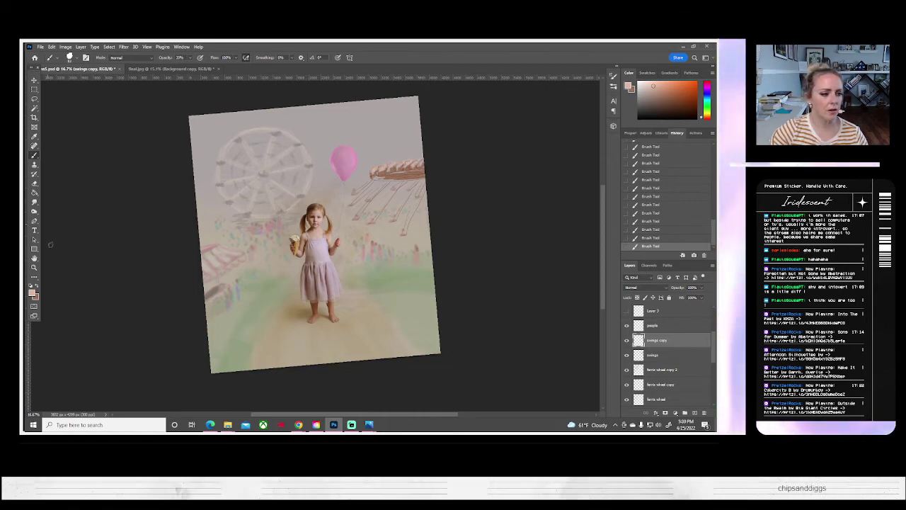
- Set the foreground colour to a medium brown with hue 22°, saturation 43% and brightness 51%
{"action": "left_click", "coordinate": [33, 294]}
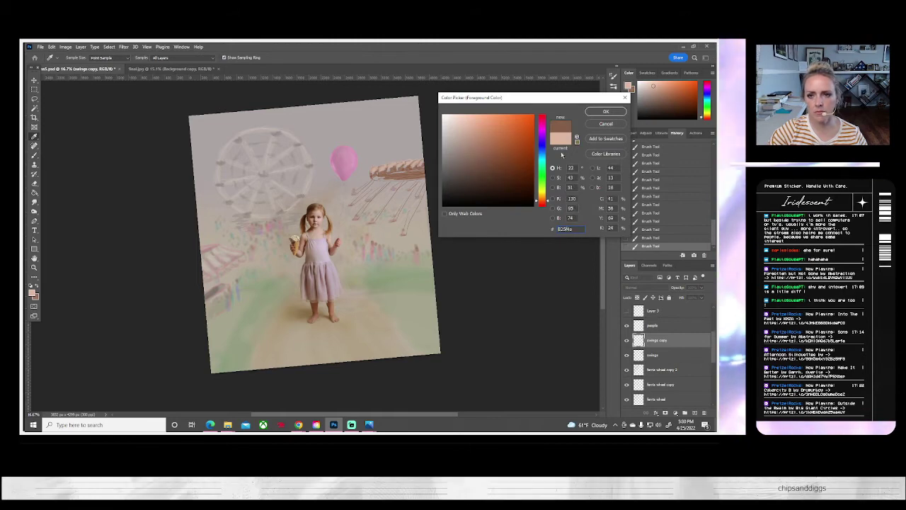
{"action": "left_click", "coordinate": [481, 160]}
{"action": "left_click", "coordinate": [606, 113]}
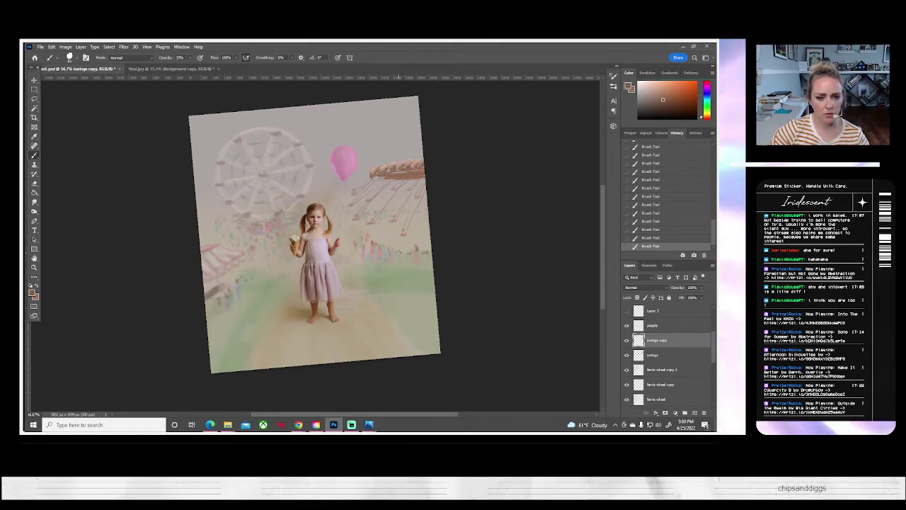
{"action": "left_click", "coordinate": [655, 213]}
{"action": "left_click", "coordinate": [424, 255]}
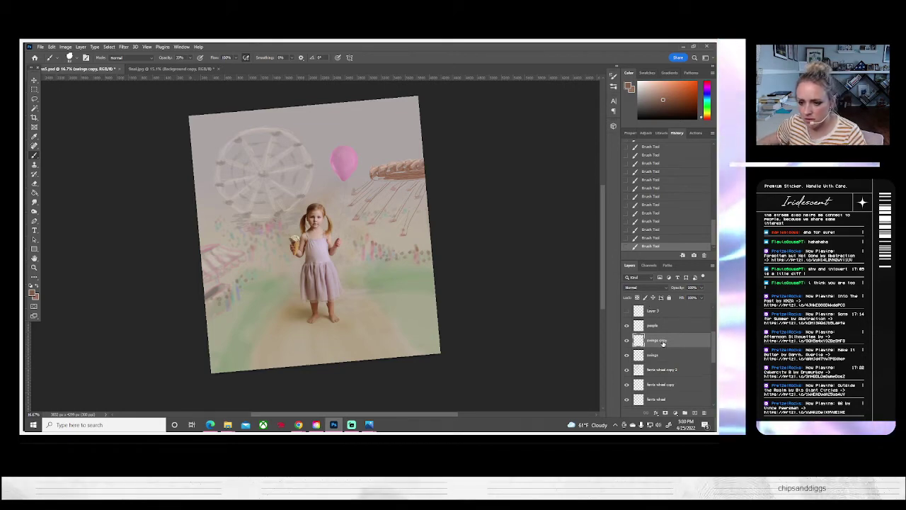
- Save the carnival artwork document
{"action": "scroll", "coordinate": [656, 335], "scroll_direction": "up", "scroll_amount": 2}
{"action": "key", "text": "ctrl+s"}
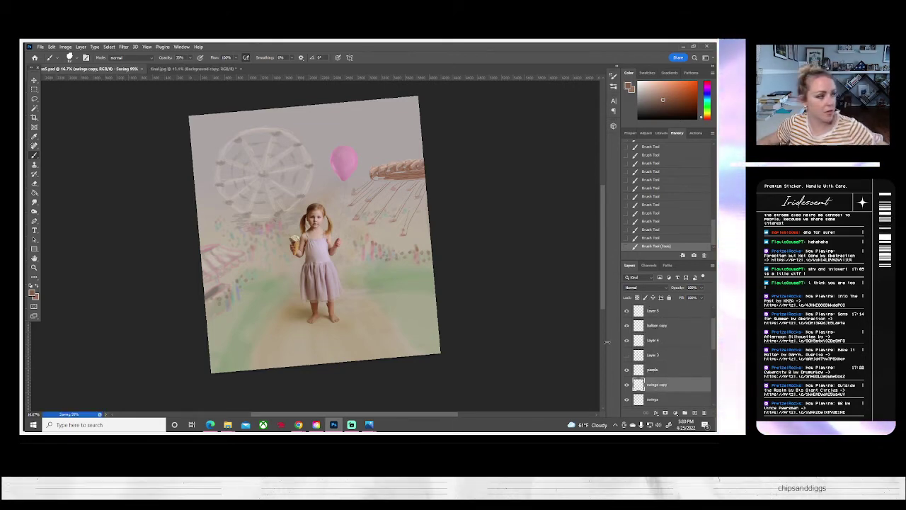
{"action": "scroll", "coordinate": [663, 351], "scroll_direction": "up", "scroll_amount": 2}
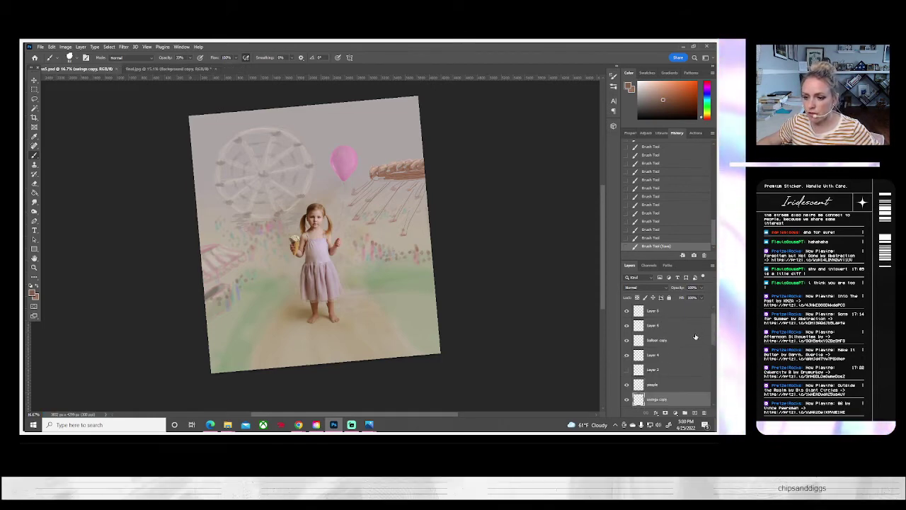
- Toggle the visibility of the balloon copy 3 and balloon copy 2 layers to compare the artwork with and without them
{"action": "scroll", "coordinate": [697, 336], "scroll_direction": "down", "scroll_amount": 4}
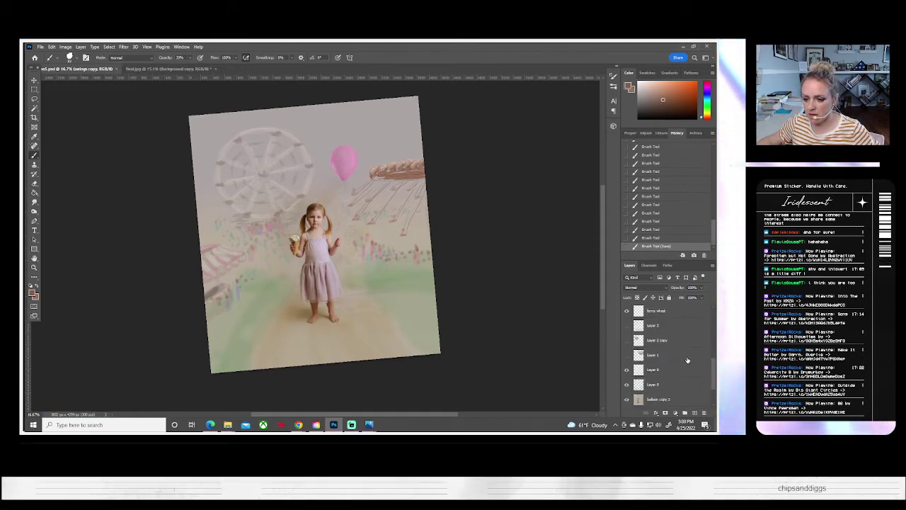
{"action": "scroll", "coordinate": [641, 368], "scroll_direction": "down", "scroll_amount": 4}
{"action": "left_click", "coordinate": [626, 371]}
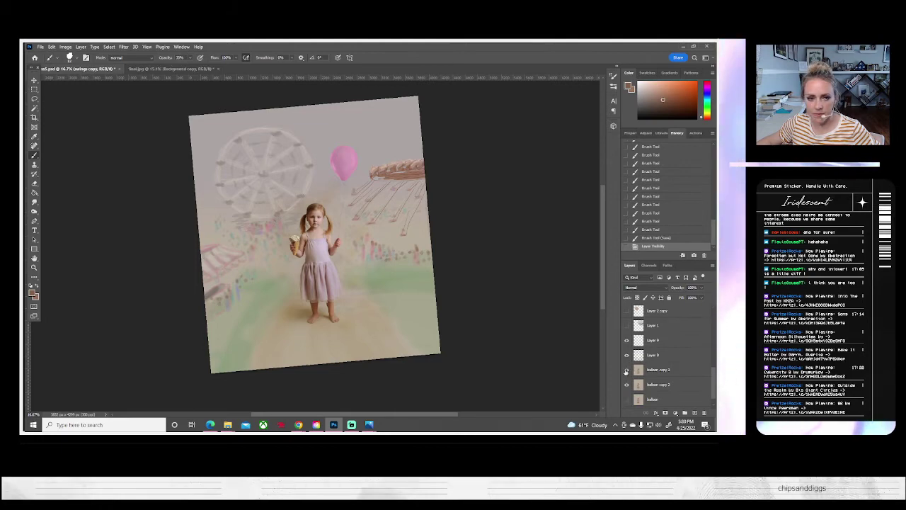
{"action": "left_click", "coordinate": [626, 371]}
{"action": "left_click", "coordinate": [627, 386]}
{"action": "left_click", "coordinate": [626, 371]}
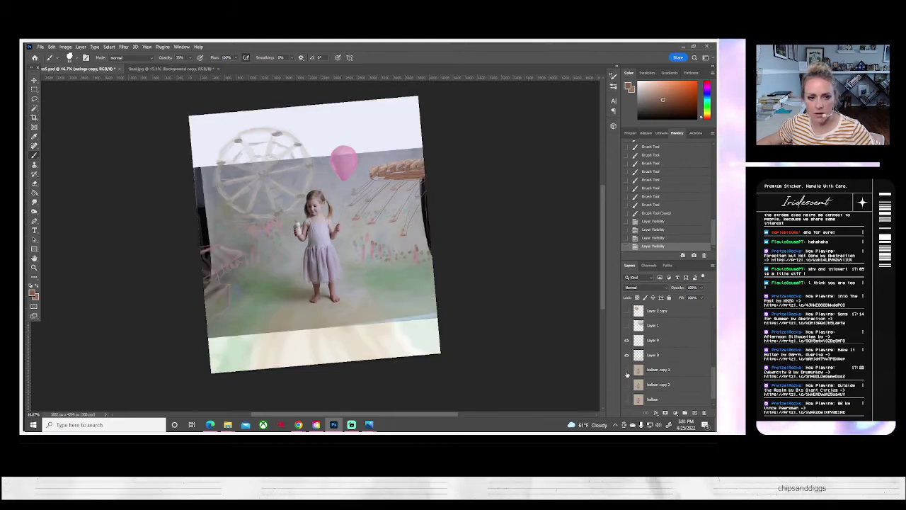
{"action": "left_click", "coordinate": [627, 371]}
{"action": "left_click", "coordinate": [627, 384]}
- Select the balloon copy 3 layer and paint the skirt's left and centre folds with the Brush tool in colours sampled from the dress
{"action": "left_click", "coordinate": [657, 370]}
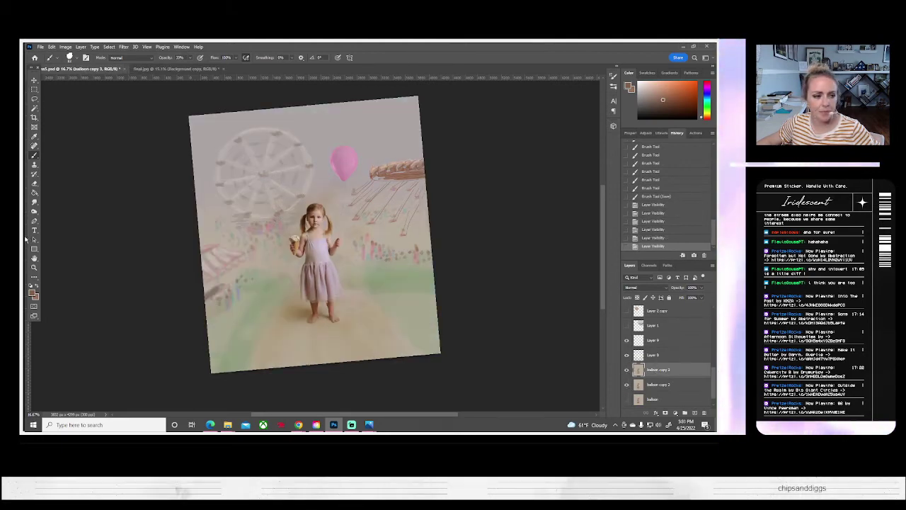
{"action": "left_click", "coordinate": [34, 268]}
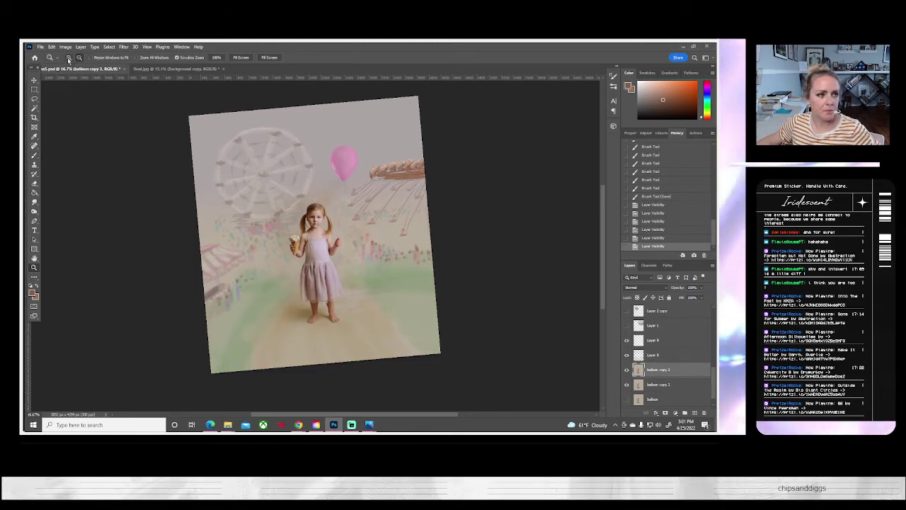
{"action": "left_click", "coordinate": [312, 271]}
{"action": "left_click", "coordinate": [312, 272]}
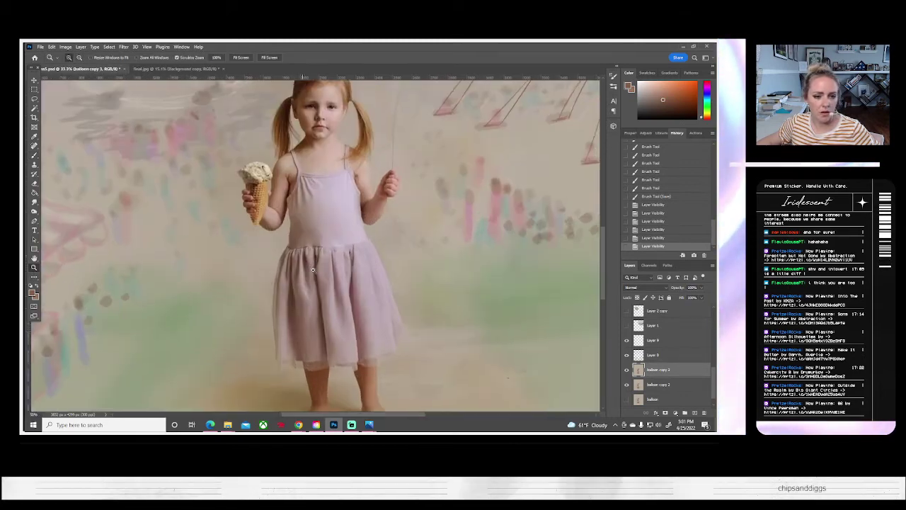
{"action": "left_click", "coordinate": [312, 271]}
{"action": "scroll", "coordinate": [301, 269], "scroll_direction": "down", "scroll_amount": 1}
{"action": "scroll", "coordinate": [300, 268], "scroll_direction": "down", "scroll_amount": 1}
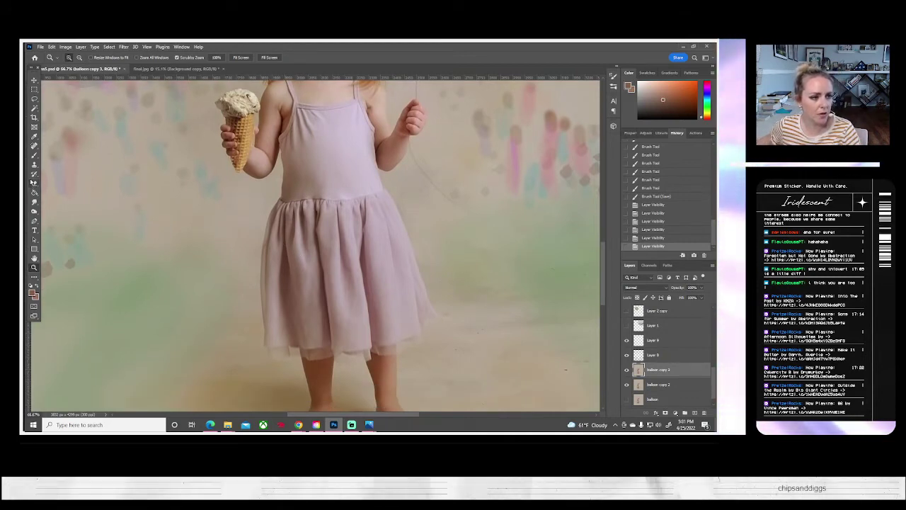
{"action": "left_click", "coordinate": [34, 155]}
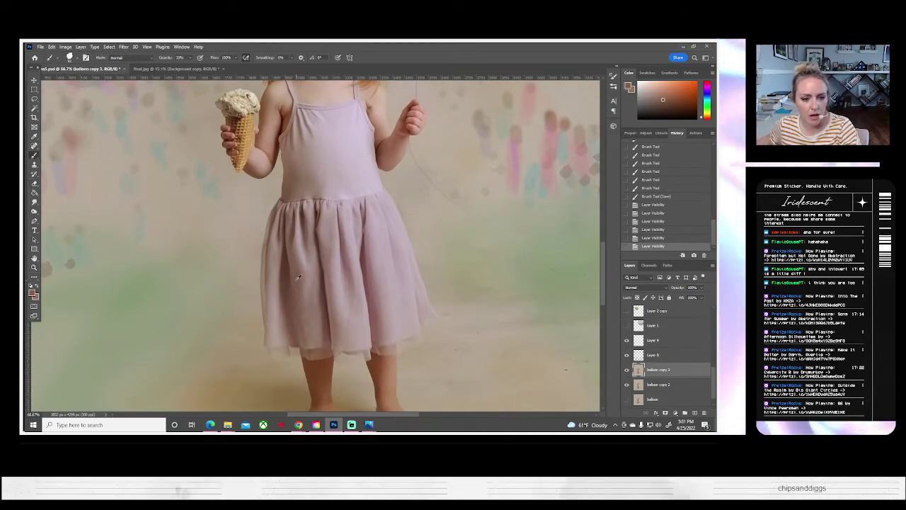
{"action": "left_click_drag", "start_coordinate": [297, 279], "coordinate": [292, 255]}
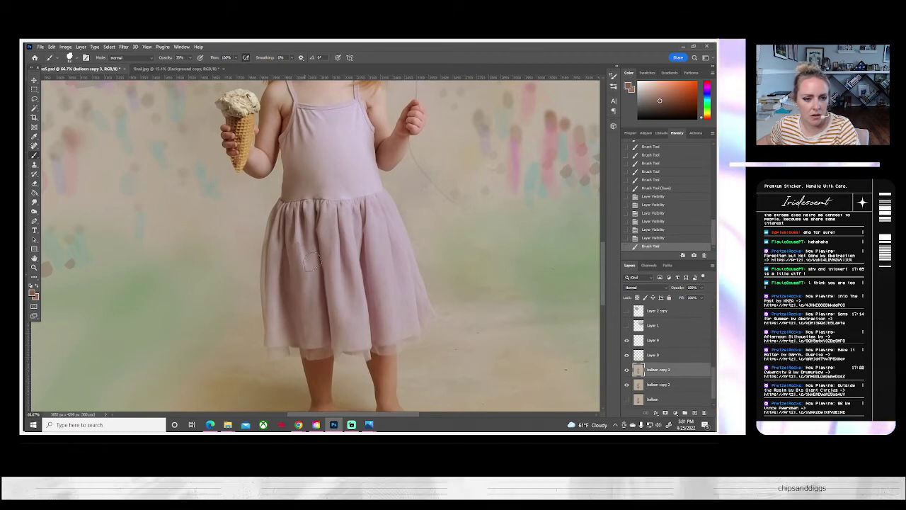
{"action": "left_click", "coordinate": [330, 232], "text": "alt"}
{"action": "left_click_drag", "start_coordinate": [319, 218], "coordinate": [321, 261]}
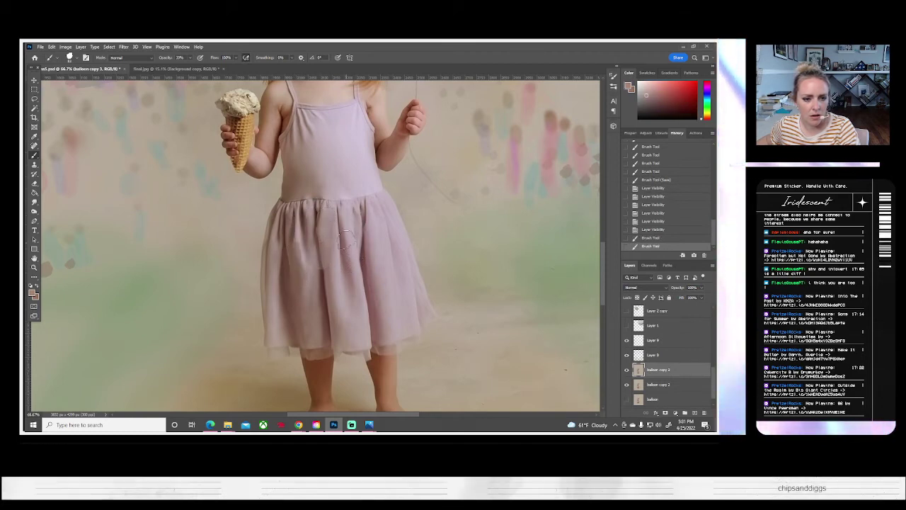
- Paint soft mauve strokes down the right-hand folds of the skirt toward the hem
{"action": "left_click_drag", "start_coordinate": [352, 219], "coordinate": [389, 283]}
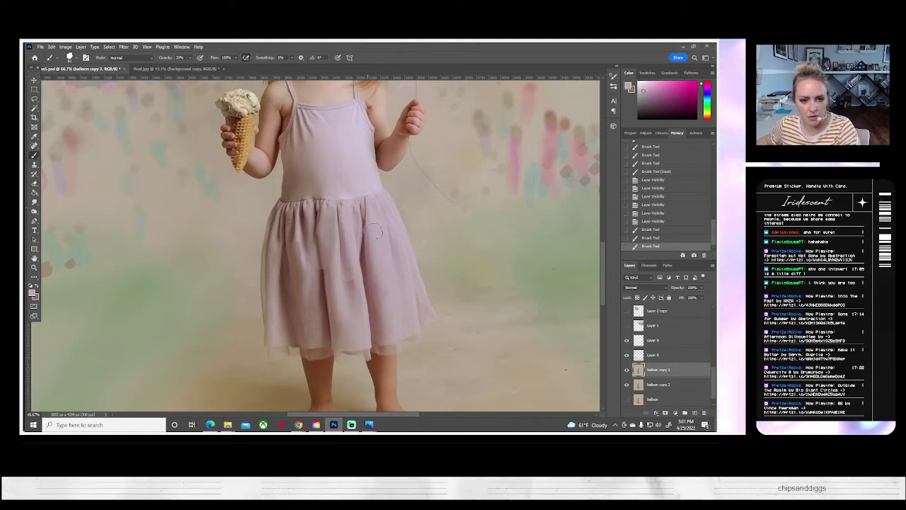
{"action": "mouse_move", "coordinate": [386, 275]}
{"action": "left_mouse_down"}
{"action": "mouse_move", "coordinate": [385, 211]}
{"action": "mouse_move", "coordinate": [405, 276]}
{"action": "mouse_move", "coordinate": [413, 324]}
{"action": "left_mouse_up"}
{"action": "mouse_move", "coordinate": [385, 298]}
{"action": "left_mouse_down"}
{"action": "mouse_move", "coordinate": [381, 346]}
{"action": "mouse_move", "coordinate": [358, 339]}
{"action": "left_mouse_up"}
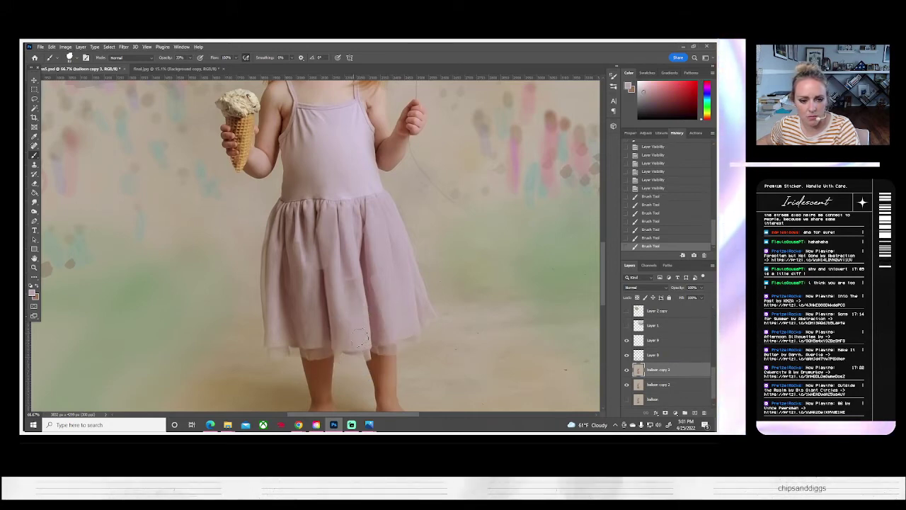
- Sample darker mauve tones and shade the skirt's lower left folds near the hem, undoing the stroke over the centre fold
{"action": "left_click", "coordinate": [374, 303], "text": "alt"}
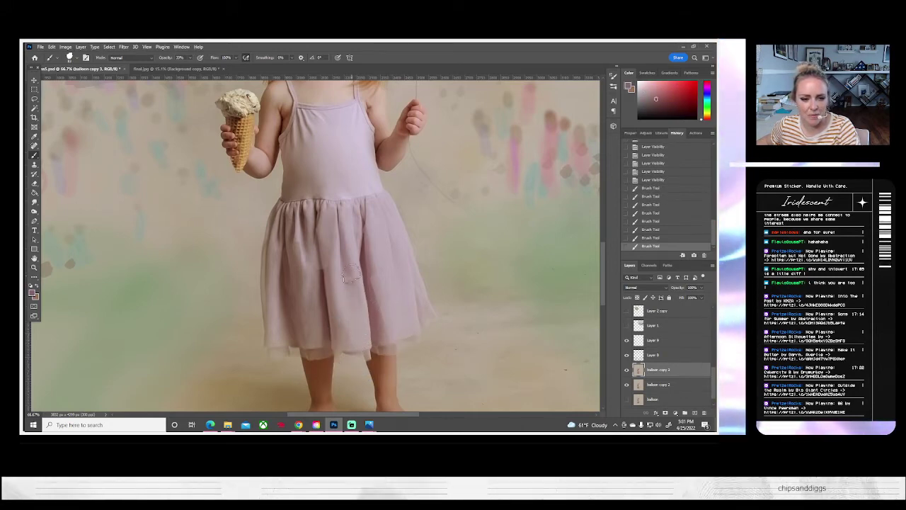
{"action": "left_click_drag", "start_coordinate": [351, 269], "coordinate": [352, 305]}
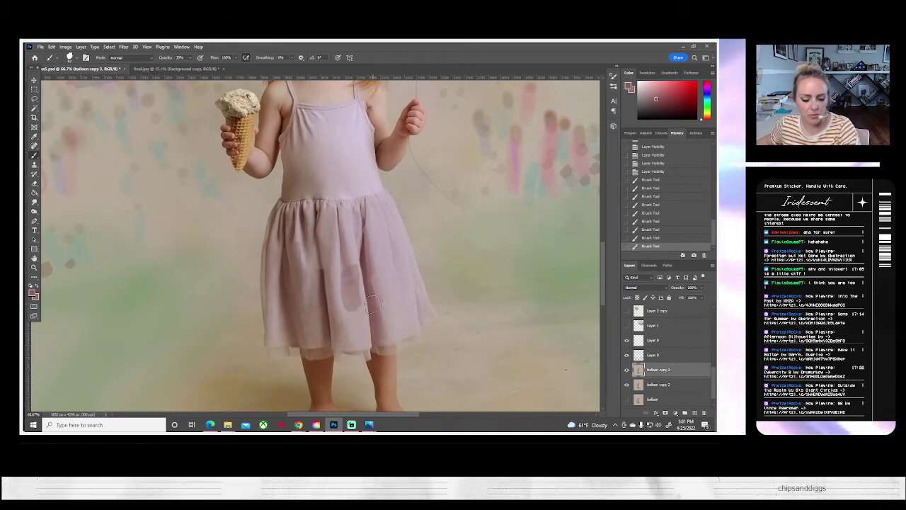
{"action": "key", "text": "ctrl+z"}
{"action": "left_click_drag", "start_coordinate": [314, 332], "coordinate": [306, 338]}
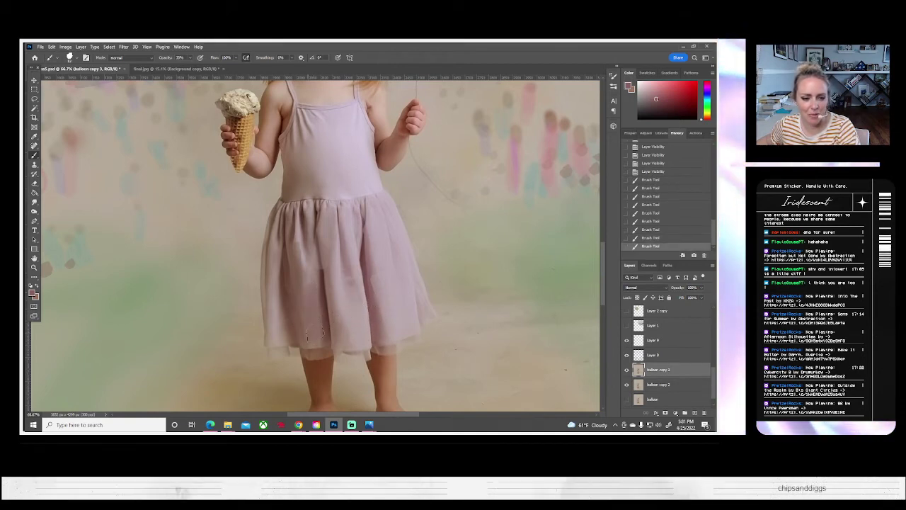
{"action": "left_click", "coordinate": [296, 329], "text": "alt"}
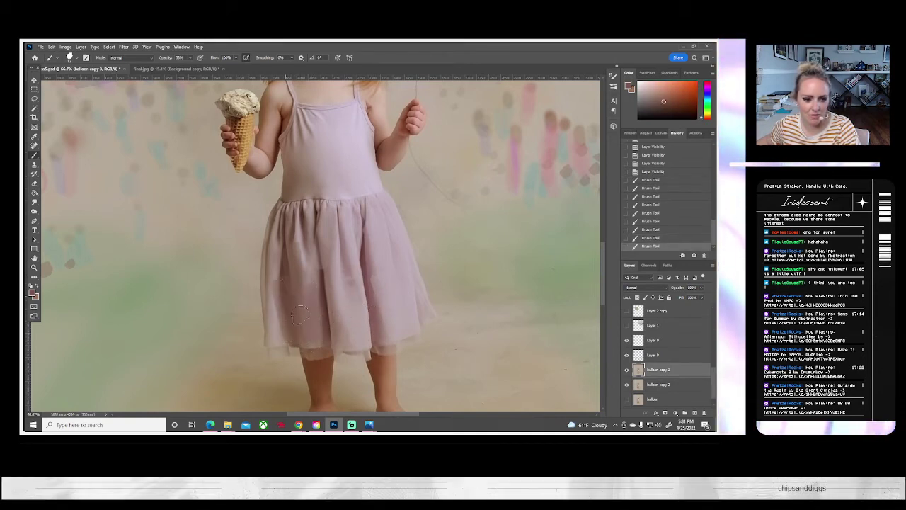
- Sample a shadow tone at the waist and shade the lower left side of the dress bodice
{"action": "left_click", "coordinate": [294, 195], "text": "alt"}
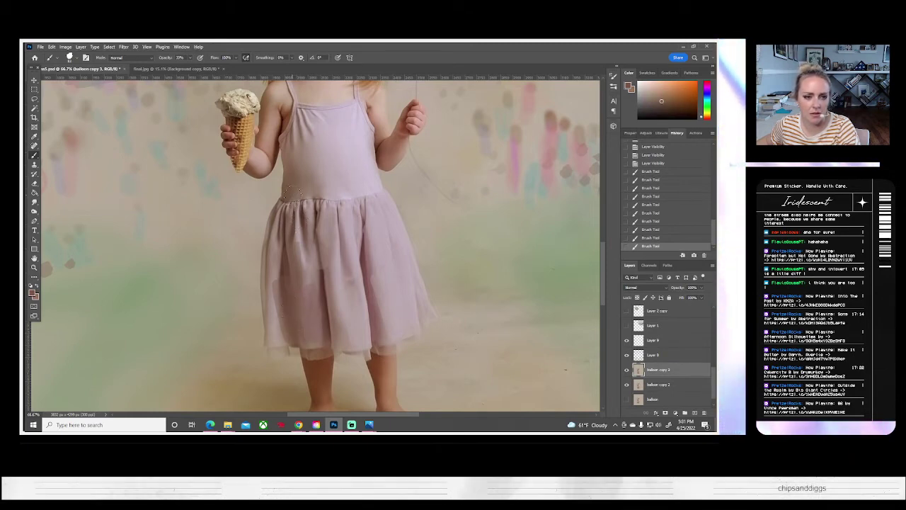
{"action": "left_click", "coordinate": [290, 169]}
{"action": "left_click", "coordinate": [306, 177]}
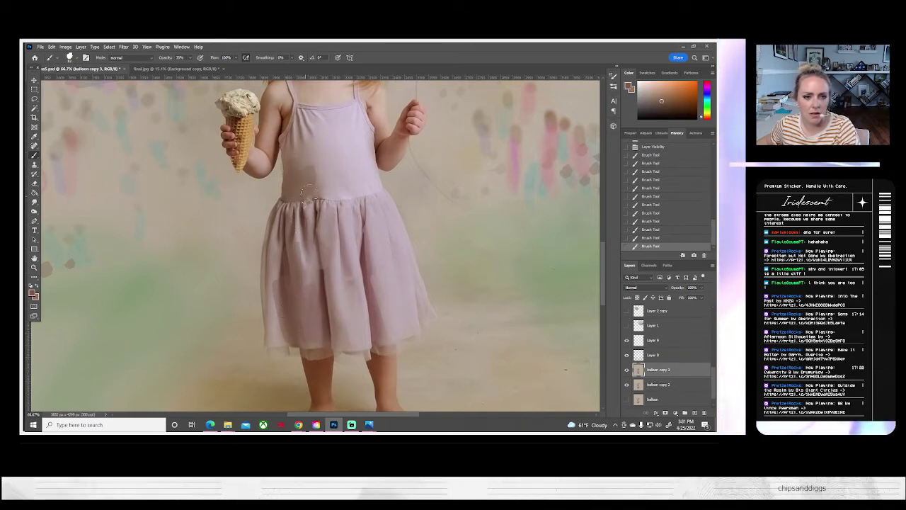
{"action": "left_click", "coordinate": [312, 186]}
- Sample lighter lilac tones across the bodice and paint over its upper, centre and right areas down to the waistline
{"action": "left_click", "coordinate": [305, 141], "text": "alt"}
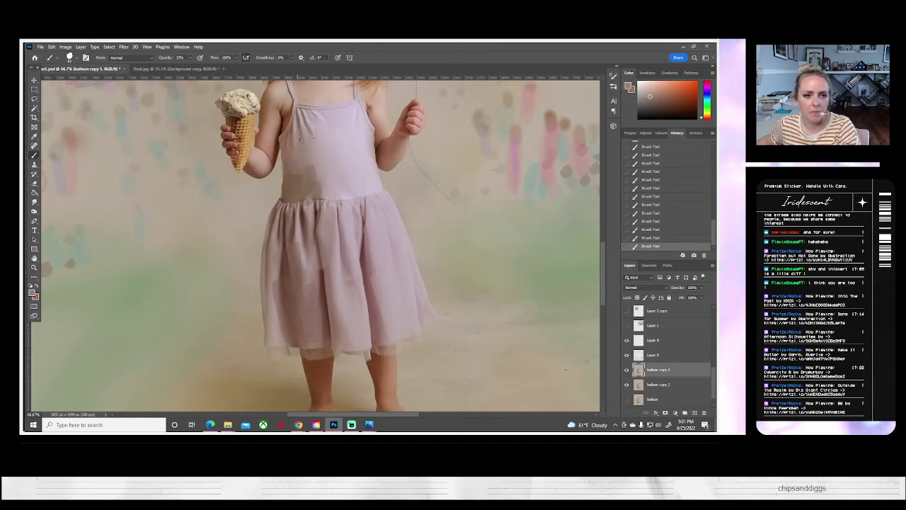
{"action": "left_click", "coordinate": [320, 137], "text": "alt"}
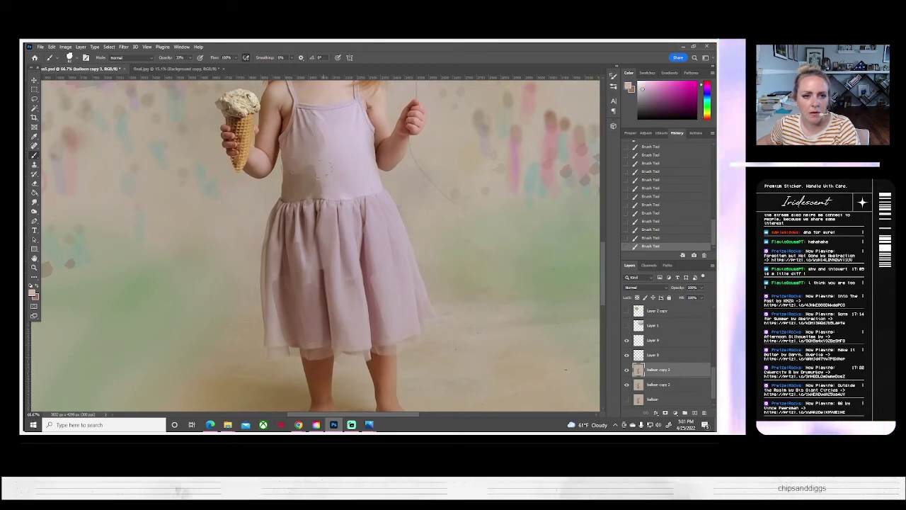
{"action": "left_click", "coordinate": [357, 130], "text": "alt"}
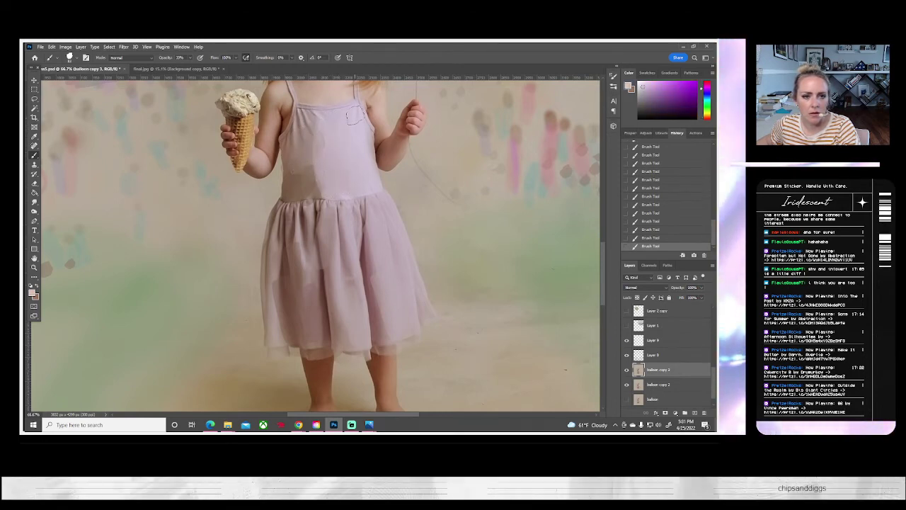
{"action": "left_click", "coordinate": [353, 114], "text": "alt"}
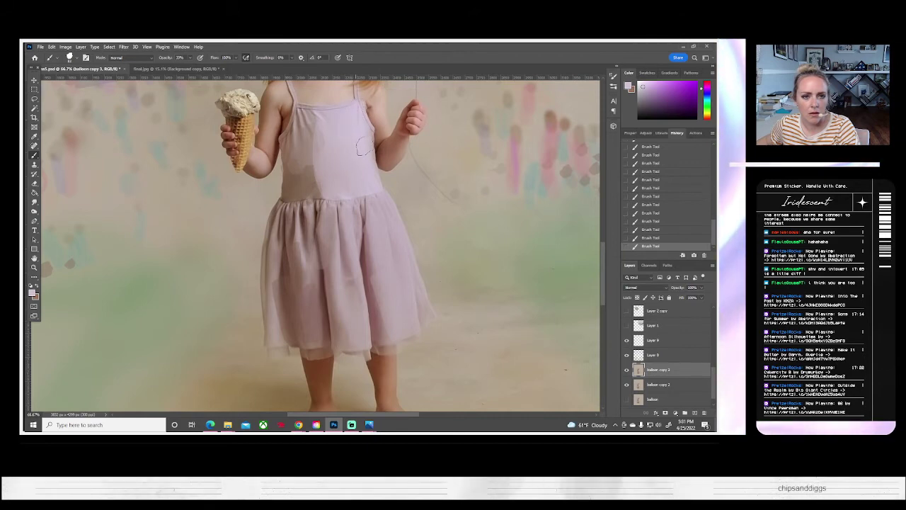
{"action": "left_click", "coordinate": [350, 179], "text": "alt"}
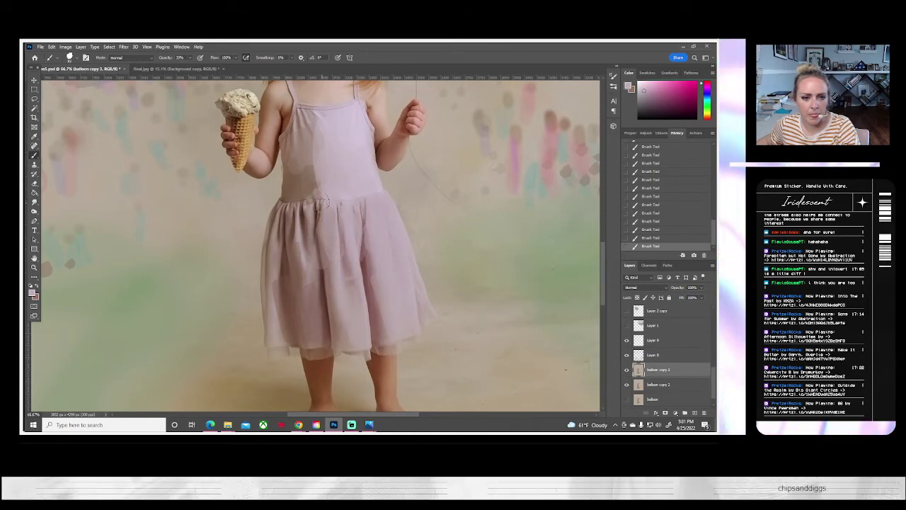
- Sample skin tones and paint over the girl's upper chest and the raised arm holding the balloon string
{"action": "scroll", "coordinate": [323, 183], "scroll_direction": "up", "scroll_amount": 2}
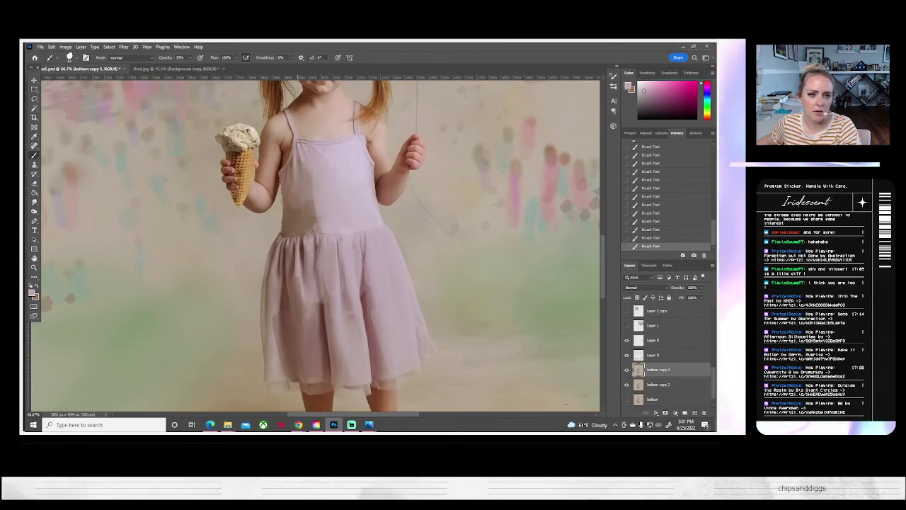
{"action": "scroll", "coordinate": [328, 177], "scroll_direction": "up", "scroll_amount": 2}
{"action": "left_click", "coordinate": [330, 144], "text": "alt"}
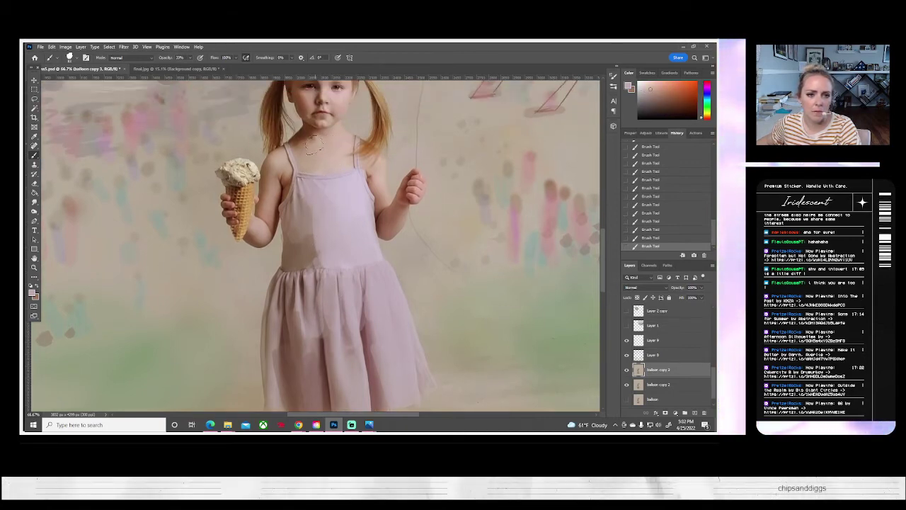
{"action": "left_click", "coordinate": [378, 188], "text": "alt"}
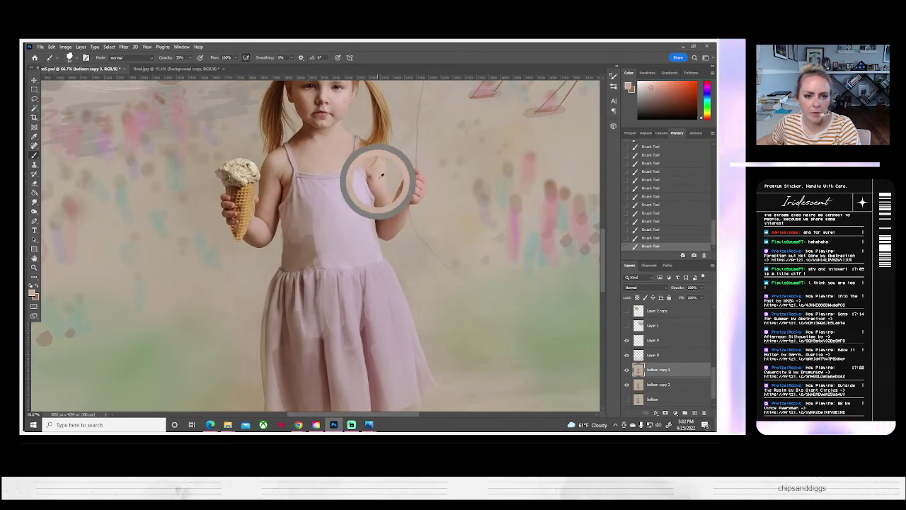
{"action": "left_click", "coordinate": [396, 204], "text": "alt"}
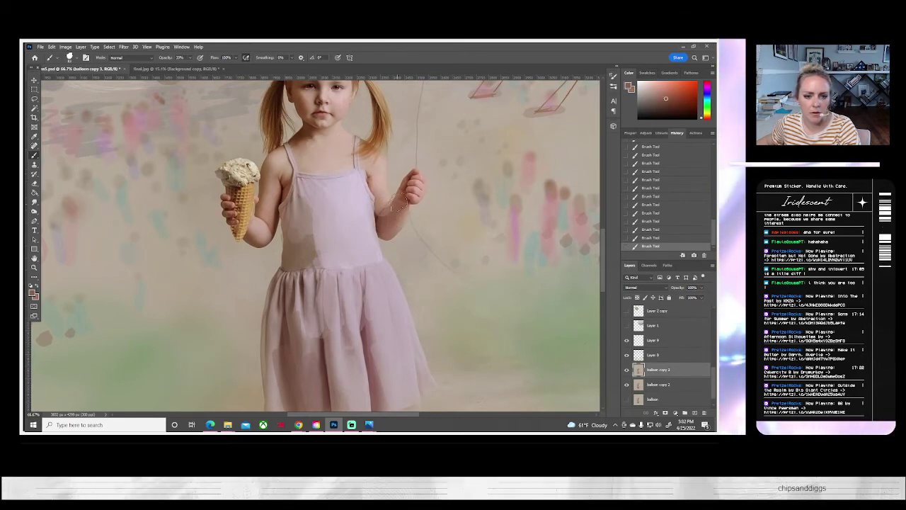
- Sample the skin tone of the arm holding the ice cream cone and paint along that arm
{"action": "left_click", "coordinate": [274, 204], "text": "alt"}
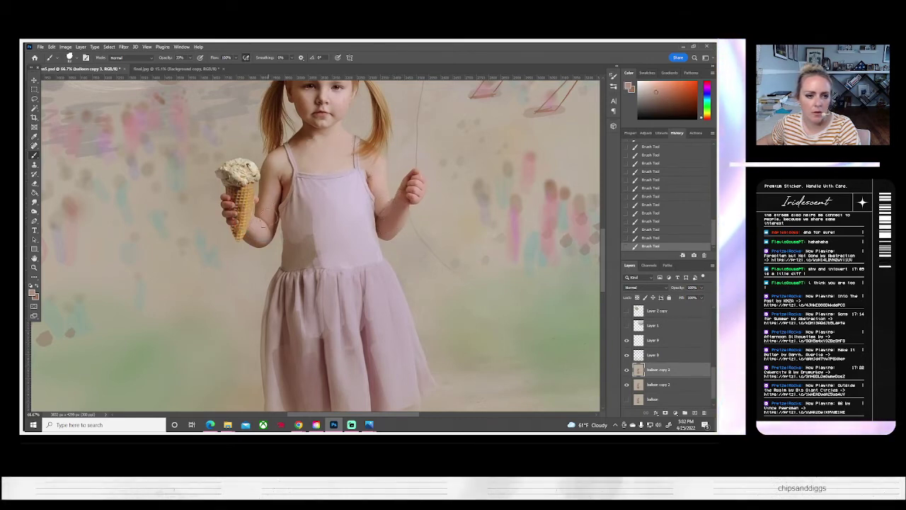
{"action": "left_click_drag", "start_coordinate": [280, 182], "coordinate": [275, 216]}
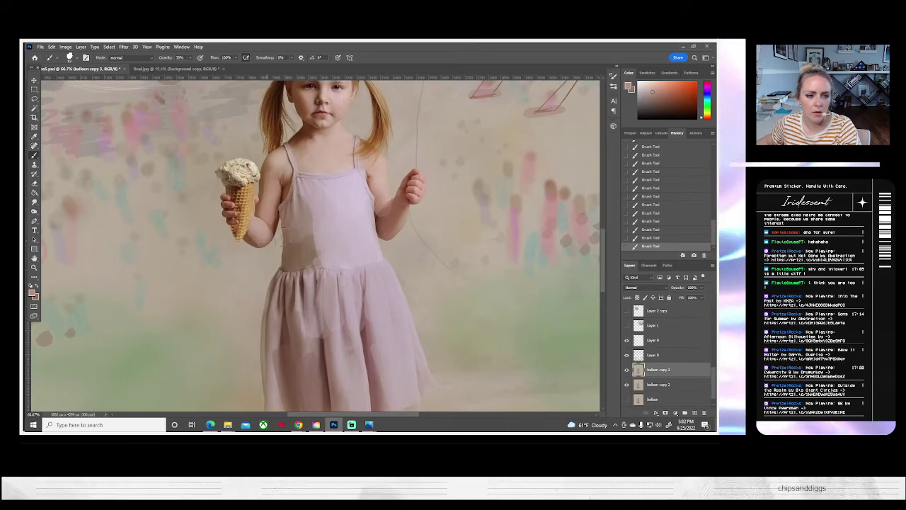
{"action": "scroll", "coordinate": [439, 323], "scroll_direction": "up", "scroll_amount": 4}
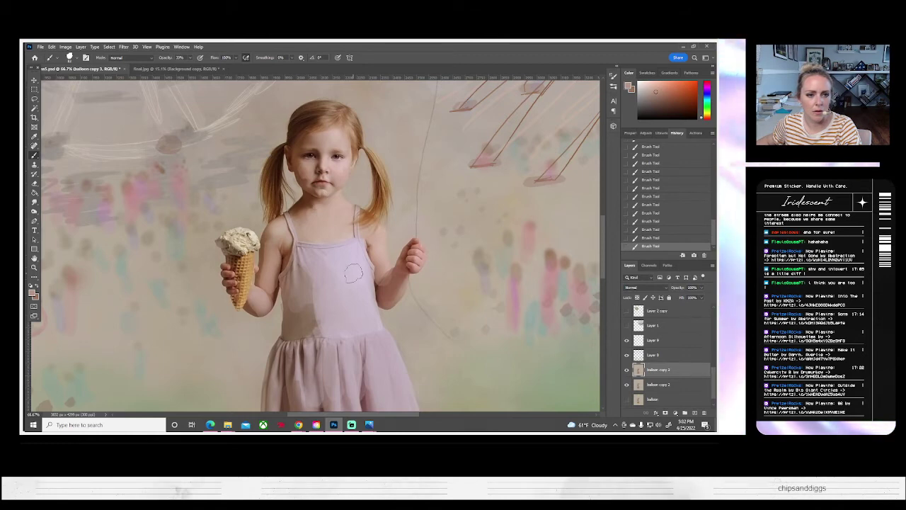
- Undo the last brush stroke and set the Smudge tool to a smaller tip with 29% strength for the ice cream cone
{"action": "key", "text": "ctrl+z"}
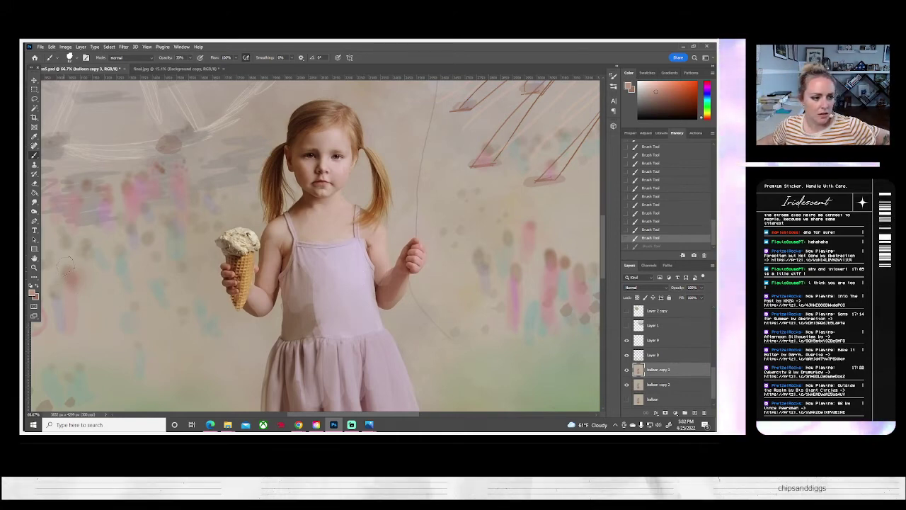
{"action": "left_click", "coordinate": [34, 267]}
{"action": "left_click", "coordinate": [247, 267]}
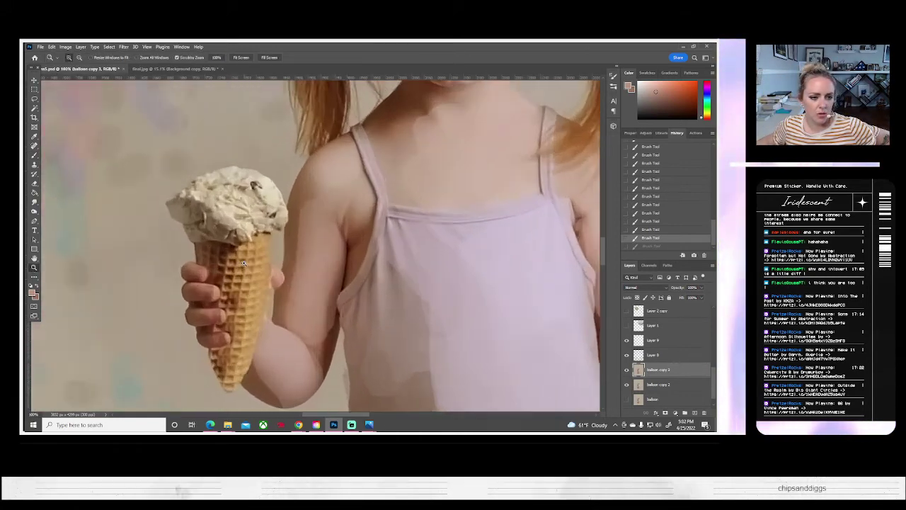
{"action": "left_click", "coordinate": [34, 202]}
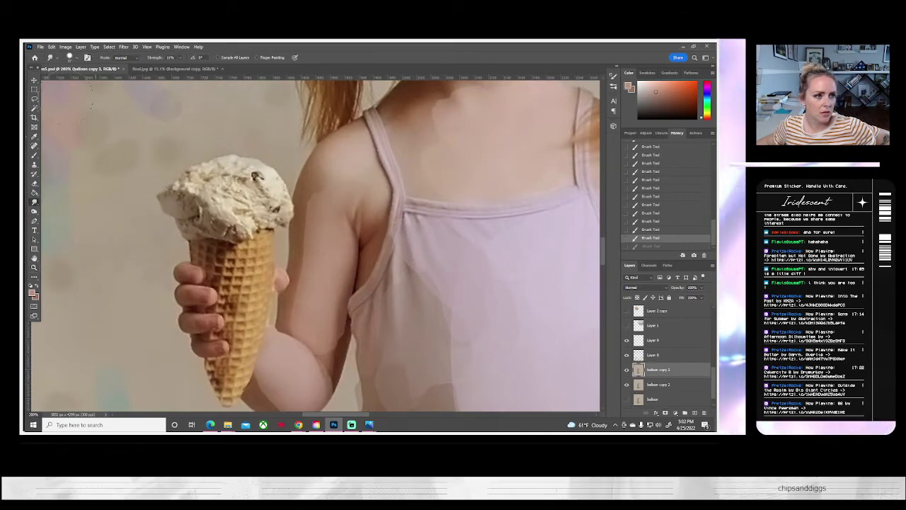
{"action": "left_click", "coordinate": [71, 58]}
{"action": "left_click", "coordinate": [69, 81]}
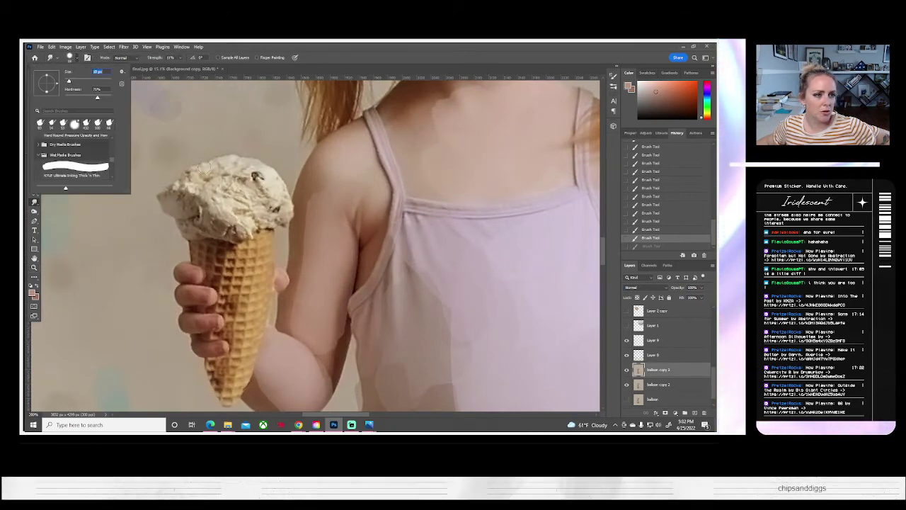
{"action": "left_click", "coordinate": [180, 58]}
{"action": "left_click_drag", "start_coordinate": [181, 73], "coordinate": [187, 65]}
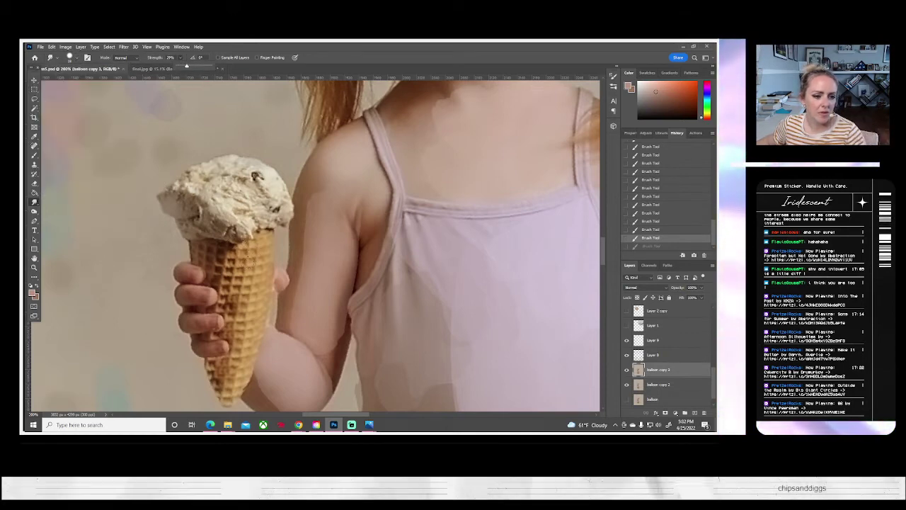
- Smudge the waffle cone and the ice cream scoop until their photographic texture turns into smooth, painterly strokes
{"action": "left_click", "coordinate": [241, 244]}
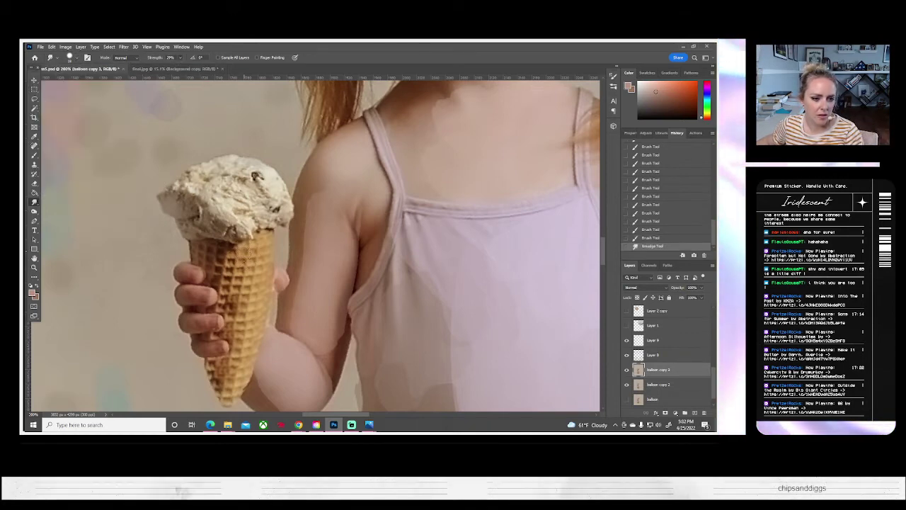
{"action": "left_click", "coordinate": [247, 250]}
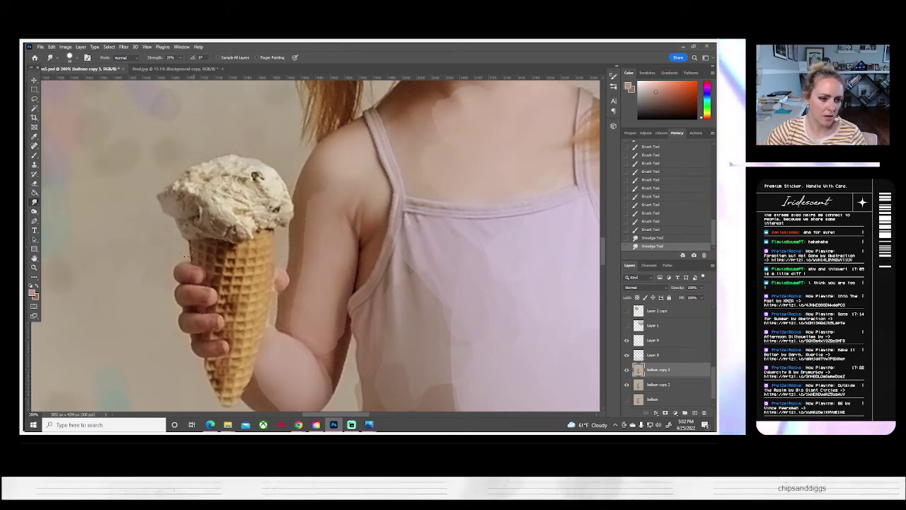
{"action": "mouse_move", "coordinate": [200, 256]}
{"action": "left_mouse_down"}
{"action": "mouse_move", "coordinate": [224, 253]}
{"action": "mouse_move", "coordinate": [218, 276]}
{"action": "mouse_move", "coordinate": [231, 247]}
{"action": "mouse_move", "coordinate": [220, 311]}
{"action": "mouse_move", "coordinate": [232, 247]}
{"action": "mouse_move", "coordinate": [221, 294]}
{"action": "mouse_move", "coordinate": [234, 312]}
{"action": "mouse_move", "coordinate": [245, 256]}
{"action": "mouse_move", "coordinate": [241, 246]}
{"action": "mouse_move", "coordinate": [222, 322]}
{"action": "mouse_move", "coordinate": [249, 265]}
{"action": "mouse_move", "coordinate": [223, 332]}
{"action": "left_mouse_up"}
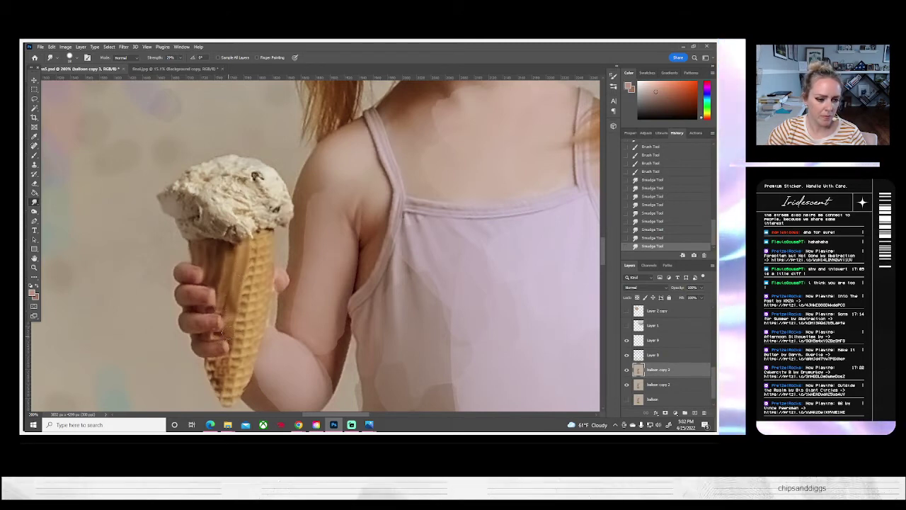
{"action": "mouse_move", "coordinate": [206, 375]}
{"action": "left_mouse_down"}
{"action": "mouse_move", "coordinate": [226, 400]}
{"action": "mouse_move", "coordinate": [216, 362]}
{"action": "left_mouse_up"}
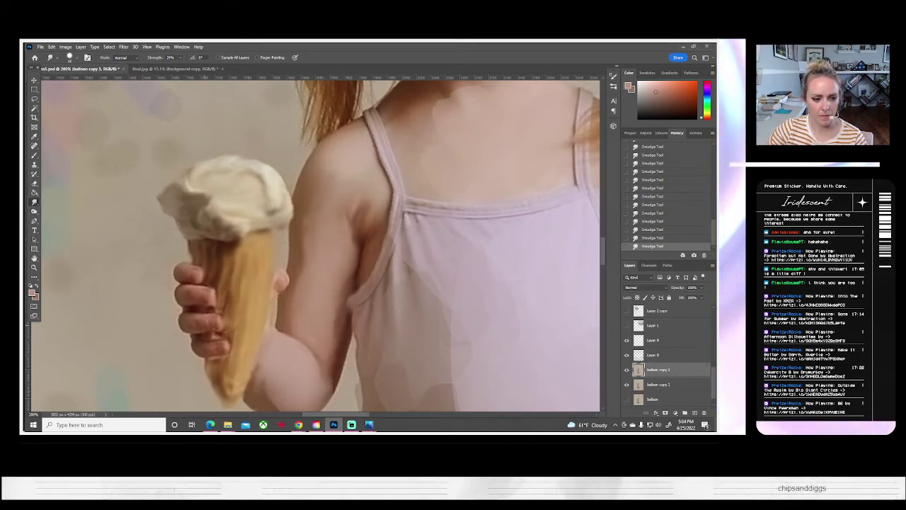
- Smudge the edges of the dress's armhole, straps and neckline and blend the skin tones across the chest and shoulders
{"action": "left_click_drag", "start_coordinate": [313, 354], "coordinate": [285, 299]}
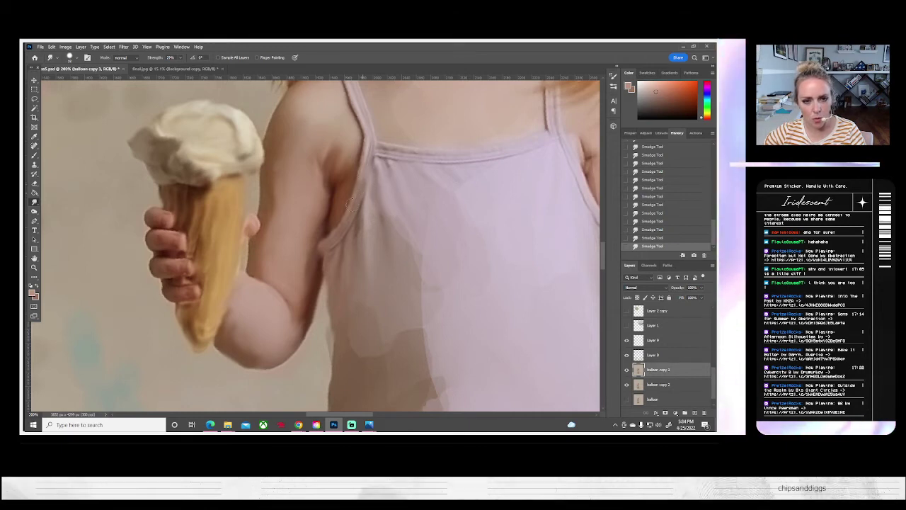
{"action": "right_click", "coordinate": [369, 201]}
{"action": "left_click", "coordinate": [432, 132]}
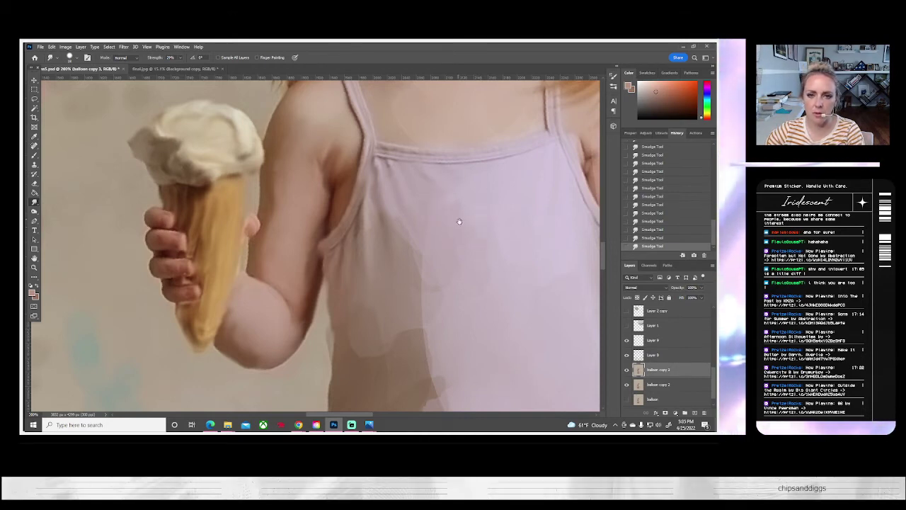
{"action": "mouse_move", "coordinate": [460, 217]}
{"action": "left_mouse_down"}
{"action": "mouse_move", "coordinate": [372, 307]}
{"action": "mouse_move", "coordinate": [338, 323]}
{"action": "left_mouse_up"}
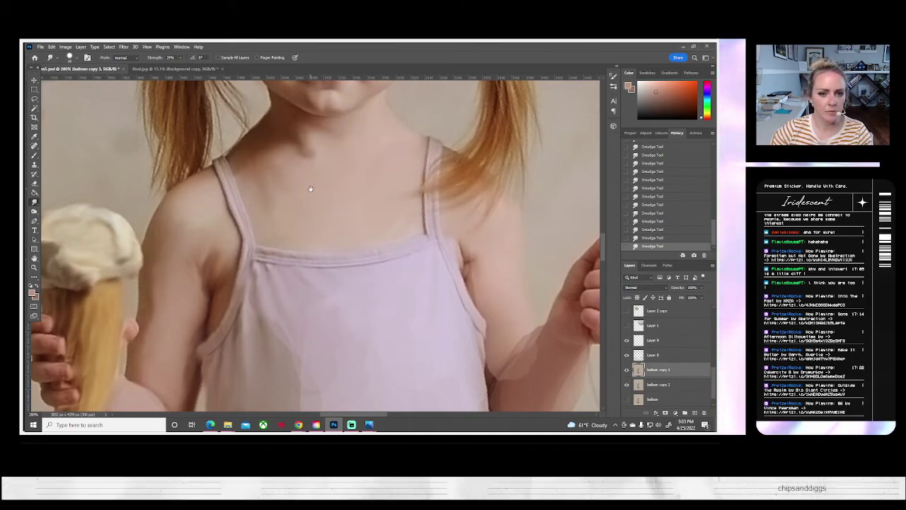
{"action": "left_click_drag", "start_coordinate": [465, 239], "coordinate": [392, 347]}
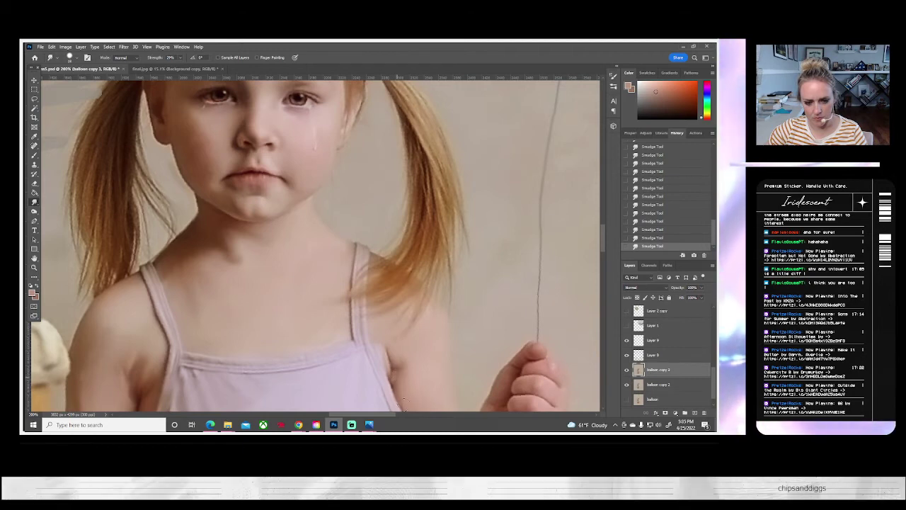
{"action": "left_click_drag", "start_coordinate": [182, 262], "coordinate": [257, 328]}
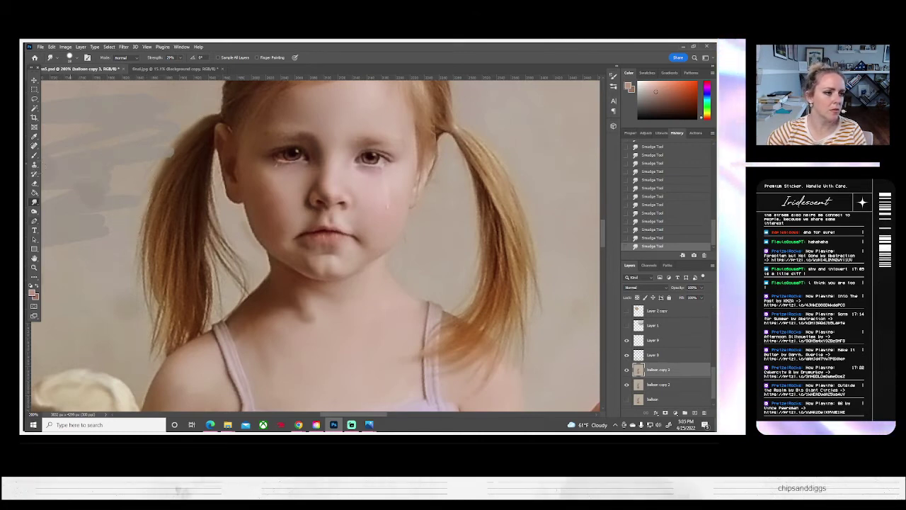
- With a smaller Brush tip, sample dark brown from the pigtail on the ice cream side and paint strands down its outer half
{"action": "left_click", "coordinate": [34, 155]}
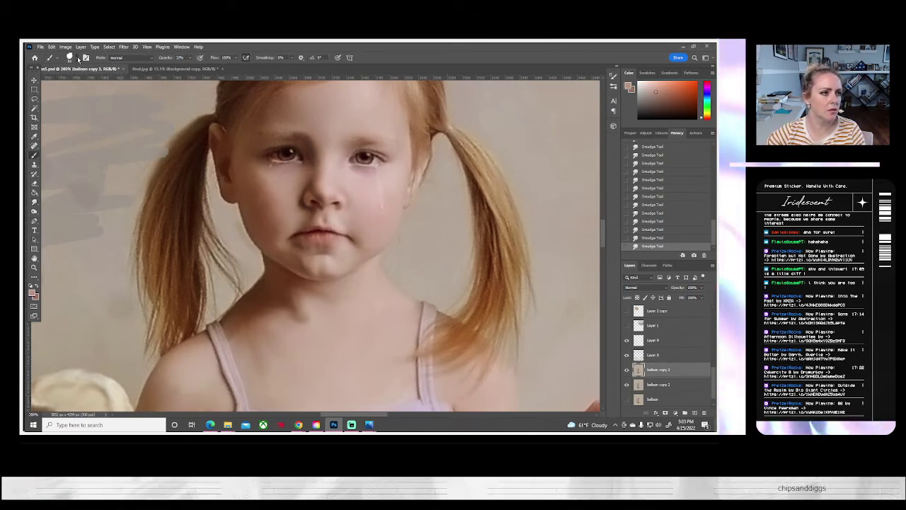
{"action": "left_click", "coordinate": [72, 57]}
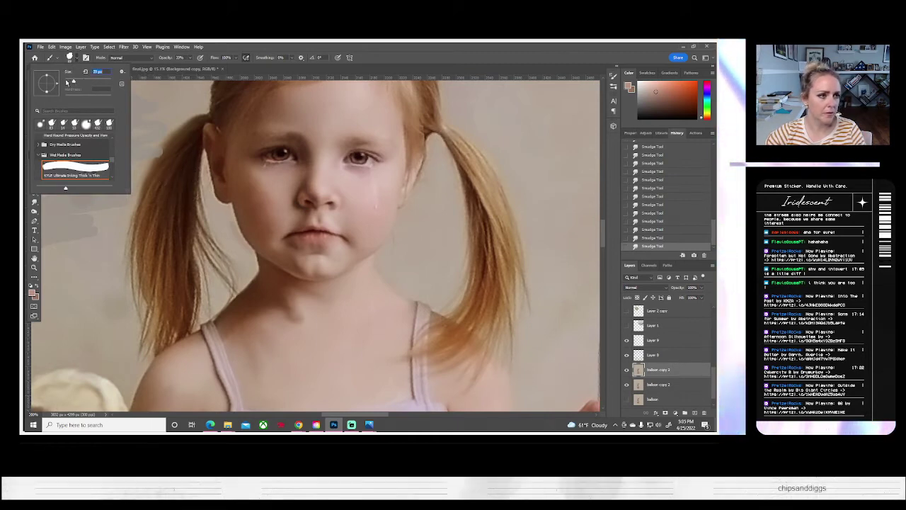
{"action": "left_click", "coordinate": [186, 184], "text": "alt"}
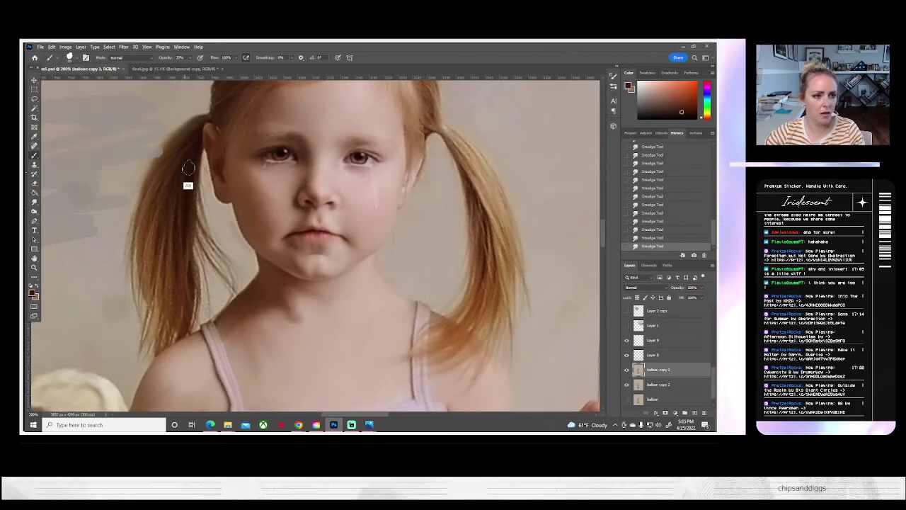
{"action": "left_click_drag", "start_coordinate": [197, 137], "coordinate": [151, 233]}
{"action": "mouse_move", "coordinate": [177, 167]}
{"action": "left_mouse_down"}
{"action": "mouse_move", "coordinate": [166, 206]}
{"action": "mouse_move", "coordinate": [170, 271]}
{"action": "mouse_move", "coordinate": [145, 274]}
{"action": "mouse_move", "coordinate": [151, 250]}
{"action": "mouse_move", "coordinate": [141, 272]}
{"action": "left_mouse_up"}
- Sample a lighter brown and paint loose strands along the outer and inner edges of the ice cream-side pigtail
{"action": "left_click", "coordinate": [144, 283], "text": "alt"}
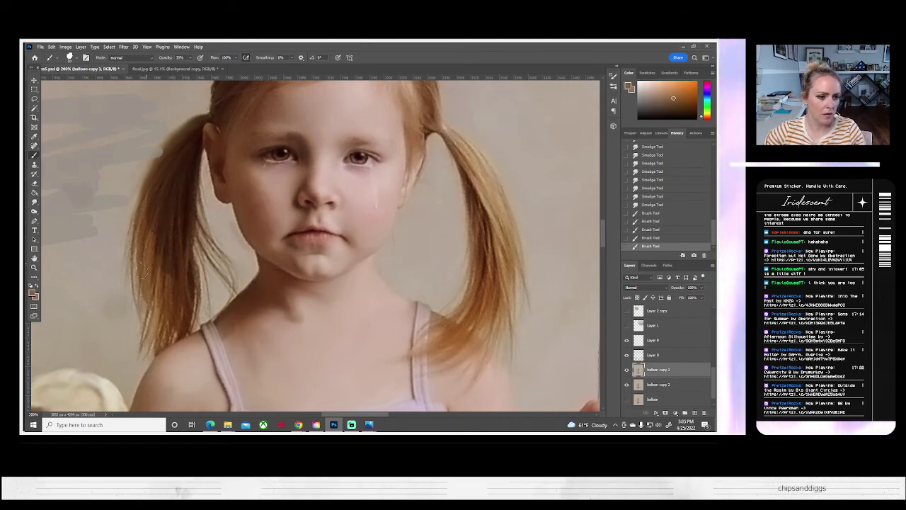
{"action": "left_click_drag", "start_coordinate": [146, 195], "coordinate": [135, 268]}
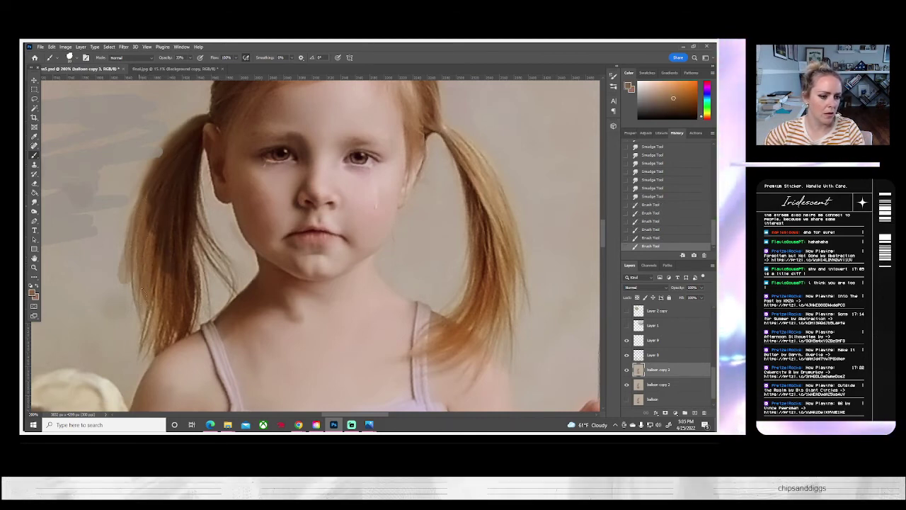
{"action": "left_click_drag", "start_coordinate": [188, 293], "coordinate": [199, 325]}
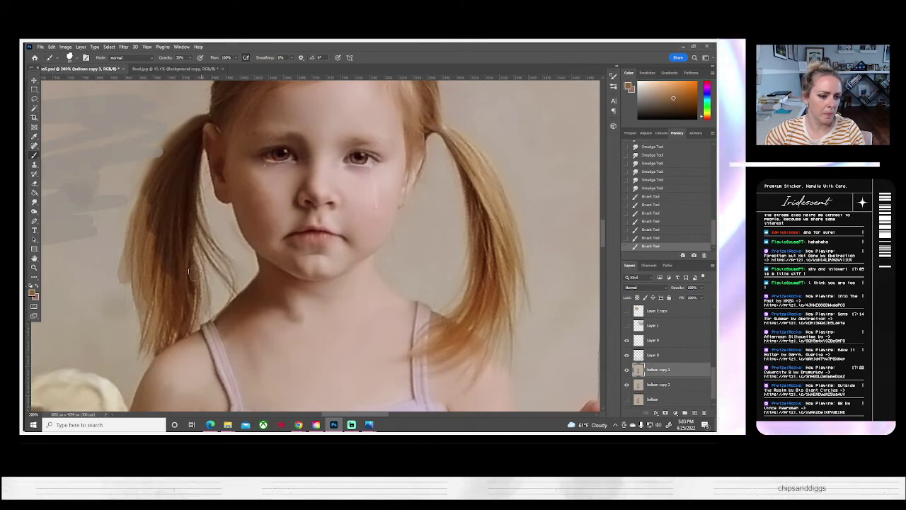
{"action": "mouse_move", "coordinate": [194, 221]}
{"action": "left_mouse_down"}
{"action": "mouse_move", "coordinate": [204, 291]}
{"action": "mouse_move", "coordinate": [221, 289]}
{"action": "left_mouse_up"}
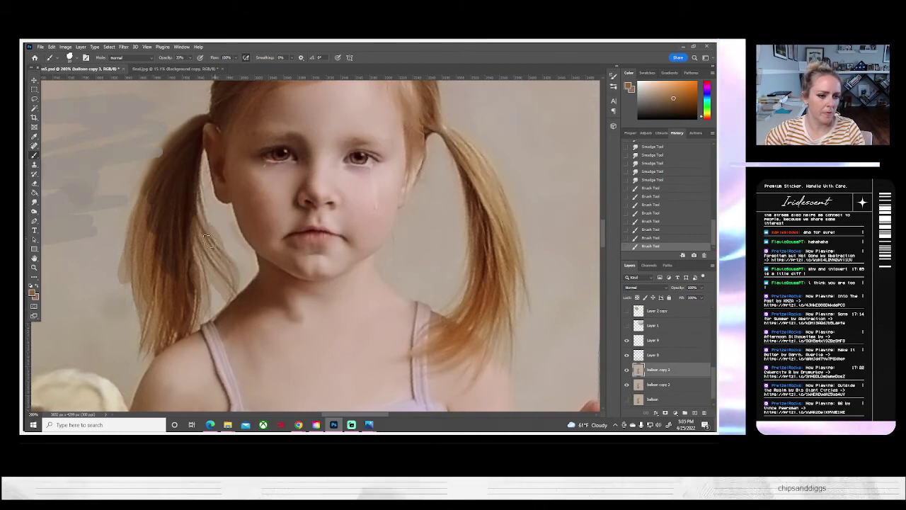
{"action": "left_click_drag", "start_coordinate": [205, 230], "coordinate": [204, 198]}
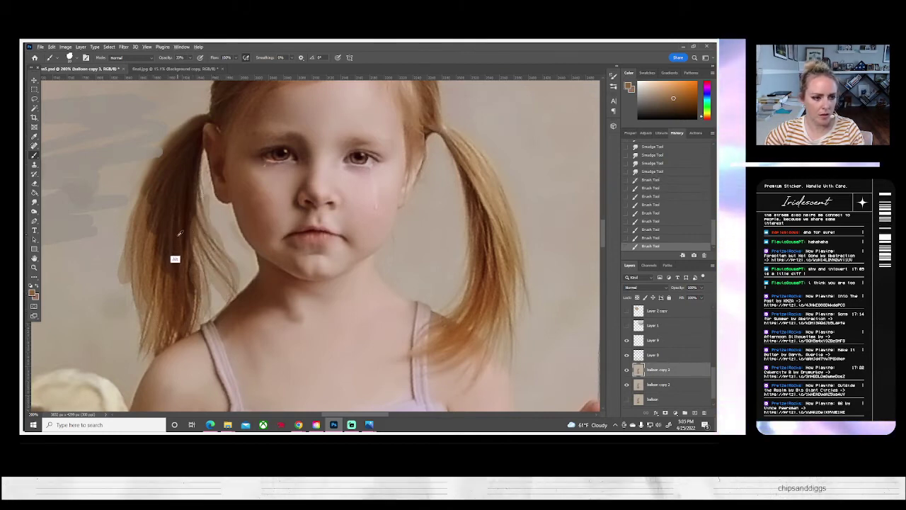
- Sample reddish-brown hair tones and paint over the lower middle of the ice cream-side pigtail
{"action": "left_click", "coordinate": [178, 235], "text": "alt"}
{"action": "mouse_move", "coordinate": [180, 272]}
{"action": "left_mouse_down"}
{"action": "mouse_move", "coordinate": [152, 248]}
{"action": "mouse_move", "coordinate": [160, 289]}
{"action": "left_mouse_up"}
{"action": "left_click", "coordinate": [154, 298], "text": "alt"}
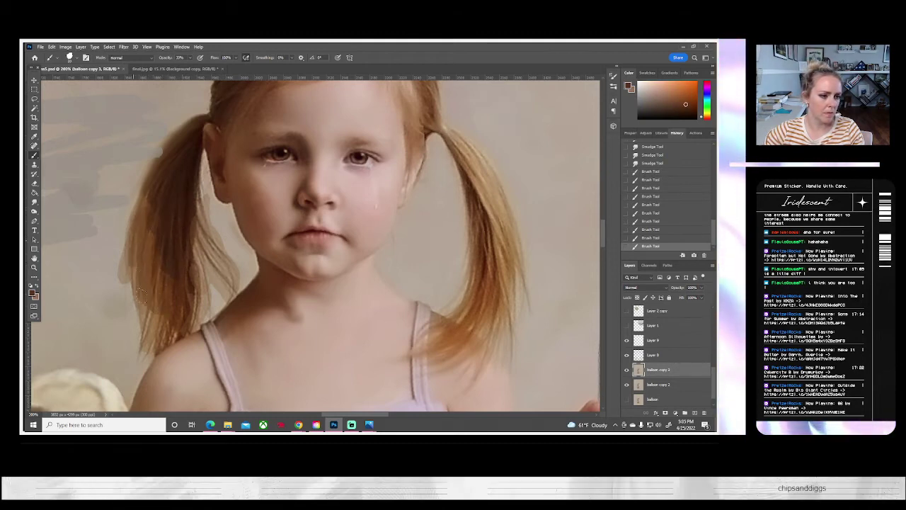
- Sample golden and brown hair tones and paint strands along the pigtail on the balloon-string side
{"action": "left_click_drag", "start_coordinate": [512, 324], "coordinate": [478, 333]}
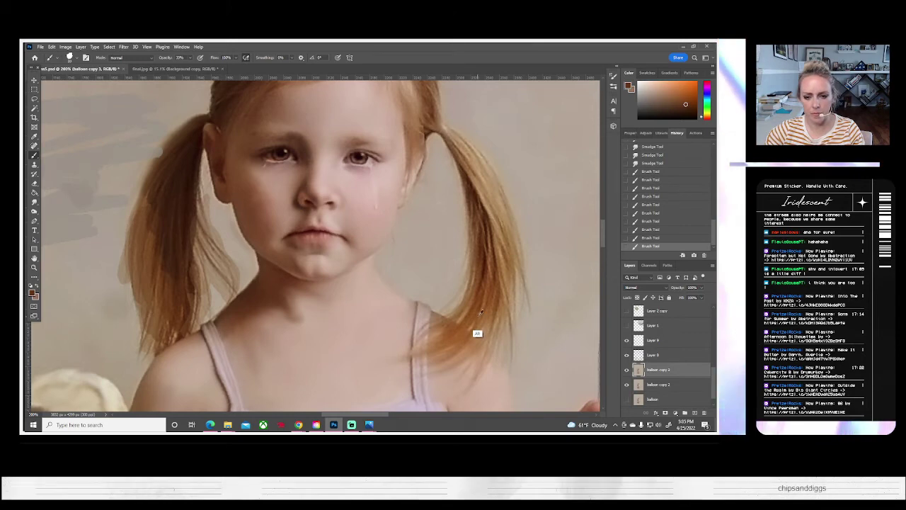
{"action": "left_click", "coordinate": [478, 316], "text": "alt"}
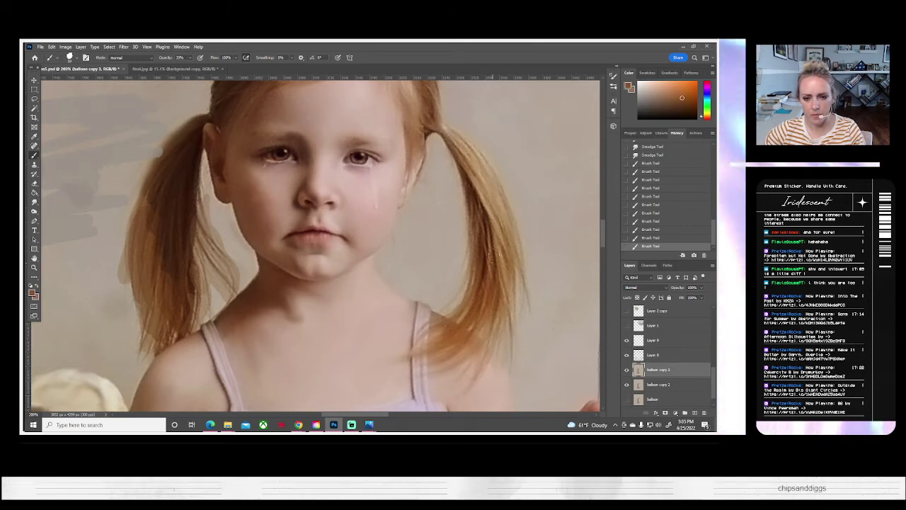
{"action": "left_click", "coordinate": [473, 213], "text": "alt"}
{"action": "mouse_move", "coordinate": [467, 187]}
{"action": "left_mouse_down"}
{"action": "mouse_move", "coordinate": [489, 224]}
{"action": "mouse_move", "coordinate": [464, 292]}
{"action": "left_mouse_up"}
{"action": "scroll", "coordinate": [536, 182], "scroll_direction": "down", "scroll_amount": 2}
{"action": "scroll", "coordinate": [536, 182], "scroll_direction": "left", "scroll_amount": 2}
{"action": "left_click", "coordinate": [536, 182], "text": "alt"}
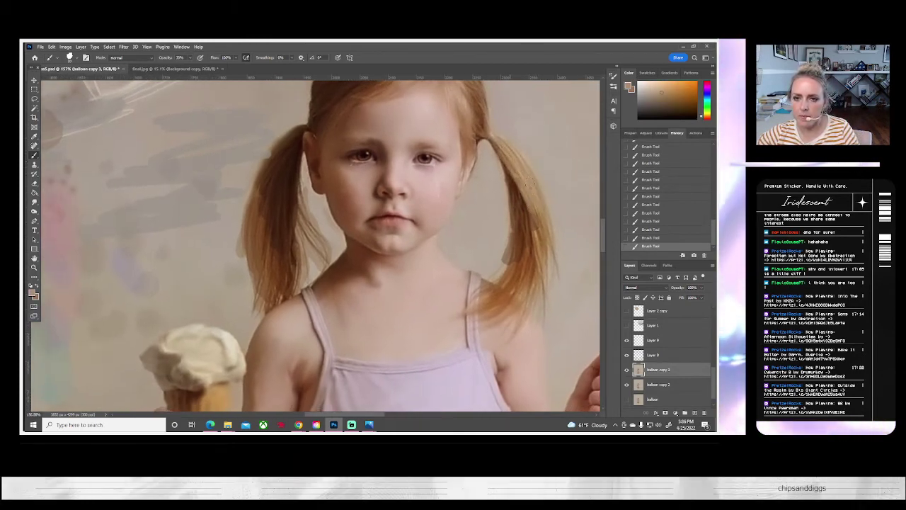
{"action": "left_click", "coordinate": [529, 276], "text": "alt"}
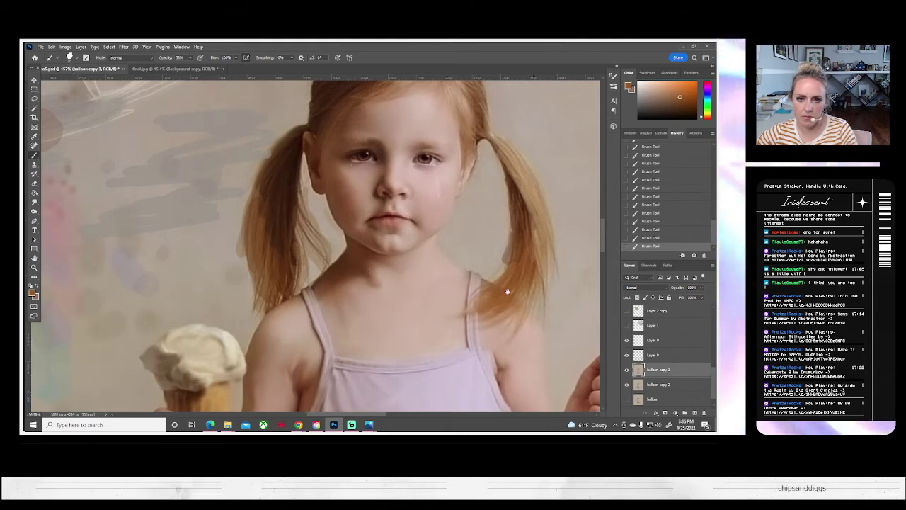
- Sample dark and light hair tones and paint the hair above the balloon-side ear and along the front hairline
{"action": "left_click_drag", "start_coordinate": [508, 291], "coordinate": [431, 361]}
{"action": "left_click", "coordinate": [388, 231], "text": "alt"}
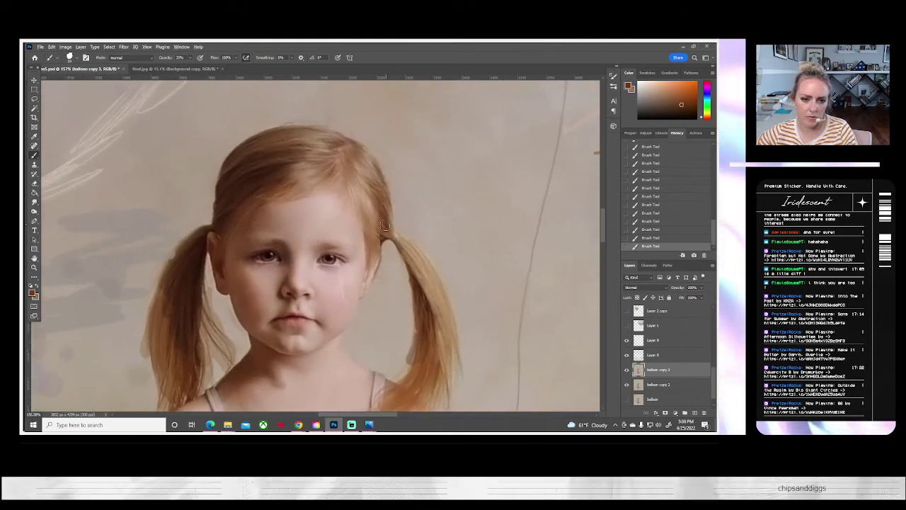
{"action": "left_click", "coordinate": [360, 190], "text": "alt"}
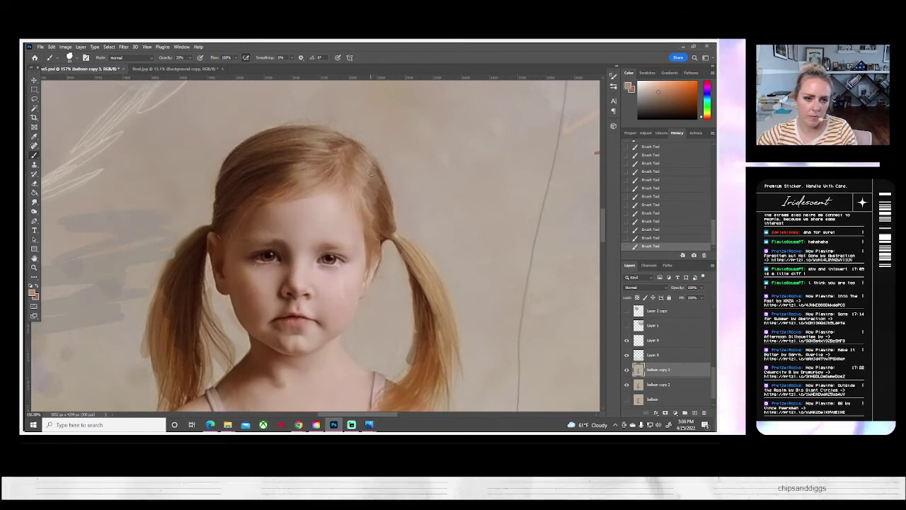
{"action": "left_click", "coordinate": [307, 193], "text": "alt"}
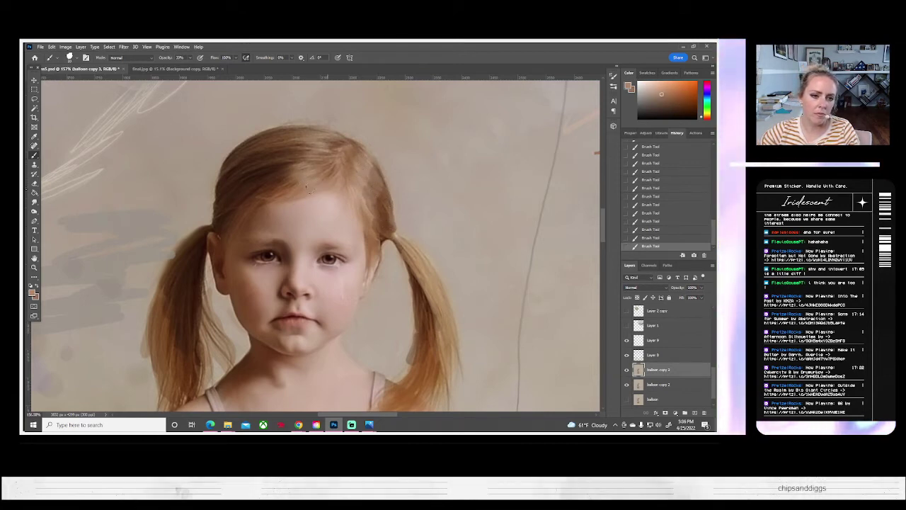
- Sample a dark brown and paint the swept fringe and the hairline at the ice cream-side temple
{"action": "left_click", "coordinate": [270, 190], "text": "alt"}
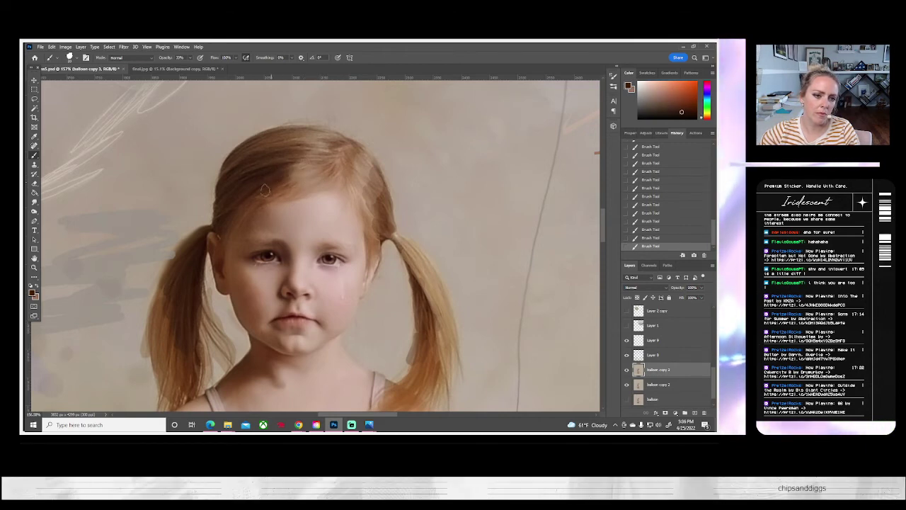
{"action": "mouse_move", "coordinate": [269, 190]}
{"action": "left_mouse_down"}
{"action": "mouse_move", "coordinate": [298, 152]}
{"action": "mouse_move", "coordinate": [276, 152]}
{"action": "left_mouse_up"}
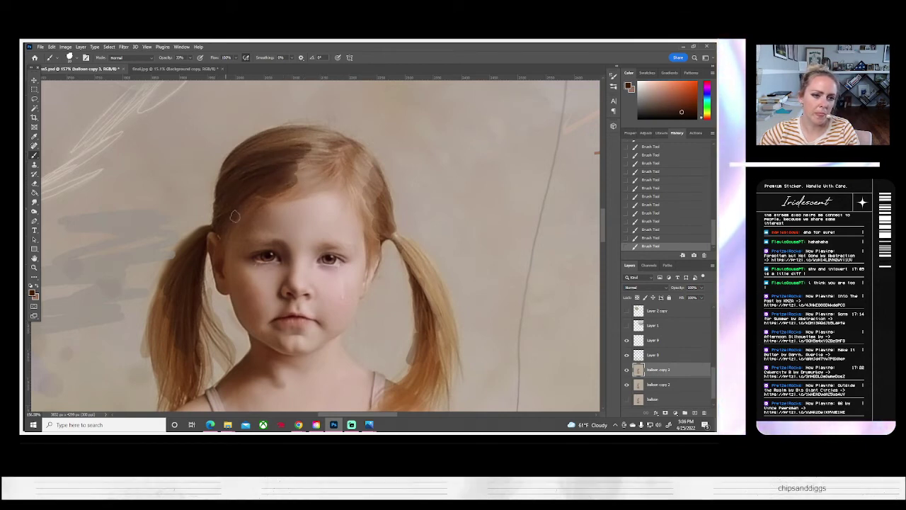
{"action": "left_click_drag", "start_coordinate": [234, 213], "coordinate": [258, 205]}
- Sample brown and golden hair tones and paint the crown, the front hair near the parting and the upper balloon-string-side pigtail
{"action": "left_click", "coordinate": [271, 161], "text": "alt"}
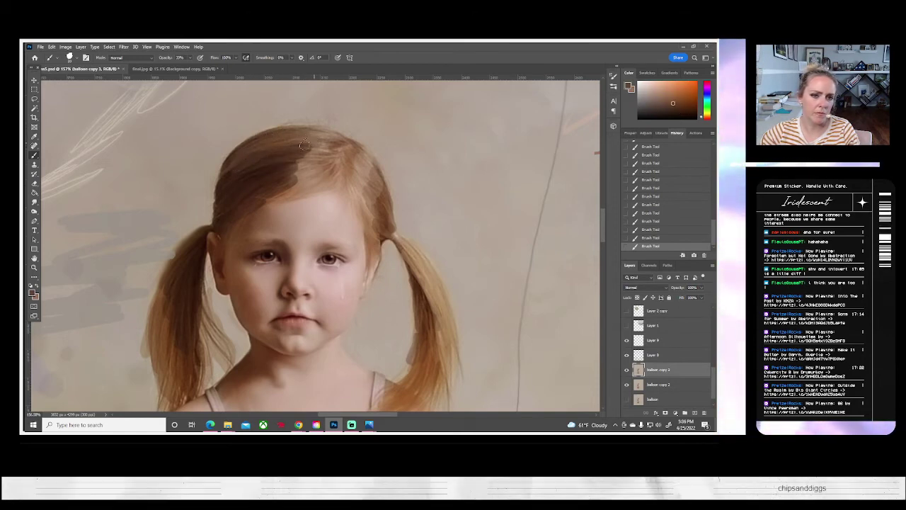
{"action": "left_click", "coordinate": [333, 178], "text": "alt"}
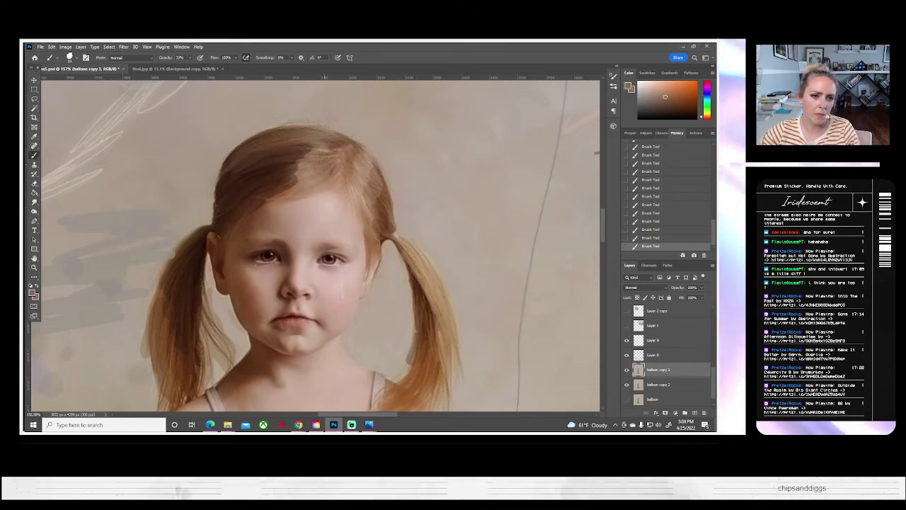
{"action": "left_click", "coordinate": [360, 192], "text": "alt"}
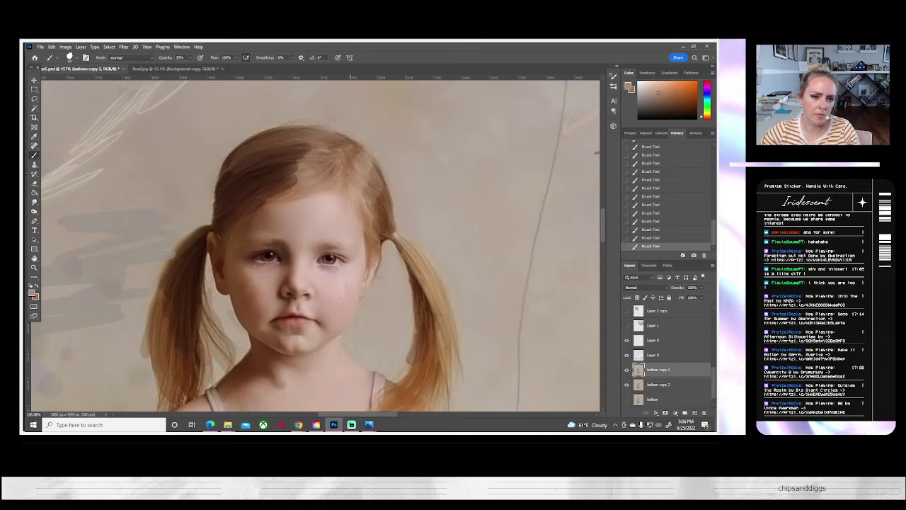
{"action": "left_click", "coordinate": [427, 306], "text": "alt"}
{"action": "left_click_drag", "start_coordinate": [420, 282], "coordinate": [432, 313]}
- Sample a brown from the hair and paint the hairline from the fringe across the forehead to the balloon-string-side temple
{"action": "left_click", "coordinate": [419, 280], "text": "alt"}
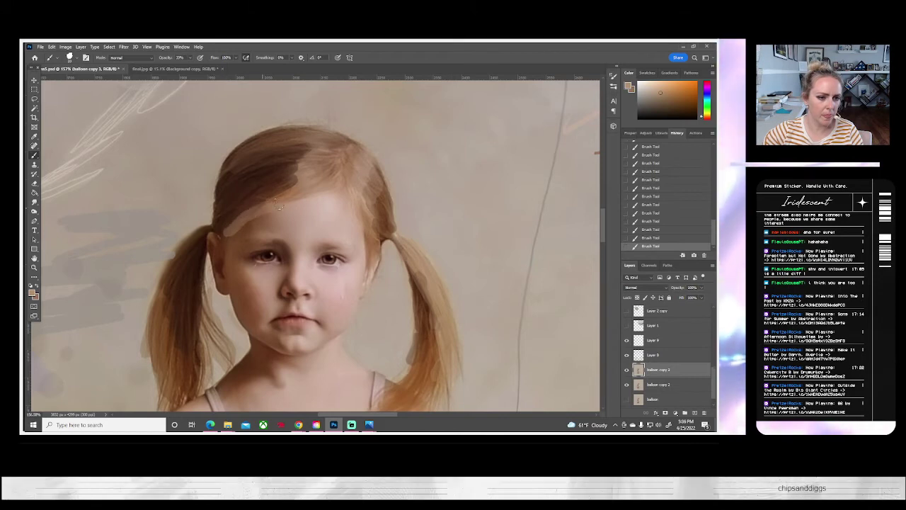
{"action": "key", "text": "ctrl+z"}
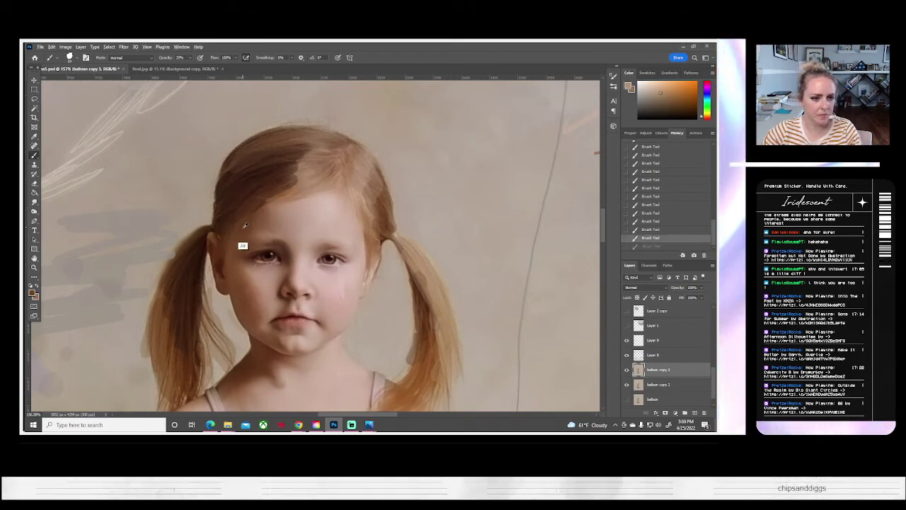
{"action": "left_click", "coordinate": [246, 225], "text": "alt"}
{"action": "left_click", "coordinate": [248, 211]}
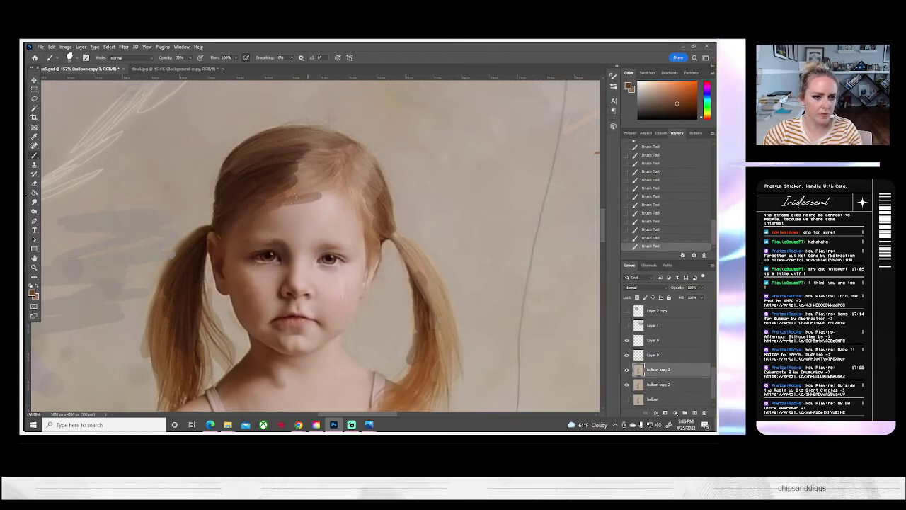
{"action": "mouse_move", "coordinate": [282, 191]}
{"action": "left_mouse_down"}
{"action": "mouse_move", "coordinate": [343, 185]}
{"action": "mouse_move", "coordinate": [342, 177]}
{"action": "mouse_move", "coordinate": [366, 231]}
{"action": "left_mouse_up"}
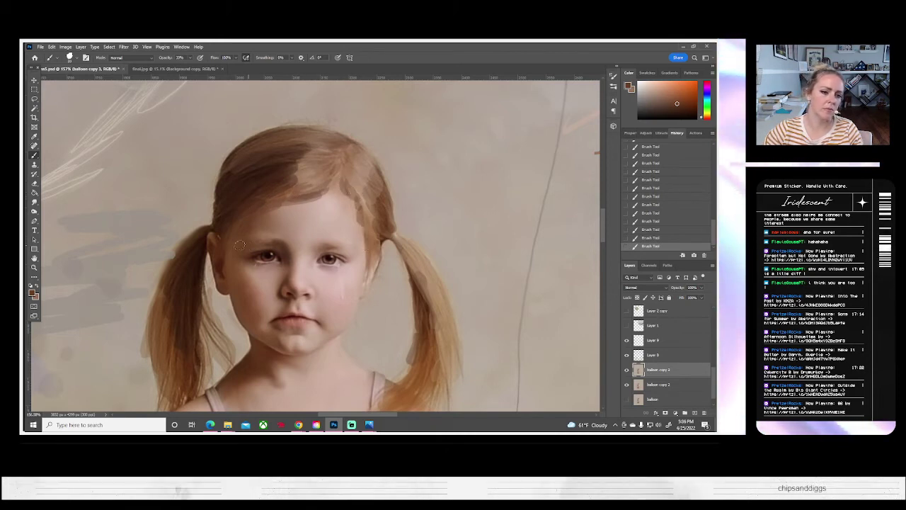
- Smudge the forehead skin and the area around both eyebrows to soften them
{"action": "left_click", "coordinate": [34, 201]}
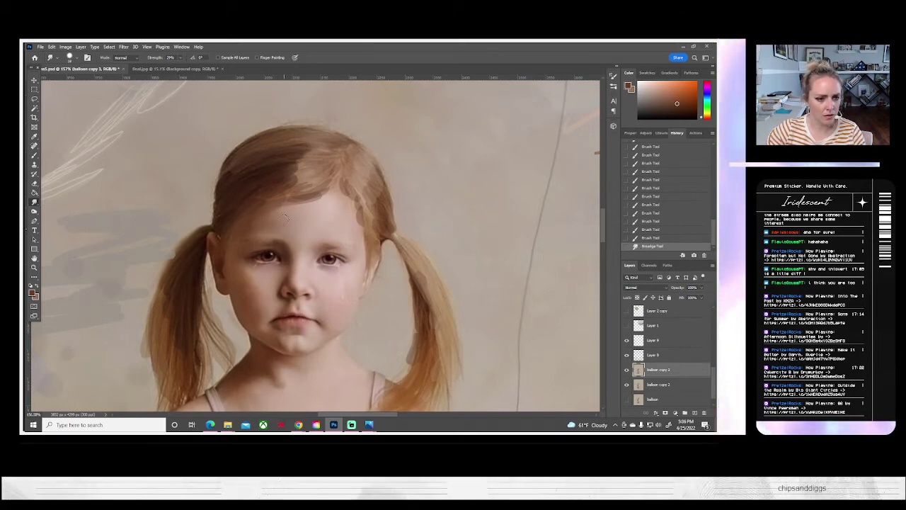
{"action": "left_click_drag", "start_coordinate": [314, 229], "coordinate": [291, 229]}
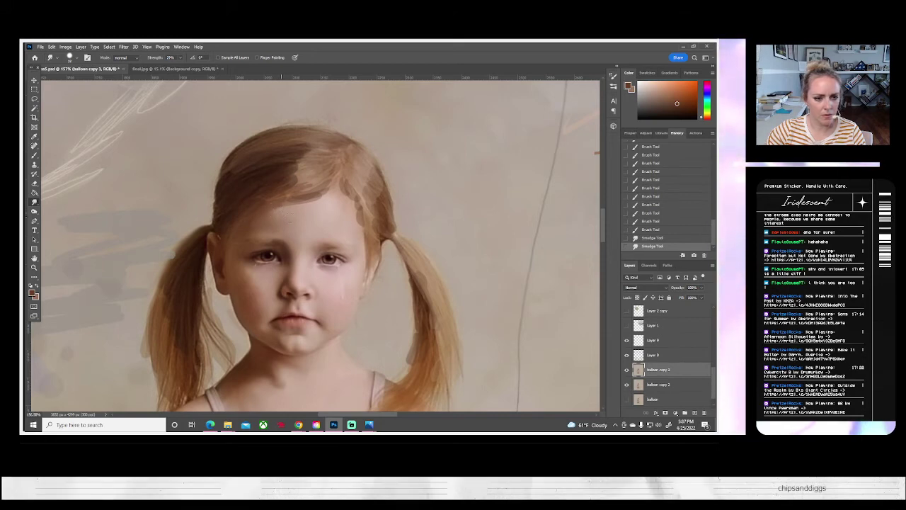
{"action": "left_click_drag", "start_coordinate": [285, 223], "coordinate": [245, 245]}
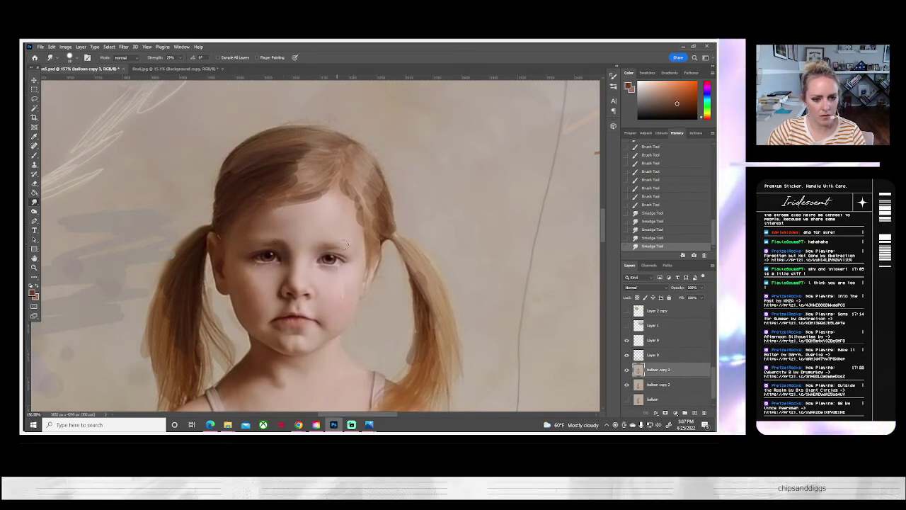
{"action": "left_click_drag", "start_coordinate": [345, 246], "coordinate": [362, 249]}
- Paint brown strokes along both eyebrows with a smaller brush
{"action": "scroll", "coordinate": [40, 160], "scroll_direction": "up", "scroll_amount": 1}
{"action": "left_click", "coordinate": [34, 155]}
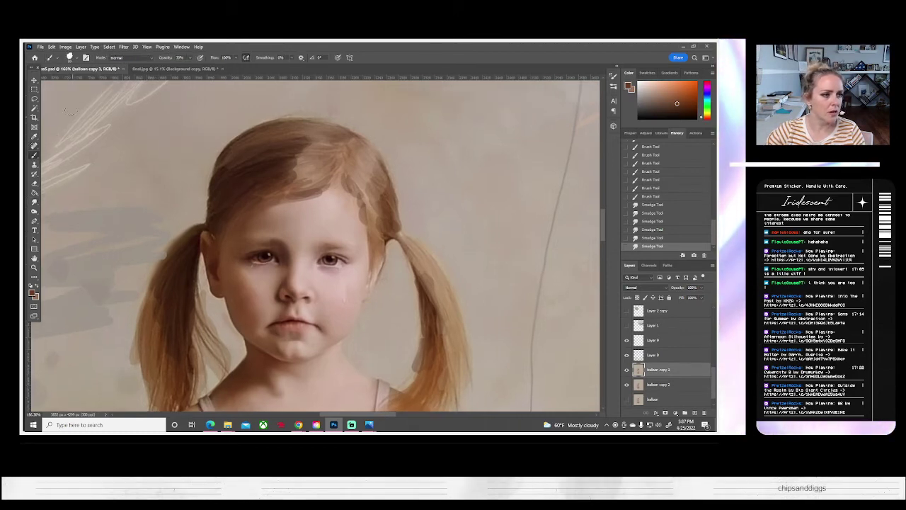
{"action": "left_click", "coordinate": [73, 57]}
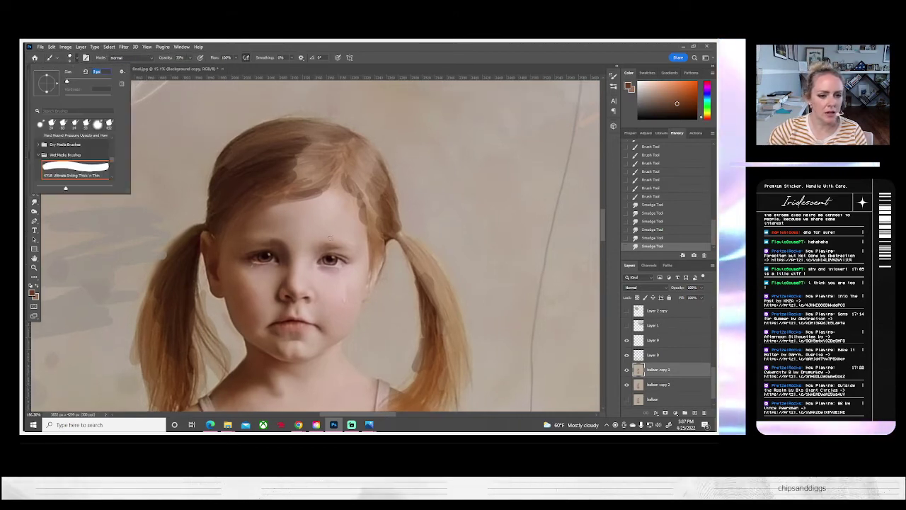
{"action": "left_click_drag", "start_coordinate": [322, 249], "coordinate": [333, 247]}
{"action": "left_click_drag", "start_coordinate": [330, 247], "coordinate": [356, 250]}
{"action": "left_click_drag", "start_coordinate": [272, 245], "coordinate": [244, 243]}
{"action": "left_click_drag", "start_coordinate": [247, 243], "coordinate": [246, 245]}
{"action": "left_click_drag", "start_coordinate": [321, 247], "coordinate": [354, 246]}
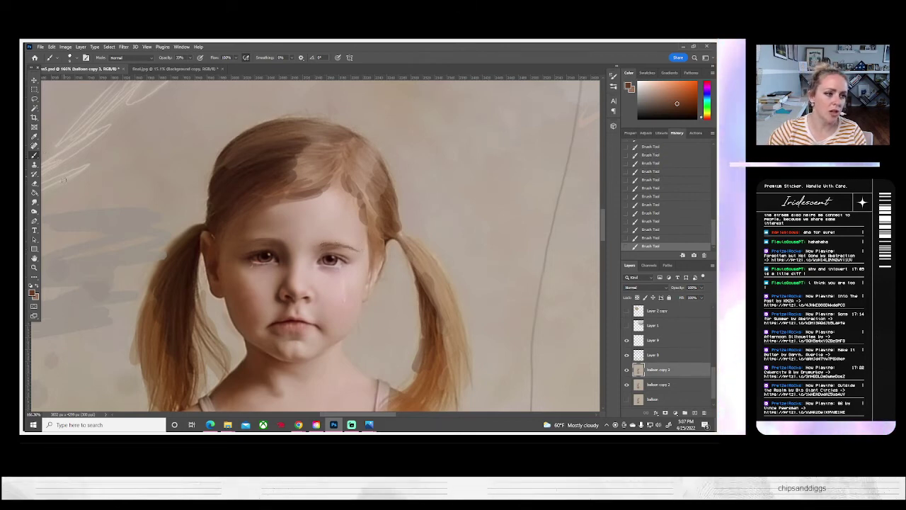
- Smudge the painted strokes of the balloon-string-side eyebrow to blend them into the skin
{"action": "left_click", "coordinate": [36, 202]}
{"action": "left_click_drag", "start_coordinate": [311, 271], "coordinate": [294, 271]}
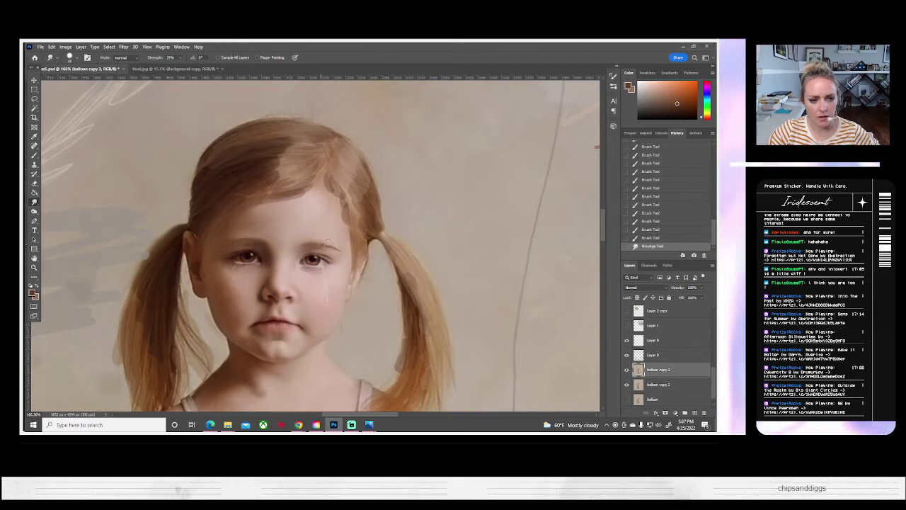
{"action": "left_click_drag", "start_coordinate": [344, 252], "coordinate": [296, 242]}
{"action": "left_click_drag", "start_coordinate": [298, 242], "coordinate": [286, 245]}
{"action": "left_click_drag", "start_coordinate": [300, 248], "coordinate": [310, 249]}
{"action": "left_click_drag", "start_coordinate": [304, 249], "coordinate": [308, 246]}
{"action": "left_click_drag", "start_coordinate": [302, 245], "coordinate": [306, 243]}
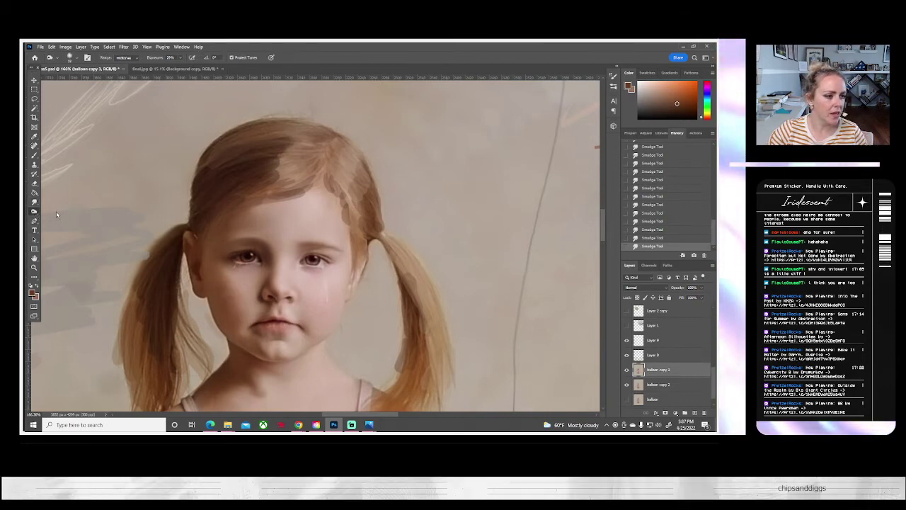
- Try to darken the skin beneath the balloon-string-side eye with a small Burn tool brush
{"action": "left_click_drag", "start_coordinate": [34, 211], "coordinate": [61, 219]}
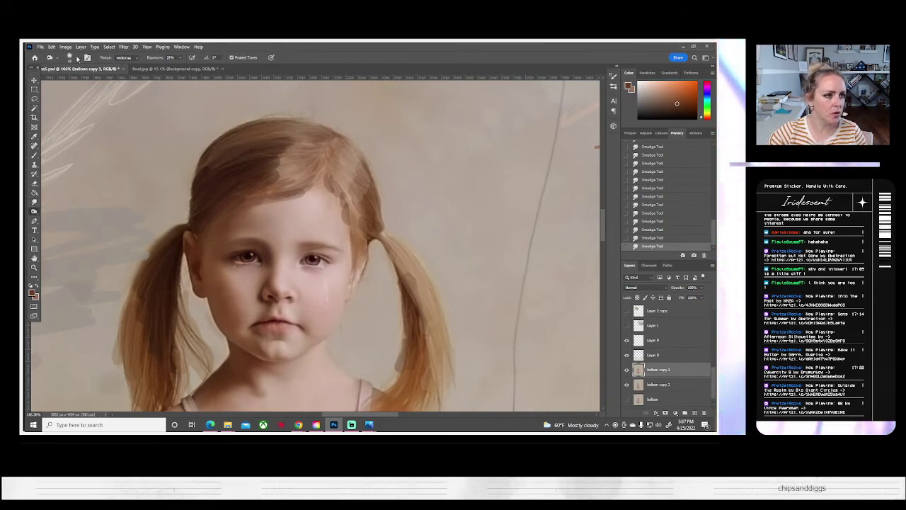
{"action": "left_click", "coordinate": [69, 57]}
{"action": "left_click_drag", "start_coordinate": [69, 80], "coordinate": [67, 81]}
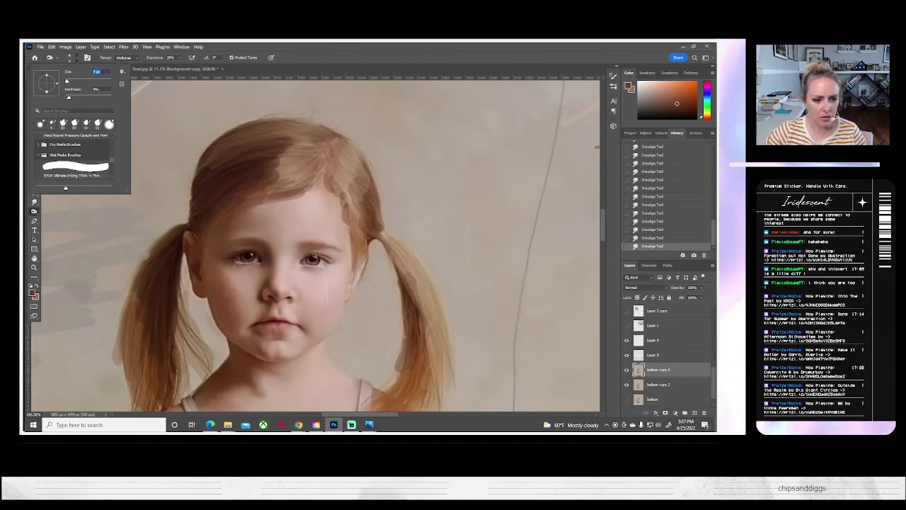
{"action": "left_click", "coordinate": [320, 269]}
{"action": "left_click", "coordinate": [292, 283]}
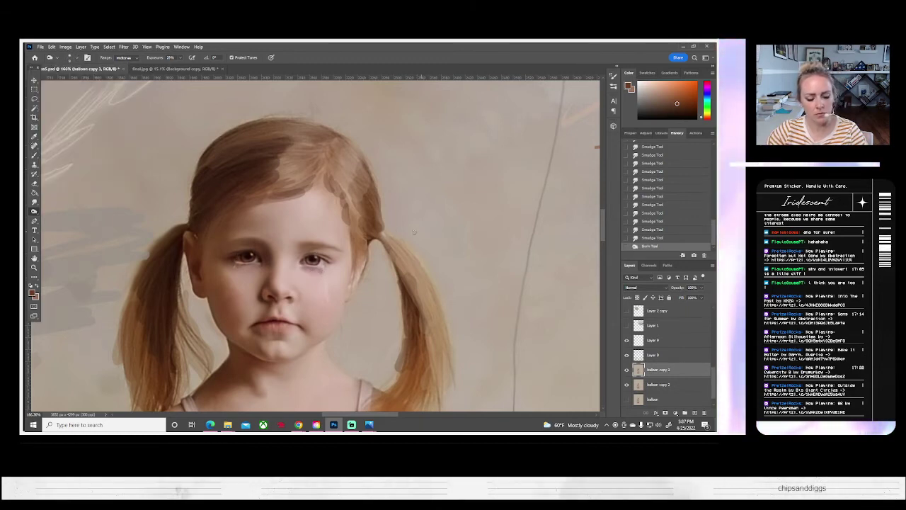
{"action": "key", "text": "ctrl+z"}
- Set the Burn brush size to 3 px and darken along the tear streak on the balloon-string-side cheek
{"action": "left_click", "coordinate": [78, 57]}
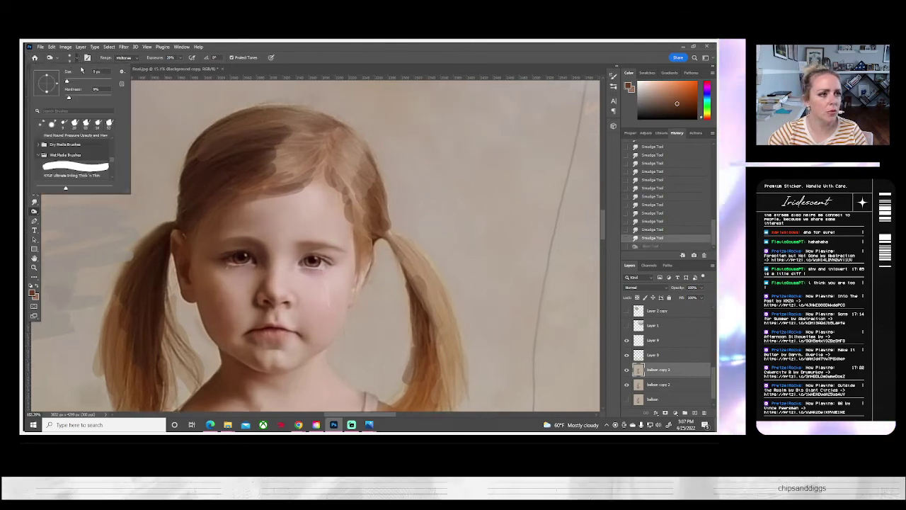
{"action": "left_click_drag", "start_coordinate": [107, 72], "coordinate": [91, 74]}
{"action": "type", "text": "3"}
{"action": "key", "text": "Return"}
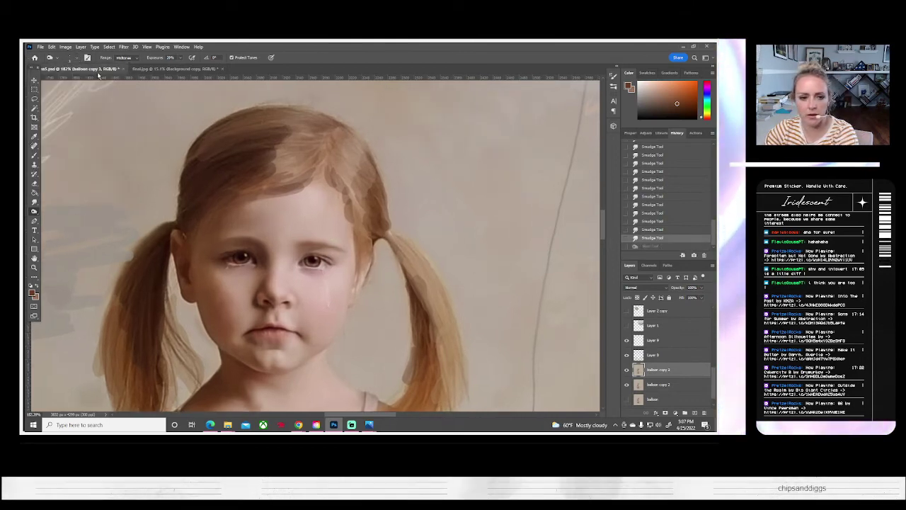
{"action": "left_click", "coordinate": [324, 297]}
{"action": "left_click_drag", "start_coordinate": [326, 294], "coordinate": [328, 307]}
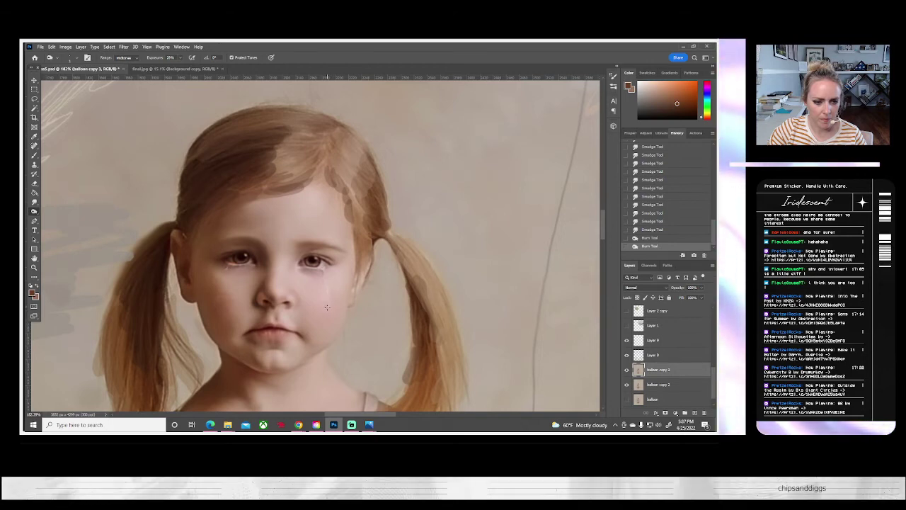
- Darken the edge of the tear on the girl's cheek and the lower lid of the other eye with the Burn tool
{"action": "left_click_drag", "start_coordinate": [333, 292], "coordinate": [325, 306]}
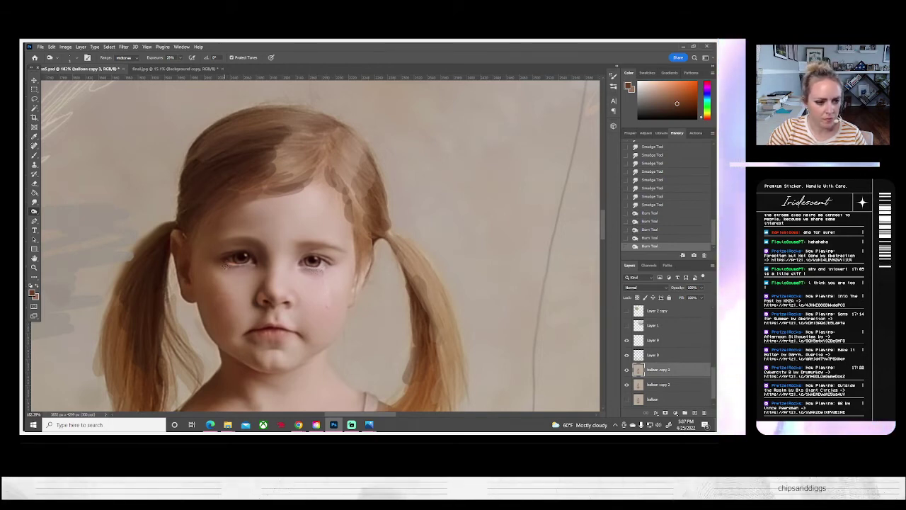
{"action": "left_click_drag", "start_coordinate": [225, 267], "coordinate": [228, 265]}
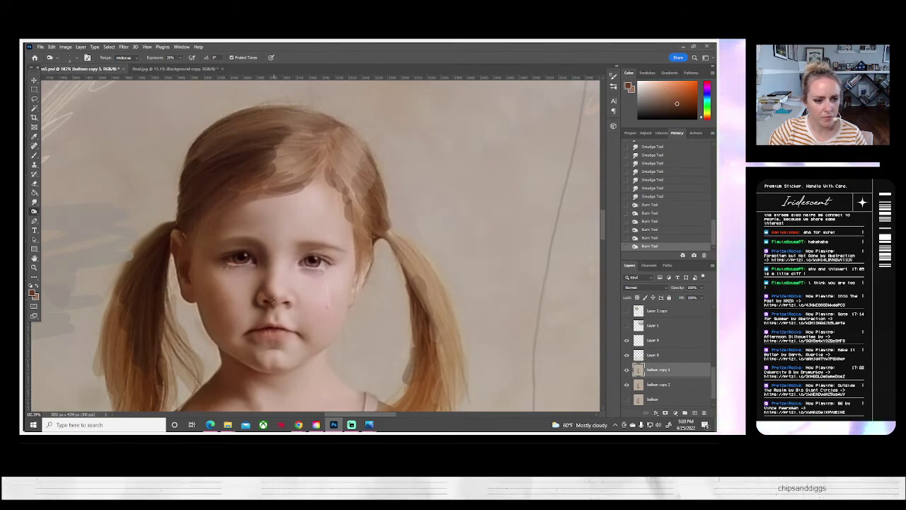
{"action": "left_click", "coordinate": [227, 264]}
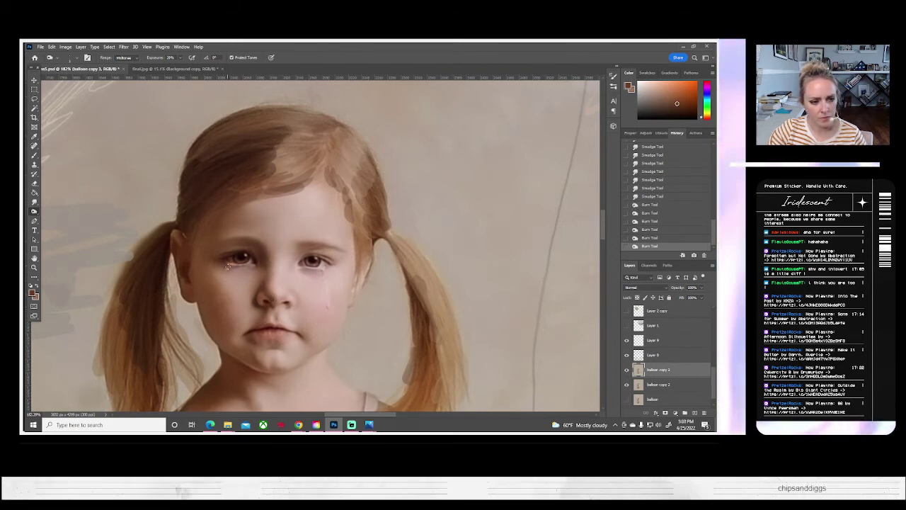
- Dodge fine highlights along both lower eyelids and down the tear streak on the cheek, using a very small brush
{"action": "right_click", "coordinate": [34, 212]}
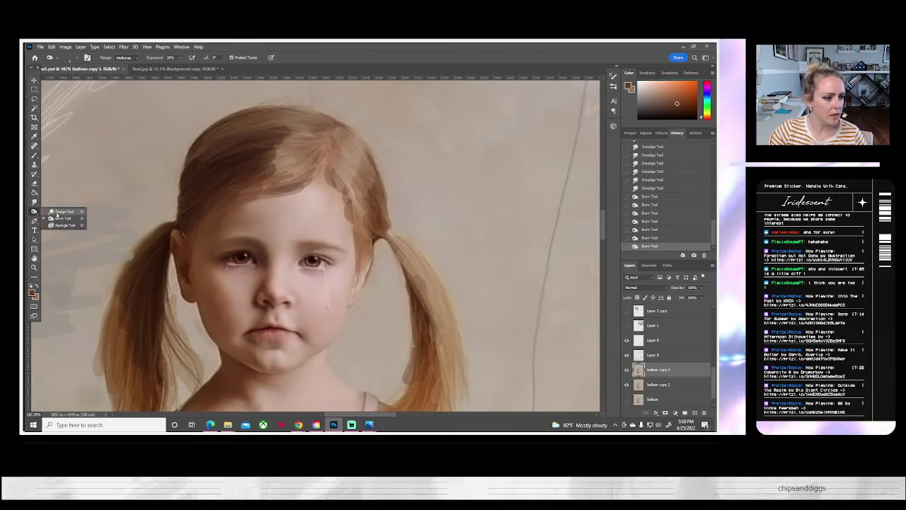
{"action": "left_click", "coordinate": [64, 213]}
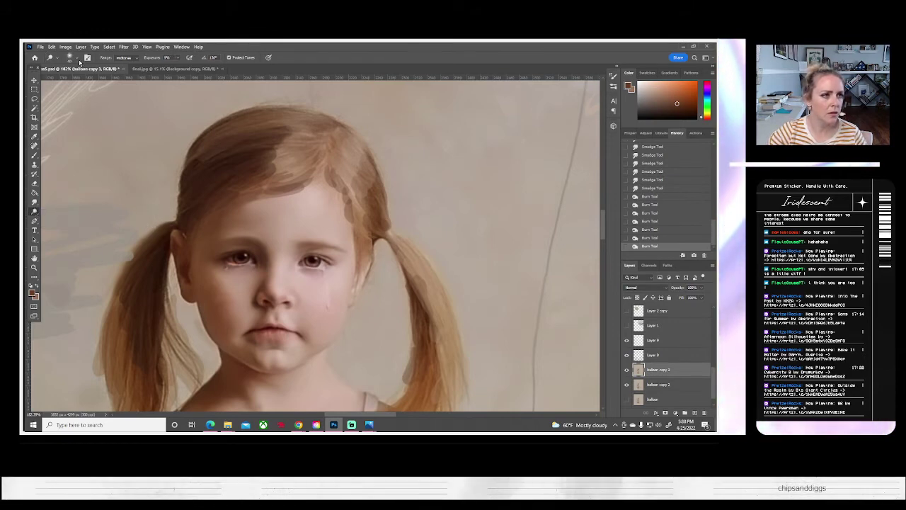
{"action": "left_click", "coordinate": [75, 59]}
{"action": "left_click", "coordinate": [66, 80]}
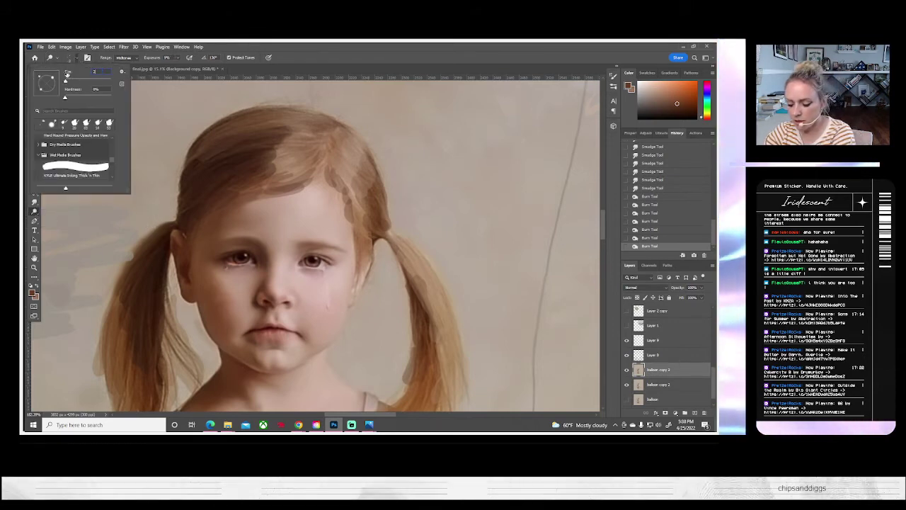
{"action": "key", "text": "Return"}
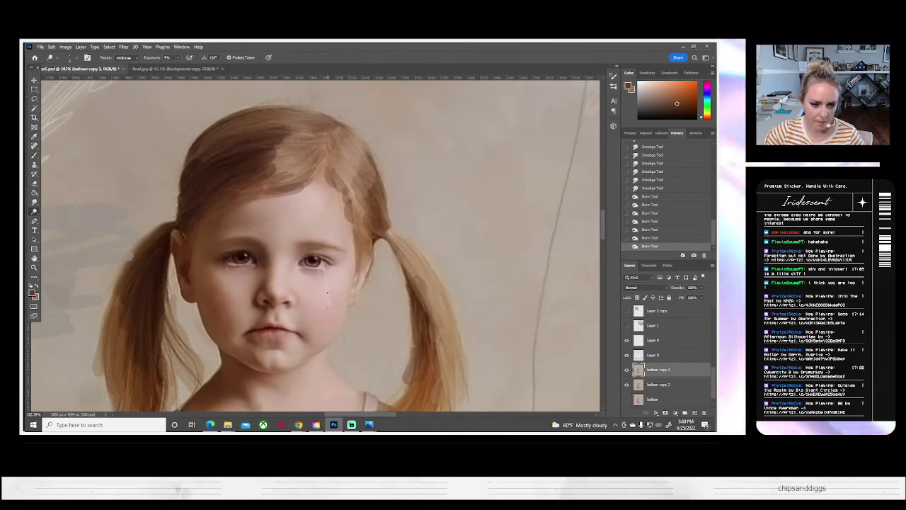
{"action": "left_click", "coordinate": [313, 262]}
{"action": "left_click", "coordinate": [315, 265]}
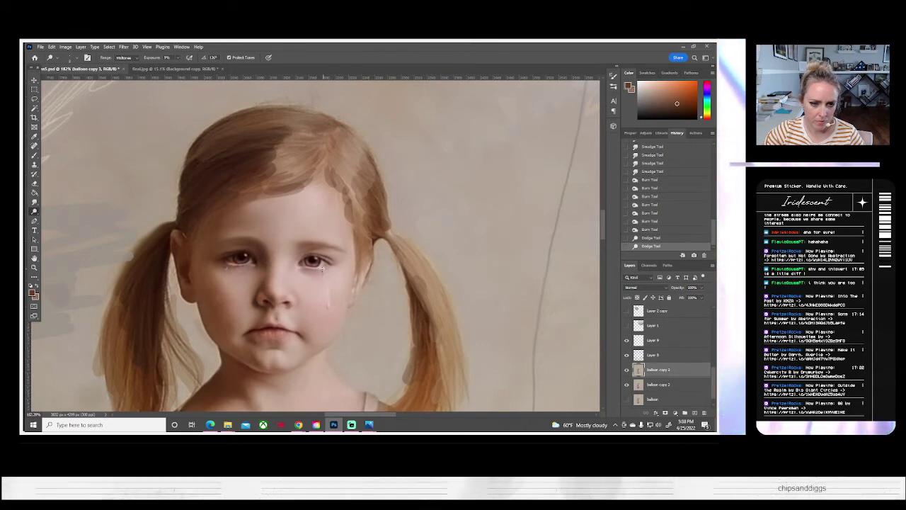
{"action": "left_click", "coordinate": [323, 273]}
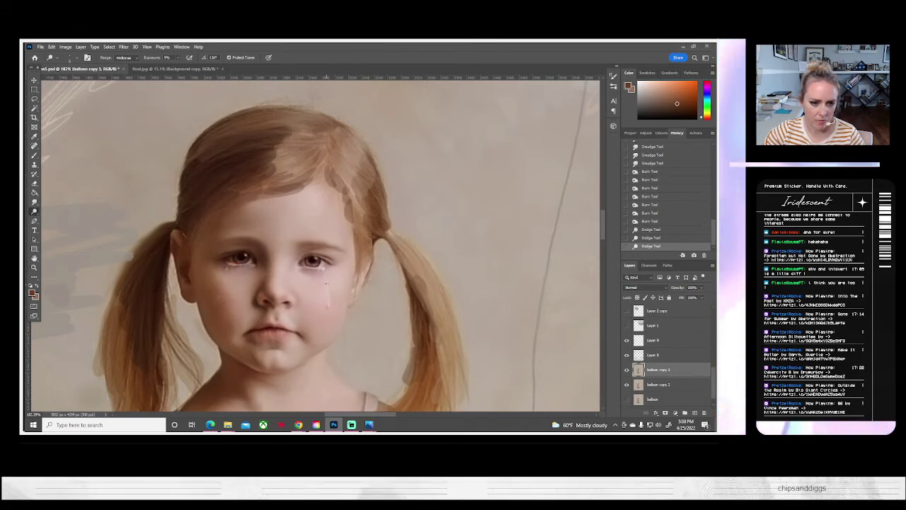
{"action": "left_click", "coordinate": [325, 277]}
{"action": "left_click_drag", "start_coordinate": [324, 277], "coordinate": [327, 300]}
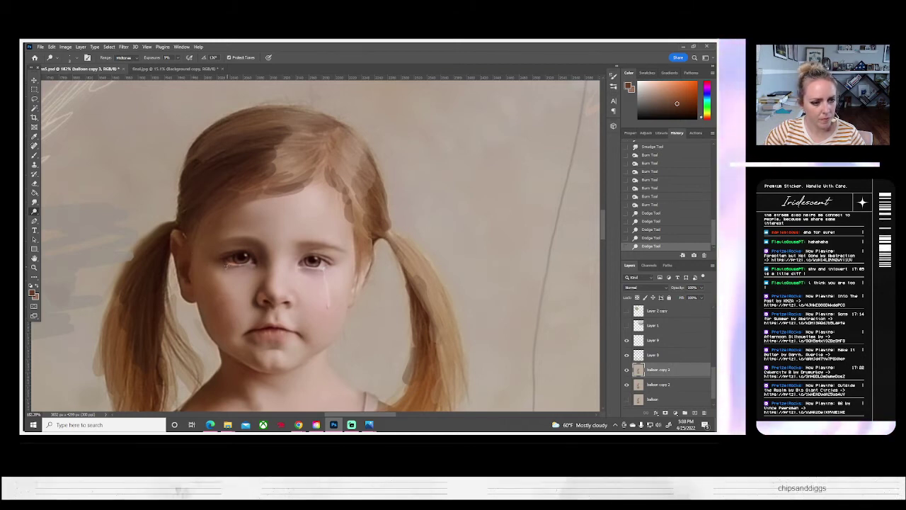
{"action": "left_click", "coordinate": [228, 264]}
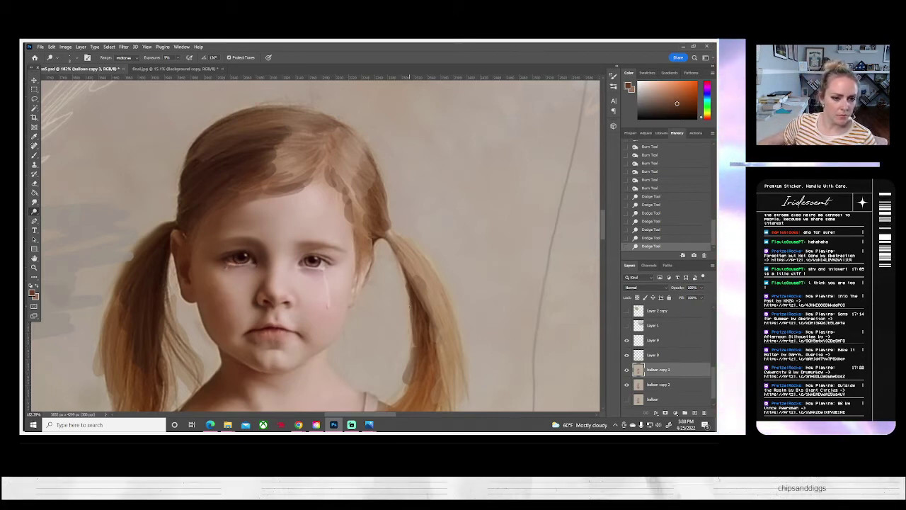
- Compare the whole image with and without the balloon copy 3 layer
{"action": "key", "text": "z"}
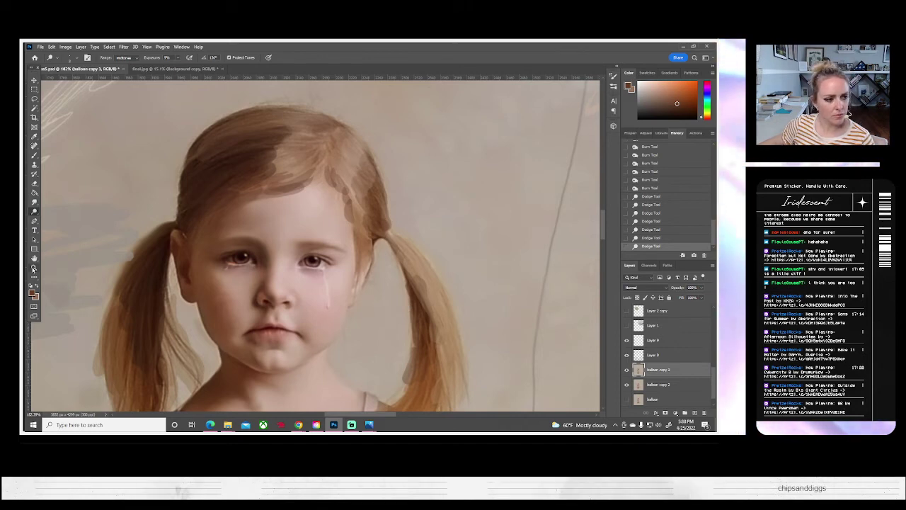
{"action": "left_click", "coordinate": [240, 58]}
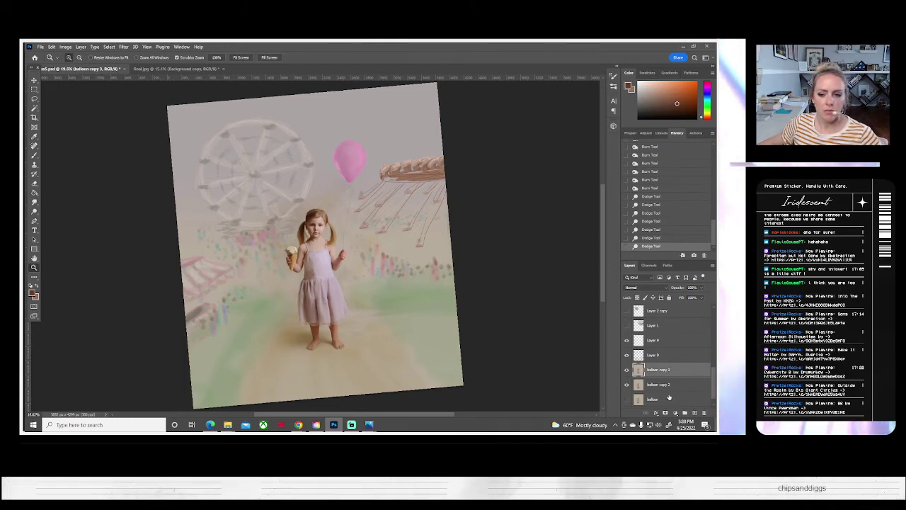
{"action": "left_click", "coordinate": [626, 369]}
{"action": "left_click", "coordinate": [626, 369]}
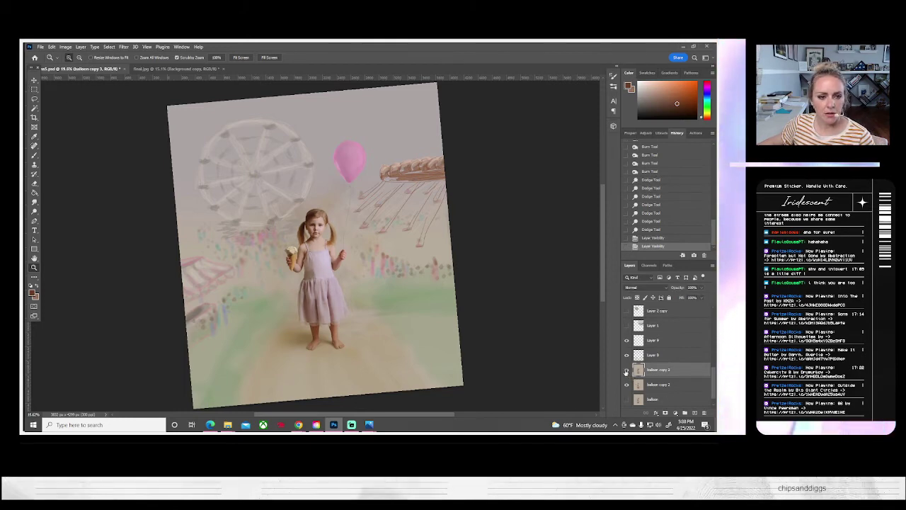
{"action": "left_click", "coordinate": [626, 370]}
{"action": "left_click", "coordinate": [627, 370]}
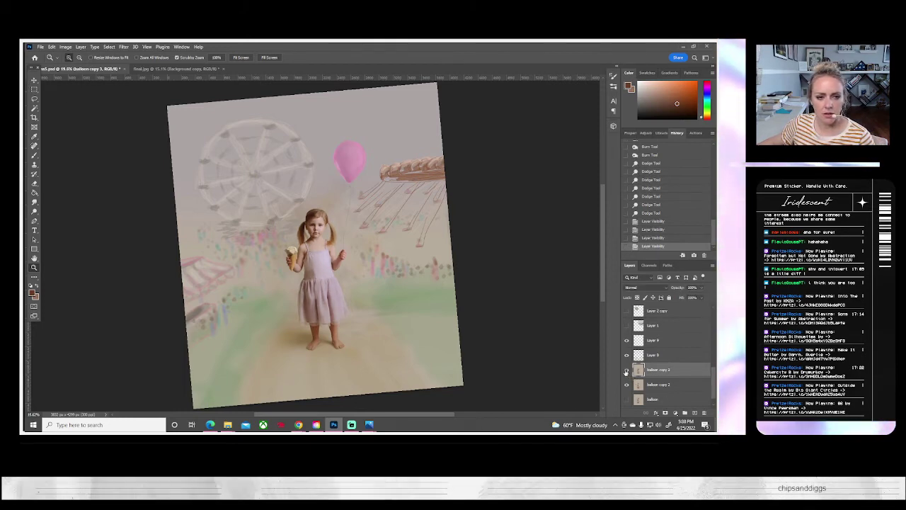
- Erase spots over the girl's forehead and hair on the balloon copy 3 layer
{"action": "left_click", "coordinate": [34, 183]}
{"action": "left_click", "coordinate": [319, 218]}
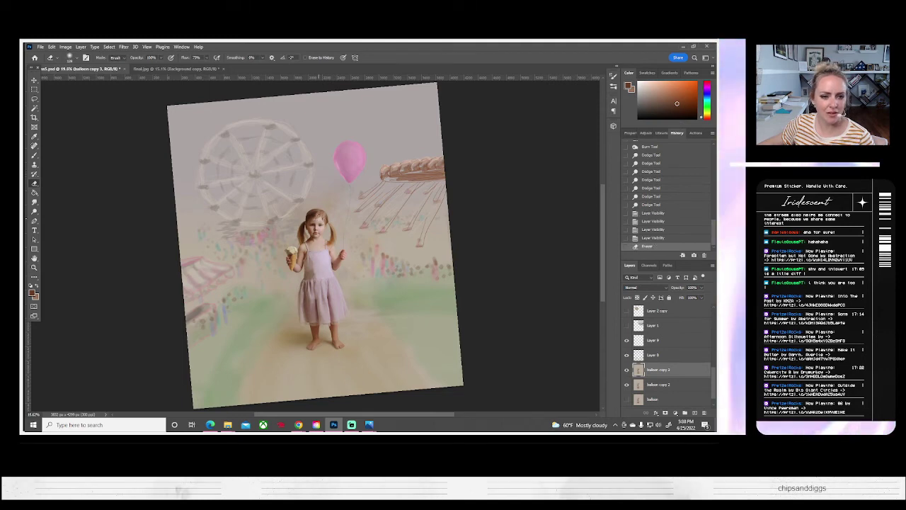
{"action": "left_click", "coordinate": [316, 219]}
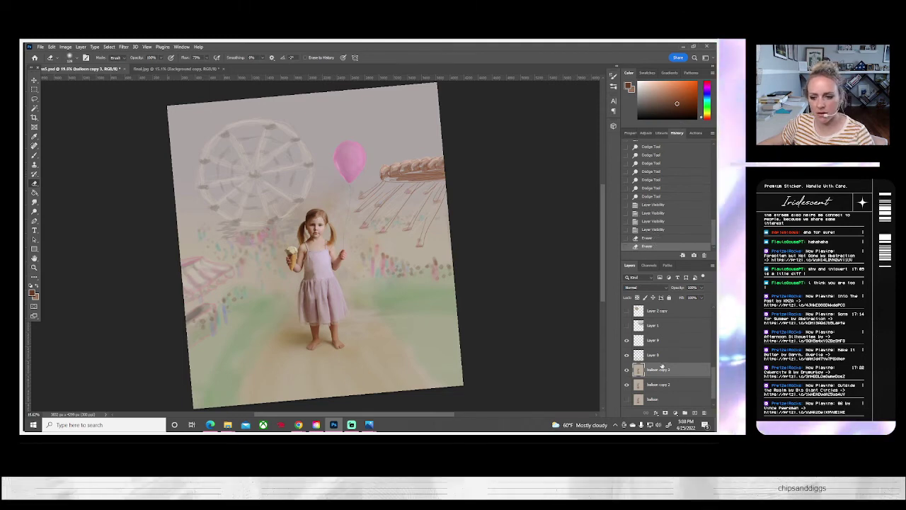
{"action": "right_click", "coordinate": [648, 386]}
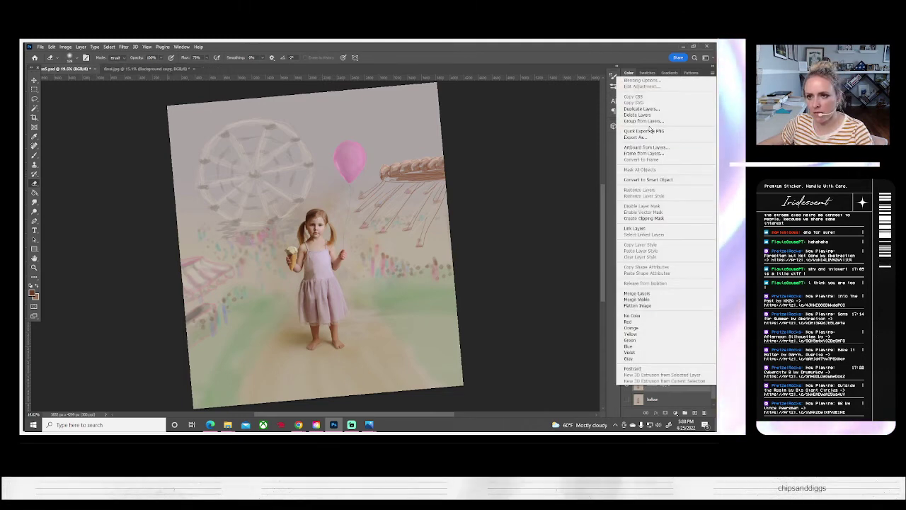
{"action": "left_click", "coordinate": [651, 393]}
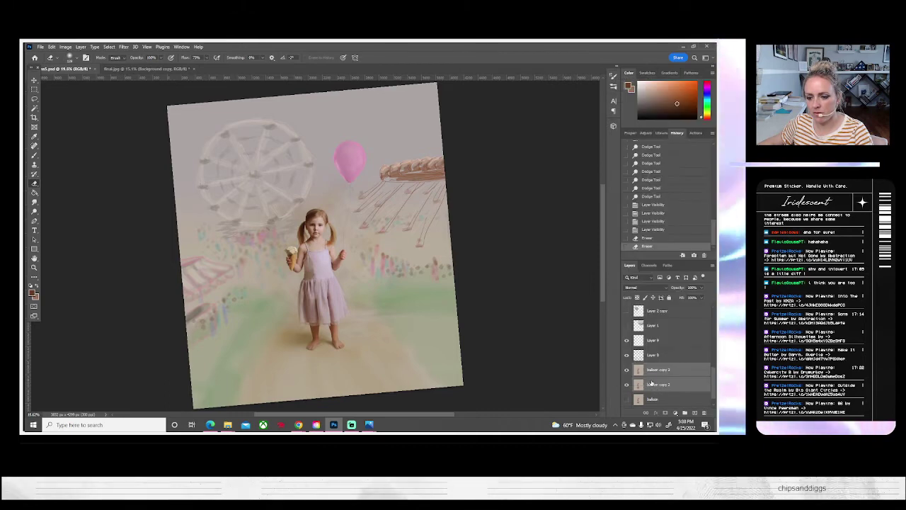
{"action": "right_click", "coordinate": [653, 387]}
{"action": "left_click", "coordinate": [653, 387]}
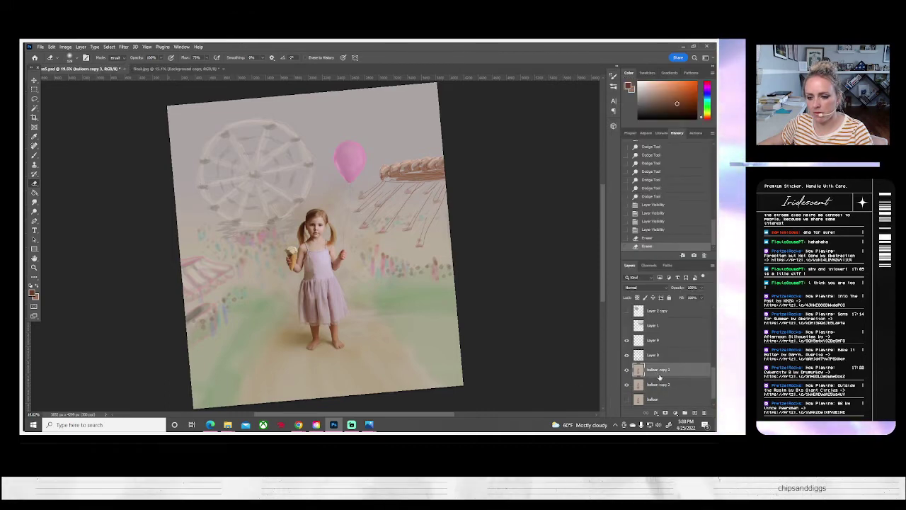
- Duplicate the balloon copy 2 layer and merge the duplicate with balloon copy 3
{"action": "right_click", "coordinate": [664, 388]}
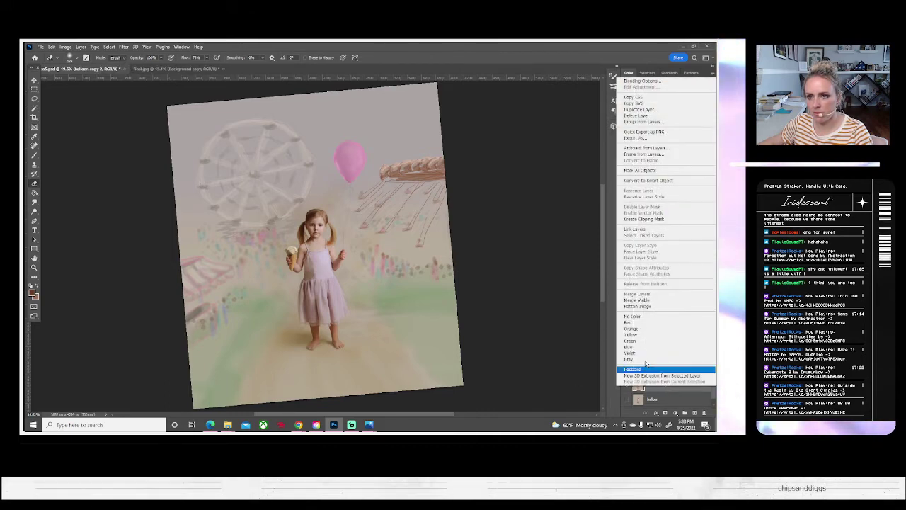
{"action": "left_click", "coordinate": [644, 107]}
{"action": "left_click", "coordinate": [430, 148]}
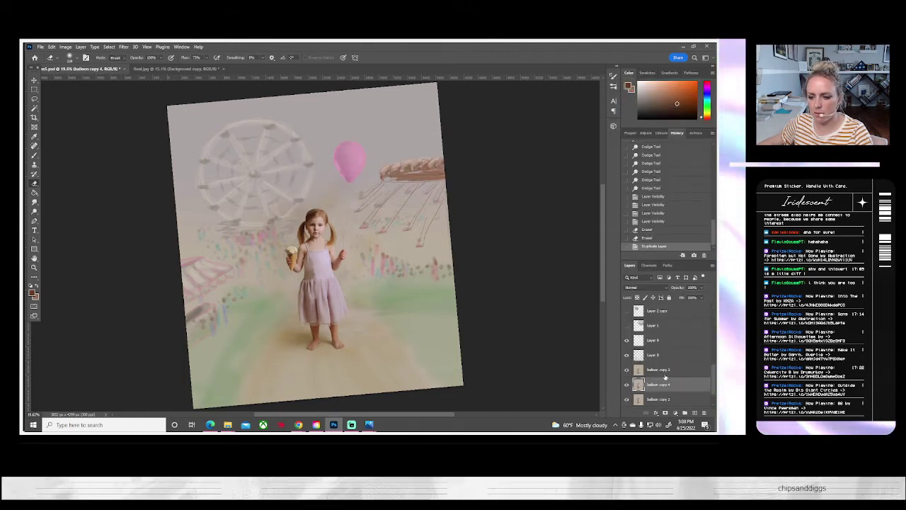
{"action": "right_click", "coordinate": [664, 375]}
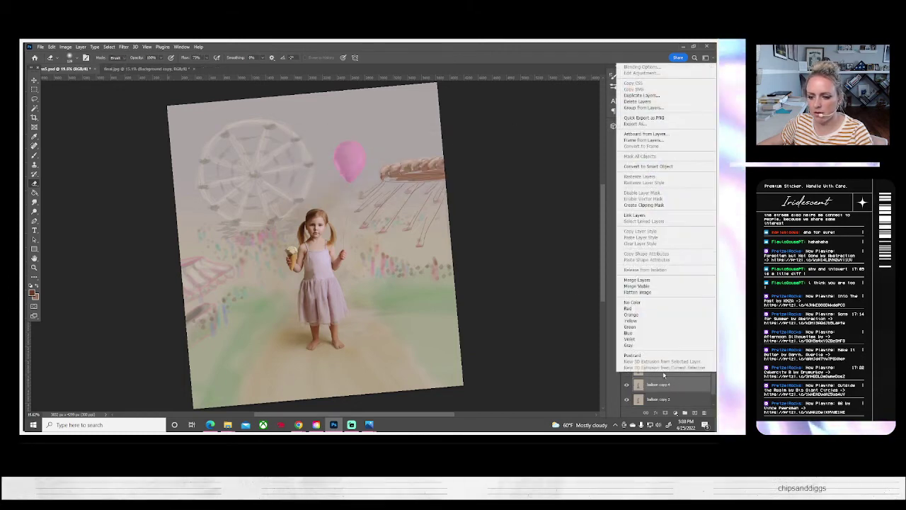
{"action": "left_click", "coordinate": [635, 280]}
- Duplicate the merged balloon copy 3 layer as balloon copy 4
{"action": "right_click", "coordinate": [635, 282]}
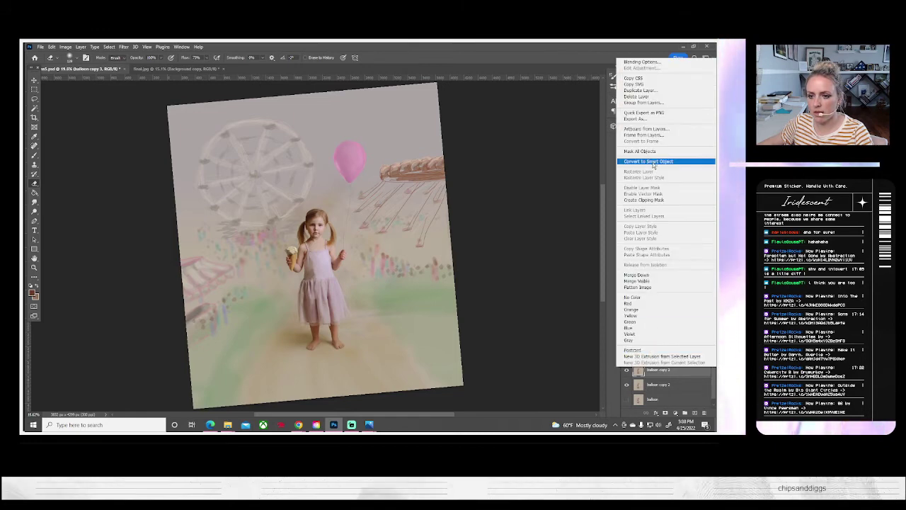
{"action": "left_click", "coordinate": [640, 90]}
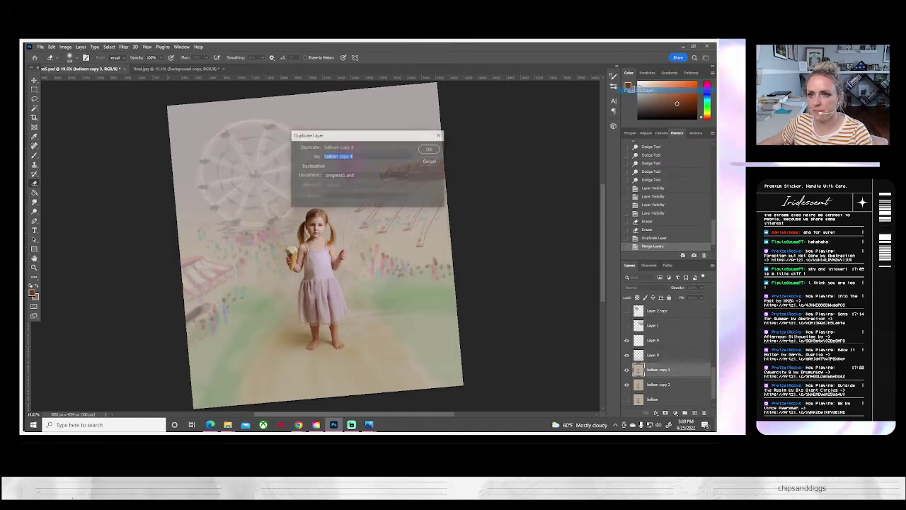
{"action": "left_click", "coordinate": [427, 147]}
- Save the layered document through Save As in Photoshop format with Maximize Compatibility on
{"action": "left_click", "coordinate": [41, 46]}
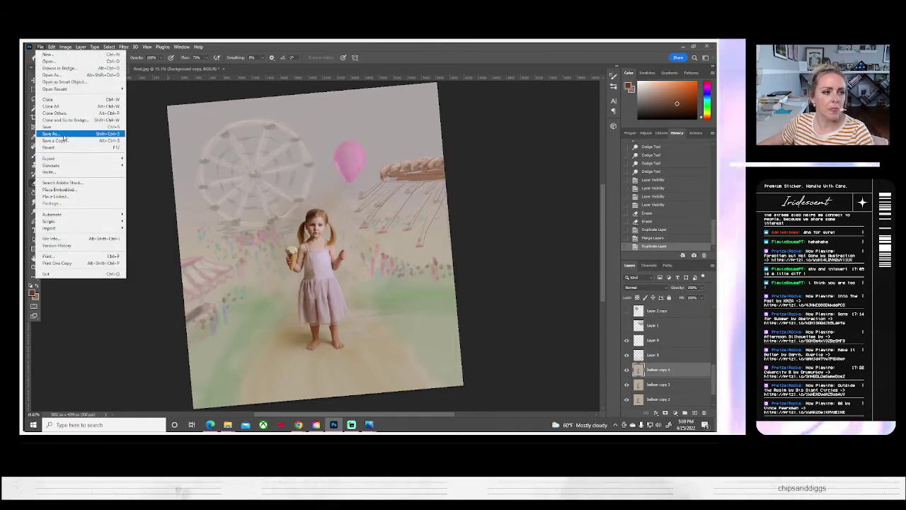
{"action": "left_click", "coordinate": [66, 133]}
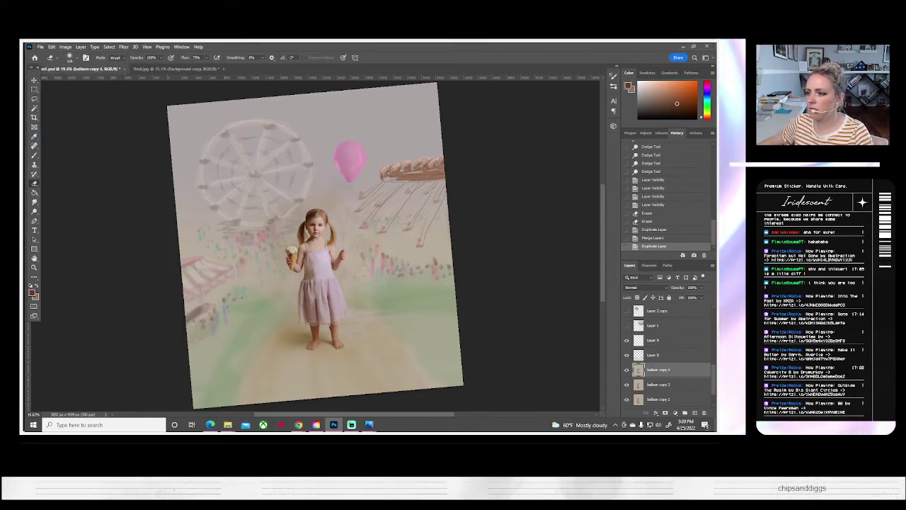
{"action": "key", "text": "ctrl+s"}
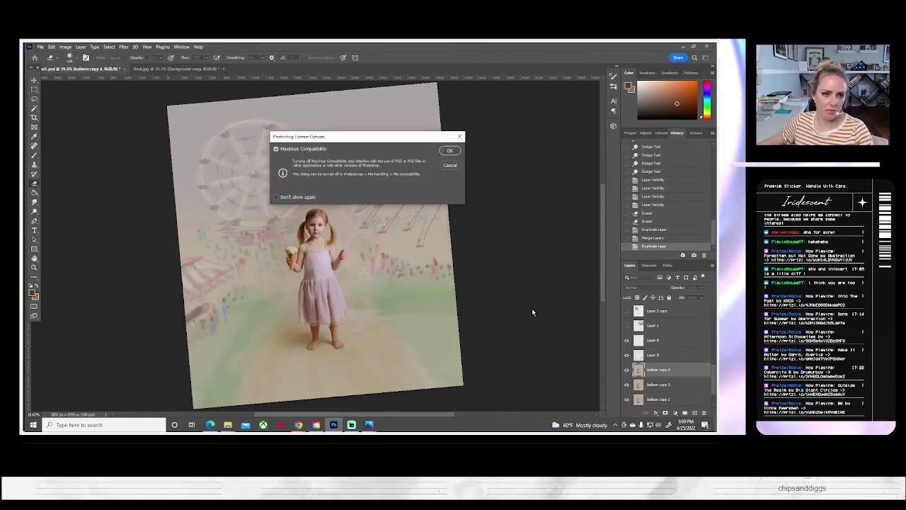
{"action": "left_click", "coordinate": [454, 151]}
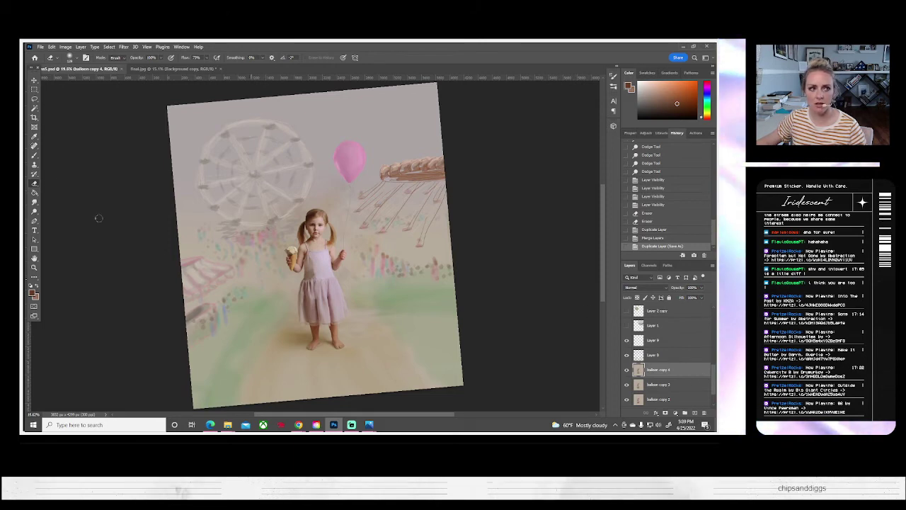
- Save the document a second time in Photoshop format, accepting the compatibility options
{"action": "left_click", "coordinate": [44, 46]}
{"action": "left_click", "coordinate": [522, 235]}
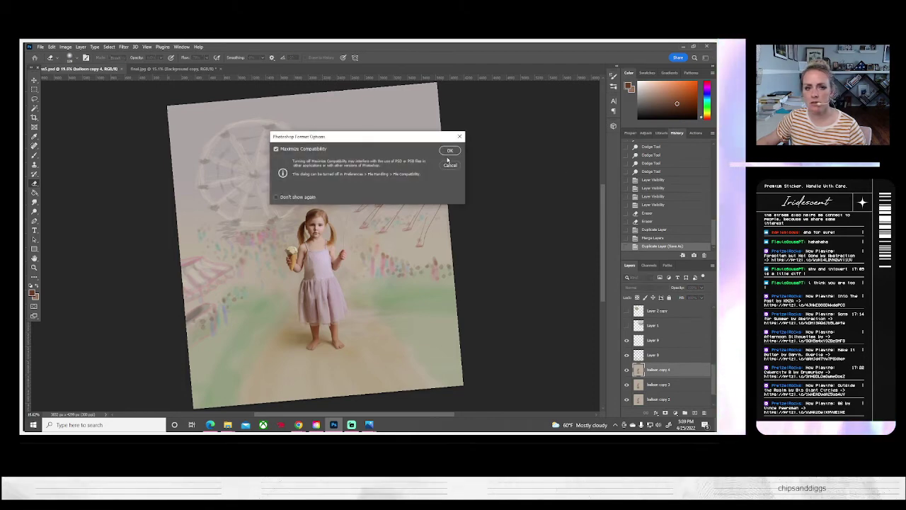
{"action": "left_click", "coordinate": [457, 150]}
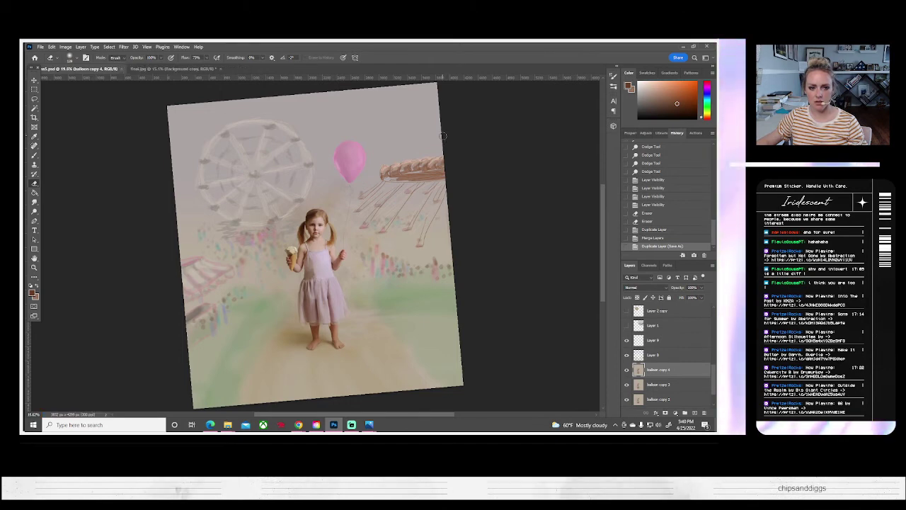
- Flatten the image into a single Background layer, discarding the hidden layers
{"action": "scroll", "coordinate": [657, 361], "scroll_direction": "up", "scroll_amount": 5}
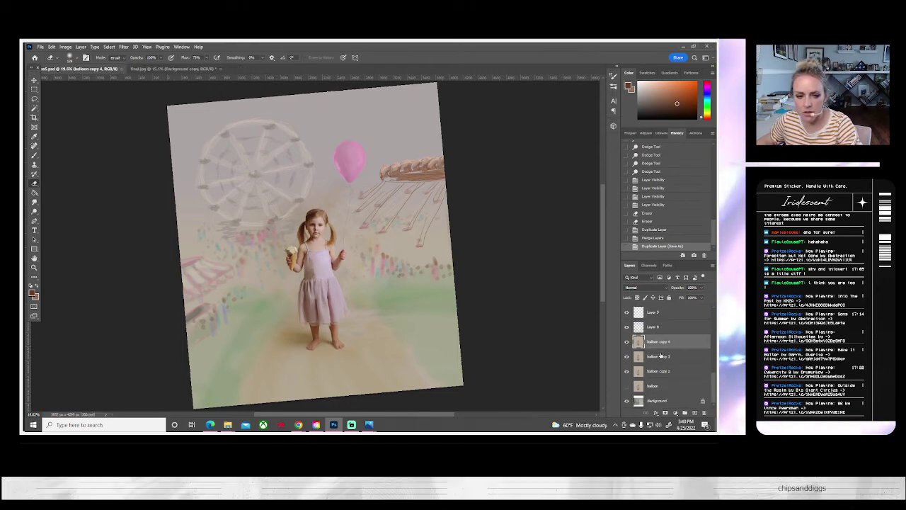
{"action": "scroll", "coordinate": [661, 355], "scroll_direction": "up", "scroll_amount": 5}
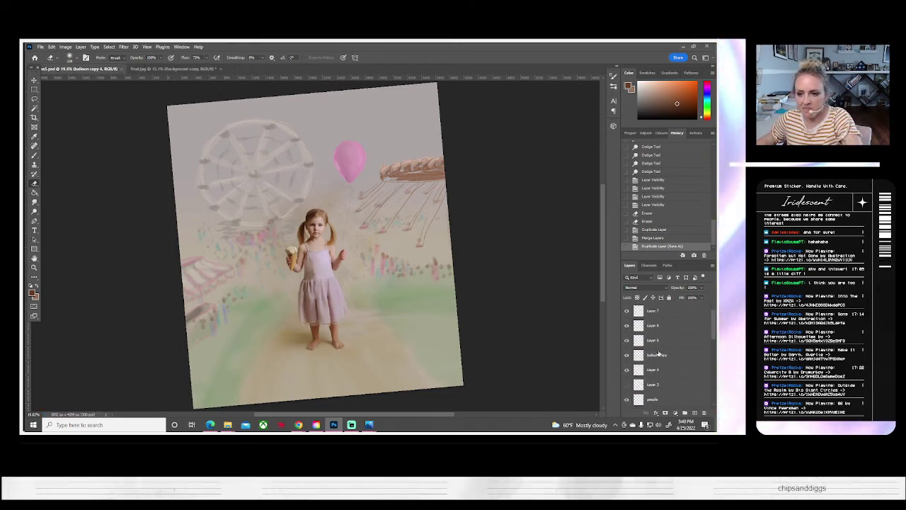
{"action": "left_click", "coordinate": [661, 313]}
{"action": "scroll", "coordinate": [661, 325], "scroll_direction": "down", "scroll_amount": 5}
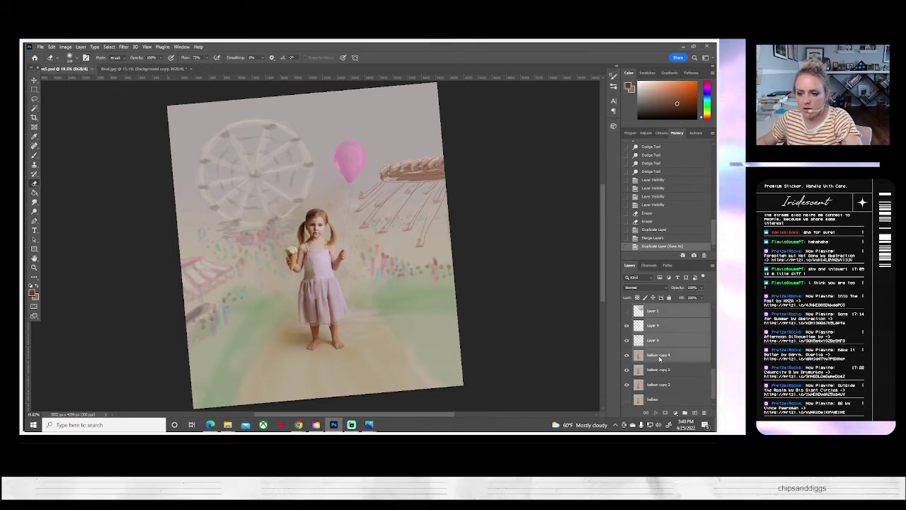
{"action": "right_click", "coordinate": [658, 354]}
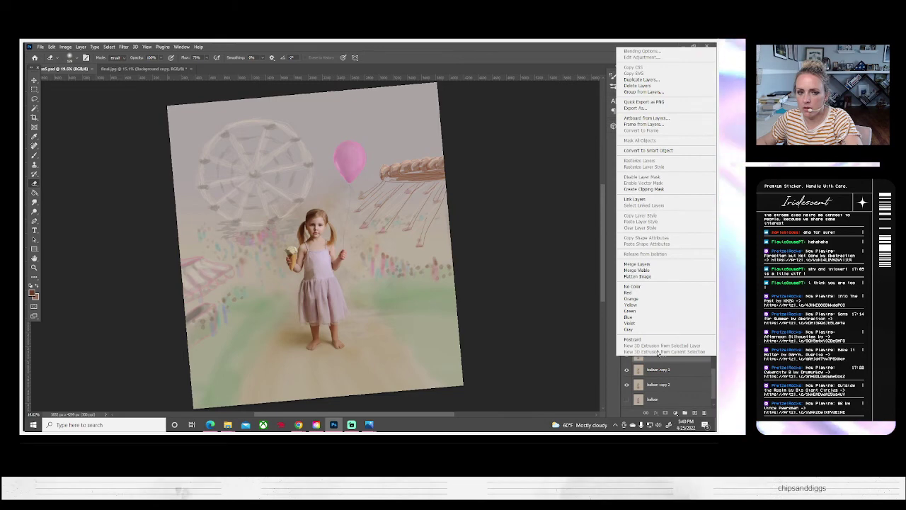
{"action": "left_click", "coordinate": [81, 47]}
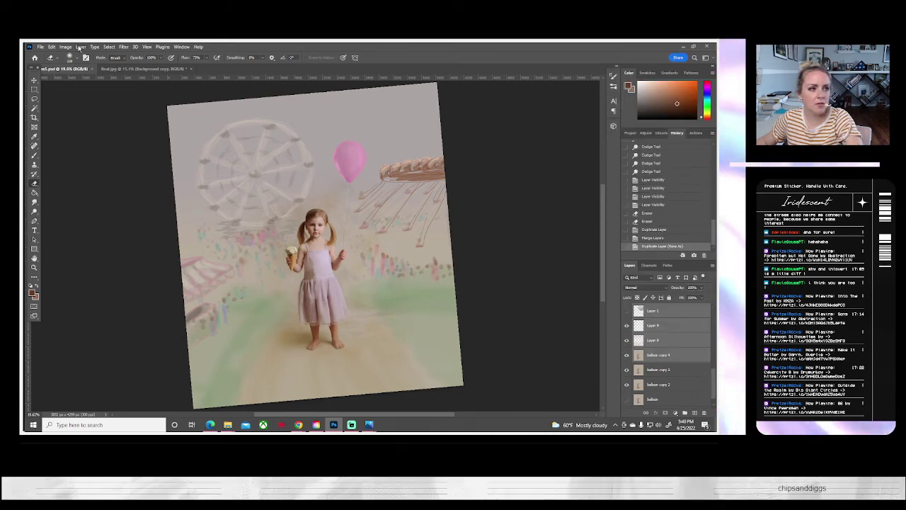
{"action": "left_click", "coordinate": [81, 46]}
{"action": "left_click", "coordinate": [94, 328]}
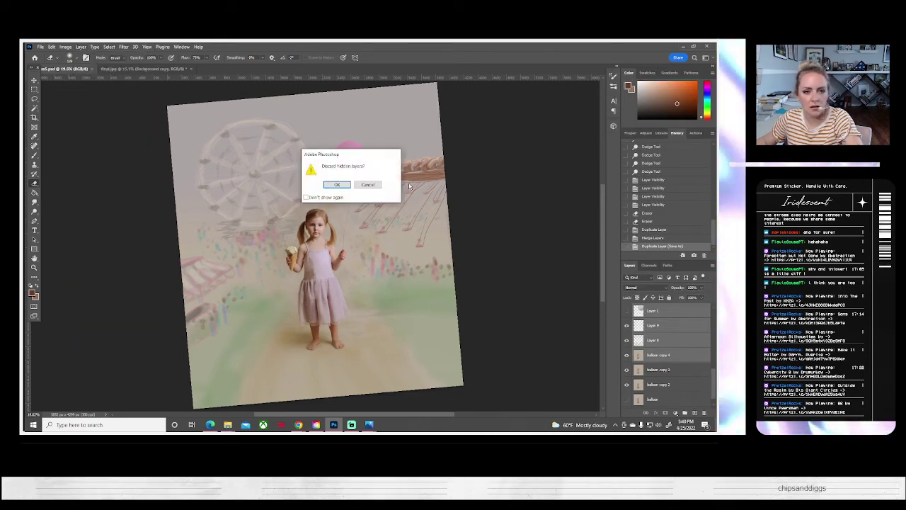
{"action": "left_click", "coordinate": [337, 187]}
- Duplicate the flattened Background layer under the suggested name Background copy
{"action": "right_click", "coordinate": [648, 310]}
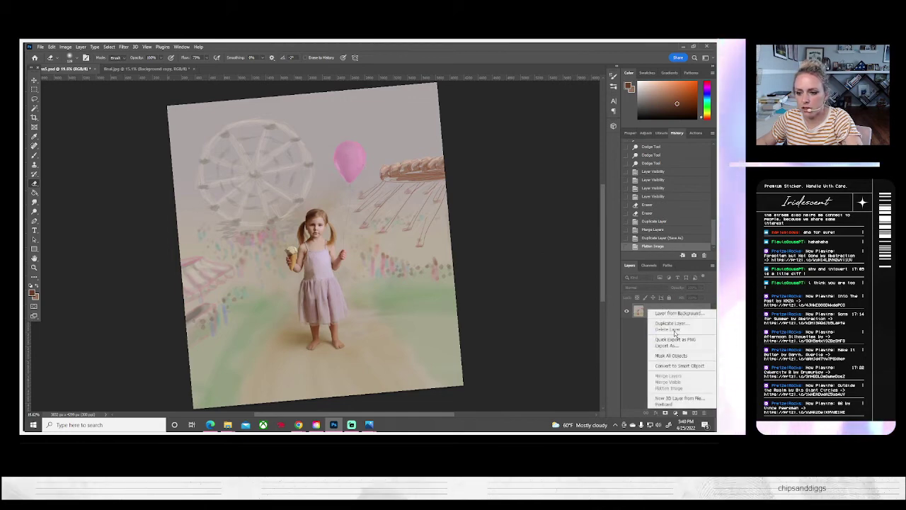
{"action": "left_click", "coordinate": [673, 323]}
{"action": "left_click", "coordinate": [423, 143]}
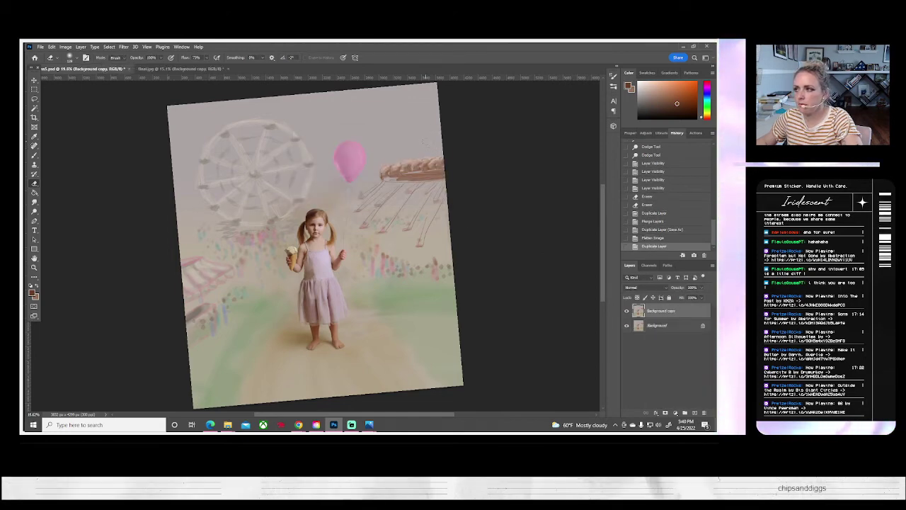
- Save the flattened document as progress6.psd in Photoshop format with Maximize Compatibility on
{"action": "left_click", "coordinate": [40, 47]}
{"action": "left_click", "coordinate": [50, 133]}
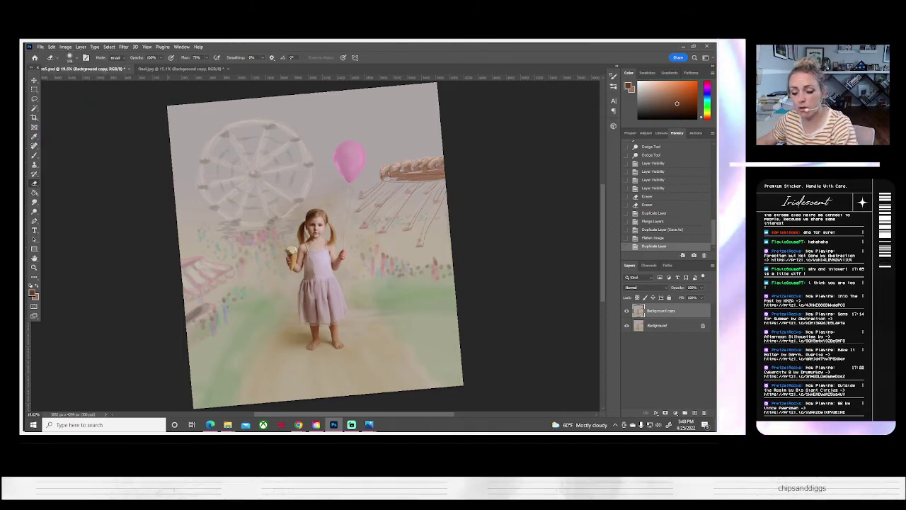
{"action": "key", "text": "ctrl+s"}
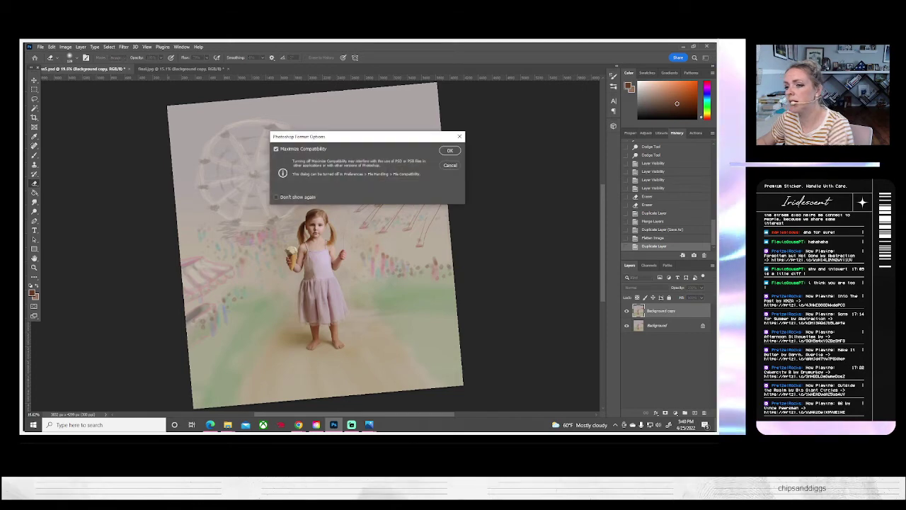
{"action": "left_click", "coordinate": [450, 151]}
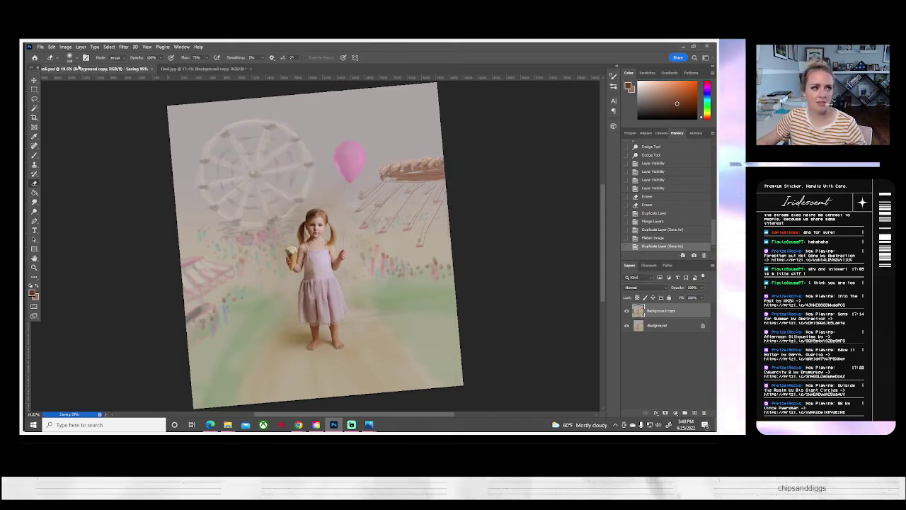
- Close the saved fairground document and reopen progress6.psd
{"action": "left_click", "coordinate": [127, 68]}
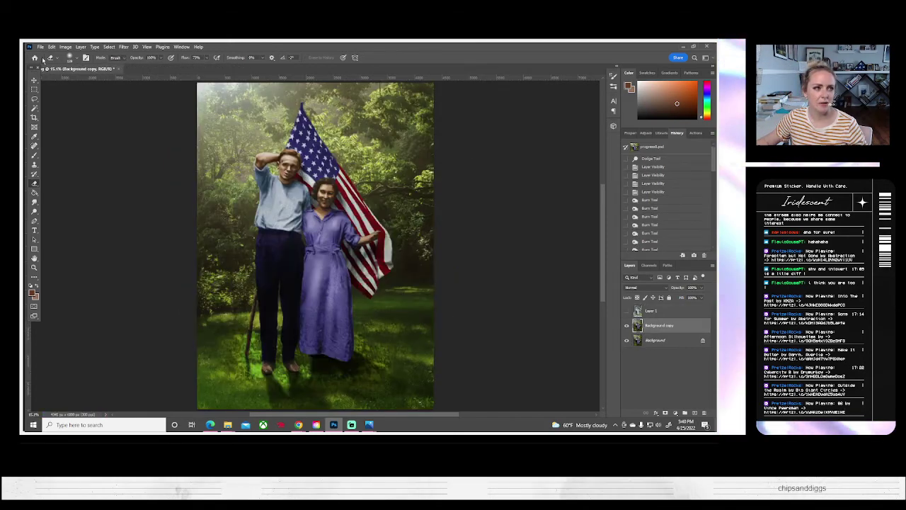
{"action": "left_click", "coordinate": [41, 47]}
{"action": "key", "text": "Escape"}
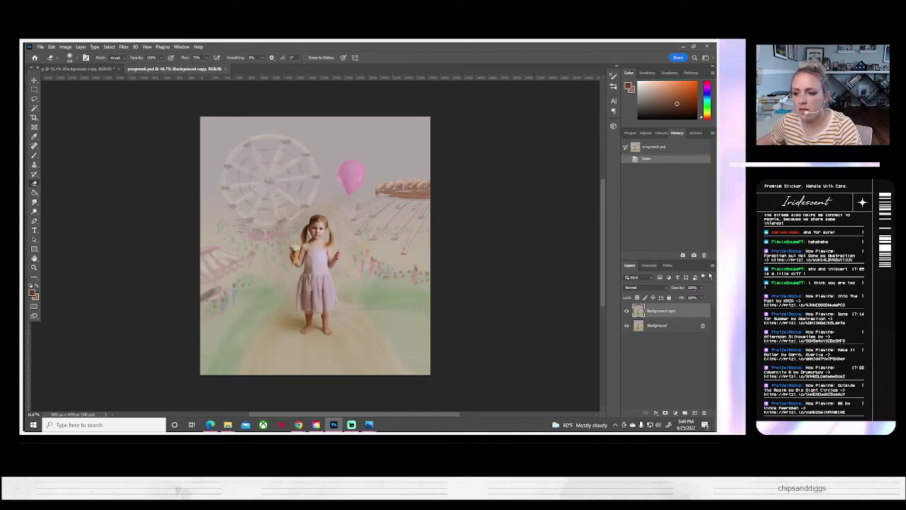
- Add a new empty layer above Background copy with the default settings
{"action": "left_click", "coordinate": [713, 265]}
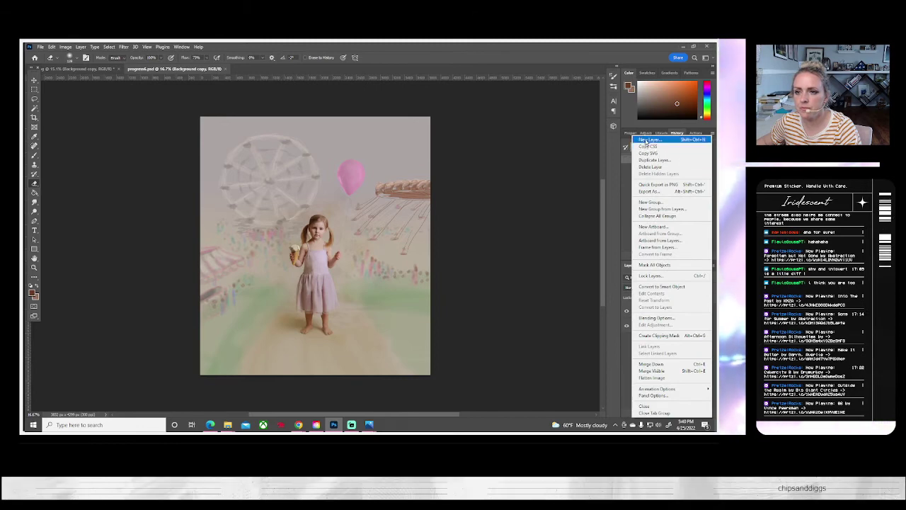
{"action": "left_click", "coordinate": [641, 140]}
{"action": "left_click", "coordinate": [429, 152]}
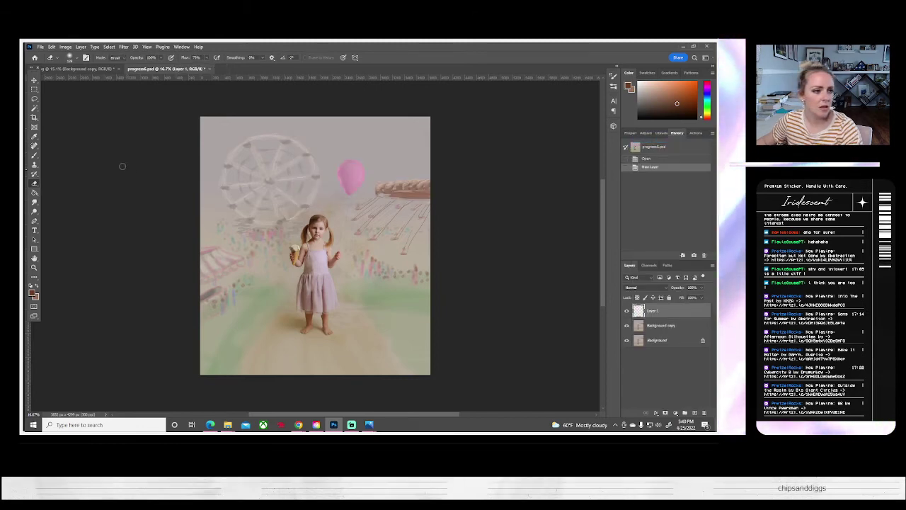
- Paint translucent white strokes around the picture's edges on the new layer with the Kyle Ultimate Inking brush at about 400 px
{"action": "left_click", "coordinate": [34, 154]}
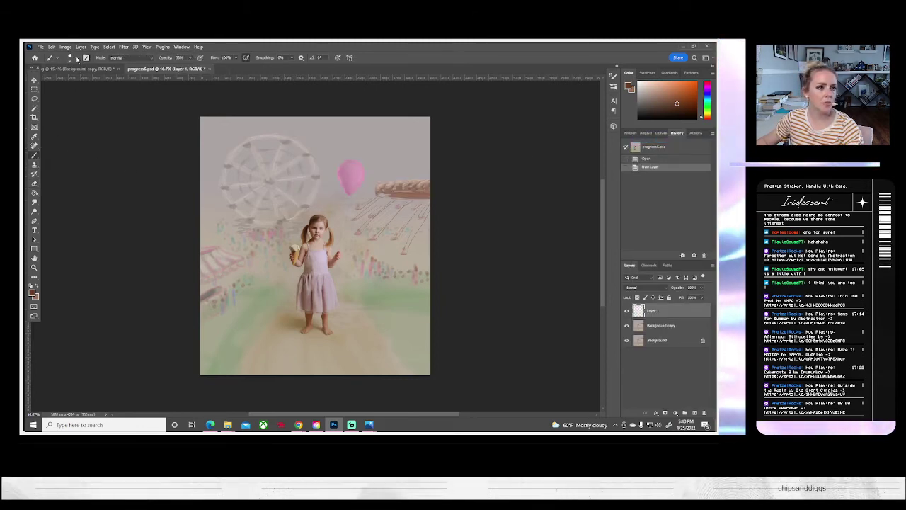
{"action": "left_click", "coordinate": [70, 57]}
{"action": "left_click", "coordinate": [110, 81]}
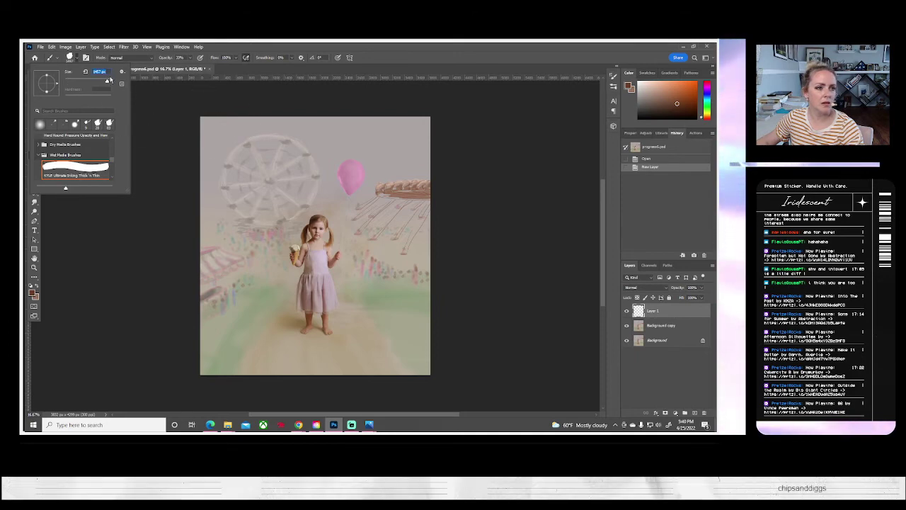
{"action": "left_click_drag", "start_coordinate": [106, 81], "coordinate": [103, 81]}
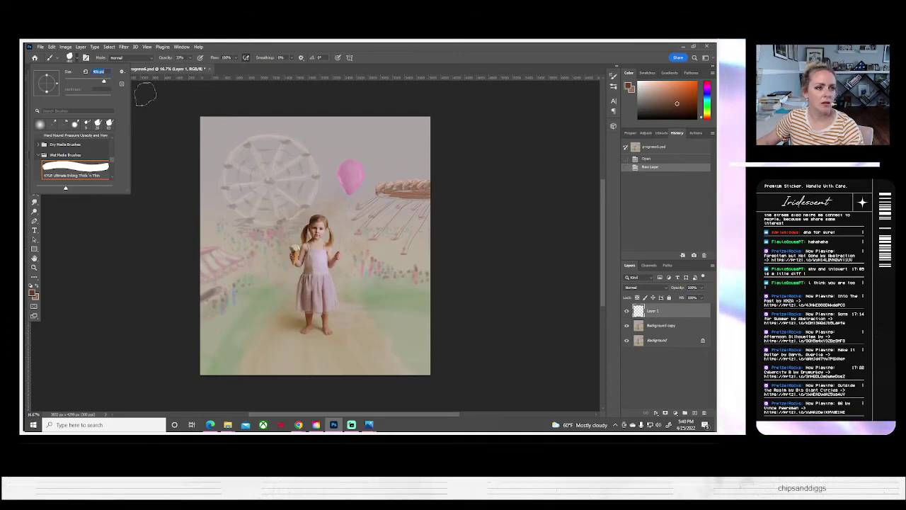
{"action": "left_click", "coordinate": [30, 286]}
{"action": "left_click", "coordinate": [31, 285]}
{"action": "left_click", "coordinate": [37, 286]}
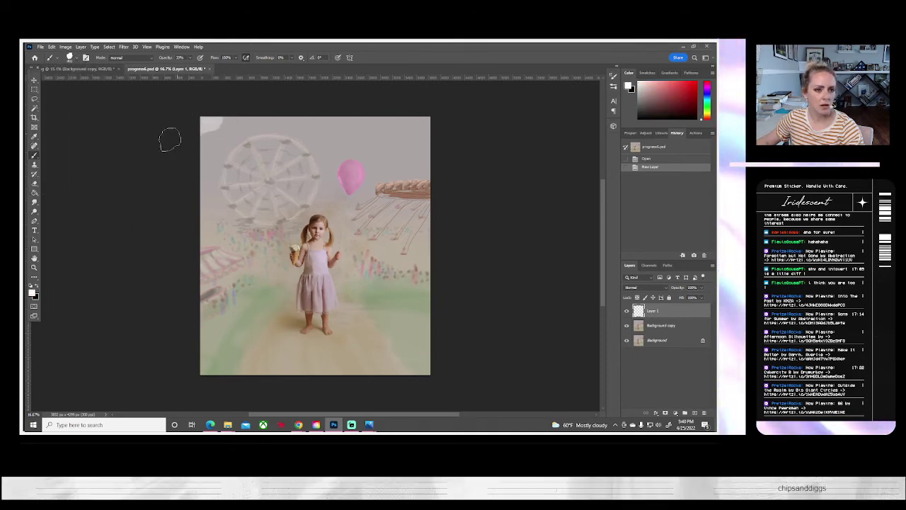
{"action": "mouse_move", "coordinate": [226, 121]}
{"action": "left_mouse_down"}
{"action": "mouse_move", "coordinate": [153, 164]}
{"action": "mouse_move", "coordinate": [198, 157]}
{"action": "mouse_move", "coordinate": [253, 107]}
{"action": "left_mouse_up"}
{"action": "mouse_move", "coordinate": [205, 139]}
{"action": "left_mouse_down"}
{"action": "mouse_move", "coordinate": [297, 102]}
{"action": "mouse_move", "coordinate": [443, 112]}
{"action": "mouse_move", "coordinate": [449, 172]}
{"action": "left_mouse_up"}
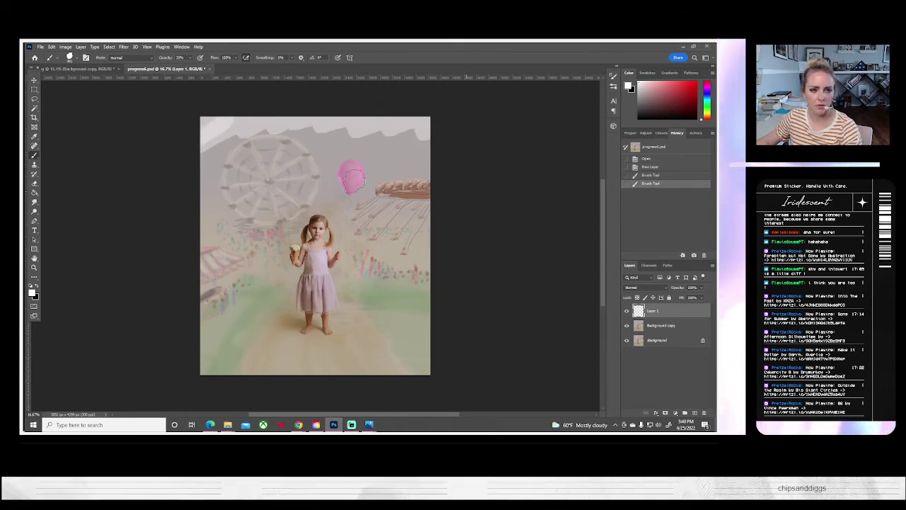
{"action": "mouse_move", "coordinate": [190, 139]}
{"action": "left_mouse_down"}
{"action": "mouse_move", "coordinate": [189, 155]}
{"action": "mouse_move", "coordinate": [209, 157]}
{"action": "mouse_move", "coordinate": [214, 121]}
{"action": "mouse_move", "coordinate": [199, 148]}
{"action": "mouse_move", "coordinate": [197, 183]}
{"action": "mouse_move", "coordinate": [207, 385]}
{"action": "mouse_move", "coordinate": [255, 364]}
{"action": "mouse_move", "coordinate": [305, 359]}
{"action": "mouse_move", "coordinate": [370, 384]}
{"action": "mouse_move", "coordinate": [415, 376]}
{"action": "mouse_move", "coordinate": [435, 334]}
{"action": "mouse_move", "coordinate": [422, 323]}
{"action": "mouse_move", "coordinate": [425, 263]}
{"action": "left_mouse_up"}
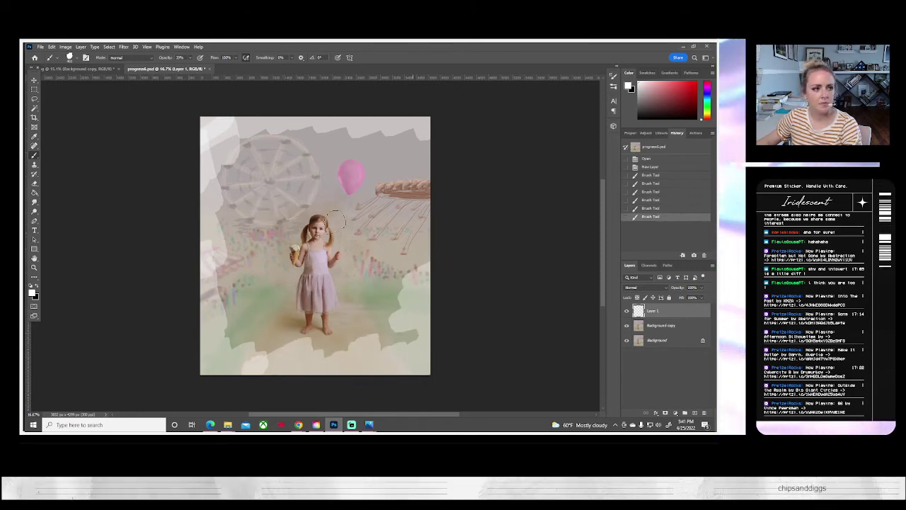
- Clear the fixed crop size and extend the canvas with equal strips on both sides, keeping the full picture height
{"action": "left_click", "coordinate": [34, 118]}
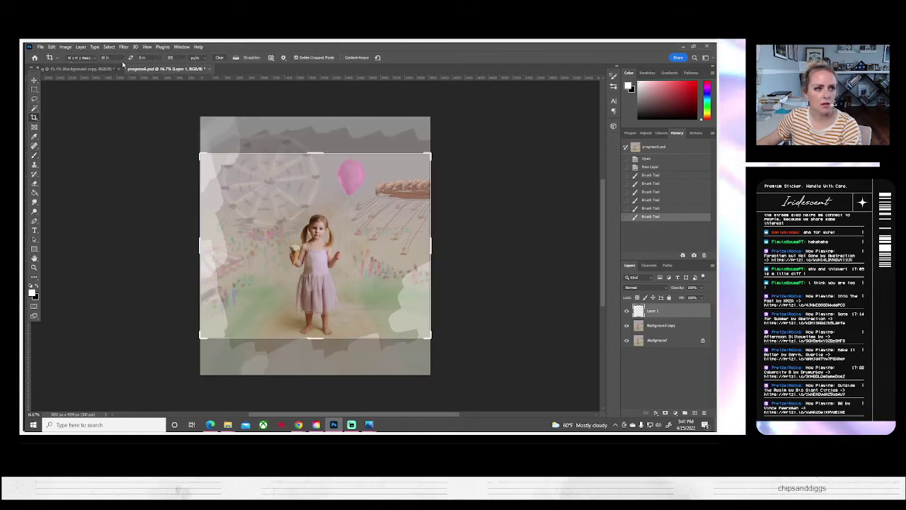
{"action": "key", "text": "BackSpace"}
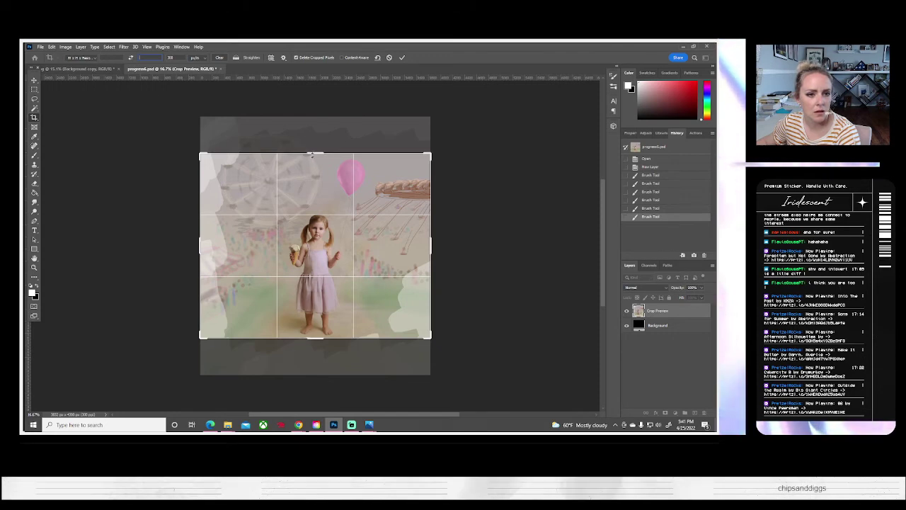
{"action": "left_click_drag", "start_coordinate": [301, 152], "coordinate": [330, 133]}
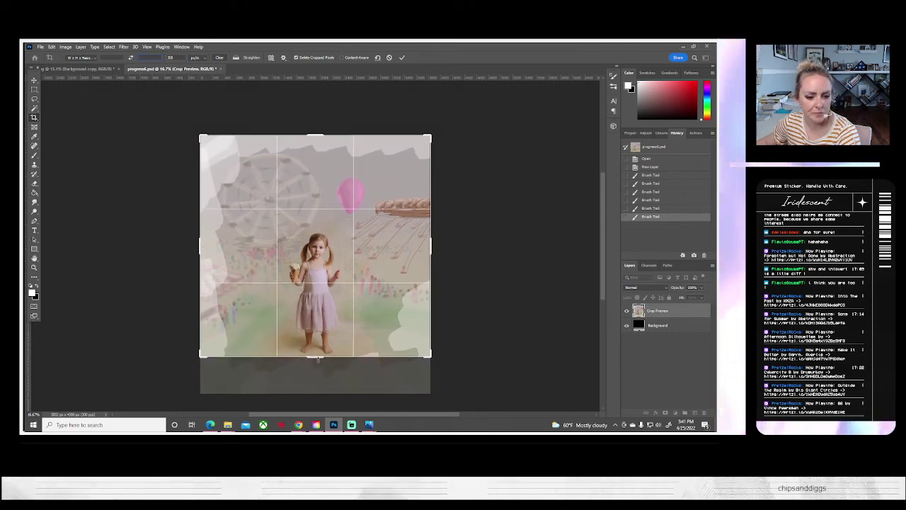
{"action": "left_click_drag", "start_coordinate": [318, 357], "coordinate": [318, 377]}
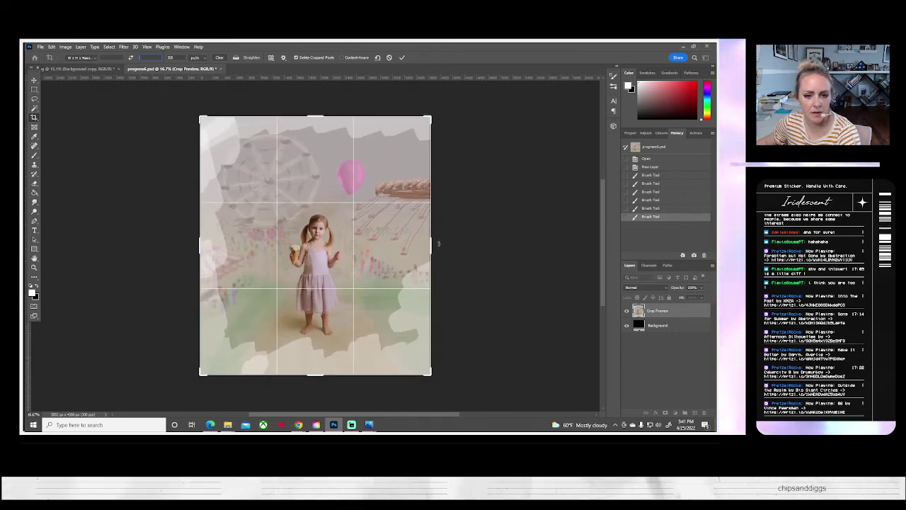
{"action": "left_click_drag", "start_coordinate": [430, 246], "coordinate": [453, 246]}
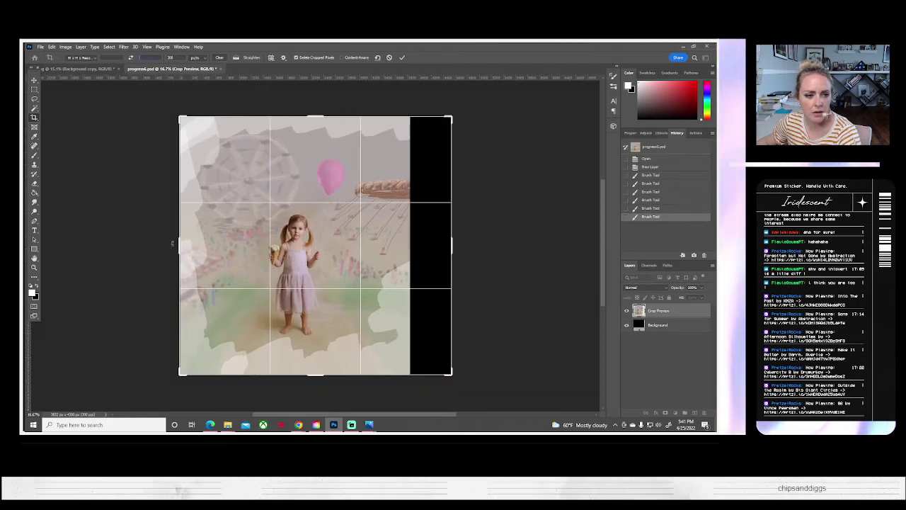
{"action": "left_click_drag", "start_coordinate": [181, 246], "coordinate": [170, 241]}
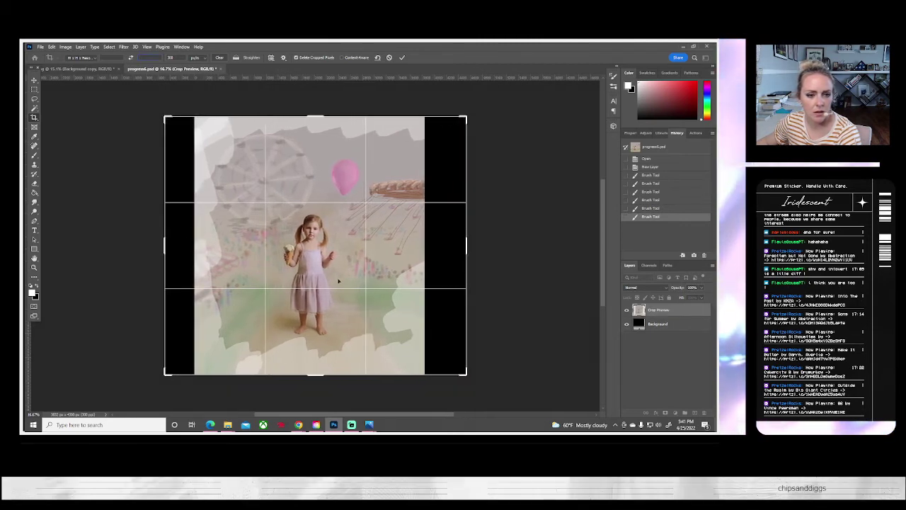
{"action": "left_click_drag", "start_coordinate": [330, 311], "coordinate": [335, 311]}
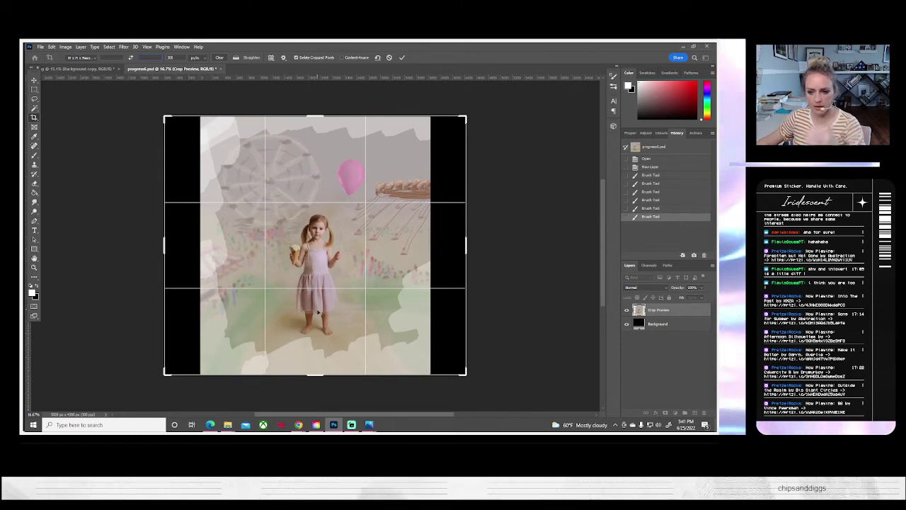
{"action": "left_click", "coordinate": [404, 58]}
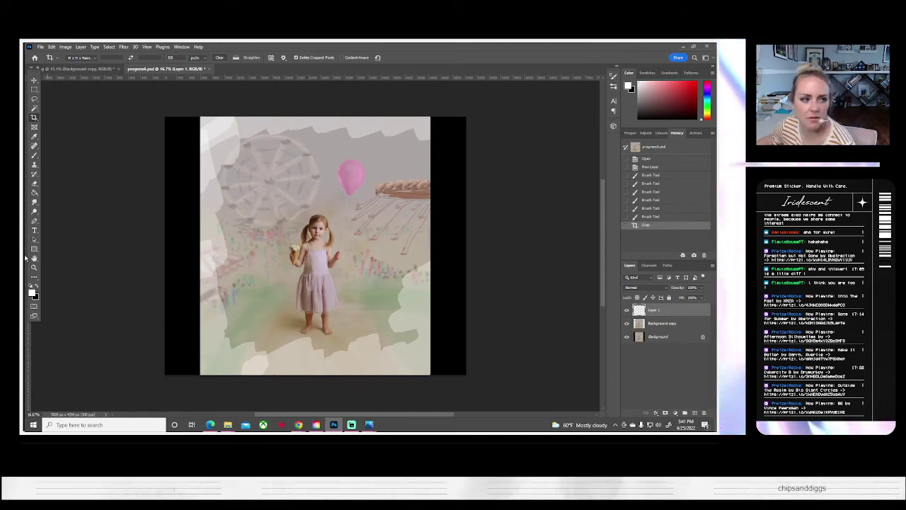
- Fill both black side strips on the Background copy layer with white using the Paint Bucket
{"action": "left_click", "coordinate": [34, 192]}
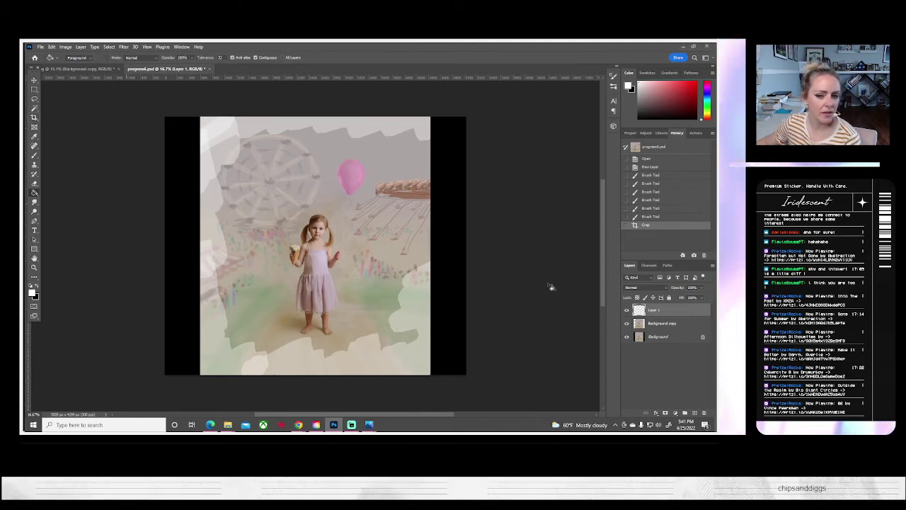
{"action": "left_click", "coordinate": [666, 324]}
{"action": "left_click", "coordinate": [455, 295]}
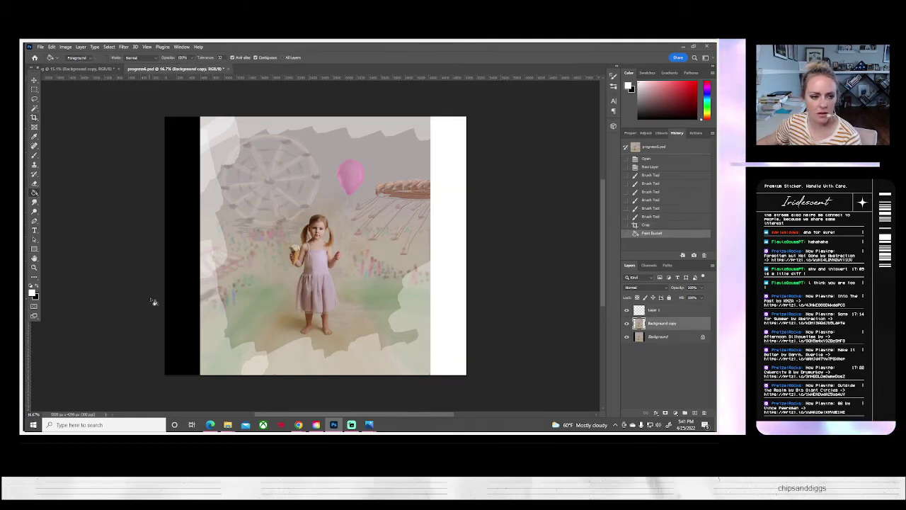
{"action": "left_click", "coordinate": [172, 297]}
- Paint more translucent white brush strokes on Layer 1 over the picture's left, top and bottom edges to blend into the white strips
{"action": "left_click", "coordinate": [645, 311]}
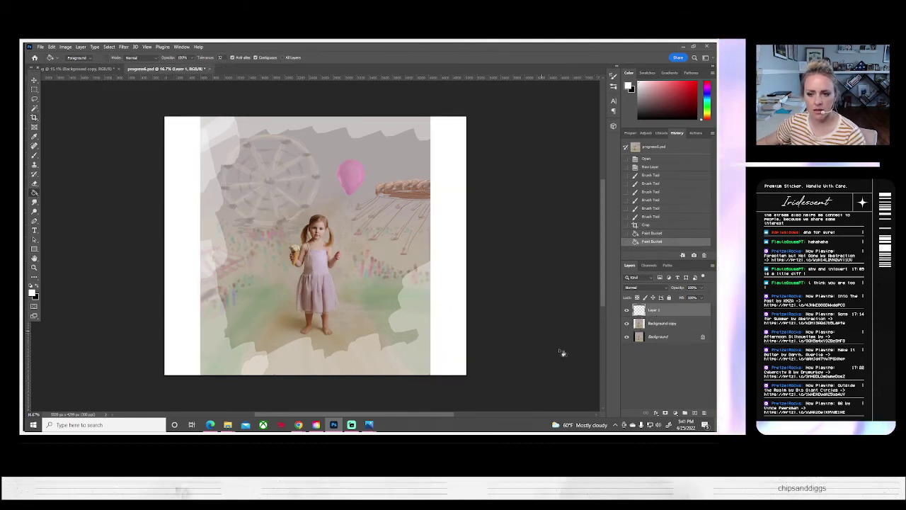
{"action": "left_click", "coordinate": [34, 155]}
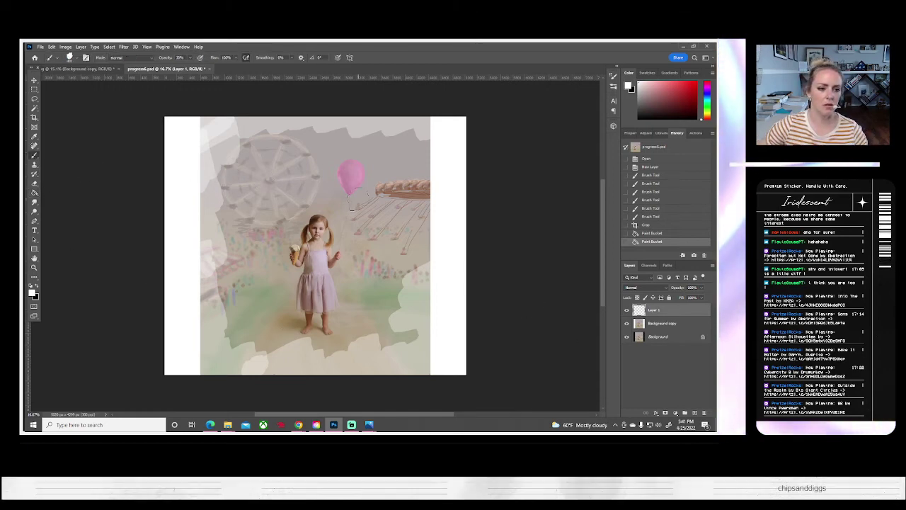
{"action": "mouse_move", "coordinate": [196, 117]}
{"action": "left_mouse_down"}
{"action": "mouse_move", "coordinate": [148, 144]}
{"action": "mouse_move", "coordinate": [244, 117]}
{"action": "mouse_move", "coordinate": [226, 119]}
{"action": "mouse_move", "coordinate": [240, 126]}
{"action": "mouse_move", "coordinate": [193, 160]}
{"action": "mouse_move", "coordinate": [173, 193]}
{"action": "left_mouse_up"}
{"action": "mouse_move", "coordinate": [198, 232]}
{"action": "left_mouse_down"}
{"action": "mouse_move", "coordinate": [184, 214]}
{"action": "mouse_move", "coordinate": [200, 180]}
{"action": "mouse_move", "coordinate": [191, 160]}
{"action": "left_mouse_up"}
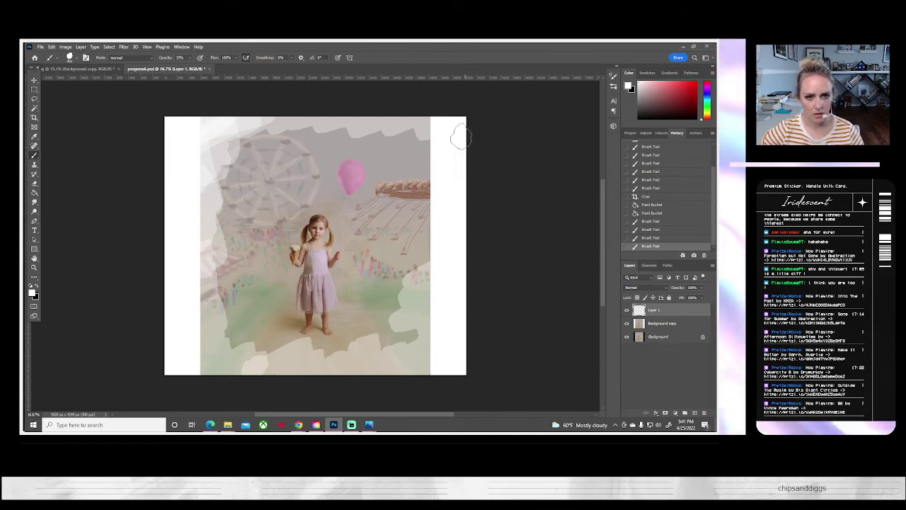
{"action": "mouse_move", "coordinate": [464, 120]}
{"action": "left_mouse_down"}
{"action": "mouse_move", "coordinate": [422, 139]}
{"action": "mouse_move", "coordinate": [460, 123]}
{"action": "mouse_move", "coordinate": [421, 129]}
{"action": "mouse_move", "coordinate": [444, 121]}
{"action": "mouse_move", "coordinate": [273, 113]}
{"action": "left_mouse_up"}
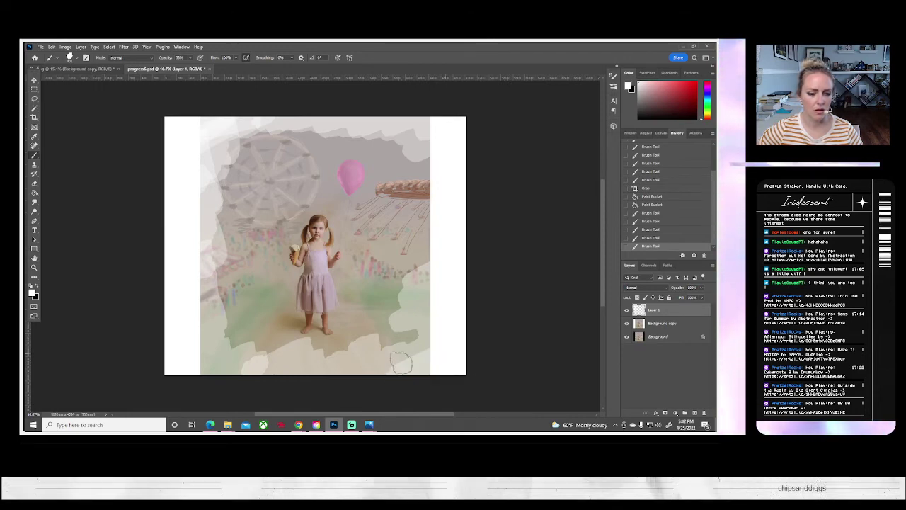
{"action": "mouse_move", "coordinate": [401, 363]}
{"action": "left_mouse_down"}
{"action": "mouse_move", "coordinate": [264, 375]}
{"action": "mouse_move", "coordinate": [199, 362]}
{"action": "mouse_move", "coordinate": [202, 374]}
{"action": "mouse_move", "coordinate": [291, 375]}
{"action": "left_mouse_up"}
{"action": "mouse_move", "coordinate": [202, 346]}
{"action": "left_mouse_down"}
{"action": "mouse_move", "coordinate": [192, 296]}
{"action": "mouse_move", "coordinate": [182, 307]}
{"action": "mouse_move", "coordinate": [206, 319]}
{"action": "mouse_move", "coordinate": [213, 352]}
{"action": "left_mouse_up"}
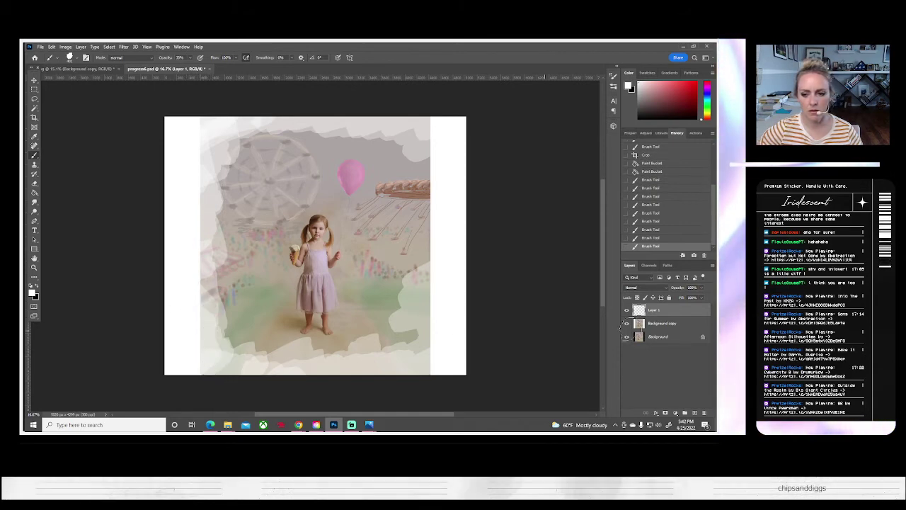
- Toggle Layer 1's visibility to compare the picture with and without the brushed border
{"action": "left_click", "coordinate": [627, 312]}
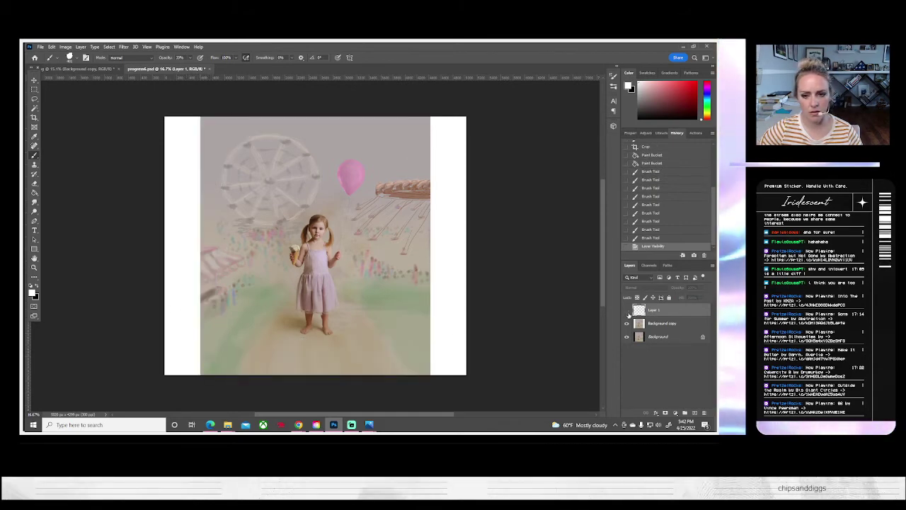
{"action": "left_click", "coordinate": [626, 312]}
{"action": "left_click", "coordinate": [628, 311]}
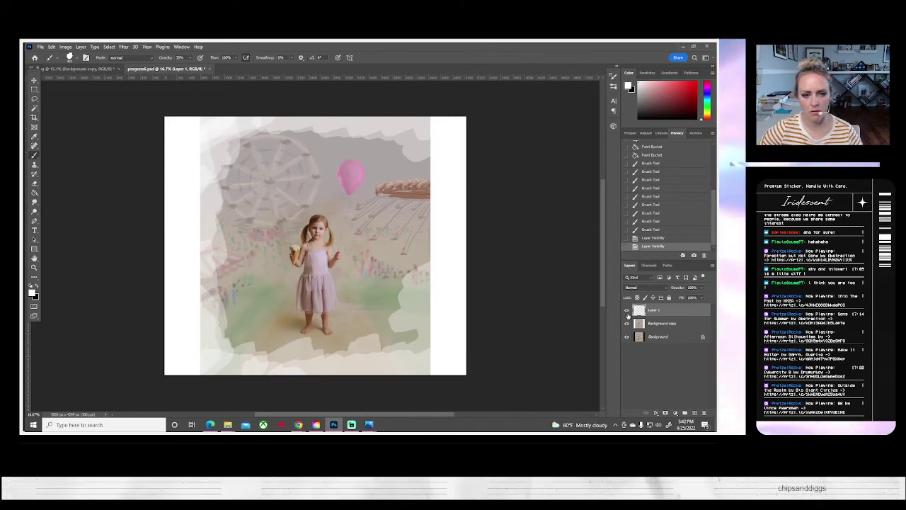
- Build up the translucent white border on Layer 1 along the left, bottom and right edges and the top-right corner
{"action": "mouse_move", "coordinate": [192, 263]}
{"action": "left_mouse_down"}
{"action": "mouse_move", "coordinate": [186, 215]}
{"action": "mouse_move", "coordinate": [194, 190]}
{"action": "left_mouse_up"}
{"action": "left_click_drag", "start_coordinate": [187, 300], "coordinate": [186, 307]}
{"action": "left_click", "coordinate": [190, 309]}
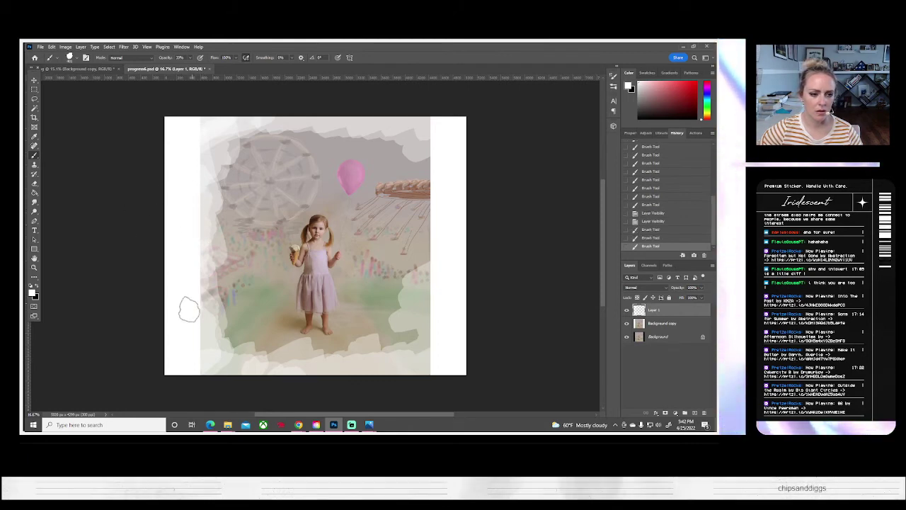
{"action": "mouse_move", "coordinate": [210, 350]}
{"action": "left_mouse_down"}
{"action": "mouse_move", "coordinate": [210, 364]}
{"action": "mouse_move", "coordinate": [234, 374]}
{"action": "left_mouse_up"}
{"action": "mouse_move", "coordinate": [400, 359]}
{"action": "left_mouse_down"}
{"action": "mouse_move", "coordinate": [463, 363]}
{"action": "mouse_move", "coordinate": [437, 376]}
{"action": "mouse_move", "coordinate": [259, 392]}
{"action": "left_mouse_up"}
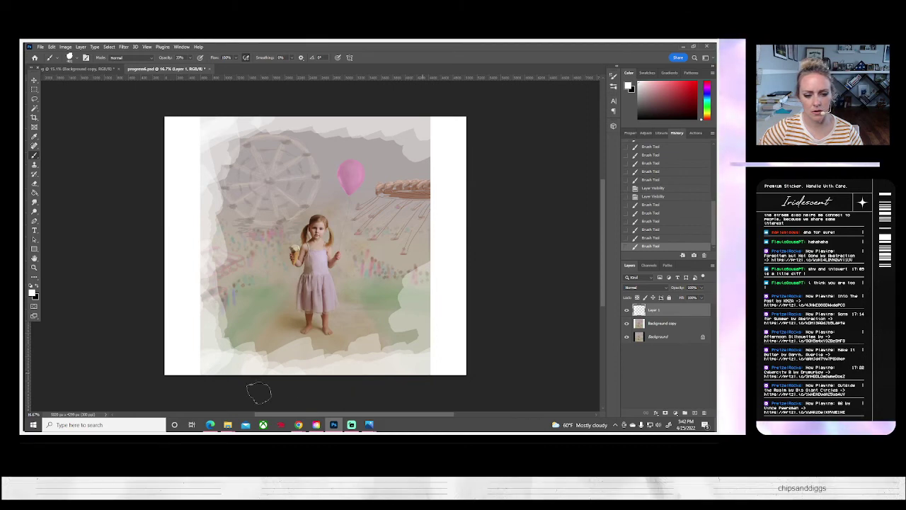
{"action": "mouse_move", "coordinate": [419, 352]}
{"action": "left_mouse_down"}
{"action": "mouse_move", "coordinate": [458, 344]}
{"action": "mouse_move", "coordinate": [430, 336]}
{"action": "mouse_move", "coordinate": [469, 307]}
{"action": "mouse_move", "coordinate": [451, 205]}
{"action": "left_mouse_up"}
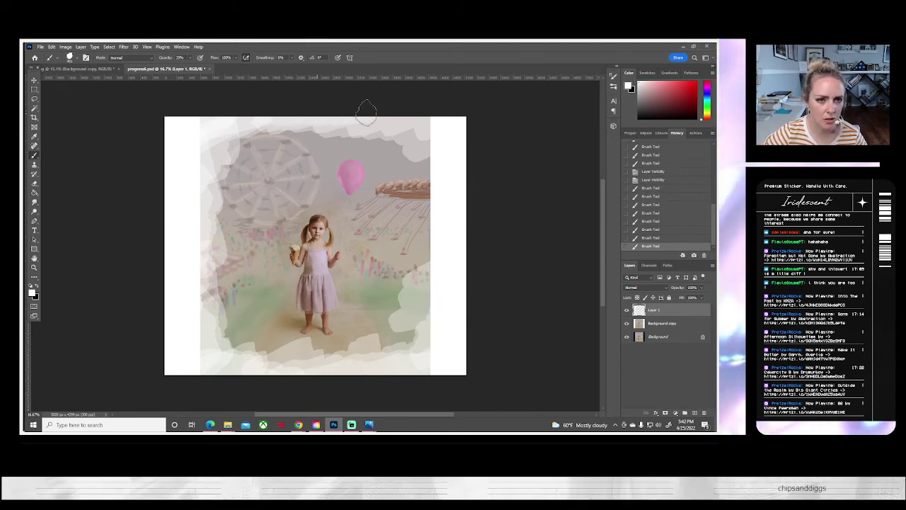
{"action": "left_click", "coordinate": [421, 117]}
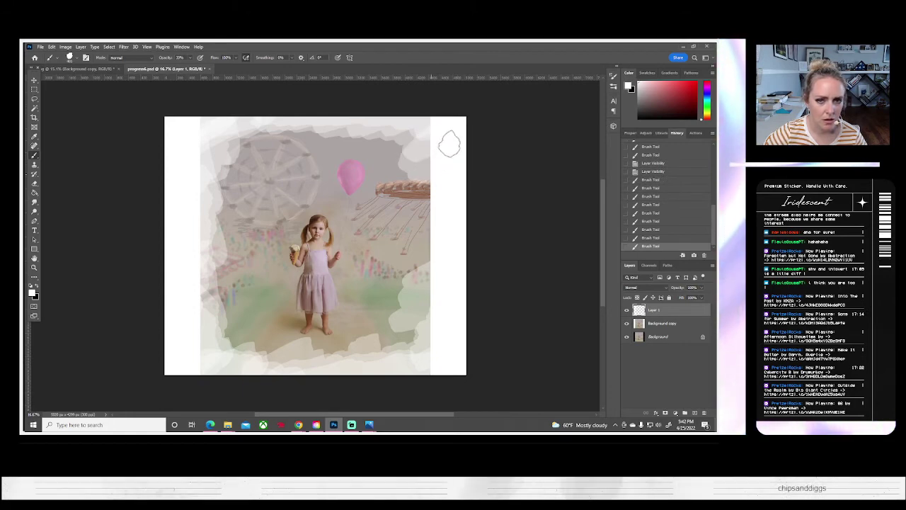
{"action": "left_click", "coordinate": [440, 141]}
{"action": "mouse_move", "coordinate": [431, 172]}
{"action": "left_mouse_down"}
{"action": "mouse_move", "coordinate": [461, 125]}
{"action": "mouse_move", "coordinate": [451, 141]}
{"action": "mouse_move", "coordinate": [481, 148]}
{"action": "mouse_move", "coordinate": [437, 220]}
{"action": "left_mouse_up"}
{"action": "left_click", "coordinate": [433, 163]}
{"action": "left_click", "coordinate": [451, 140]}
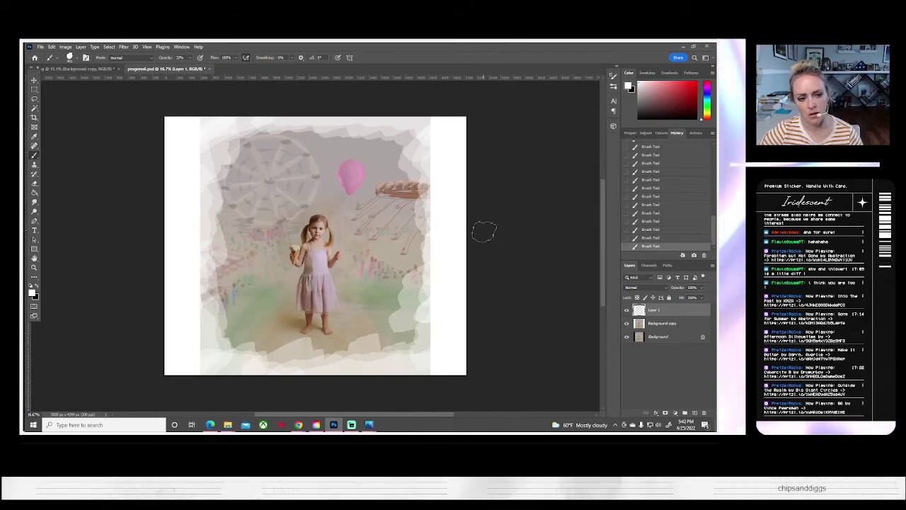
- Hide Layer 1 and prepare a much smaller Kyle Ultimate Inking Thick 'n Thin brush on the Background copy layer
{"action": "left_click", "coordinate": [627, 310]}
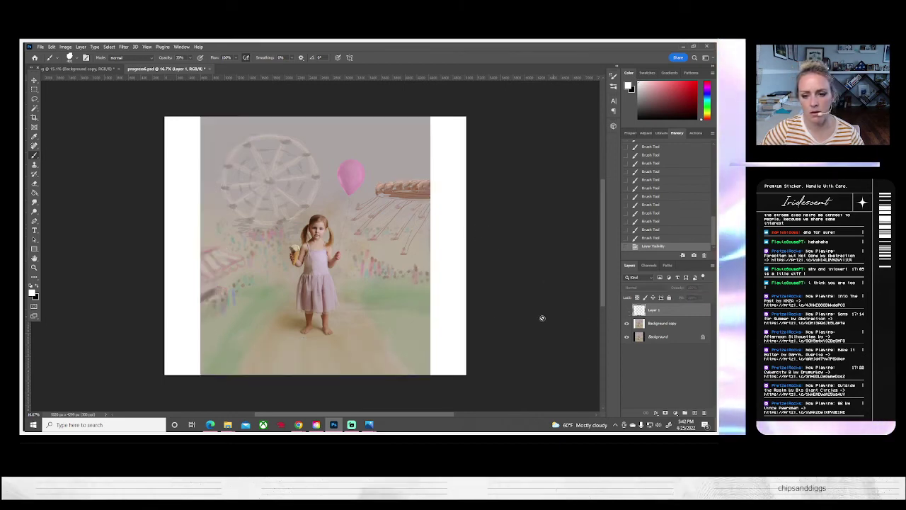
{"action": "left_click", "coordinate": [652, 323]}
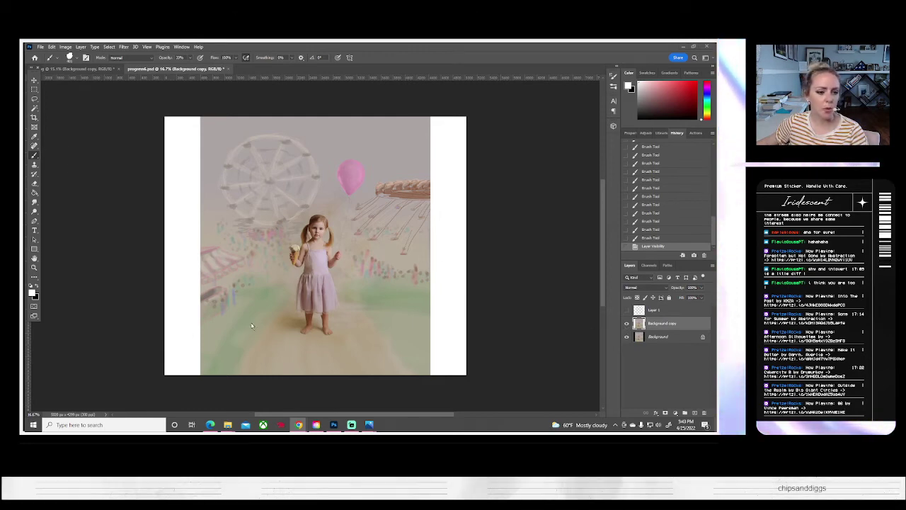
{"action": "left_click", "coordinate": [76, 60]}
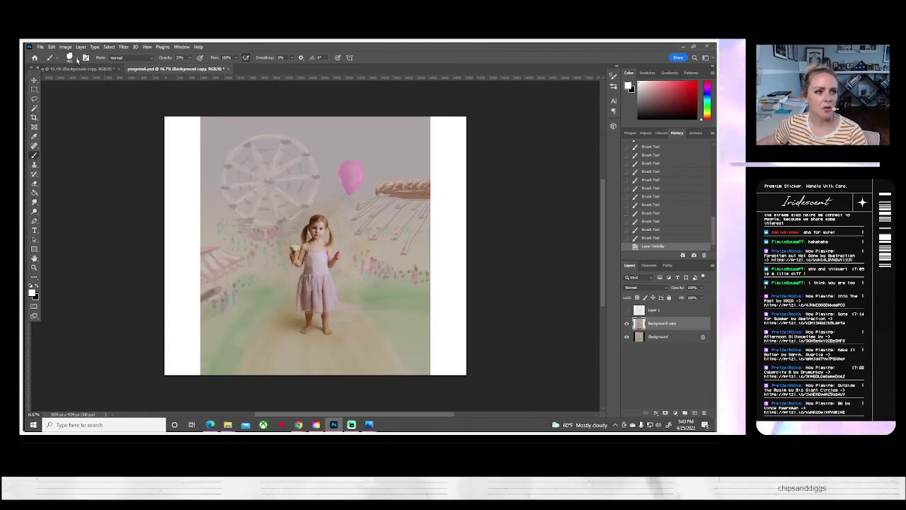
{"action": "left_click", "coordinate": [76, 58]}
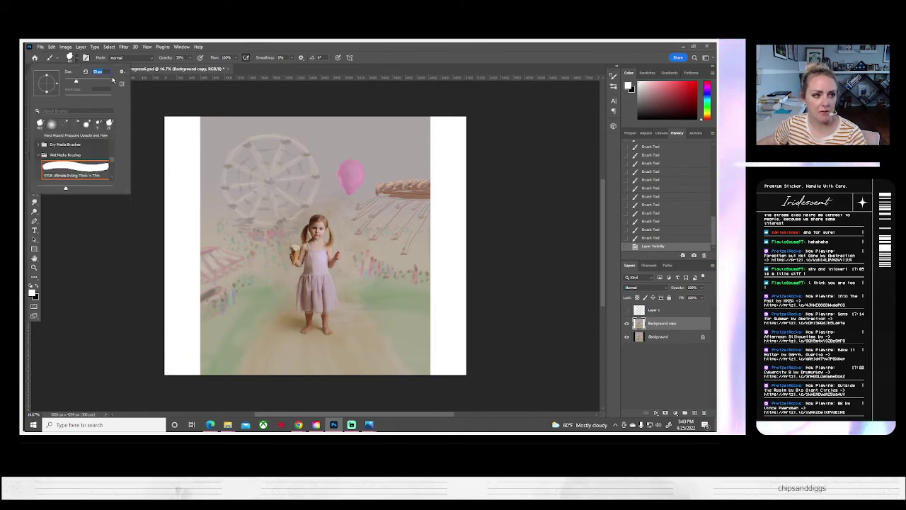
{"action": "left_click", "coordinate": [83, 80]}
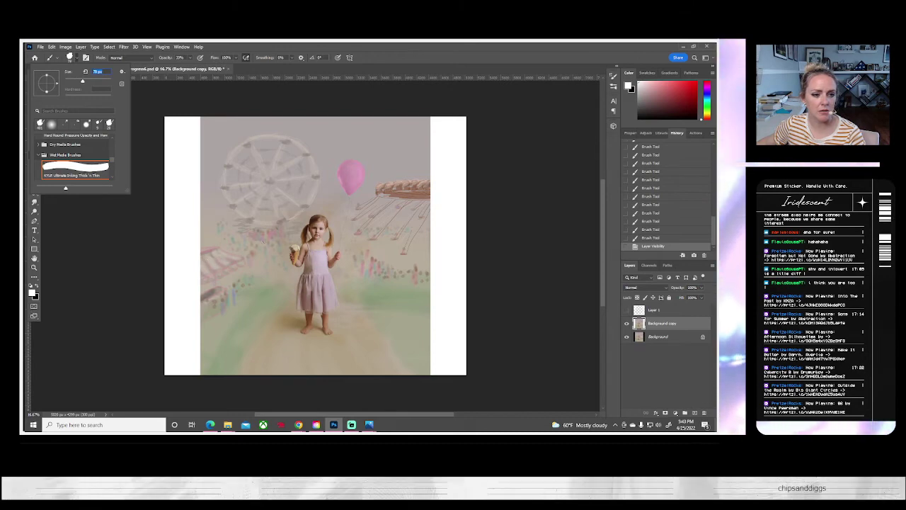
- Set the foreground to periwinkle blue and dab small strokes into the distant crowd on the picture's left side
{"action": "left_click", "coordinate": [31, 291]}
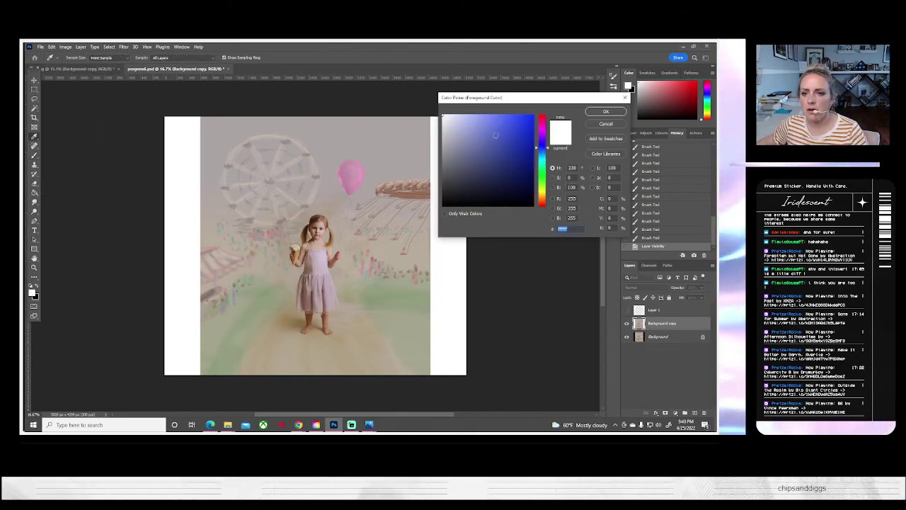
{"action": "left_click", "coordinate": [496, 135]}
{"action": "left_click", "coordinate": [607, 112]}
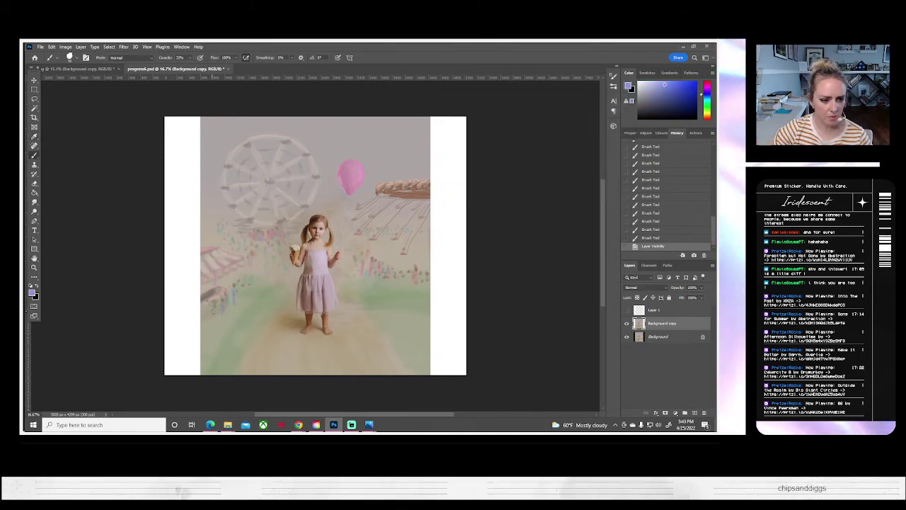
{"action": "left_click_drag", "start_coordinate": [208, 310], "coordinate": [241, 287]}
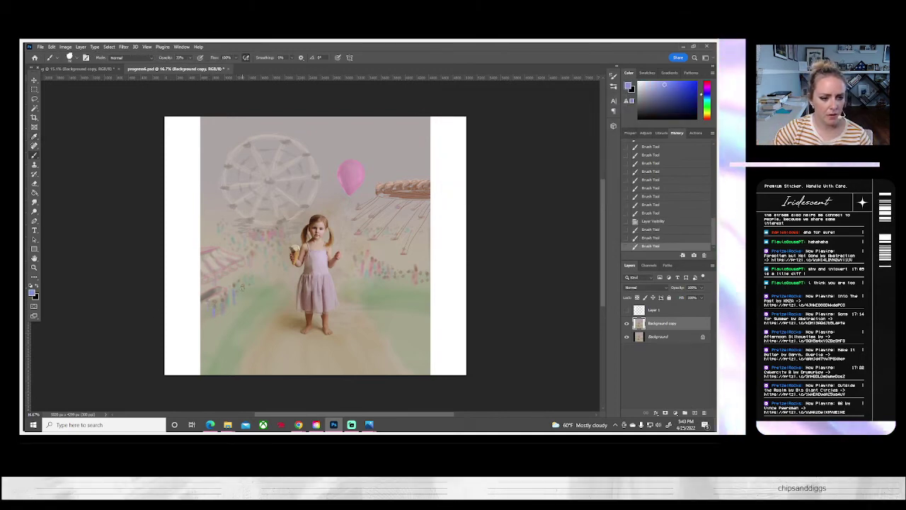
{"action": "left_click", "coordinate": [239, 282]}
- Set the foreground to dark green (#28691f) and dab small strokes among the distant crowd, mainly right of the girl
{"action": "left_click", "coordinate": [33, 291]}
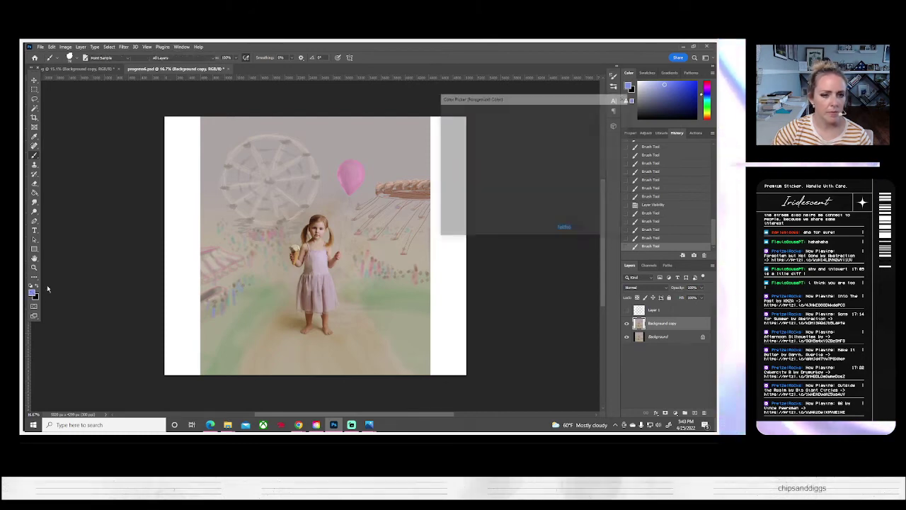
{"action": "left_click", "coordinate": [543, 178]}
{"action": "left_click", "coordinate": [507, 168]}
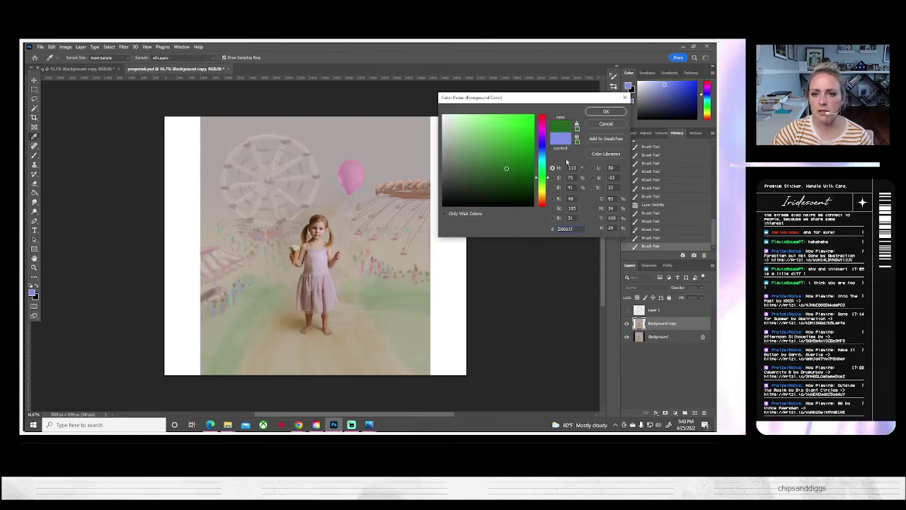
{"action": "left_click", "coordinate": [606, 111]}
{"action": "left_click_drag", "start_coordinate": [390, 282], "coordinate": [384, 282]}
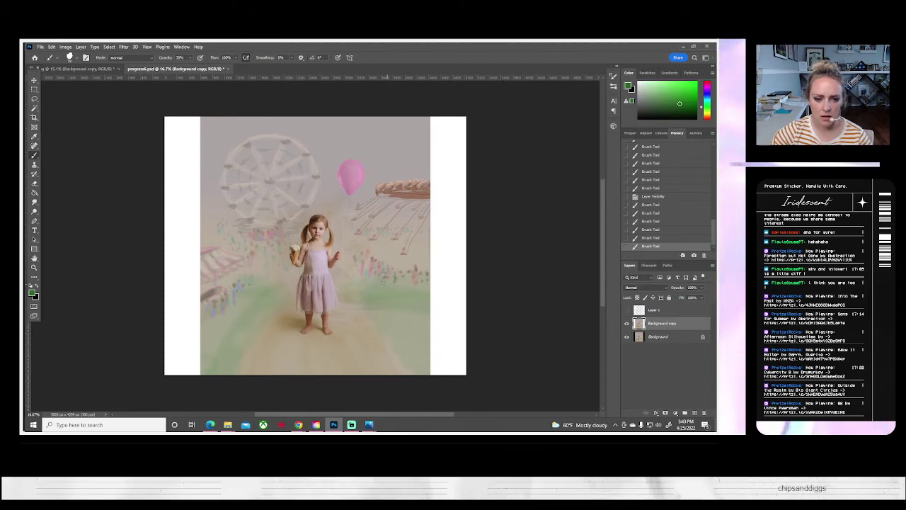
{"action": "left_click", "coordinate": [364, 269]}
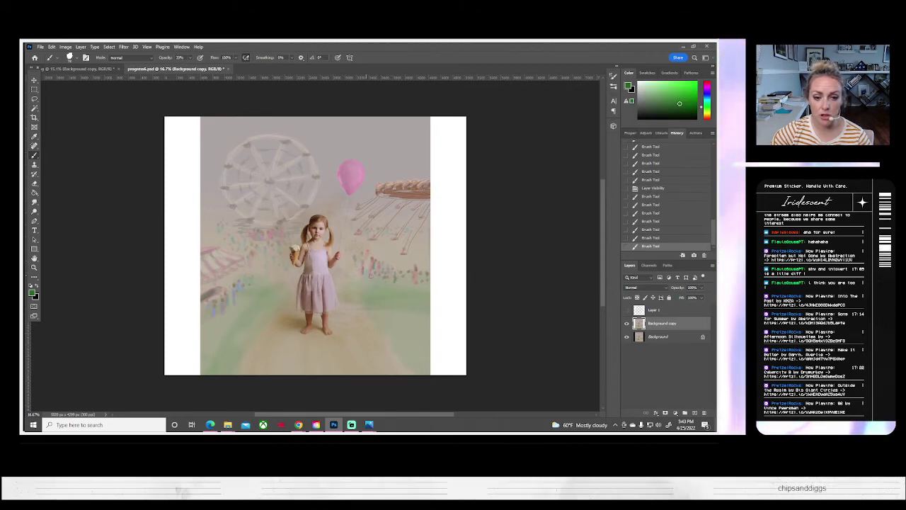
{"action": "left_click", "coordinate": [412, 279]}
{"action": "left_click", "coordinate": [418, 279]}
{"action": "left_click", "coordinate": [423, 278]}
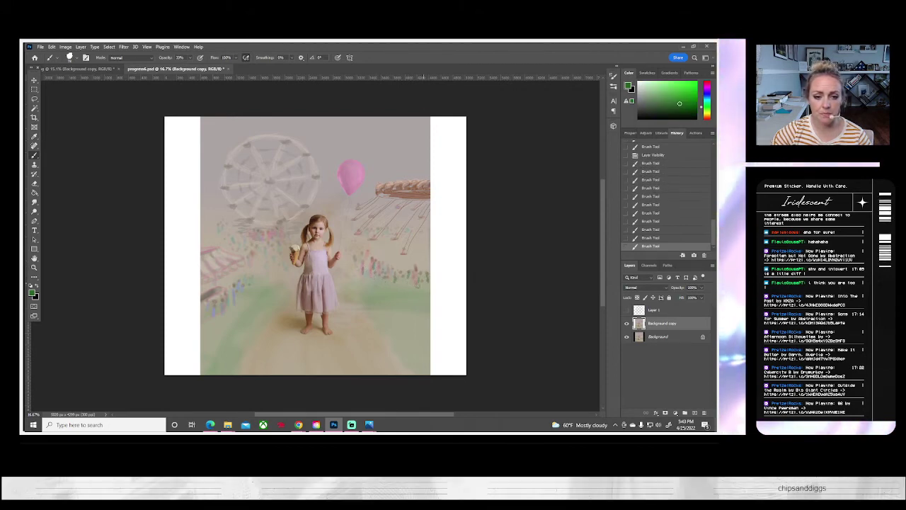
{"action": "left_click", "coordinate": [414, 288]}
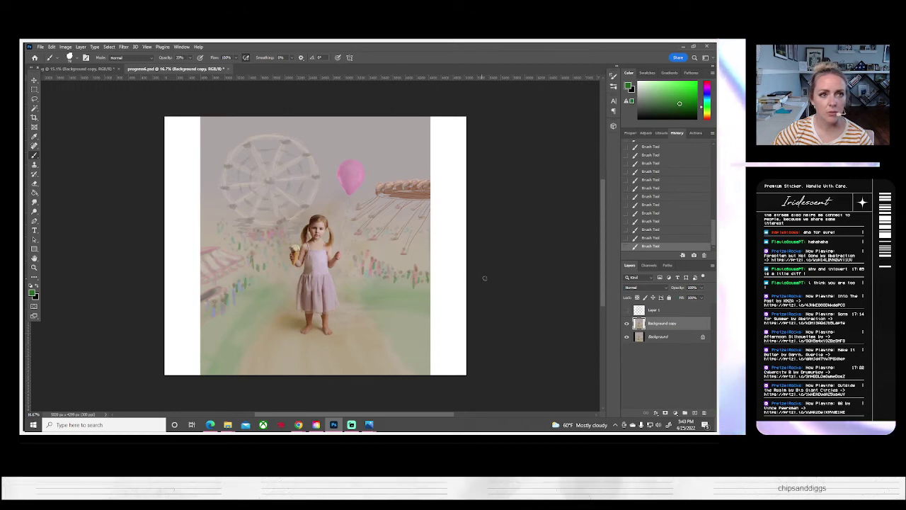
- Sample greyish beige (#b1a89d) from the picture and brush the left tents outward past the picture's edge into the white strip
{"action": "scroll", "coordinate": [284, 276], "scroll_direction": "down", "scroll_amount": 1}
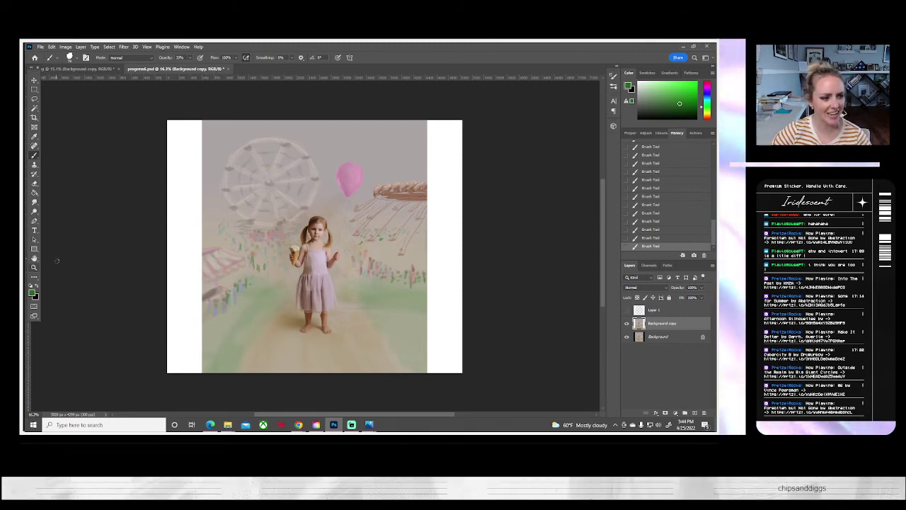
{"action": "left_click", "coordinate": [32, 292]}
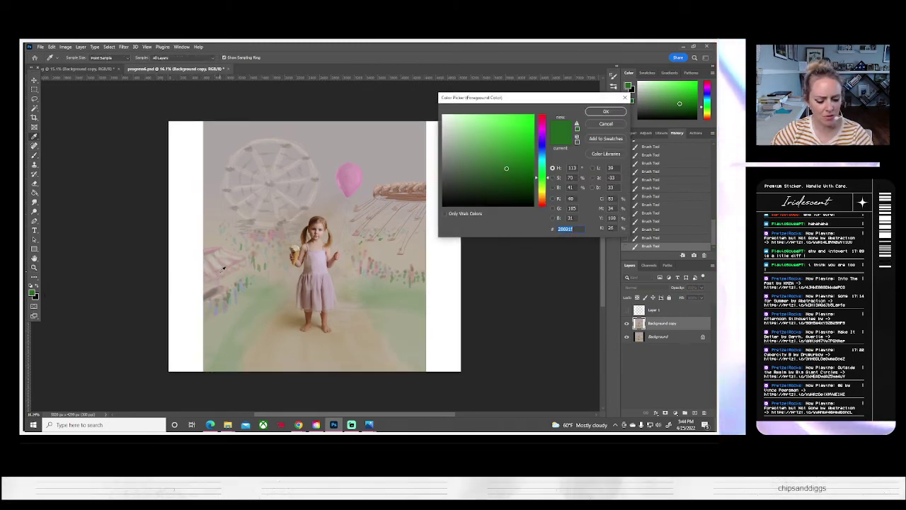
{"action": "left_click", "coordinate": [219, 288]}
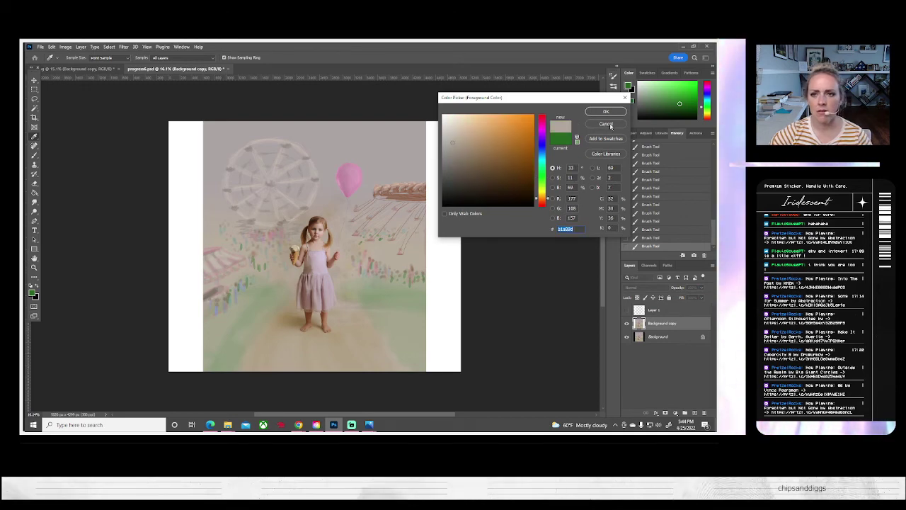
{"action": "left_click", "coordinate": [606, 111]}
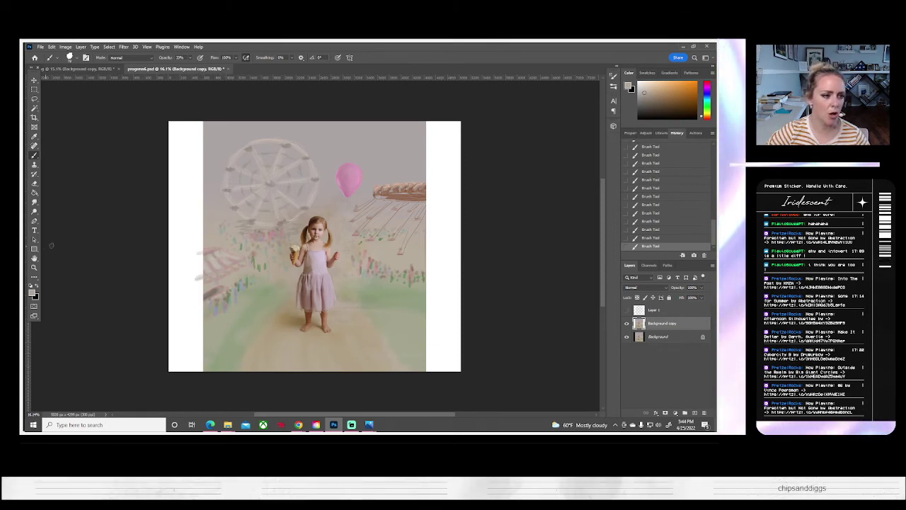
- Make white the foreground colour and paint small highlights on the left tents, the crowd and the Ferris wheel
{"action": "left_click", "coordinate": [31, 286]}
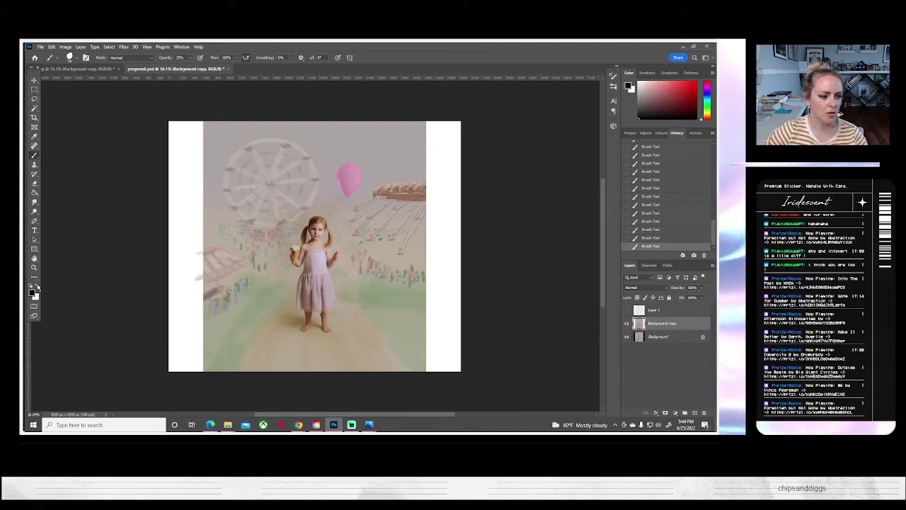
{"action": "left_click", "coordinate": [37, 286]}
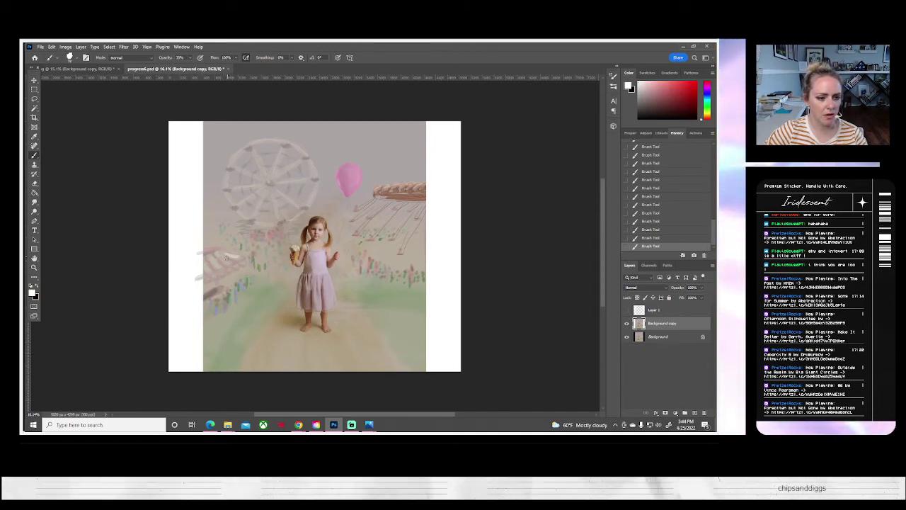
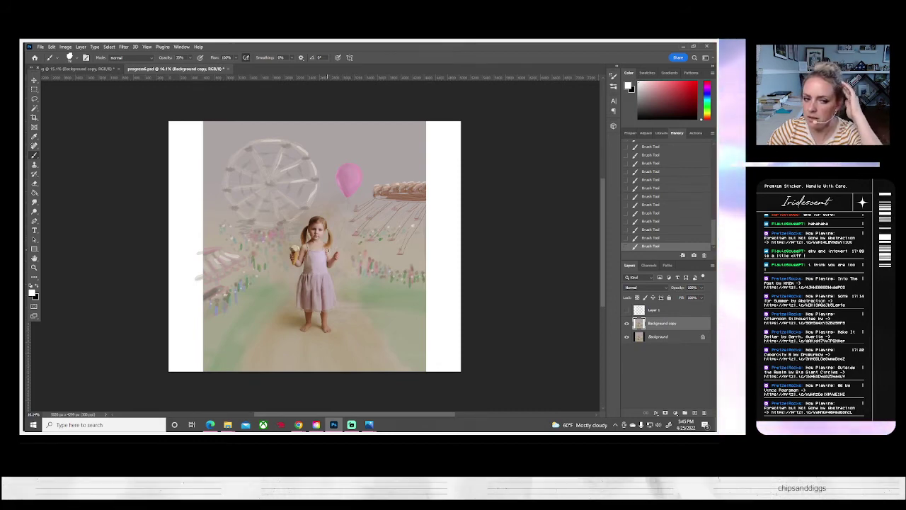
- Sample a colour from the ice cream, shift the foreground to pink (#ef9bba) and brush it over the scoop's upper part
{"action": "left_click", "coordinate": [34, 267]}
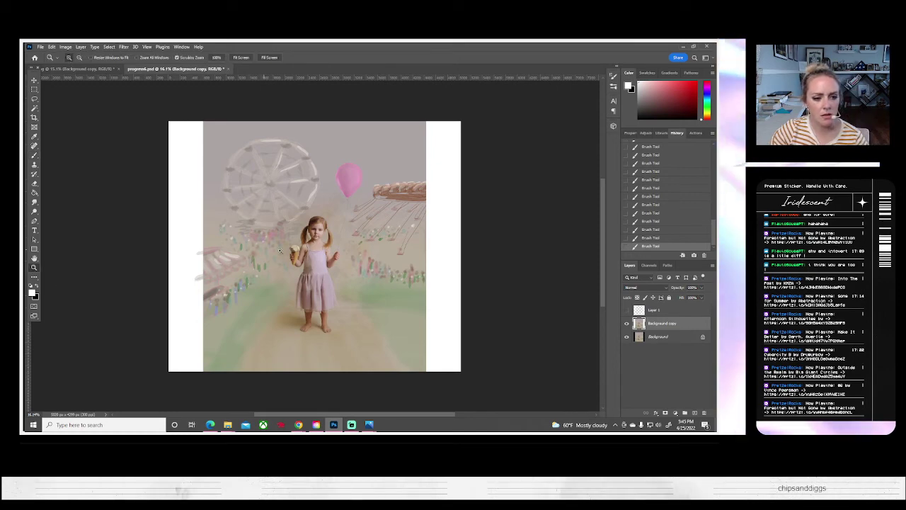
{"action": "left_click_drag", "start_coordinate": [300, 252], "coordinate": [300, 253]}
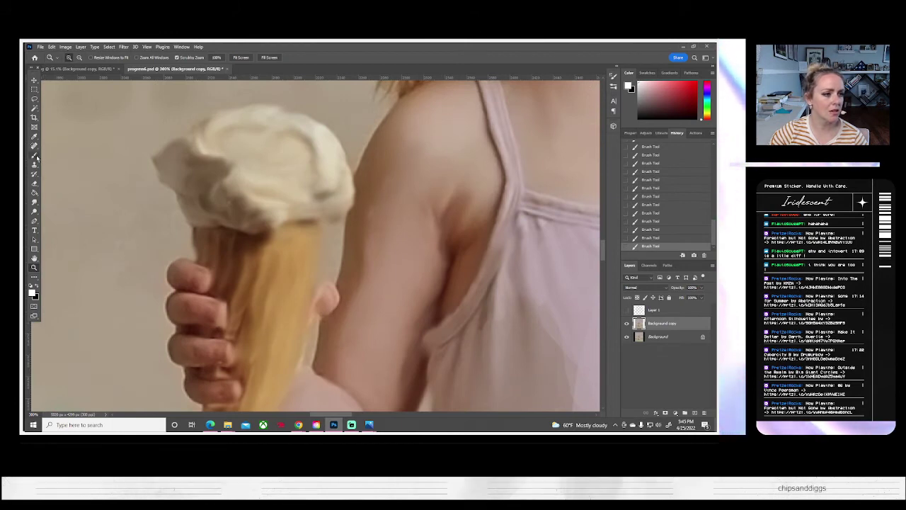
{"action": "key", "text": "b"}
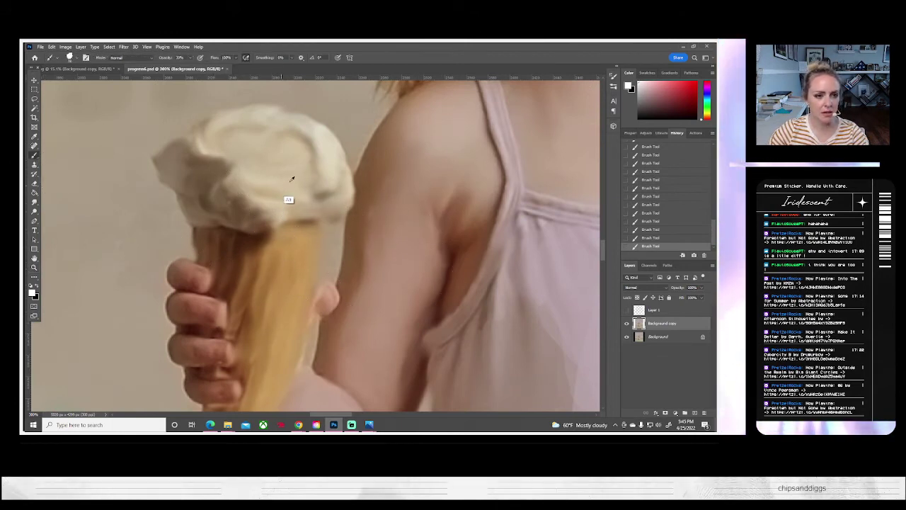
{"action": "left_click", "coordinate": [287, 200], "text": "alt"}
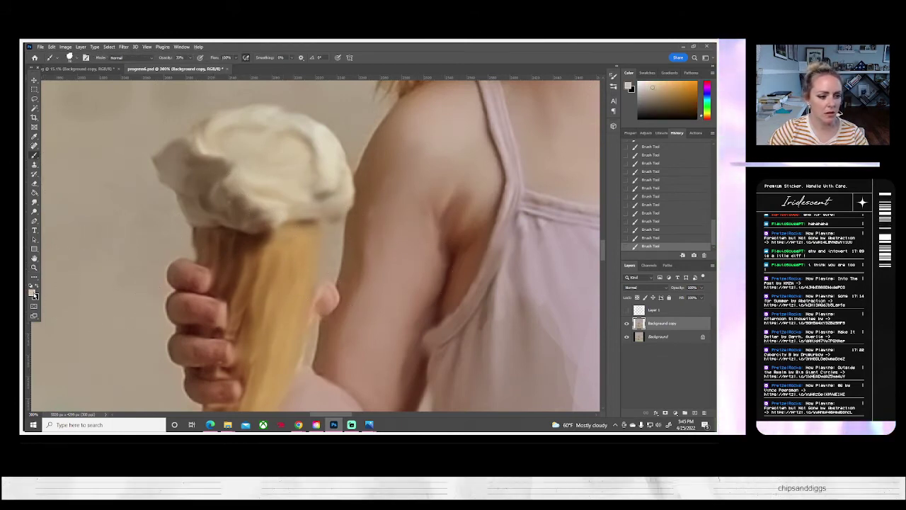
{"action": "left_click", "coordinate": [32, 293]}
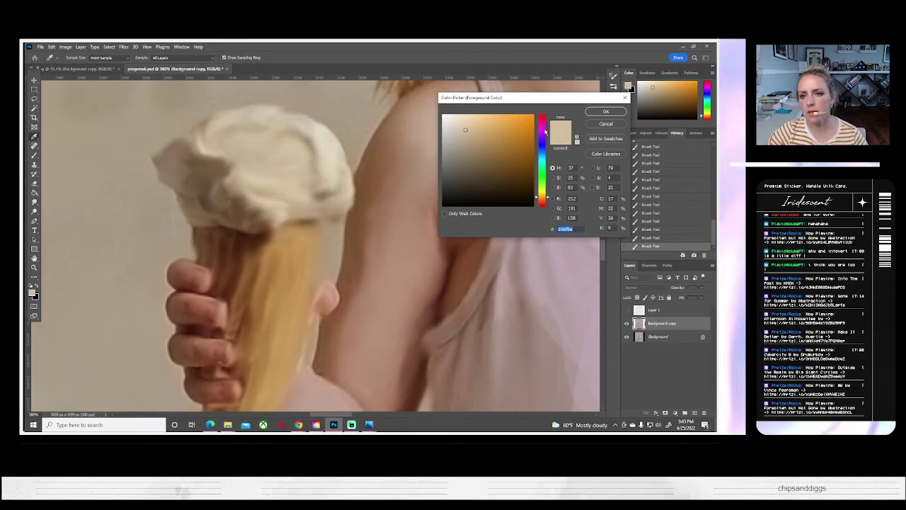
{"action": "left_click", "coordinate": [545, 128]}
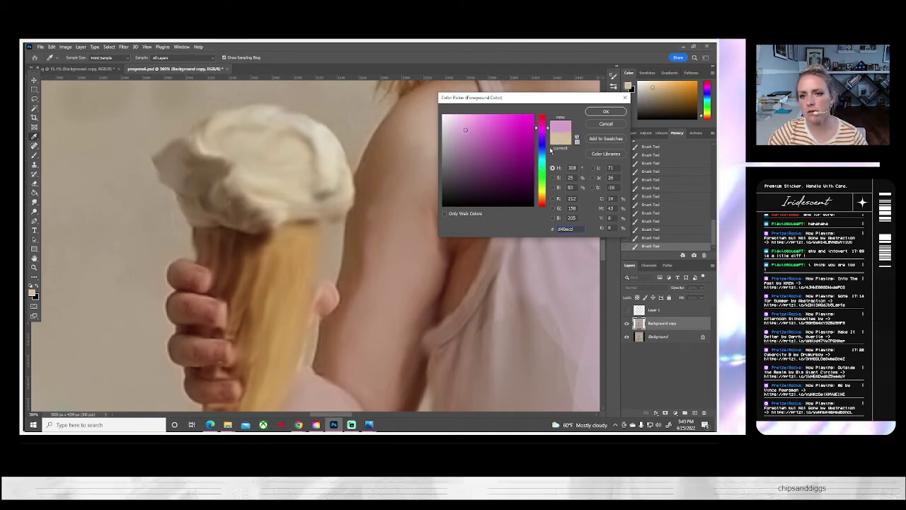
{"action": "left_click", "coordinate": [606, 111]}
{"action": "key", "text": "b"}
{"action": "mouse_move", "coordinate": [317, 150]}
{"action": "left_mouse_down"}
{"action": "mouse_move", "coordinate": [300, 172]}
{"action": "mouse_move", "coordinate": [279, 160]}
{"action": "left_mouse_up"}
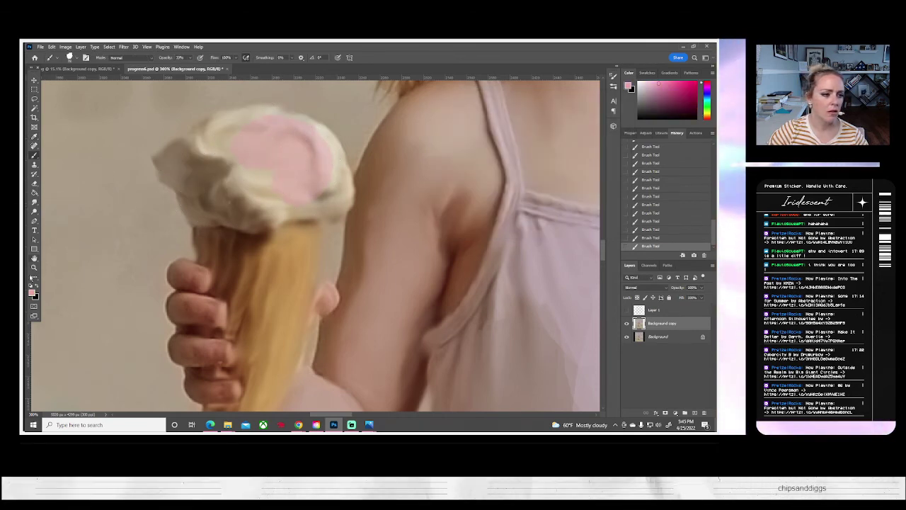
- Set the foreground to lavender, brush the scoop's lower left side, and blend sampled pale pink between the two colours
{"action": "left_click", "coordinate": [32, 293]}
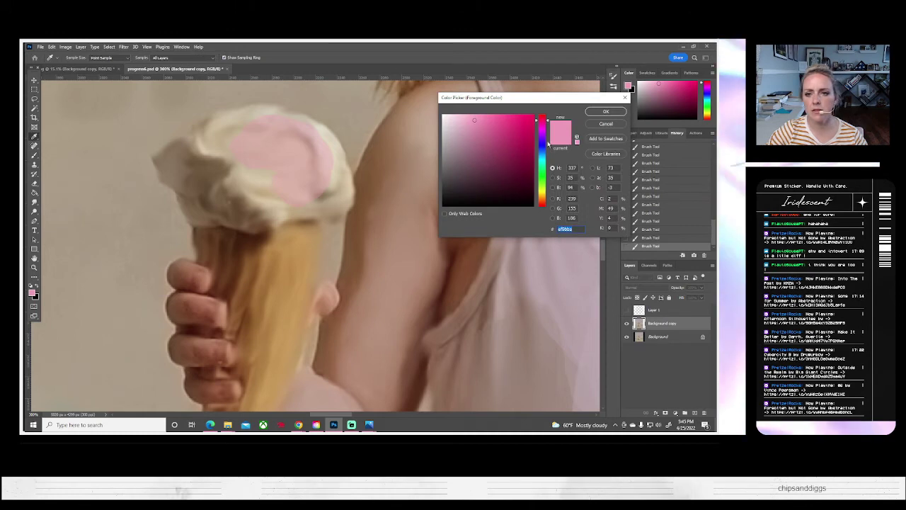
{"action": "left_click", "coordinate": [543, 143]}
{"action": "left_click", "coordinate": [604, 113]}
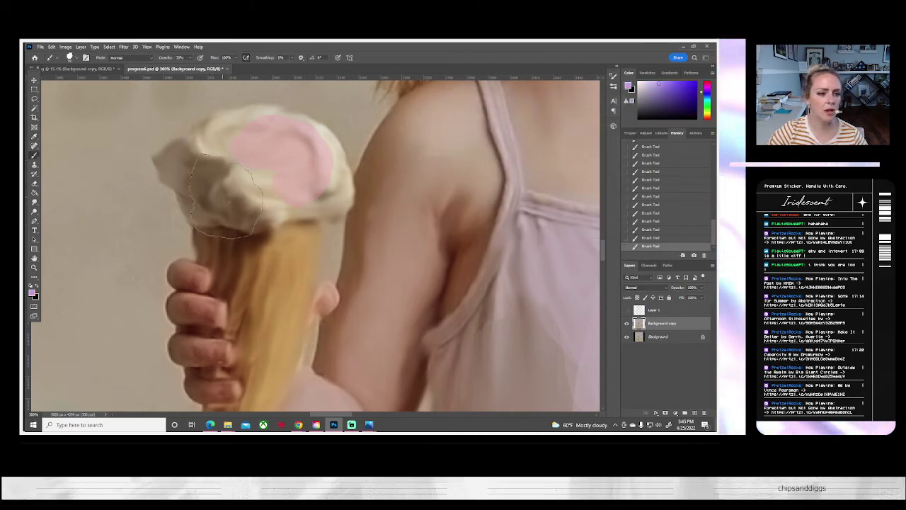
{"action": "mouse_move", "coordinate": [225, 202]}
{"action": "left_mouse_down"}
{"action": "mouse_move", "coordinate": [191, 171]}
{"action": "mouse_move", "coordinate": [217, 180]}
{"action": "left_mouse_up"}
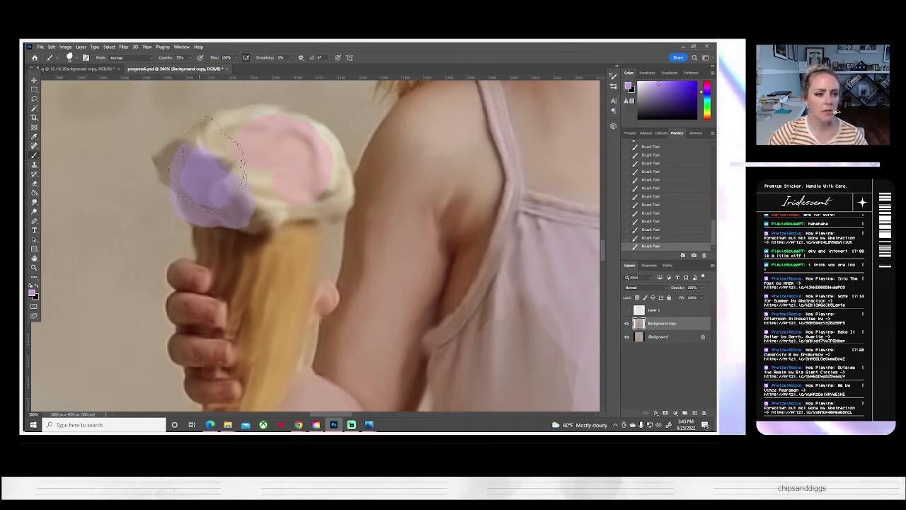
{"action": "left_click", "coordinate": [234, 198]}
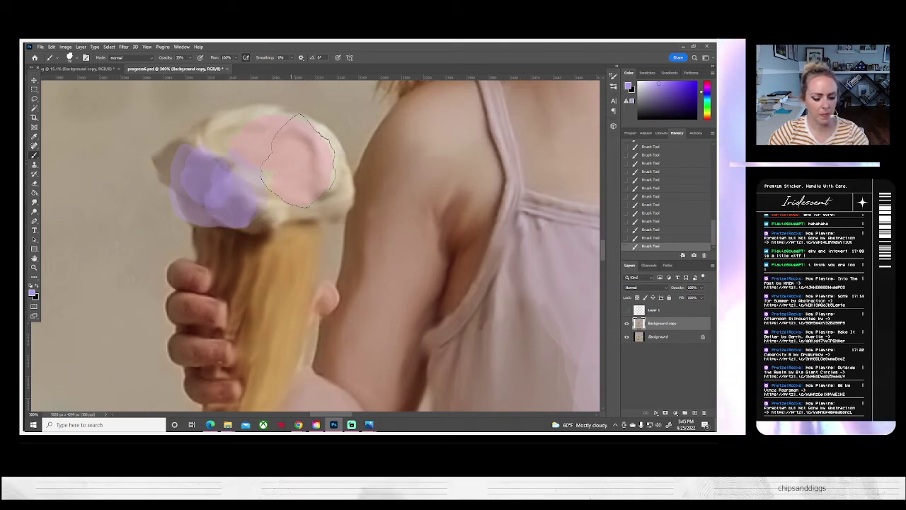
{"action": "left_click", "coordinate": [303, 160], "text": "alt"}
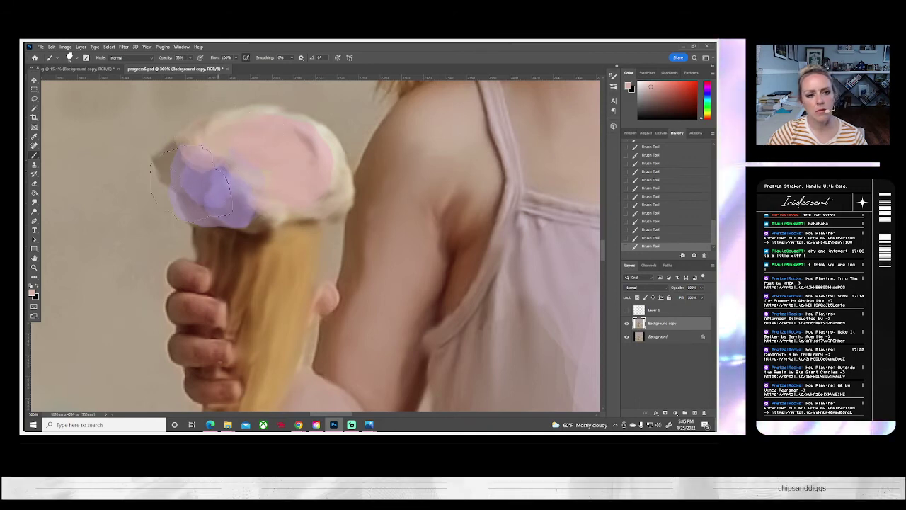
- Fit the whole picture in view and toggle the Background copy layer off and on to compare the painted changes
{"action": "left_click", "coordinate": [34, 267]}
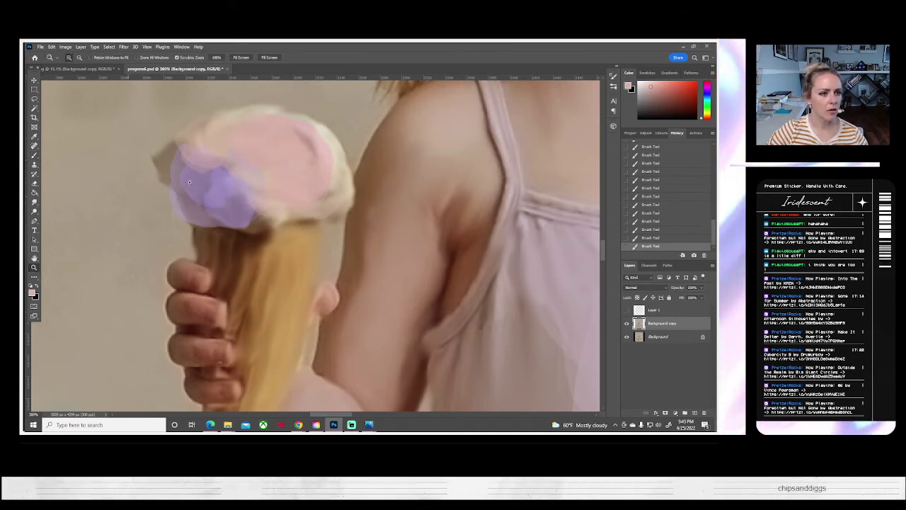
{"action": "left_click", "coordinate": [241, 58]}
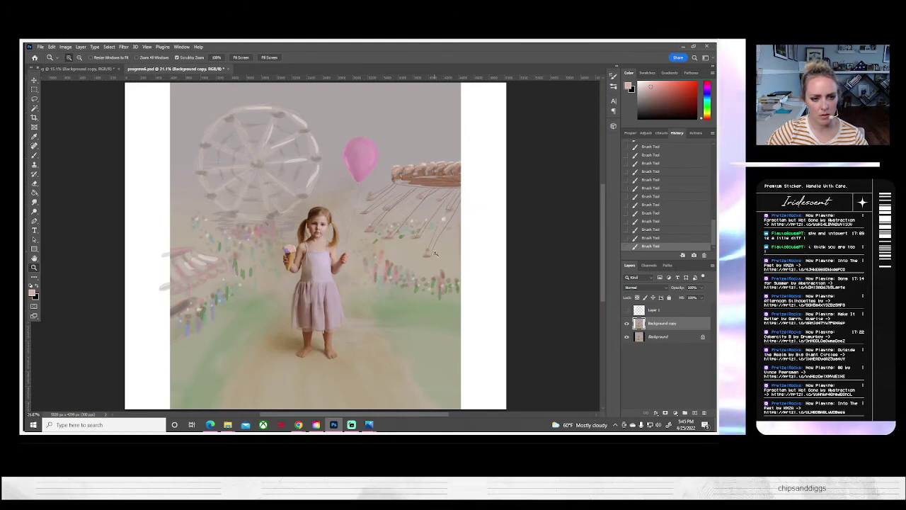
{"action": "left_click", "coordinate": [626, 323]}
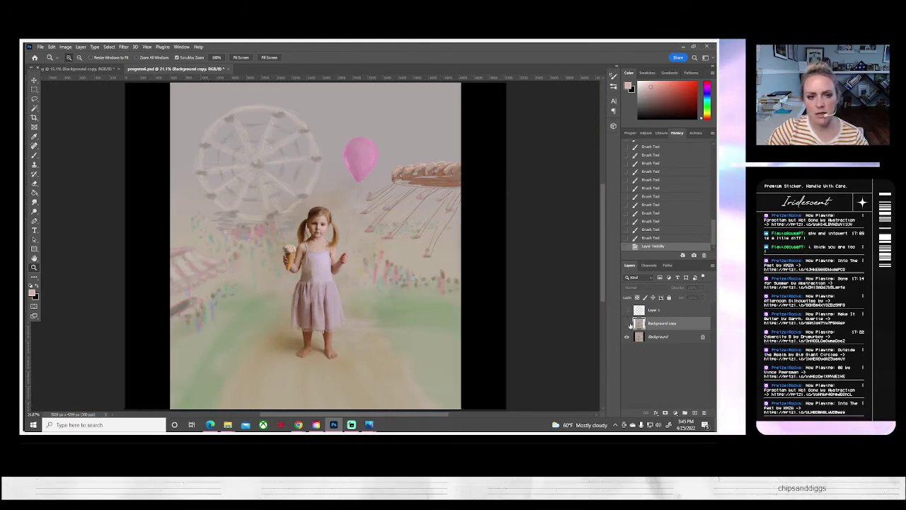
{"action": "left_click", "coordinate": [626, 322]}
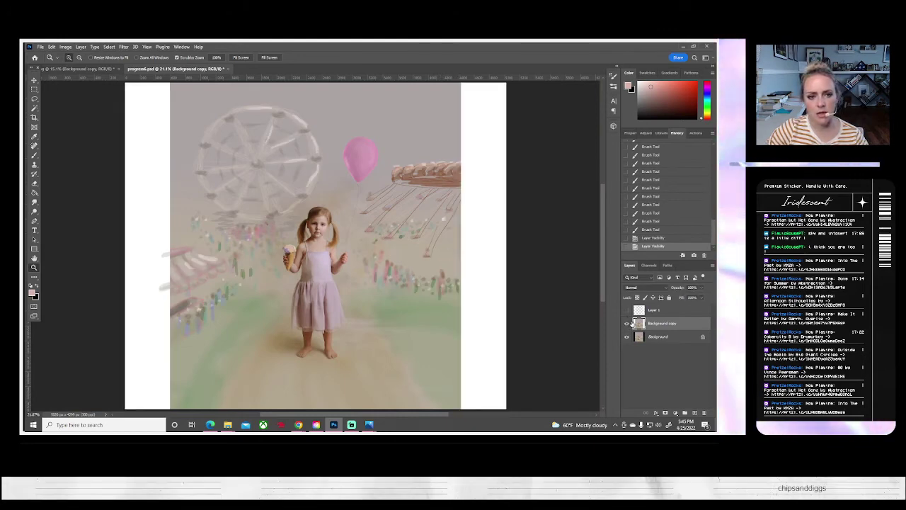
- Sample pink tones from the balloon and brush soft shading across its middle and lower right side
{"action": "left_click", "coordinate": [34, 155]}
{"action": "scroll", "coordinate": [367, 141], "scroll_direction": "up", "scroll_amount": 1}
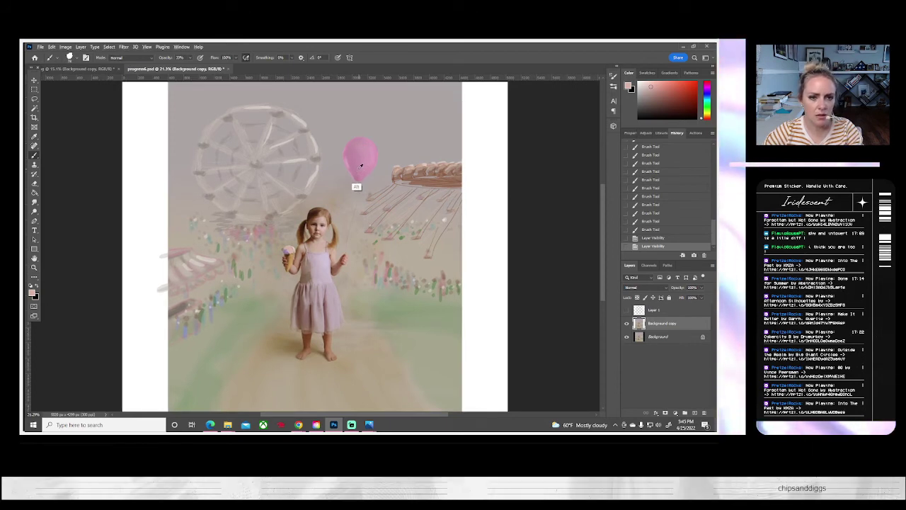
{"action": "left_click", "coordinate": [358, 159], "text": "alt"}
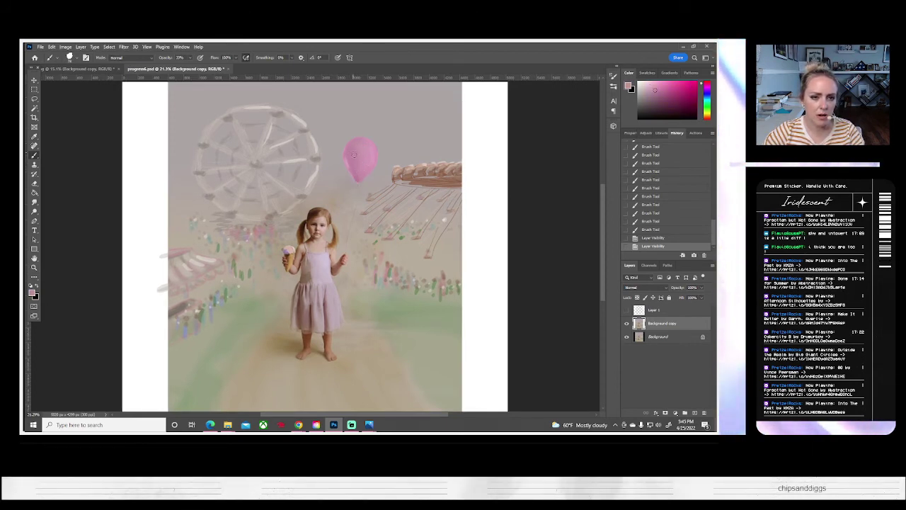
{"action": "left_click_drag", "start_coordinate": [348, 154], "coordinate": [364, 171]}
{"action": "left_click_drag", "start_coordinate": [366, 162], "coordinate": [369, 168]}
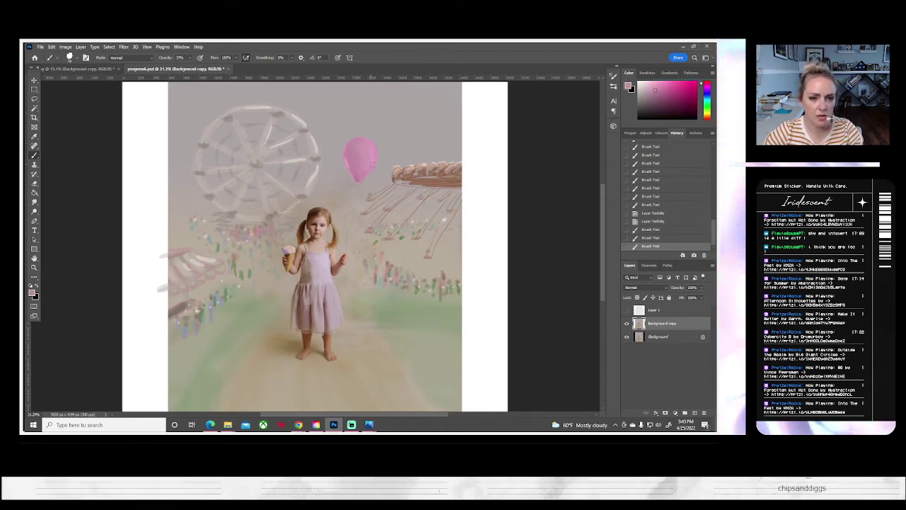
{"action": "left_click", "coordinate": [369, 165], "text": "alt"}
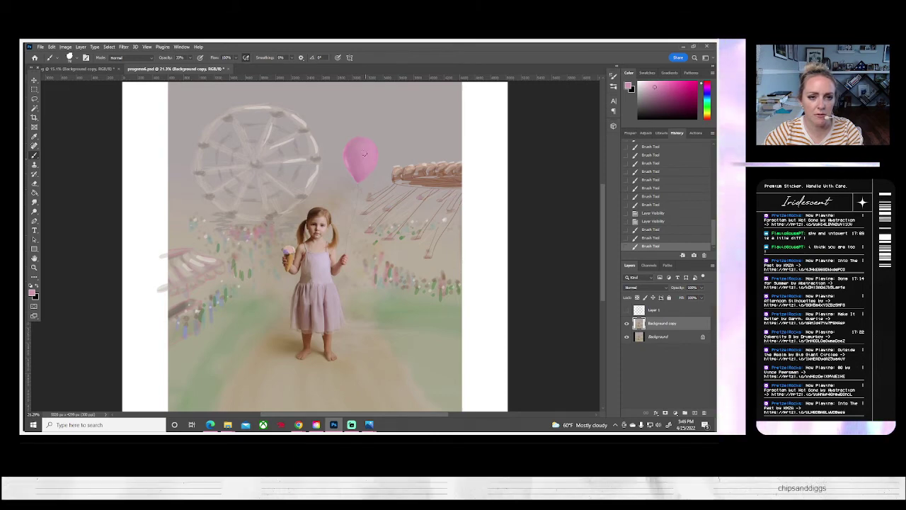
{"action": "left_click_drag", "start_coordinate": [369, 162], "coordinate": [365, 170]}
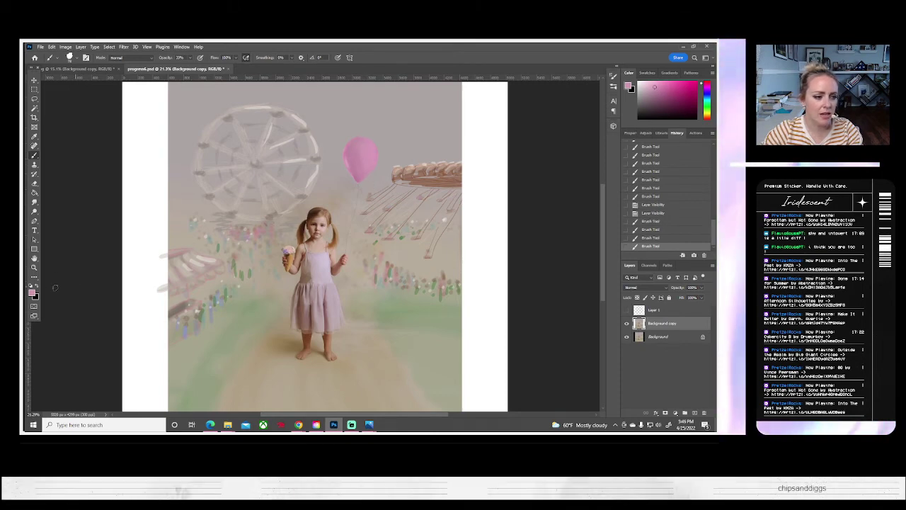
- Set the foreground to pale pink, paint highlights on the balloon's right side, and smudge its upper left edge
{"action": "left_click", "coordinate": [33, 292]}
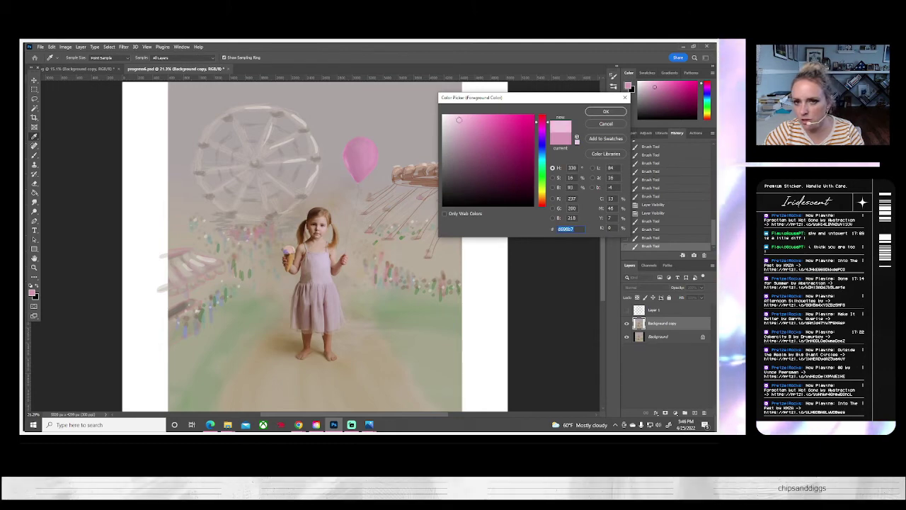
{"action": "left_click", "coordinate": [606, 111]}
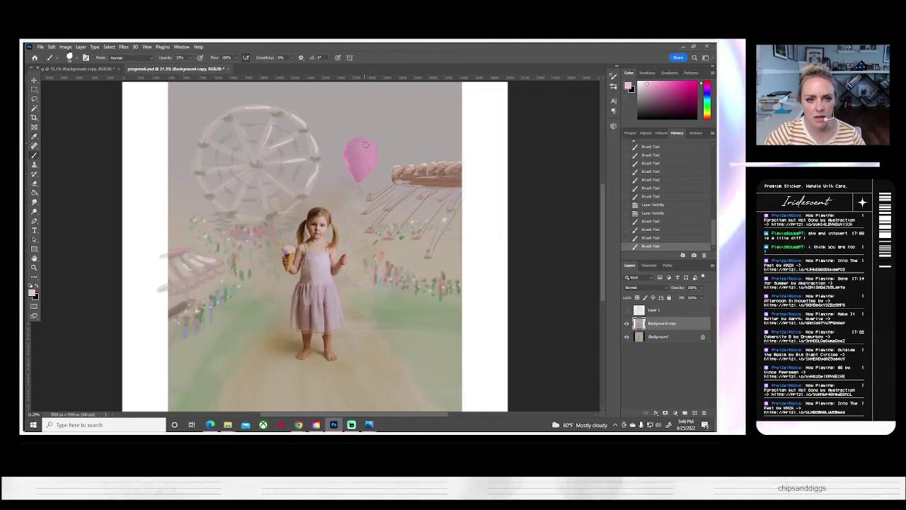
{"action": "left_click_drag", "start_coordinate": [368, 153], "coordinate": [376, 151]}
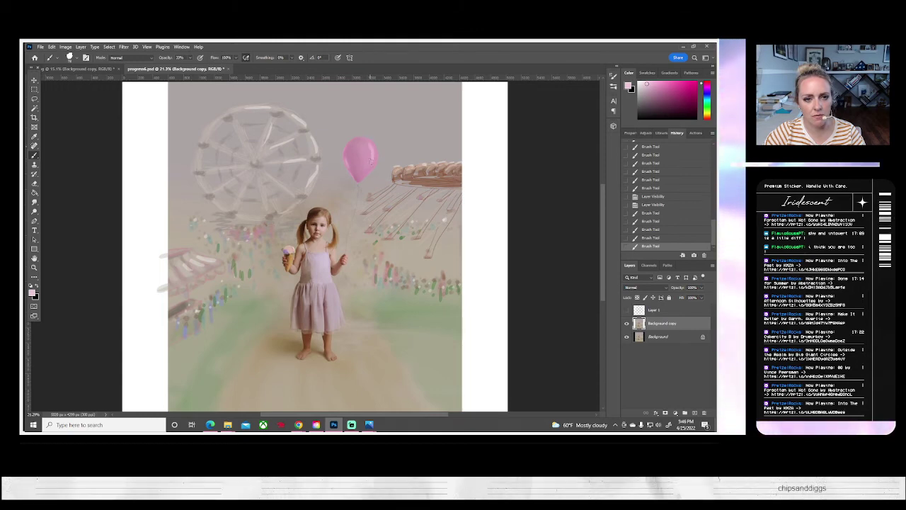
{"action": "left_click_drag", "start_coordinate": [368, 151], "coordinate": [370, 161]}
{"action": "left_click", "coordinate": [370, 160]}
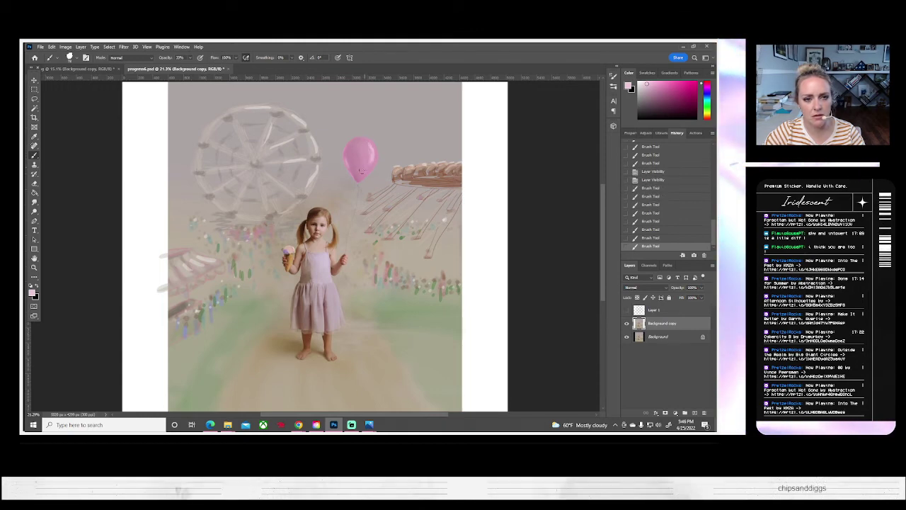
{"action": "left_click", "coordinate": [370, 161]}
{"action": "left_click", "coordinate": [34, 202]}
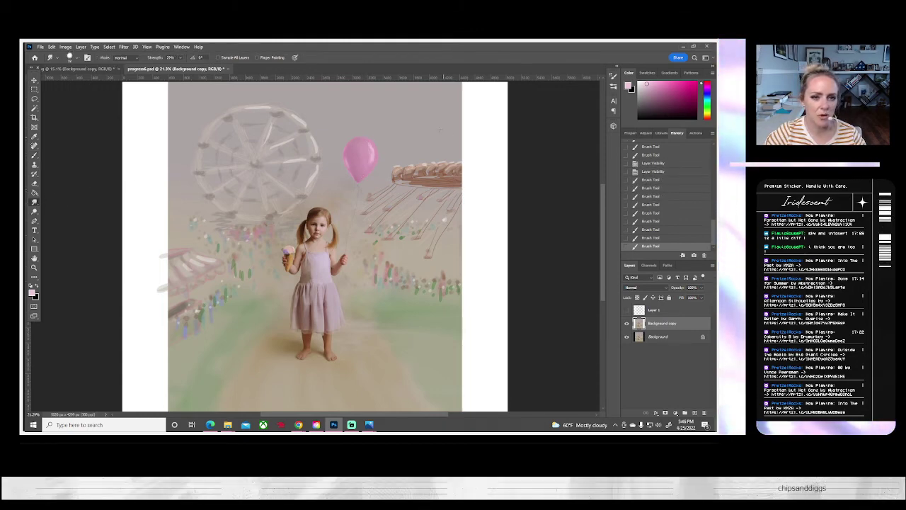
{"action": "left_click_drag", "start_coordinate": [348, 146], "coordinate": [345, 142]}
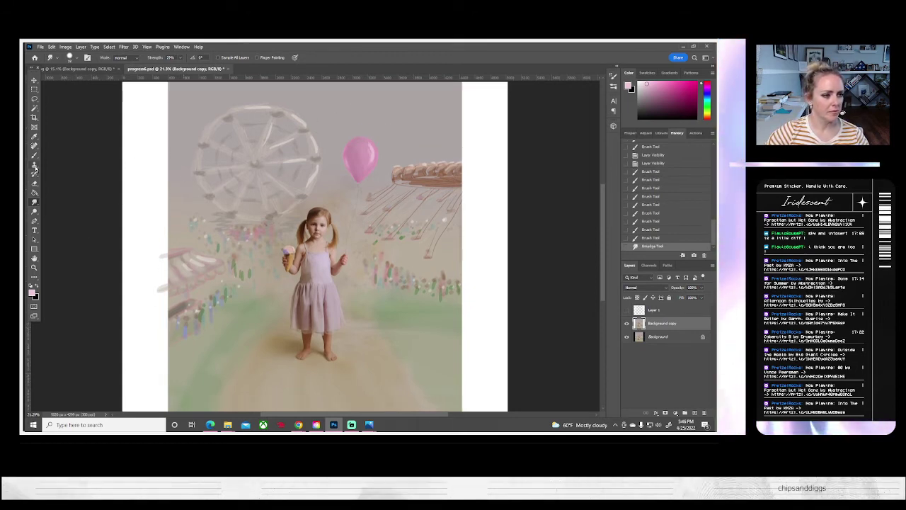
- Dab pale and deeper pink touches onto the girl's ice cream scoop
{"action": "key", "text": "b"}
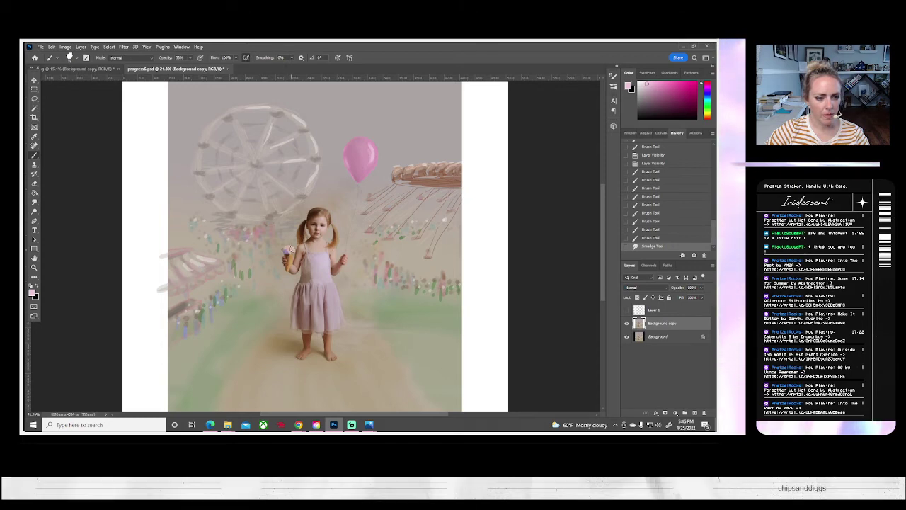
{"action": "left_click", "coordinate": [290, 251]}
{"action": "left_click", "coordinate": [292, 251]}
{"action": "left_click", "coordinate": [291, 249]}
{"action": "left_click", "coordinate": [291, 251]}
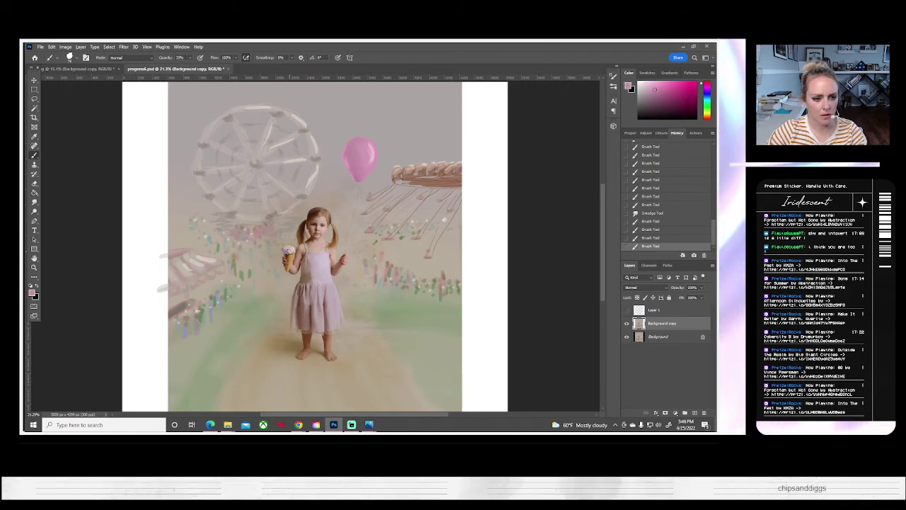
{"action": "left_click", "coordinate": [291, 250]}
{"action": "left_click", "coordinate": [289, 250]}
{"action": "left_click", "coordinate": [291, 251]}
{"action": "left_click", "coordinate": [292, 251]}
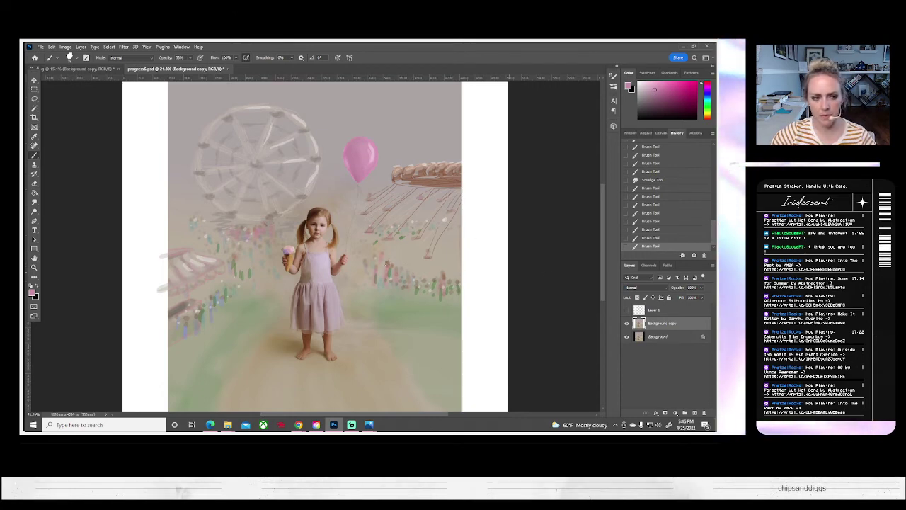
- Sample a muted greyish tone near the distant crowd and brush it into the lower Ferris wheel
{"action": "left_click", "coordinate": [232, 232], "text": "alt"}
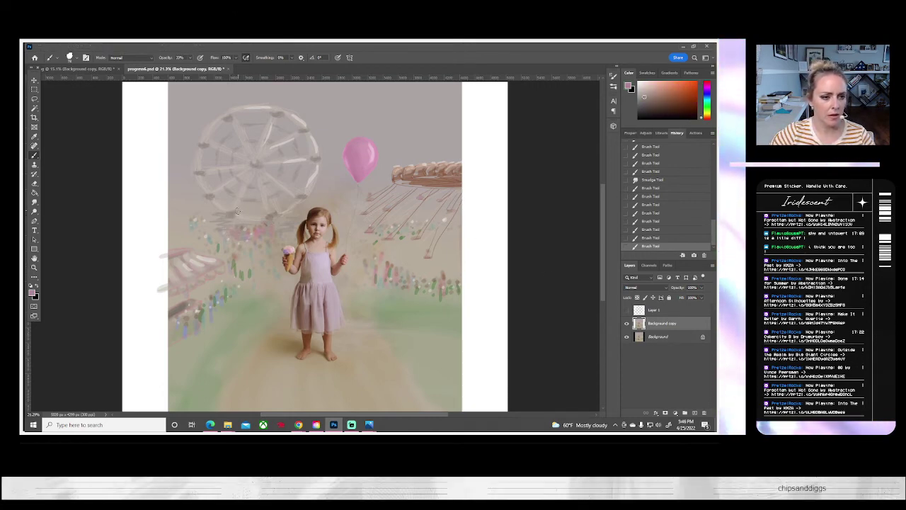
{"action": "mouse_move", "coordinate": [242, 199]}
{"action": "left_mouse_down"}
{"action": "mouse_move", "coordinate": [240, 218]}
{"action": "mouse_move", "coordinate": [260, 222]}
{"action": "mouse_move", "coordinate": [237, 224]}
{"action": "mouse_move", "coordinate": [217, 201]}
{"action": "left_mouse_up"}
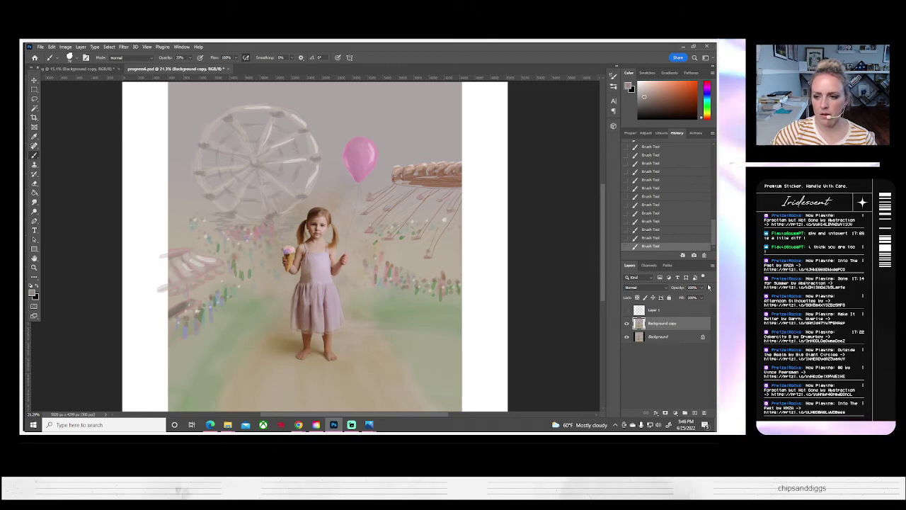
- Add a new layer above the Background copy and set the foreground colour to a light lavender blue for the brush
{"action": "left_click", "coordinate": [713, 265]}
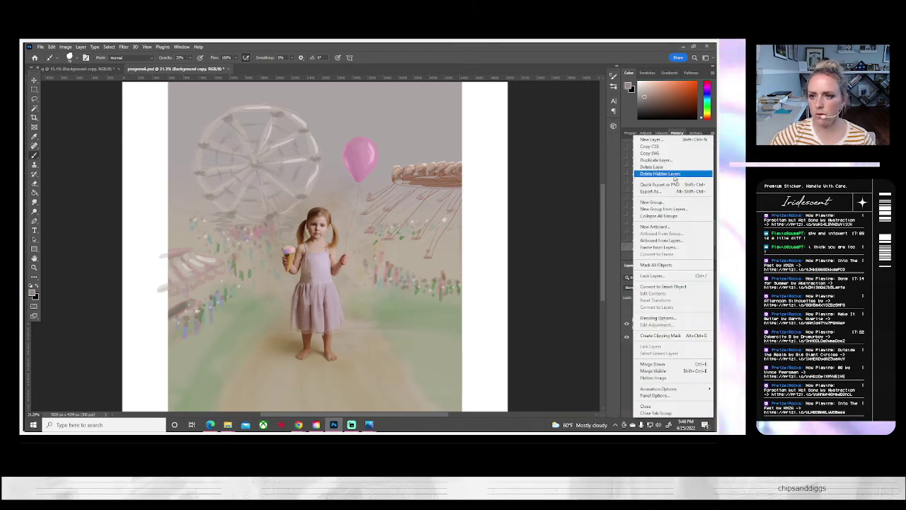
{"action": "left_click", "coordinate": [662, 140]}
{"action": "left_click", "coordinate": [428, 153]}
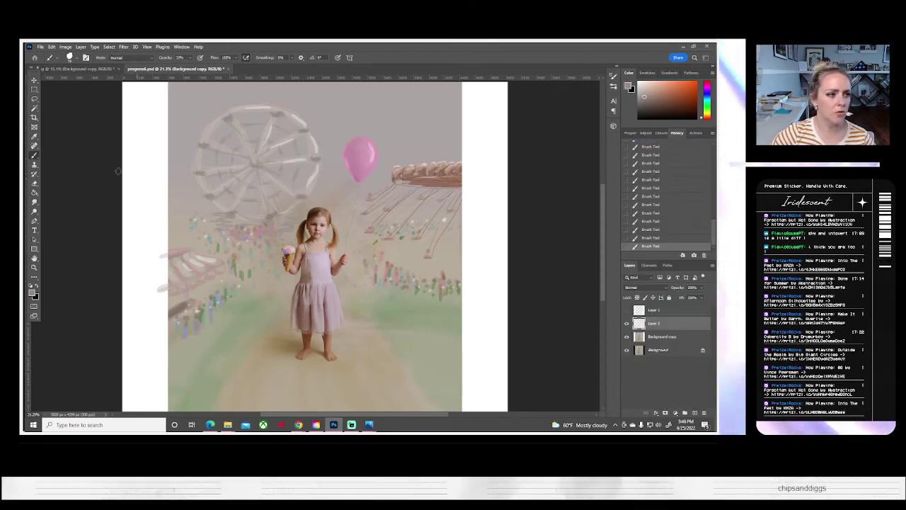
{"action": "left_click", "coordinate": [76, 59]}
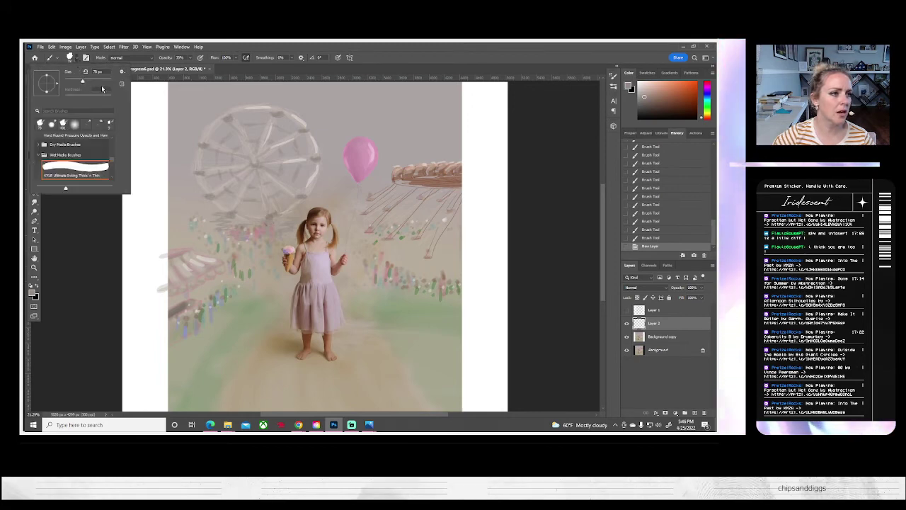
{"action": "left_click", "coordinate": [33, 294]}
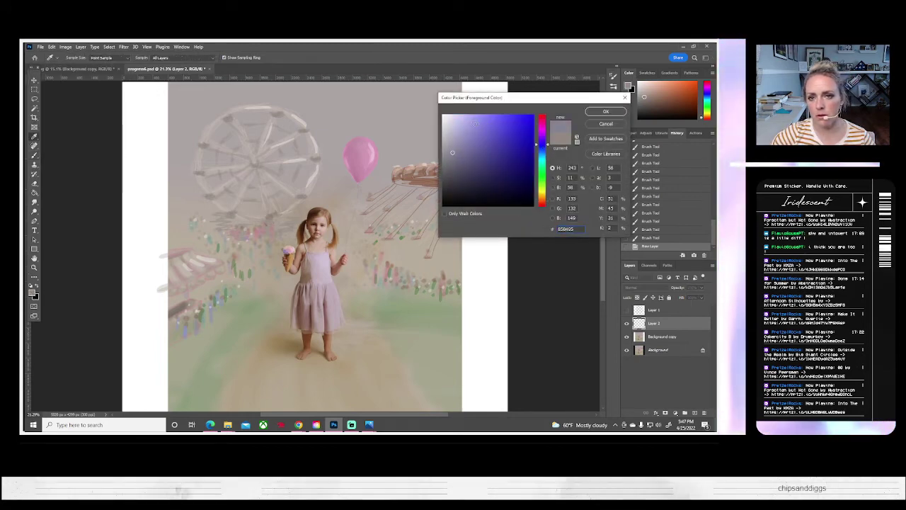
{"action": "left_click", "coordinate": [483, 129]}
{"action": "left_click", "coordinate": [607, 111]}
- Enlarge the brush and paint a broad translucent lavender band across the sky behind the Ferris wheel and balloon
{"action": "left_click_drag", "start_coordinate": [464, 107], "coordinate": [273, 104]}
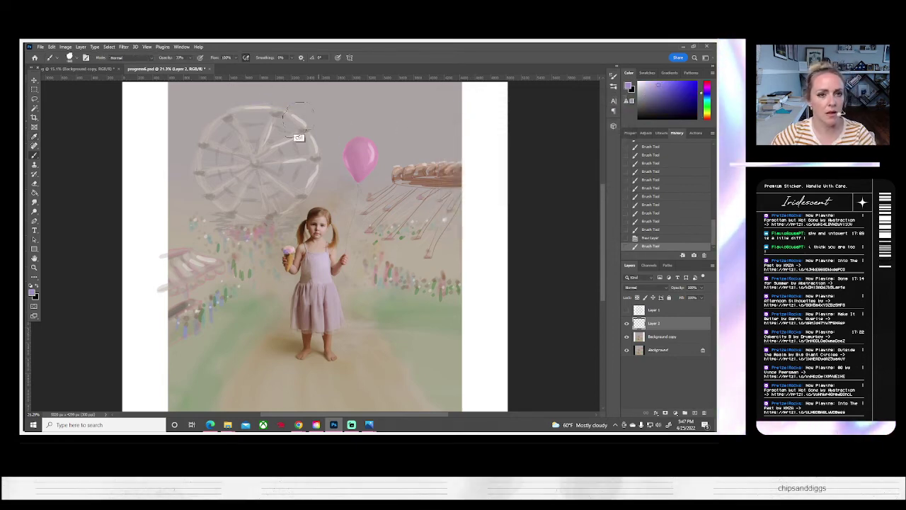
{"action": "key", "text": "ctrl+z"}
{"action": "left_click", "coordinate": [77, 58]}
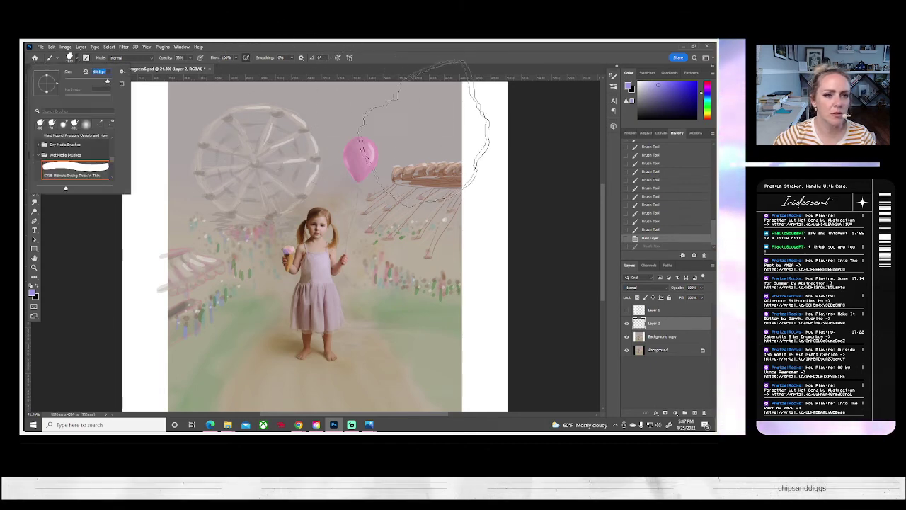
{"action": "left_click_drag", "start_coordinate": [473, 117], "coordinate": [177, 135]}
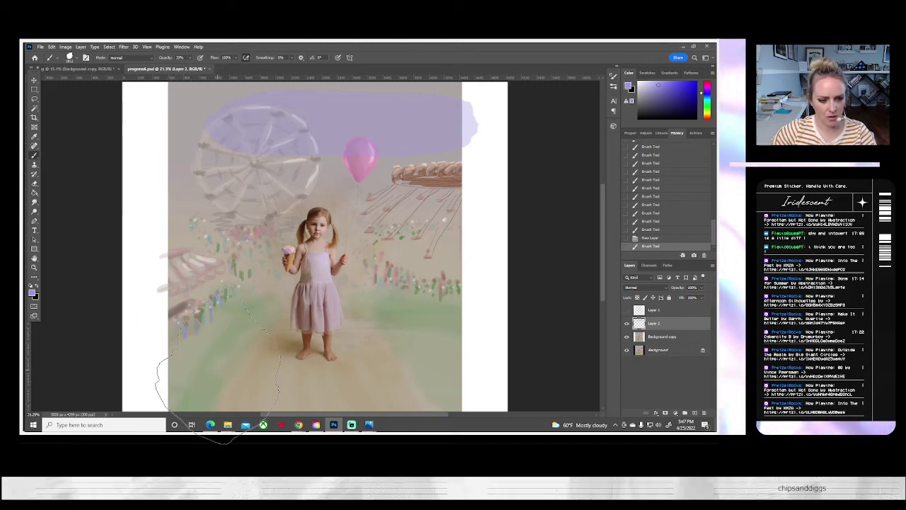
- Sample the grass and path tones and brush broad translucent washes across the foreground and into the lower left white margin
{"action": "left_click", "coordinate": [214, 375], "text": "alt"}
{"action": "mouse_move", "coordinate": [204, 372]}
{"action": "left_mouse_down"}
{"action": "mouse_move", "coordinate": [249, 345]}
{"action": "mouse_move", "coordinate": [206, 365]}
{"action": "left_mouse_up"}
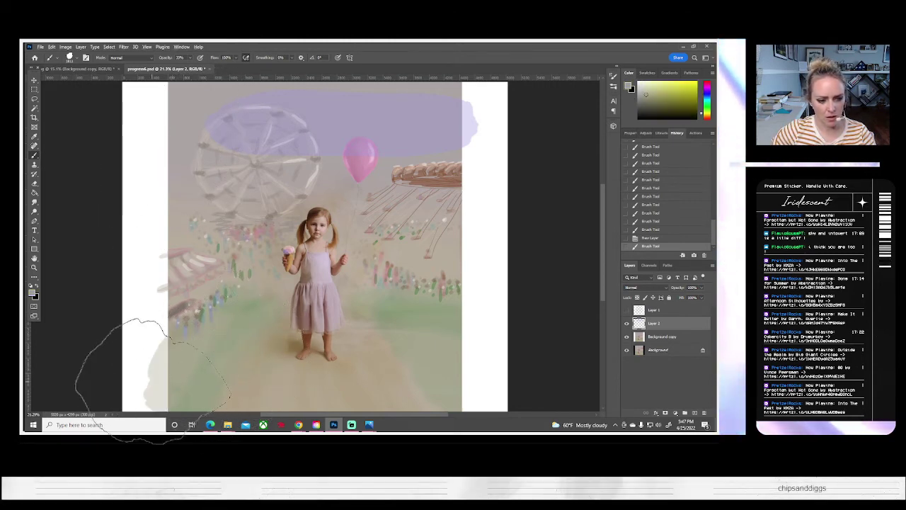
{"action": "left_click", "coordinate": [372, 379], "text": "alt"}
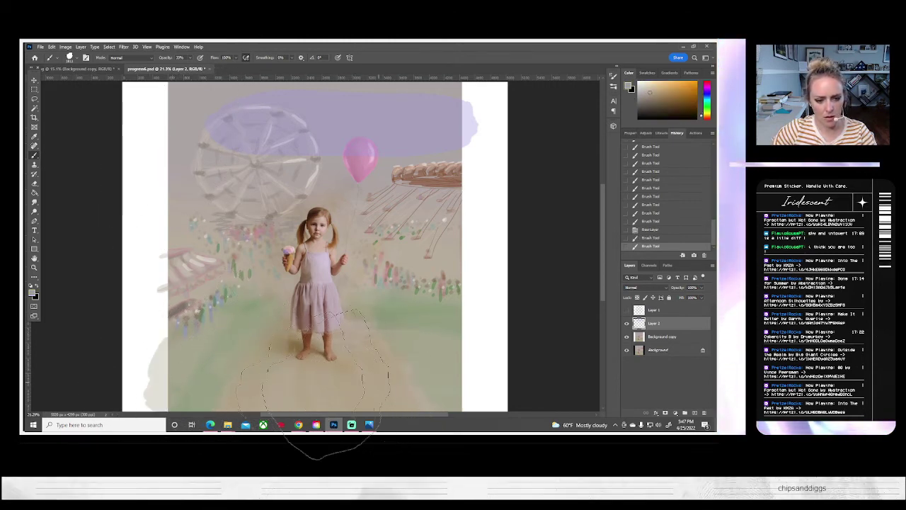
{"action": "left_click_drag", "start_coordinate": [323, 377], "coordinate": [341, 386]}
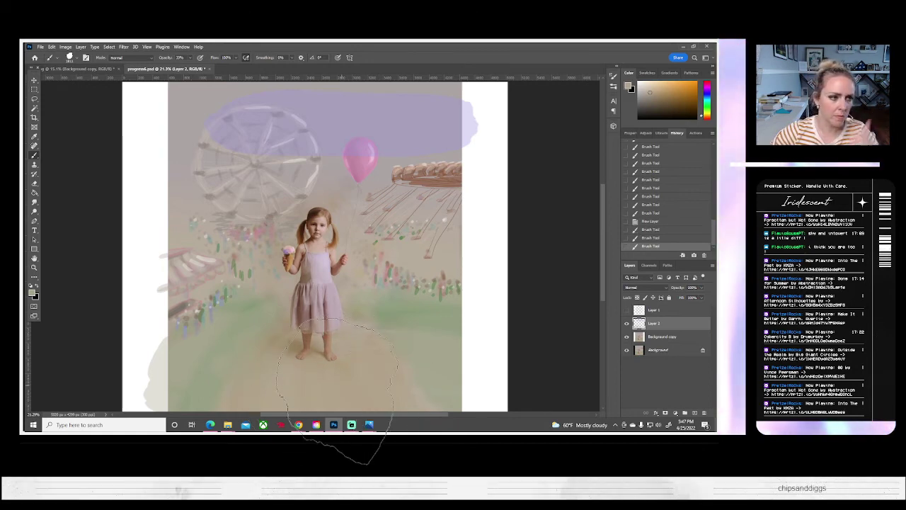
- Erase the lavender from the Ferris wheel's upper left part and the pale wash from the girl's lower body with a Soft Round eraser
{"action": "left_click", "coordinate": [34, 183]}
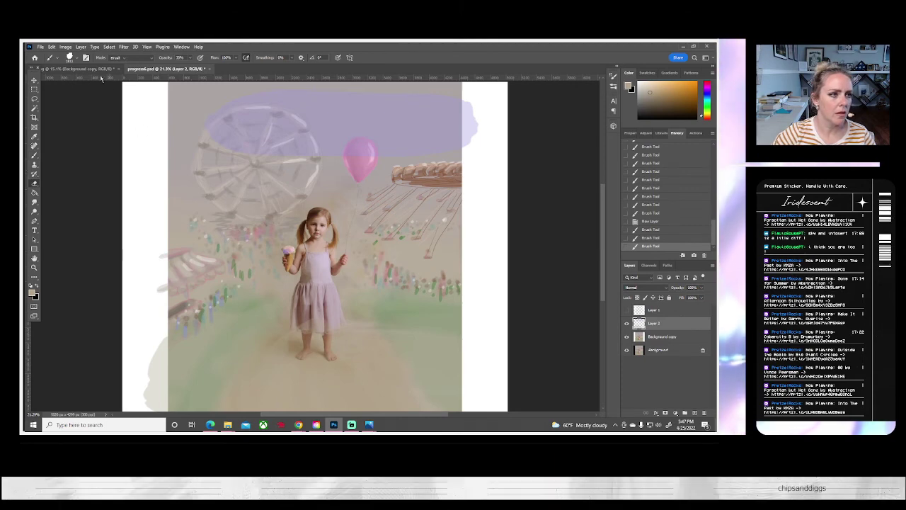
{"action": "left_click", "coordinate": [78, 59]}
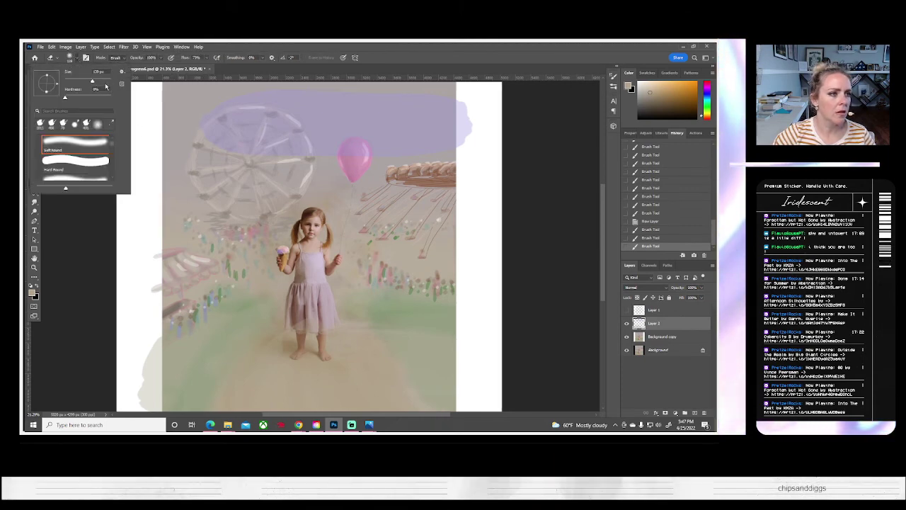
{"action": "left_click", "coordinate": [253, 143]}
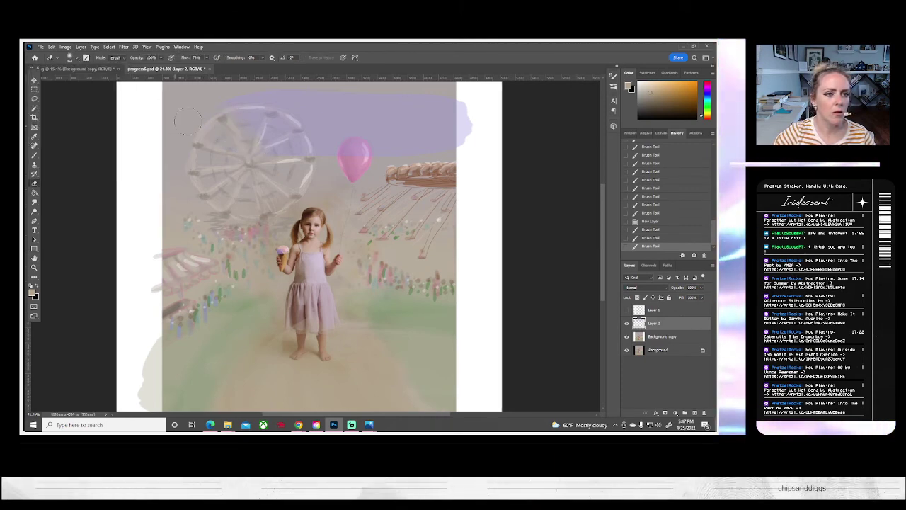
{"action": "left_click_drag", "start_coordinate": [211, 117], "coordinate": [311, 84]}
{"action": "left_click_drag", "start_coordinate": [276, 126], "coordinate": [272, 132]}
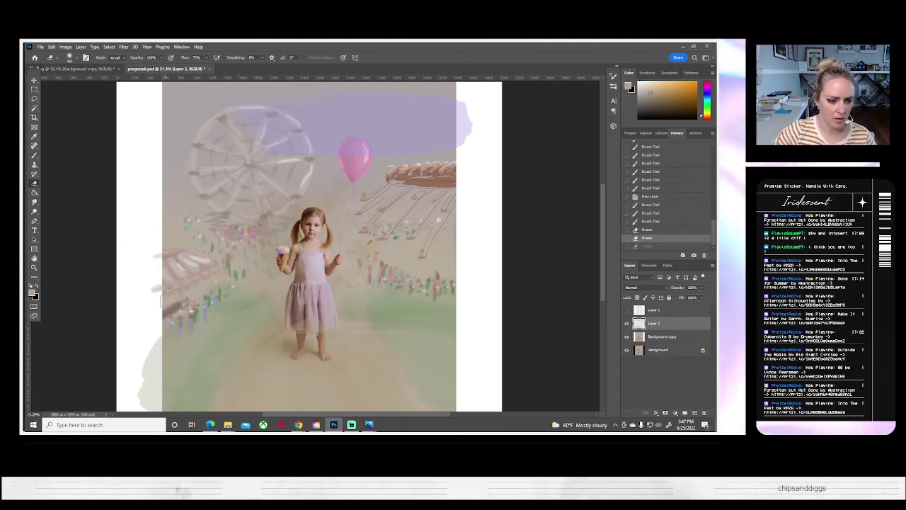
{"action": "mouse_move", "coordinate": [317, 318]}
{"action": "left_mouse_down"}
{"action": "mouse_move", "coordinate": [317, 358]}
{"action": "mouse_move", "coordinate": [300, 347]}
{"action": "mouse_move", "coordinate": [325, 344]}
{"action": "mouse_move", "coordinate": [323, 353]}
{"action": "mouse_move", "coordinate": [291, 346]}
{"action": "mouse_move", "coordinate": [389, 340]}
{"action": "left_mouse_up"}
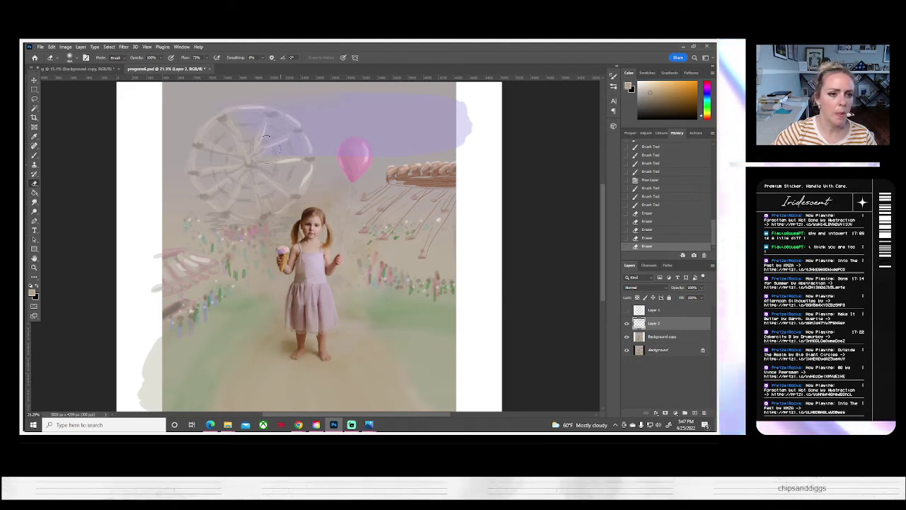
- Reduce the eraser size and erase the lavender from the Ferris wheel's remaining rim and spokes and from the pink balloon
{"action": "left_click", "coordinate": [69, 57]}
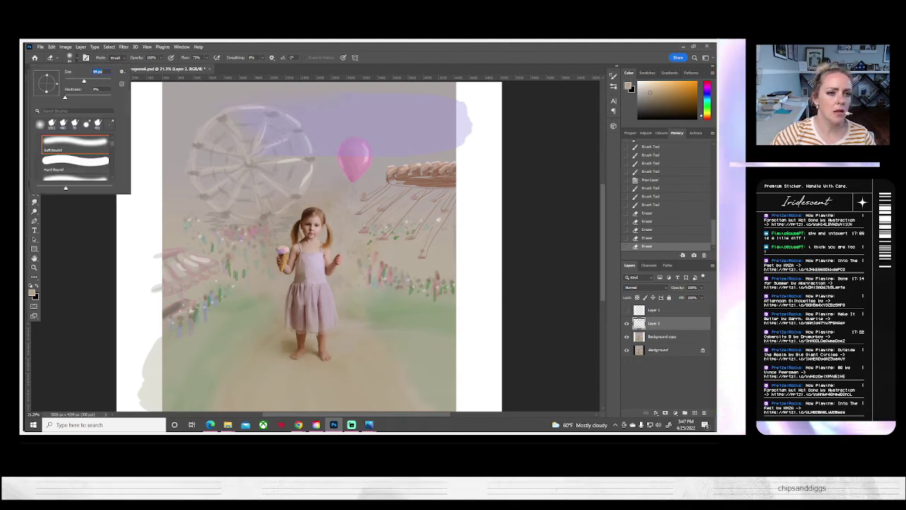
{"action": "left_click", "coordinate": [276, 114], "text": "alt"}
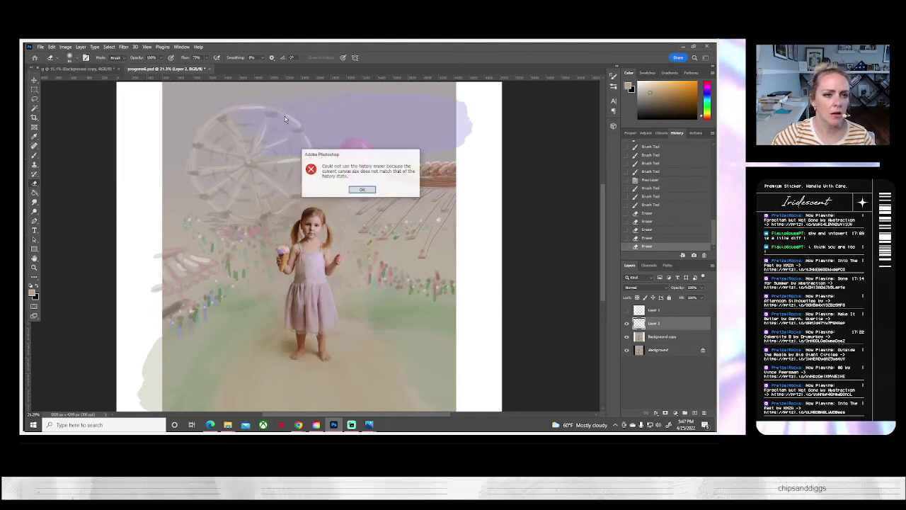
{"action": "left_click", "coordinate": [362, 190]}
{"action": "left_click_drag", "start_coordinate": [280, 120], "coordinate": [299, 131]}
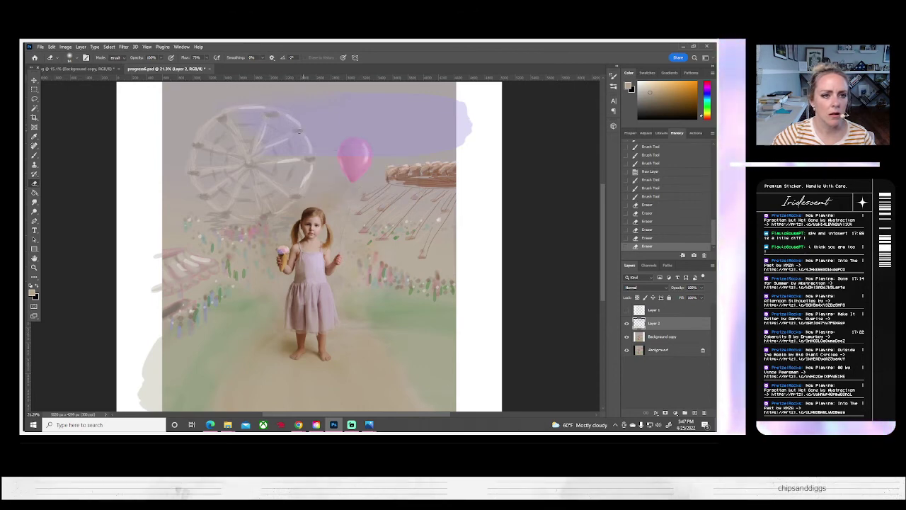
{"action": "left_click", "coordinate": [307, 159]}
{"action": "left_click", "coordinate": [297, 131]}
{"action": "left_click", "coordinate": [273, 116]}
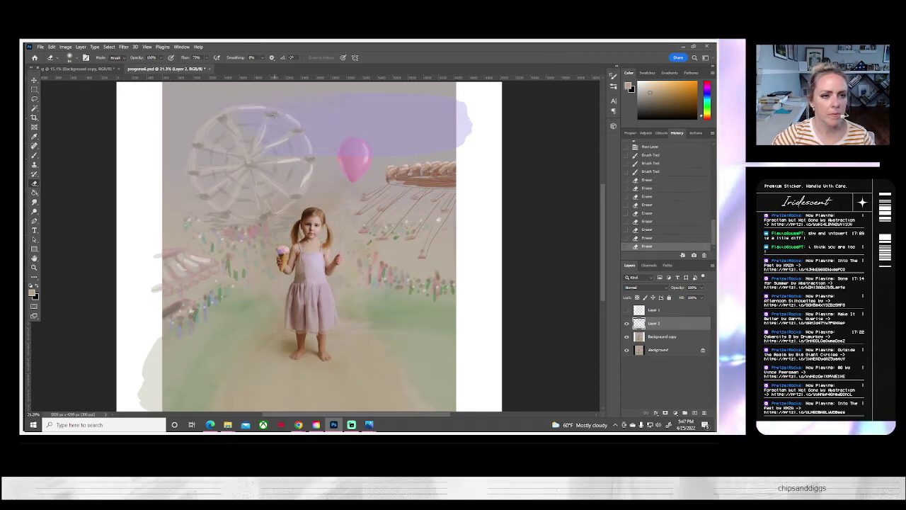
{"action": "left_click_drag", "start_coordinate": [291, 121], "coordinate": [303, 135]}
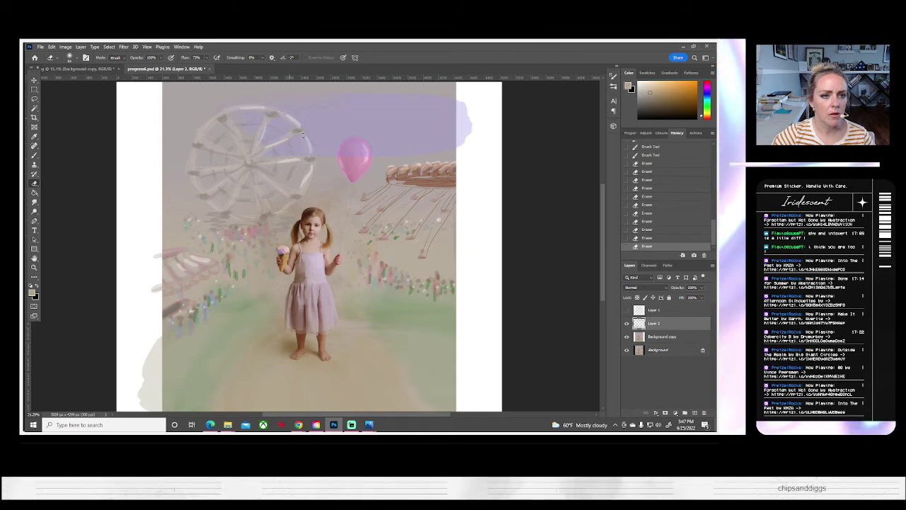
{"action": "key", "text": "shift+7"}
{"action": "key", "text": "shift+7"}
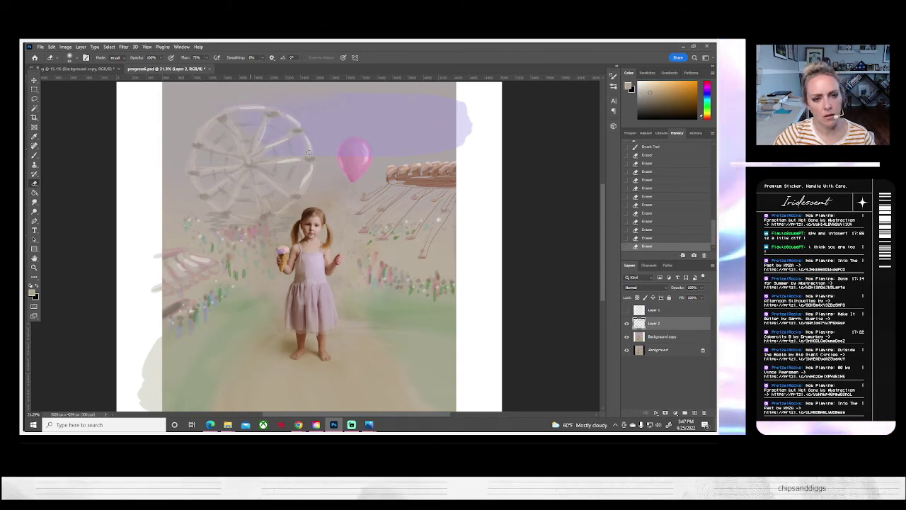
{"action": "left_click_drag", "start_coordinate": [350, 152], "coordinate": [359, 156]}
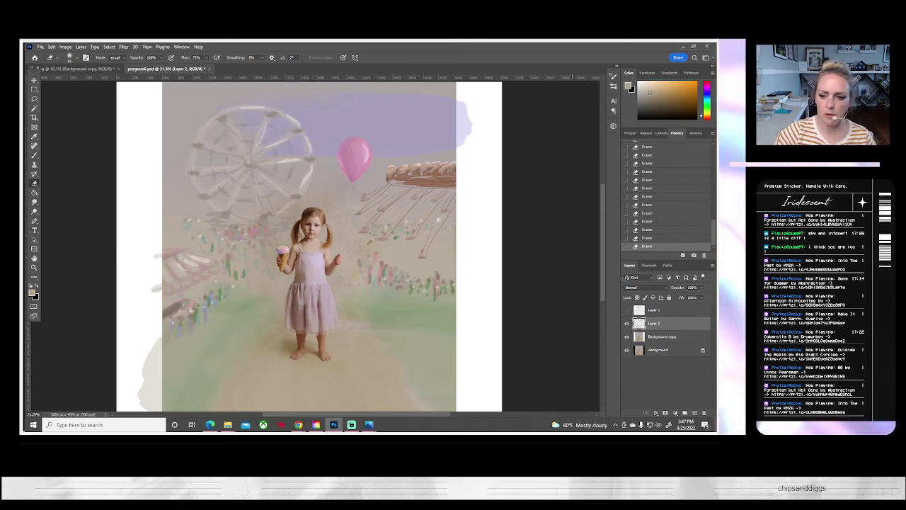
- Fit the image to the screen and toggle Layer 1 on and off to check the painted frame over the washes
{"action": "left_click", "coordinate": [33, 267]}
{"action": "left_click", "coordinate": [246, 58]}
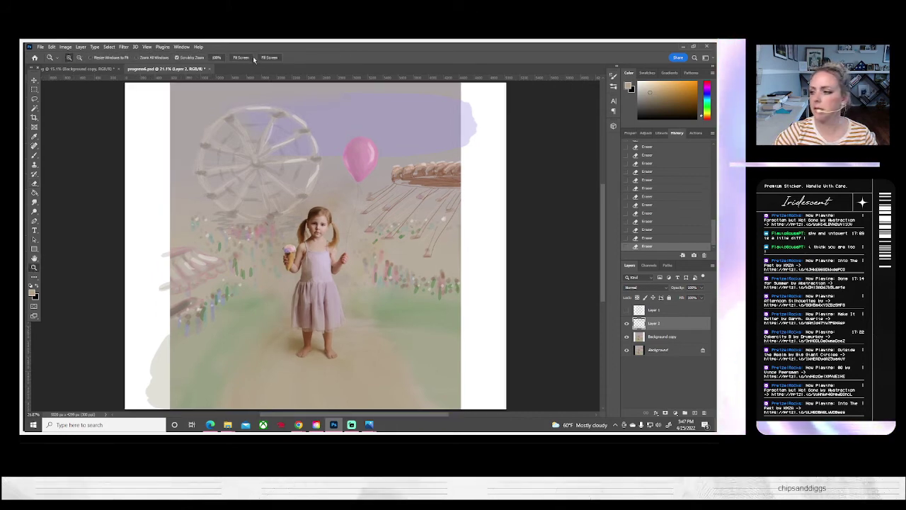
{"action": "left_click", "coordinate": [627, 324]}
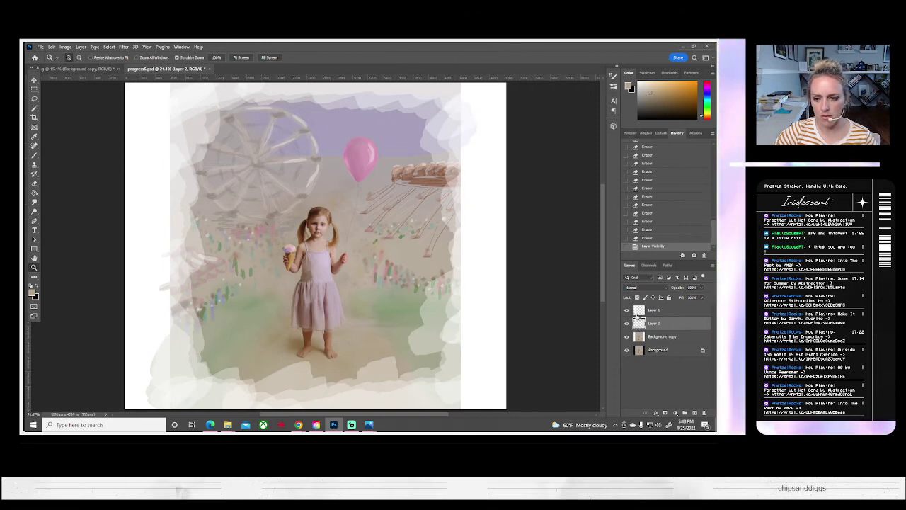
{"action": "left_click", "coordinate": [627, 310]}
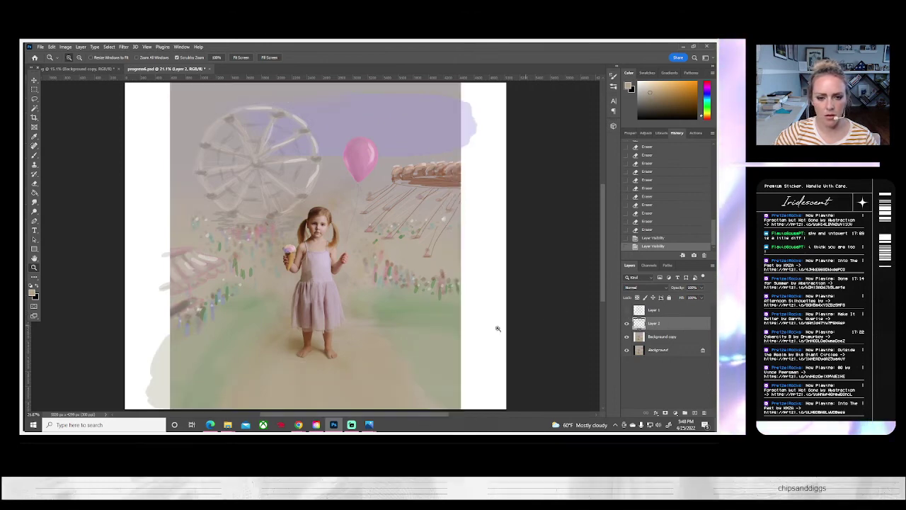
- Shrink the brush, sample a green from the grass, and paint it past the photo's right edge into the white margin
{"action": "left_click", "coordinate": [35, 155]}
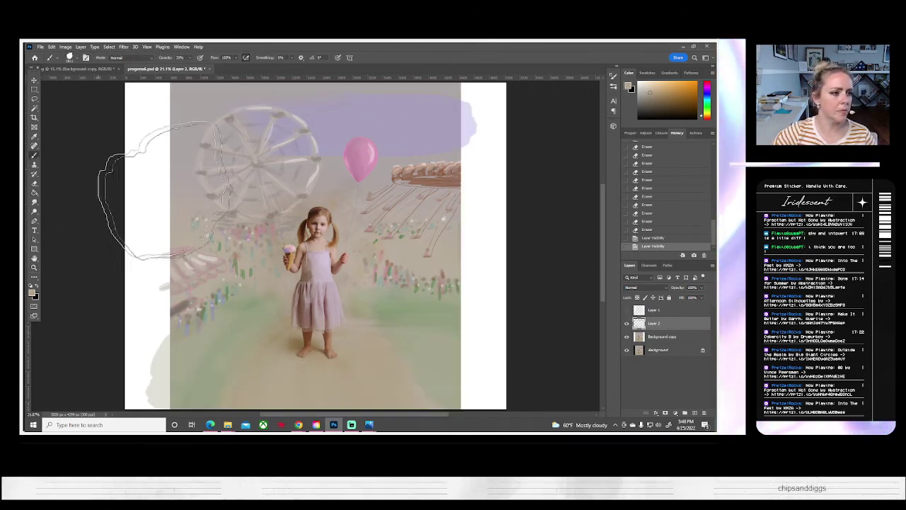
{"action": "left_click", "coordinate": [70, 56]}
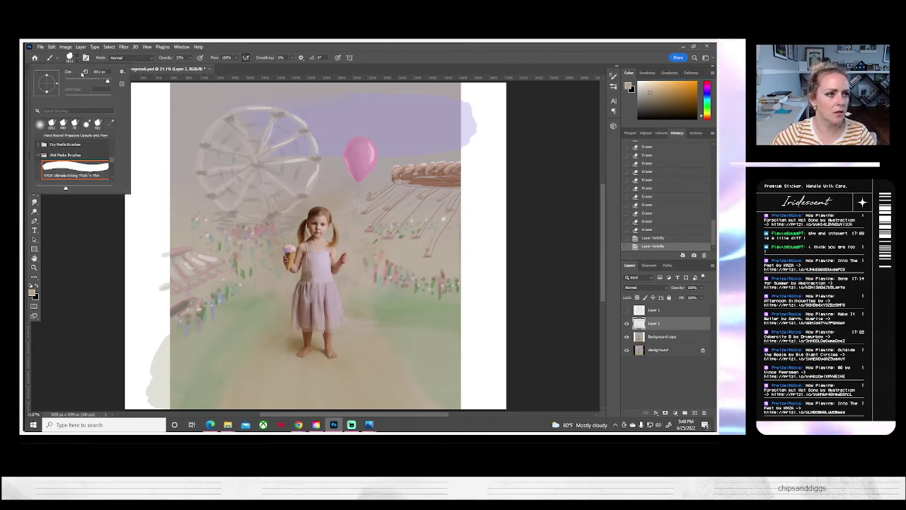
{"action": "left_click_drag", "start_coordinate": [104, 81], "coordinate": [102, 82]}
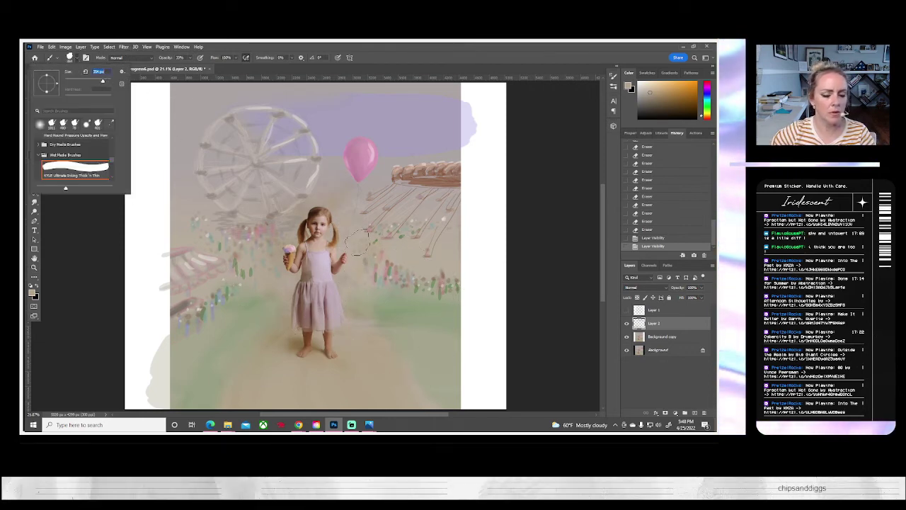
{"action": "left_click", "coordinate": [452, 346], "text": "alt"}
{"action": "left_click_drag", "start_coordinate": [483, 306], "coordinate": [473, 317]}
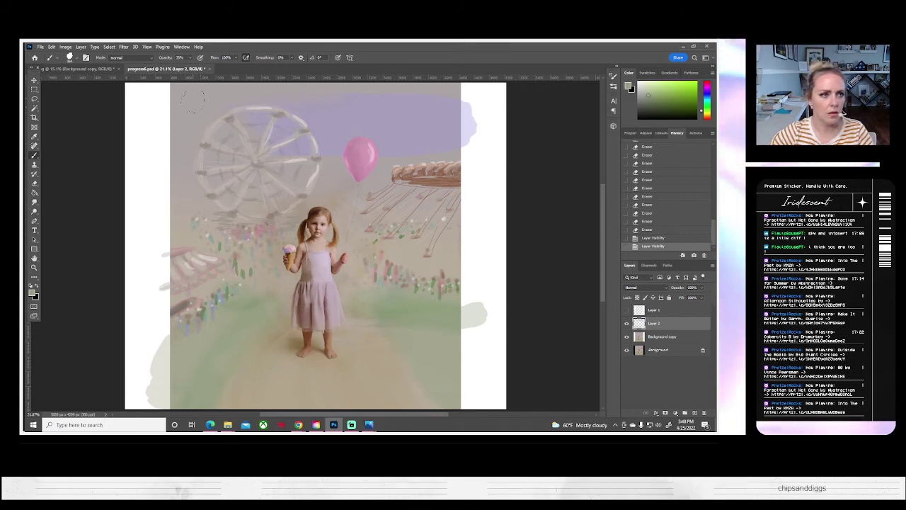
- Raise the brush opacity and extend the green grass down the lower right margin with overlapping strokes
{"action": "left_click", "coordinate": [191, 58]}
{"action": "left_click", "coordinate": [202, 66]}
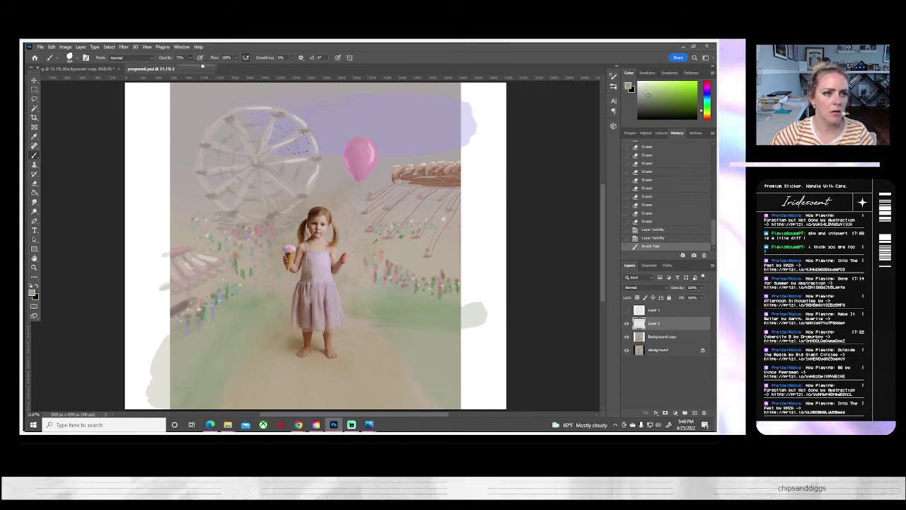
{"action": "mouse_move", "coordinate": [468, 321]}
{"action": "left_mouse_down"}
{"action": "mouse_move", "coordinate": [448, 309]}
{"action": "mouse_move", "coordinate": [448, 327]}
{"action": "mouse_move", "coordinate": [468, 337]}
{"action": "mouse_move", "coordinate": [443, 355]}
{"action": "mouse_move", "coordinate": [438, 373]}
{"action": "mouse_move", "coordinate": [465, 403]}
{"action": "left_mouse_up"}
{"action": "left_click_drag", "start_coordinate": [468, 393], "coordinate": [471, 405]}
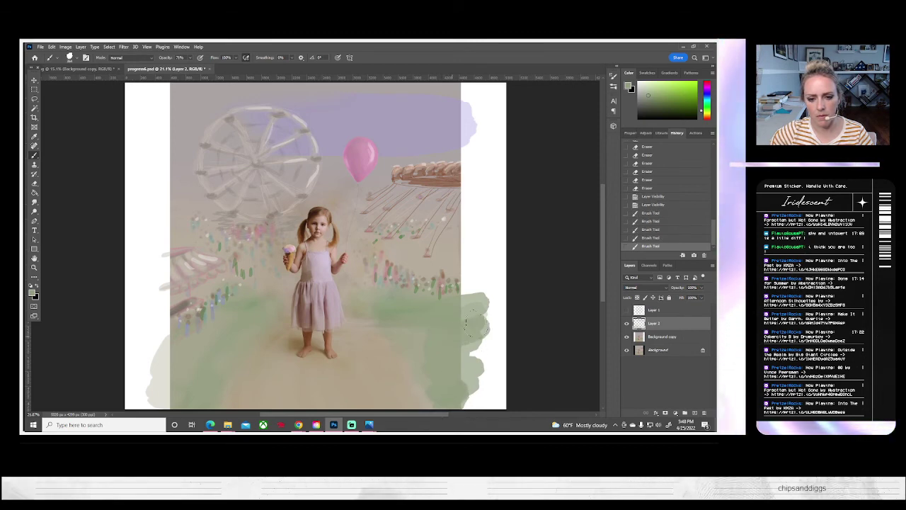
- Sample the nearby green and beige tones and paint them up the right margin beside the crowd and swing ride
{"action": "mouse_move", "coordinate": [479, 332]}
{"action": "left_mouse_down"}
{"action": "mouse_move", "coordinate": [473, 283]}
{"action": "mouse_move", "coordinate": [453, 260]}
{"action": "mouse_move", "coordinate": [474, 262]}
{"action": "mouse_move", "coordinate": [461, 268]}
{"action": "mouse_move", "coordinate": [476, 248]}
{"action": "mouse_move", "coordinate": [457, 242]}
{"action": "mouse_move", "coordinate": [488, 208]}
{"action": "mouse_move", "coordinate": [460, 219]}
{"action": "mouse_move", "coordinate": [452, 249]}
{"action": "mouse_move", "coordinate": [463, 245]}
{"action": "mouse_move", "coordinate": [459, 263]}
{"action": "mouse_move", "coordinate": [478, 264]}
{"action": "mouse_move", "coordinate": [462, 296]}
{"action": "mouse_move", "coordinate": [474, 288]}
{"action": "mouse_move", "coordinate": [472, 220]}
{"action": "left_mouse_up"}
{"action": "left_click", "coordinate": [447, 284], "text": "alt"}
{"action": "left_click", "coordinate": [449, 242], "text": "alt"}
{"action": "left_click", "coordinate": [457, 321], "text": "alt"}
- Extend the sky with sampled lavender into the upper right margin and with sampled grey along the upper left margin
{"action": "left_click", "coordinate": [460, 138], "text": "alt"}
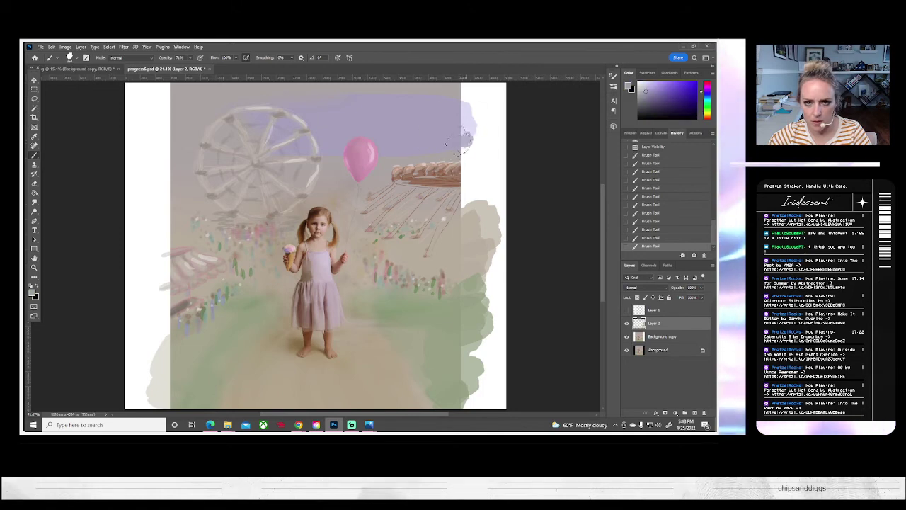
{"action": "mouse_move", "coordinate": [464, 151]}
{"action": "left_mouse_down"}
{"action": "mouse_move", "coordinate": [460, 125]}
{"action": "mouse_move", "coordinate": [481, 107]}
{"action": "left_mouse_up"}
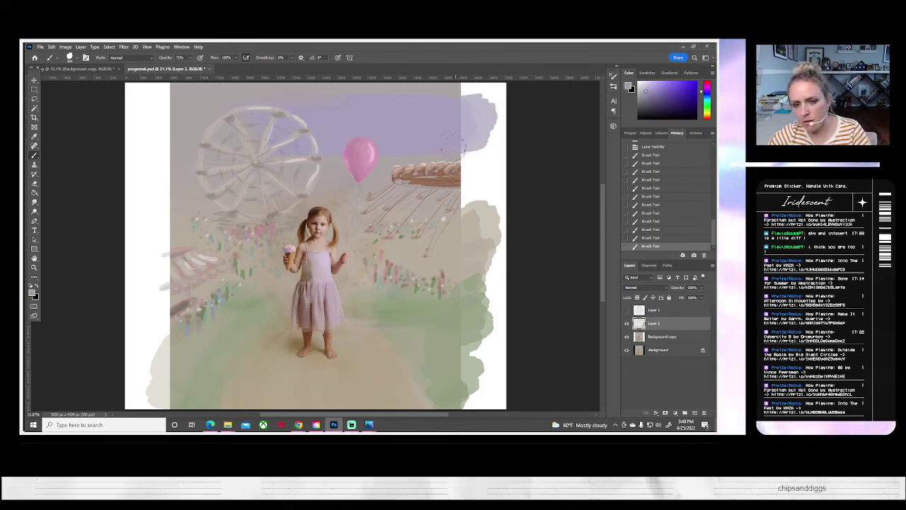
{"action": "left_click", "coordinate": [179, 152], "text": "alt"}
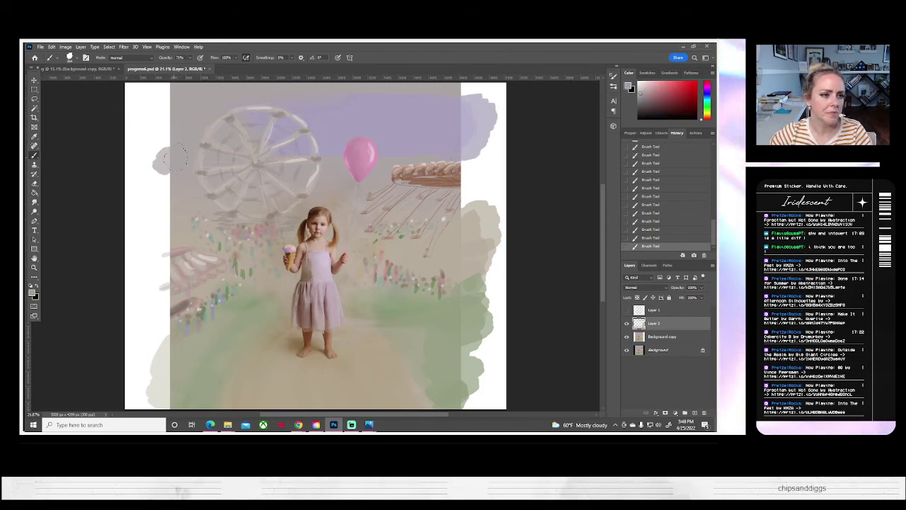
{"action": "mouse_move", "coordinate": [164, 163]}
{"action": "left_mouse_down"}
{"action": "mouse_move", "coordinate": [186, 119]}
{"action": "mouse_move", "coordinate": [178, 111]}
{"action": "mouse_move", "coordinate": [190, 106]}
{"action": "mouse_move", "coordinate": [160, 101]}
{"action": "mouse_move", "coordinate": [182, 110]}
{"action": "mouse_move", "coordinate": [170, 145]}
{"action": "mouse_move", "coordinate": [178, 149]}
{"action": "mouse_move", "coordinate": [149, 178]}
{"action": "mouse_move", "coordinate": [172, 199]}
{"action": "mouse_move", "coordinate": [184, 172]}
{"action": "mouse_move", "coordinate": [160, 164]}
{"action": "mouse_move", "coordinate": [176, 117]}
{"action": "mouse_move", "coordinate": [153, 212]}
{"action": "mouse_move", "coordinate": [172, 213]}
{"action": "mouse_move", "coordinate": [162, 210]}
{"action": "mouse_move", "coordinate": [161, 237]}
{"action": "left_mouse_up"}
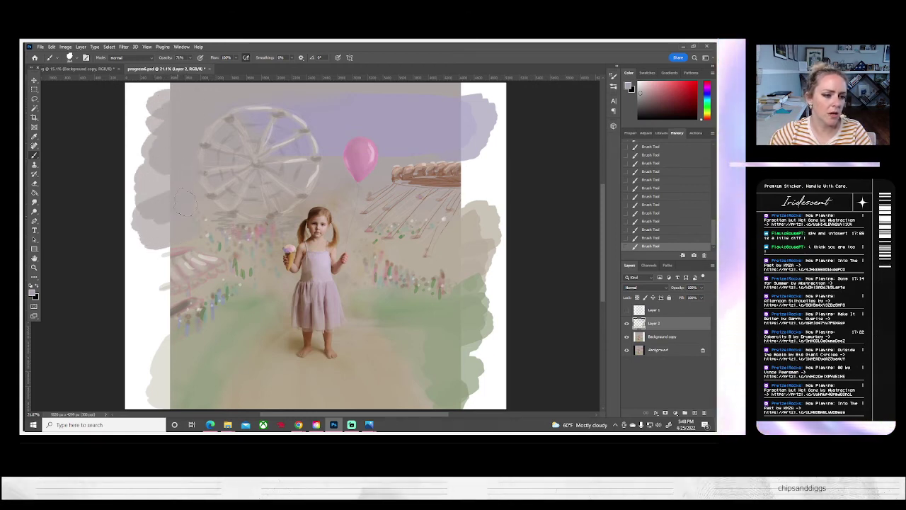
- Paint sampled grass green into the lower left margin and make Layer 1 visible again
{"action": "left_click", "coordinate": [177, 347], "text": "alt"}
{"action": "mouse_move", "coordinate": [159, 339]}
{"action": "left_mouse_down"}
{"action": "mouse_move", "coordinate": [158, 376]}
{"action": "mouse_move", "coordinate": [161, 389]}
{"action": "mouse_move", "coordinate": [194, 391]}
{"action": "left_mouse_up"}
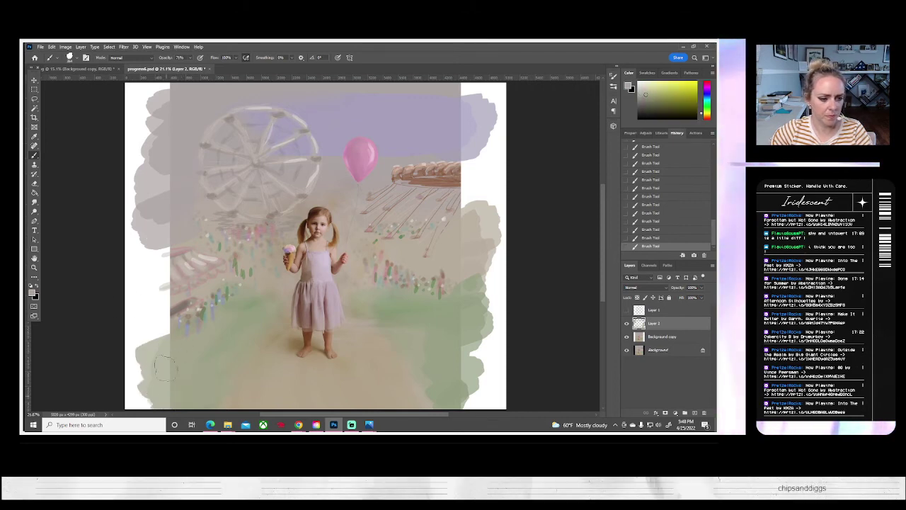
{"action": "left_click", "coordinate": [627, 311]}
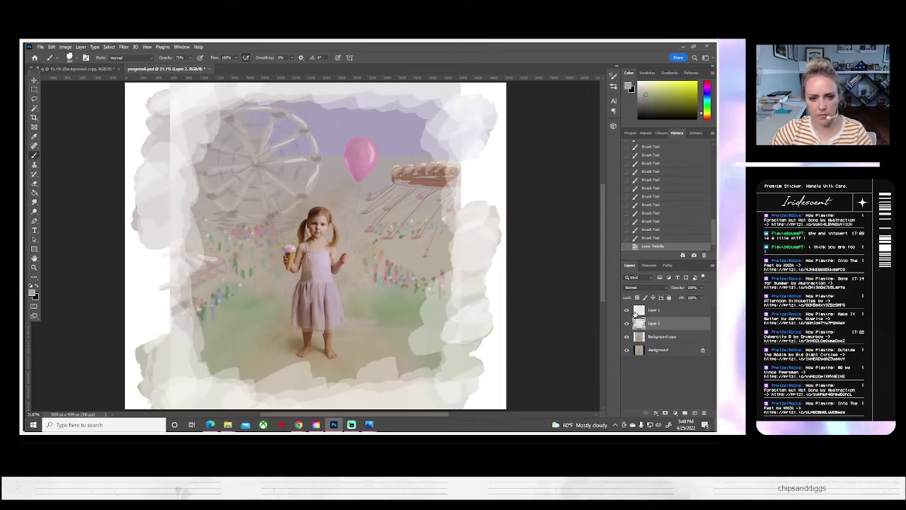
- On Layer 1, paint sampled light grey over the pale upper left border and around the upper right corner beside the swing ride
{"action": "left_click", "coordinate": [654, 310]}
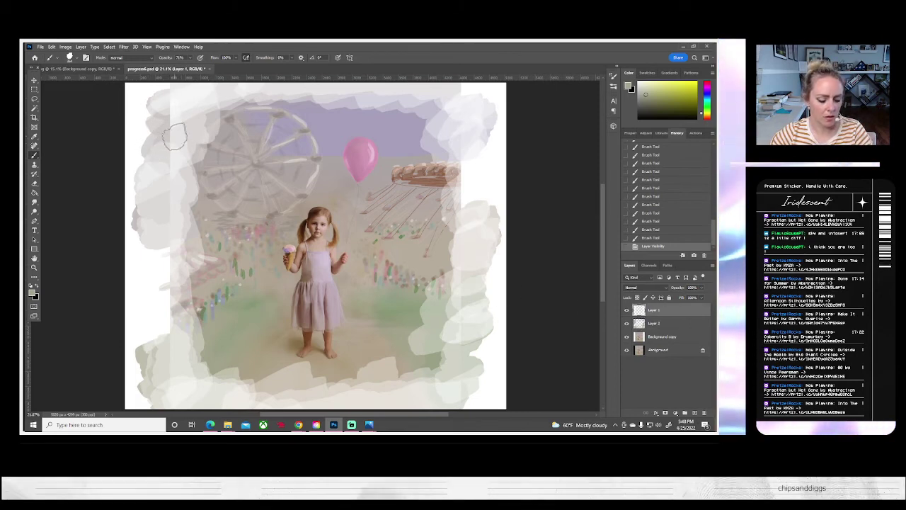
{"action": "left_click", "coordinate": [169, 133], "text": "alt"}
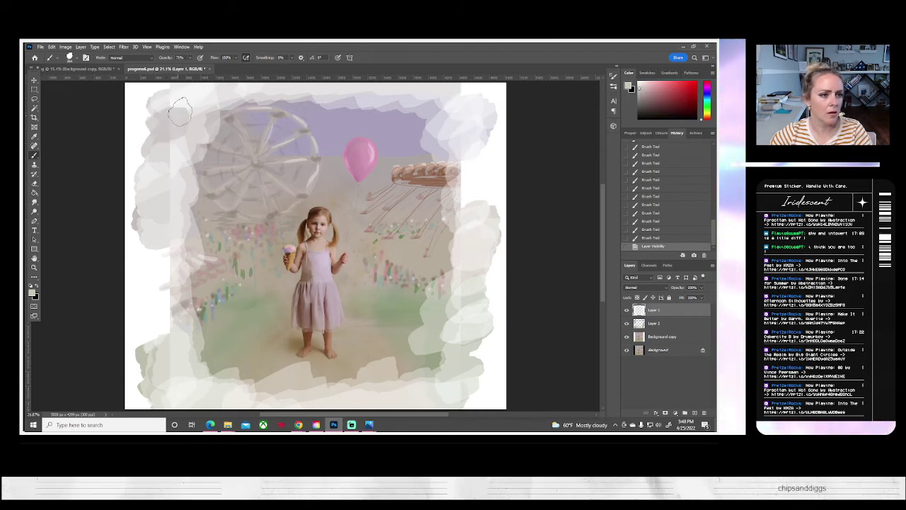
{"action": "mouse_move", "coordinate": [172, 106]}
{"action": "left_mouse_down"}
{"action": "mouse_move", "coordinate": [194, 120]}
{"action": "mouse_move", "coordinate": [166, 184]}
{"action": "left_mouse_up"}
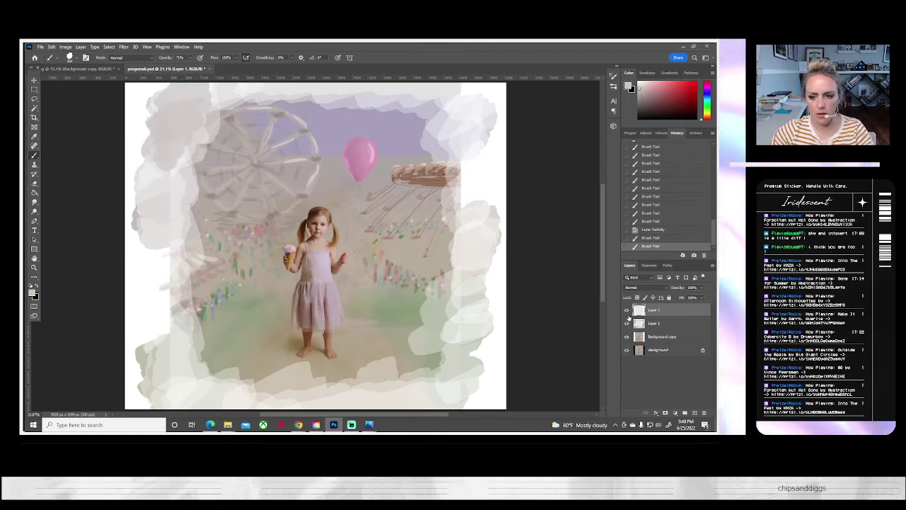
{"action": "left_click", "coordinate": [626, 311]}
{"action": "left_click", "coordinate": [627, 311]}
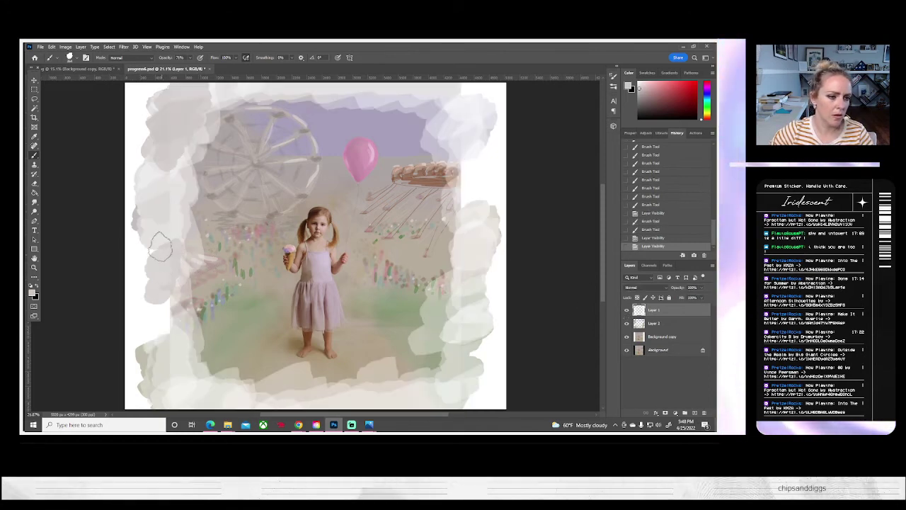
{"action": "mouse_move", "coordinate": [193, 203]}
{"action": "left_mouse_down"}
{"action": "mouse_move", "coordinate": [172, 193]}
{"action": "mouse_move", "coordinate": [171, 131]}
{"action": "left_mouse_up"}
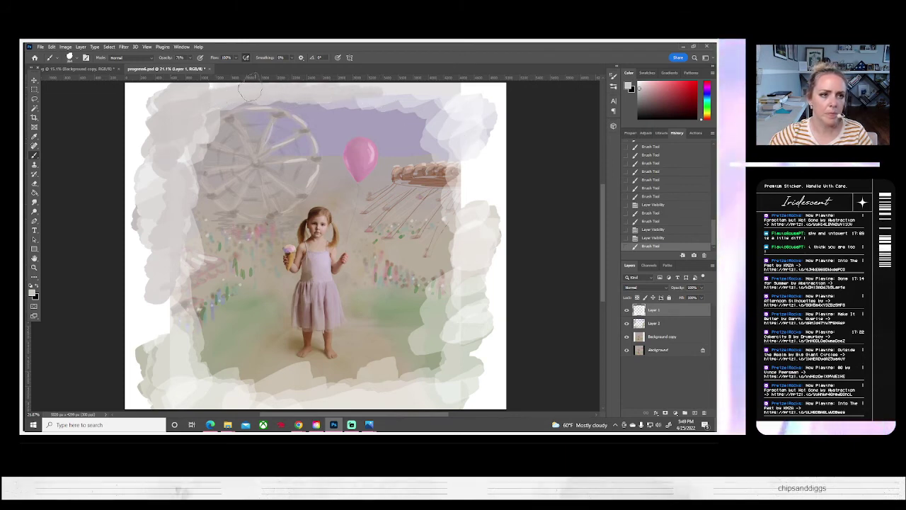
{"action": "mouse_move", "coordinate": [400, 106]}
{"action": "left_mouse_down"}
{"action": "mouse_move", "coordinate": [467, 122]}
{"action": "mouse_move", "coordinate": [468, 139]}
{"action": "mouse_move", "coordinate": [448, 160]}
{"action": "left_mouse_up"}
{"action": "mouse_move", "coordinate": [475, 208]}
{"action": "left_mouse_down"}
{"action": "mouse_move", "coordinate": [471, 172]}
{"action": "mouse_move", "coordinate": [440, 170]}
{"action": "mouse_move", "coordinate": [479, 178]}
{"action": "mouse_move", "coordinate": [466, 193]}
{"action": "mouse_move", "coordinate": [492, 224]}
{"action": "left_mouse_up"}
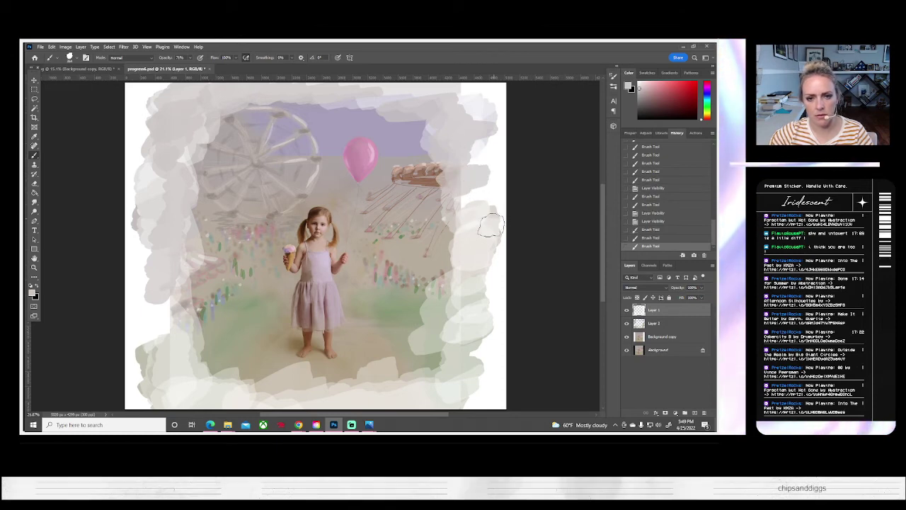
- Cover the pale right border with sampled beige beside the swing ride and sampled green lower down by the grass
{"action": "left_click", "coordinate": [431, 283], "text": "alt"}
{"action": "mouse_move", "coordinate": [447, 262]}
{"action": "left_mouse_down"}
{"action": "mouse_move", "coordinate": [469, 242]}
{"action": "mouse_move", "coordinate": [447, 243]}
{"action": "mouse_move", "coordinate": [470, 236]}
{"action": "mouse_move", "coordinate": [461, 225]}
{"action": "mouse_move", "coordinate": [476, 220]}
{"action": "mouse_move", "coordinate": [459, 194]}
{"action": "left_mouse_up"}
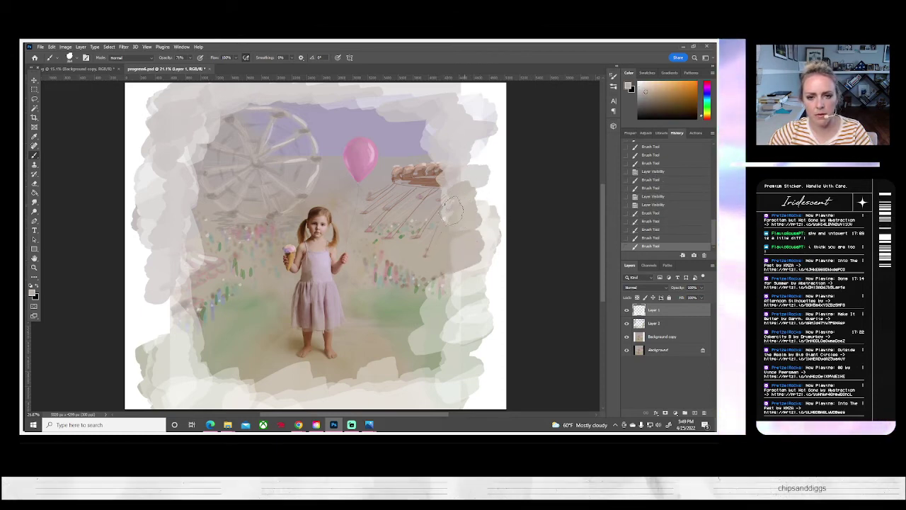
{"action": "left_click", "coordinate": [426, 361], "text": "alt"}
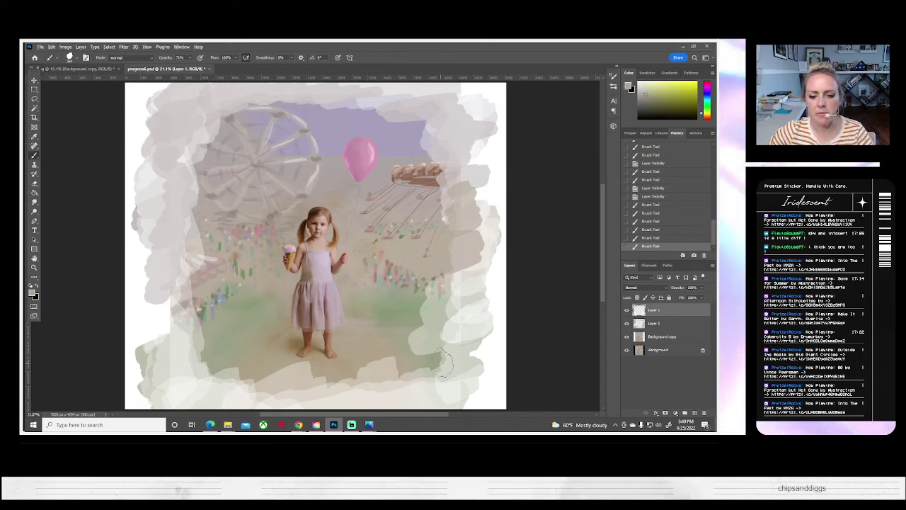
{"action": "mouse_move", "coordinate": [429, 372]}
{"action": "left_mouse_down"}
{"action": "mouse_move", "coordinate": [462, 364]}
{"action": "mouse_move", "coordinate": [448, 359]}
{"action": "mouse_move", "coordinate": [475, 339]}
{"action": "mouse_move", "coordinate": [500, 299]}
{"action": "left_mouse_up"}
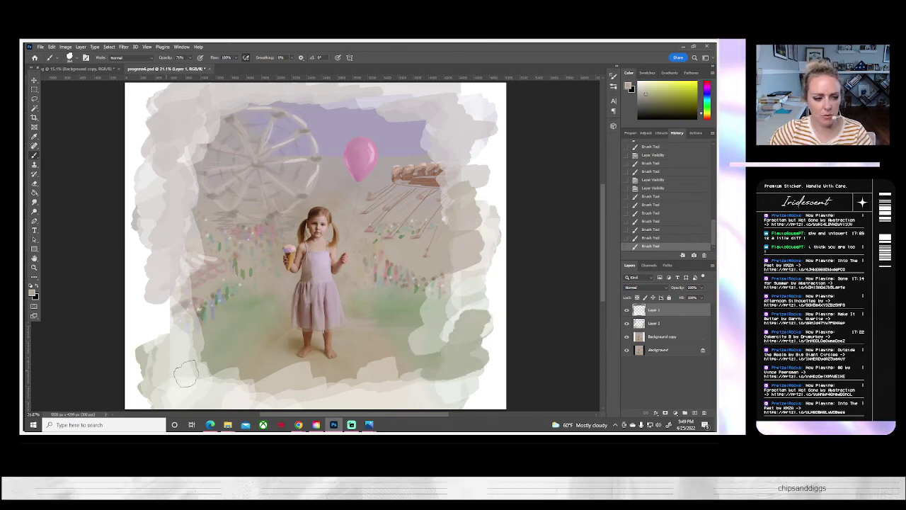
- Paint over the pale lower border with overlapping green strokes near the left corner and sampled beige-brown strokes below the girl
{"action": "mouse_move", "coordinate": [218, 375]}
{"action": "left_mouse_down"}
{"action": "mouse_move", "coordinate": [173, 378]}
{"action": "mouse_move", "coordinate": [183, 361]}
{"action": "mouse_move", "coordinate": [167, 348]}
{"action": "mouse_move", "coordinate": [188, 323]}
{"action": "left_mouse_up"}
{"action": "left_click_drag", "start_coordinate": [206, 377], "coordinate": [270, 388]}
{"action": "left_click", "coordinate": [325, 393], "text": "alt"}
{"action": "mouse_move", "coordinate": [325, 388]}
{"action": "left_mouse_down"}
{"action": "mouse_move", "coordinate": [301, 384]}
{"action": "mouse_move", "coordinate": [318, 367]}
{"action": "mouse_move", "coordinate": [287, 380]}
{"action": "left_mouse_up"}
{"action": "left_click", "coordinate": [334, 371], "text": "alt"}
{"action": "mouse_move", "coordinate": [344, 373]}
{"action": "left_mouse_down"}
{"action": "mouse_move", "coordinate": [390, 370]}
{"action": "mouse_move", "coordinate": [361, 386]}
{"action": "mouse_move", "coordinate": [401, 397]}
{"action": "left_mouse_up"}
{"action": "left_click_drag", "start_coordinate": [384, 394], "coordinate": [344, 393]}
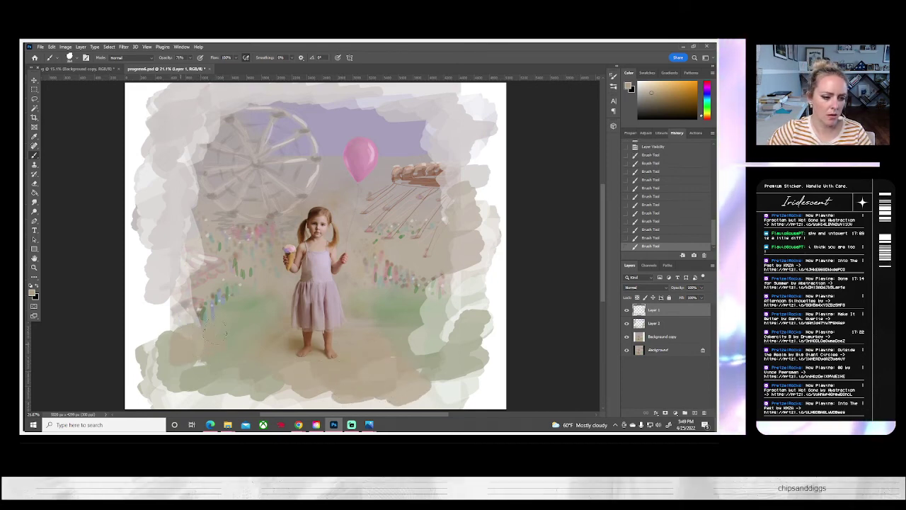
{"action": "left_click_drag", "start_coordinate": [190, 340], "coordinate": [256, 343]}
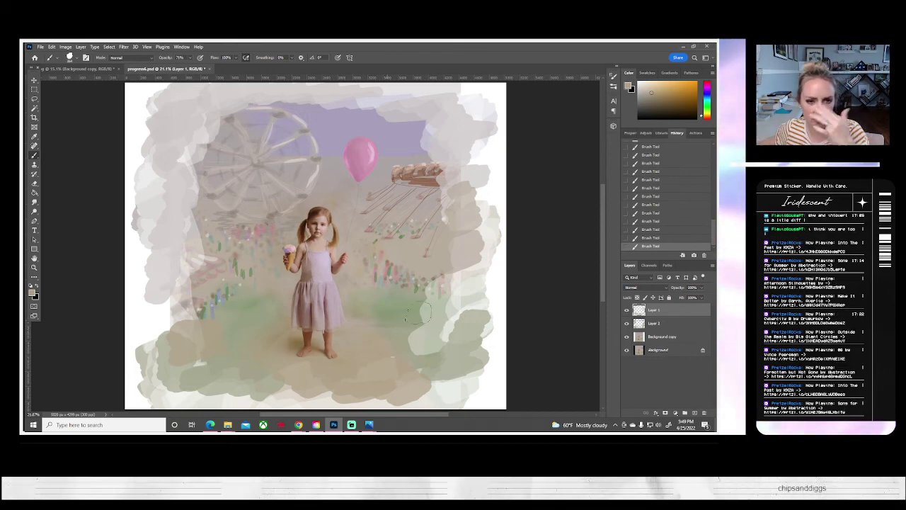
- Merge the two paint layers, and merge the result with the Background copy layer
{"action": "right_click", "coordinate": [653, 326]}
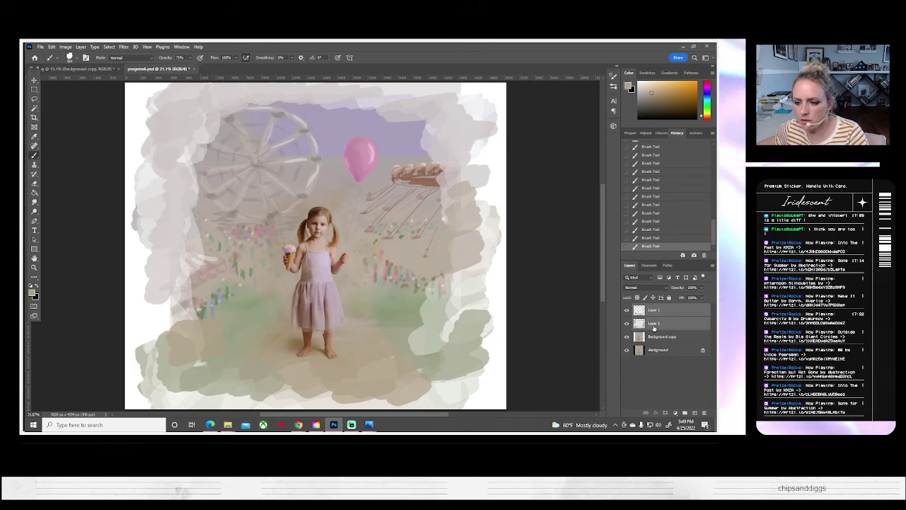
{"action": "left_click", "coordinate": [567, 331]}
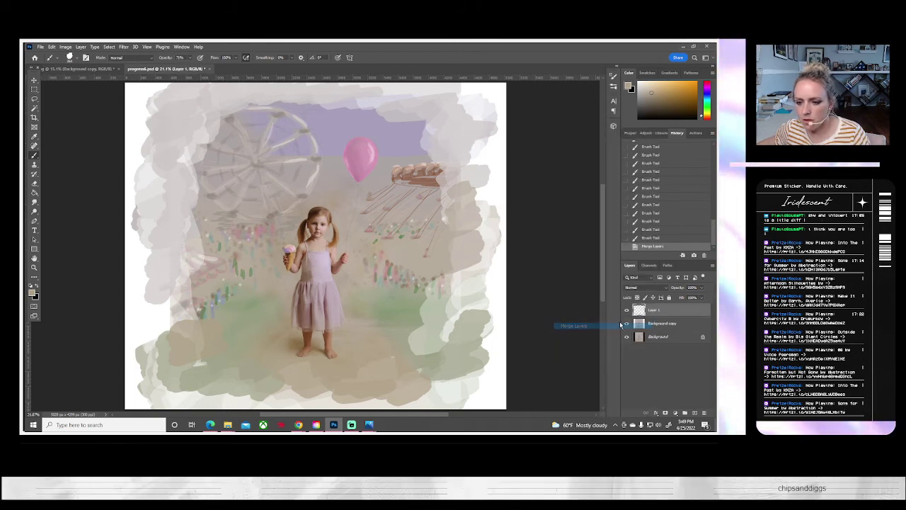
{"action": "left_click", "coordinate": [626, 311]}
{"action": "left_click", "coordinate": [626, 312]}
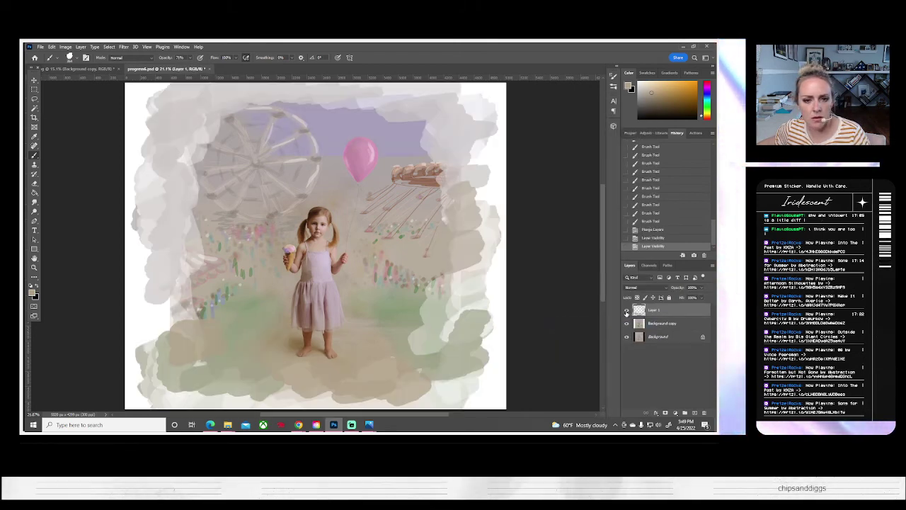
{"action": "right_click", "coordinate": [652, 323]}
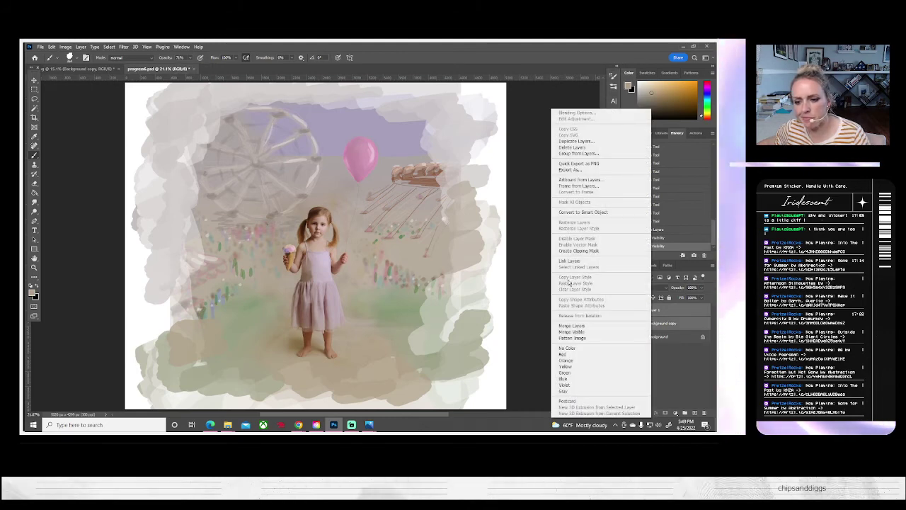
{"action": "left_click", "coordinate": [569, 331]}
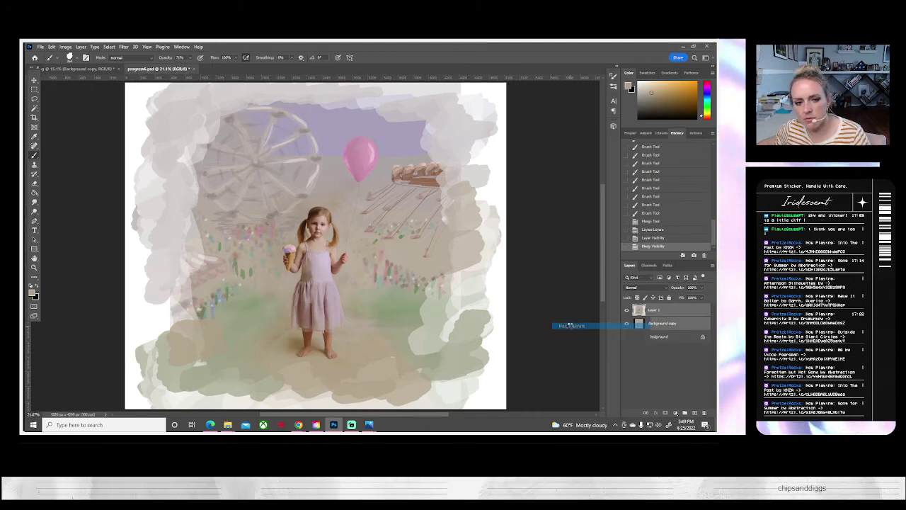
- Duplicate the merged Layer 1 within the same document
{"action": "right_click", "coordinate": [653, 315]}
{"action": "left_click", "coordinate": [575, 141]}
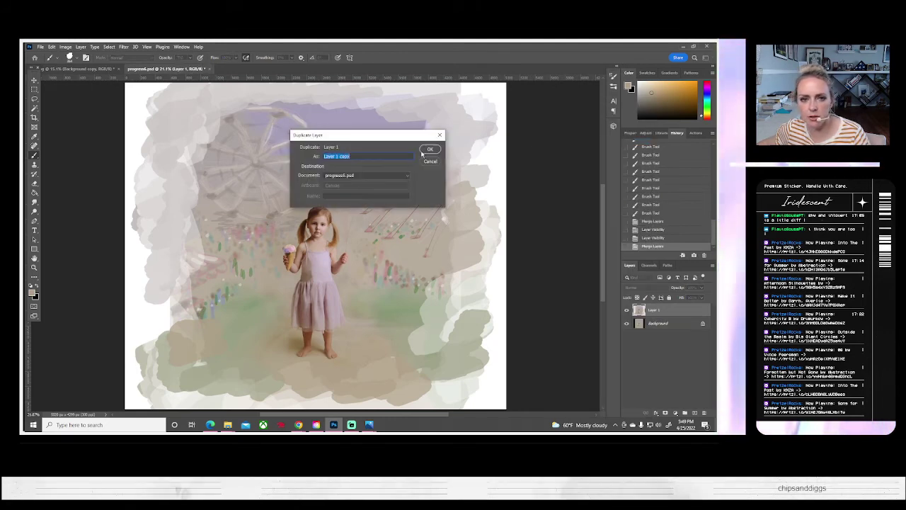
{"action": "key", "text": "Return"}
- Save the document as a new Photoshop file, progress7.psd, with maximum compatibility on
{"action": "left_click", "coordinate": [40, 47]}
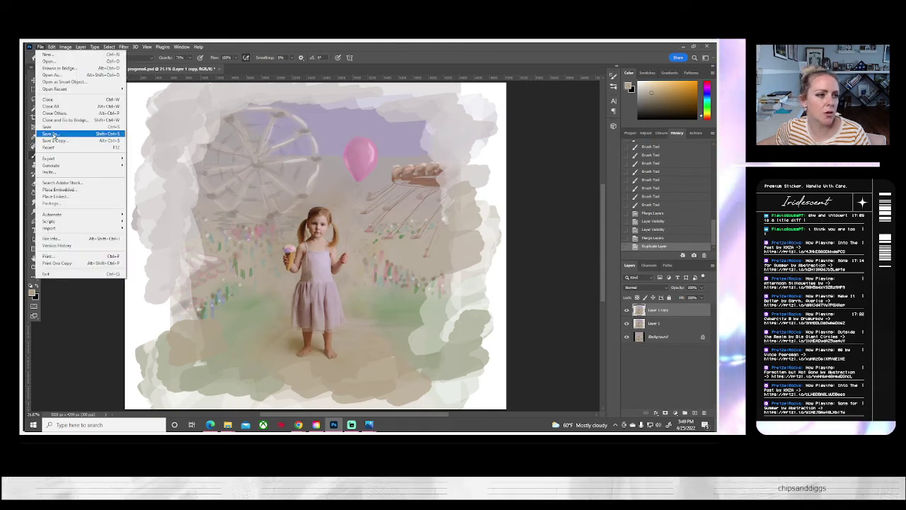
{"action": "left_click", "coordinate": [53, 134]}
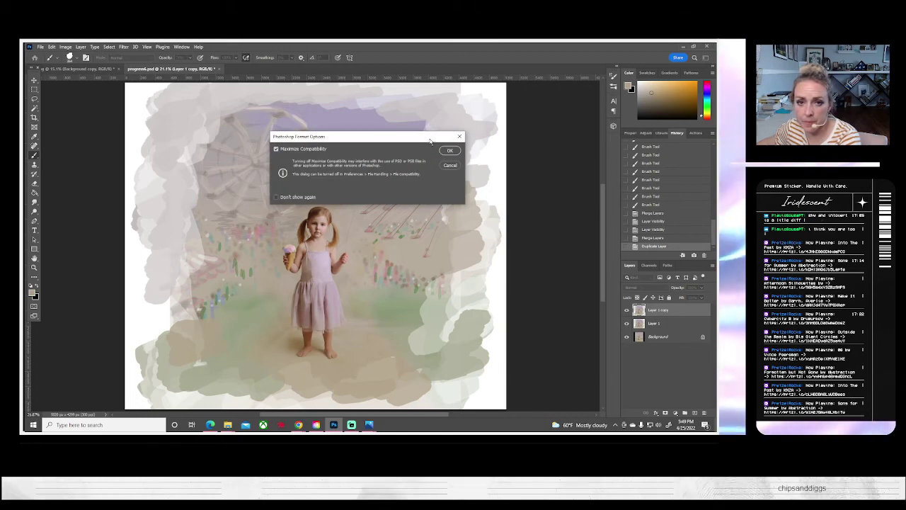
{"action": "left_click", "coordinate": [450, 151]}
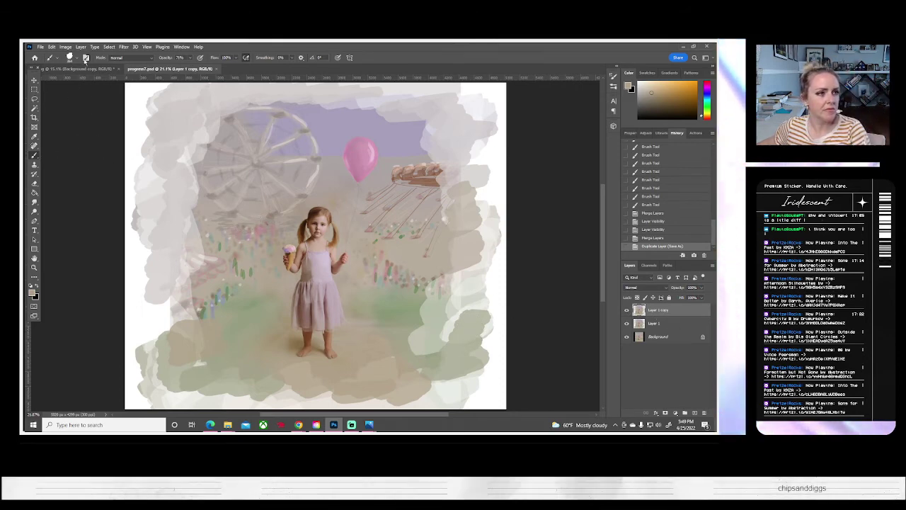
- Shrink the brush, sample the brown of the swing ride's canopy, and dab it past the canopy's right end
{"action": "left_click", "coordinate": [78, 60]}
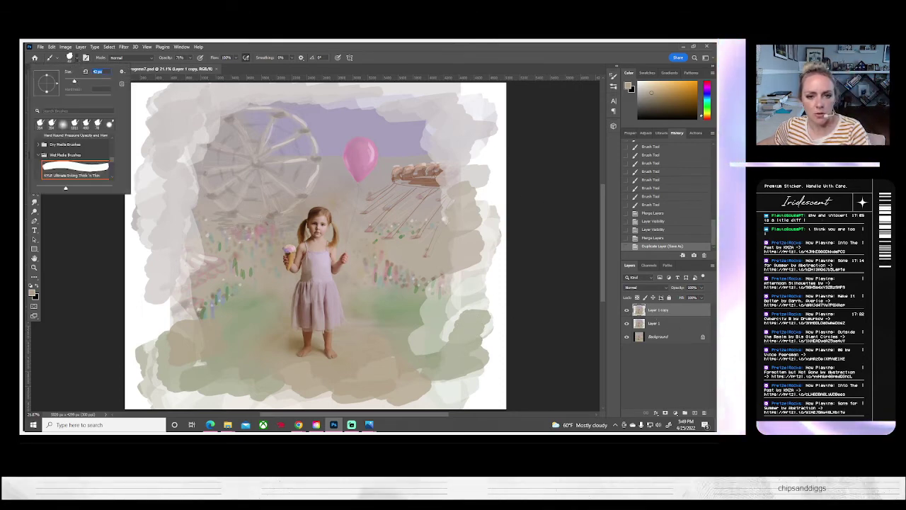
{"action": "left_click", "coordinate": [430, 172], "text": "alt"}
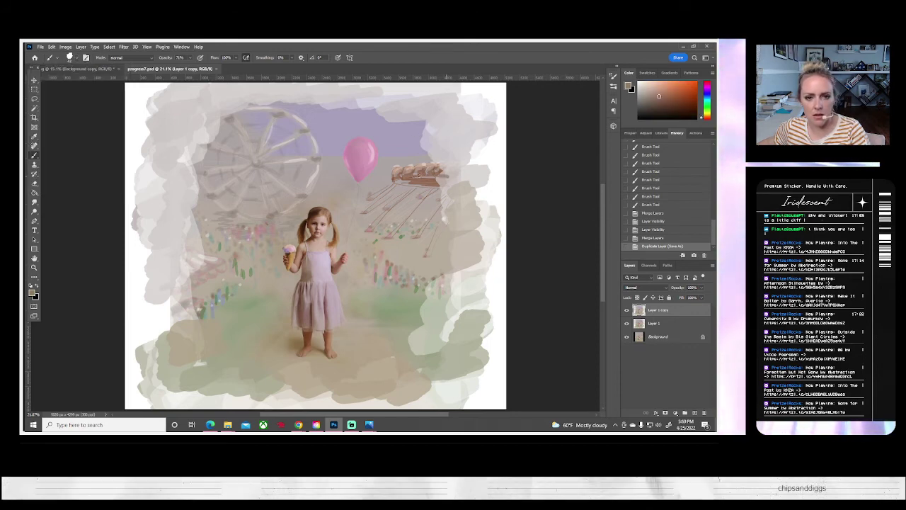
{"action": "left_click", "coordinate": [453, 173]}
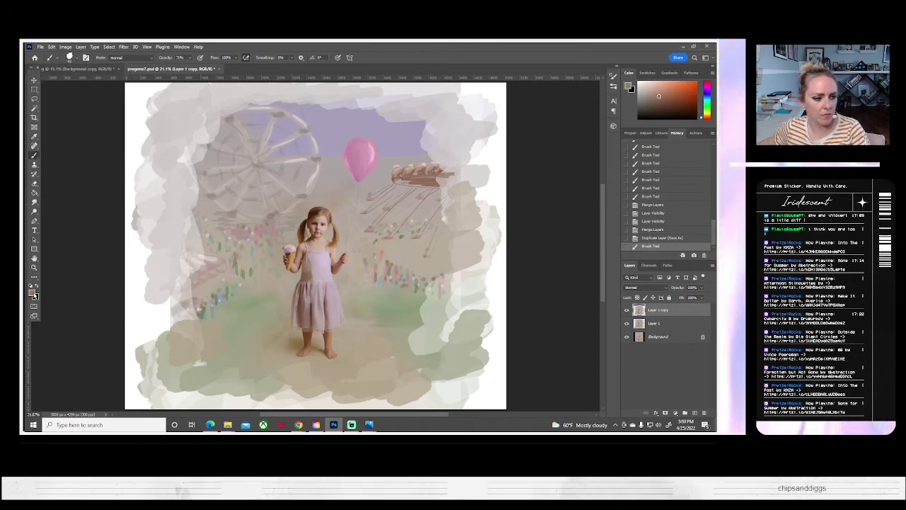
- Set the foreground colour to dark brown 6d4f3f and paint shading strokes on the swing ride's canopy and the Ferris wheel
{"action": "left_click", "coordinate": [32, 292]}
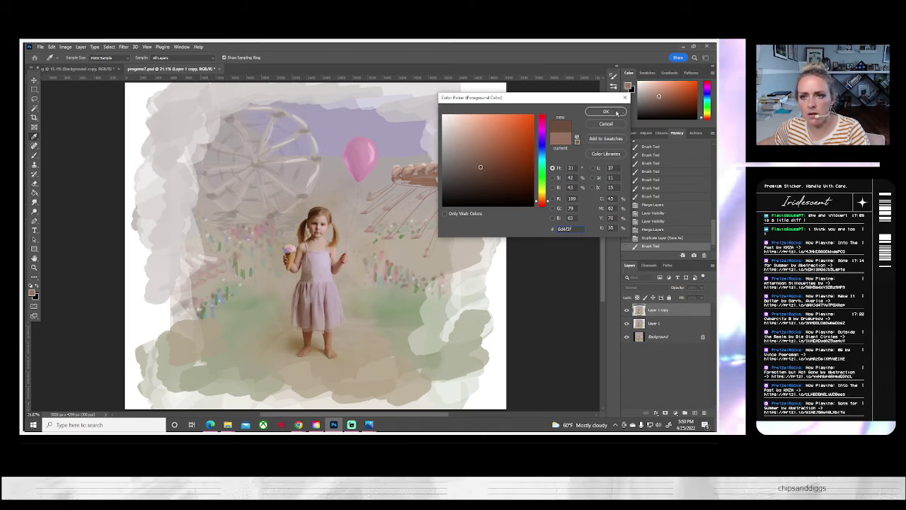
{"action": "left_click", "coordinate": [606, 111]}
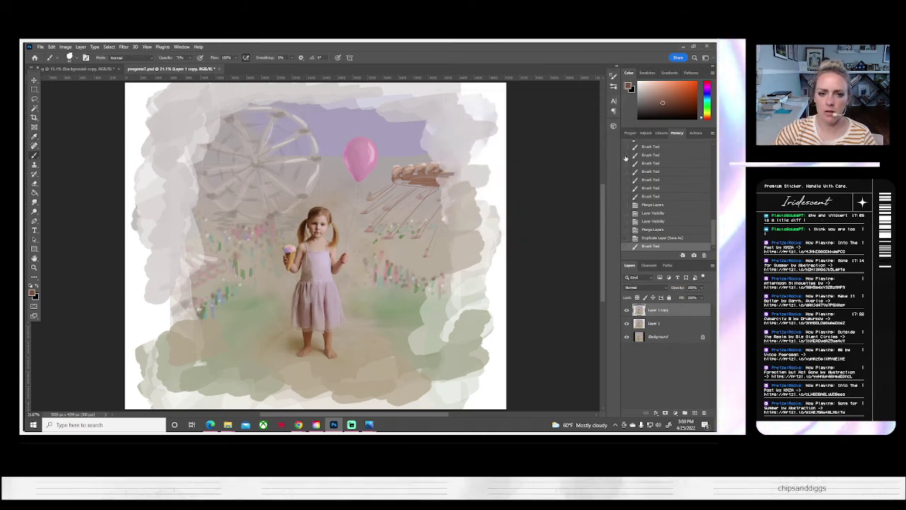
{"action": "scroll", "coordinate": [411, 177], "scroll_direction": "right", "scroll_amount": 1}
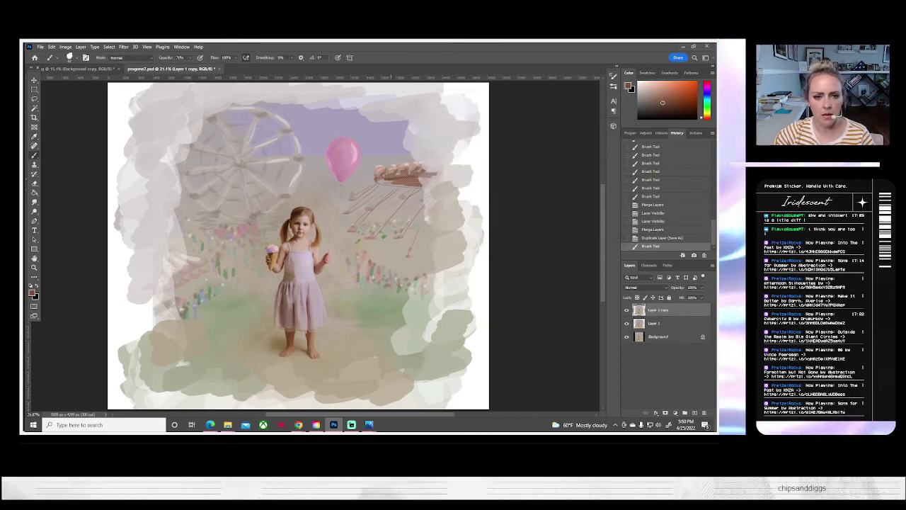
{"action": "left_click_drag", "start_coordinate": [423, 176], "coordinate": [397, 179]}
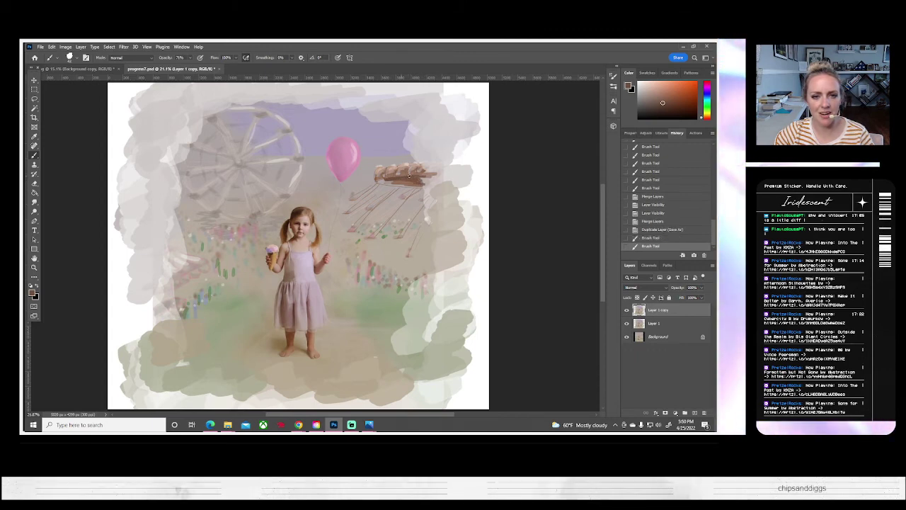
{"action": "mouse_move", "coordinate": [414, 177]}
{"action": "left_mouse_down"}
{"action": "mouse_move", "coordinate": [399, 177]}
{"action": "mouse_move", "coordinate": [407, 178]}
{"action": "left_mouse_up"}
{"action": "left_click_drag", "start_coordinate": [403, 171], "coordinate": [394, 172]}
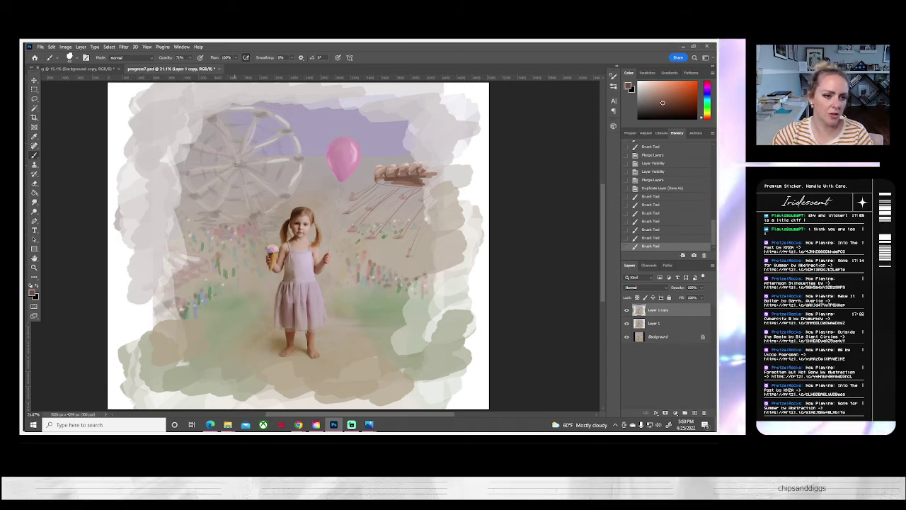
{"action": "mouse_move", "coordinate": [242, 165]}
{"action": "left_mouse_down"}
{"action": "mouse_move", "coordinate": [214, 186]}
{"action": "mouse_move", "coordinate": [182, 174]}
{"action": "mouse_move", "coordinate": [216, 215]}
{"action": "mouse_move", "coordinate": [262, 219]}
{"action": "left_mouse_up"}
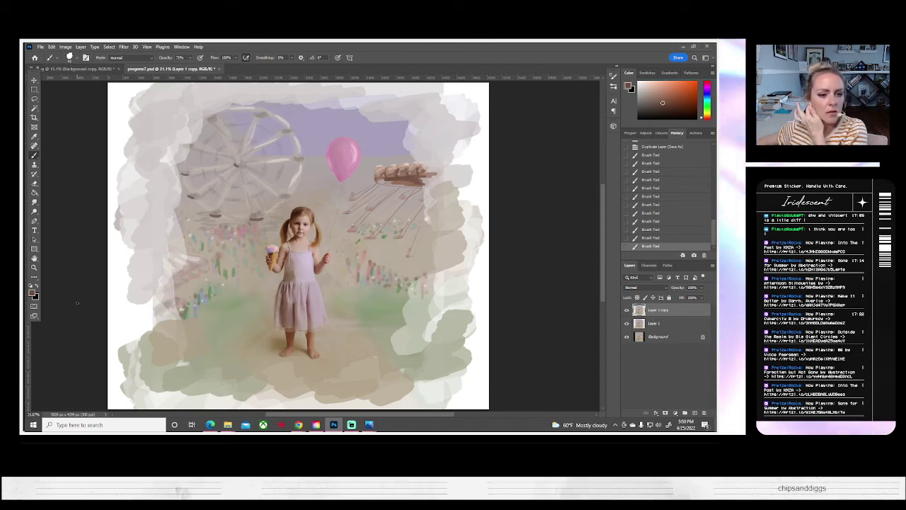
- Duplicate the Layer 1 copy layer as Layer 1 copy 2
{"action": "right_click", "coordinate": [652, 315]}
{"action": "left_click", "coordinate": [616, 137]}
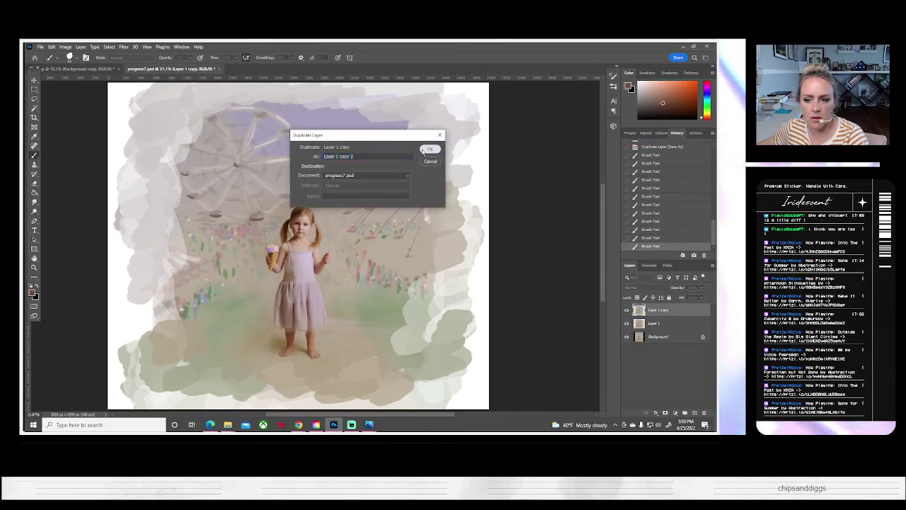
{"action": "key", "text": "Return"}
- Open the Filter Gallery on Layer 1 copy 2 and fit the whole image in its preview
{"action": "left_click", "coordinate": [124, 47]}
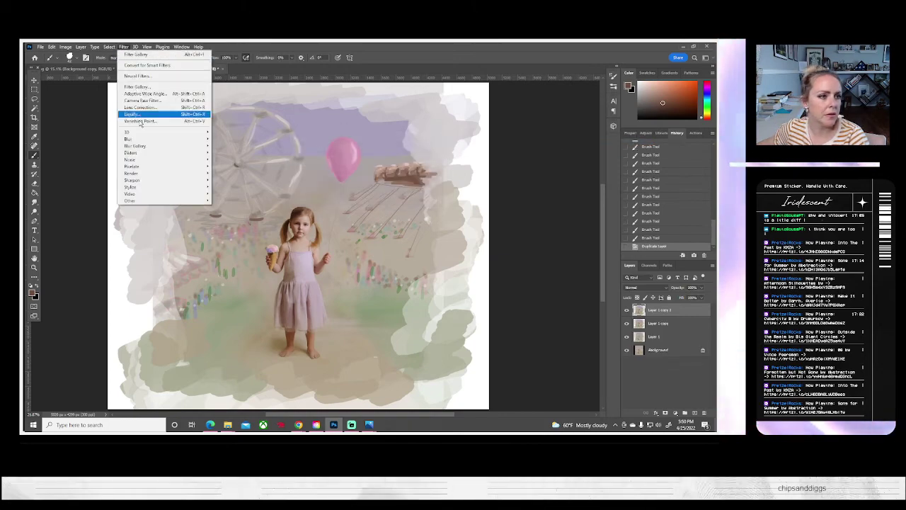
{"action": "left_click", "coordinate": [128, 86]}
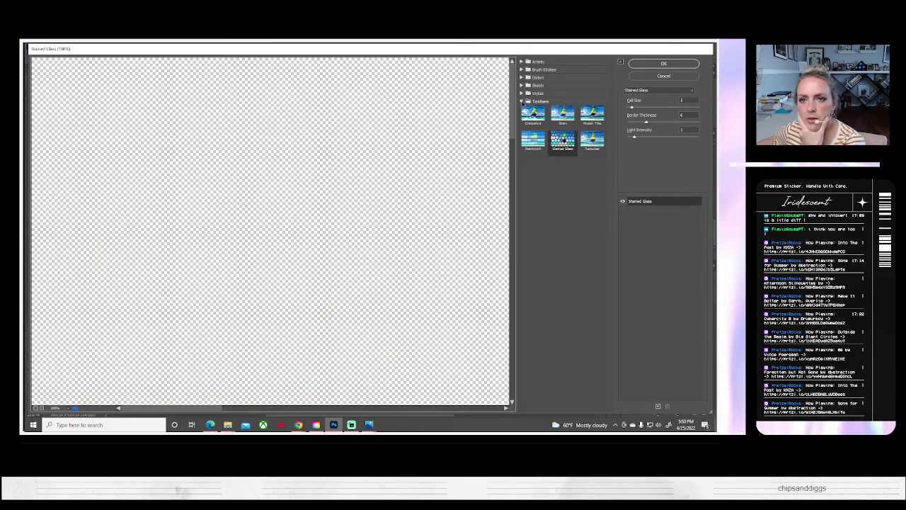
{"action": "left_click", "coordinate": [522, 101]}
{"action": "left_click", "coordinate": [522, 77]}
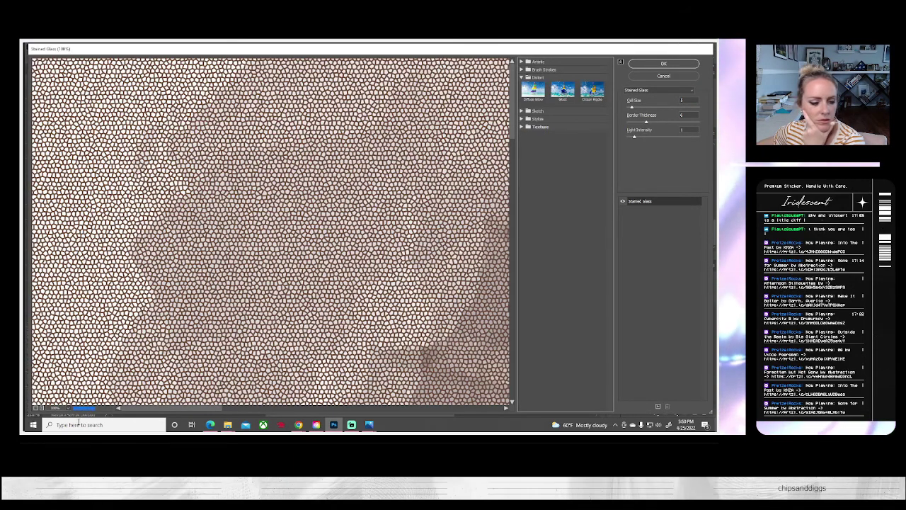
{"action": "left_click", "coordinate": [35, 409]}
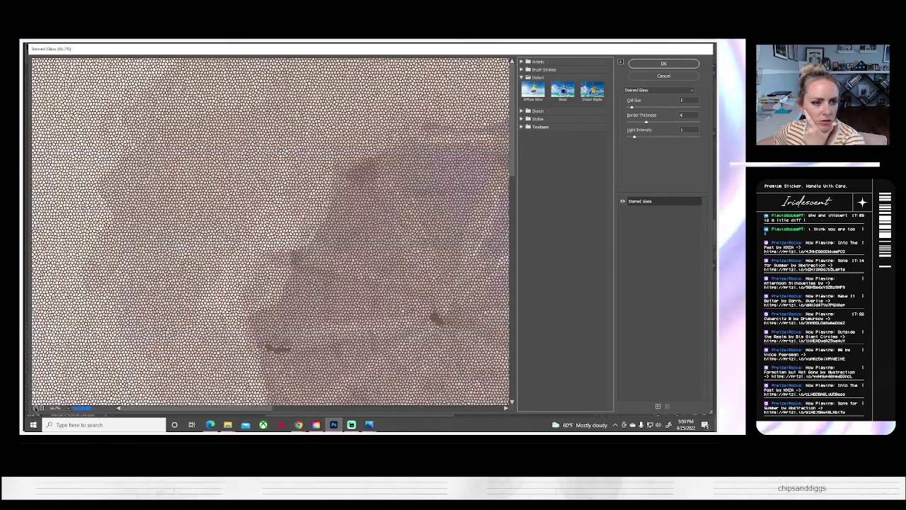
{"action": "left_click", "coordinate": [35, 408]}
{"action": "left_click", "coordinate": [36, 408]}
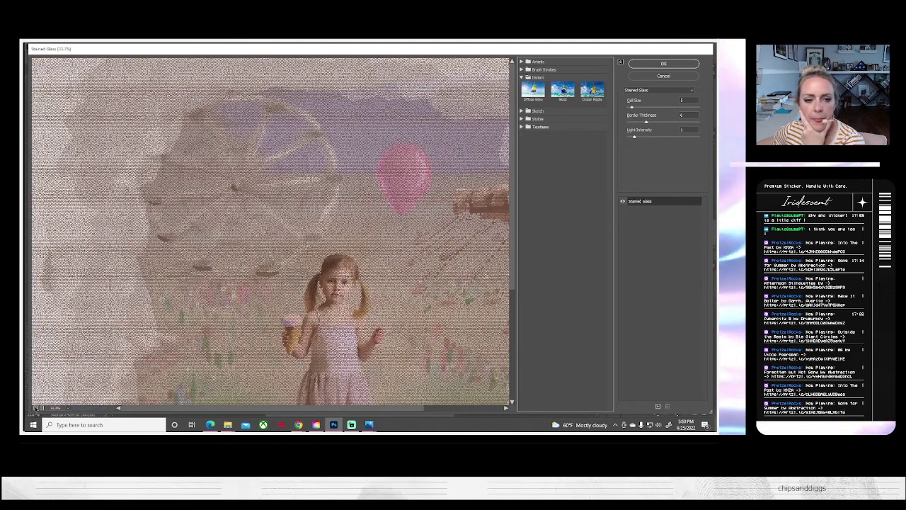
{"action": "left_click", "coordinate": [35, 408]}
- Preview the Crosshatch, Accented Edges, Ink Outlines, Sprayed Strokes and Spatter brush stroke effects on the portrait
{"action": "left_click", "coordinate": [522, 69]}
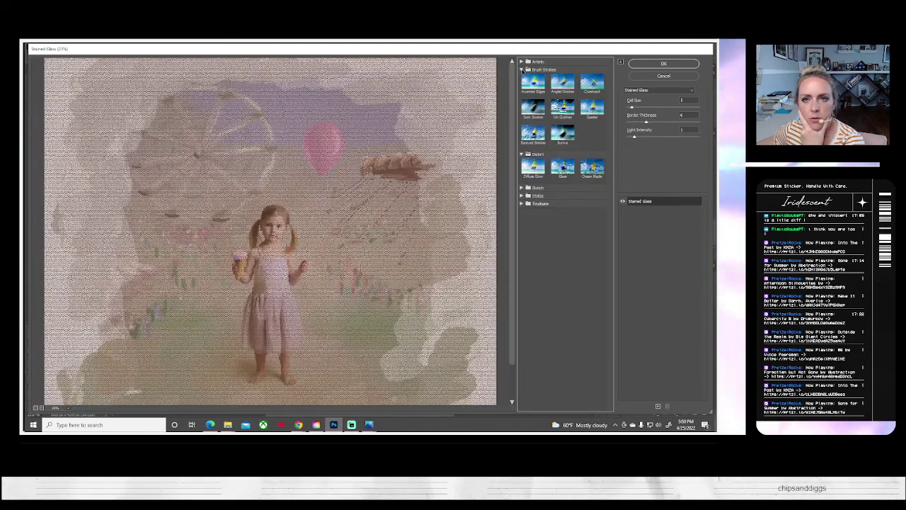
{"action": "left_click", "coordinate": [593, 84]}
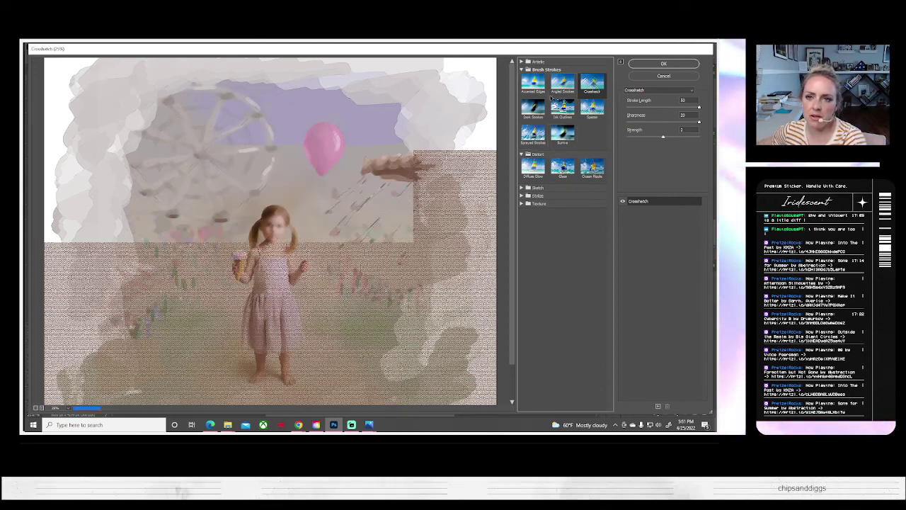
{"action": "left_click", "coordinate": [533, 84]}
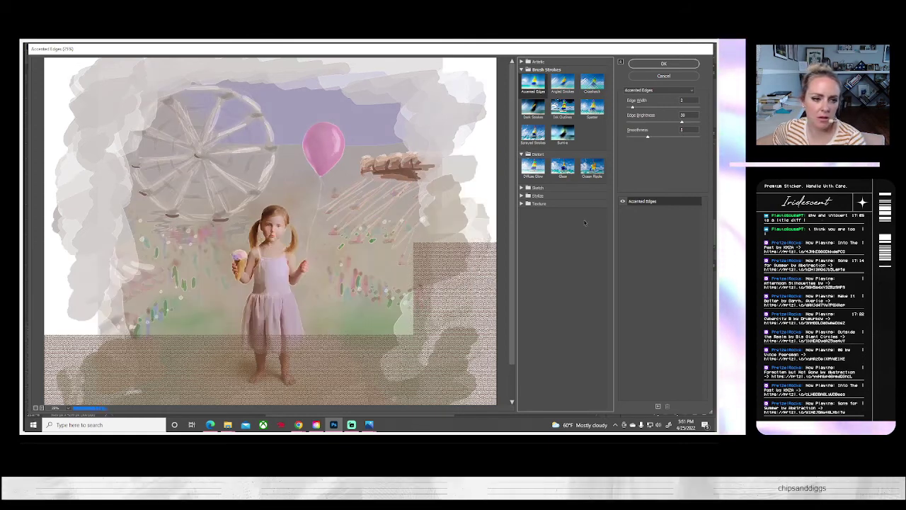
{"action": "left_click", "coordinate": [563, 107]}
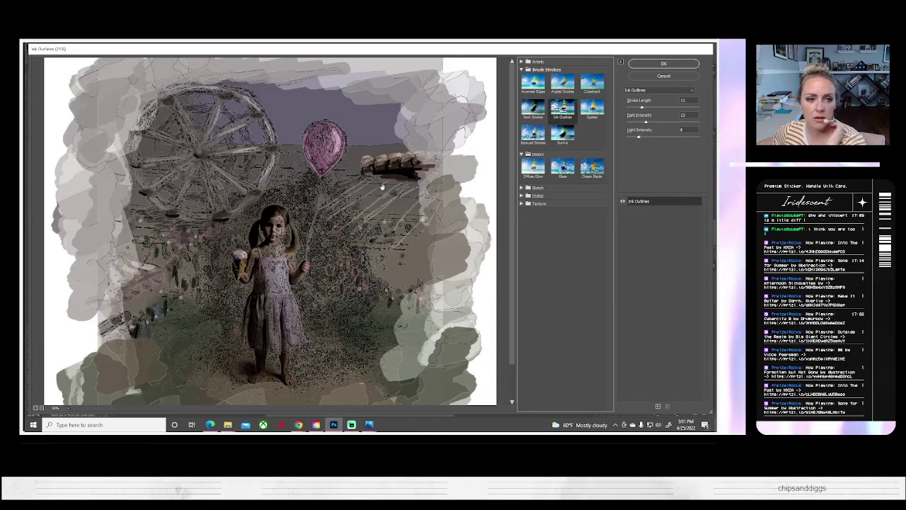
{"action": "left_click", "coordinate": [534, 134]}
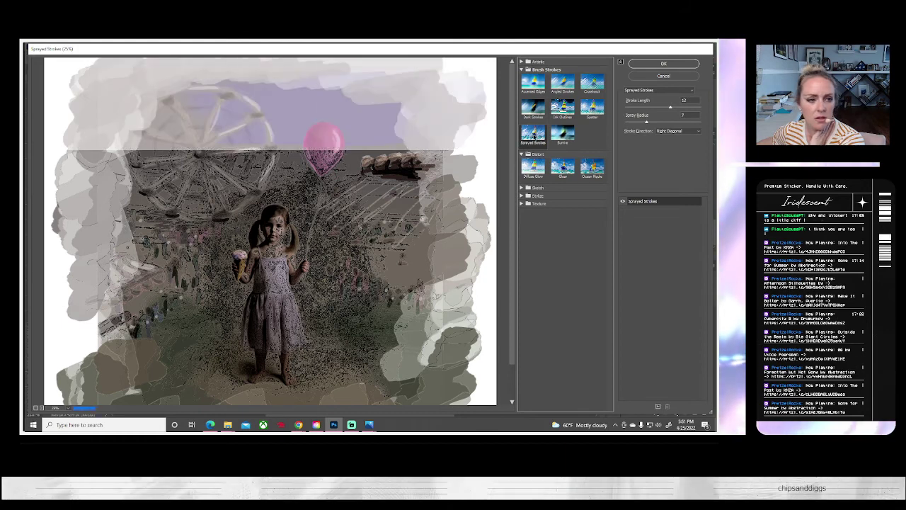
{"action": "left_click", "coordinate": [602, 108]}
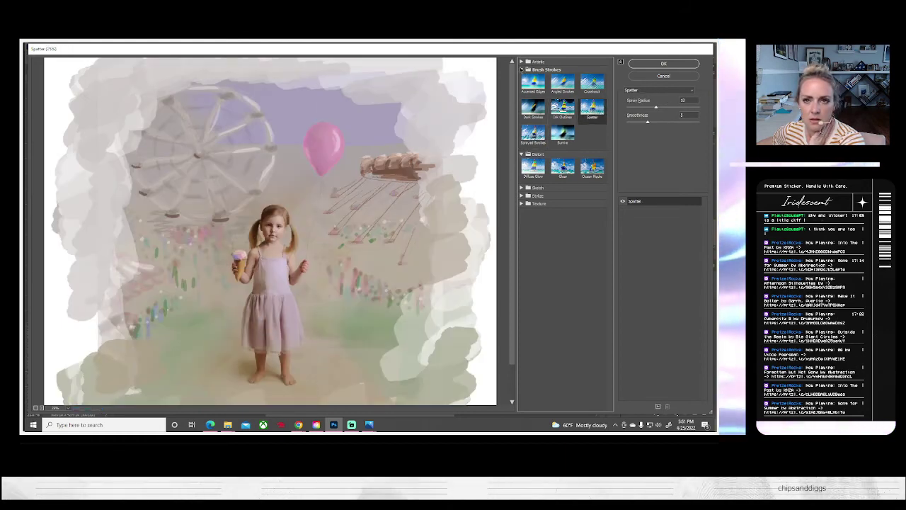
- Preview the Ocean Ripple, Glass and Diffuse Glow distortion effects on the portrait
{"action": "left_click", "coordinate": [522, 70]}
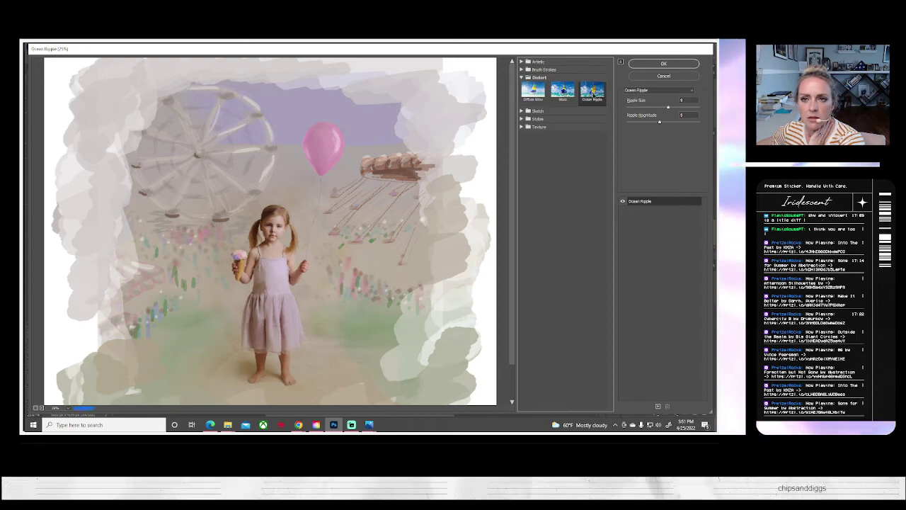
{"action": "left_click", "coordinate": [593, 91]}
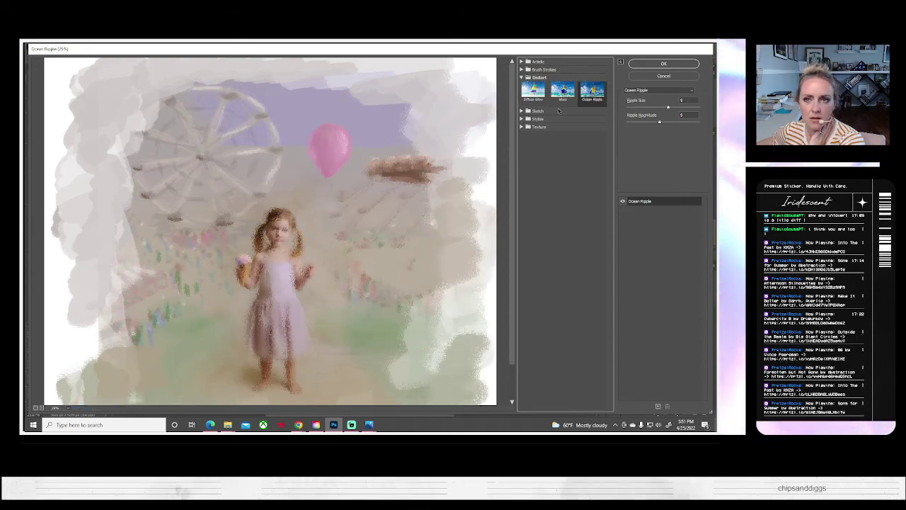
{"action": "left_click", "coordinate": [563, 90]}
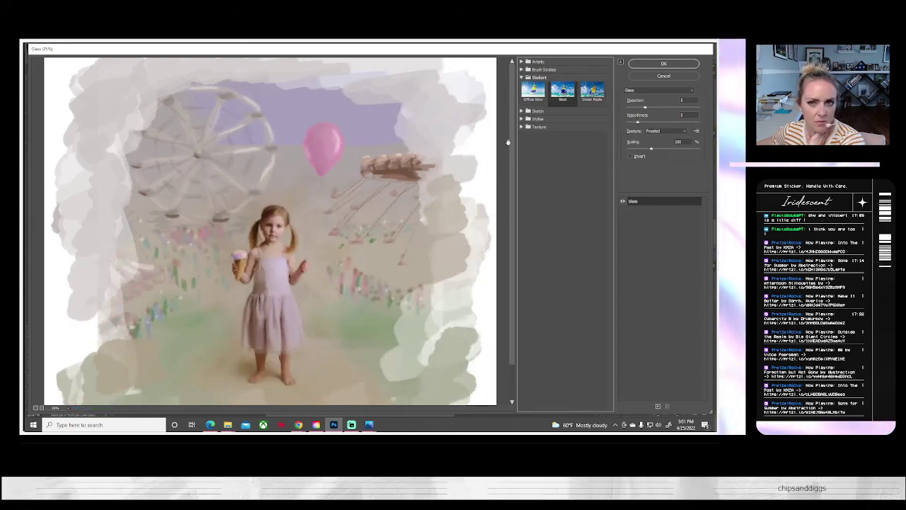
{"action": "left_click", "coordinate": [532, 94]}
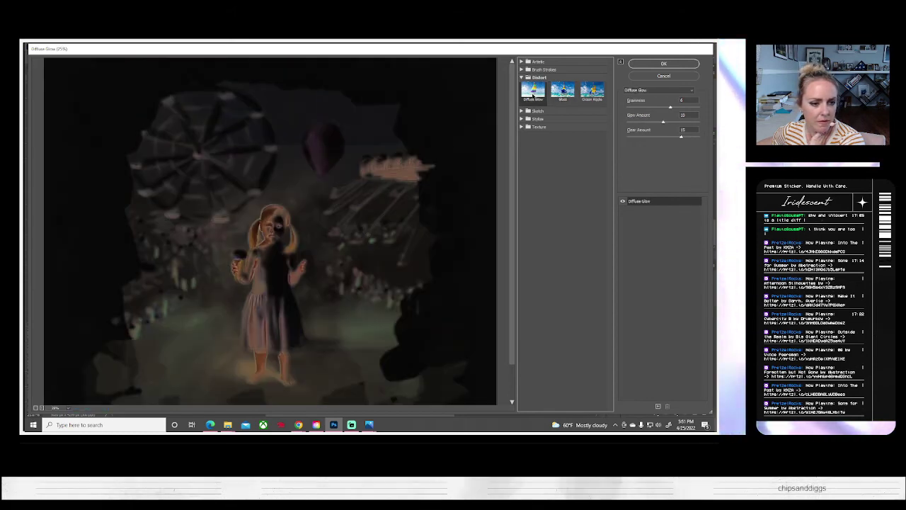
{"action": "left_click", "coordinate": [522, 78]}
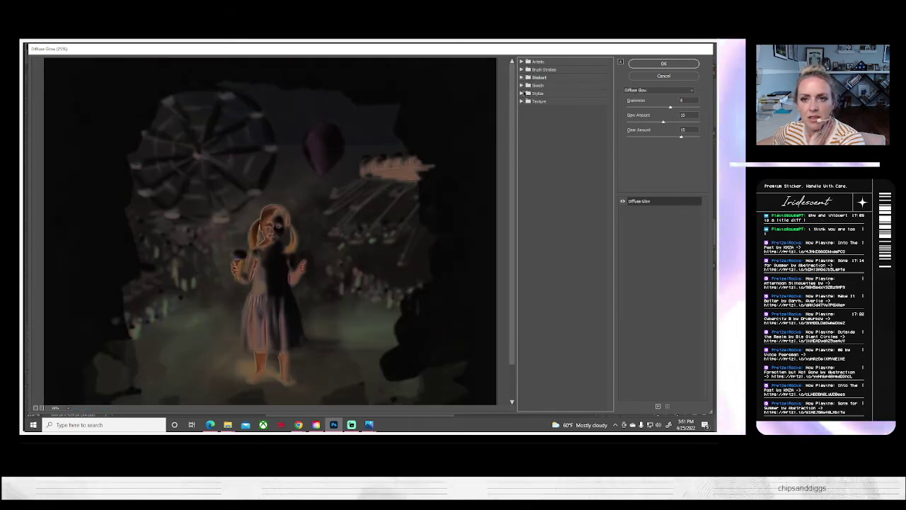
- Preview the Graphic Pen, Bas Relief and Water Paper sketch effects on the portrait
{"action": "left_click", "coordinate": [522, 85]}
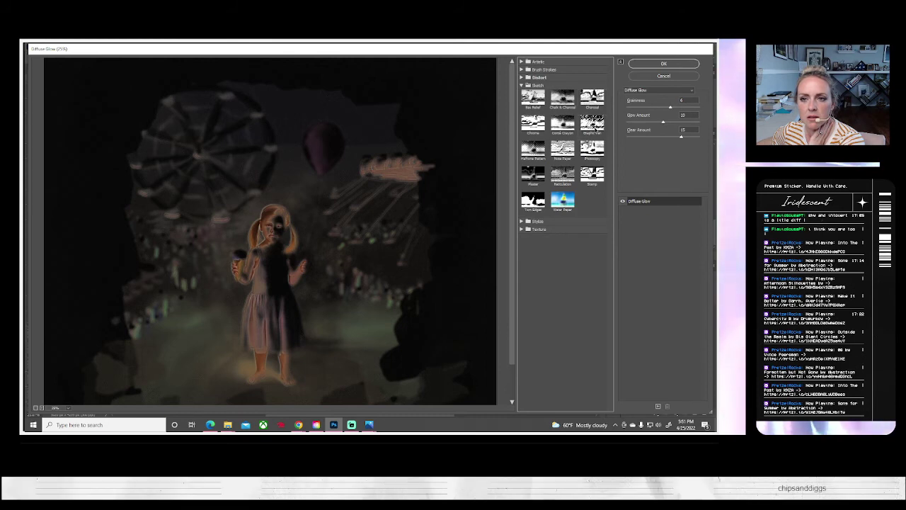
{"action": "left_click", "coordinate": [592, 123]}
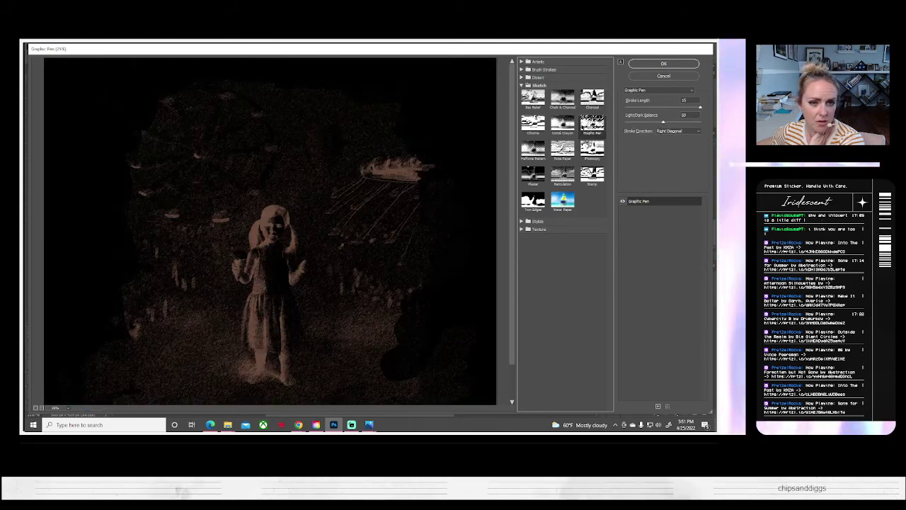
{"action": "left_click", "coordinate": [529, 102]}
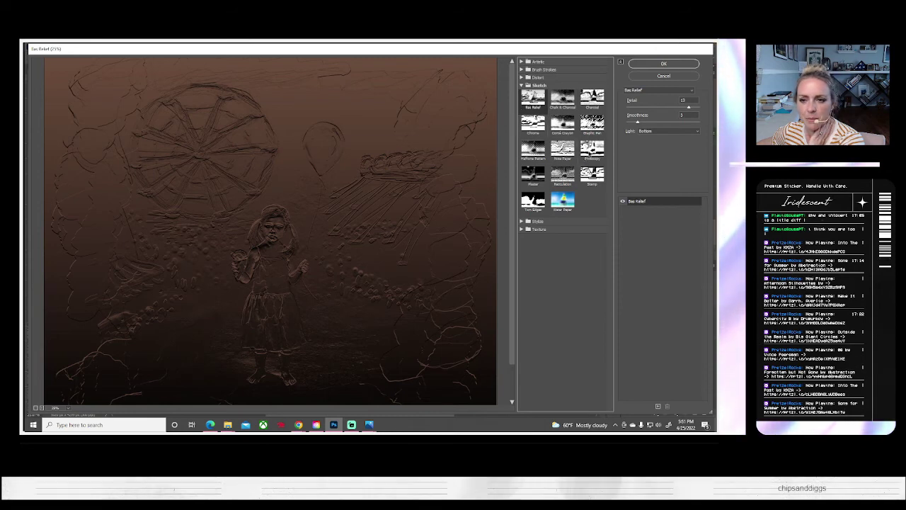
{"action": "left_click", "coordinate": [569, 205]}
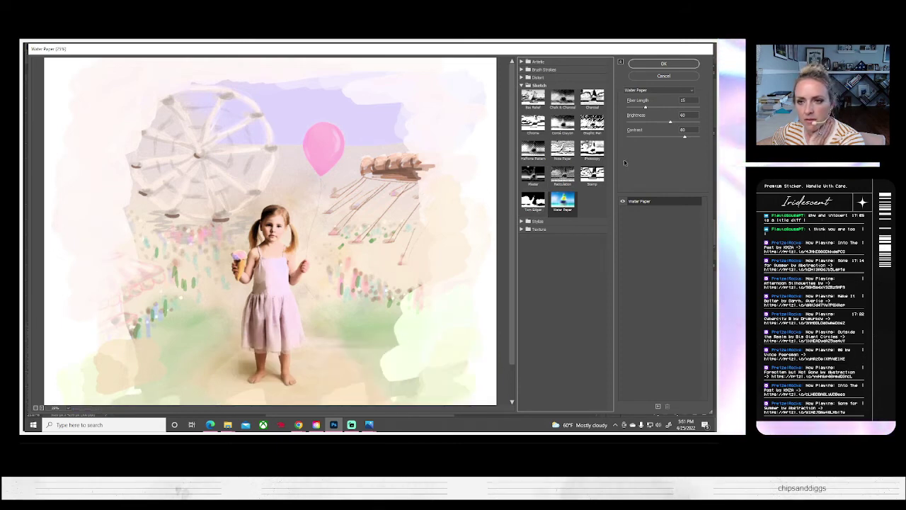
{"action": "left_click", "coordinate": [539, 85]}
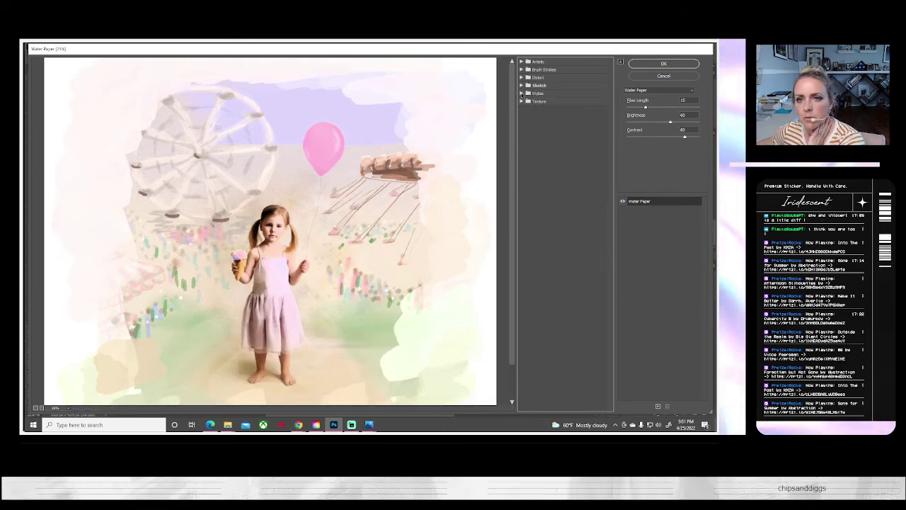
- Preview the Glowing Edges stylize effect on the portrait
{"action": "left_click", "coordinate": [537, 93]}
{"action": "left_click", "coordinate": [533, 107]}
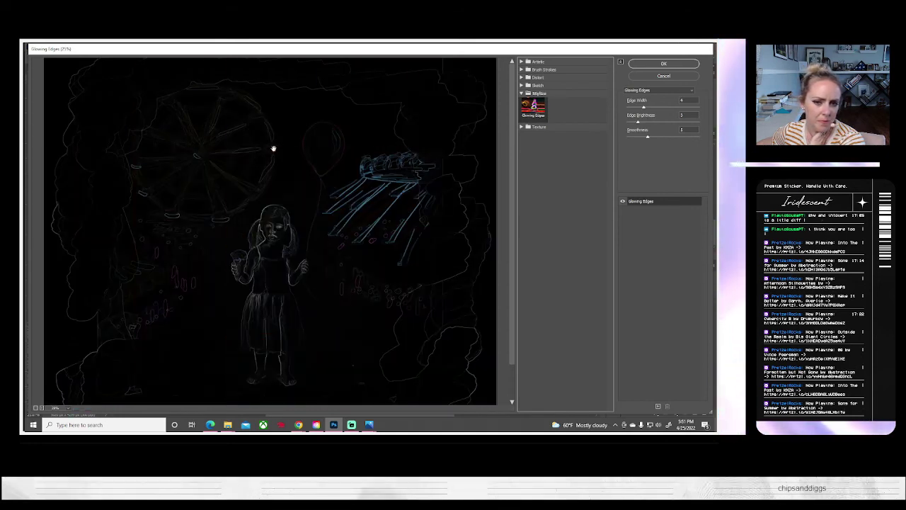
{"action": "left_click", "coordinate": [522, 93]}
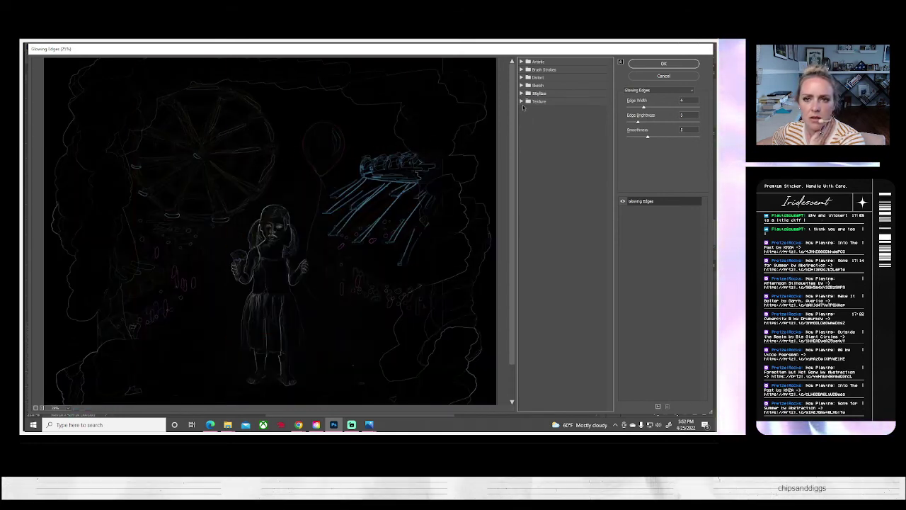
- Compare the Mosaic Tiles, Patchwork and Craquelure texture effects on the portrait
{"action": "left_click", "coordinate": [522, 101]}
{"action": "left_click", "coordinate": [592, 115]}
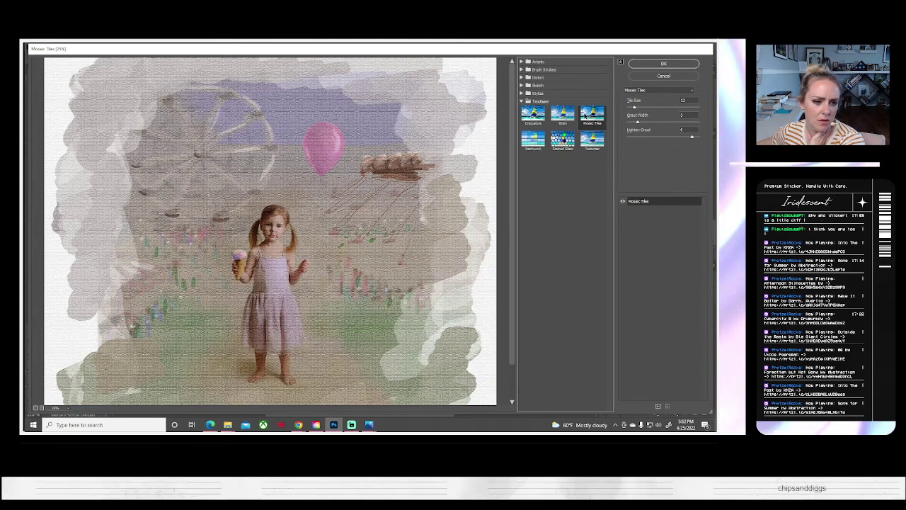
{"action": "left_click", "coordinate": [532, 141]}
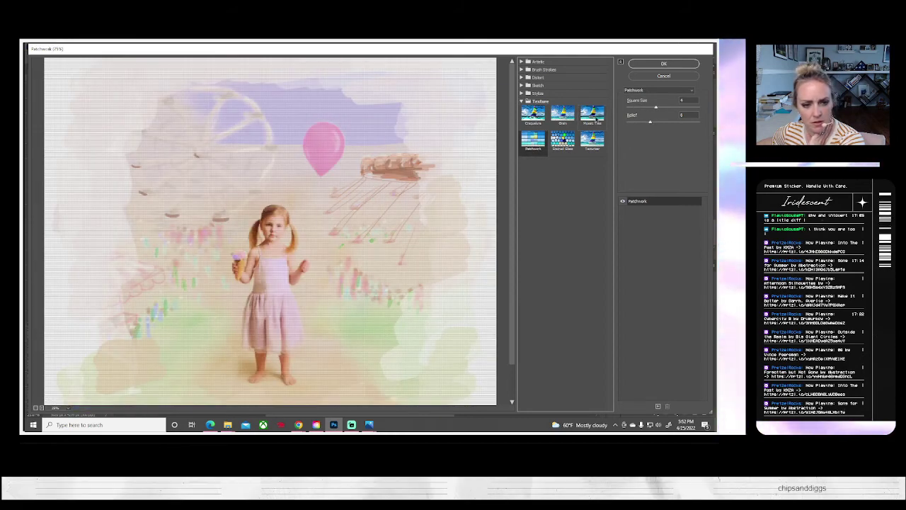
{"action": "left_click", "coordinate": [592, 115]}
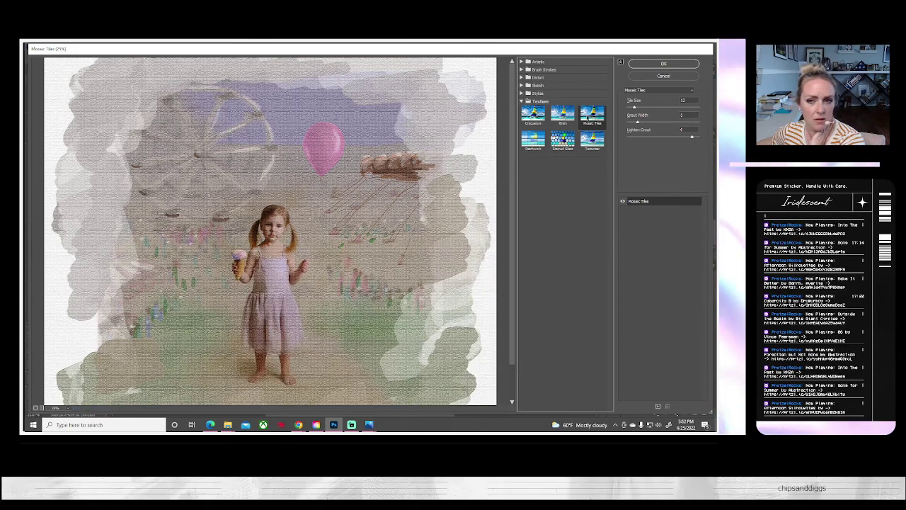
{"action": "left_click", "coordinate": [533, 115]}
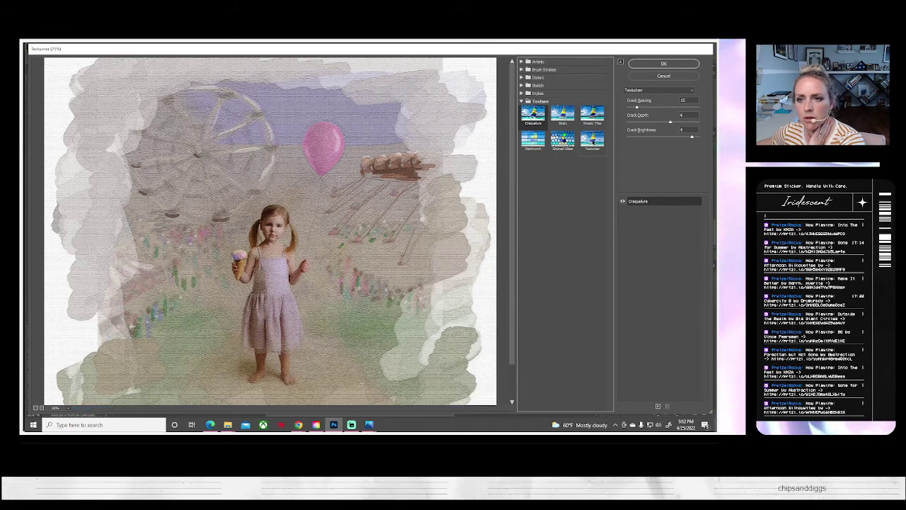
- Apply Texturizer with the Canvas texture, 147% scaling, relief 4 and light from the top, and lower the layer's opacity
{"action": "left_click", "coordinate": [592, 139]}
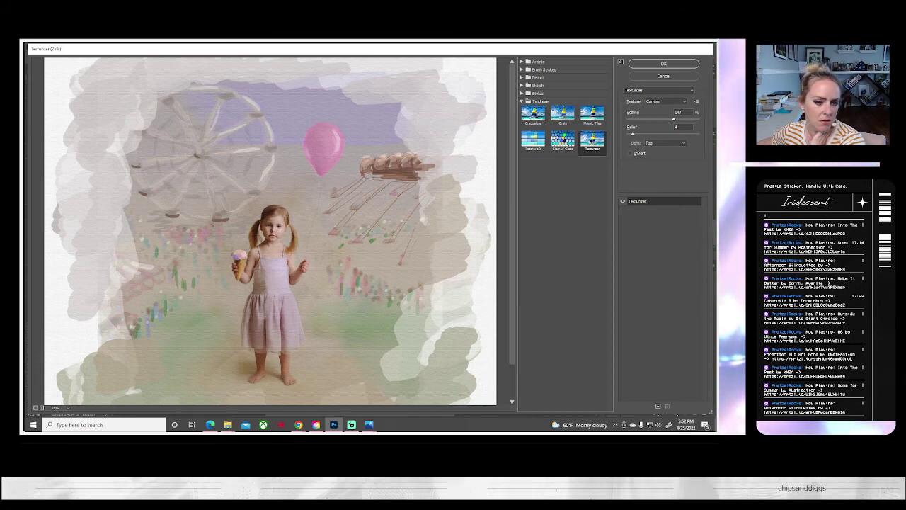
{"action": "left_click", "coordinate": [663, 64]}
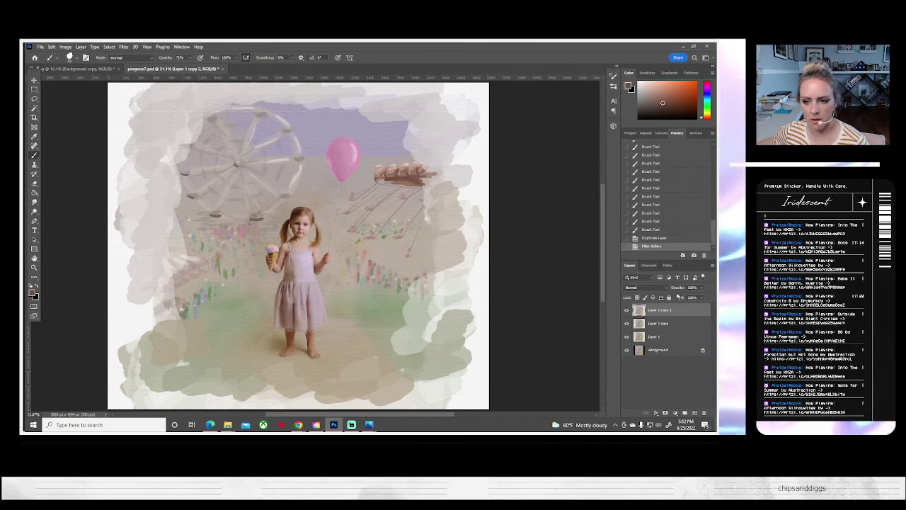
{"action": "left_click", "coordinate": [701, 288]}
{"action": "left_click", "coordinate": [688, 297]}
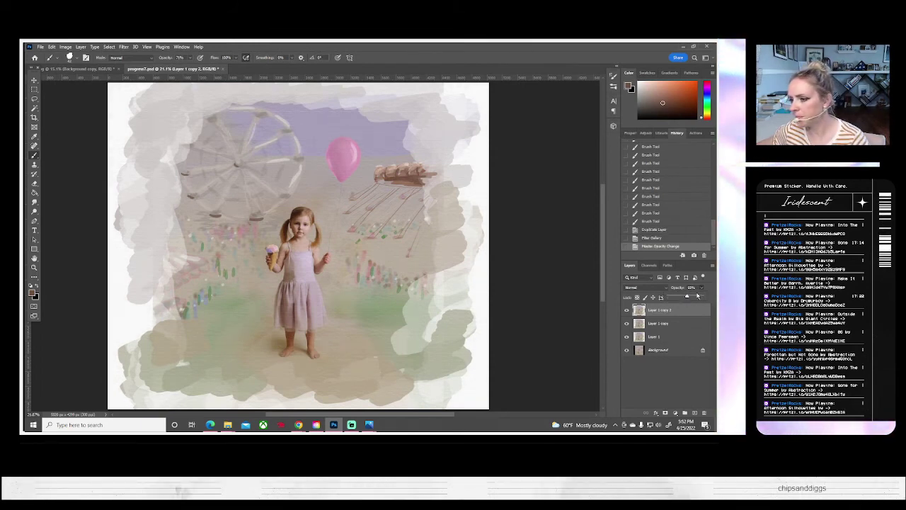
- Merge the textured Layer 1 copy 2 with the Layer 1 copy layer beneath it
{"action": "left_click", "coordinate": [673, 324], "text": "shift"}
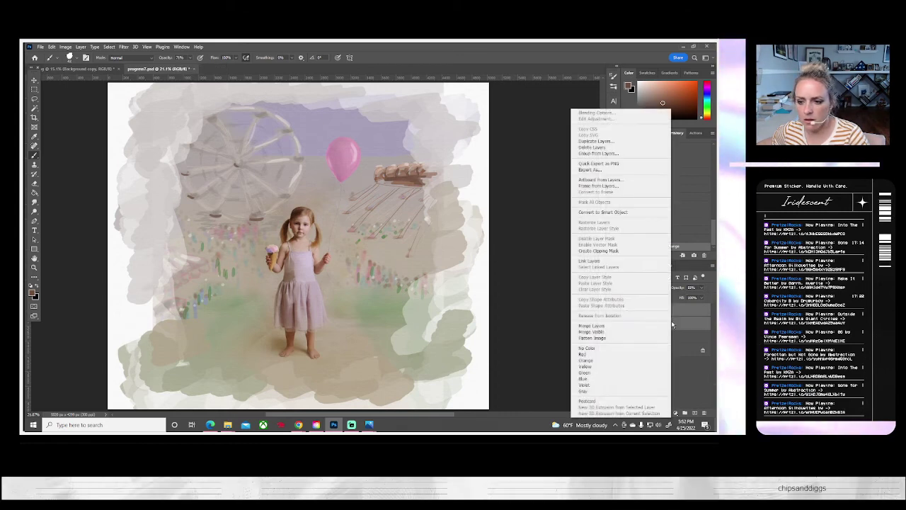
{"action": "right_click", "coordinate": [671, 324]}
{"action": "left_click", "coordinate": [591, 325]}
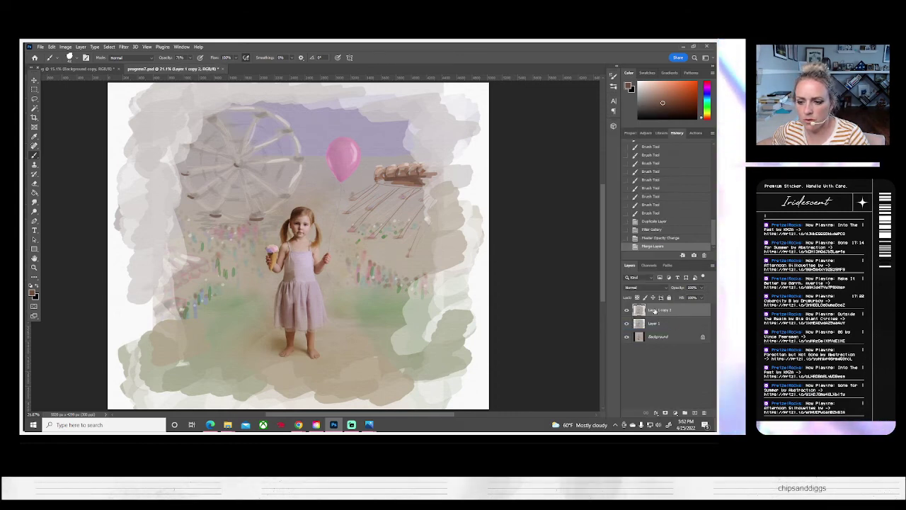
- Duplicate the merged layer as Layer 1 copy 3
{"action": "right_click", "coordinate": [653, 309]}
{"action": "left_click", "coordinate": [577, 141]}
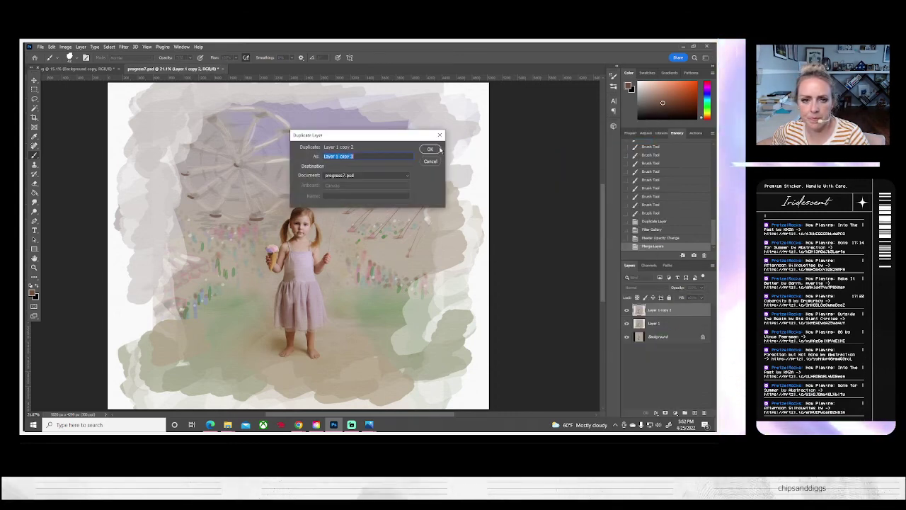
{"action": "left_click", "coordinate": [438, 150]}
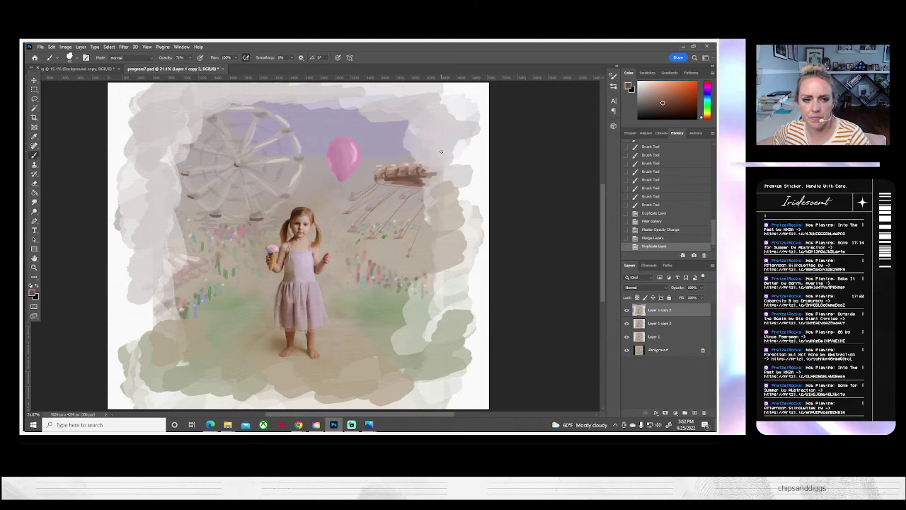
- Open the Filter Gallery on the duplicated top layer and preview the artistic Dry Brush effect on the whole portrait
{"action": "left_click", "coordinate": [146, 46]}
{"action": "mouse_move", "coordinate": [125, 47]}
{"action": "left_click", "coordinate": [145, 87]}
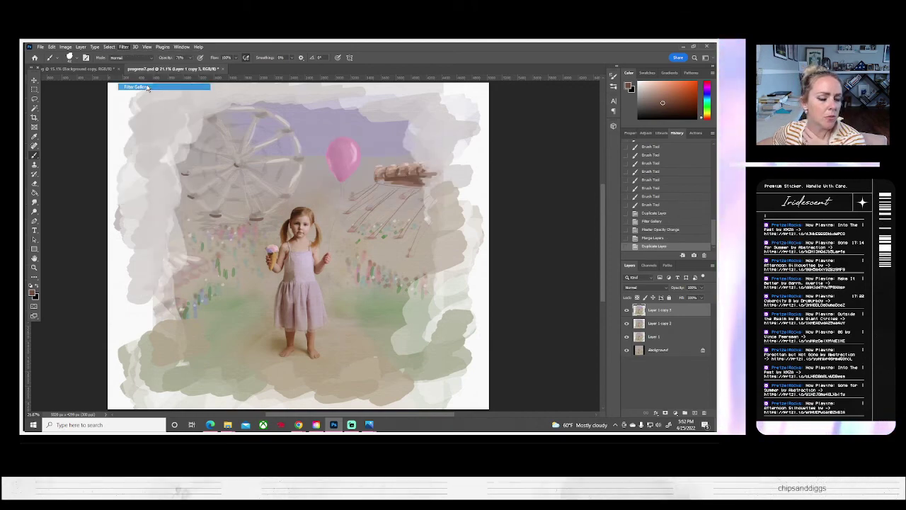
{"action": "key", "text": "ctrl+alt+f"}
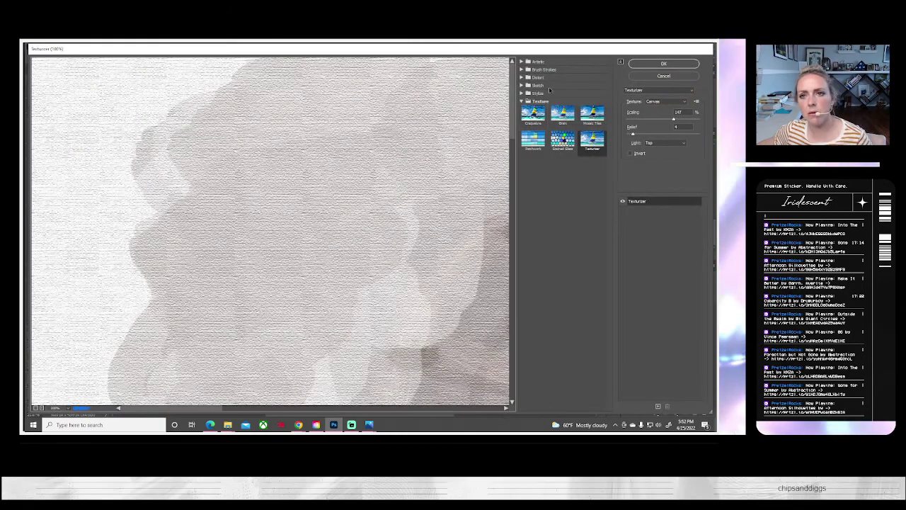
{"action": "left_click", "coordinate": [523, 62]}
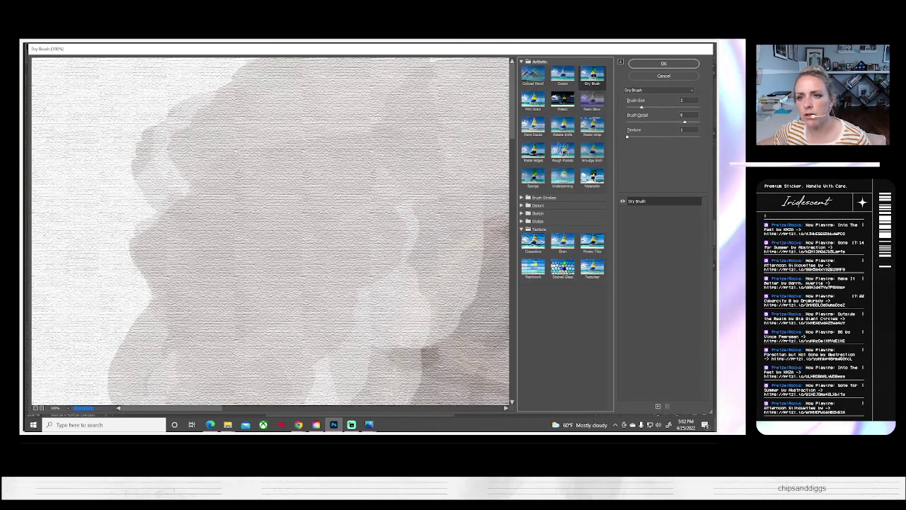
{"action": "left_click", "coordinate": [592, 74]}
{"action": "left_click", "coordinate": [36, 409]}
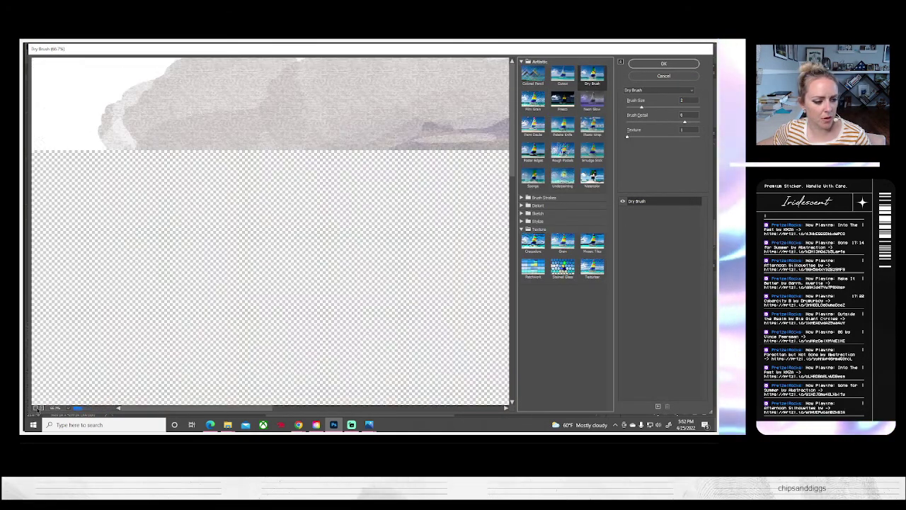
{"action": "left_click", "coordinate": [36, 408]}
{"action": "left_click", "coordinate": [36, 409]}
{"action": "left_click", "coordinate": [35, 409]}
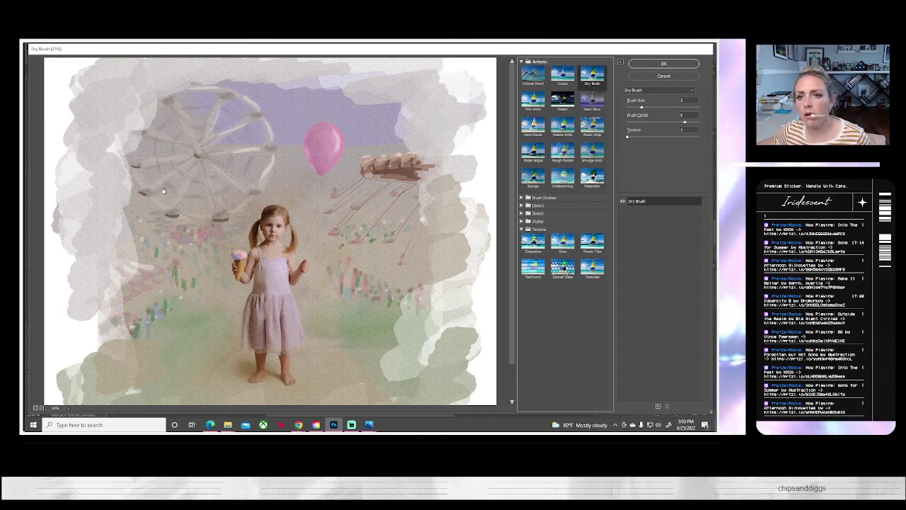
- Compare the Colored Pencil and Cutout effects with Dry Brush on the portrait
{"action": "left_click", "coordinate": [533, 73]}
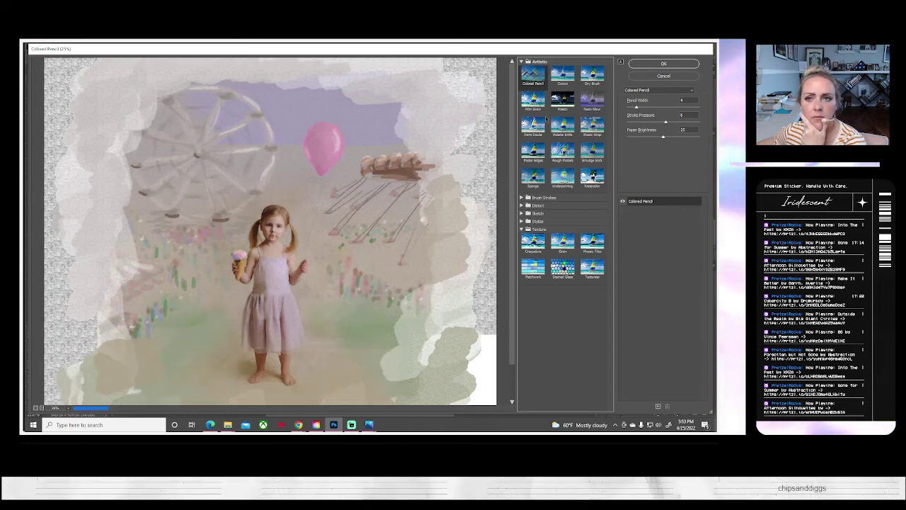
{"action": "left_click", "coordinate": [563, 74]}
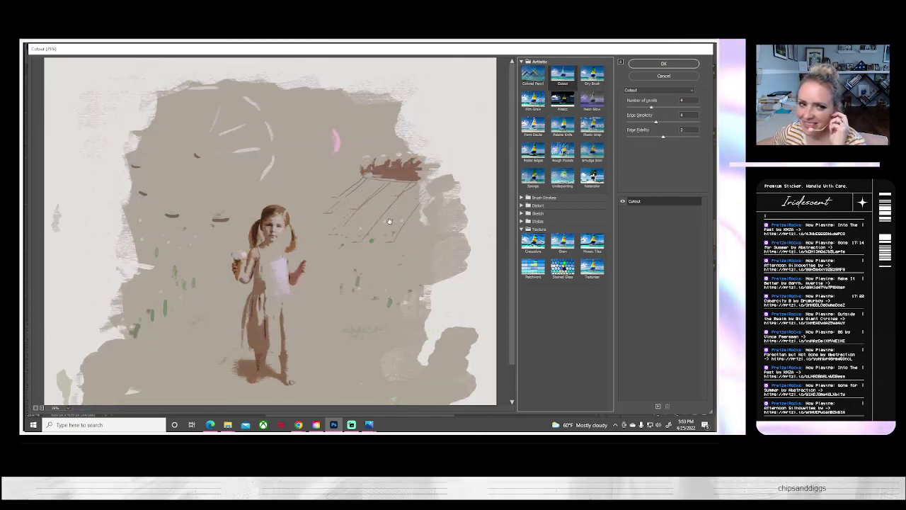
{"action": "left_click", "coordinate": [592, 75]}
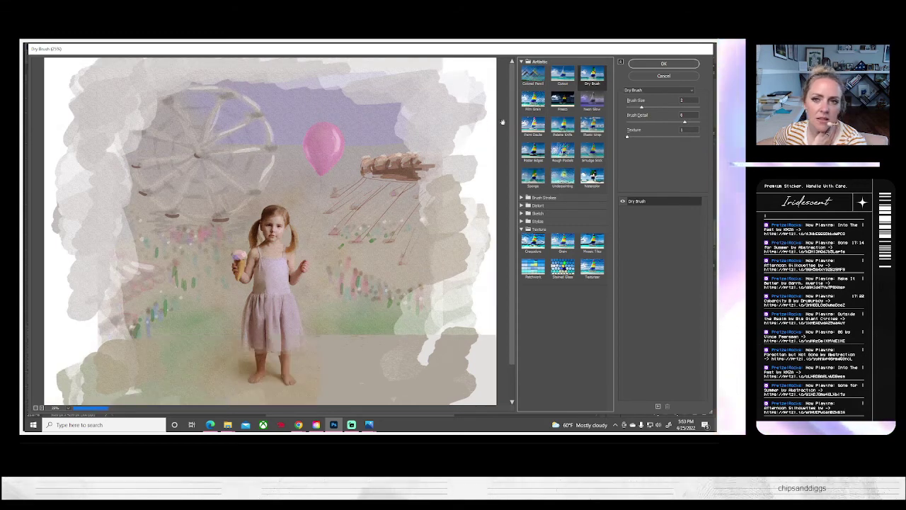
- Apply the Paint Daubs effect with a slightly reduced brush size and the Simple brush type
{"action": "left_click", "coordinate": [533, 125]}
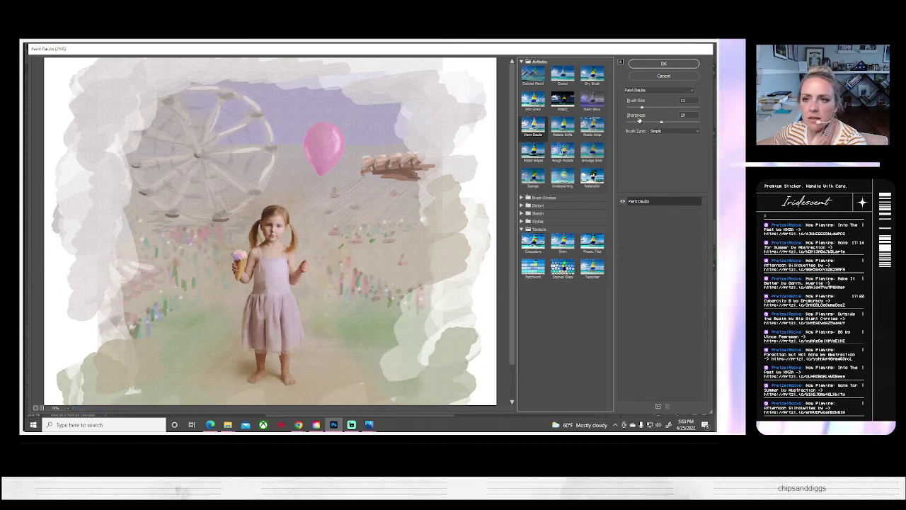
{"action": "left_click_drag", "start_coordinate": [642, 107], "coordinate": [640, 106]}
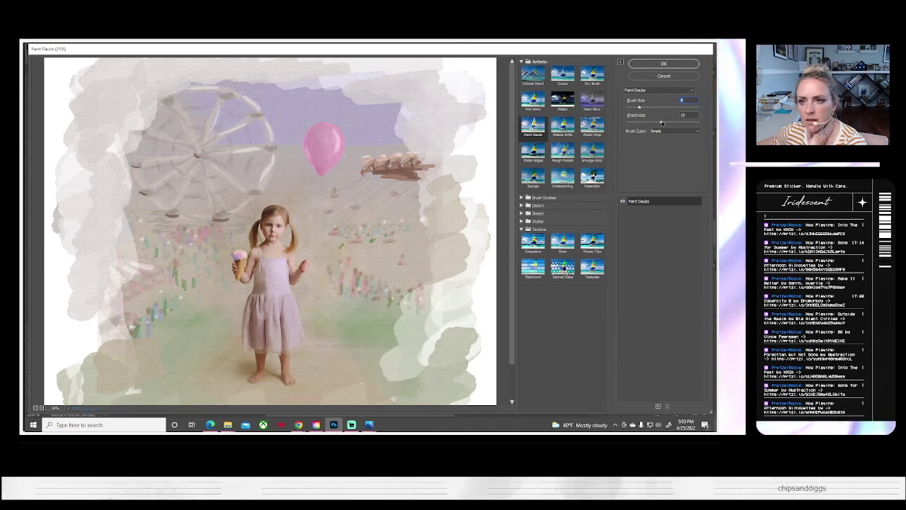
{"action": "left_click", "coordinate": [665, 64]}
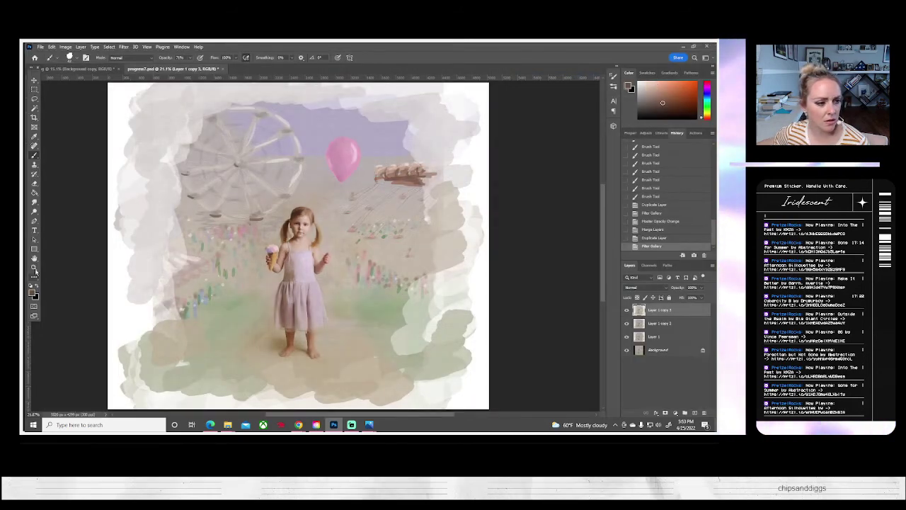
- Lower the Eraser's opacity and softly erase the Paint Daubs effect on Layer 1 copy 3, mainly over the girl's face
{"action": "left_click_drag", "start_coordinate": [289, 234], "coordinate": [290, 230]}
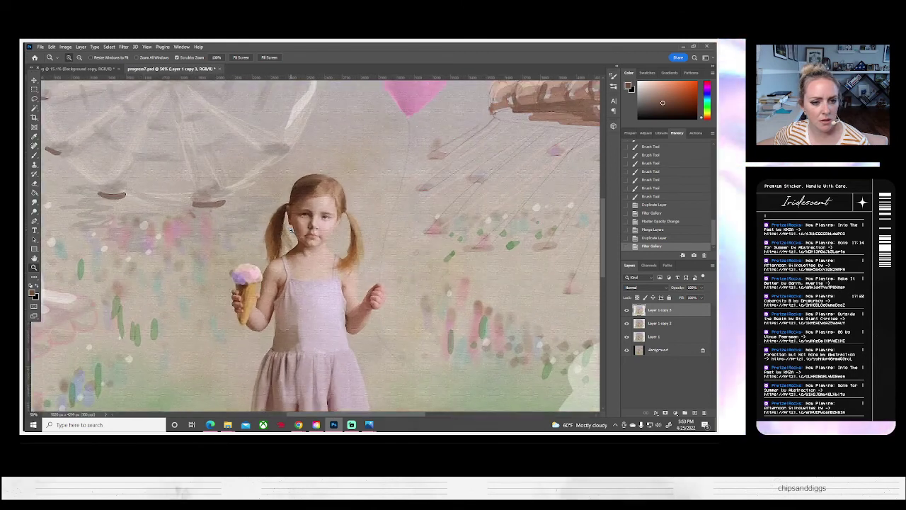
{"action": "left_click", "coordinate": [34, 183]}
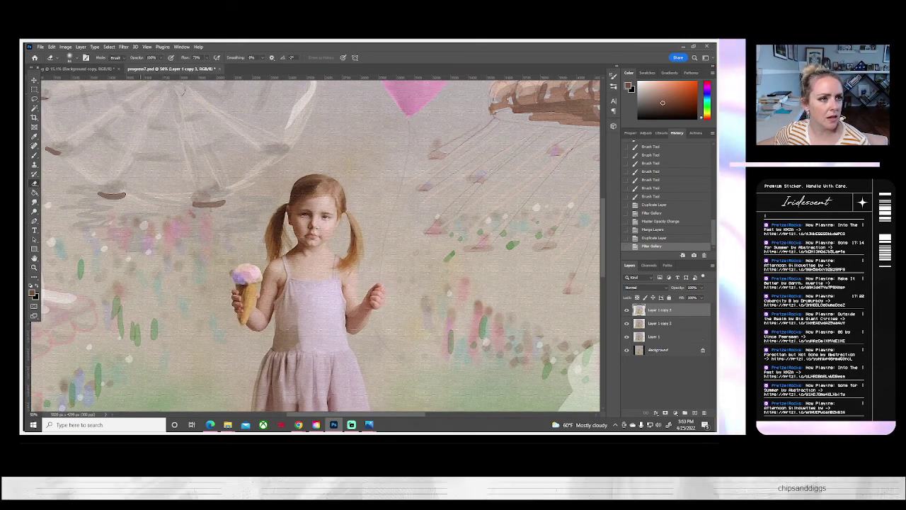
{"action": "left_click", "coordinate": [161, 57]}
{"action": "left_click_drag", "start_coordinate": [158, 65], "coordinate": [146, 67]}
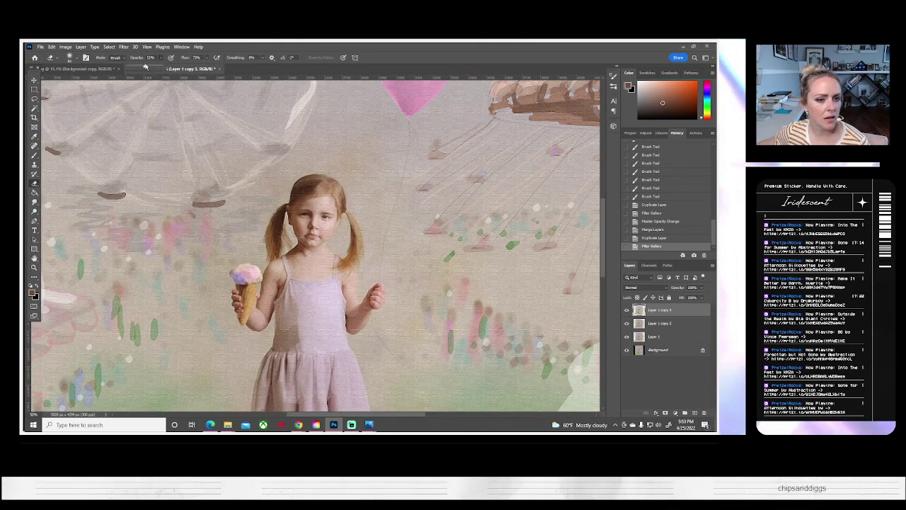
{"action": "left_click_drag", "start_coordinate": [317, 205], "coordinate": [324, 220]}
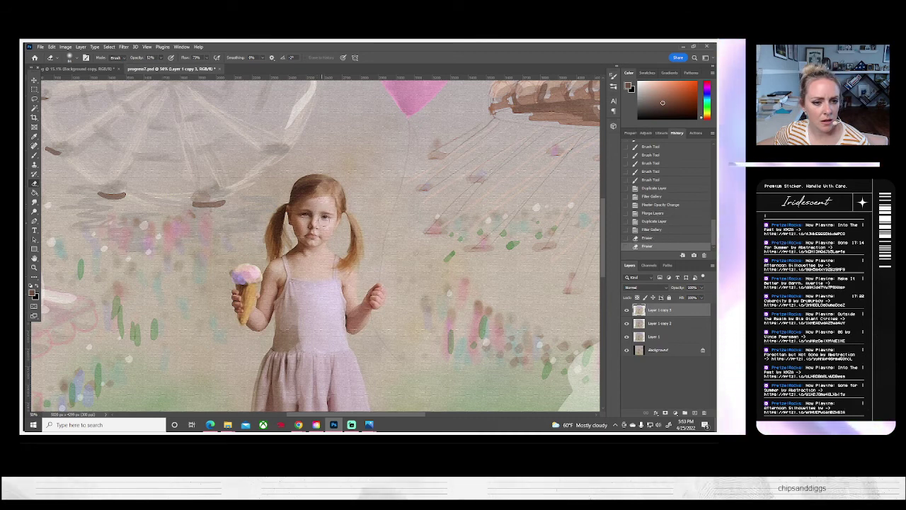
{"action": "left_click", "coordinate": [322, 202]}
{"action": "left_click", "coordinate": [320, 231]}
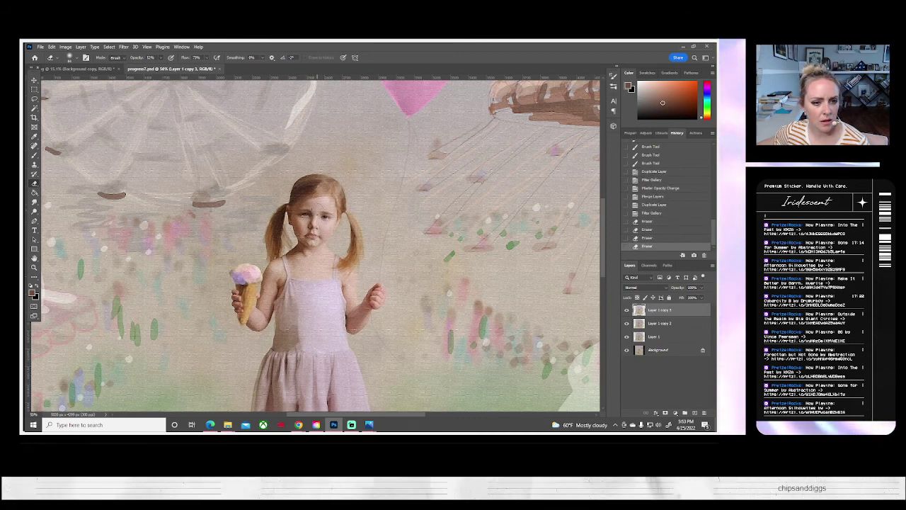
{"action": "left_click", "coordinate": [293, 223]}
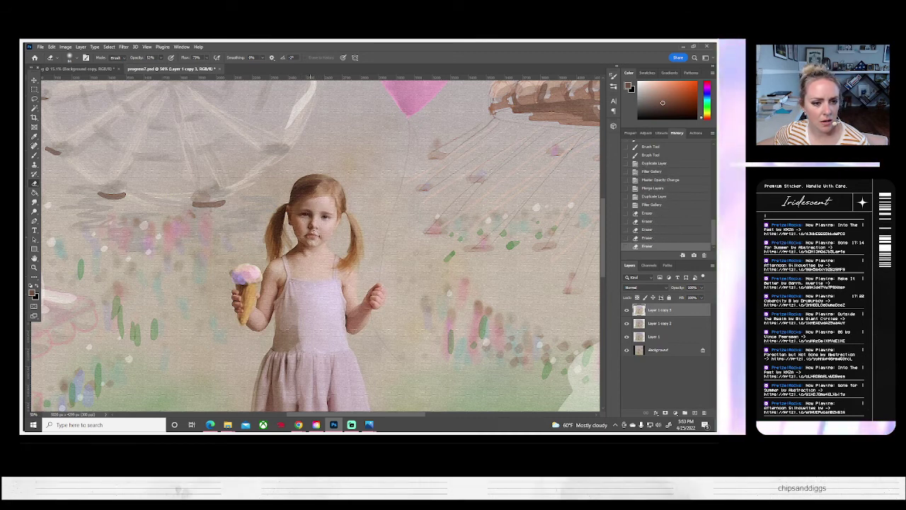
{"action": "left_click", "coordinate": [321, 234]}
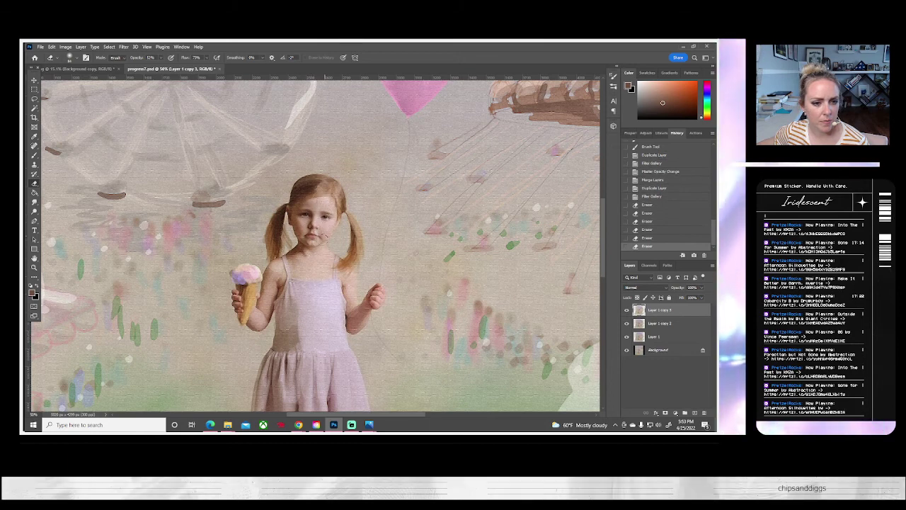
{"action": "left_click", "coordinate": [326, 205]}
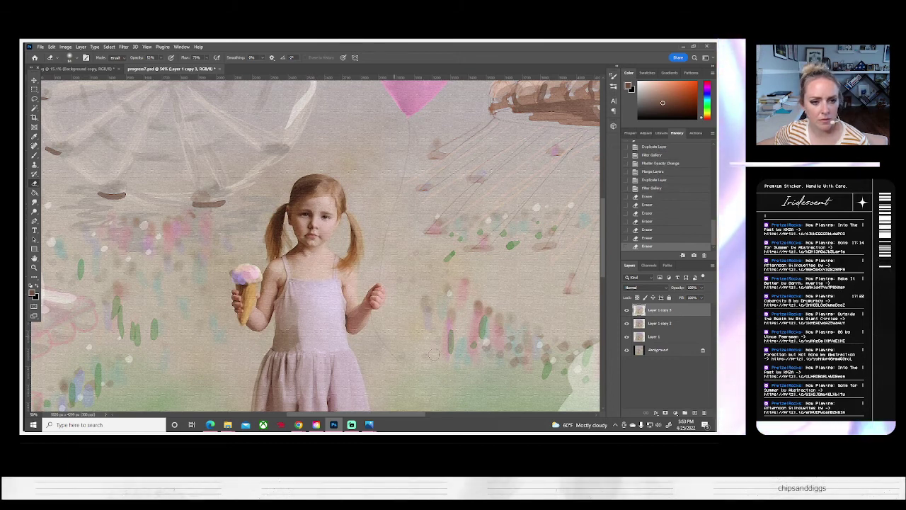
{"action": "left_click", "coordinate": [316, 253]}
{"action": "left_click", "coordinate": [341, 225]}
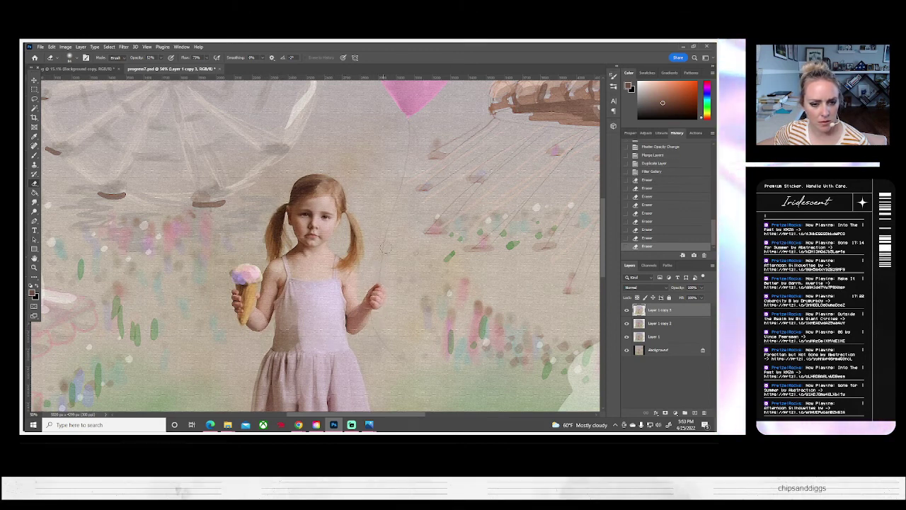
{"action": "left_click", "coordinate": [389, 291]}
{"action": "scroll", "coordinate": [425, 291], "scroll_direction": "up", "scroll_amount": 2}
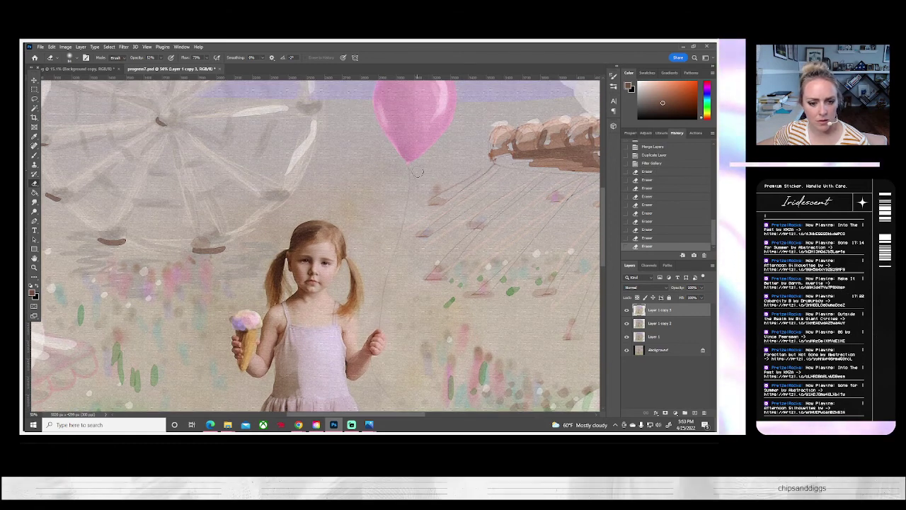
{"action": "scroll", "coordinate": [404, 152], "scroll_direction": "up", "scroll_amount": 2}
{"action": "key", "text": "ctrl+z"}
{"action": "scroll", "coordinate": [411, 141], "scroll_direction": "up", "scroll_amount": 2}
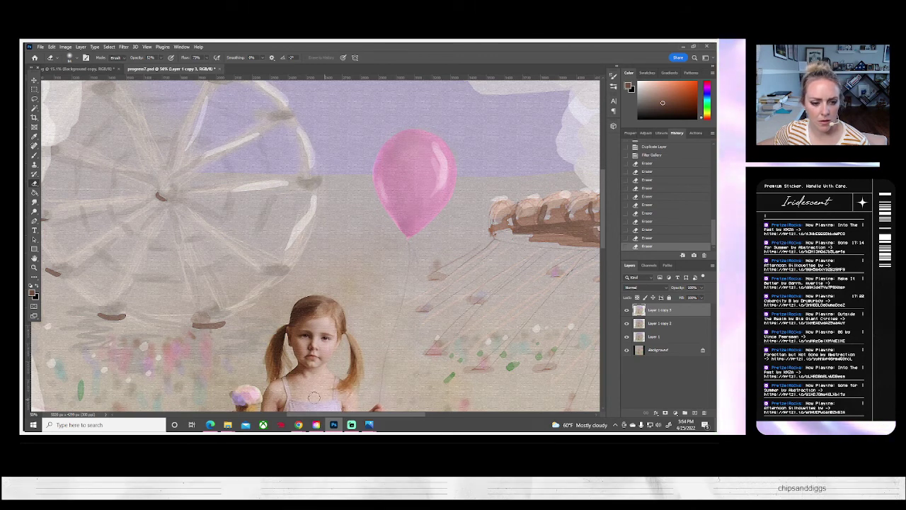
{"action": "scroll", "coordinate": [428, 245], "scroll_direction": "down", "scroll_amount": 5}
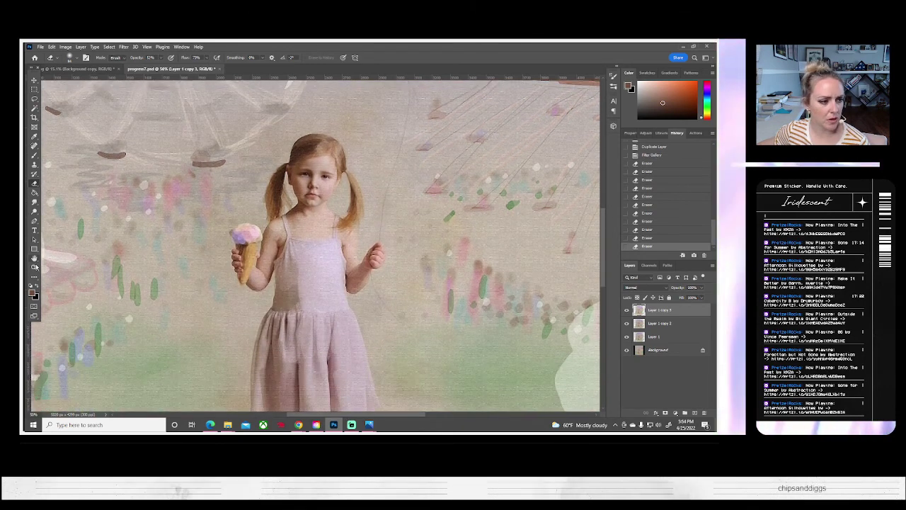
- Merge Layer 1, Layer 1 copy 2 and Layer 1 copy 3, and duplicate the merged layer
{"action": "right_click", "coordinate": [653, 333]}
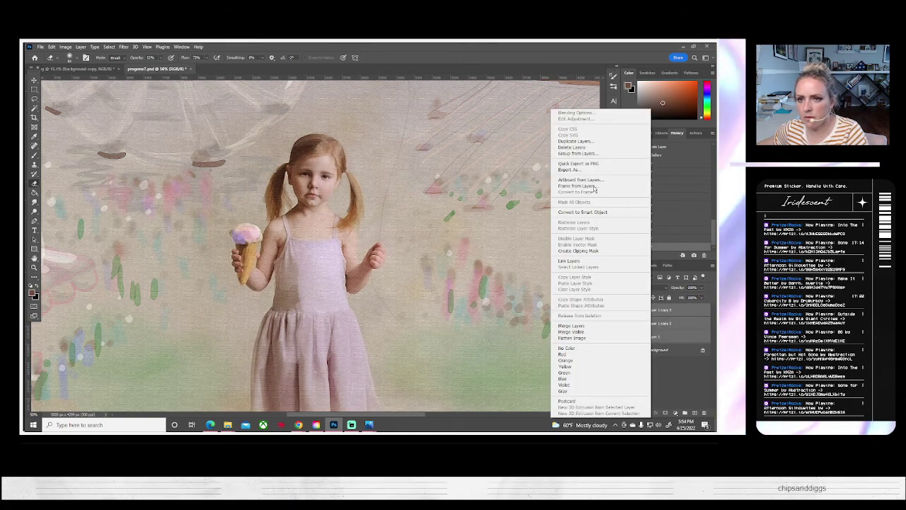
{"action": "left_click", "coordinate": [571, 326]}
{"action": "right_click", "coordinate": [651, 297]}
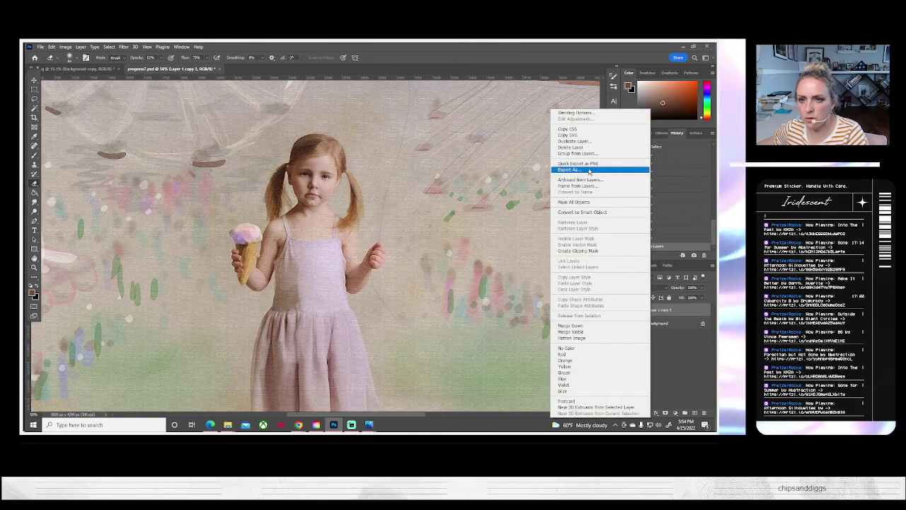
{"action": "left_click", "coordinate": [574, 141]}
{"action": "left_click", "coordinate": [431, 149]}
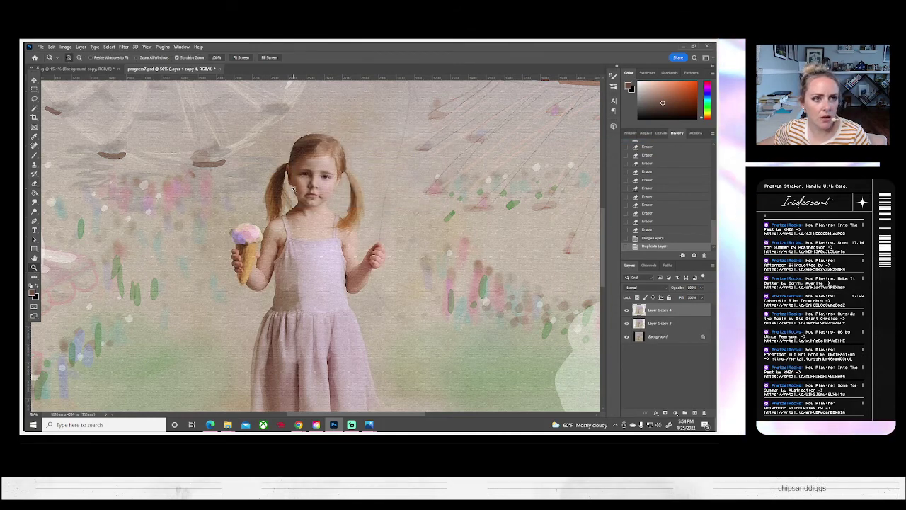
- Retouch the midtones around the girl's eye and cheek with Dodge strokes and a Burn stroke on Layer 1 copy 4
{"action": "left_click_drag", "start_coordinate": [293, 188], "coordinate": [312, 199]}
{"action": "scroll", "coordinate": [312, 200], "scroll_direction": "up", "scroll_amount": 2}
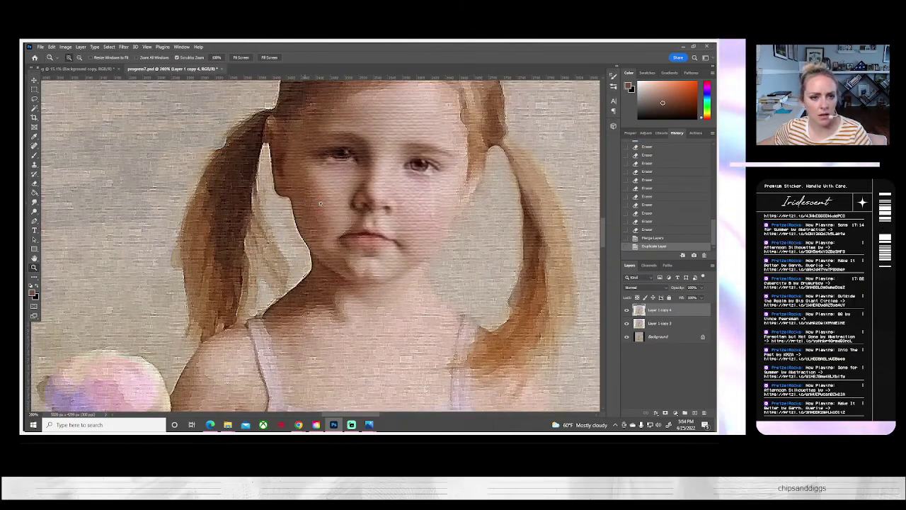
{"action": "left_click", "coordinate": [34, 211]}
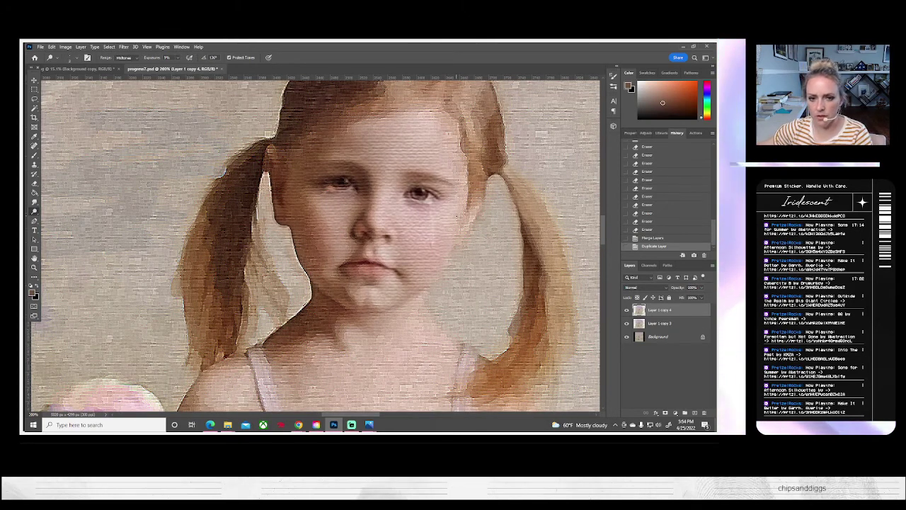
{"action": "left_click_drag", "start_coordinate": [456, 216], "coordinate": [434, 205]}
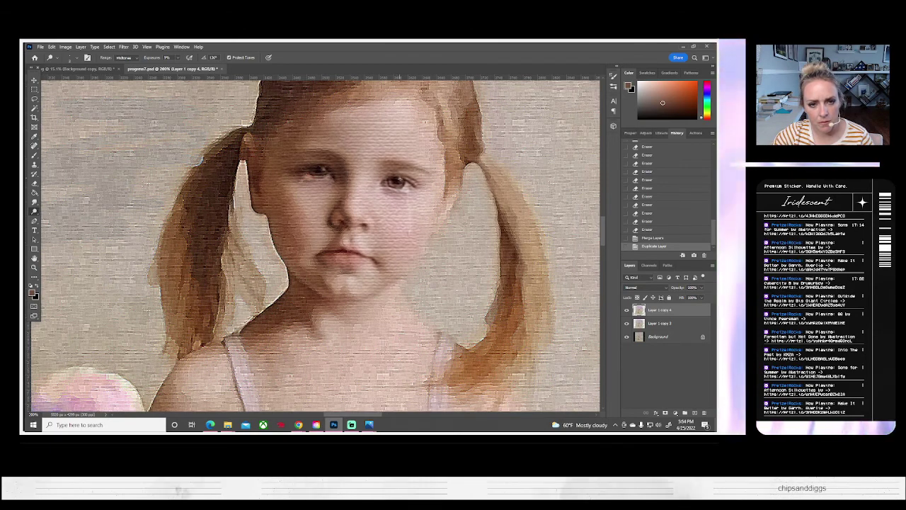
{"action": "left_click", "coordinate": [402, 177]}
{"action": "left_click_drag", "start_coordinate": [402, 178], "coordinate": [424, 178]}
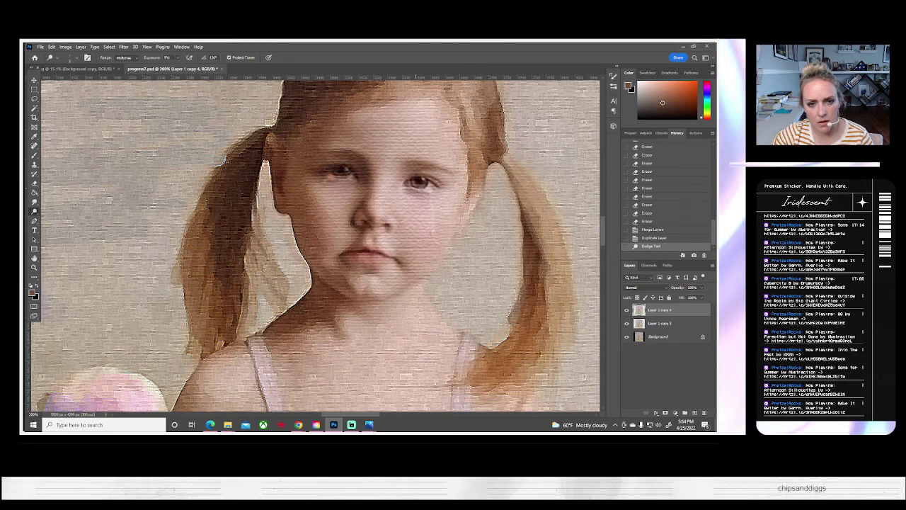
{"action": "left_click_drag", "start_coordinate": [427, 190], "coordinate": [430, 233]}
{"action": "left_click", "coordinate": [431, 195]}
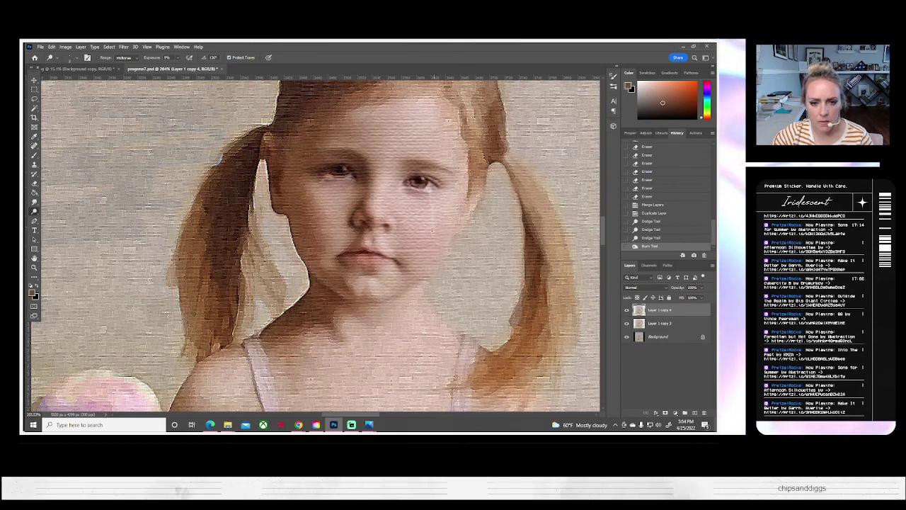
{"action": "left_click_drag", "start_coordinate": [432, 220], "coordinate": [399, 206]}
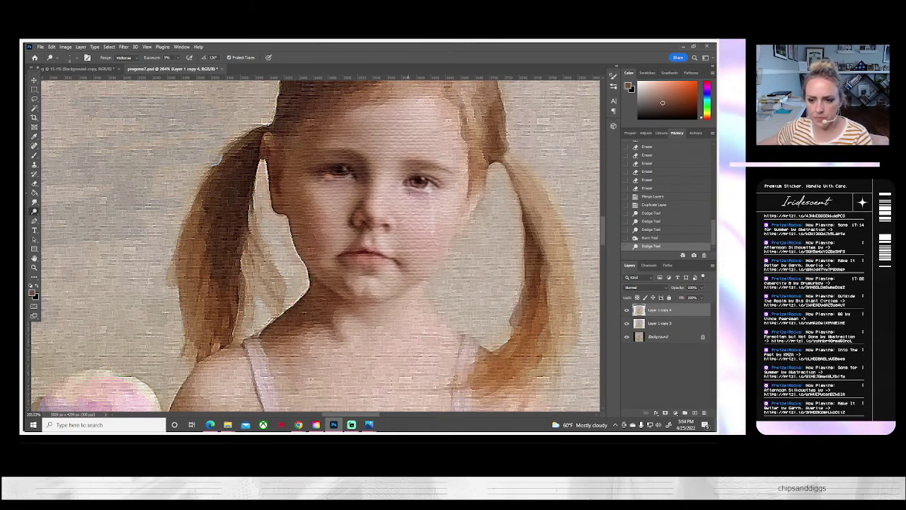
- Toggle the visibility of Layer 1 copy 4 and Layer 1 copy 3 to compare their effects on the face
{"action": "left_click", "coordinate": [626, 310]}
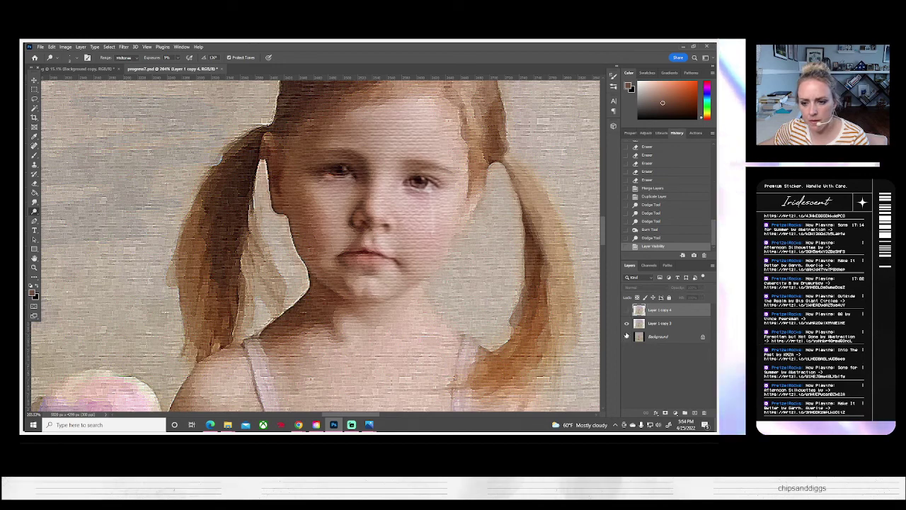
{"action": "left_click", "coordinate": [626, 323]}
{"action": "left_click", "coordinate": [626, 324]}
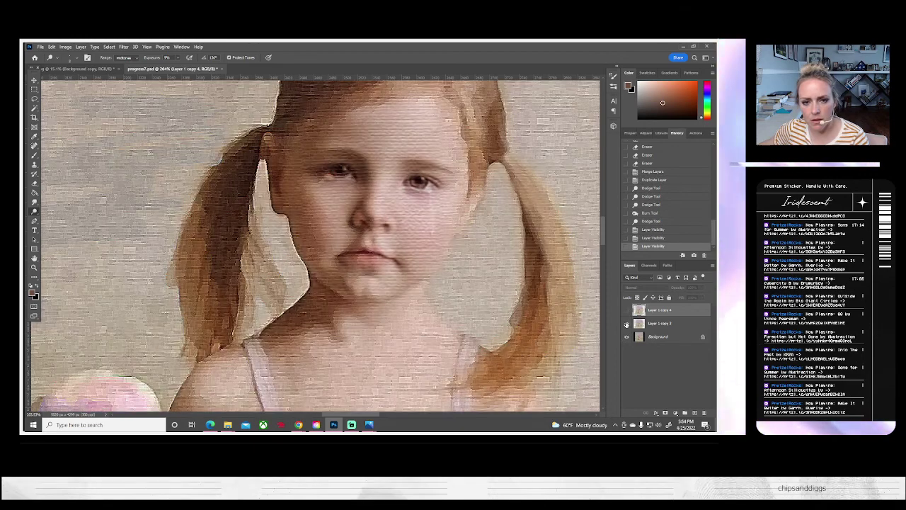
{"action": "left_click", "coordinate": [626, 324]}
{"action": "left_click", "coordinate": [626, 323]}
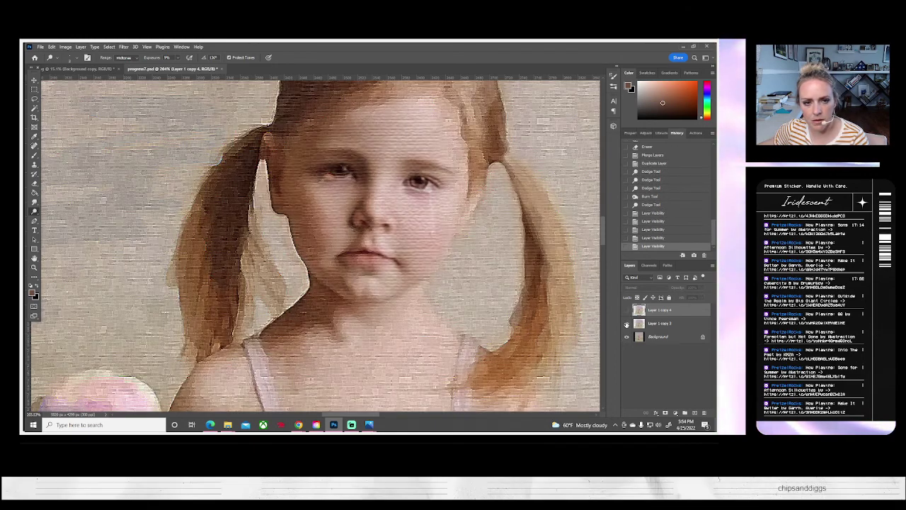
{"action": "left_click", "coordinate": [626, 310]}
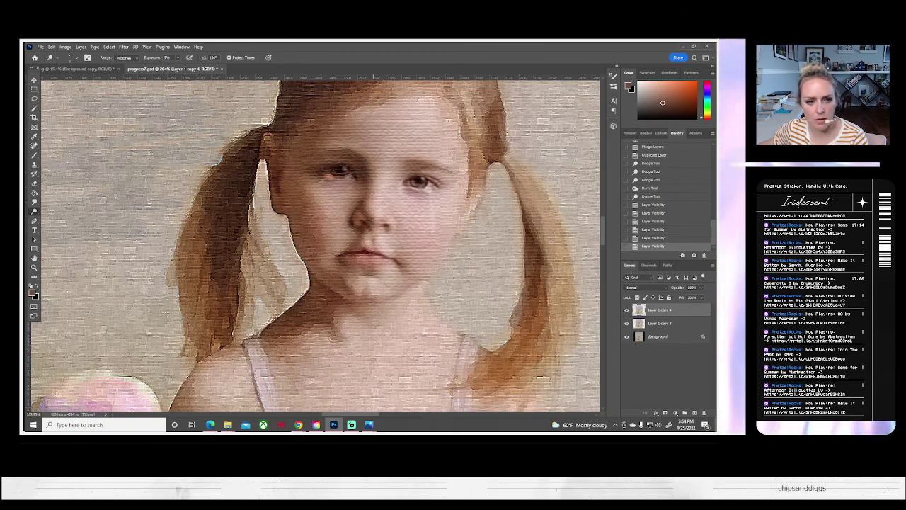
- Hide Layer 1 copy 3 and duplicate the Background layer
{"action": "left_click", "coordinate": [626, 324]}
{"action": "left_click", "coordinate": [652, 341]}
{"action": "right_click", "coordinate": [652, 341]}
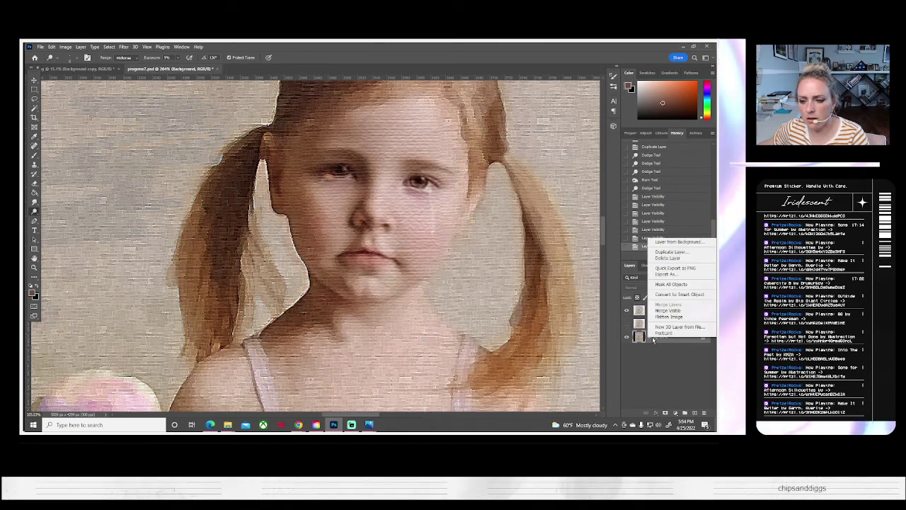
{"action": "left_click", "coordinate": [671, 251]}
{"action": "left_click", "coordinate": [431, 151]}
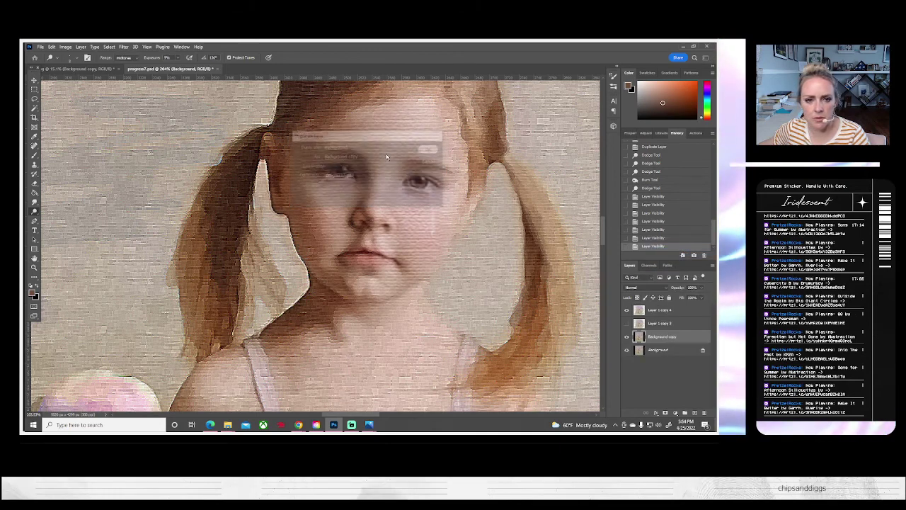
- Switch to the Eraser with a smaller Soft Round brush
{"action": "left_click", "coordinate": [34, 182]}
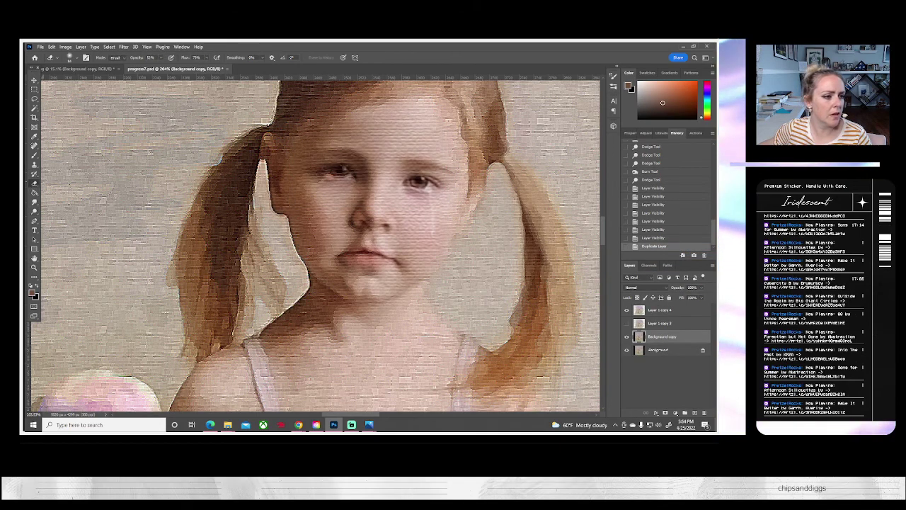
{"action": "left_click", "coordinate": [70, 57]}
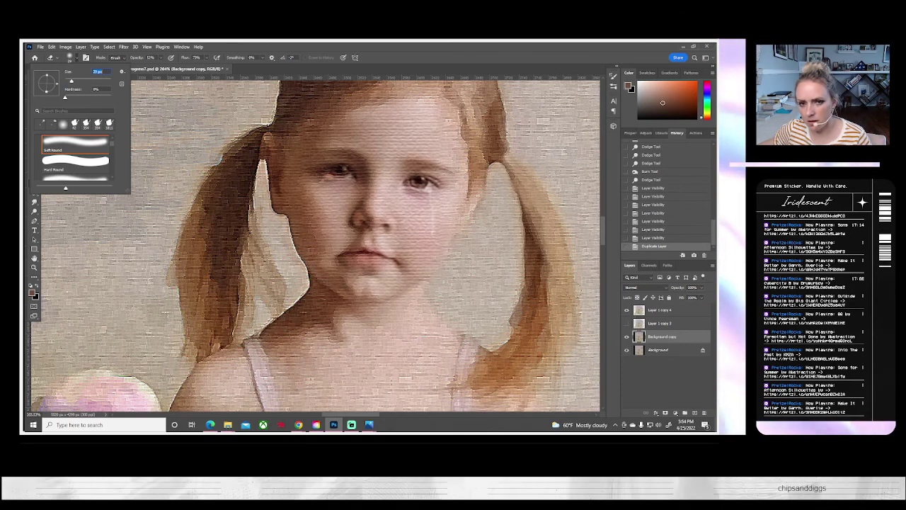
{"action": "left_click", "coordinate": [338, 171]}
- Try erasing over the girl's face and compare the result with Layer 1 copy 4 toggled off and on
{"action": "left_click", "coordinate": [437, 224]}
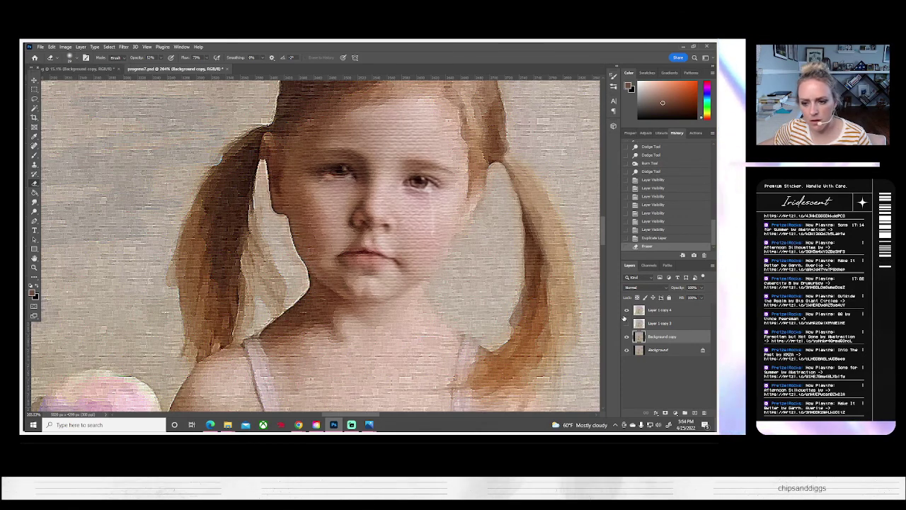
{"action": "left_click", "coordinate": [627, 311]}
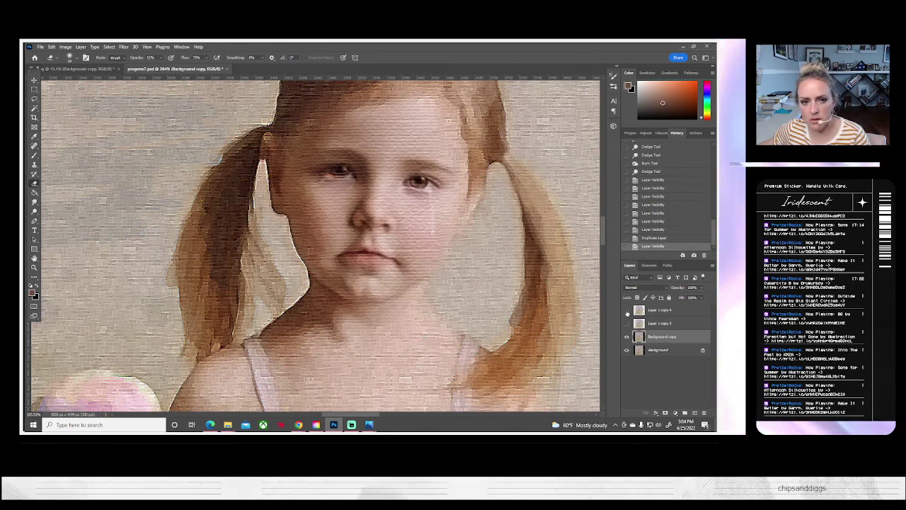
{"action": "left_click", "coordinate": [626, 311]}
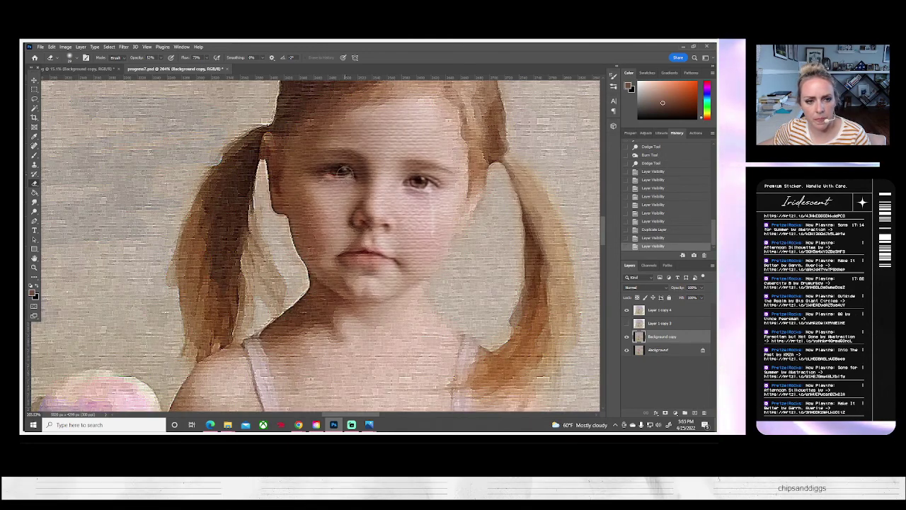
{"action": "left_click", "coordinate": [329, 173]}
{"action": "key", "text": "ctrl+z"}
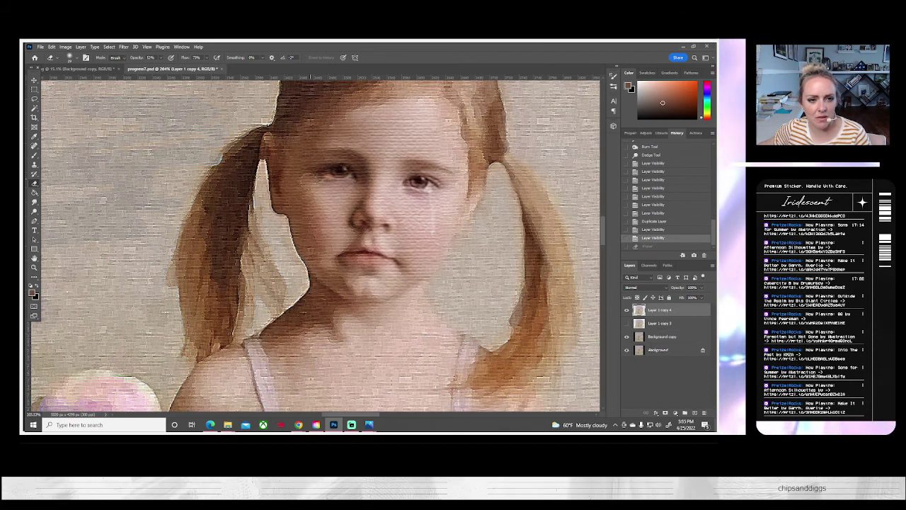
- Softly erase the texture around the girl's eyes and cheek on Layer 1 copy 4
{"action": "left_click", "coordinate": [330, 174]}
{"action": "left_click", "coordinate": [327, 173]}
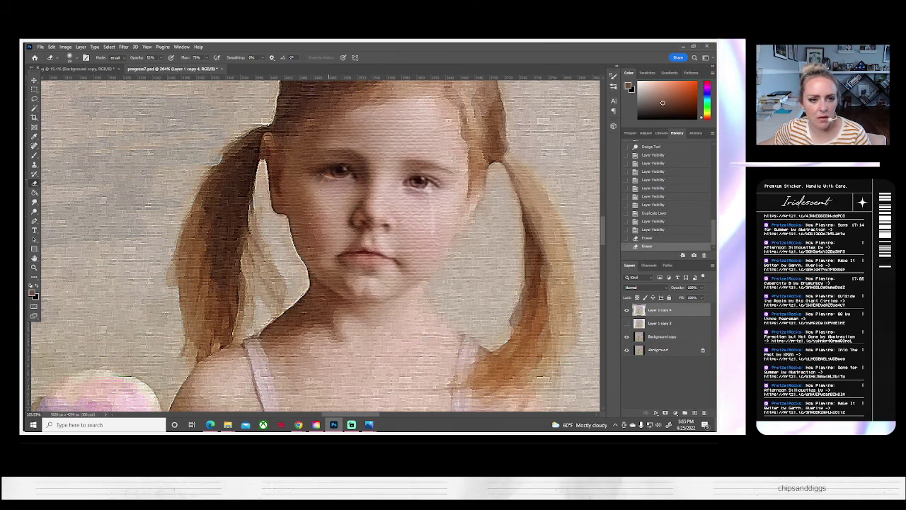
{"action": "left_click", "coordinate": [346, 176]}
{"action": "left_click", "coordinate": [315, 165]}
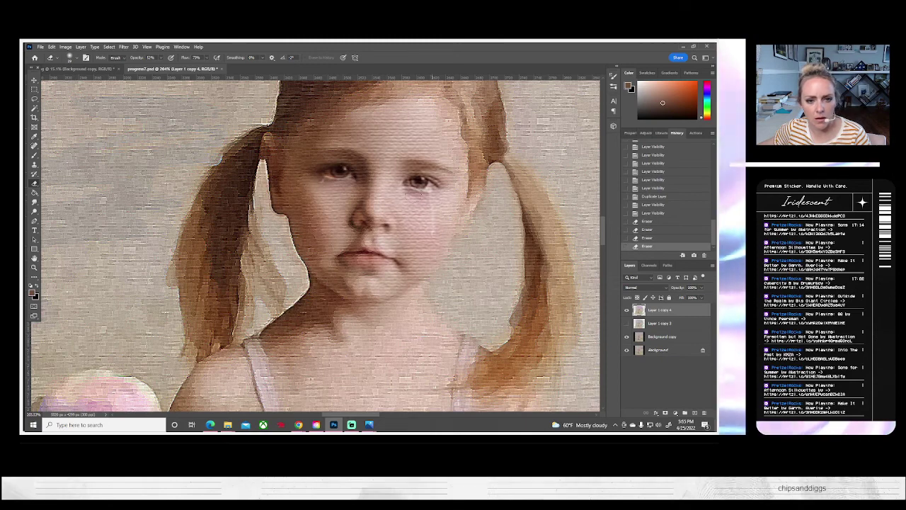
{"action": "left_click", "coordinate": [431, 223]}
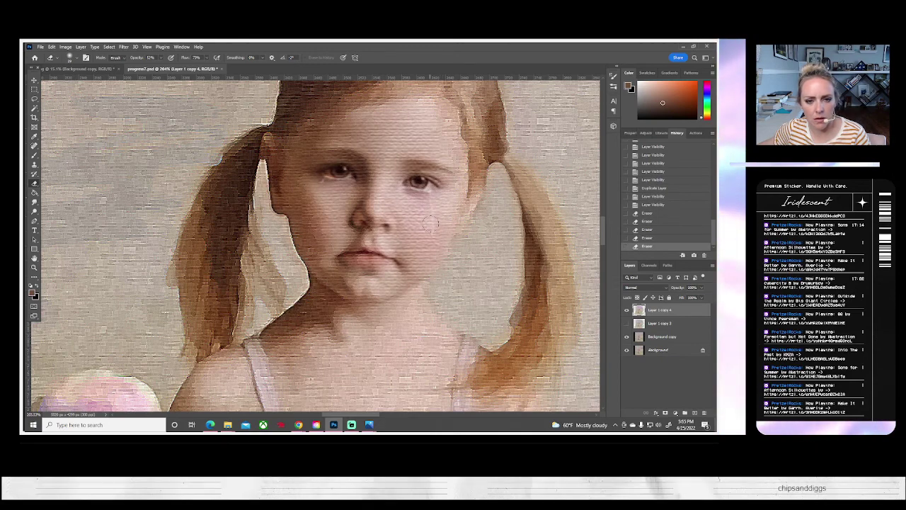
{"action": "left_click", "coordinate": [432, 226]}
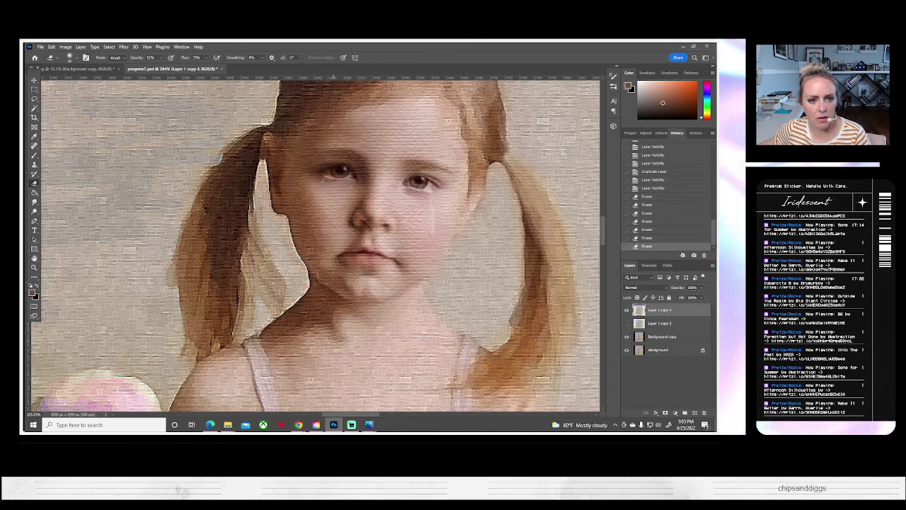
- Enlarge the Eraser brush and softly clear more texture from the girl's face on Layer 1 copy 4
{"action": "left_click", "coordinate": [73, 57]}
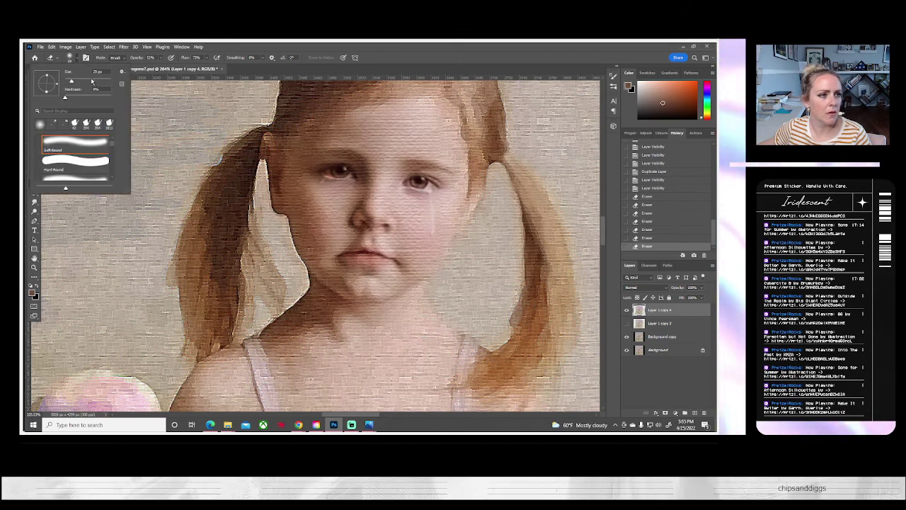
{"action": "left_click", "coordinate": [395, 246]}
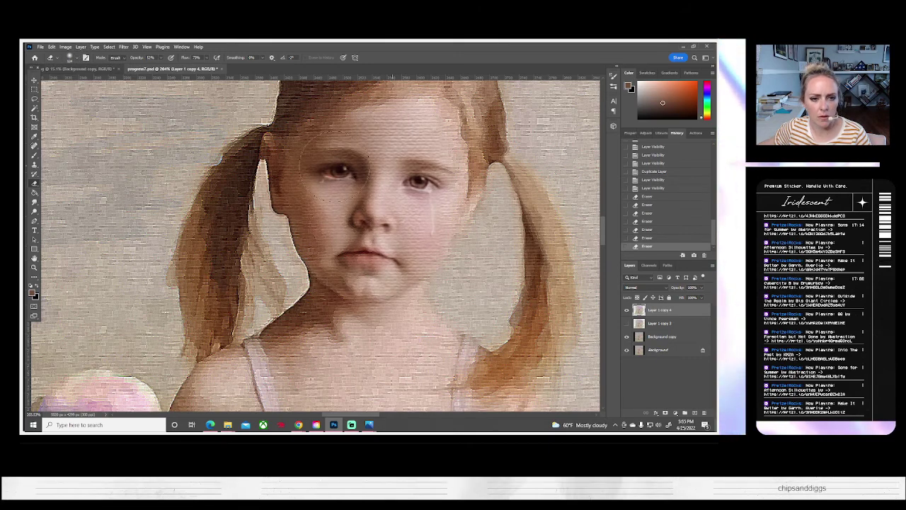
{"action": "left_click", "coordinate": [358, 191]}
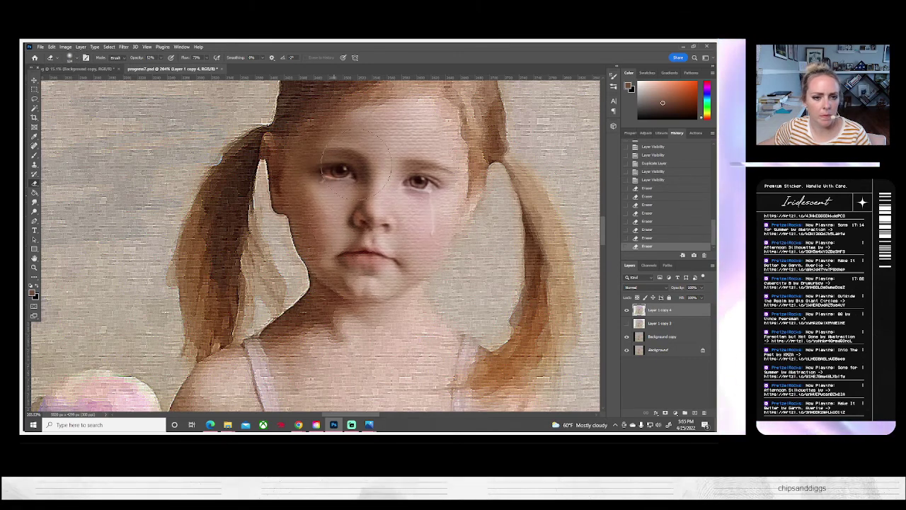
{"action": "left_click", "coordinate": [319, 177]}
- Merge Layer 1 copy 4, Layer 1 copy 3 and Background copy, and duplicate the merged layer
{"action": "left_click", "coordinate": [34, 268]}
{"action": "left_click", "coordinate": [241, 57]}
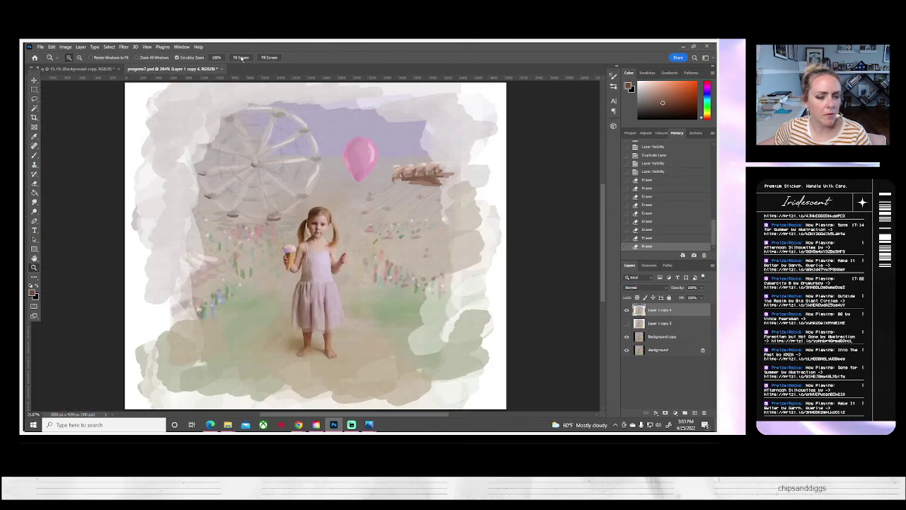
{"action": "right_click", "coordinate": [653, 338]}
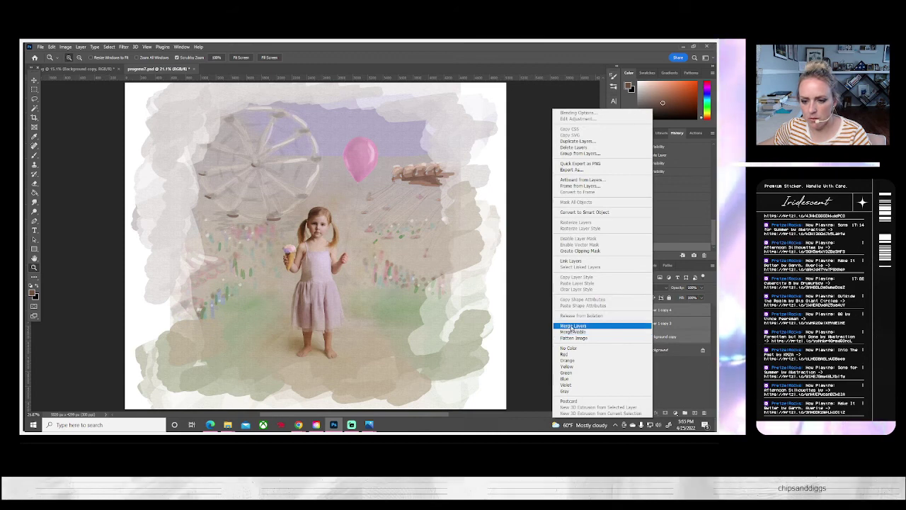
{"action": "left_click", "coordinate": [623, 325]}
{"action": "right_click", "coordinate": [664, 310]}
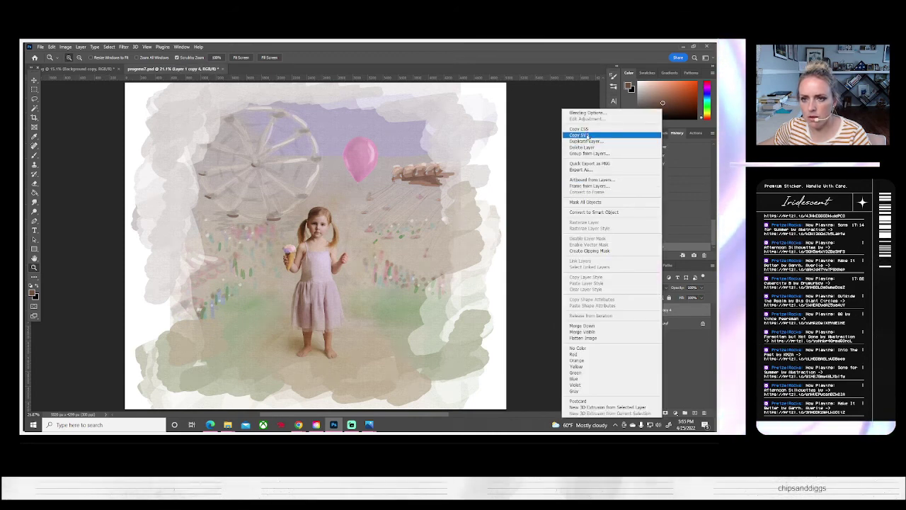
{"action": "left_click", "coordinate": [569, 141]}
{"action": "left_click", "coordinate": [427, 149]}
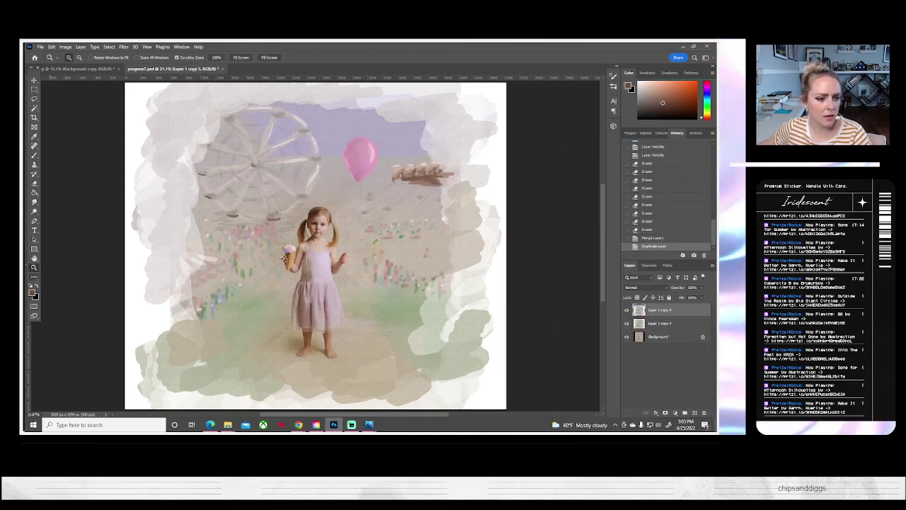
- Brighten the tear streak on the cheek and the area beneath the girl's eyes with midtone Dodge strokes on Layer 1 copy 5
{"action": "left_click", "coordinate": [323, 230]}
{"action": "left_click", "coordinate": [323, 230]}
{"action": "left_click", "coordinate": [323, 229]}
{"action": "left_click", "coordinate": [323, 229]}
{"action": "left_click", "coordinate": [323, 229]}
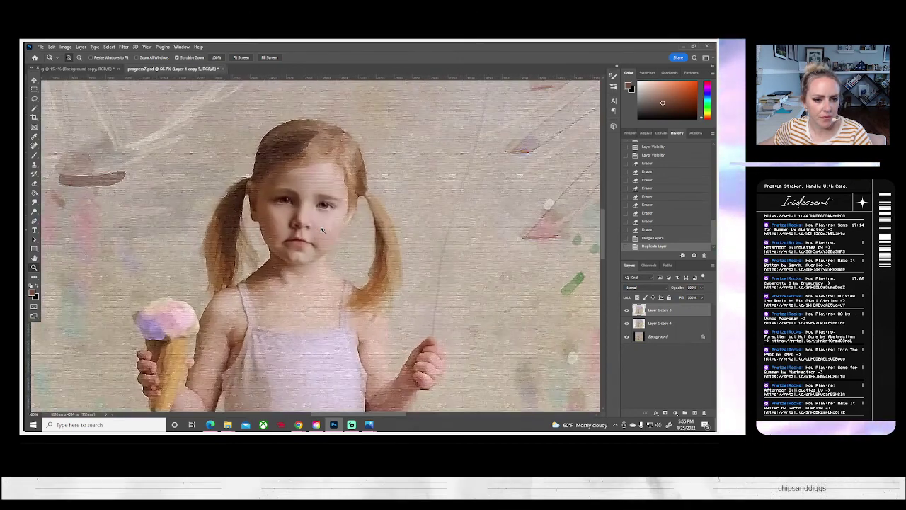
{"action": "left_click", "coordinate": [323, 230]}
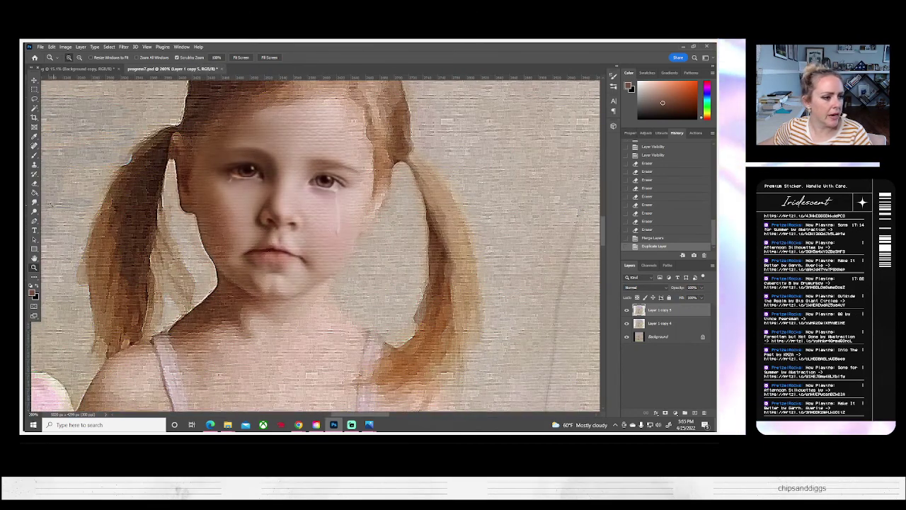
{"action": "left_click", "coordinate": [34, 211]}
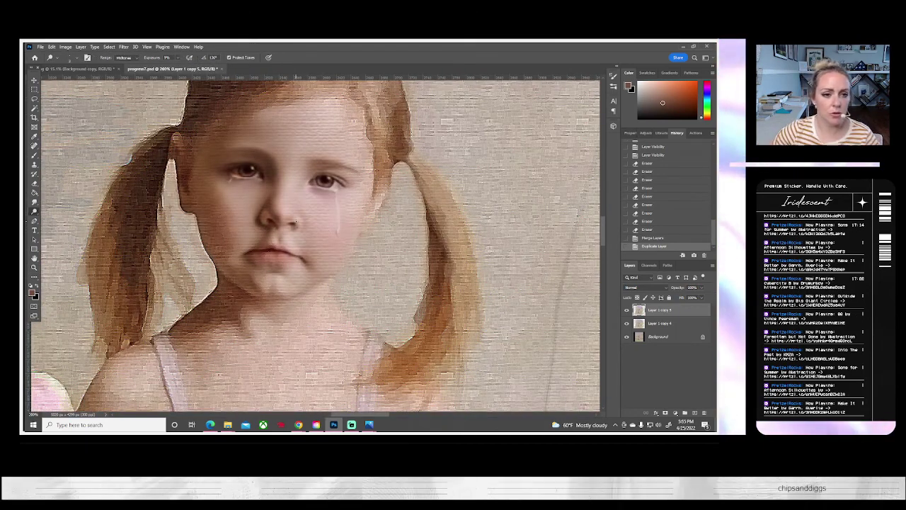
{"action": "scroll", "coordinate": [295, 221], "scroll_direction": "right", "scroll_amount": 1}
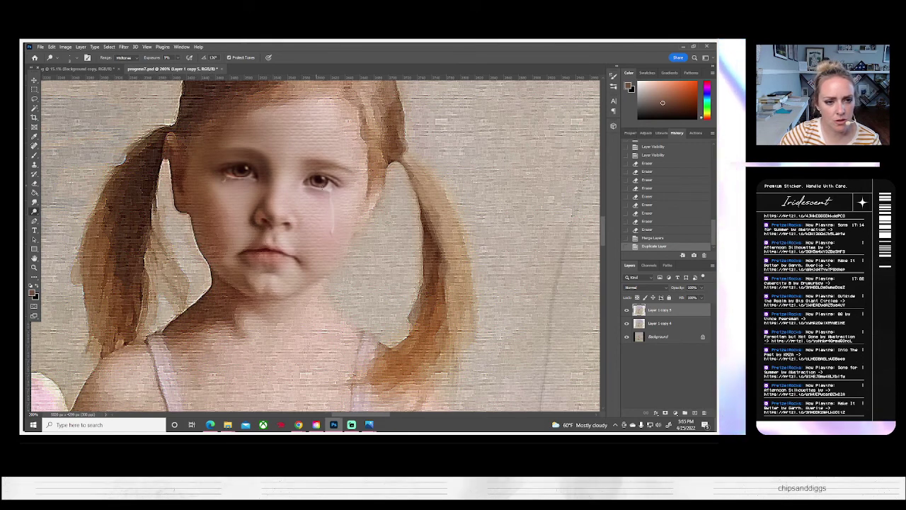
{"action": "left_click", "coordinate": [331, 192]}
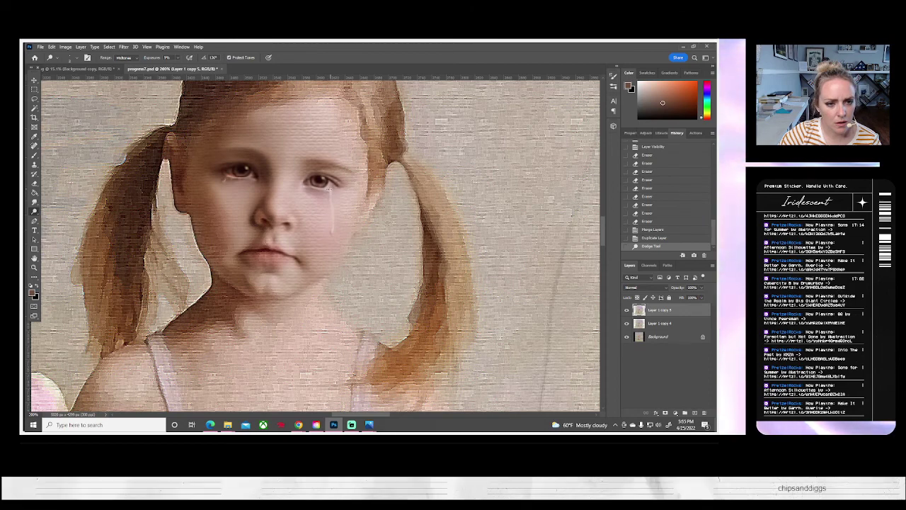
{"action": "left_click", "coordinate": [294, 202]}
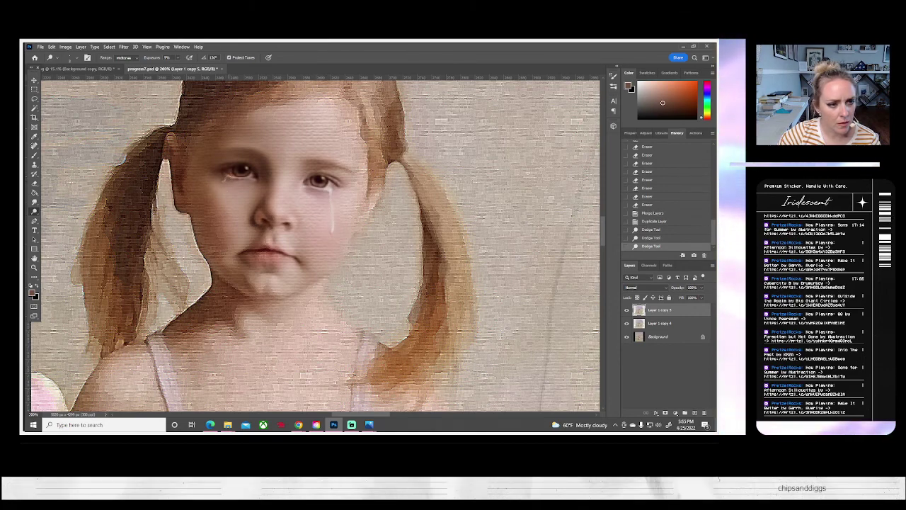
- Paint small white highlights on the tear beneath the girl's eye using a very small wet media brush
{"action": "scroll", "coordinate": [316, 245], "scroll_direction": "down", "scroll_amount": 1}
{"action": "left_click", "coordinate": [33, 155]}
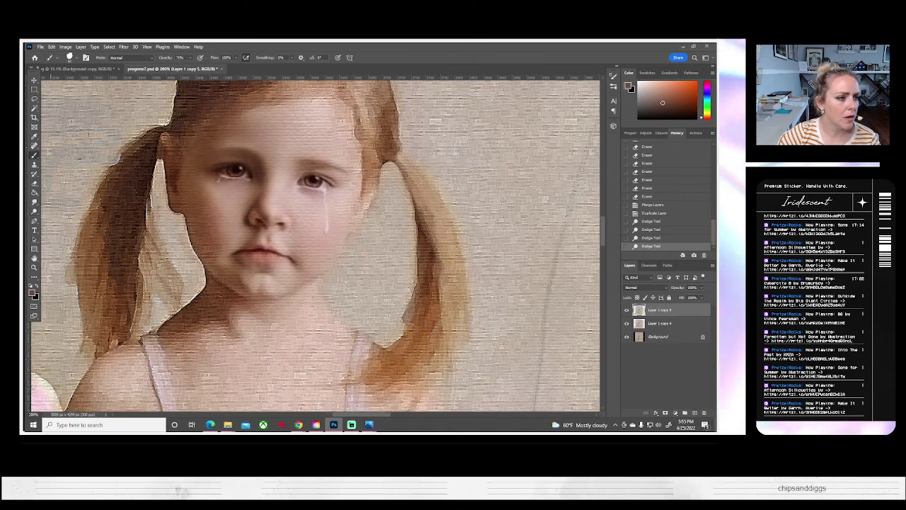
{"action": "left_click", "coordinate": [72, 58]}
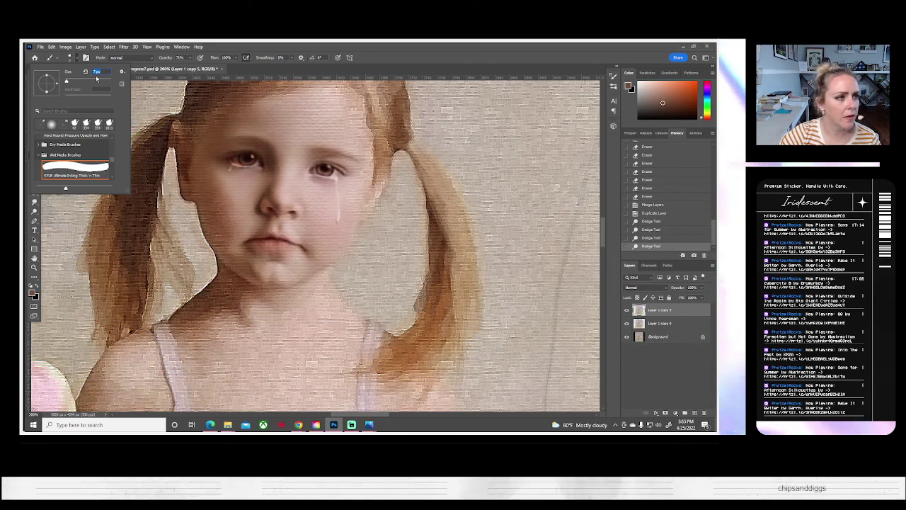
{"action": "key", "text": "Return"}
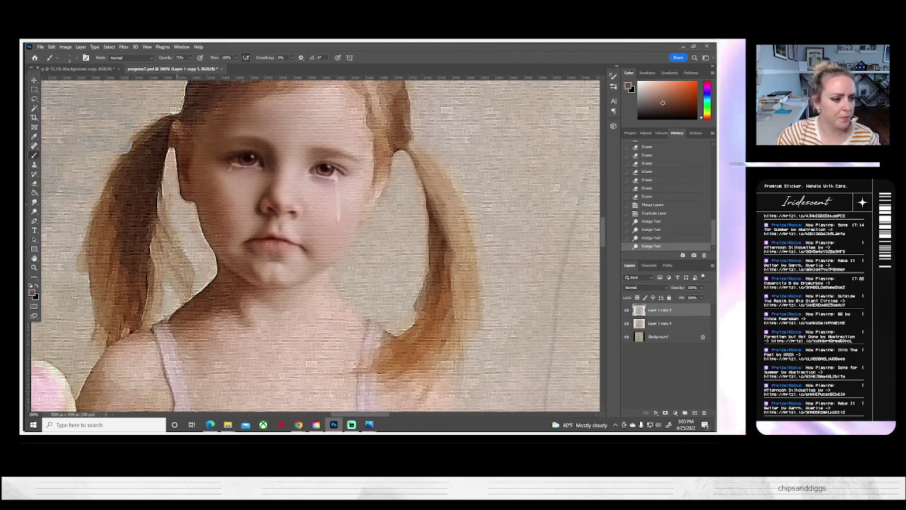
{"action": "key", "text": "d"}
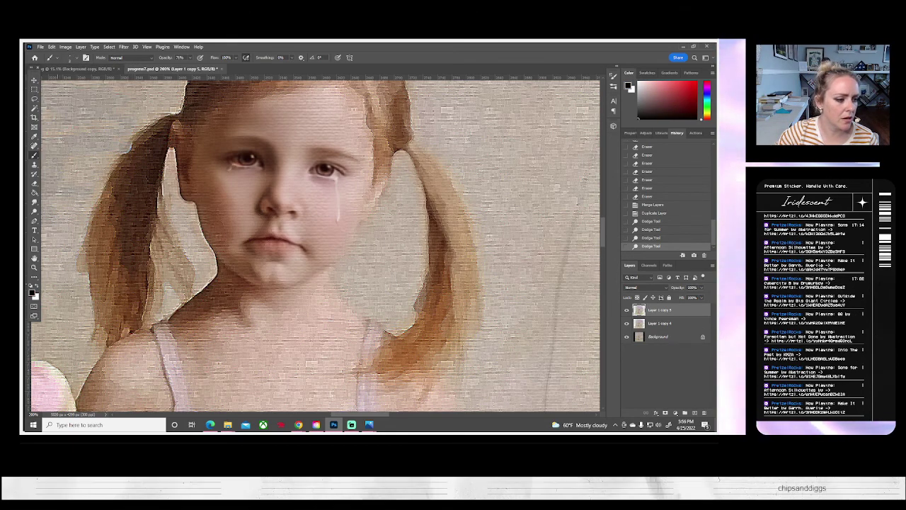
{"action": "left_click", "coordinate": [37, 286]}
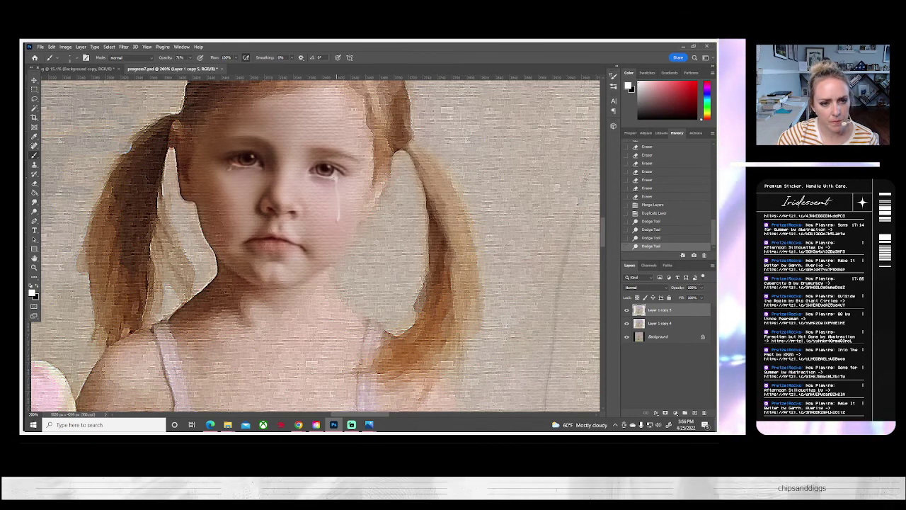
{"action": "left_click_drag", "start_coordinate": [336, 177], "coordinate": [336, 179]}
{"action": "left_click_drag", "start_coordinate": [332, 176], "coordinate": [335, 177]}
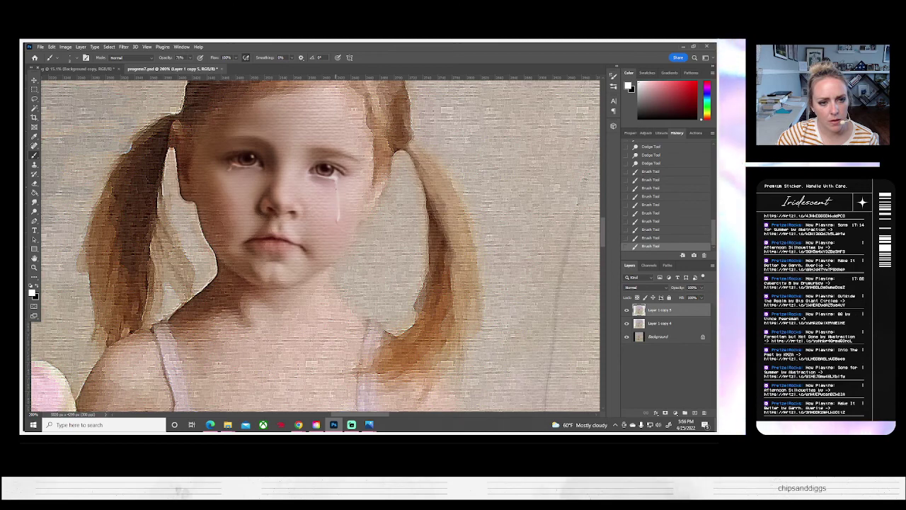
- Dab a few more white brush highlights along the tear streak on the girl's cheek
{"action": "left_click", "coordinate": [339, 216]}
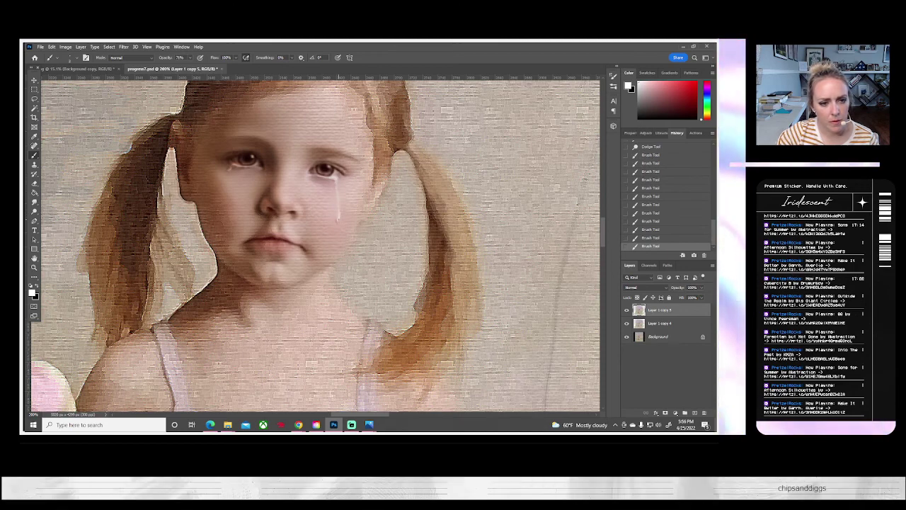
{"action": "left_click", "coordinate": [340, 189]}
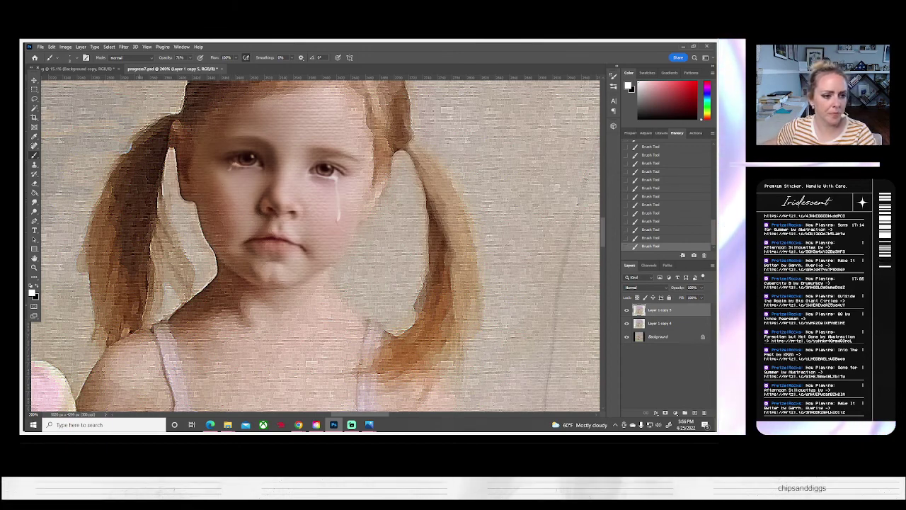
- Merge Layer 1 copy 5 with Layer 1 copy 4 and duplicate the merged layer
{"action": "left_click", "coordinate": [34, 267]}
{"action": "left_click", "coordinate": [240, 58]}
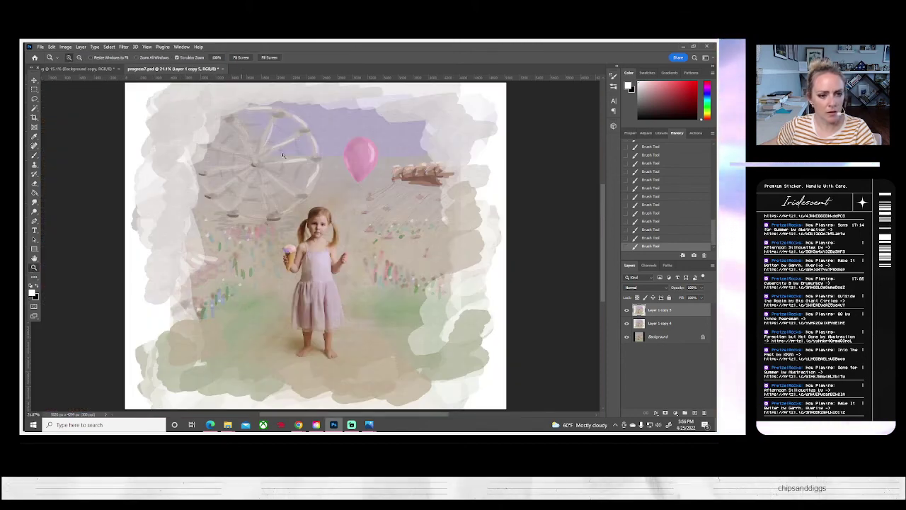
{"action": "left_click", "coordinate": [659, 323], "text": "shift"}
{"action": "right_click", "coordinate": [649, 323]}
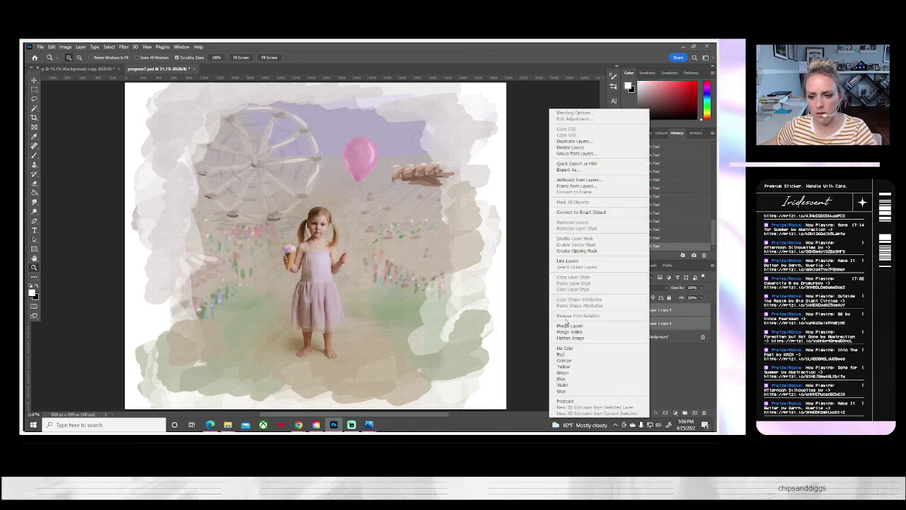
{"action": "left_click", "coordinate": [571, 326]}
{"action": "right_click", "coordinate": [661, 312]}
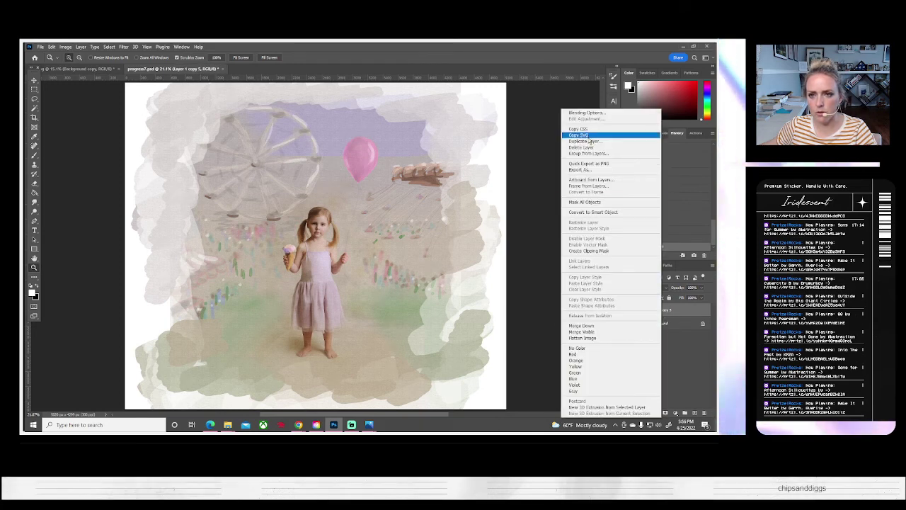
{"action": "left_click", "coordinate": [585, 141]}
{"action": "left_click", "coordinate": [427, 148]}
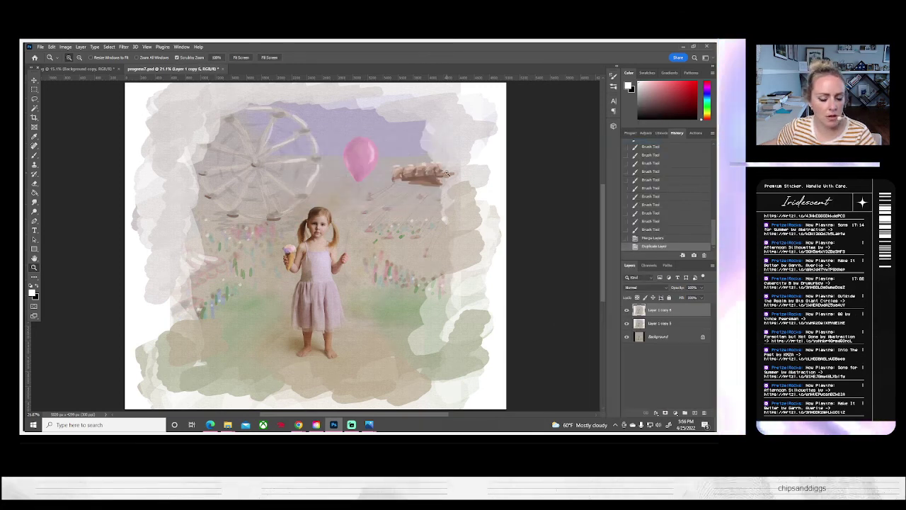
- Apply a Brightness/Contrast adjustment with contrast -50 to Layer 1 copy 6
{"action": "left_click", "coordinate": [65, 47]}
{"action": "mouse_move", "coordinate": [82, 65]}
{"action": "left_click", "coordinate": [160, 65]}
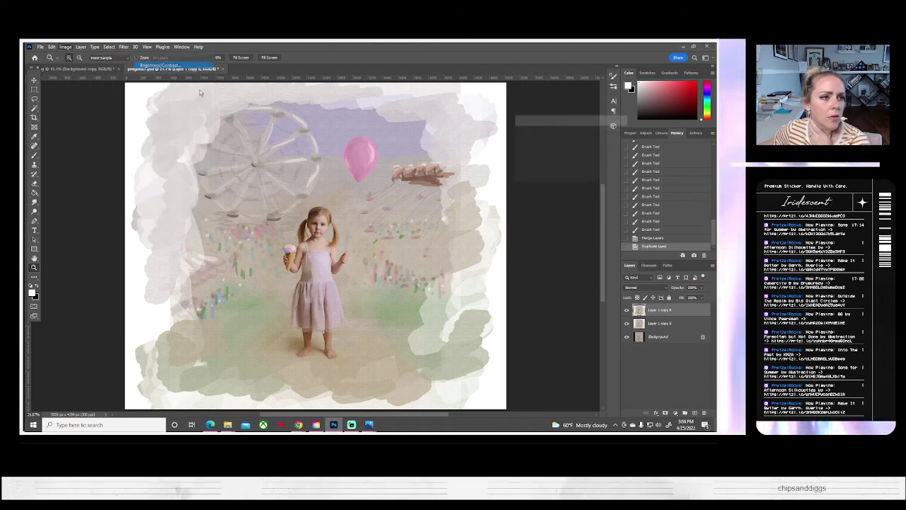
{"action": "left_click_drag", "start_coordinate": [553, 161], "coordinate": [519, 160]}
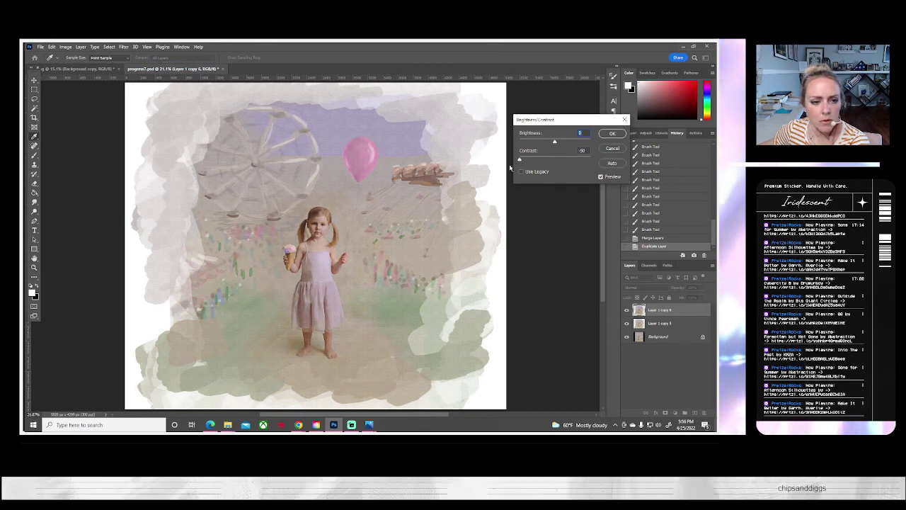
{"action": "left_click", "coordinate": [620, 133]}
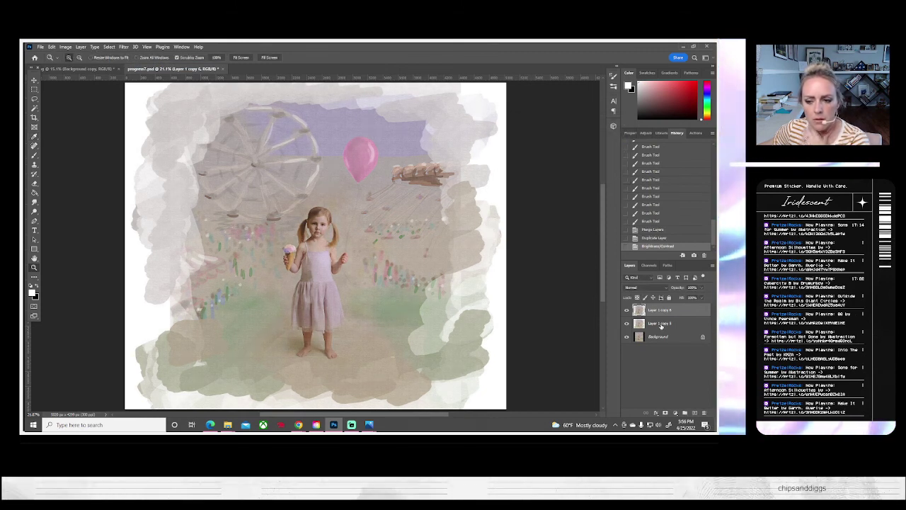
- Merge Layer 1 copy 6 with Layer 1 copy 5 and duplicate the merged layer
{"action": "right_click", "coordinate": [660, 324]}
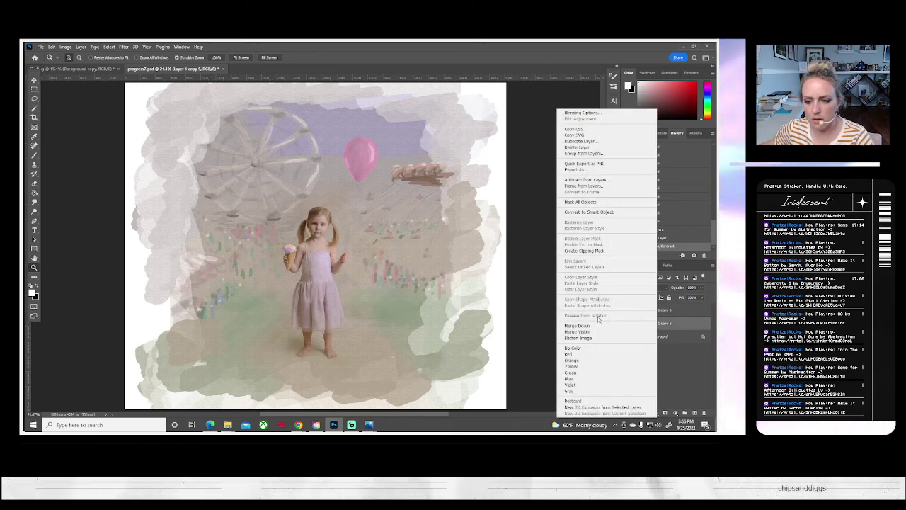
{"action": "left_click", "coordinate": [663, 350]}
{"action": "left_click", "coordinate": [660, 312], "text": "shift"}
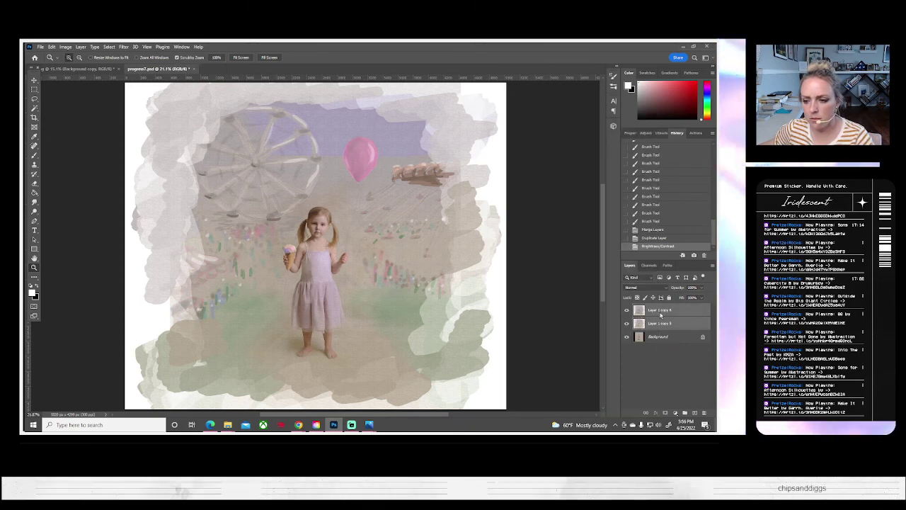
{"action": "right_click", "coordinate": [660, 311]}
{"action": "left_click", "coordinate": [584, 325]}
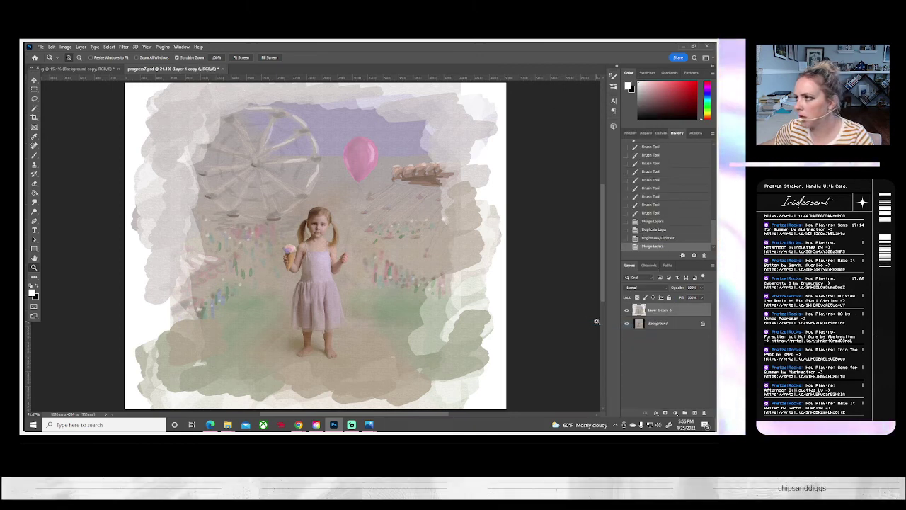
{"action": "right_click", "coordinate": [670, 312]}
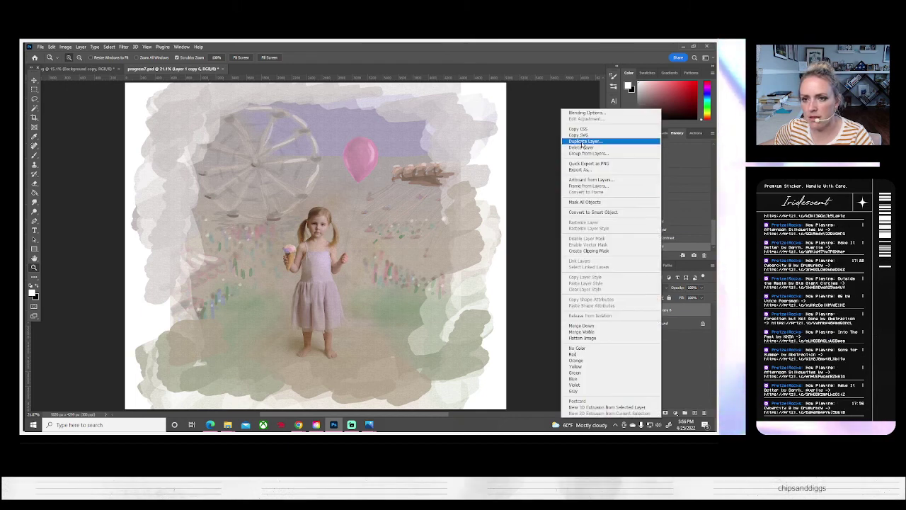
{"action": "left_click", "coordinate": [582, 143]}
{"action": "key", "text": "Return"}
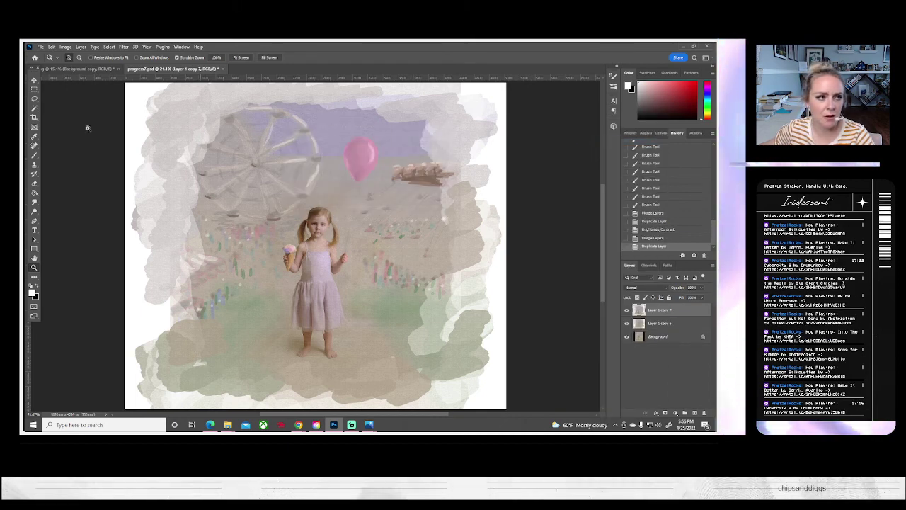
- Brighten Layer 1 copy 7 using Levels with black input 14 and midtones 1.41, and compare it with its visibility off and on
{"action": "left_click", "coordinate": [67, 49]}
{"action": "mouse_move", "coordinate": [78, 64]}
{"action": "left_click", "coordinate": [149, 72]}
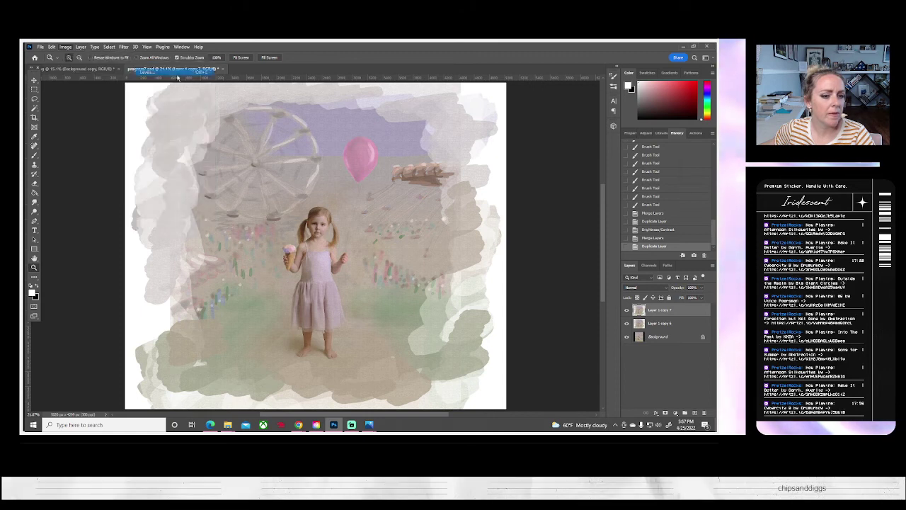
{"action": "left_click_drag", "start_coordinate": [541, 181], "coordinate": [577, 182]}
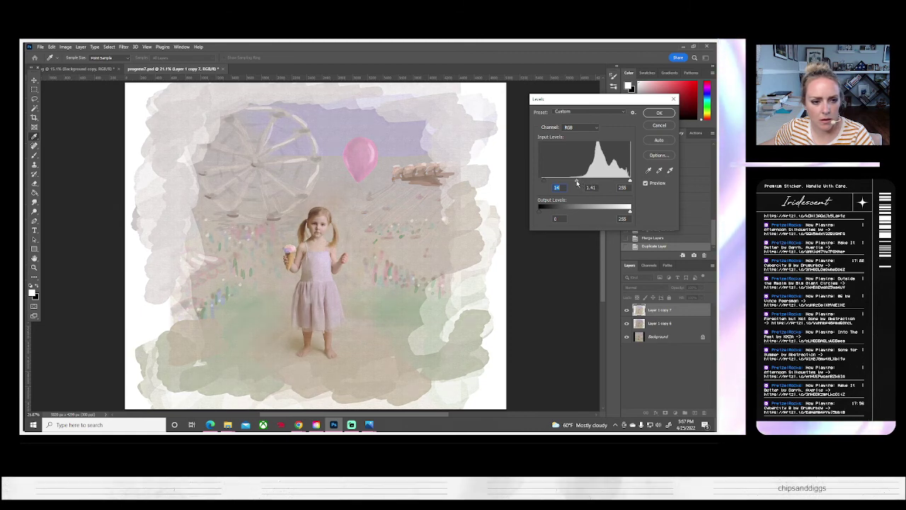
{"action": "left_click", "coordinate": [659, 112]}
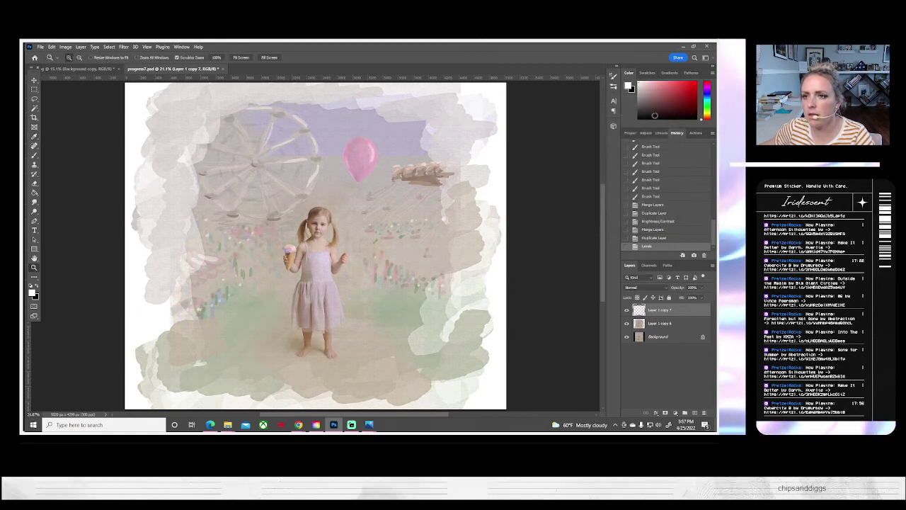
{"action": "key", "text": "z"}
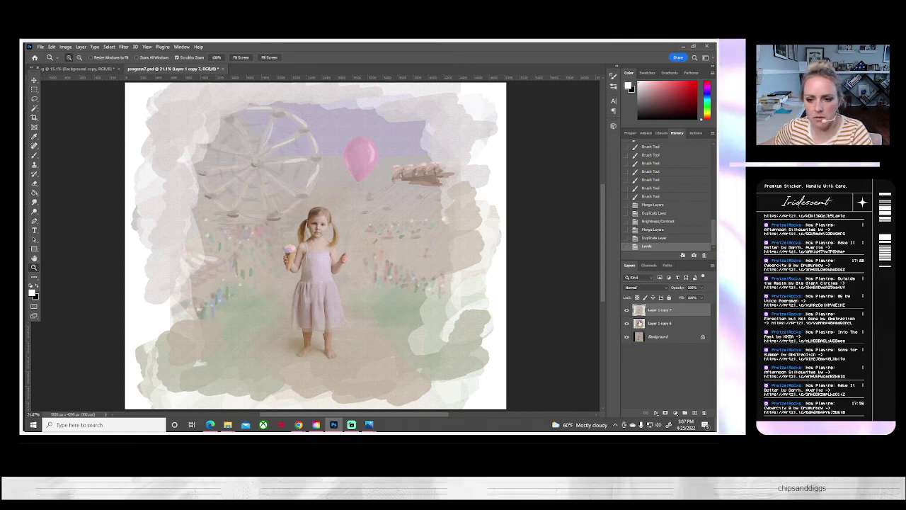
{"action": "left_click", "coordinate": [626, 310]}
{"action": "left_click", "coordinate": [627, 311]}
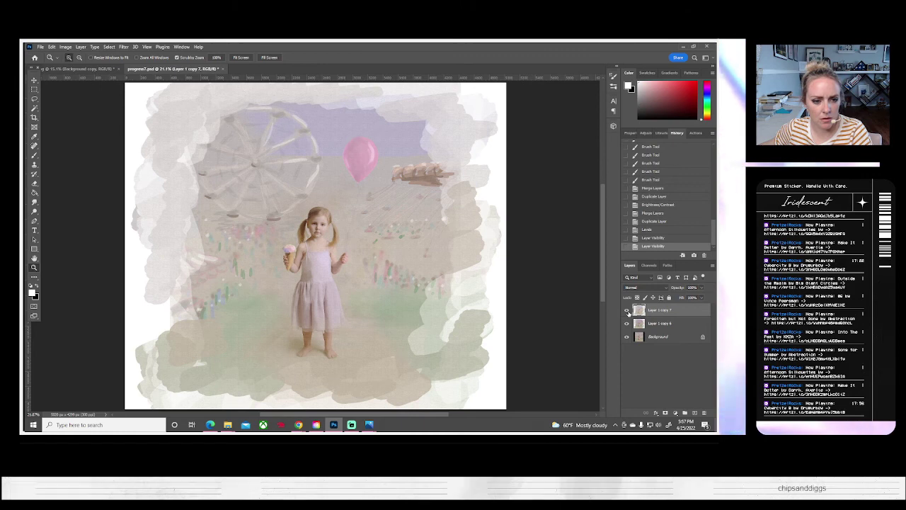
- Merge Layer 1 copy 7 with Layer 1 copy 6 and duplicate the merged layer
{"action": "left_click", "coordinate": [662, 323], "text": "shift"}
{"action": "right_click", "coordinate": [662, 324]}
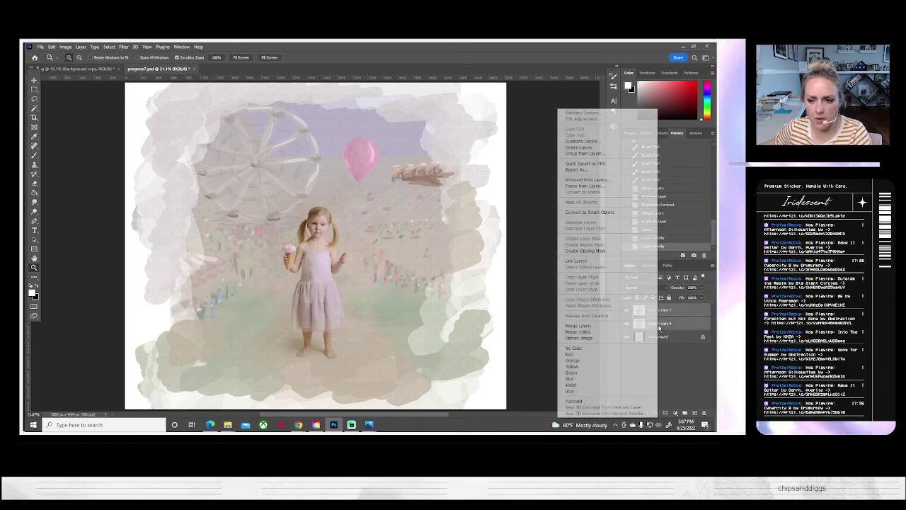
{"action": "left_click", "coordinate": [579, 326]}
{"action": "right_click", "coordinate": [657, 310]}
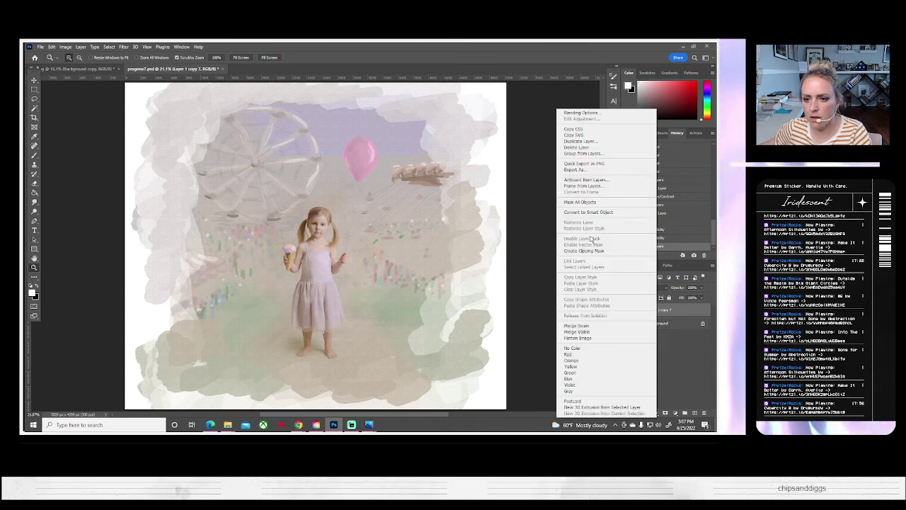
{"action": "left_click", "coordinate": [580, 141]}
{"action": "left_click", "coordinate": [429, 149]}
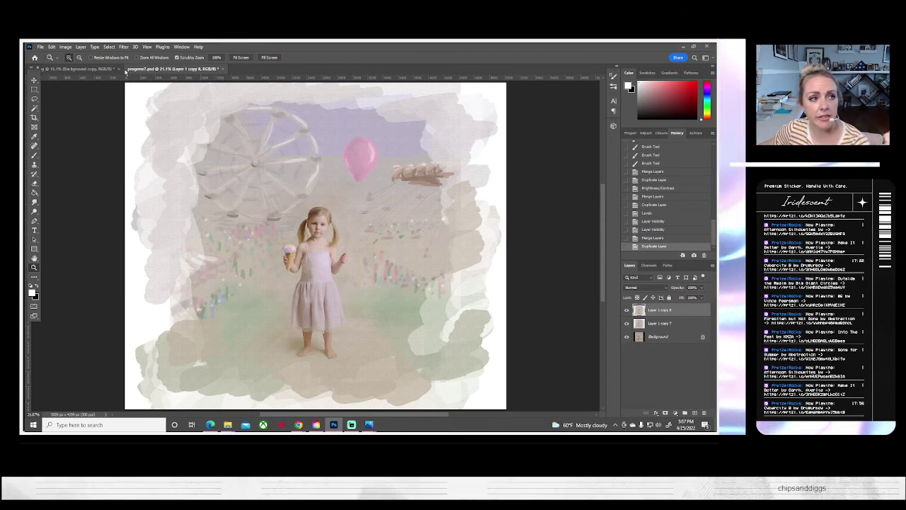
- Open the Liquify filter for Layer 1 copy 8 with the girl's face shown close up
{"action": "left_click", "coordinate": [122, 47]}
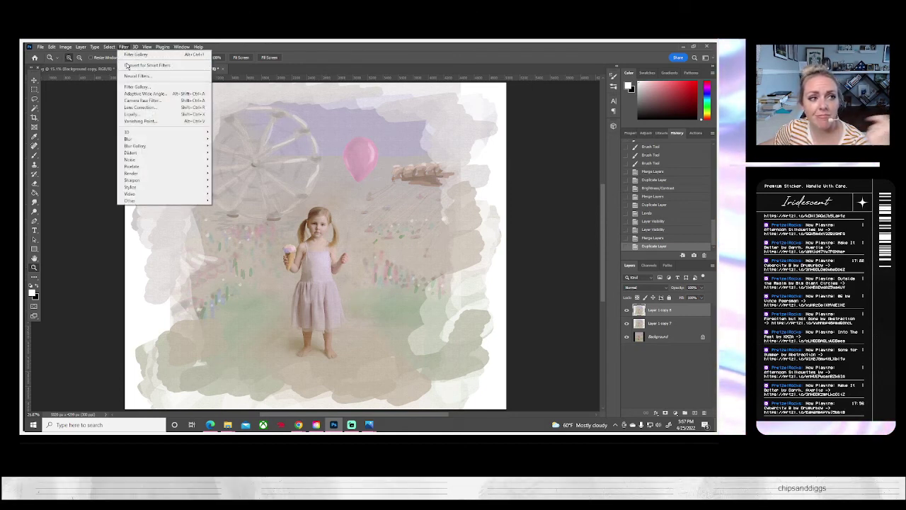
{"action": "left_click", "coordinate": [145, 114]}
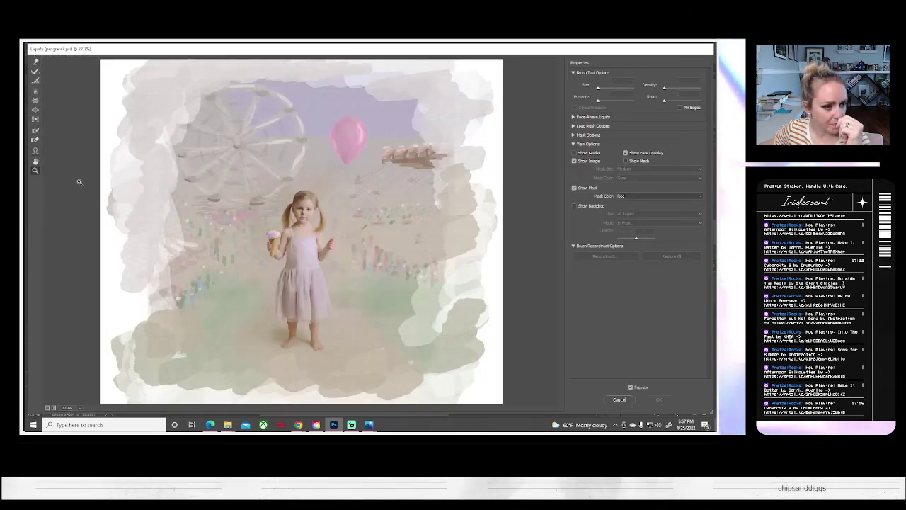
{"action": "left_click", "coordinate": [309, 211]}
{"action": "left_click", "coordinate": [308, 213]}
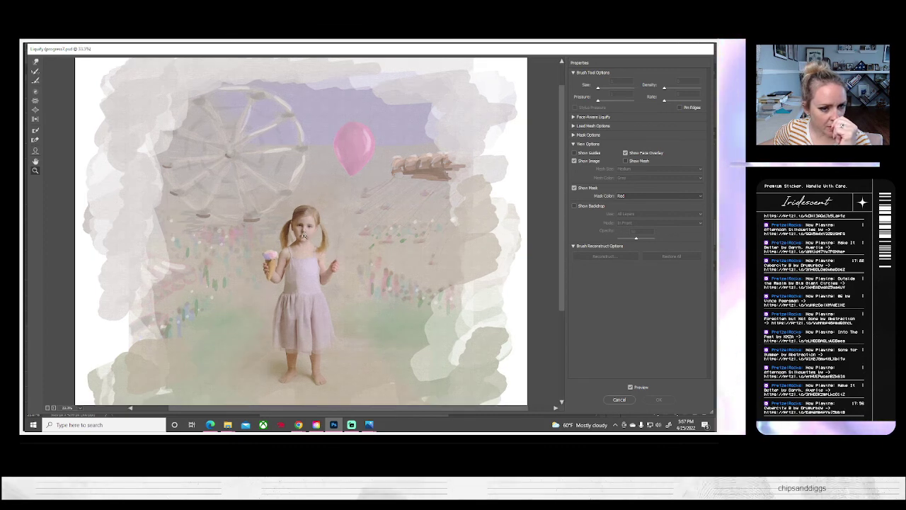
{"action": "left_click", "coordinate": [305, 235]}
{"action": "scroll", "coordinate": [303, 263], "scroll_direction": "up", "scroll_amount": 1}
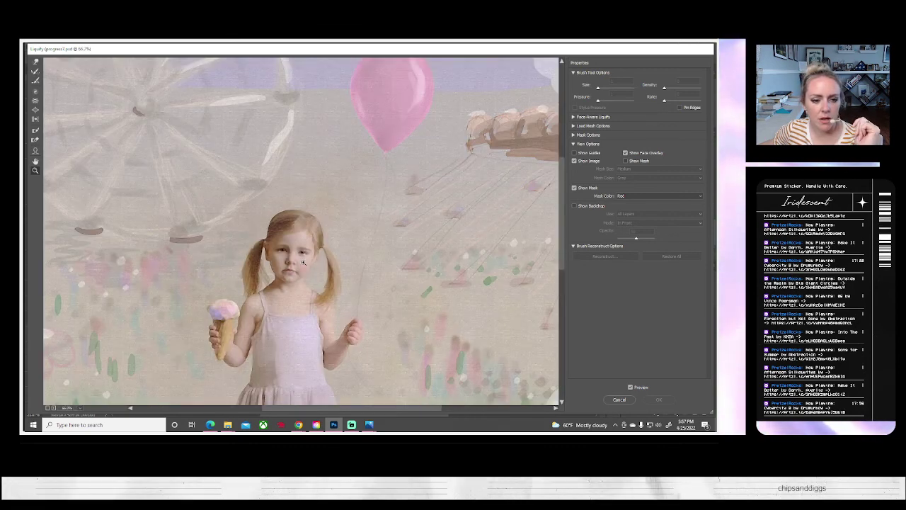
- Switch to Photos to examine the dark portrait of the woman reclining on a green sofa, and close it
{"action": "mouse_move", "coordinate": [228, 424]}
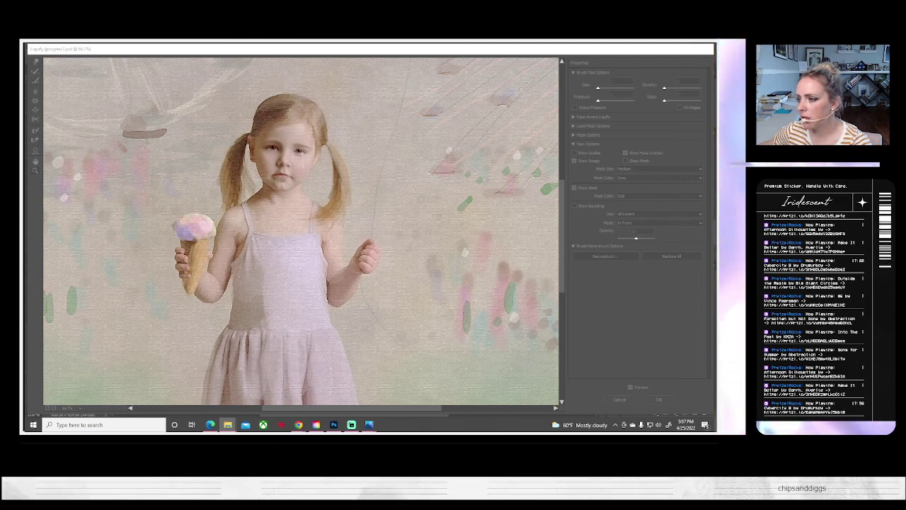
{"action": "key", "text": "alt+Tab"}
{"action": "scroll", "coordinate": [343, 240], "scroll_direction": "up", "scroll_amount": 2}
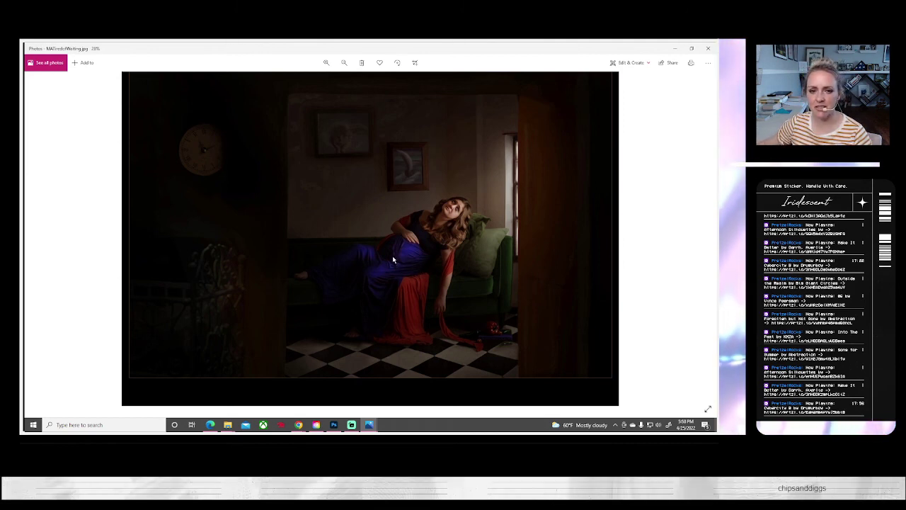
{"action": "scroll", "coordinate": [391, 256], "scroll_direction": "up", "scroll_amount": 1}
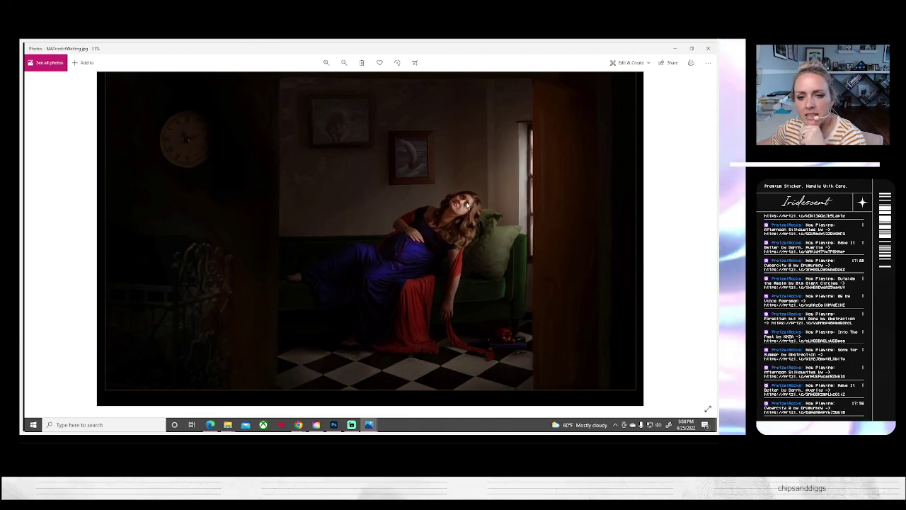
{"action": "left_click", "coordinate": [708, 48]}
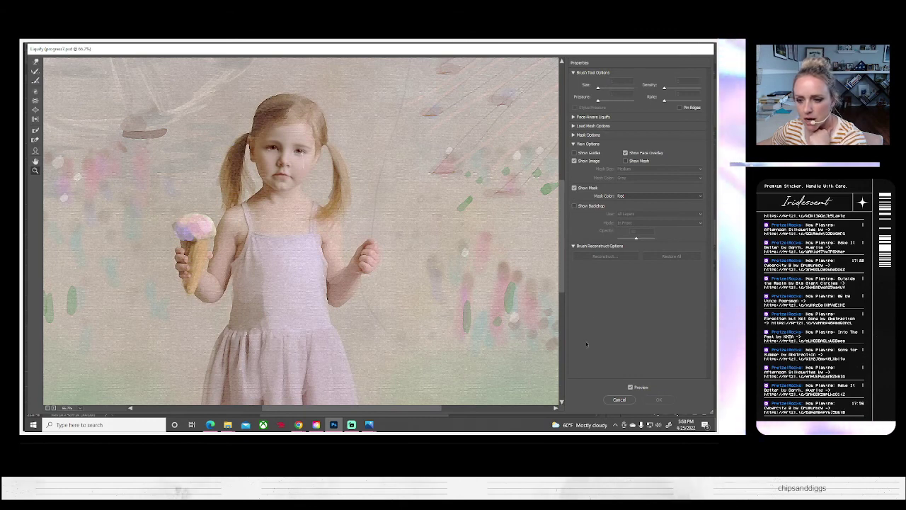
- Reshape the girl's inner eyebrows upward with a size 77 Forward Warp brush and apply Liquify to Layer 1 copy 8
{"action": "left_click", "coordinate": [36, 62]}
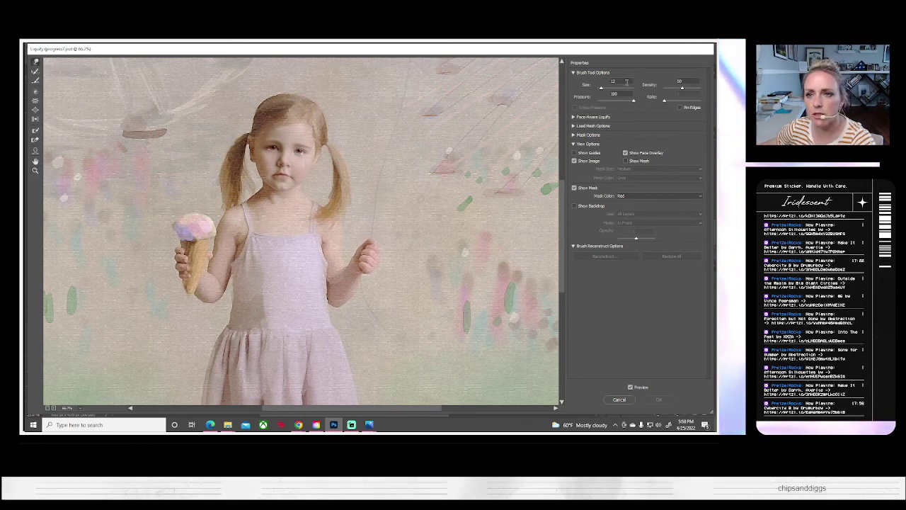
{"action": "left_click", "coordinate": [604, 88]}
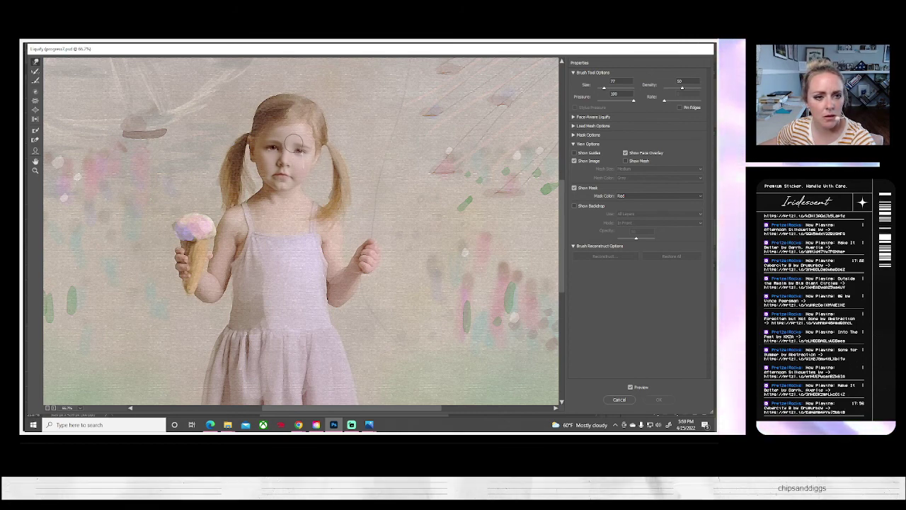
{"action": "left_click_drag", "start_coordinate": [294, 145], "coordinate": [282, 139]}
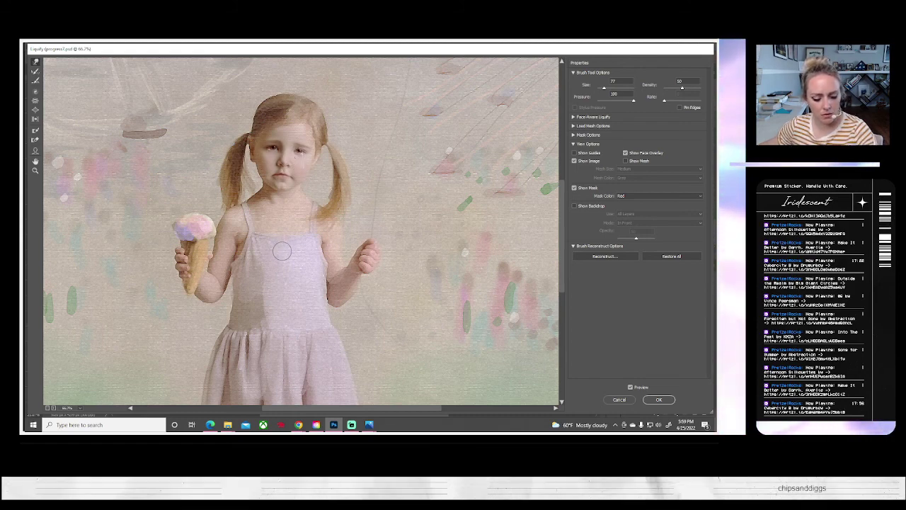
{"action": "key", "text": "alt"}
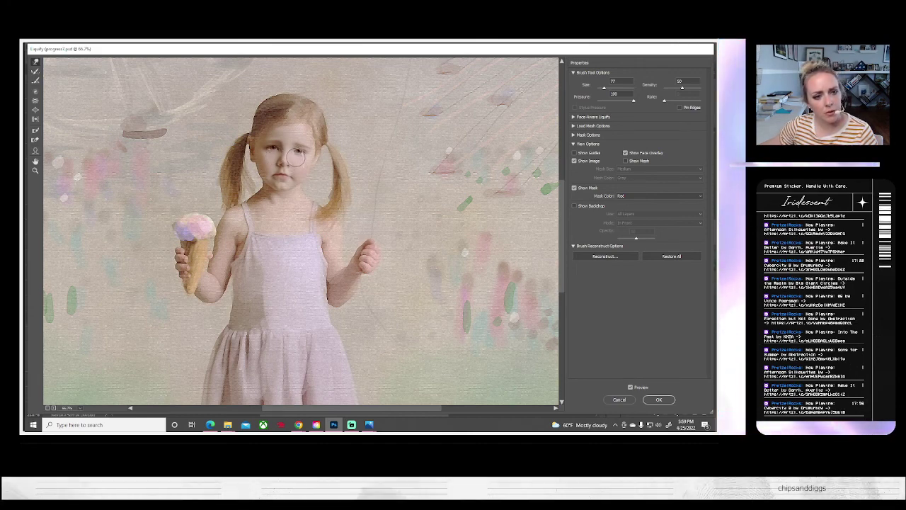
{"action": "left_click", "coordinate": [658, 400]}
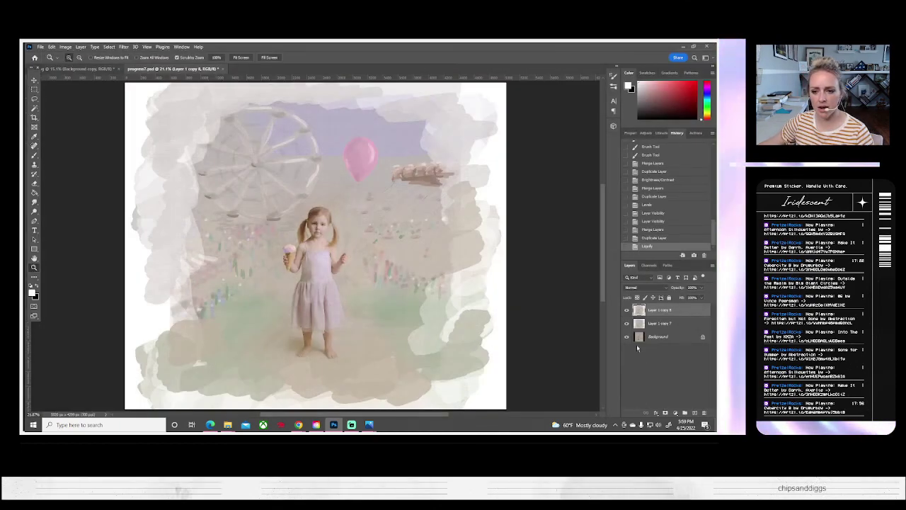
- Compare the girl's face before and after the Liquify edit by toggling the visibility of Layer 1 copy 8
{"action": "left_click", "coordinate": [626, 311]}
{"action": "left_click", "coordinate": [626, 311]}
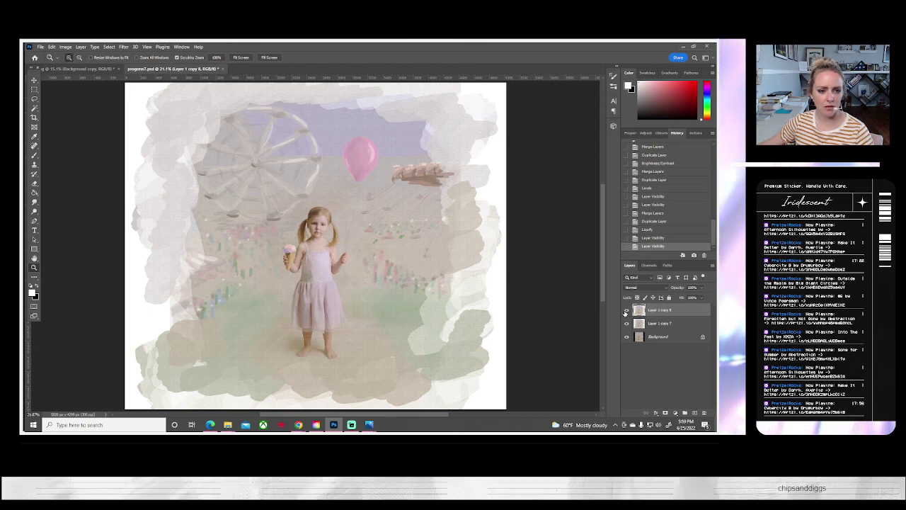
{"action": "left_click", "coordinate": [626, 311]}
{"action": "left_click", "coordinate": [626, 310]}
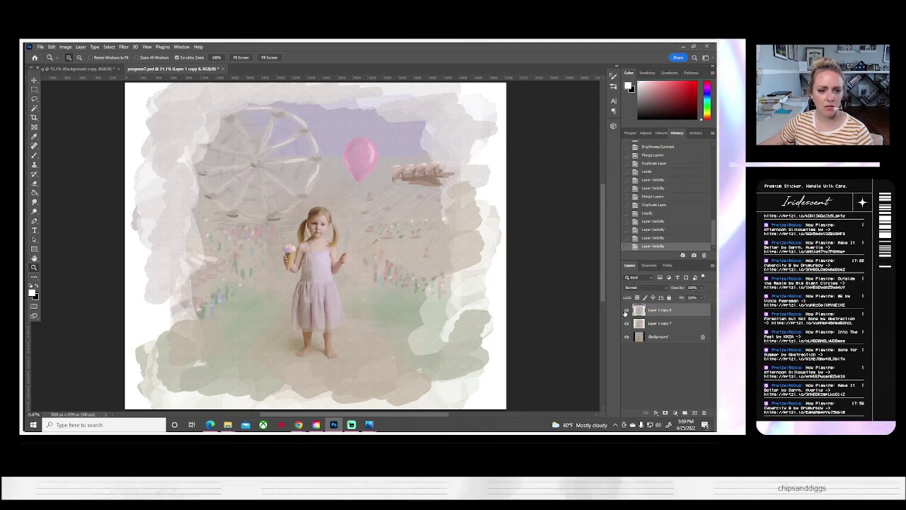
{"action": "left_click", "coordinate": [626, 311]}
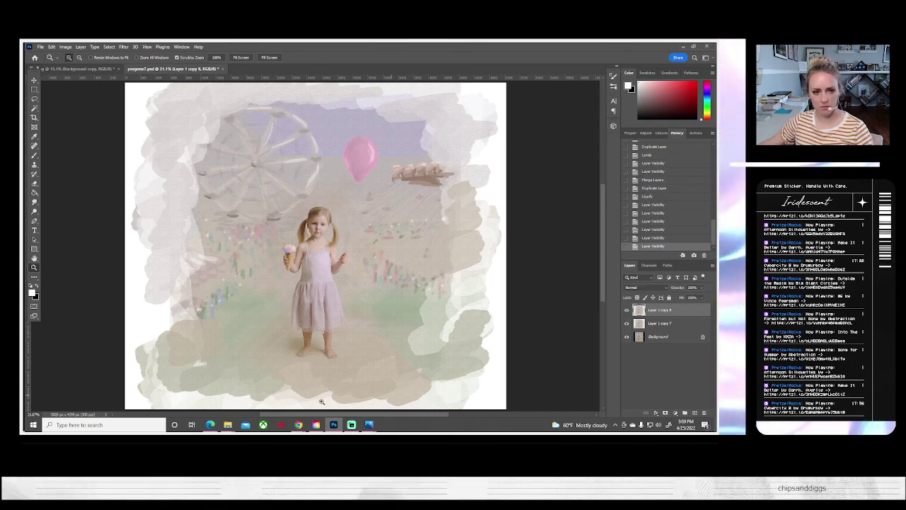
- Flatten the image and duplicate the Background layer as Background copy
{"action": "left_click", "coordinate": [80, 47]}
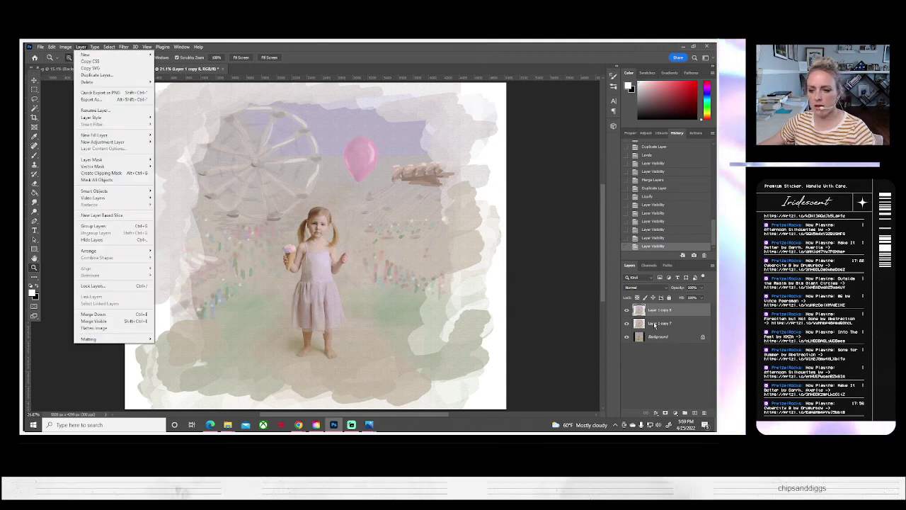
{"action": "left_click", "coordinate": [655, 330]}
{"action": "left_click", "coordinate": [51, 47]}
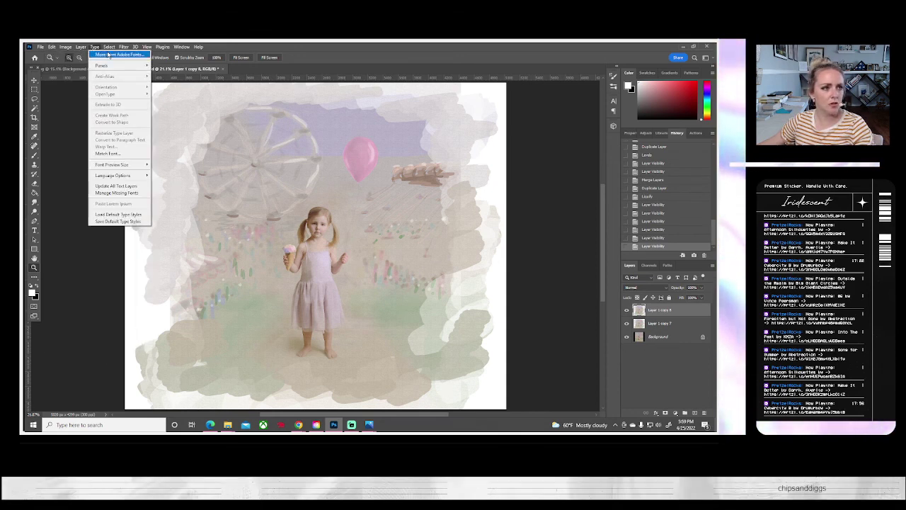
{"action": "left_click", "coordinate": [99, 328]}
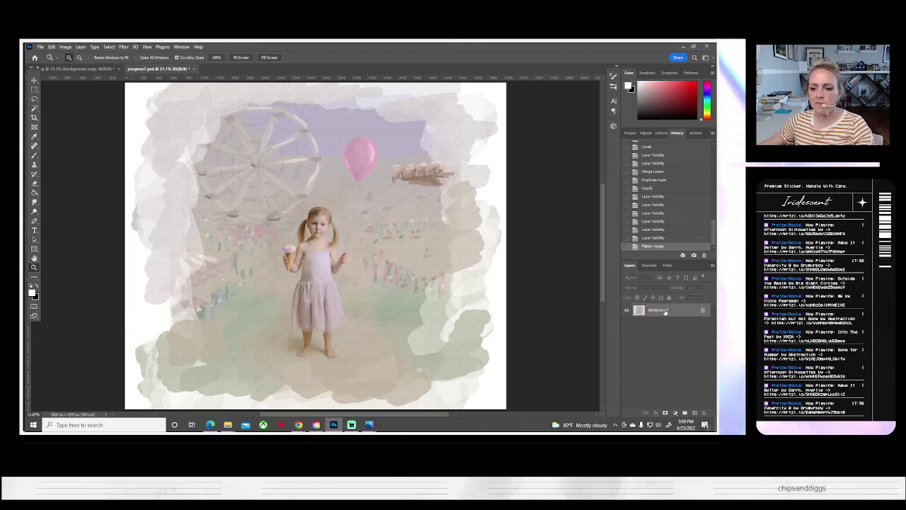
{"action": "right_click", "coordinate": [649, 311]}
{"action": "left_click", "coordinate": [671, 325]}
{"action": "left_click", "coordinate": [432, 151]}
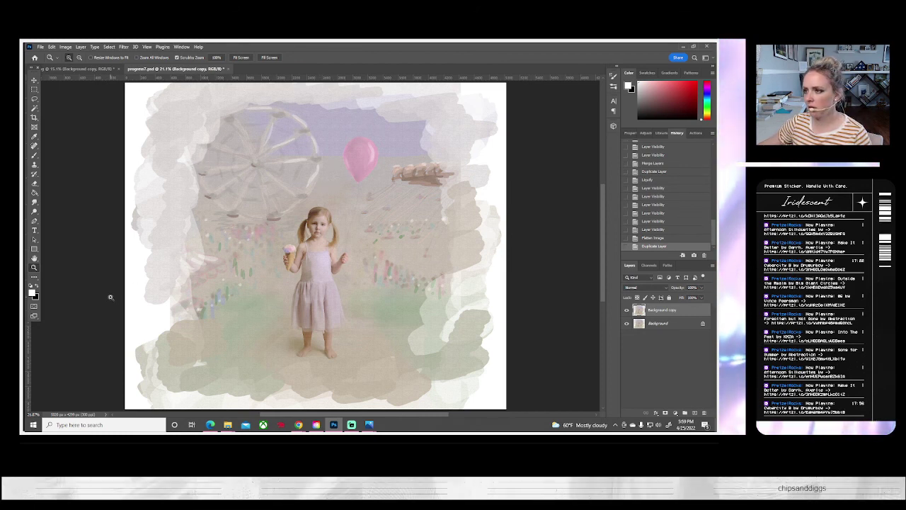
- Set up the KYLE Ultimate Inking Thick 'n Thin brush with light grey sampled from the painted border and a reduced opacity
{"action": "left_click", "coordinate": [35, 155]}
{"action": "left_click", "coordinate": [74, 58]}
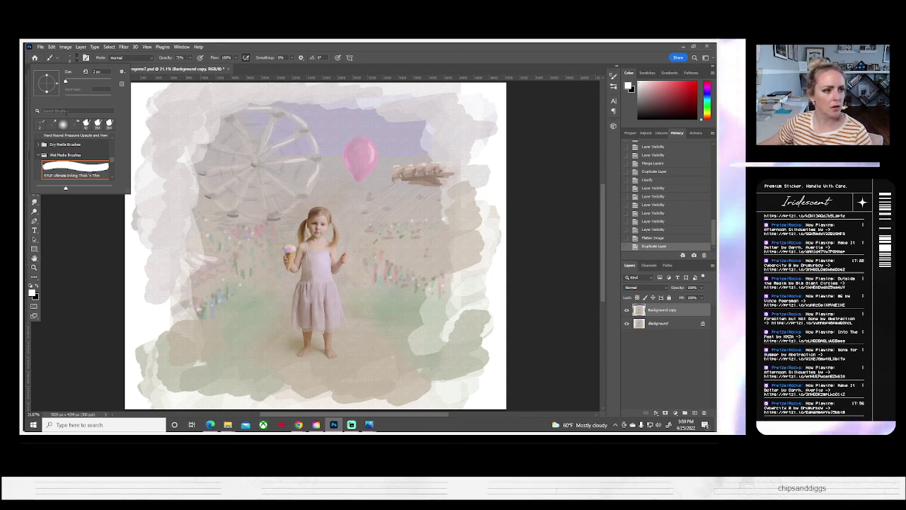
{"action": "left_click", "coordinate": [68, 165]}
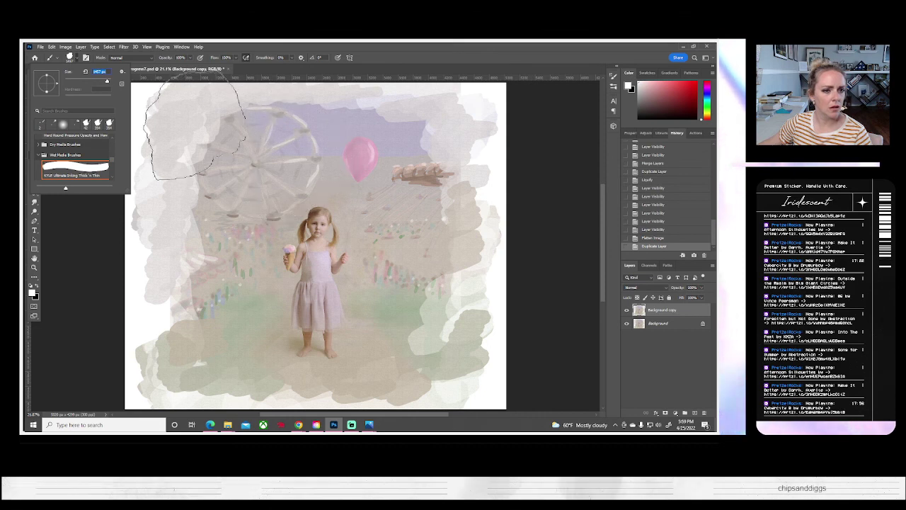
{"action": "left_click", "coordinate": [180, 122], "text": "alt"}
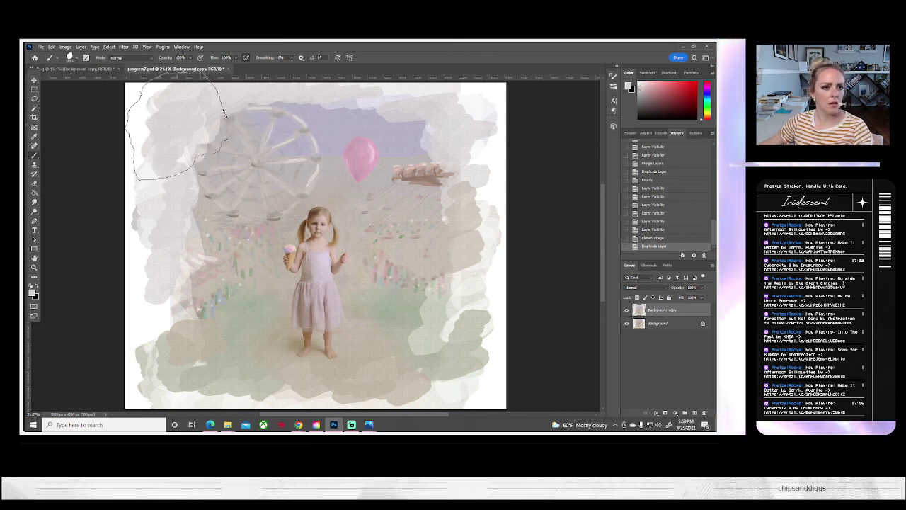
{"action": "left_click", "coordinate": [190, 59]}
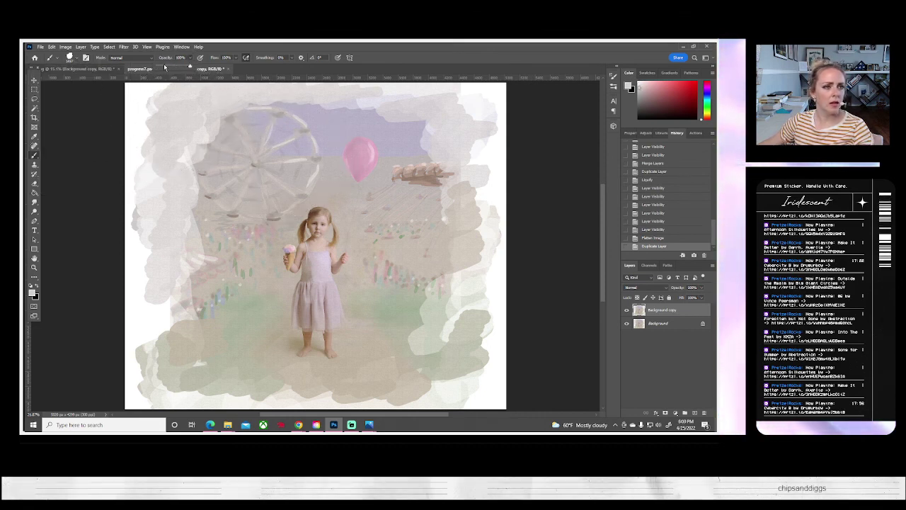
{"action": "left_click", "coordinate": [205, 132]}
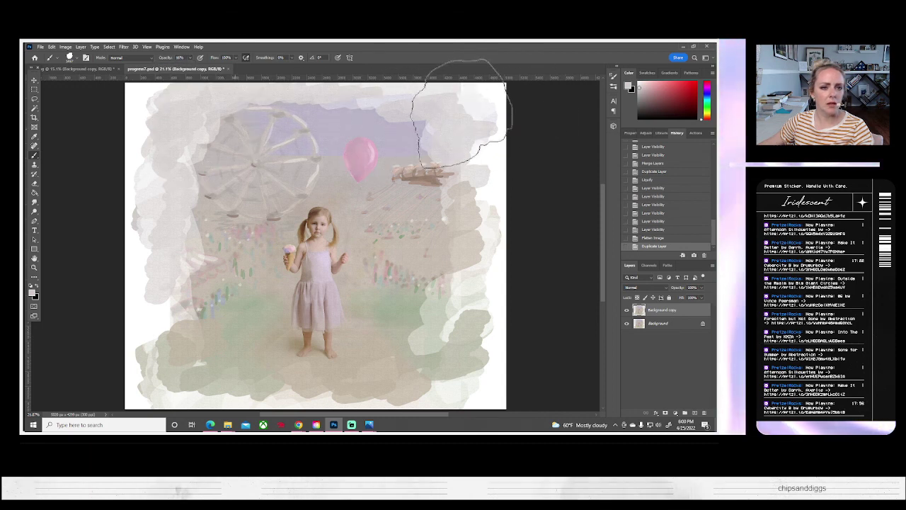
- Paint translucent light grey strokes over the Ferris wheel, the upper sky and the left border on Background copy
{"action": "left_click", "coordinate": [150, 145]}
{"action": "left_click", "coordinate": [197, 117]}
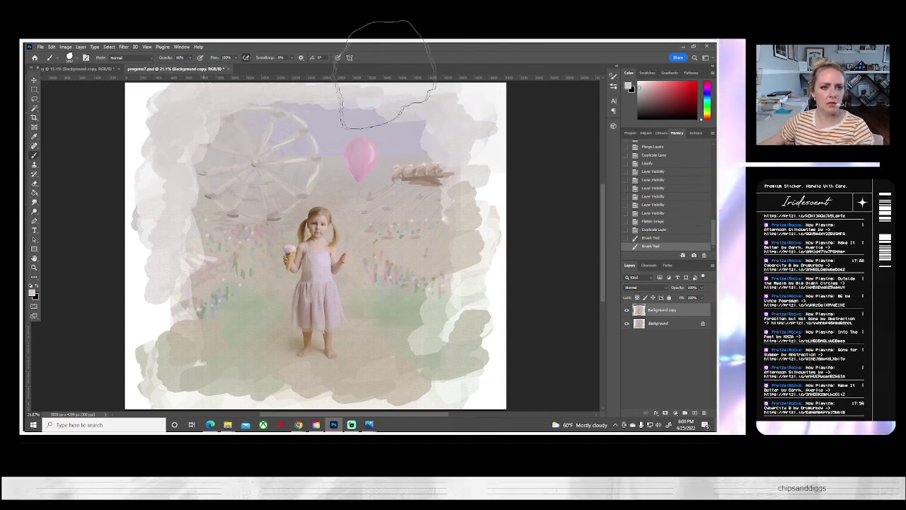
{"action": "scroll", "coordinate": [393, 212], "scroll_direction": "up", "scroll_amount": 2}
{"action": "left_click", "coordinate": [420, 121]}
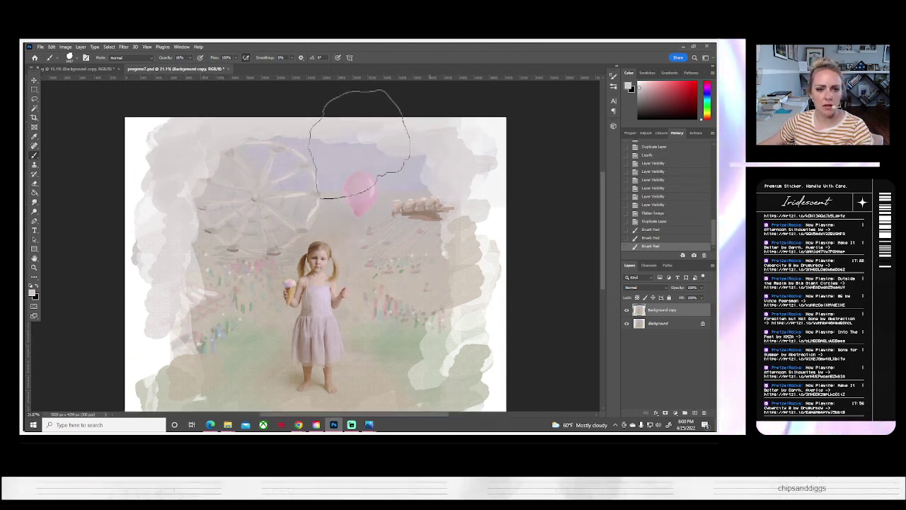
{"action": "left_click", "coordinate": [333, 124]}
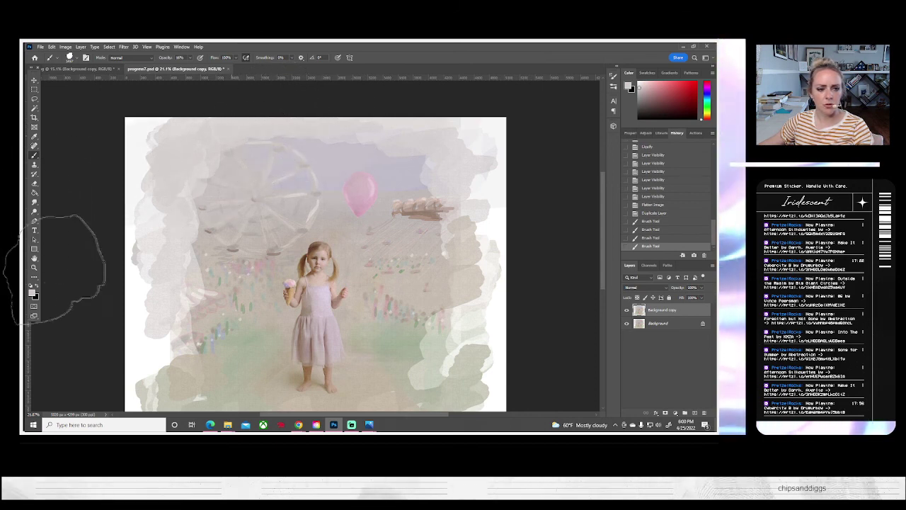
{"action": "left_click", "coordinate": [186, 339]}
{"action": "left_click", "coordinate": [183, 202]}
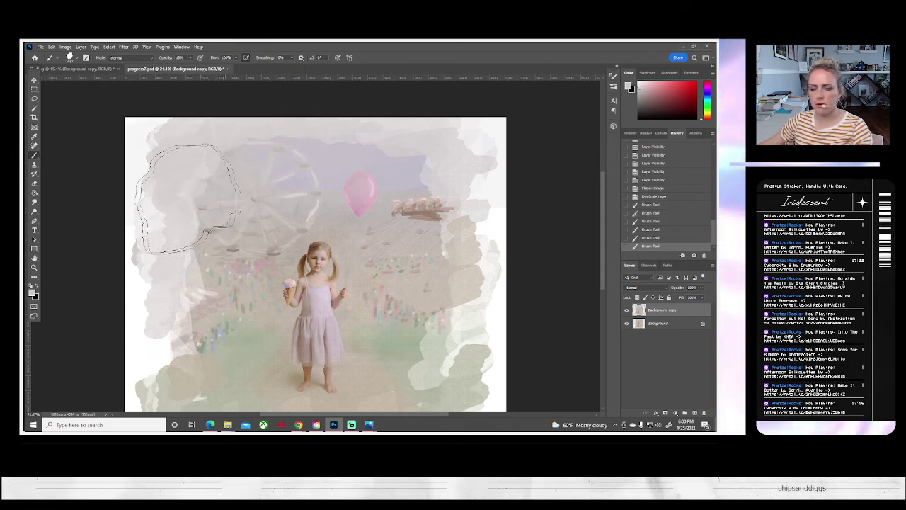
- Sample the white near the image's upper left edge and brush translucent strokes across the upper sky and right border
{"action": "left_click", "coordinate": [138, 149], "text": "alt"}
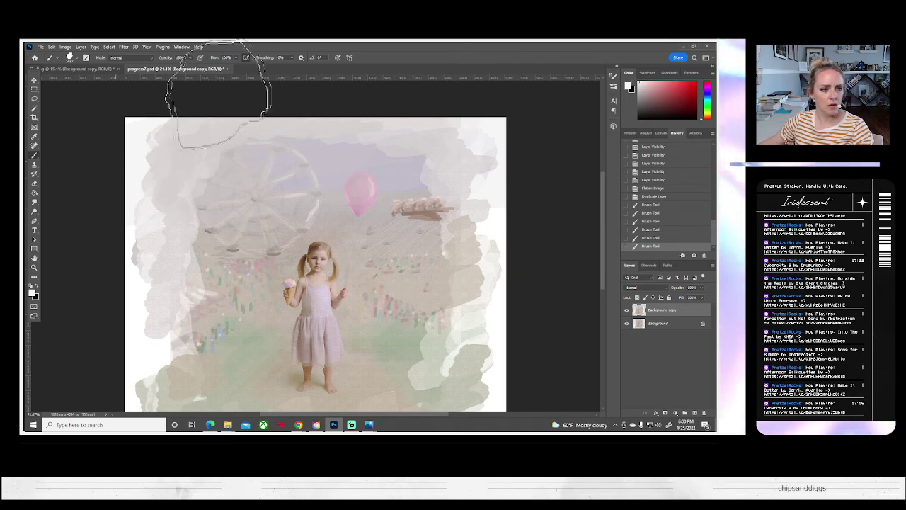
{"action": "left_click", "coordinate": [474, 105]}
{"action": "left_click", "coordinate": [381, 114]}
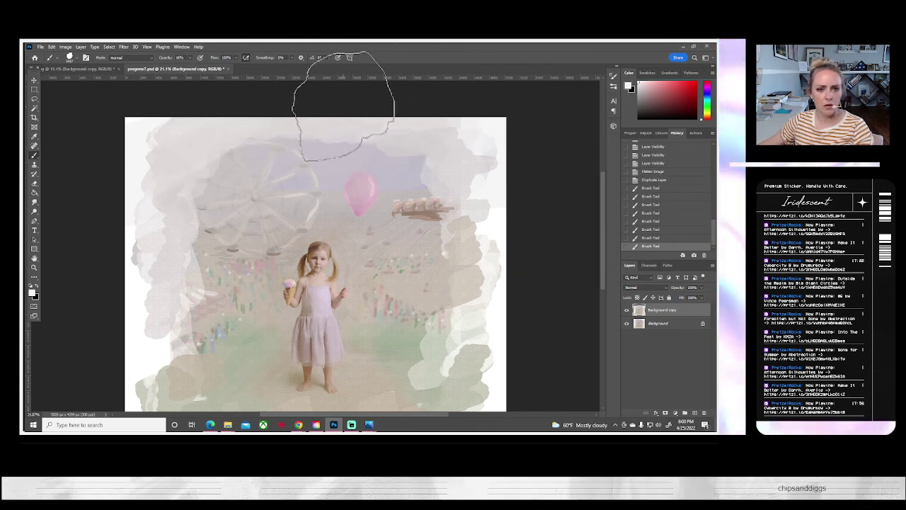
{"action": "left_click", "coordinate": [487, 177]}
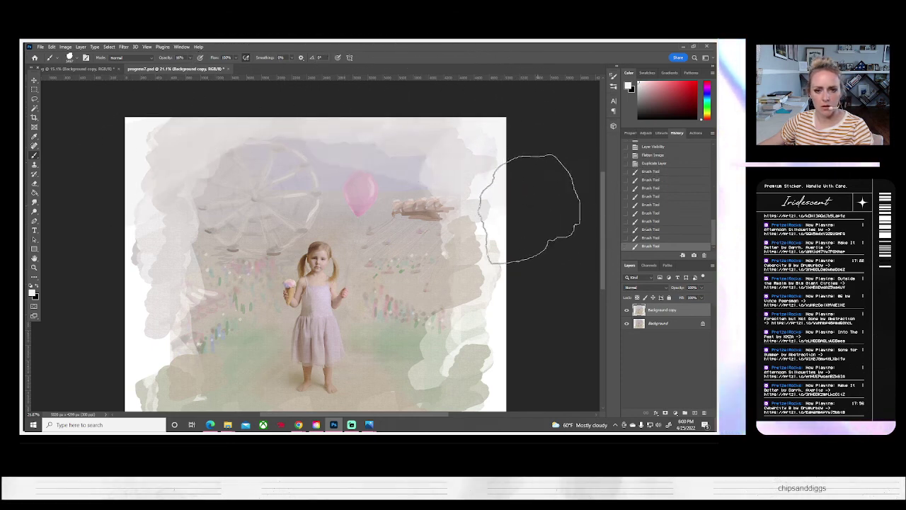
{"action": "left_click", "coordinate": [468, 244]}
{"action": "left_click", "coordinate": [468, 245]}
- Brush translucent white strokes over the ground and border along the lower part of the painting
{"action": "scroll", "coordinate": [560, 332], "scroll_direction": "down", "scroll_amount": 2}
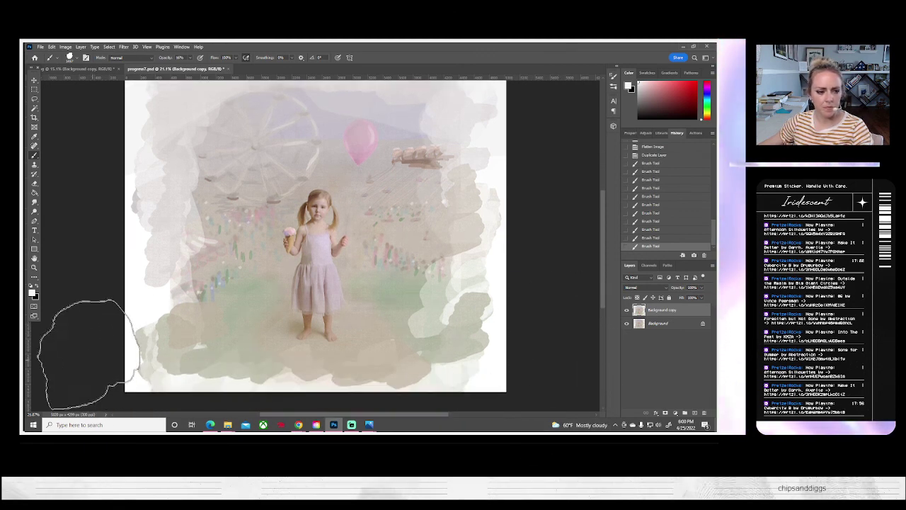
{"action": "left_click", "coordinate": [241, 359]}
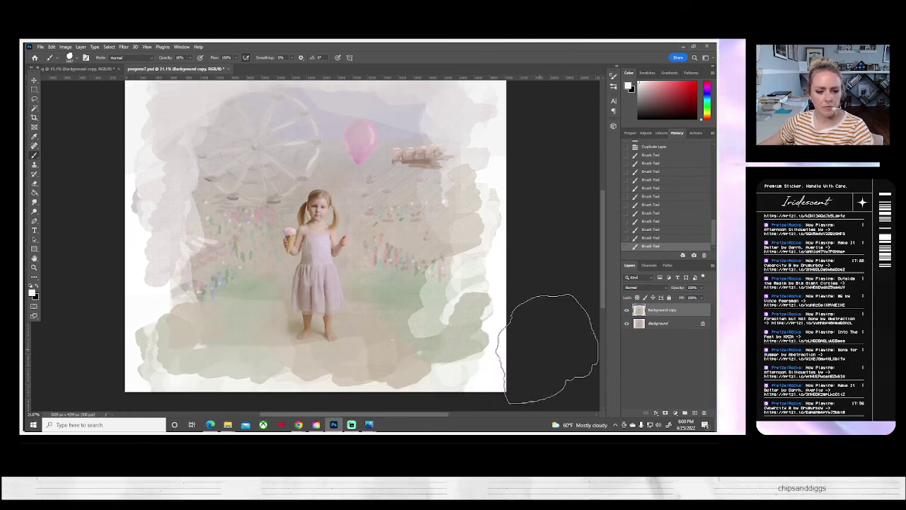
{"action": "left_click", "coordinate": [469, 365]}
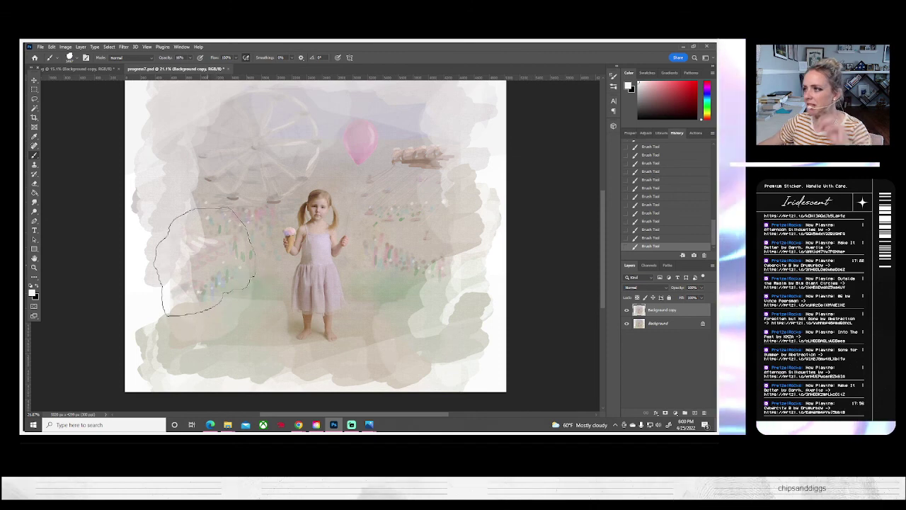
{"action": "scroll", "coordinate": [142, 253], "scroll_direction": "up", "scroll_amount": 1}
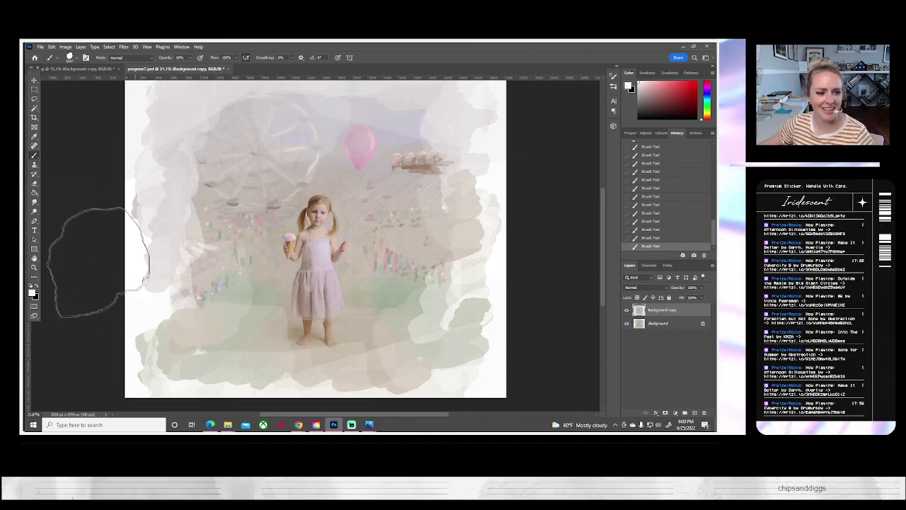
- Flatten the painted Background copy into a single Background layer
{"action": "left_click", "coordinate": [33, 268]}
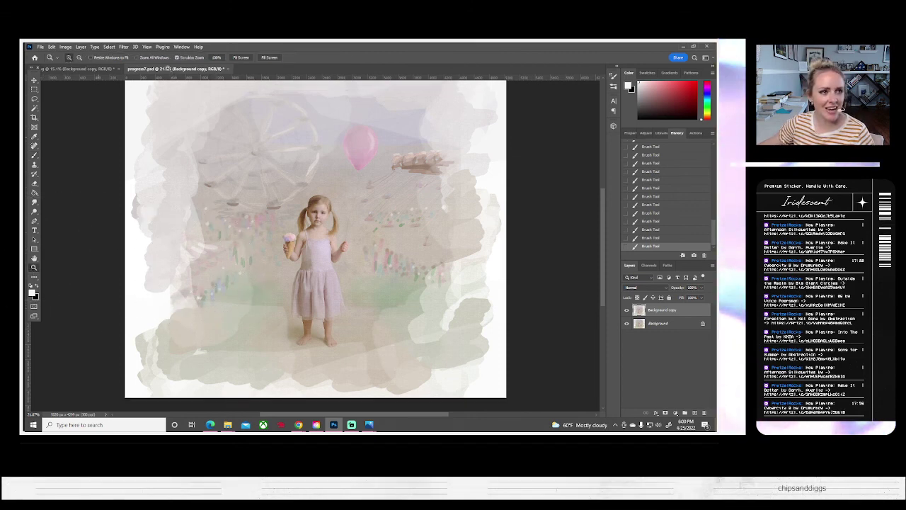
{"action": "left_click", "coordinate": [80, 47]}
{"action": "left_click", "coordinate": [93, 328]}
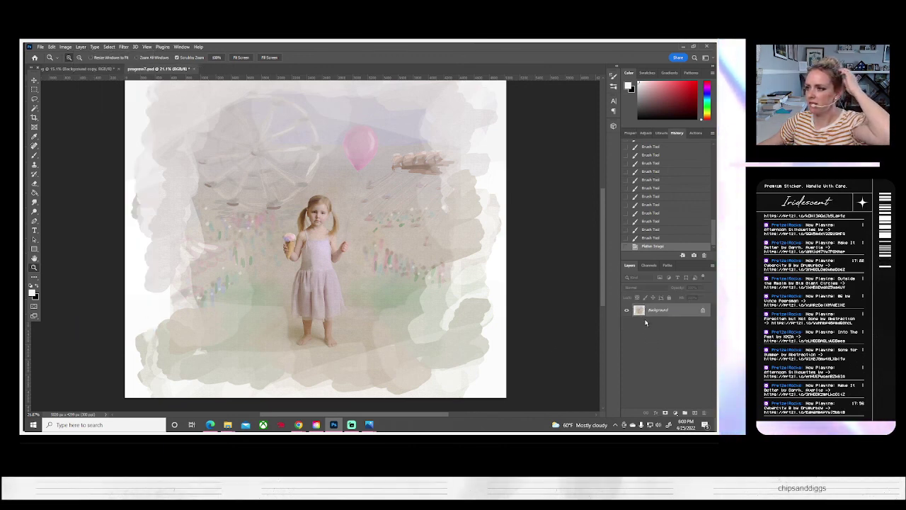
{"action": "right_click", "coordinate": [656, 309]}
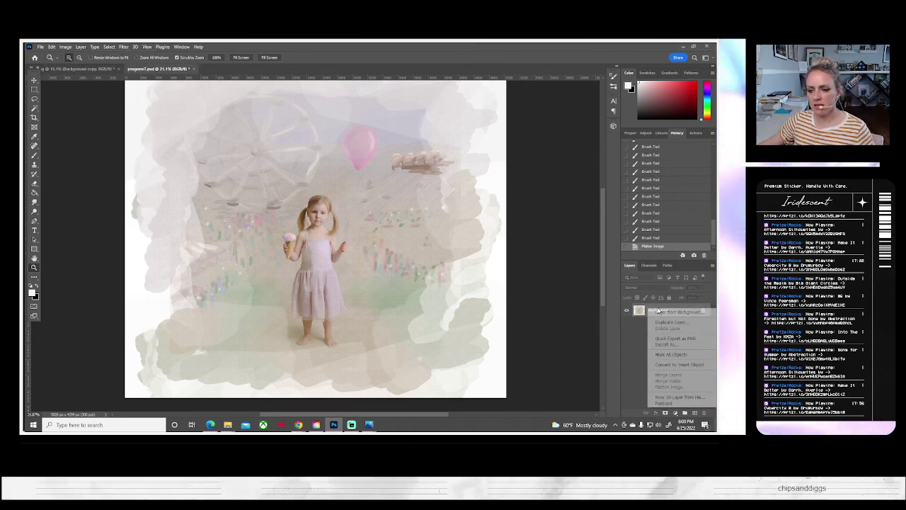
- Save the flattened portrait as the JPEG final test.jpg, and save it as a JPEG once more, accepting the JPEG options
{"action": "left_click", "coordinate": [43, 48]}
{"action": "left_click", "coordinate": [41, 47]}
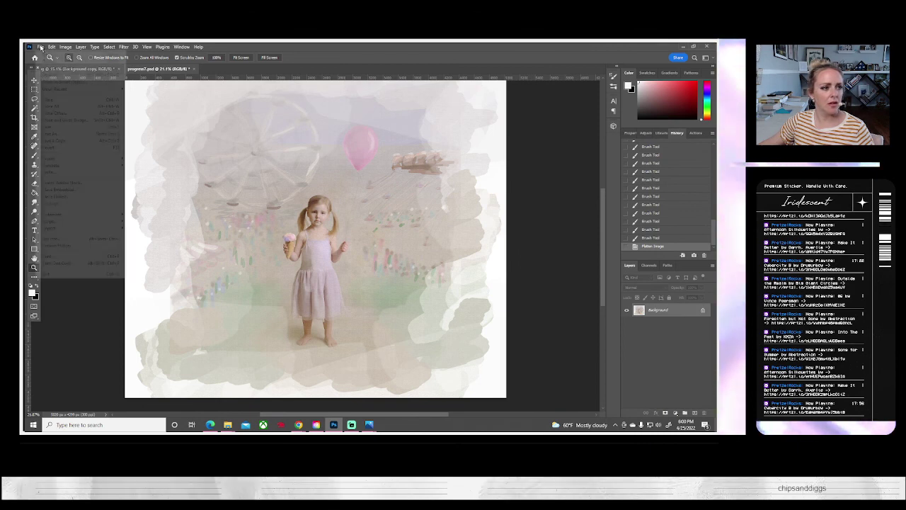
{"action": "left_click", "coordinate": [55, 133]}
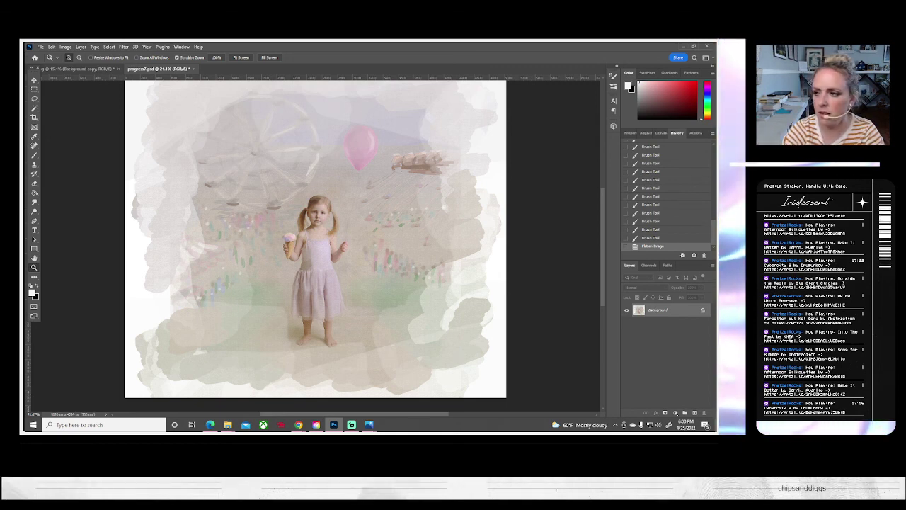
{"action": "key", "text": "Return"}
{"action": "key", "text": "Return"}
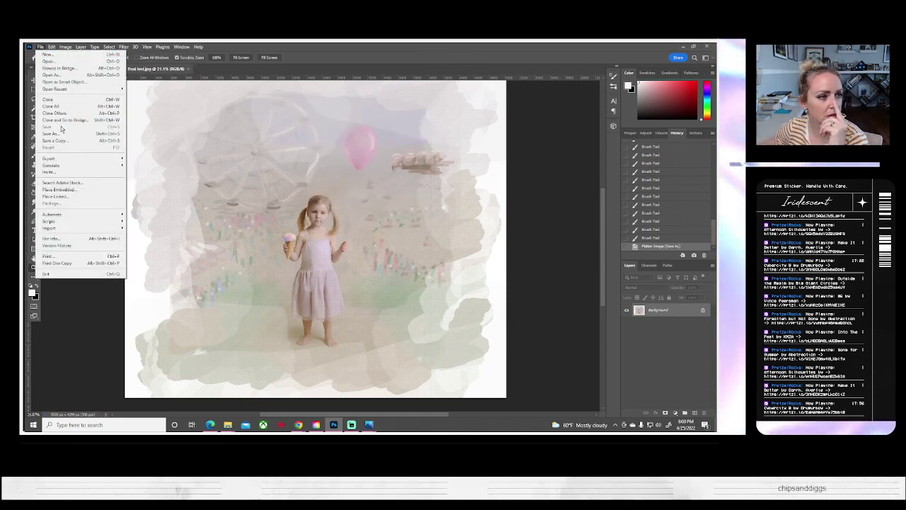
{"action": "left_click", "coordinate": [65, 134]}
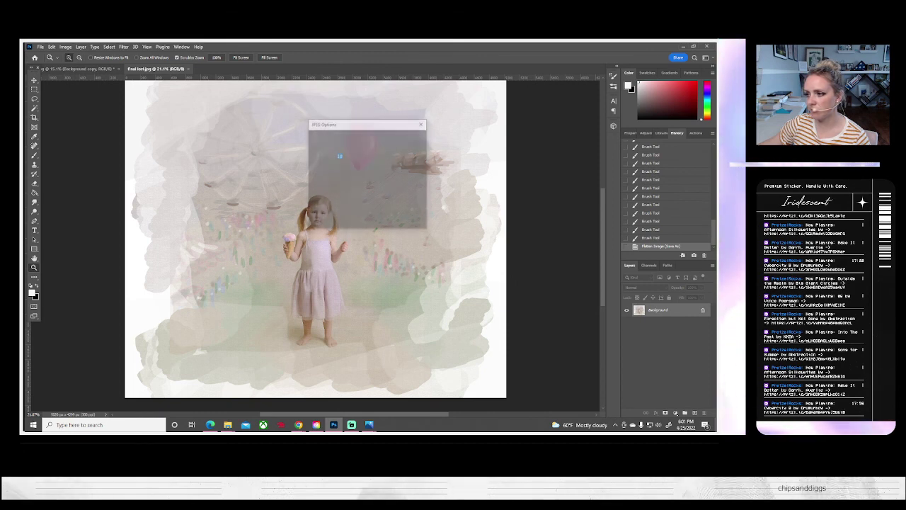
{"action": "left_click", "coordinate": [410, 138]}
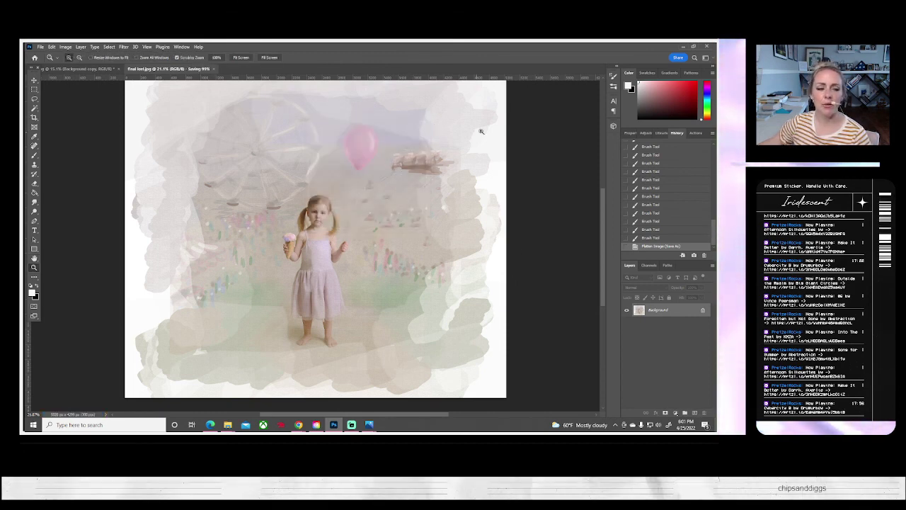